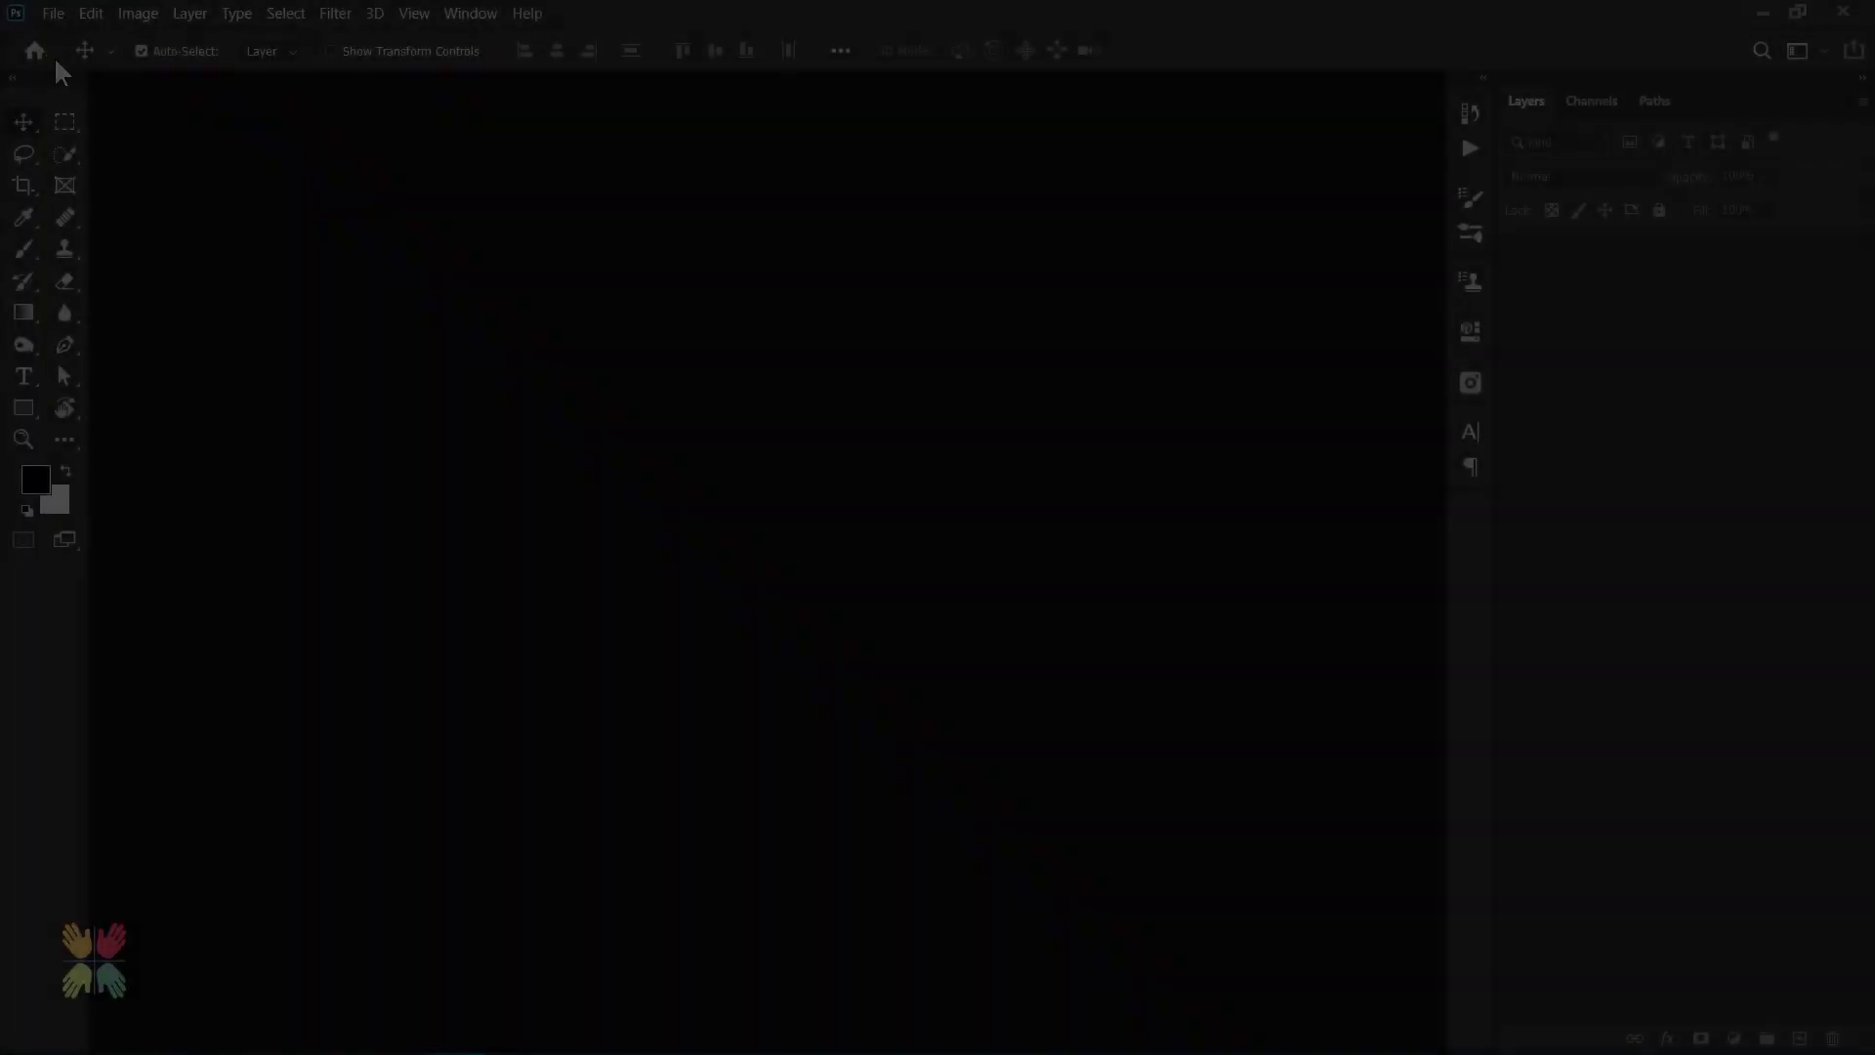
- Create a 1920×1280 px, 300 ppi document and open the Rhino.psd photo
key("Tab")
key("Tab")
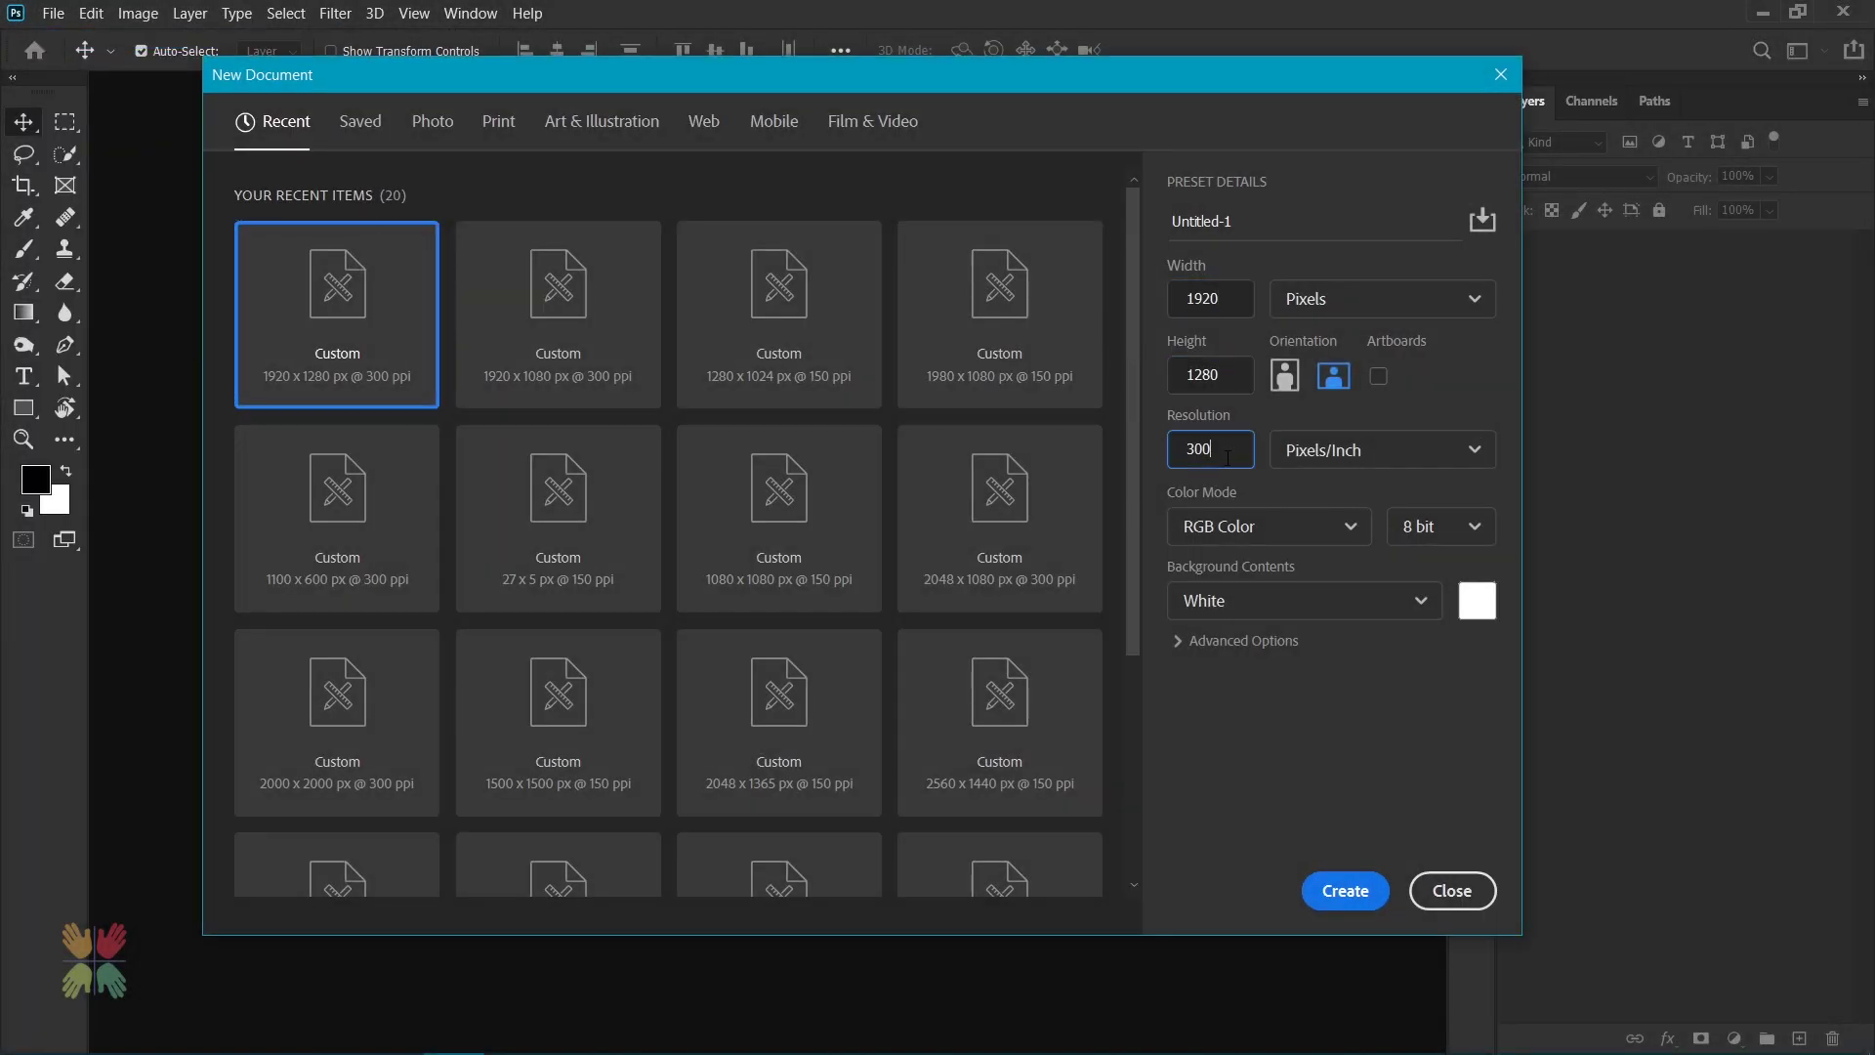
left_click(1328, 889)
left_click(55, 13)
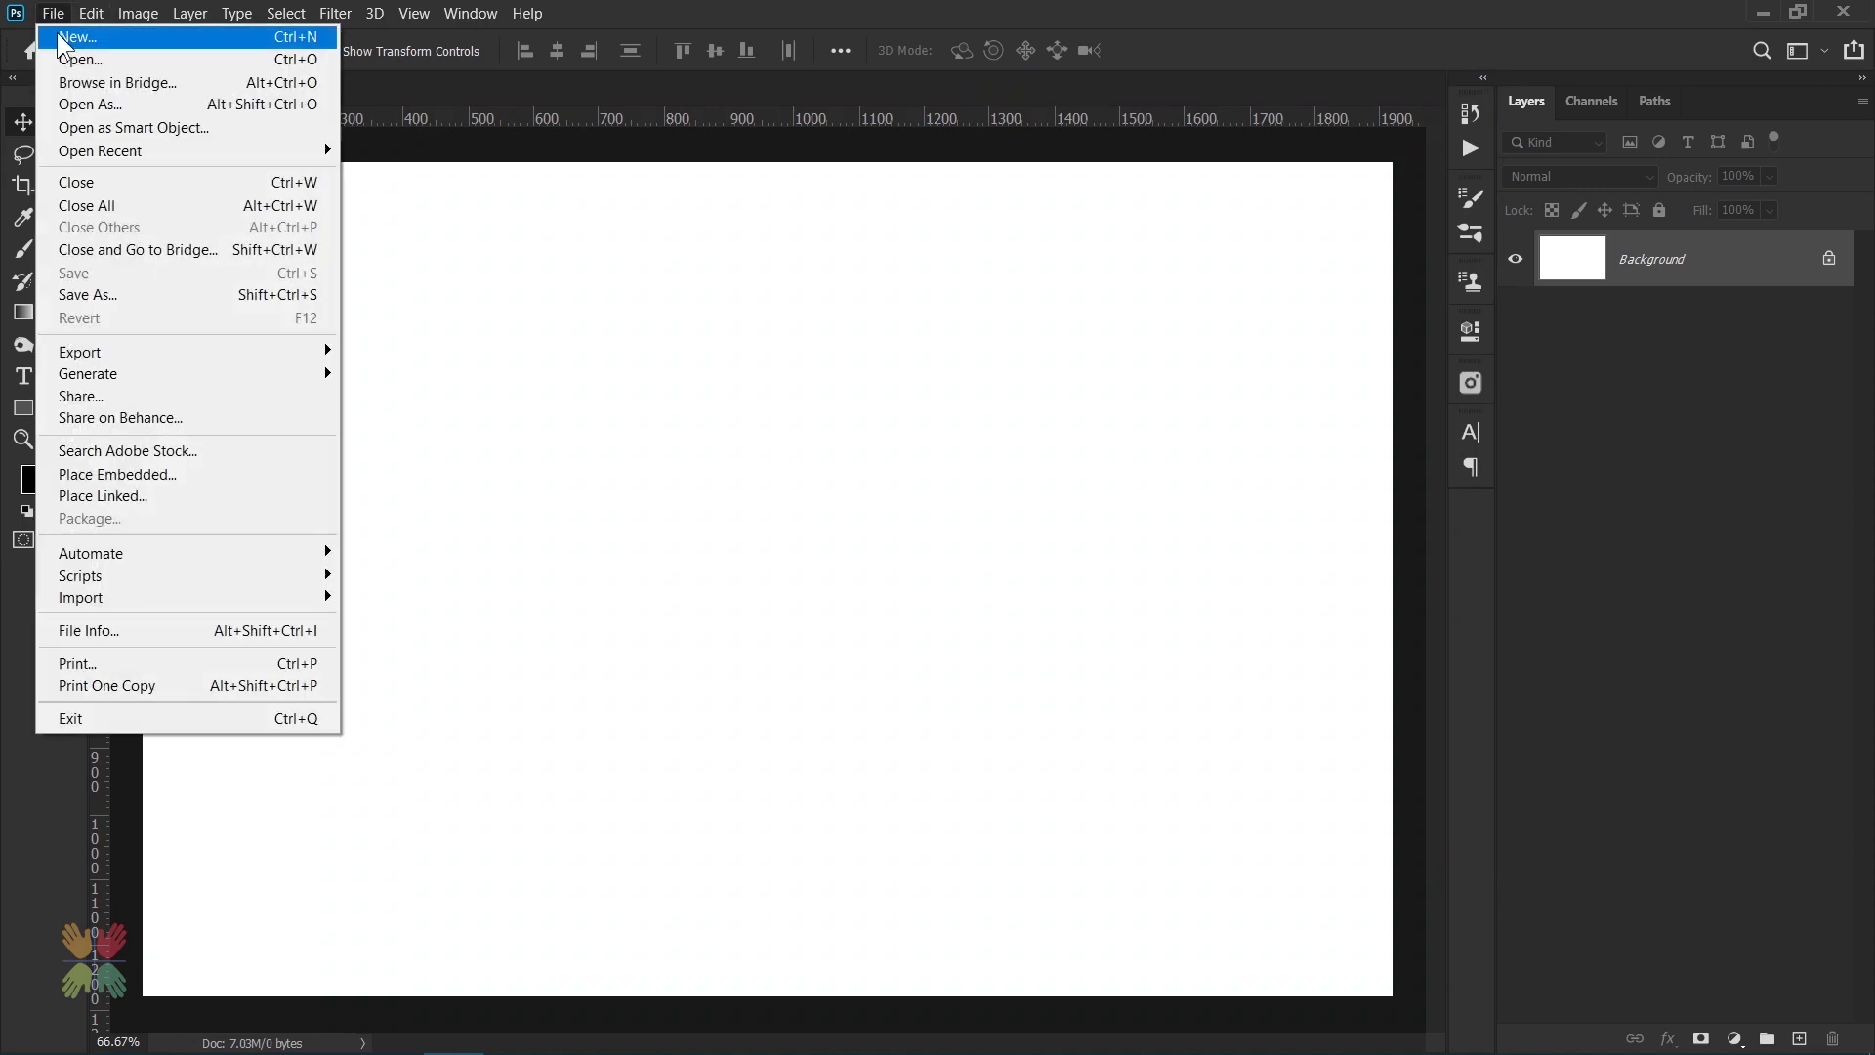
left_click(63, 58)
double_click(1110, 191)
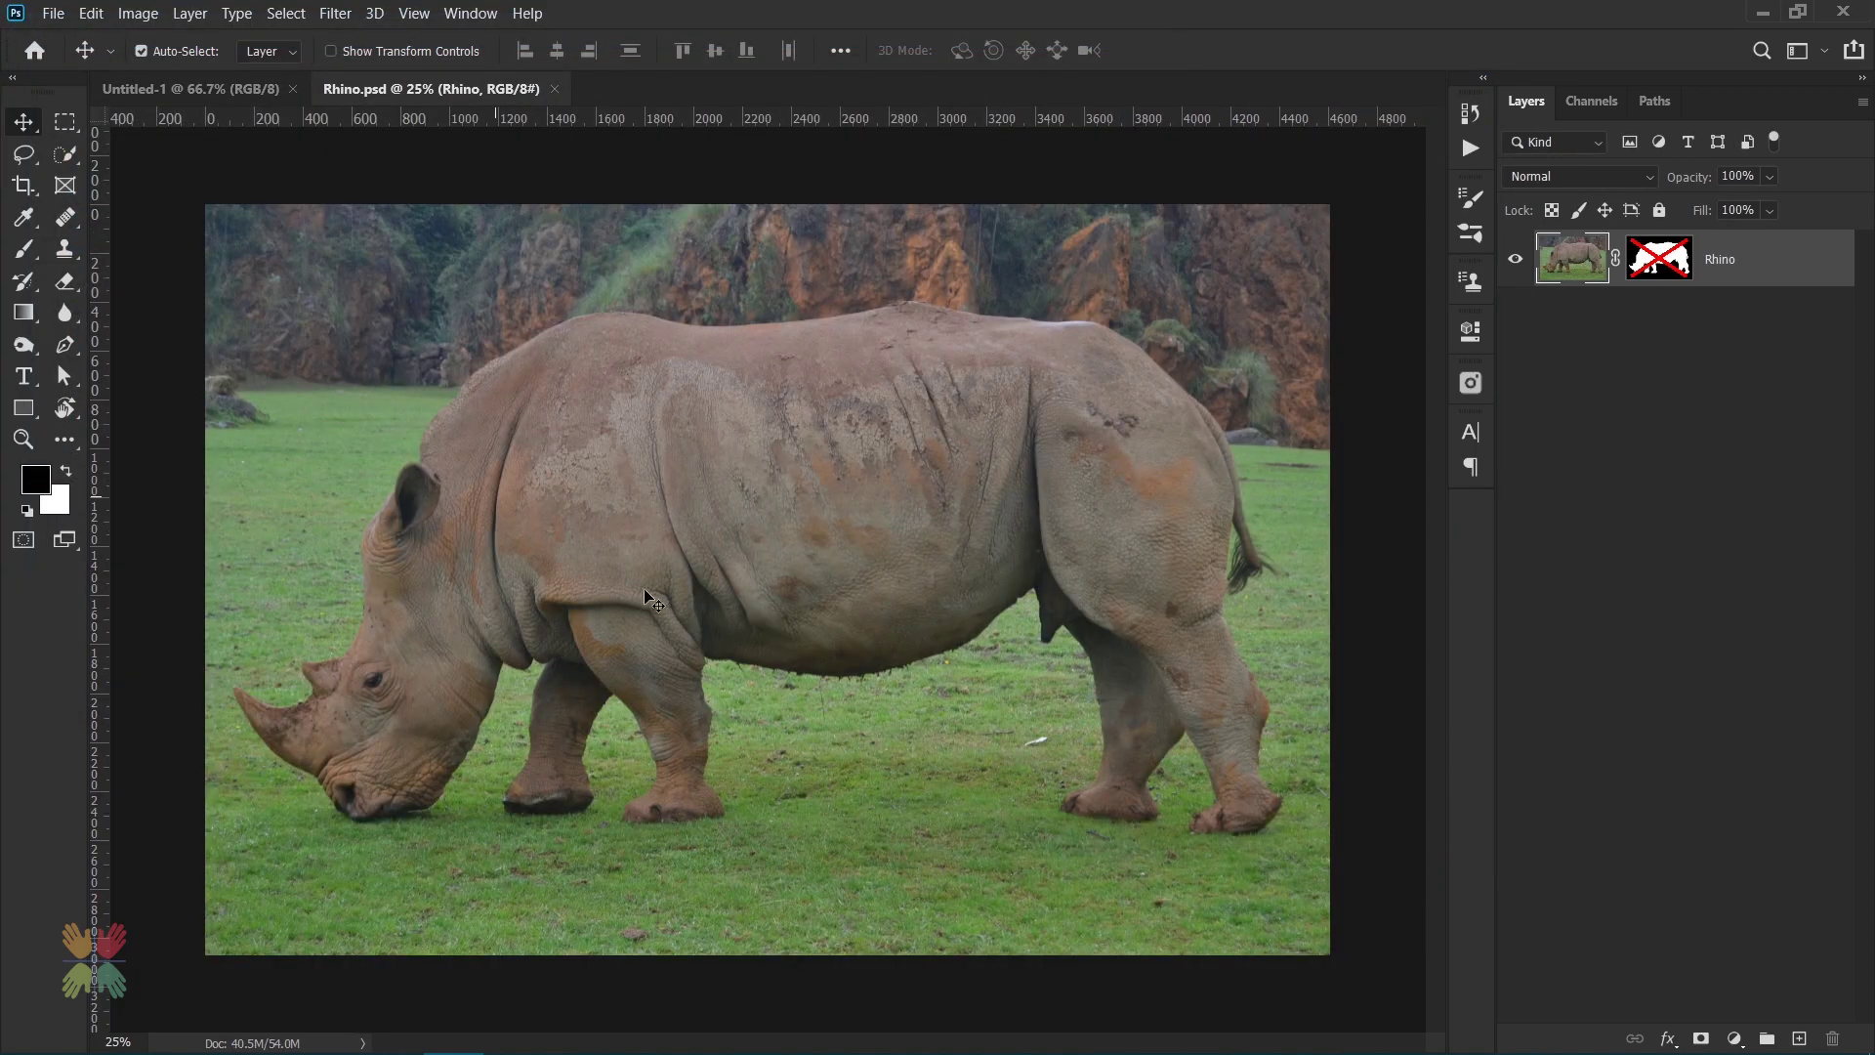
- Bring the rhino layer into Untitled-1, scaled to 41.84% and aligned with the canvas
left_click_drag(840, 444, 844, 447)
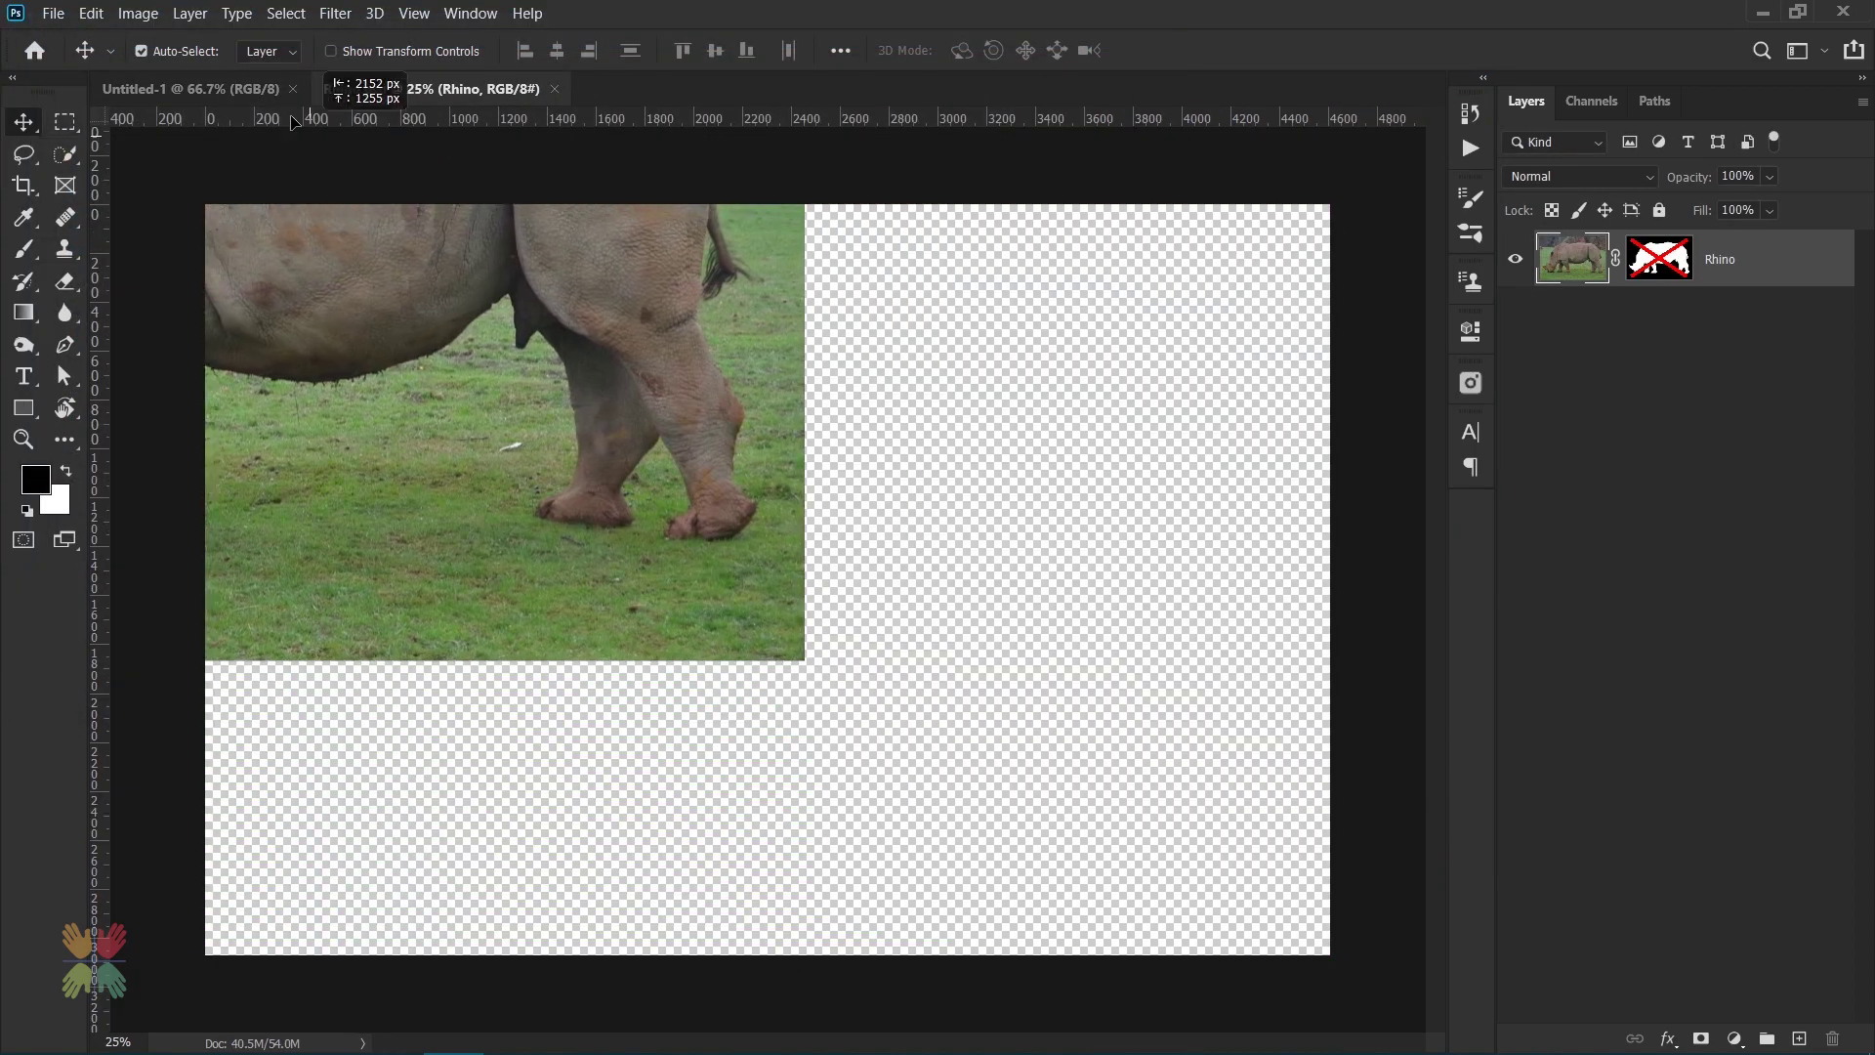
key("ctrl+t")
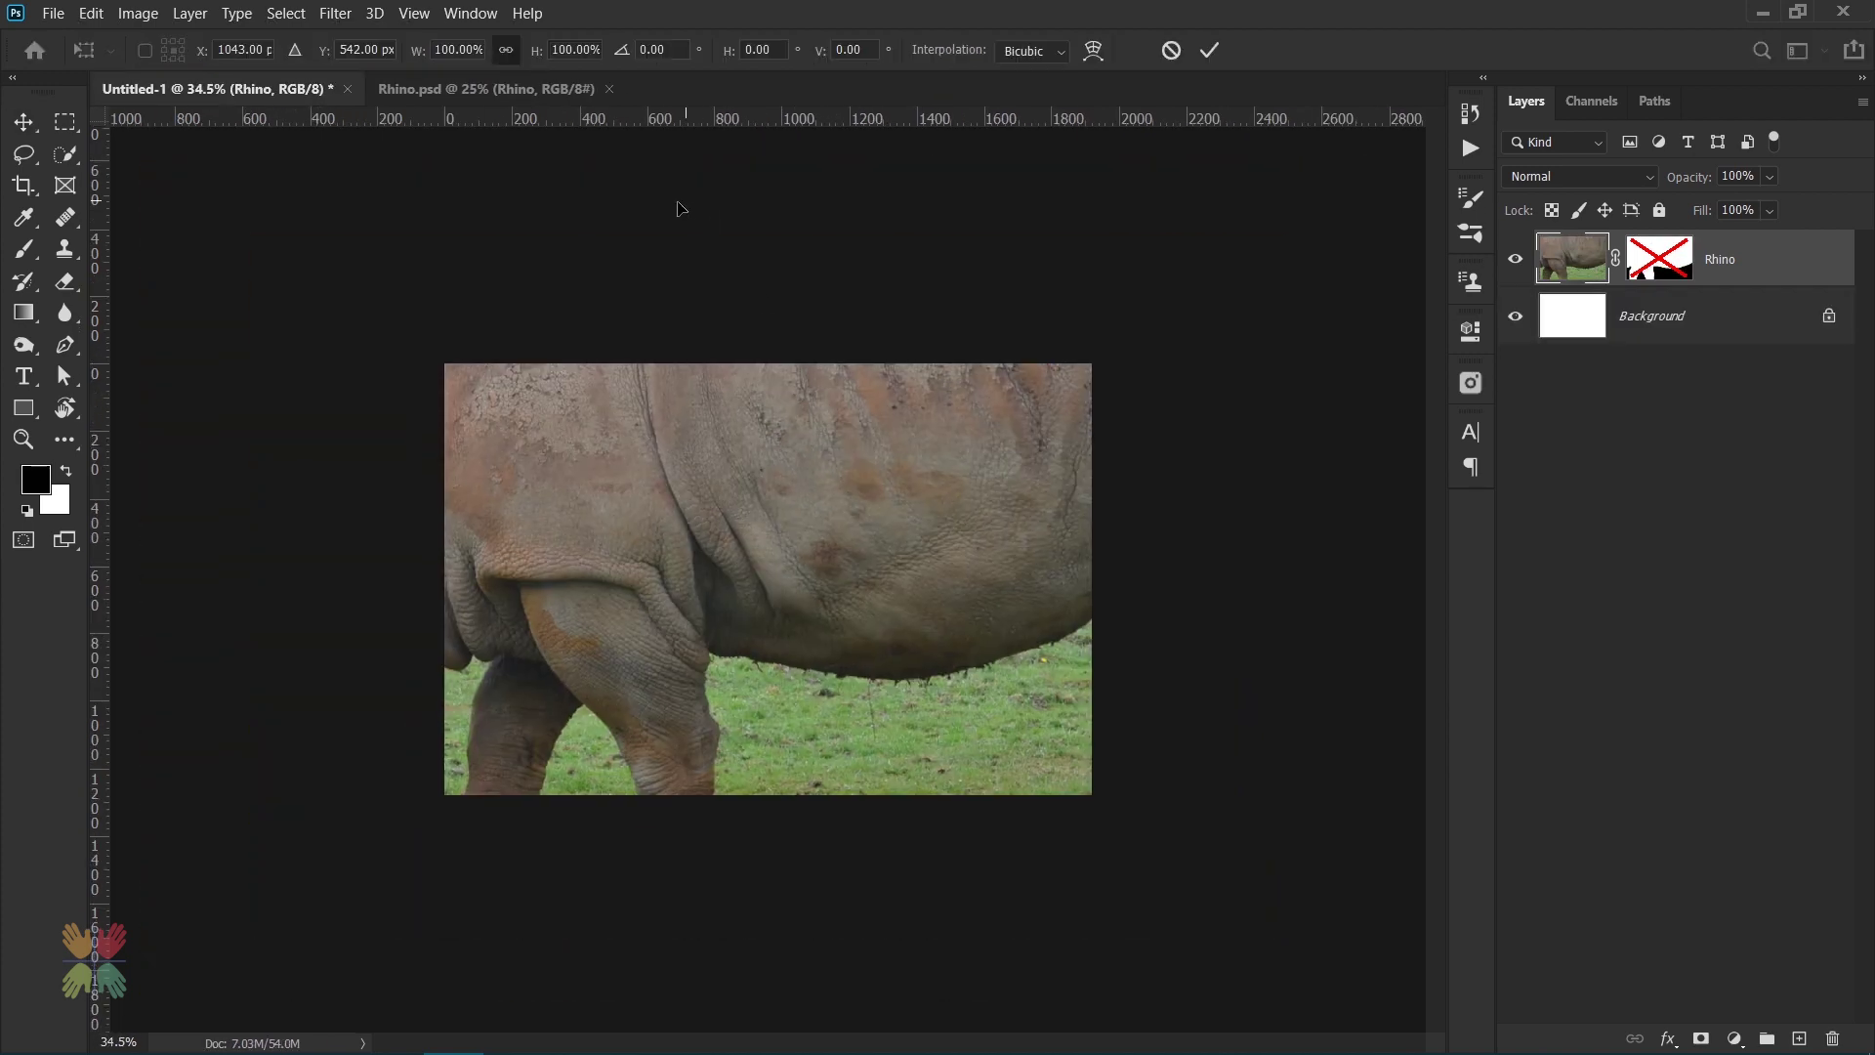
key("ctrl+0")
type("41.84")
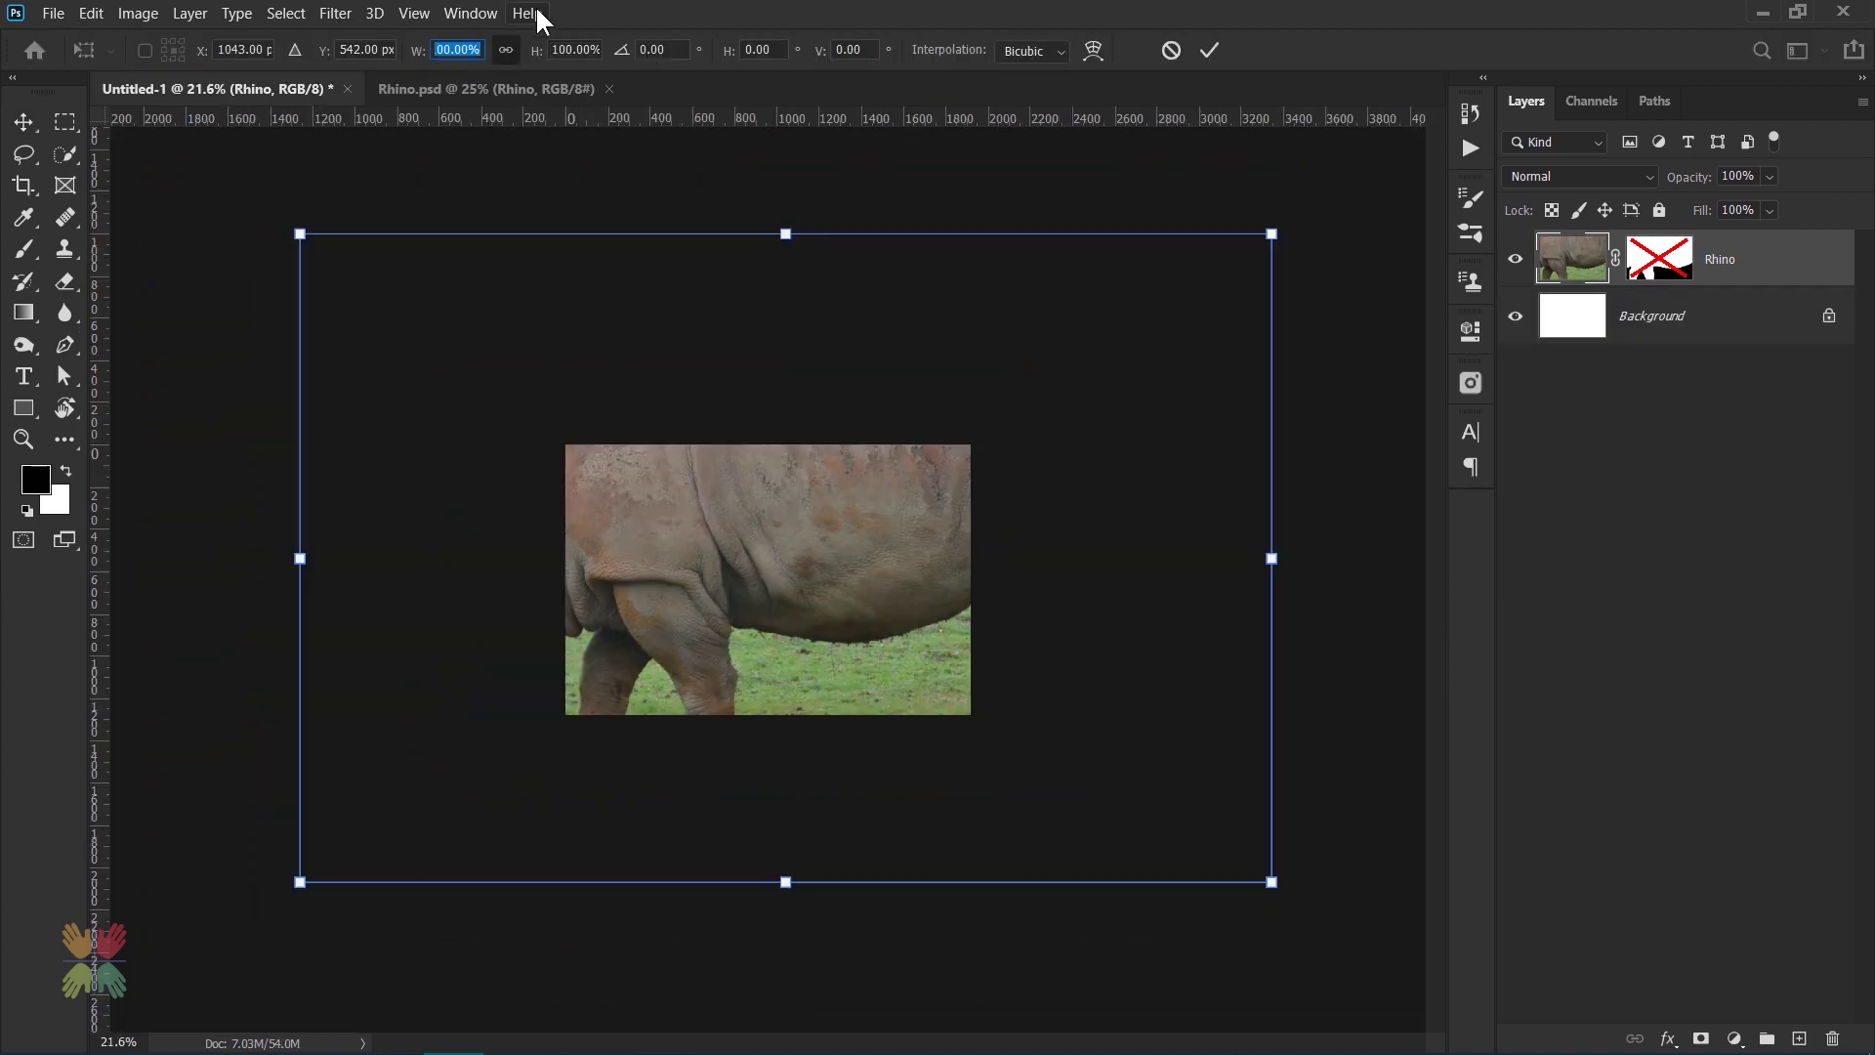
key("Return")
left_click_drag(753, 567, 730, 571)
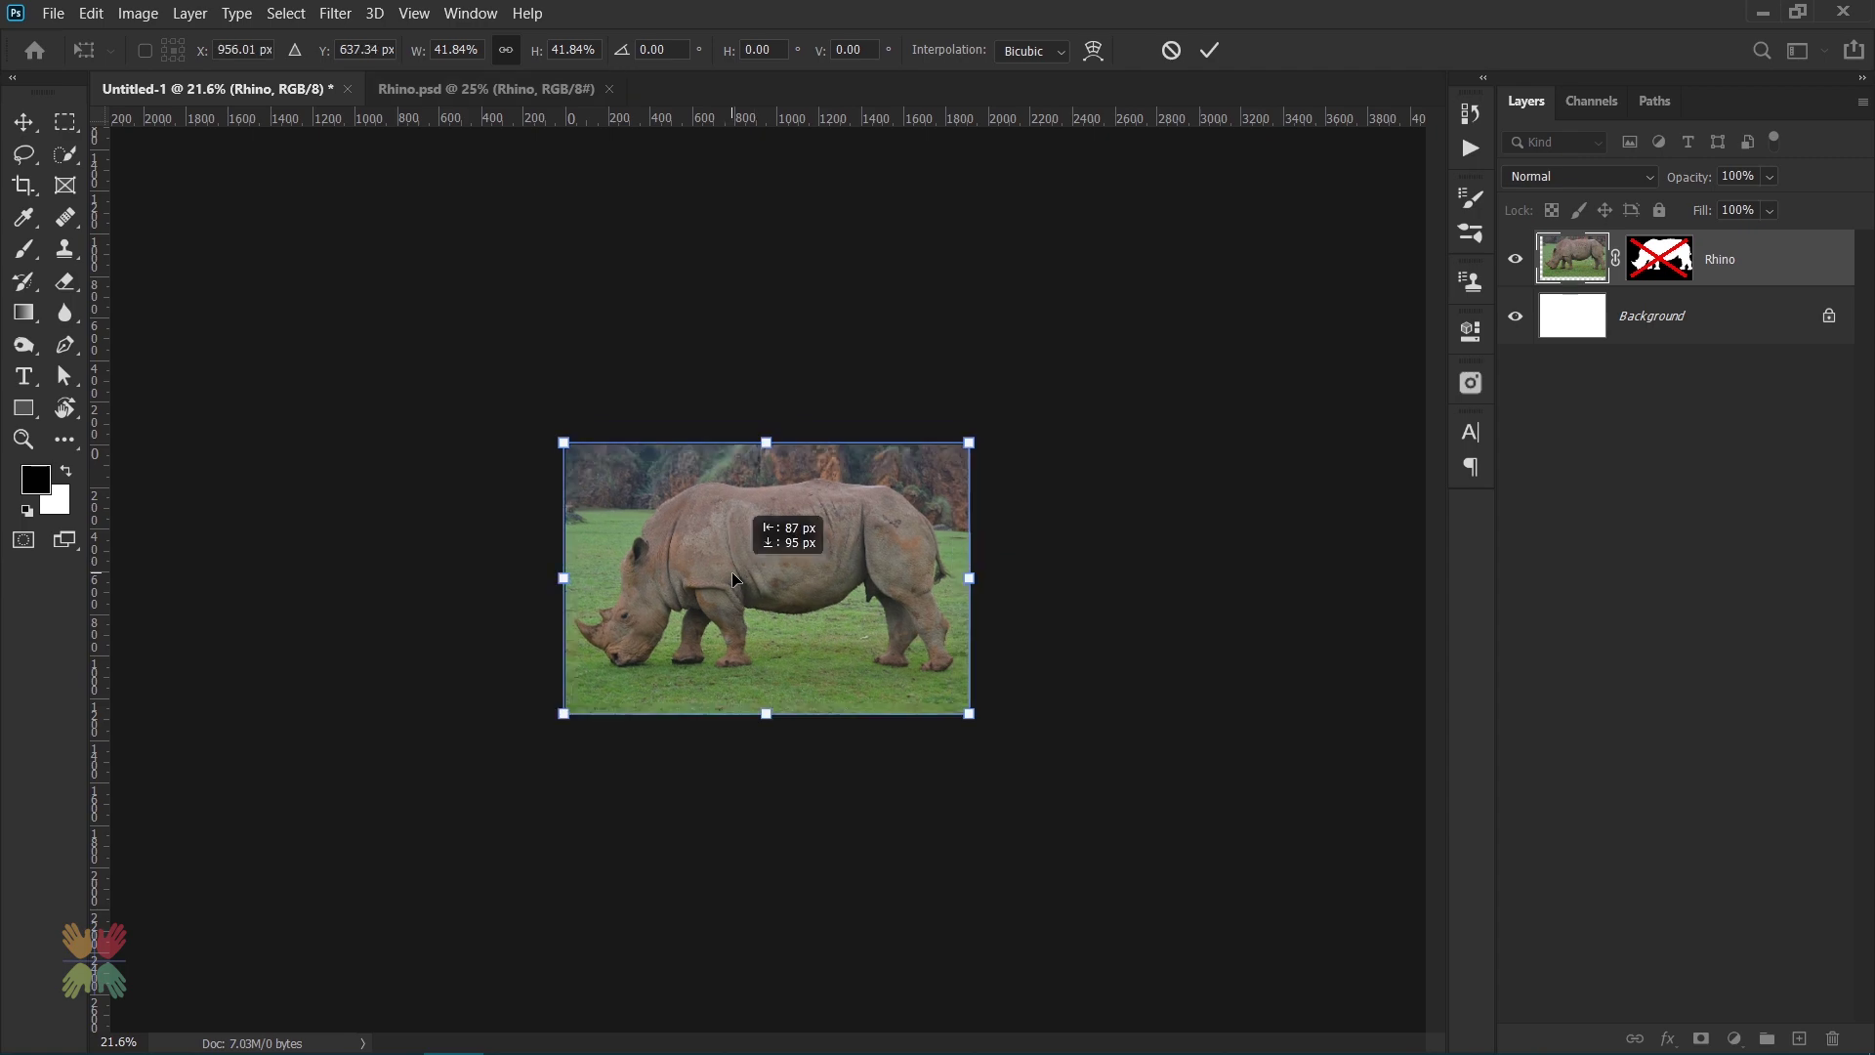
left_click(1207, 51)
key("ctrl+0")
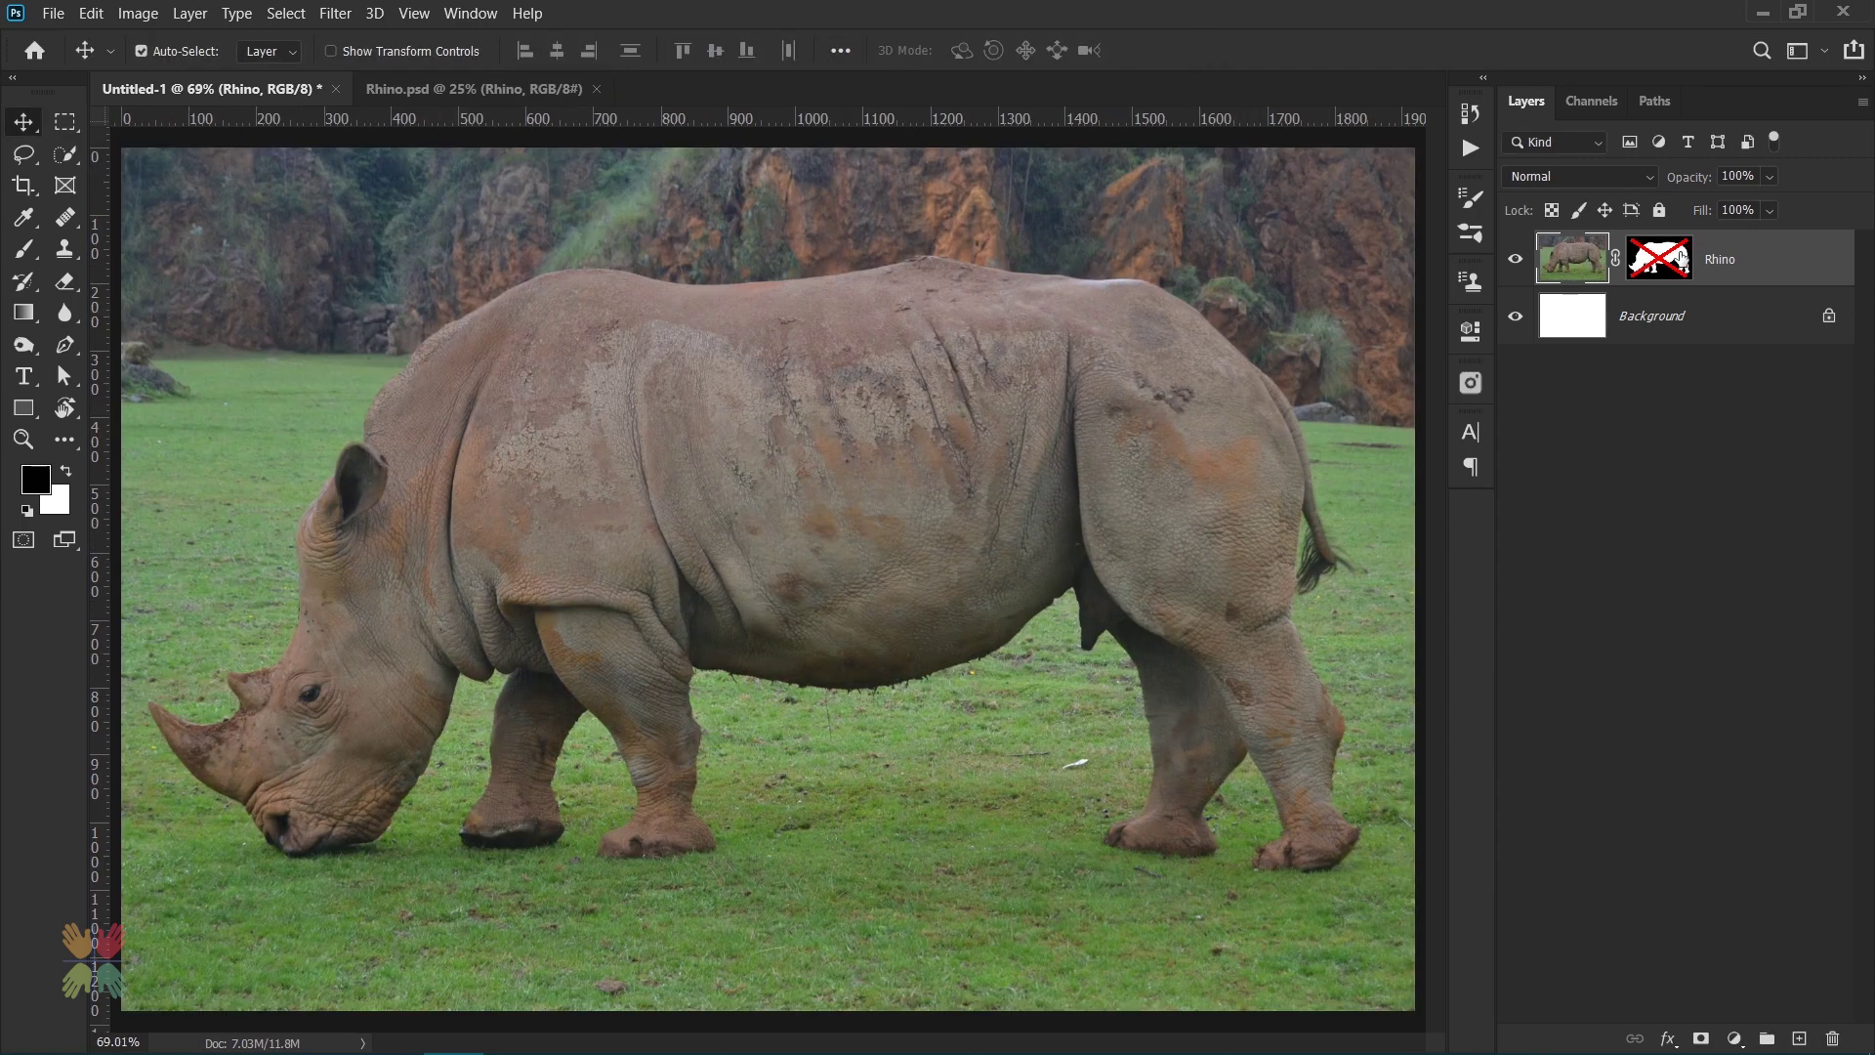
- Enable the rhino layer's cutout mask, comparing with and without it
left_click(1678, 260, "shift")
left_click(1674, 263, "shift")
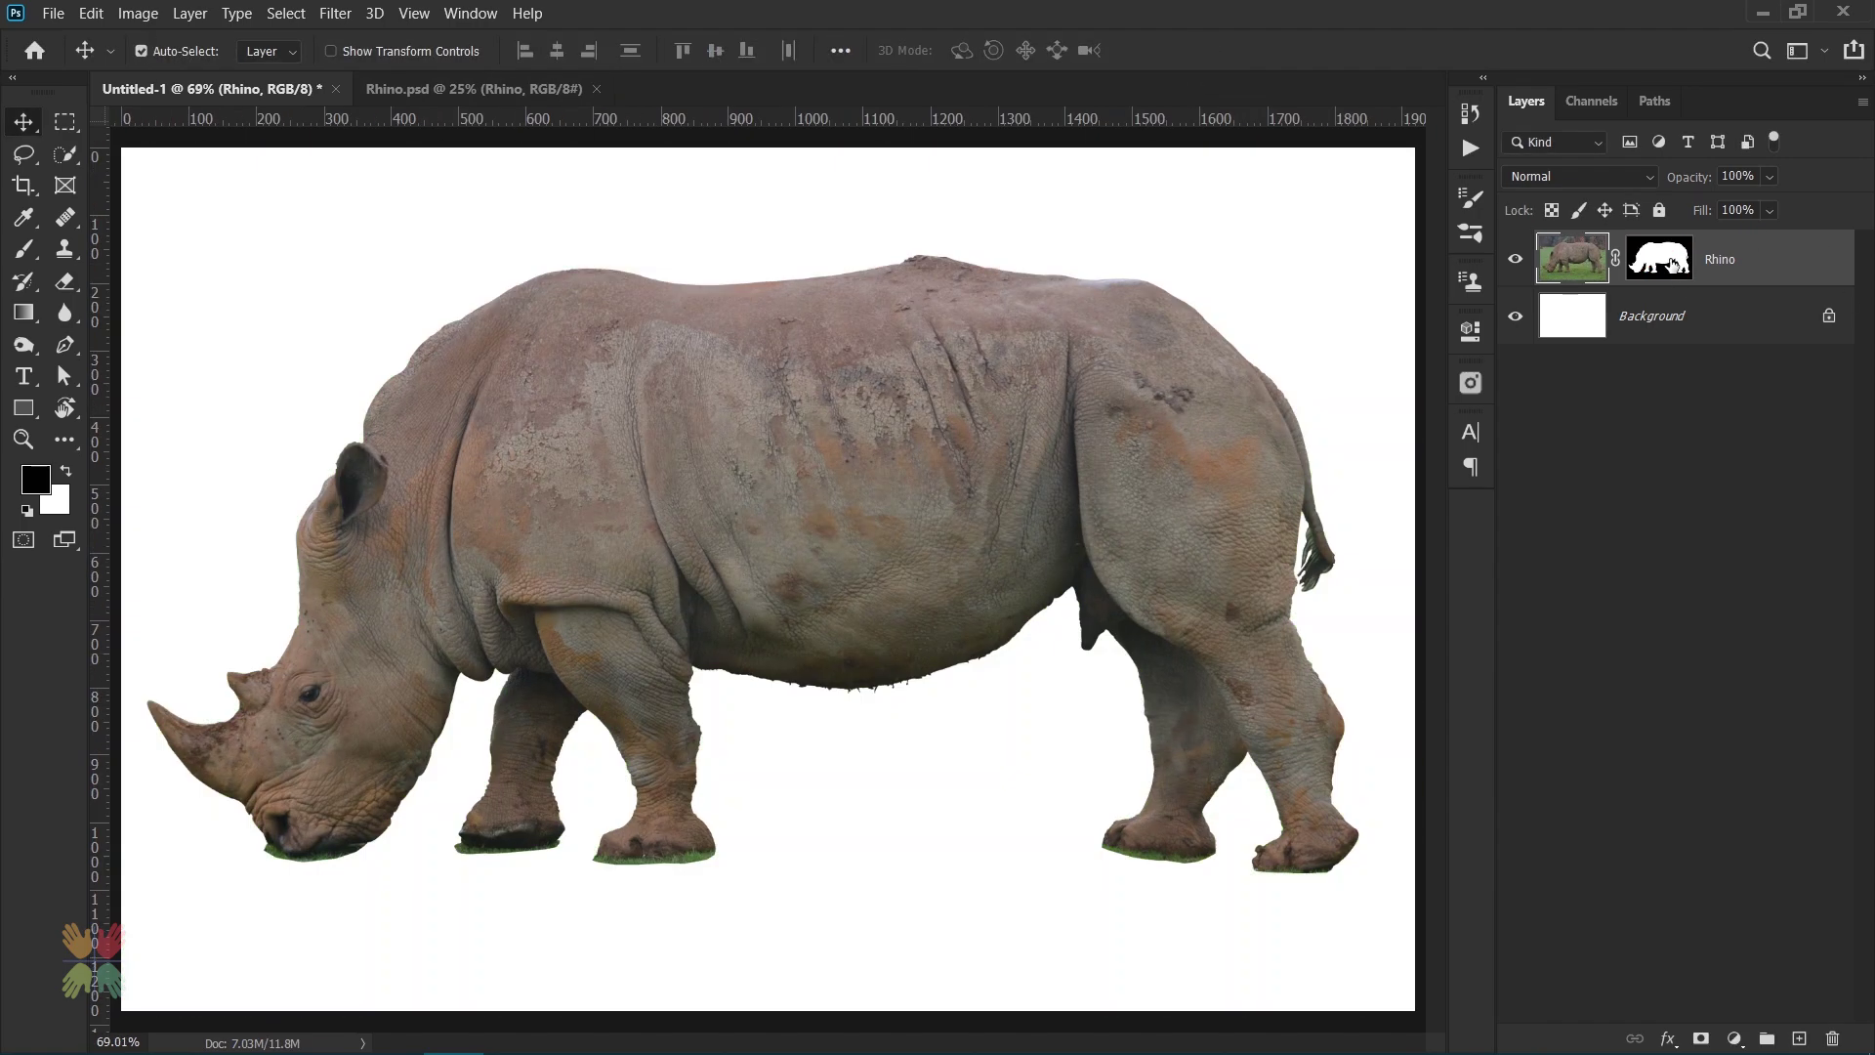
left_click(1672, 263, "shift")
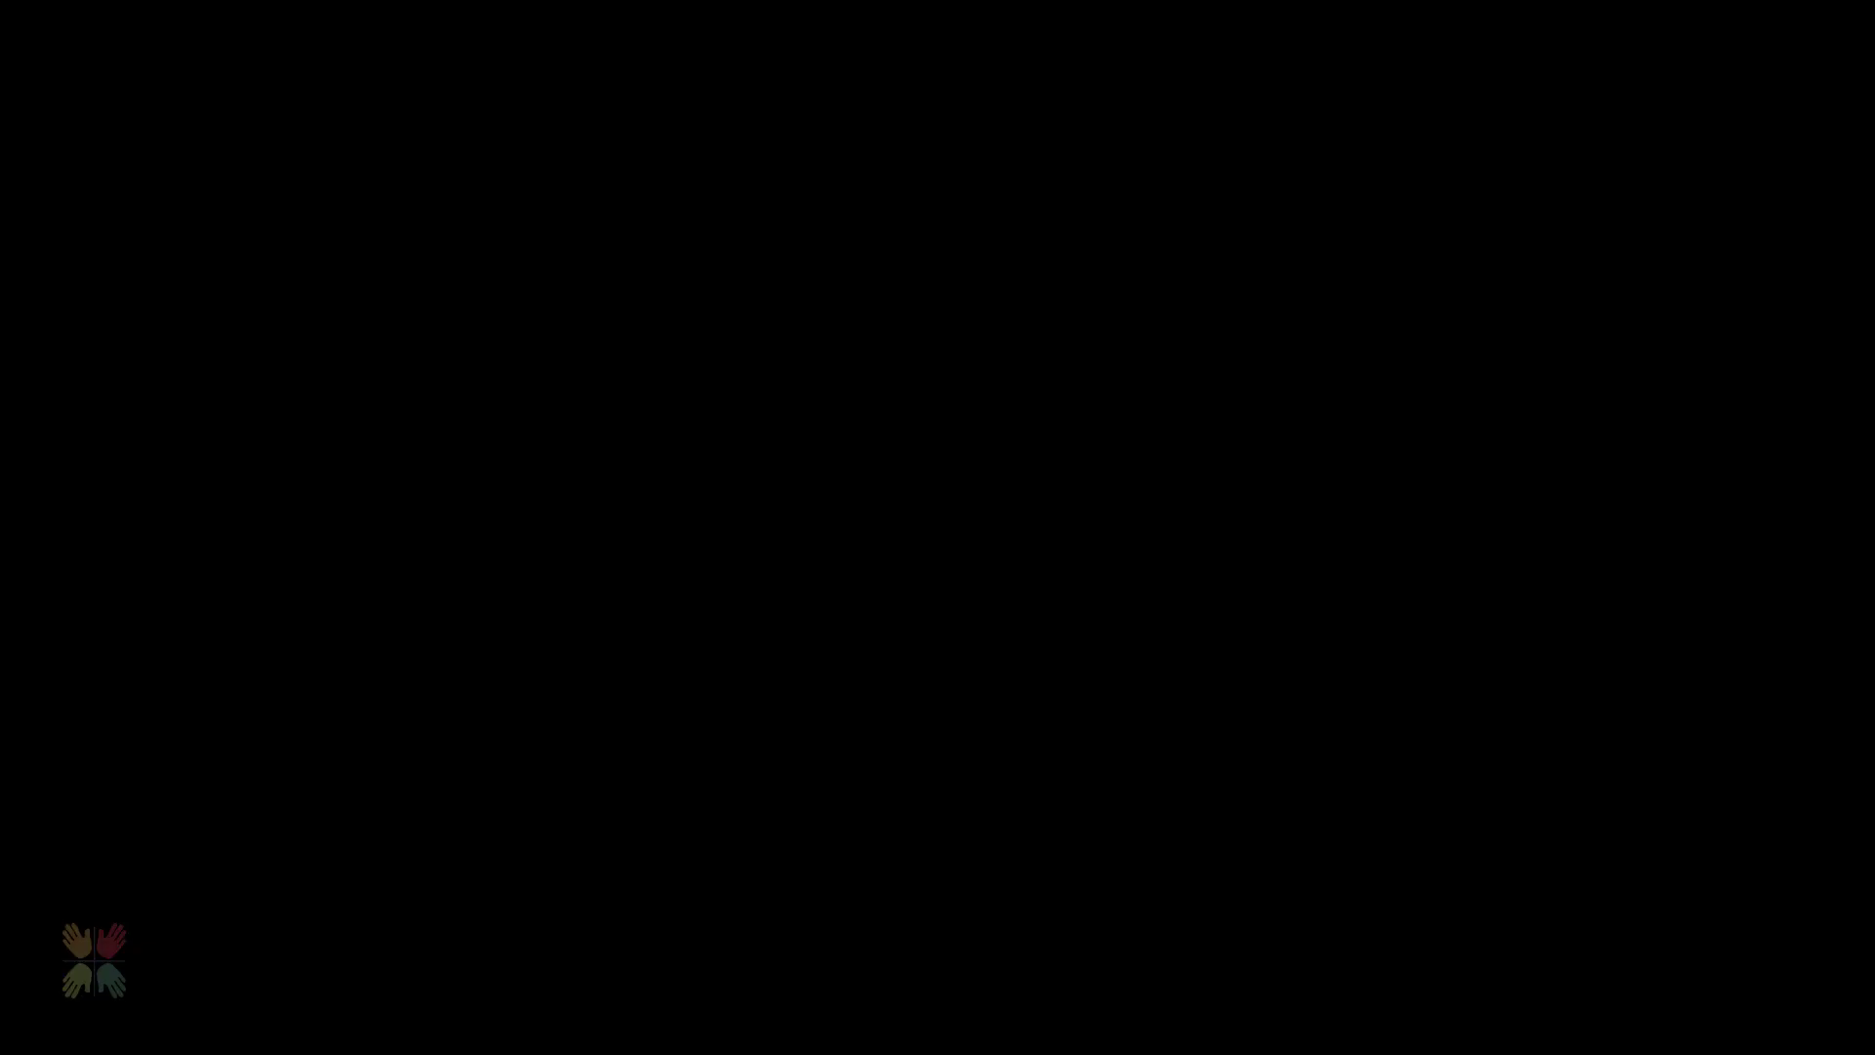
- Duplicate the rhino layer, naming the lower one Background and the top one Rhino
key("ctrl+j")
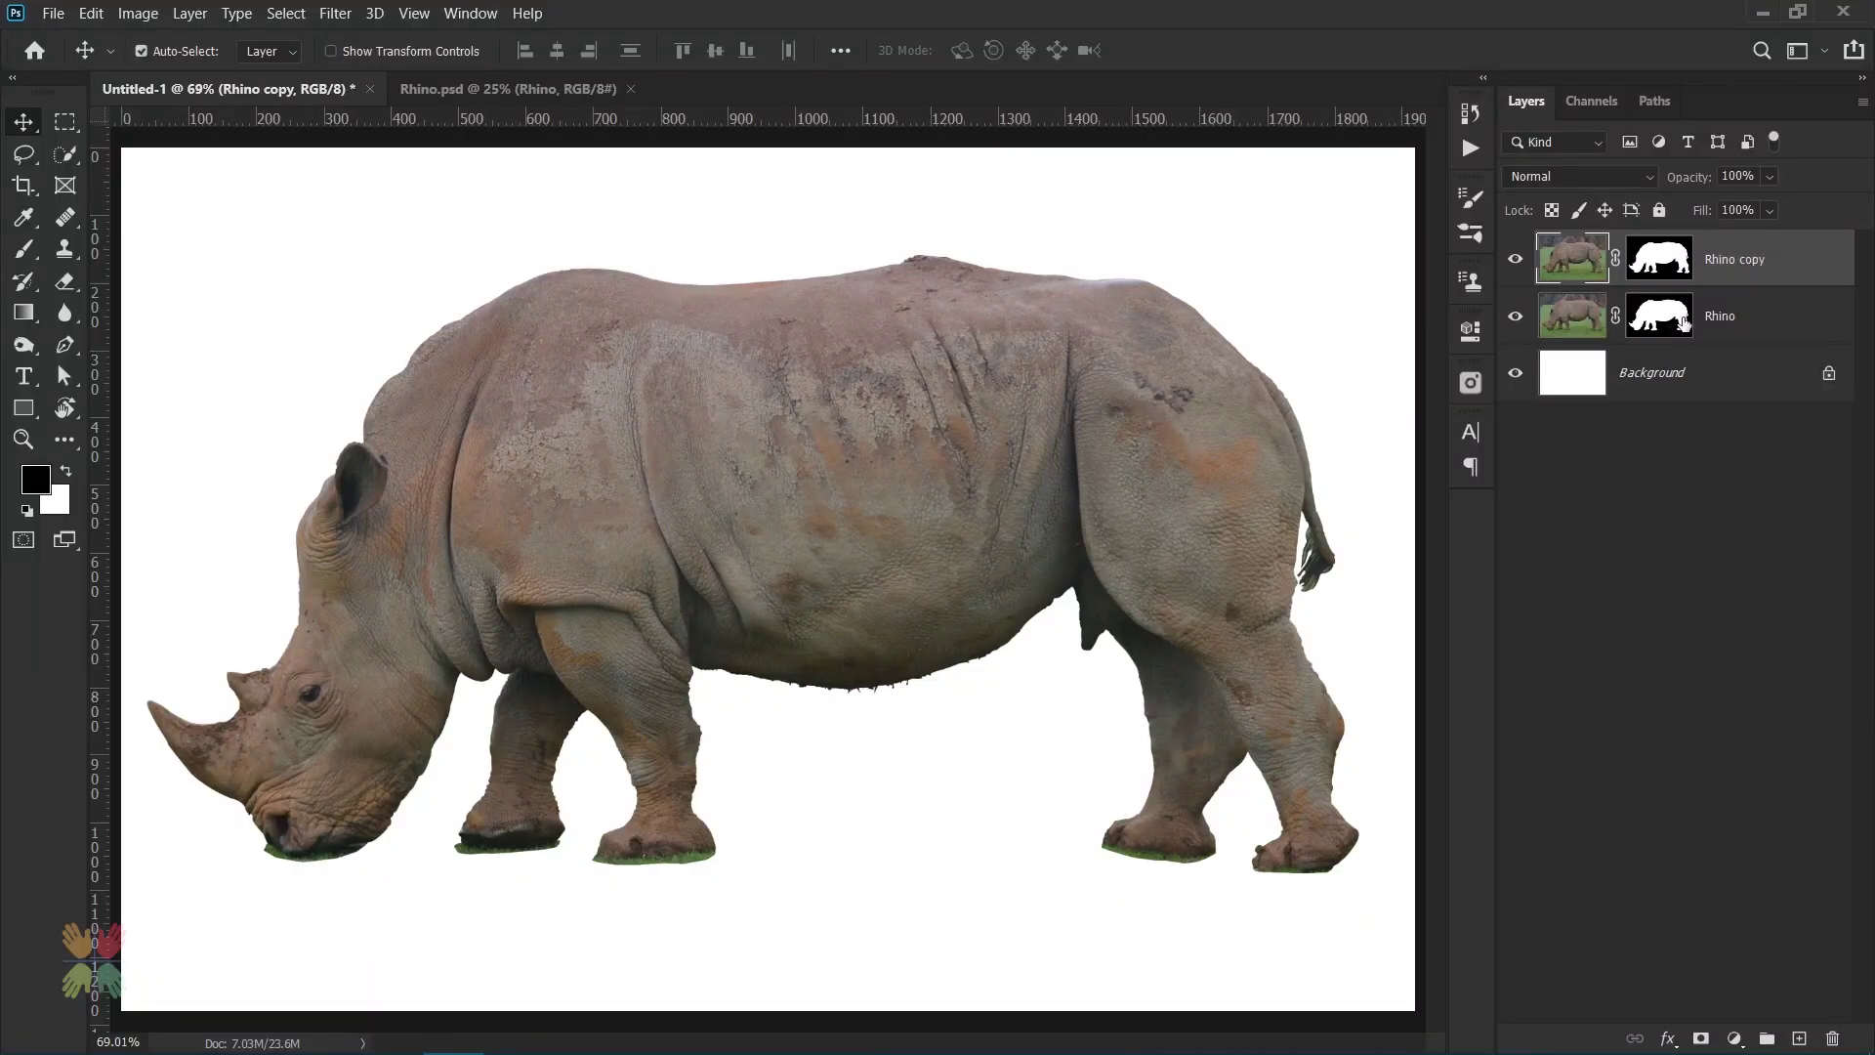
double_click(1720, 315)
type("und")
key("Return")
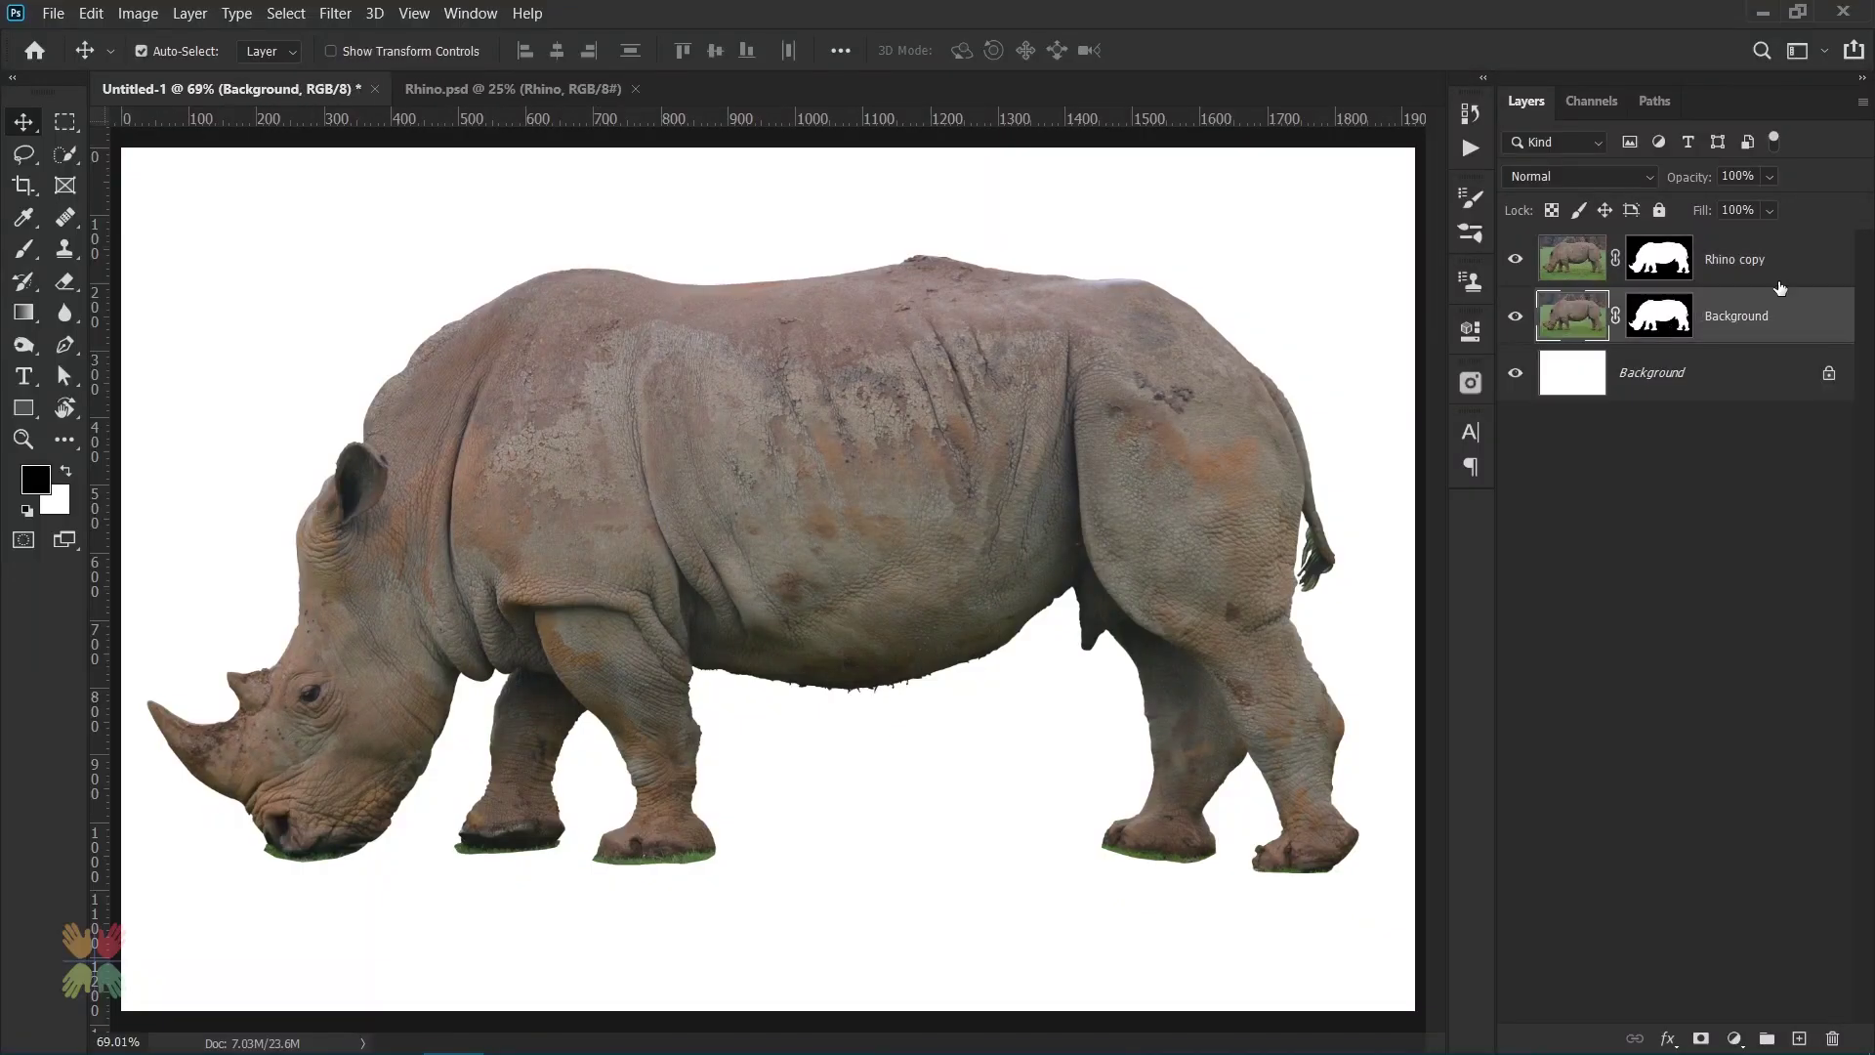
double_click(1748, 260)
type("Rhino")
key("Return")
- Delete the Background mask and load the rhino outline as a selection expanded by 20 px
left_click(1659, 316)
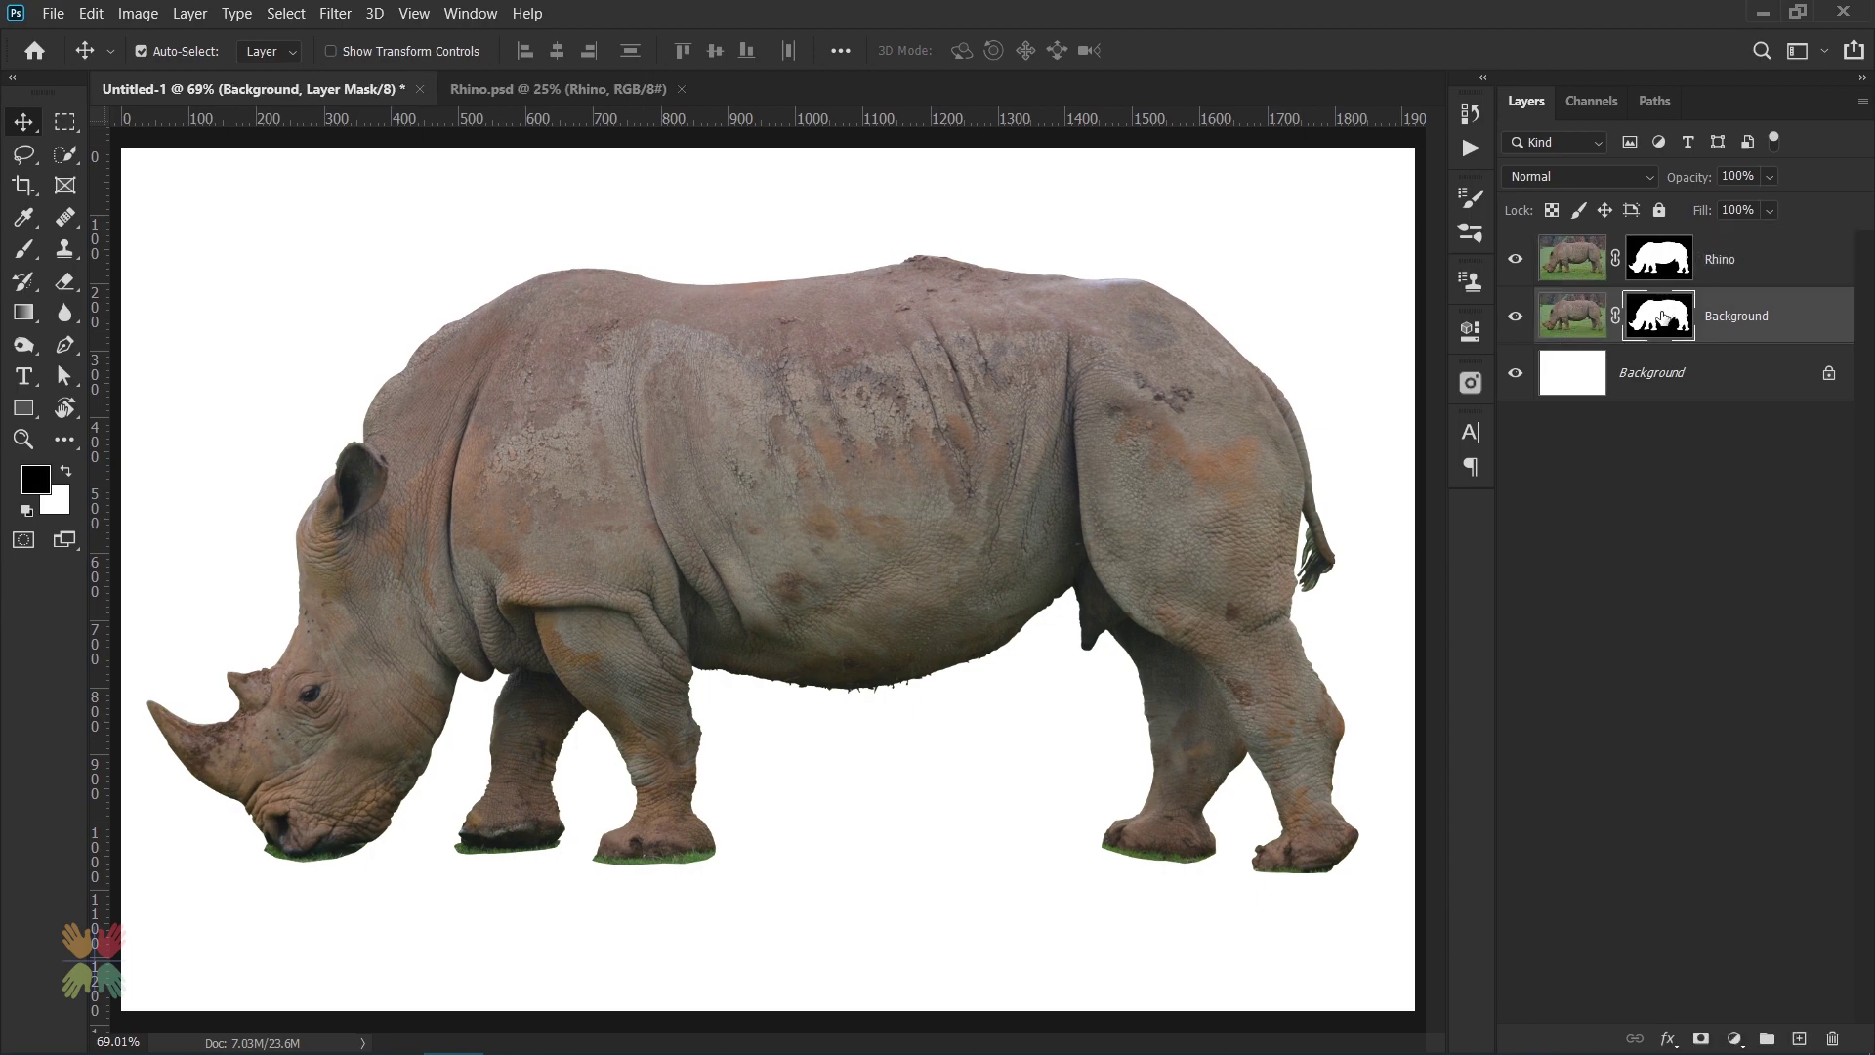
right_click(1659, 311)
left_click(1672, 357)
left_click(1515, 259)
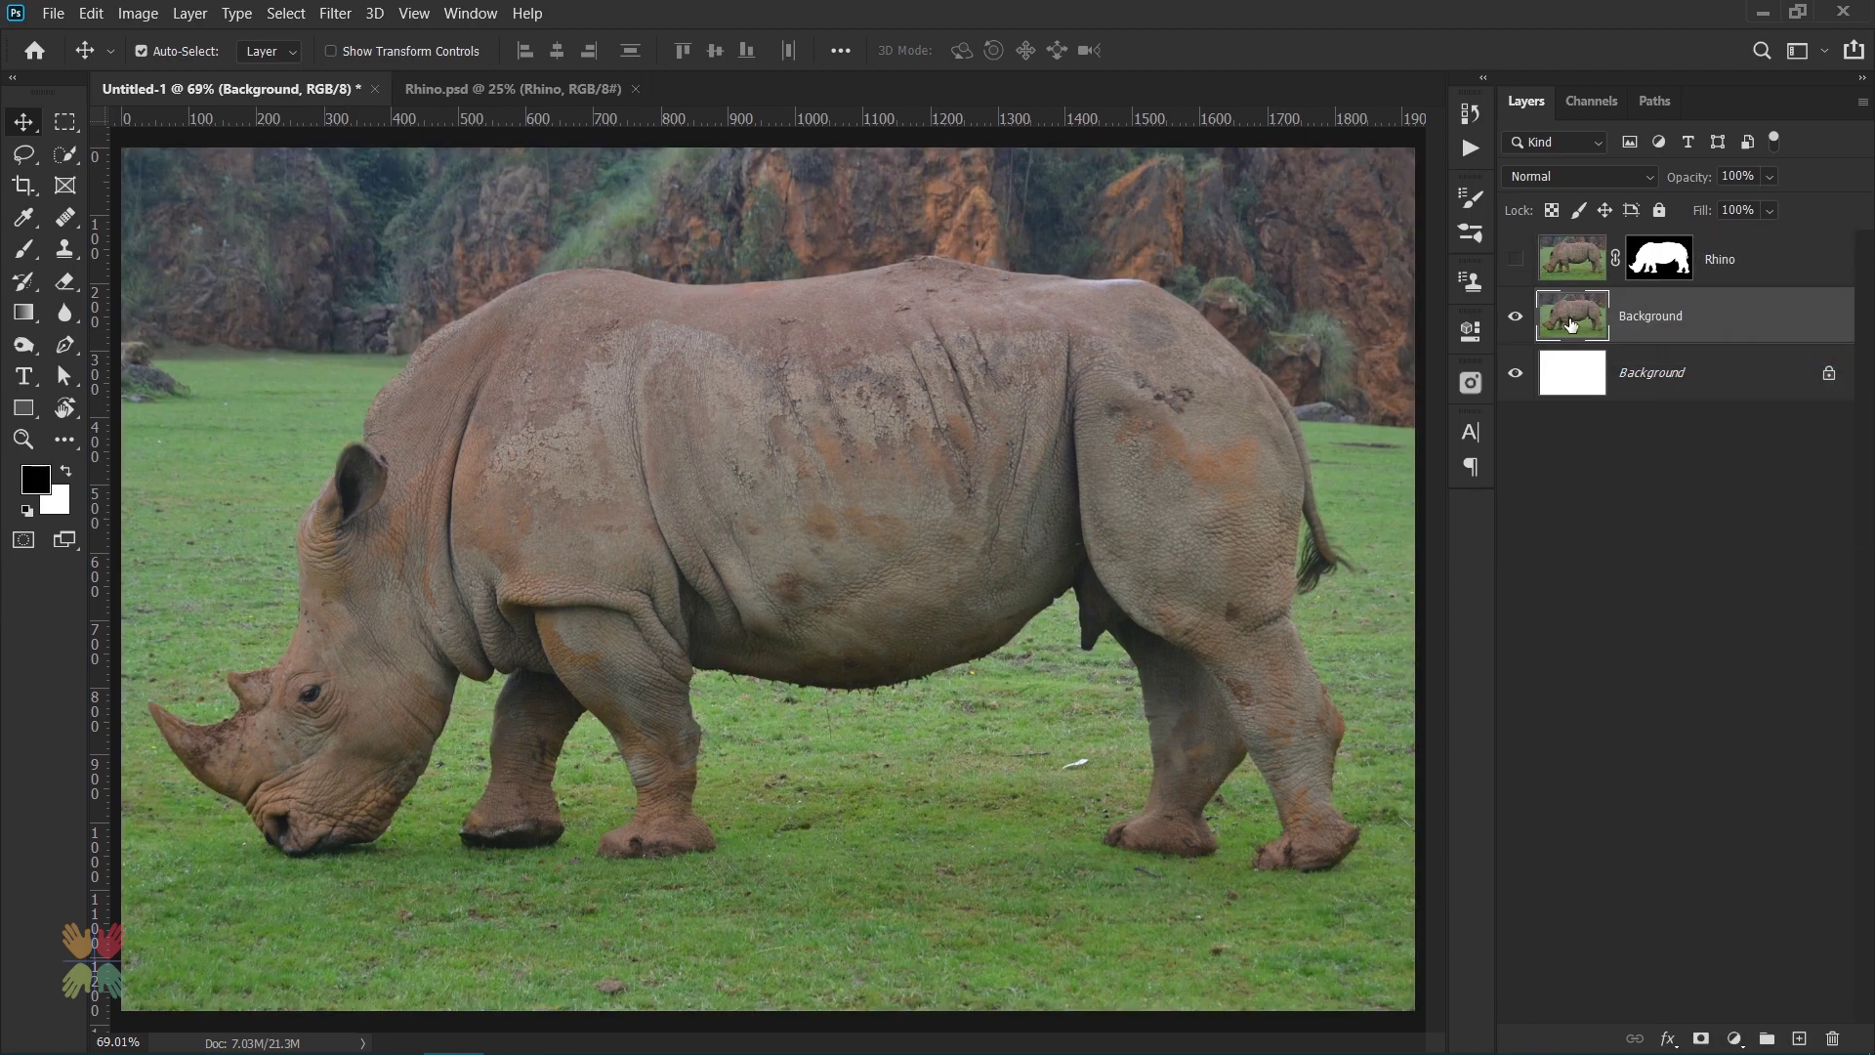
left_click(1659, 258, "ctrl")
left_click(286, 14)
mouse_move(306, 338)
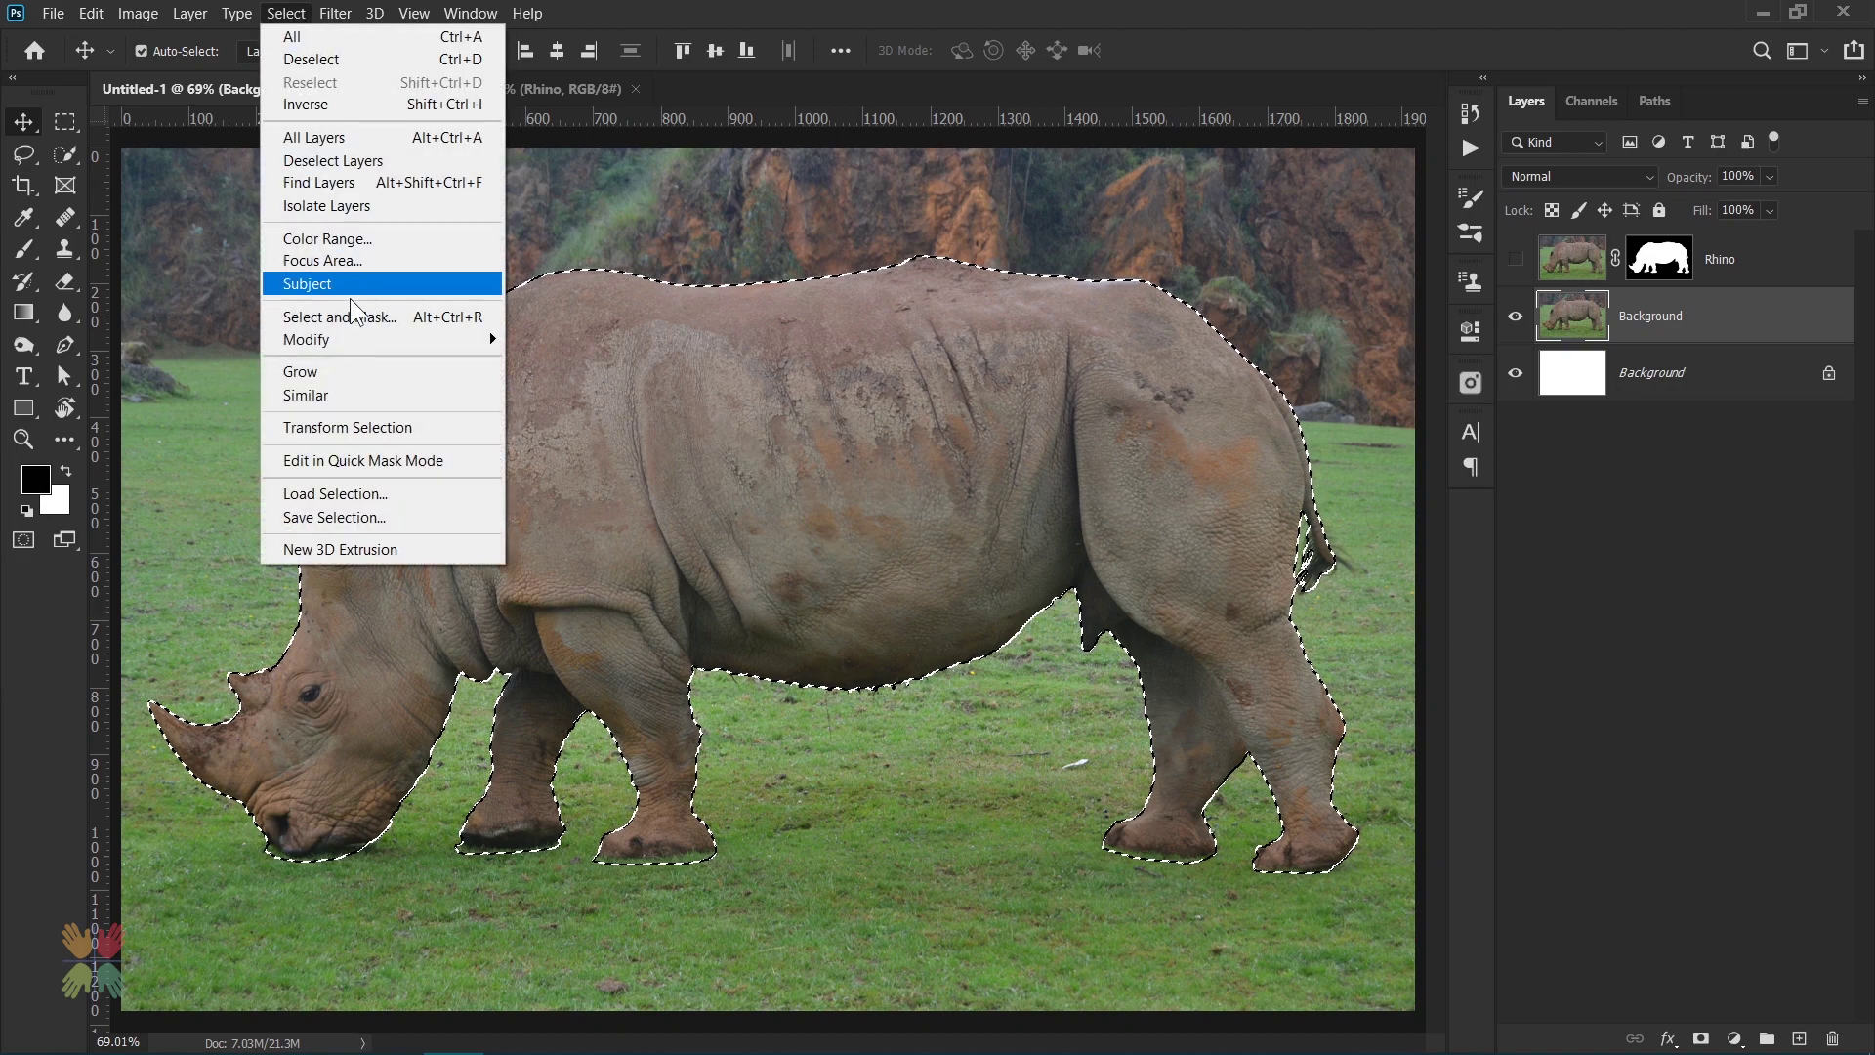
left_click(561, 390)
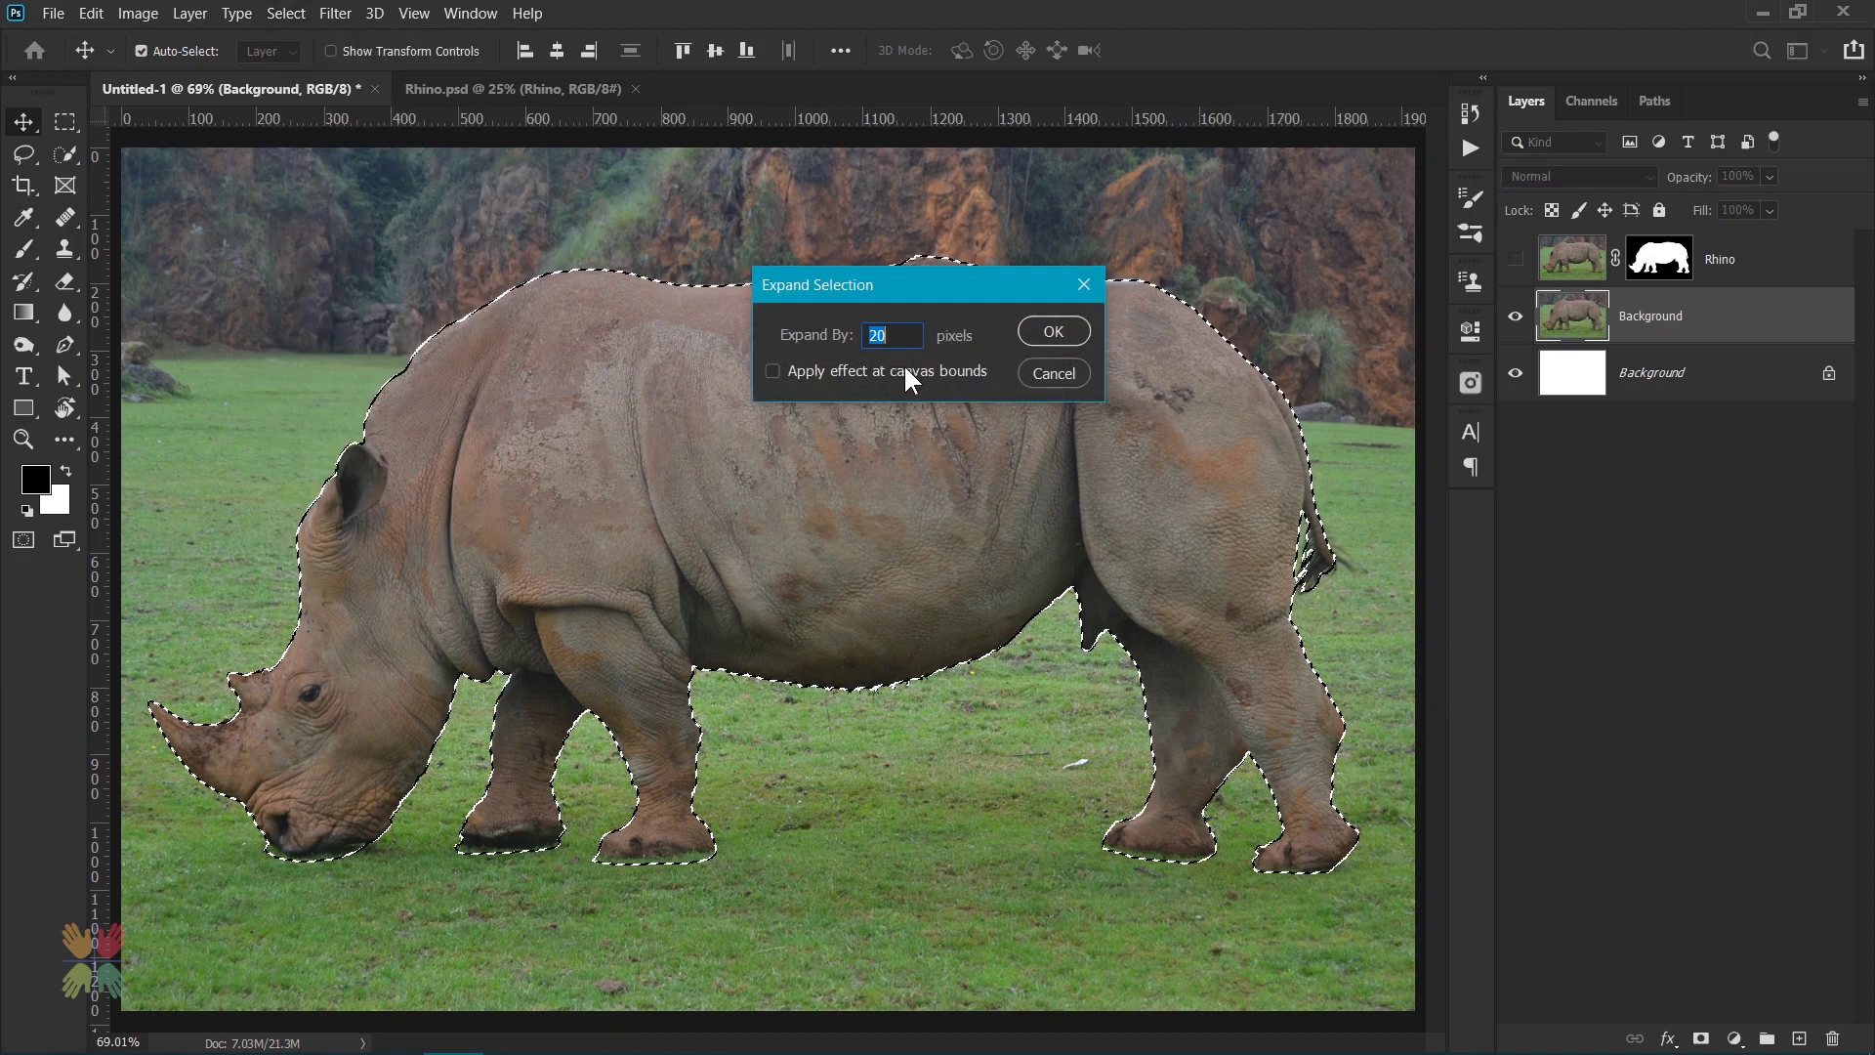
left_click(1030, 332)
- Content-Aware Fill the selected rhino area with grass onto a new layer
left_click(91, 12)
left_click(171, 416)
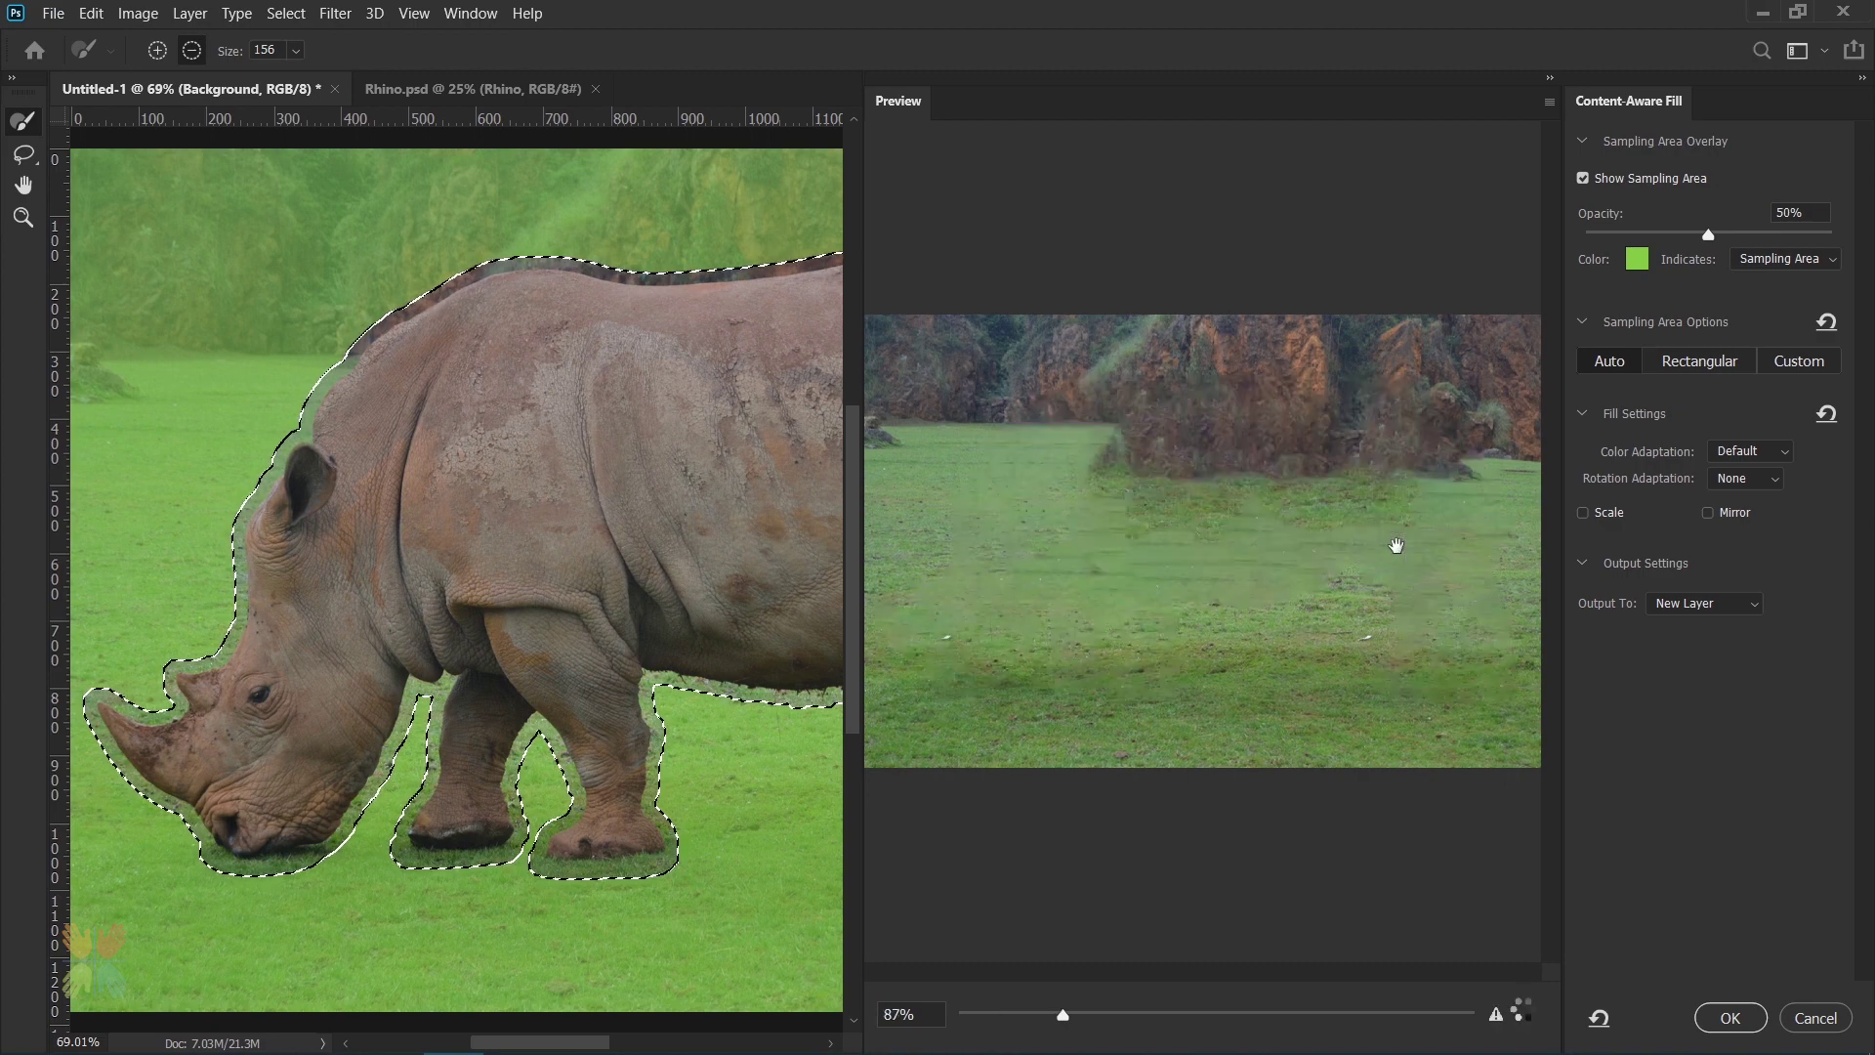
left_click(1730, 1017)
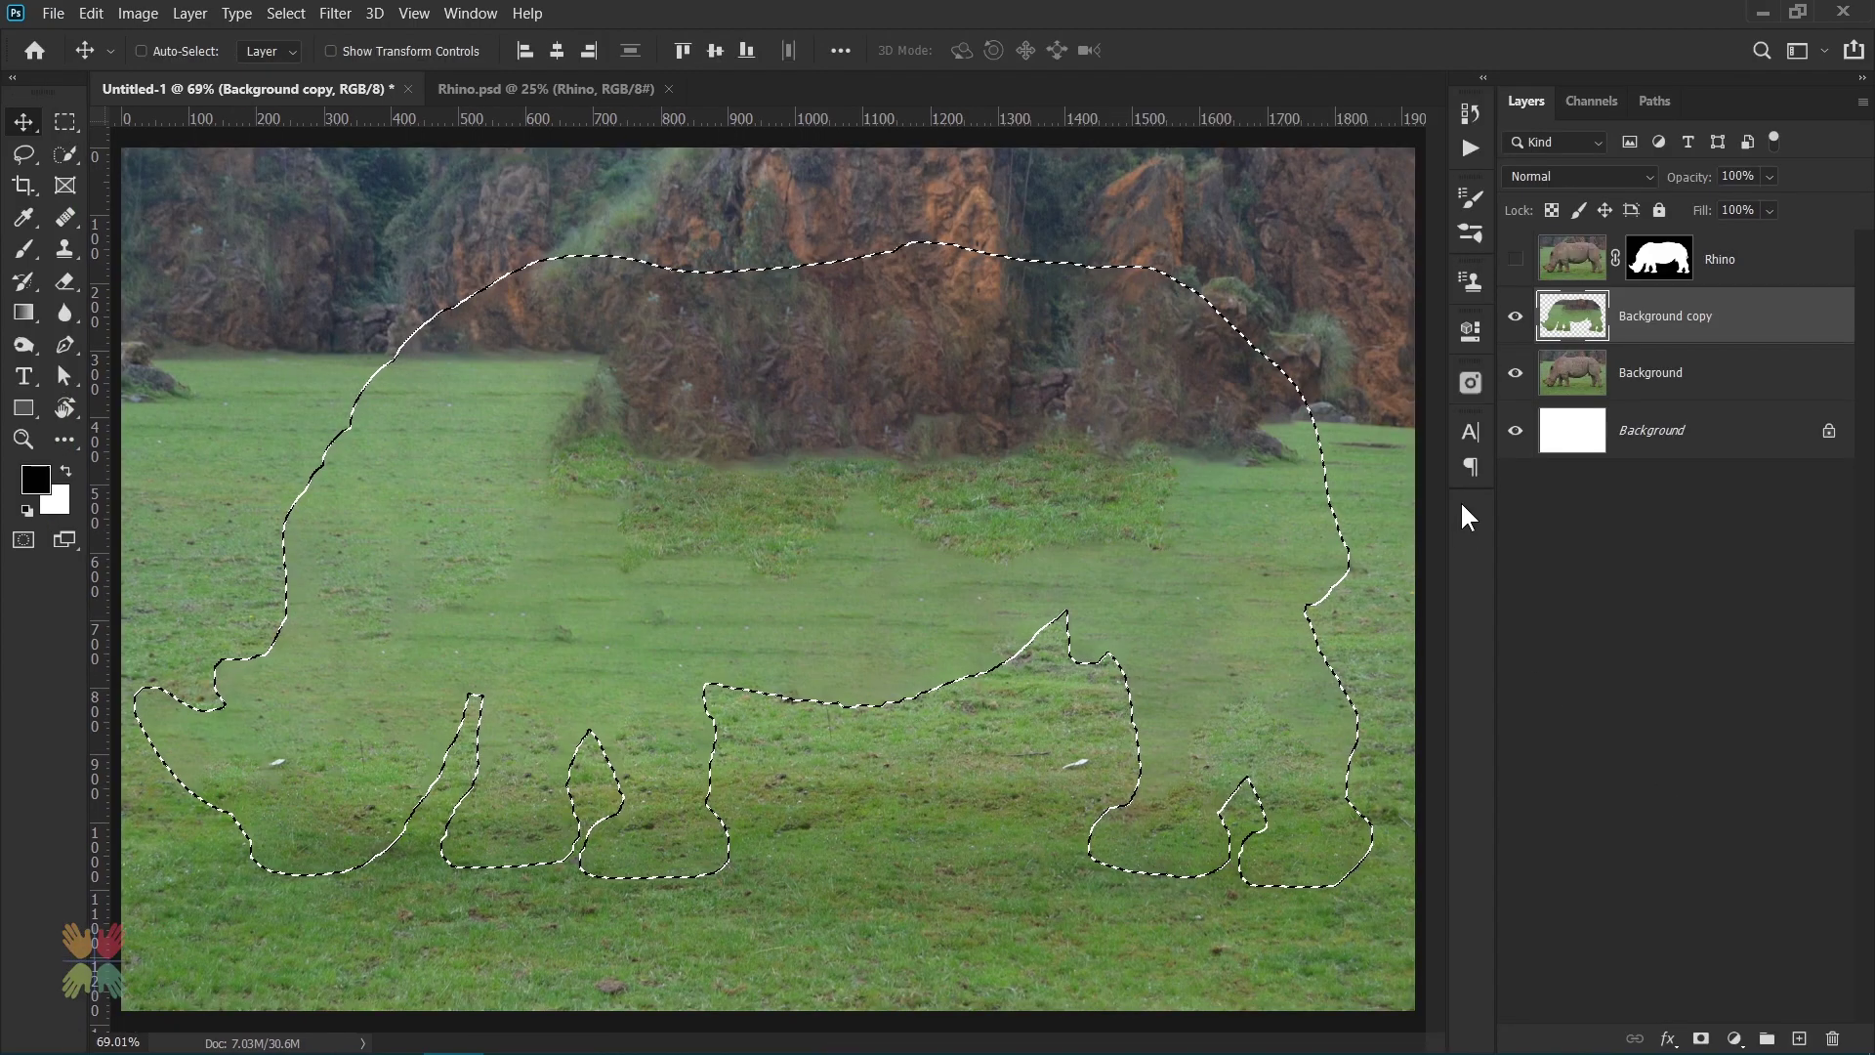
key("ctrl+d")
- Combine both background layers into one smart object named Background
left_click(1738, 372, "shift")
right_click(1746, 372)
left_click(1586, 364)
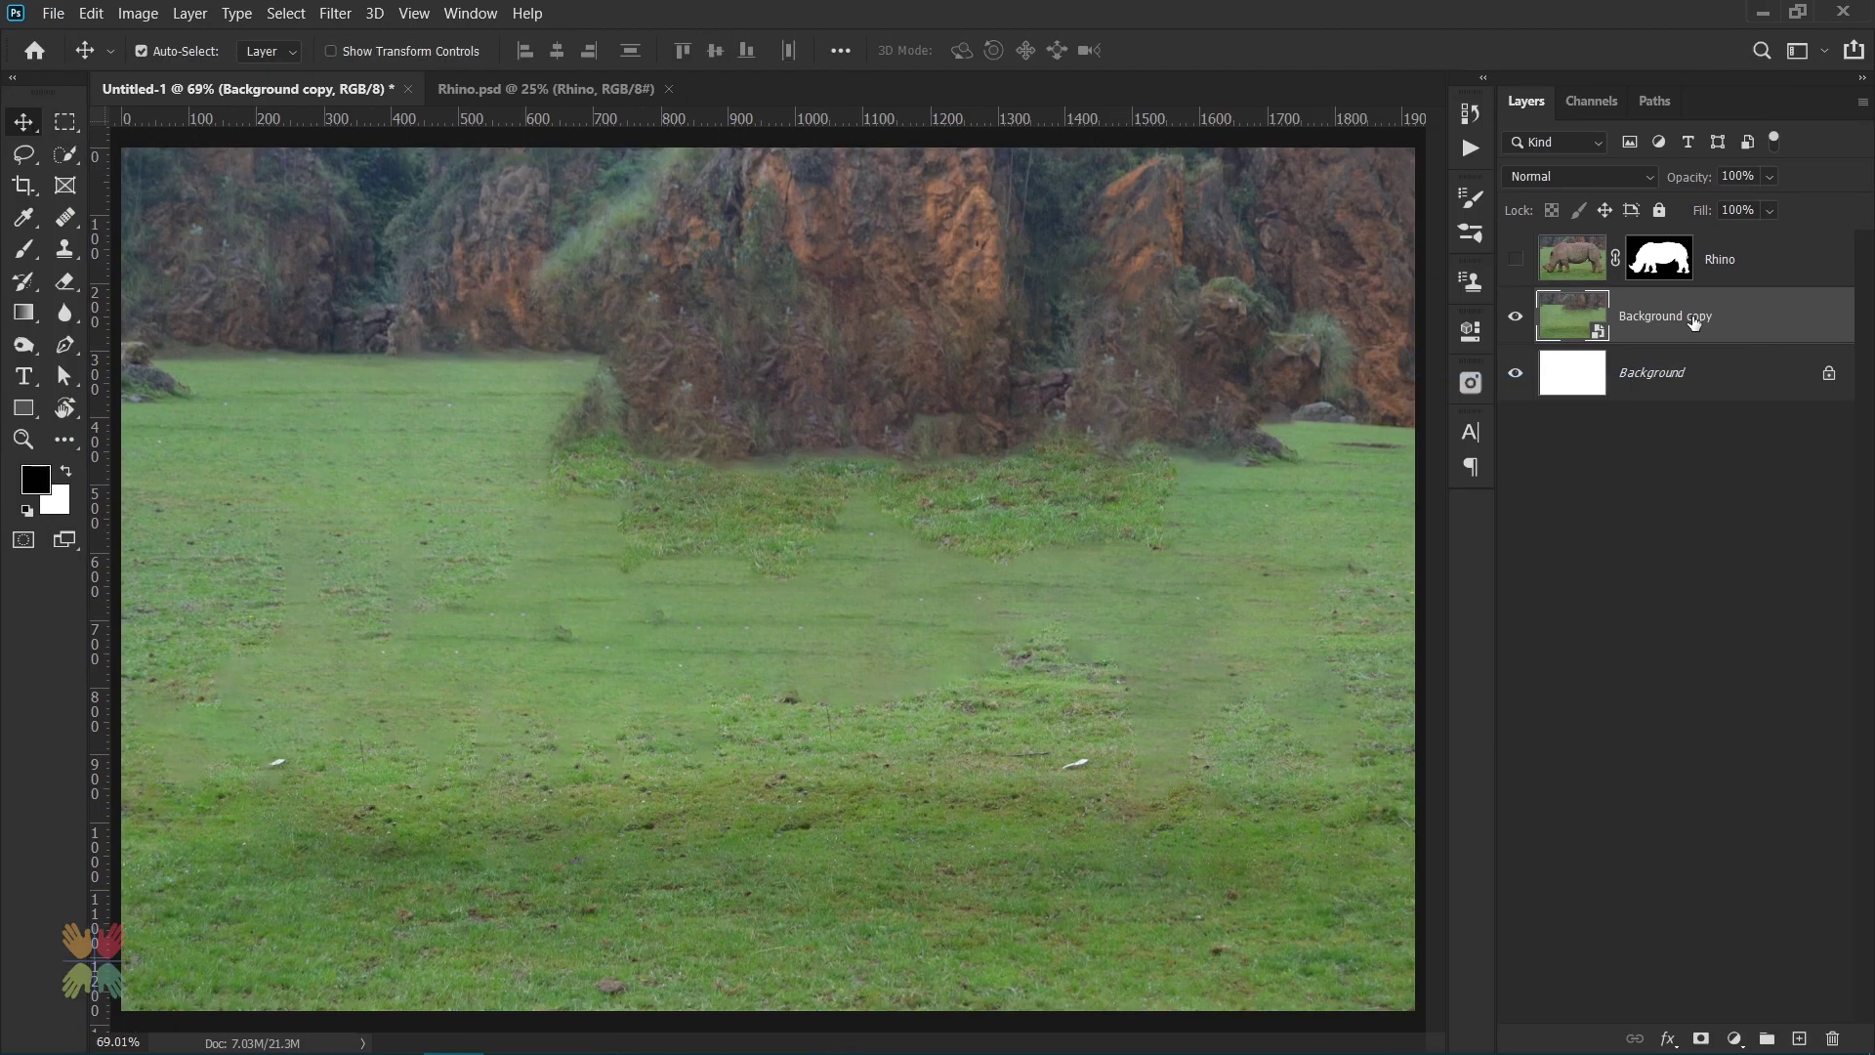
double_click(1660, 315)
key("BackSpace")
key("BackSpace")
key("BackSpace")
key("Return")
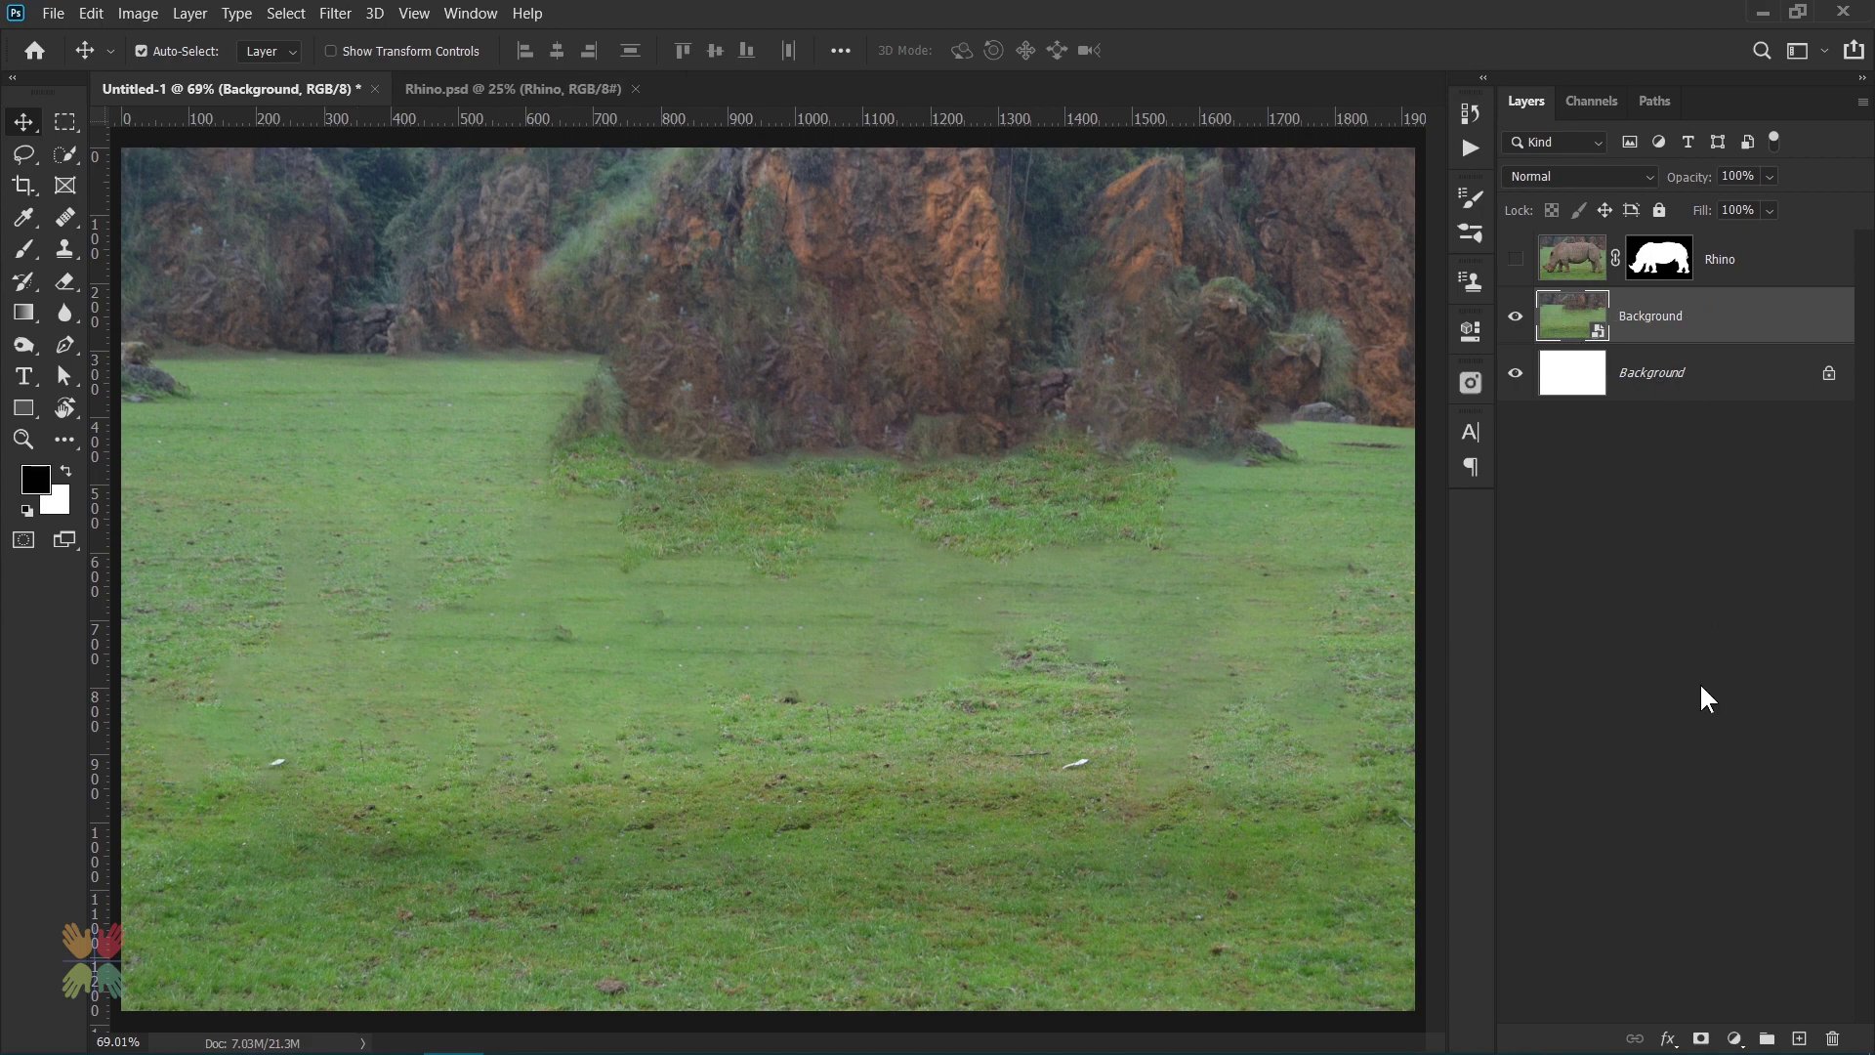
- Apply a 30 px Tilt-Shift blur with the focus band lowered onto the grass, then hide the rhino
left_click(1514, 259)
left_click(332, 14)
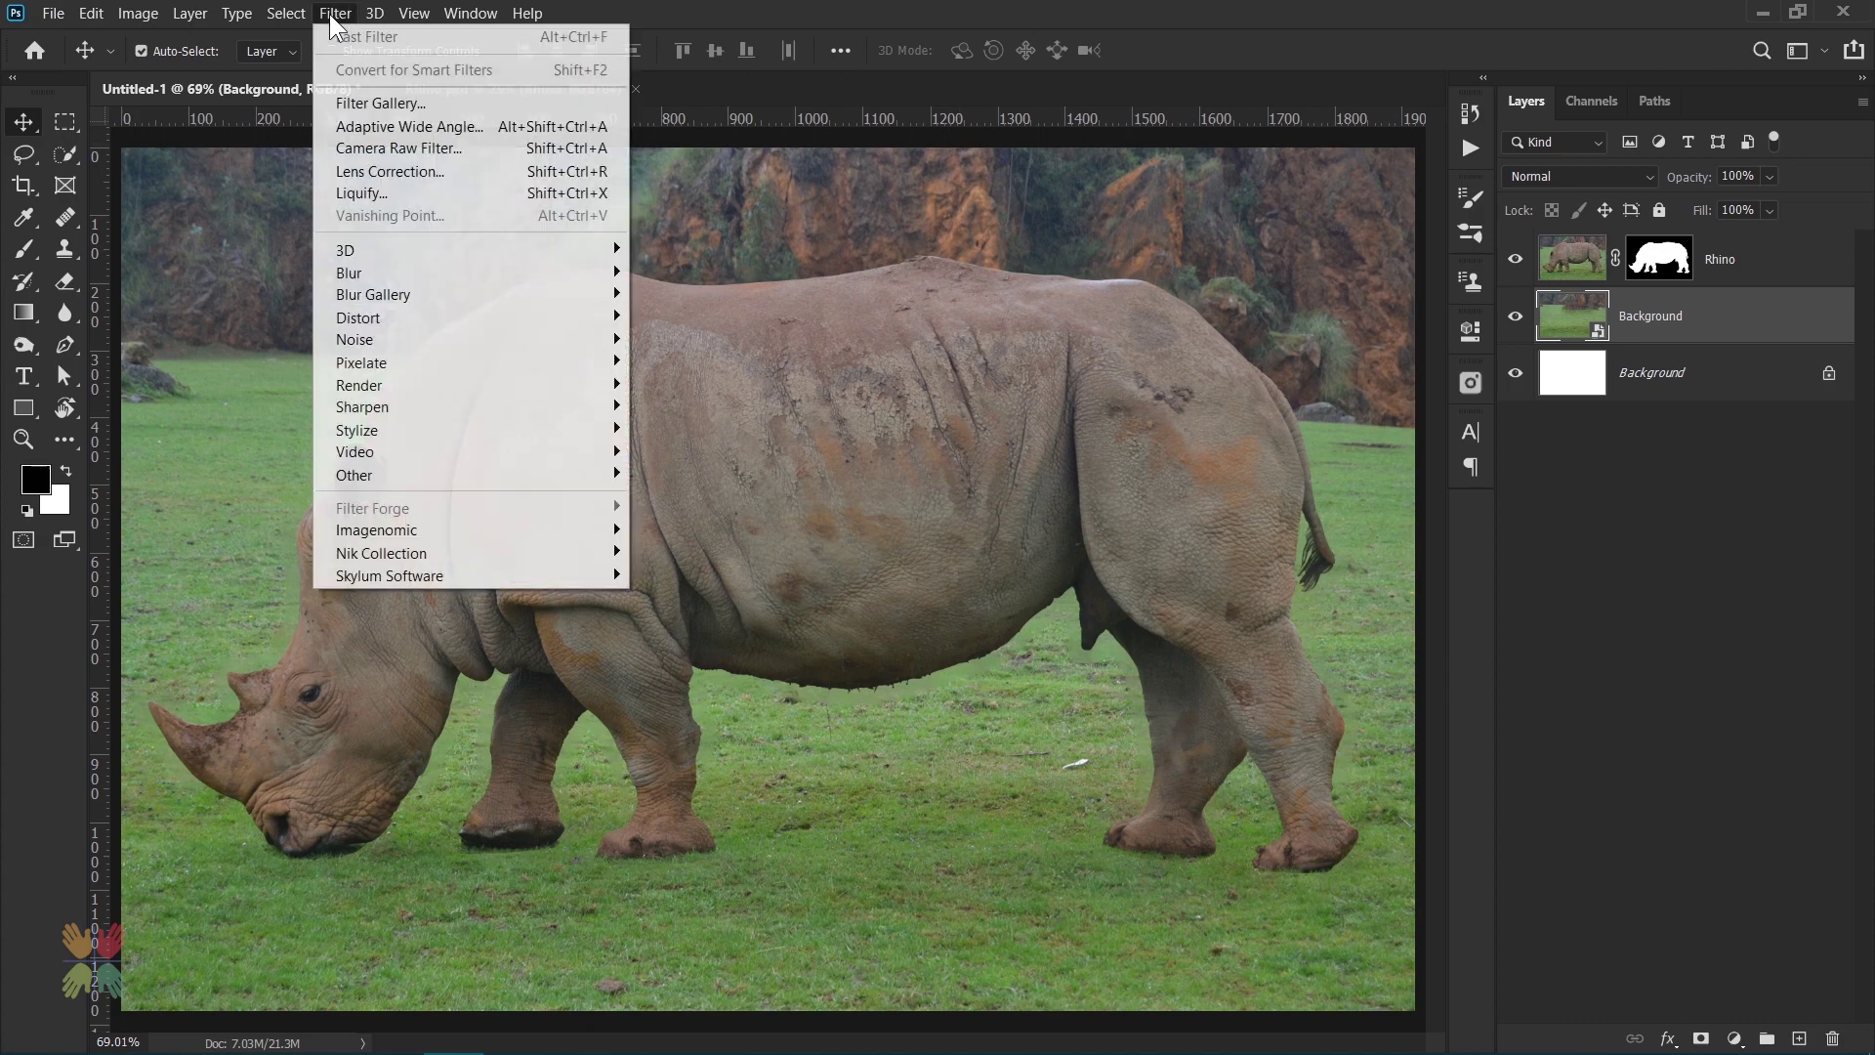
left_click(679, 339)
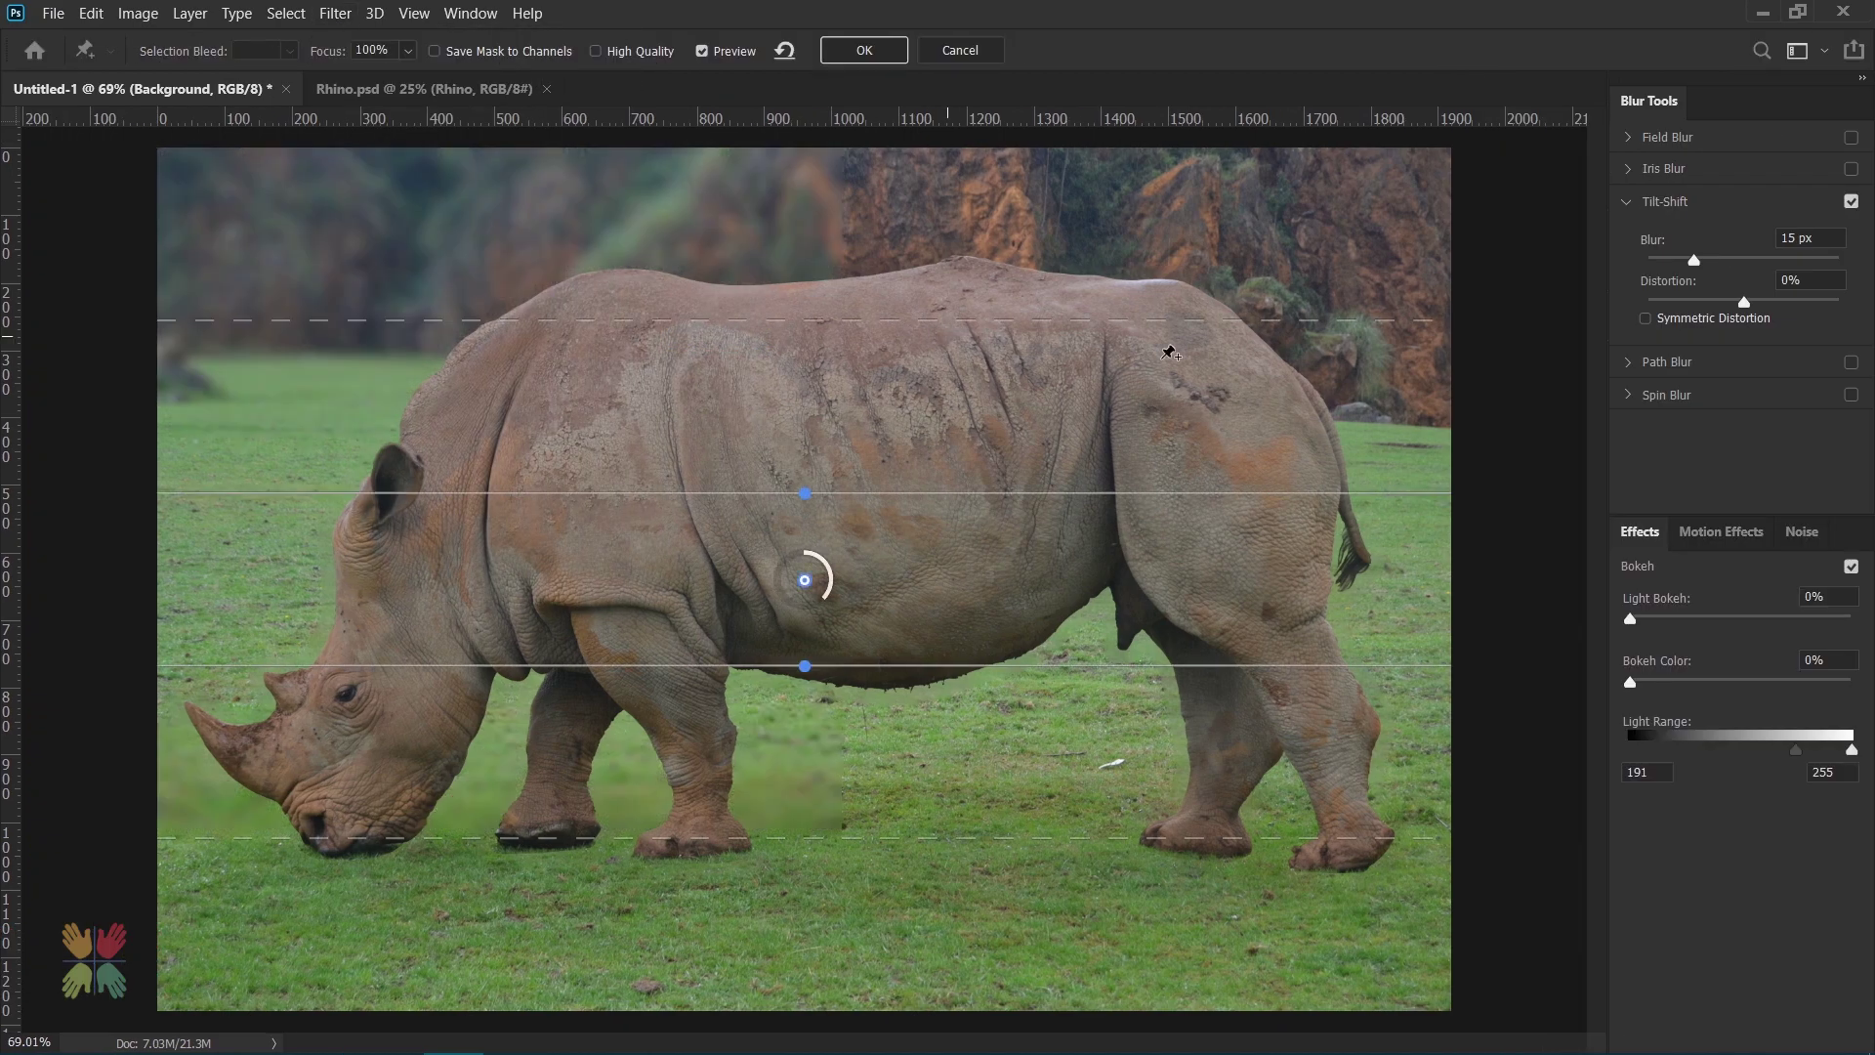
left_click_drag(935, 578, 961, 807)
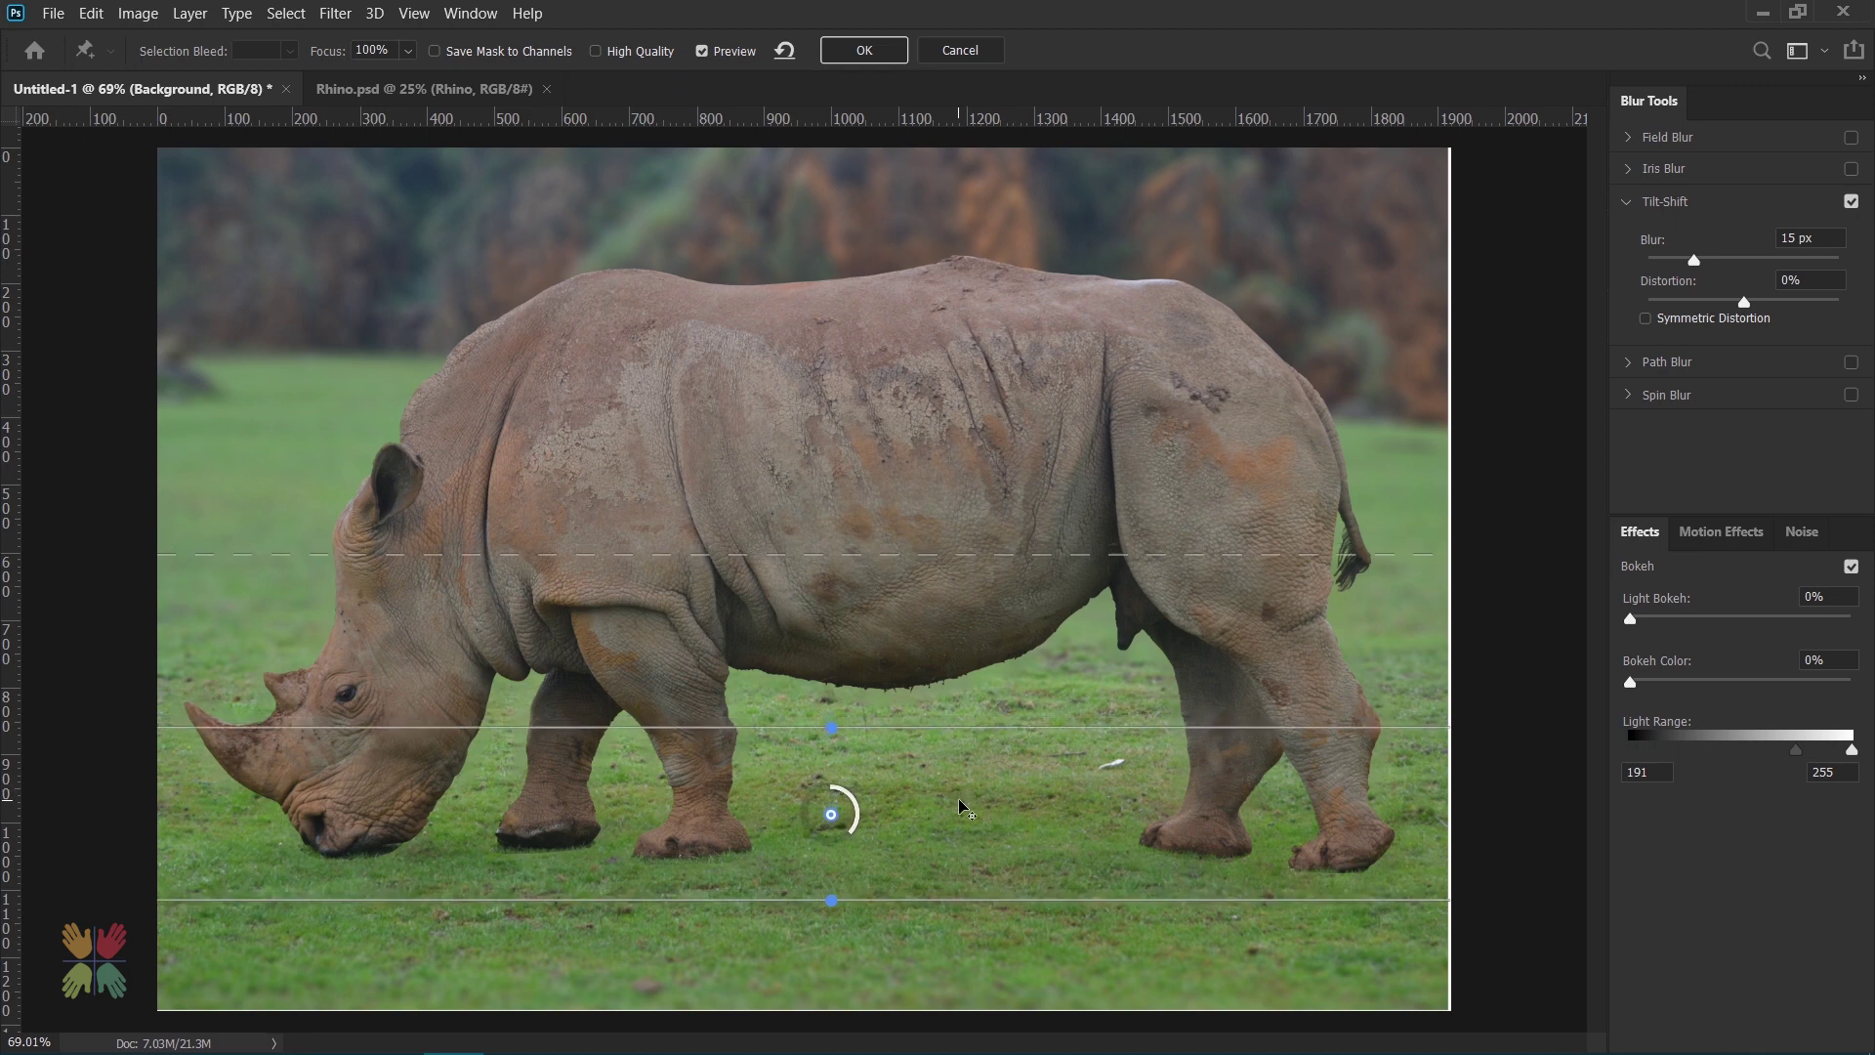
left_click_drag(932, 556, 936, 622)
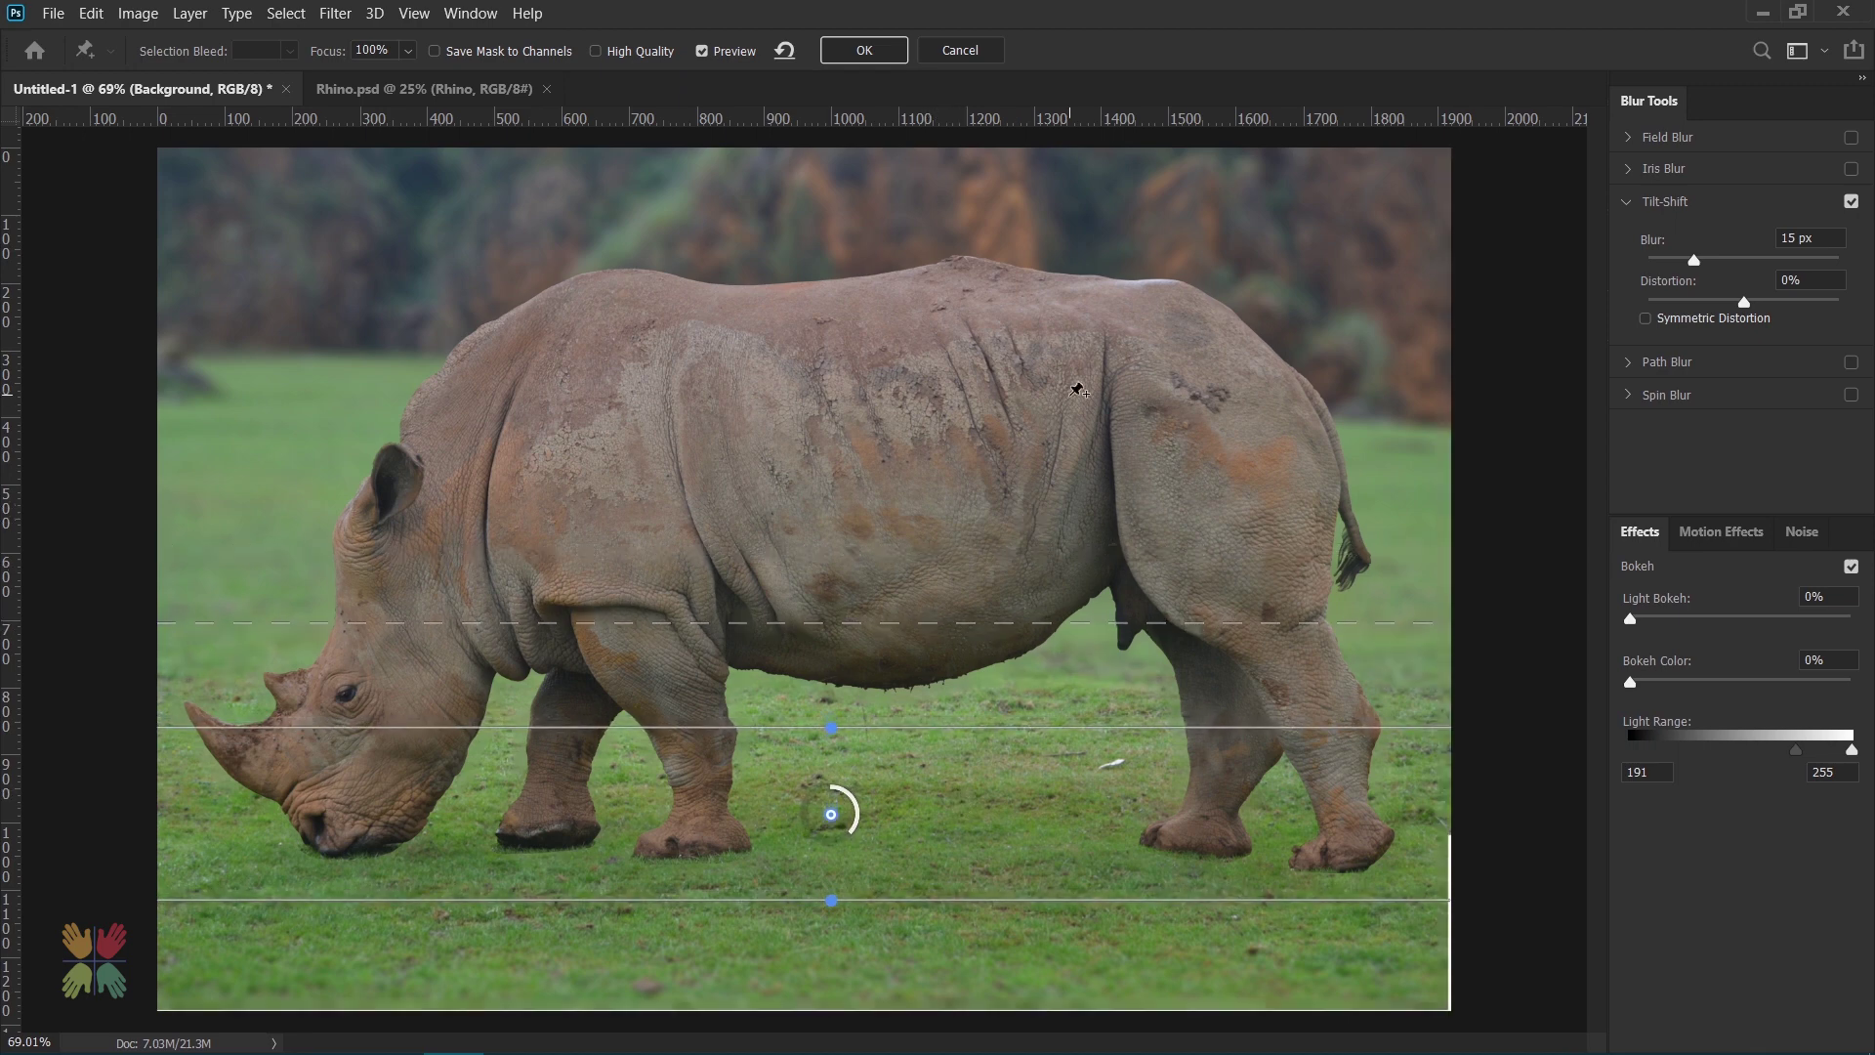
left_click(1792, 238)
type("30")
key("Return")
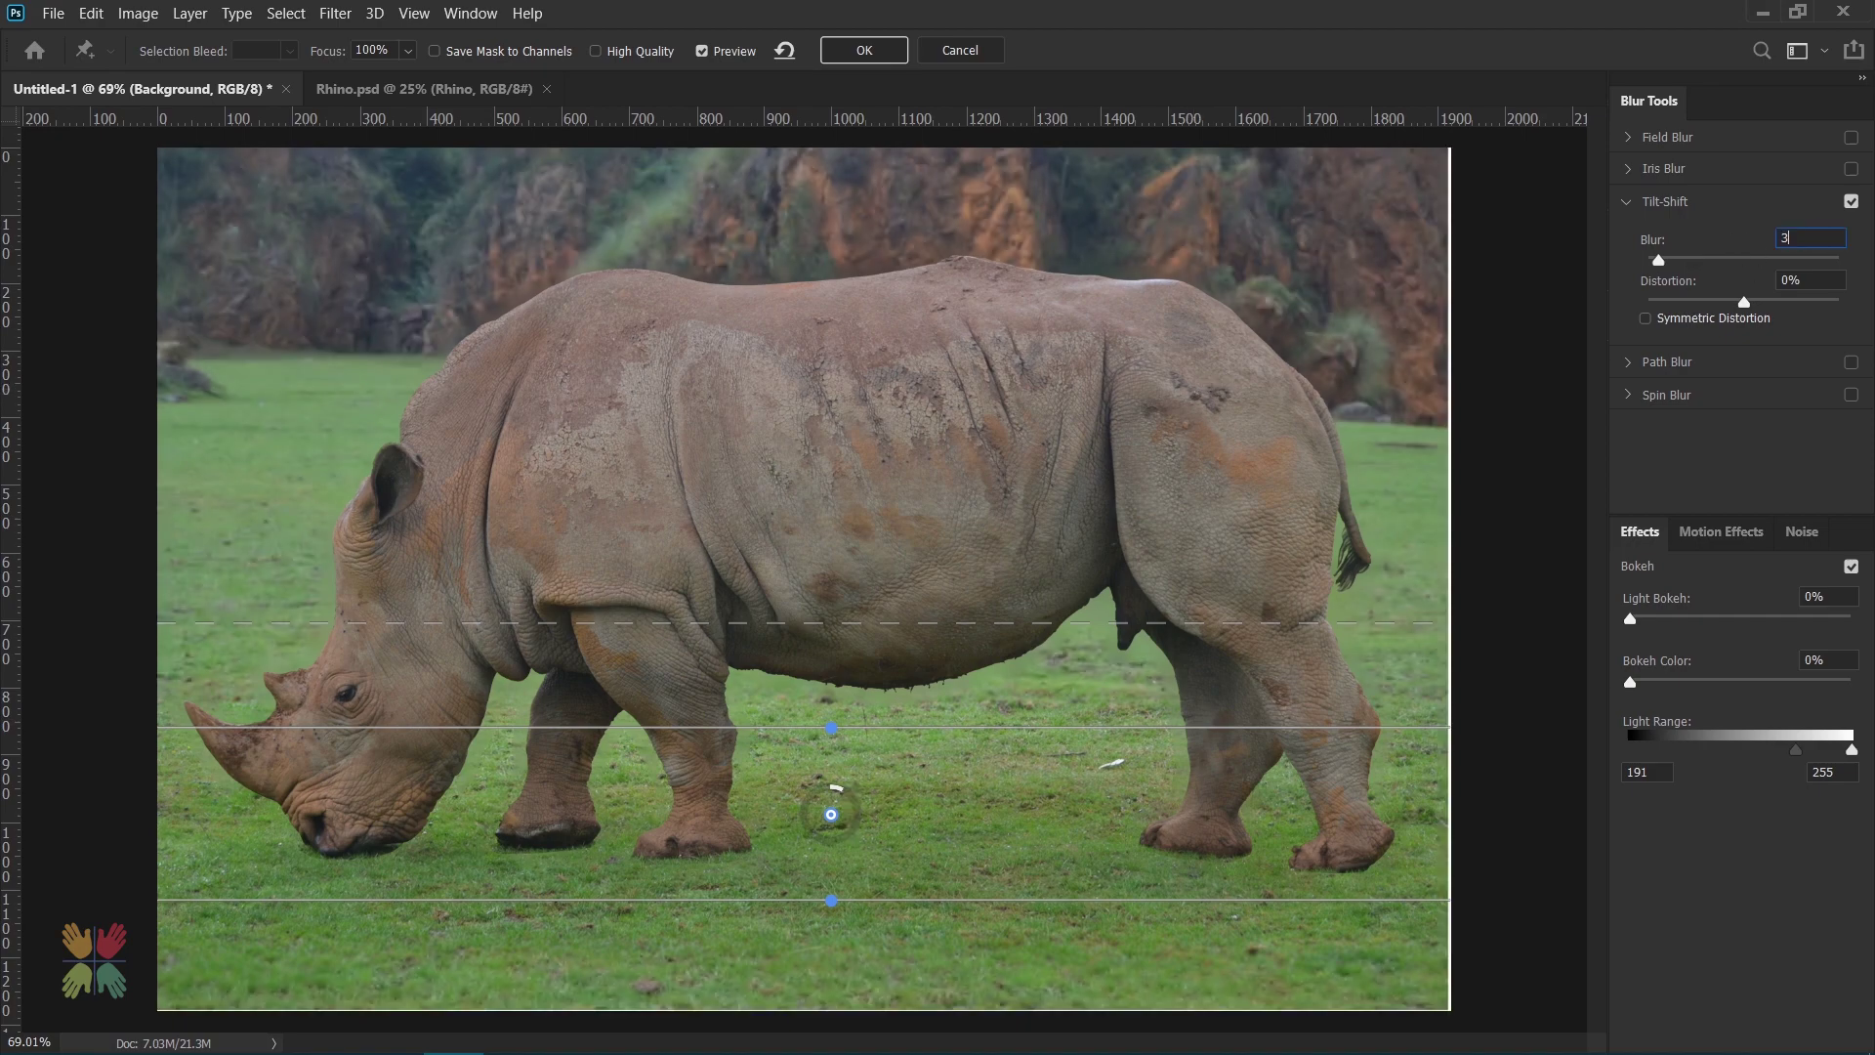
left_click(863, 50)
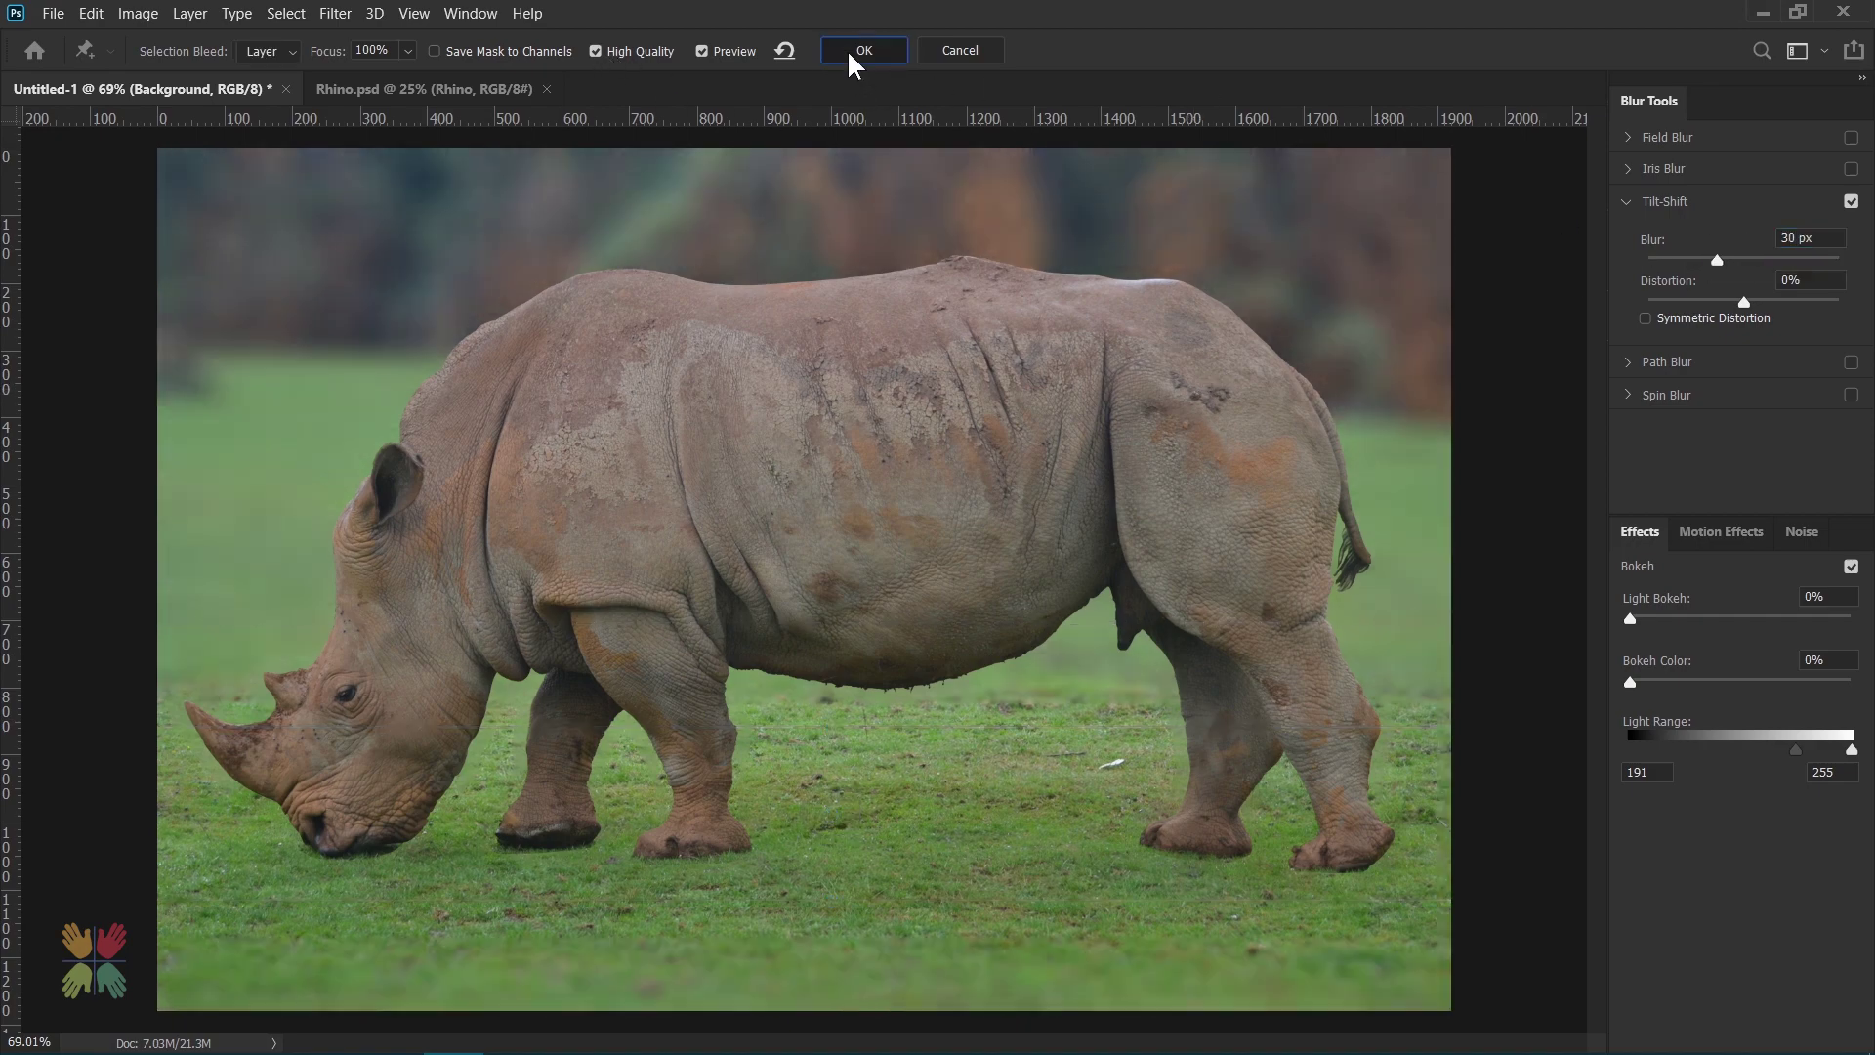
left_click(1516, 261)
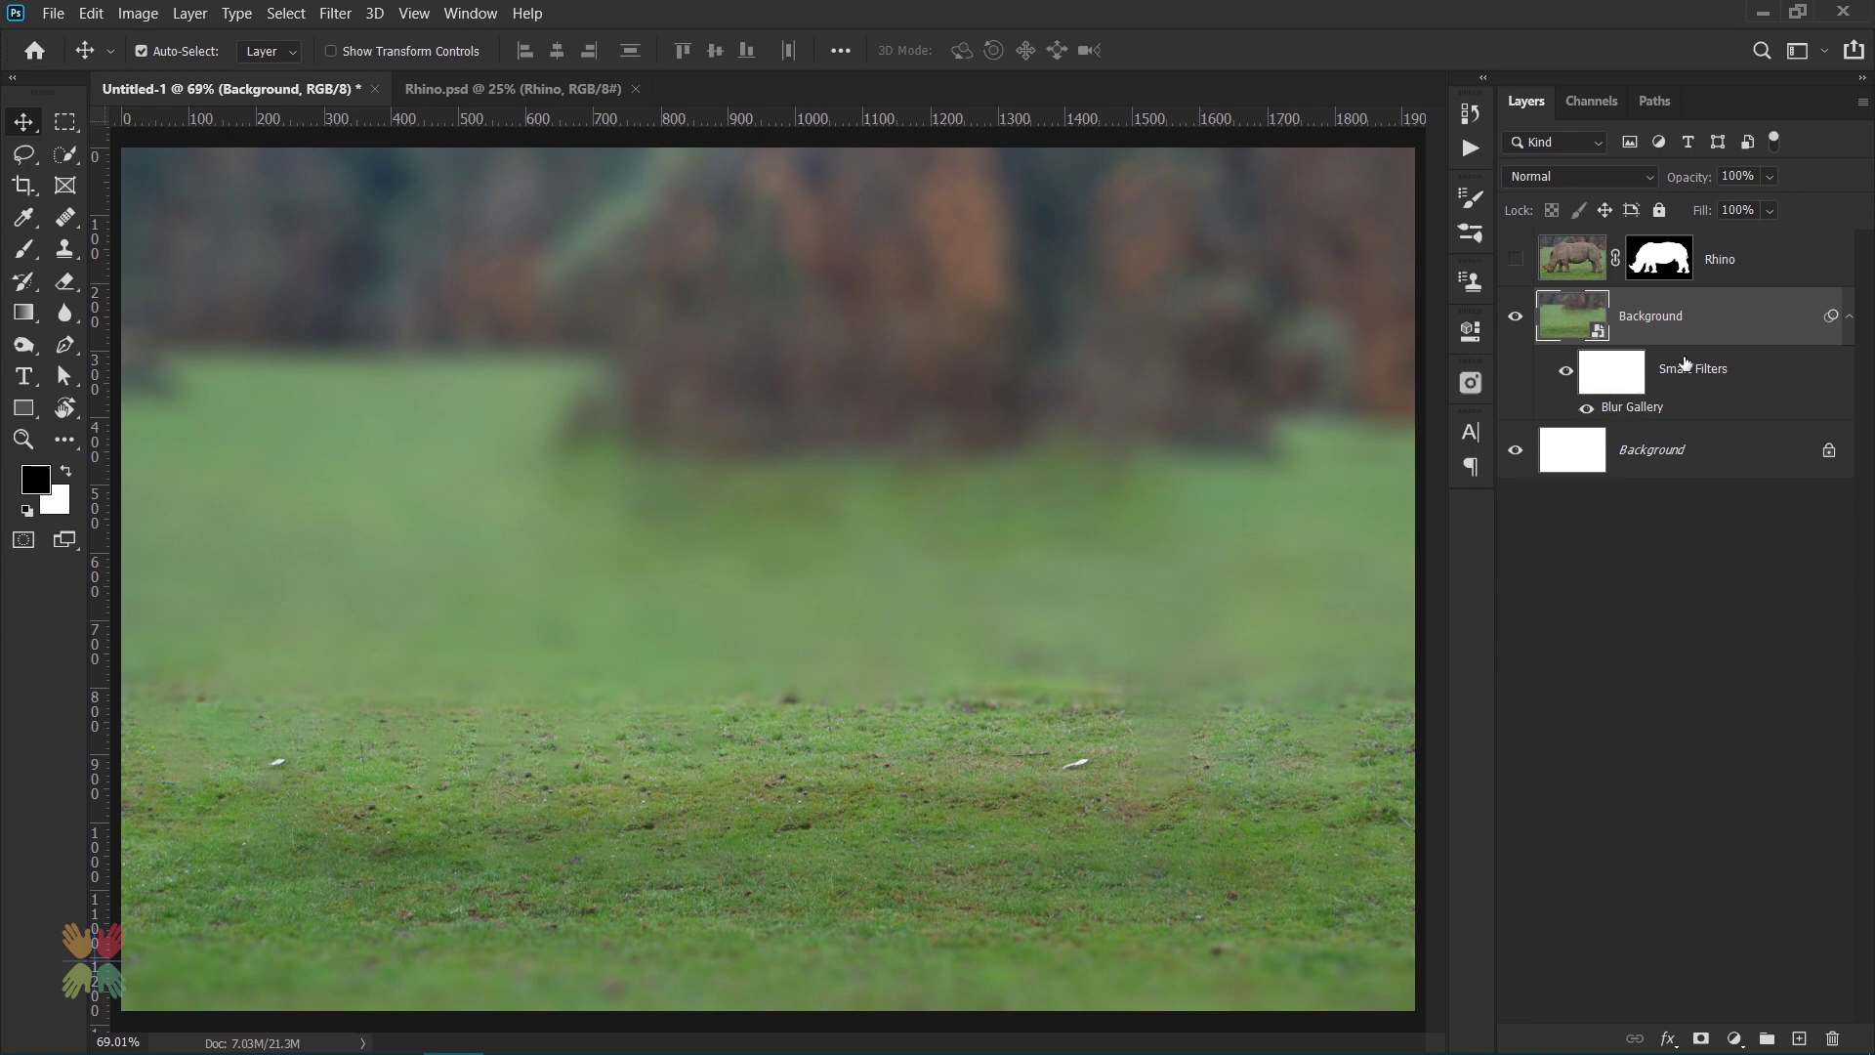
- Add a Color Balance adjustment with Shadows set to +9 red and -6 magenta
left_click(1849, 328)
left_click(1734, 1038)
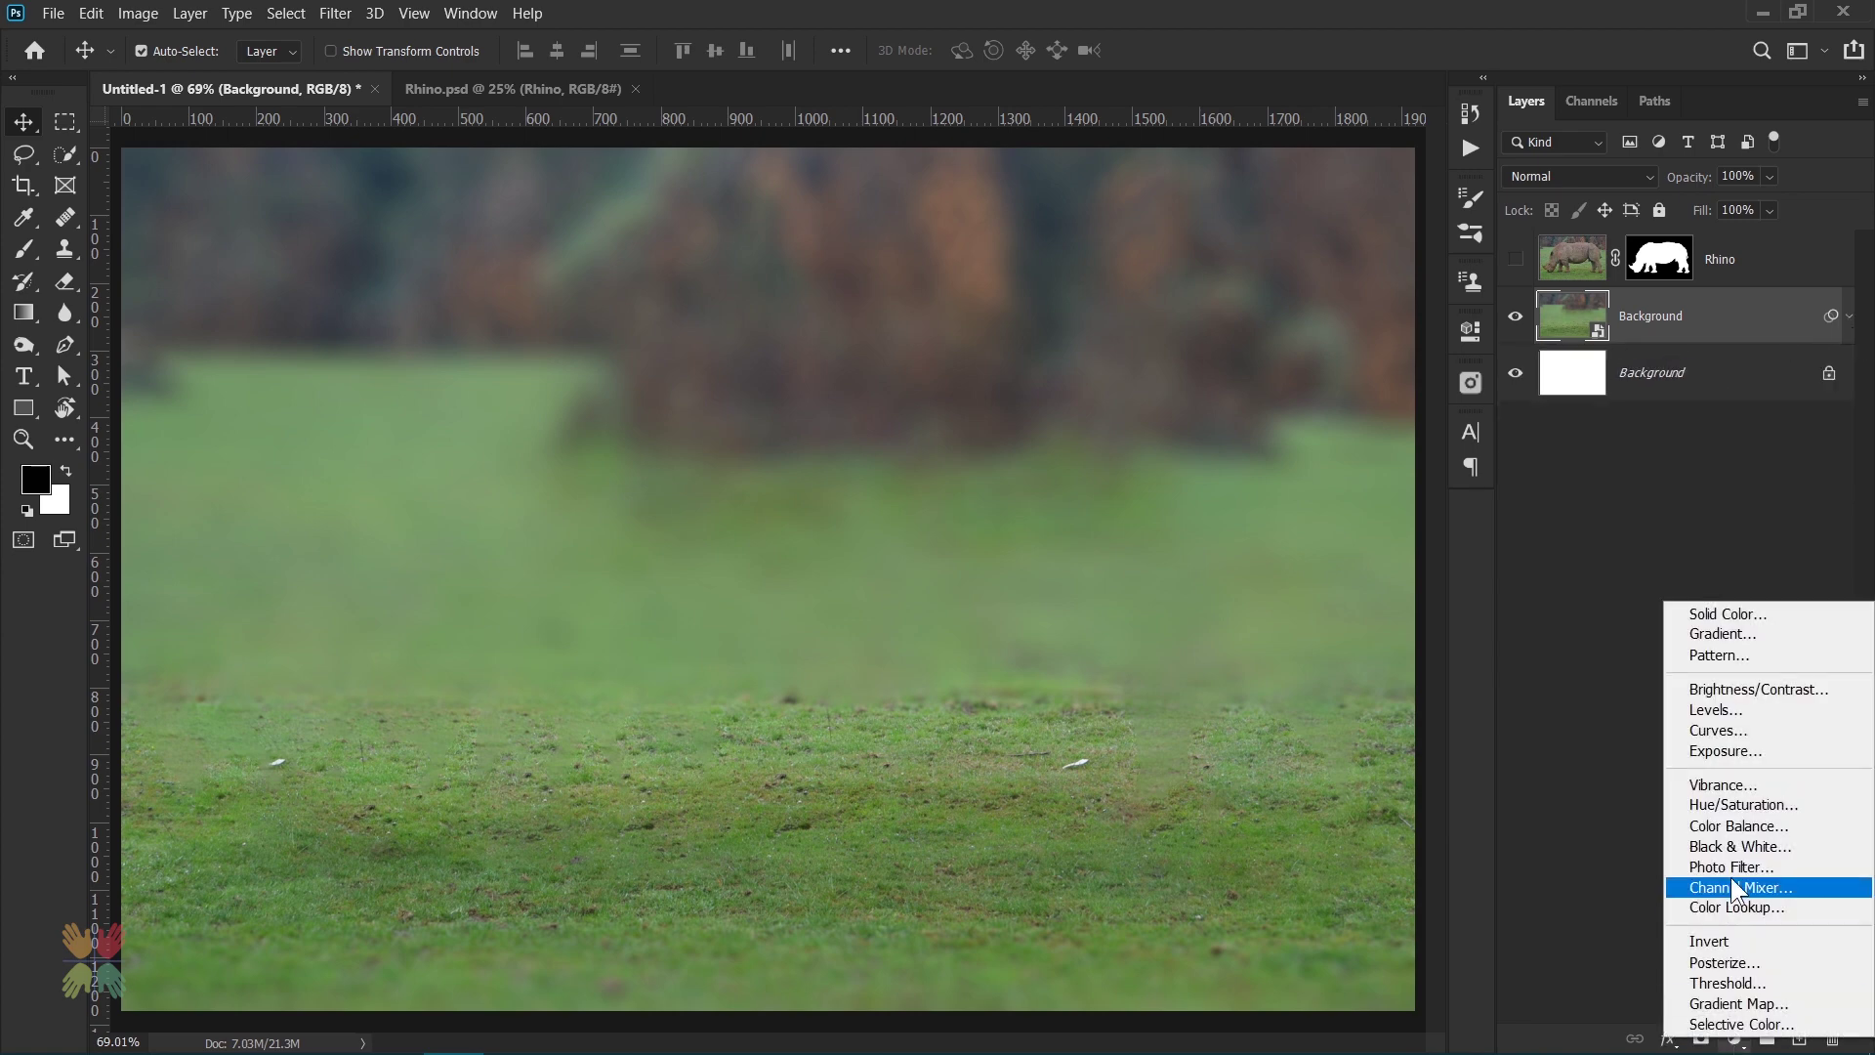
left_click(1738, 830)
left_click(1169, 404)
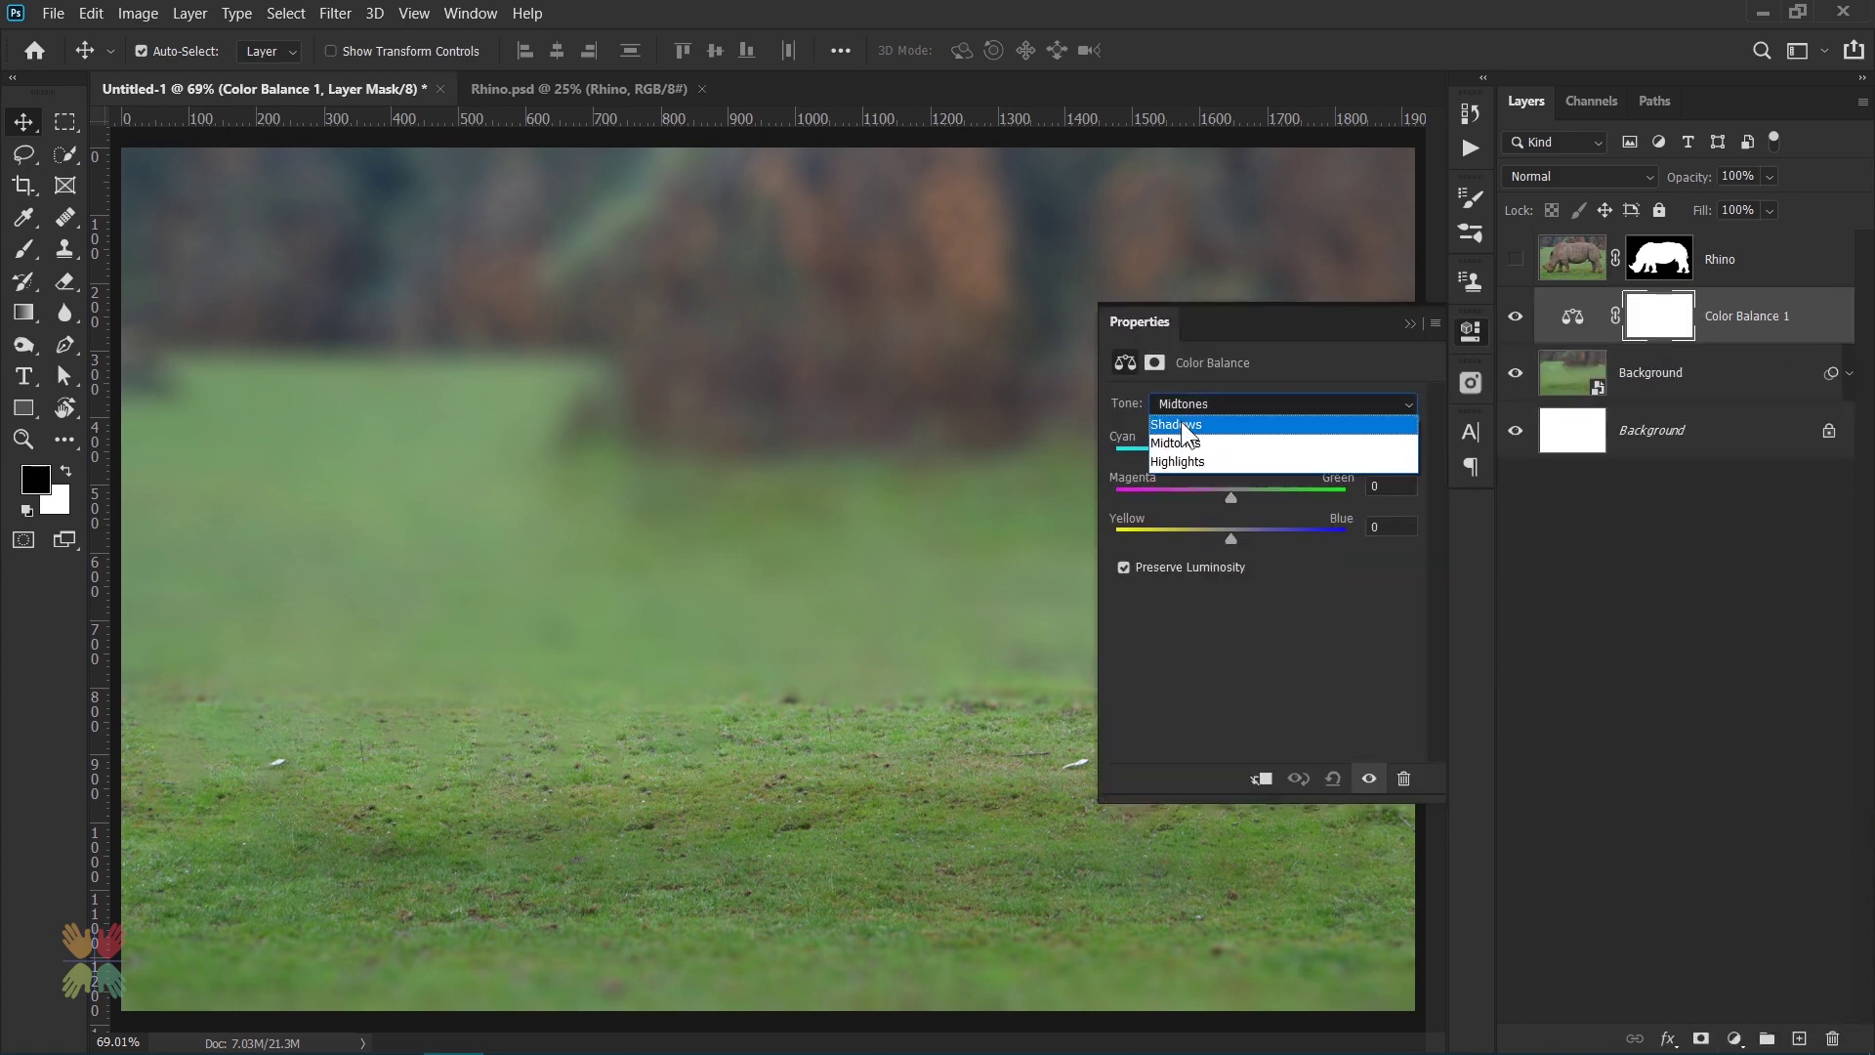
left_click(1180, 420)
key("Tab")
type("9")
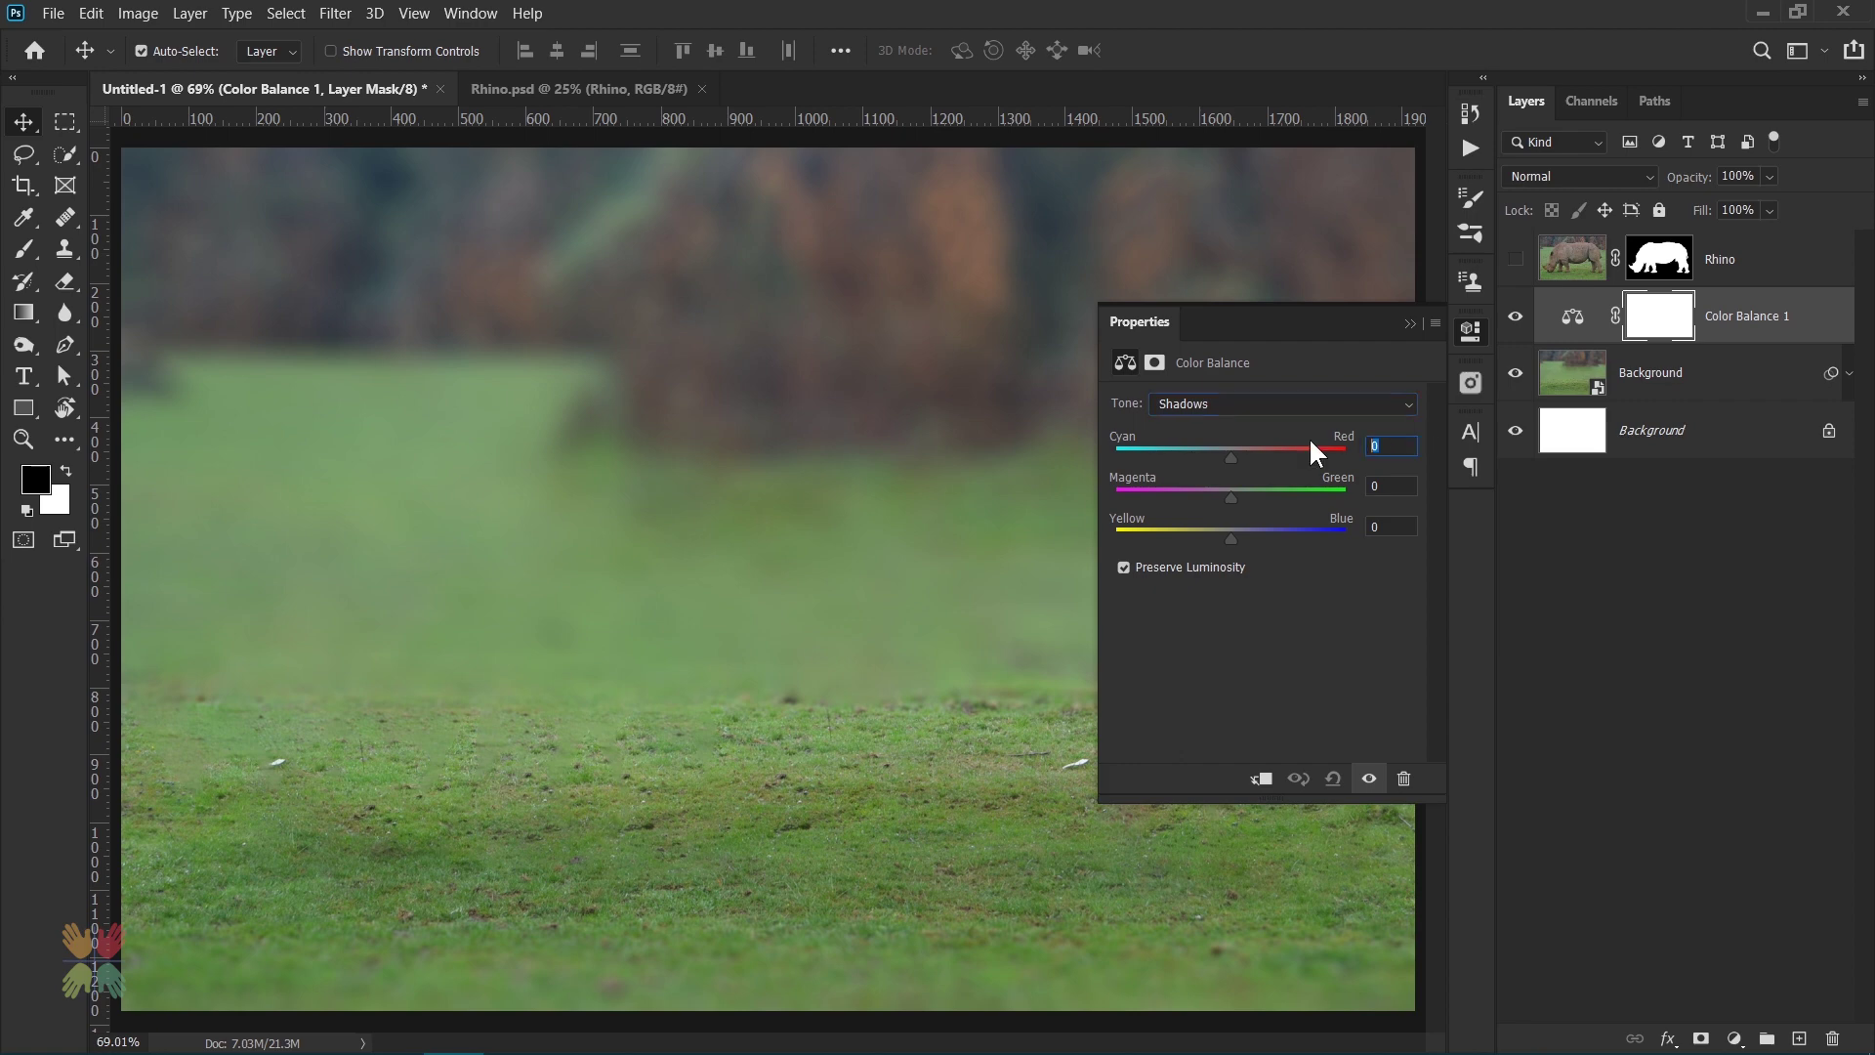
key("Tab")
type("-6")
key("Tab")
type("2")
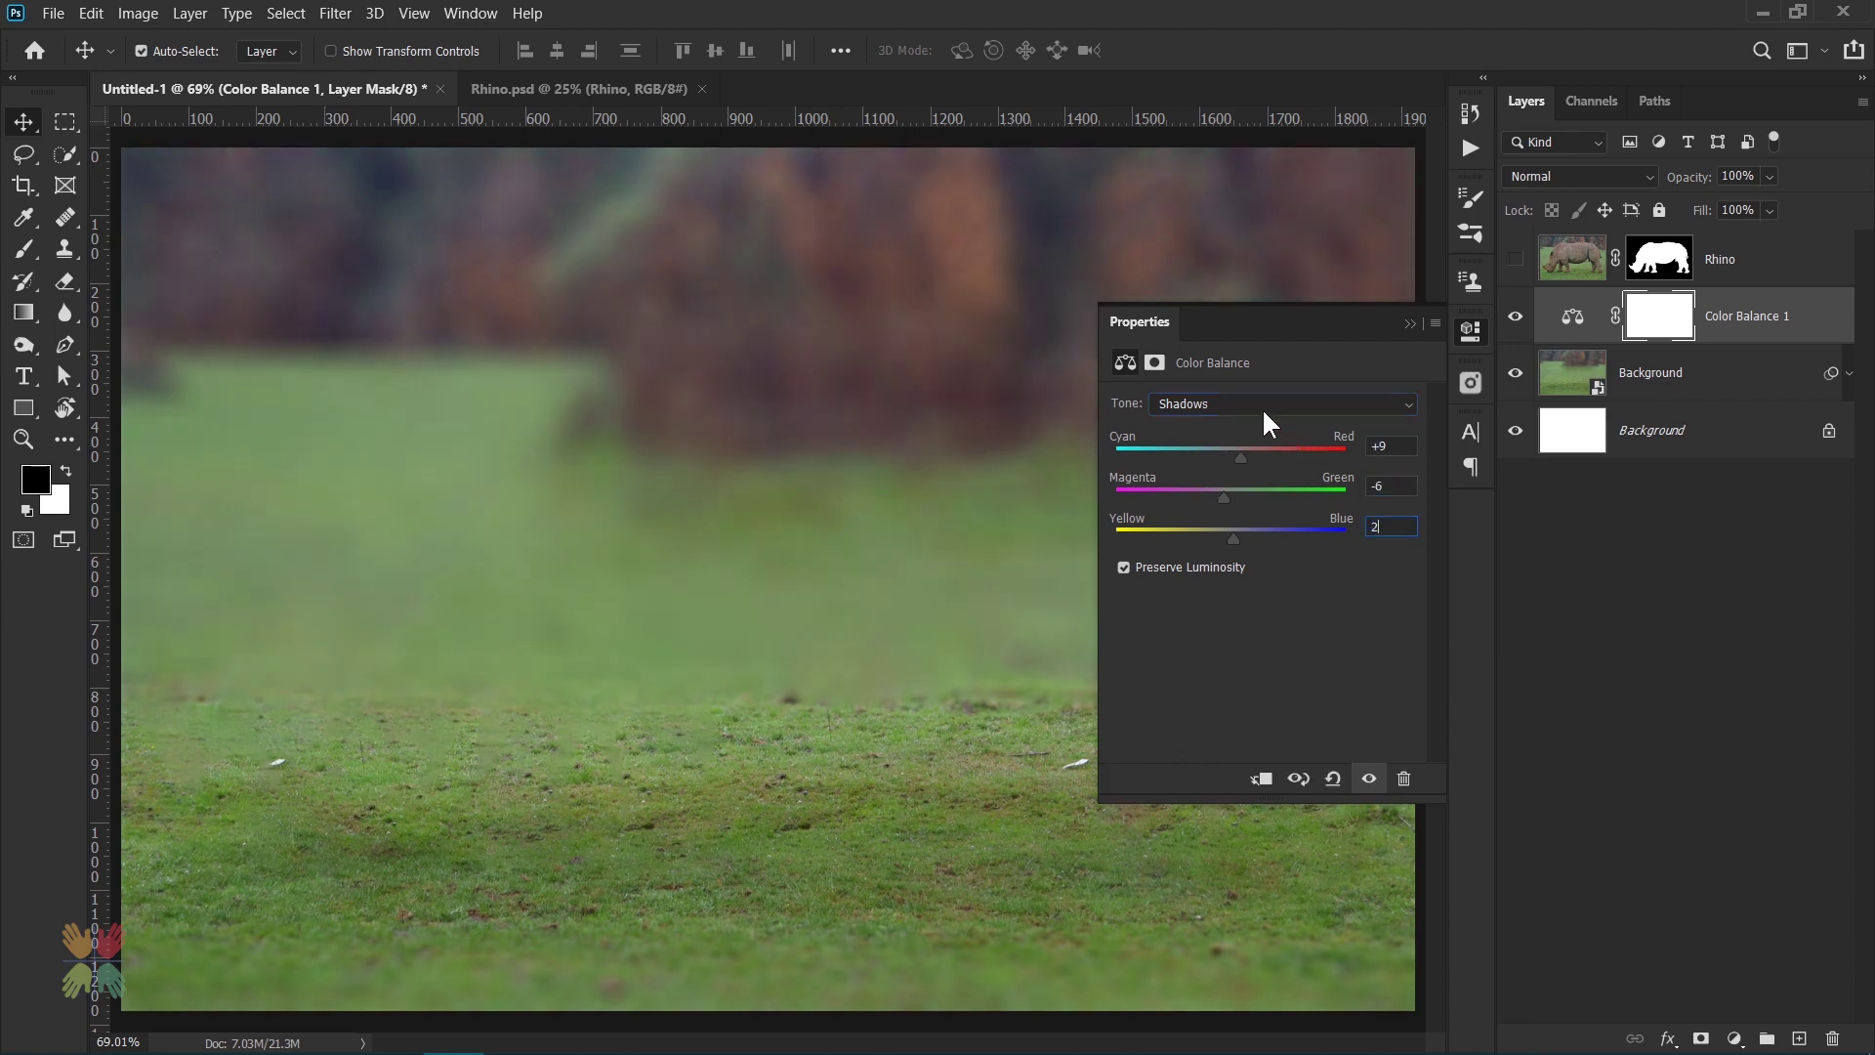
- Set the Color Balance Highlights to -7, +11 and -8
left_click(1261, 407)
left_click(1268, 421)
left_click(1270, 405)
left_click(1268, 454)
type("-7")
key("Tab")
type("11")
key("Tab")
type("-8")
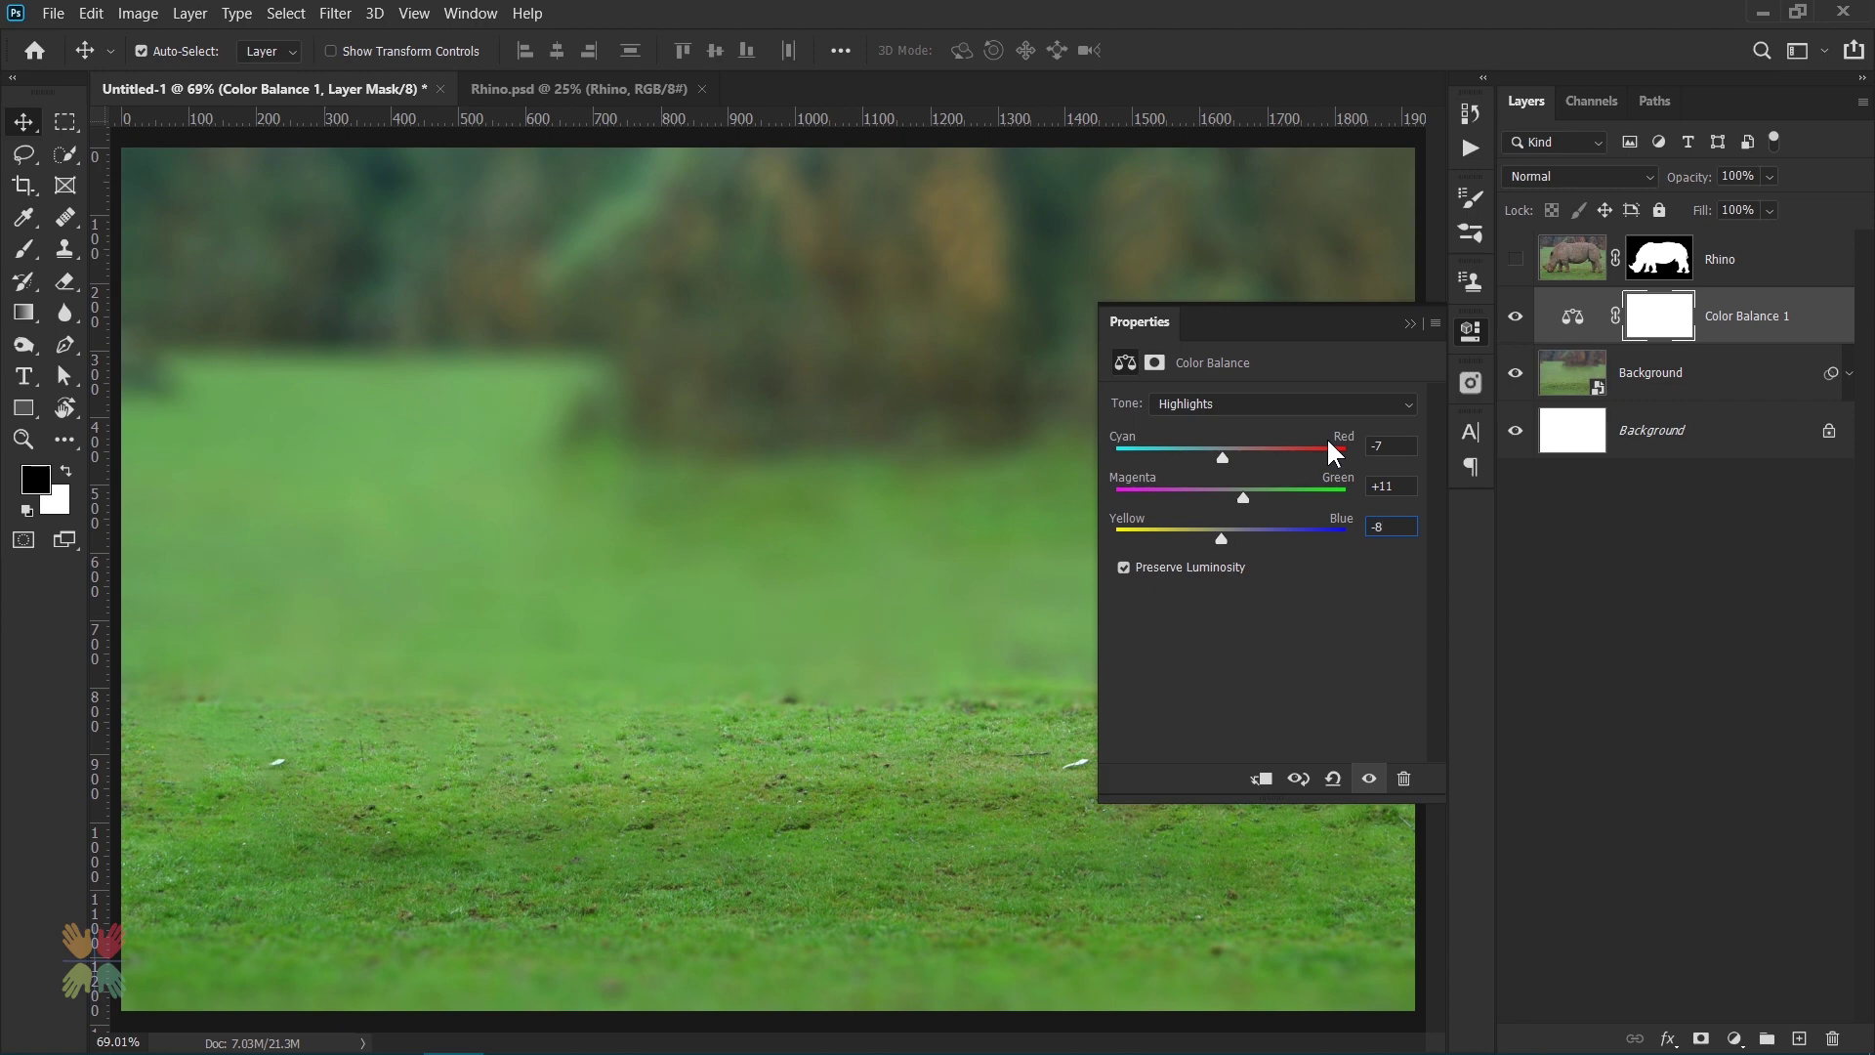
left_click(1409, 323)
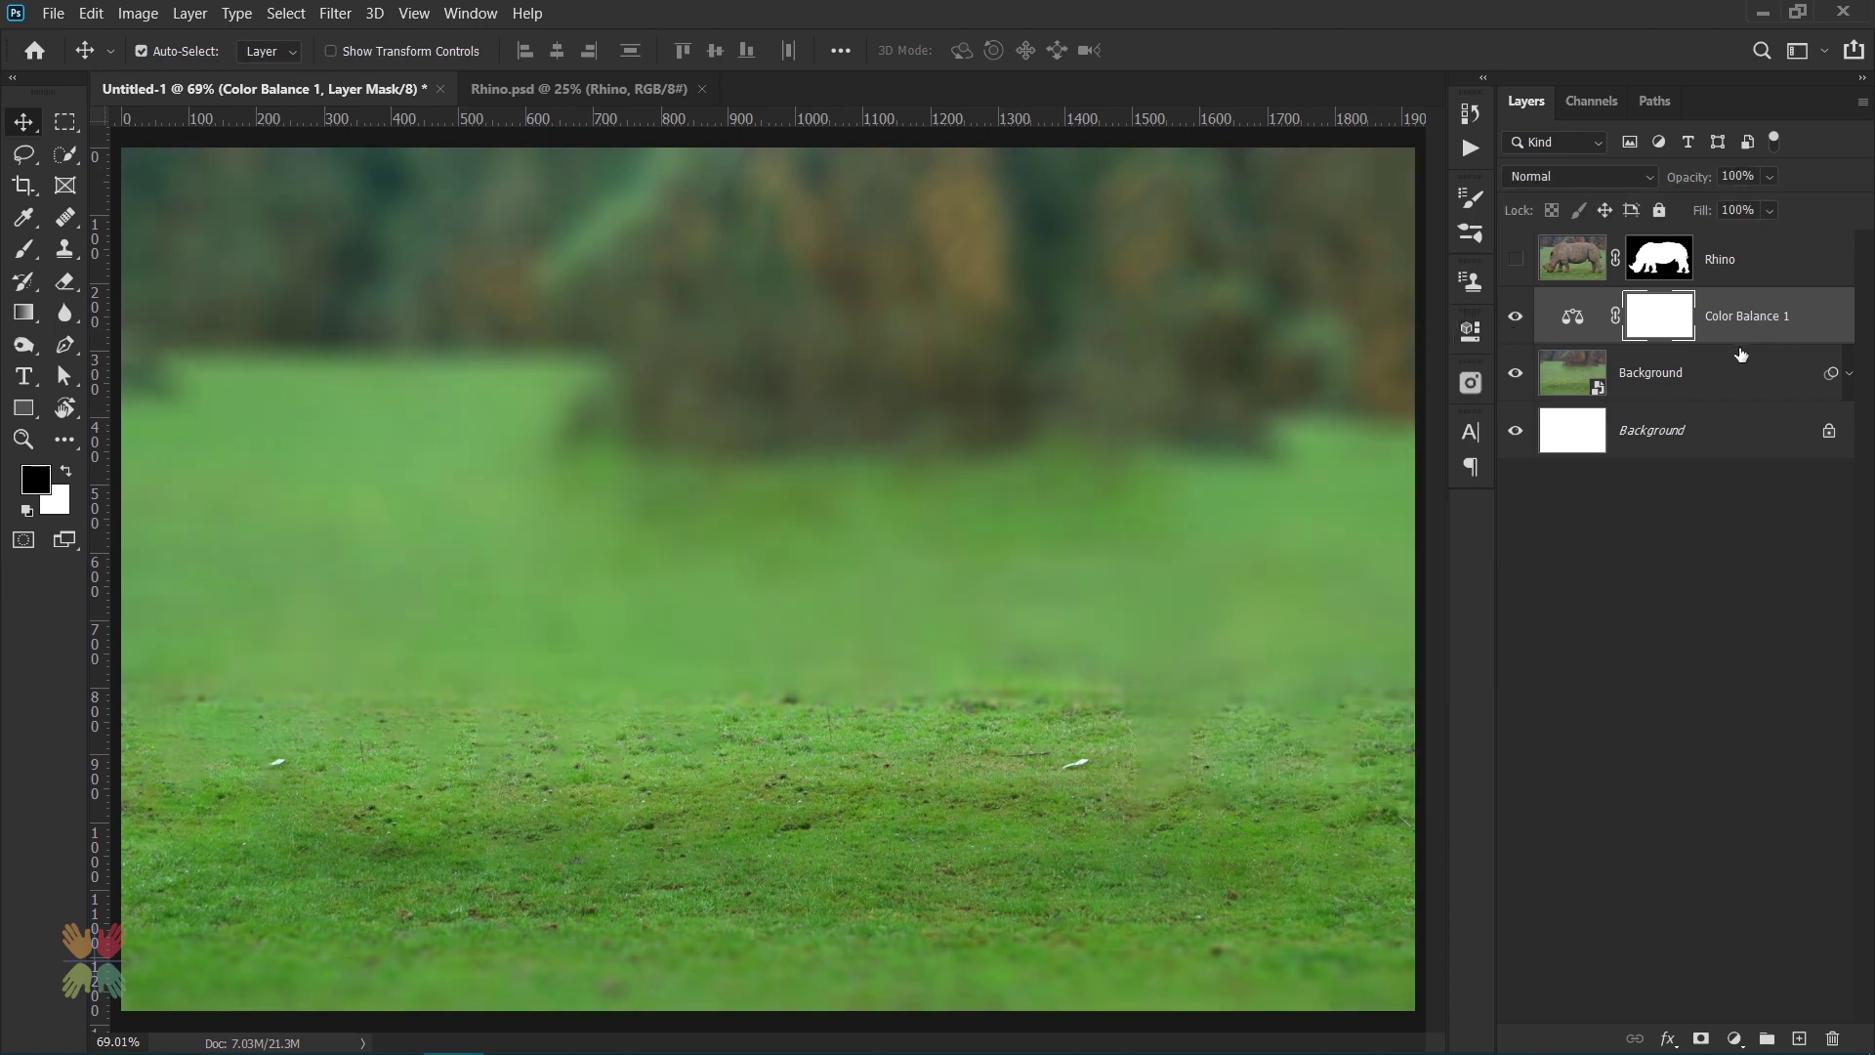
- Add a Hue/Saturation adjustment lowering saturation by 20
left_click(1735, 1041)
left_click(1728, 796)
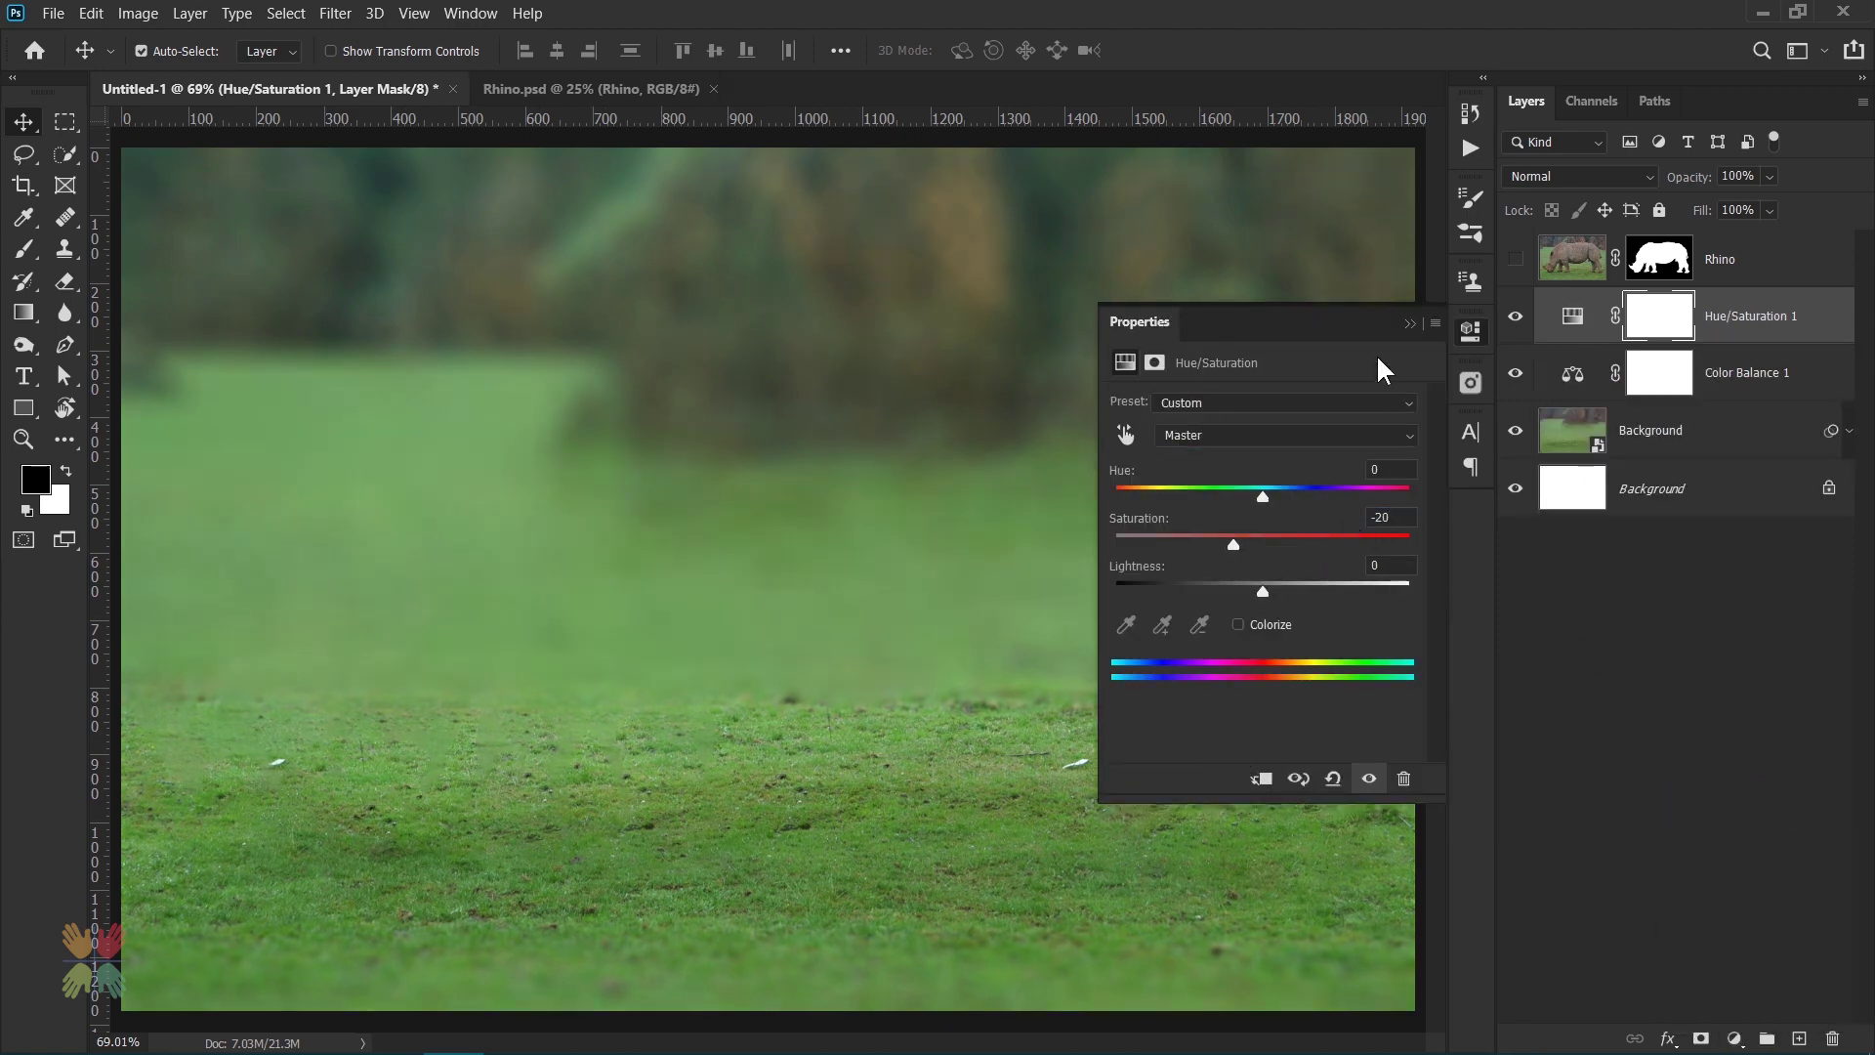
left_click(1409, 324)
left_click(1517, 318)
left_click(1517, 318)
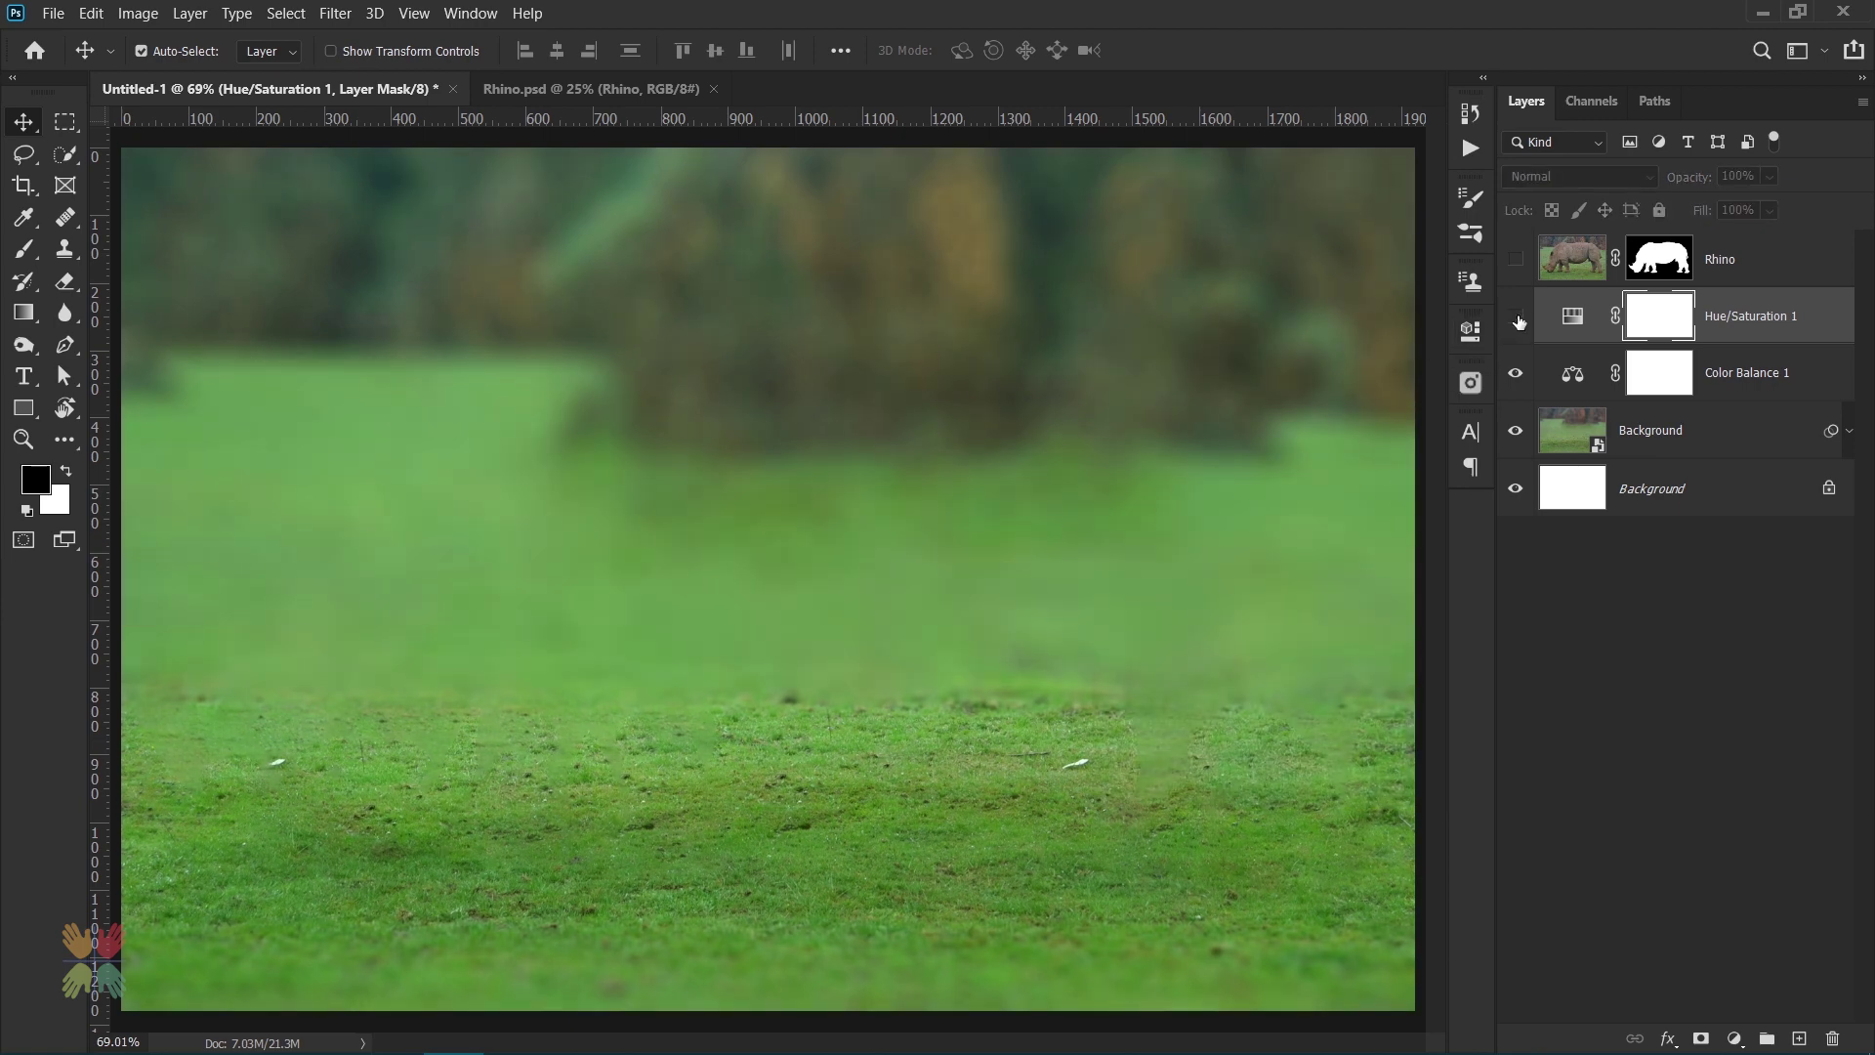
- Delete the white base layer and group both adjustments into a folder named Background
left_click(1697, 492)
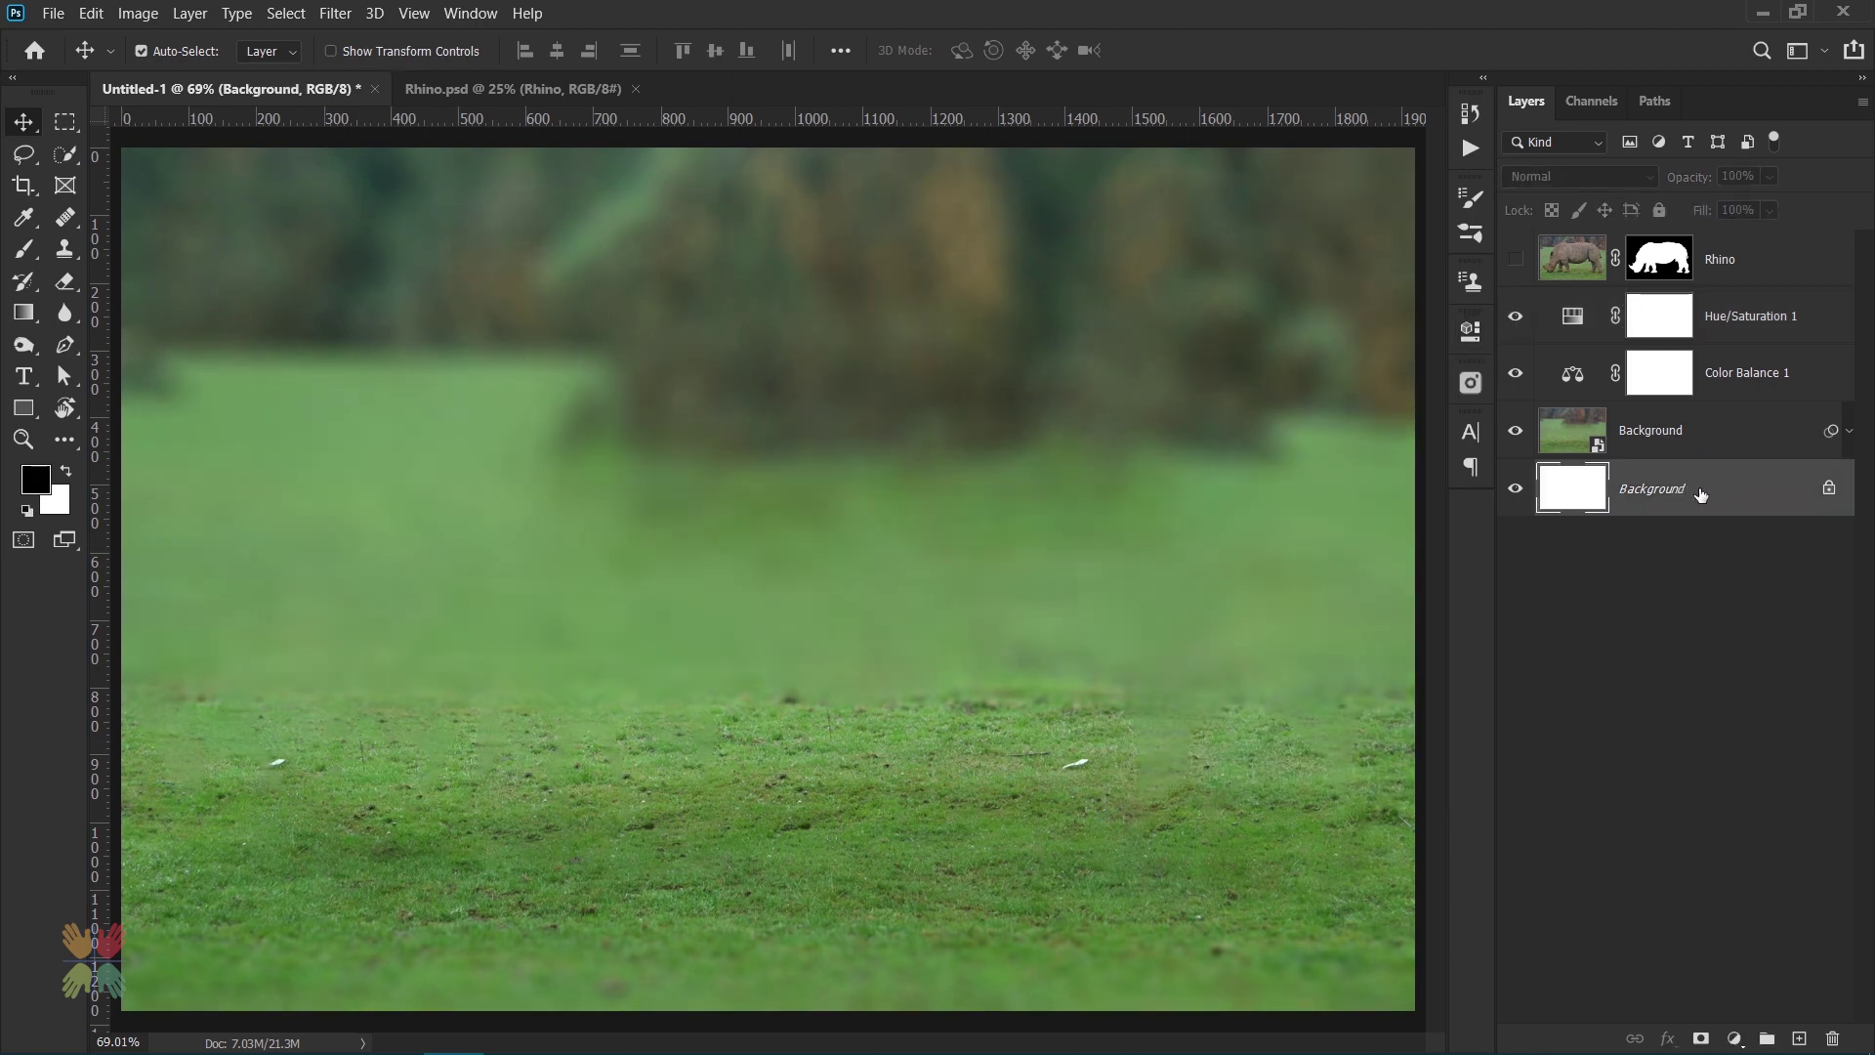
left_click_drag(1705, 496, 1832, 1038)
left_click(1748, 315)
left_click(1748, 372, "shift")
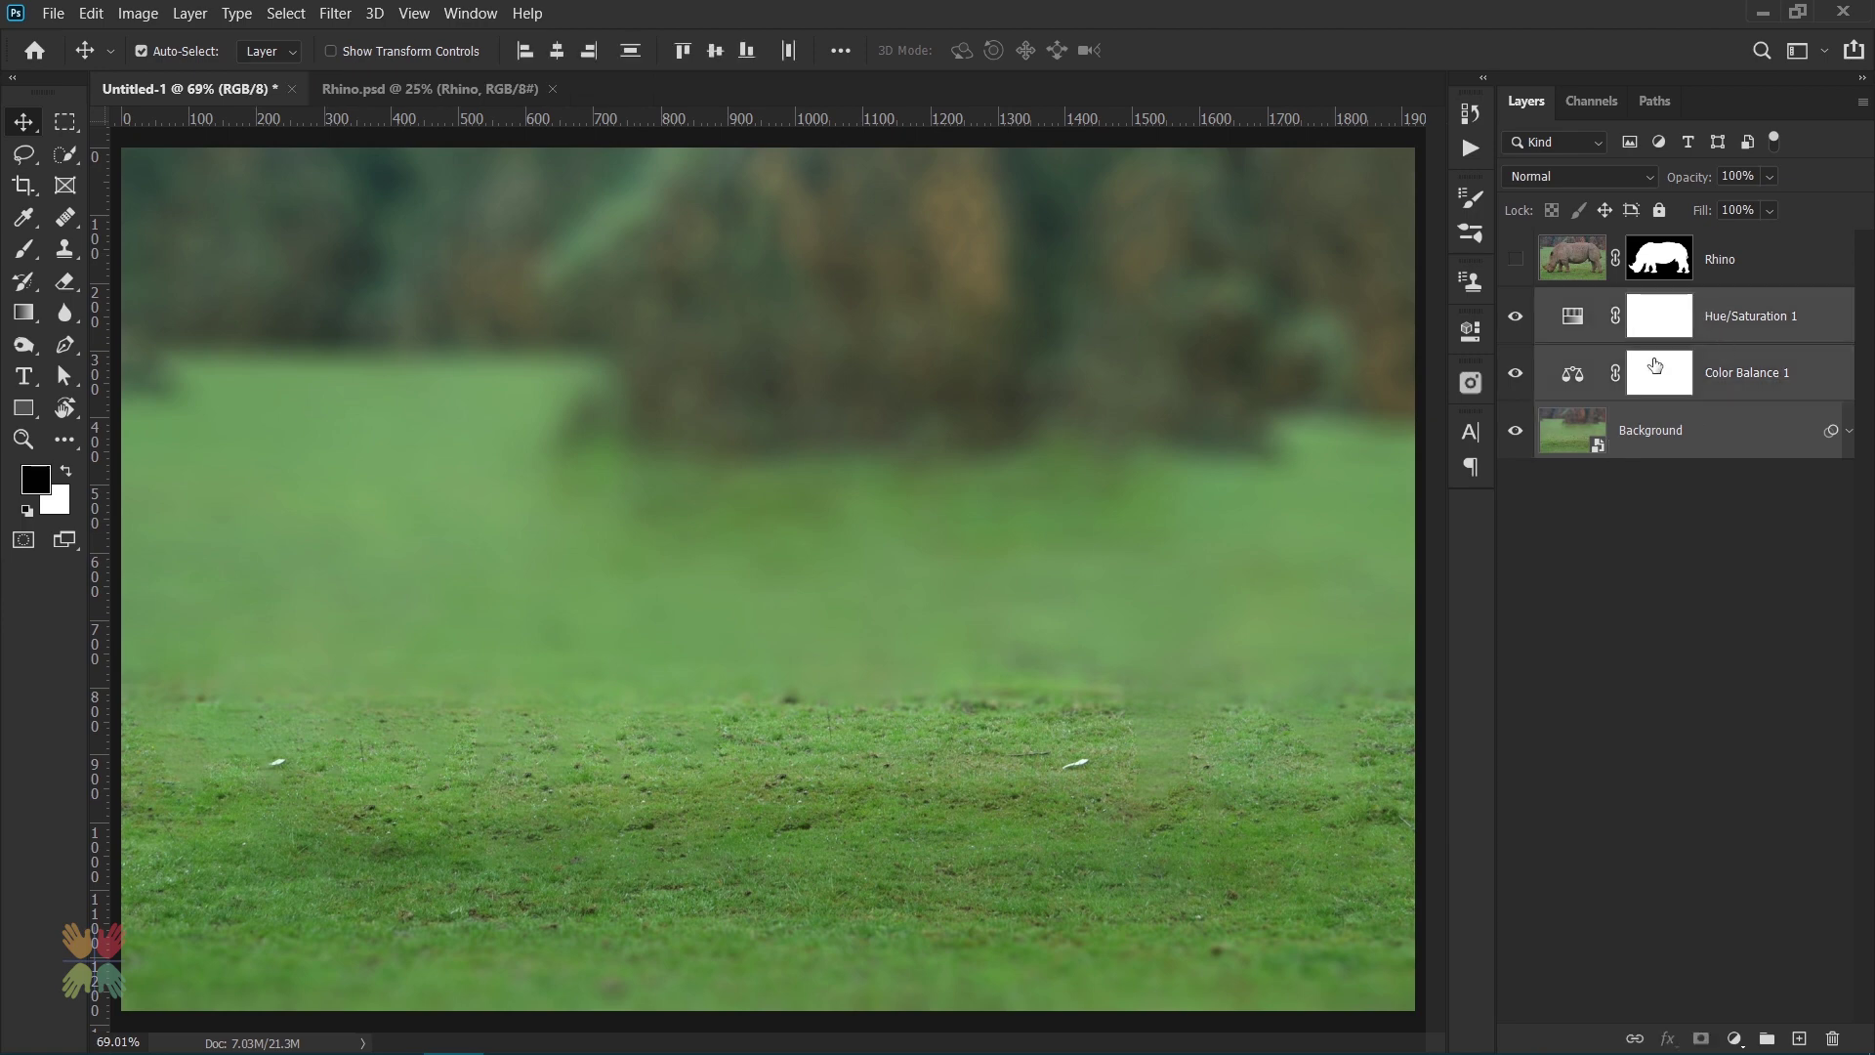
left_click(1766, 1038)
double_click(1616, 302)
type("Back")
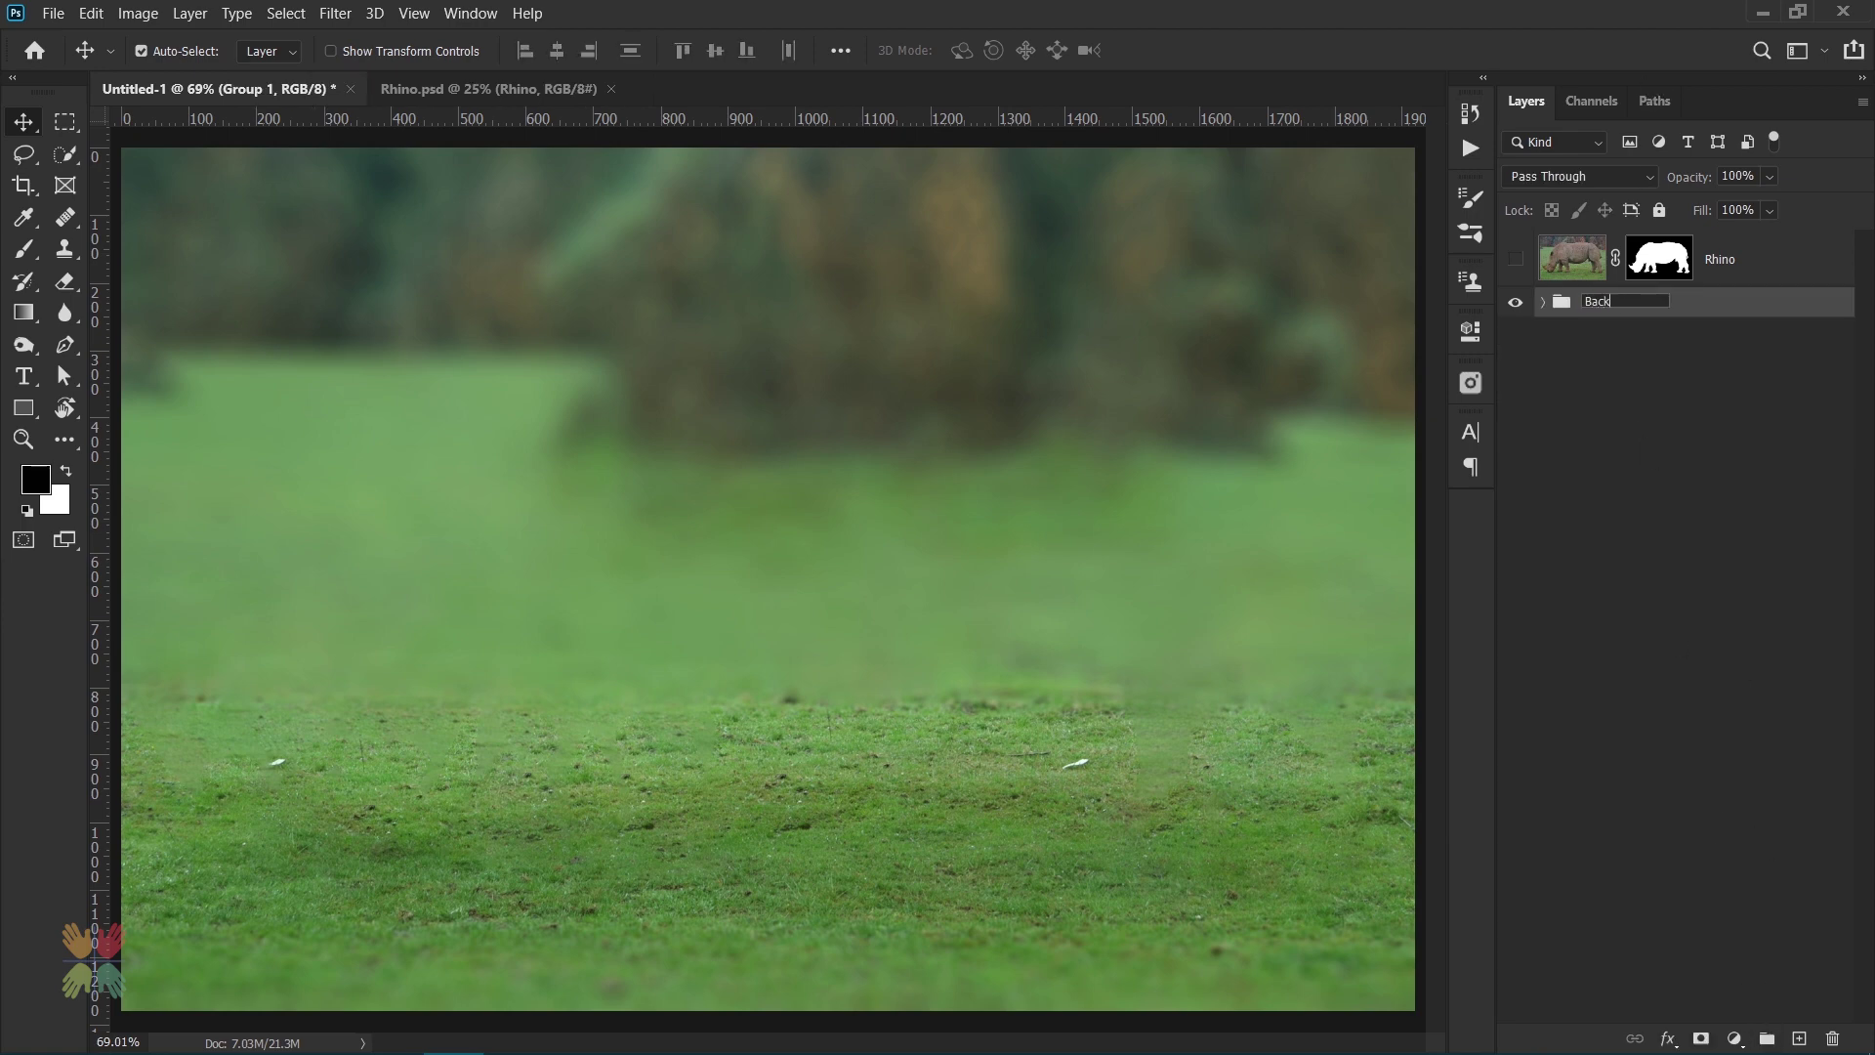
type("ground")
key("Return")
- Target the Rhino layer mask with white paint and choose the 1088 Grass brush
key("b")
left_click(1514, 258)
left_click(1569, 270)
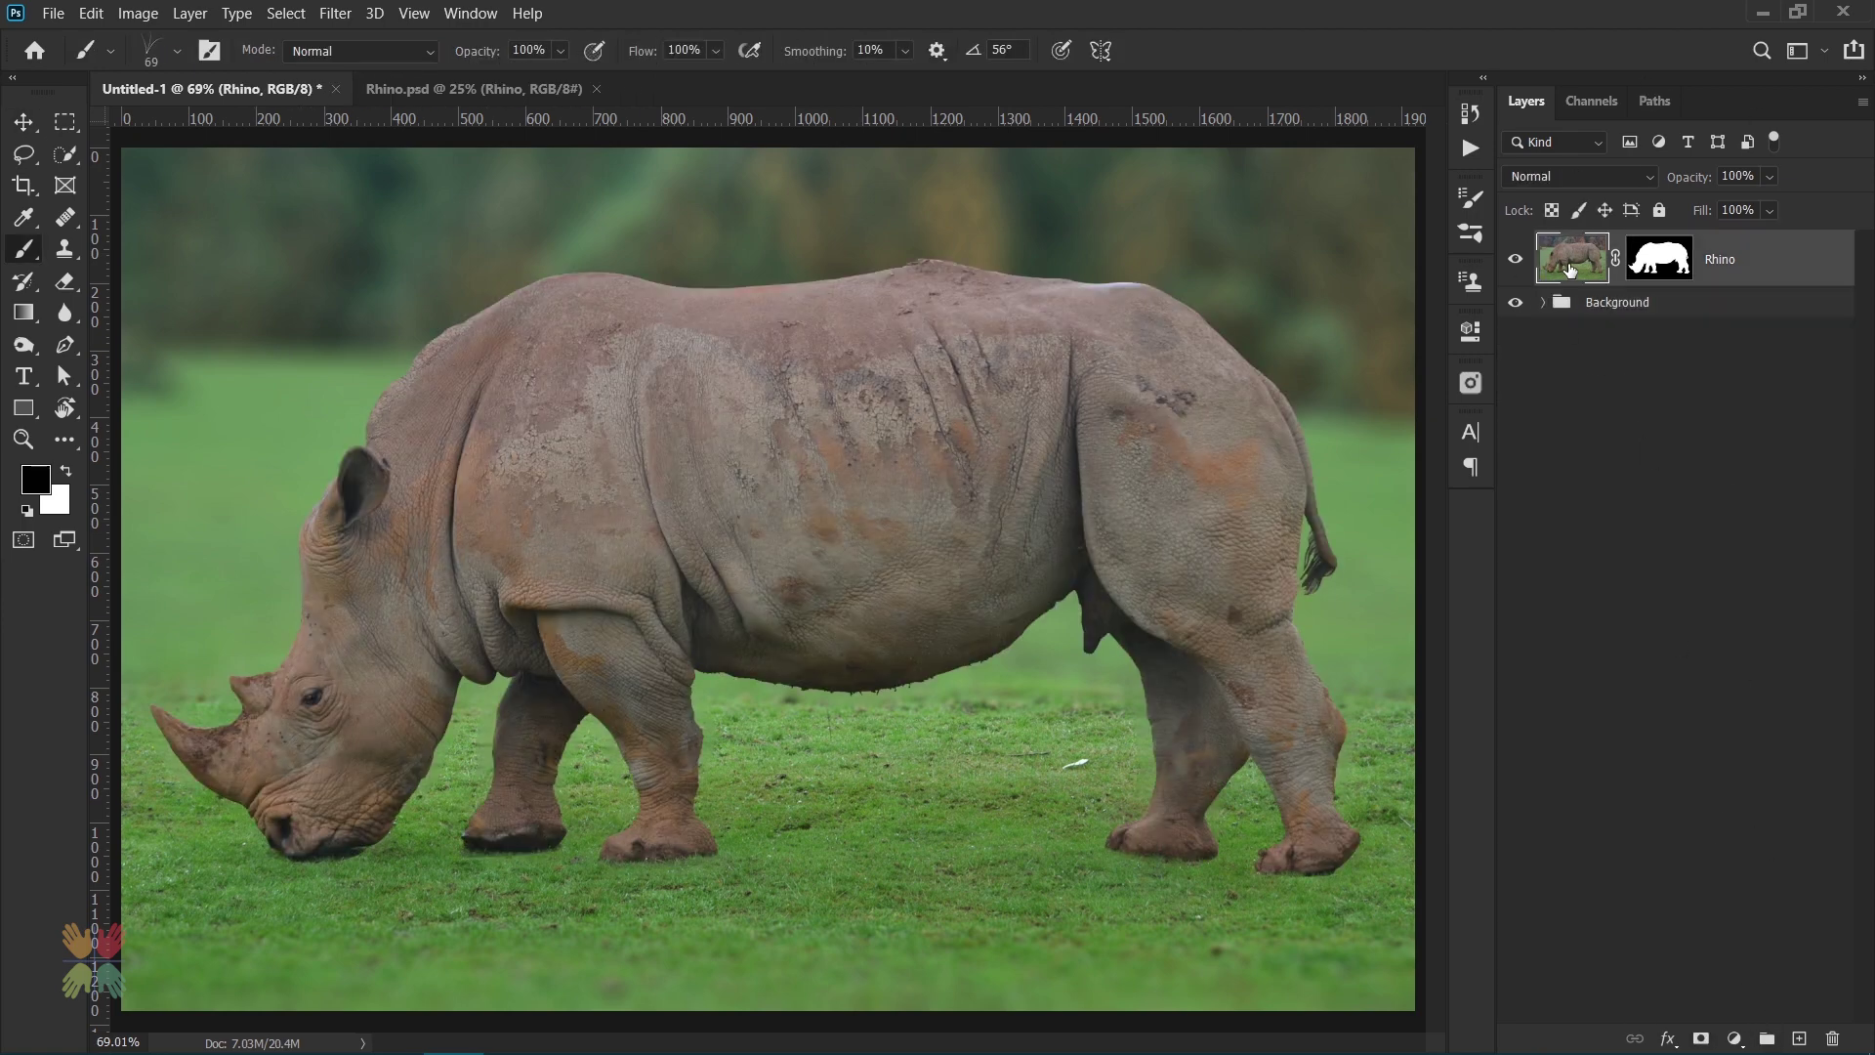
left_click(1674, 265)
key("x")
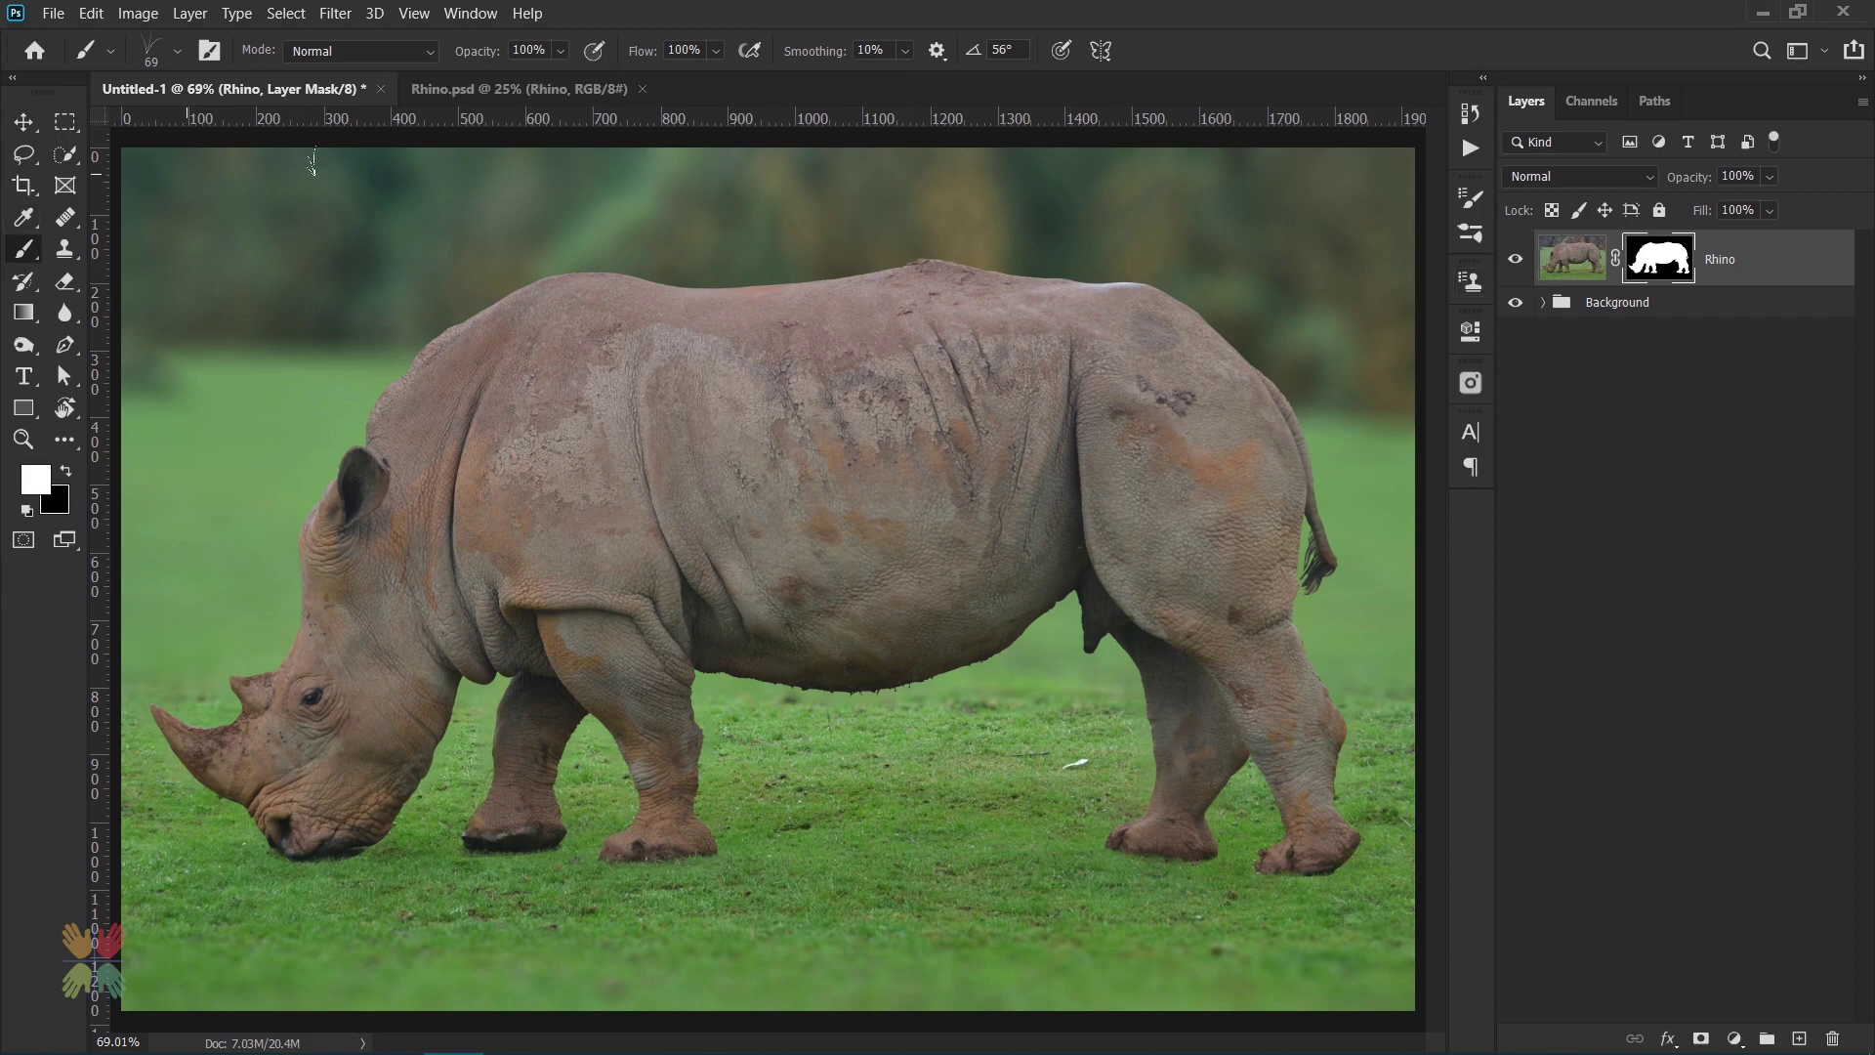
left_click(471, 12)
left_click(547, 218)
left_click(1095, 188)
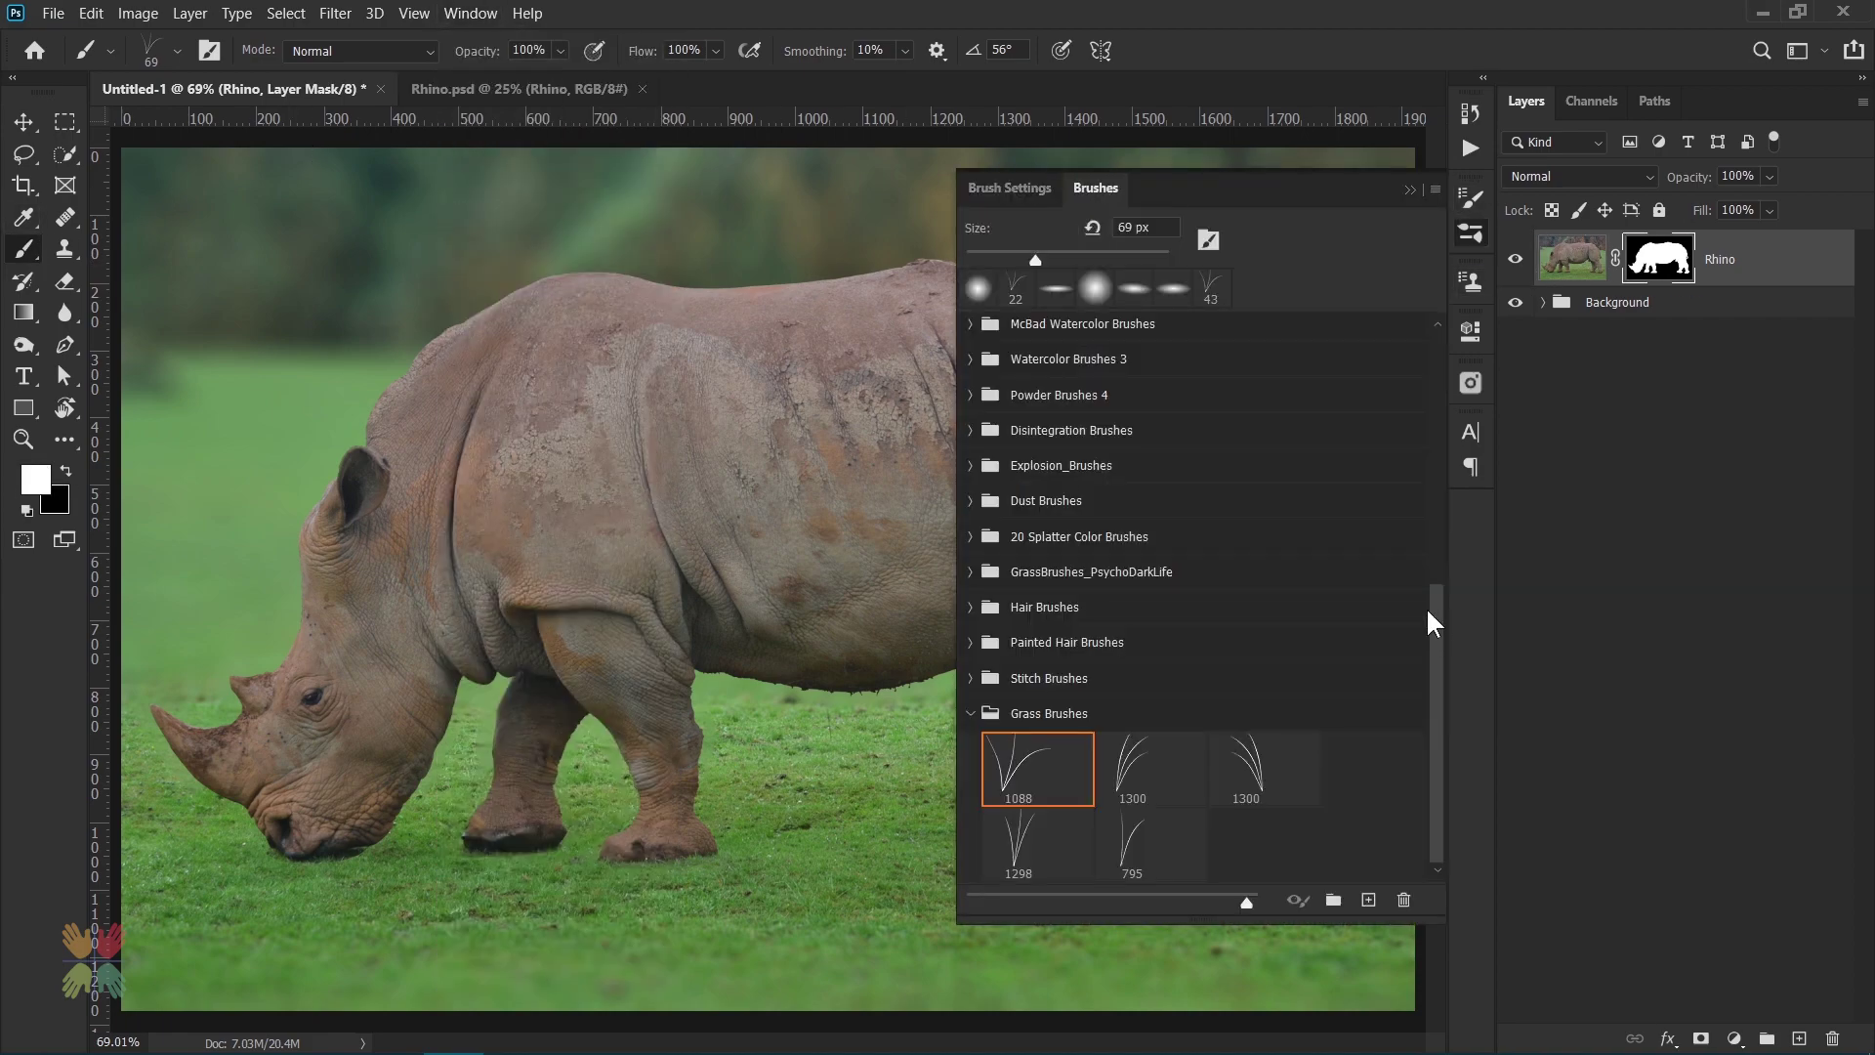
left_click(1052, 747)
- Set the grass brush to 0% size jitter and a 52° angle
left_click(1009, 187)
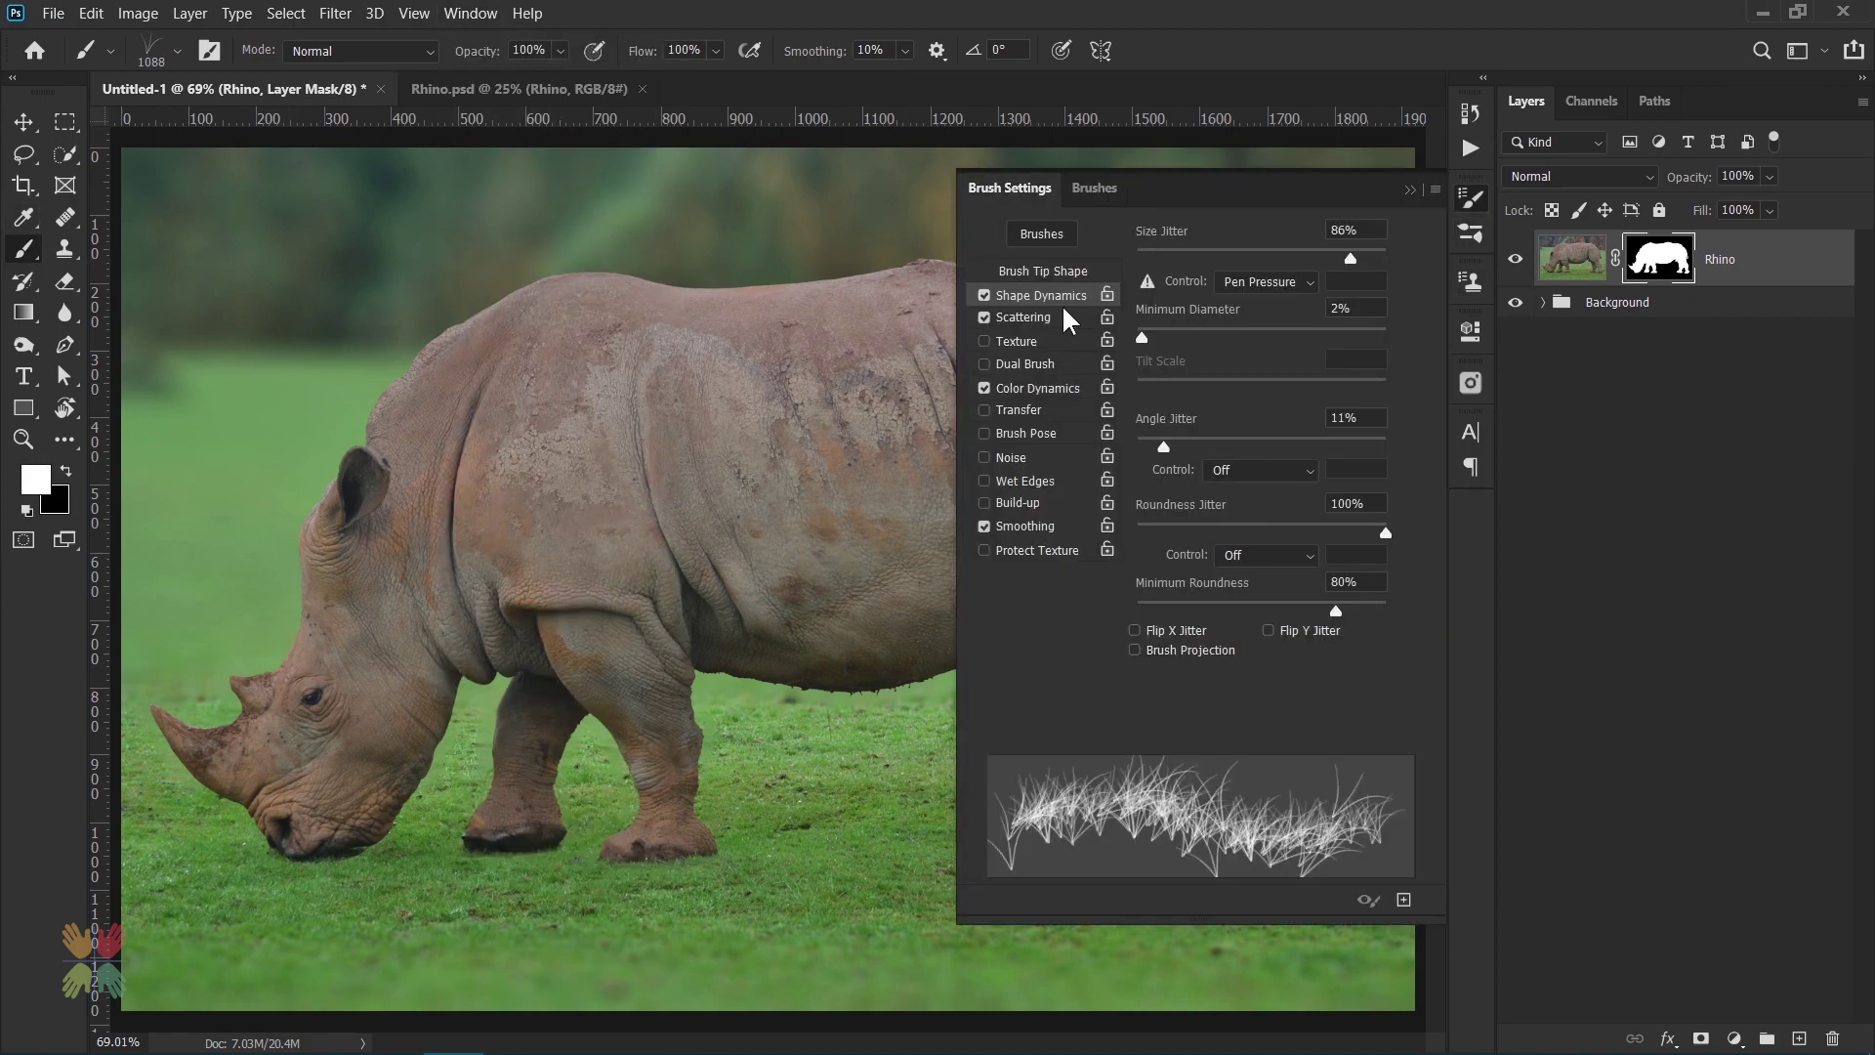
left_click_drag(1196, 250, 1136, 252)
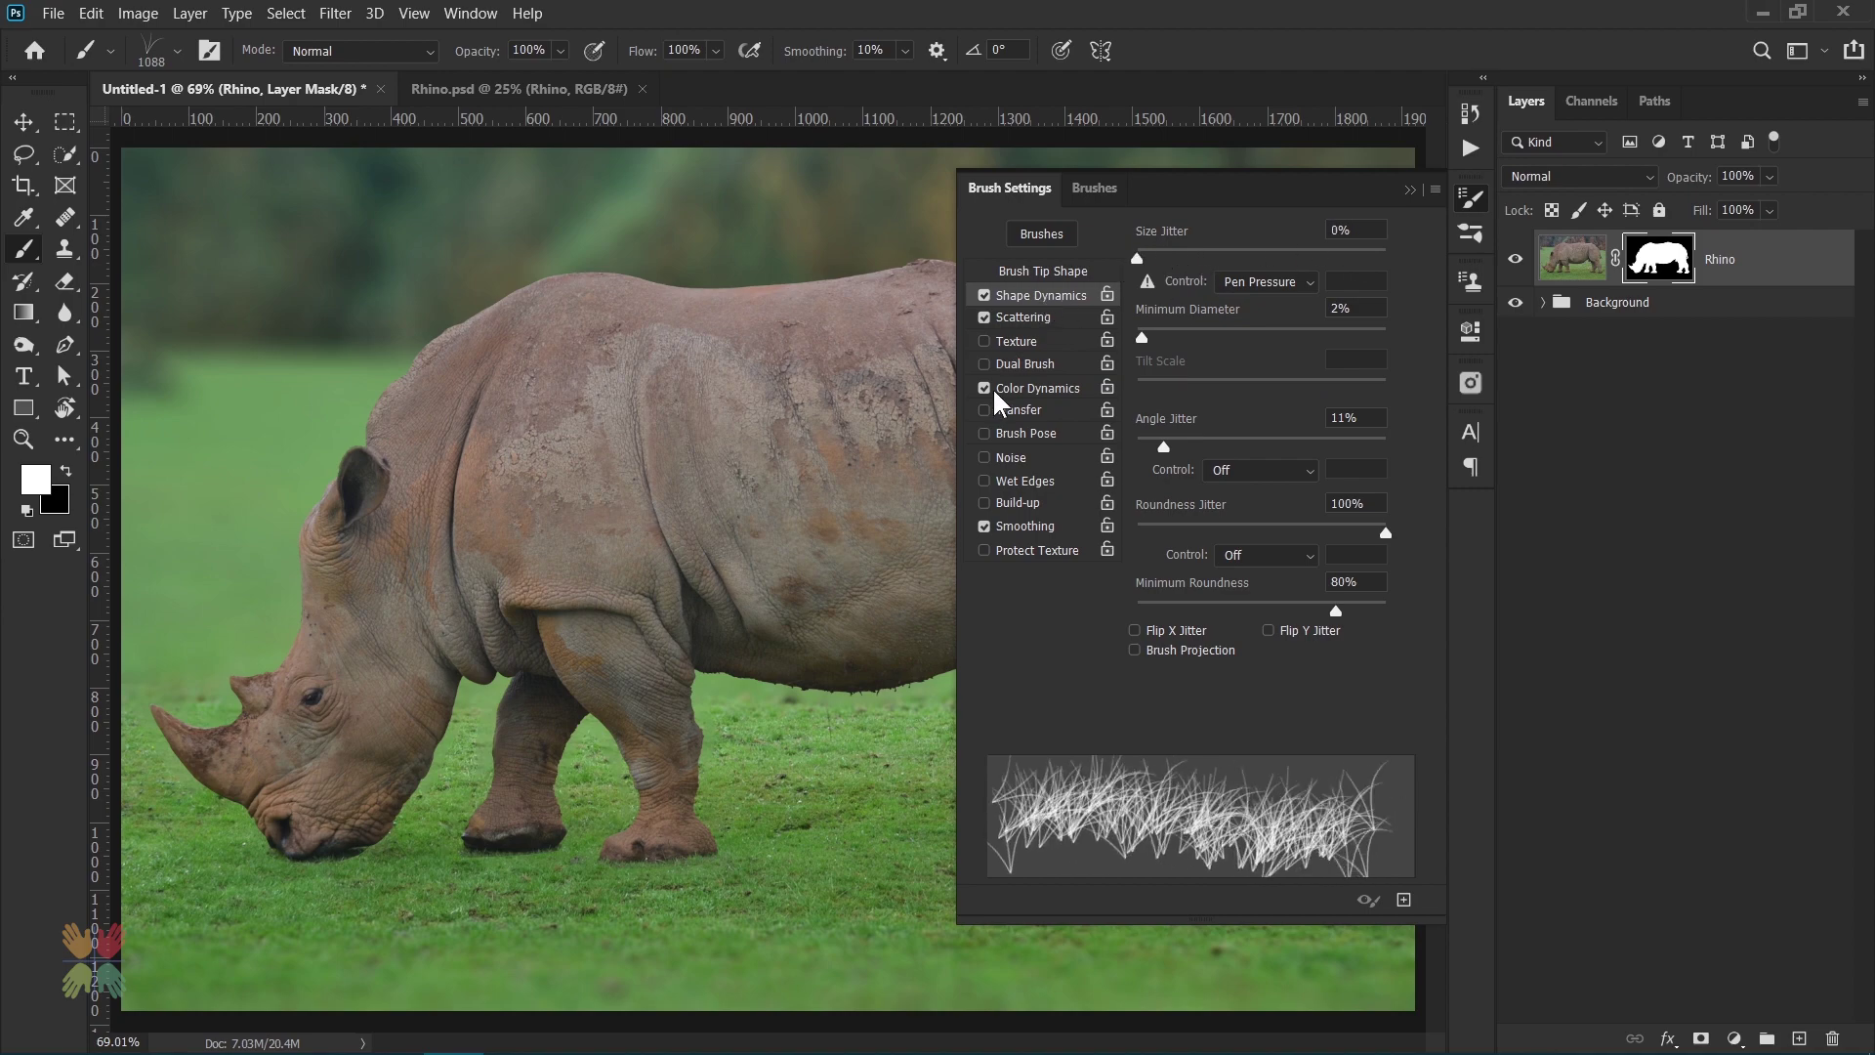
left_click(1062, 272)
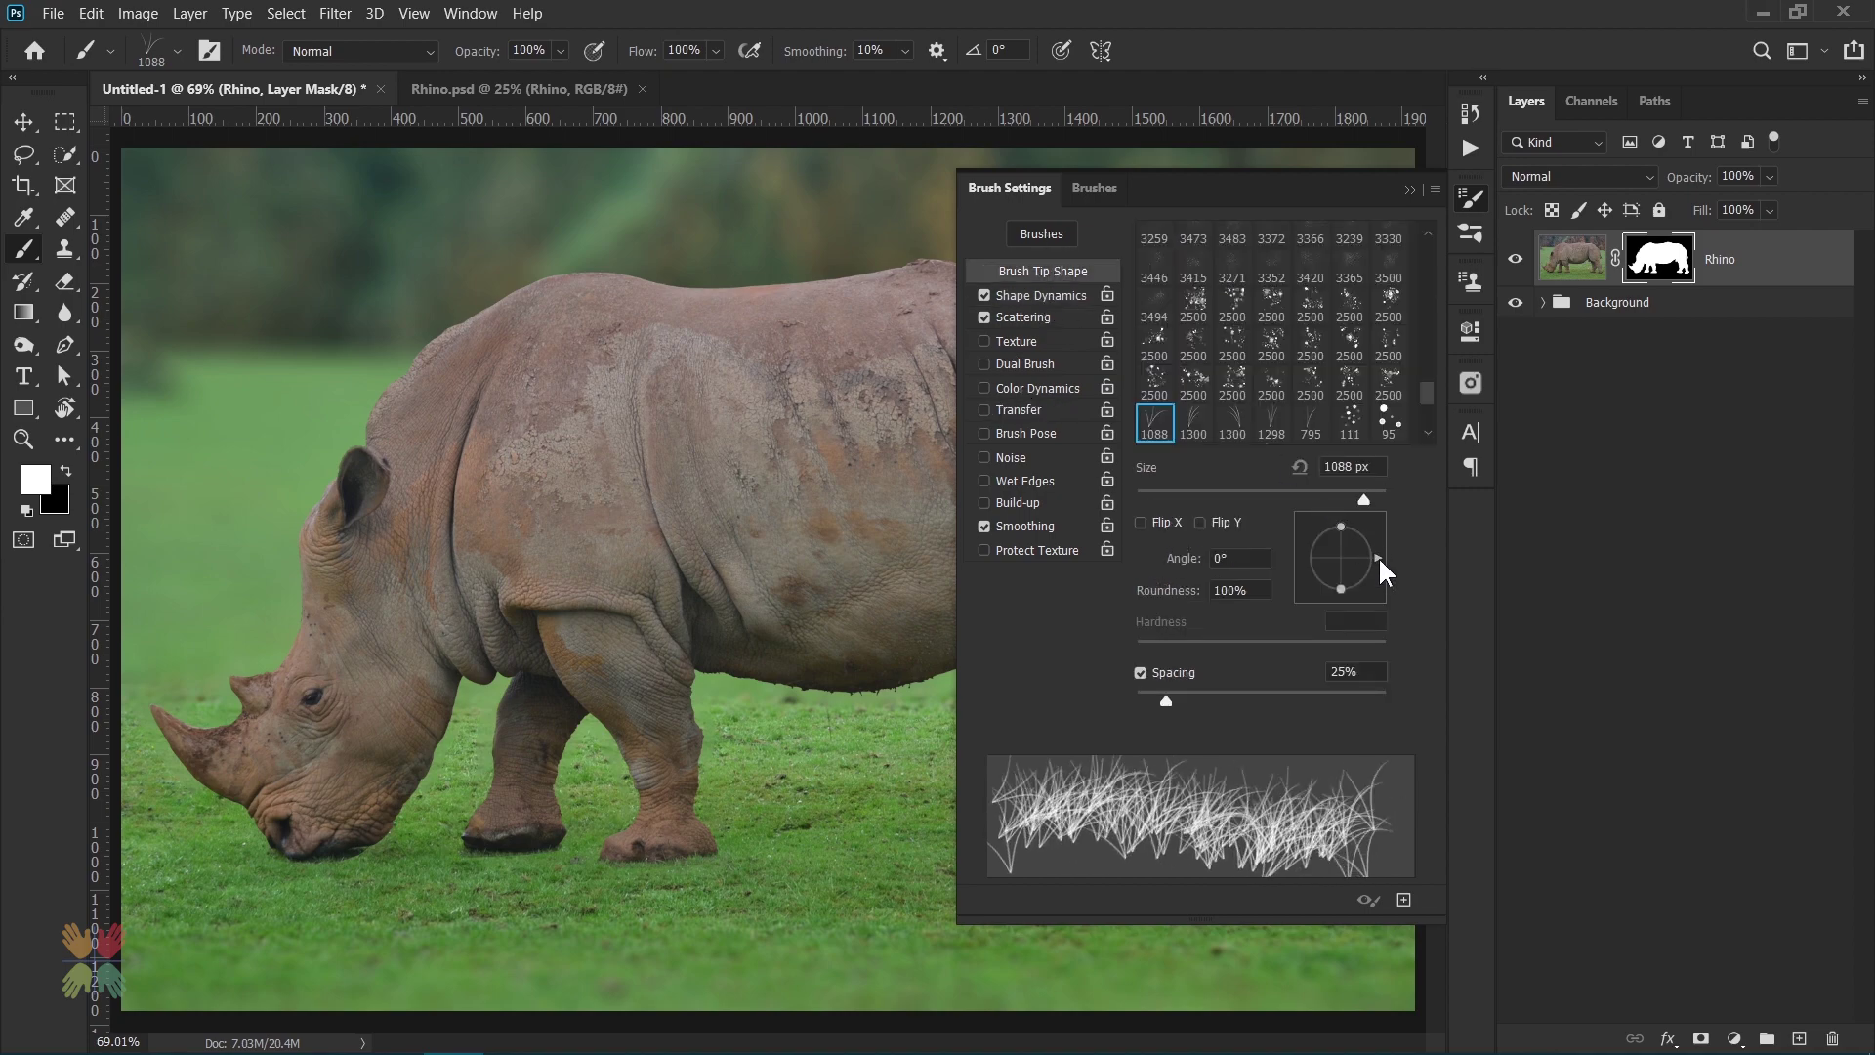
mouse_move(1378, 559)
left_mouse_down()
mouse_move(1361, 530)
mouse_move(1228, 500)
left_mouse_up()
left_click_drag(1361, 535, 1367, 540)
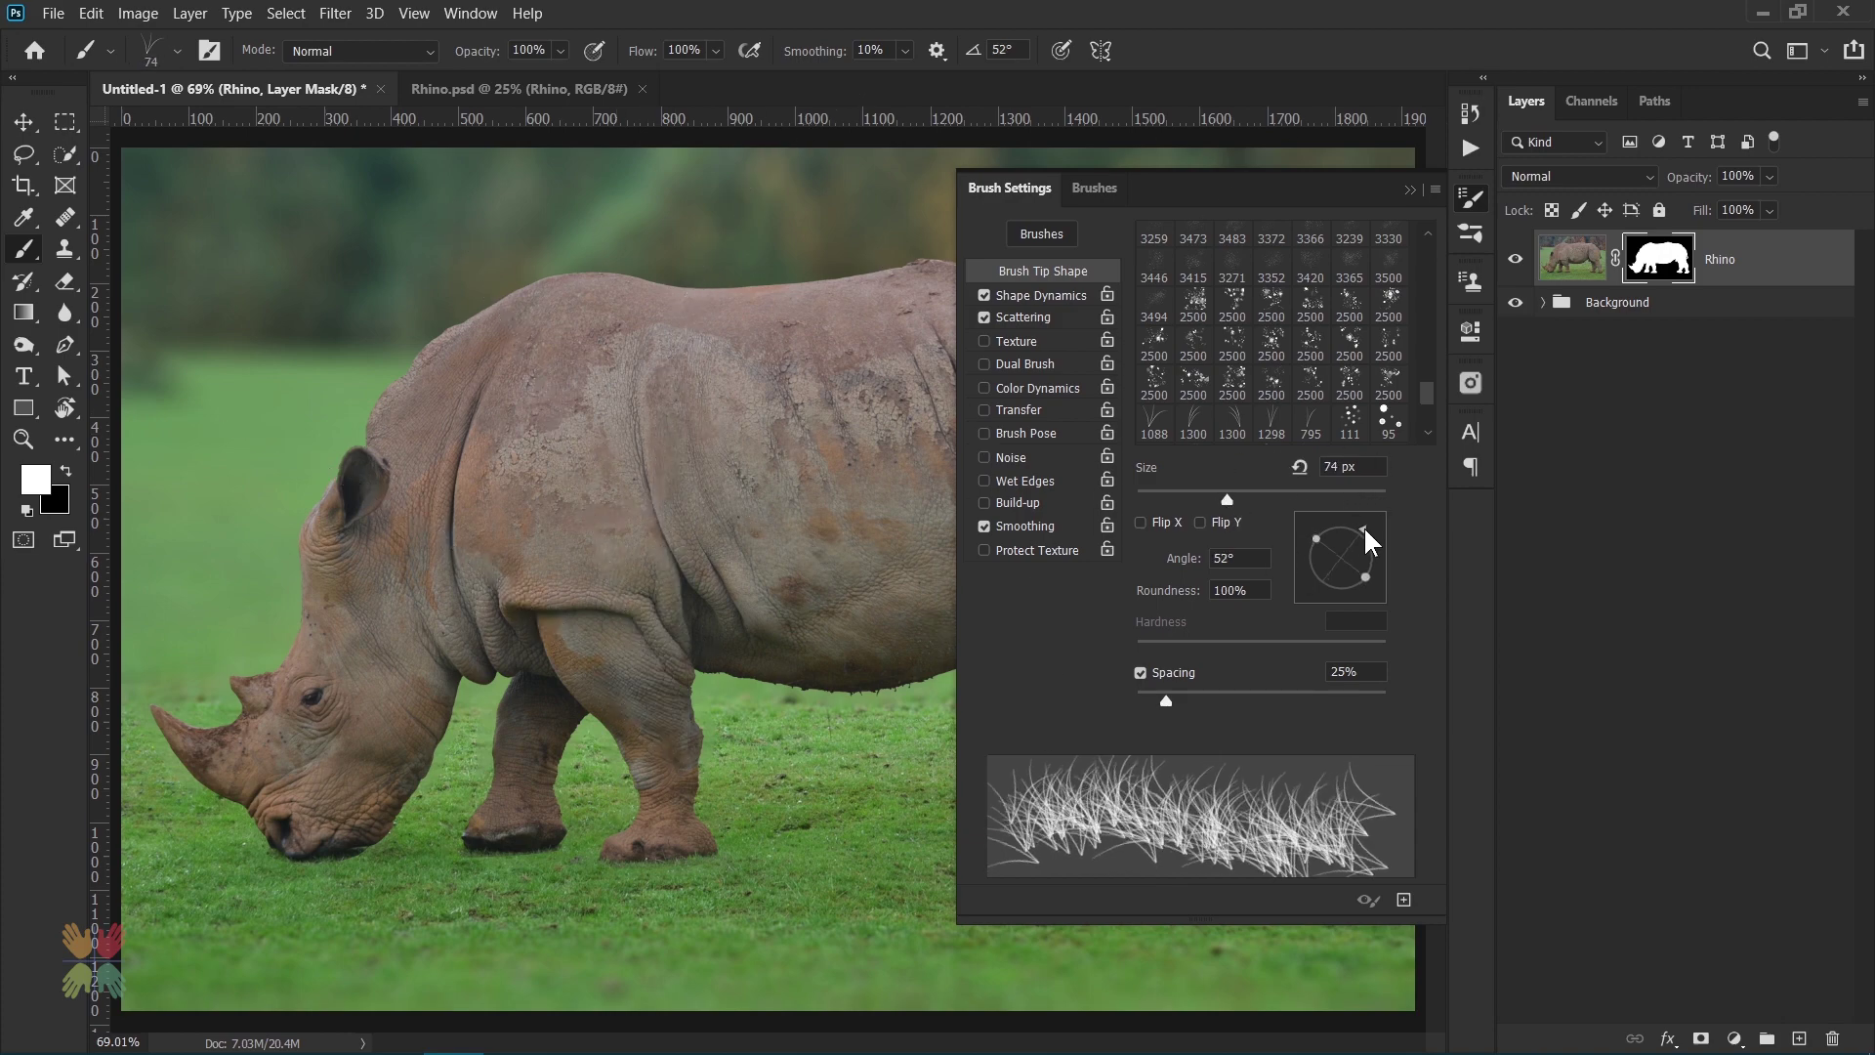
left_click(1409, 189)
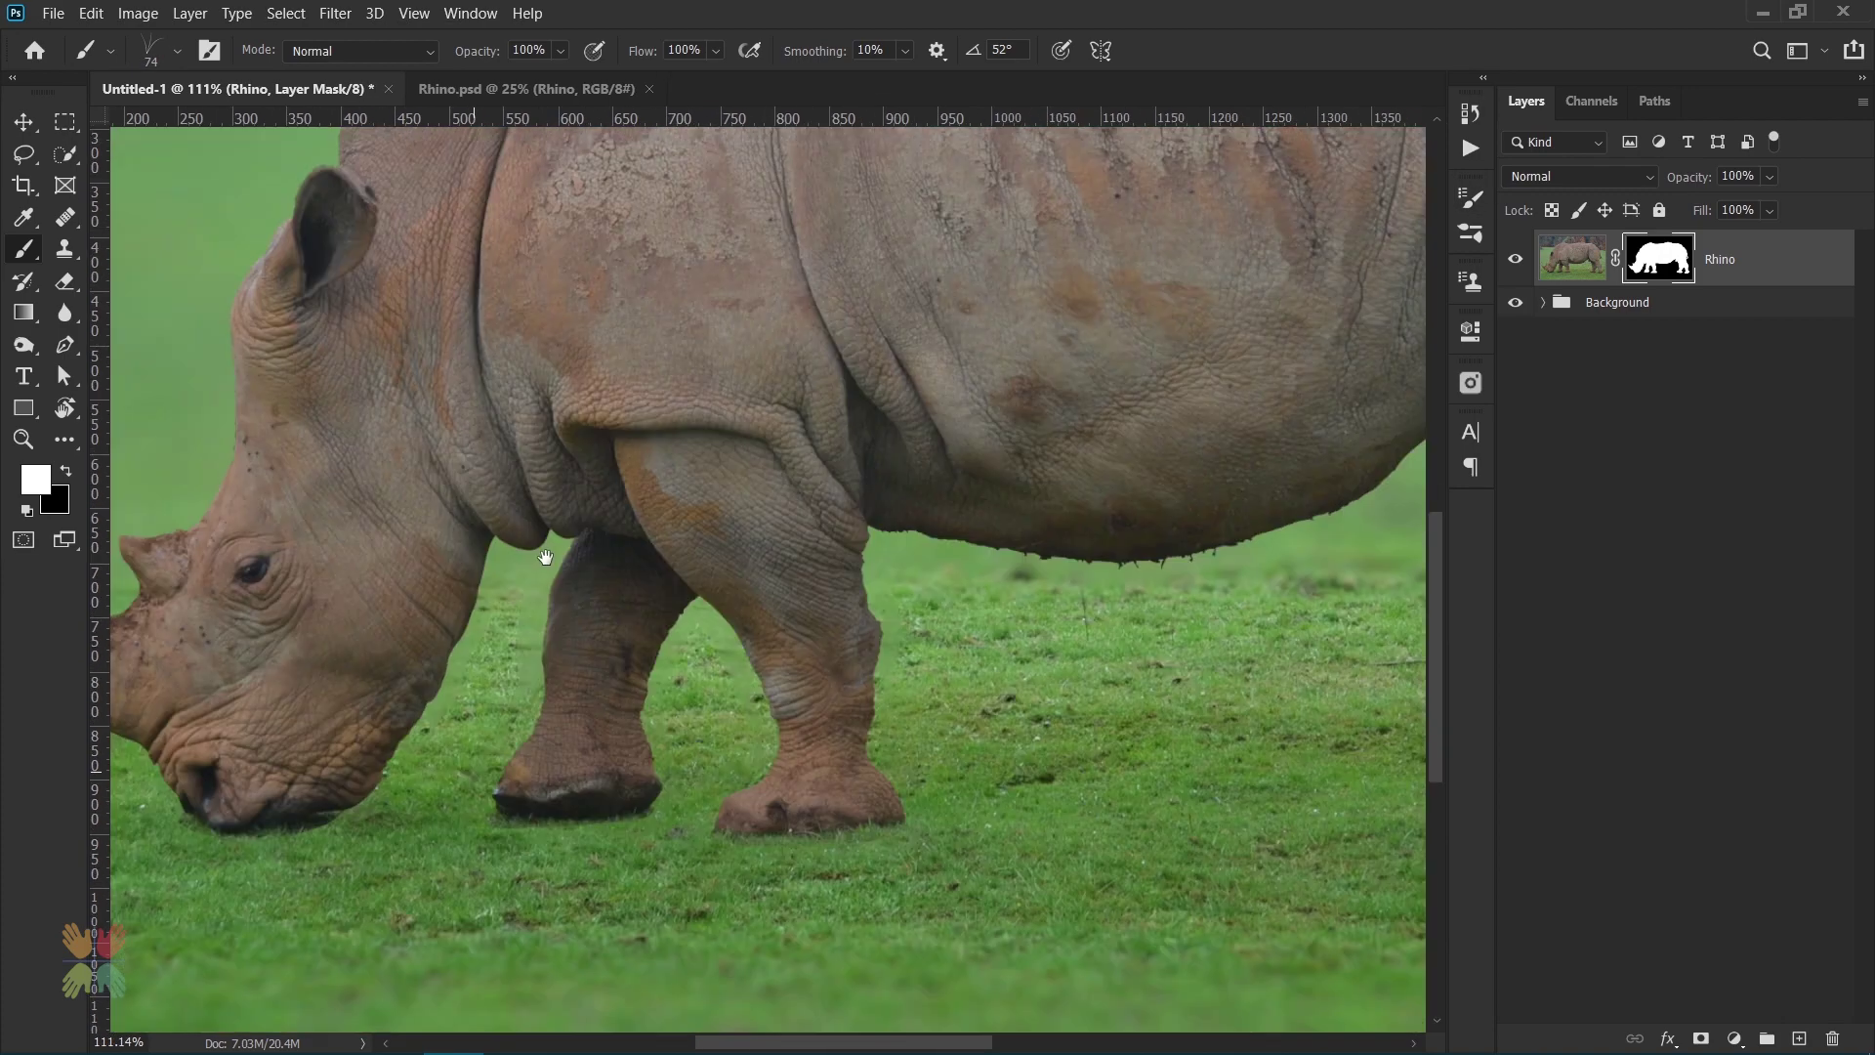
- Paint small grass blades over the shadows under the rhino's chin and front foot
scroll(335, 732, "up", 5)
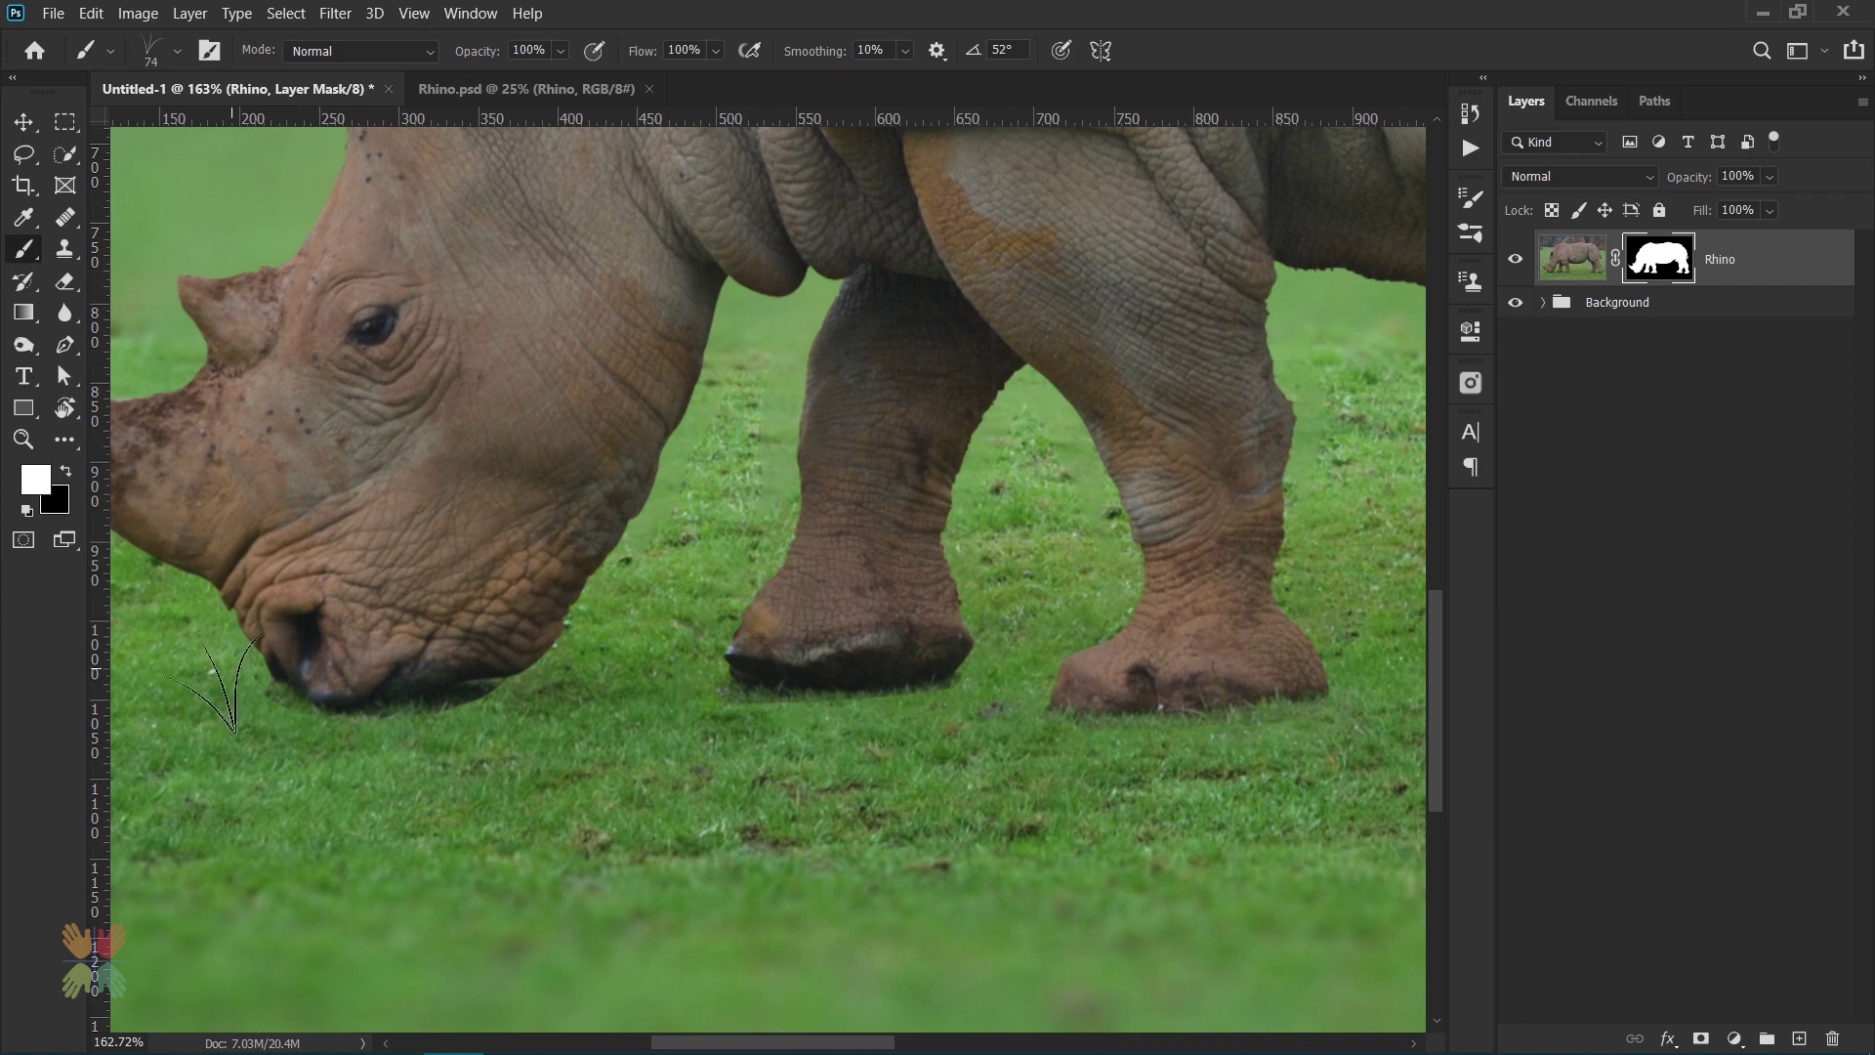
mouse_move(323, 713)
left_mouse_down()
mouse_move(260, 708)
mouse_move(293, 707)
left_mouse_up()
left_click_drag(446, 710, 538, 666)
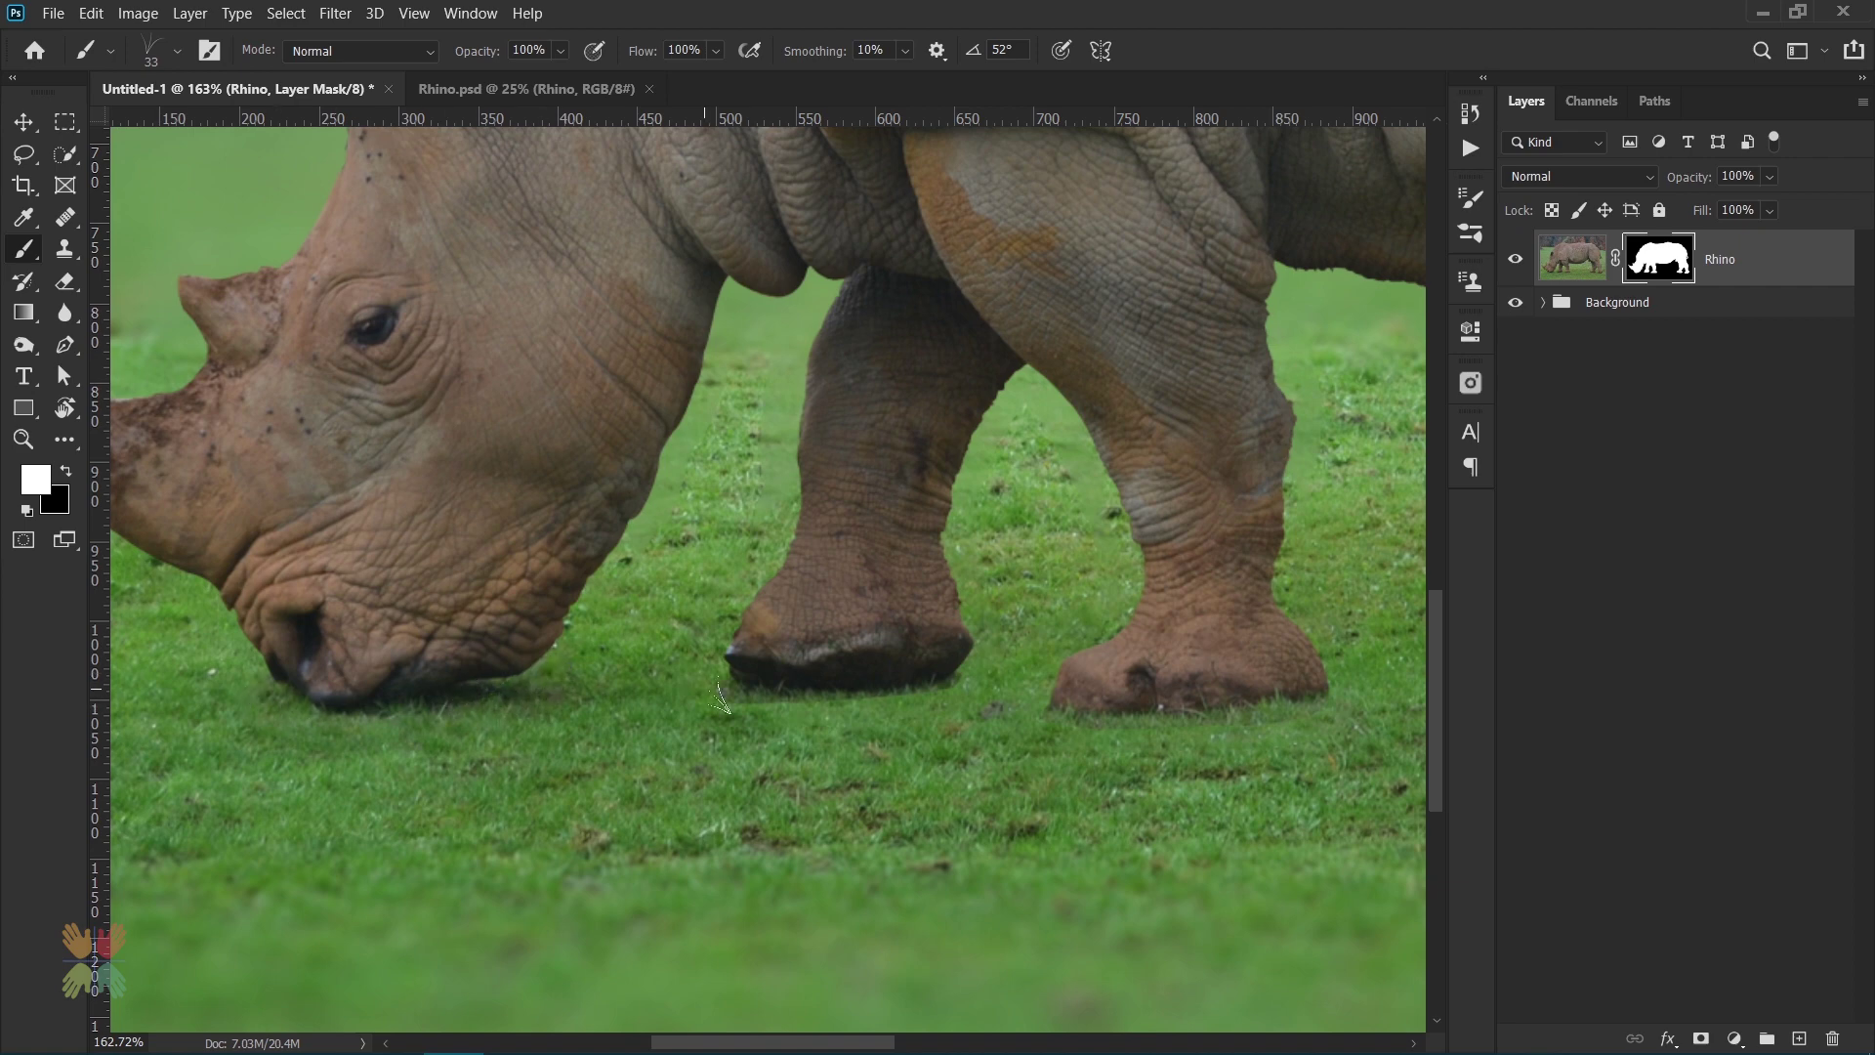
left_click_drag(730, 711, 932, 699)
scroll(733, 695, "right", 3)
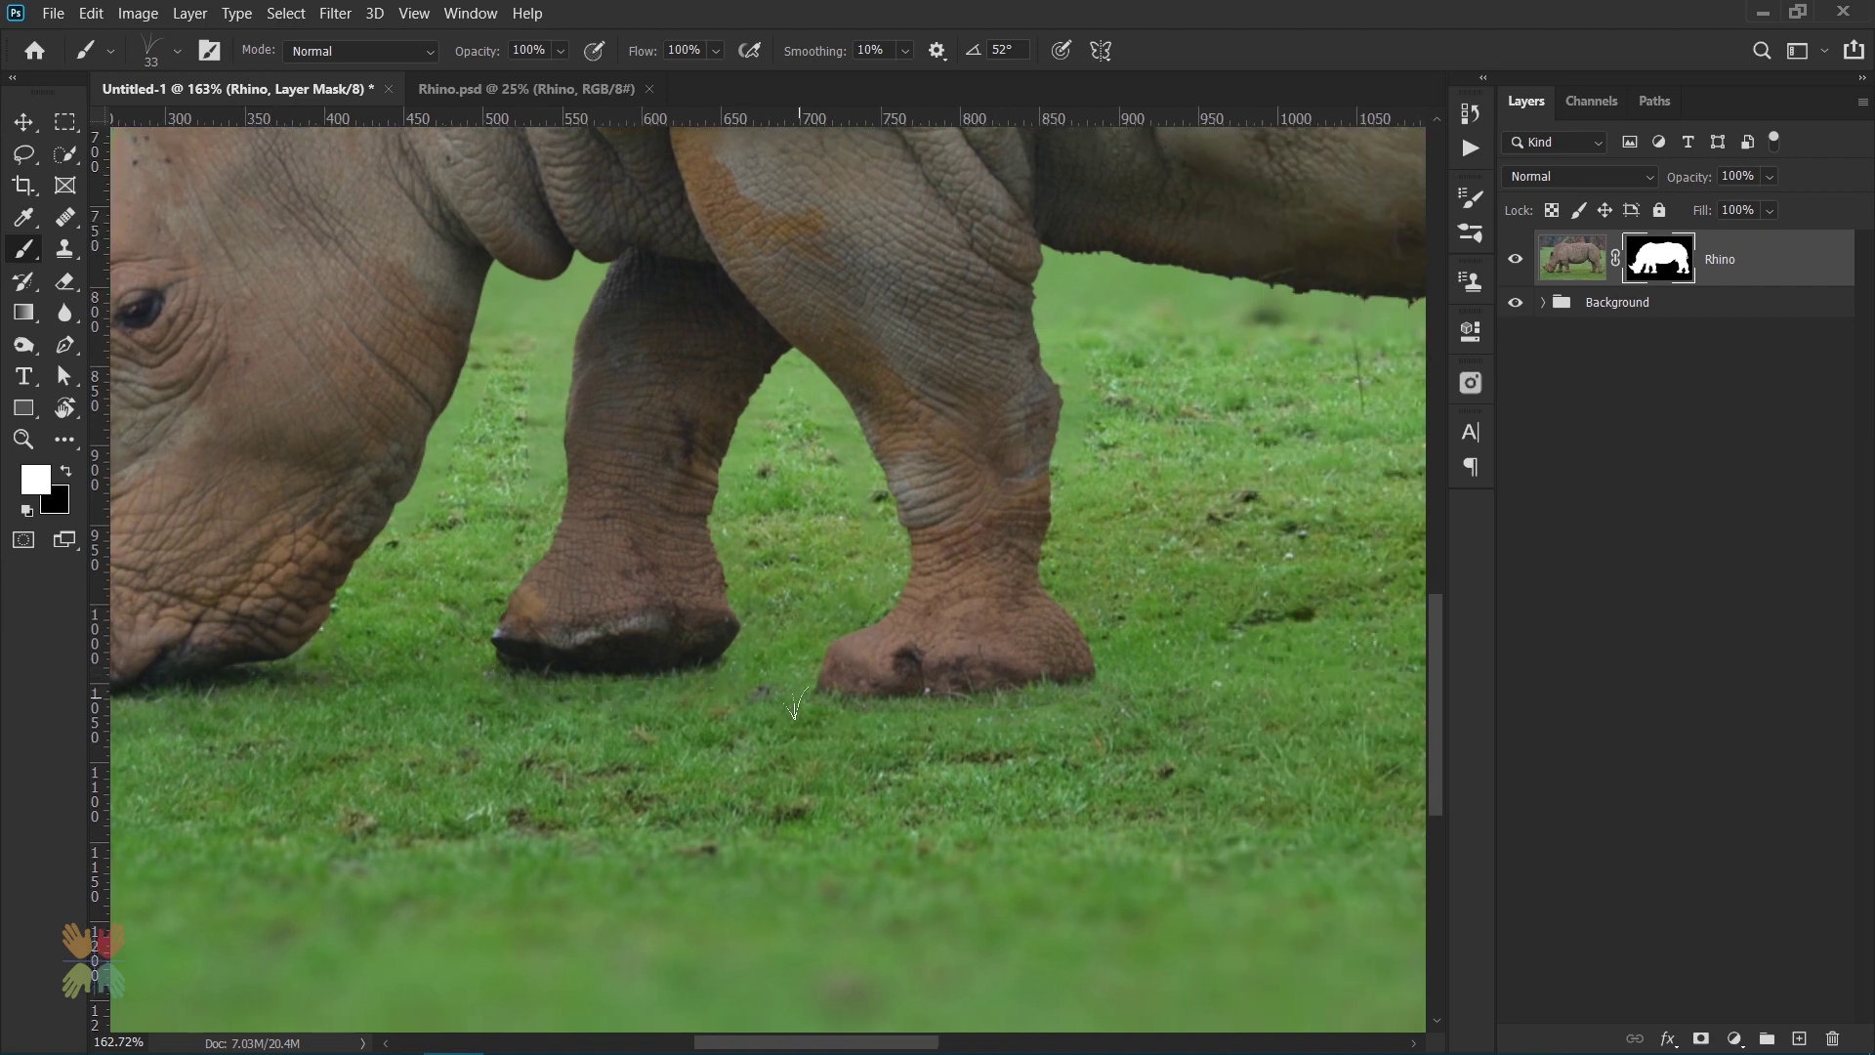
scroll(1096, 681, "right", 8)
scroll(605, 688, "right", 7)
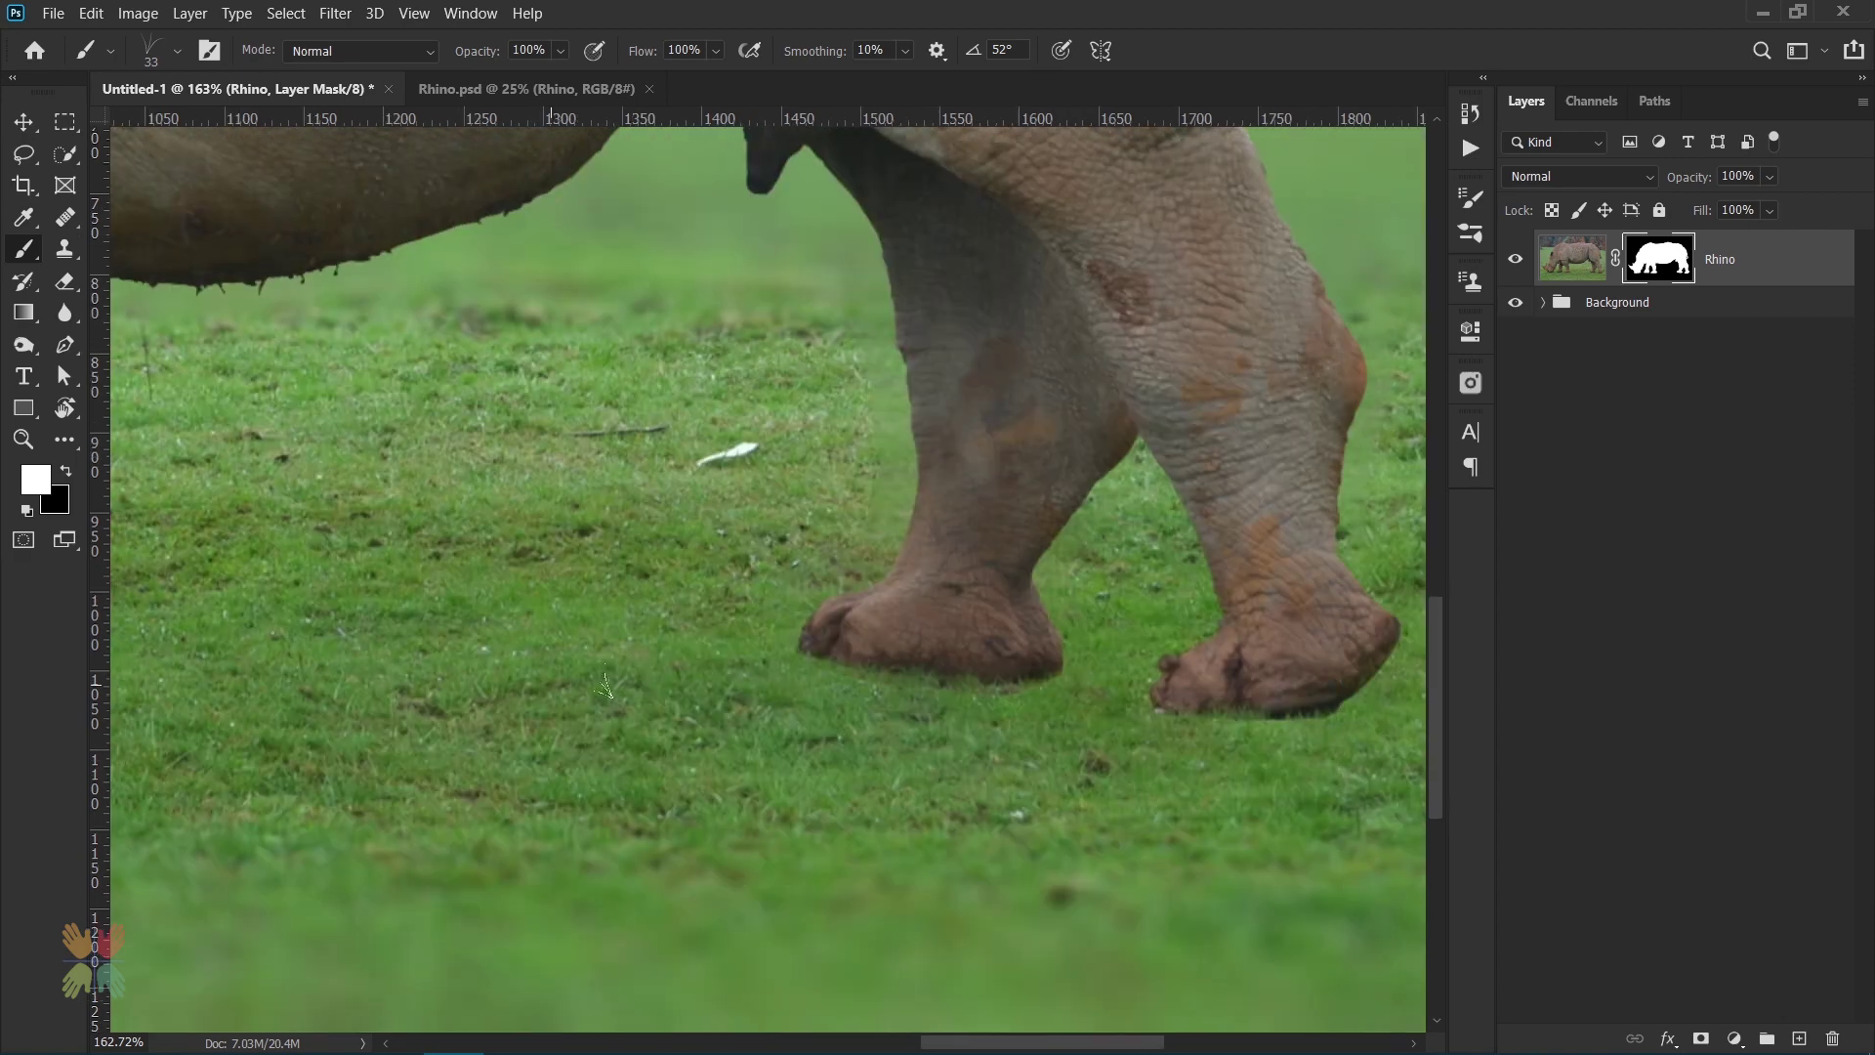
scroll(1025, 688, "right", 4)
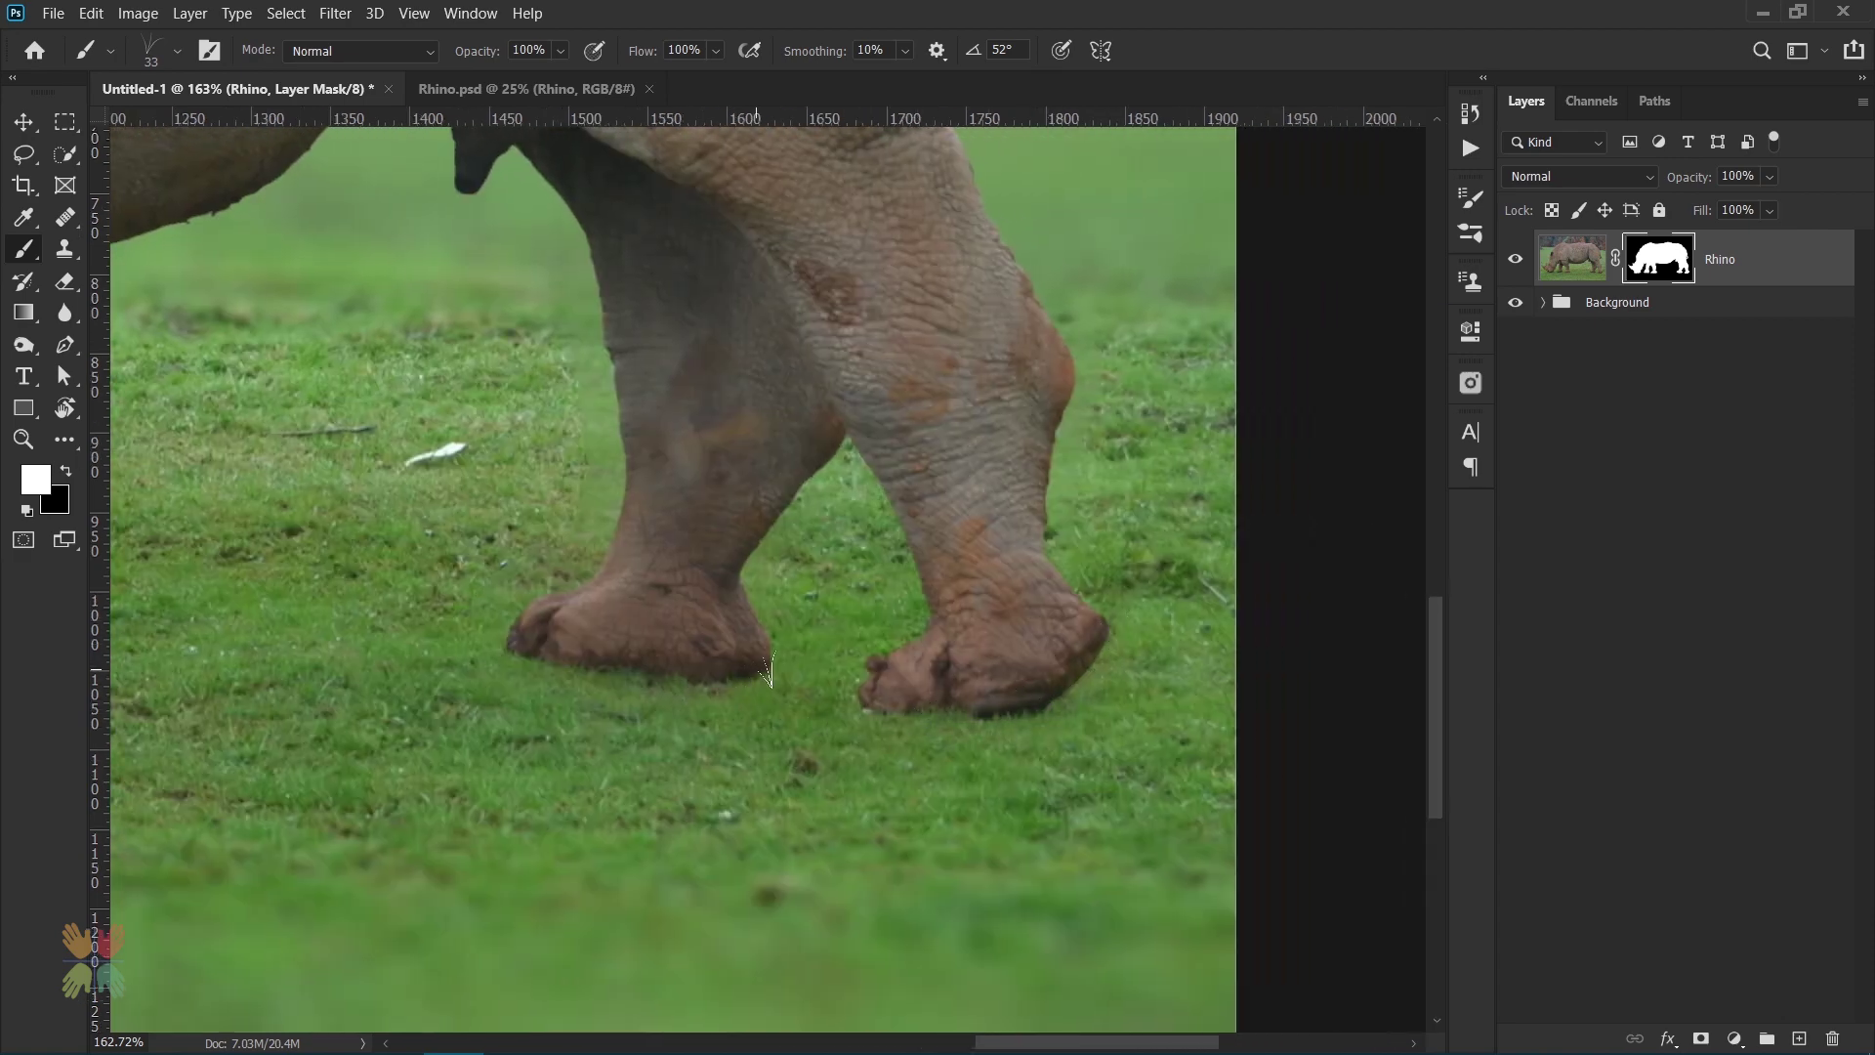
- Add a darkening Curves layer clipped to the rhino, with inverted mask, named Burn
key("ctrl+0")
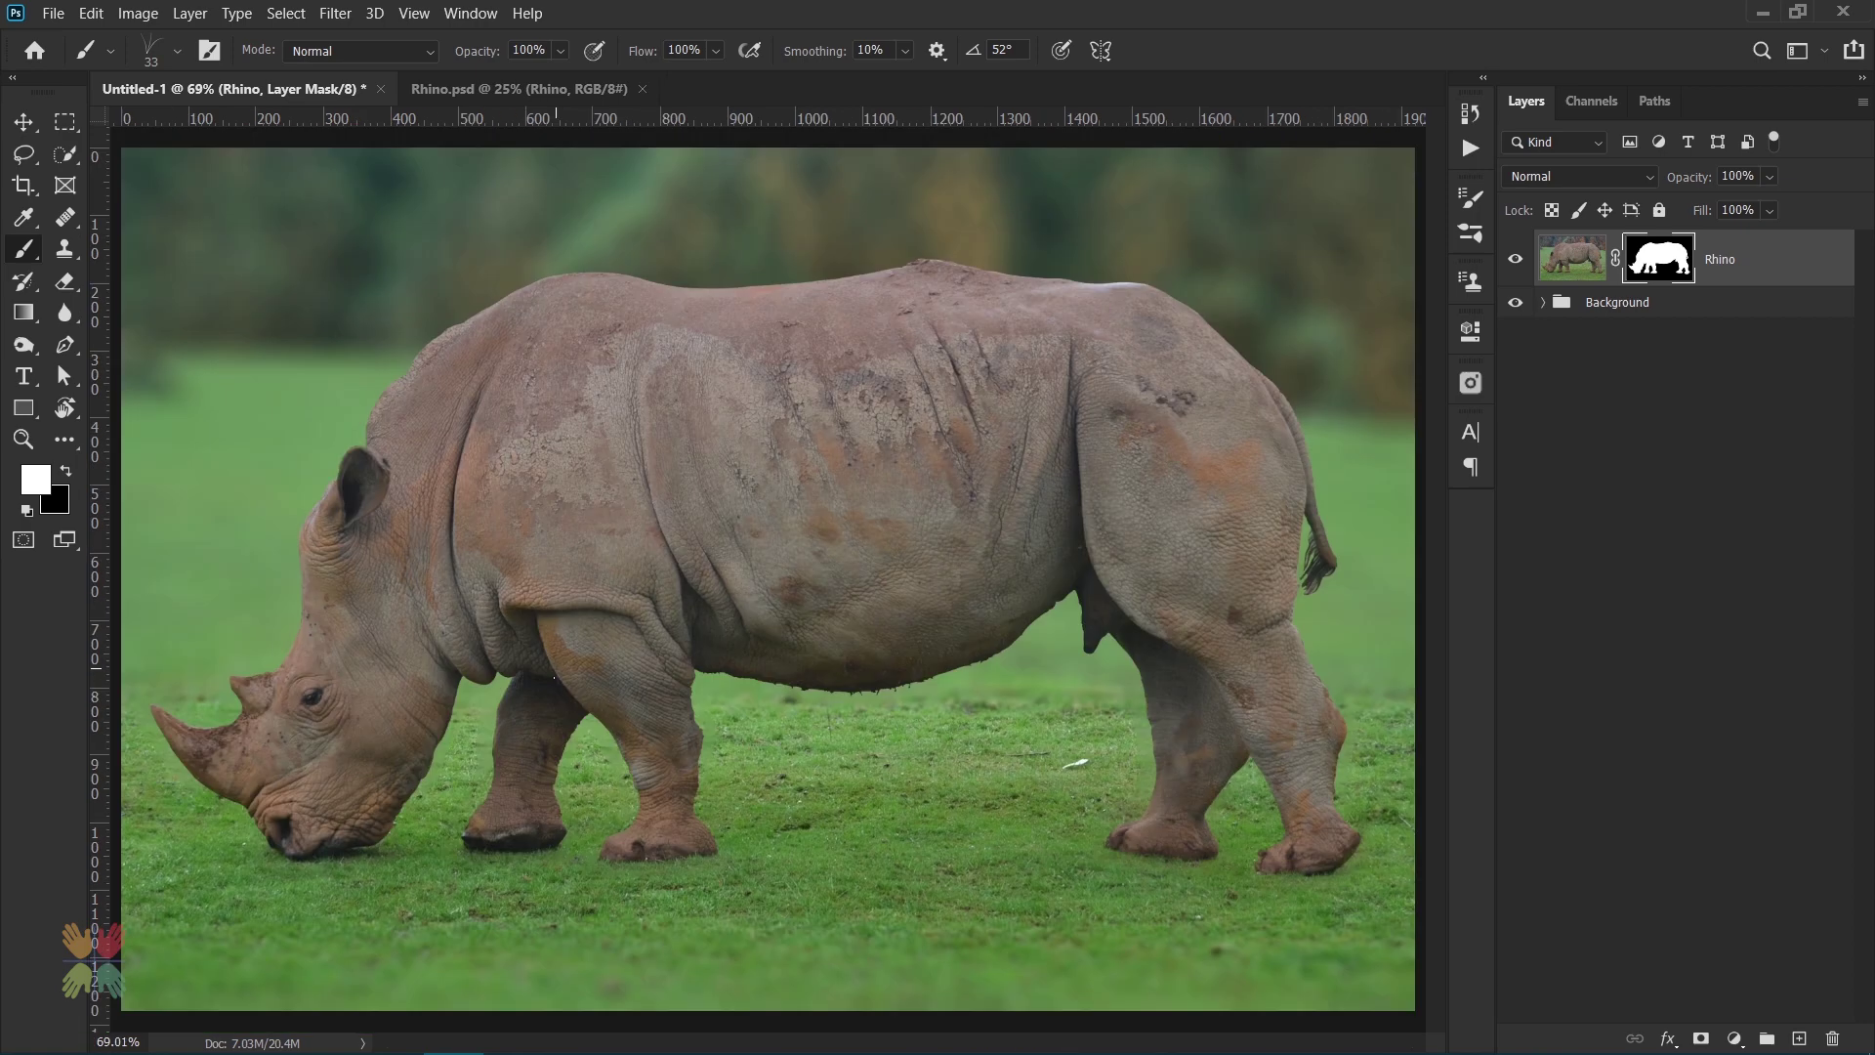
left_click(23, 122)
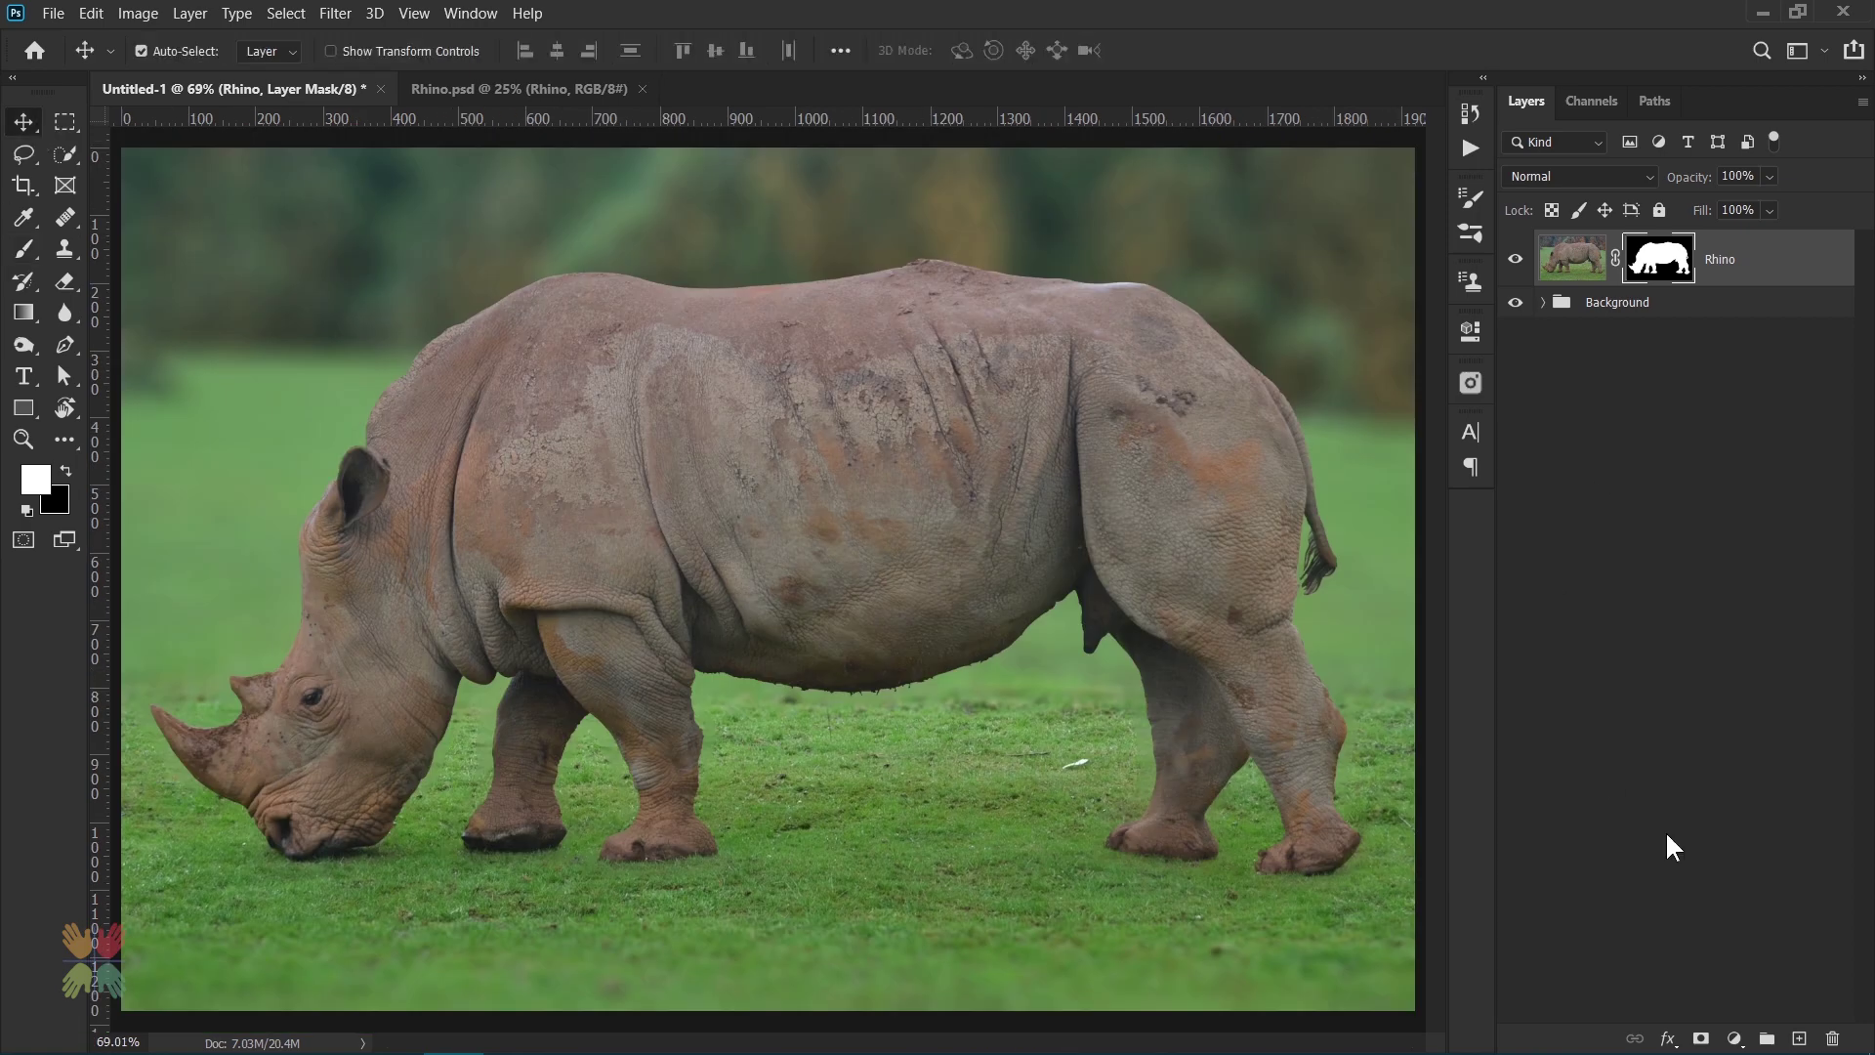
left_click(1735, 1038)
left_click(1699, 738)
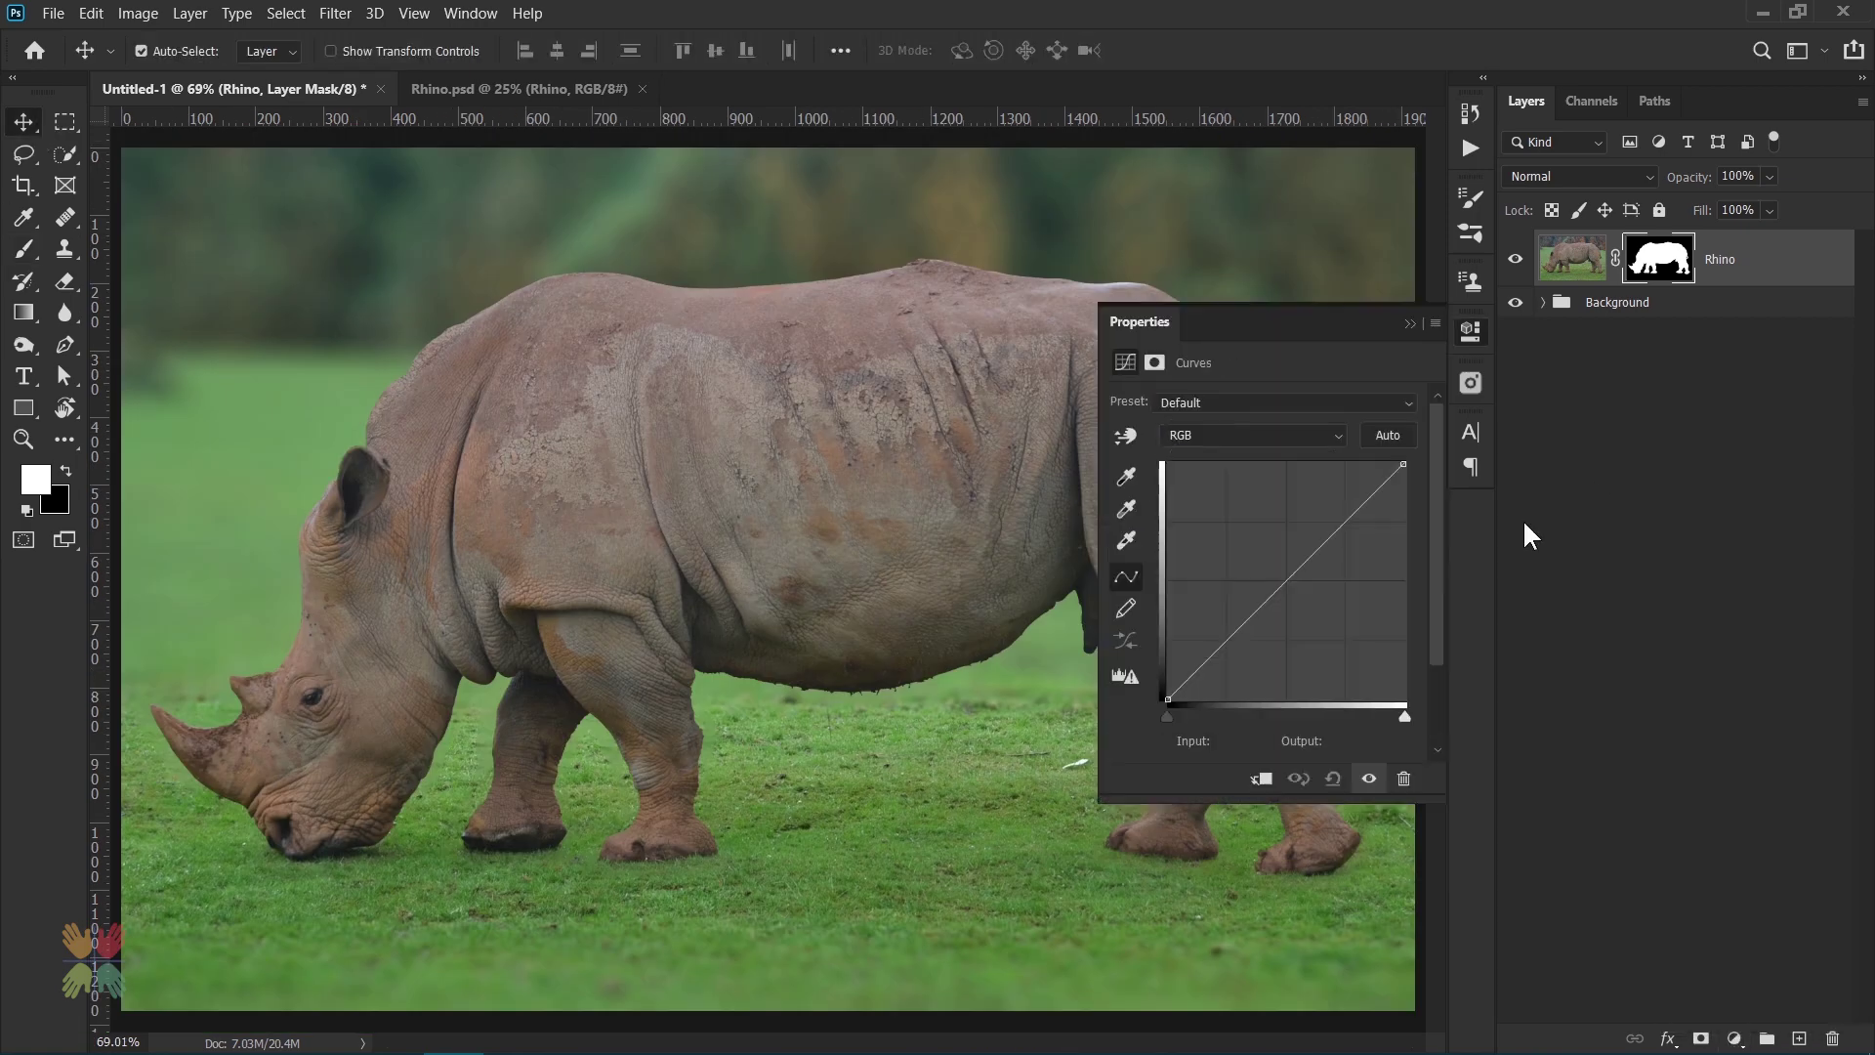
left_click(1261, 778)
left_click_drag(1282, 584, 1313, 608)
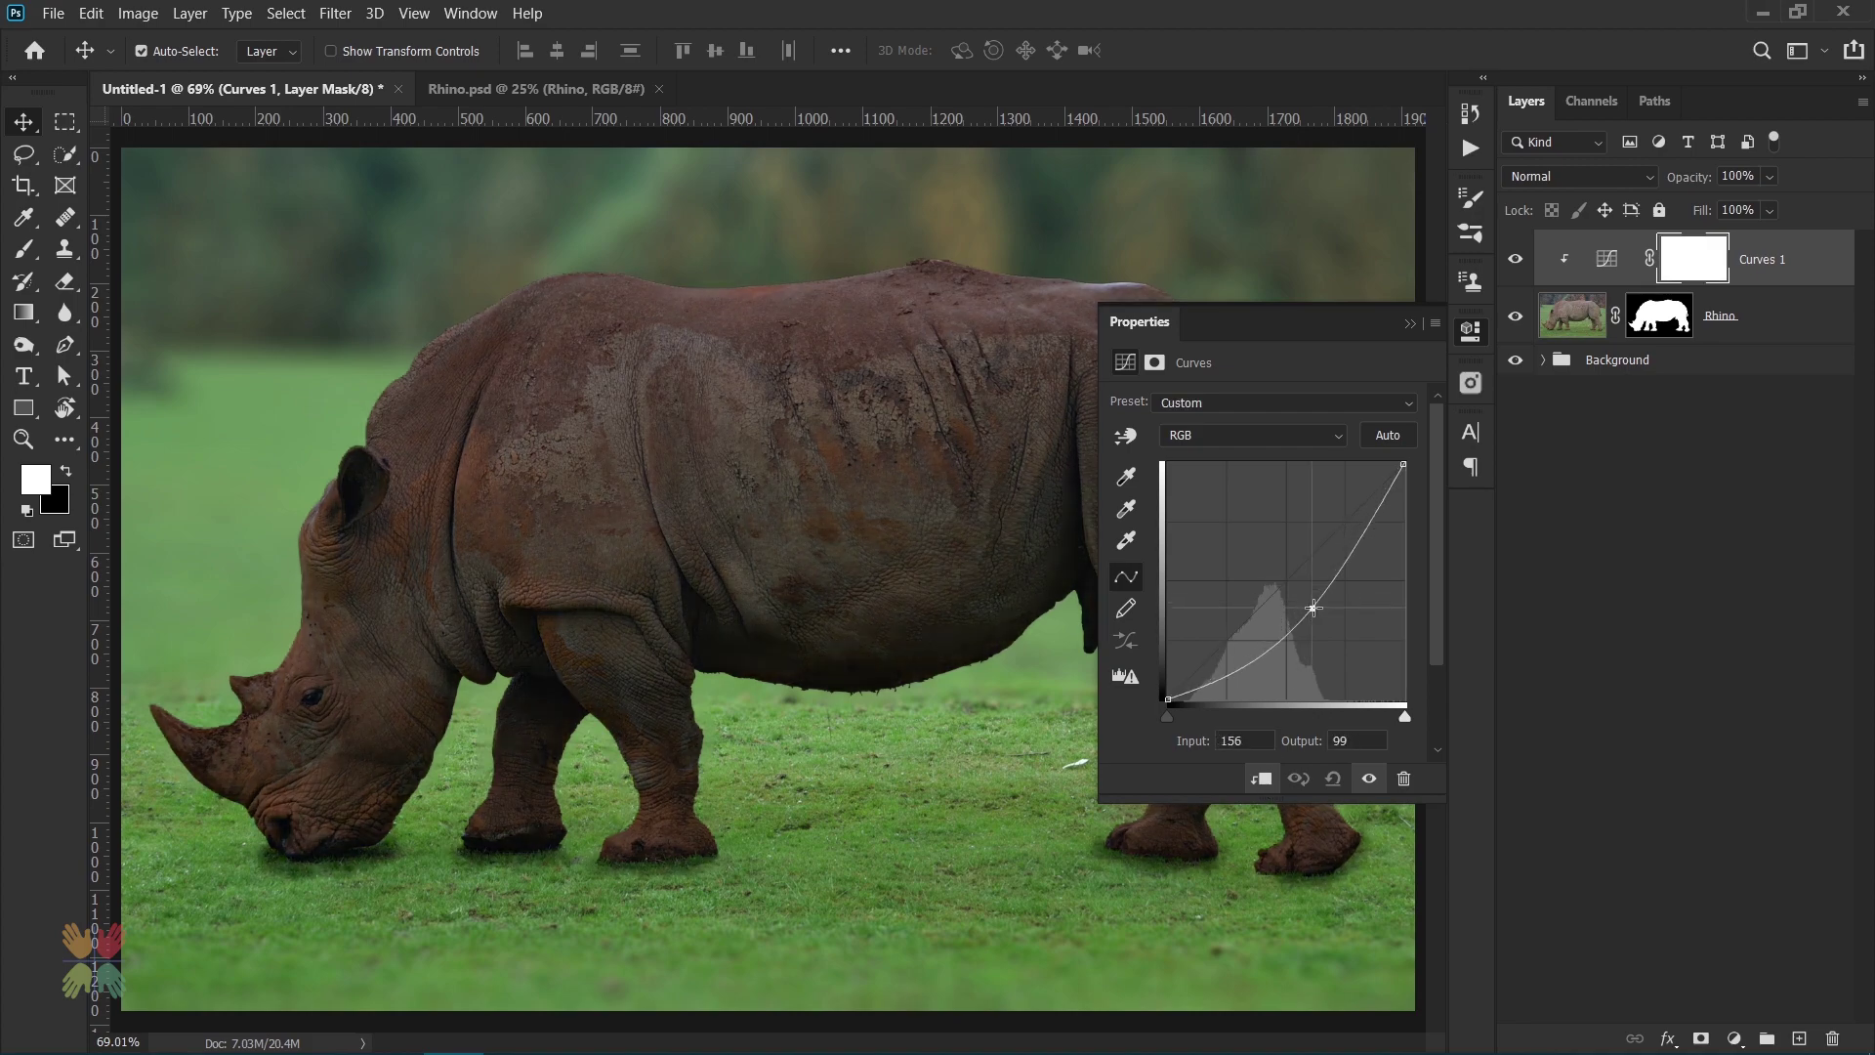
left_click(1409, 323)
key("ctrl+i")
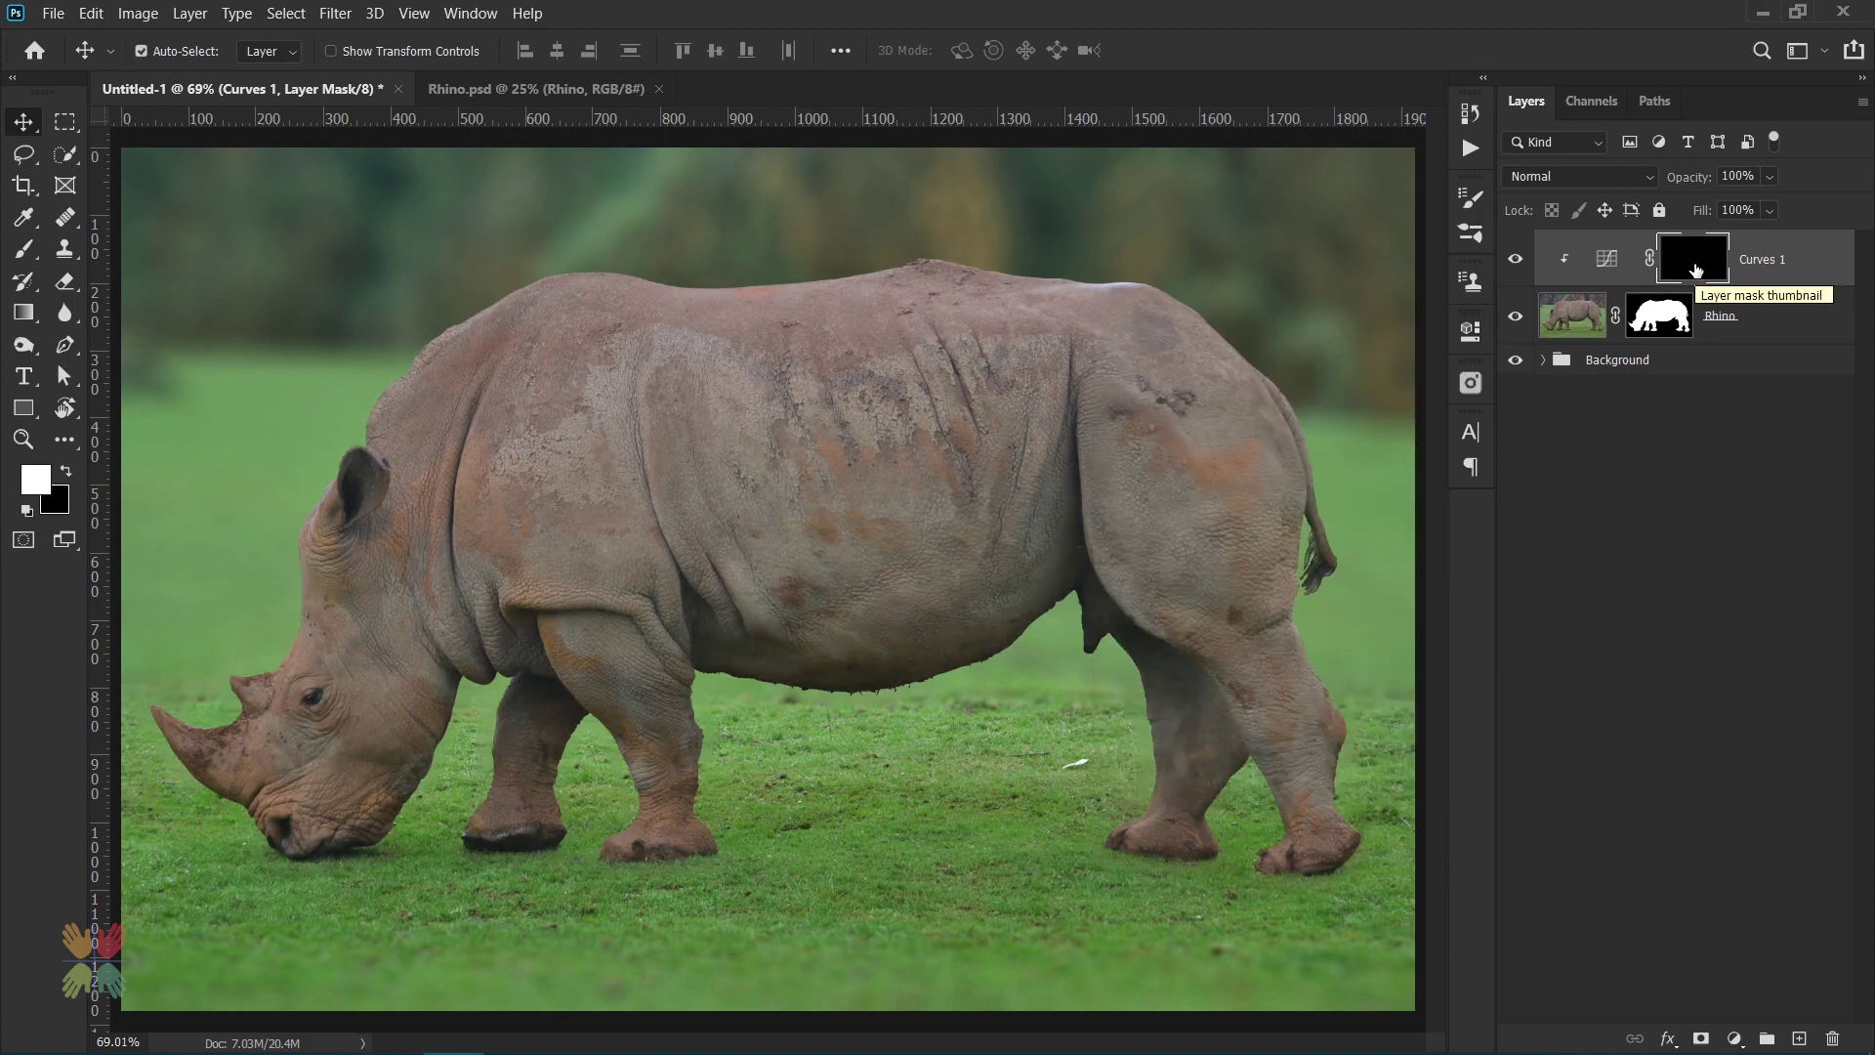
double_click(1768, 258)
type("Burn")
key("Return")
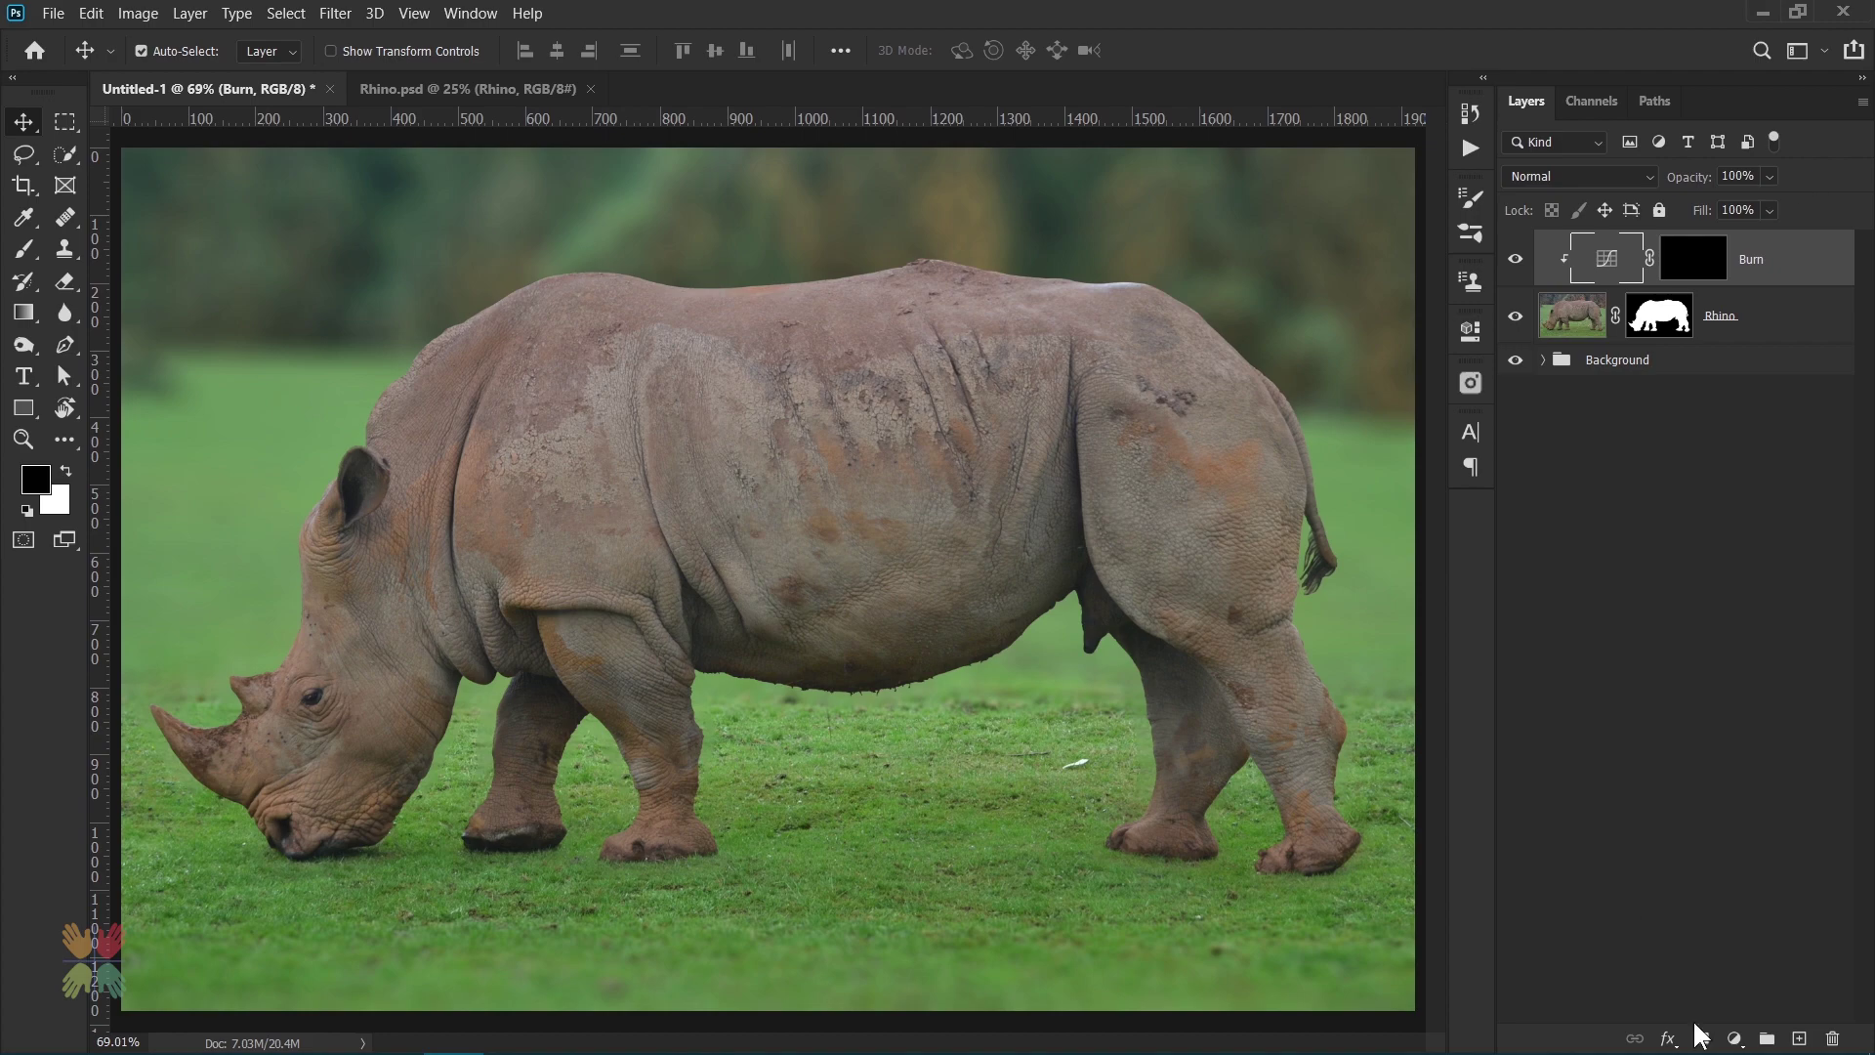
- Add a brightening Curves layer clipped to the rhino, with inverted mask, named Dodge
left_click(1734, 1038)
left_click(1719, 872)
left_click_drag(1271, 596, 1275, 574)
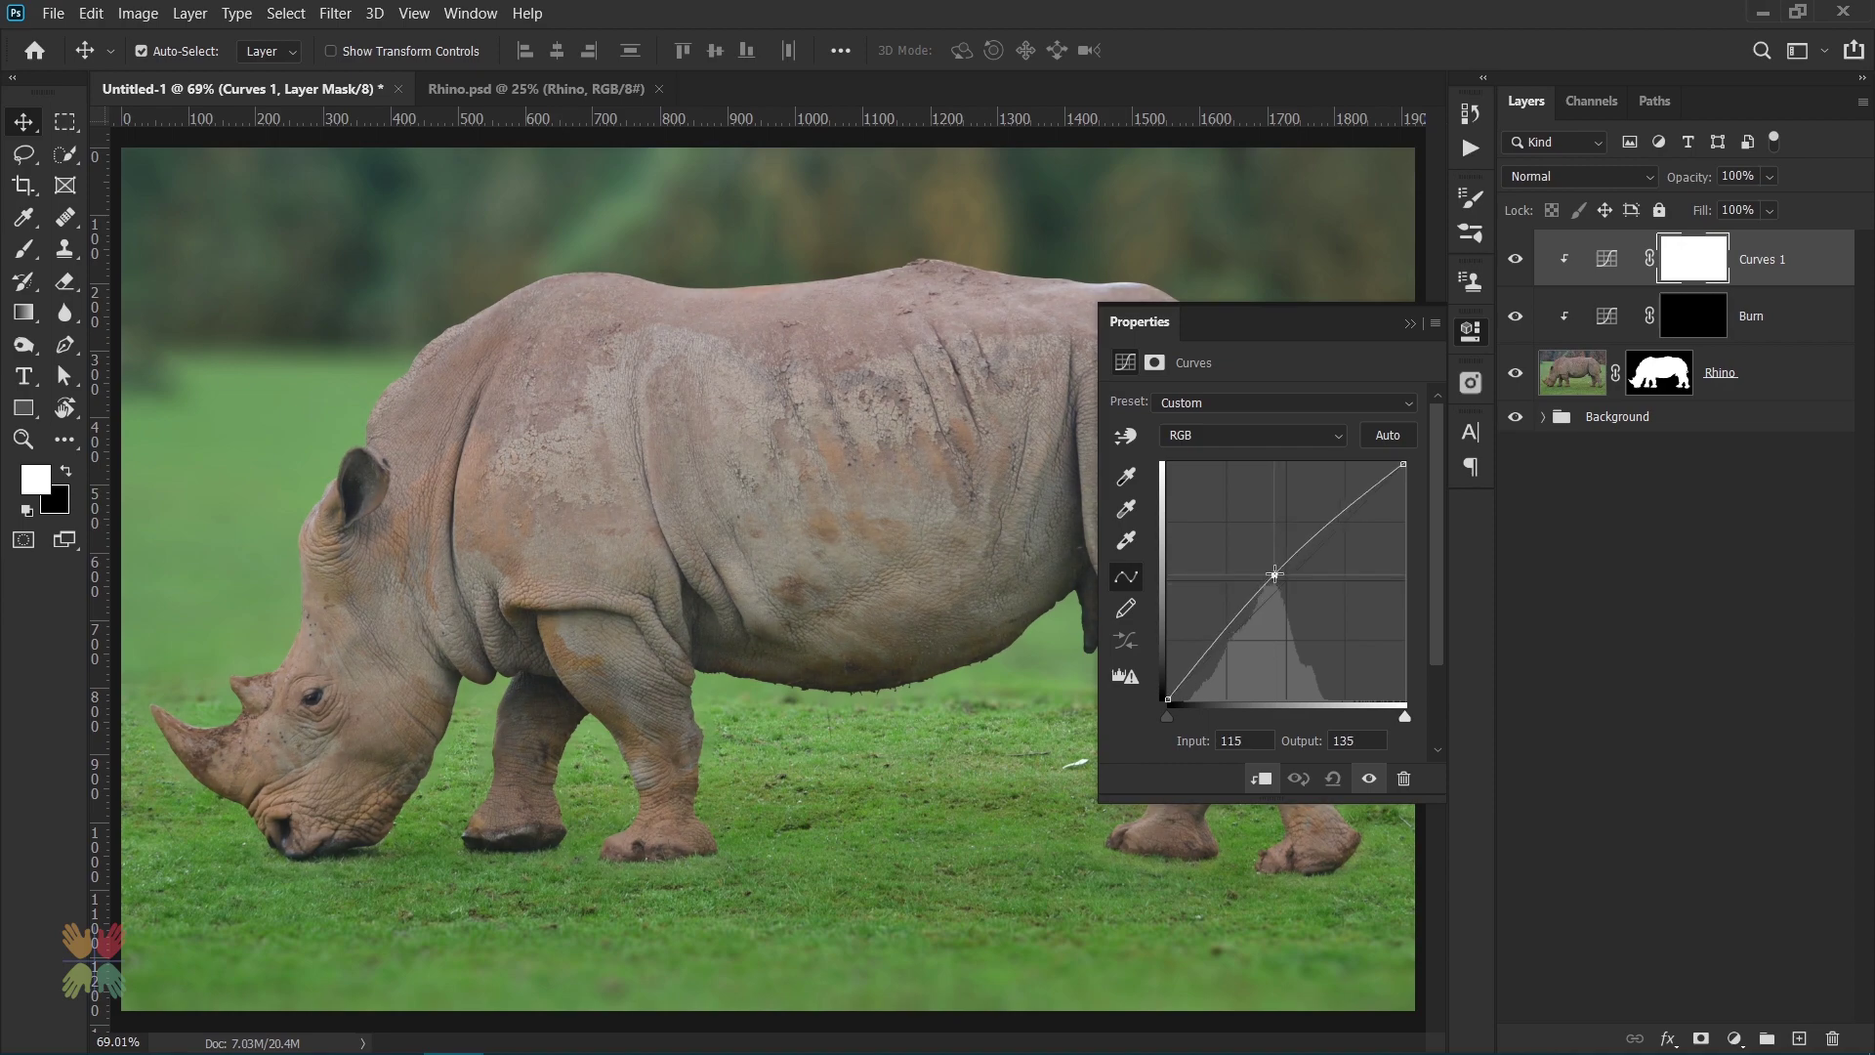
left_click(1409, 323)
key("ctrl+i")
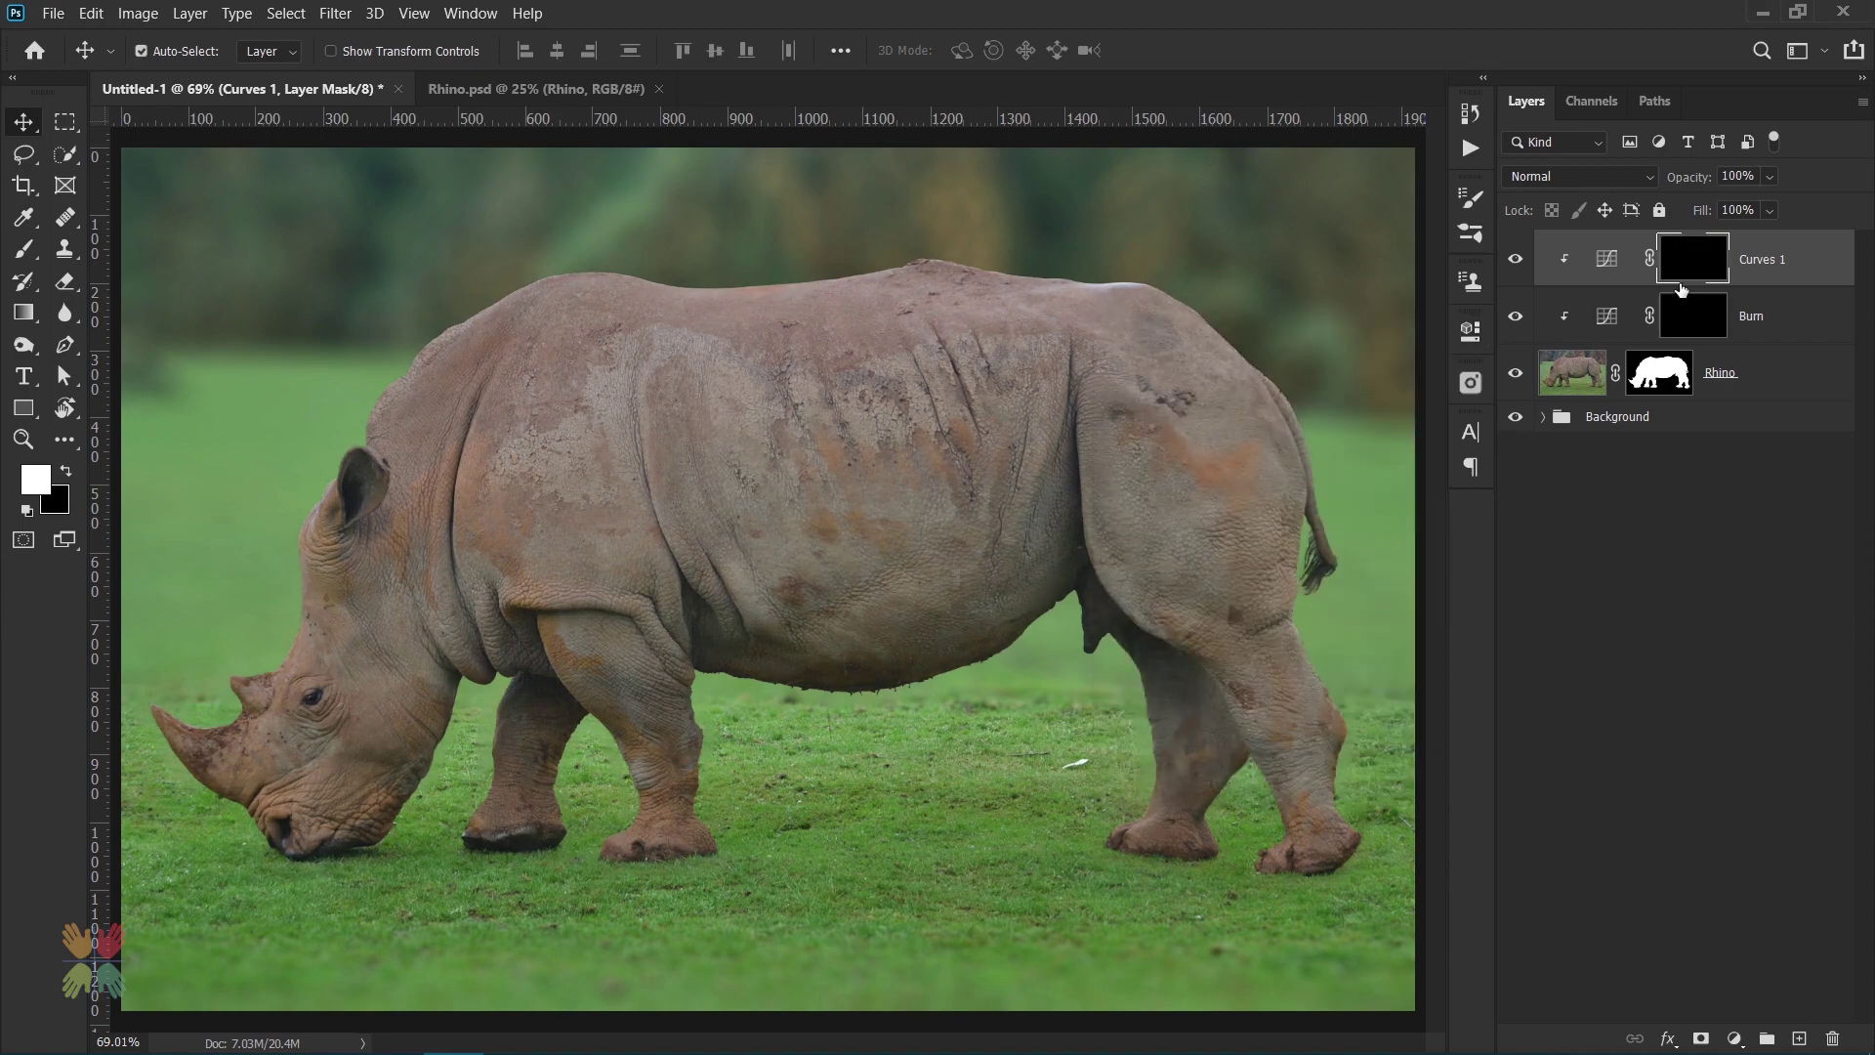
double_click(1761, 258)
type("Dodge")
key("Return")
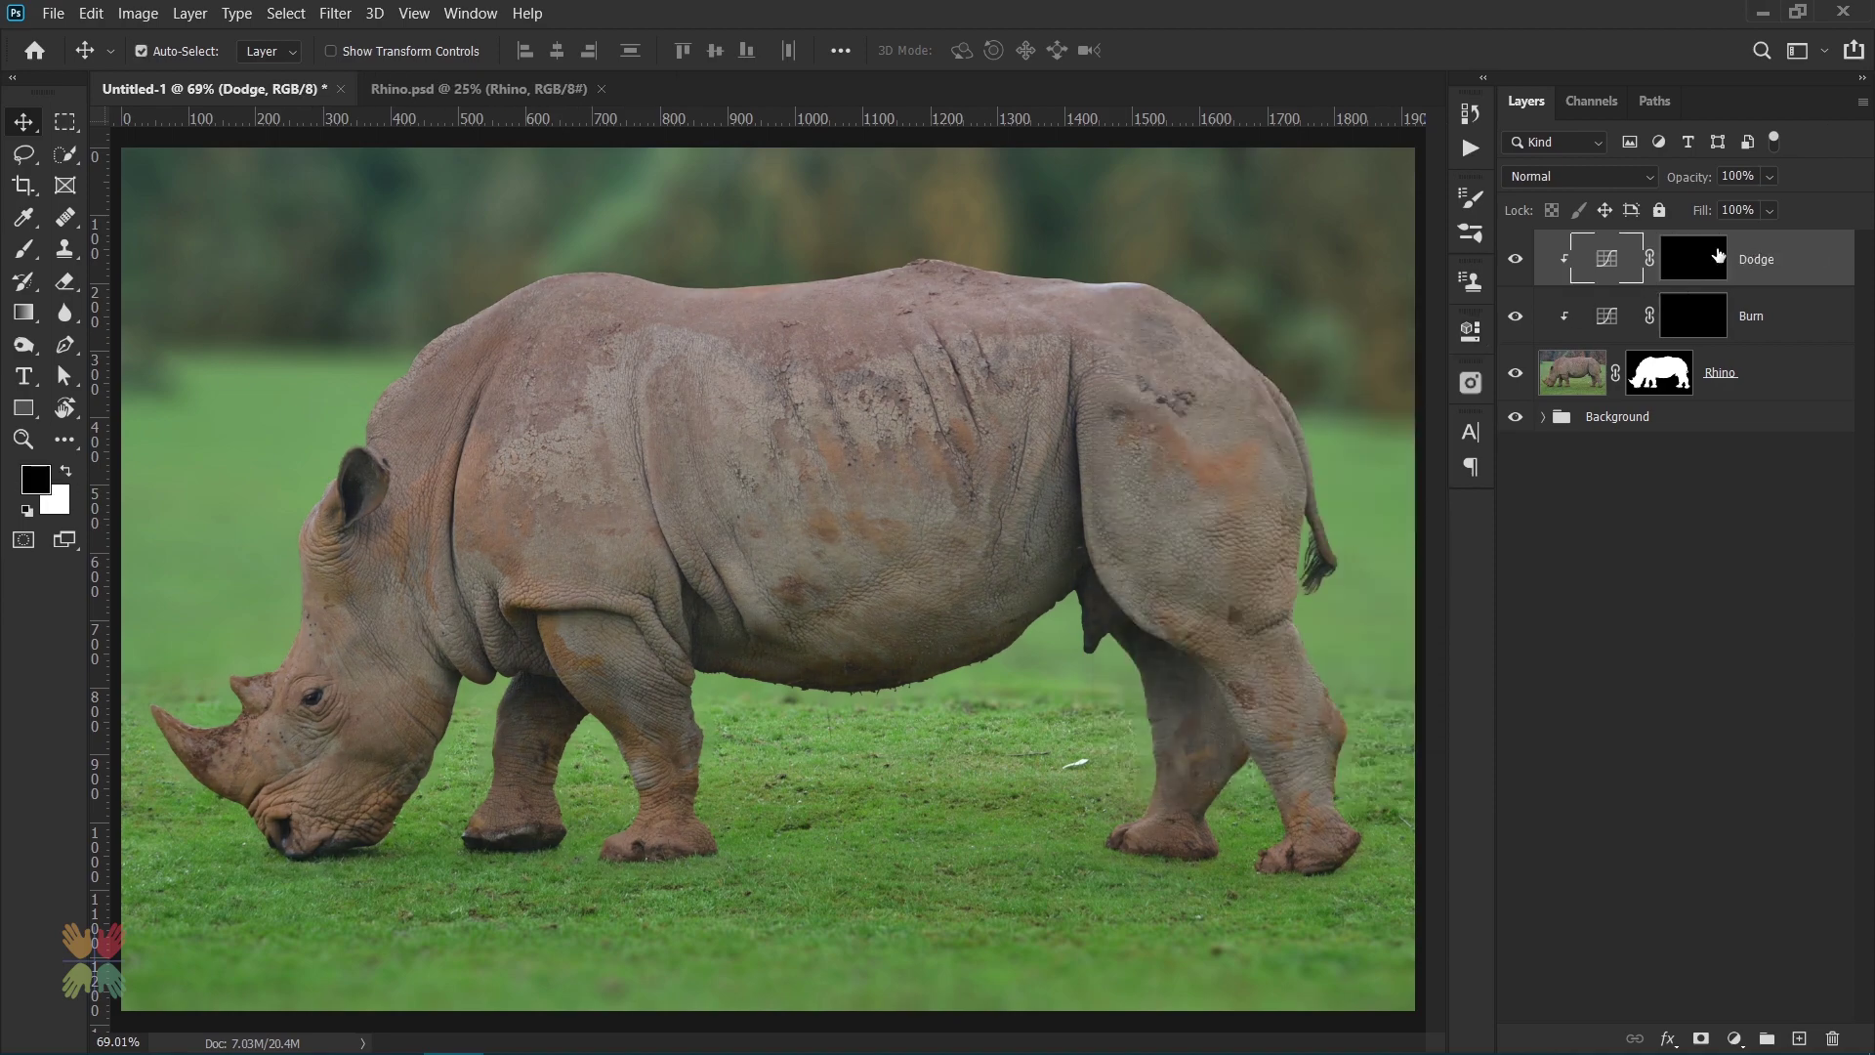
- Target the Burn layer's mask with the Brush tool and show the brush presets
left_click(1694, 316)
left_click(24, 250)
left_click(179, 54)
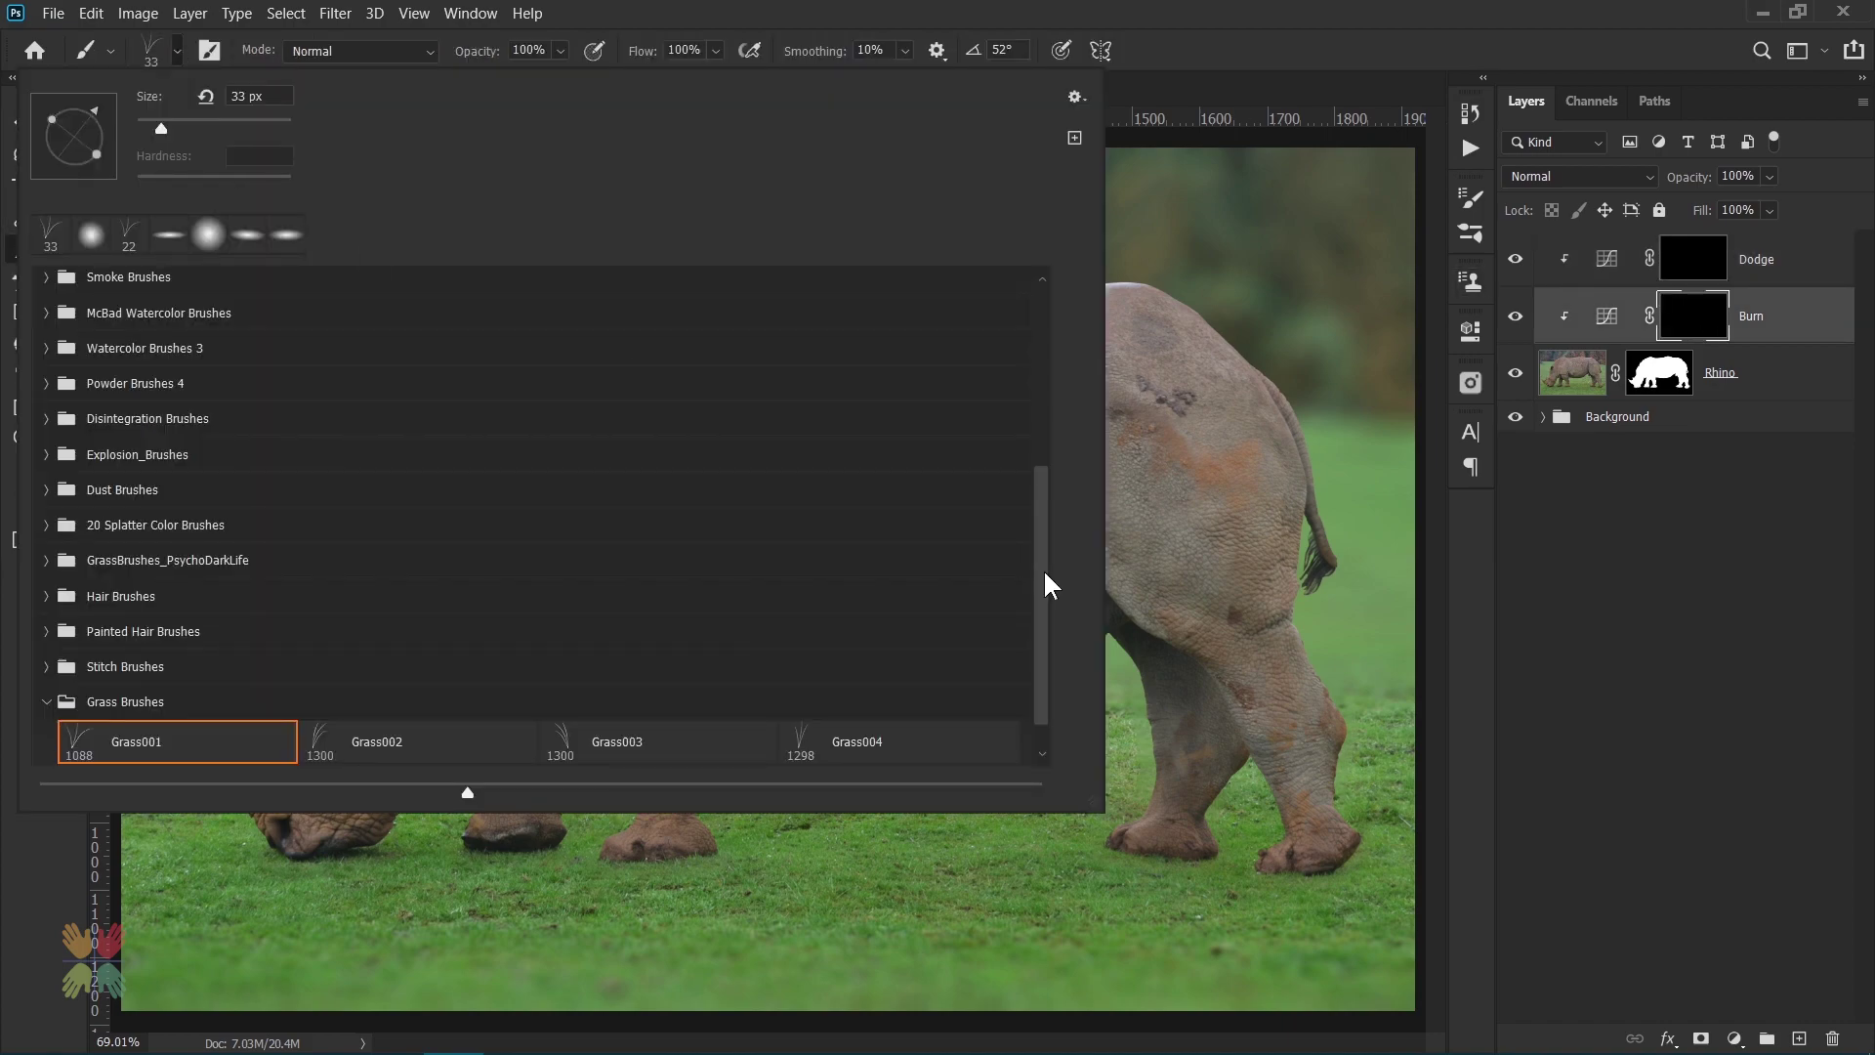
- Pick the Soft Round brush and set its flow to 20%
scroll(1047, 584, "up", 15)
left_click(127, 317)
left_click(179, 54)
type("25")
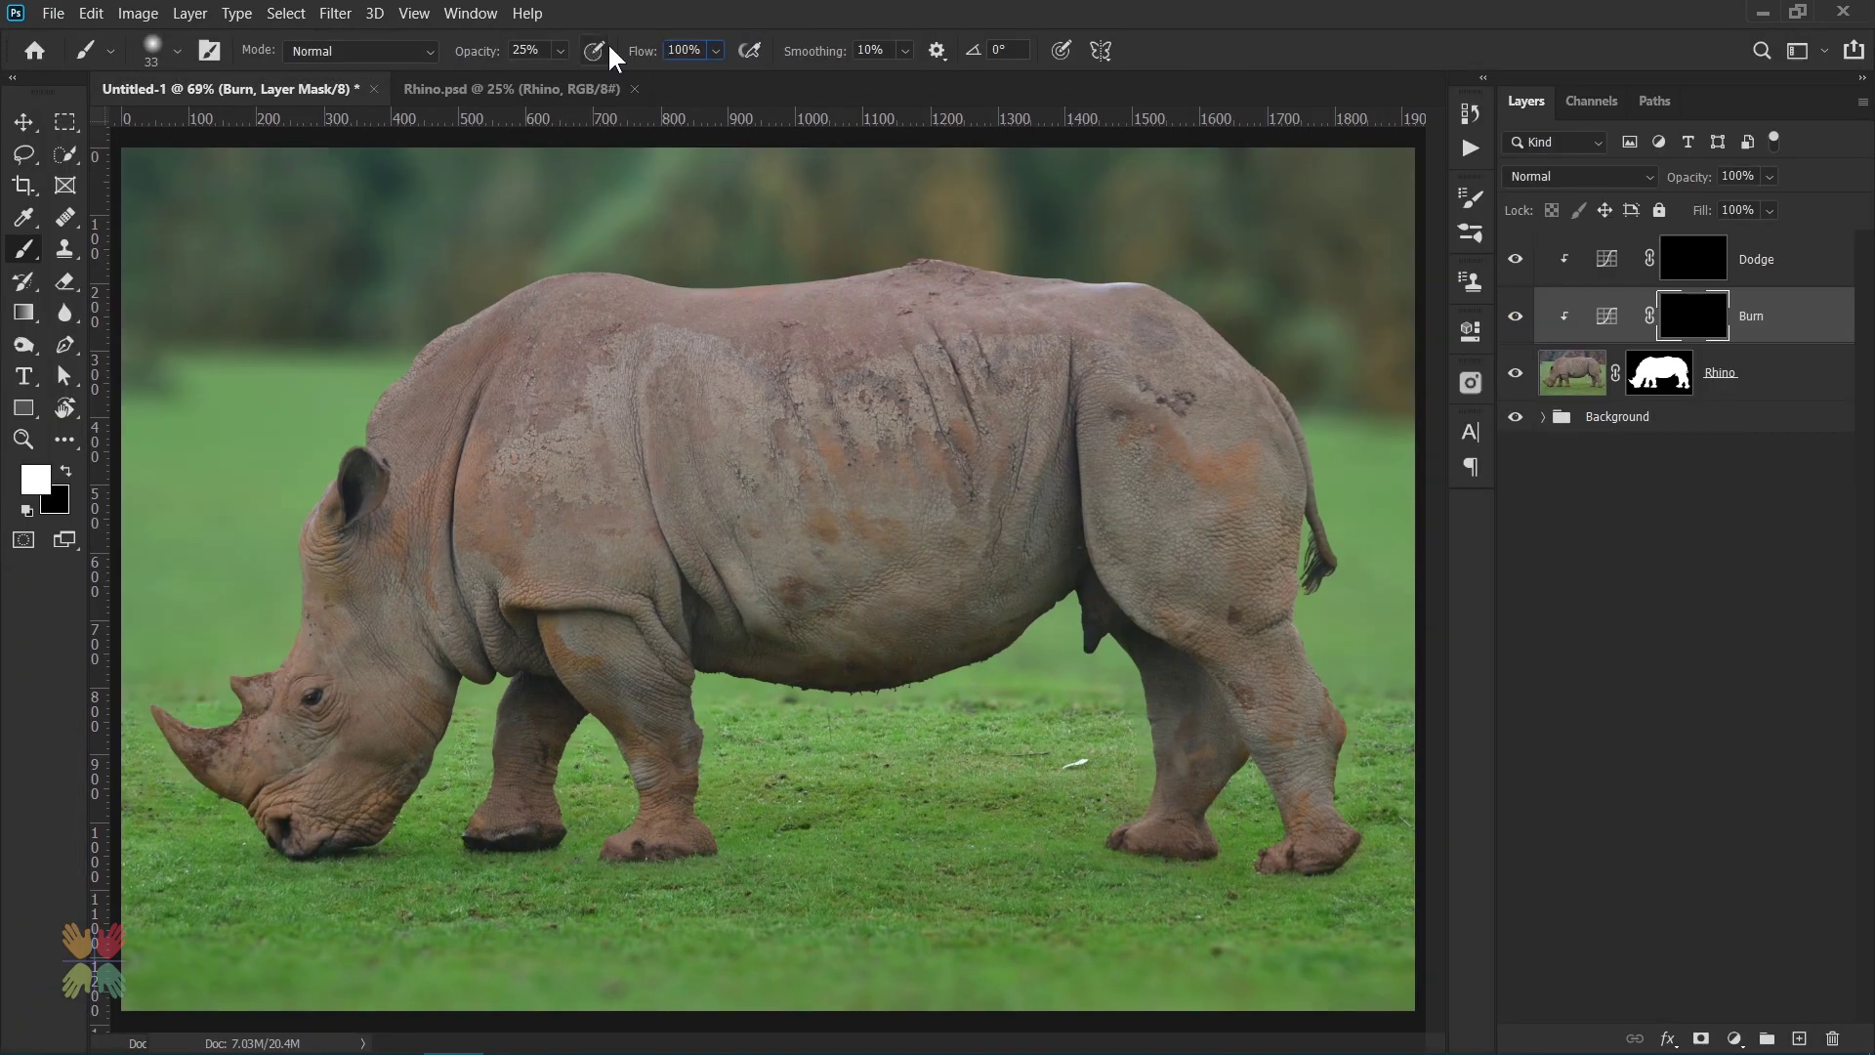
type("20")
key("Return")
- Burn-shade the rhino's belly, snout, ear, rump and hind leg, resizing the brush as needed
mouse_move(620, 679)
left_mouse_down()
mouse_move(817, 666)
mouse_move(549, 749)
left_mouse_up()
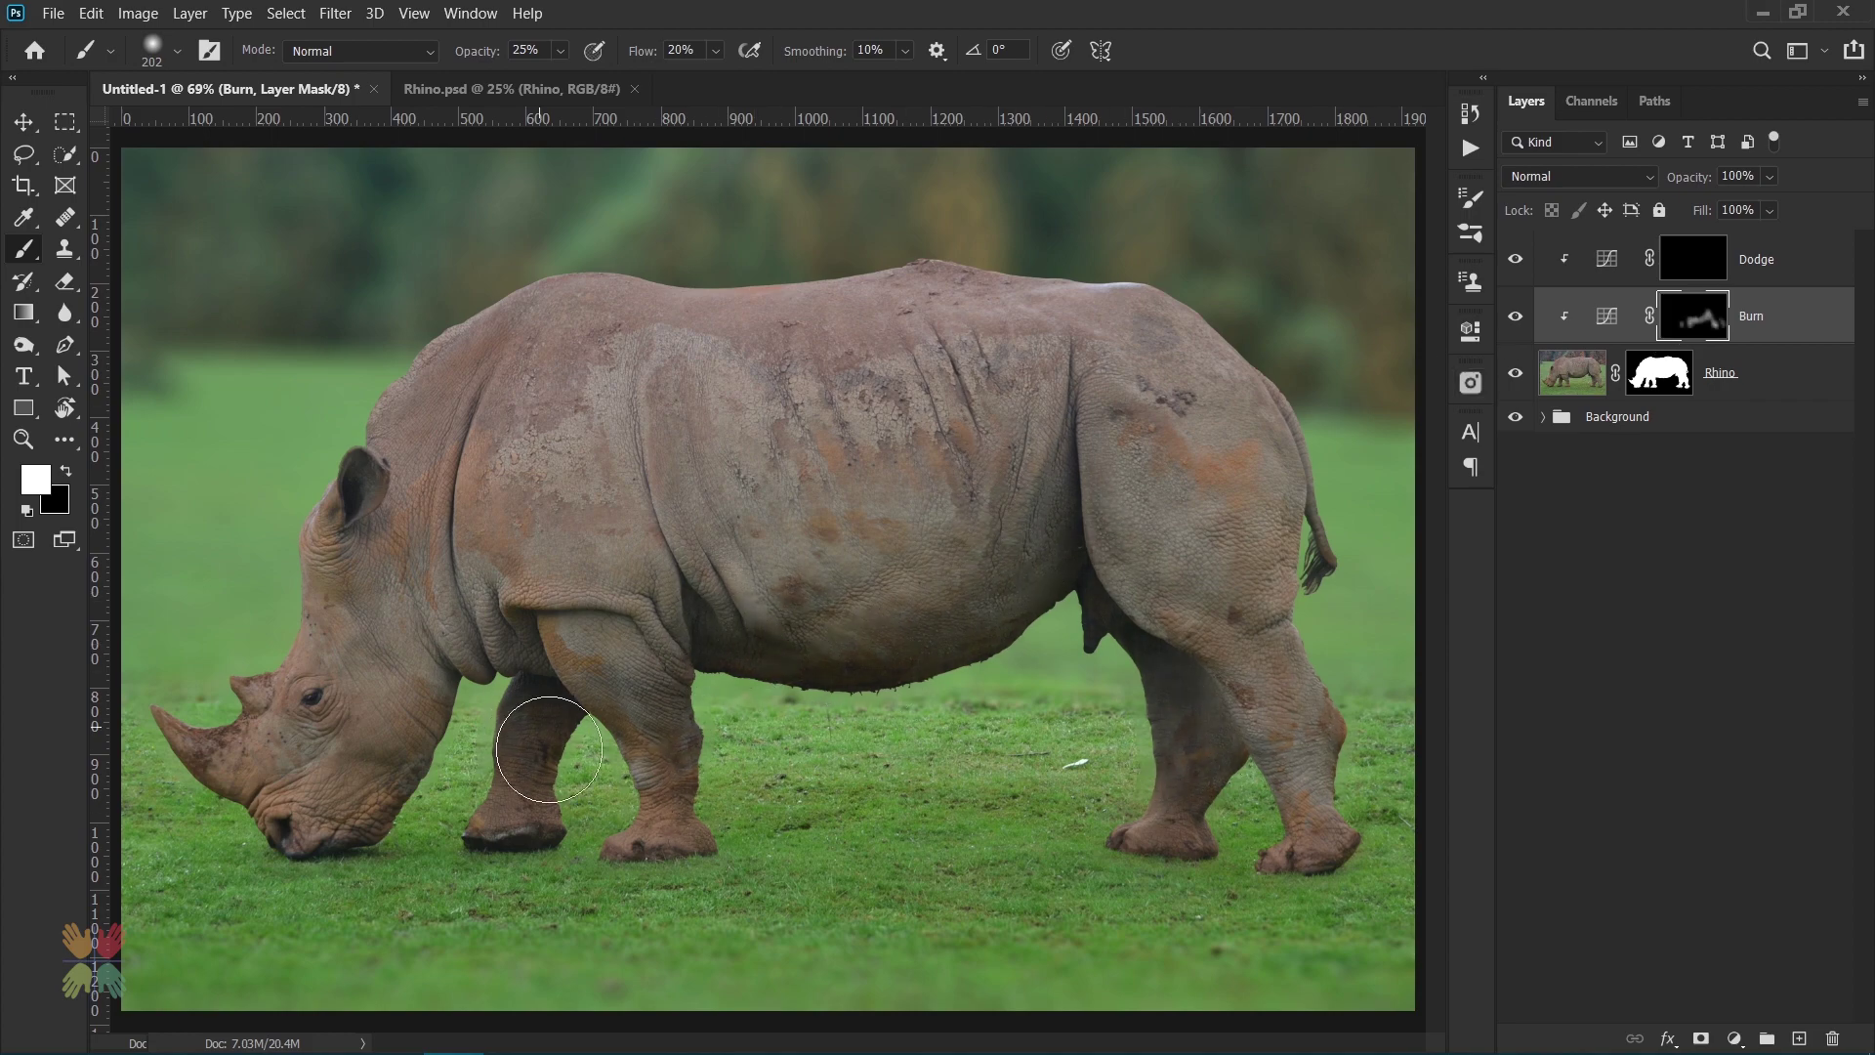
key("bracketleft")
key("bracketleft")
key("bracketleft")
left_click_drag(318, 803, 398, 820)
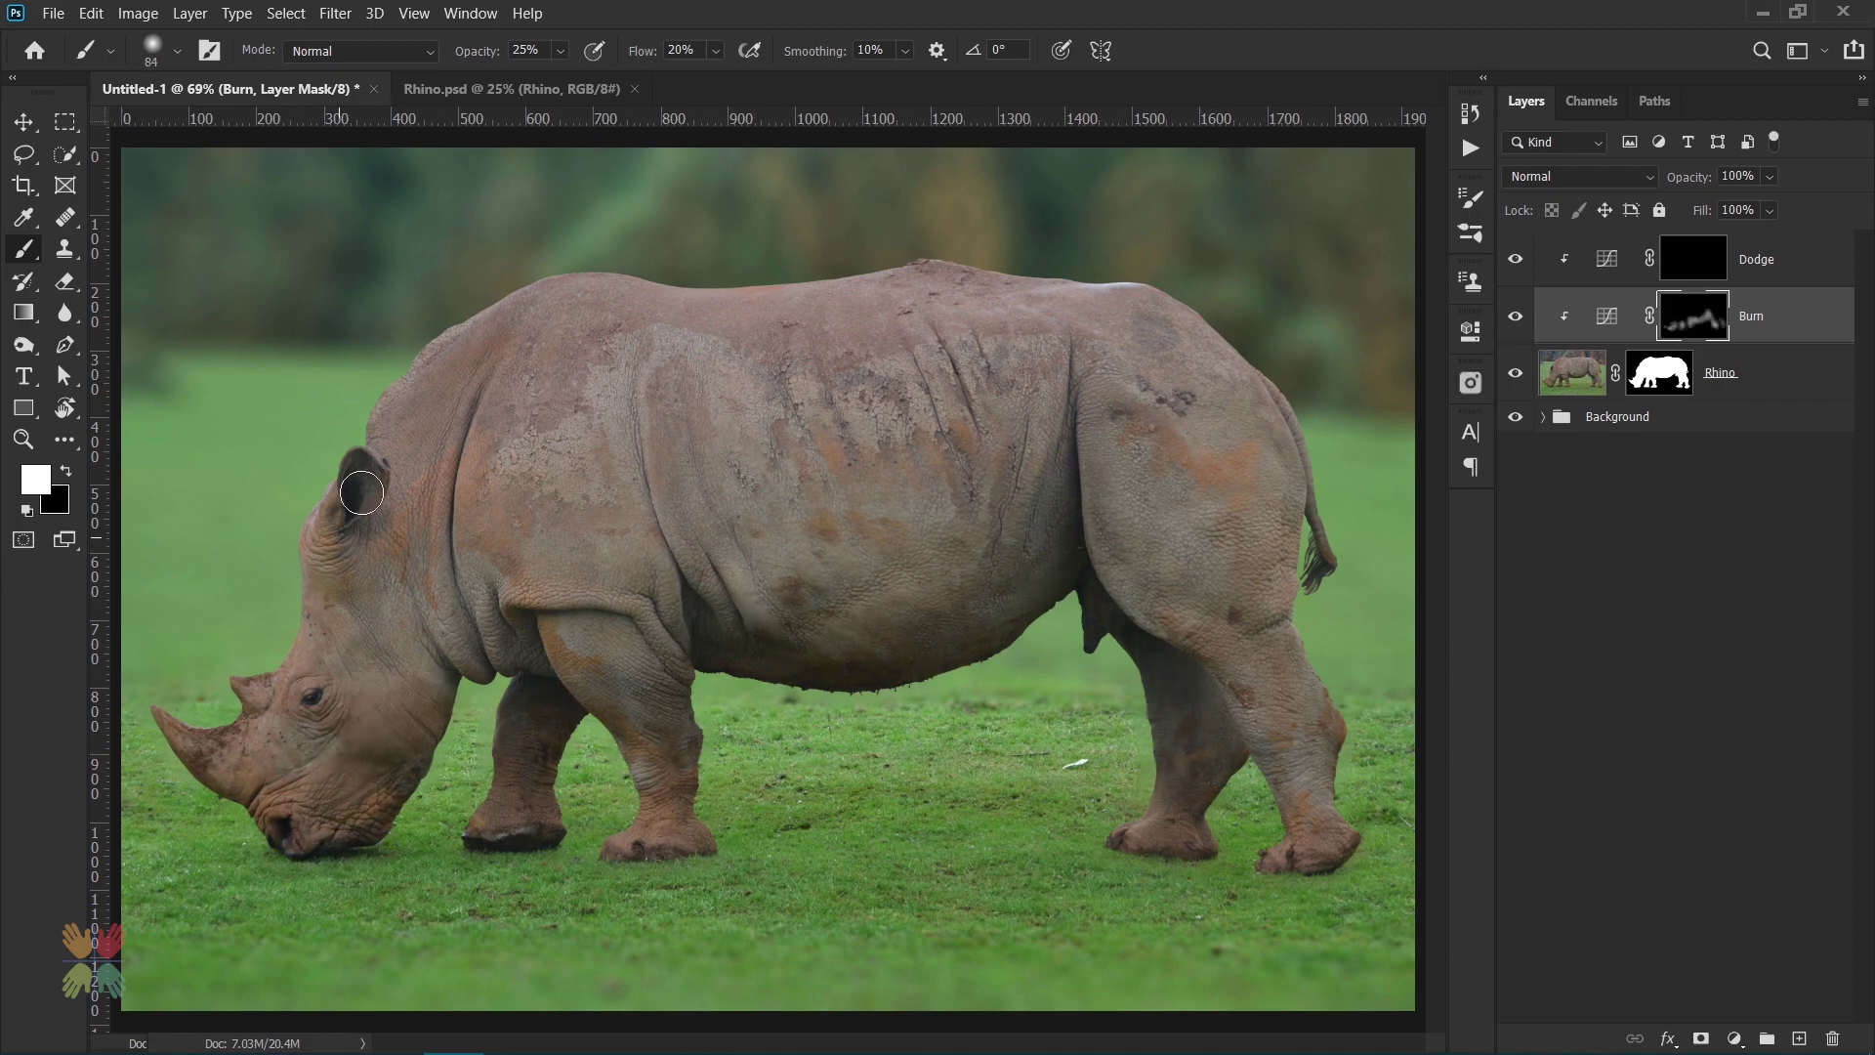
left_click_drag(361, 492, 363, 524)
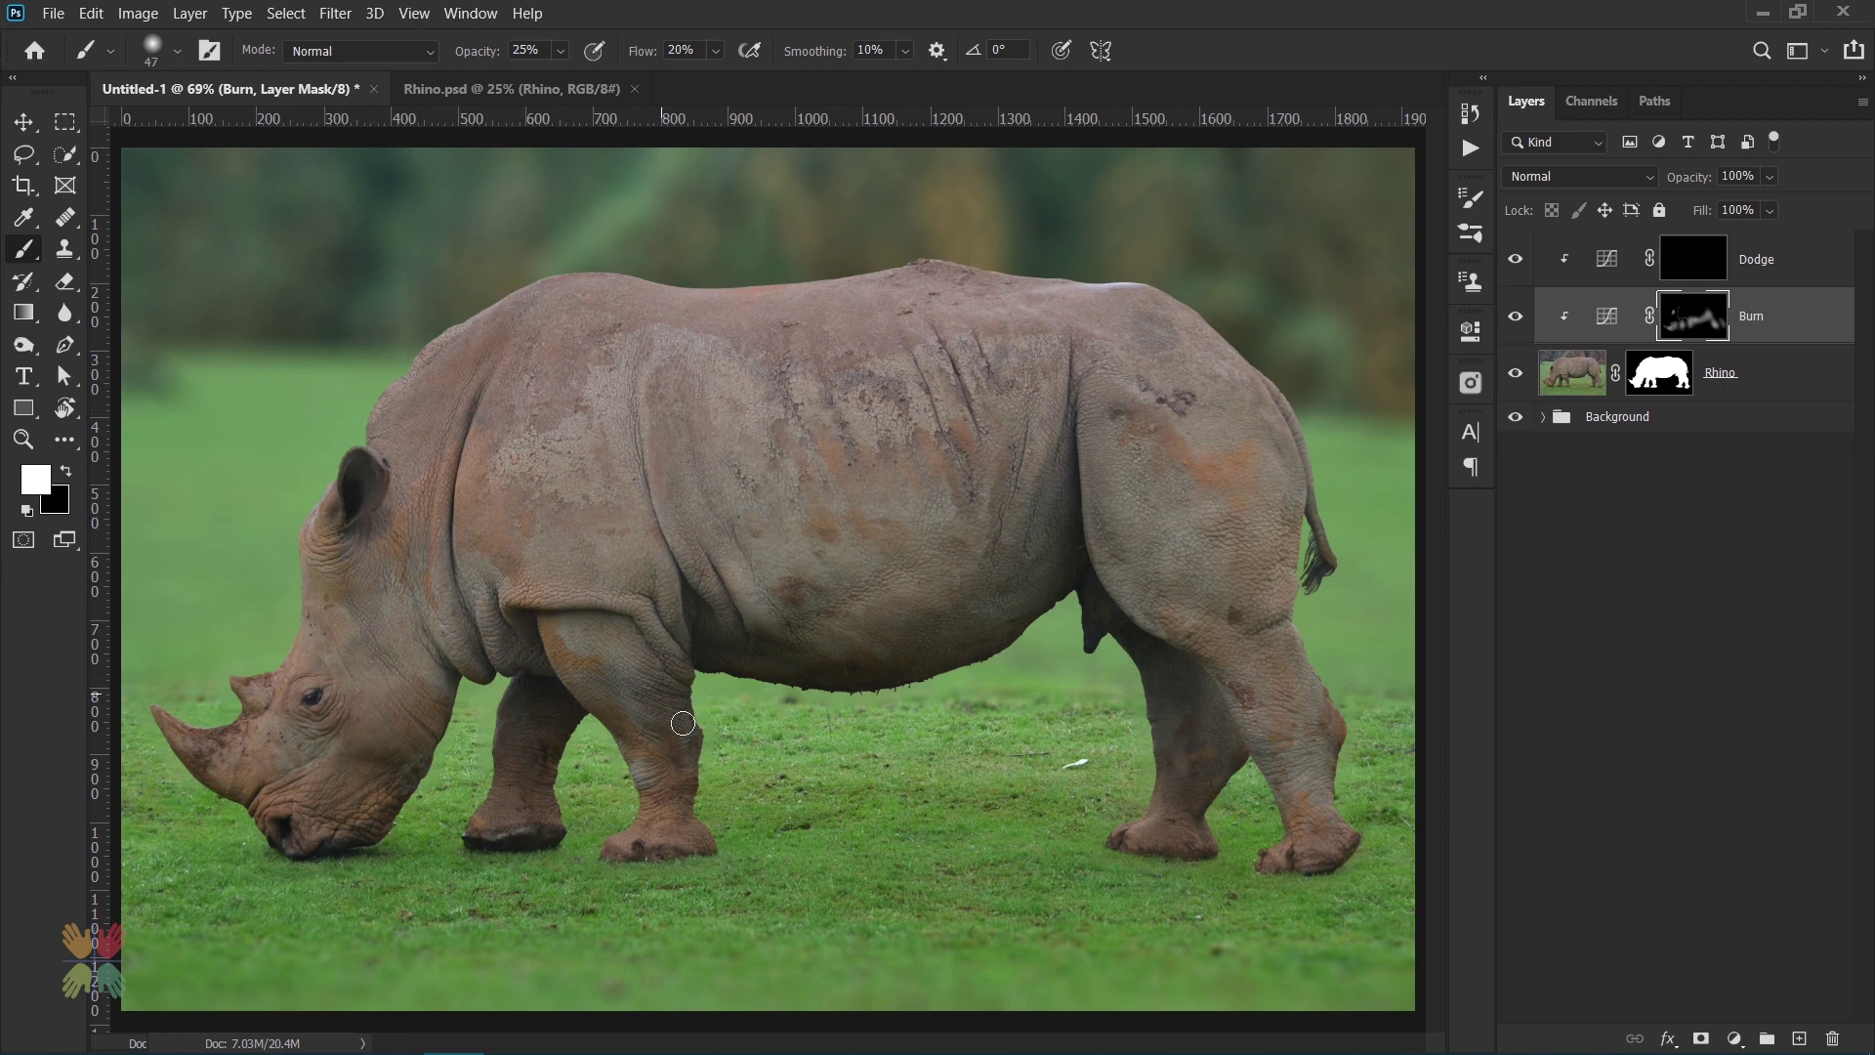
key("bracketright")
key("bracketright")
key("bracketright")
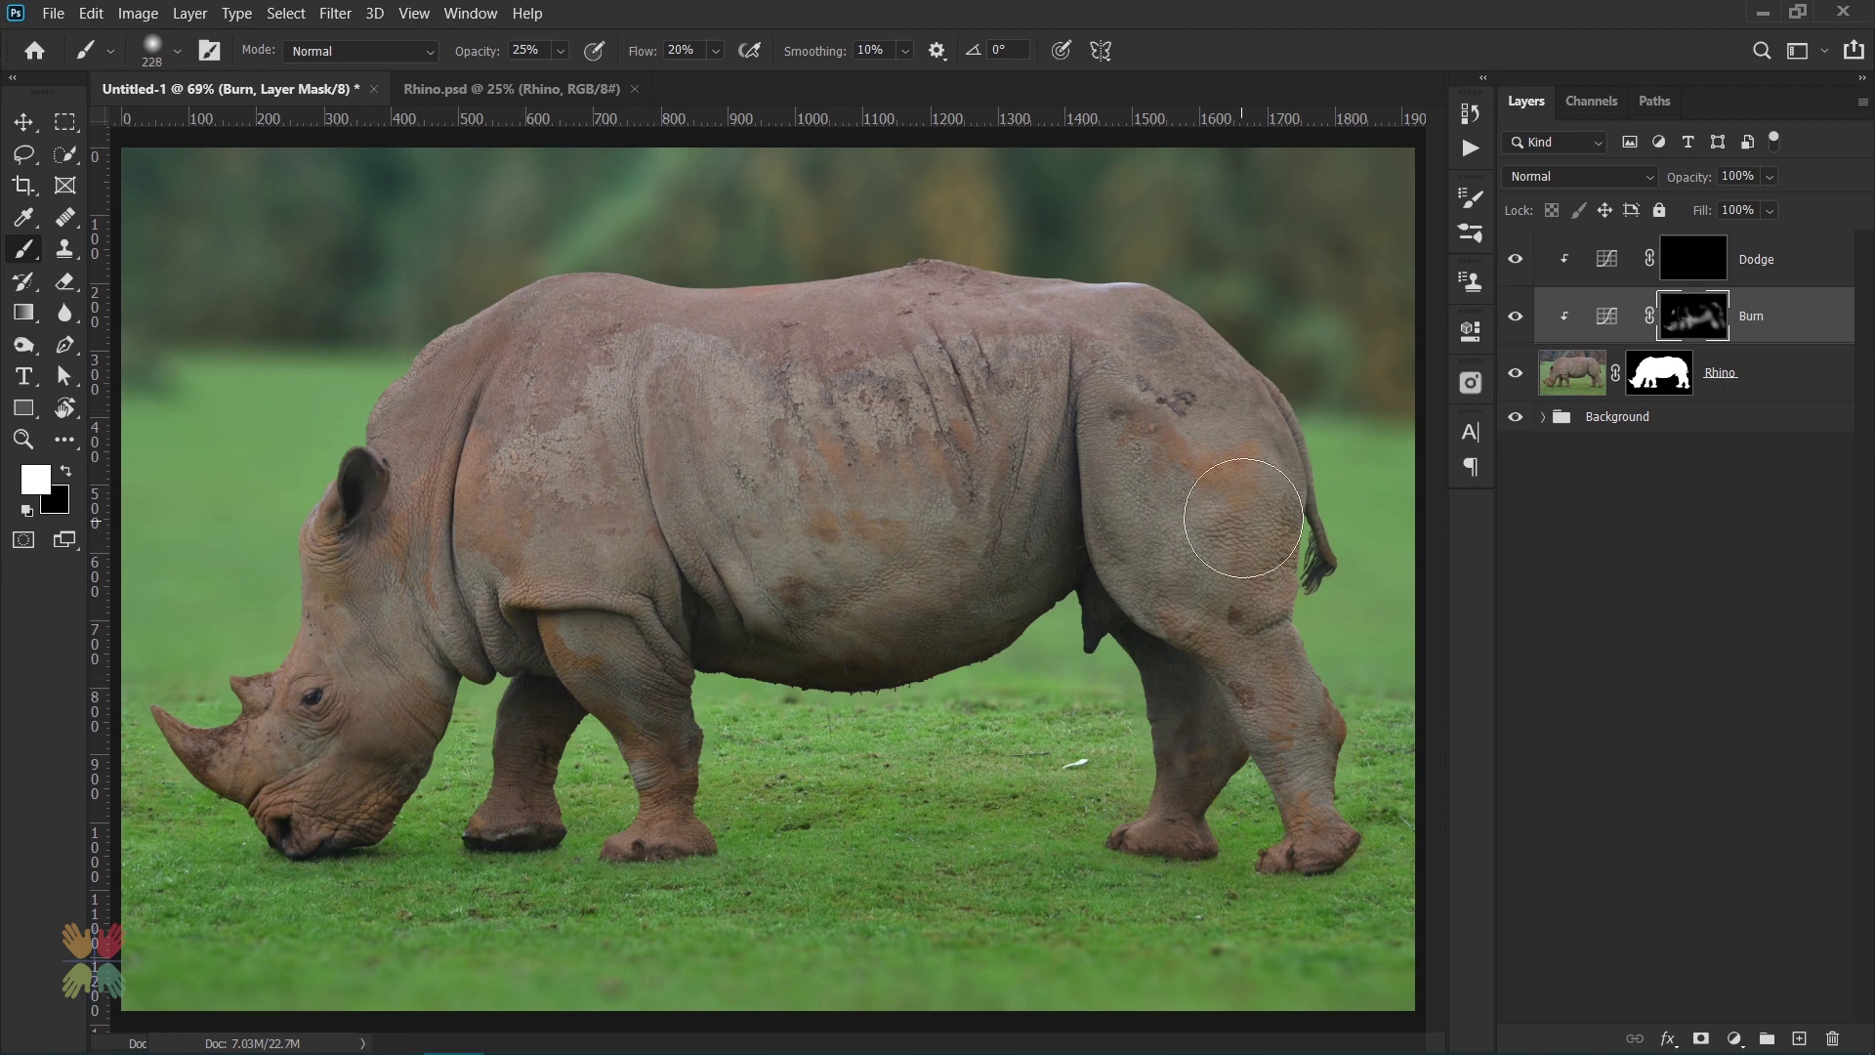
key("bracketleft")
key("bracketleft")
key("bracketleft")
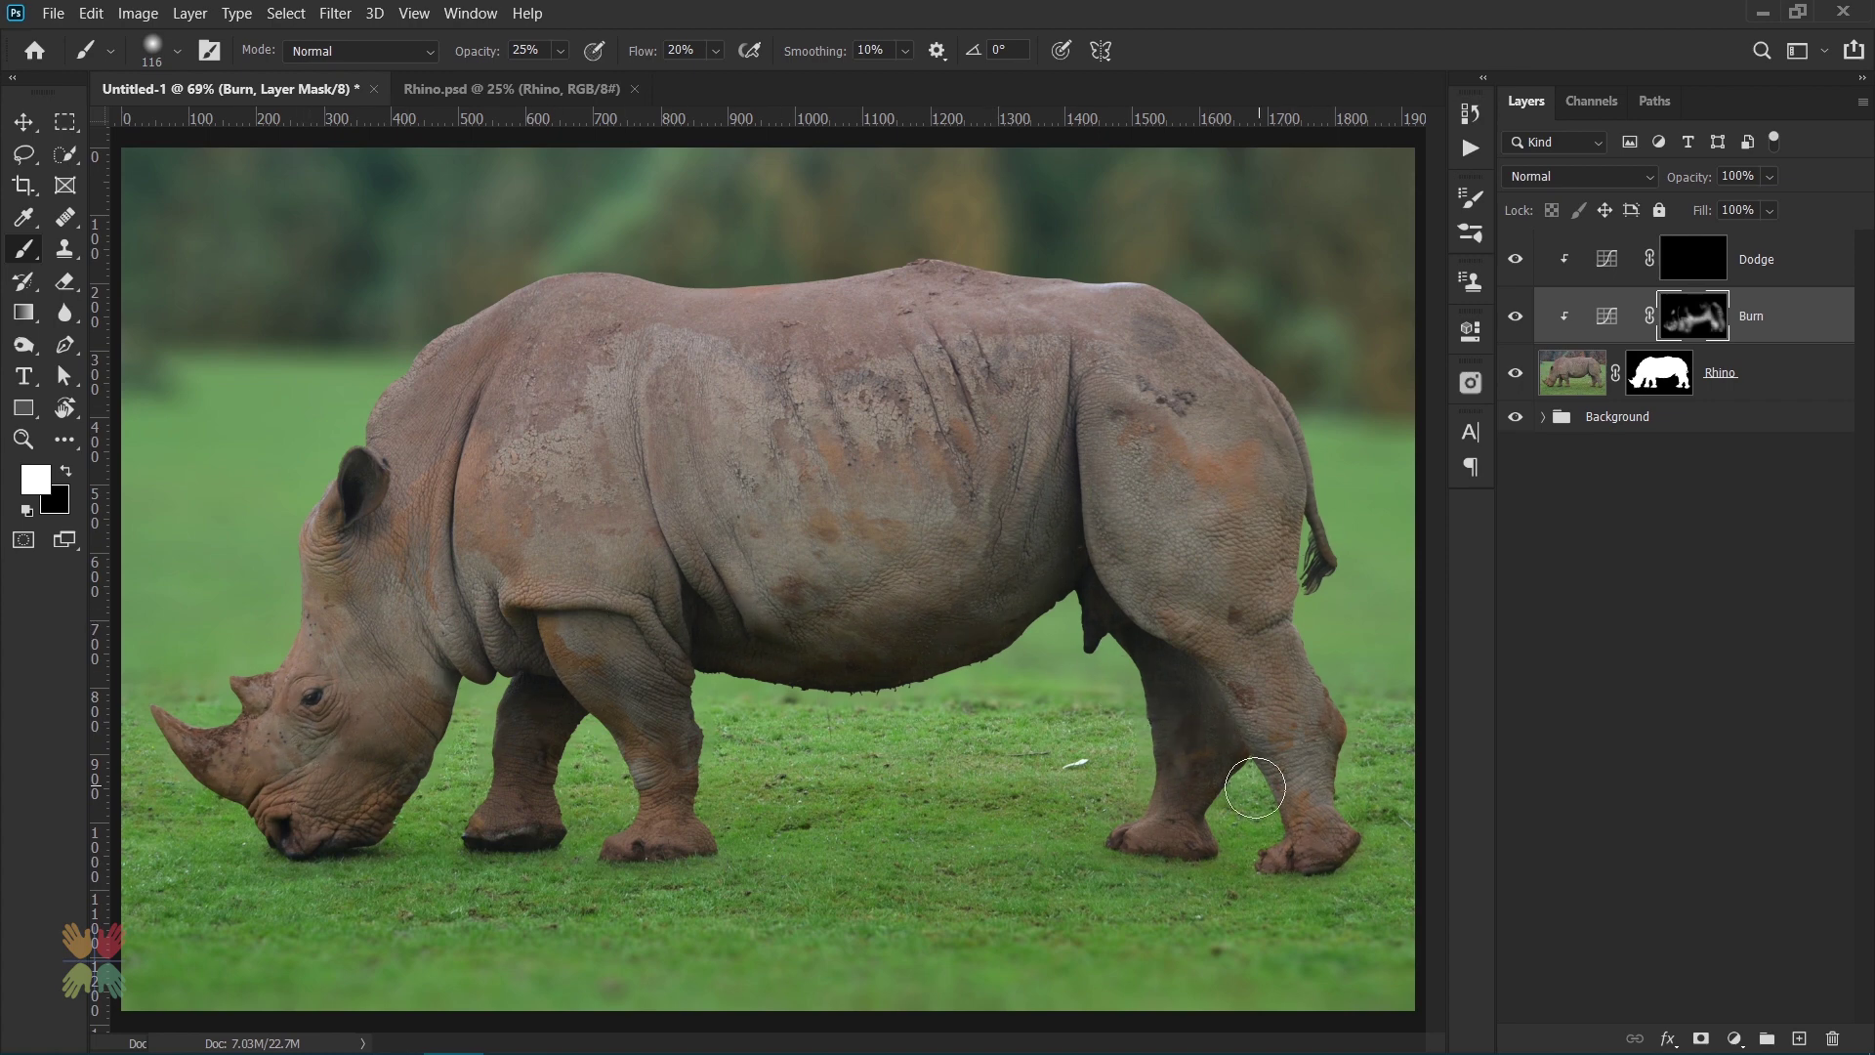
- Toggle the Burn shading to compare, then alternate painting between the Burn and Dodge masks
left_click(1515, 317)
left_click(1694, 259)
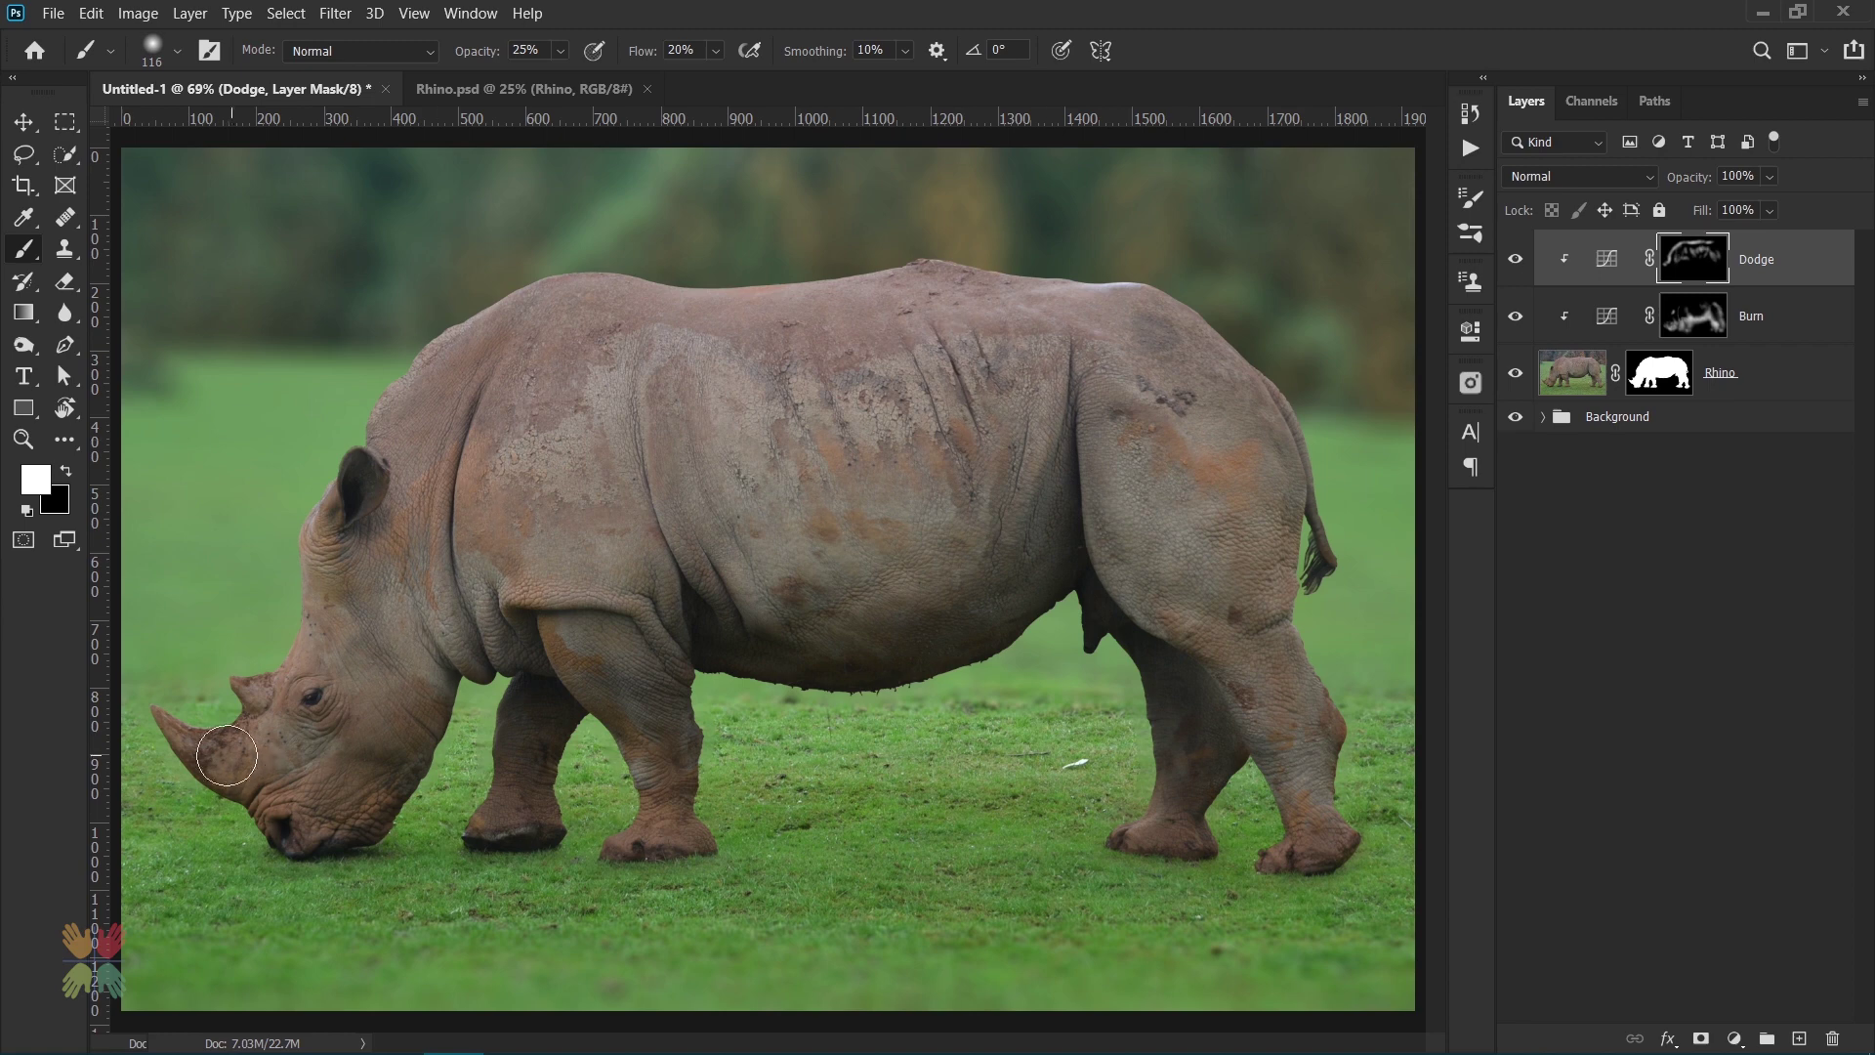
key("alt+bracketleft")
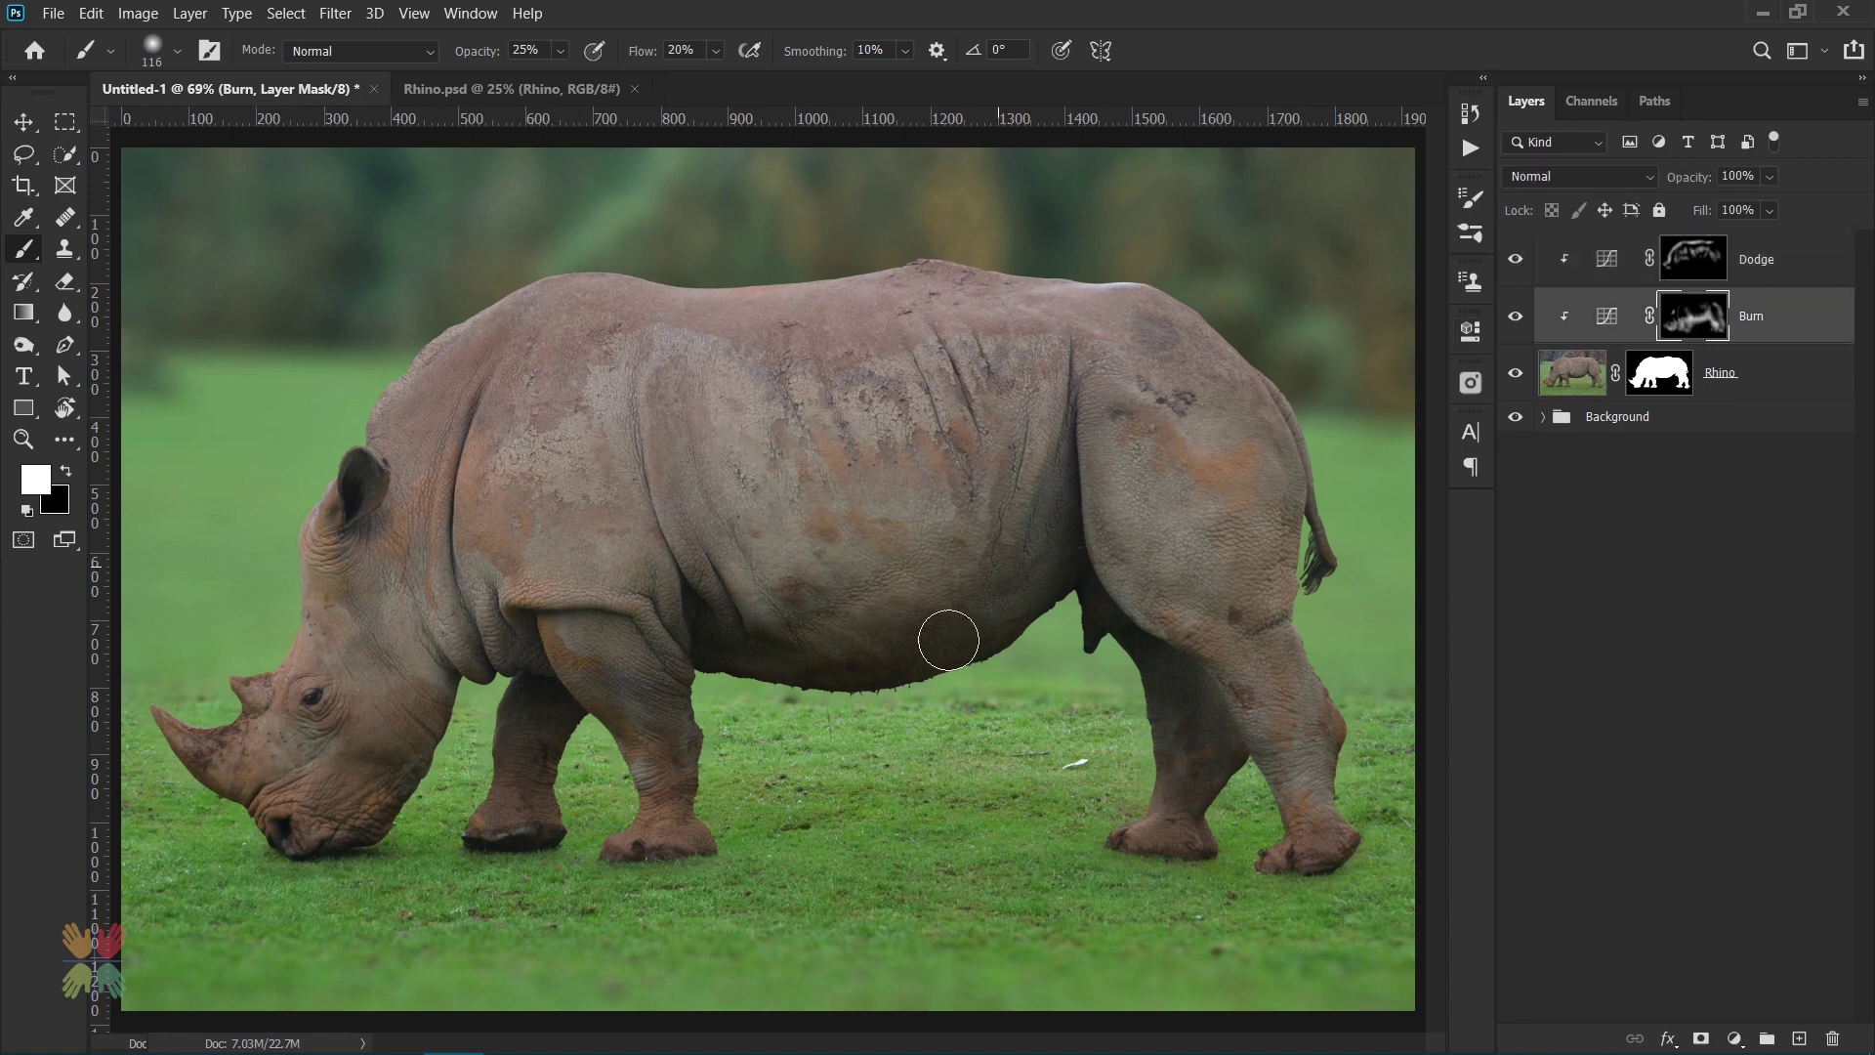
key("alt+bracketright")
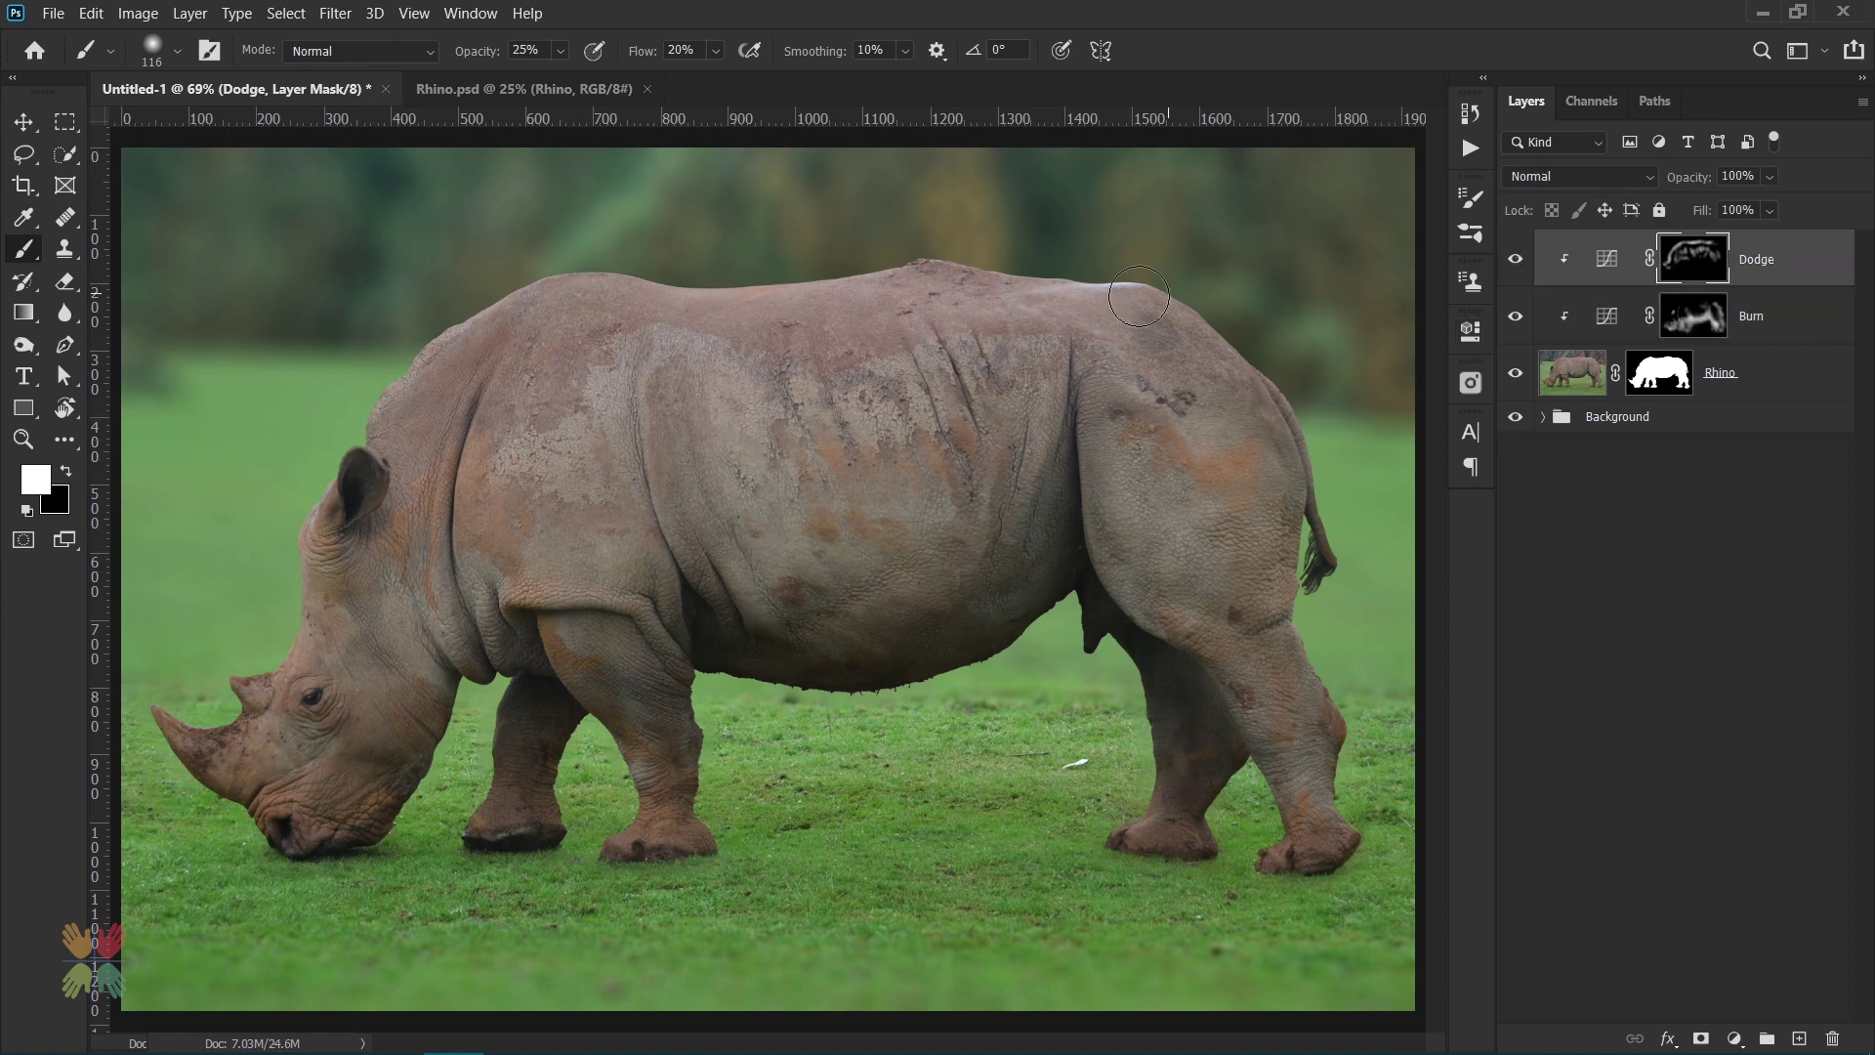
key("alt+bracketleft")
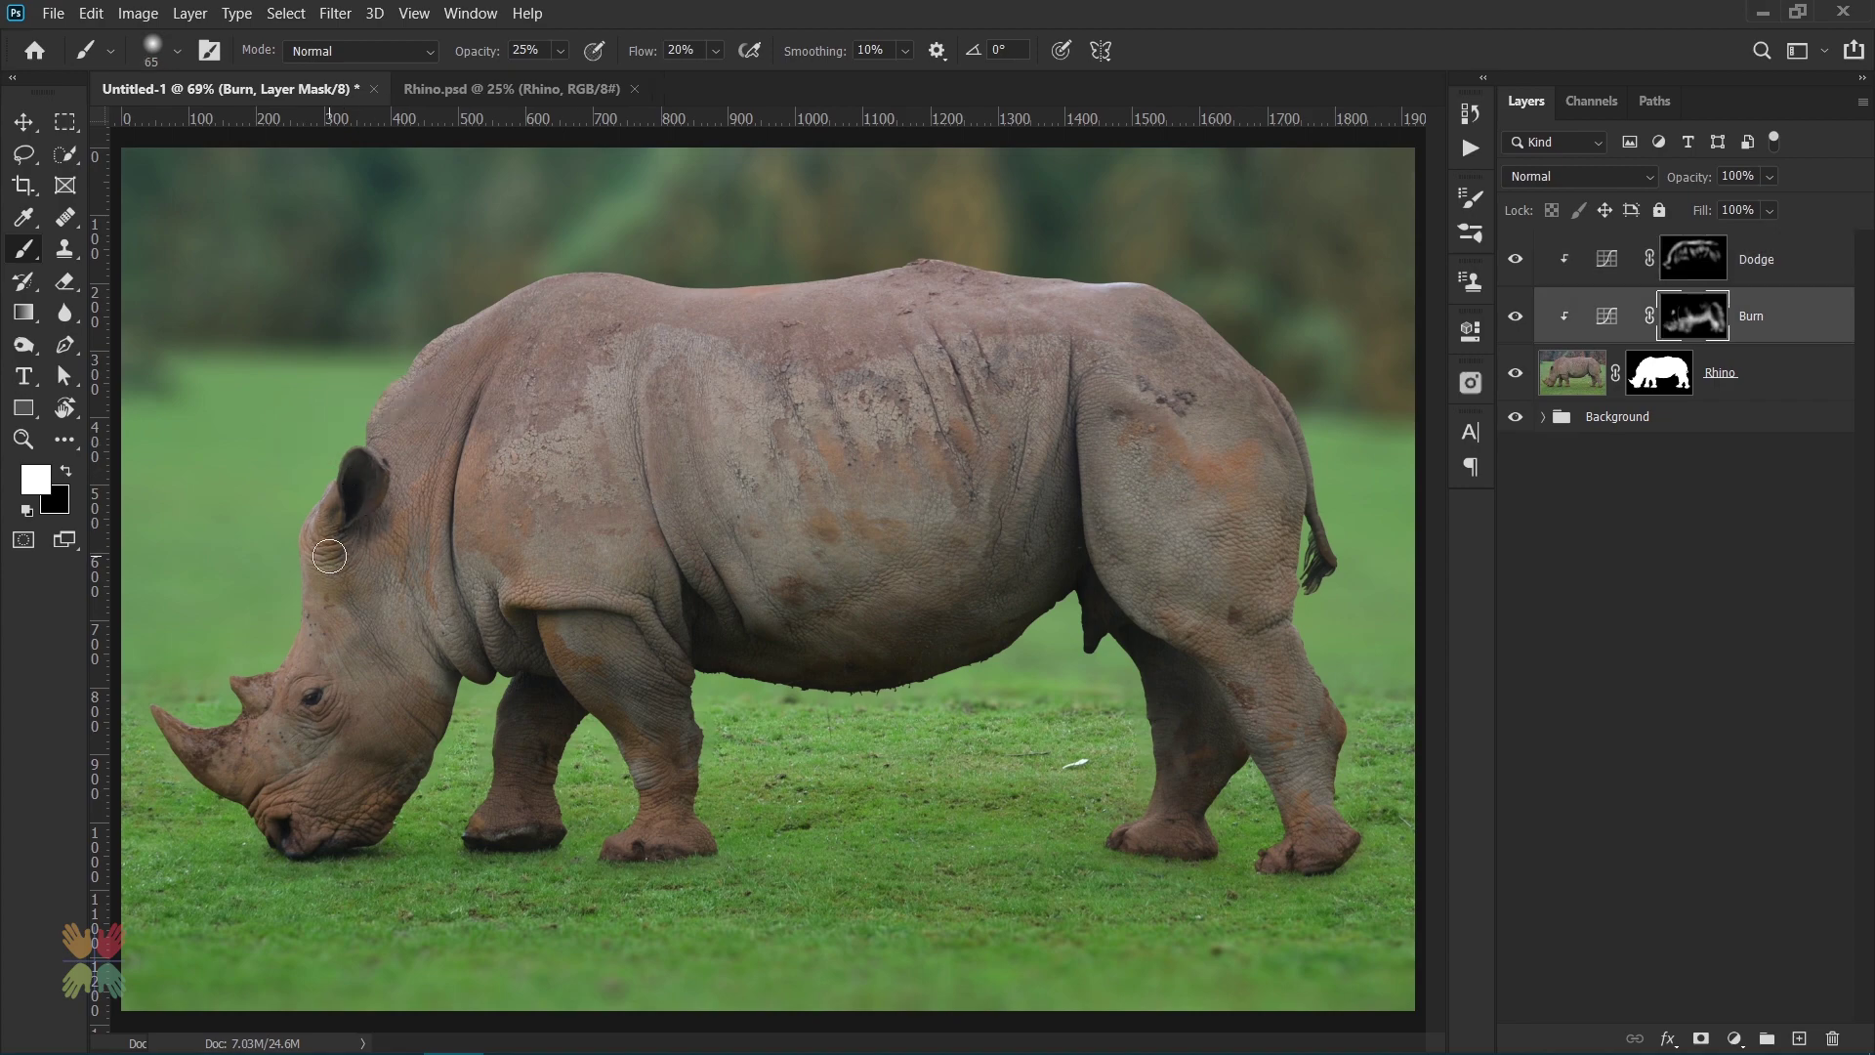
key("alt+bracketright")
key("alt+bracketleft")
key("alt+bracketleft")
- Zoom in on the rhino, then fit the whole image back and return to the Burn layer
key("r")
scroll(364, 413, "up", 3)
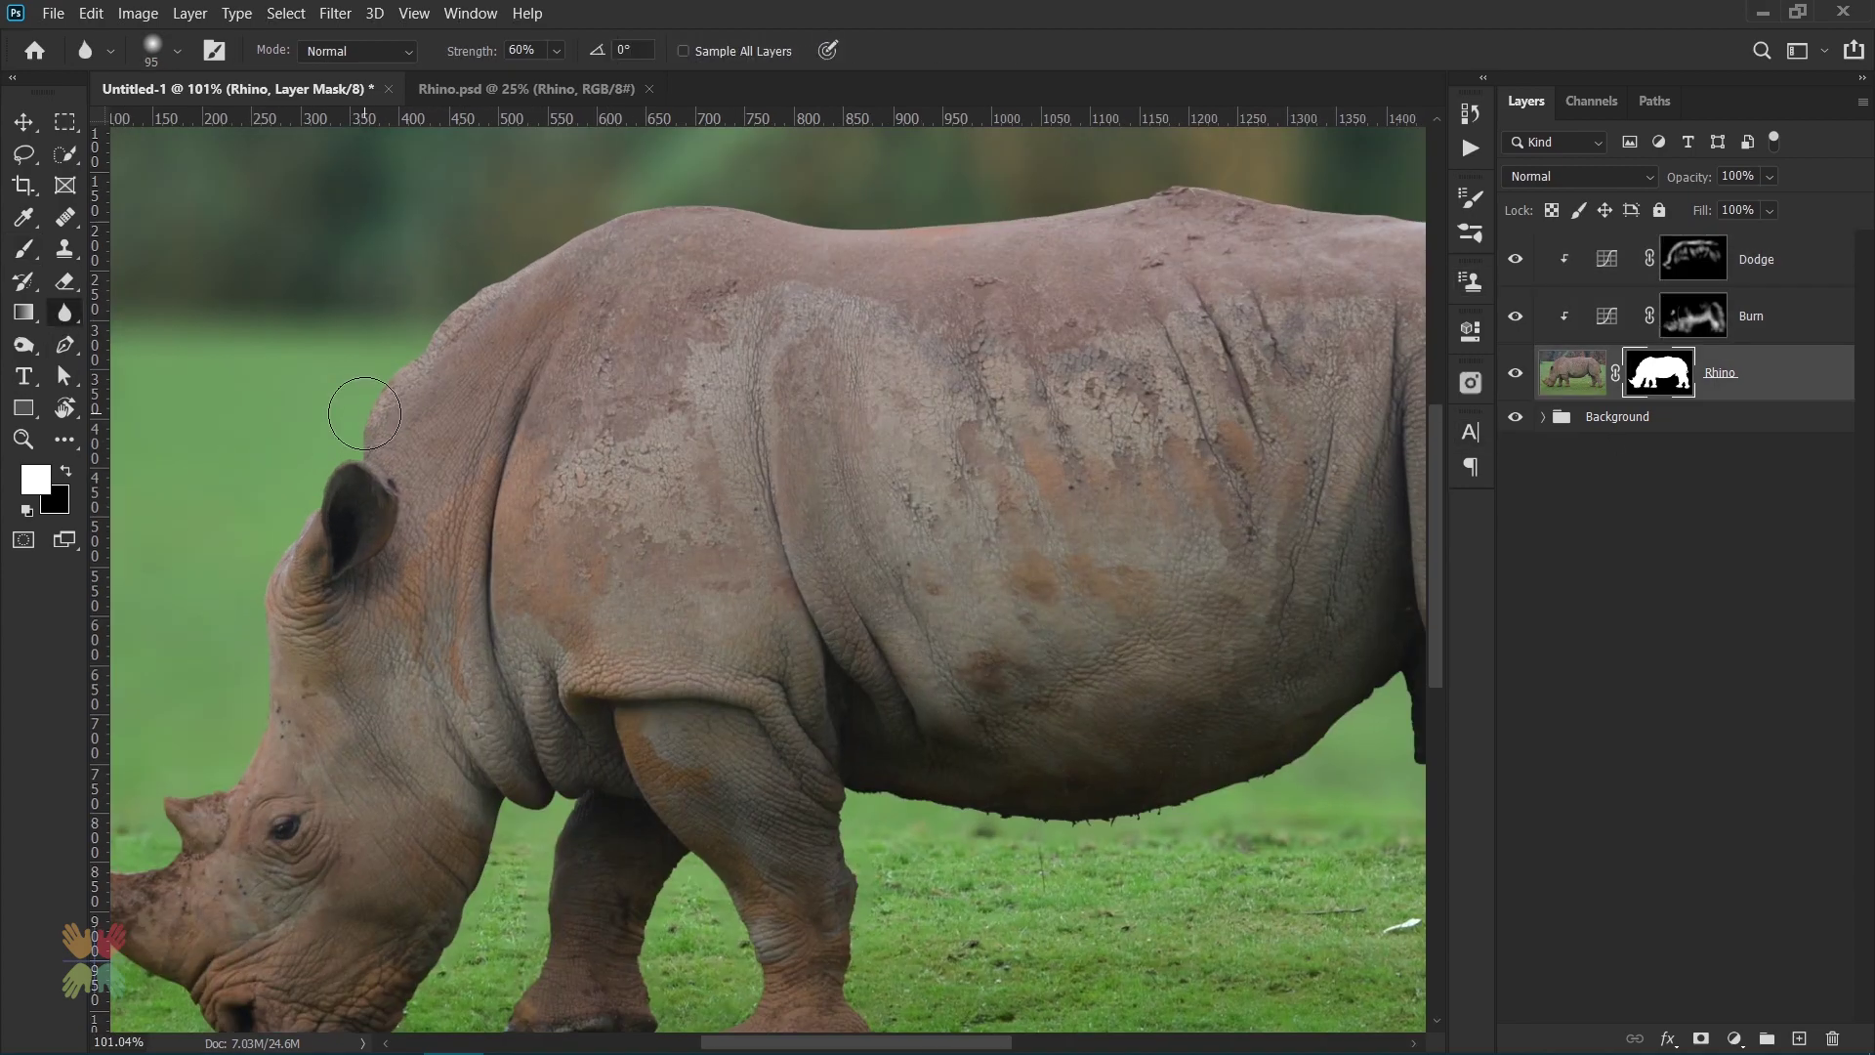
scroll(744, 290, "right", 3)
scroll(744, 290, "up", 2)
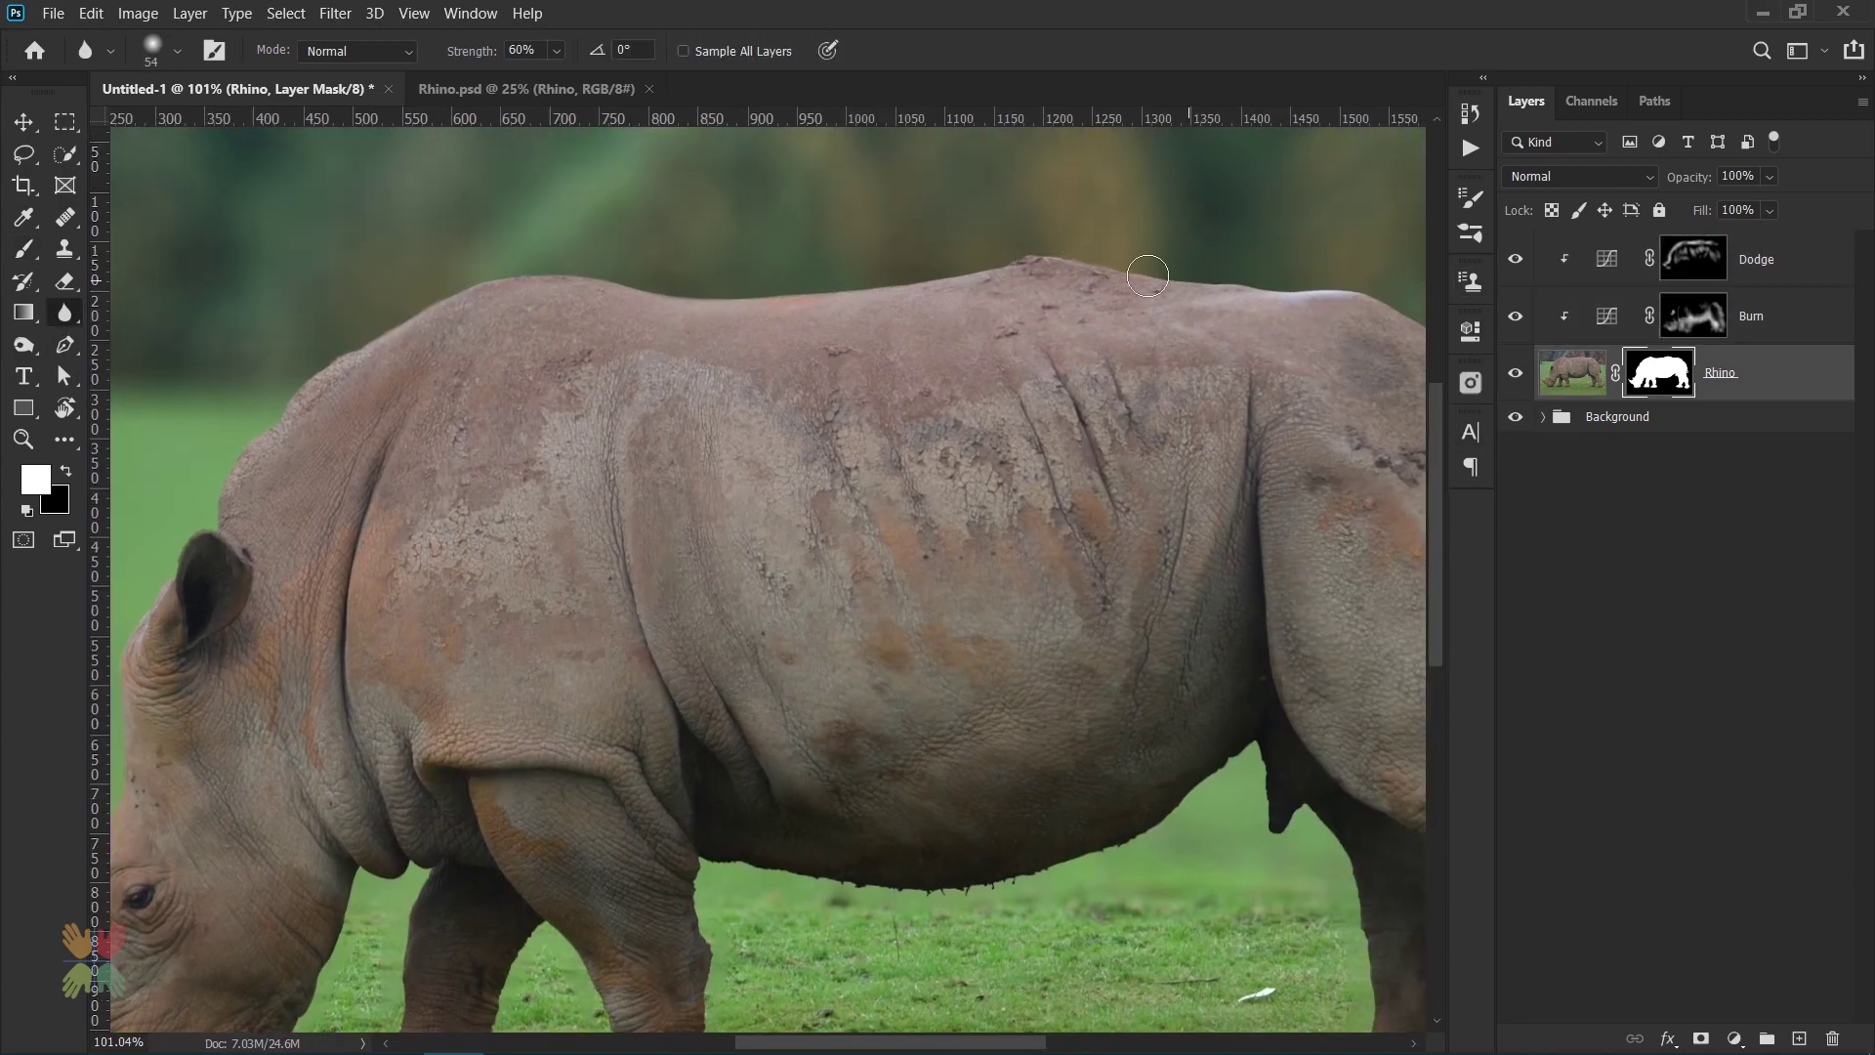
scroll(1147, 277, "right", 3)
key("ctrl+0")
key("alt+bracketright")
- Add a Levels adjustment at the top of the stack set to 15, 0.78 and 214
left_click(1734, 1038)
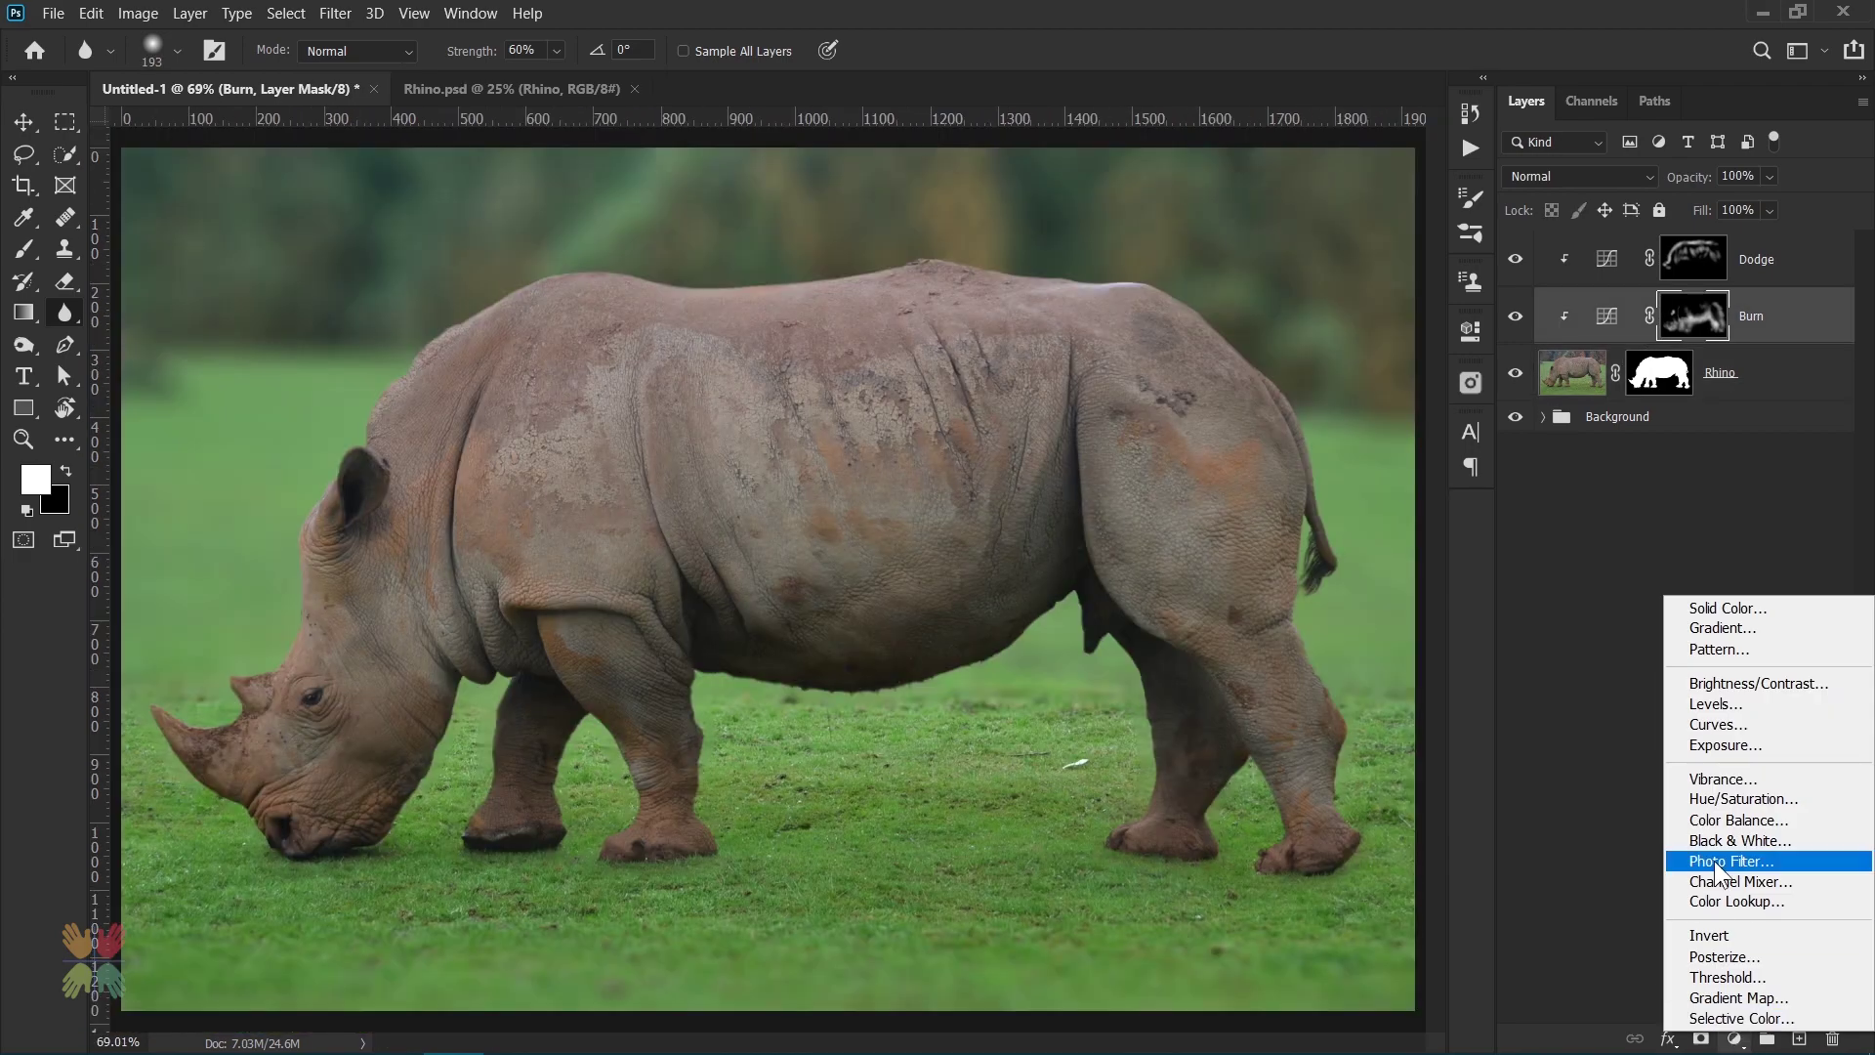
left_click(1715, 701)
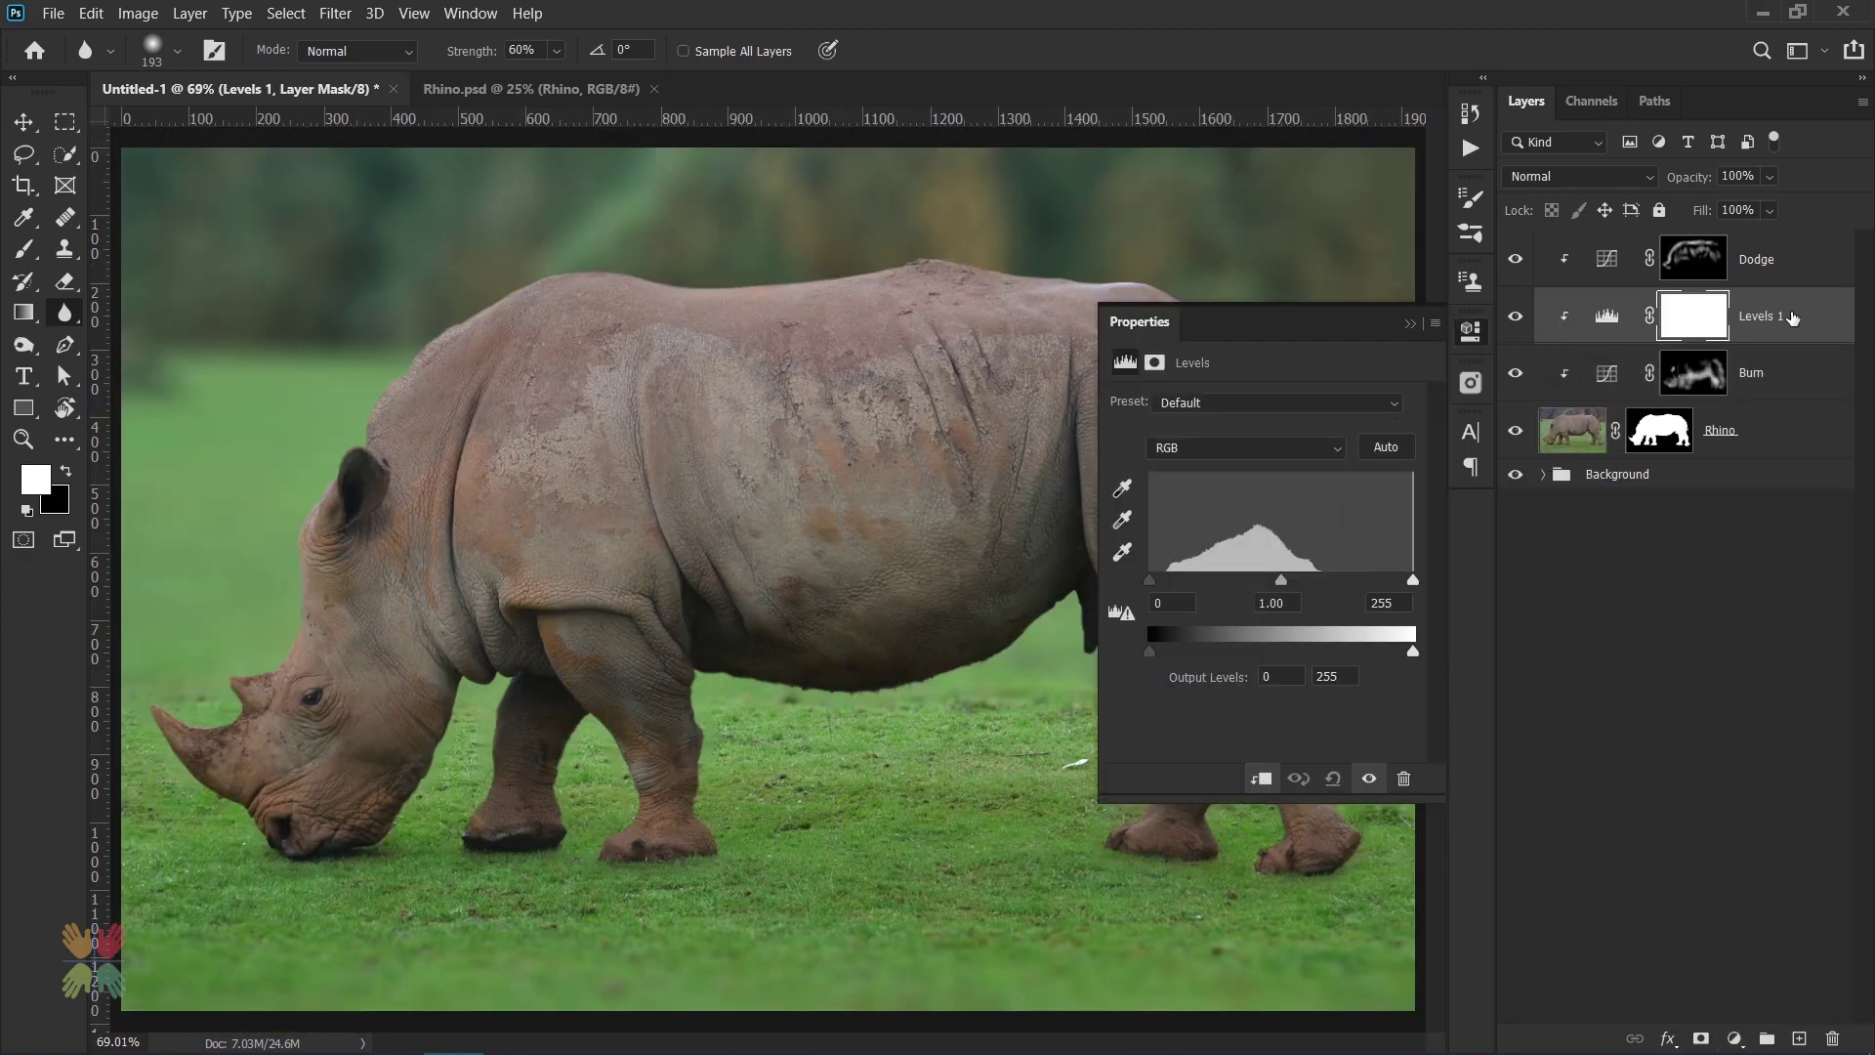
left_click_drag(1792, 317, 1793, 234)
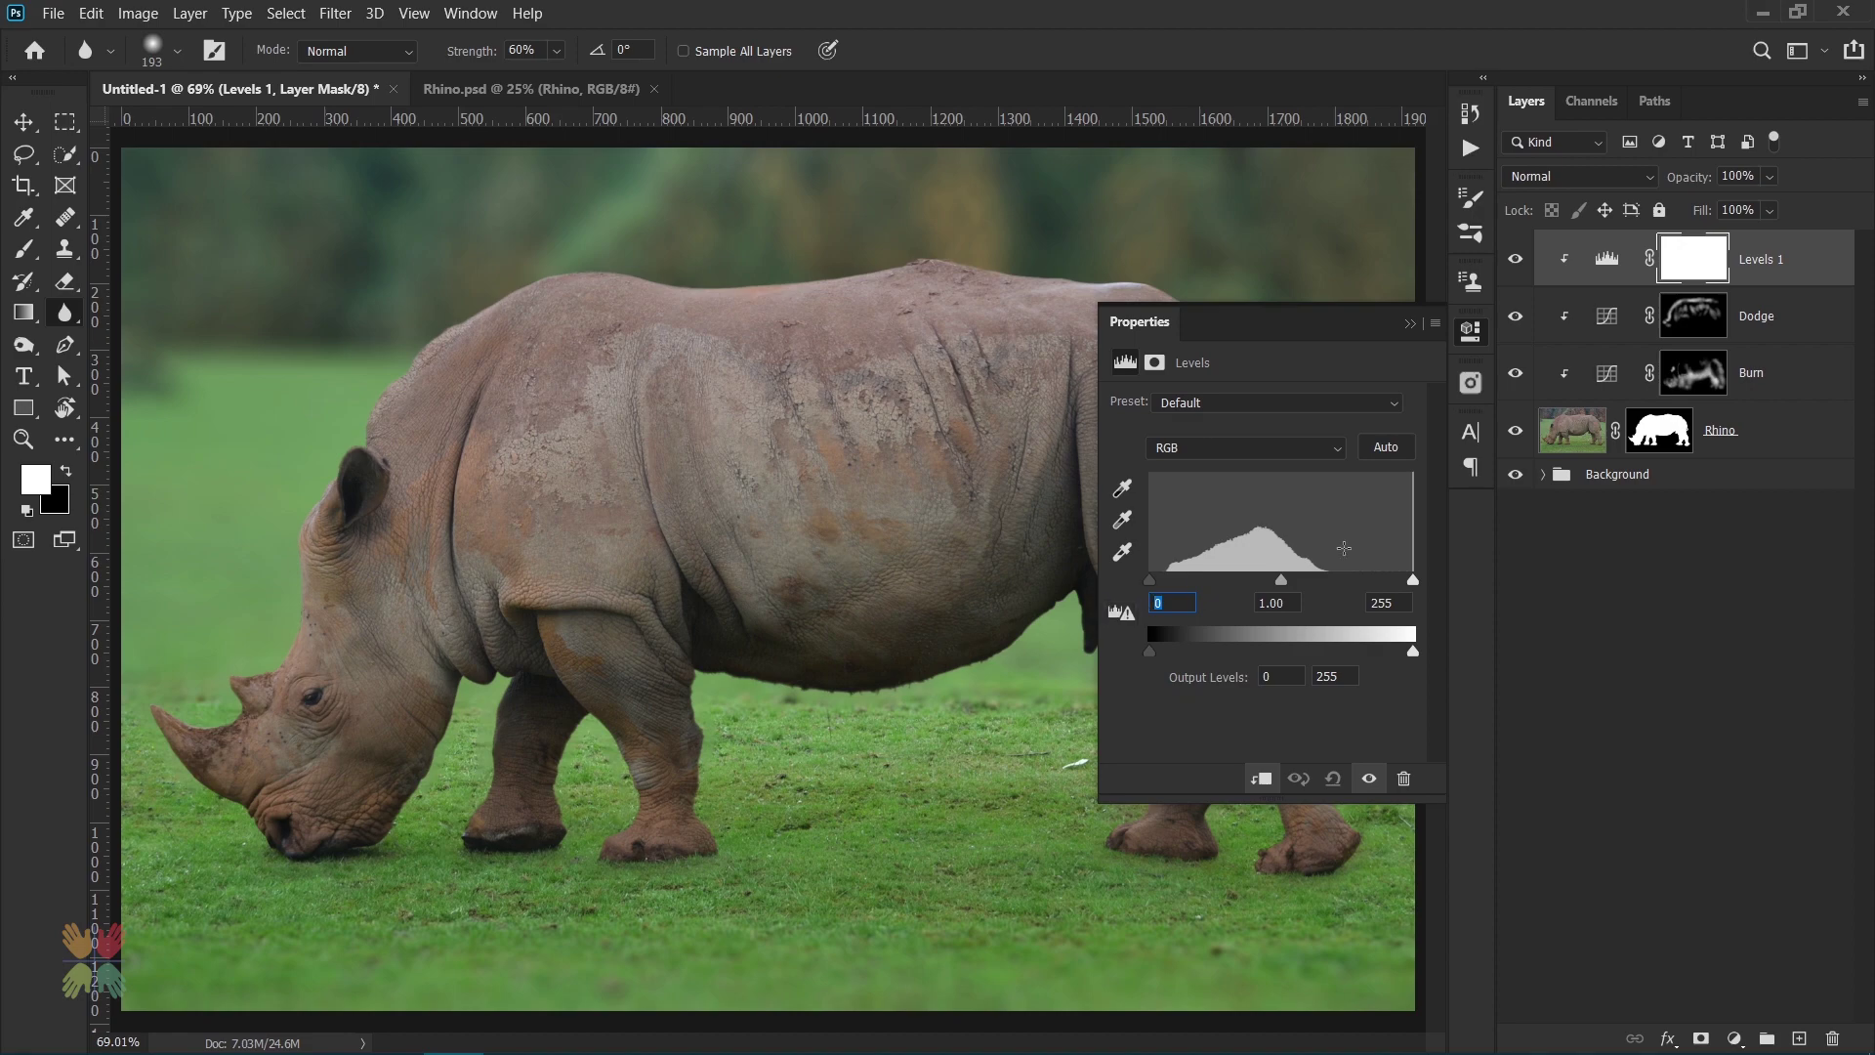
type("15")
key("Tab")
type("0.7")
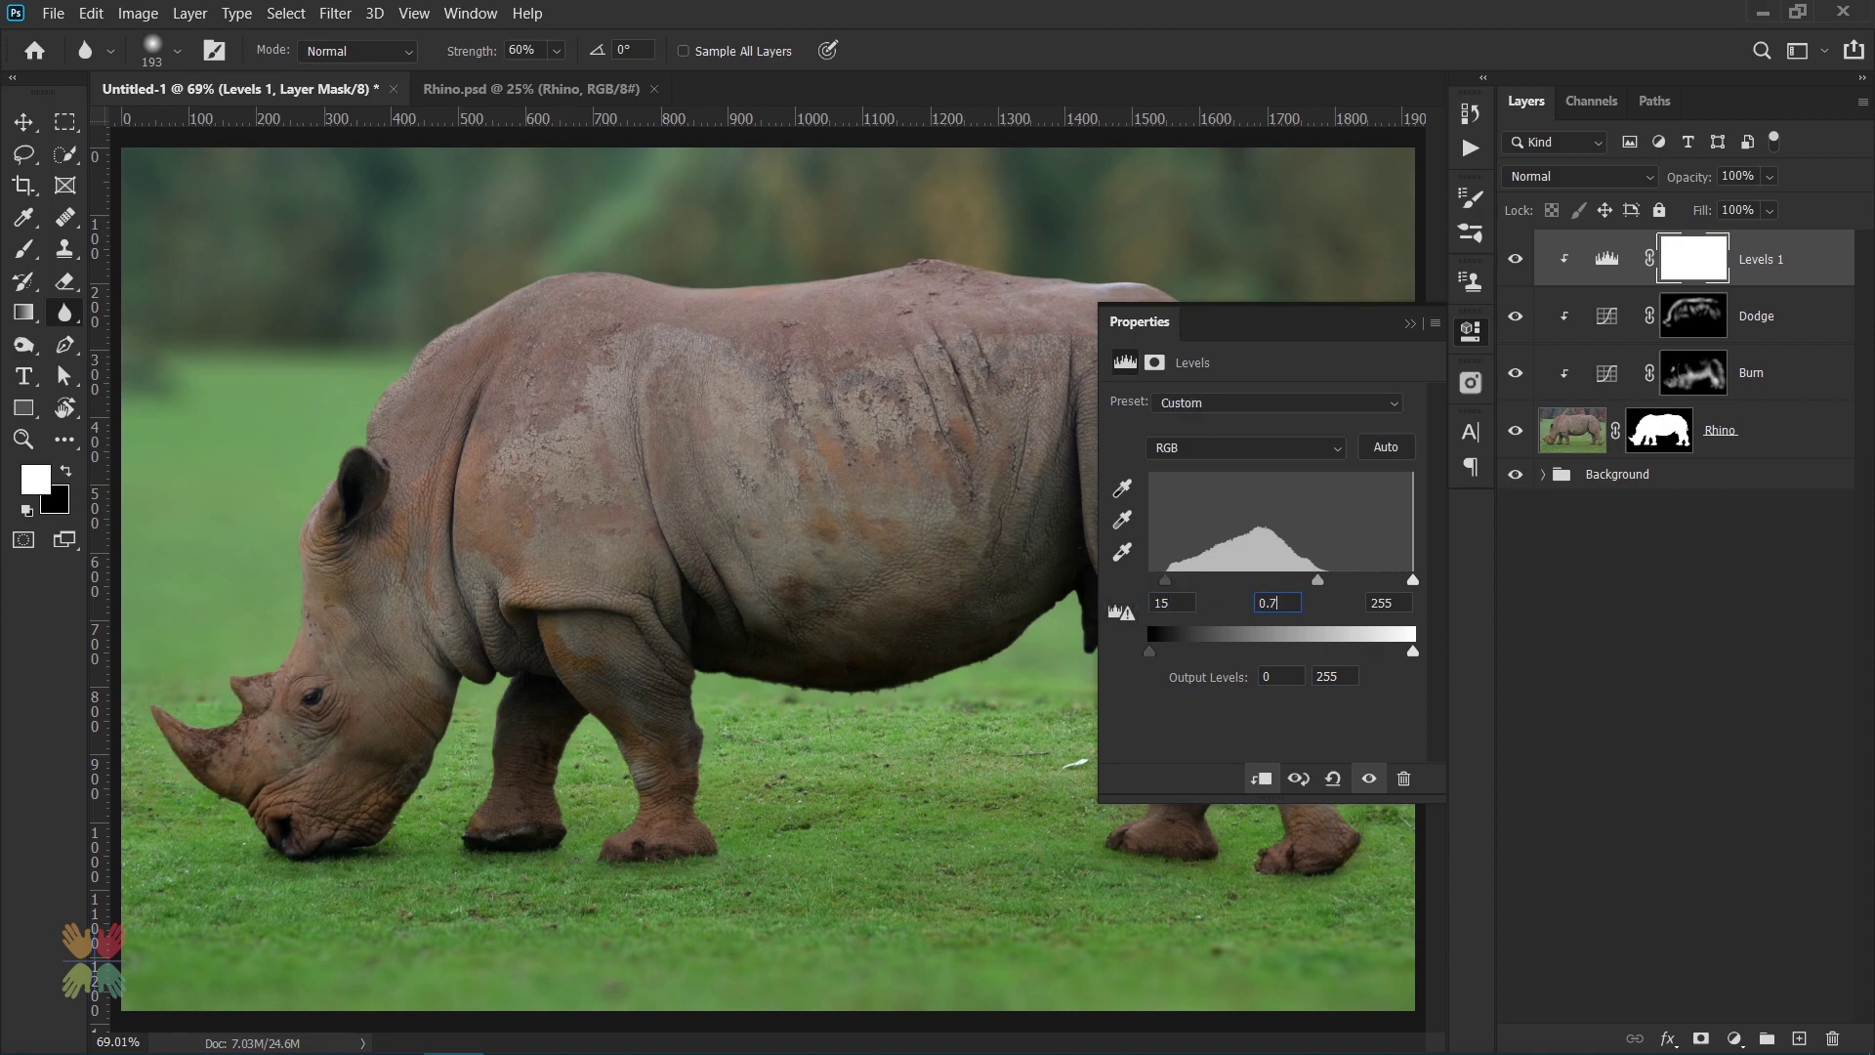
type("8")
type("214")
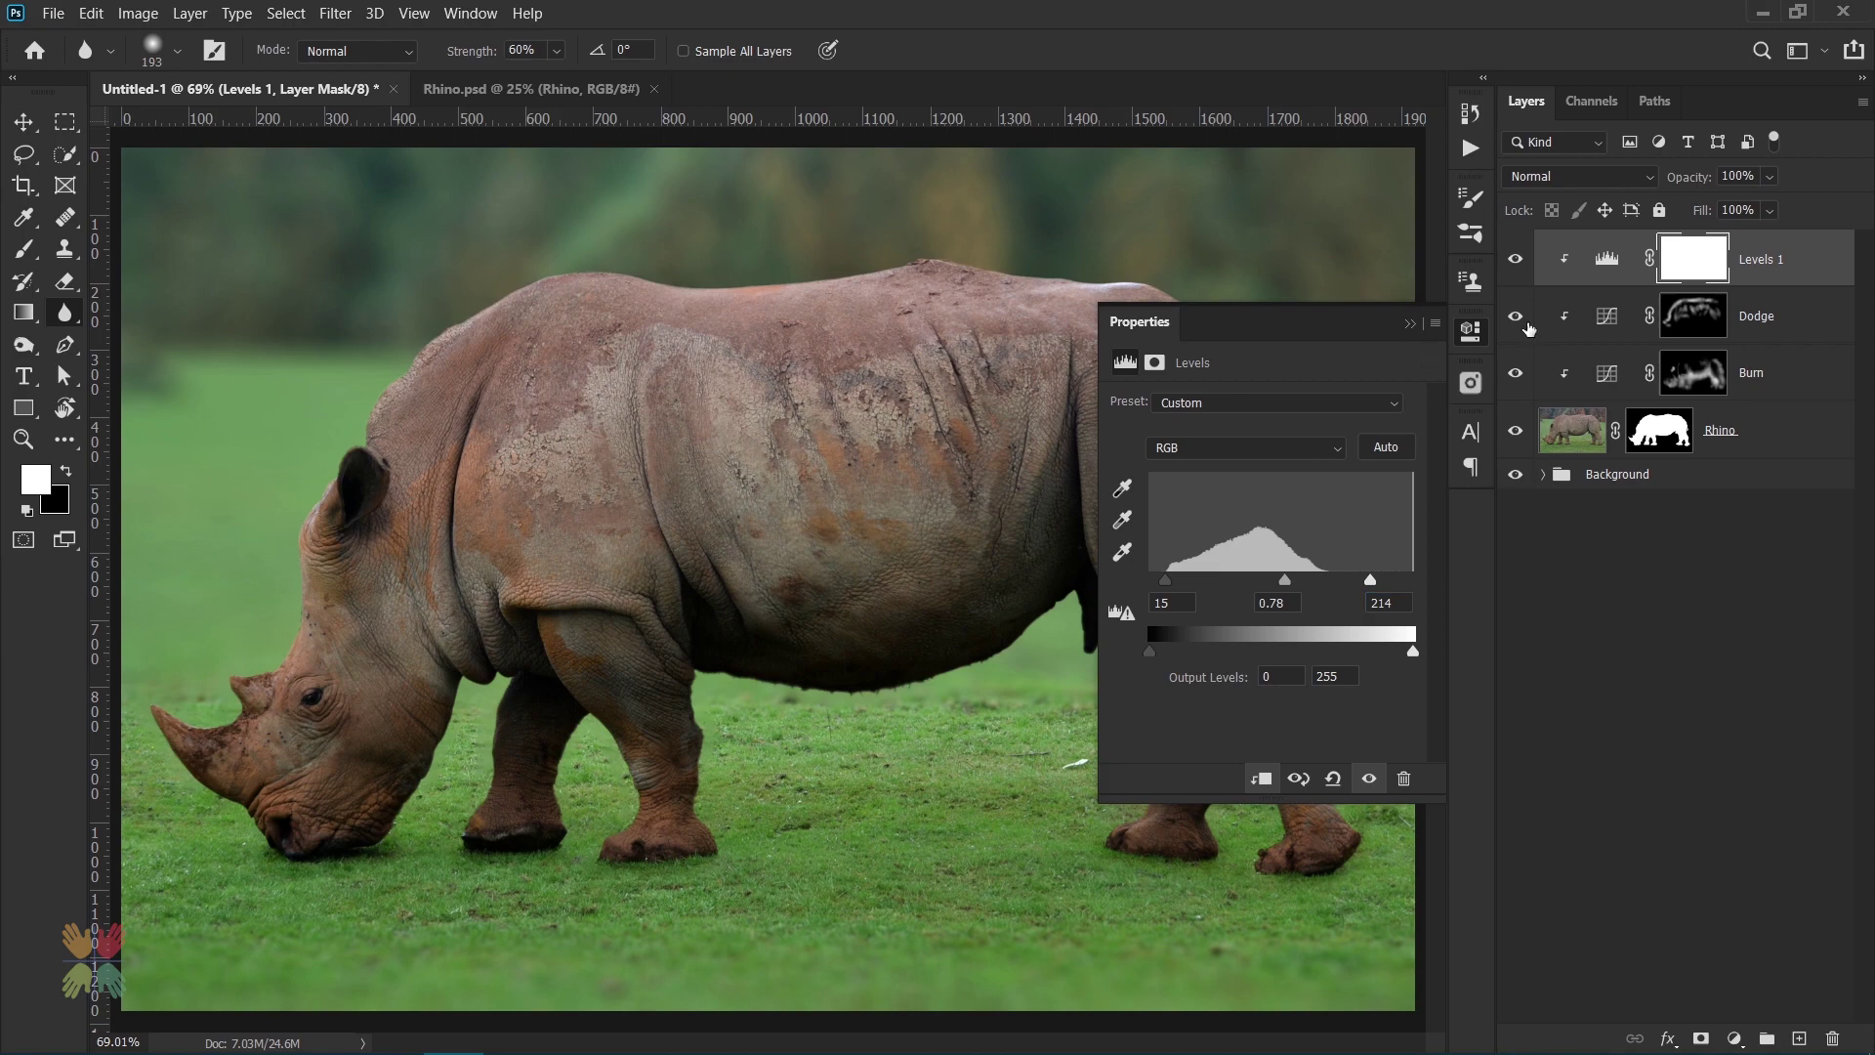
left_click(1410, 323)
left_click(1515, 259)
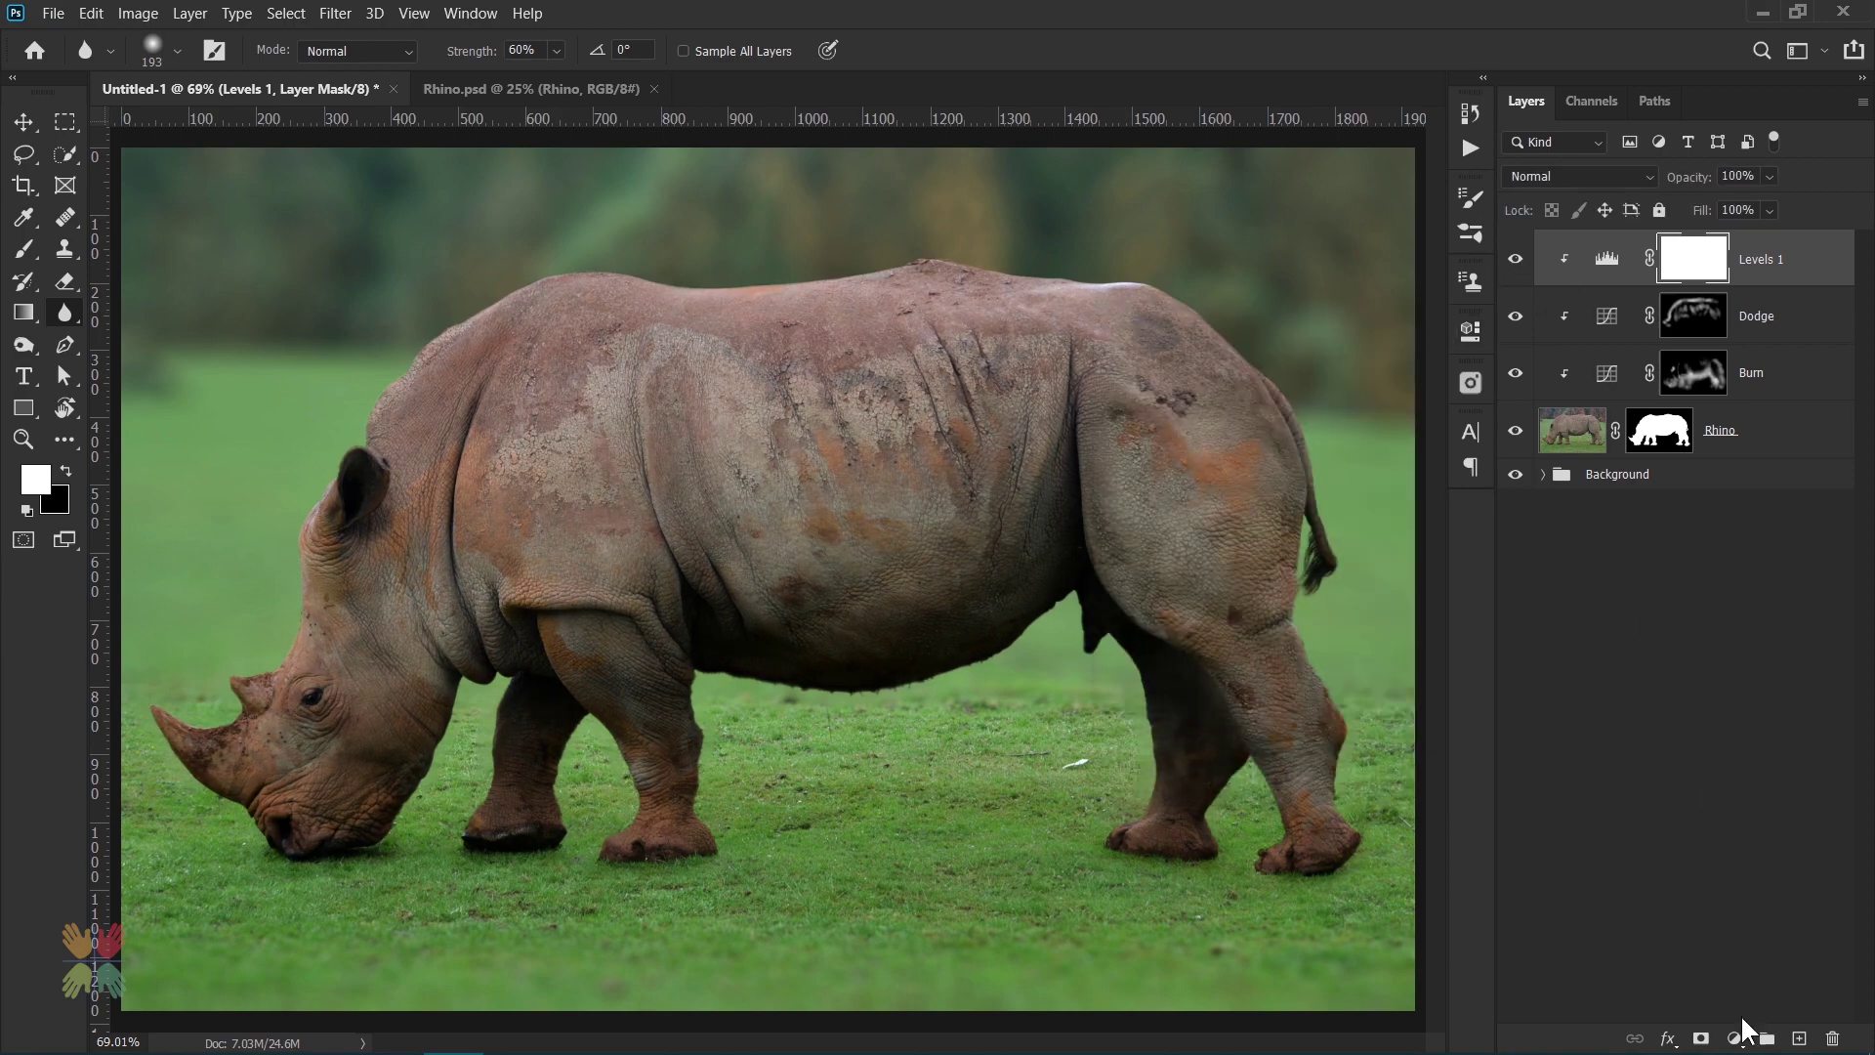
- Add a Color Balance adjustment tweaking shadows, midtones (+18 red) and highlights, clipped to the rhino
left_click(1734, 1038)
left_click(1719, 822)
left_click(1215, 404)
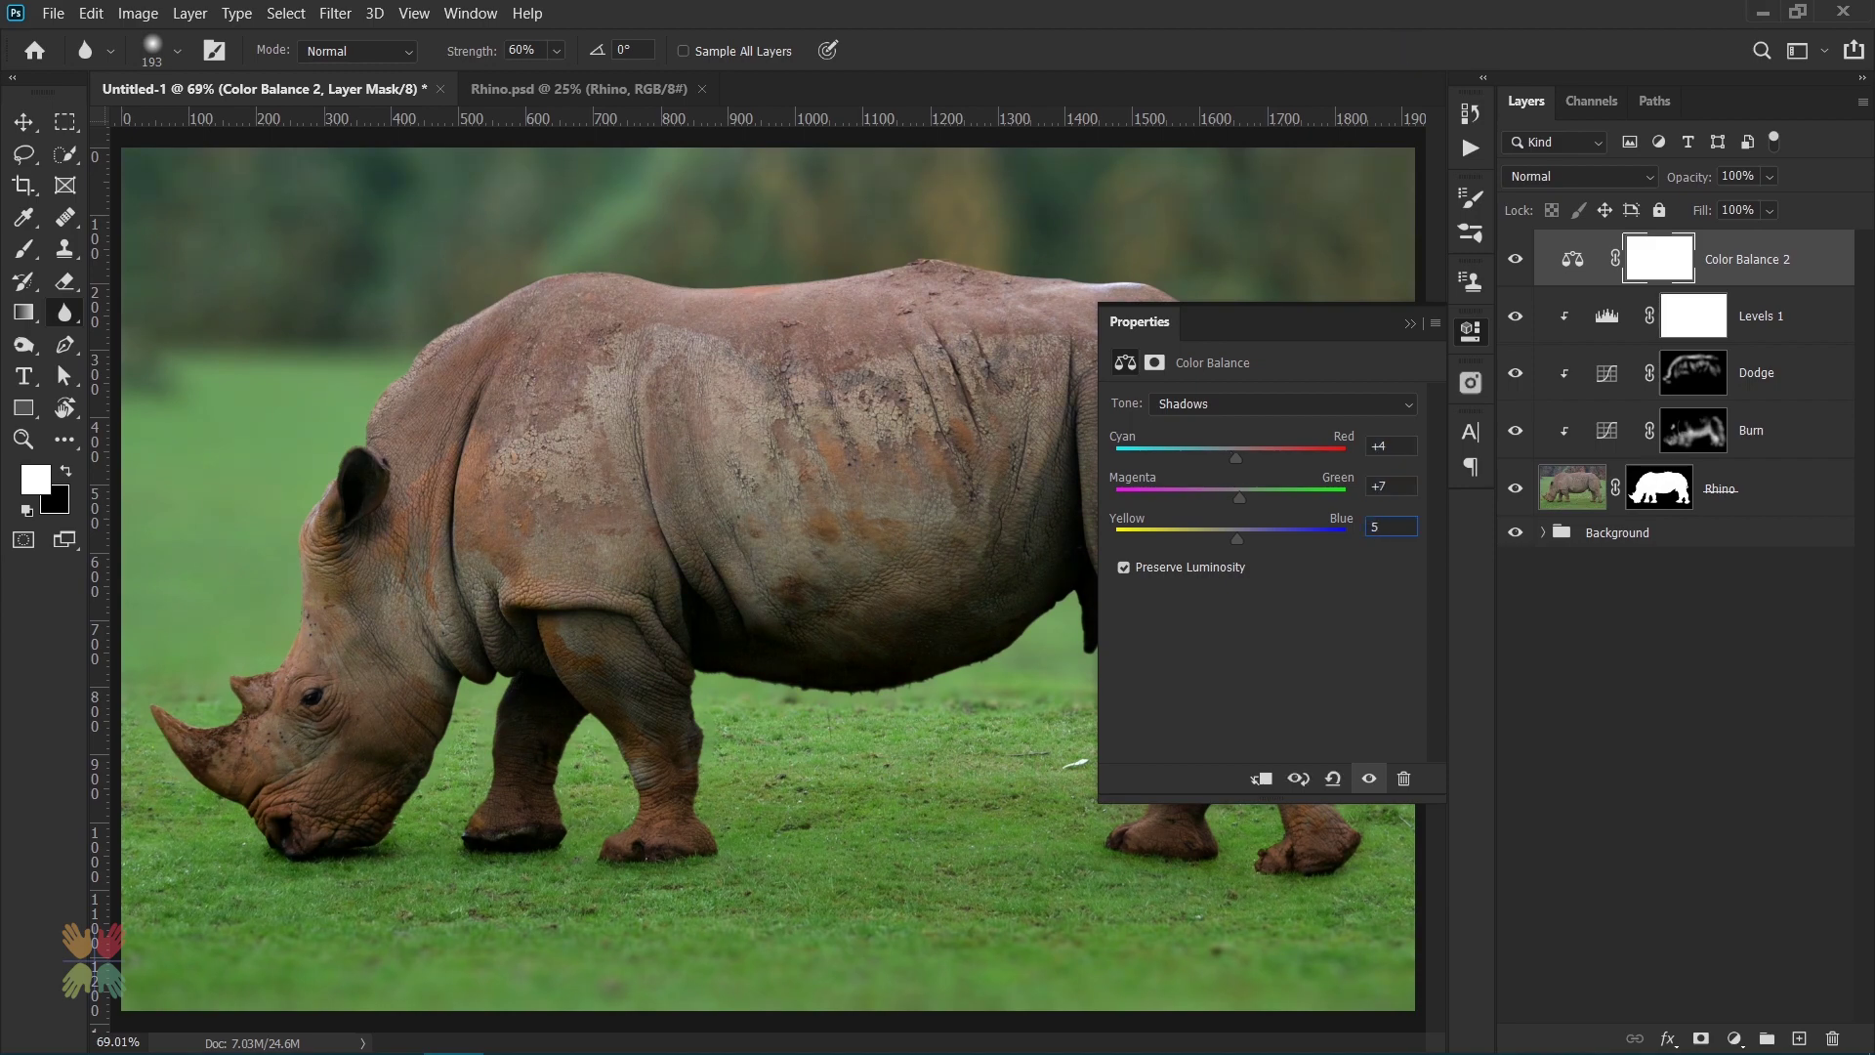
left_click(1214, 414)
left_click(1208, 430)
left_click(1242, 400)
left_click(1225, 449)
left_click(1470, 330)
left_click(1579, 281, "alt")
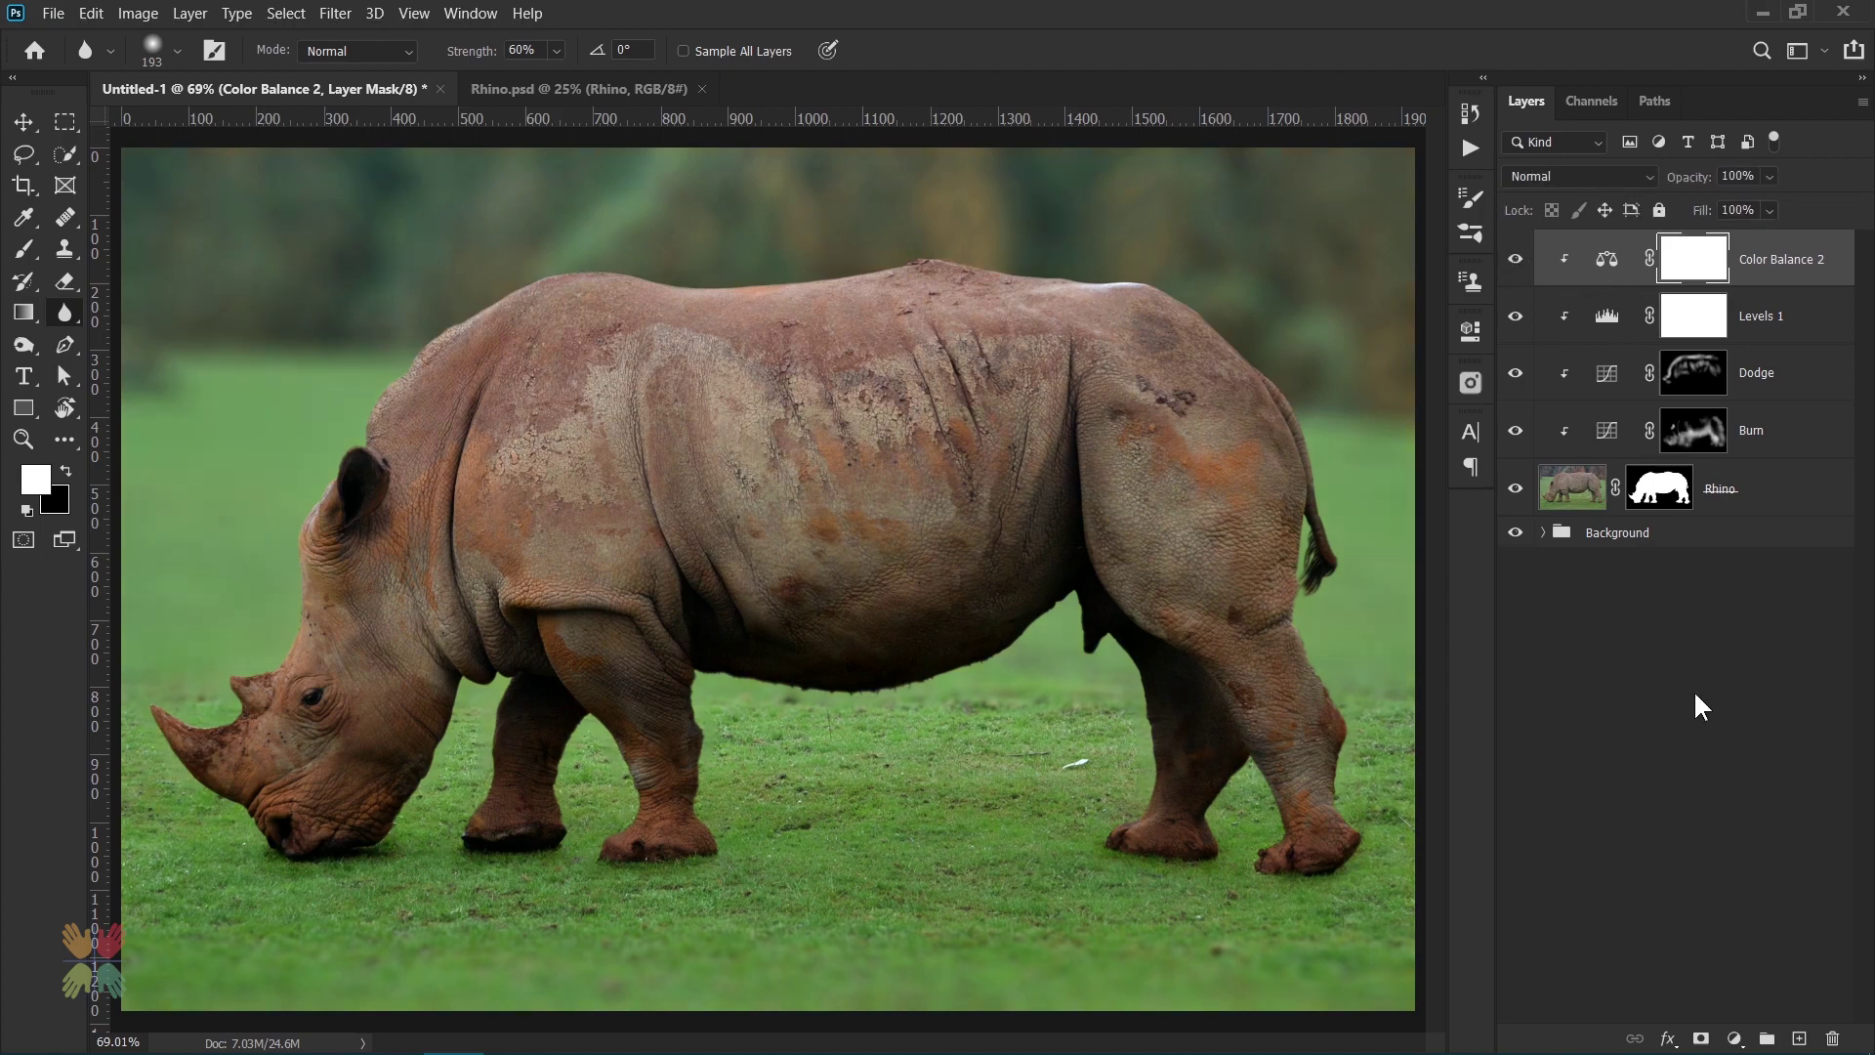
- On a new clipped layer, paint faint black shading over the belly and front legs with a 624 px brush
left_click(1800, 1040)
key("ctrl+alt+g")
key("b")
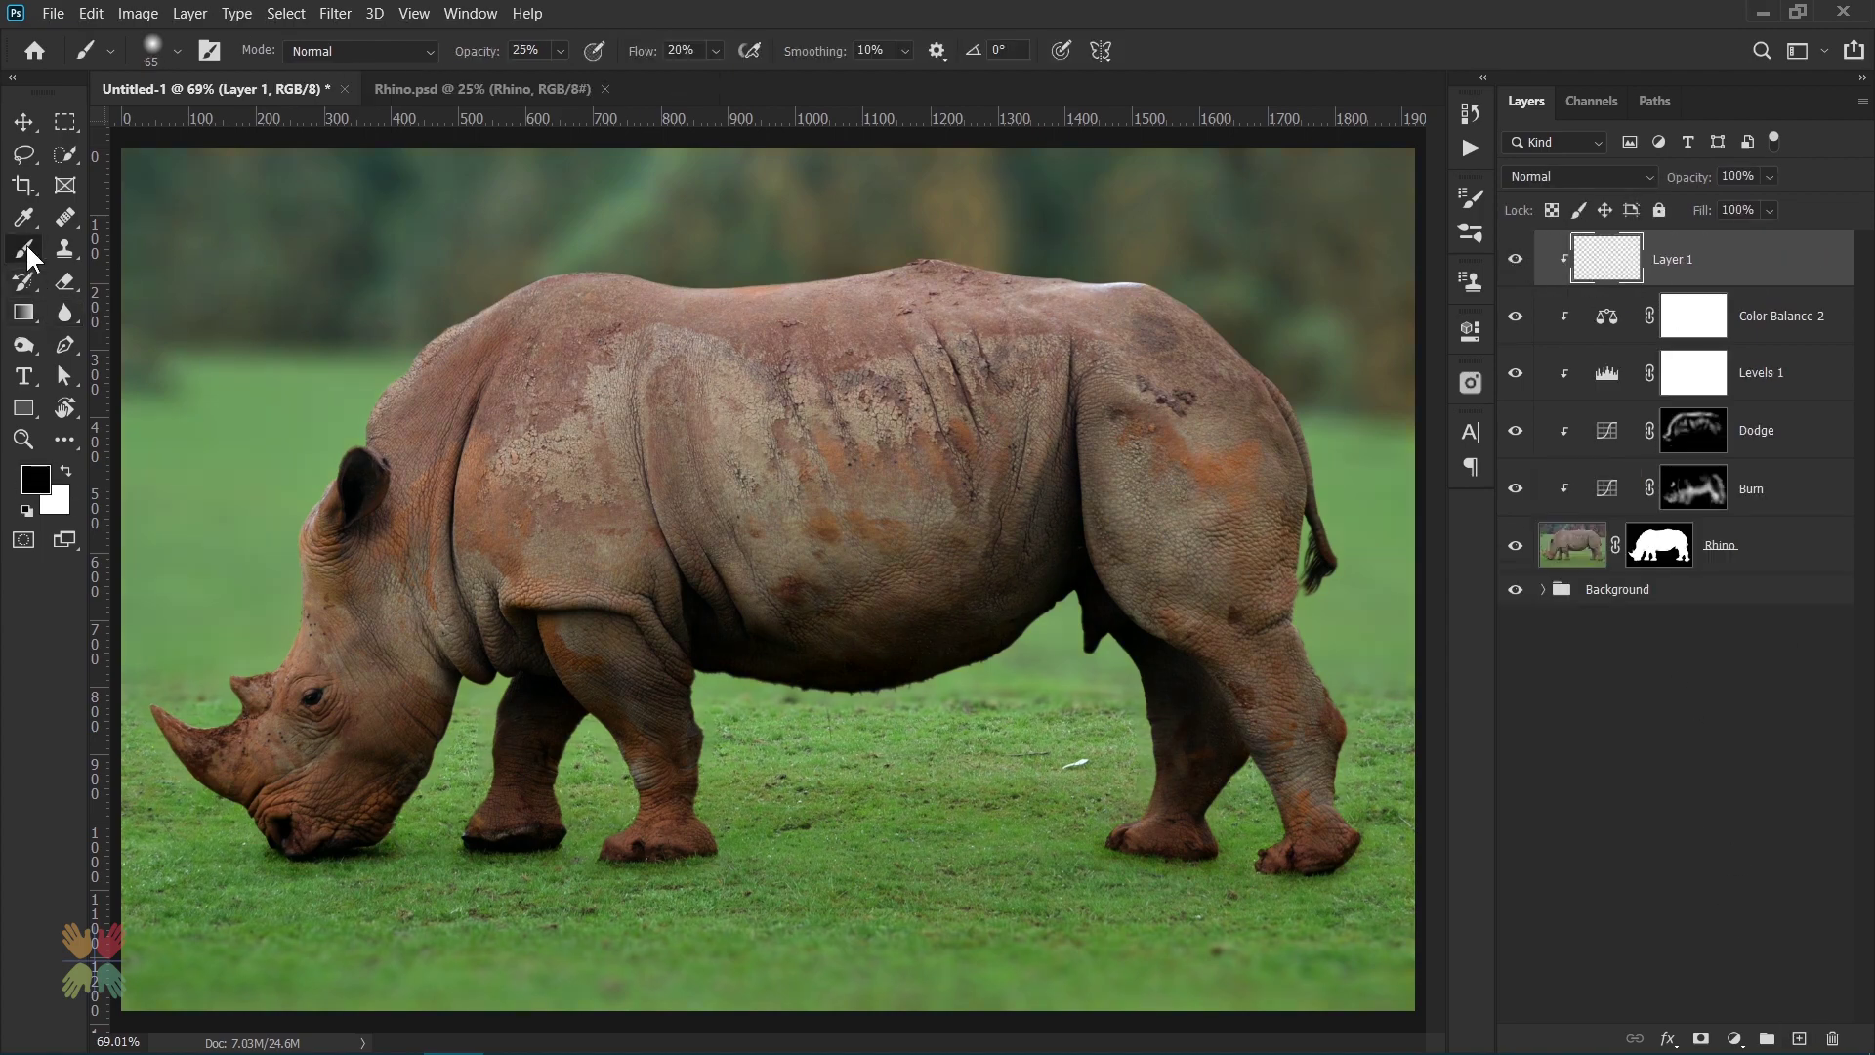
key("x")
left_click_drag(514, 286, 537, 286)
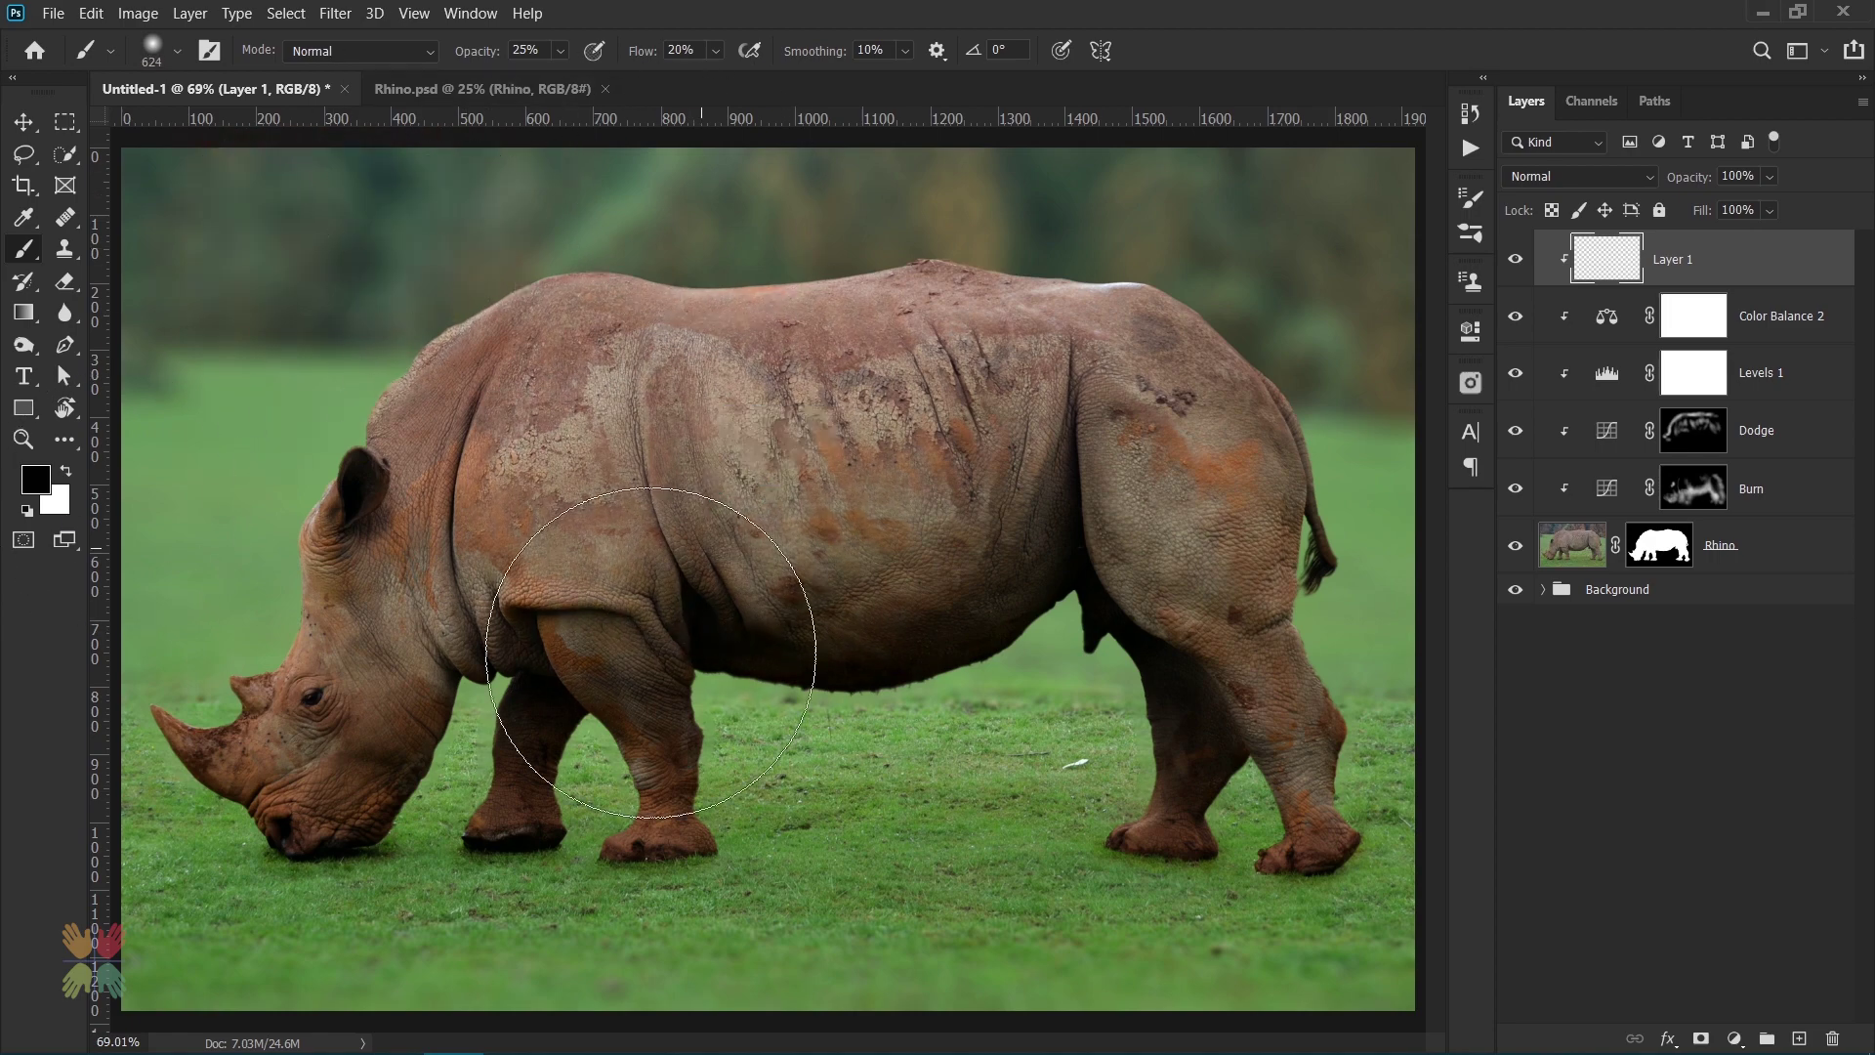
left_click_drag(387, 828, 713, 642)
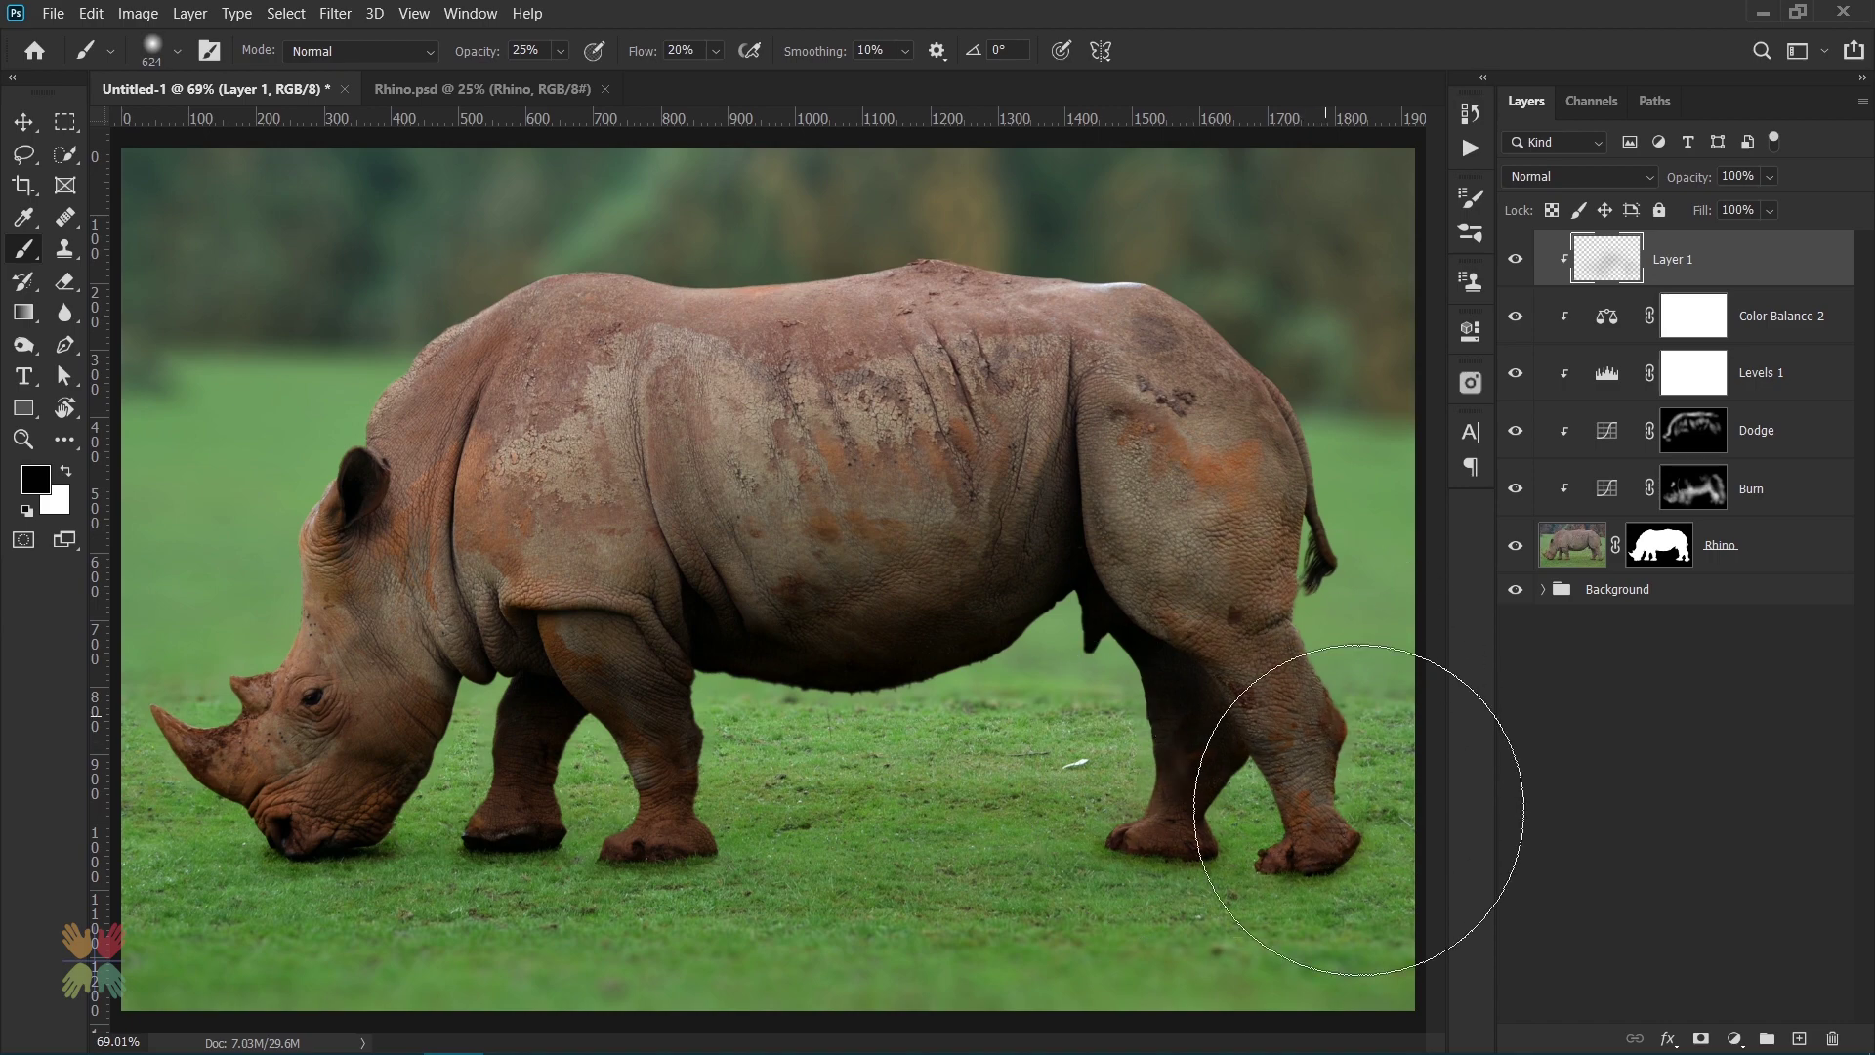
mouse_move(981, 852)
left_mouse_down()
mouse_move(544, 837)
mouse_move(323, 684)
mouse_move(610, 877)
left_mouse_up()
left_click_drag(1097, 670, 787, 628)
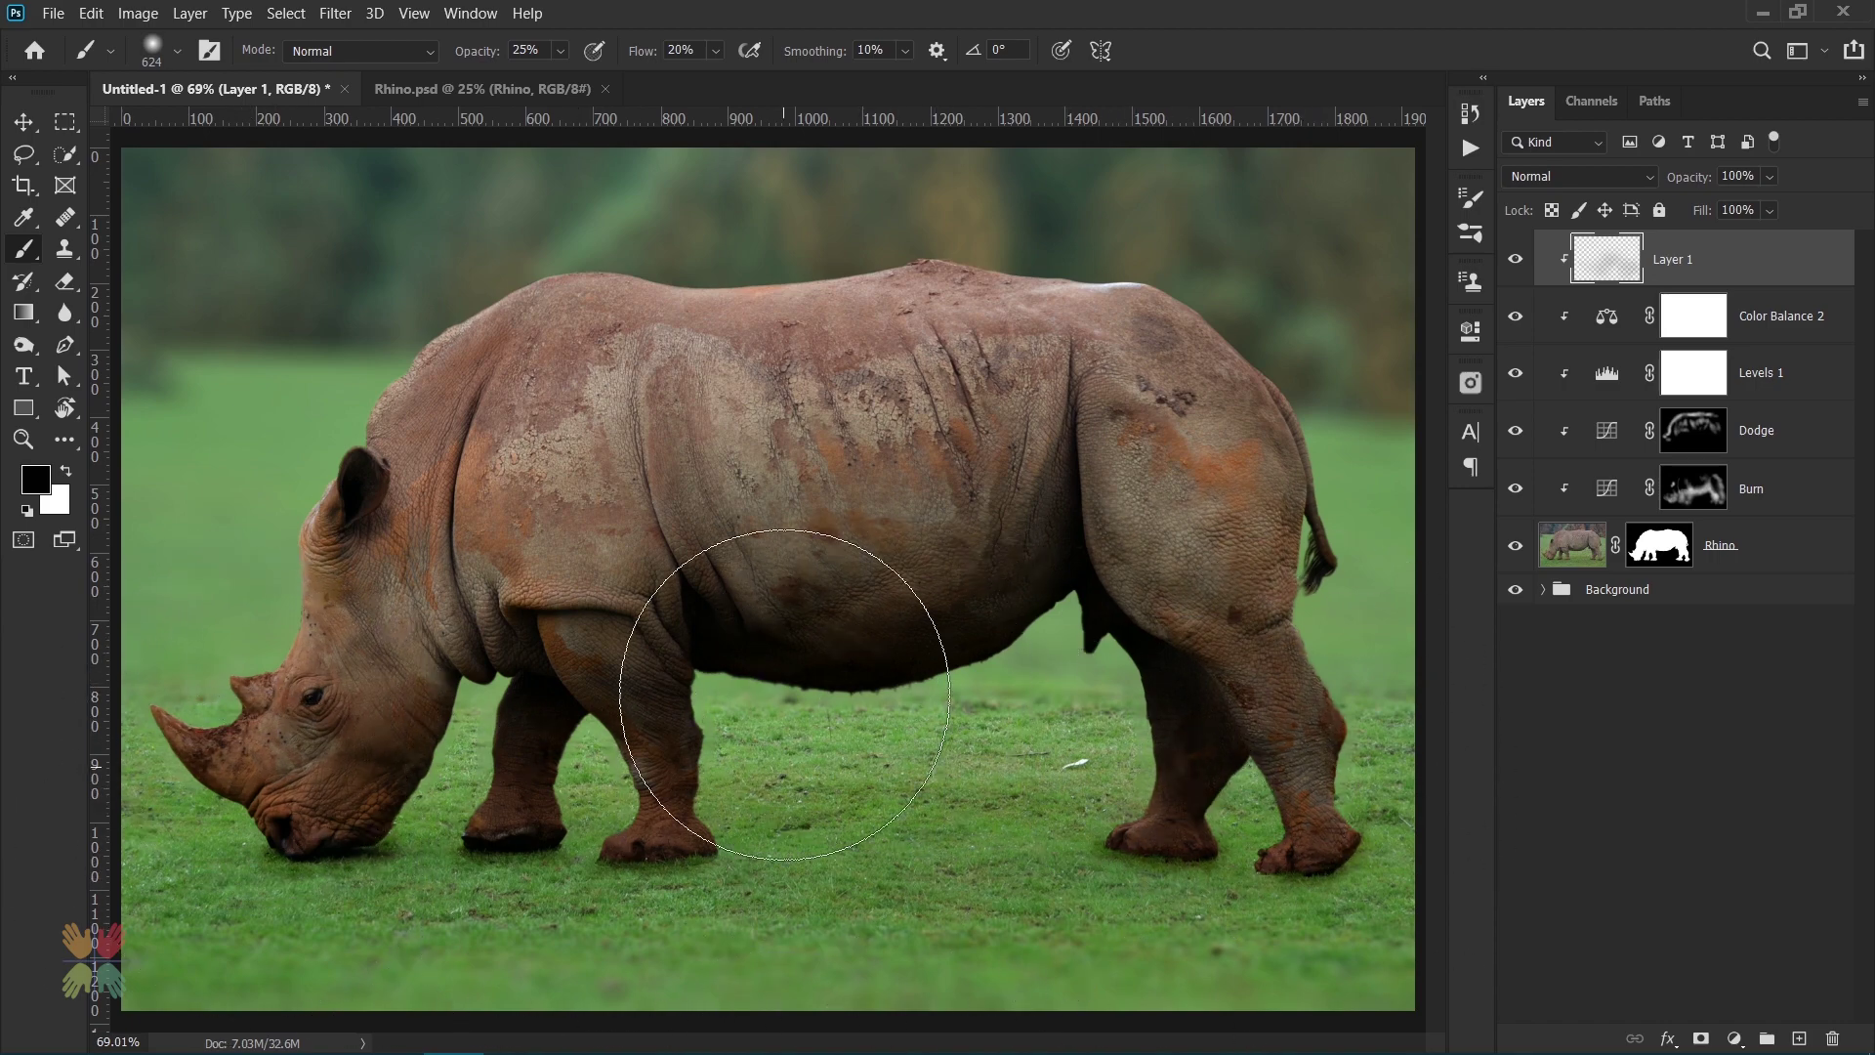
- Create Layer 2 and paint a 20% ground shadow under the front feet
left_click(1799, 1038)
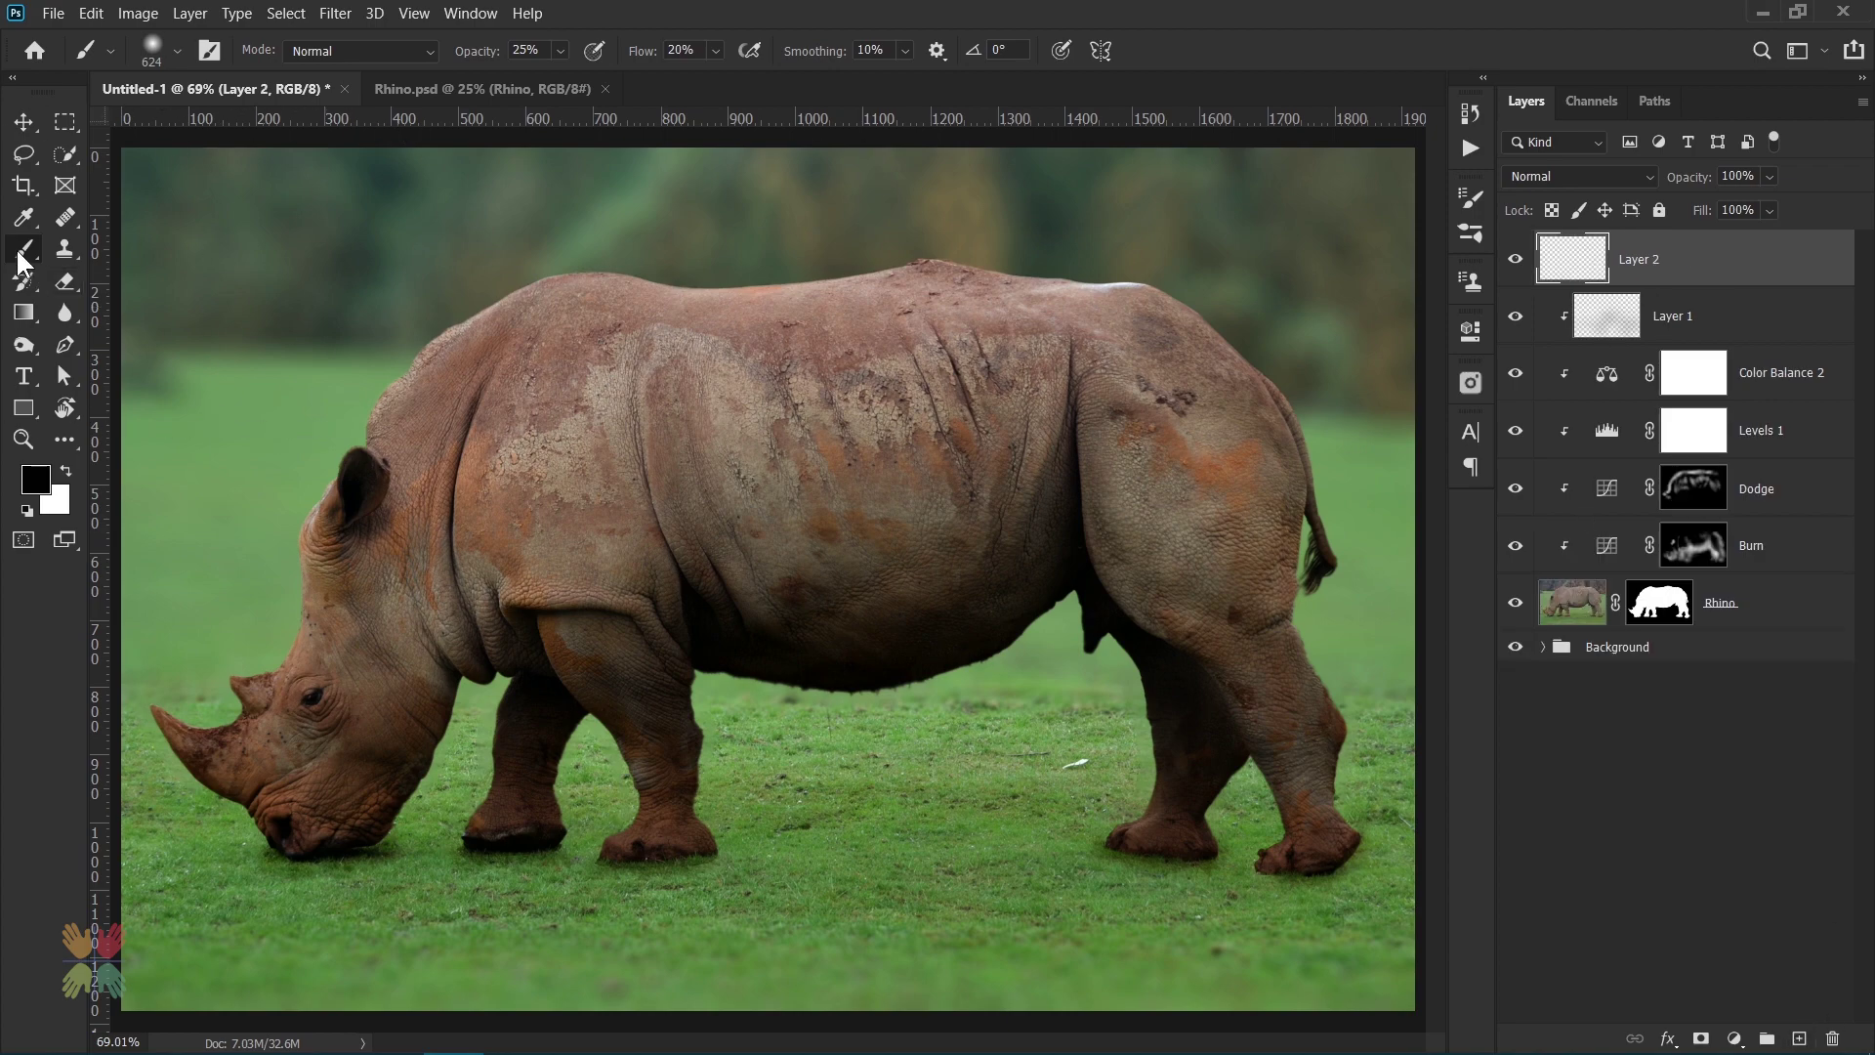
left_click(178, 52)
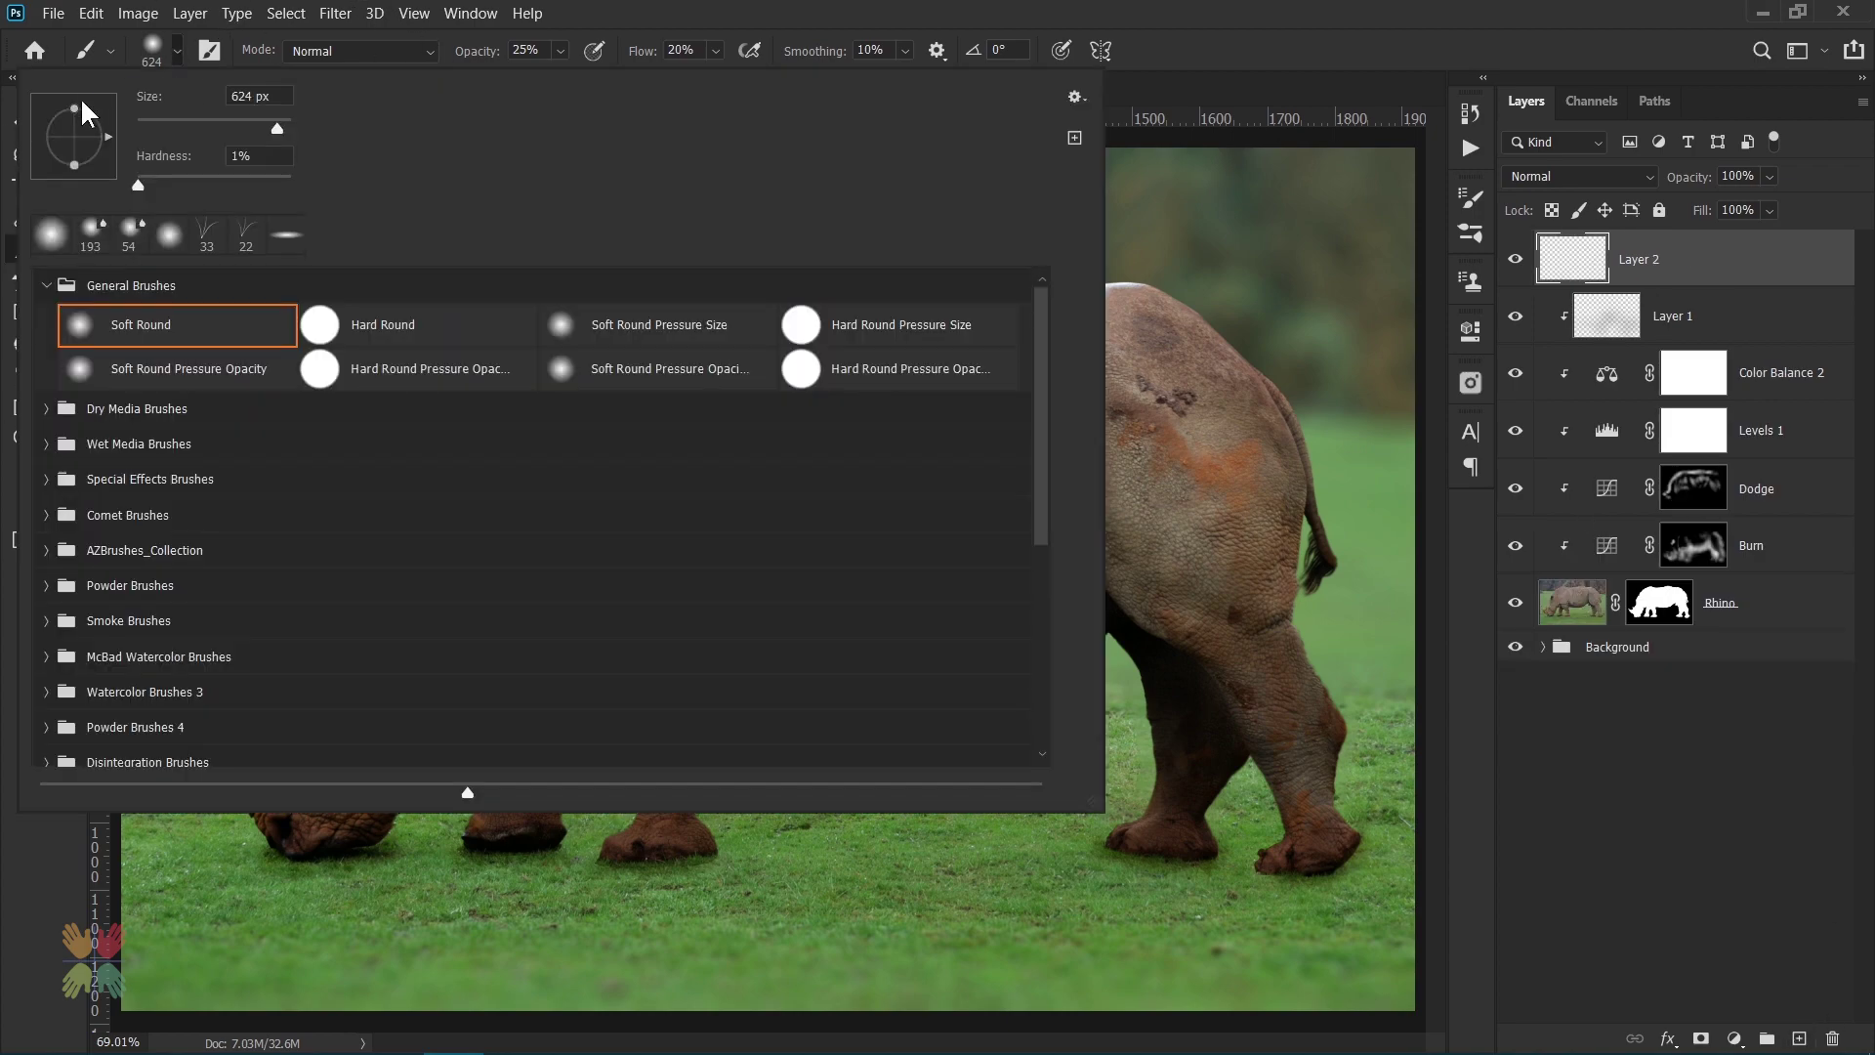
left_click(177, 54)
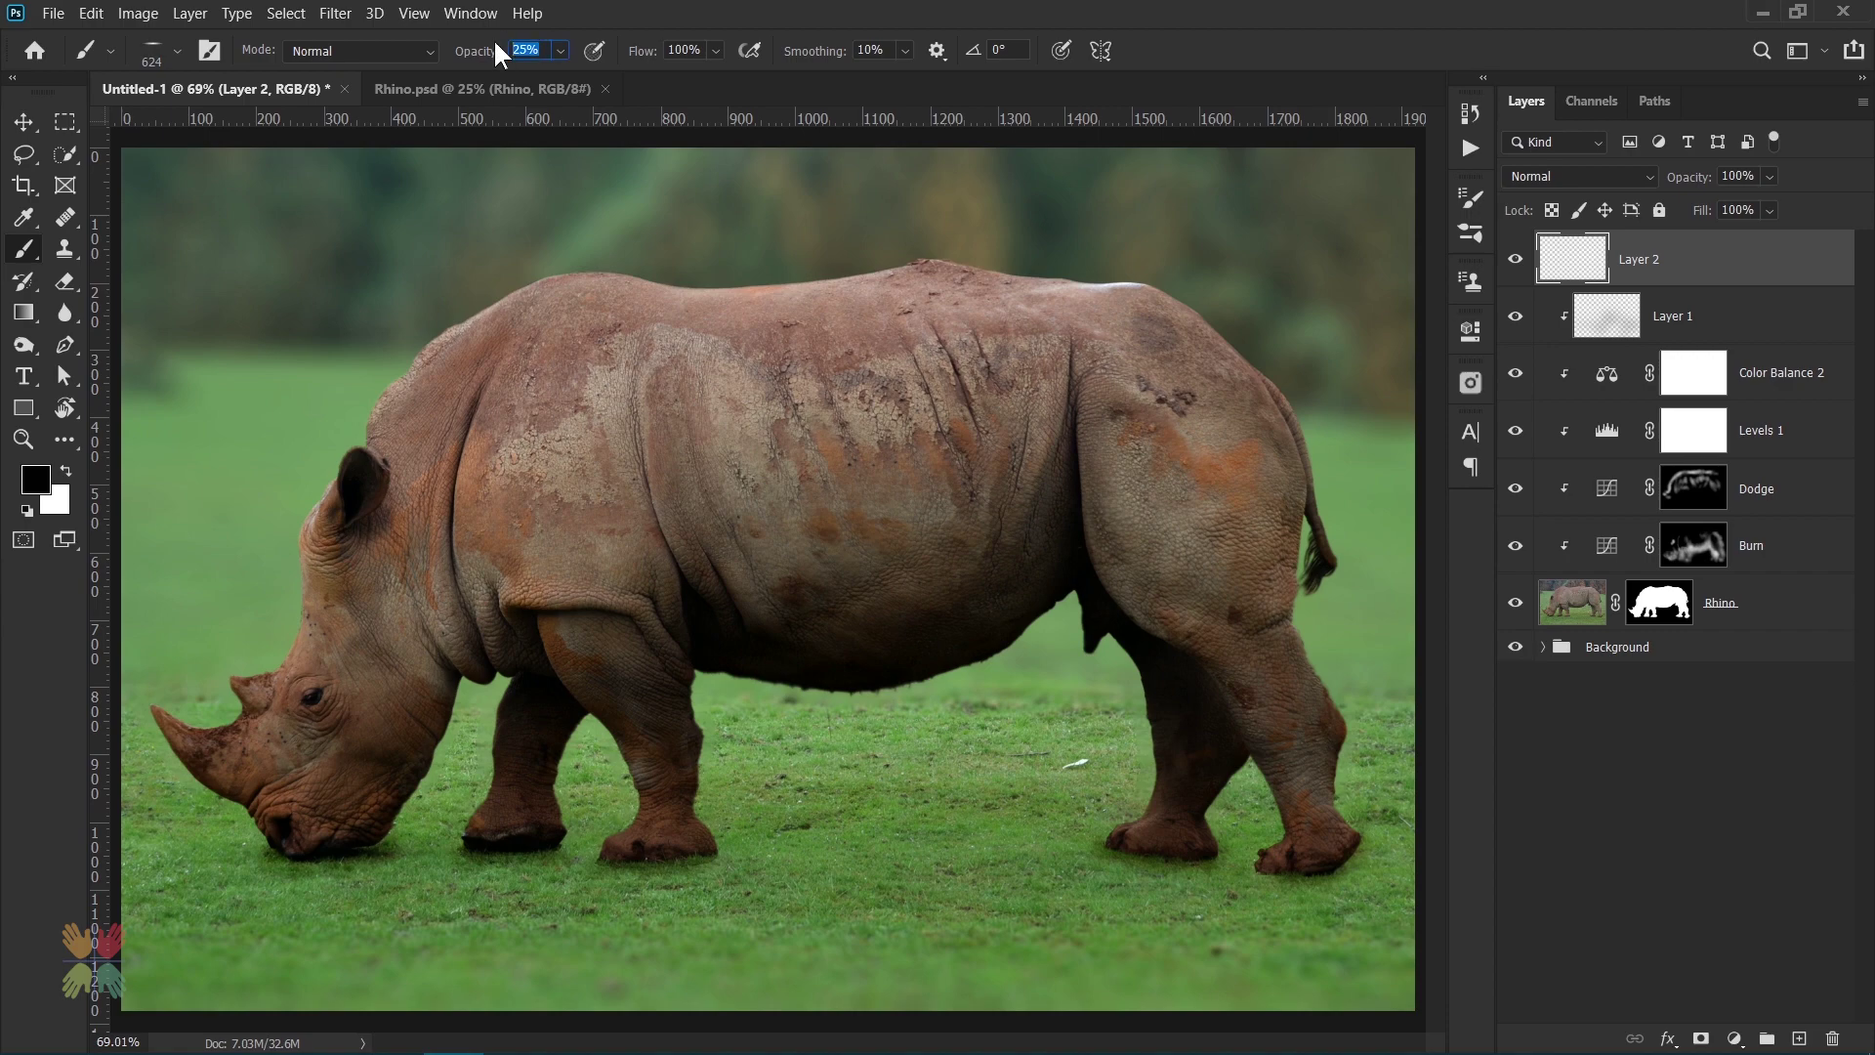
type("20")
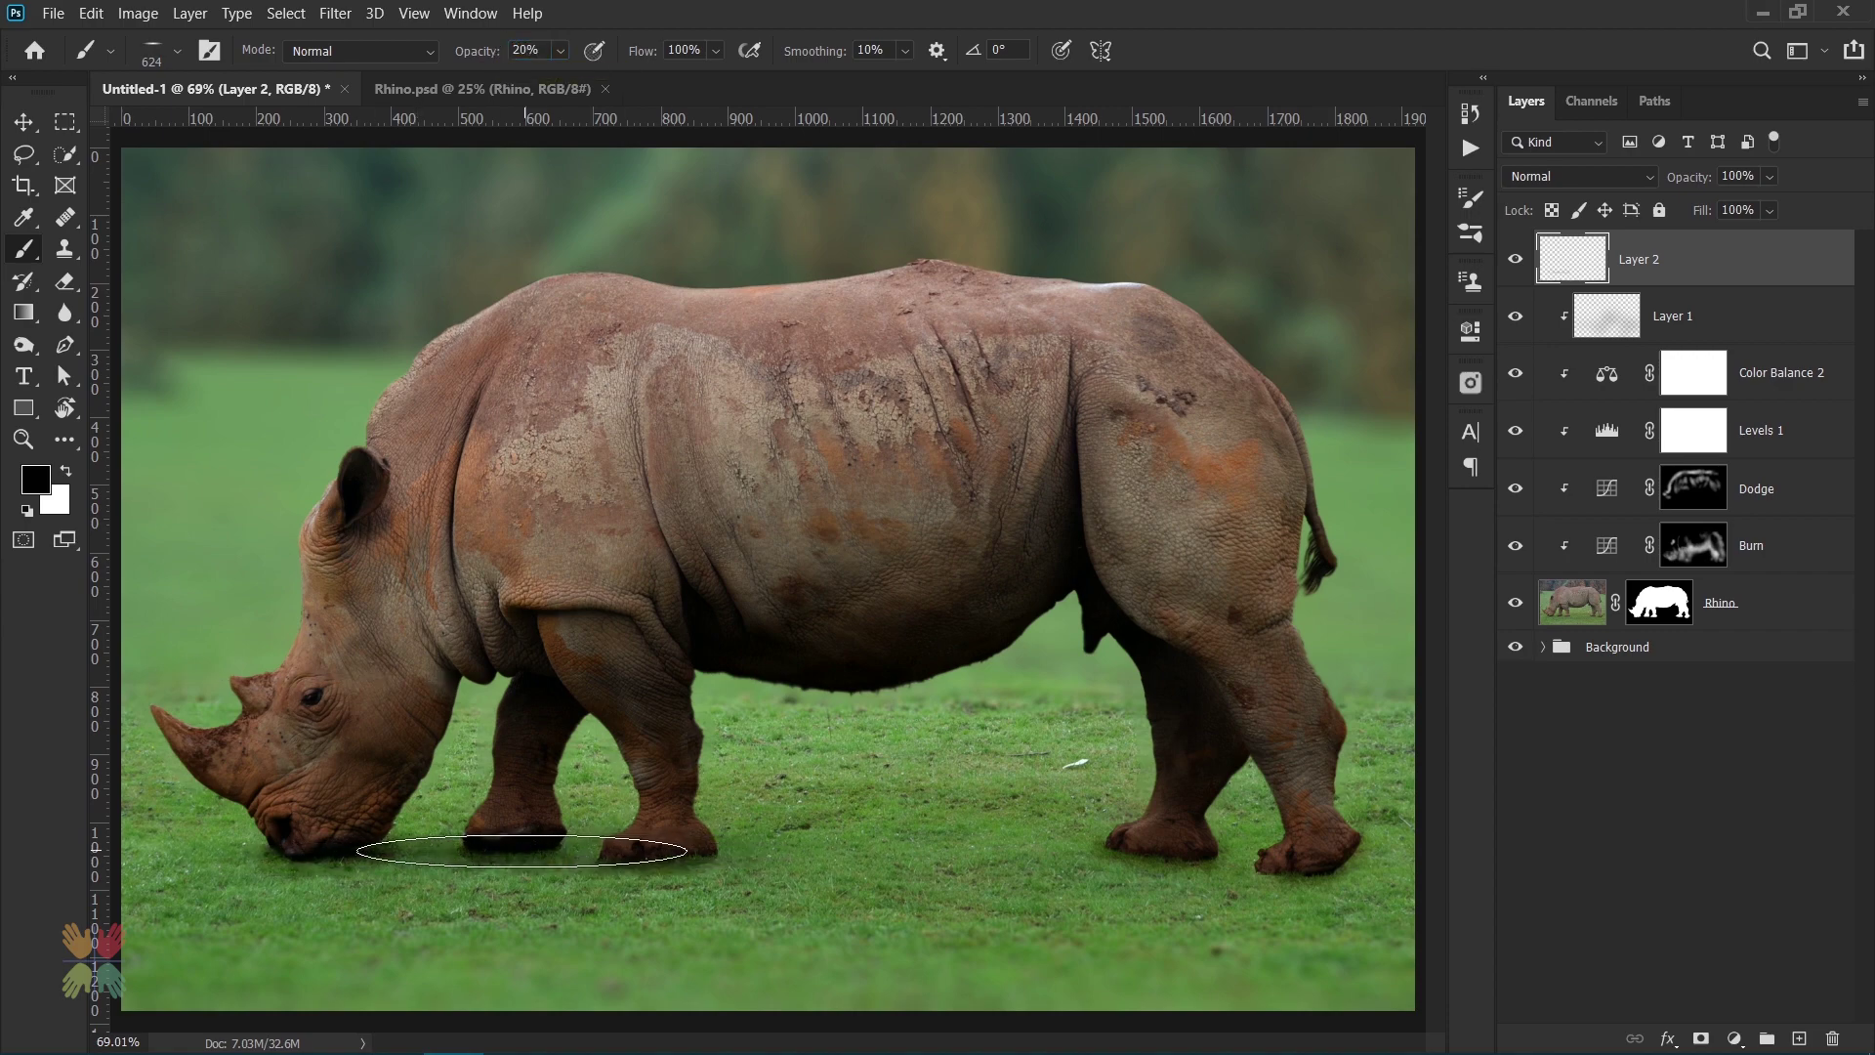
mouse_move(523, 851)
left_mouse_down()
mouse_move(1012, 860)
mouse_move(474, 872)
left_mouse_up()
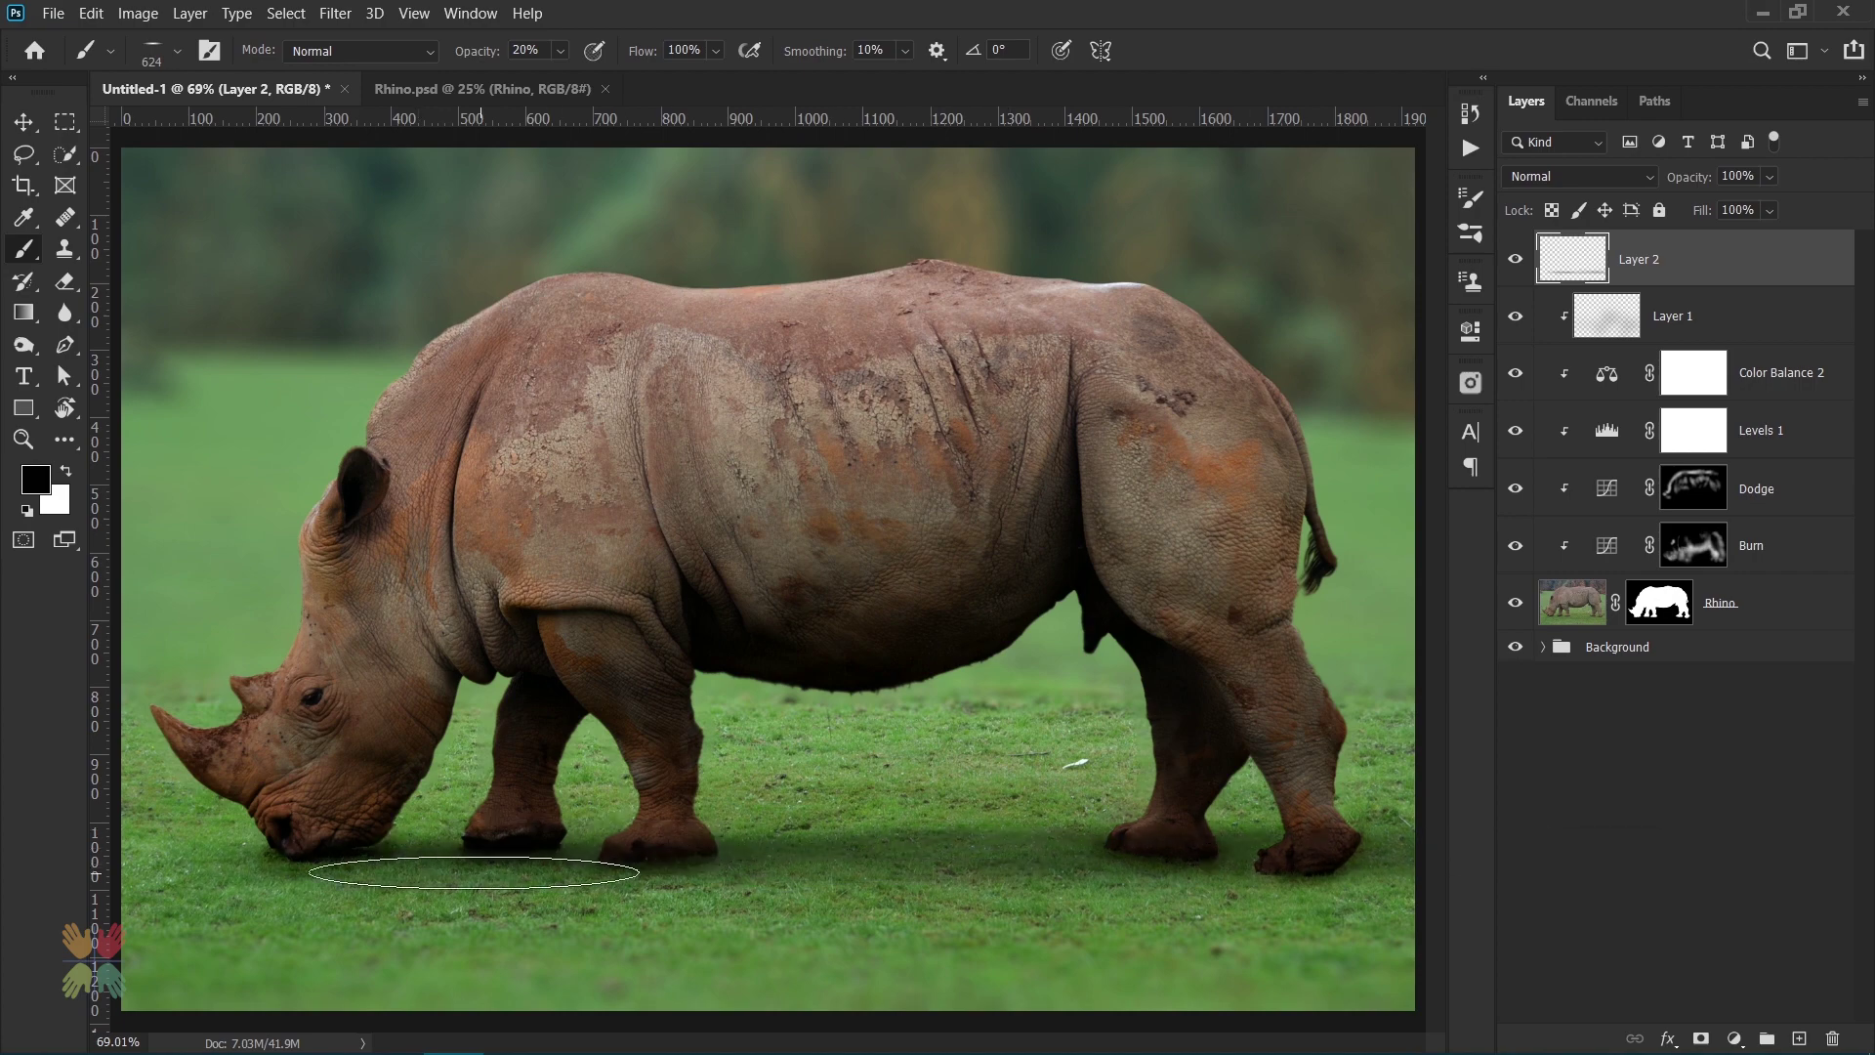
- Erase stray shadow, then paint more shadow between the legs and under the head
left_click(65, 281)
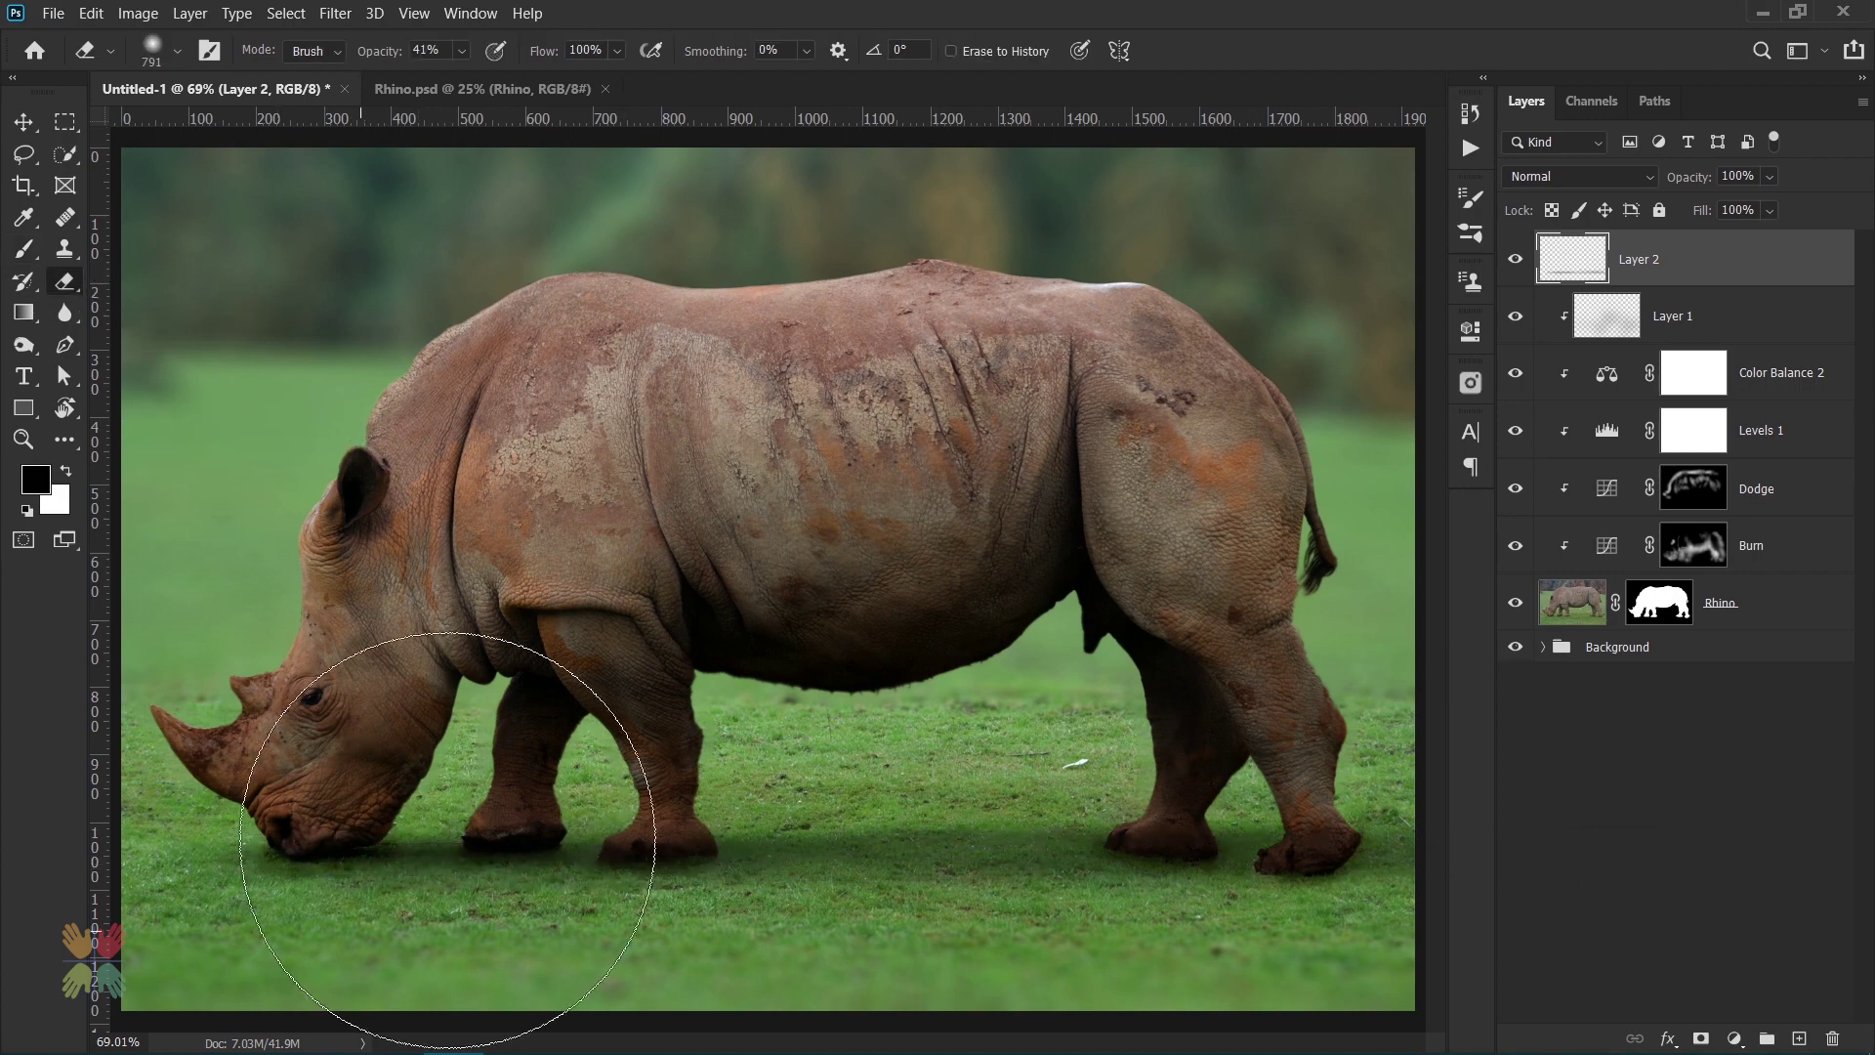
scroll(447, 840, "down", 2)
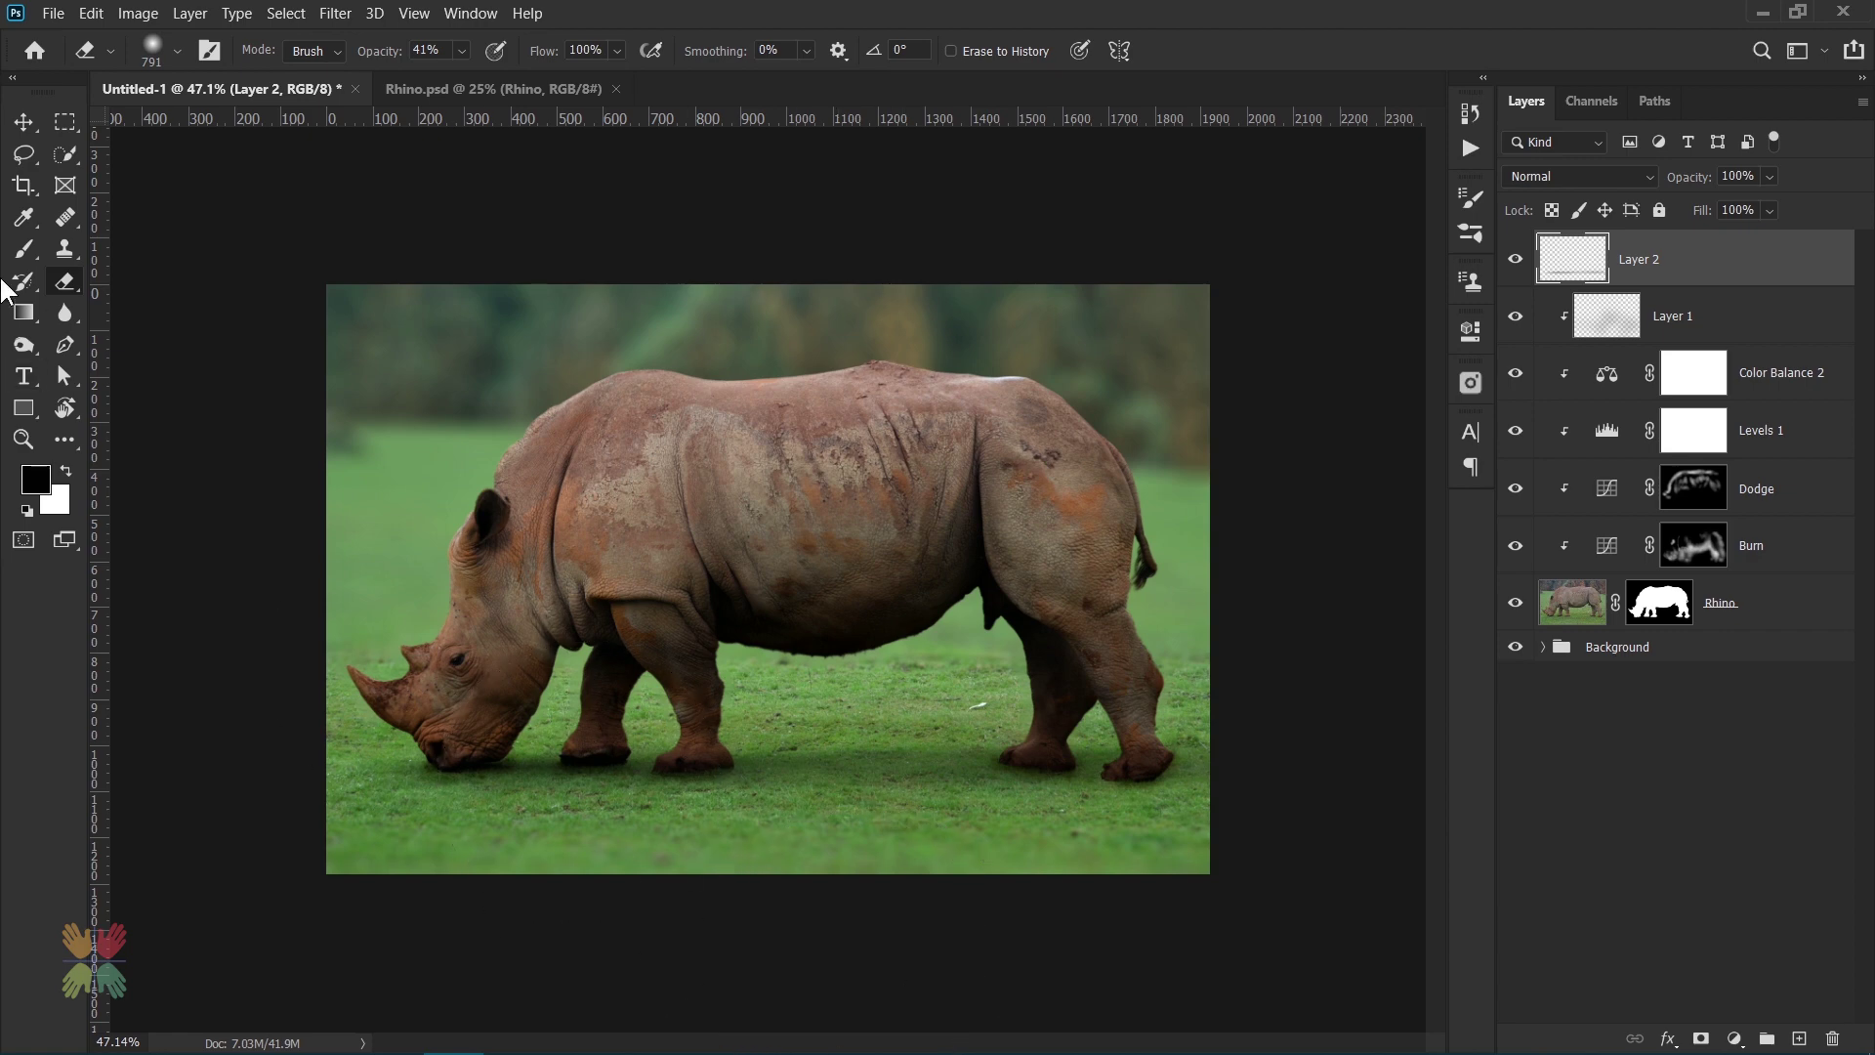
left_click(20, 250)
mouse_move(759, 758)
left_mouse_down()
mouse_move(638, 758)
mouse_move(988, 765)
left_mouse_up()
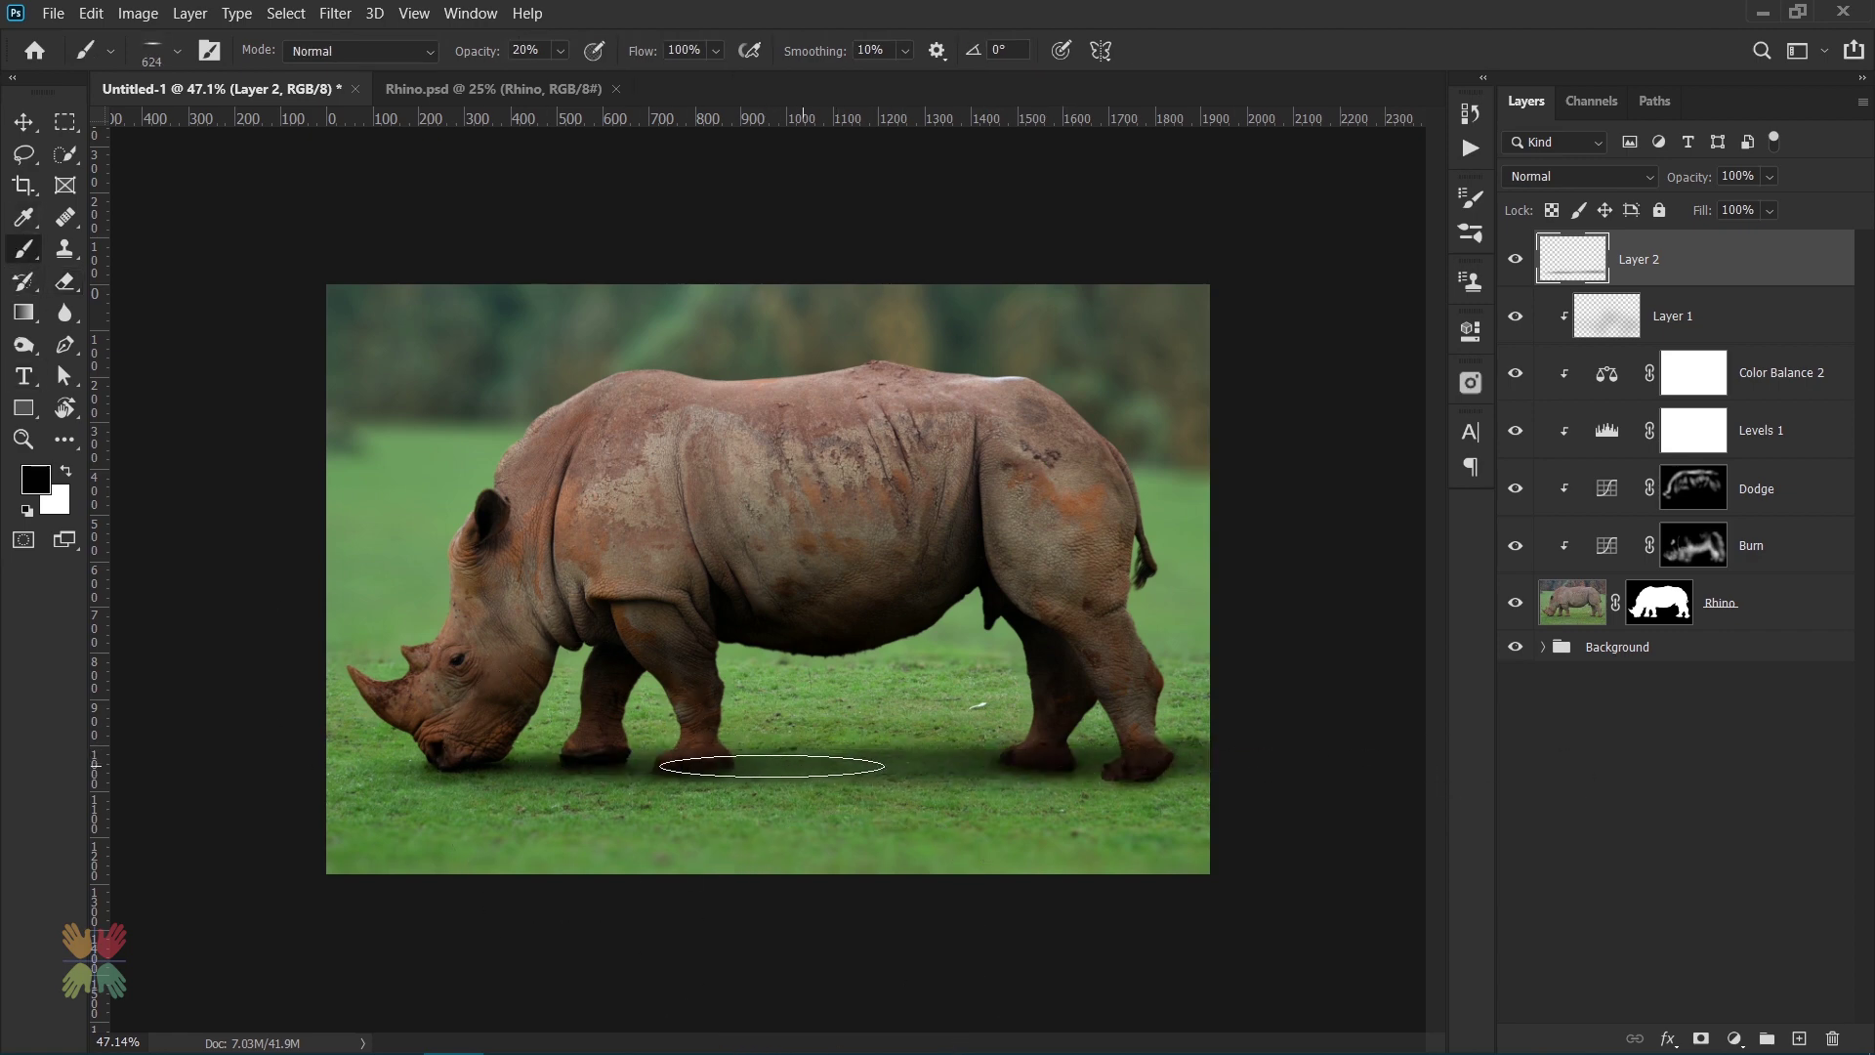
left_click_drag(671, 759, 469, 747)
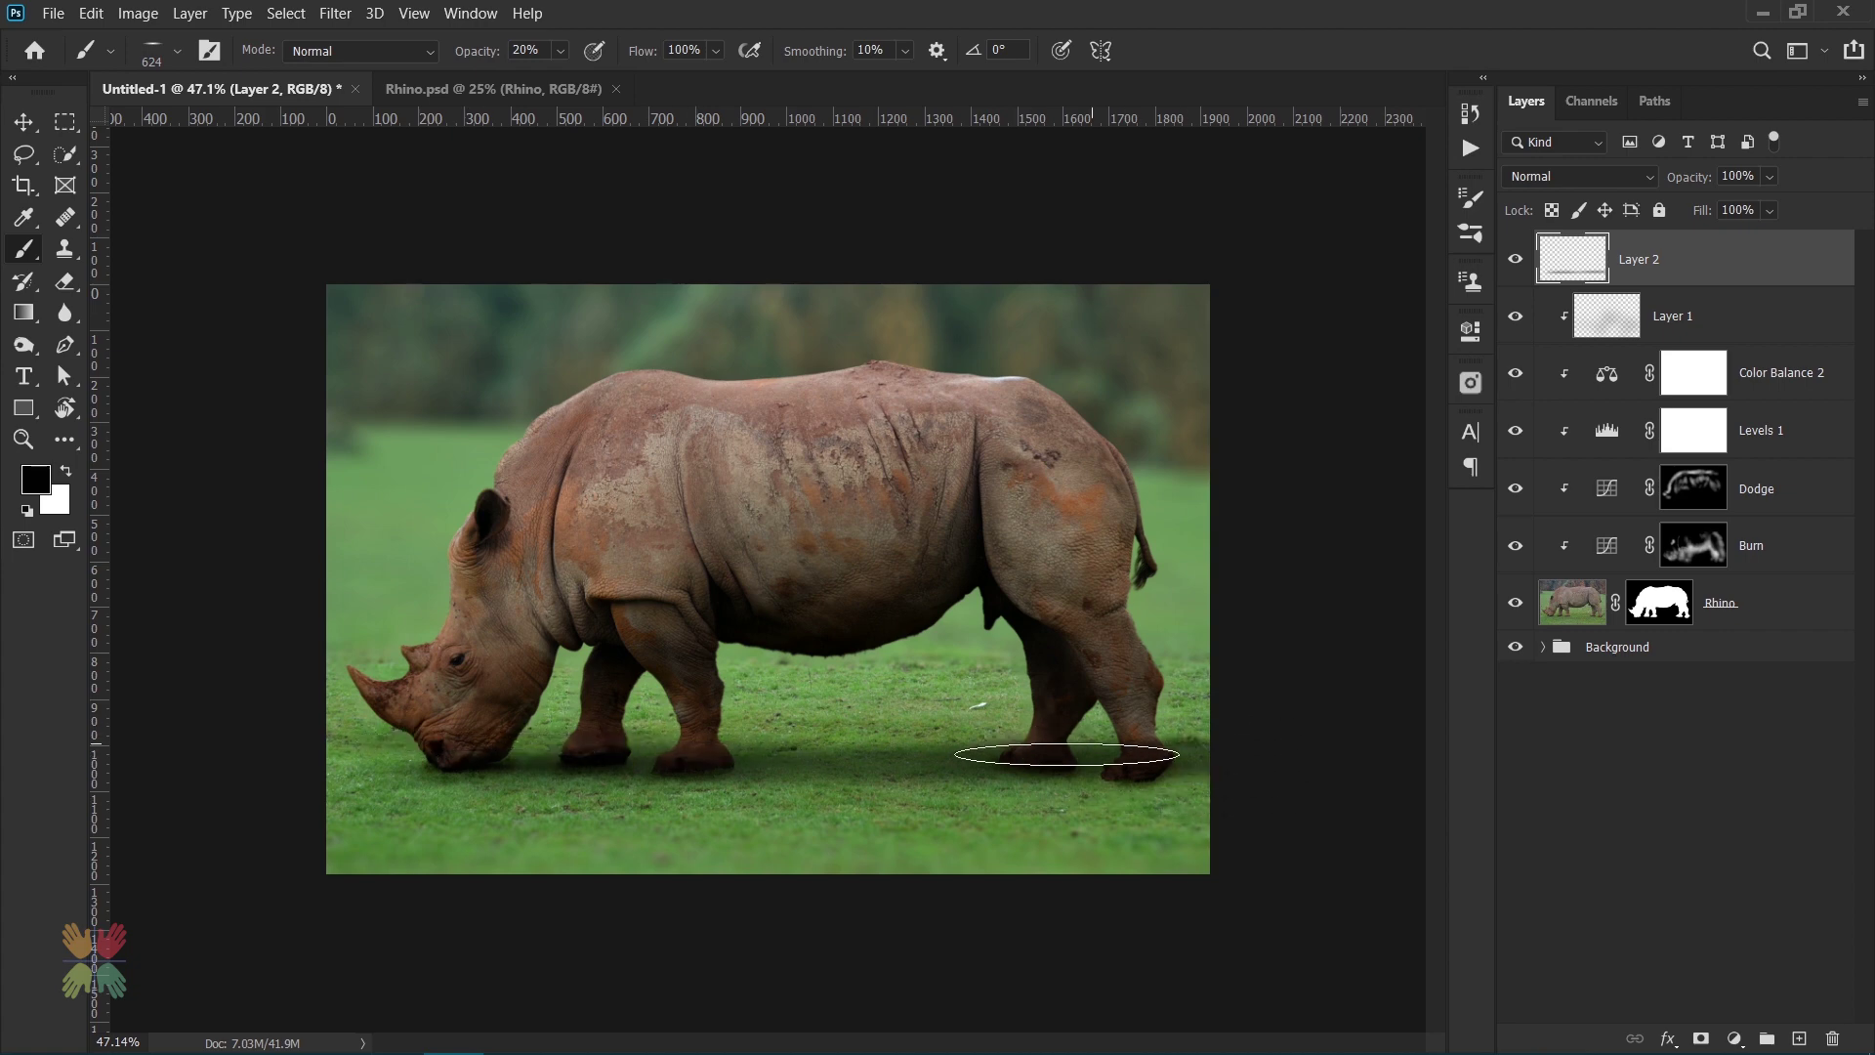
- Erase the shadow inside the rhino's outline using its selection, then deselect
left_click(1670, 612, "ctrl")
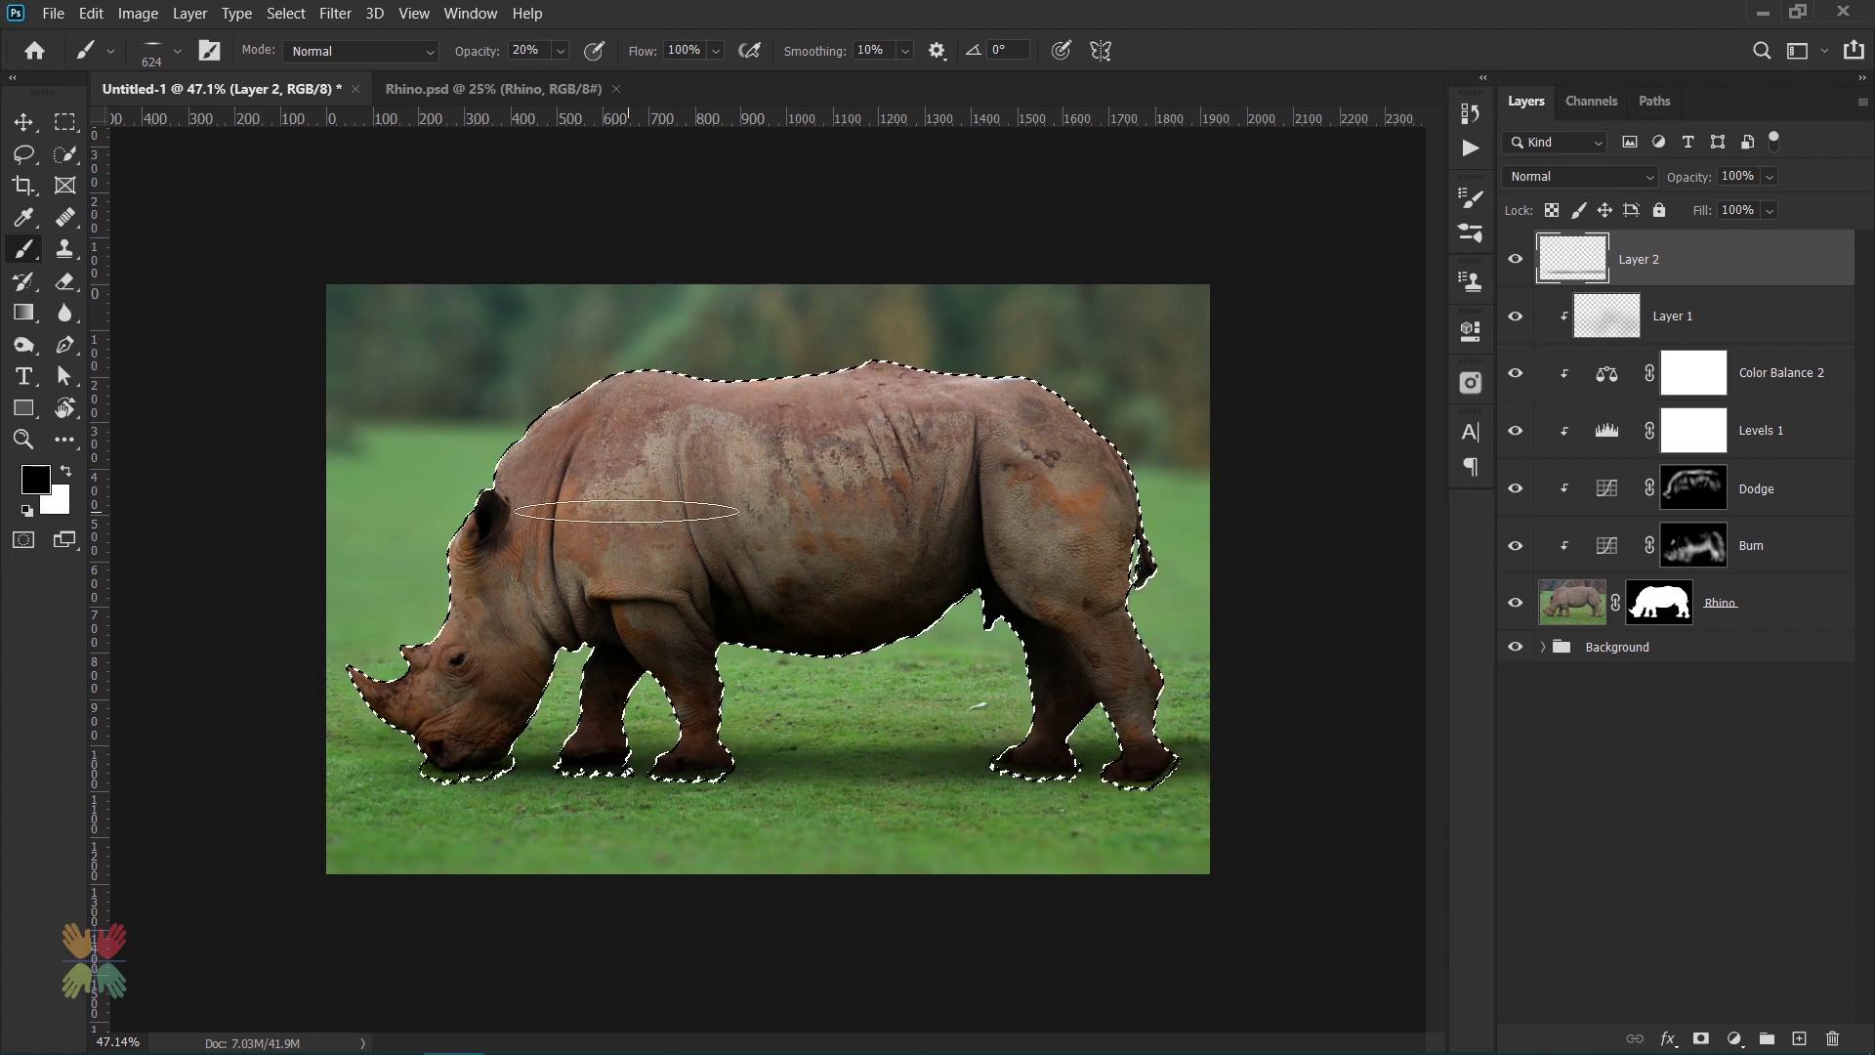
key("e")
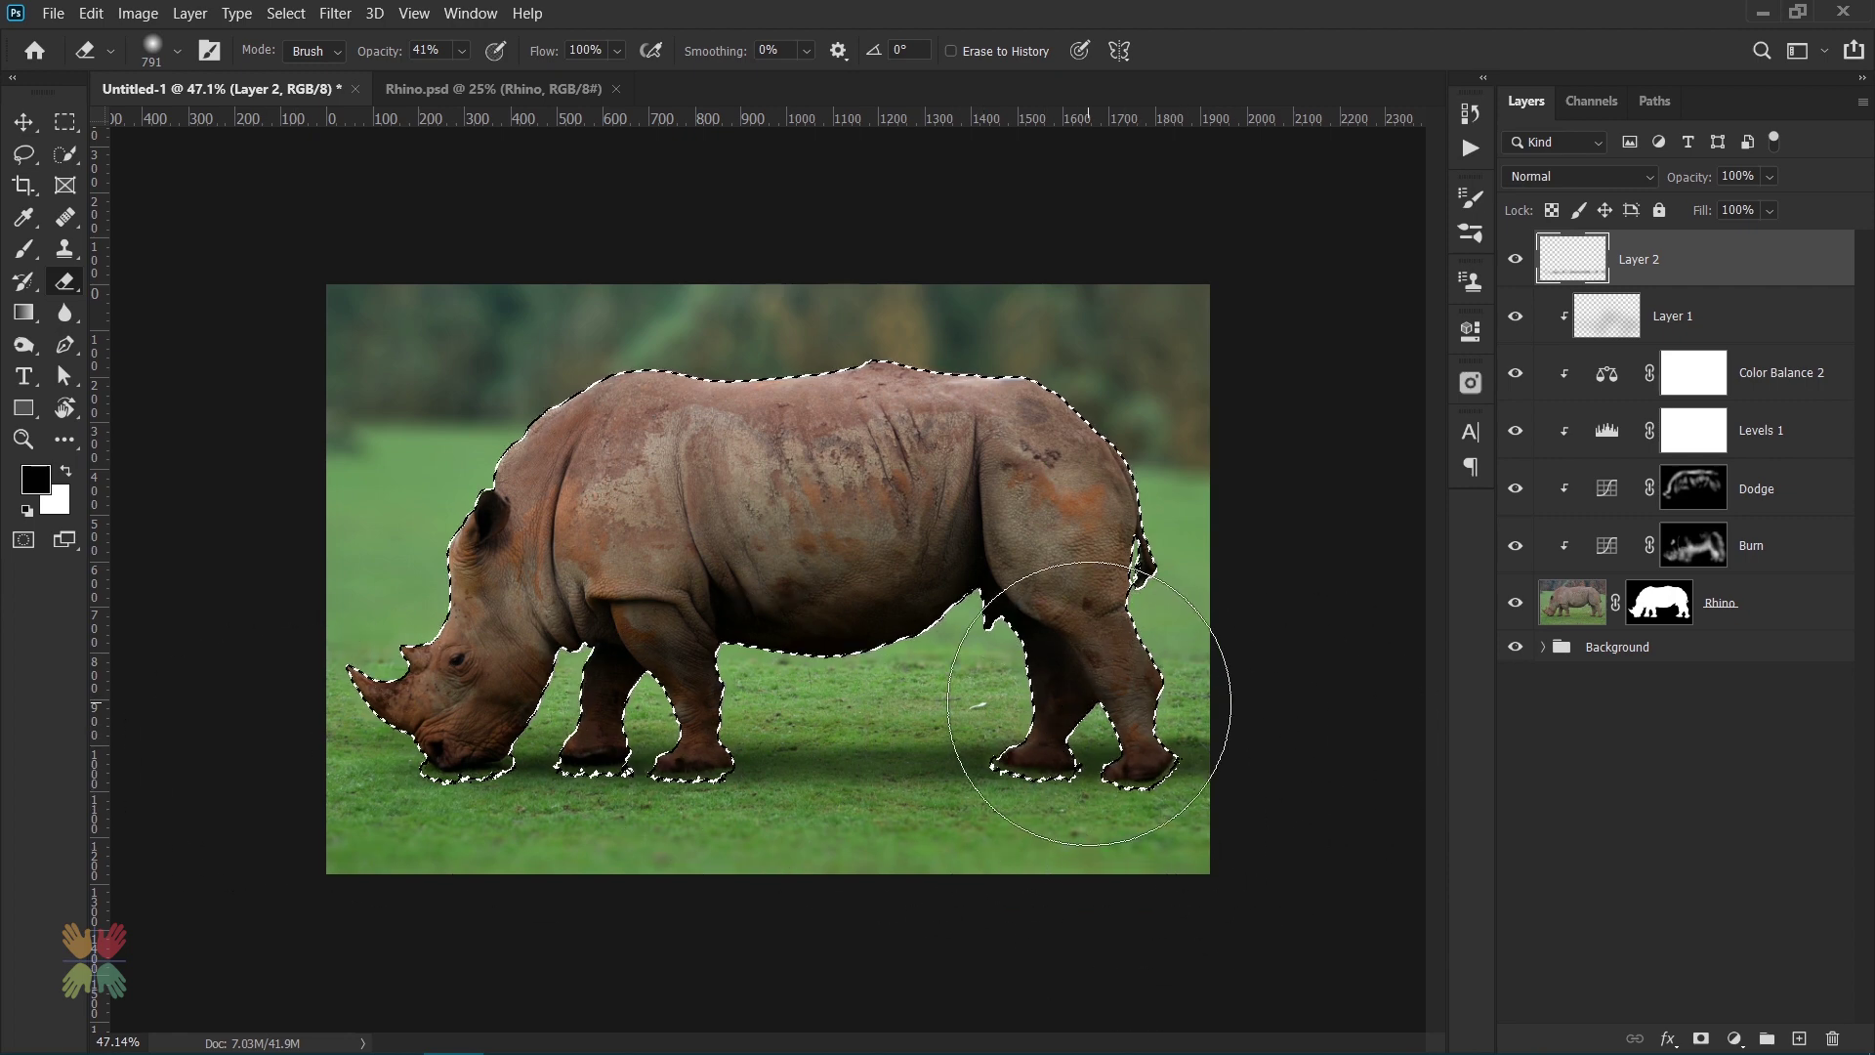
key("ctrl+d")
key("b")
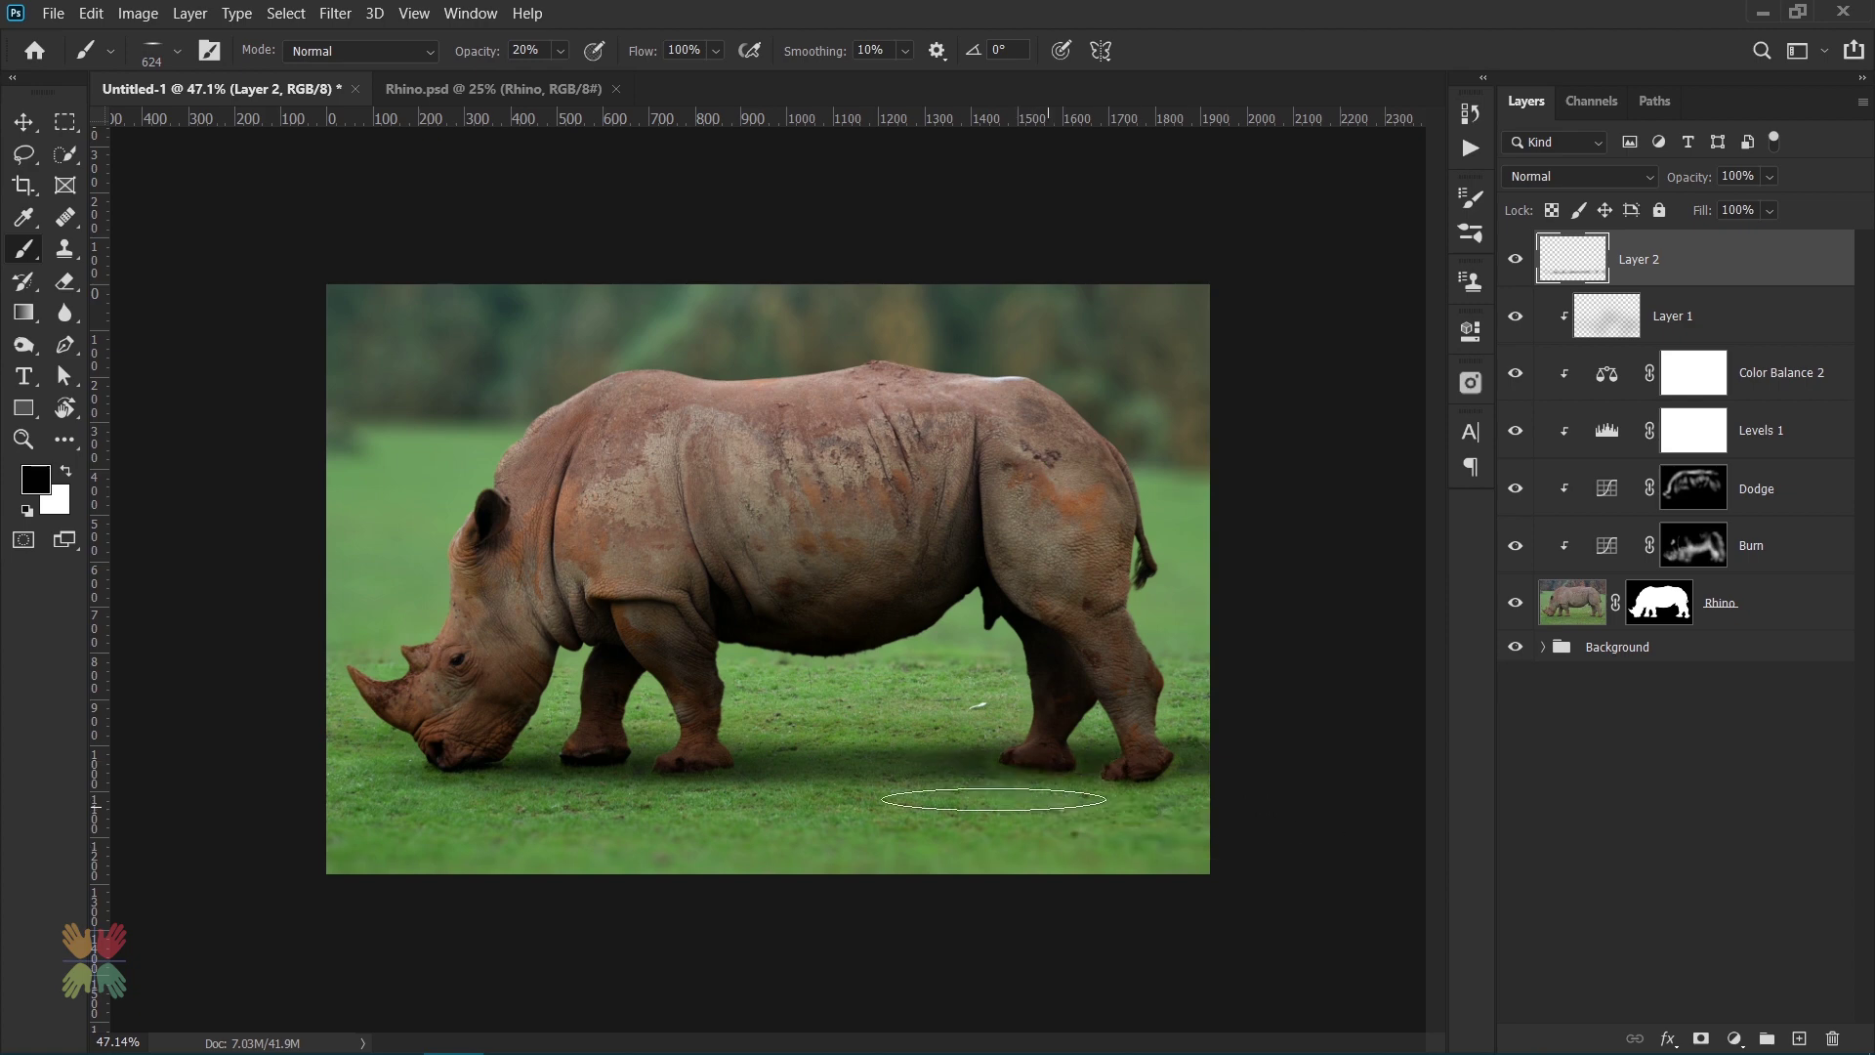
left_click_drag(996, 771, 1018, 762)
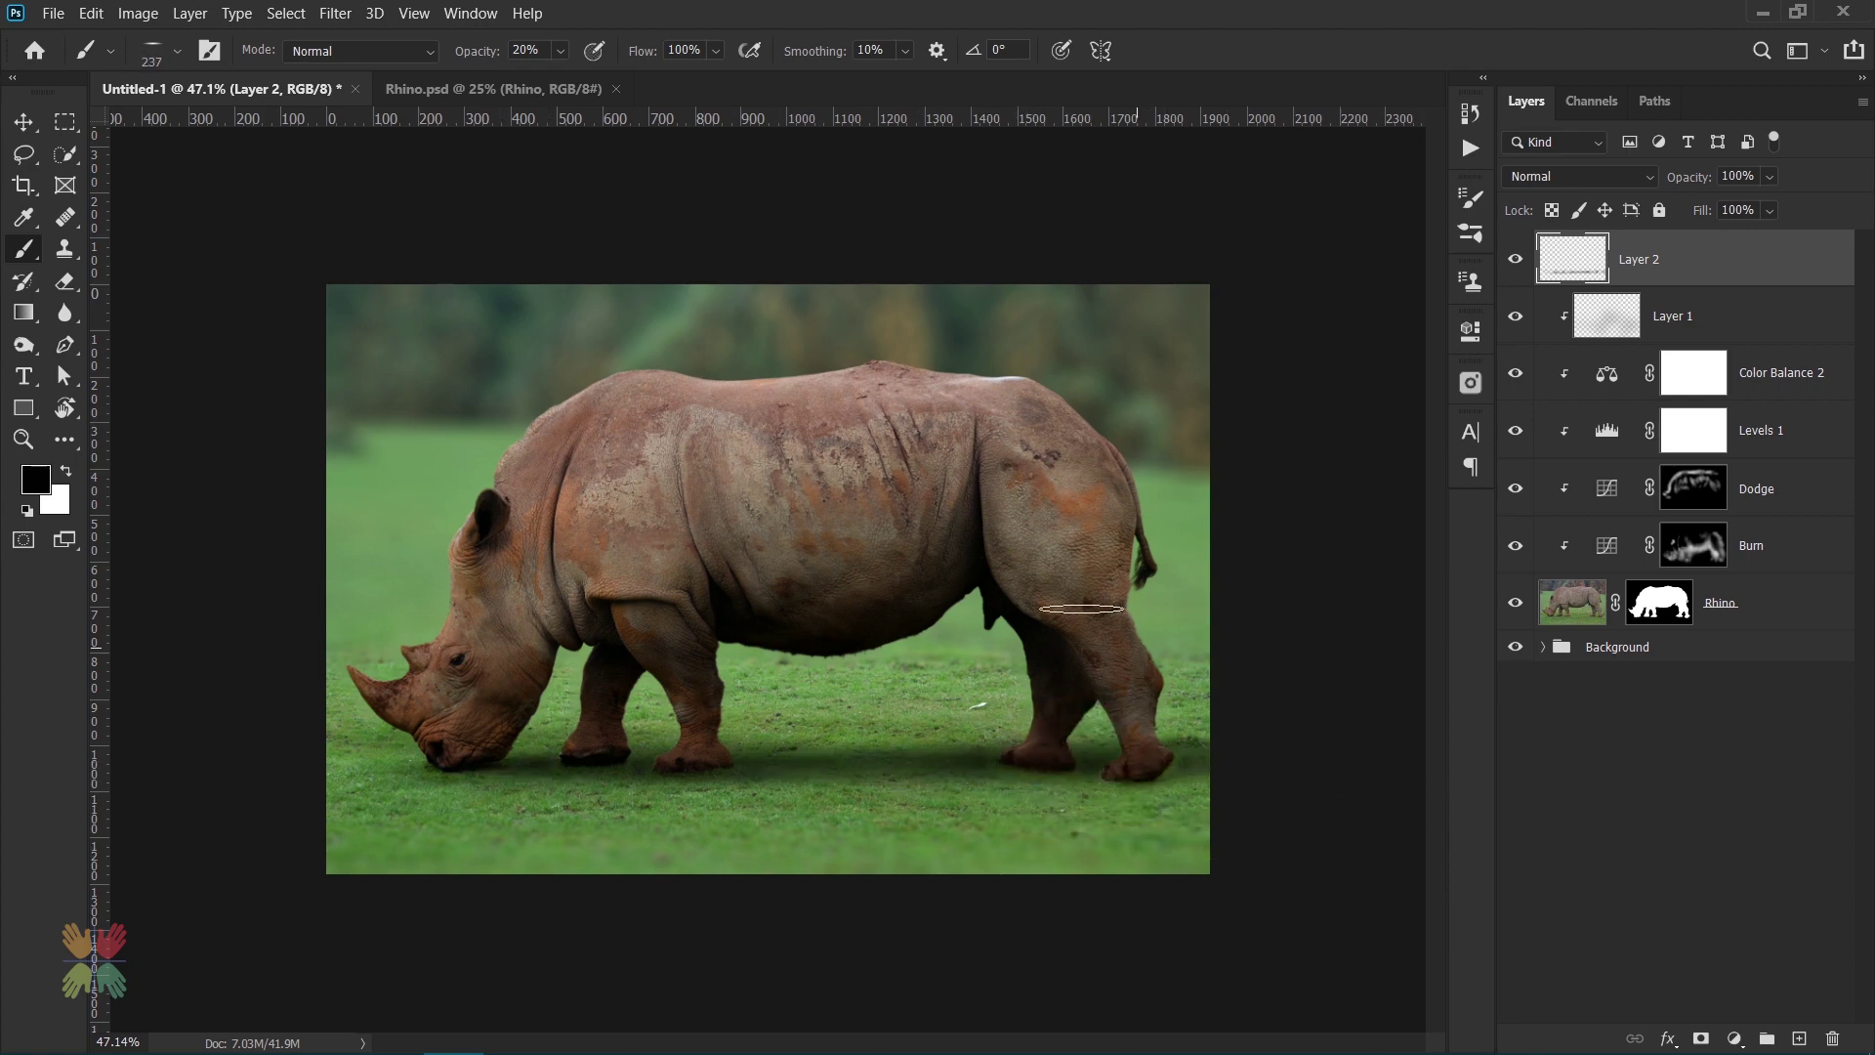
- Set Layer 2's opacity to 70%
type("8")
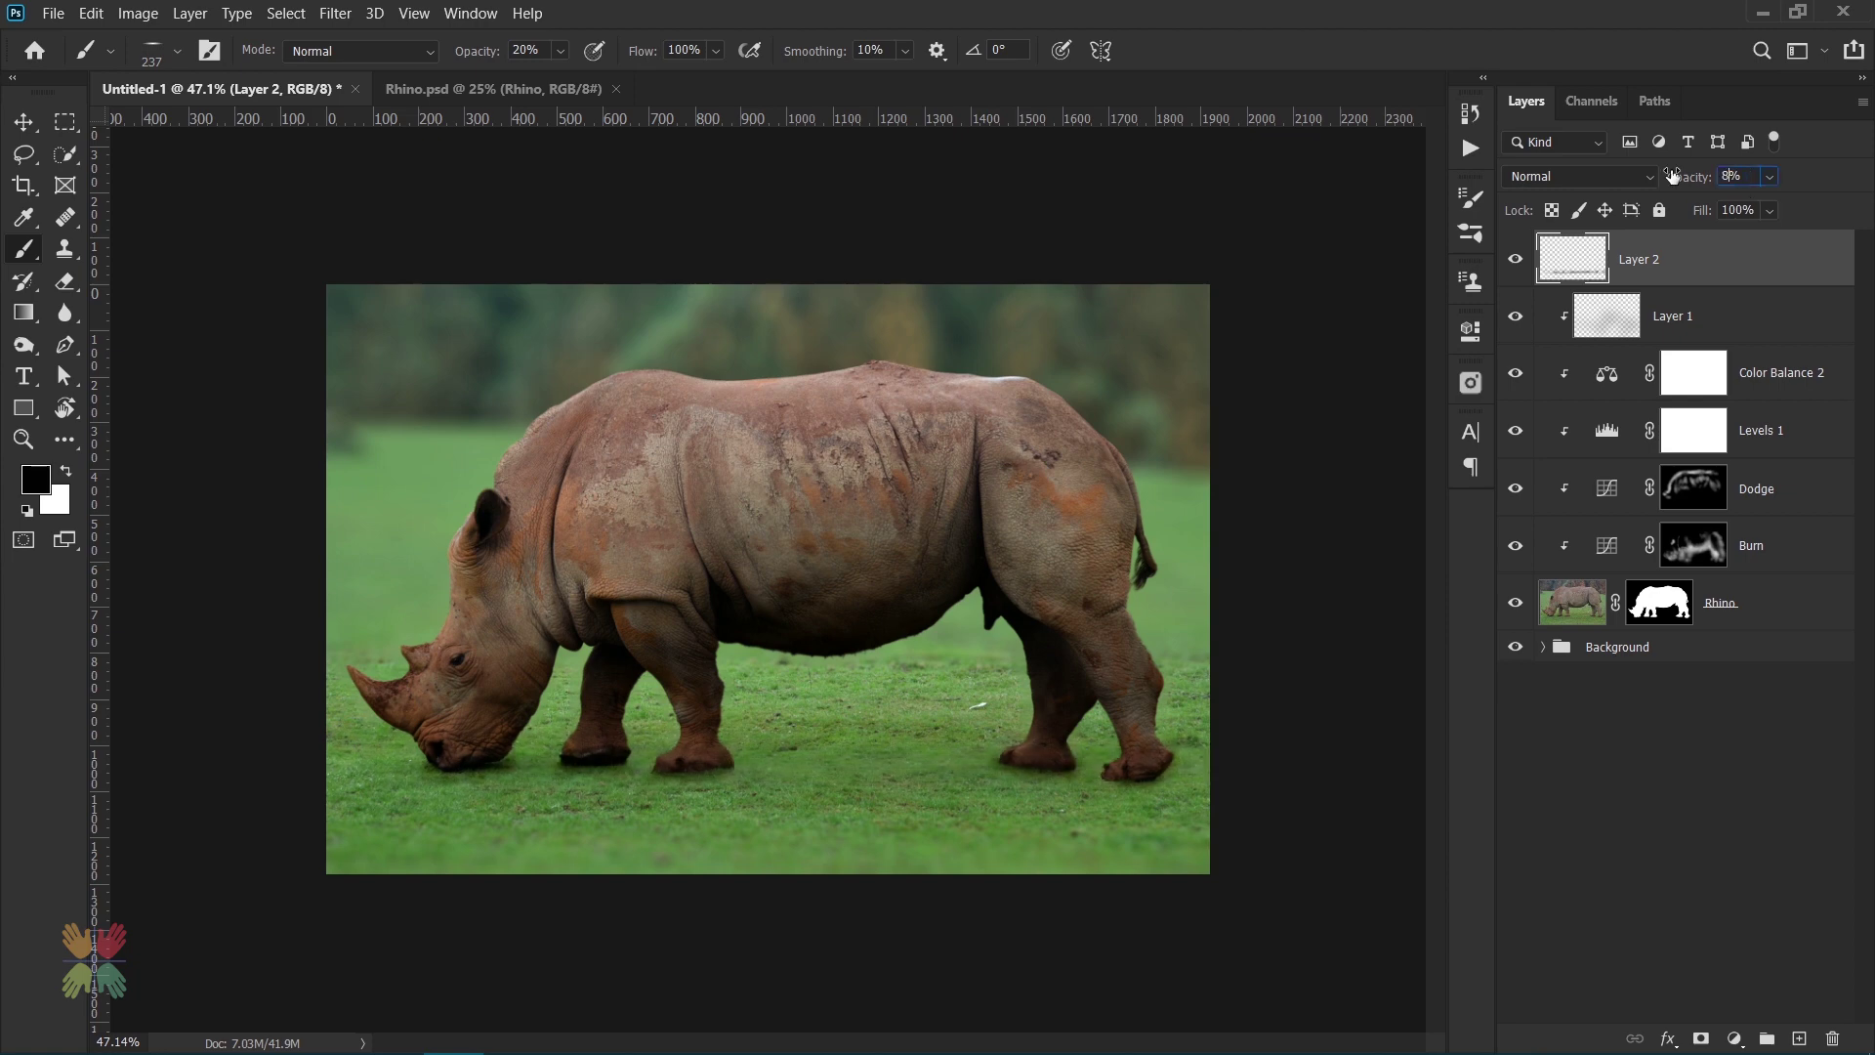
type("0")
key("BackSpace")
type("7")
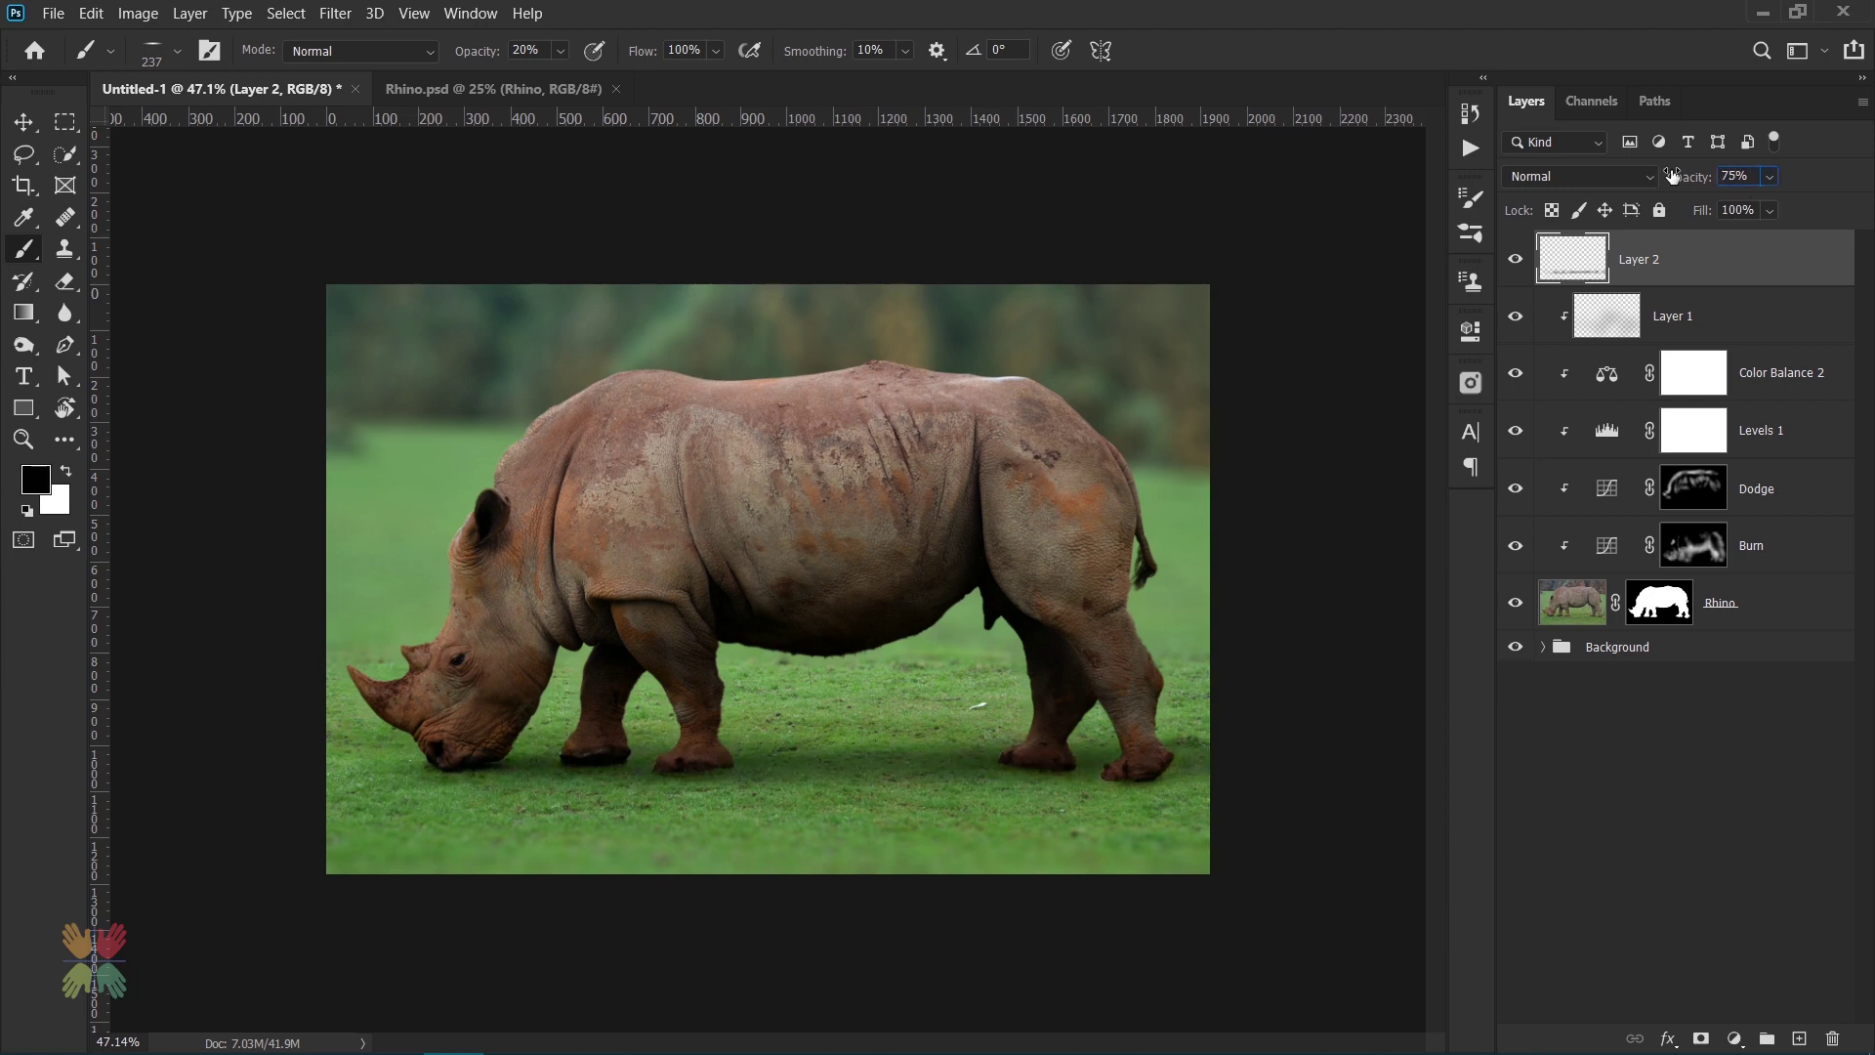
type("0")
- Group Layer 2 through the Rhino layer into a group named Rhino
left_click(1758, 607, "shift")
left_click(1773, 1009)
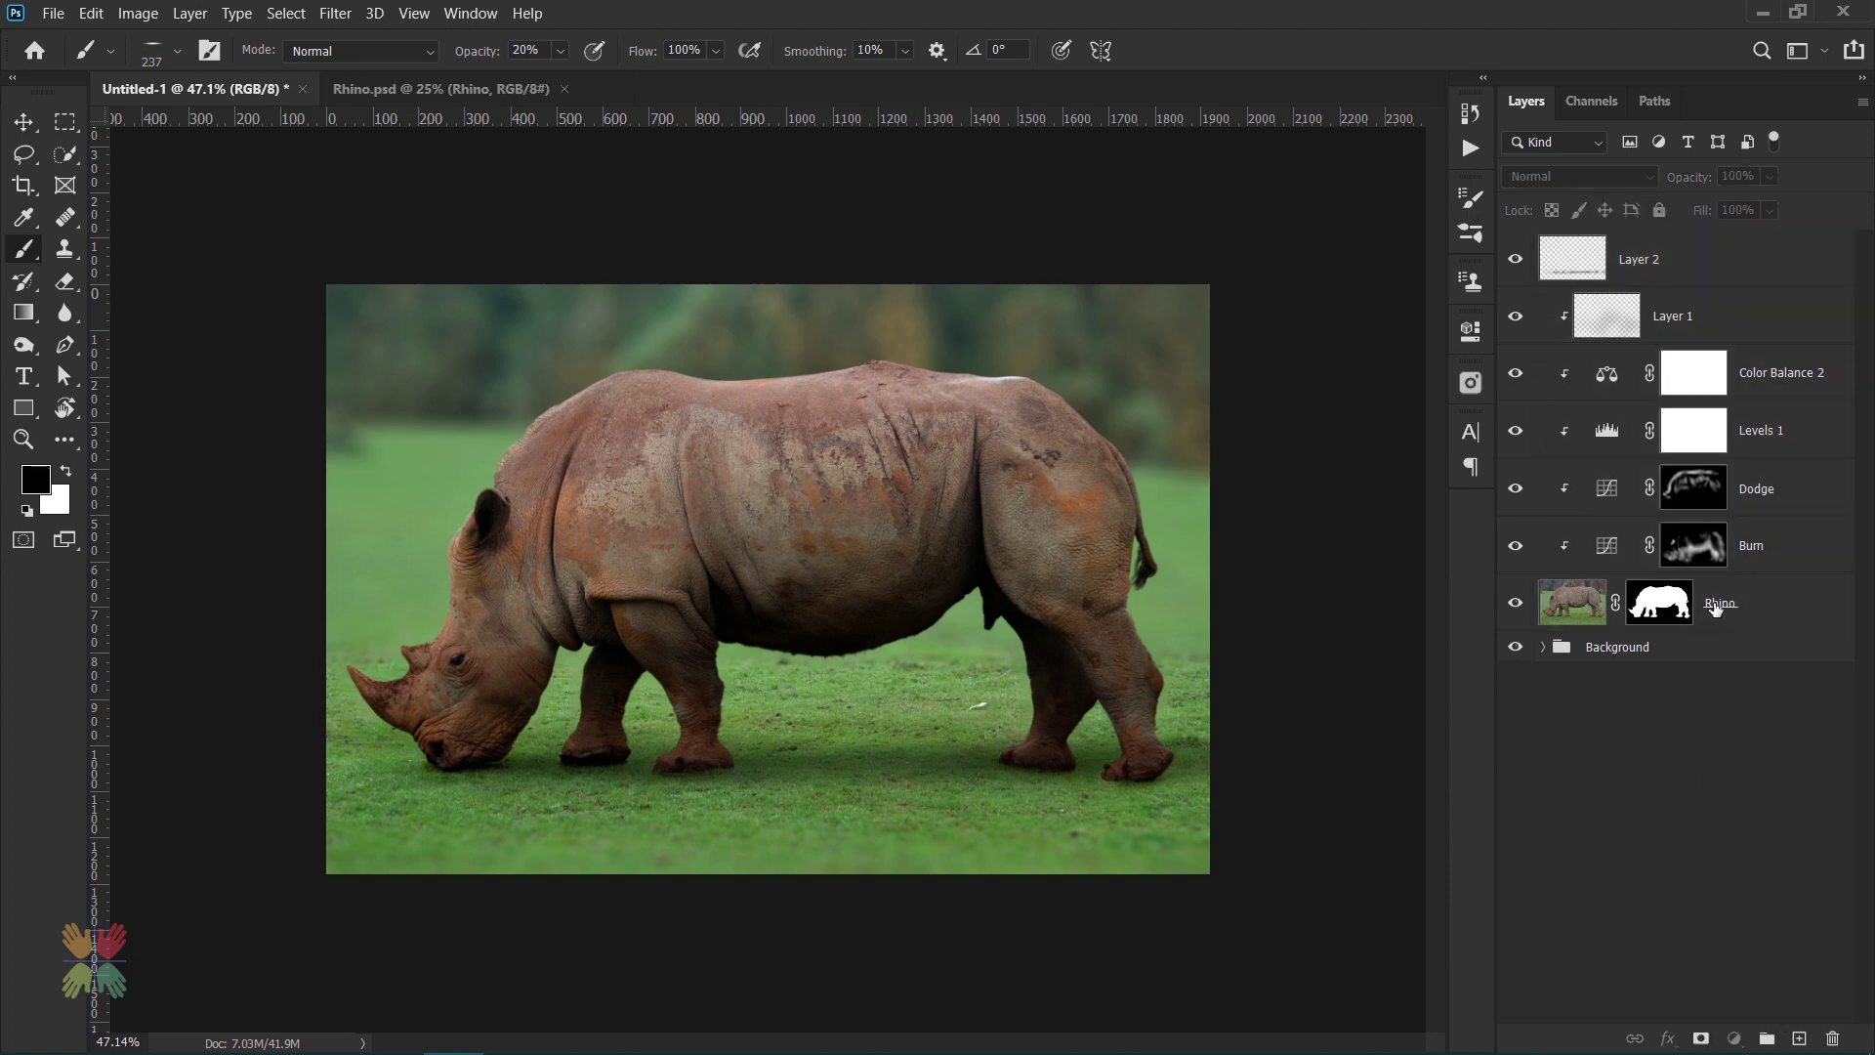
left_click(1748, 605)
left_click(1699, 264, "shift")
left_click(1766, 1037)
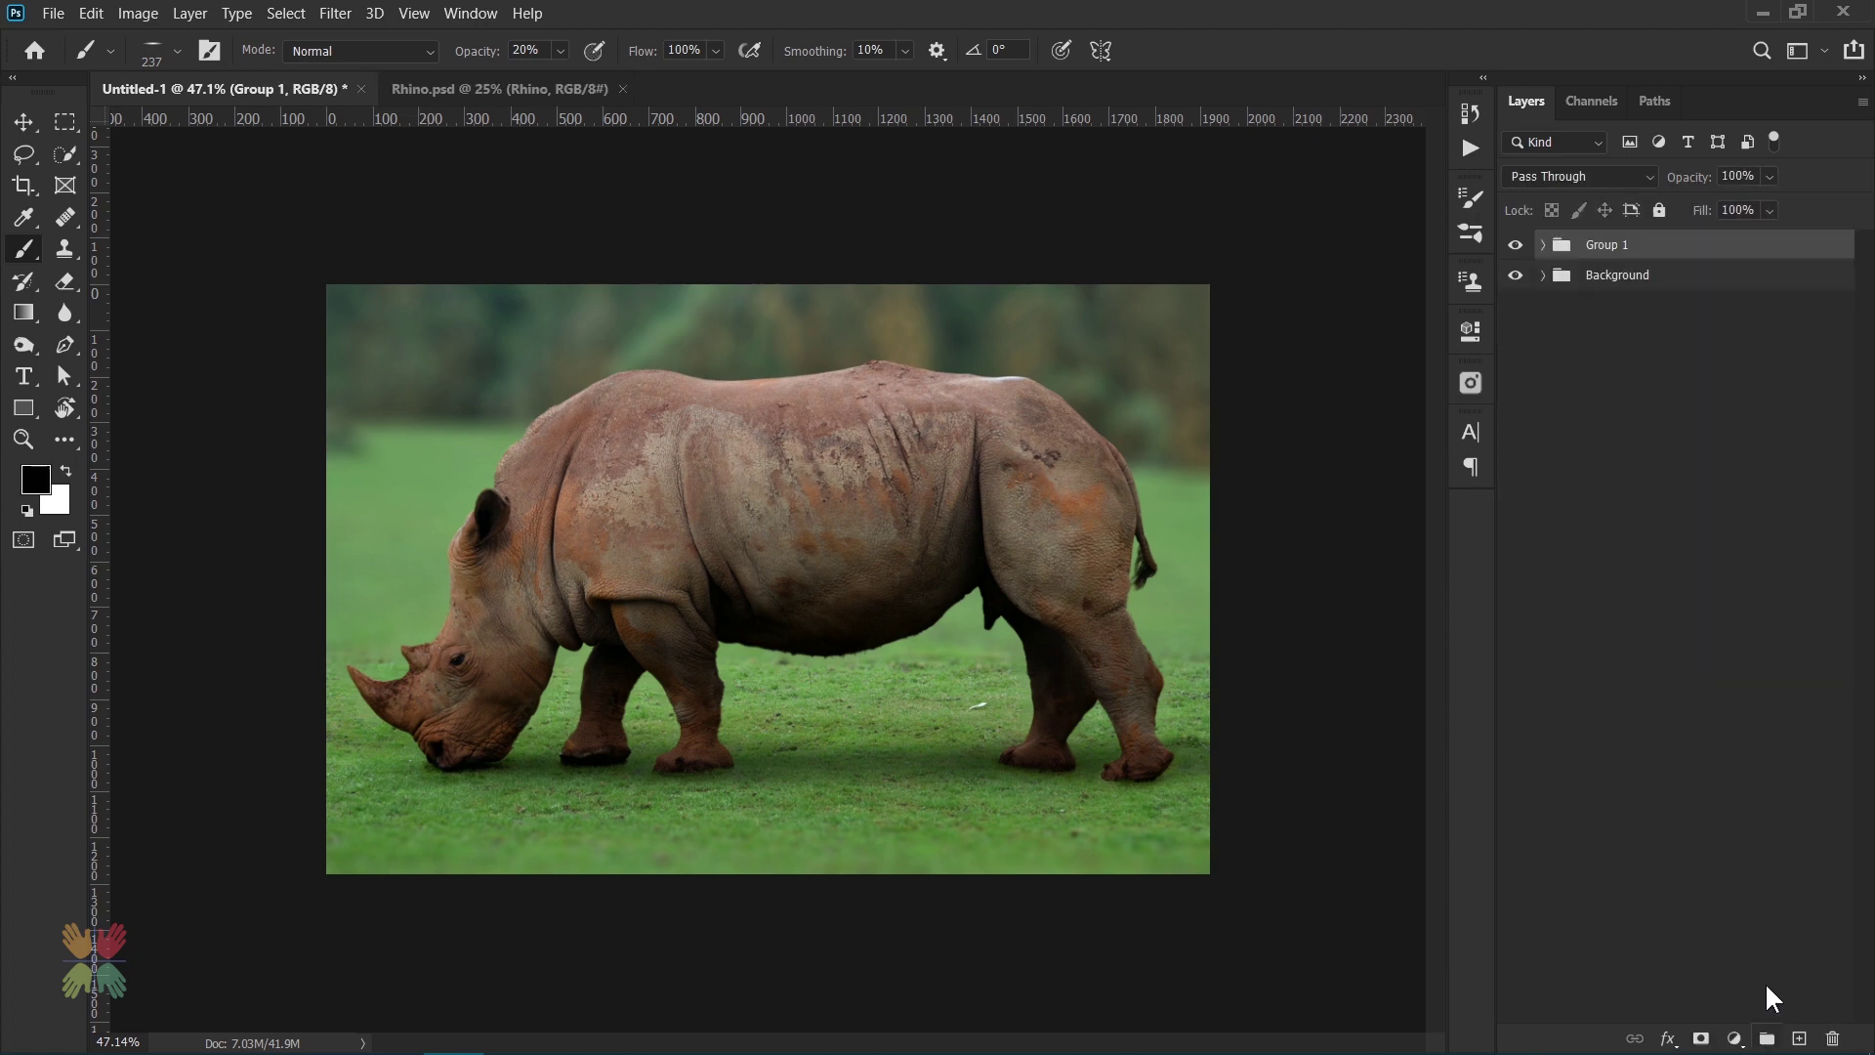
type("Rhino")
key("Return")
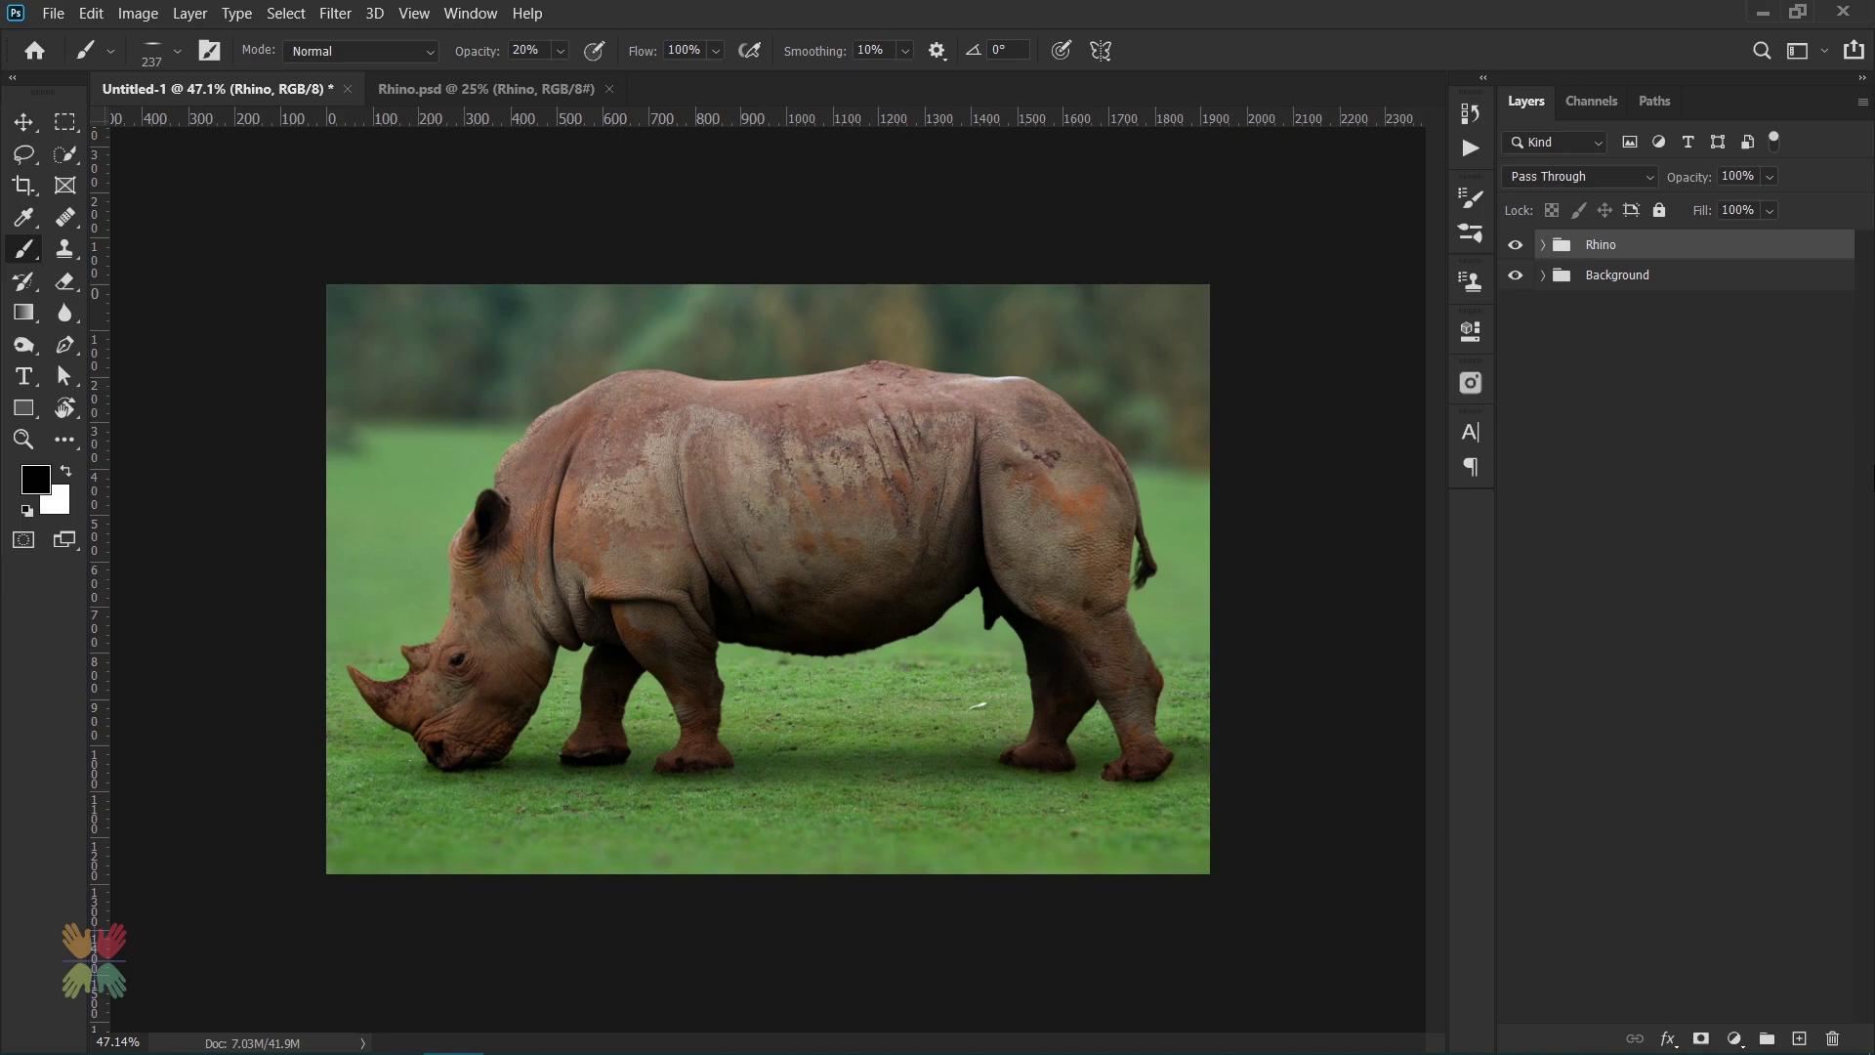
- Place the World Map image embedded and scale it down to about 16.2% over the rhino's body
scroll(273, 196, "up", 2)
left_click(53, 13)
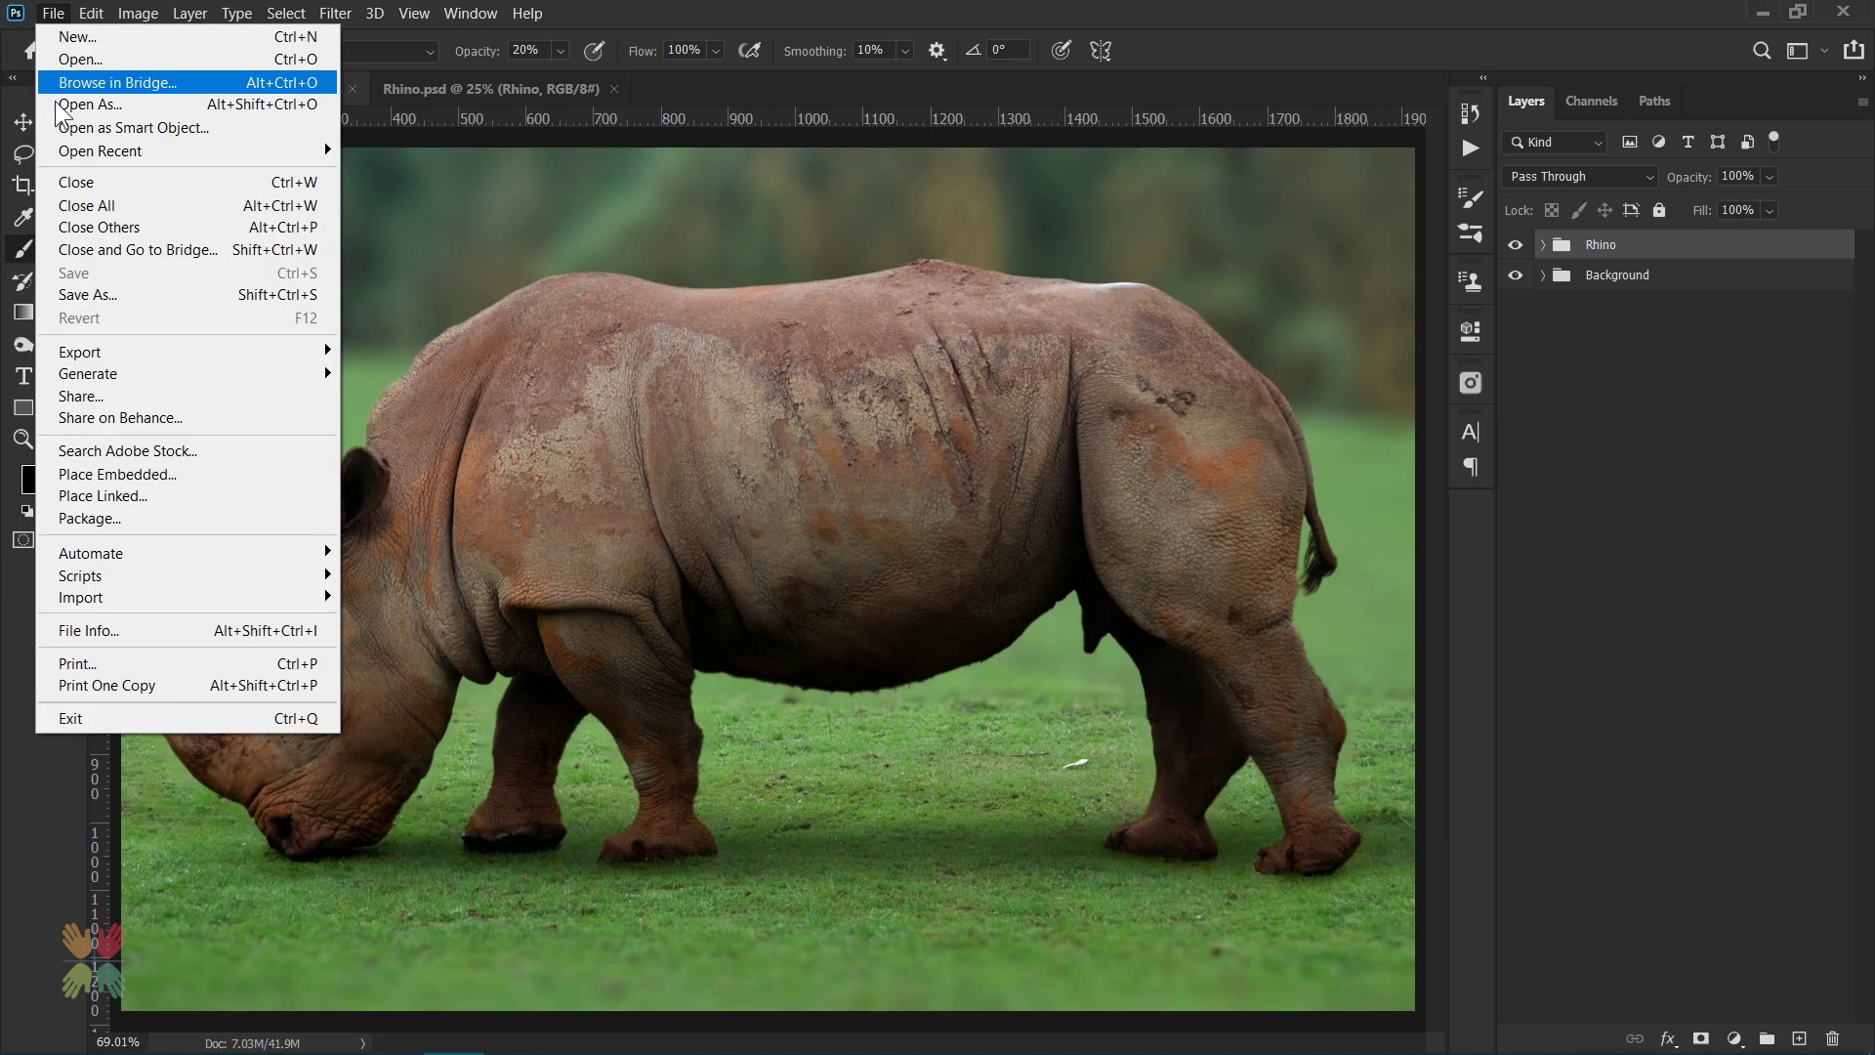
left_click(149, 475)
double_click(1023, 396)
left_click_drag(1398, 228, 1088, 406)
mouse_move(915, 575)
left_mouse_down()
mouse_move(1074, 410)
mouse_move(1053, 413)
left_mouse_up()
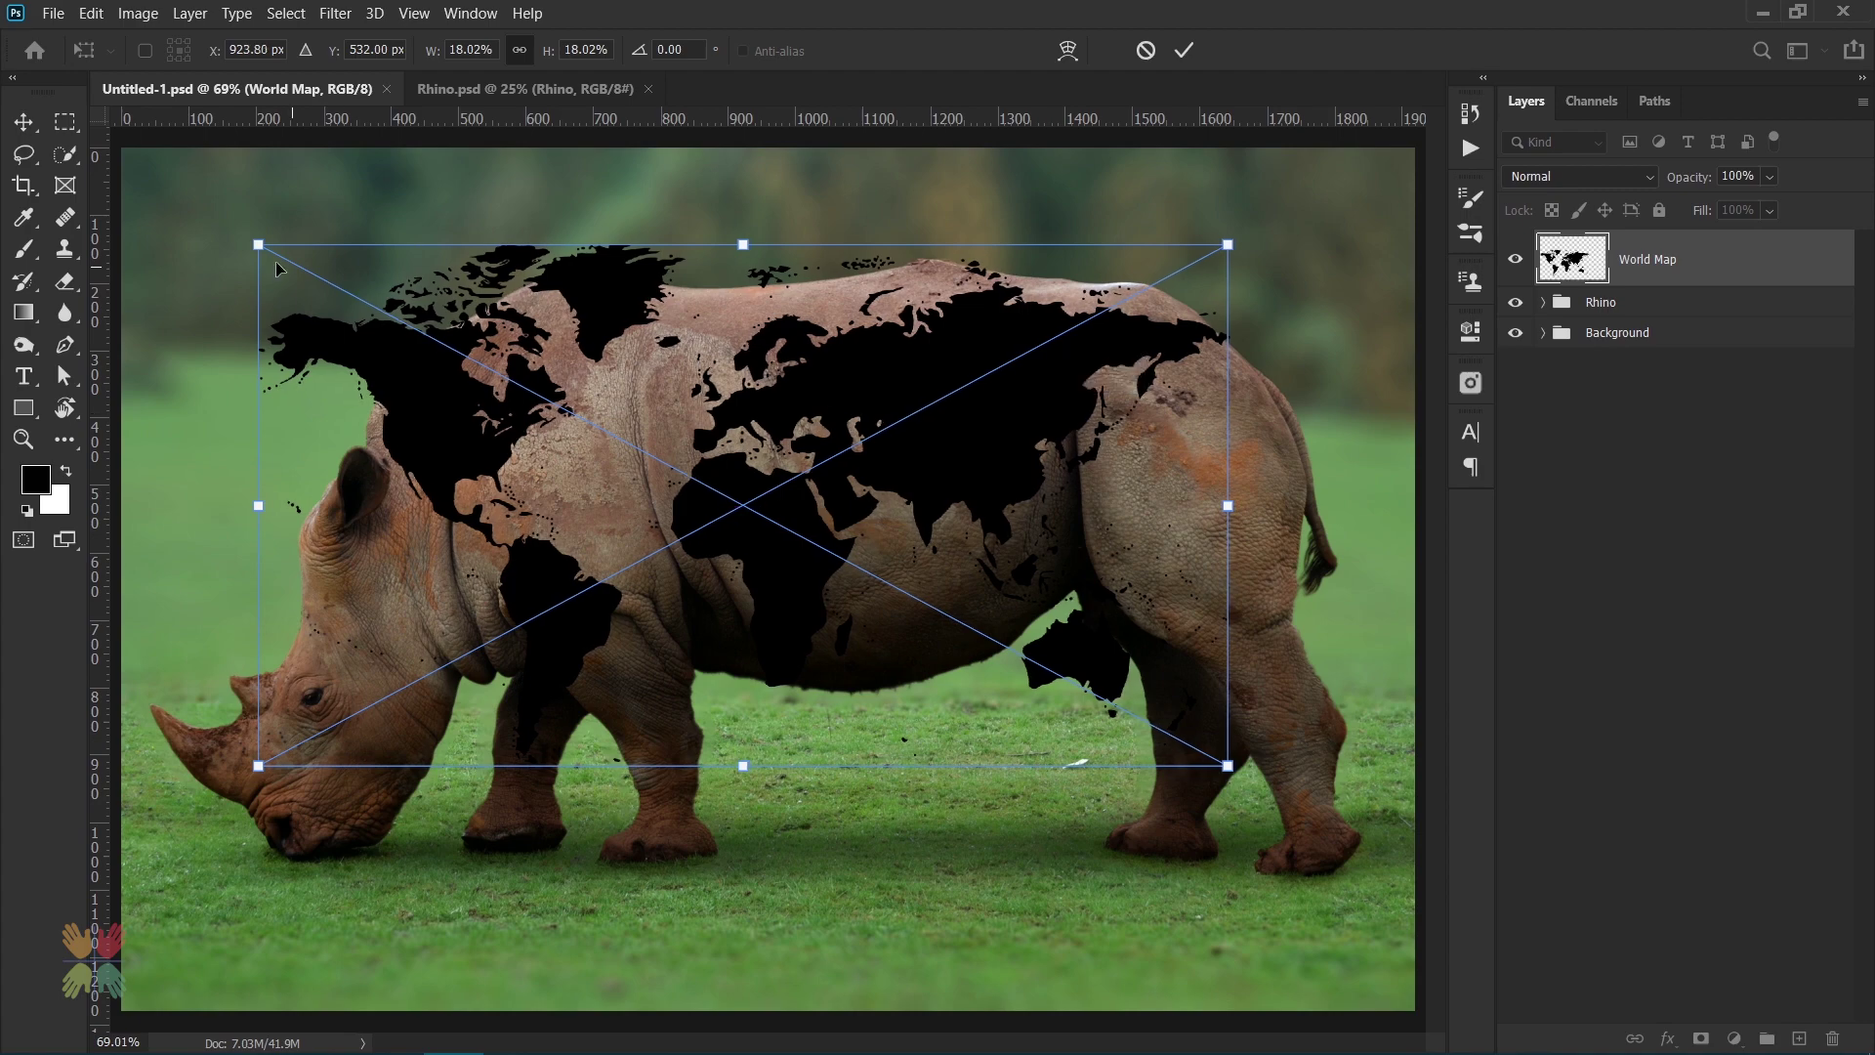
left_click_drag(258, 244, 359, 290)
left_click_drag(673, 403, 680, 408)
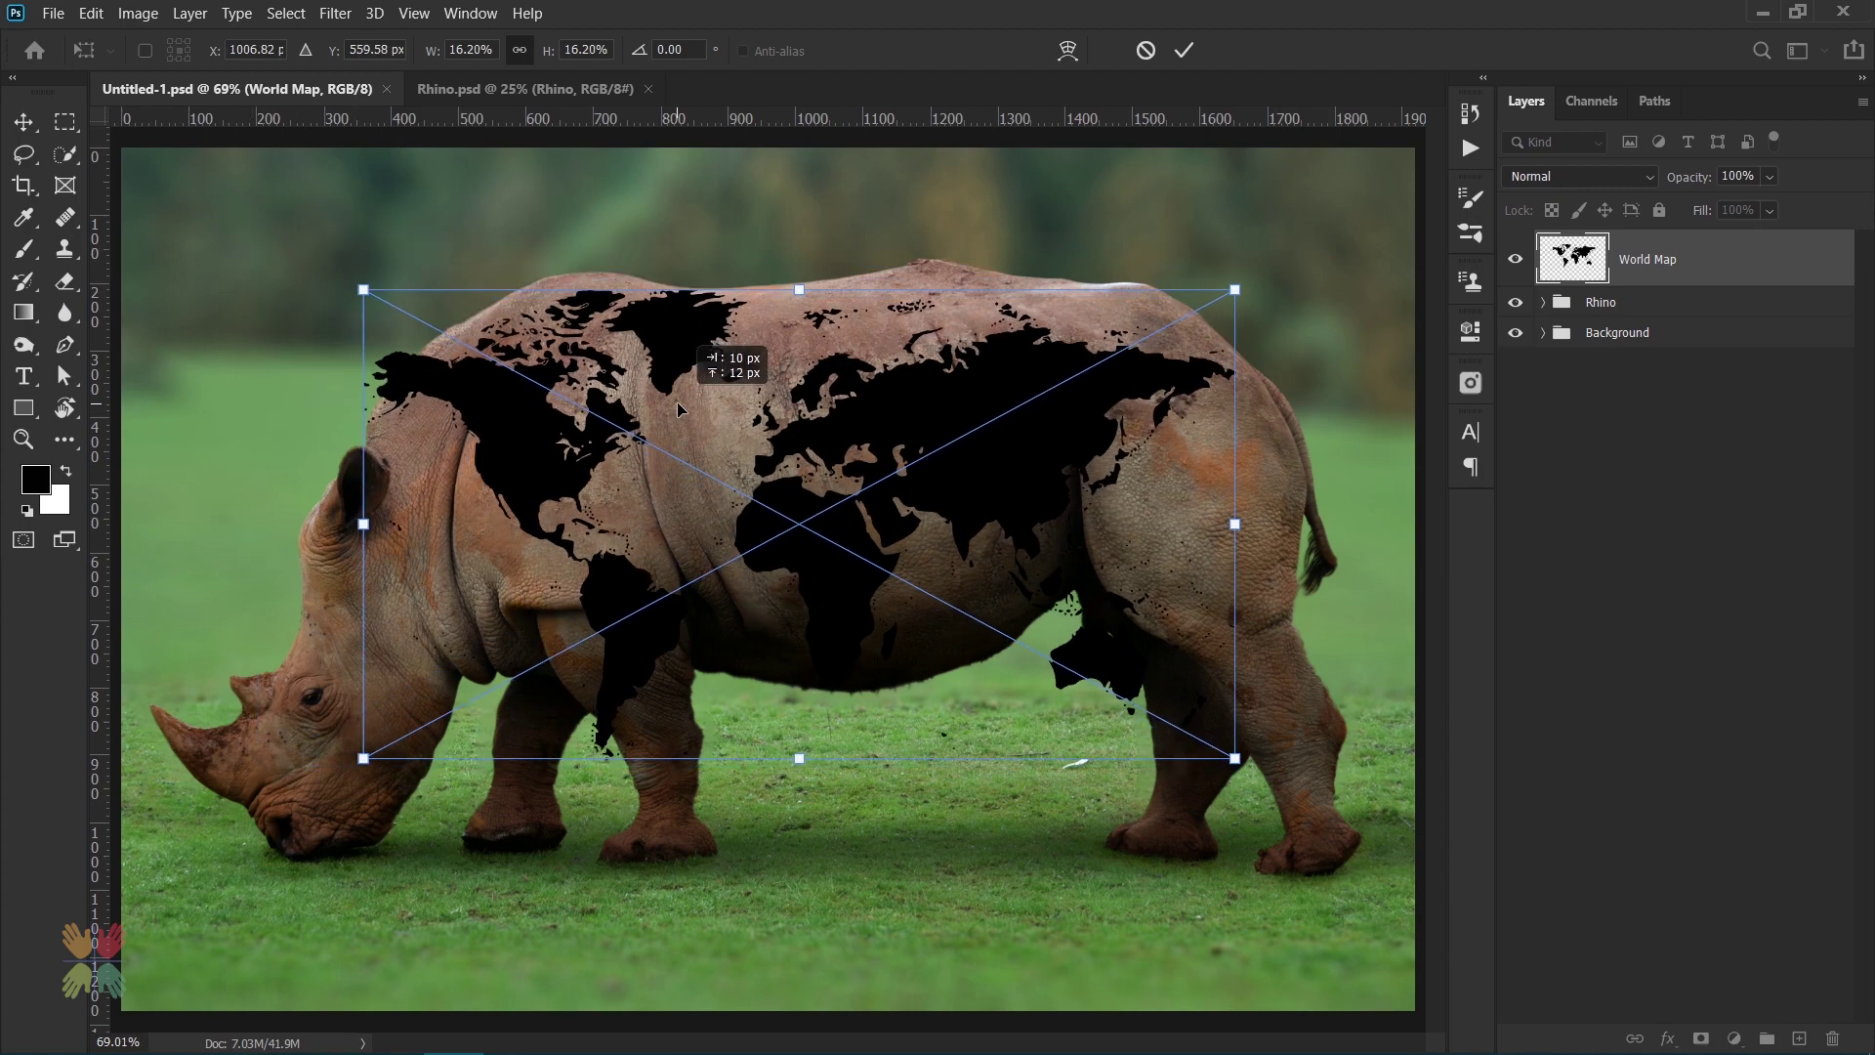
right_click(793, 410)
- Switch the map transform to Warp and pull its bottom-right corner in, lifting Australia
left_click(859, 641)
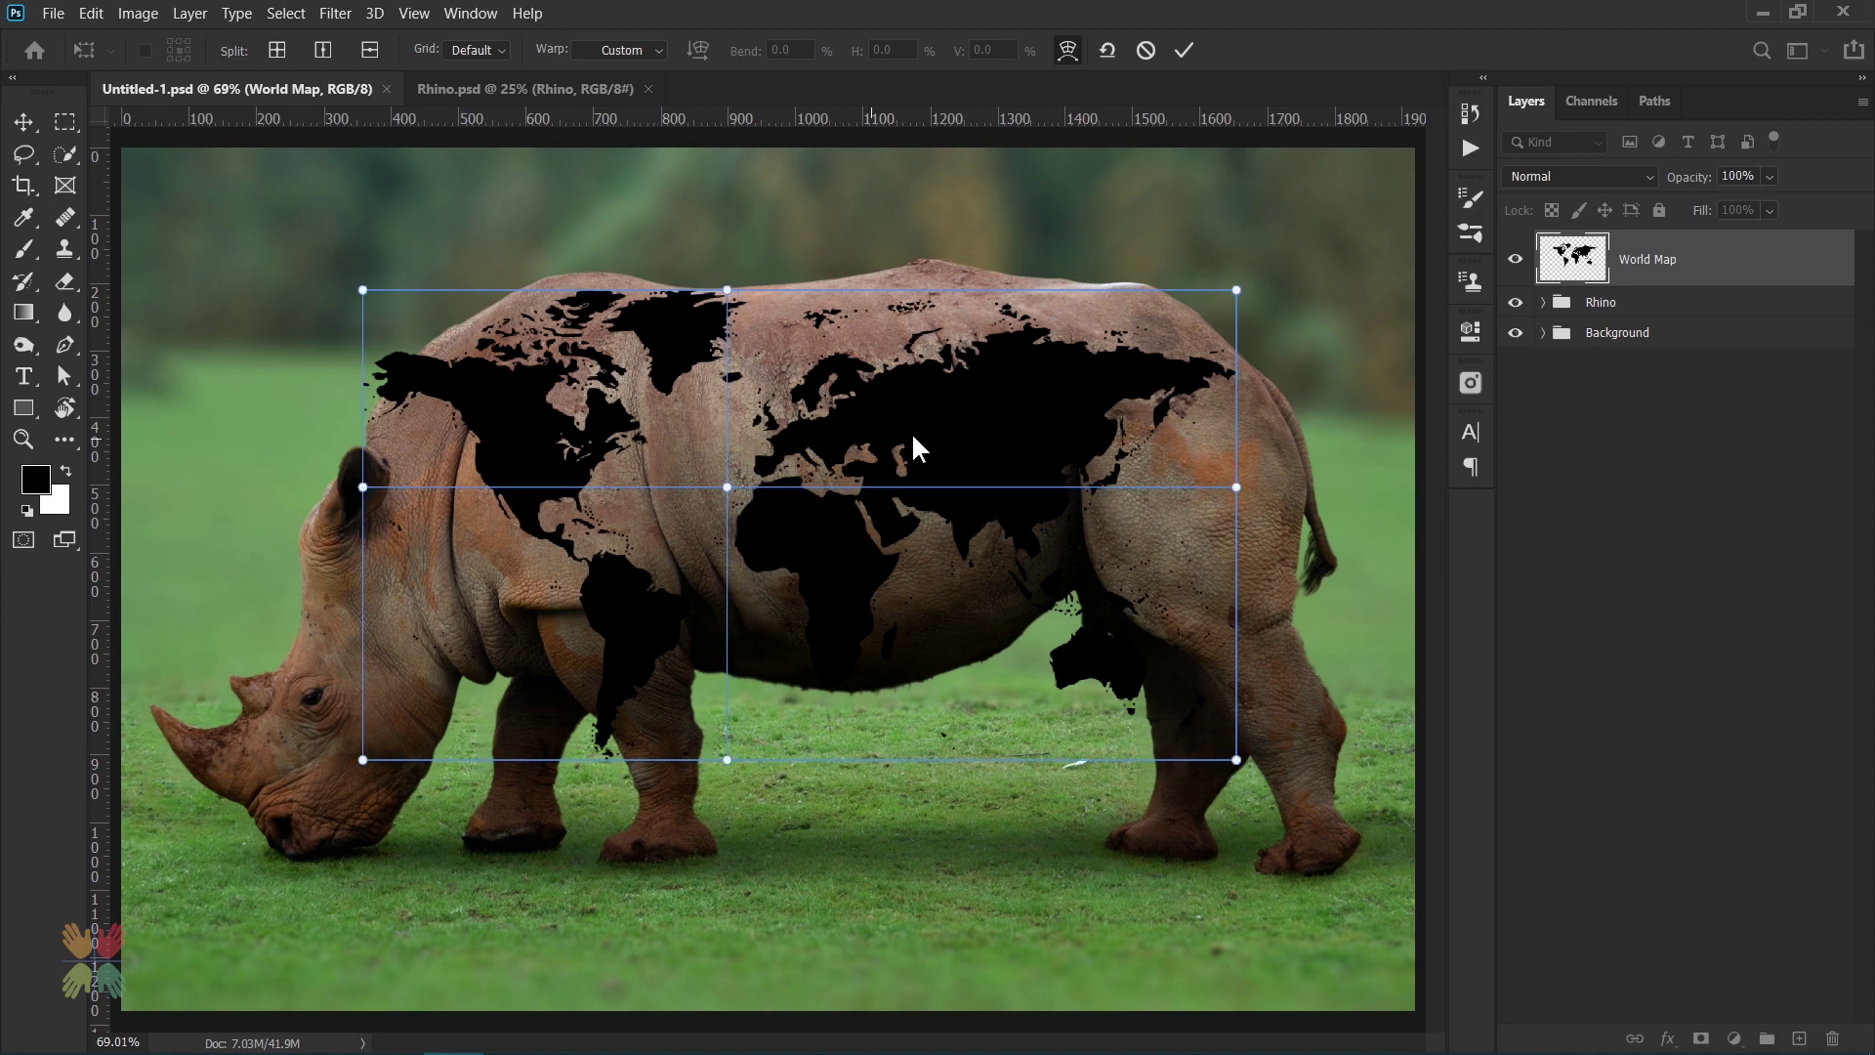
left_click_drag(923, 415, 1181, 518)
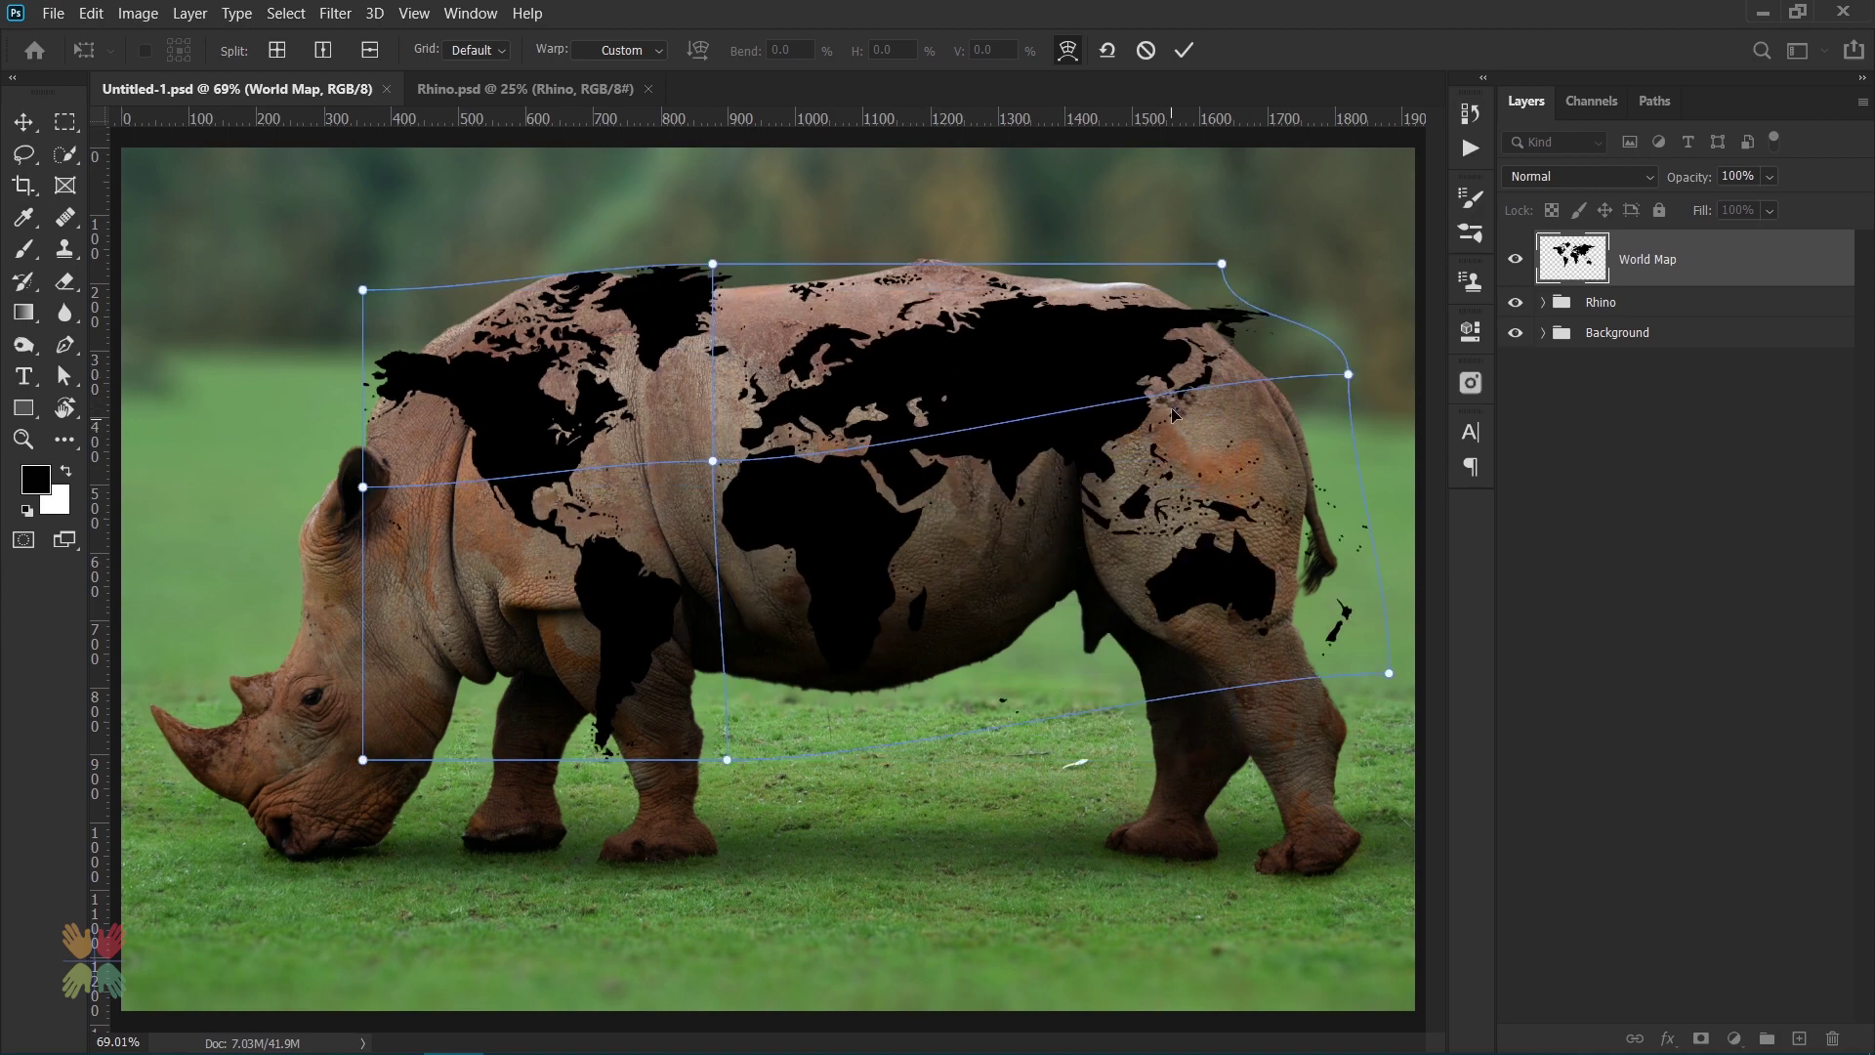
left_click_drag(977, 391, 787, 284)
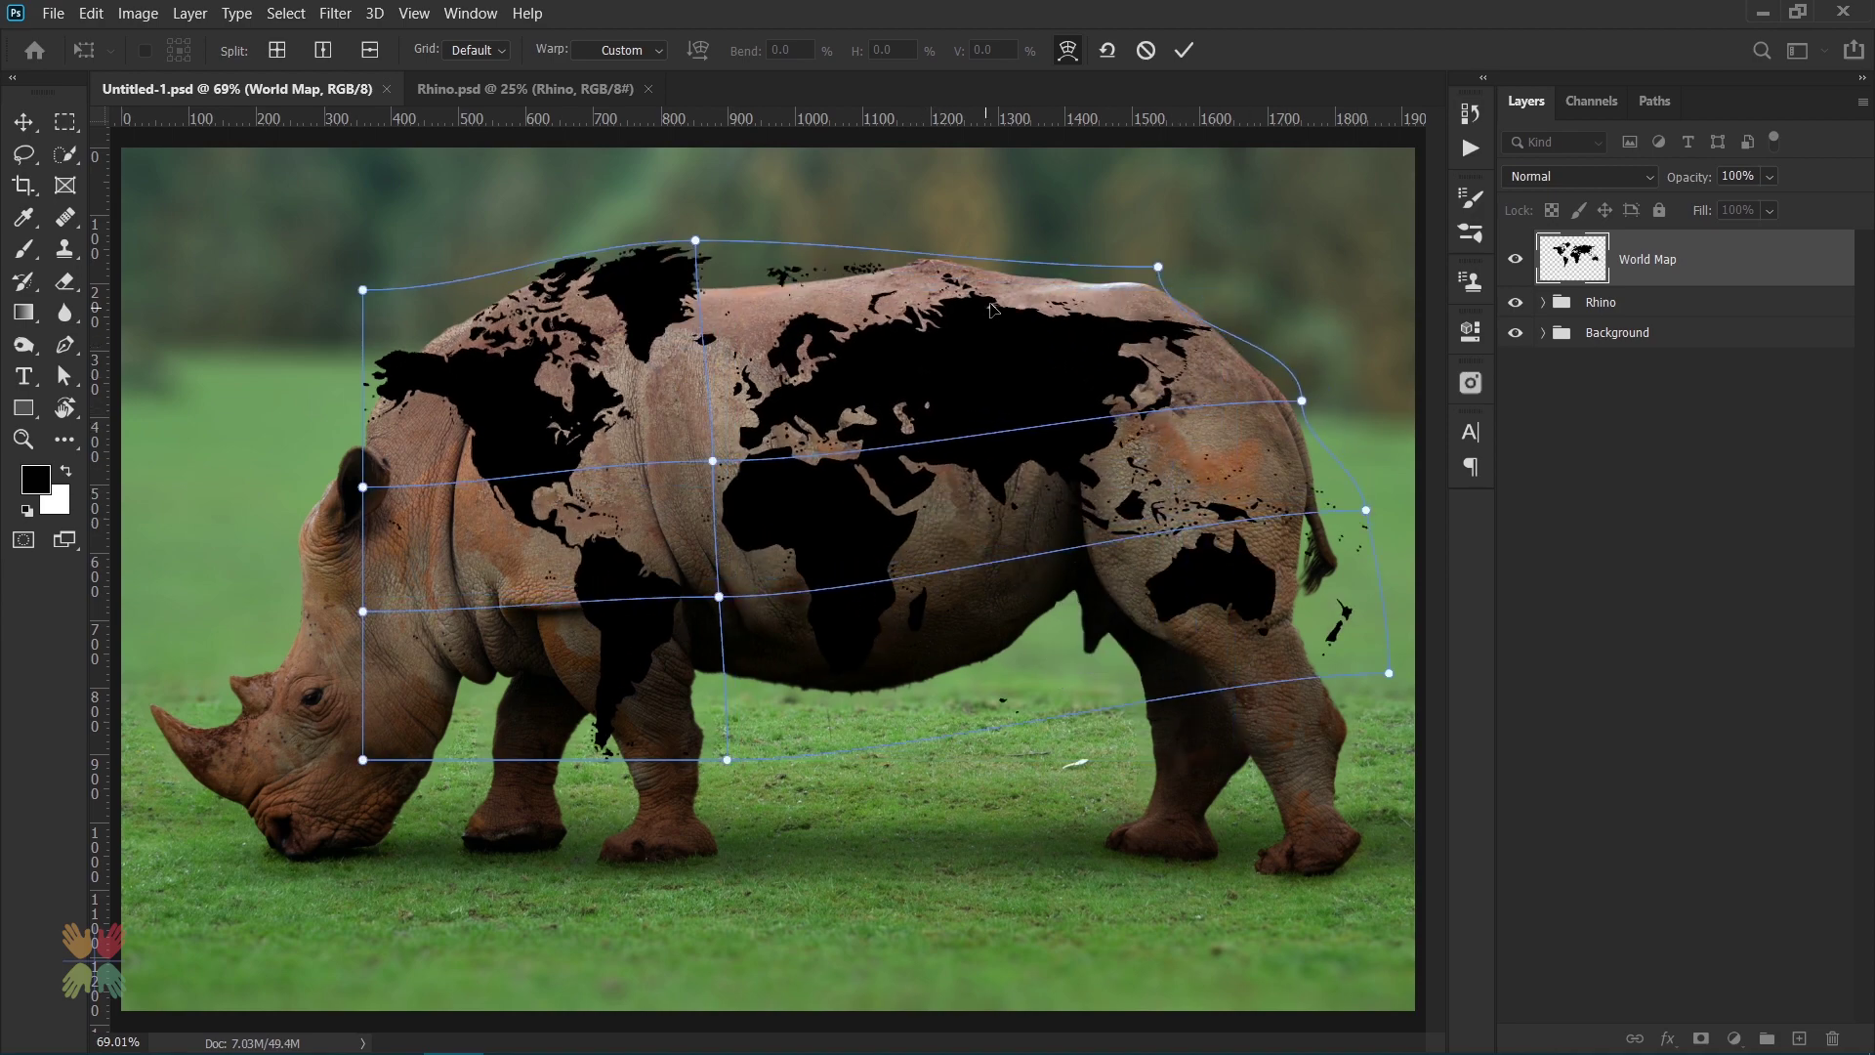
key("ctrl+z")
key("ctrl+z")
key("ctrl+z")
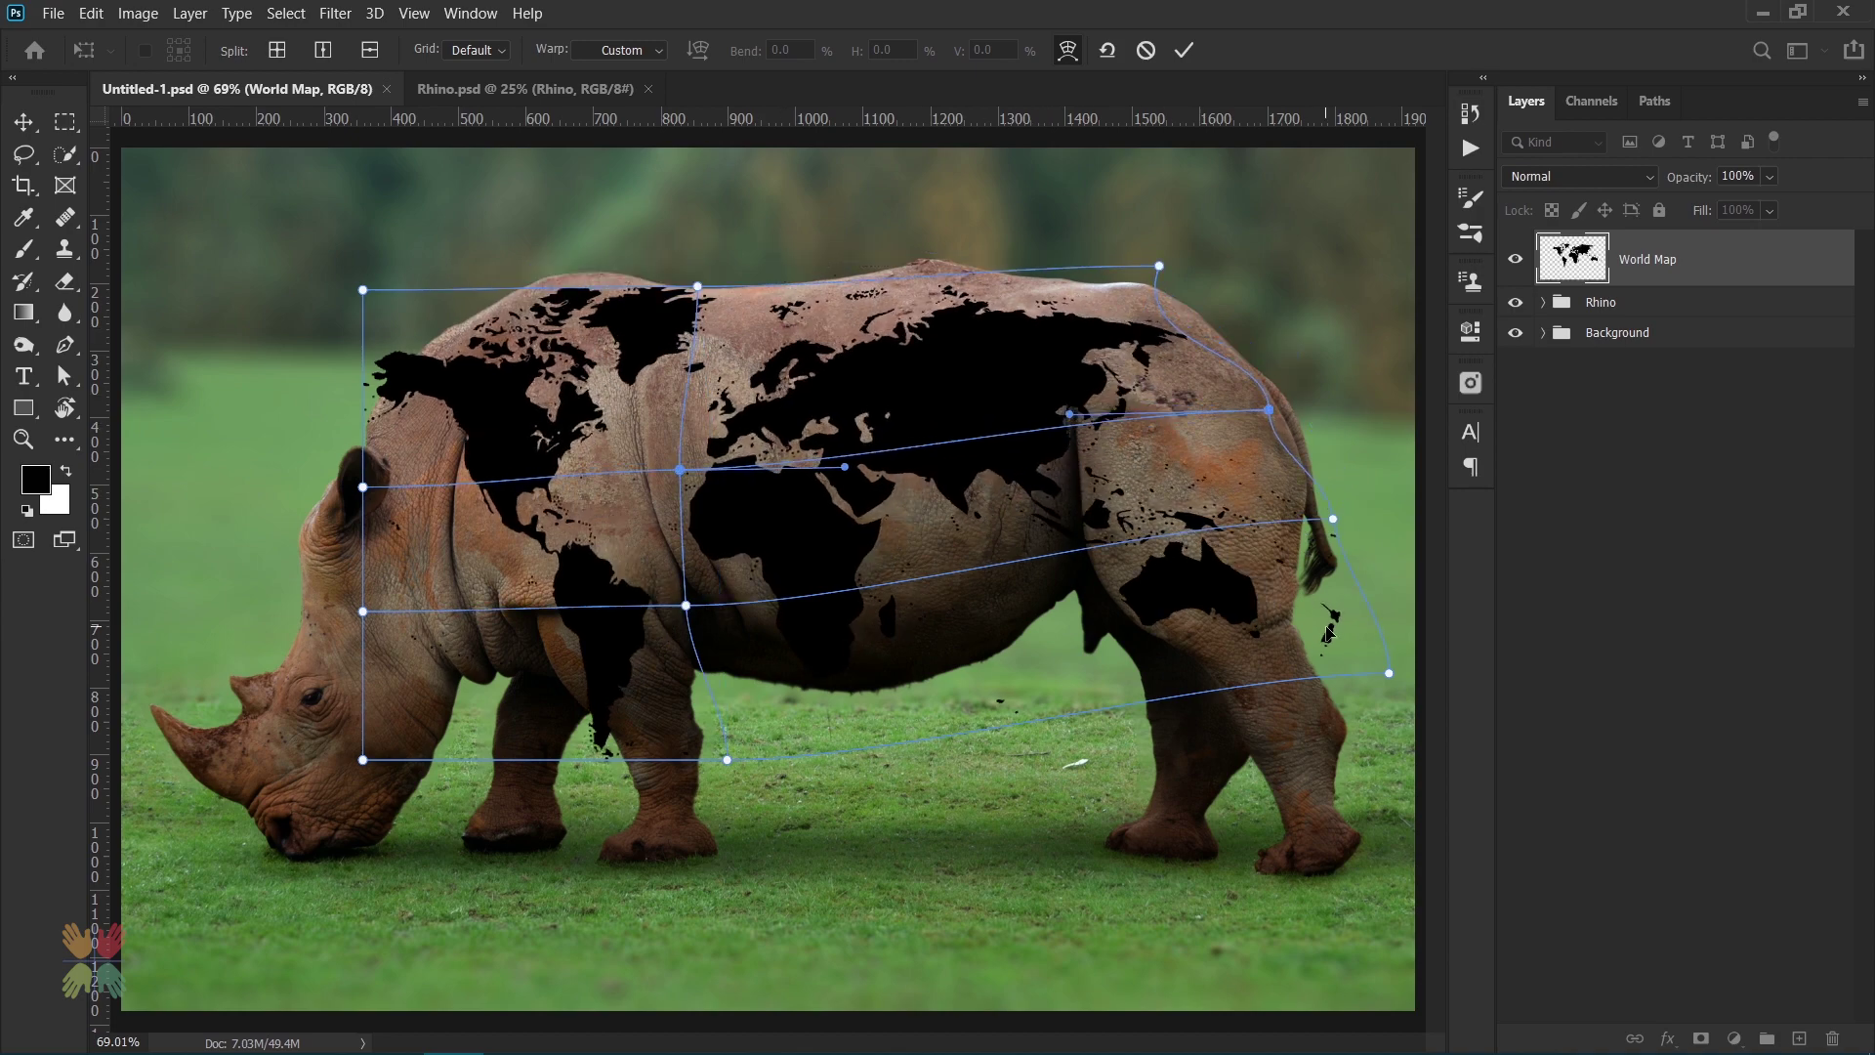
left_click(1304, 667)
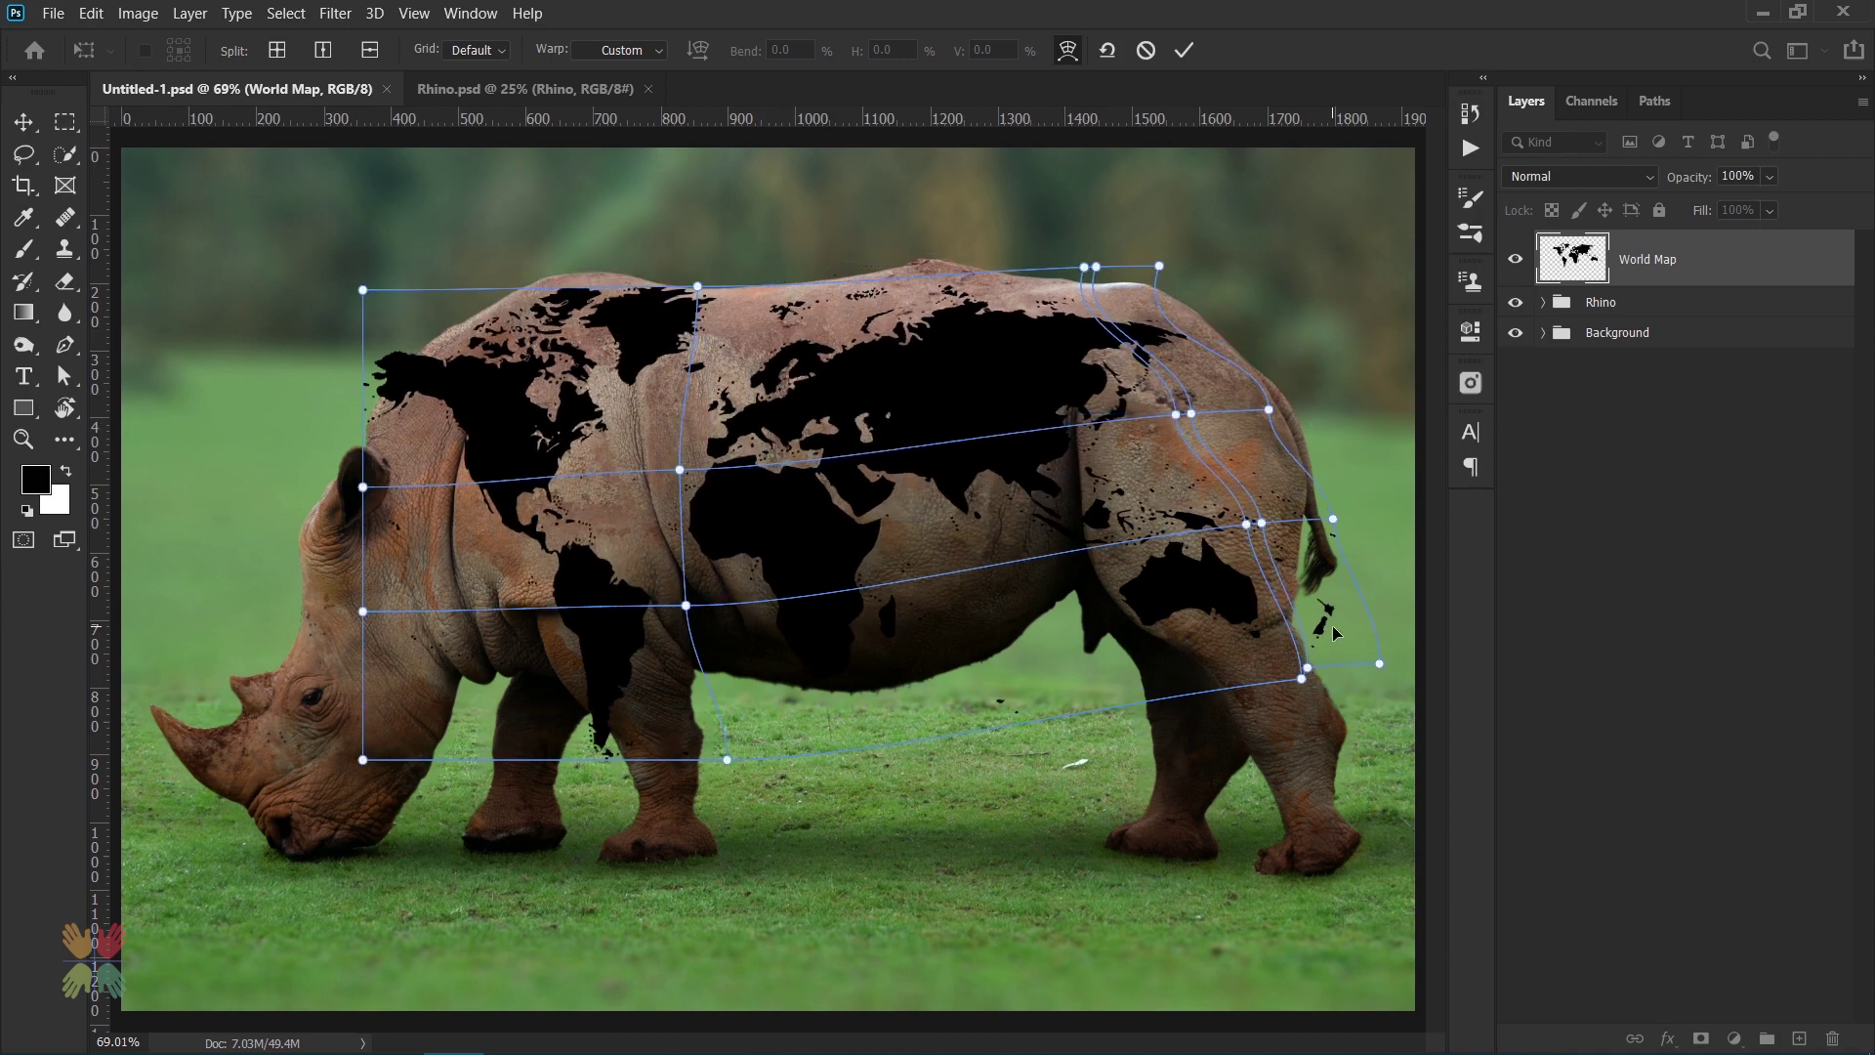
left_click_drag(1340, 637, 1180, 610)
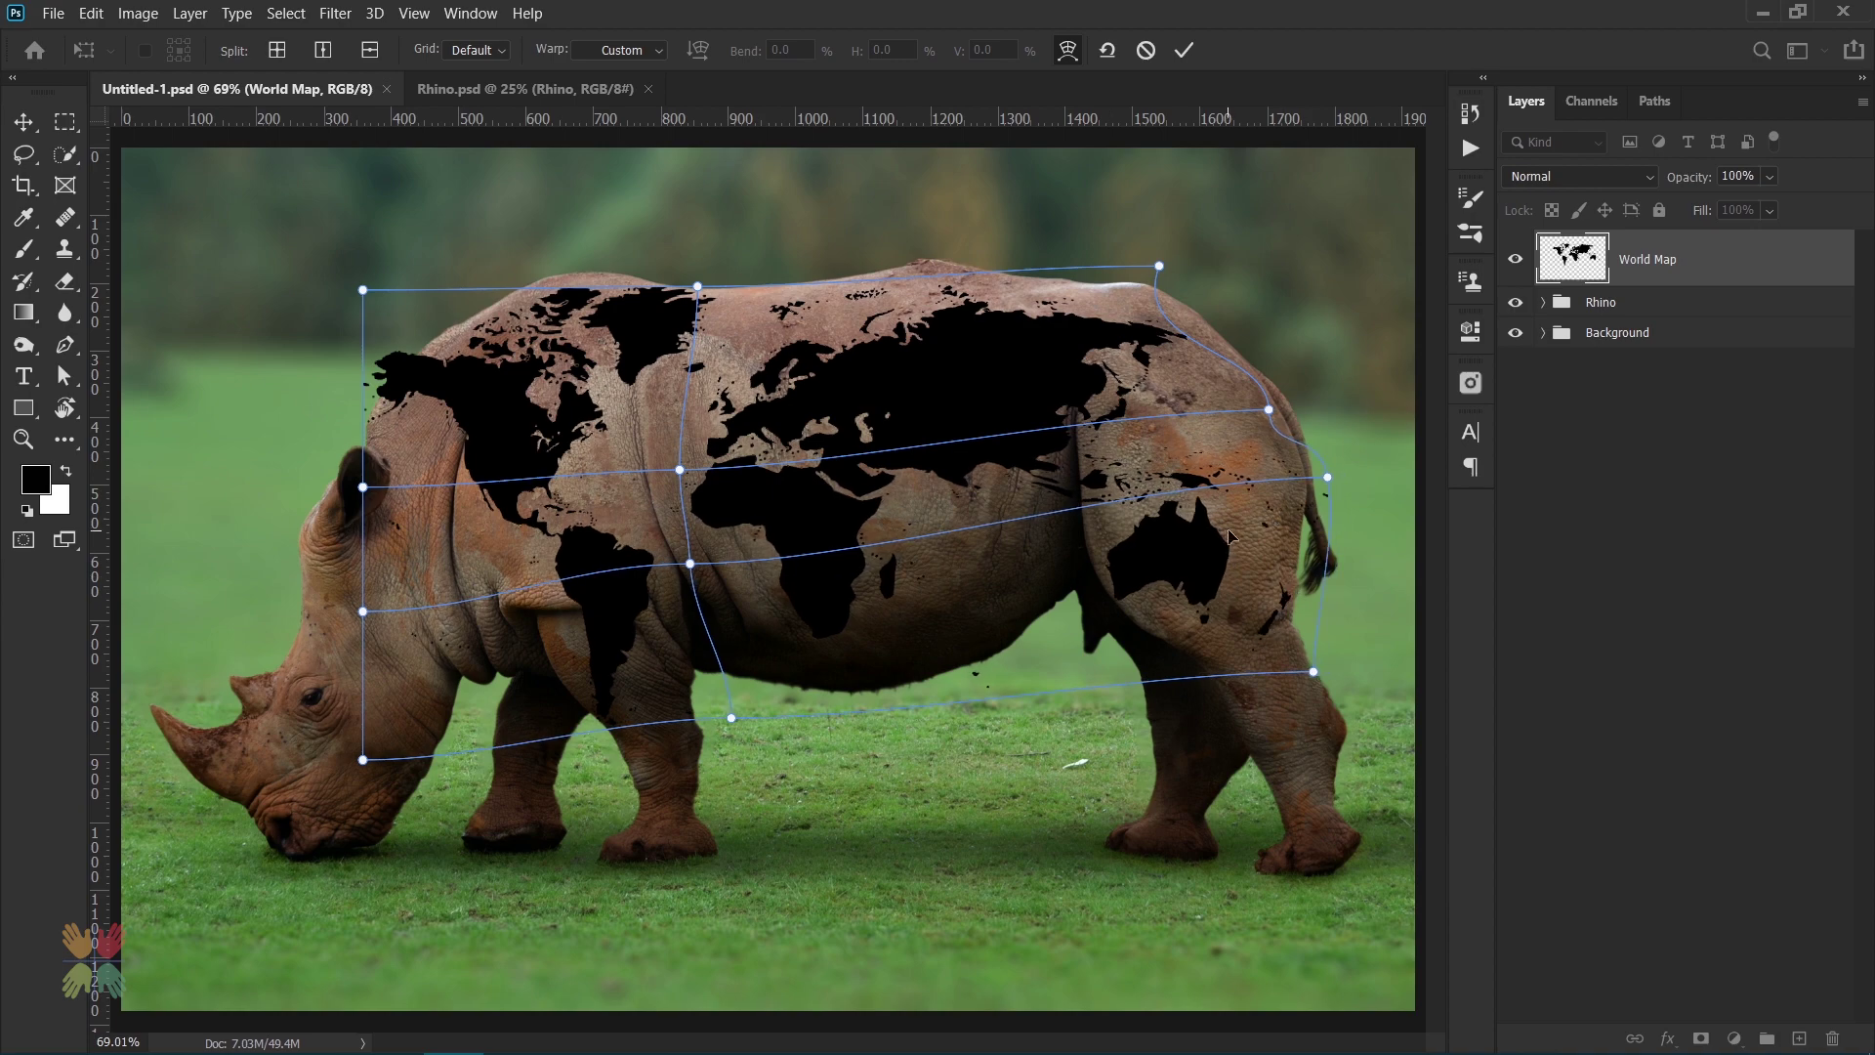
- Reshape the warp so Eurasia, the Americas, Africa and Asia follow the back, shoulder and belly, and commit
left_click_drag(859, 410, 830, 284)
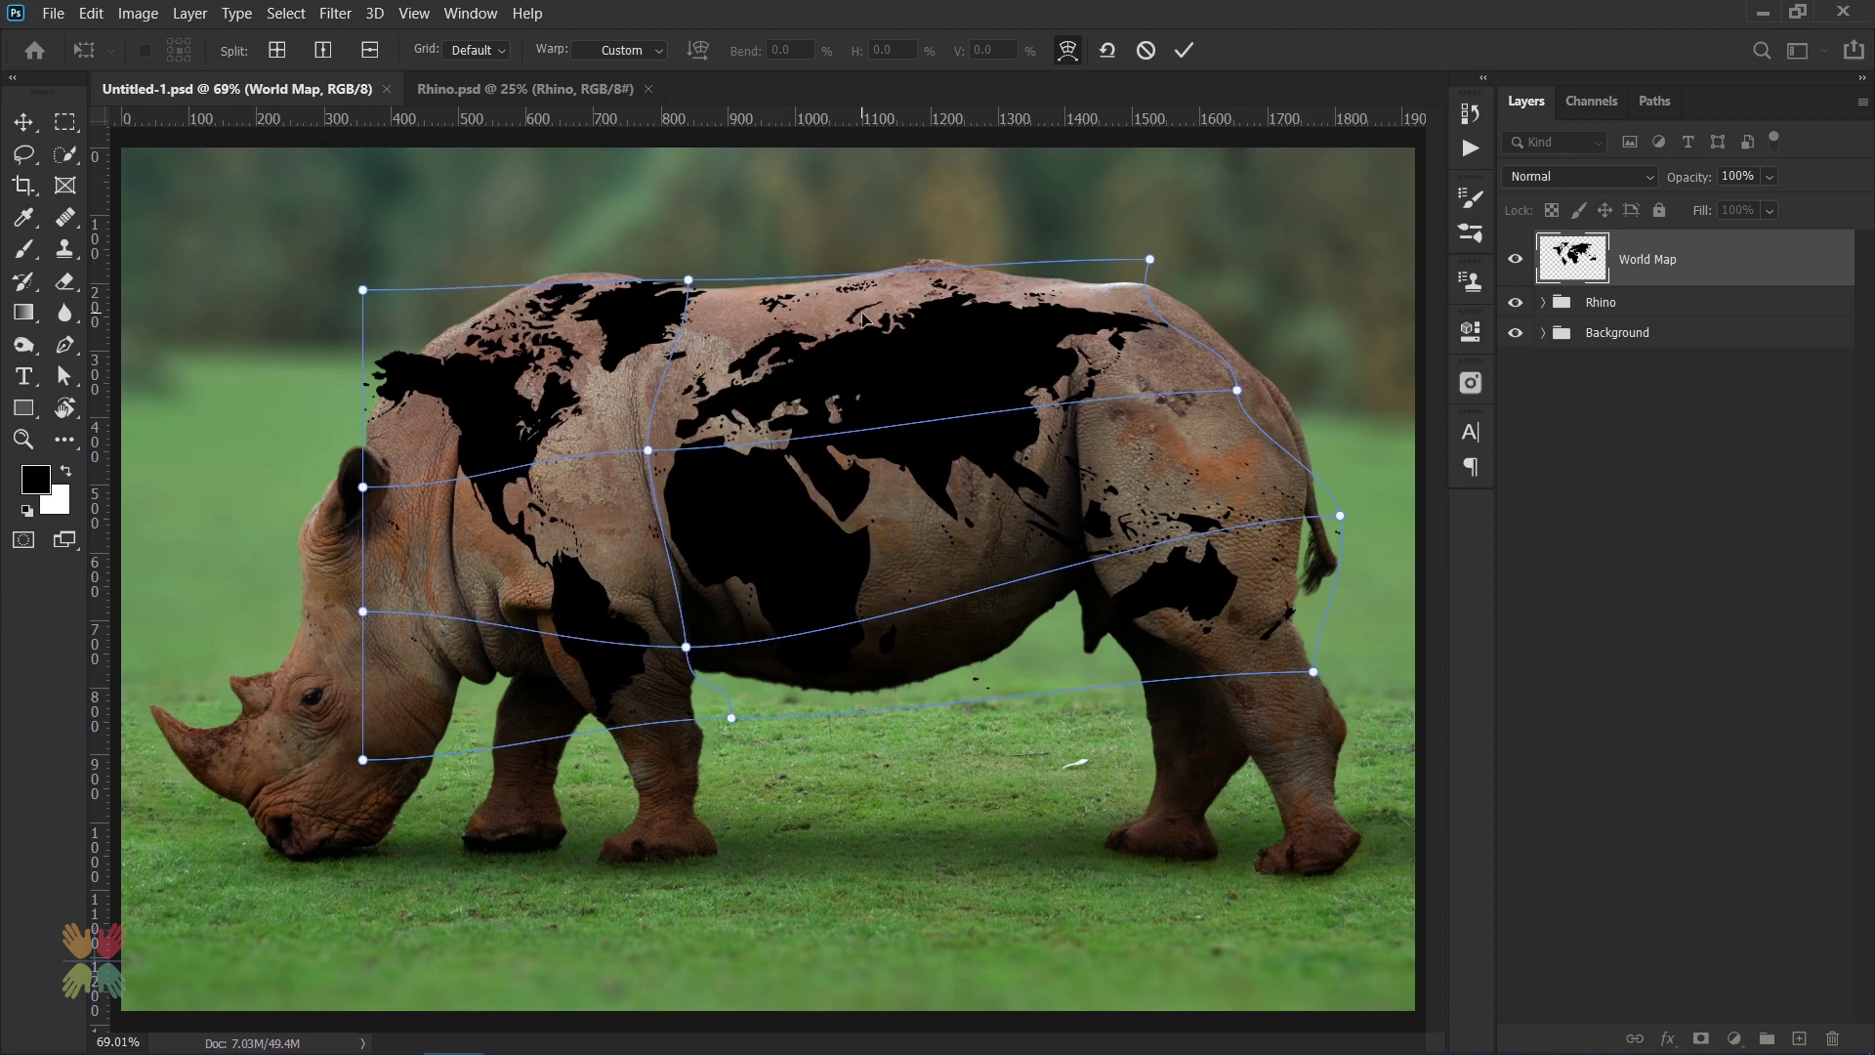
mouse_move(820, 298)
left_mouse_down()
mouse_move(816, 332)
mouse_move(1011, 457)
left_mouse_up()
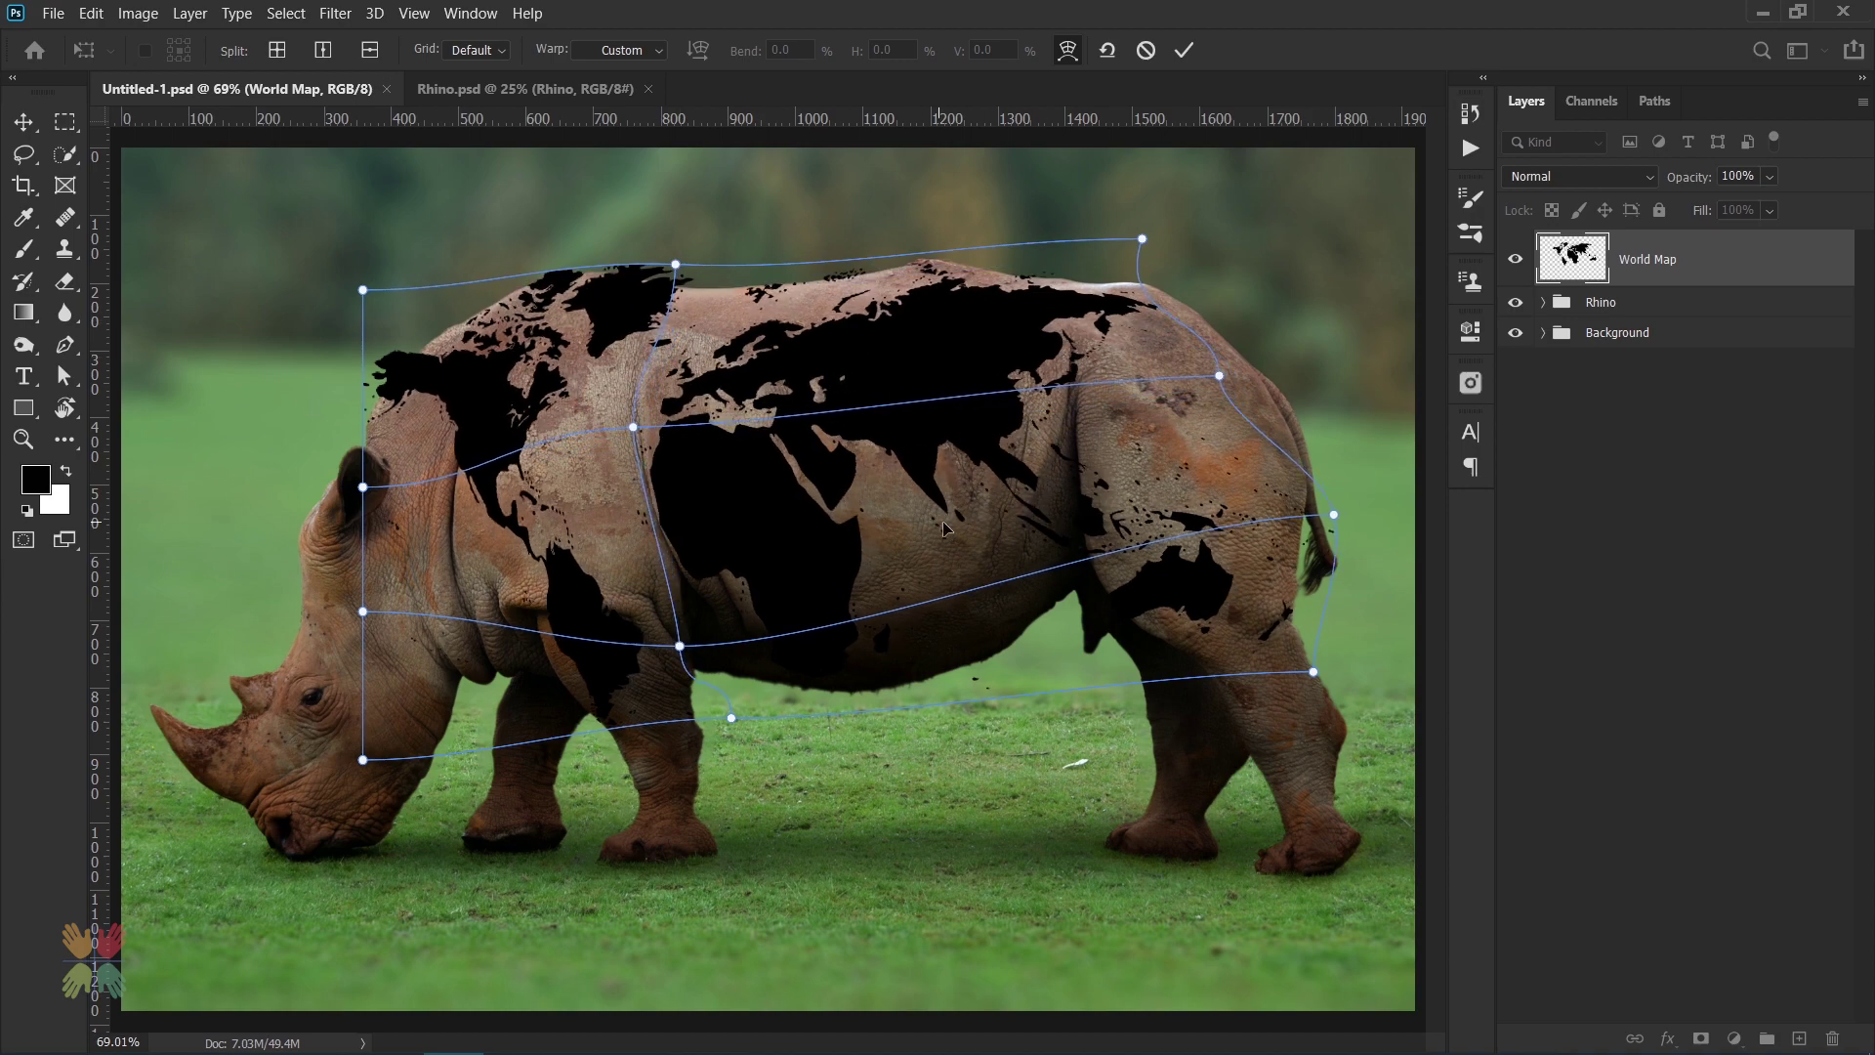
left_click_drag(682, 653, 1025, 514)
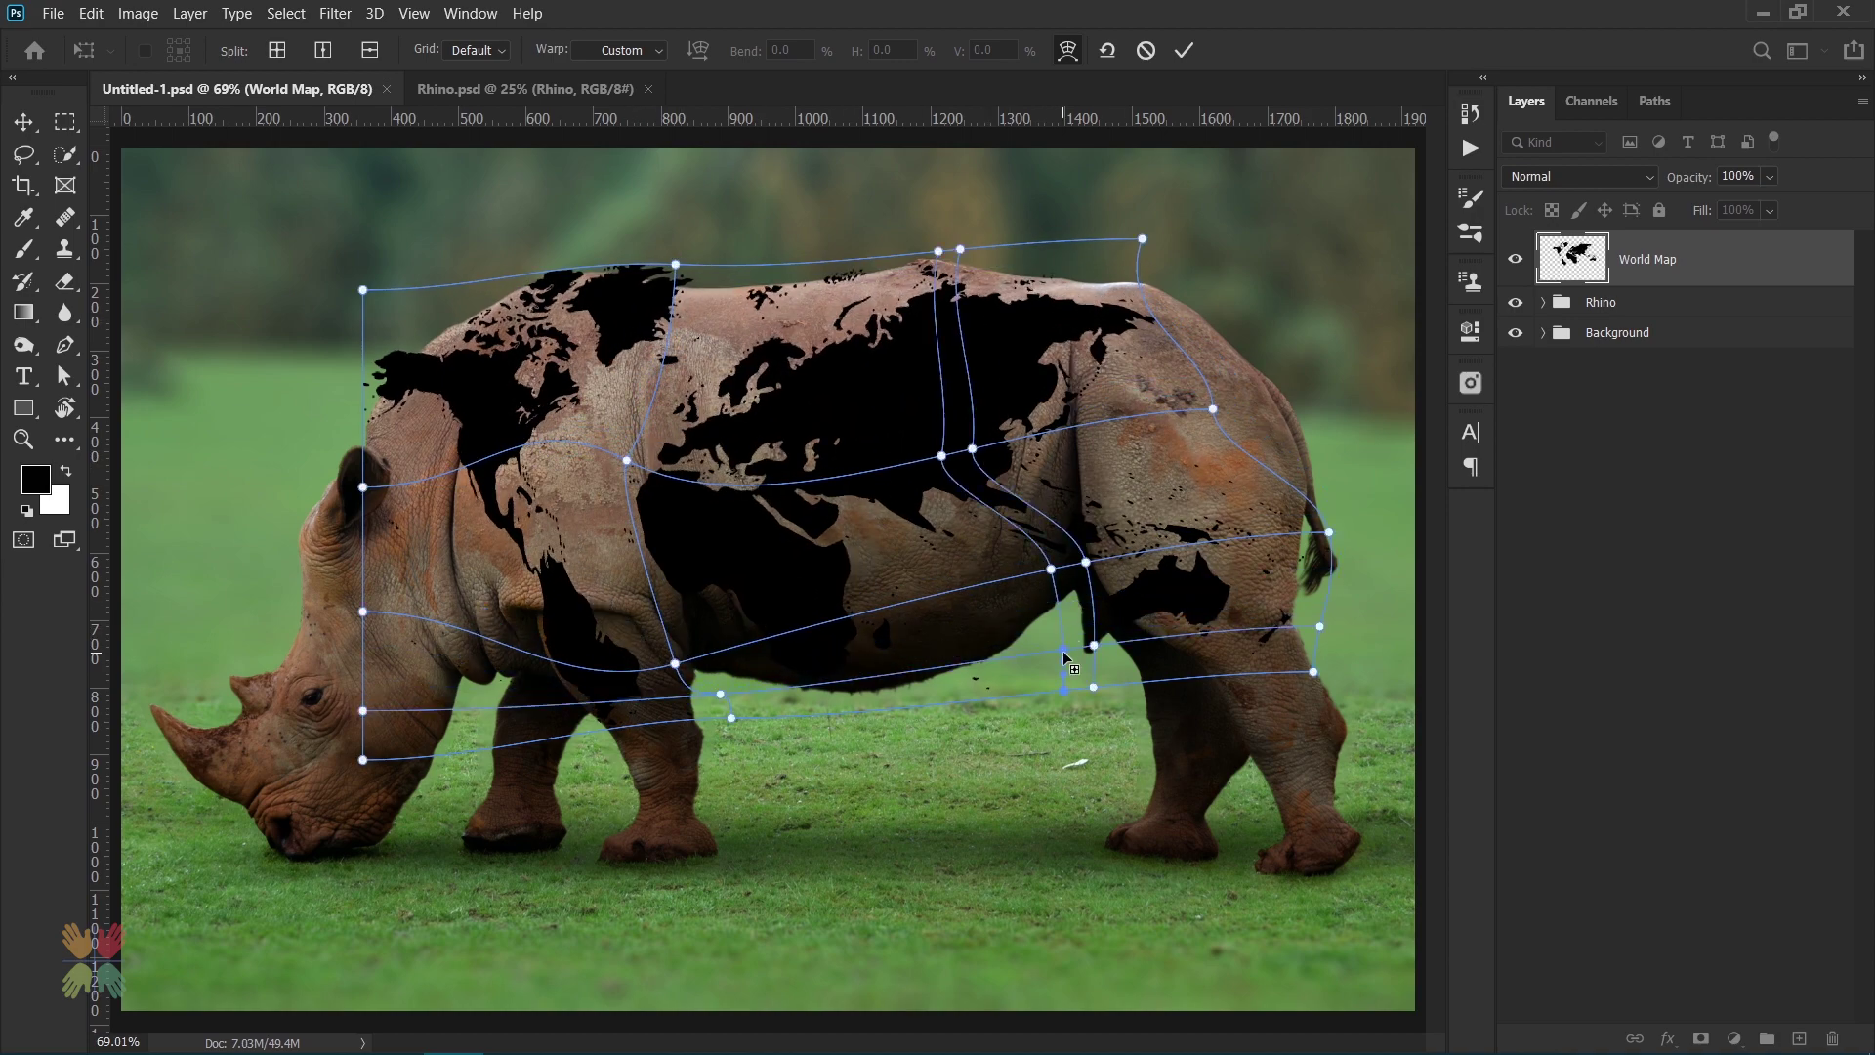
left_click_drag(1062, 650, 1025, 490)
mouse_move(434, 373)
left_mouse_down()
mouse_move(660, 532)
mouse_move(644, 642)
left_mouse_up()
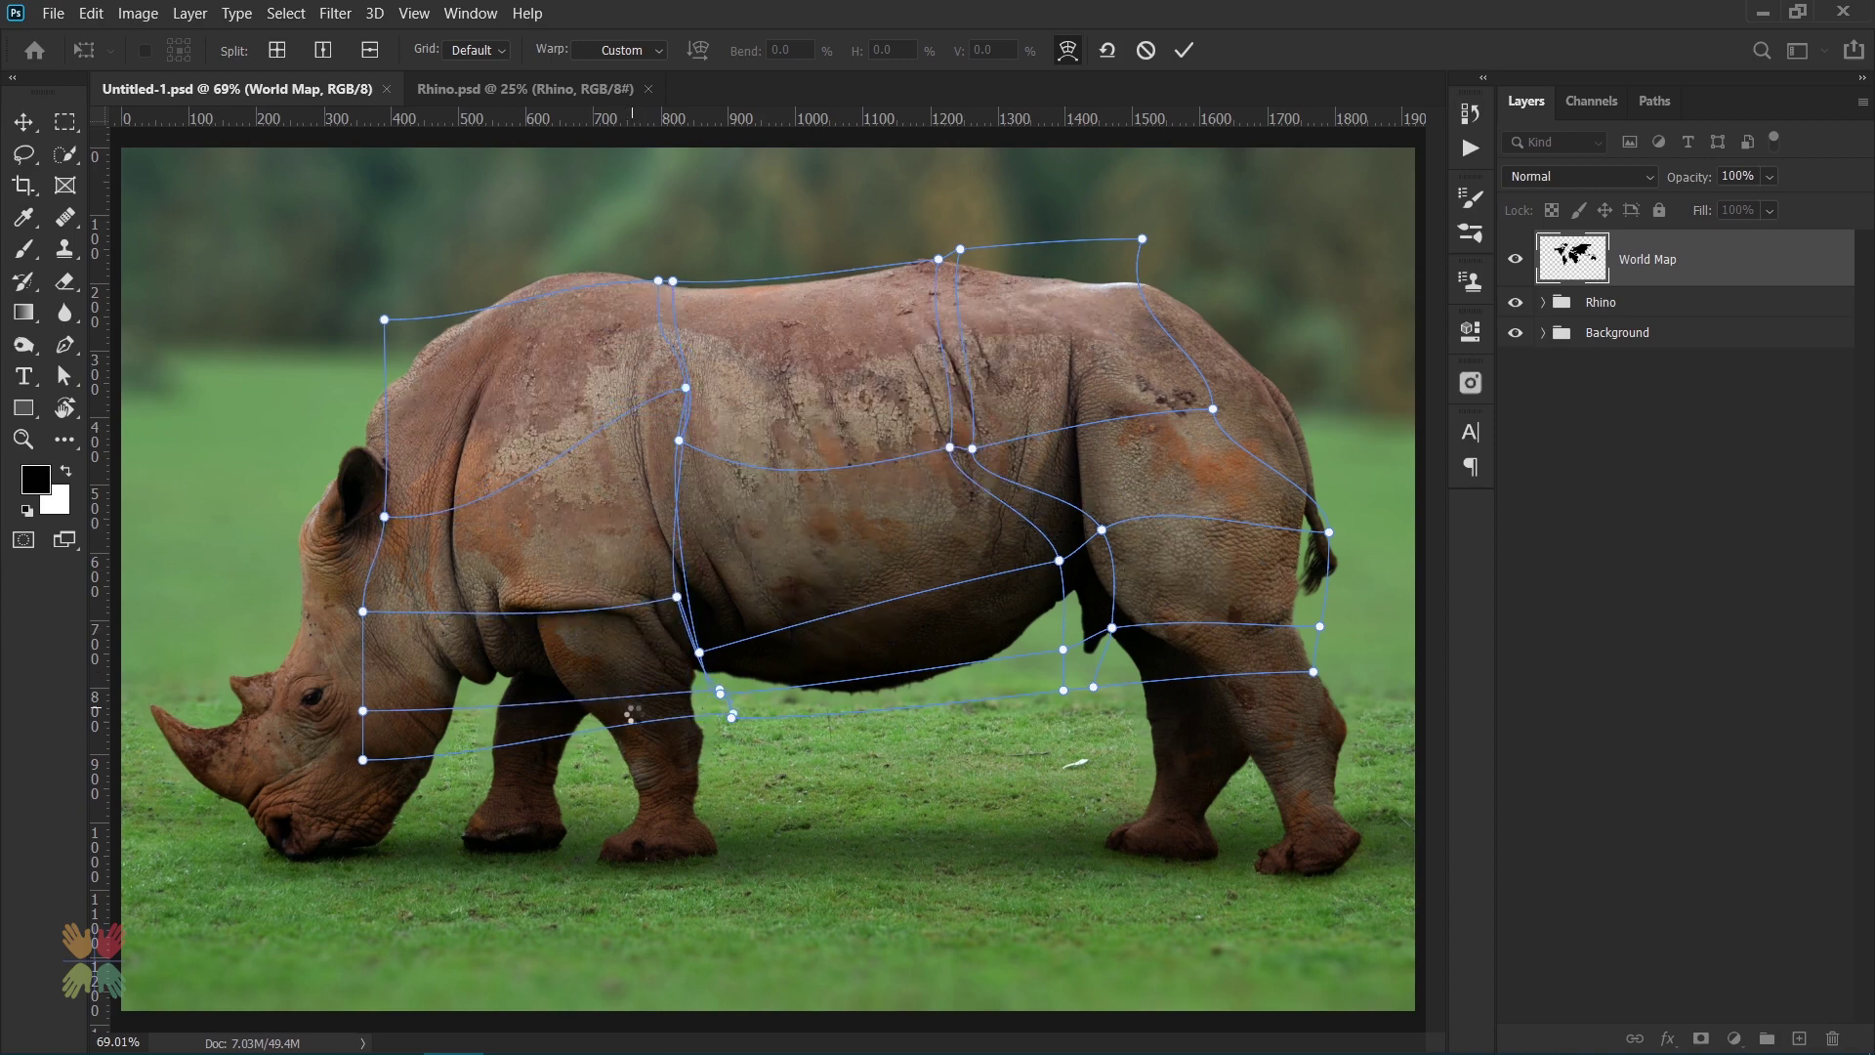
left_click_drag(645, 642, 661, 435)
left_click_drag(1058, 561, 1025, 558)
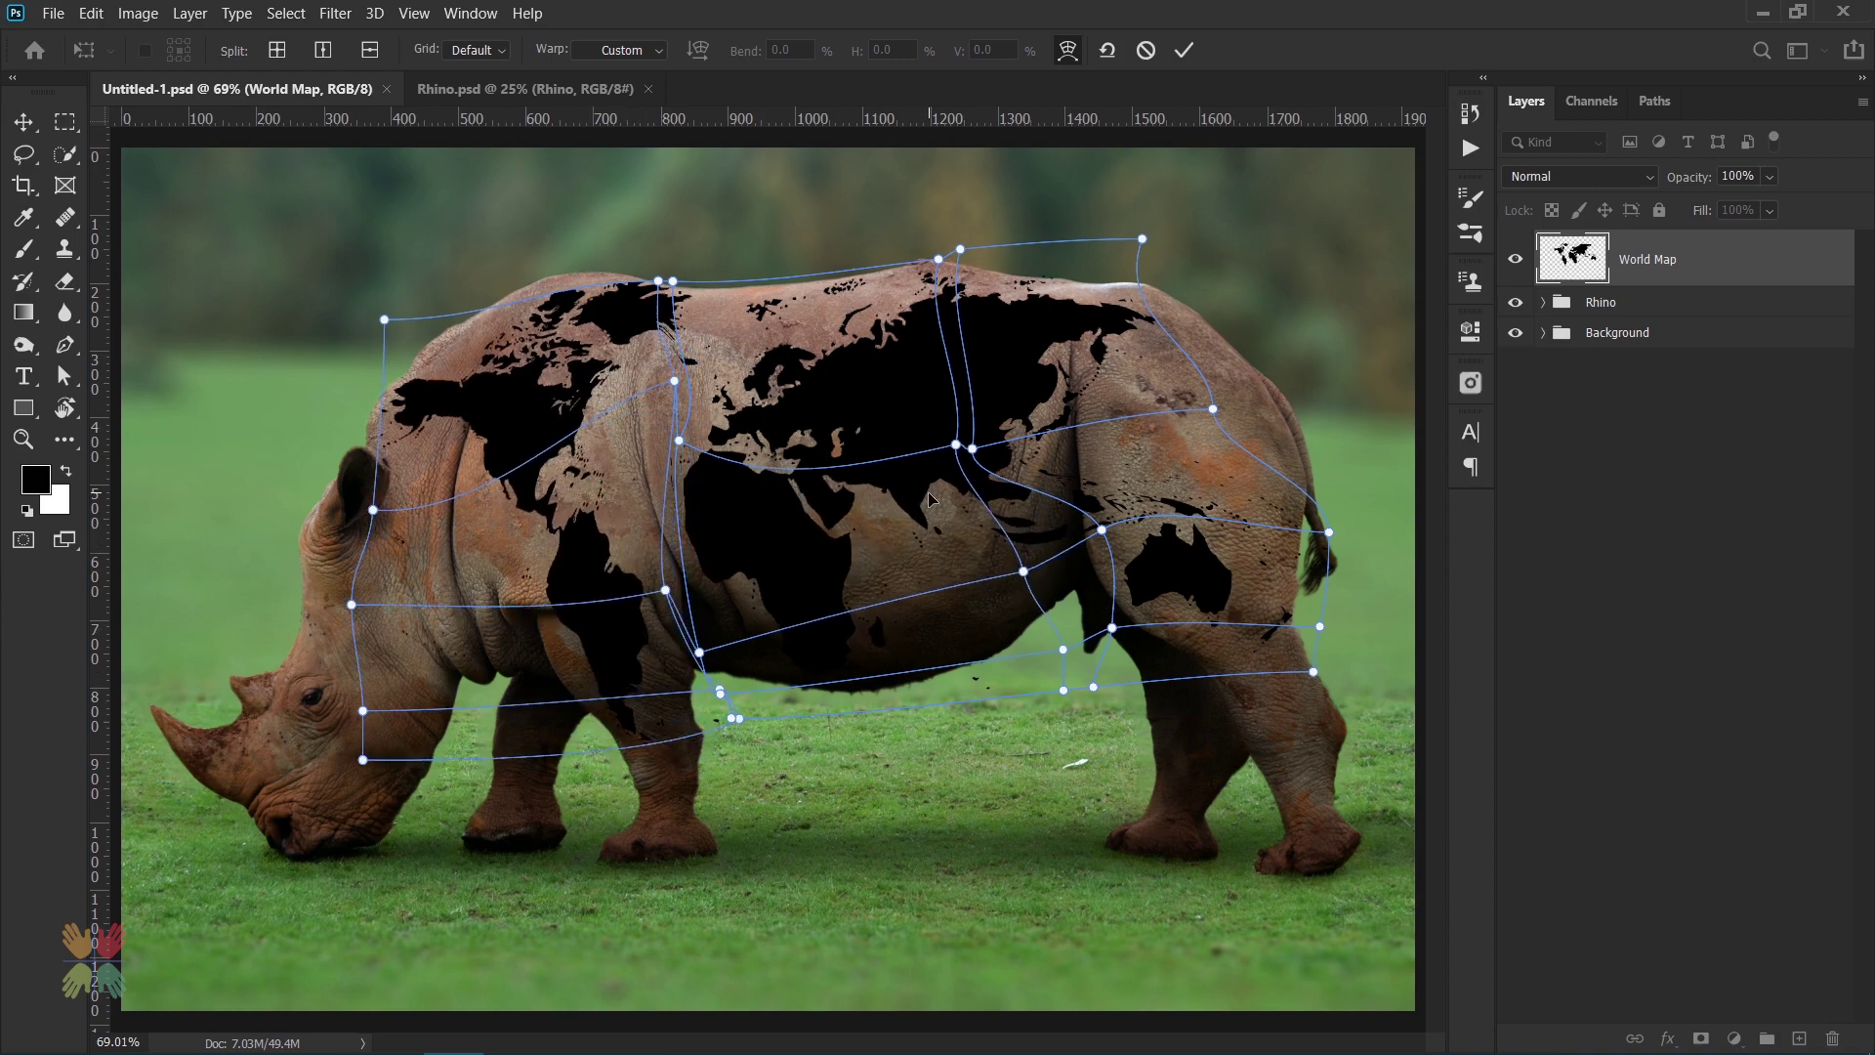
left_click_drag(949, 447, 957, 430)
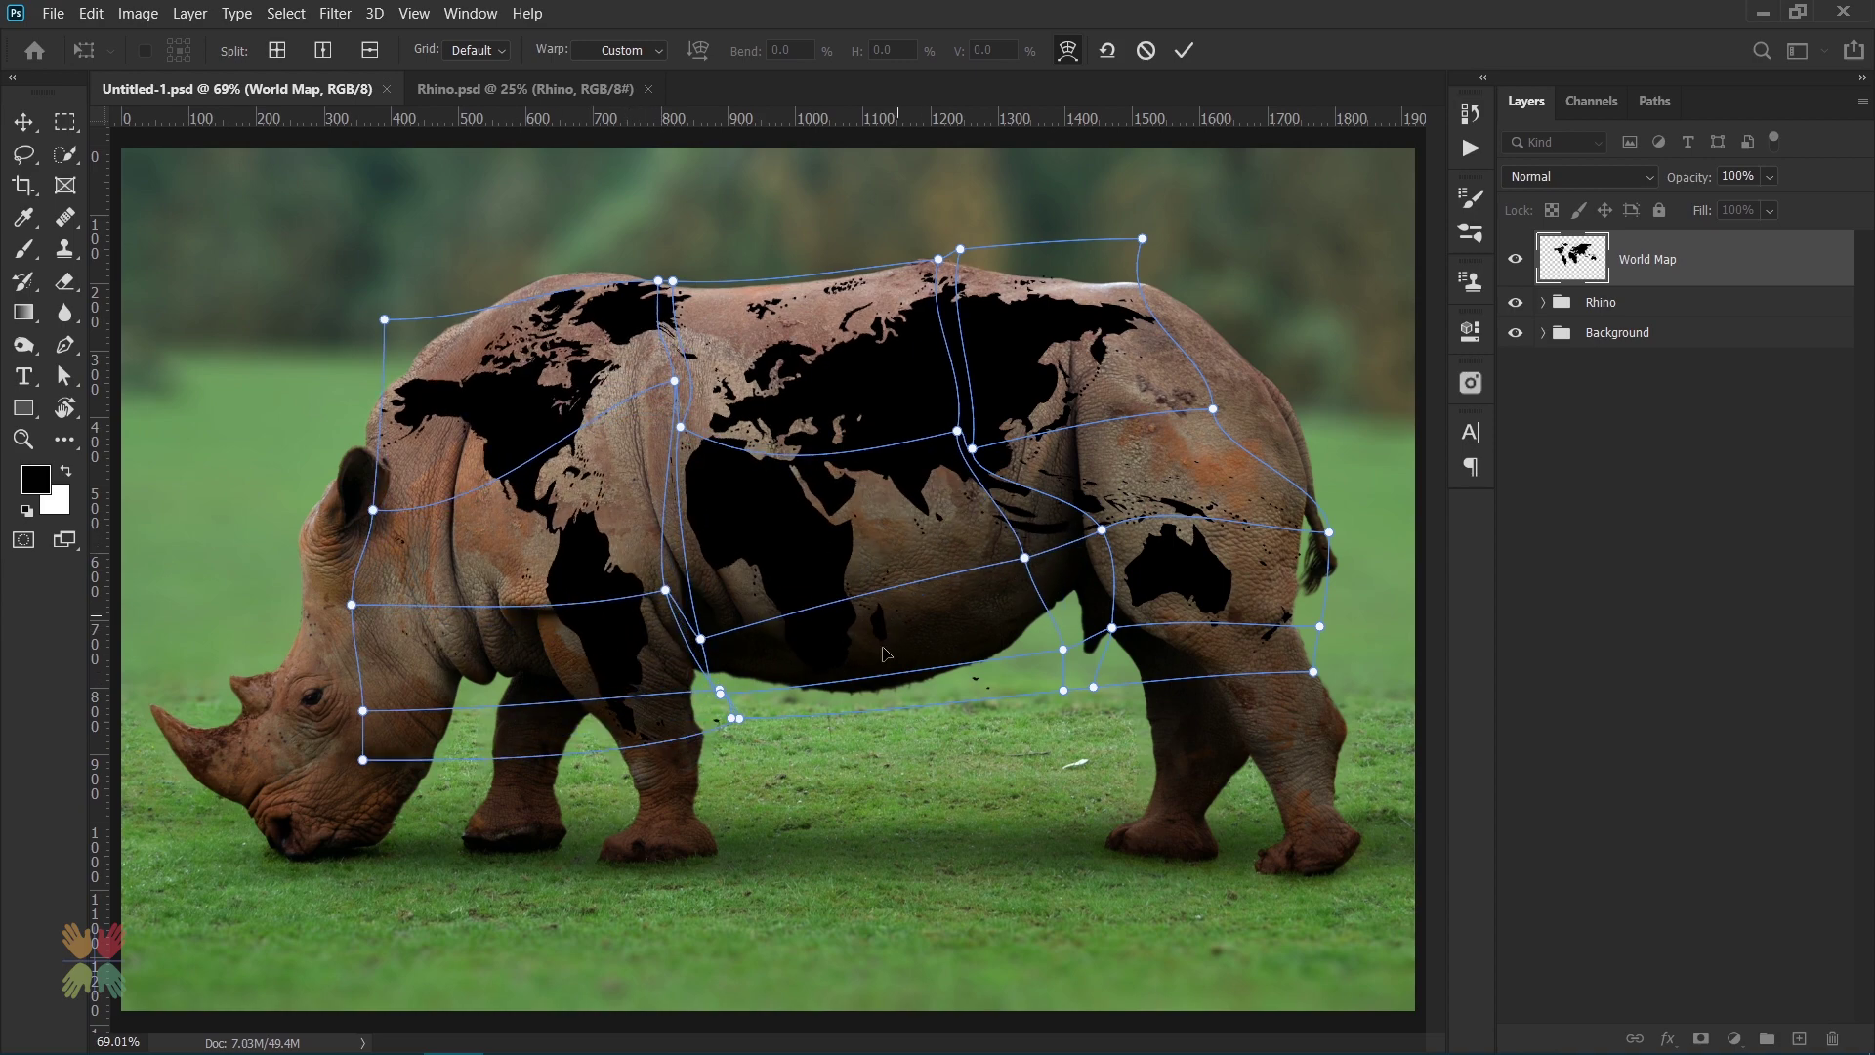
left_click(1182, 52)
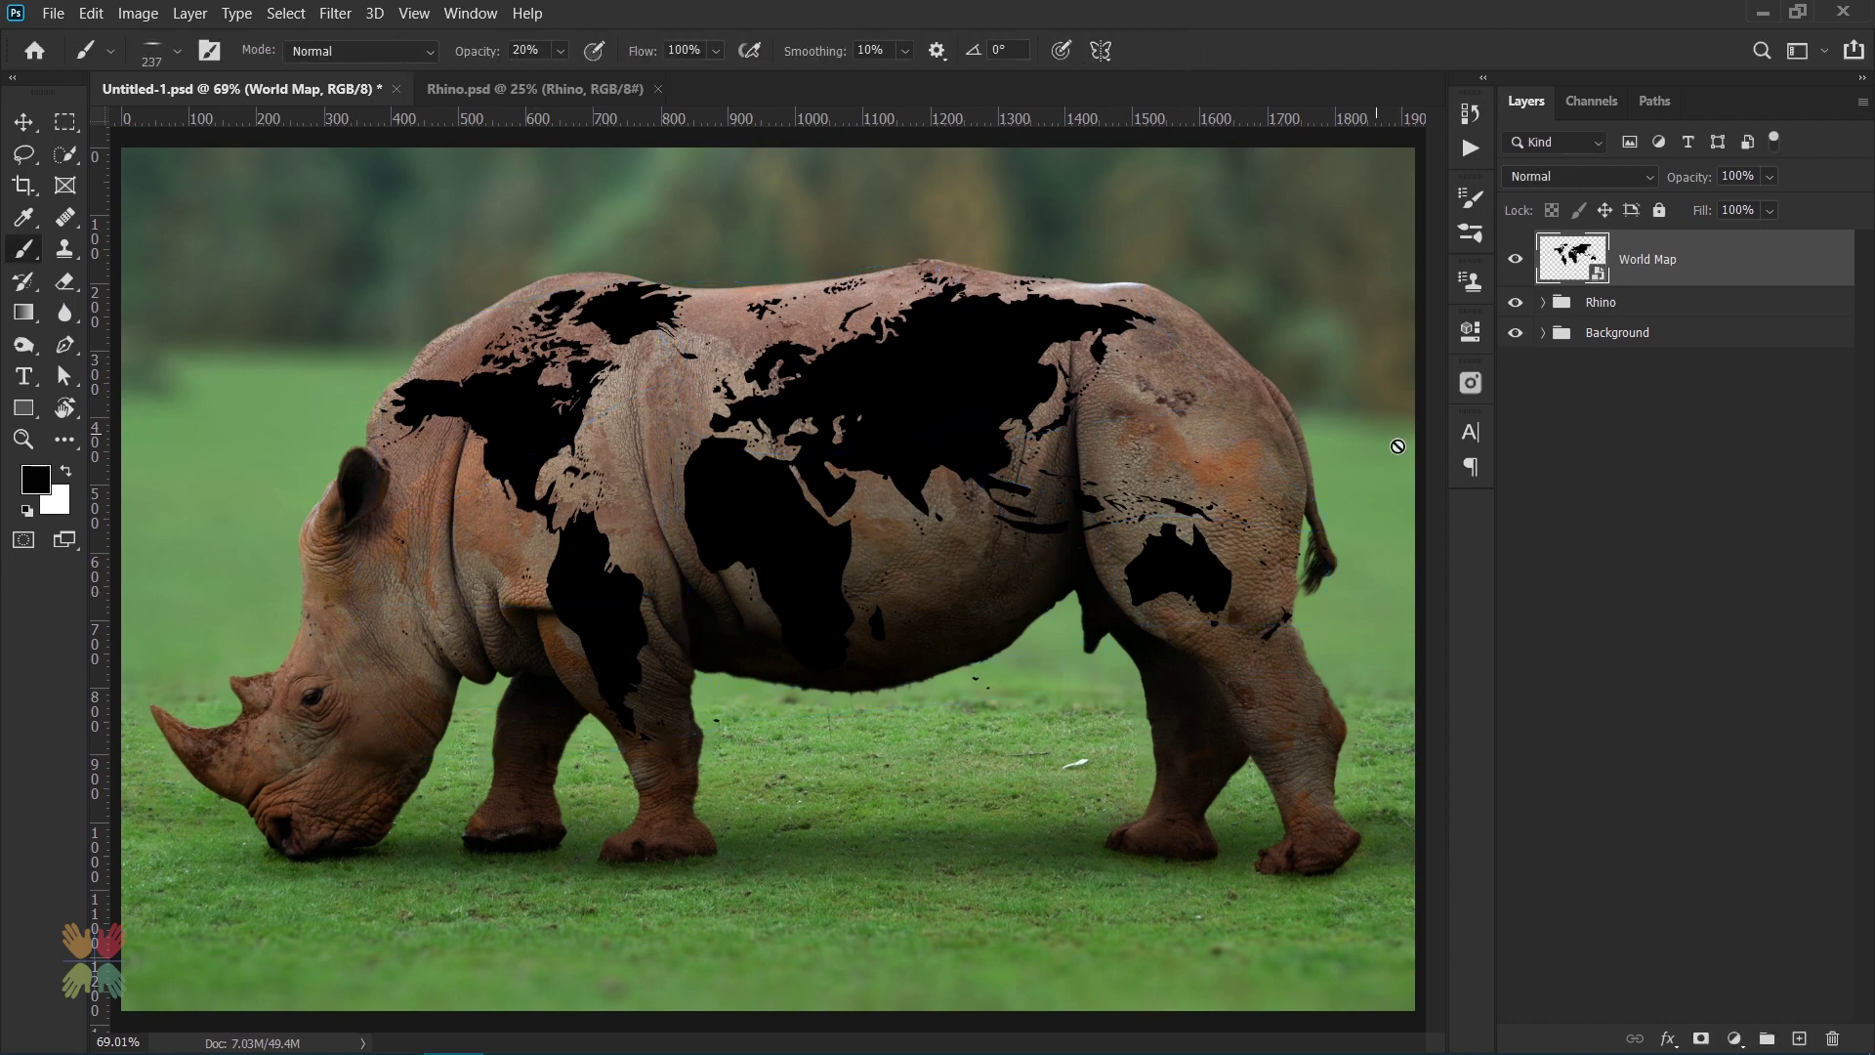
- Place the water image embedded and clip it to the World Map layer
left_click(53, 12)
left_click(220, 447)
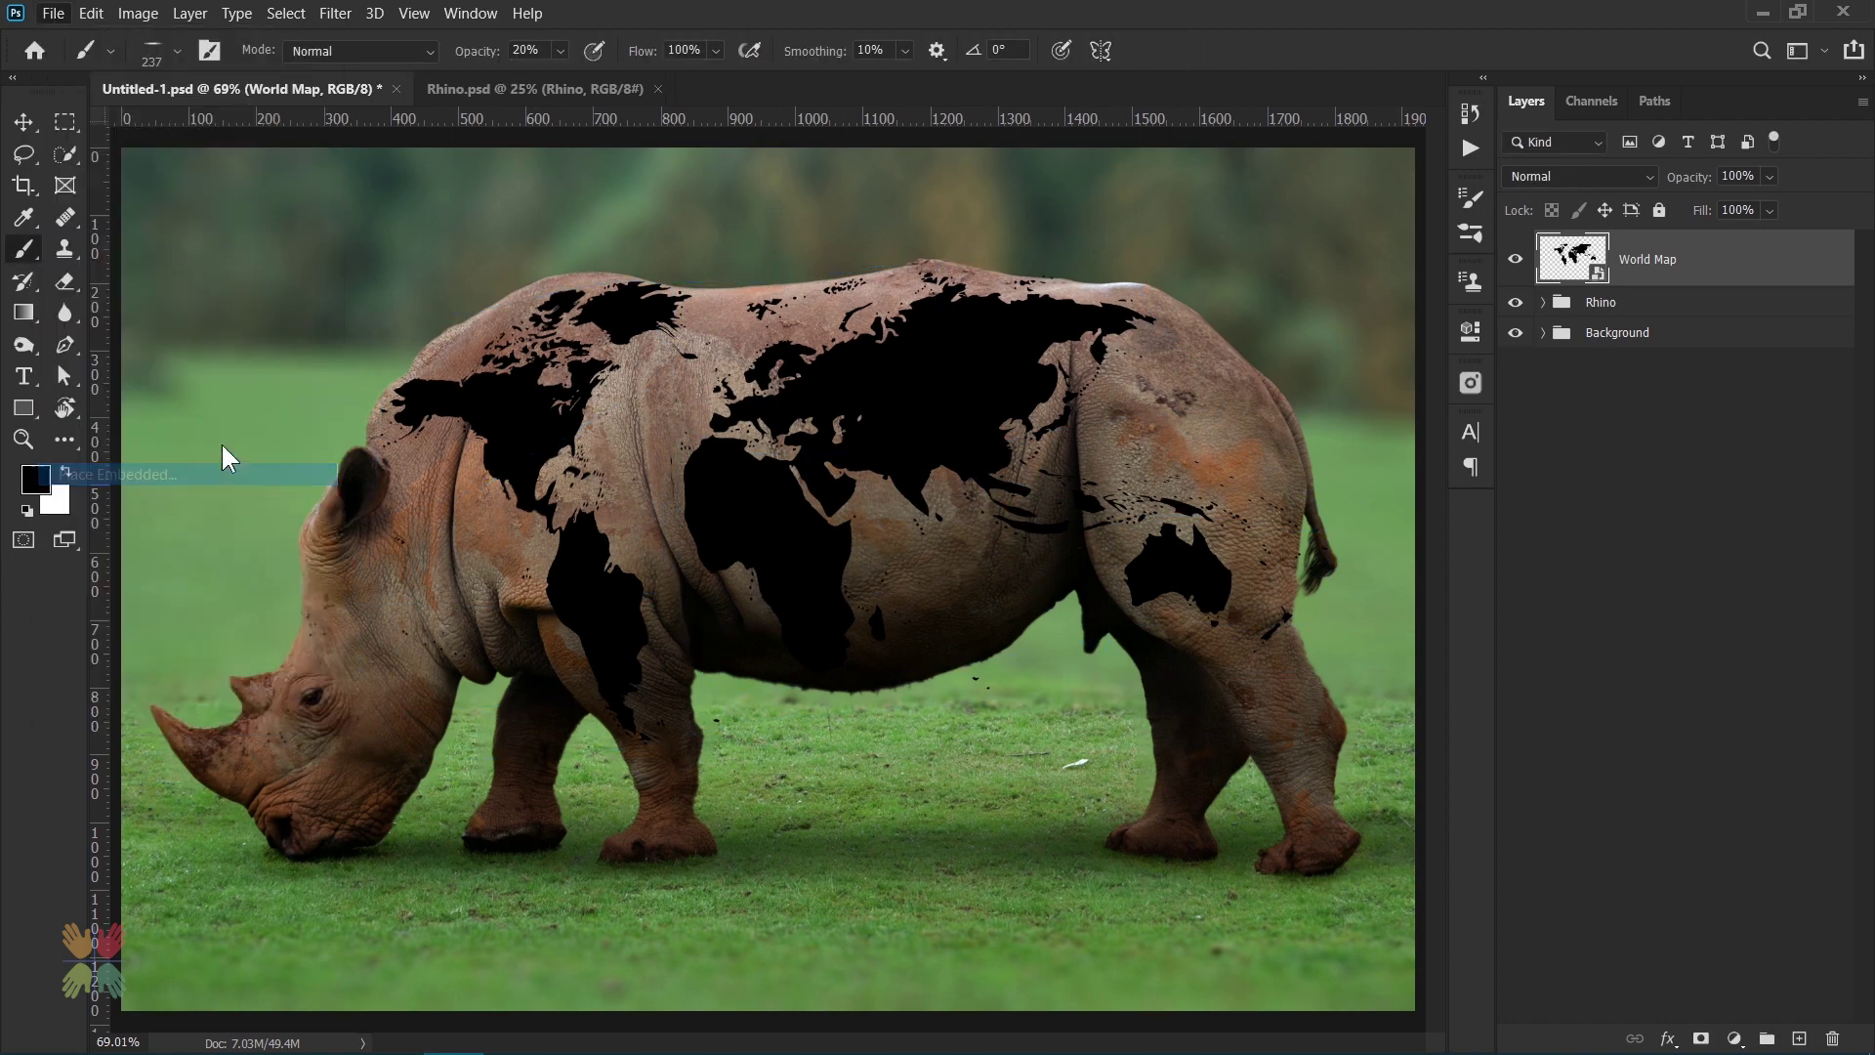
left_click(806, 375)
double_click(806, 375)
left_click(1183, 50)
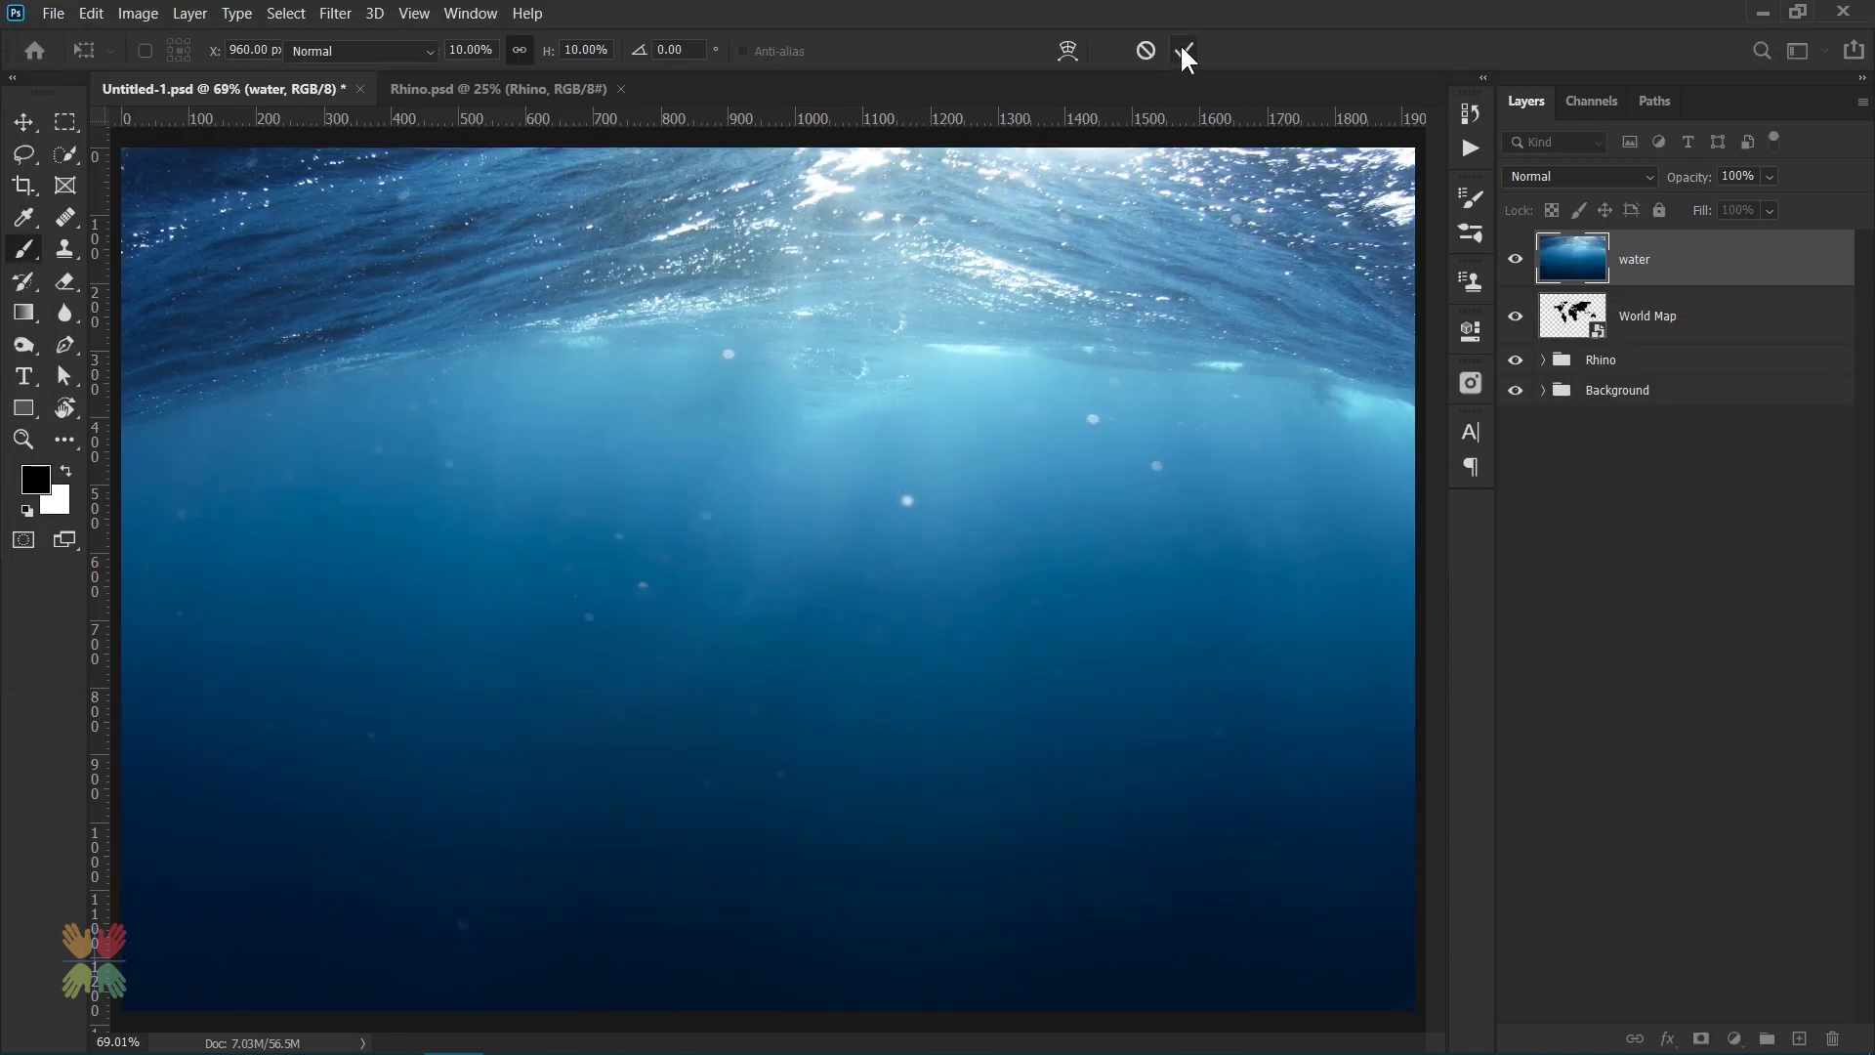
key("ctrl+alt+g")
- Resize and shift the water photo so it covers the map area on the body
key("ctrl+t")
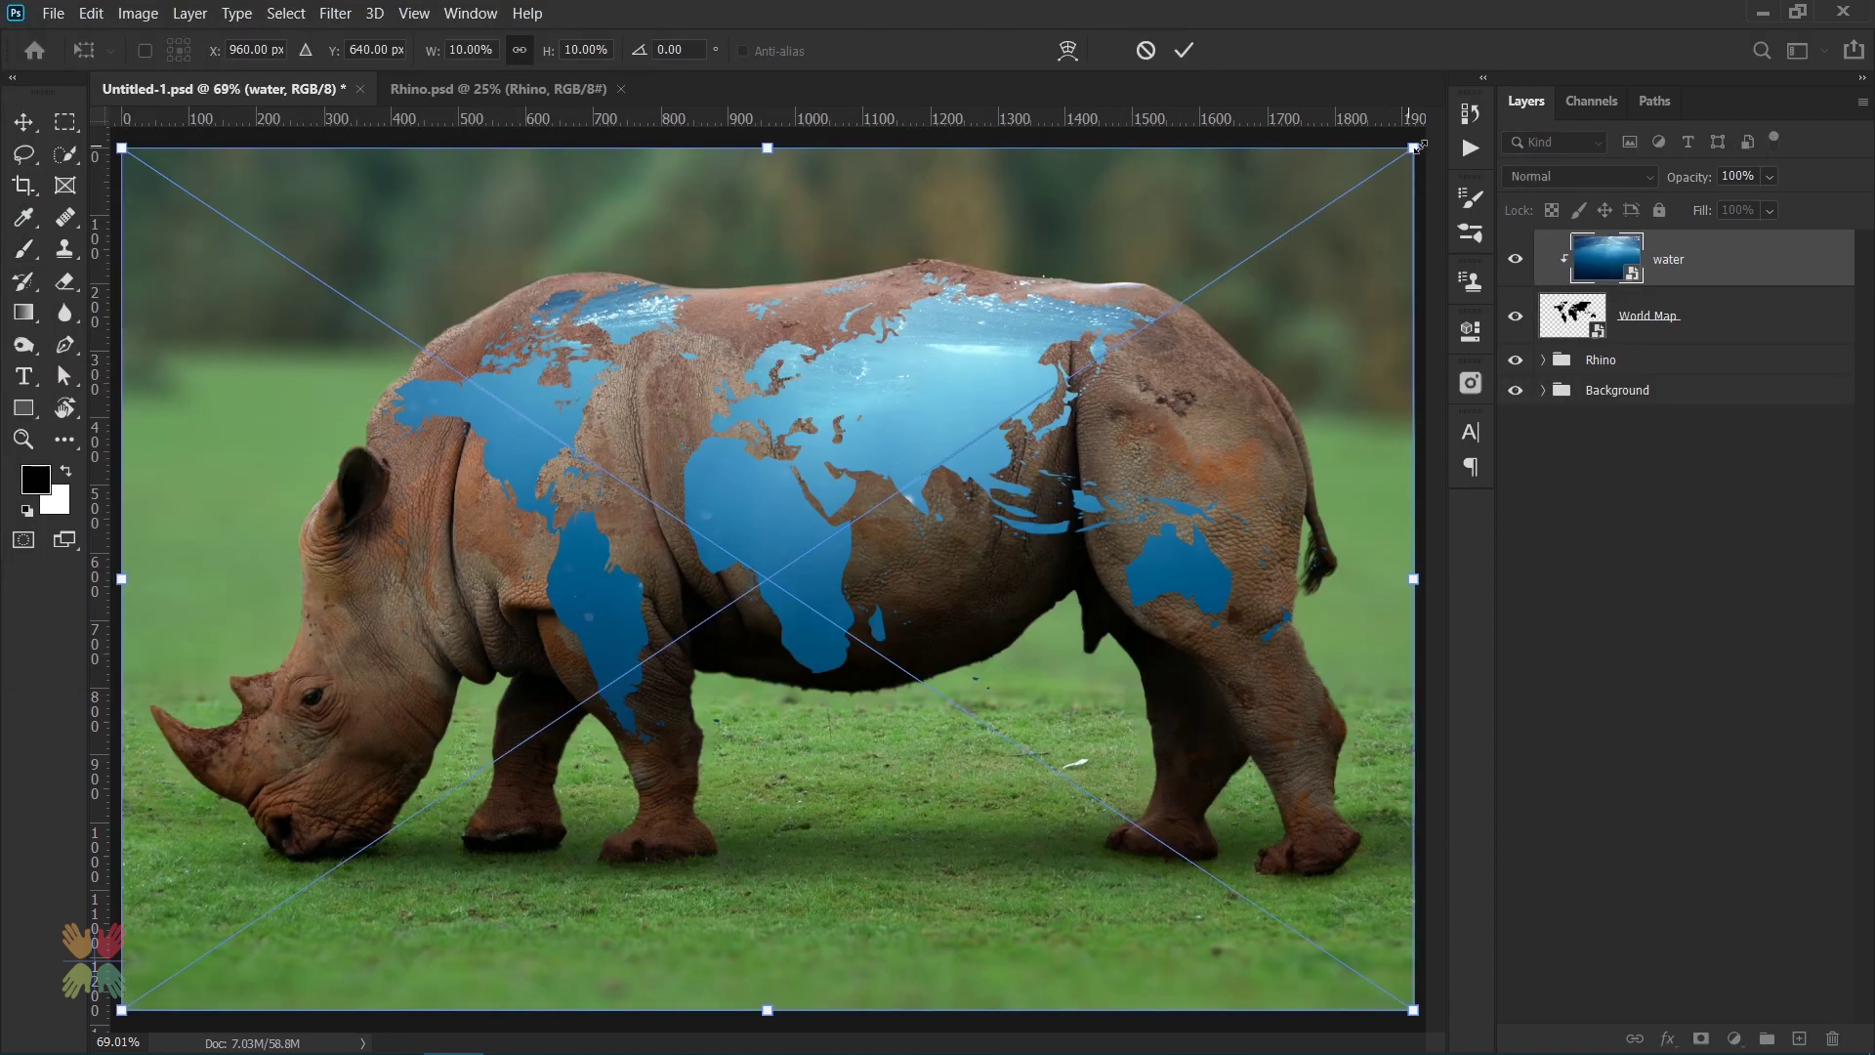
mouse_move(1415, 147)
left_mouse_down()
mouse_move(1403, 188)
mouse_move(1330, 202)
left_mouse_up()
left_click_drag(725, 204, 725, 237)
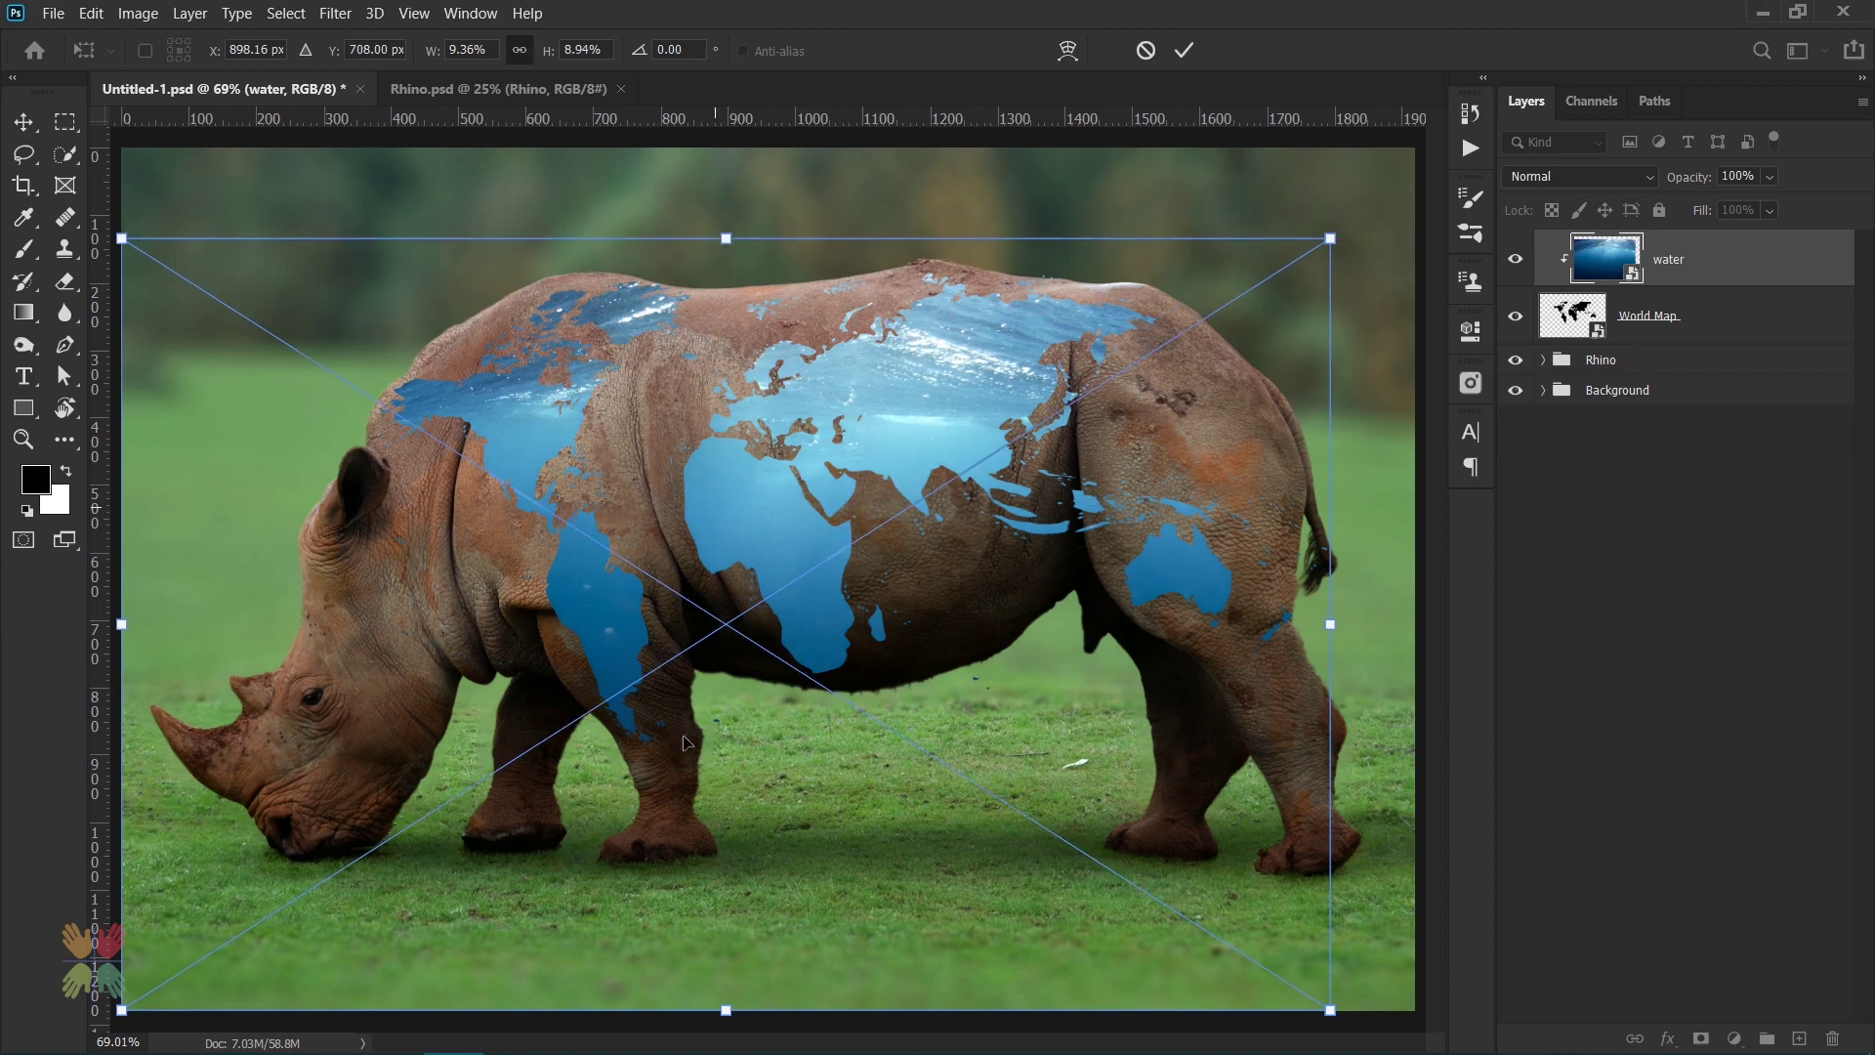
left_click_drag(723, 1023, 723, 765)
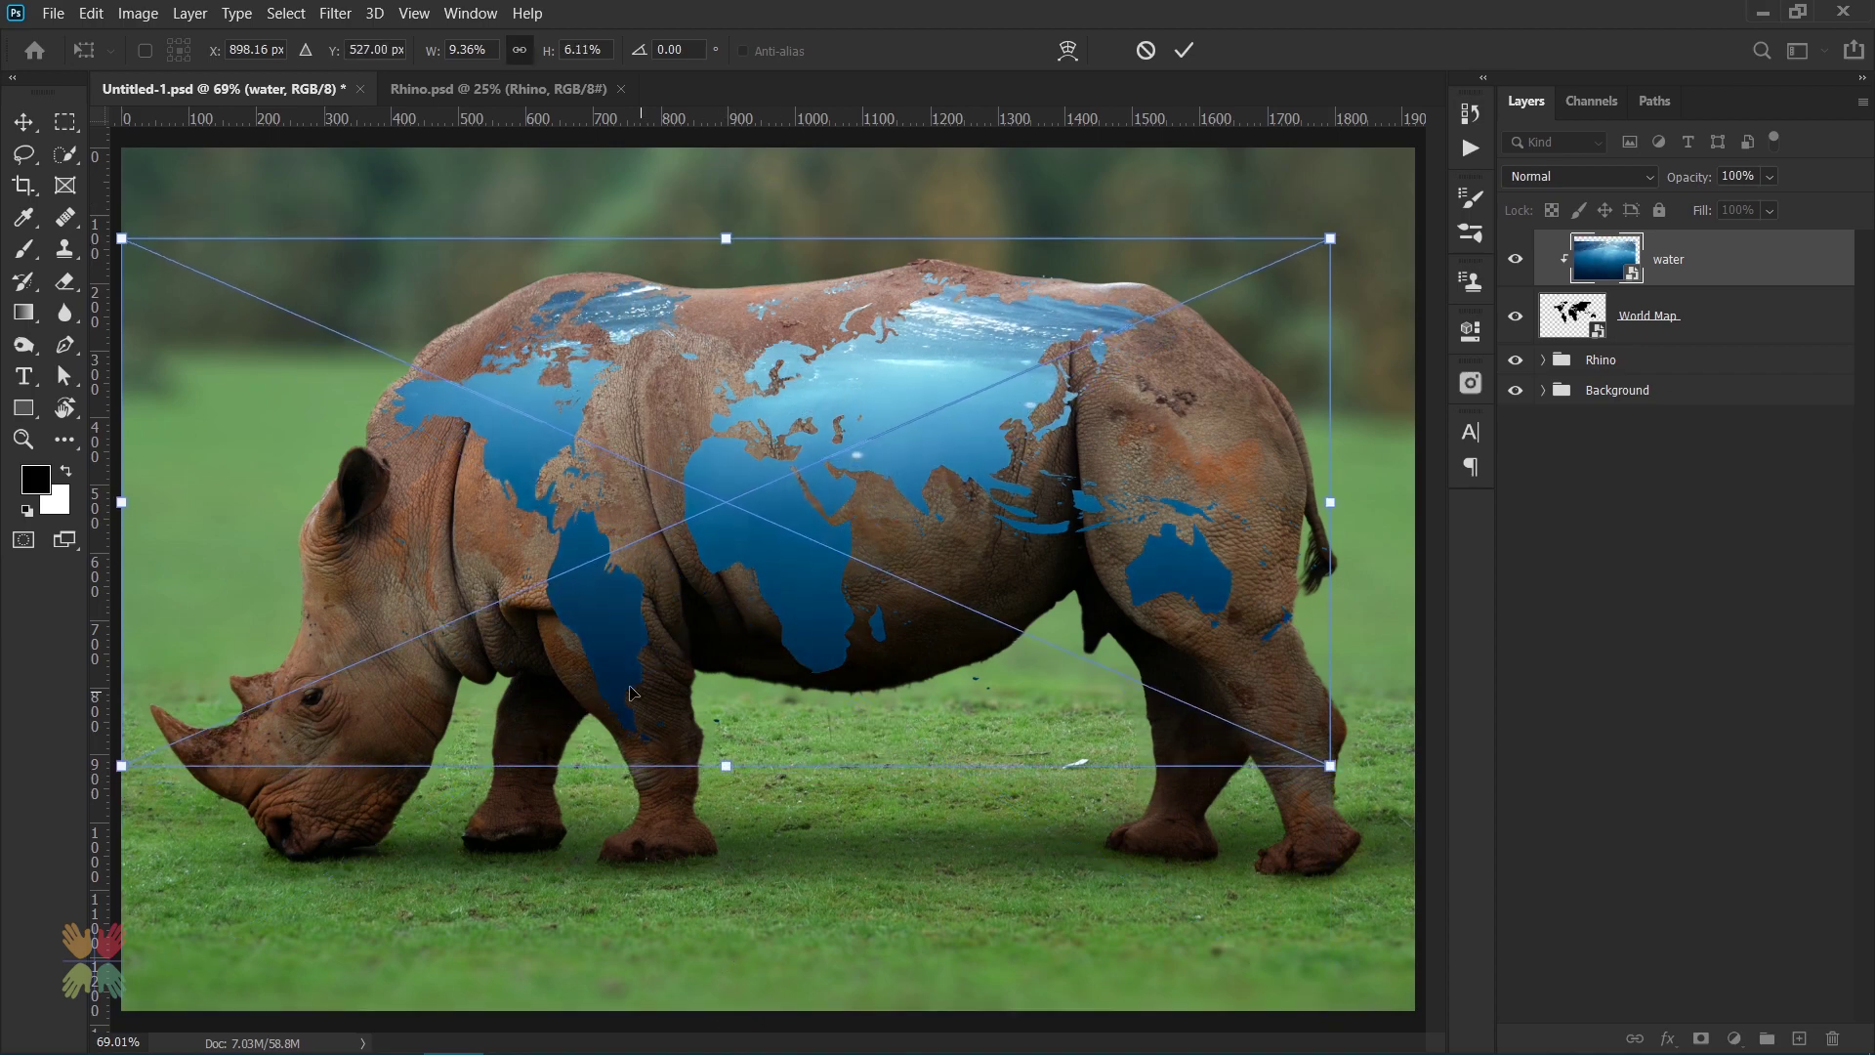
left_click_drag(601, 686, 725, 685)
left_click_drag(811, 766, 810, 743)
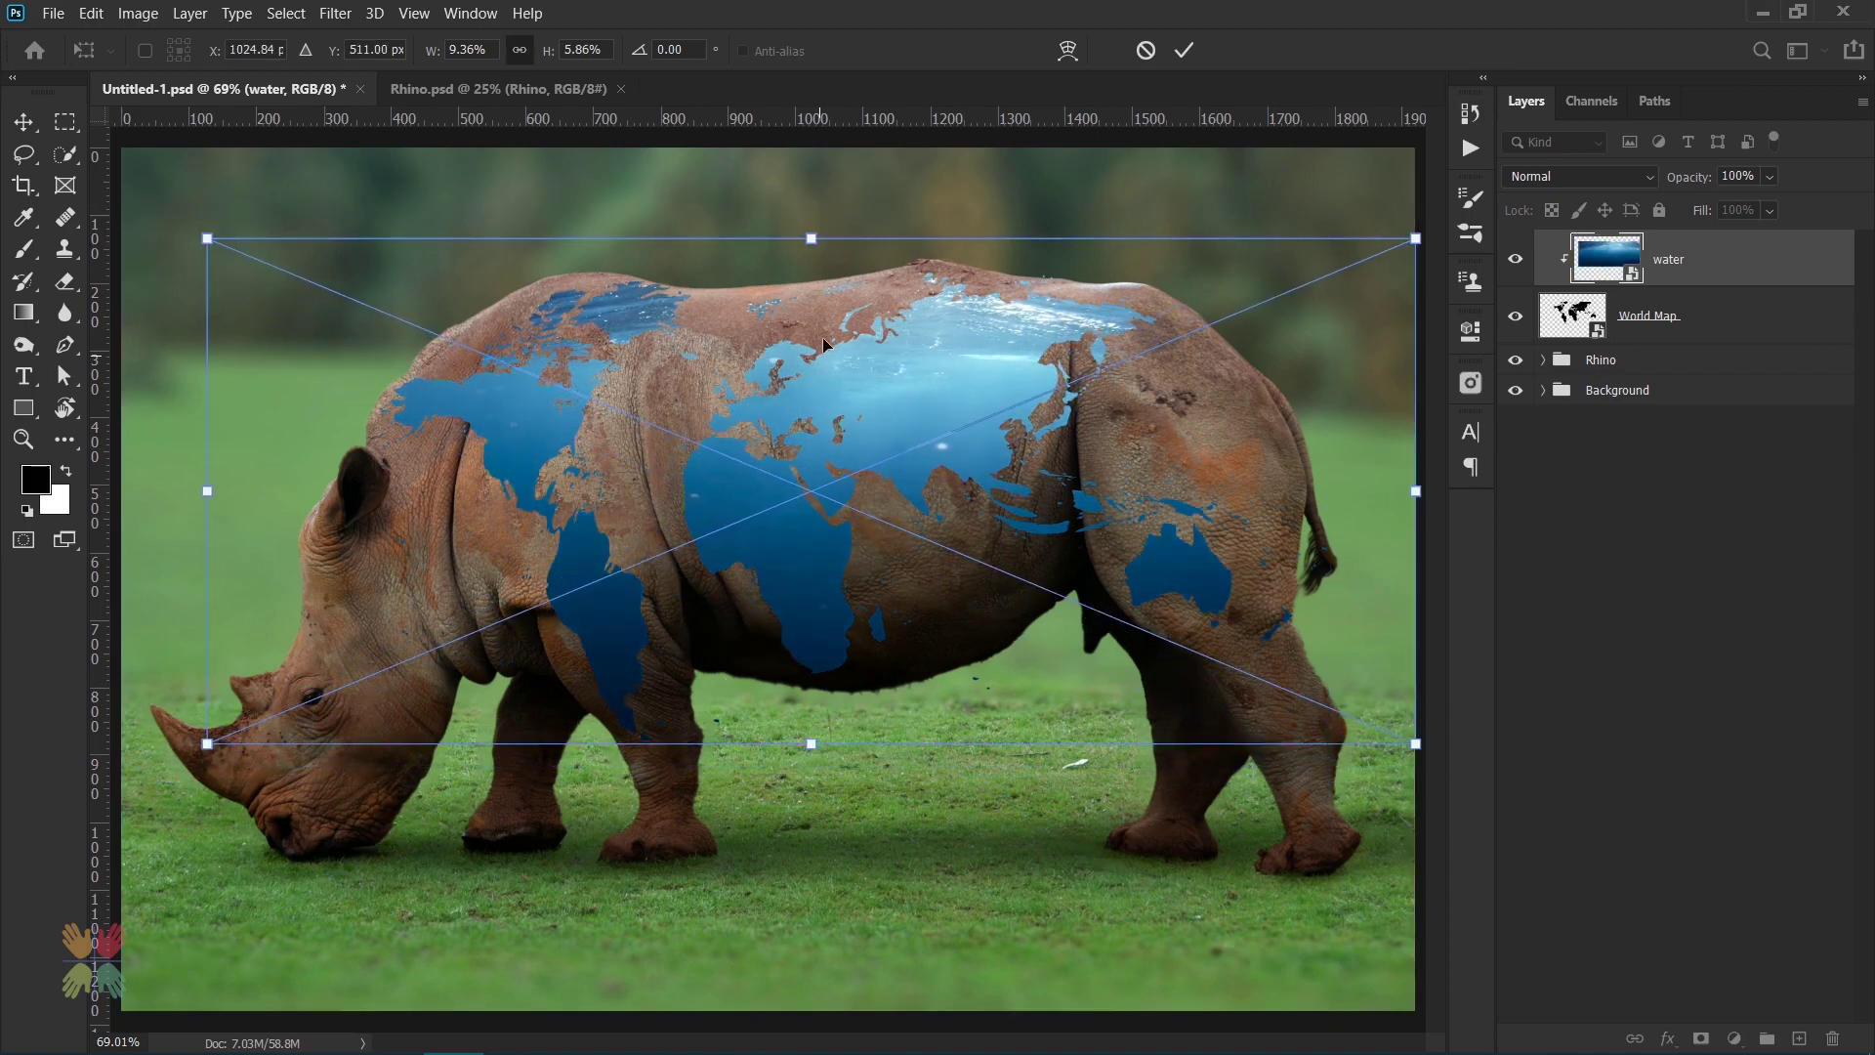
mouse_move(810, 240)
left_mouse_down()
mouse_move(810, 255)
mouse_move(811, 200)
left_mouse_up()
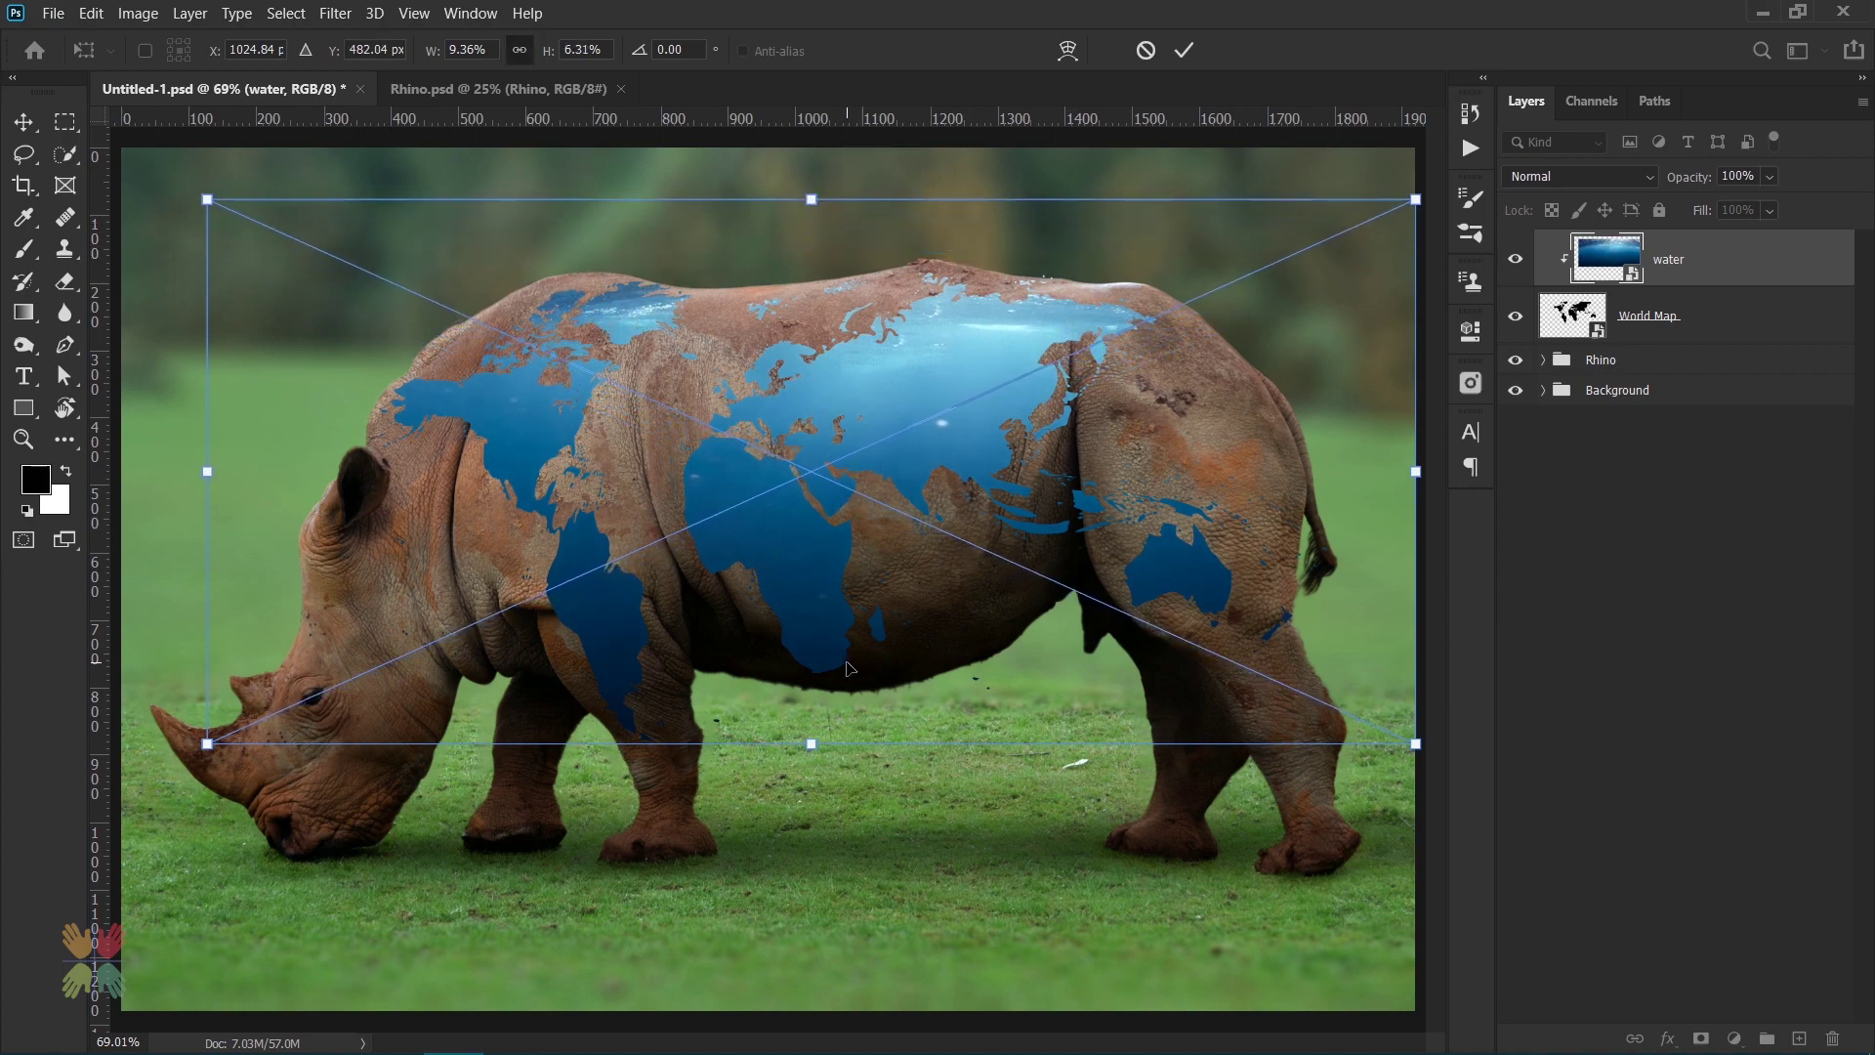
- Commit the water resize and rasterize the World Map layer
left_click(1184, 51)
key("b")
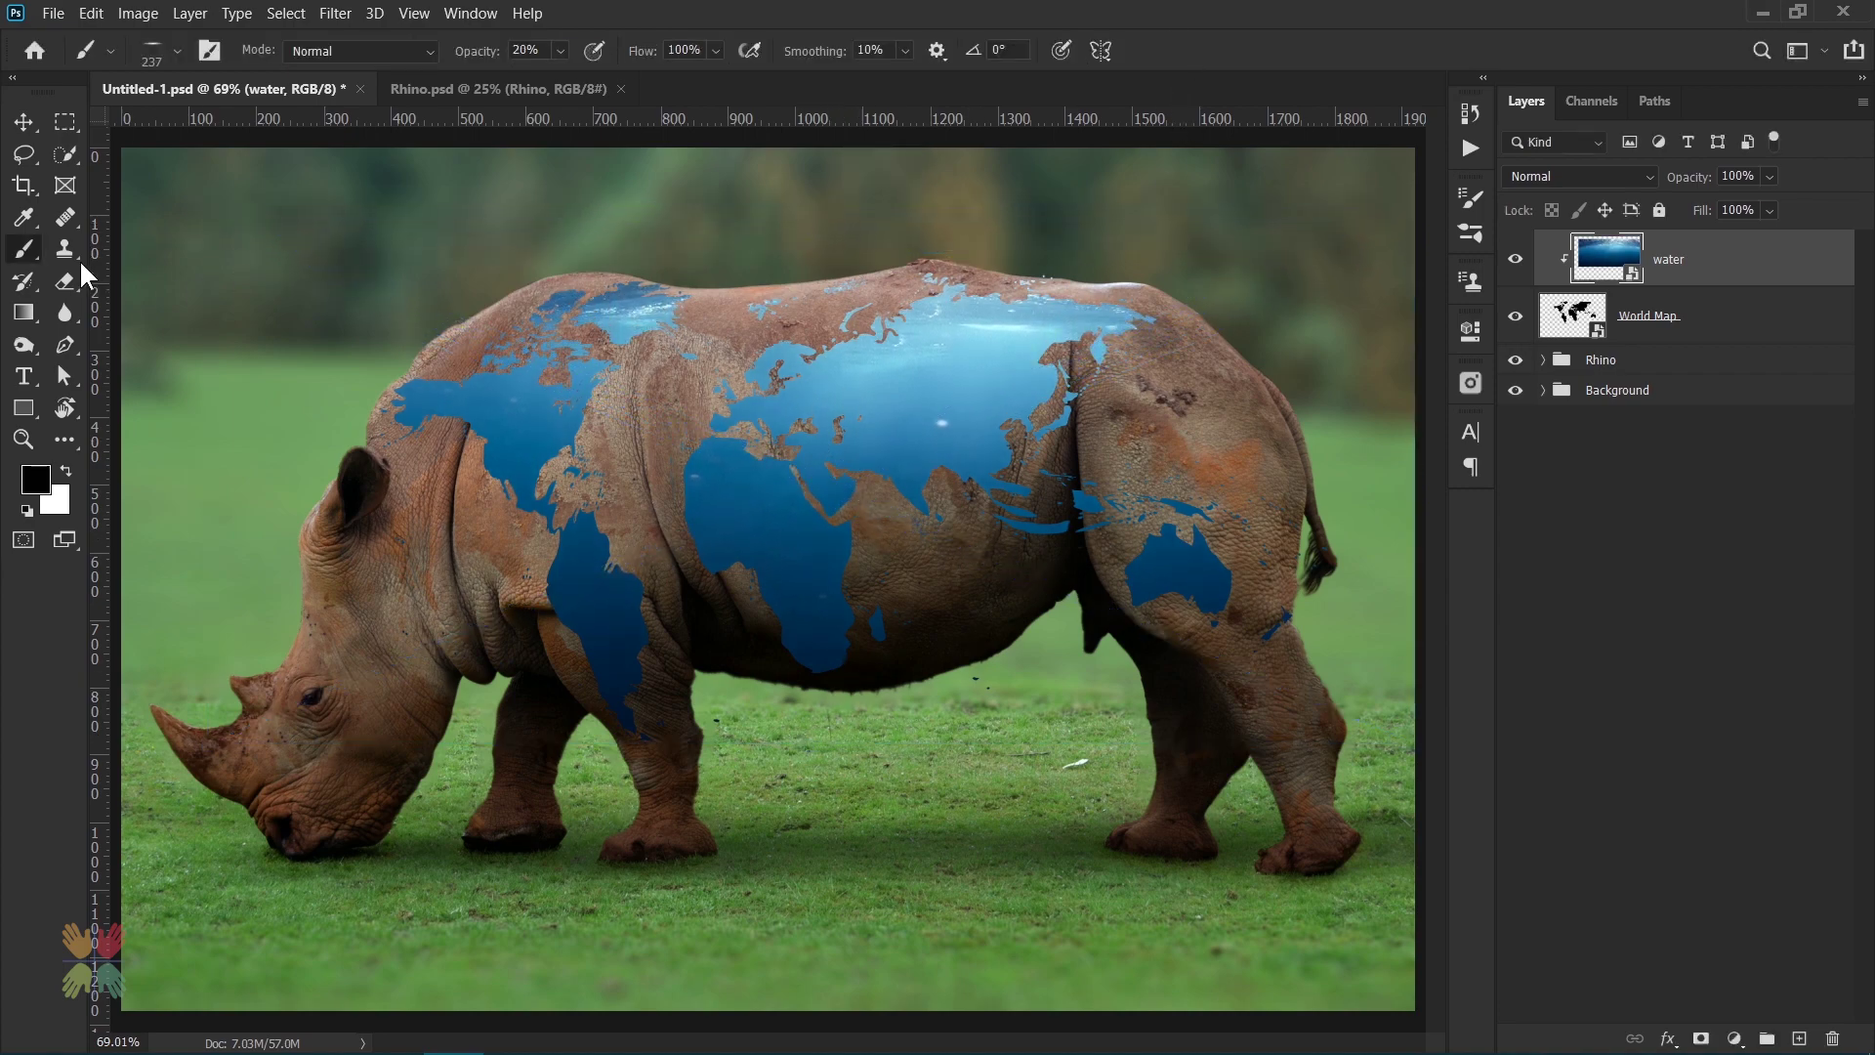
left_click(1660, 314)
right_click(1650, 315)
left_click(1481, 451)
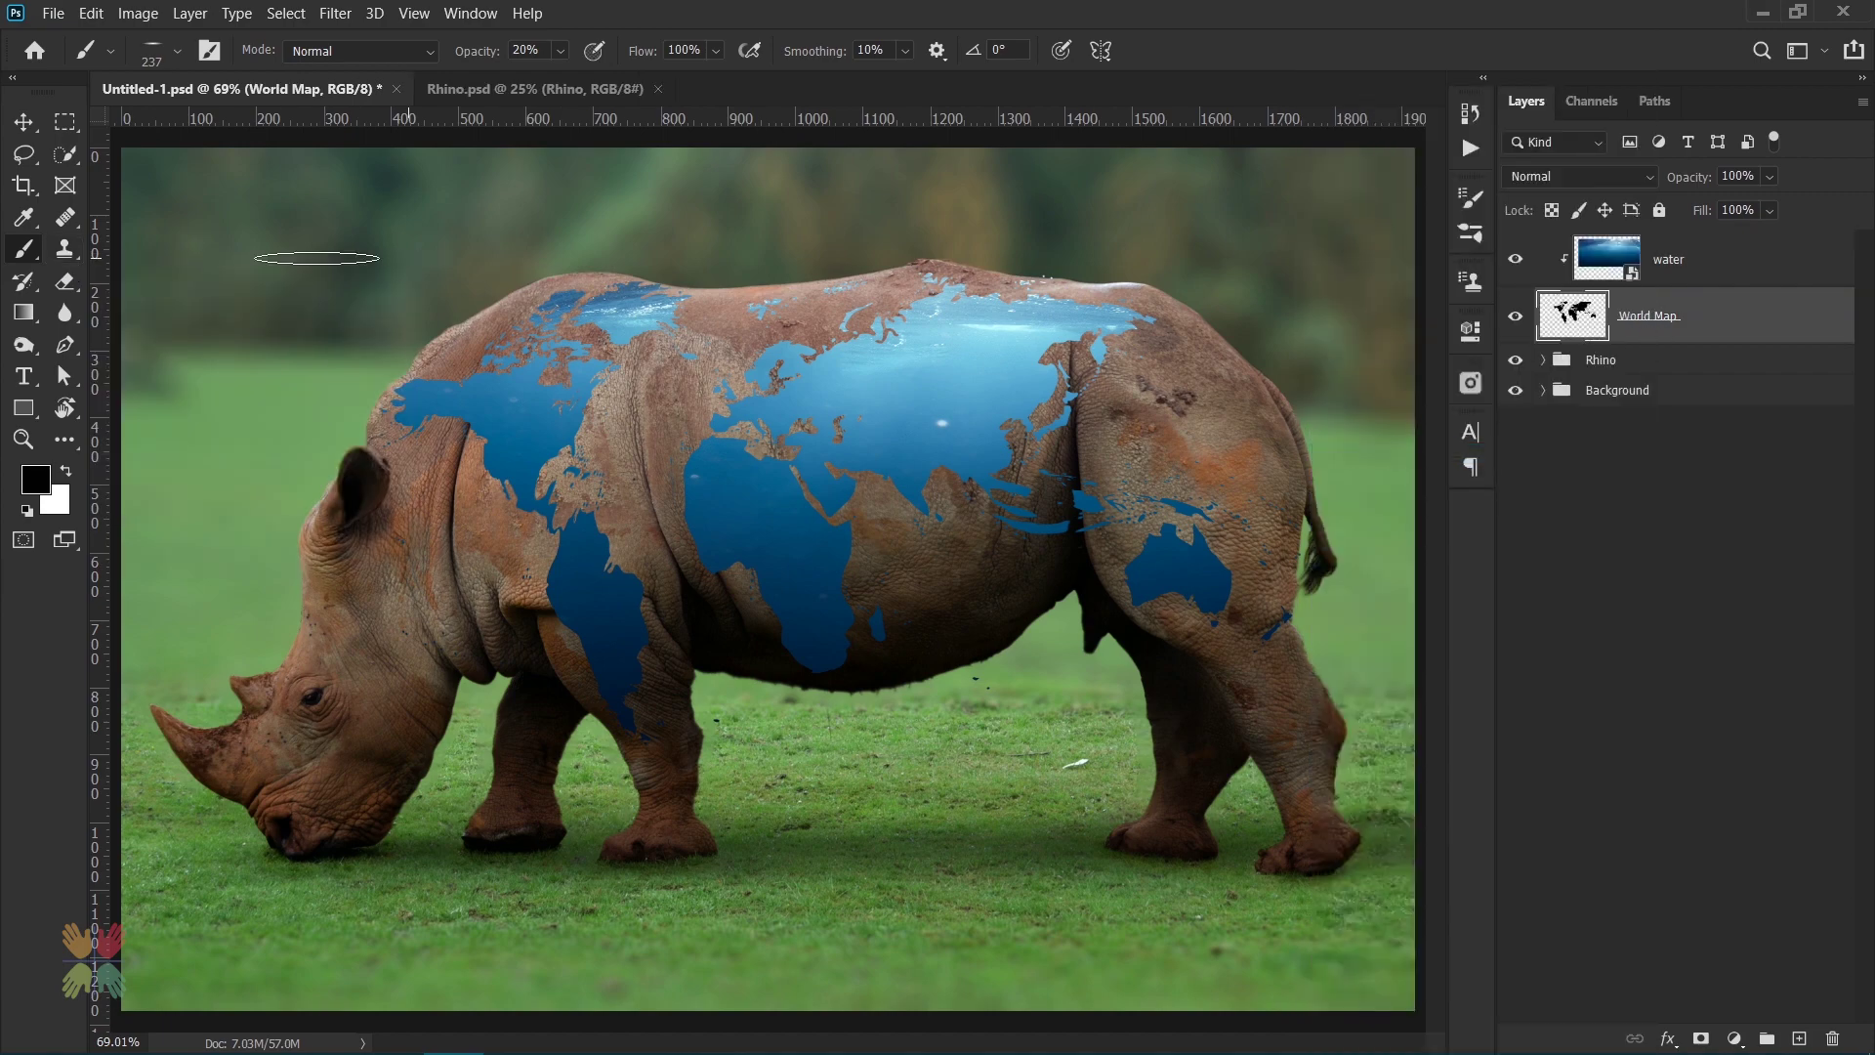
- Select the water layer with the Move tool active
left_click(63, 282)
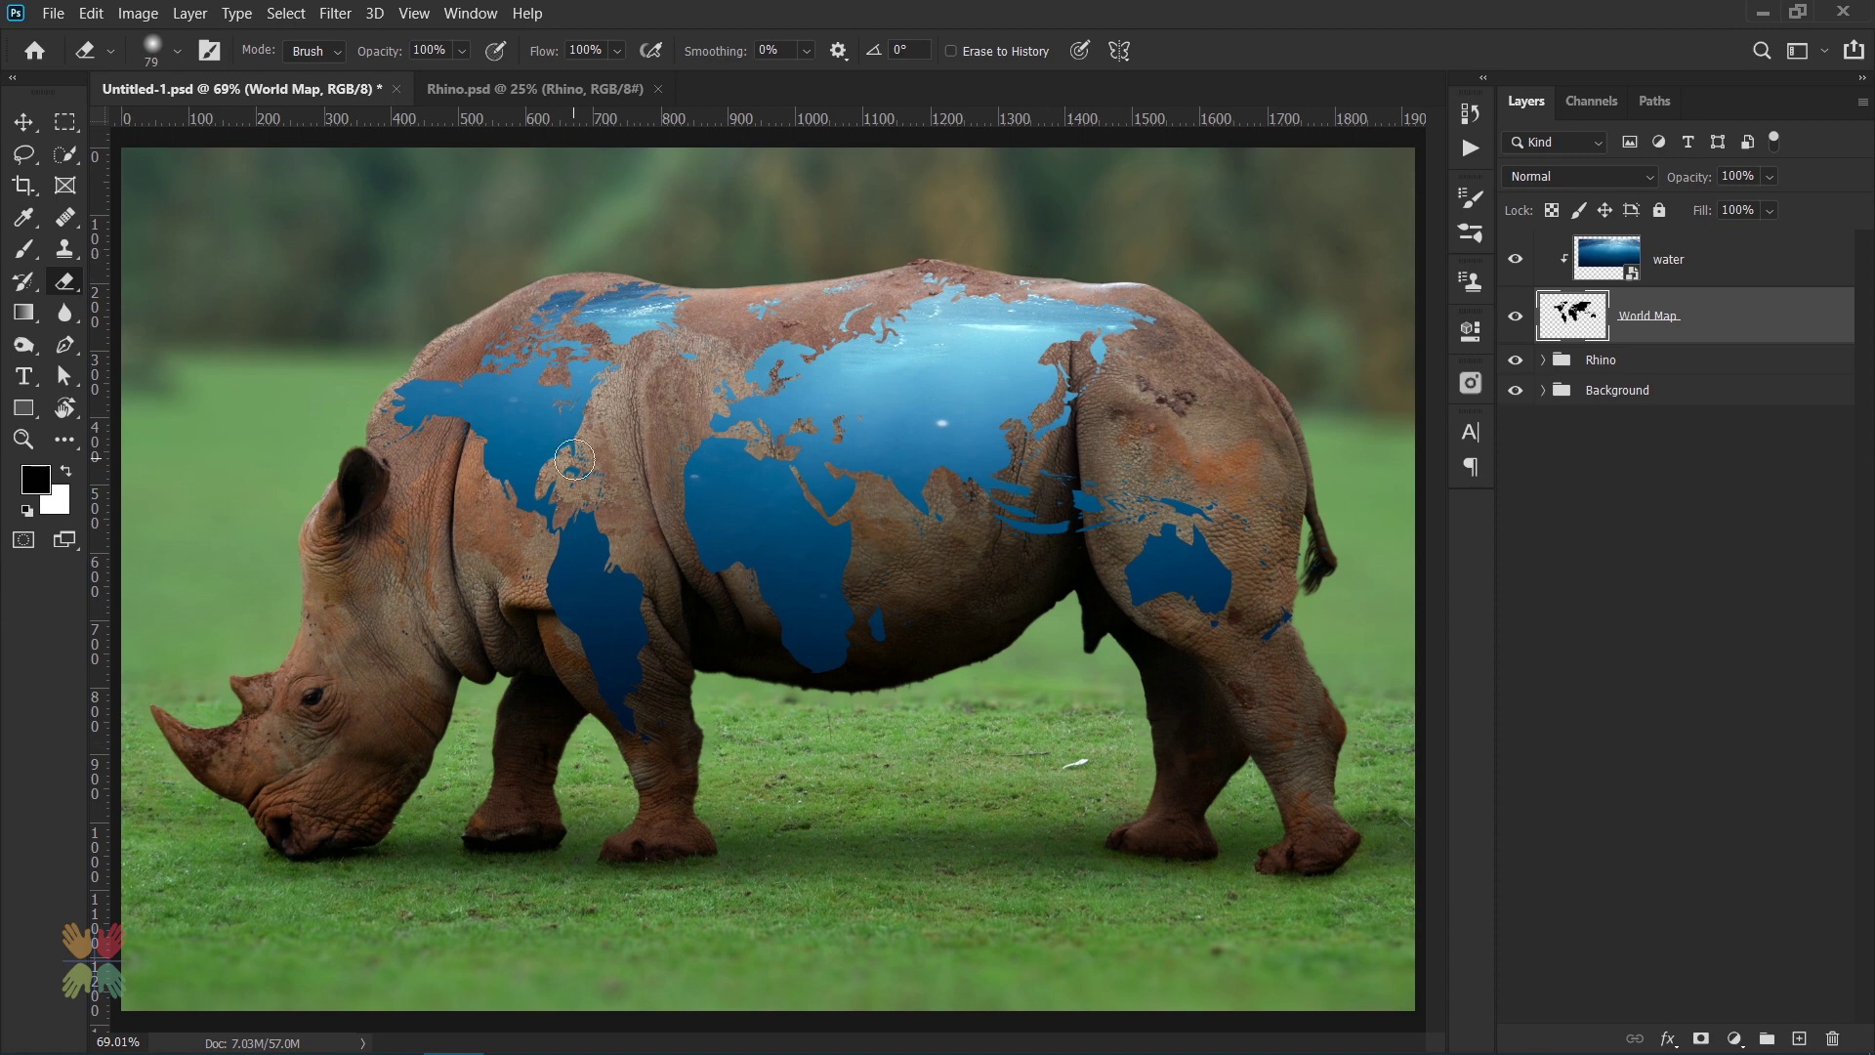
left_click(24, 125)
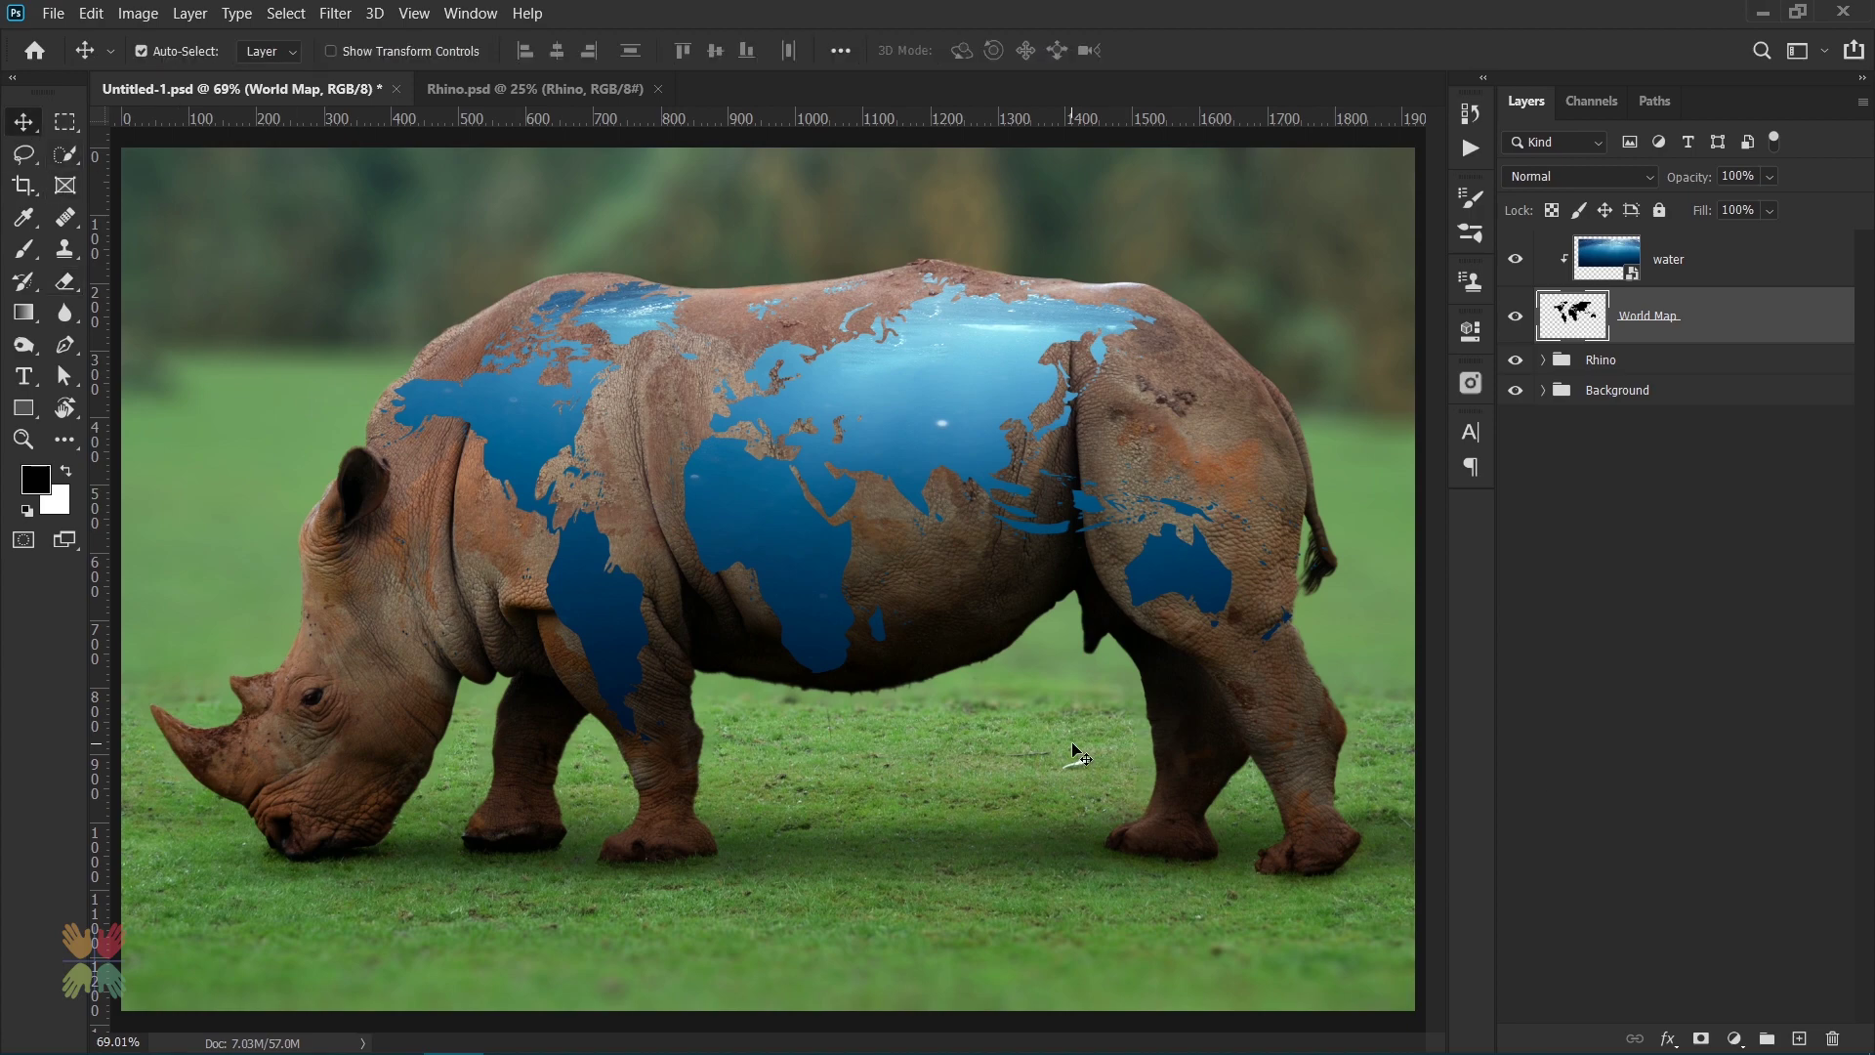
left_click(1646, 281)
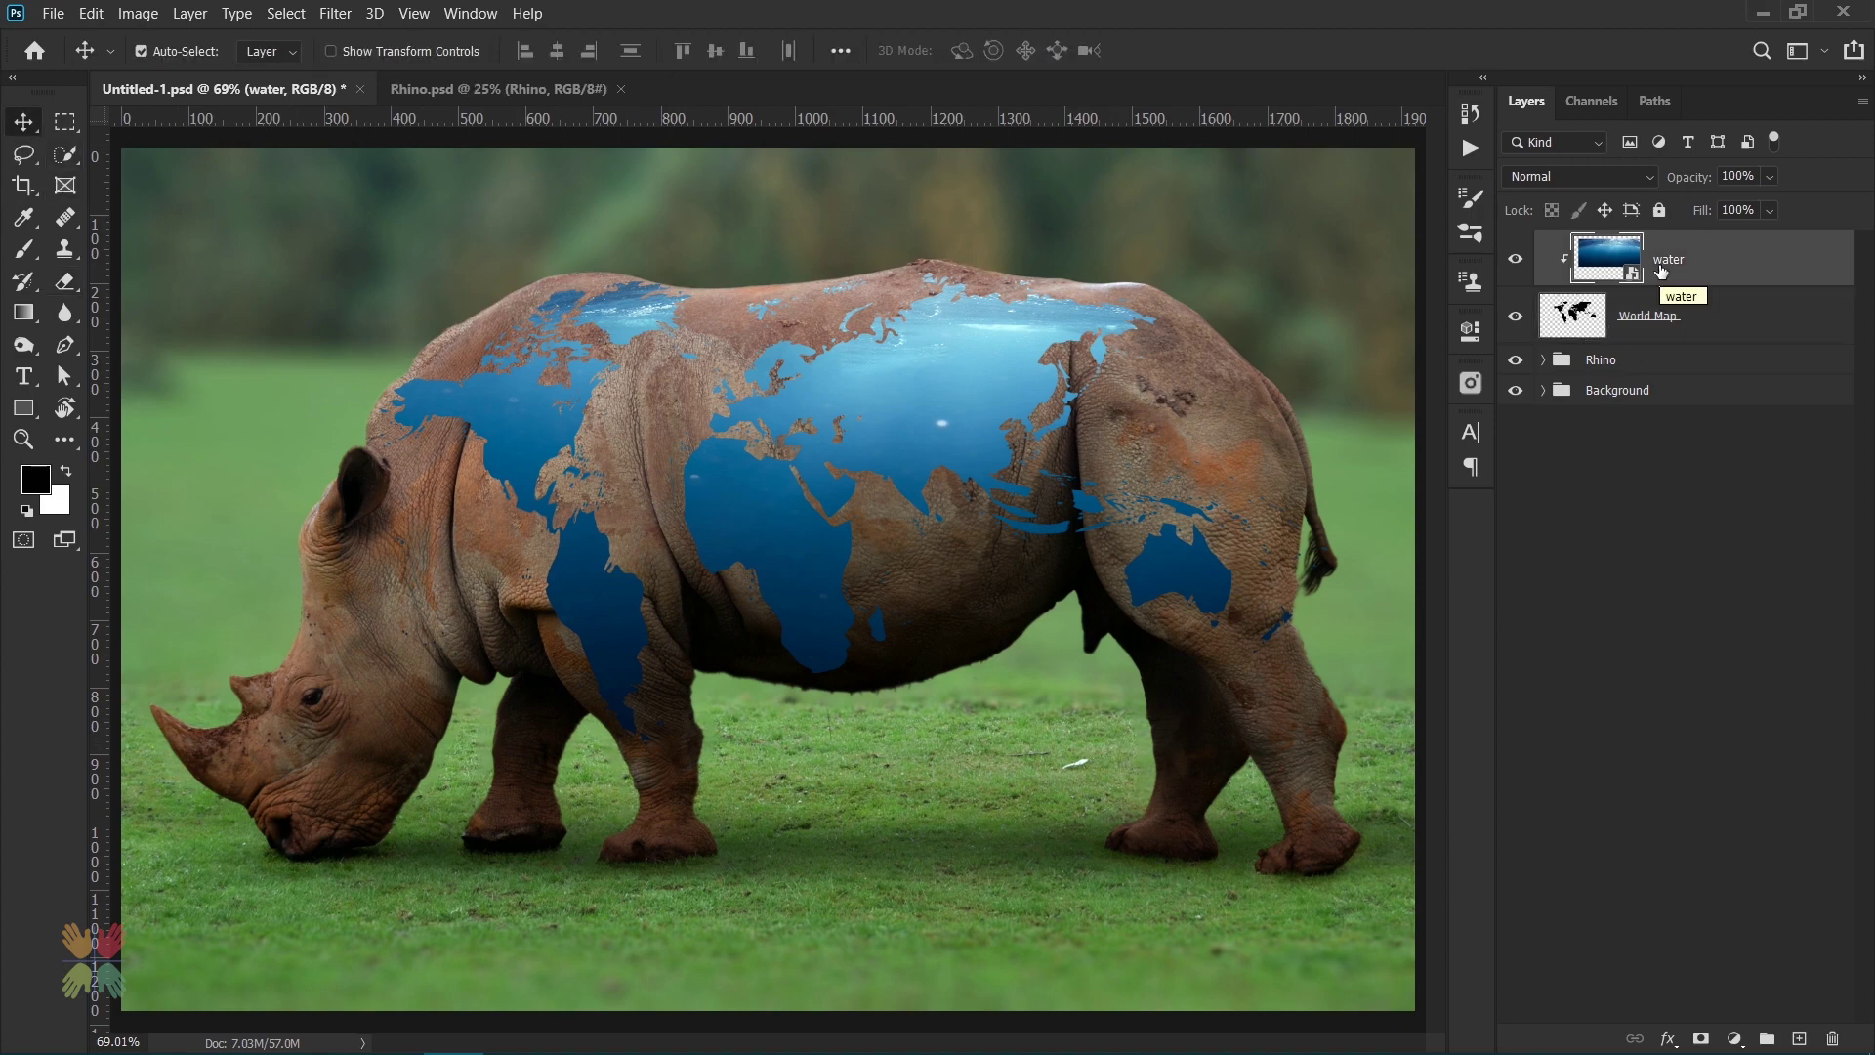
left_click(1734, 1038)
- Add Color Balance 3 with Cyan-Red −26 and Yellow-Blue +40, then add a Curves layer above
left_click(1650, 820)
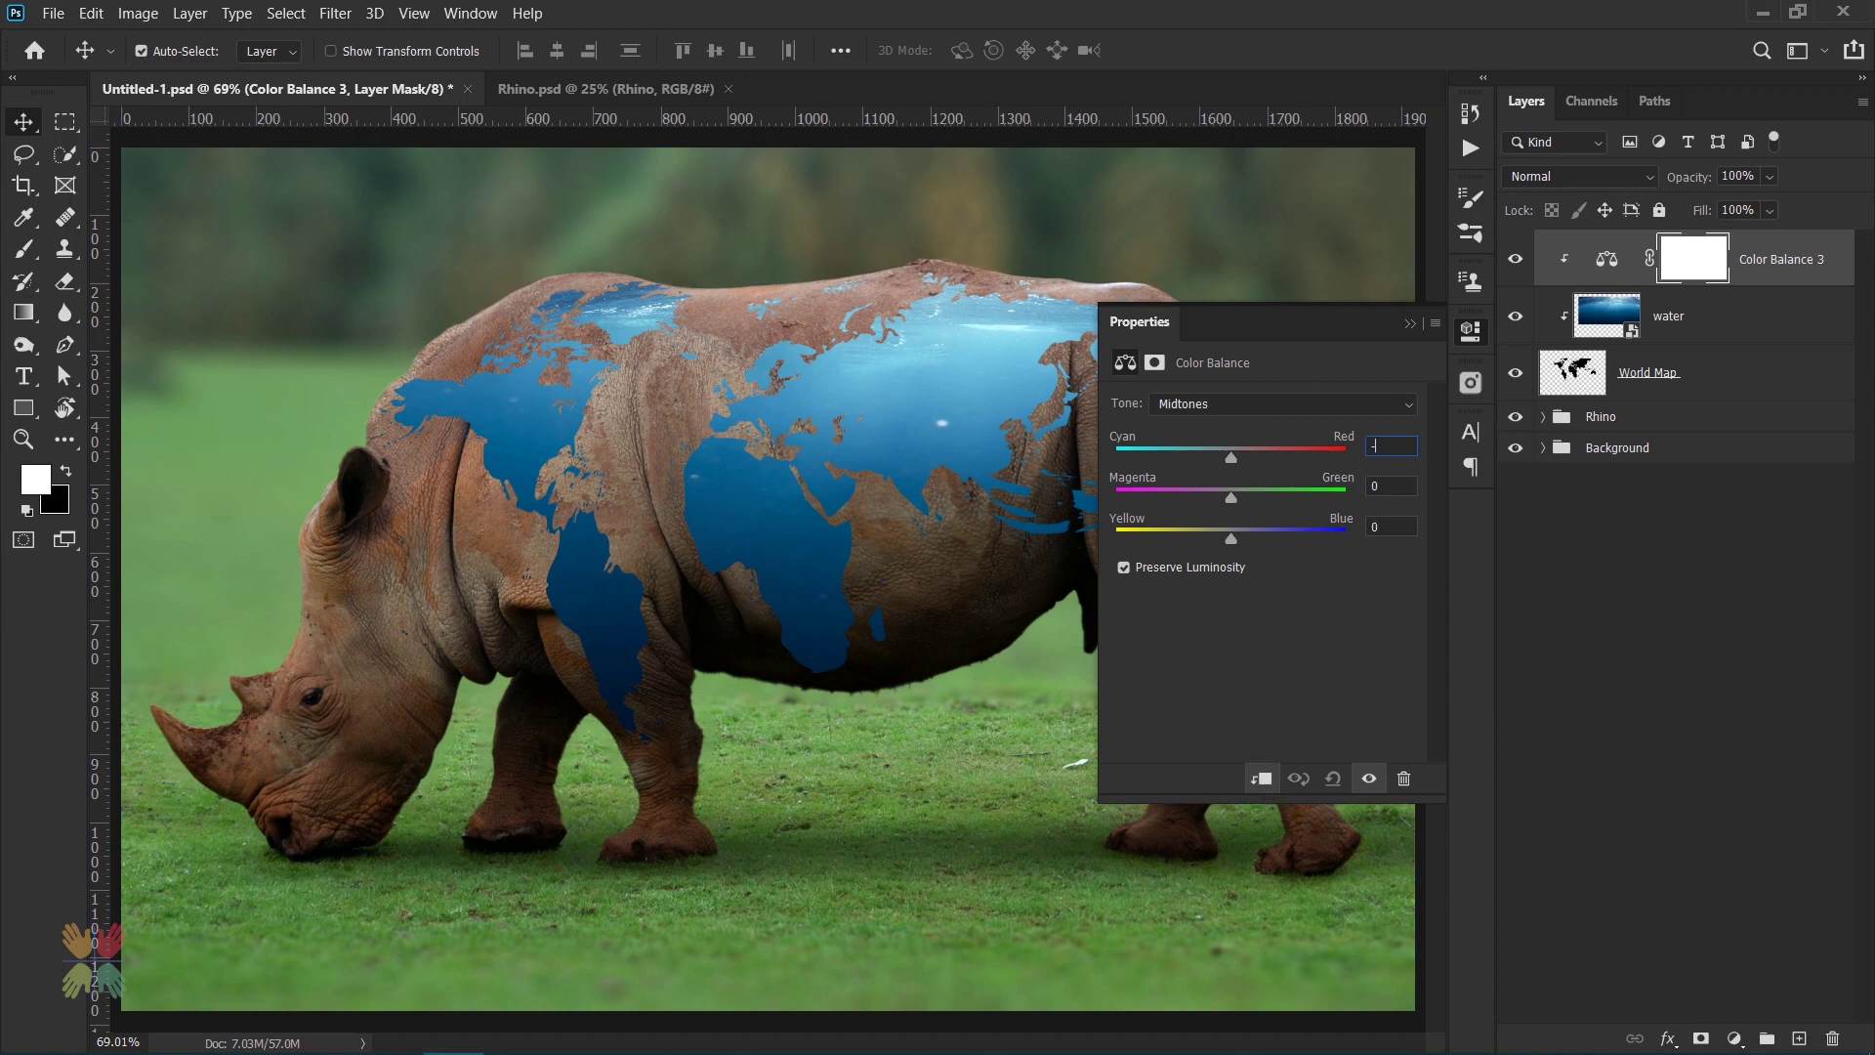
type("-26")
key("Tab")
key("Tab")
type("40")
left_click(1407, 321)
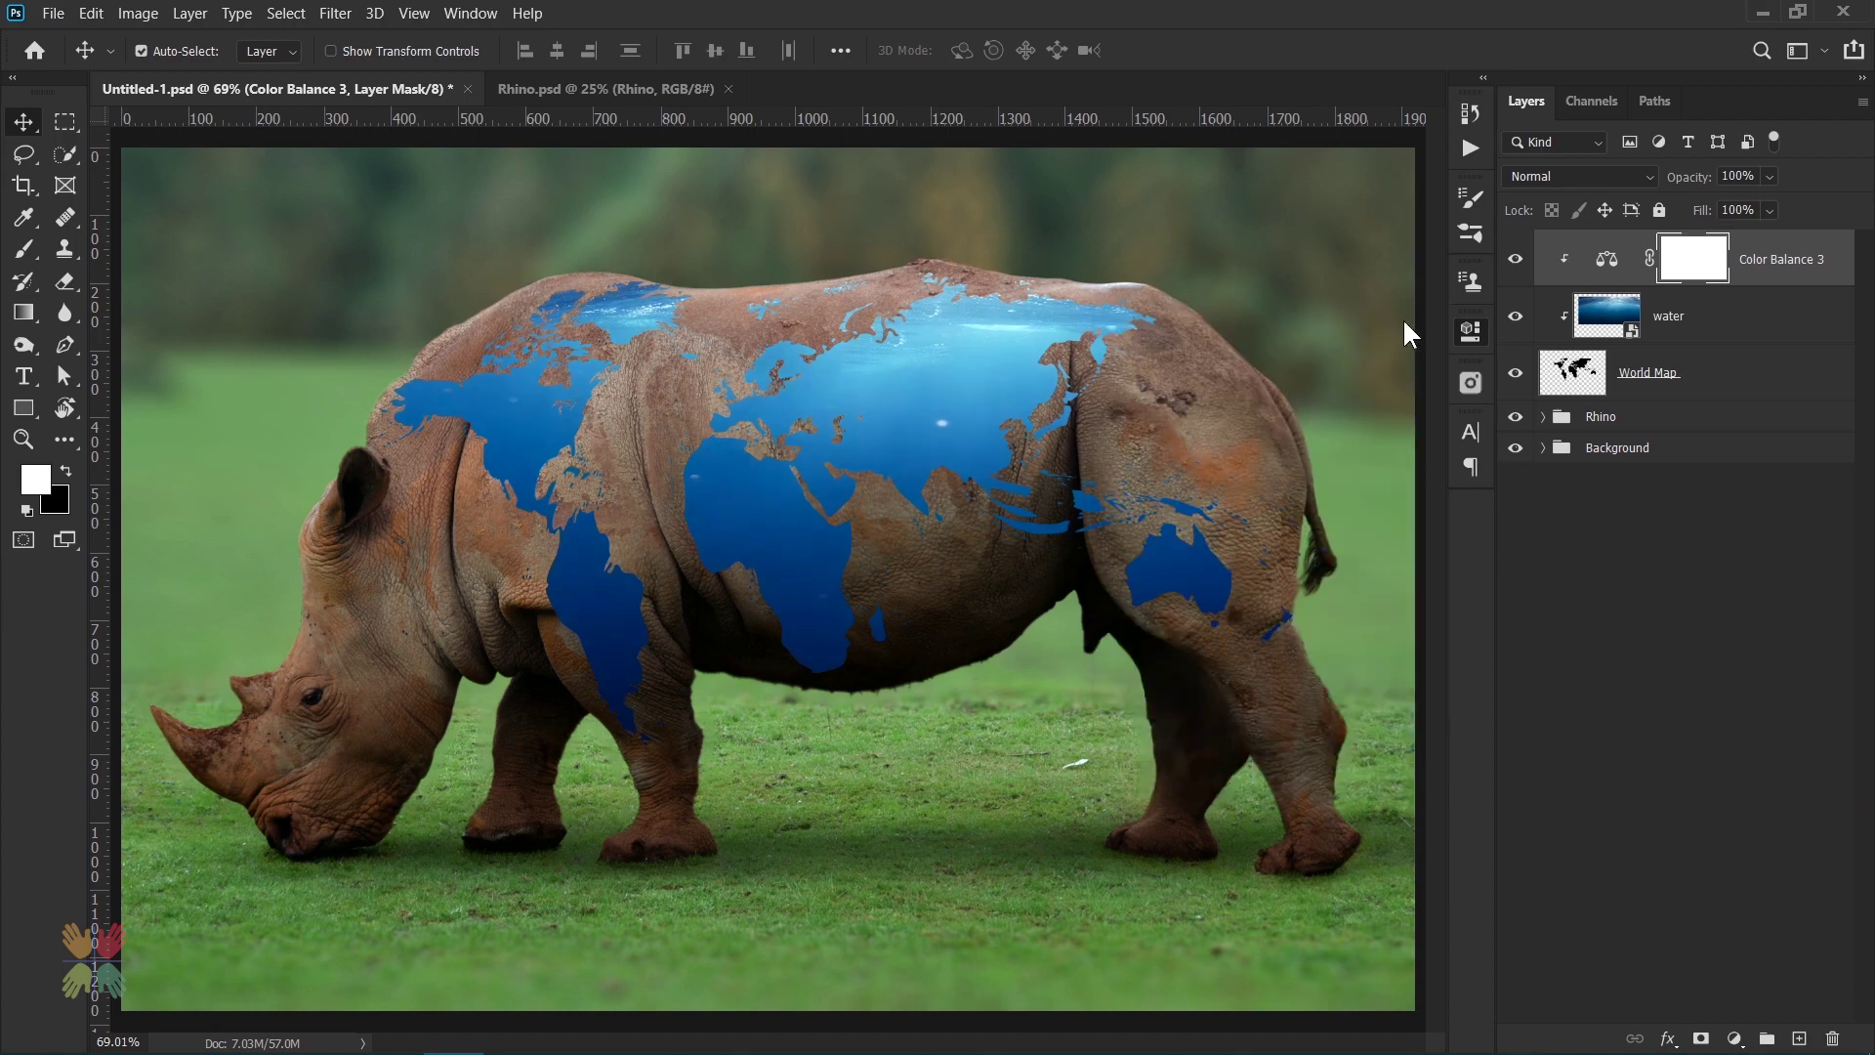
left_click(1734, 1038)
left_click(1719, 726)
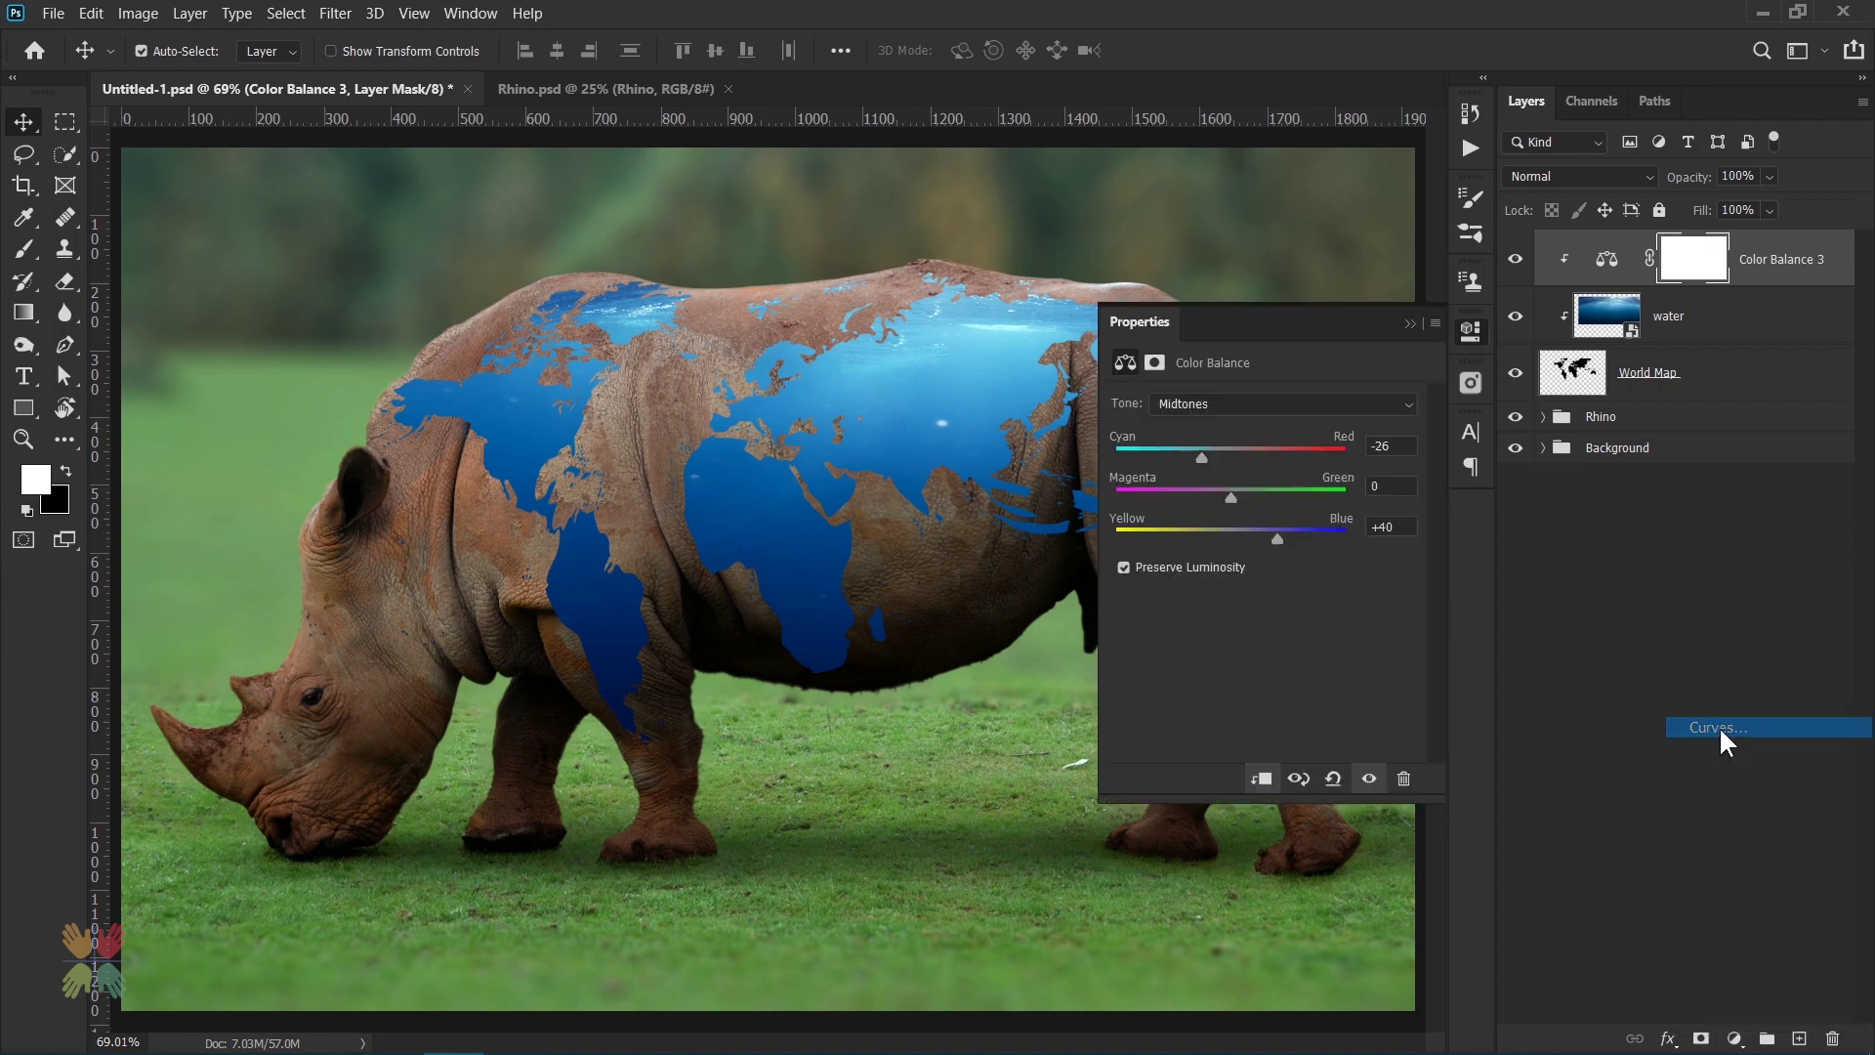
- Shape Curves 1 to darken the water's shadows, toggling it on and off to compare
left_click_drag(1223, 645, 1231, 652)
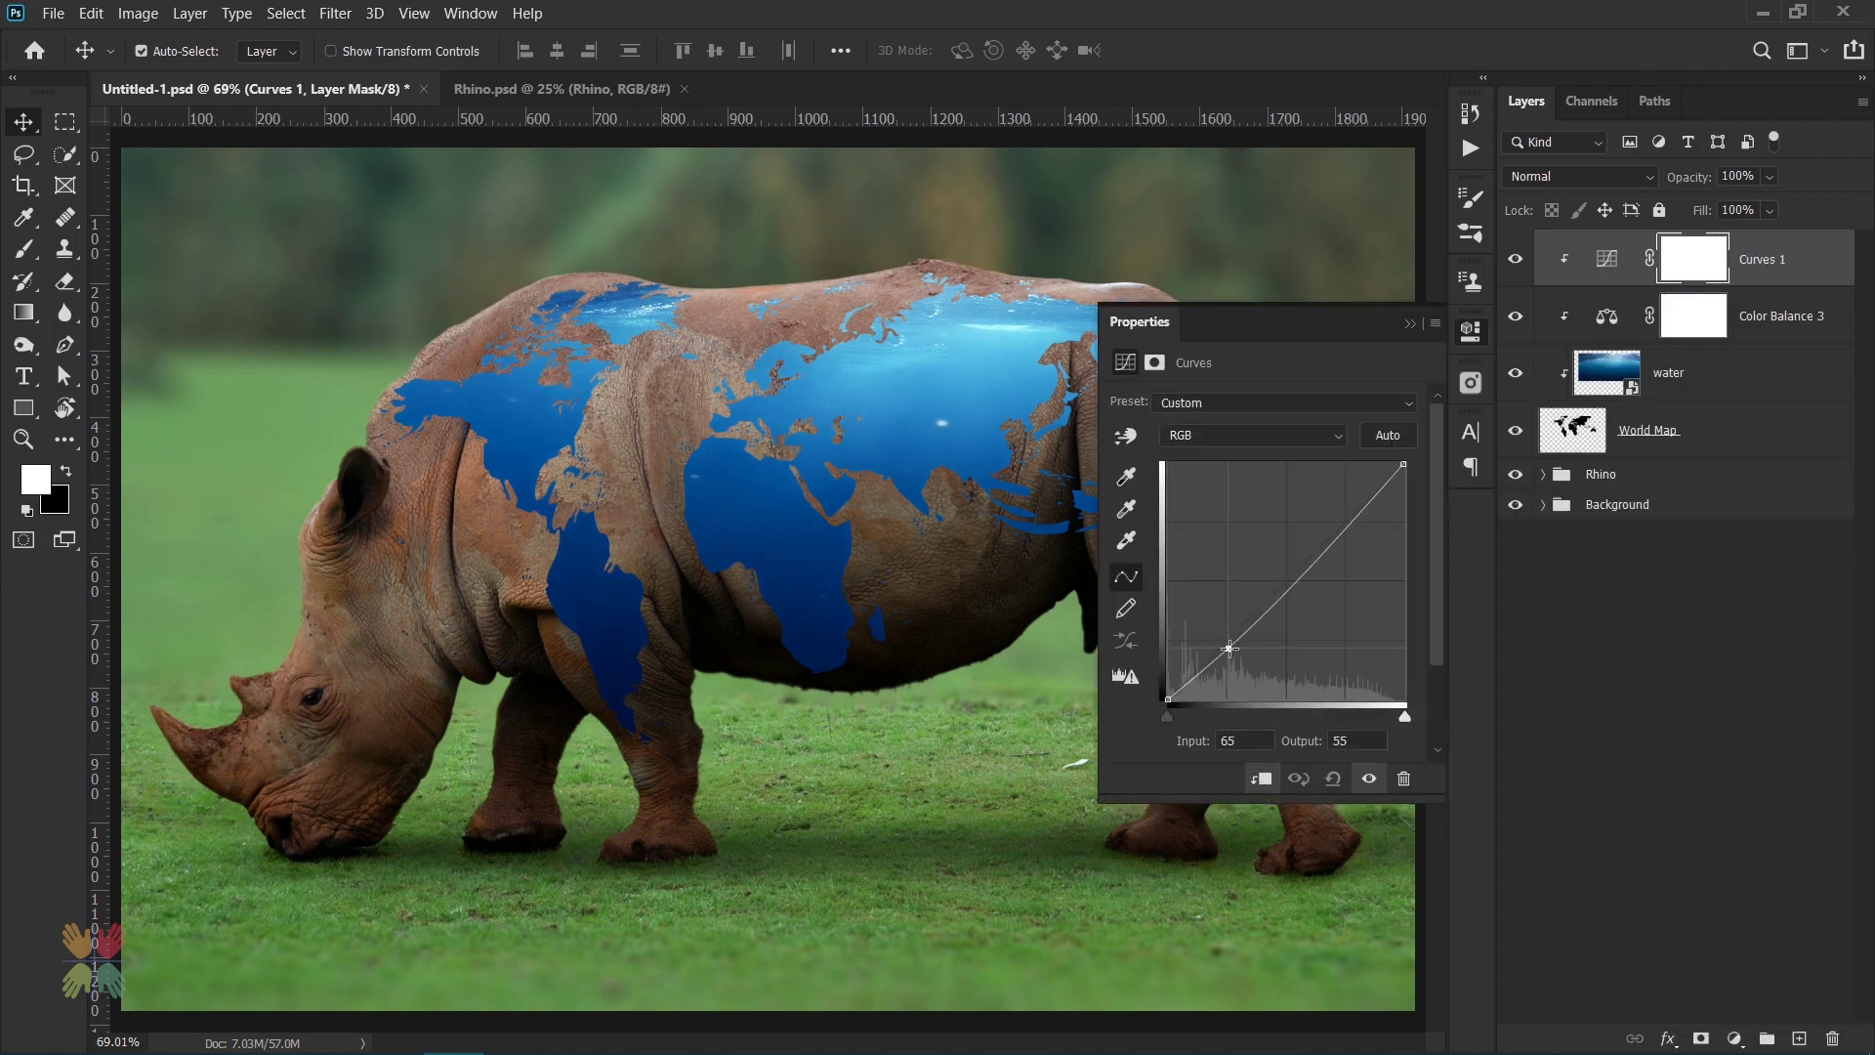
left_click(1337, 546)
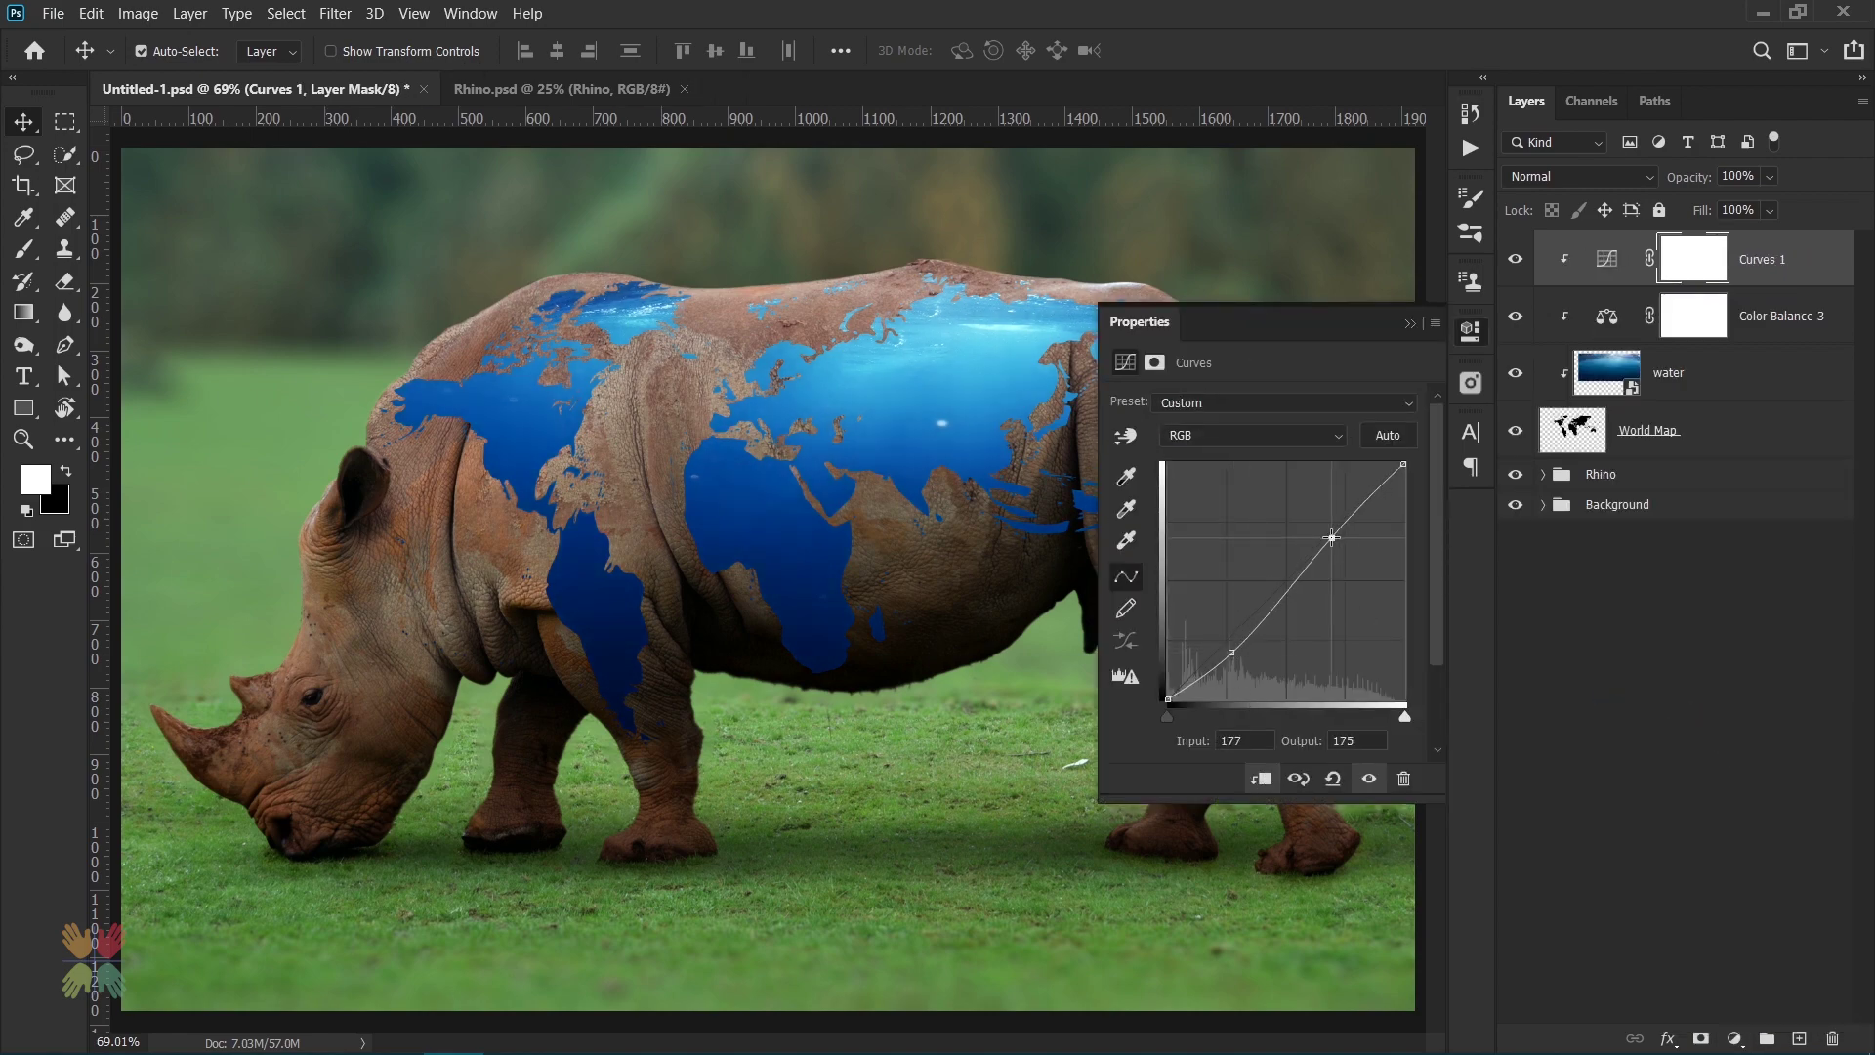
left_click_drag(1338, 546, 1335, 540)
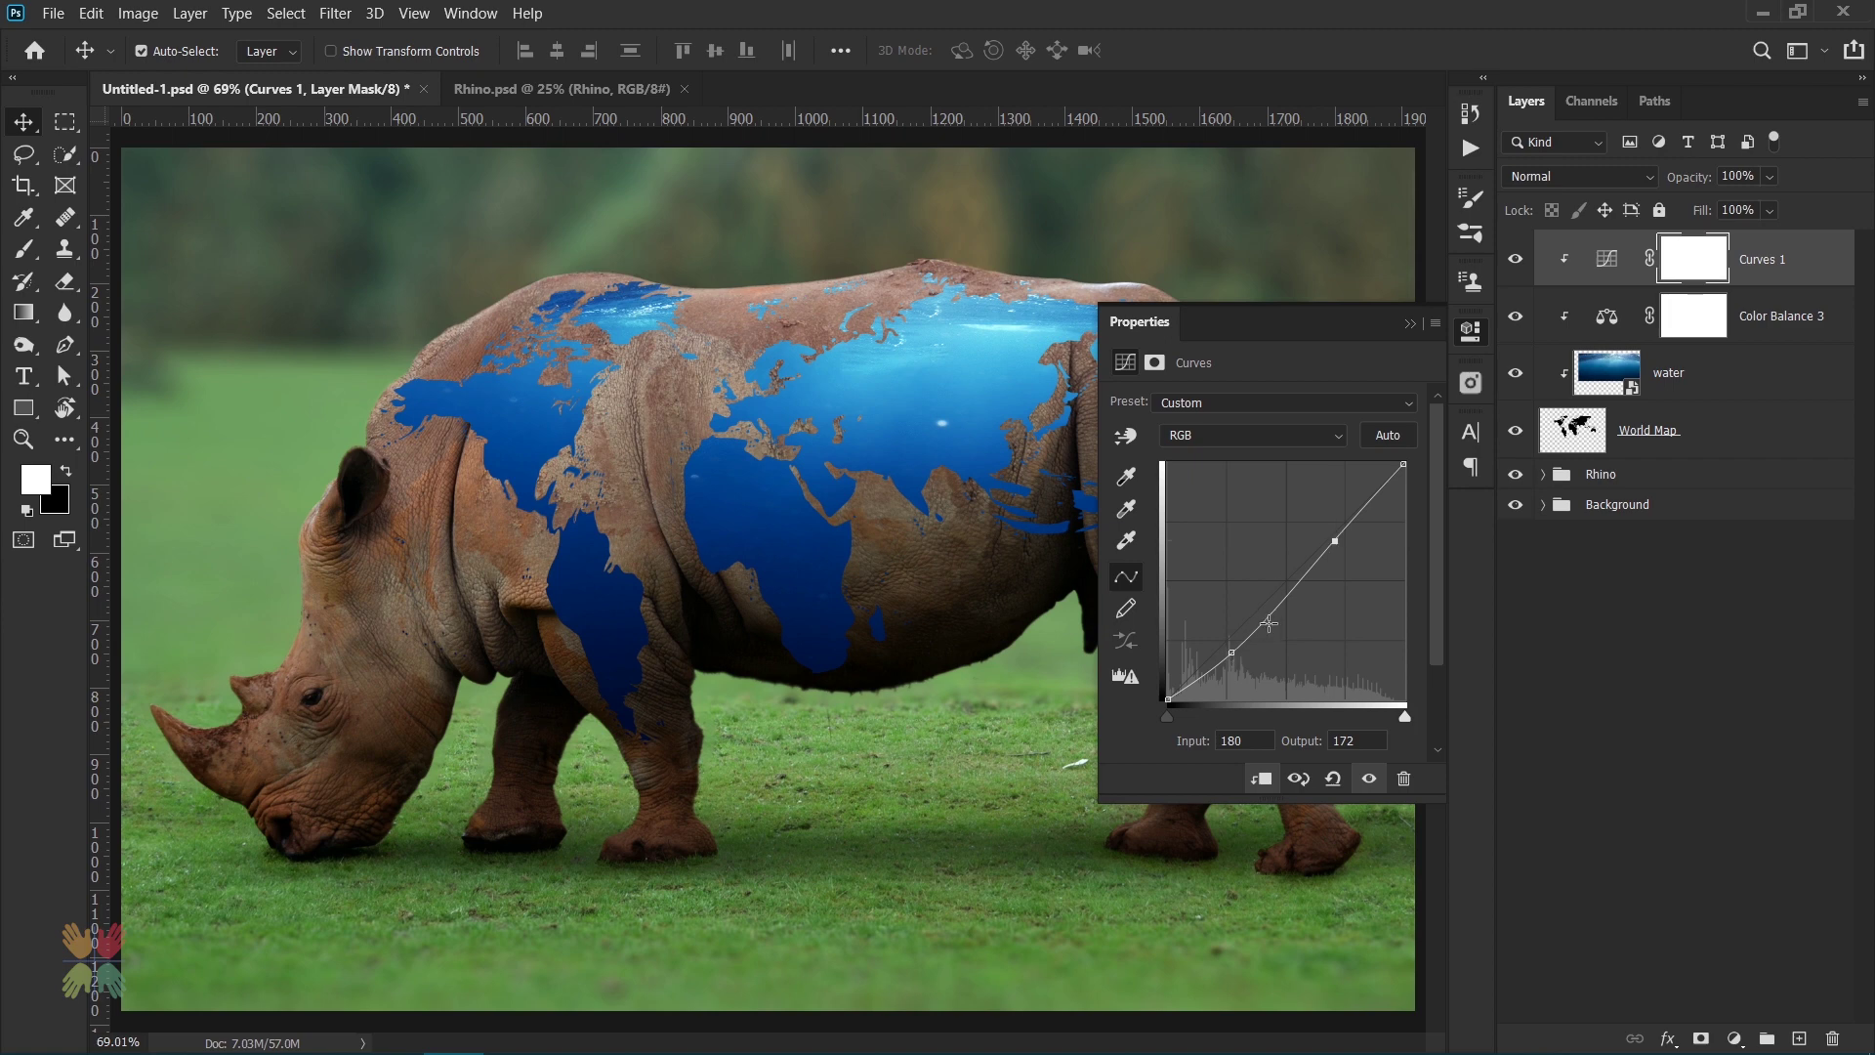
left_click(1268, 623)
left_click(1436, 313)
left_click(1515, 259)
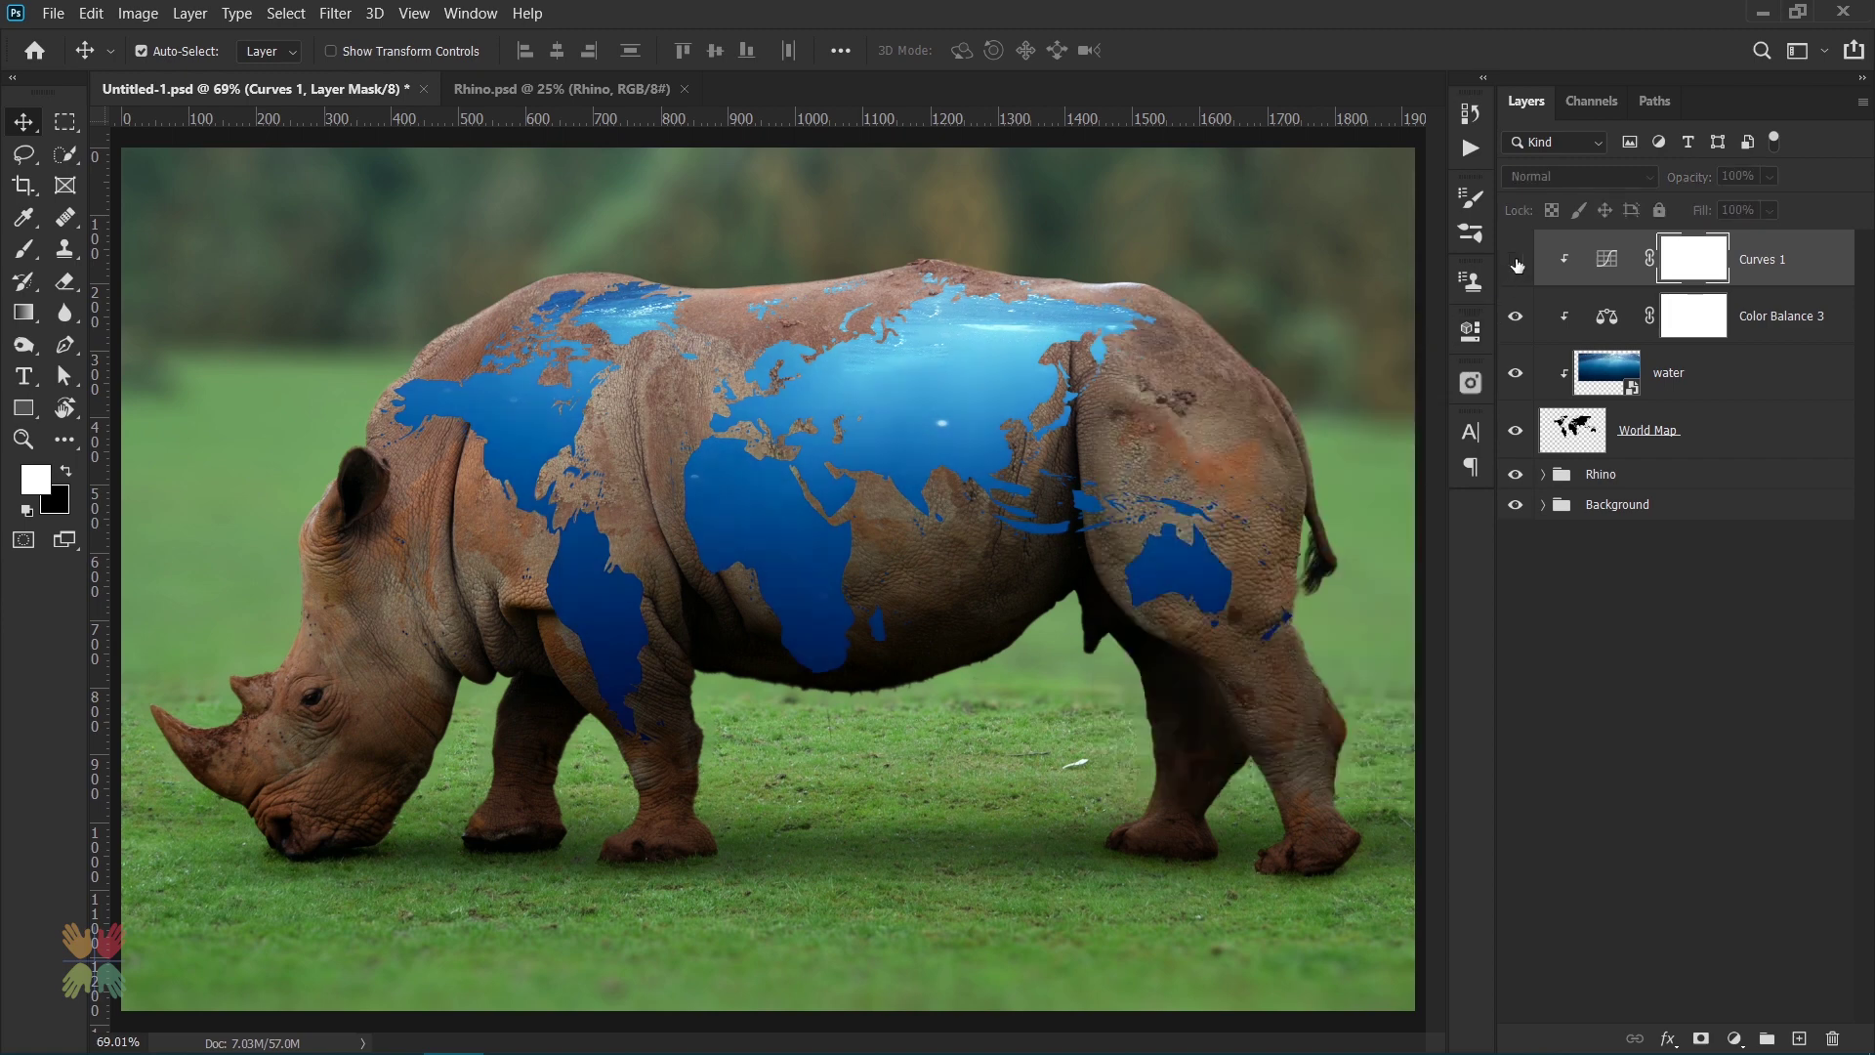
left_click(1715, 442)
- Add a Multiply drop shadow to the World Map layer through its blending options
double_click(1796, 438)
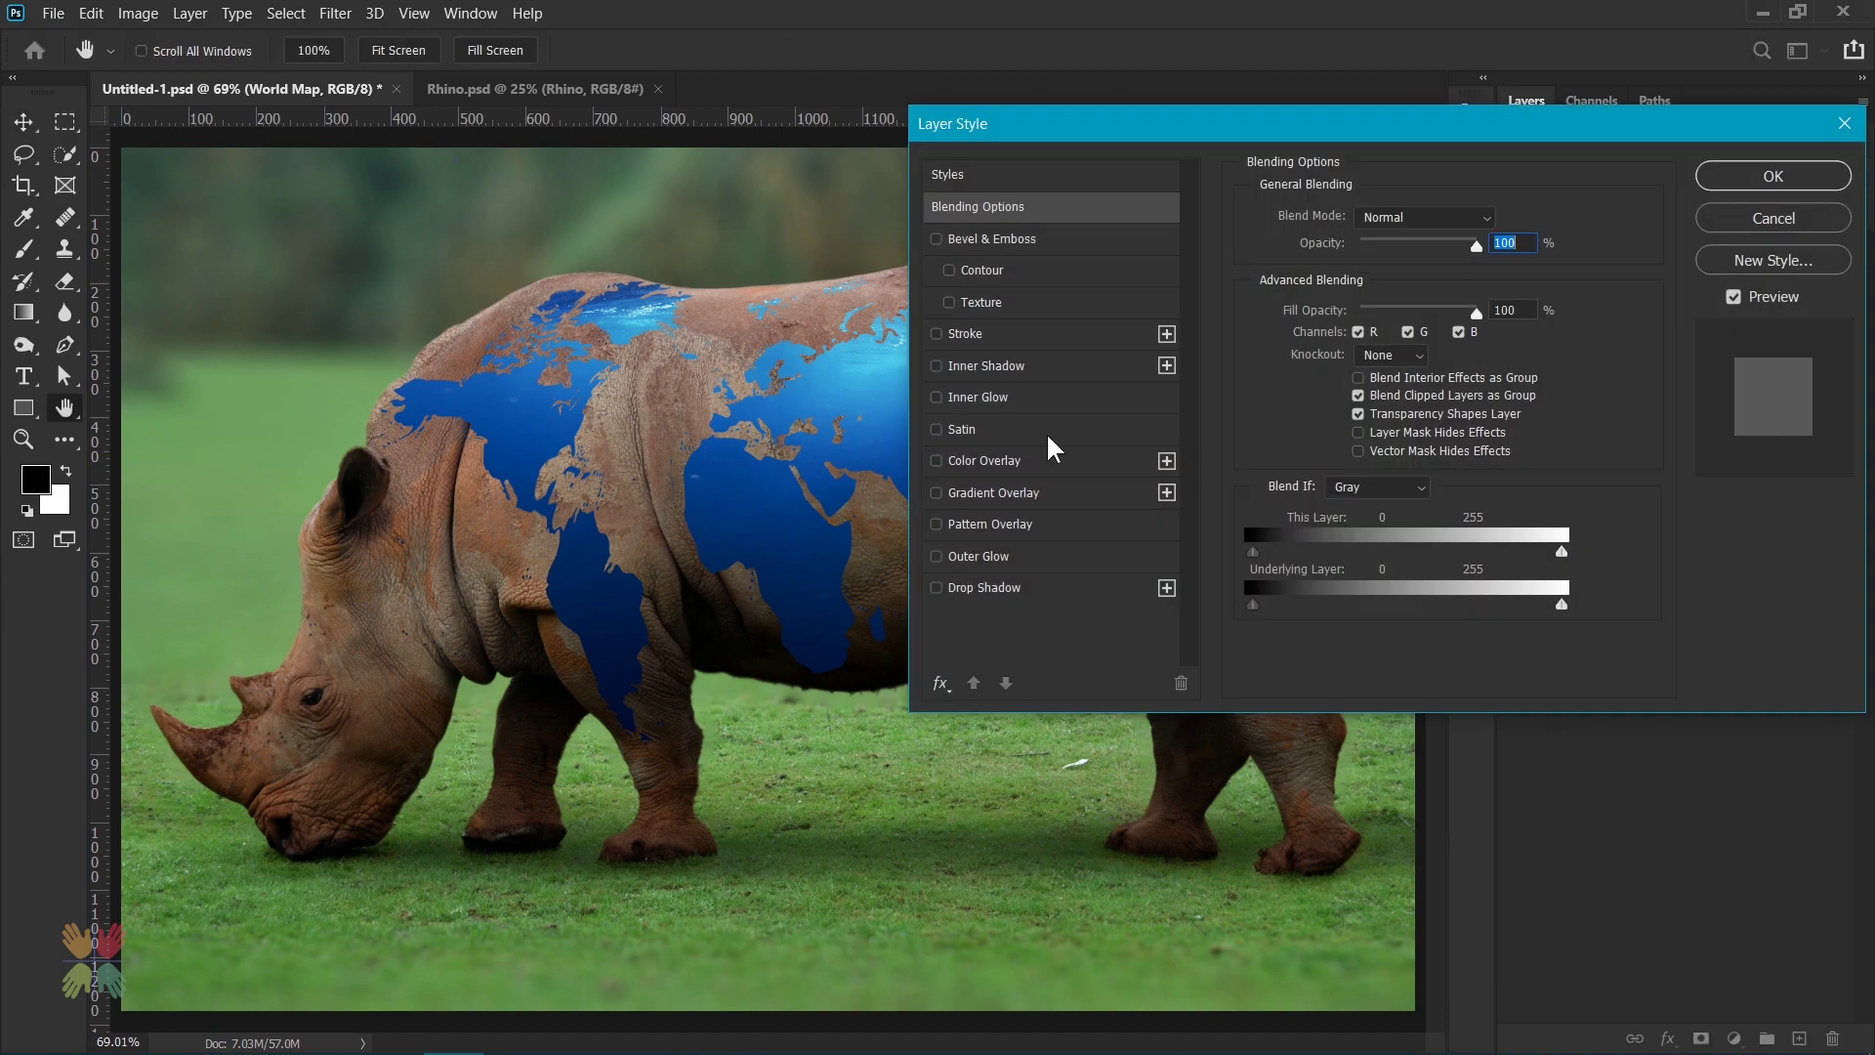
left_click(1721, 220)
right_click(1733, 430)
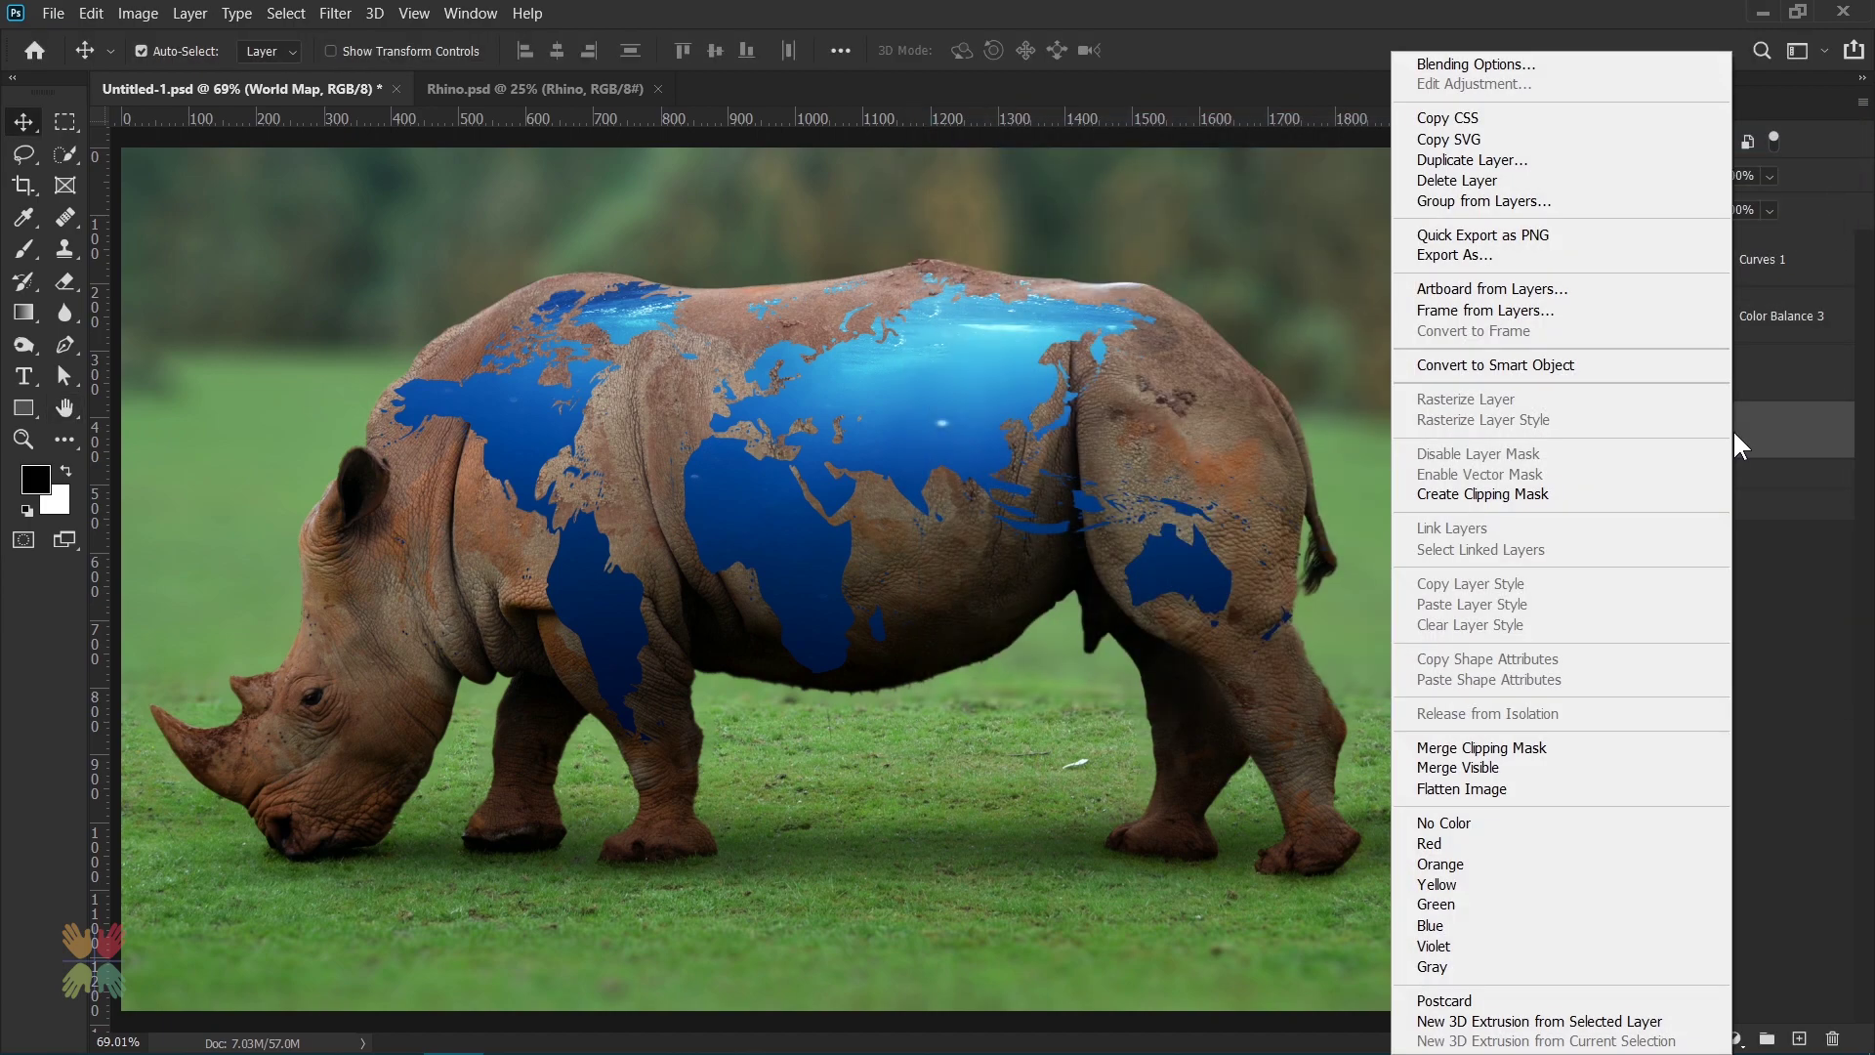
left_click(1475, 63)
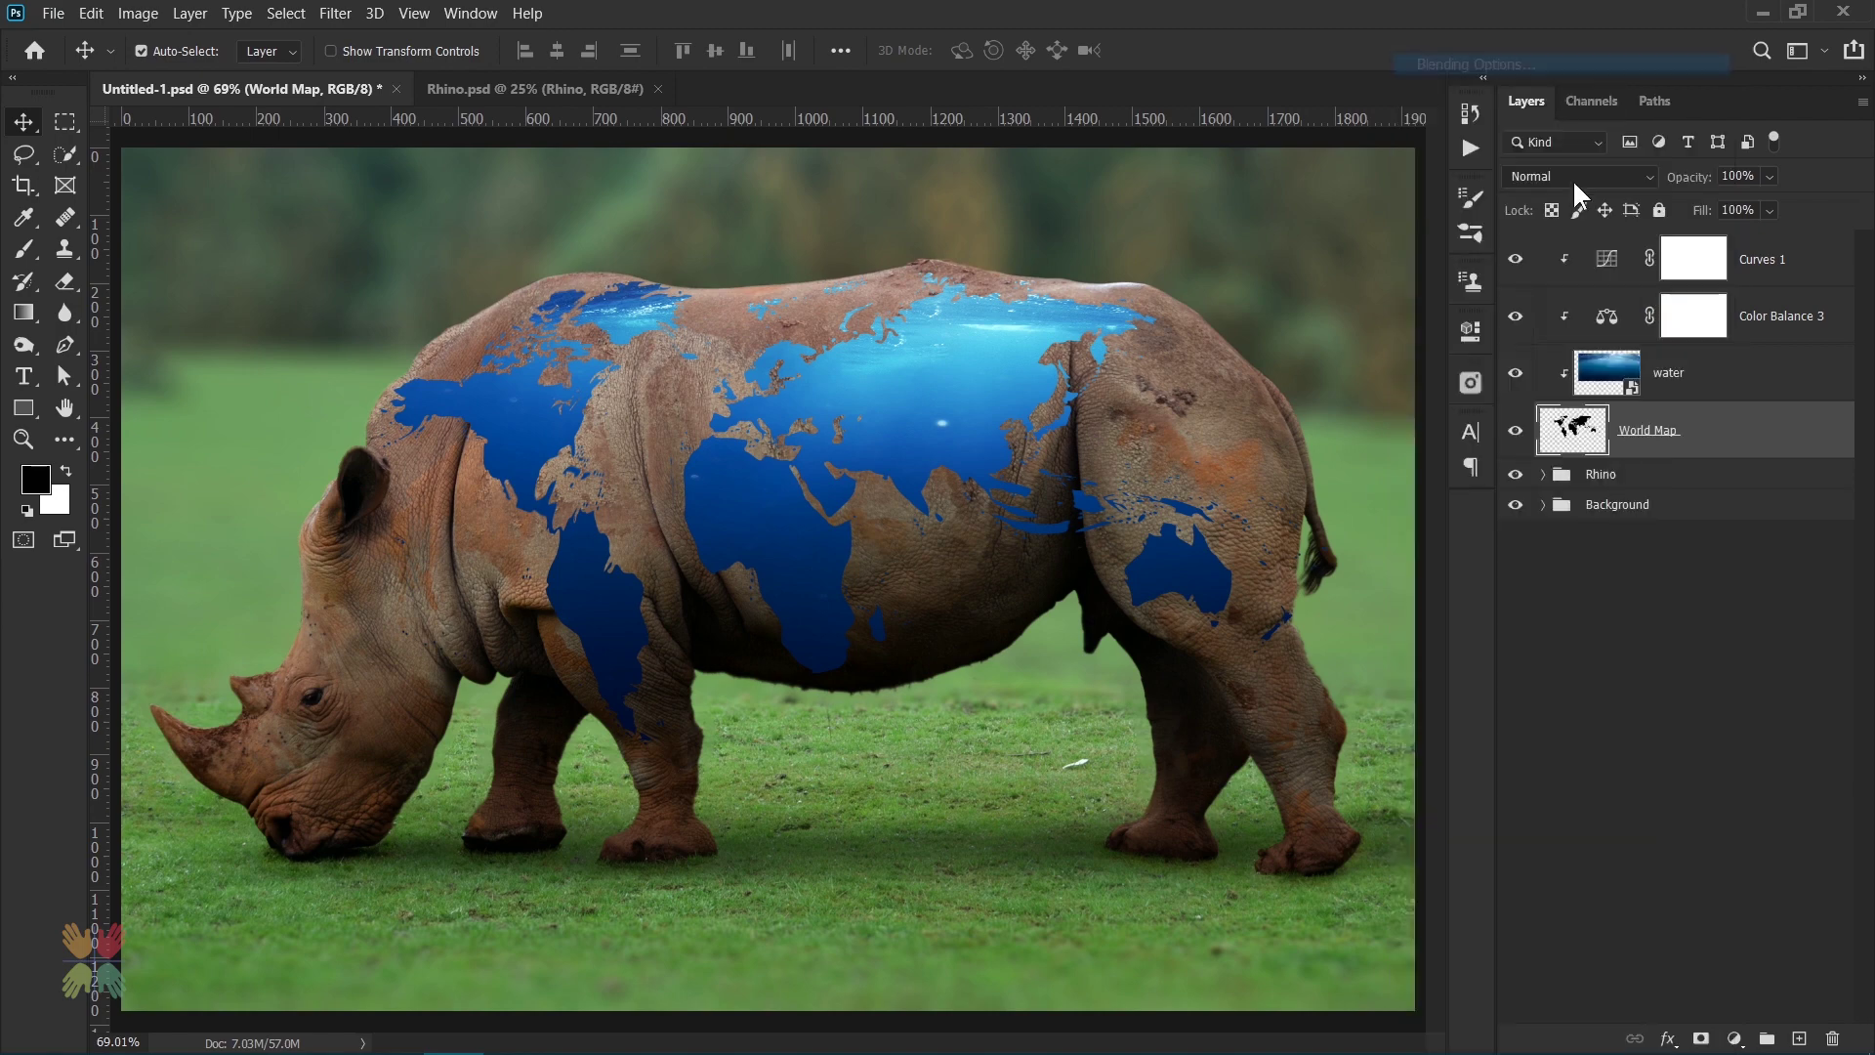
left_click(984, 588)
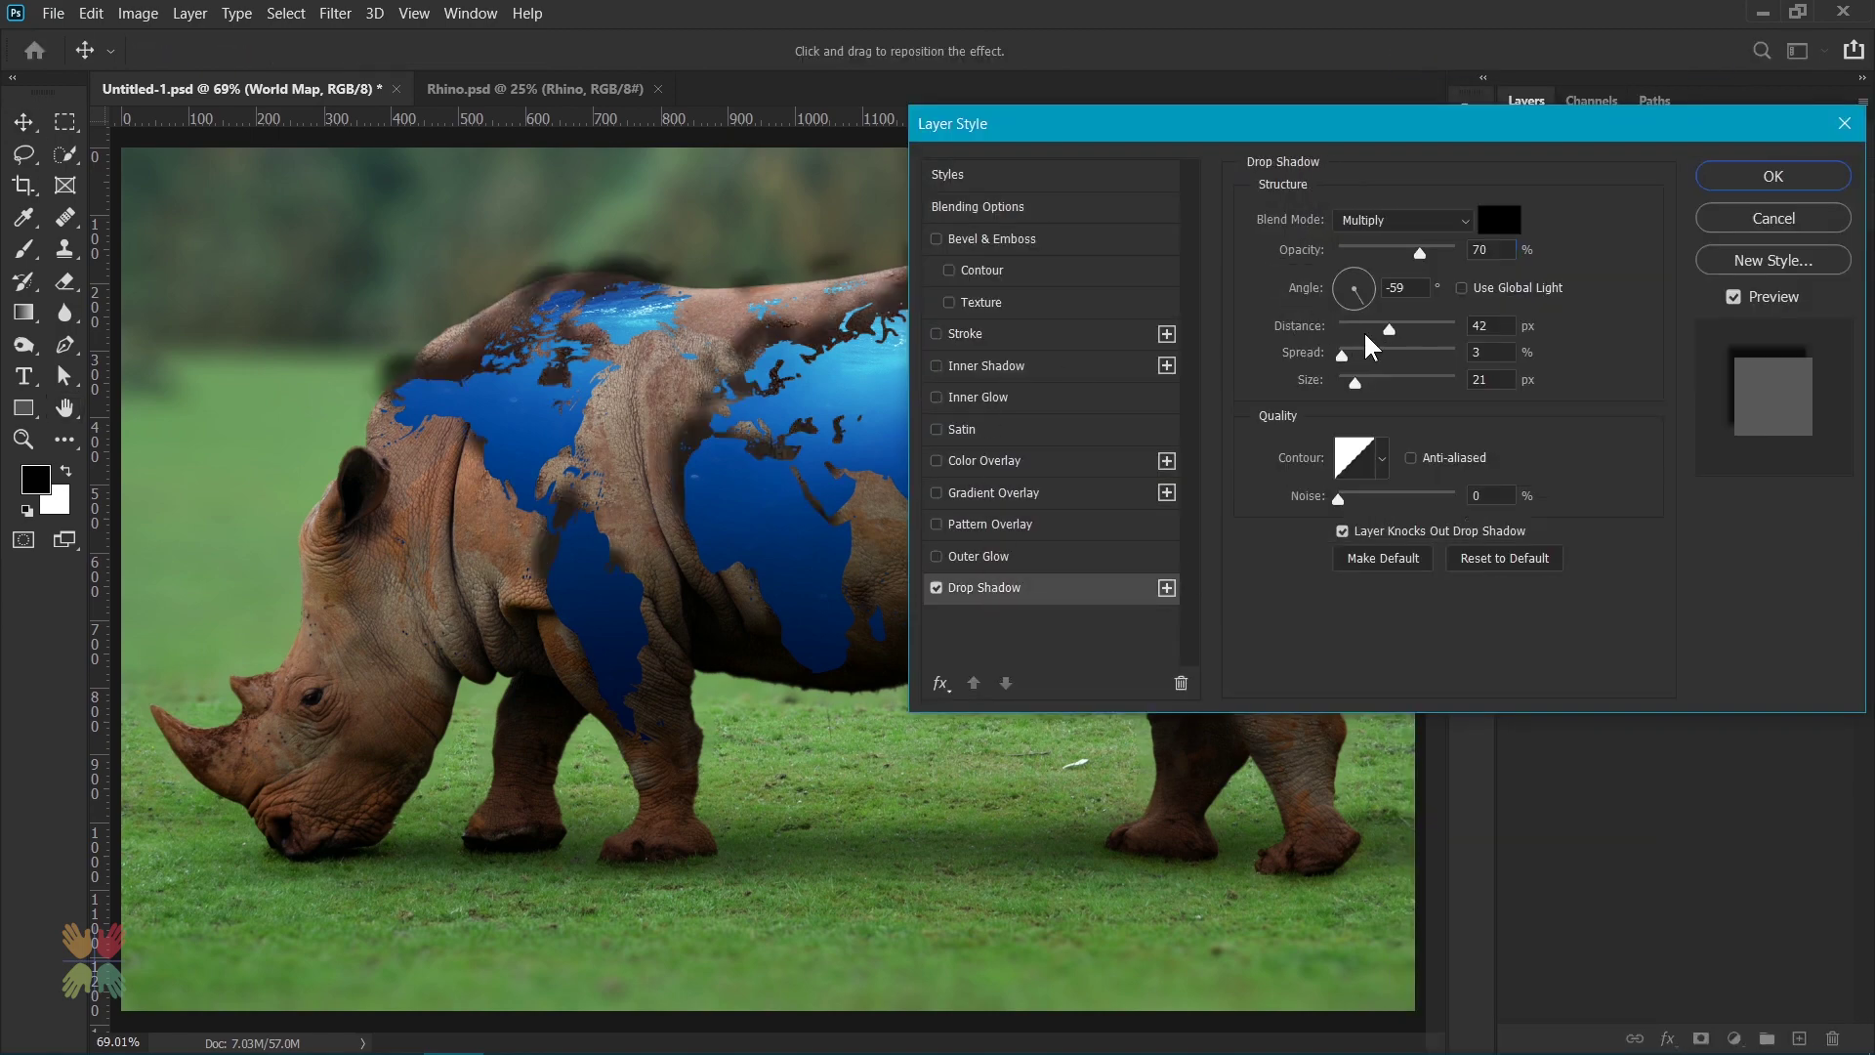
- Drag the shadow on canvas so it sits around the map edges
mouse_move(1388, 329)
left_mouse_down()
mouse_move(1346, 329)
mouse_move(1347, 382)
left_mouse_up()
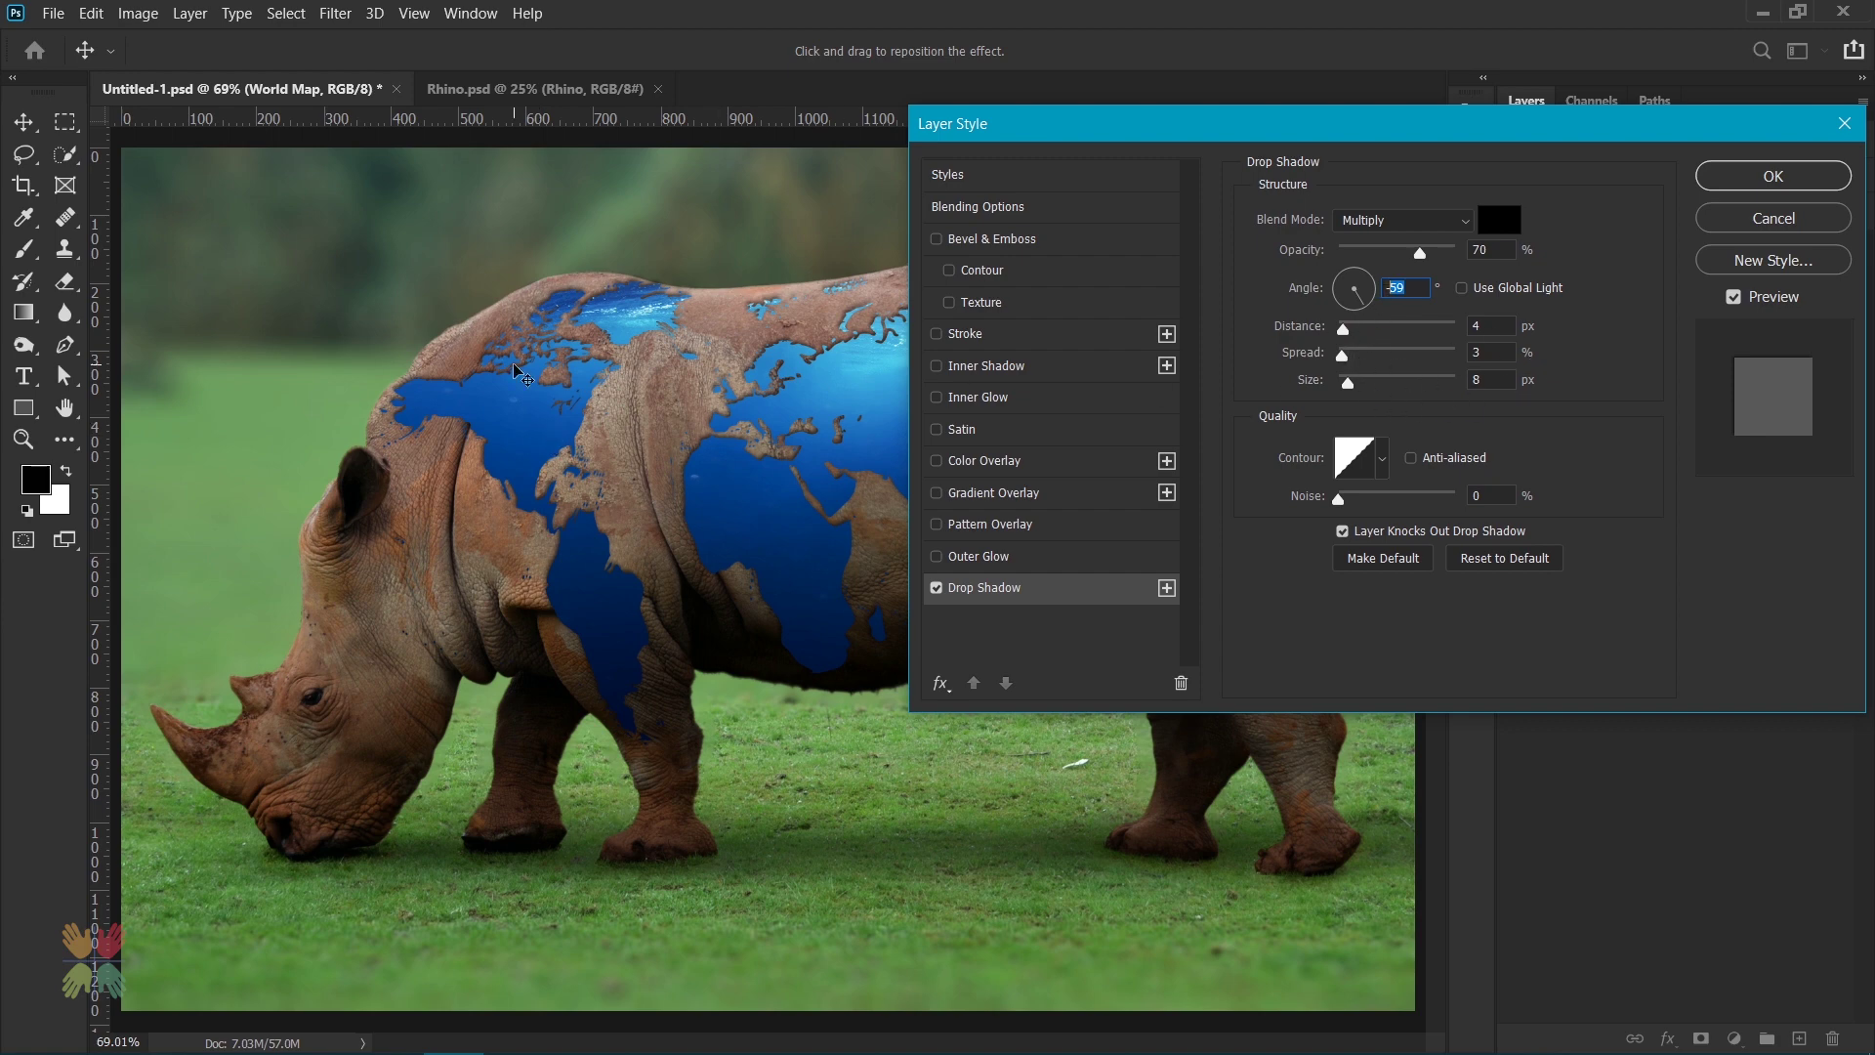
left_click_drag(514, 363, 504, 393)
left_click_drag(1279, 124, 1544, 128)
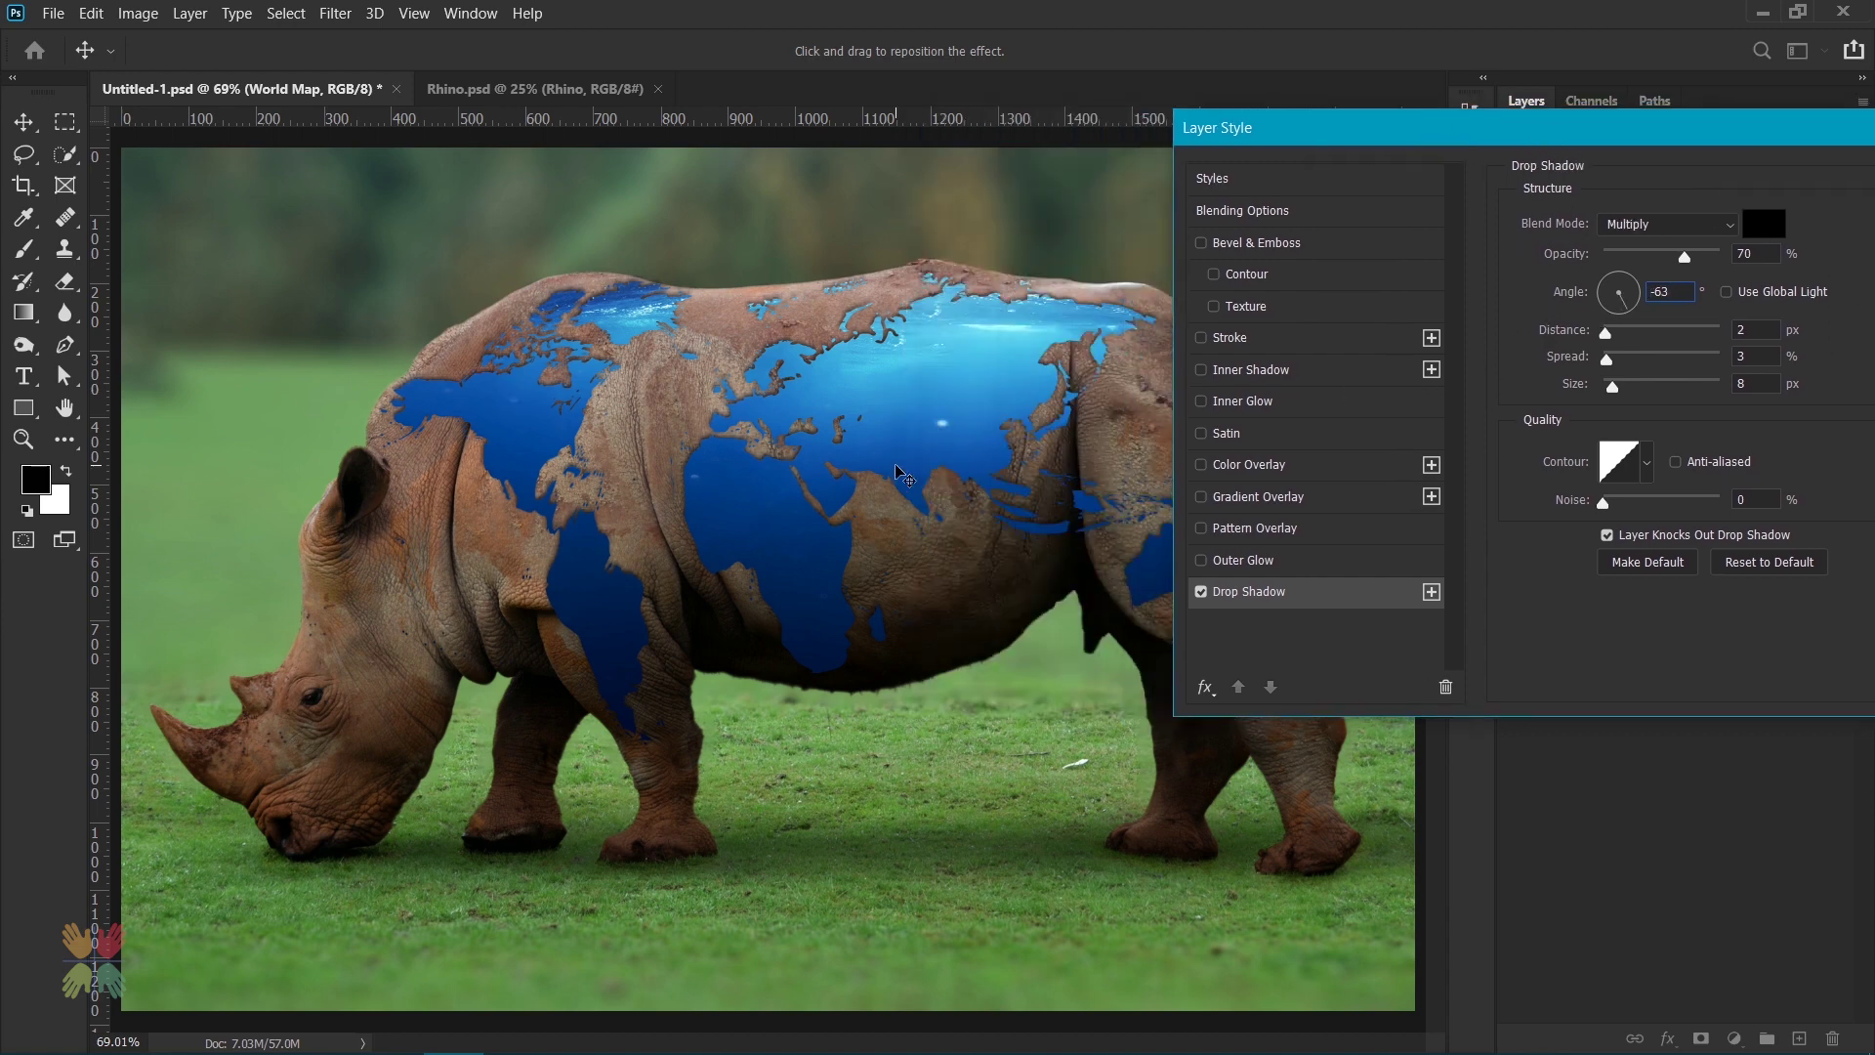
left_click(1611, 388)
left_click_drag(815, 410, 815, 403)
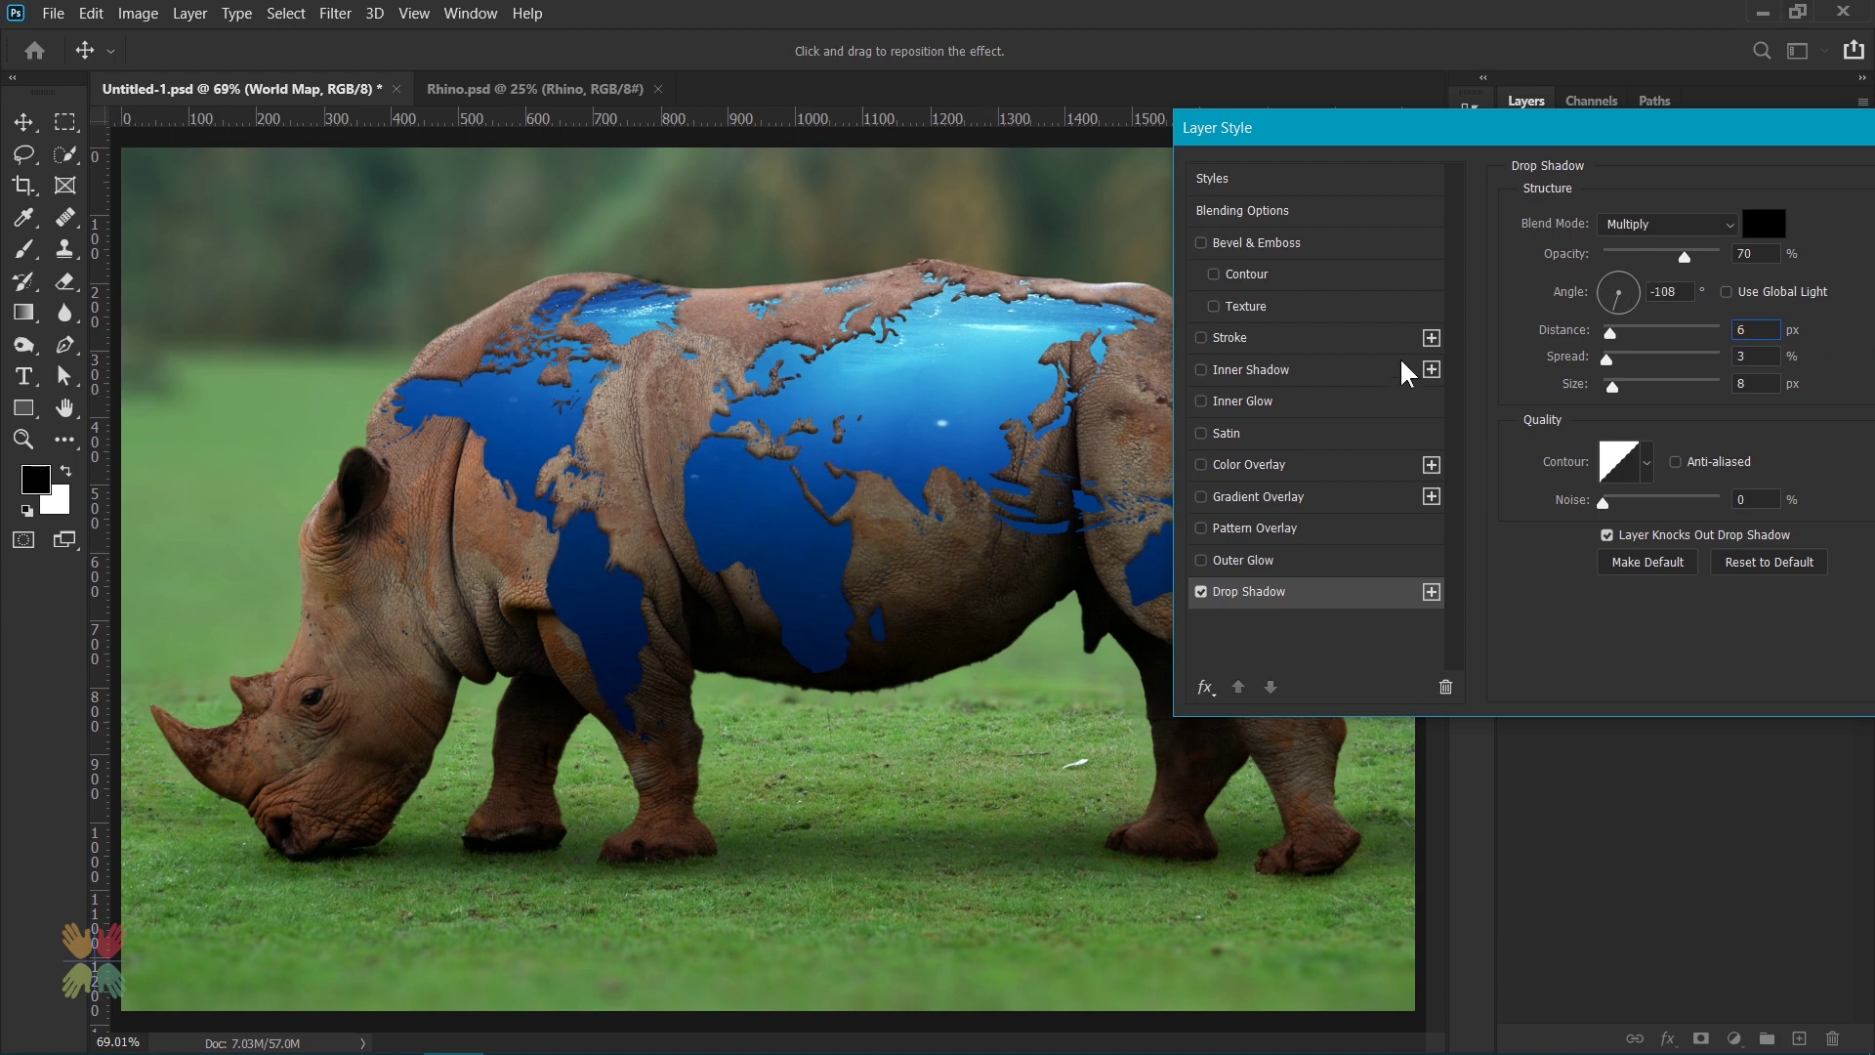
- Lower the shadow opacity to 51% and reduce its distance
left_click(1748, 253)
type("100")
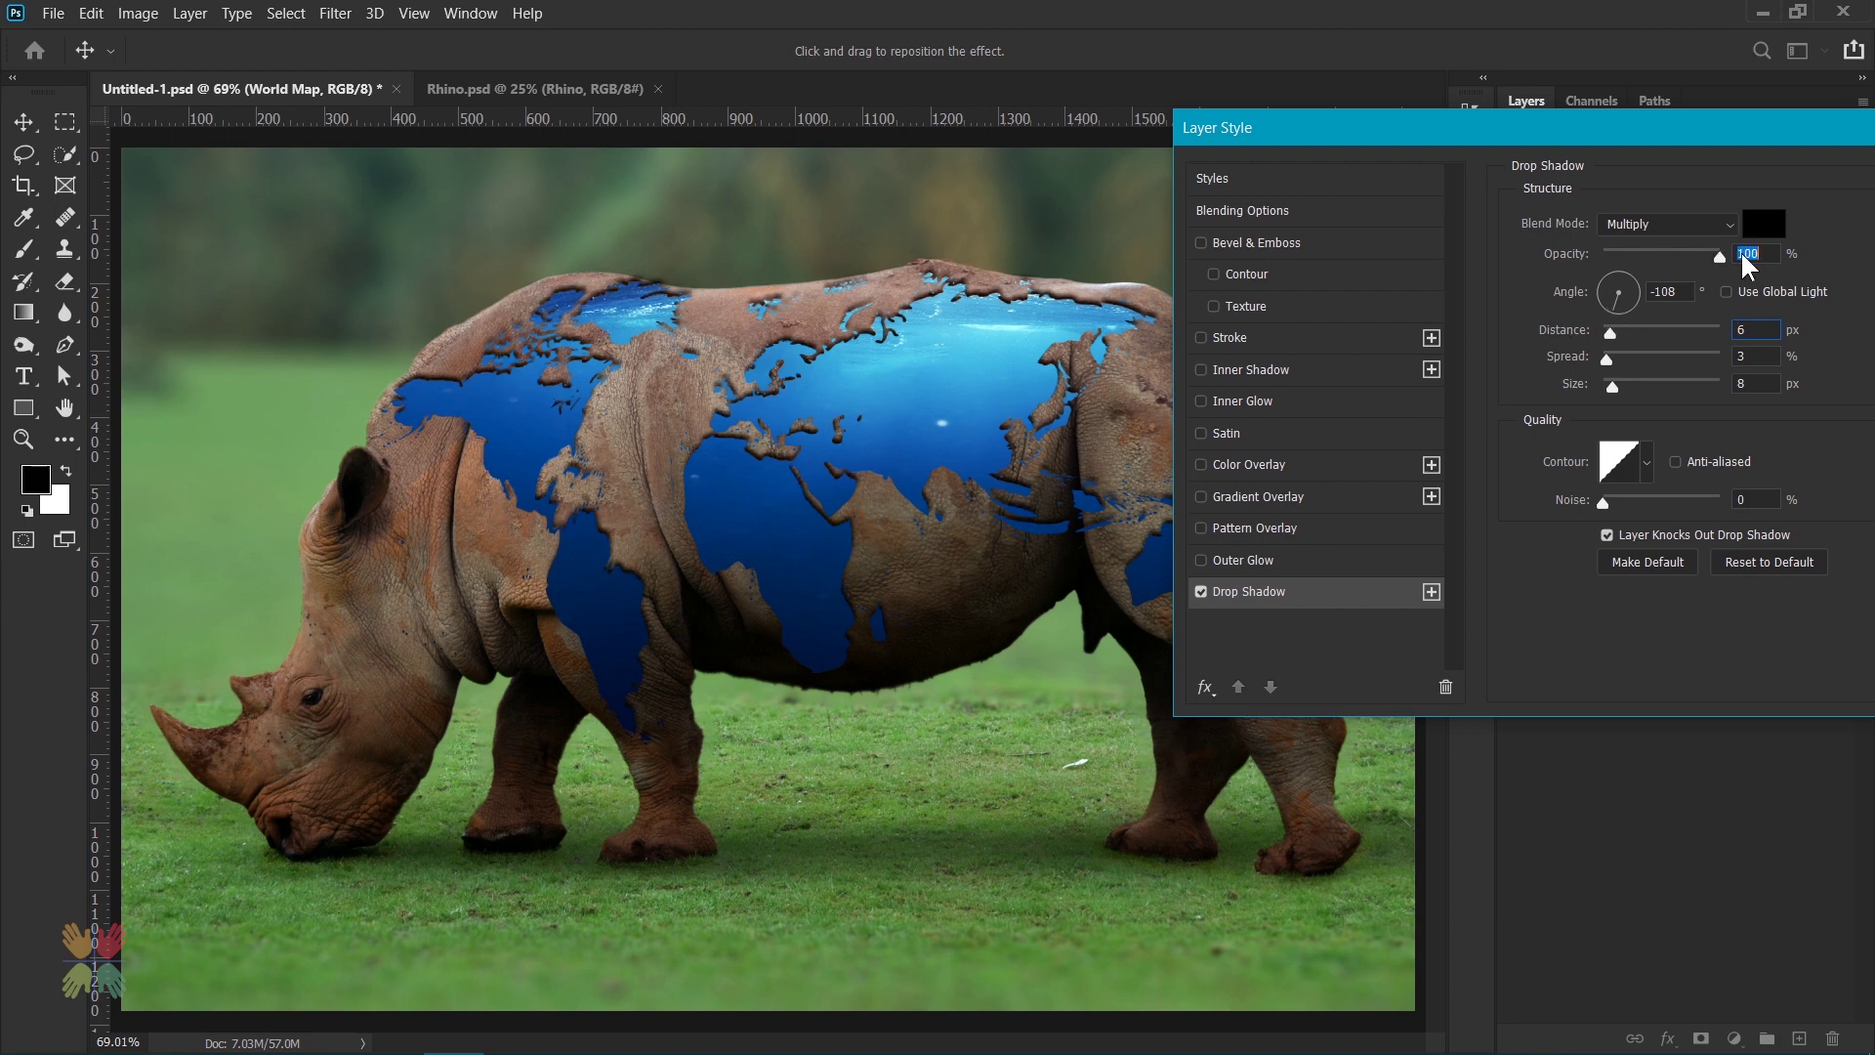
left_click_drag(1710, 258, 1666, 257)
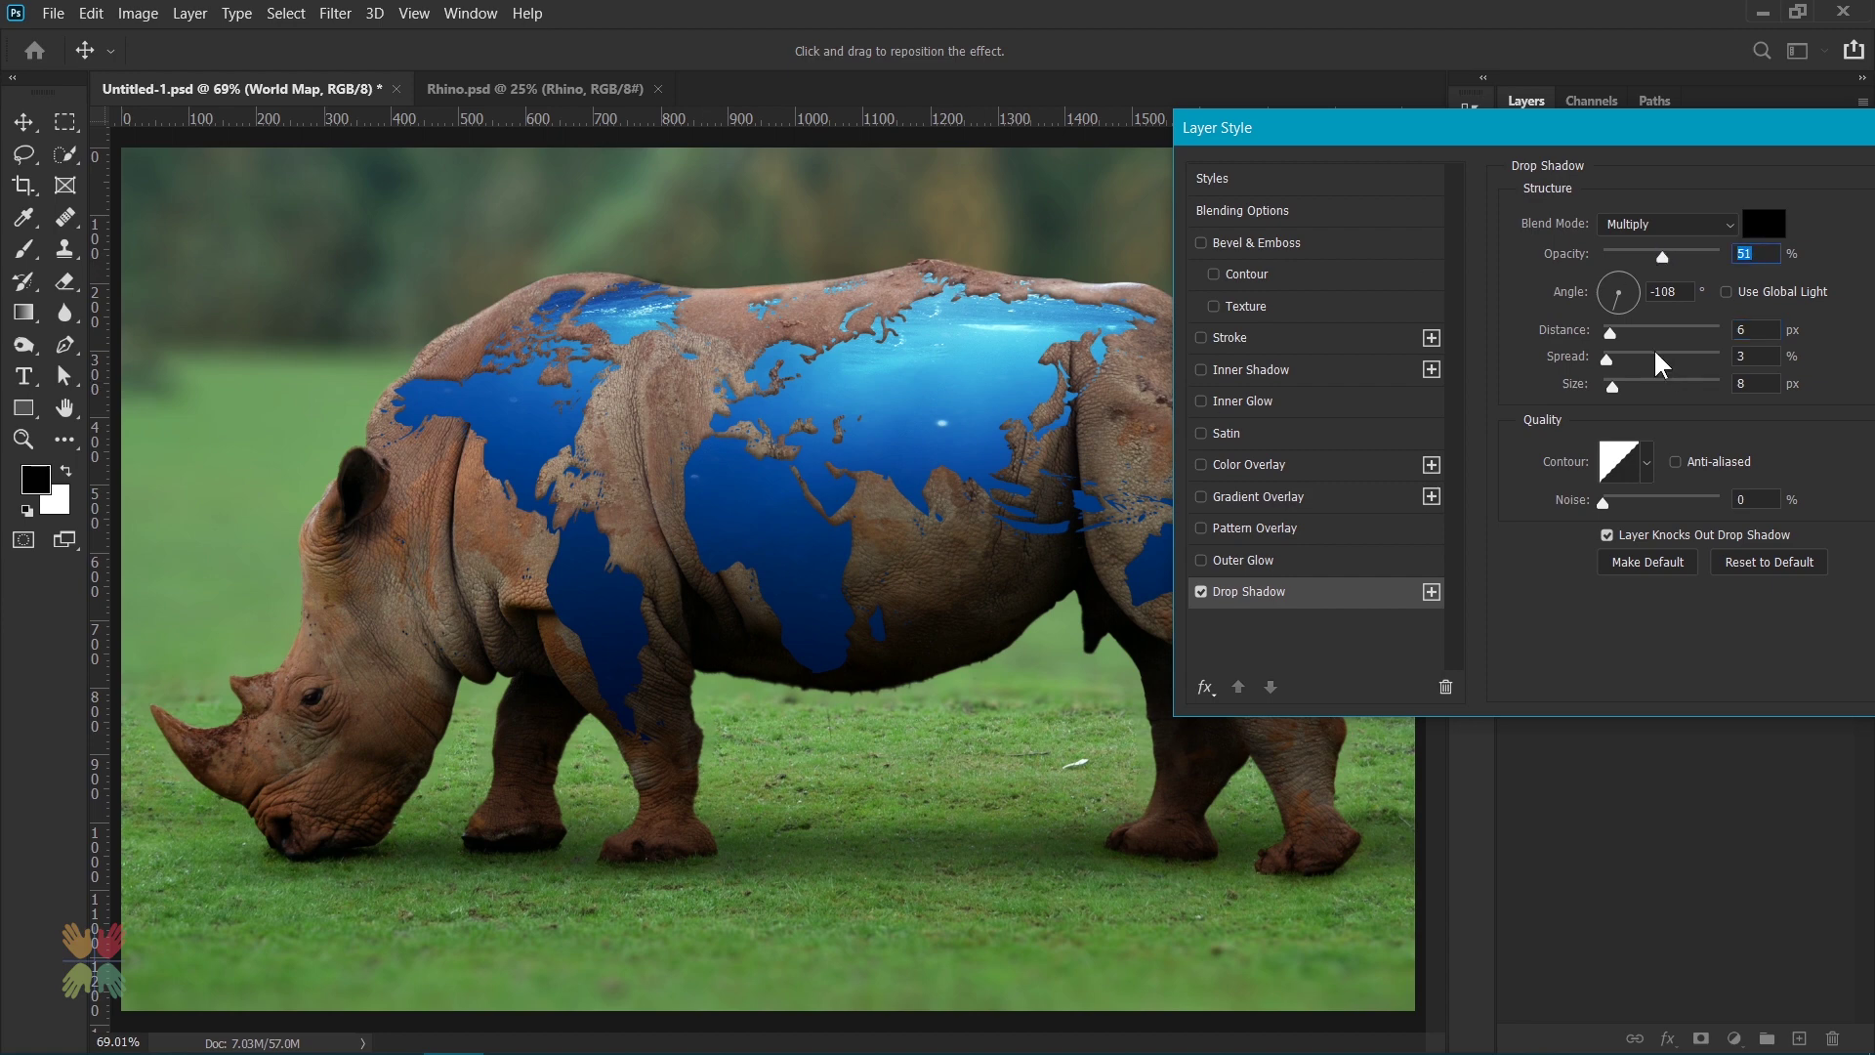
left_click_drag(1610, 333, 1609, 343)
key("Down")
type("2")
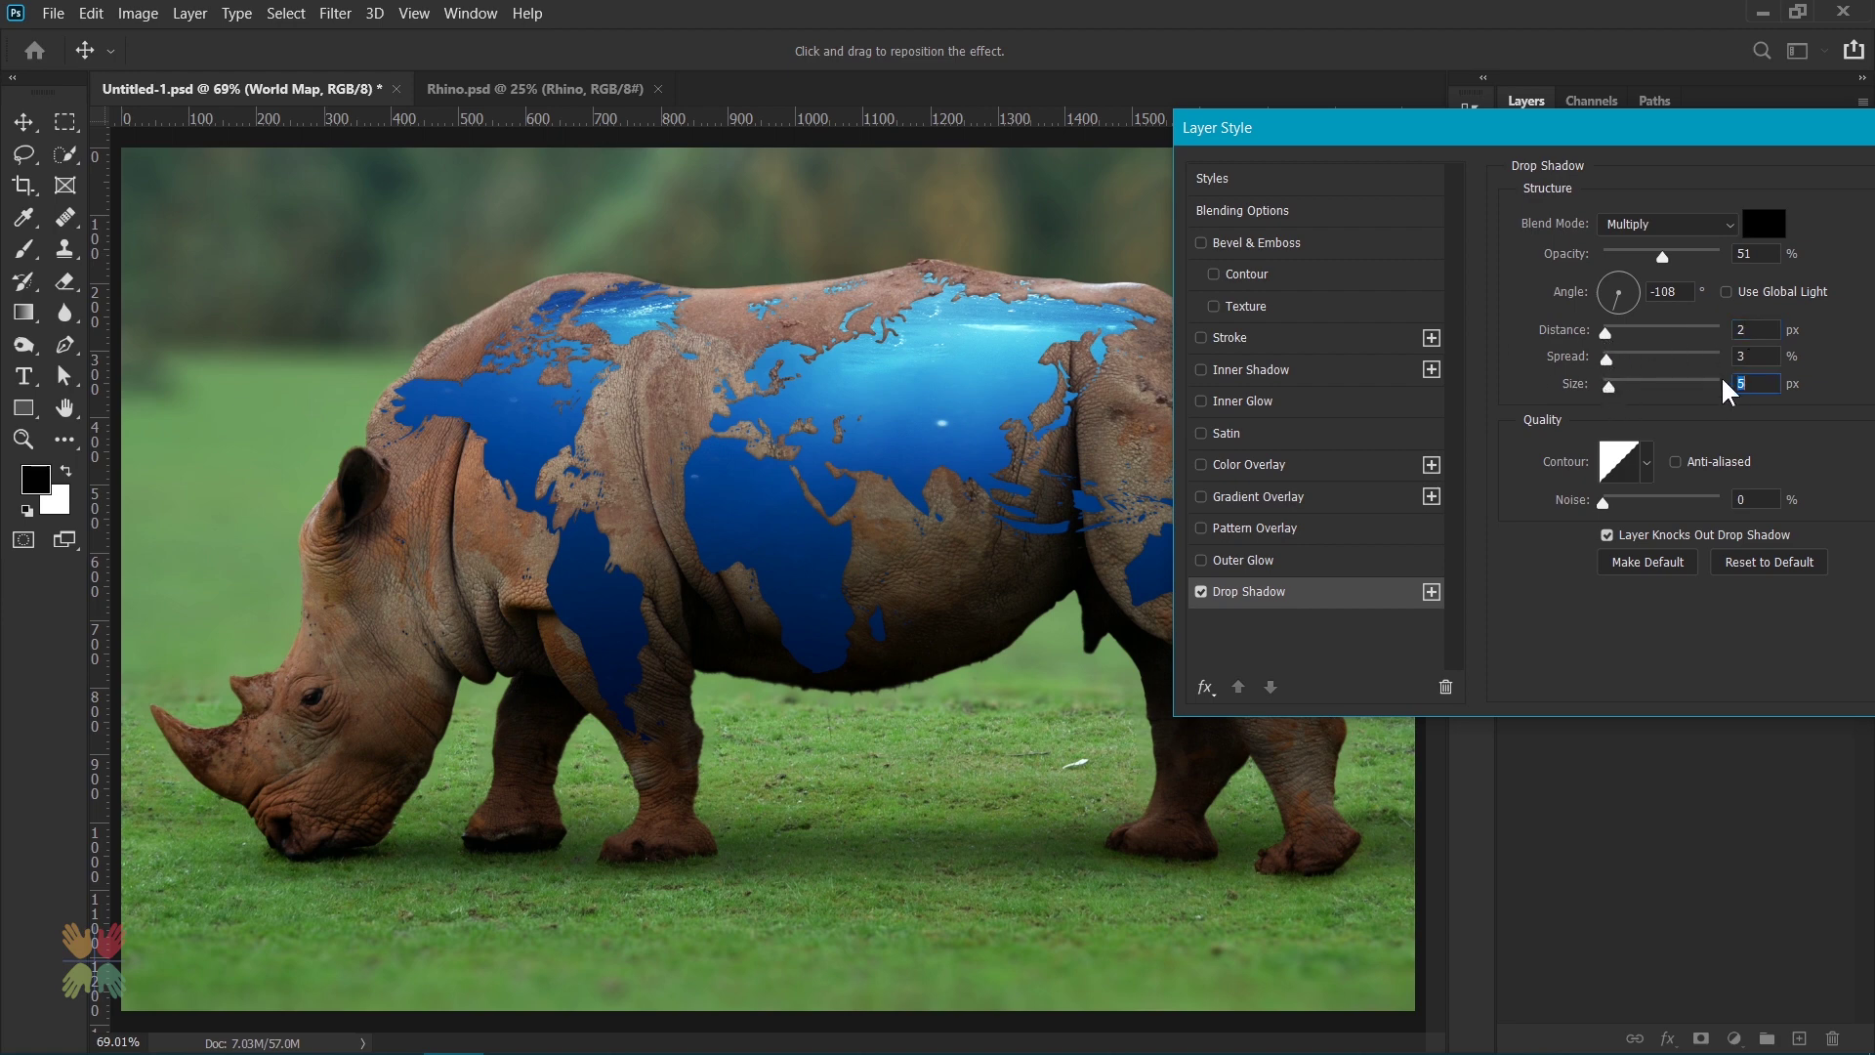
- Fine-tune the shadow to a −30° angle and 5 px distance
left_click_drag(510, 408, 507, 410)
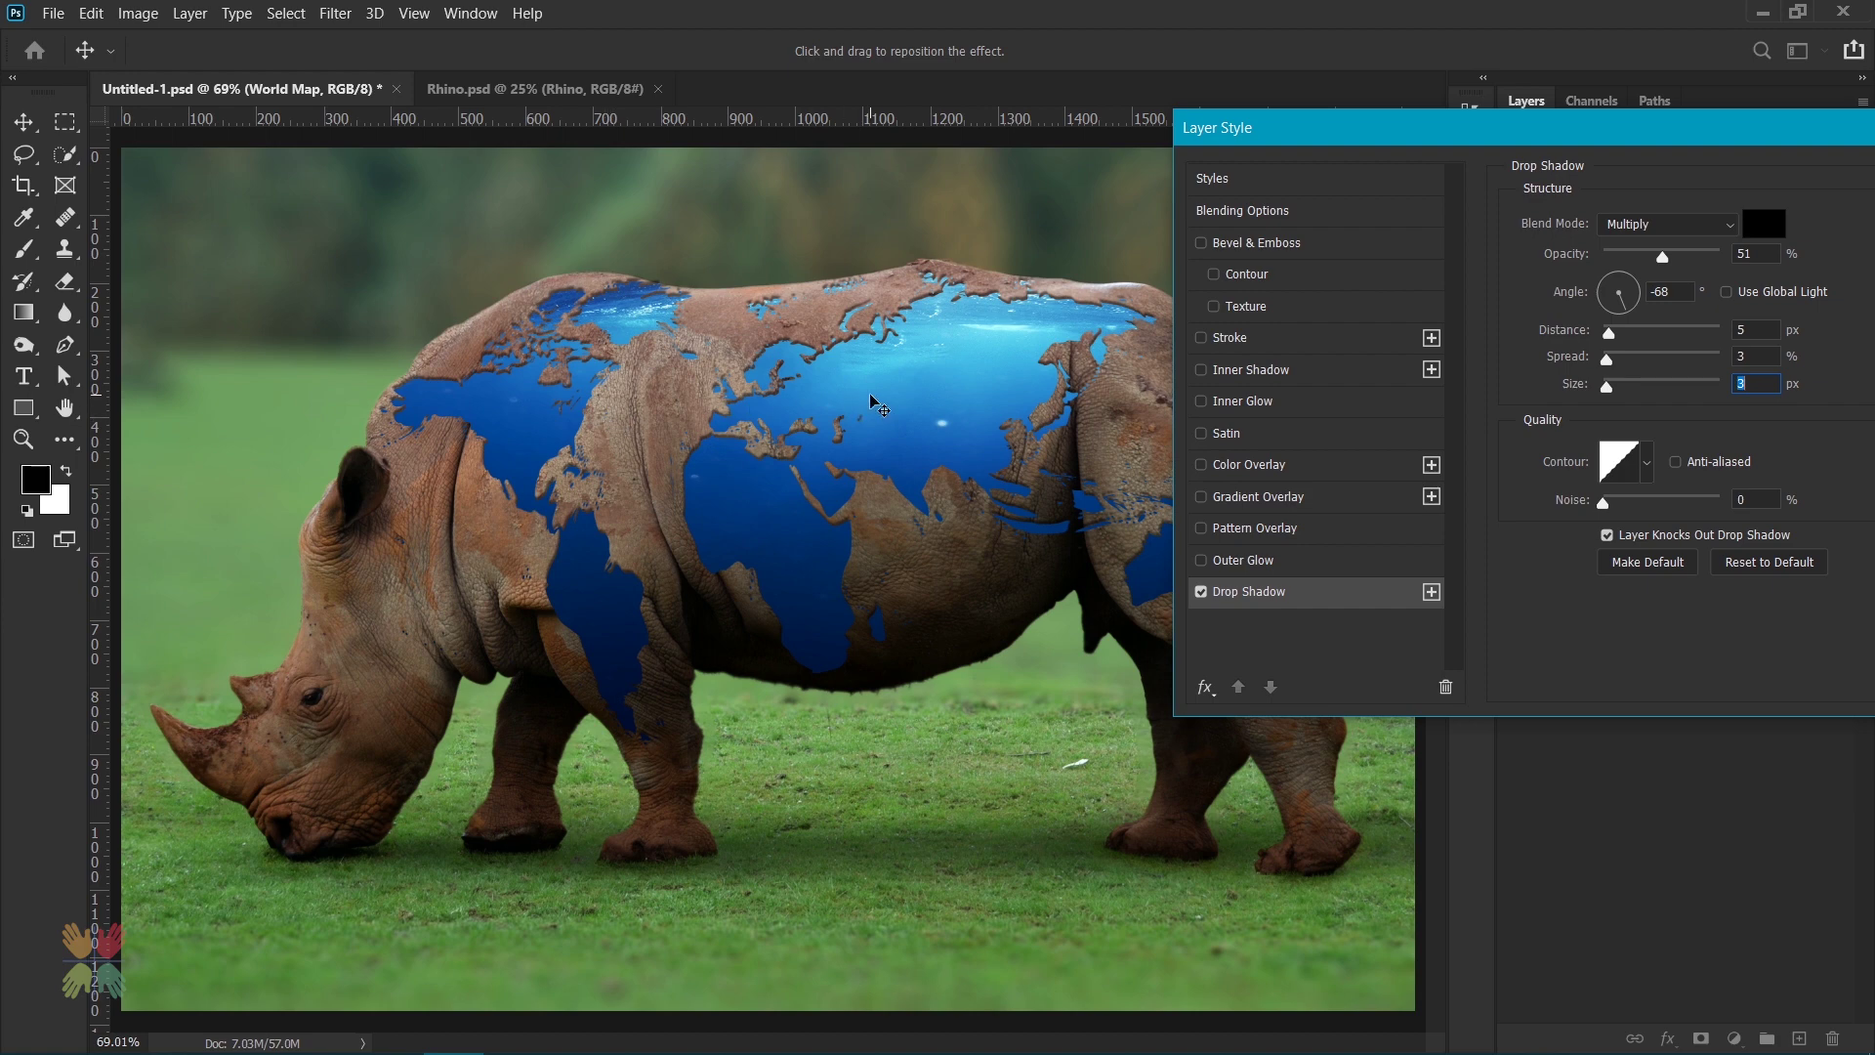
left_click_drag(869, 394, 873, 395)
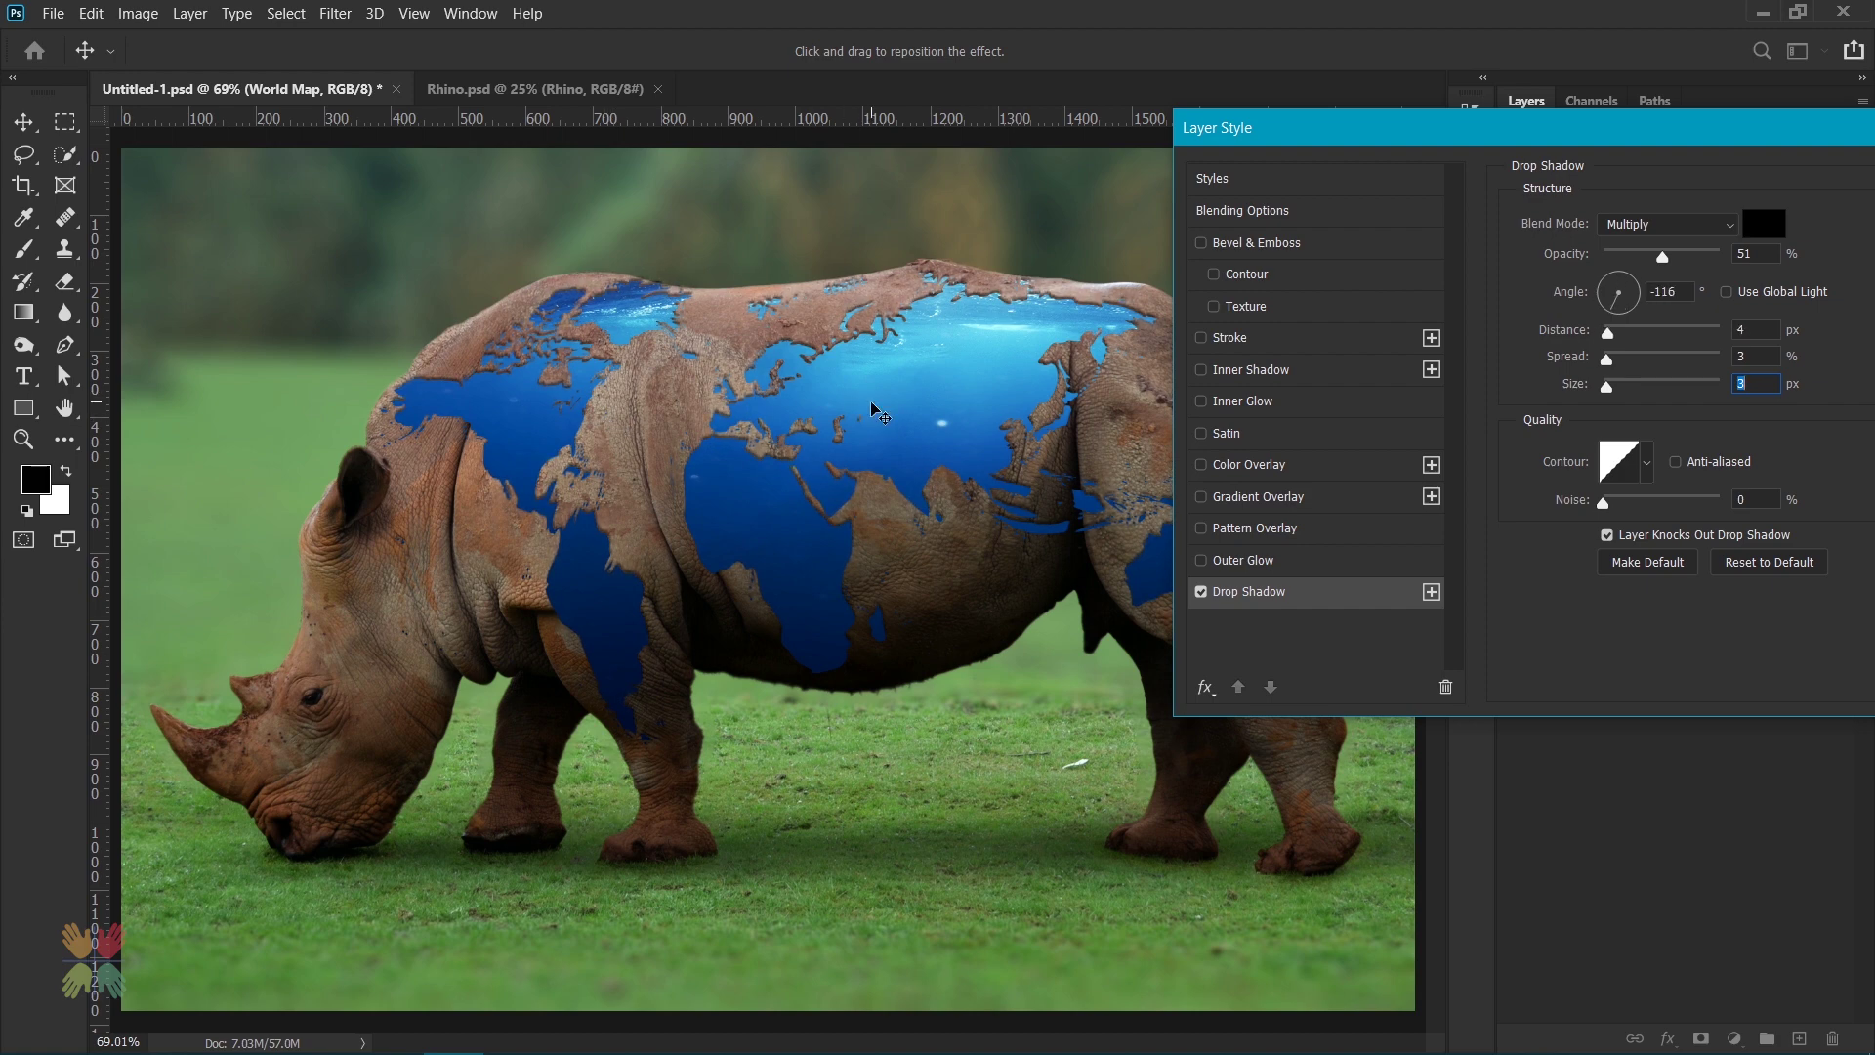
left_click_drag(870, 400, 864, 409)
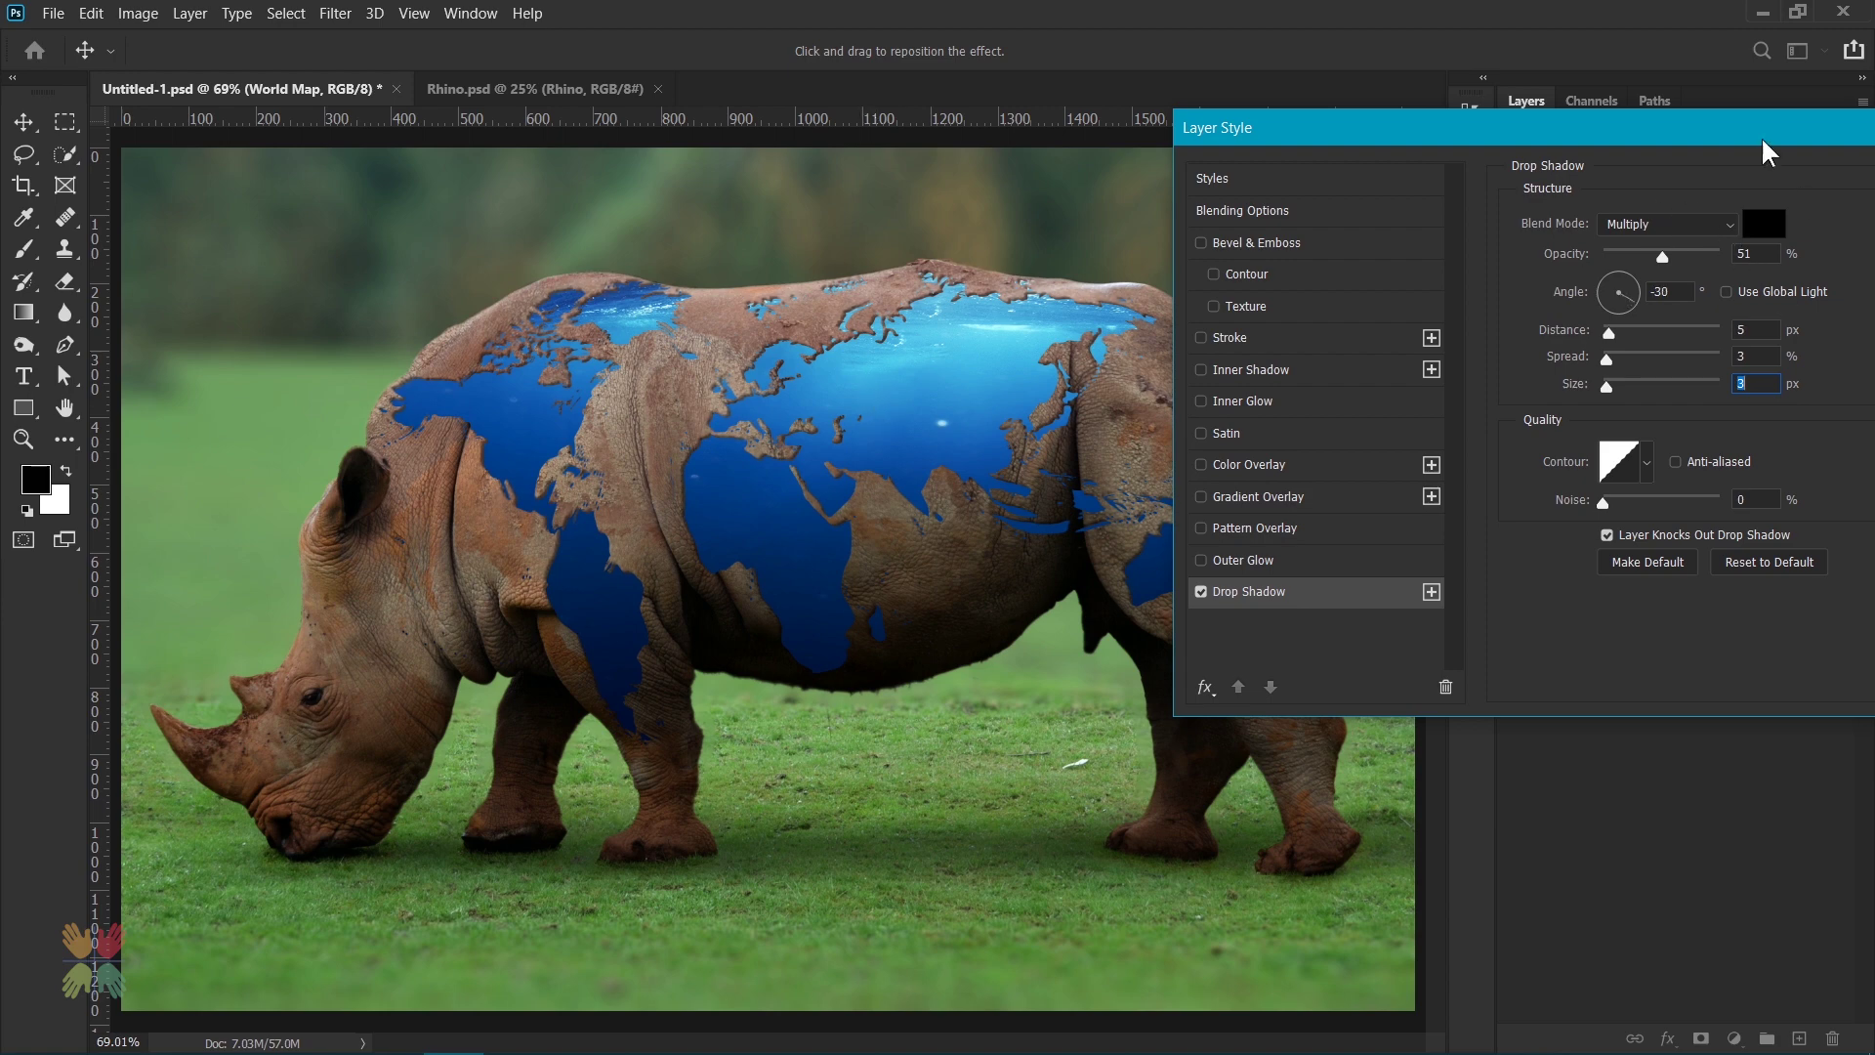
left_click_drag(1763, 136, 1441, 136)
- Apply the drop shadow, then add a new Layer 3 above Curves 1, clipped to the layers below
left_click(1667, 183)
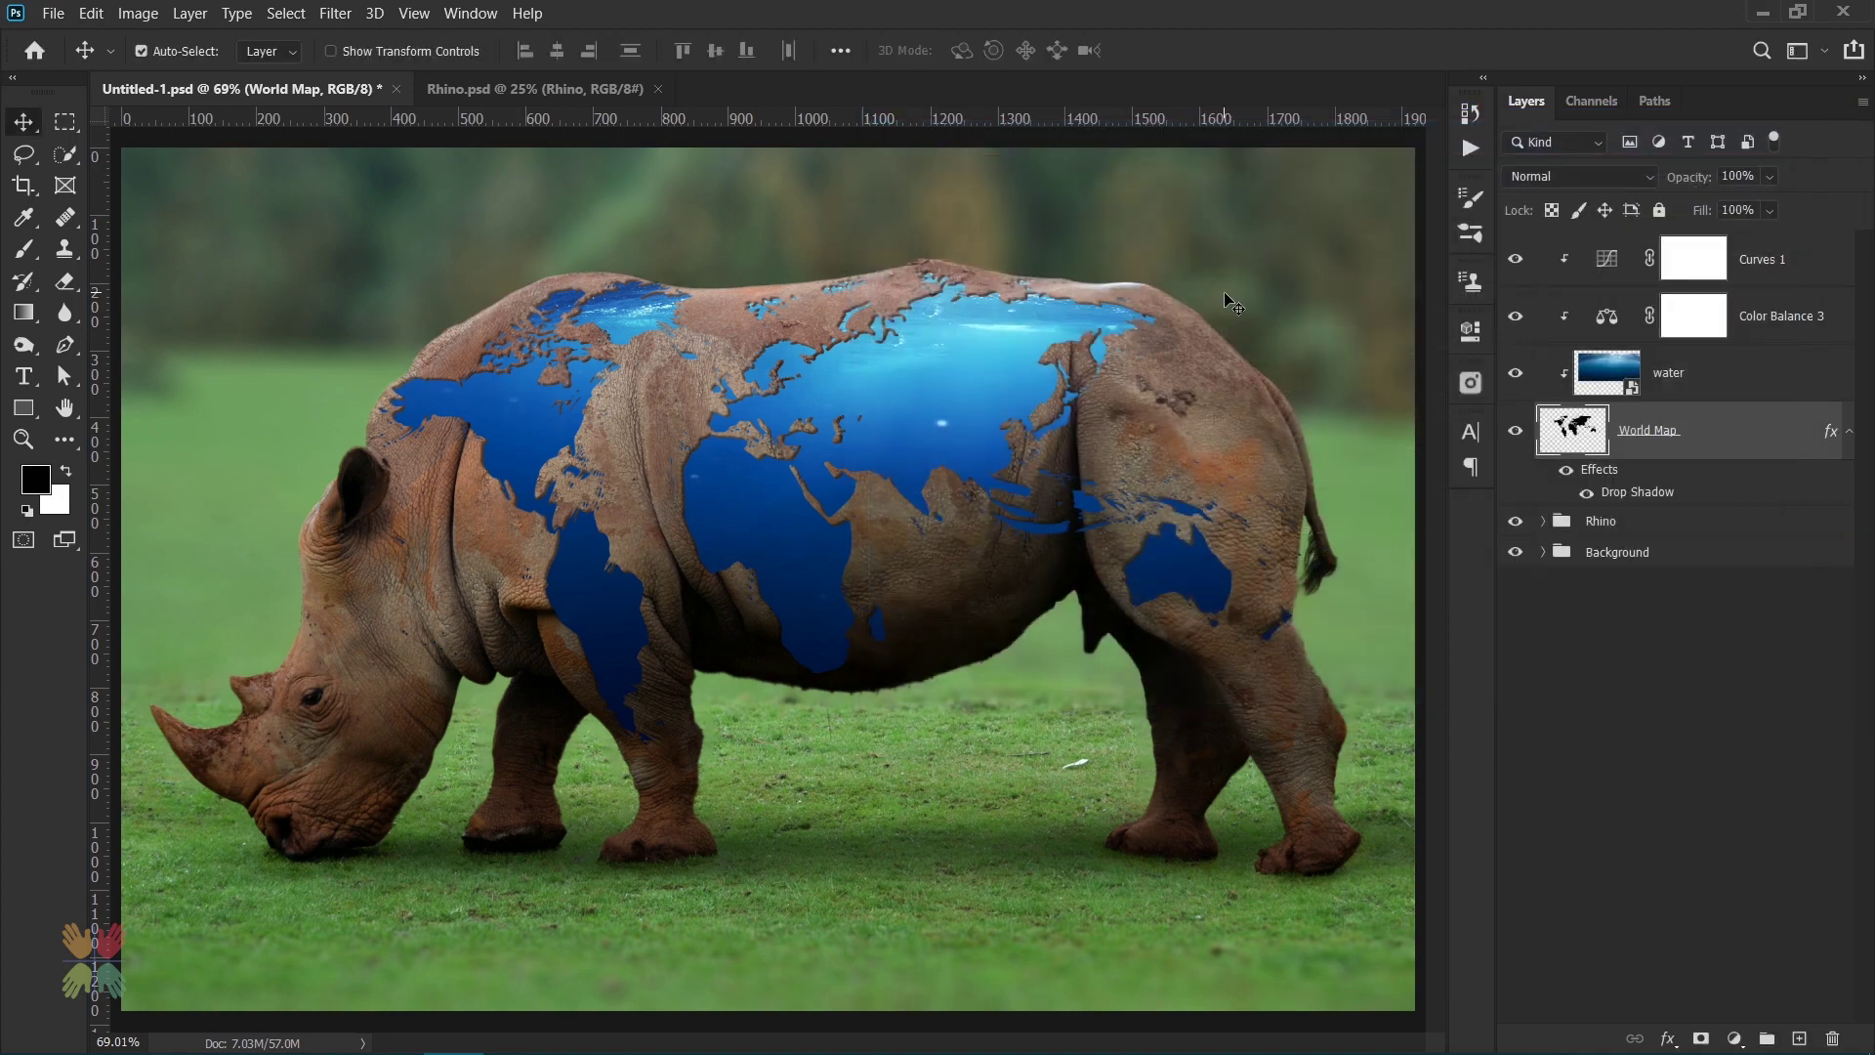
scroll(866, 537, "up", 3)
scroll(796, 444, "down", 1)
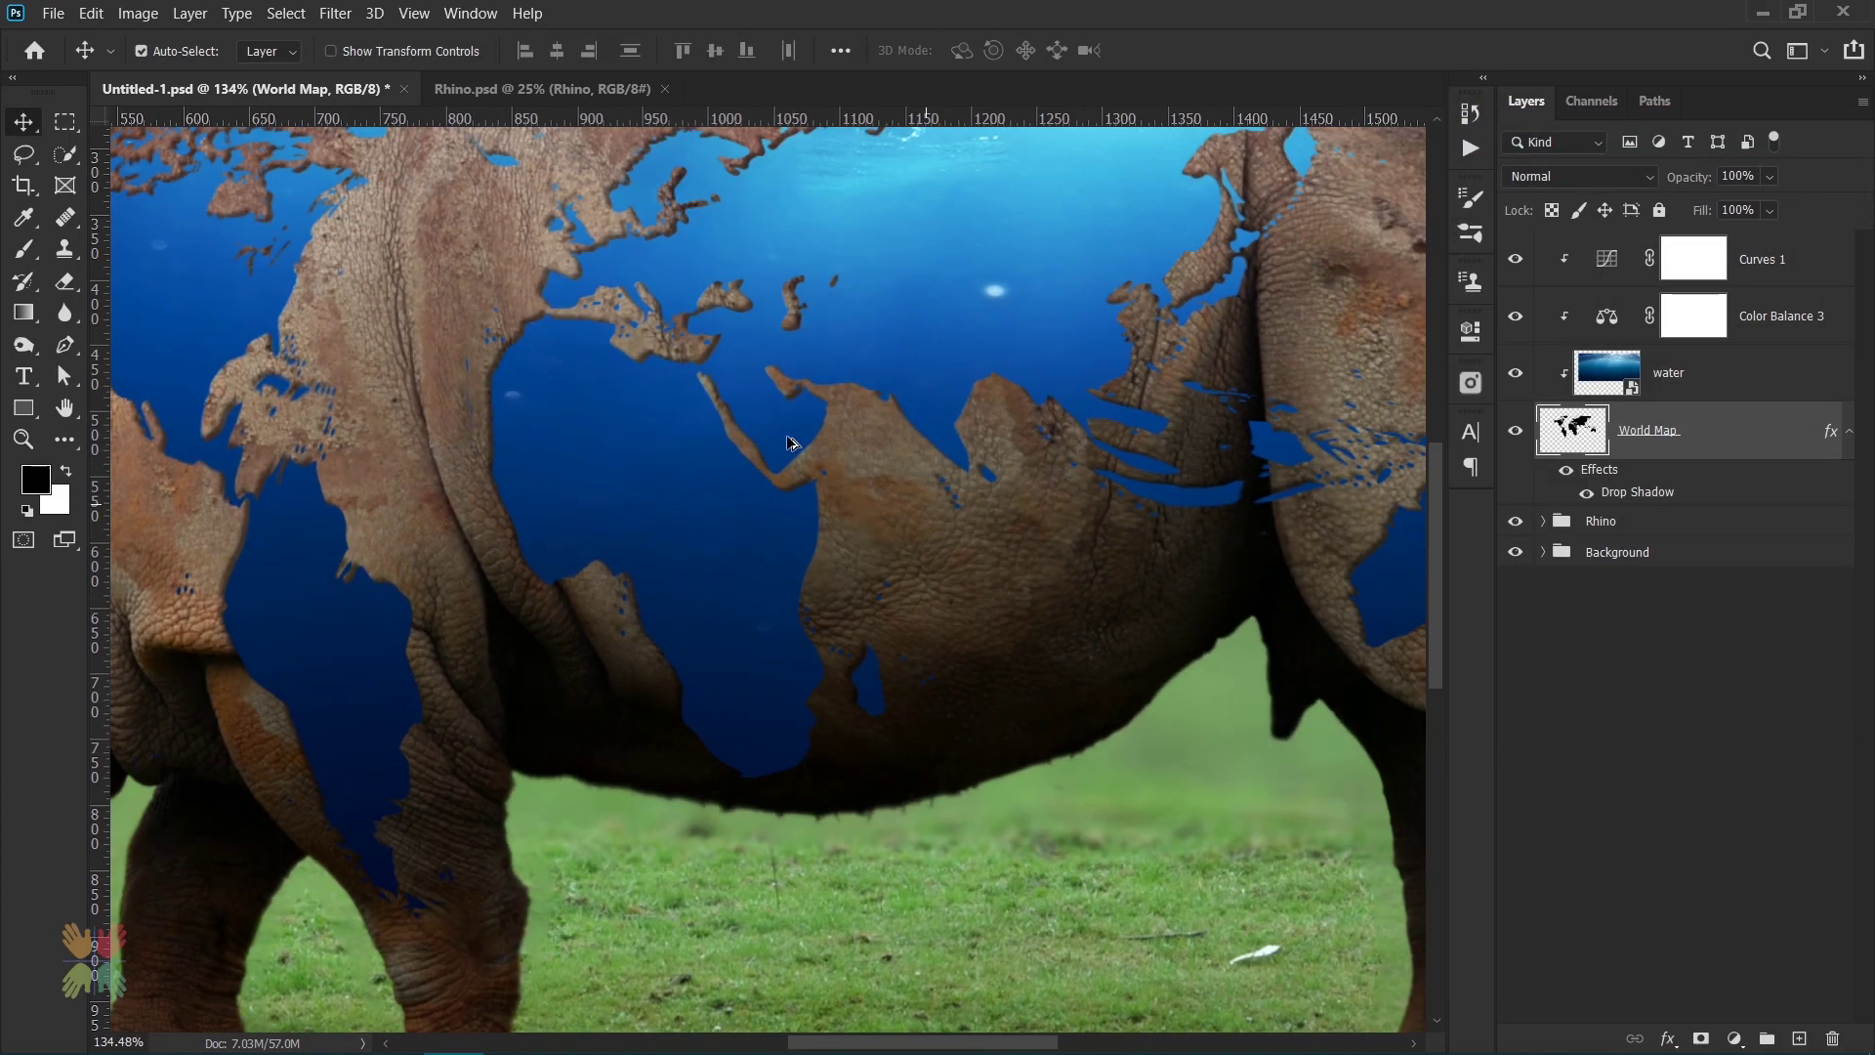
scroll(791, 442, "down", 1)
scroll(791, 442, "down", 1)
scroll(1263, 518, "down", 1)
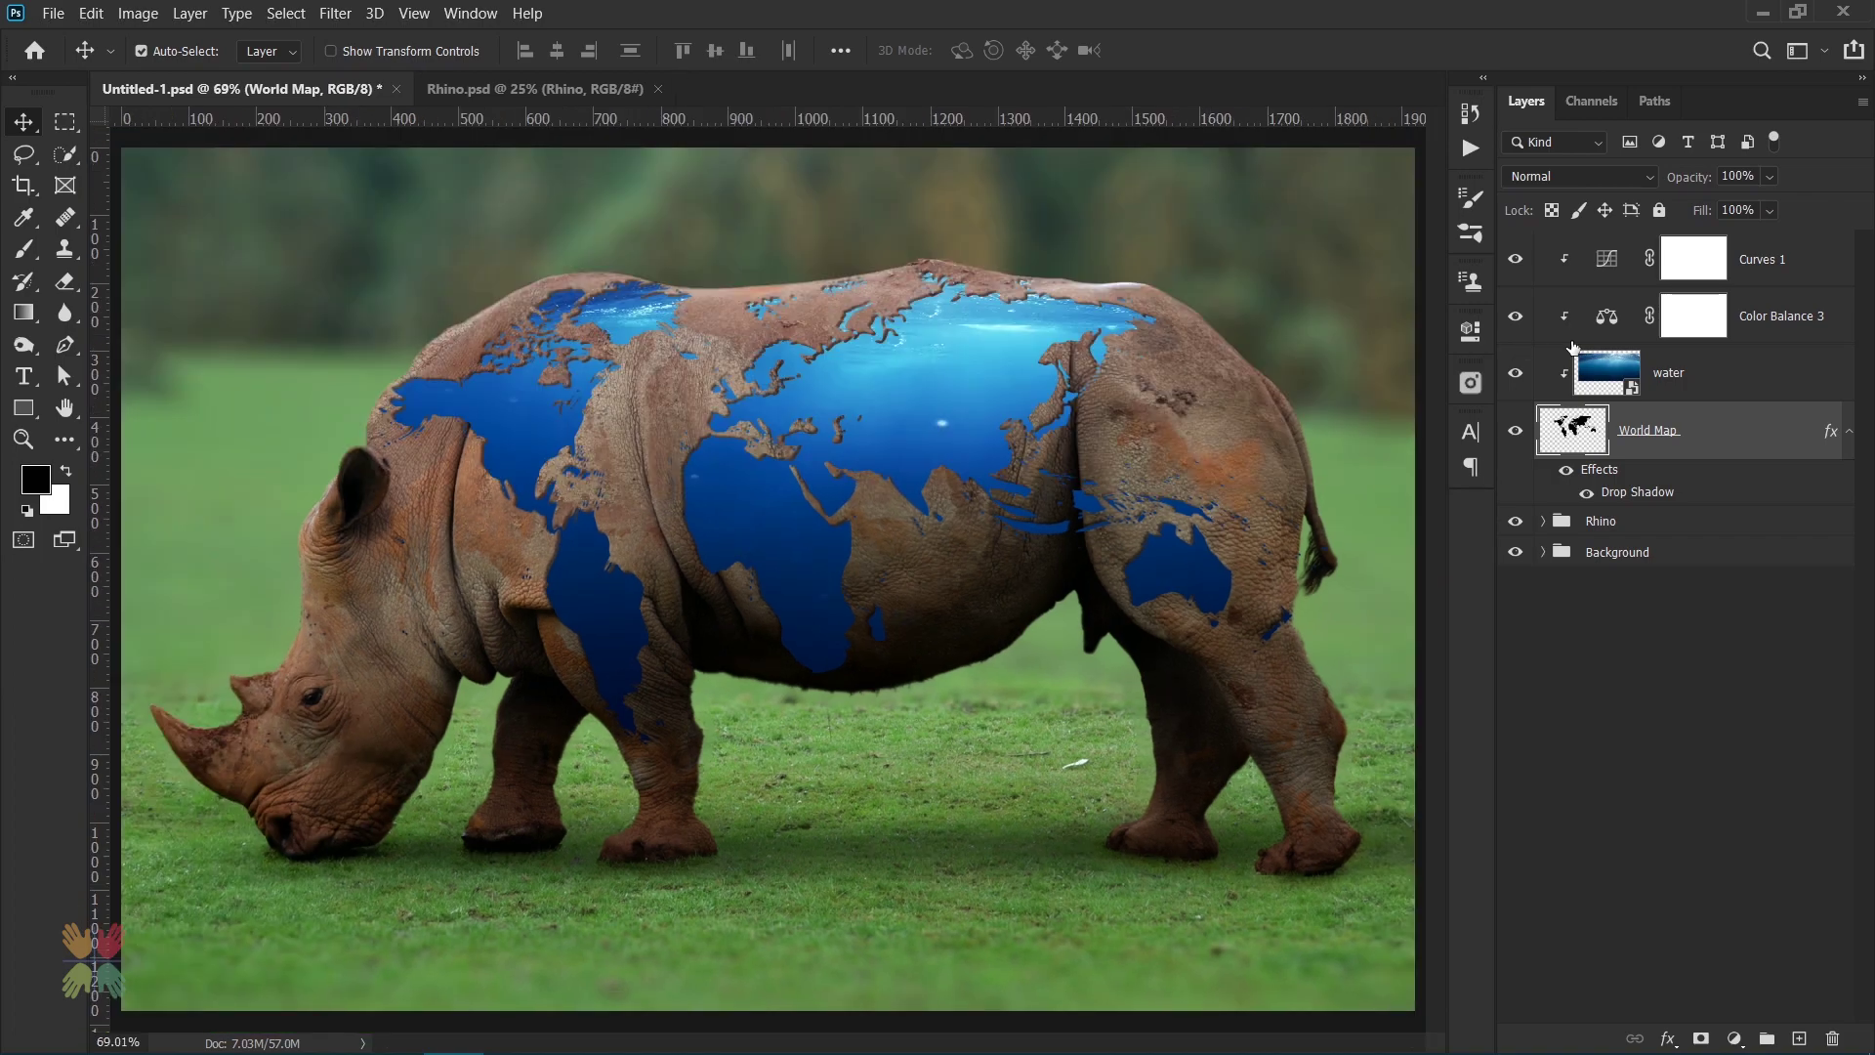
left_click(1709, 264)
left_click(1799, 1038)
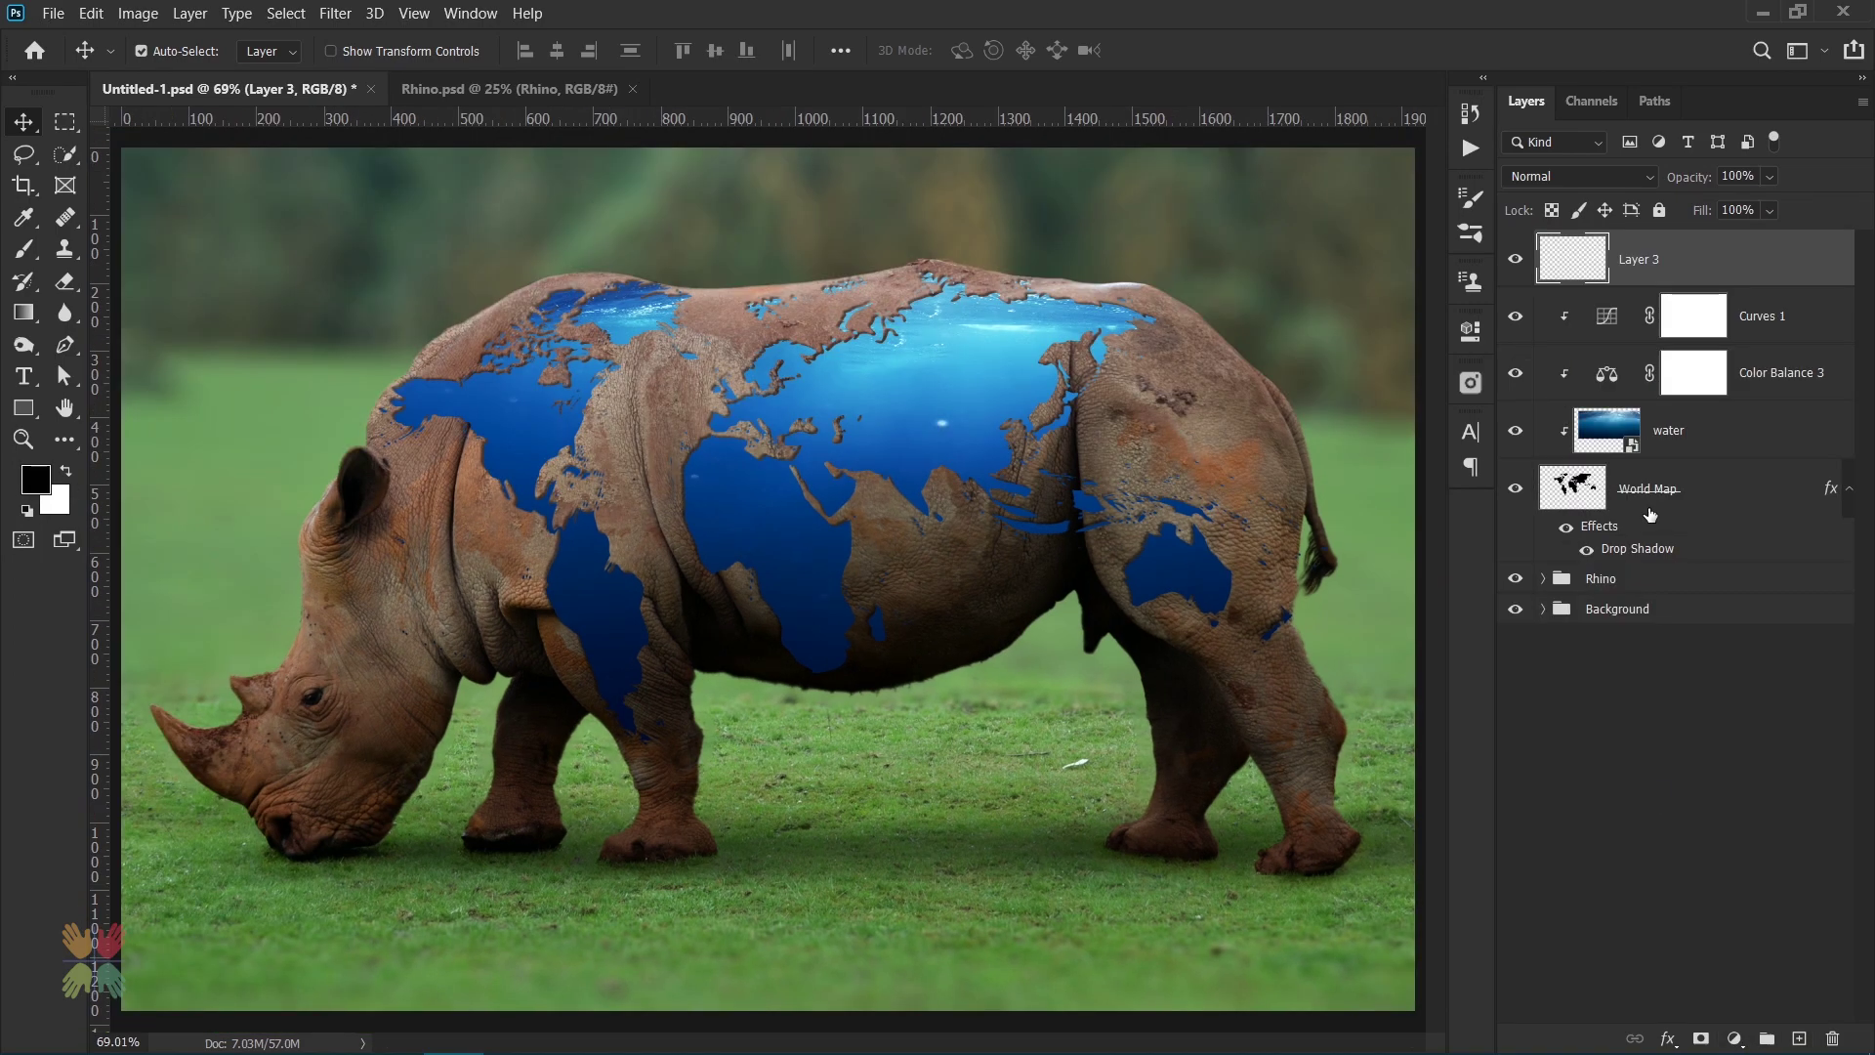
left_click(1579, 286, "alt")
- Paint faint shading over the rhino's shoulder with the Soft Round brush
key("b")
left_click(177, 50)
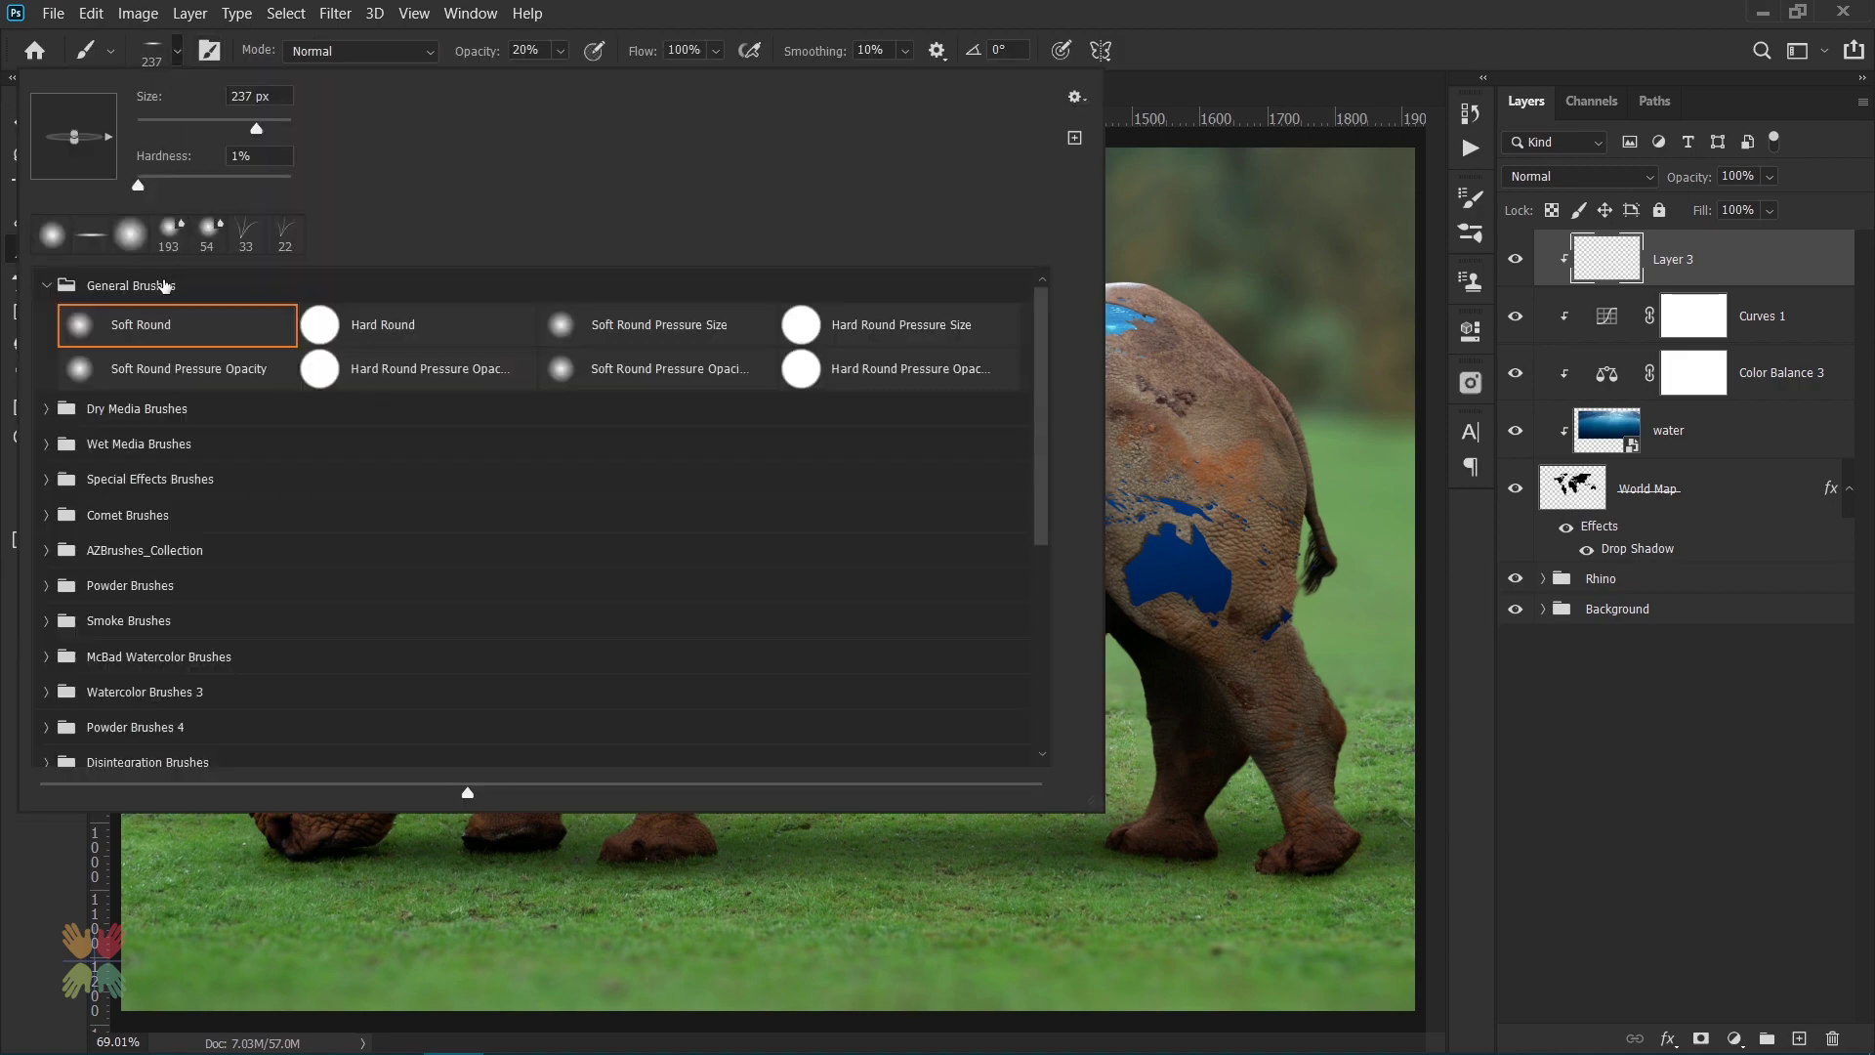
left_click(52, 234)
key("Return")
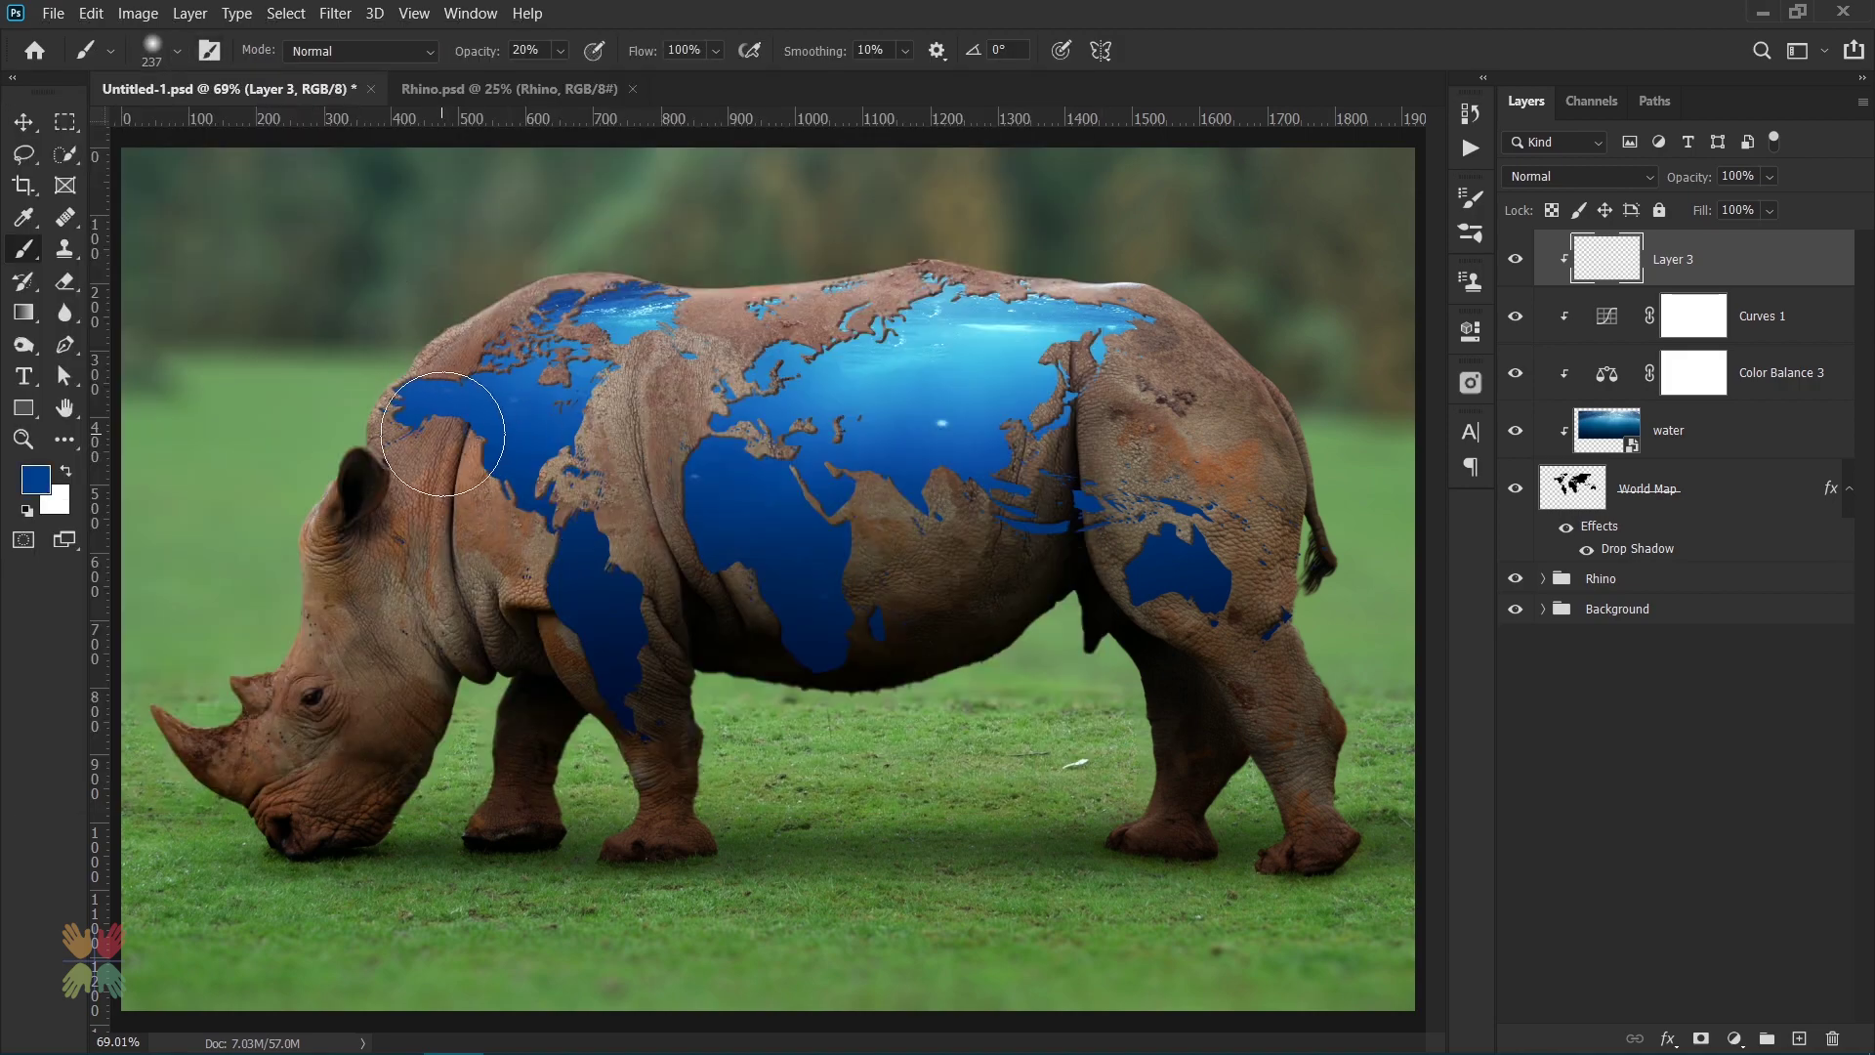
left_click_drag(443, 433, 418, 460)
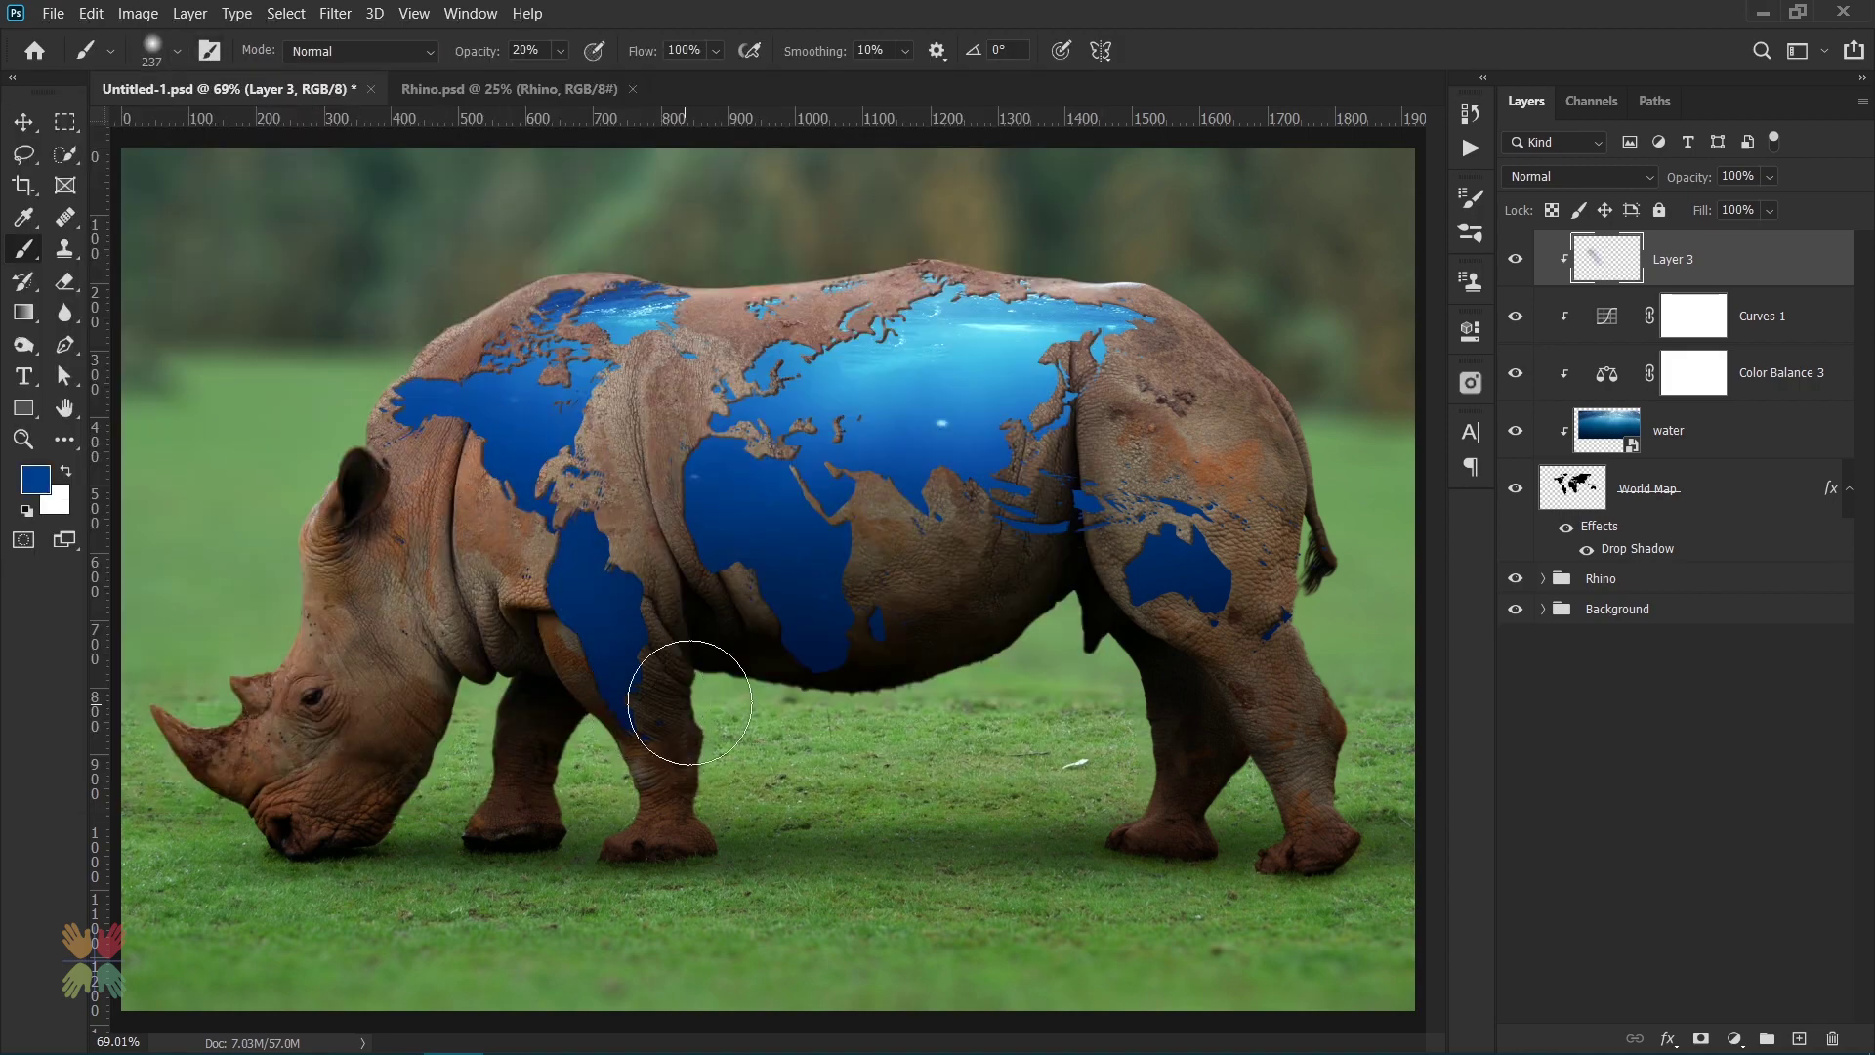
- Sample a dark blue from the map and deepen it to a navy foreground colour
key("i")
left_click(615, 685)
left_click(35, 478)
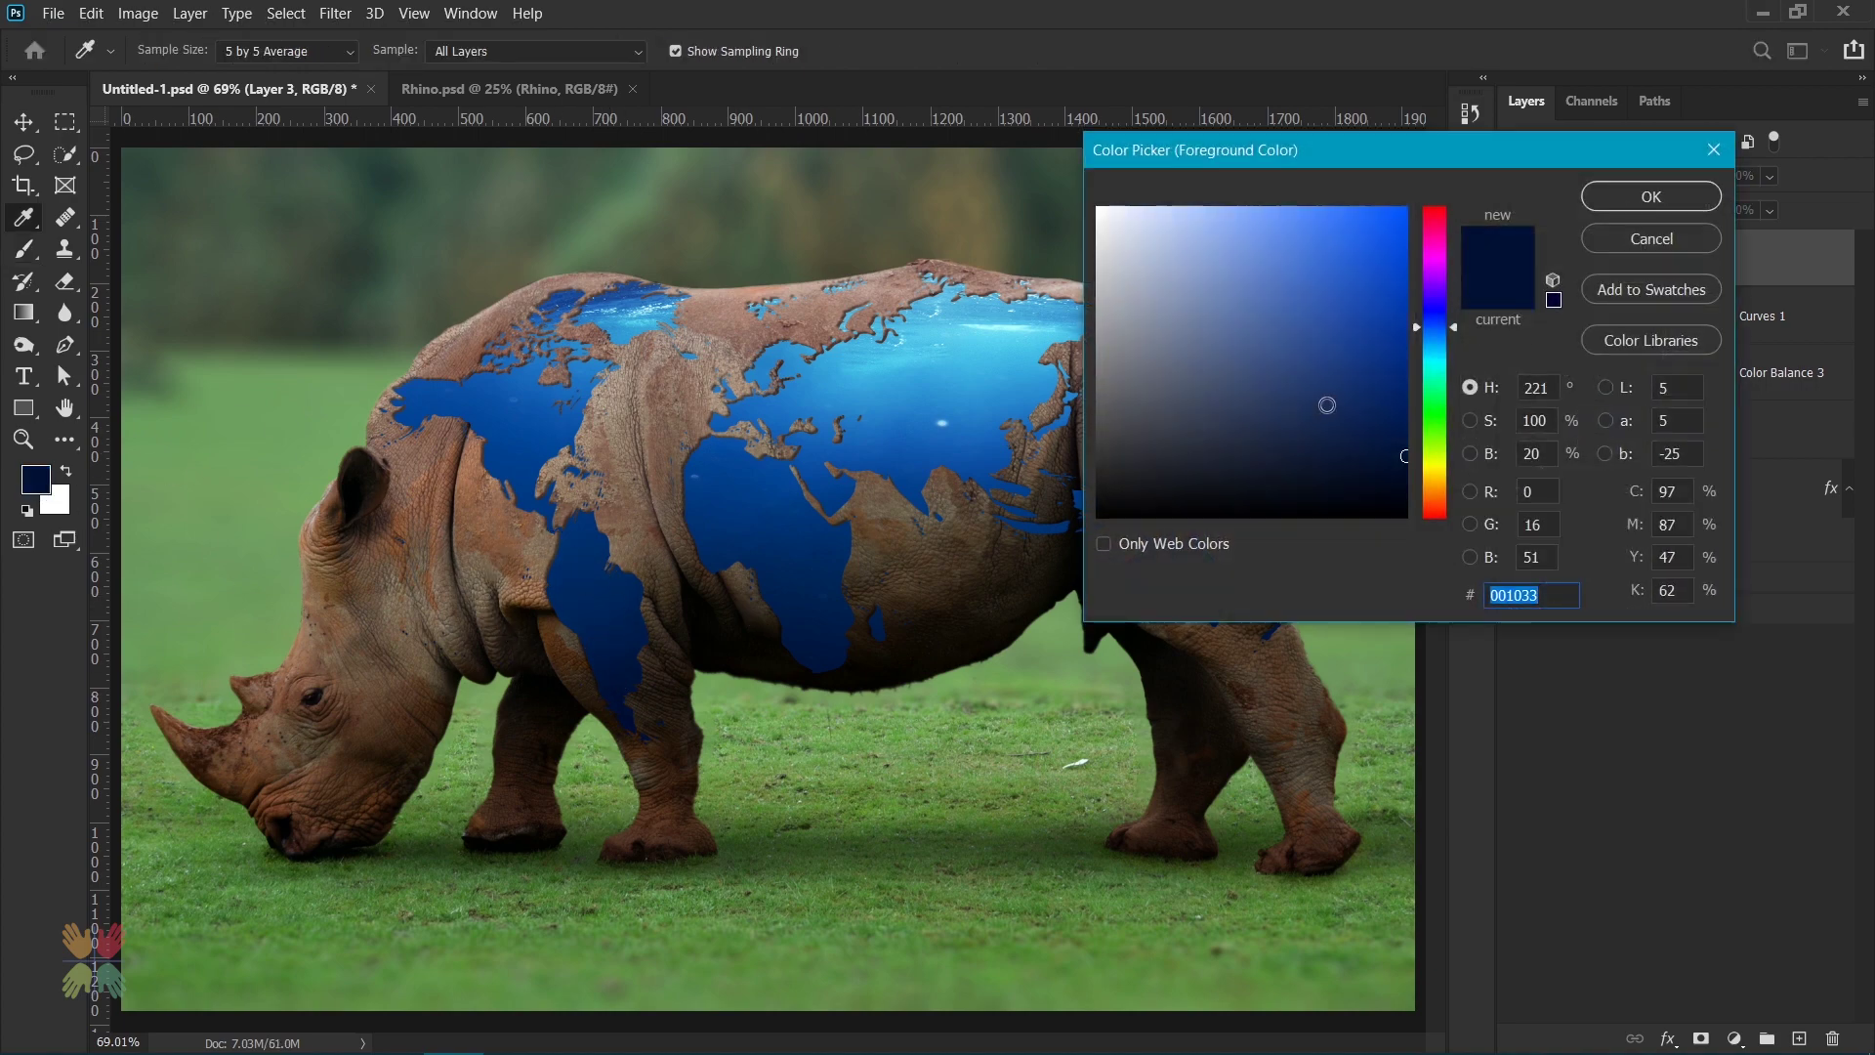
left_click(1375, 476)
left_click(1650, 196)
- Paint faint navy shading along the rhino's back, then add another empty layer
key("b")
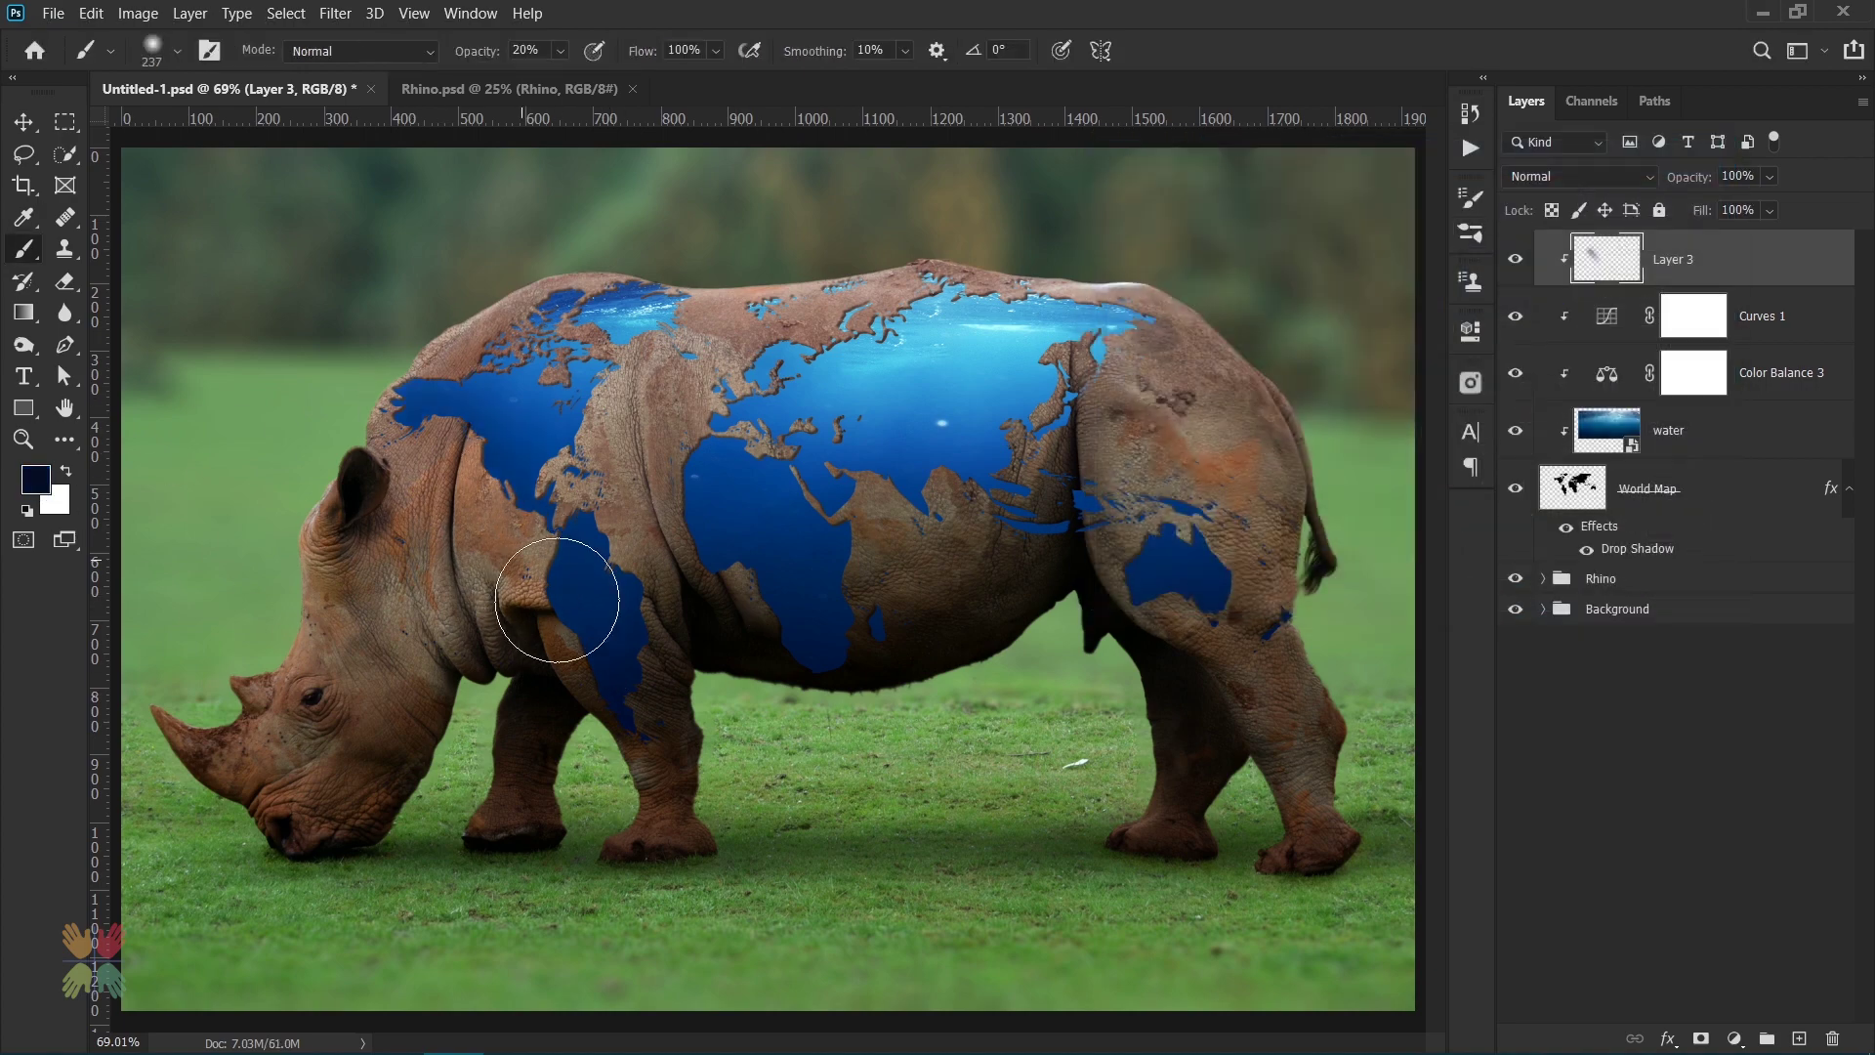
left_click(683, 50)
type("50")
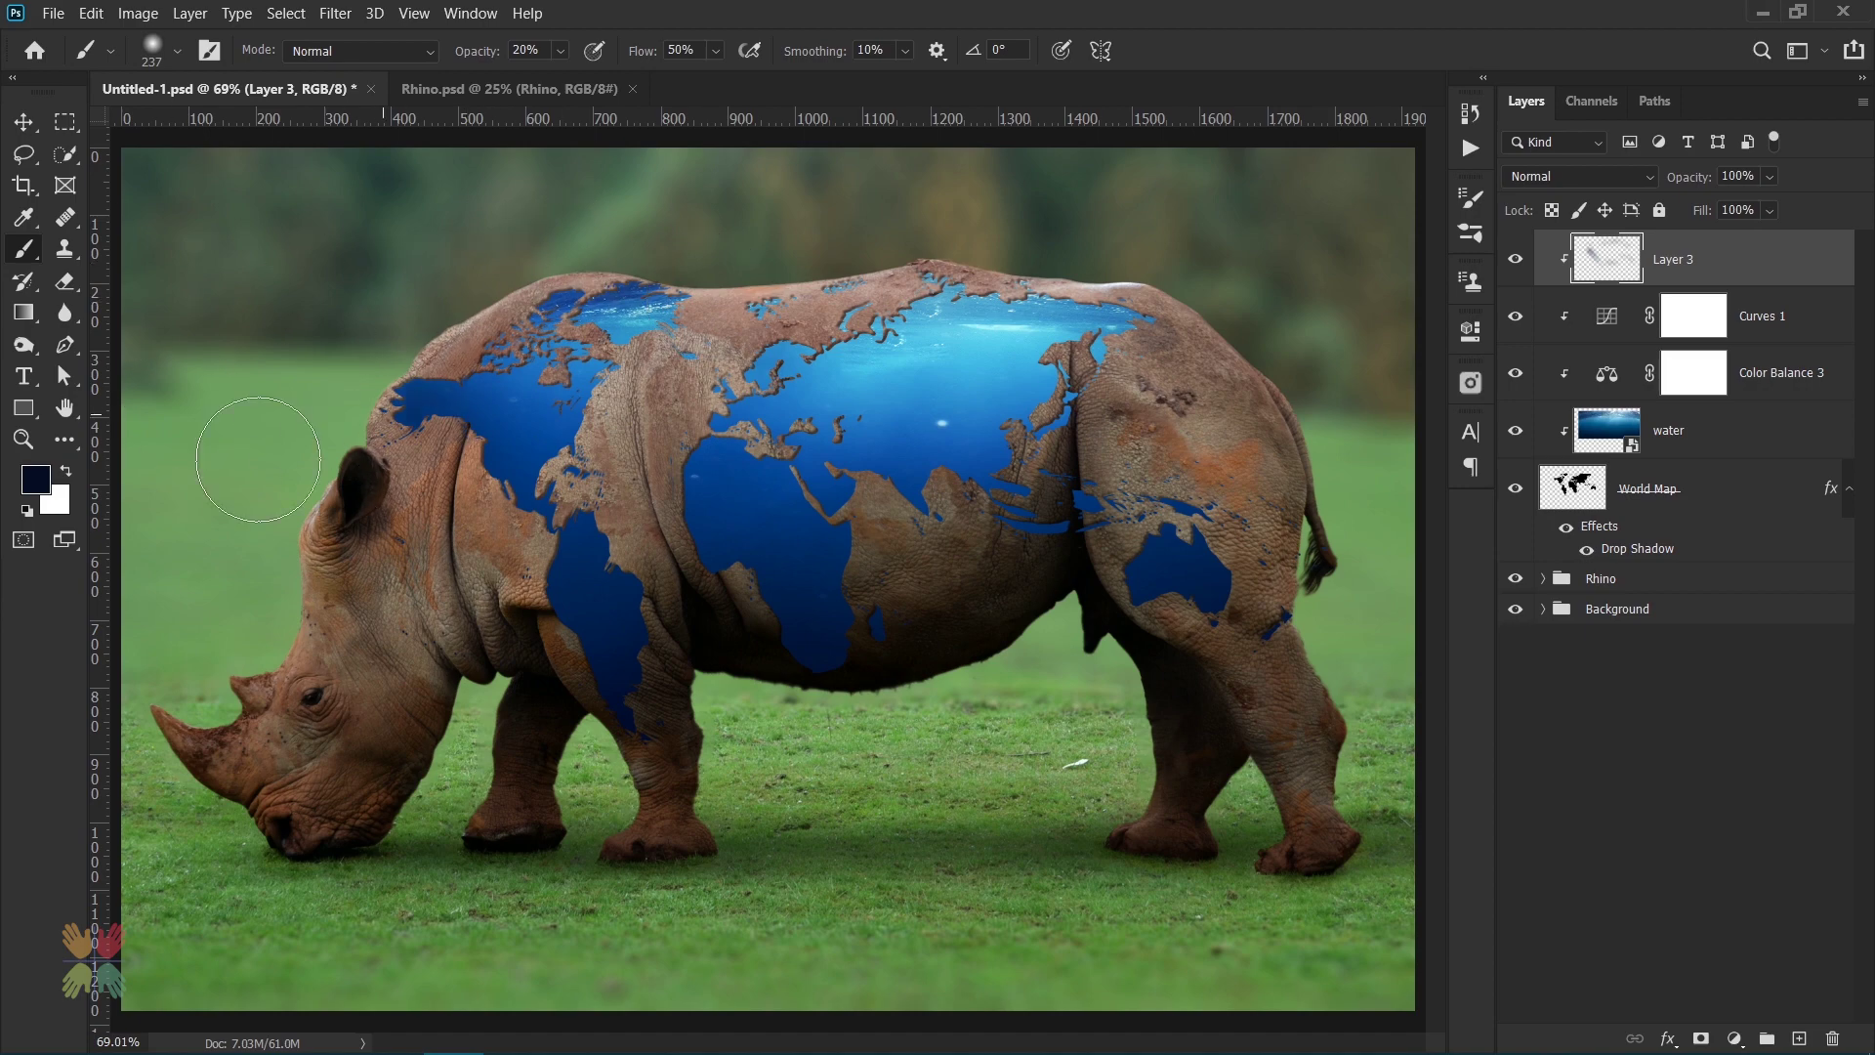
left_click_drag(761, 387, 1289, 359)
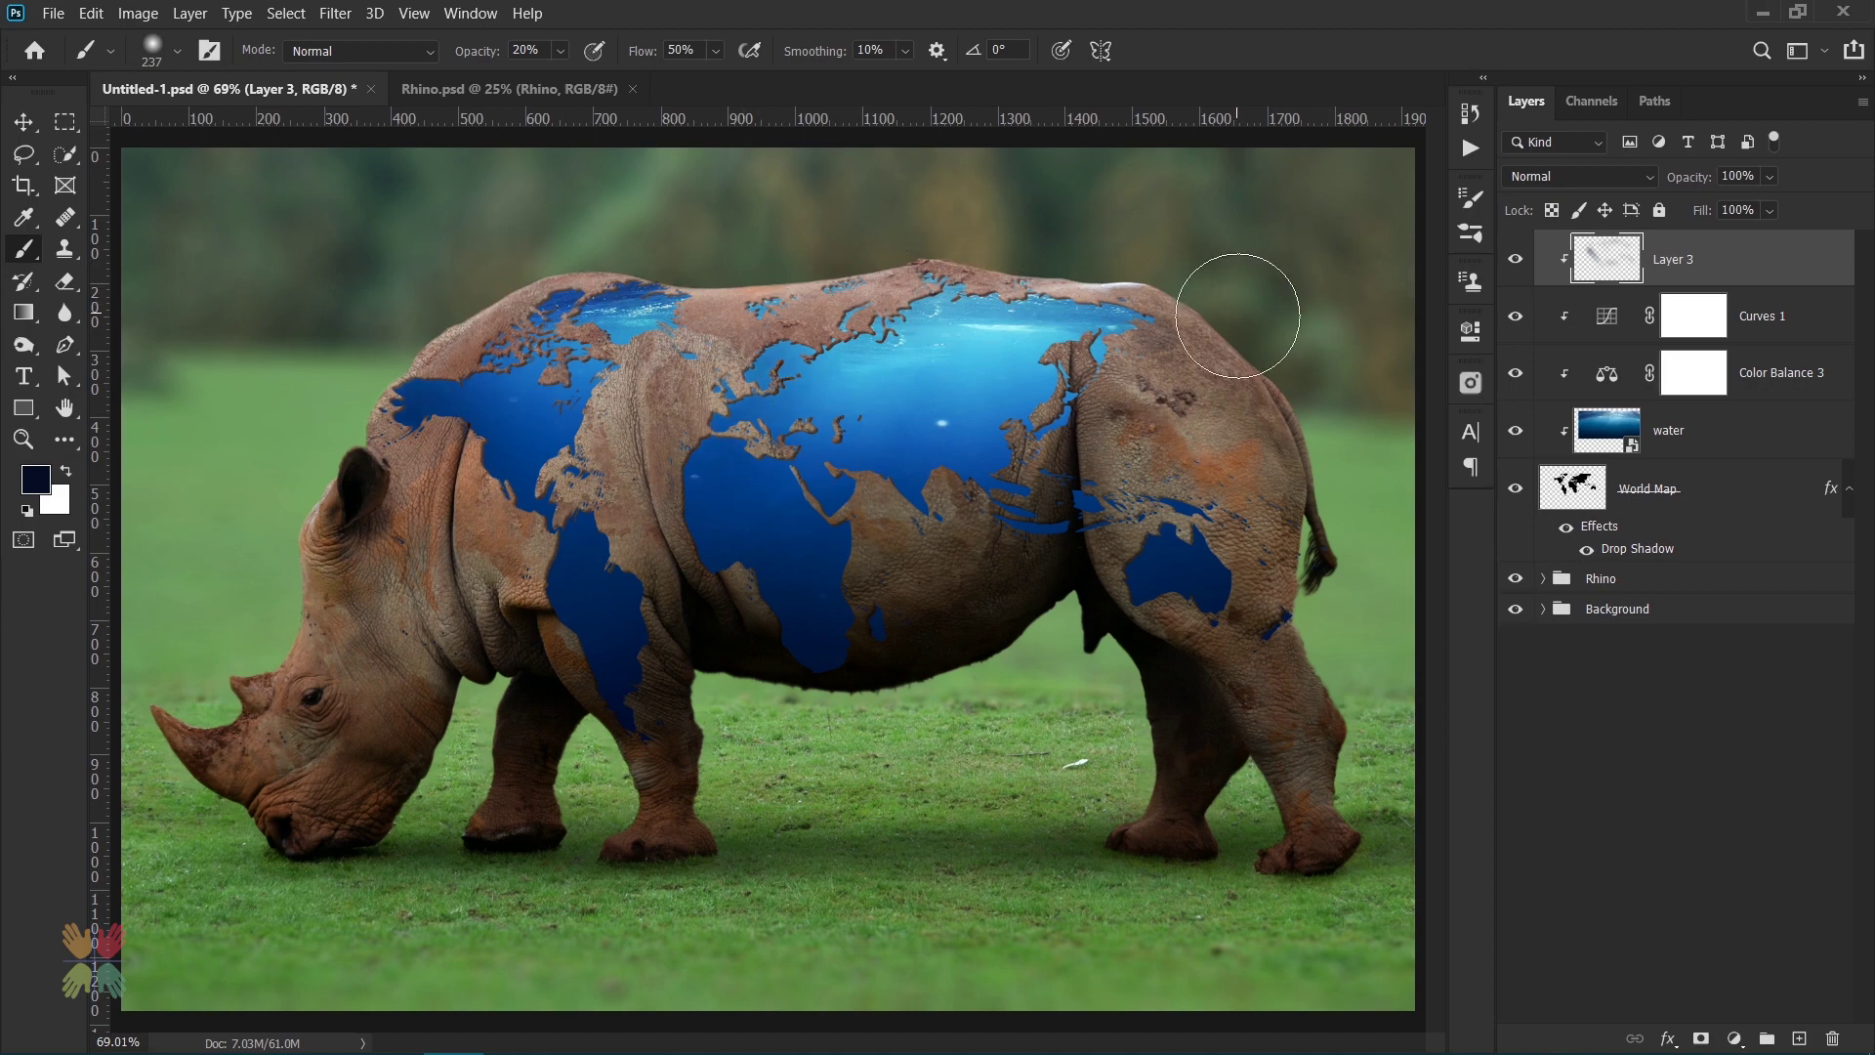
left_click(1799, 1038)
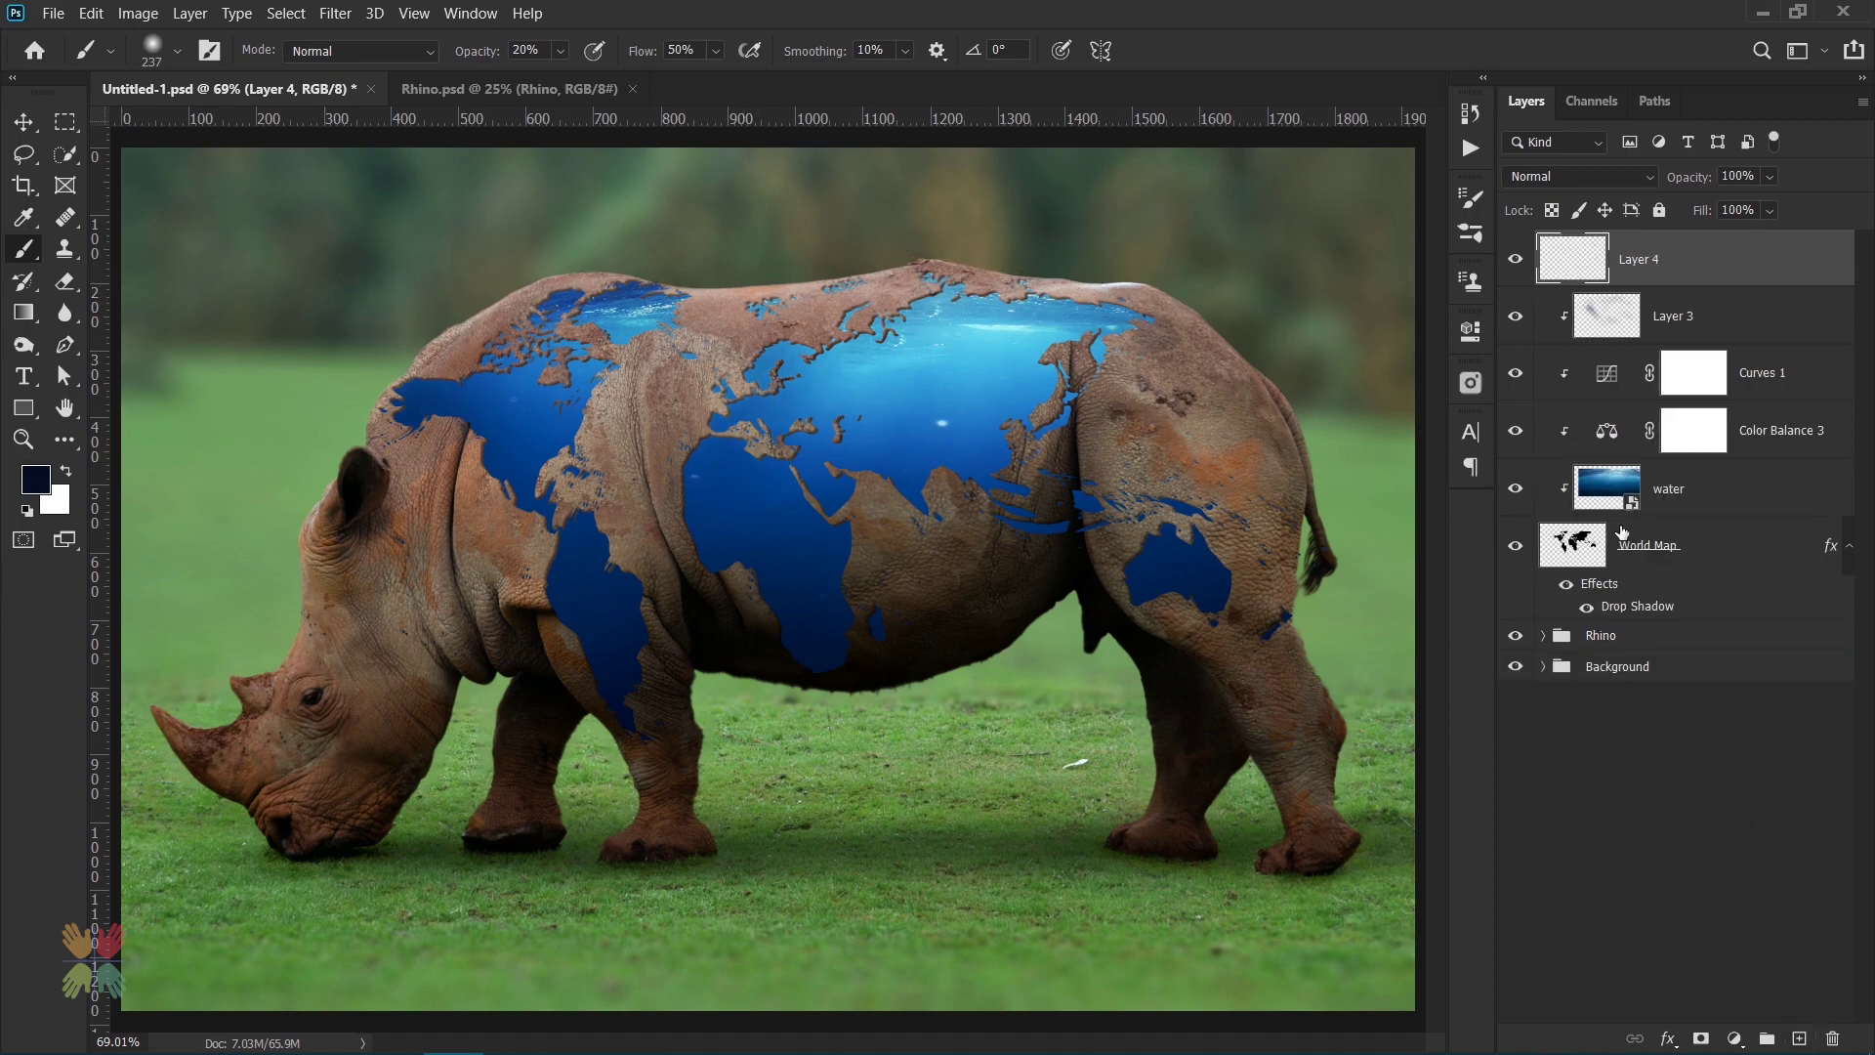
- Load the World Map shapes as a selection and invert it
left_click(1585, 555, "ctrl")
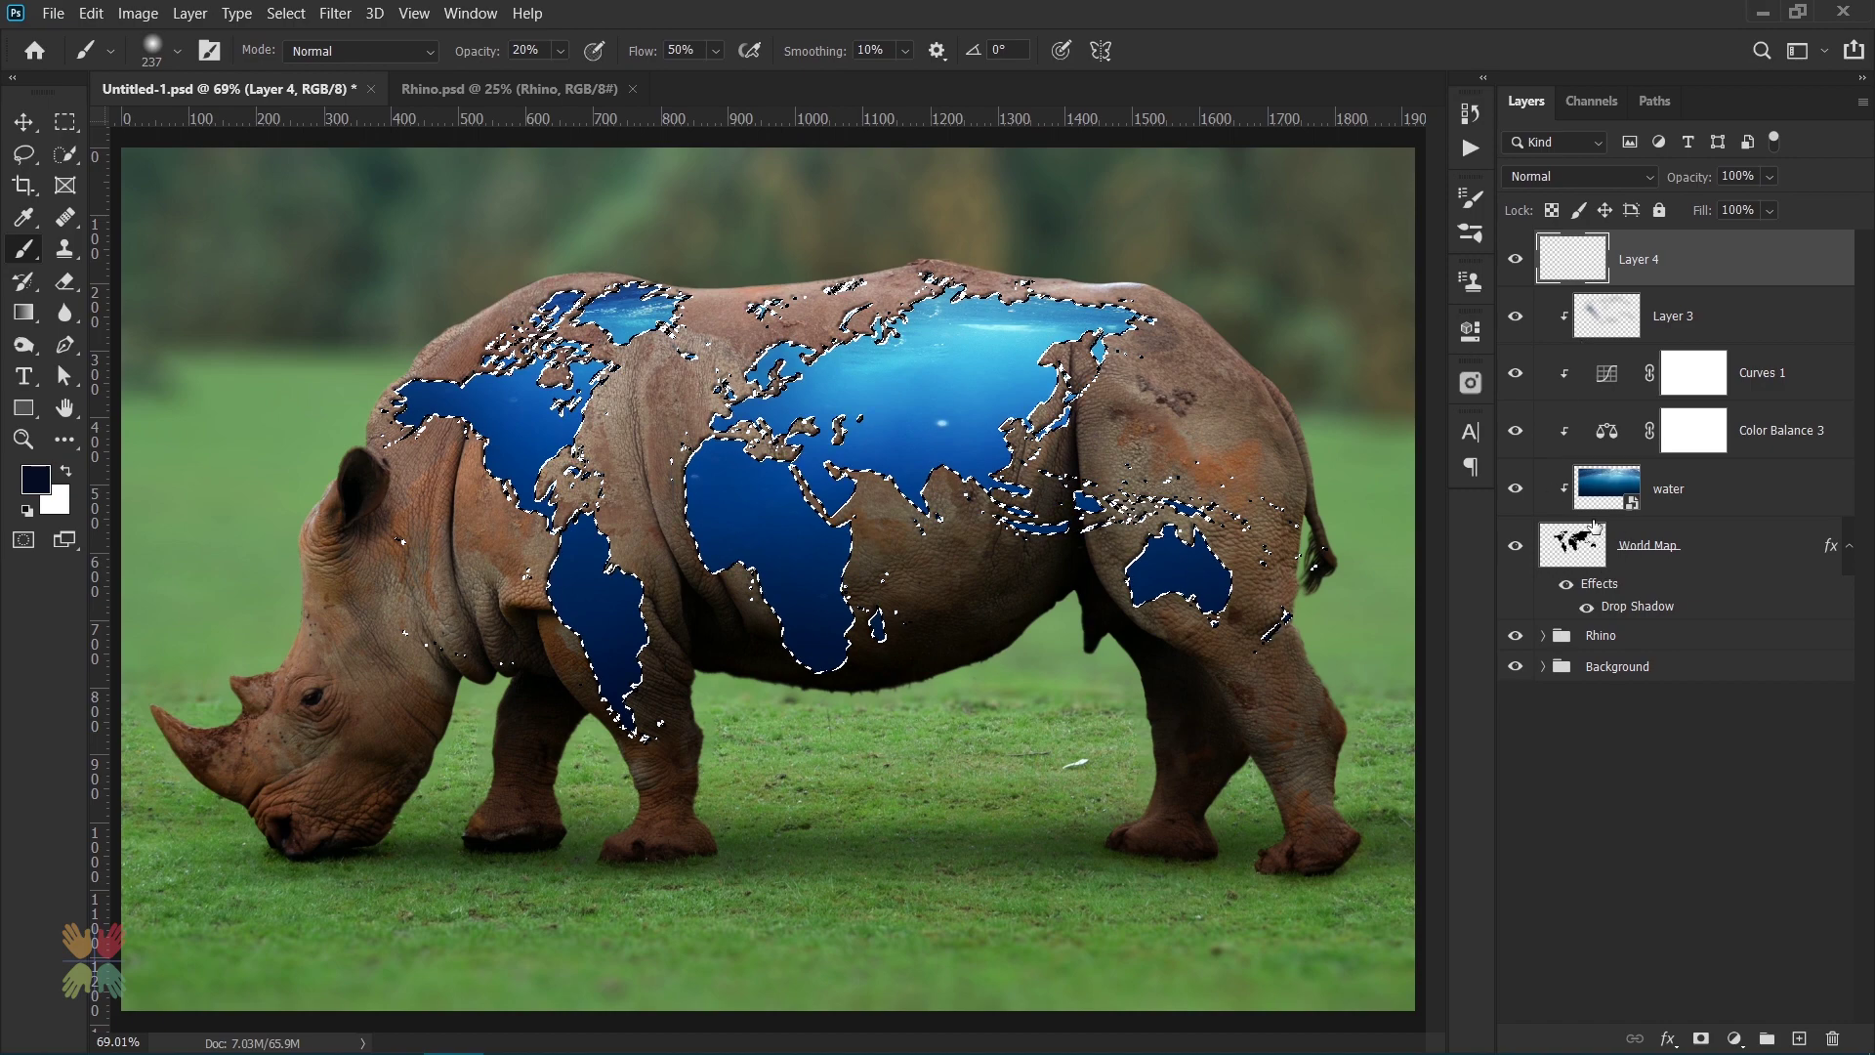
left_click(281, 14)
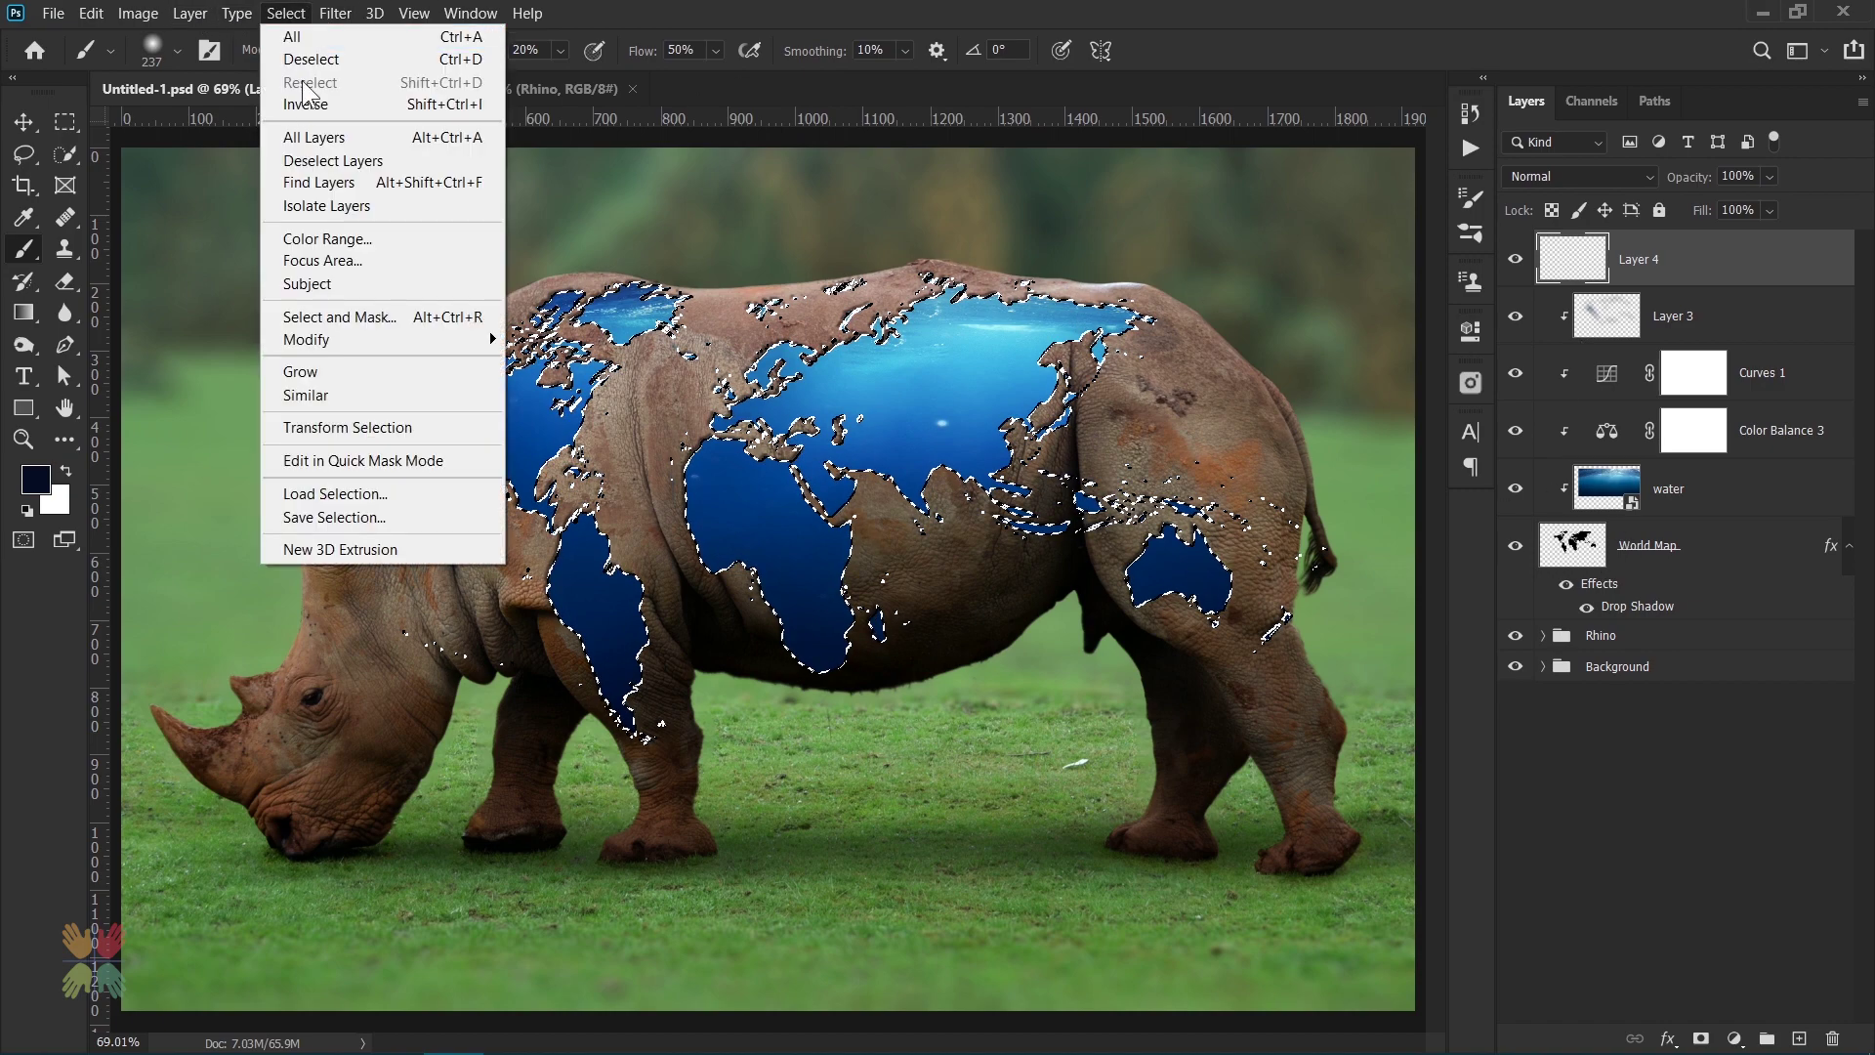
left_click(305, 104)
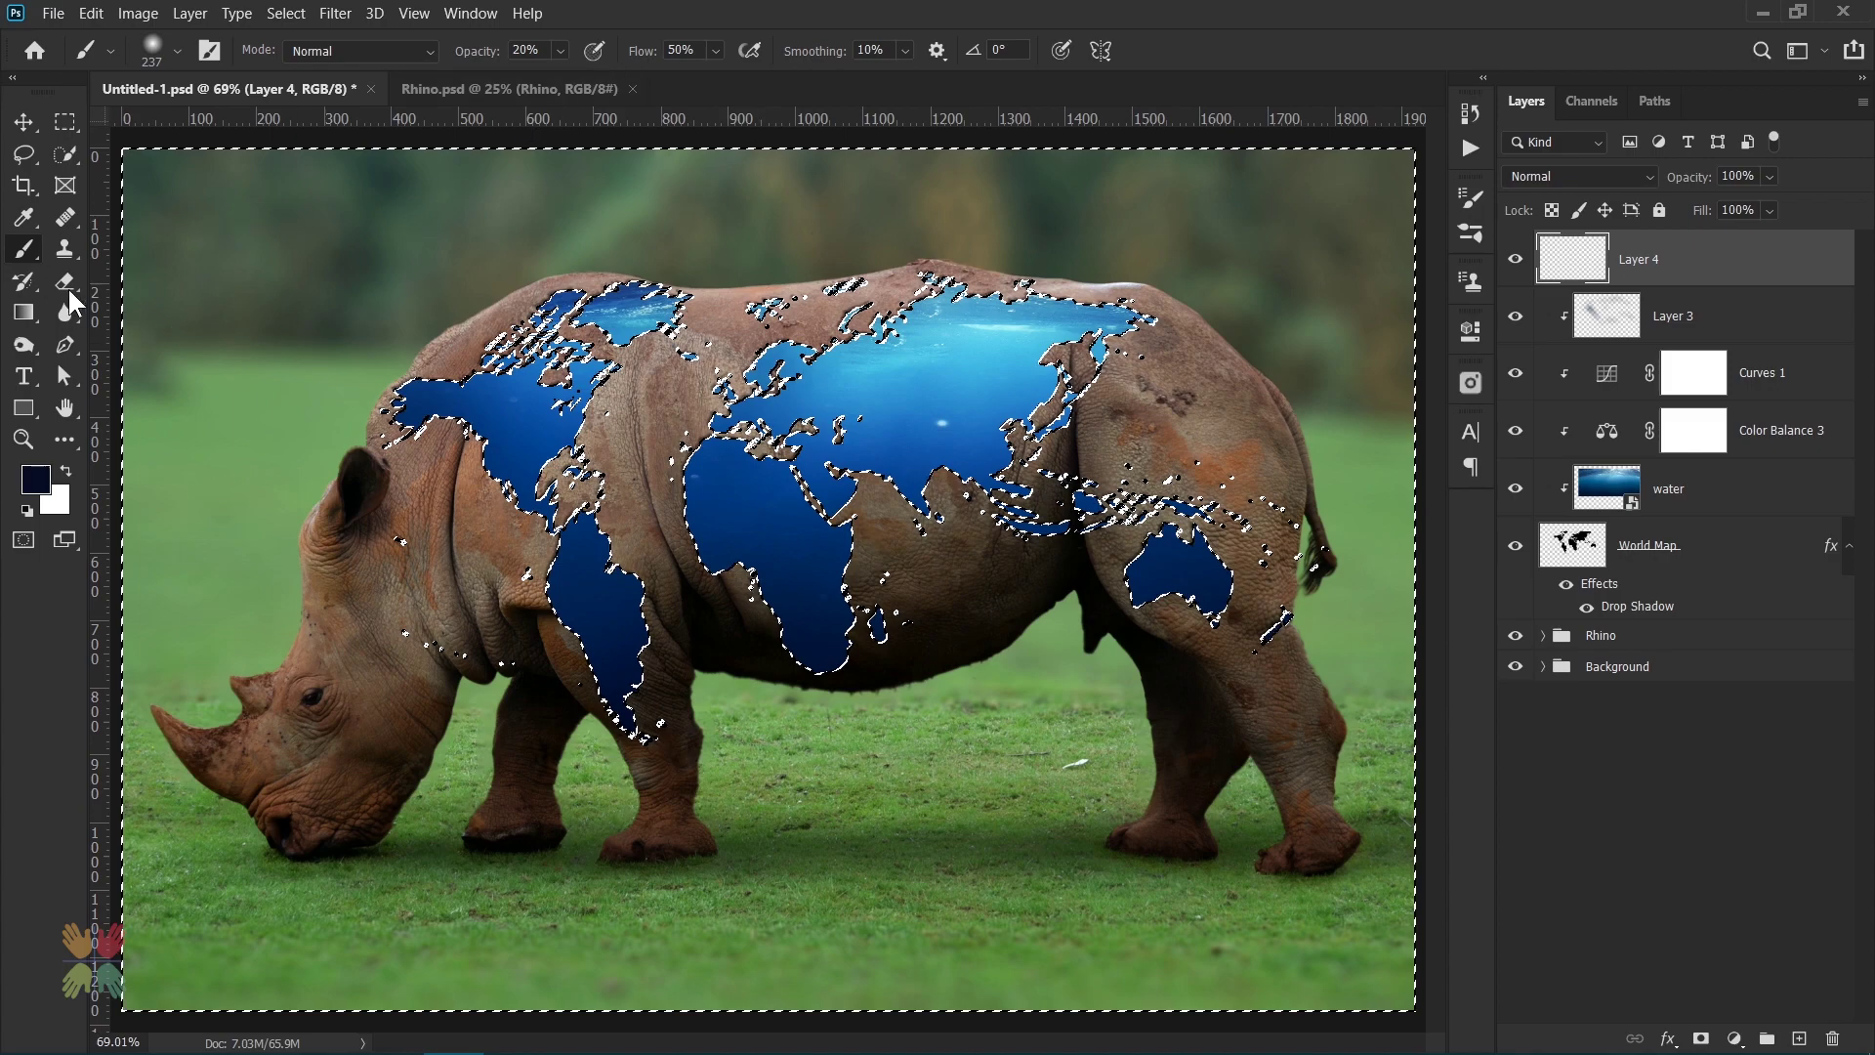
- Brush medium blue near North America at 20% flow and 52 px size, then deselect
left_click(468, 401, "alt")
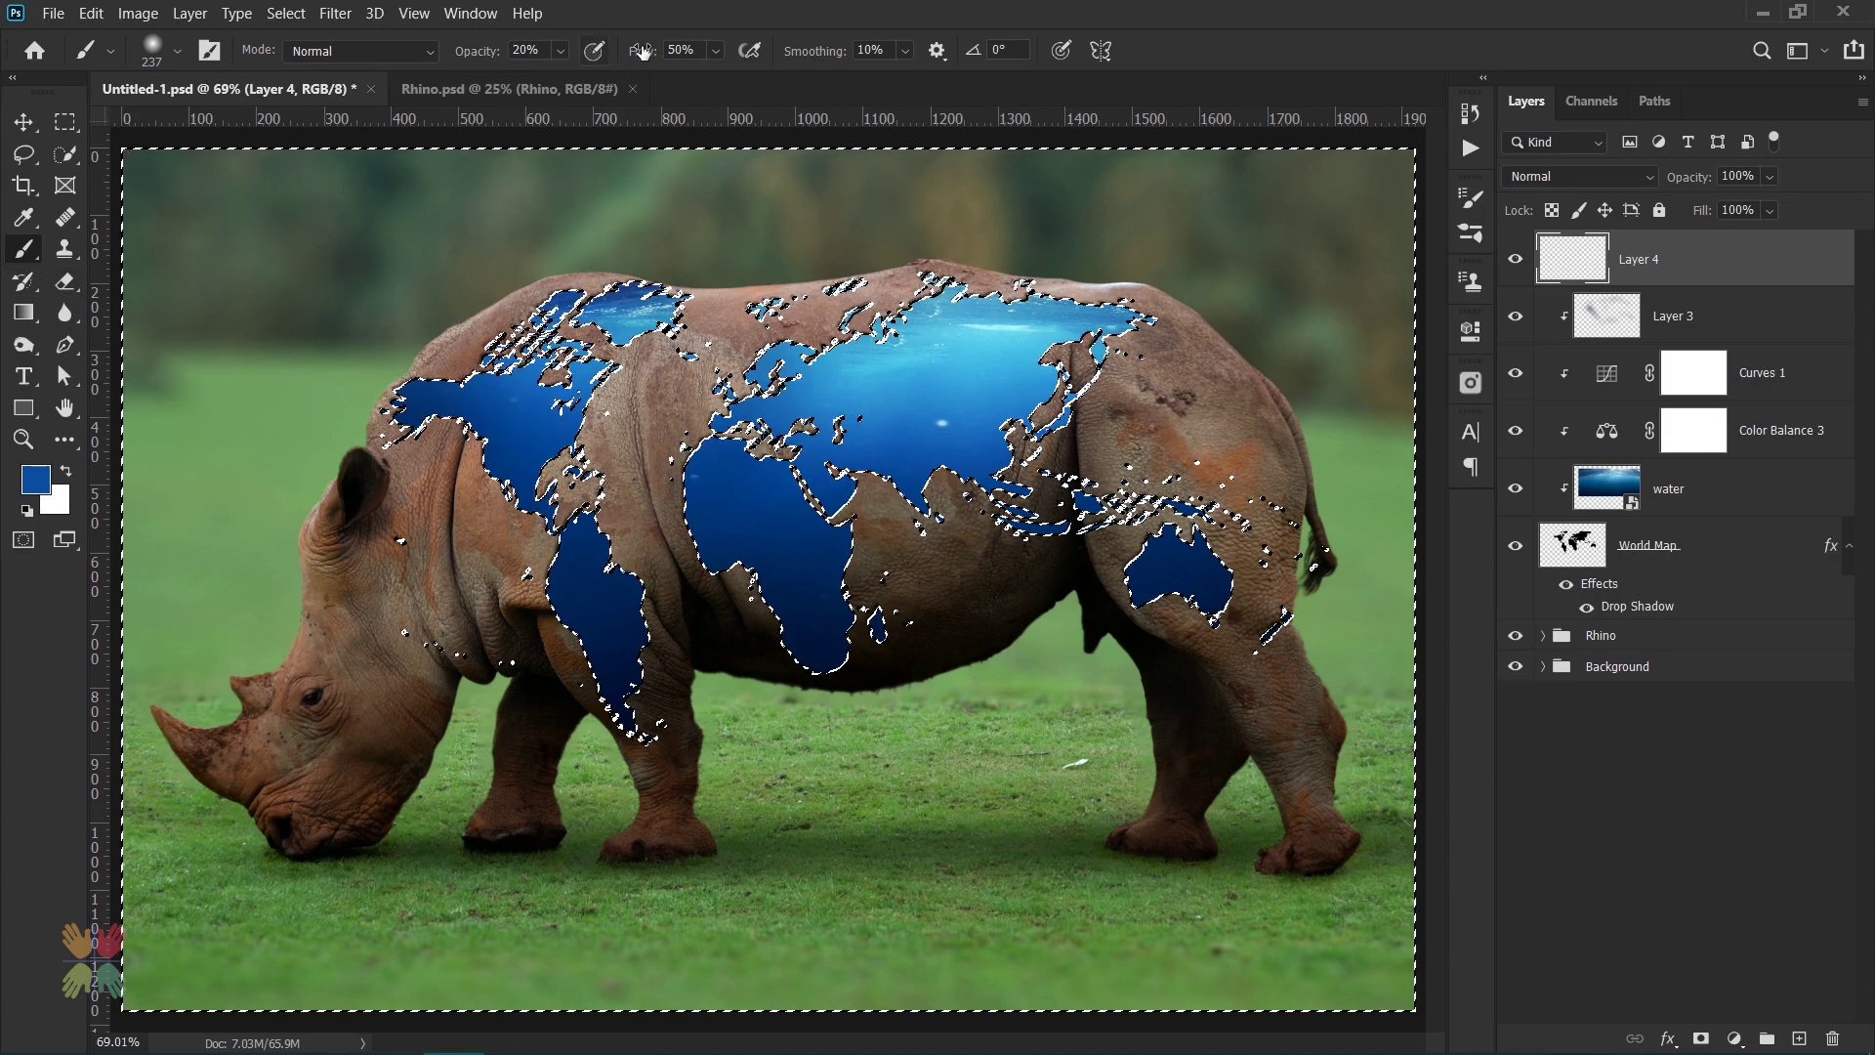
left_click(656, 49)
type("20")
key("Return")
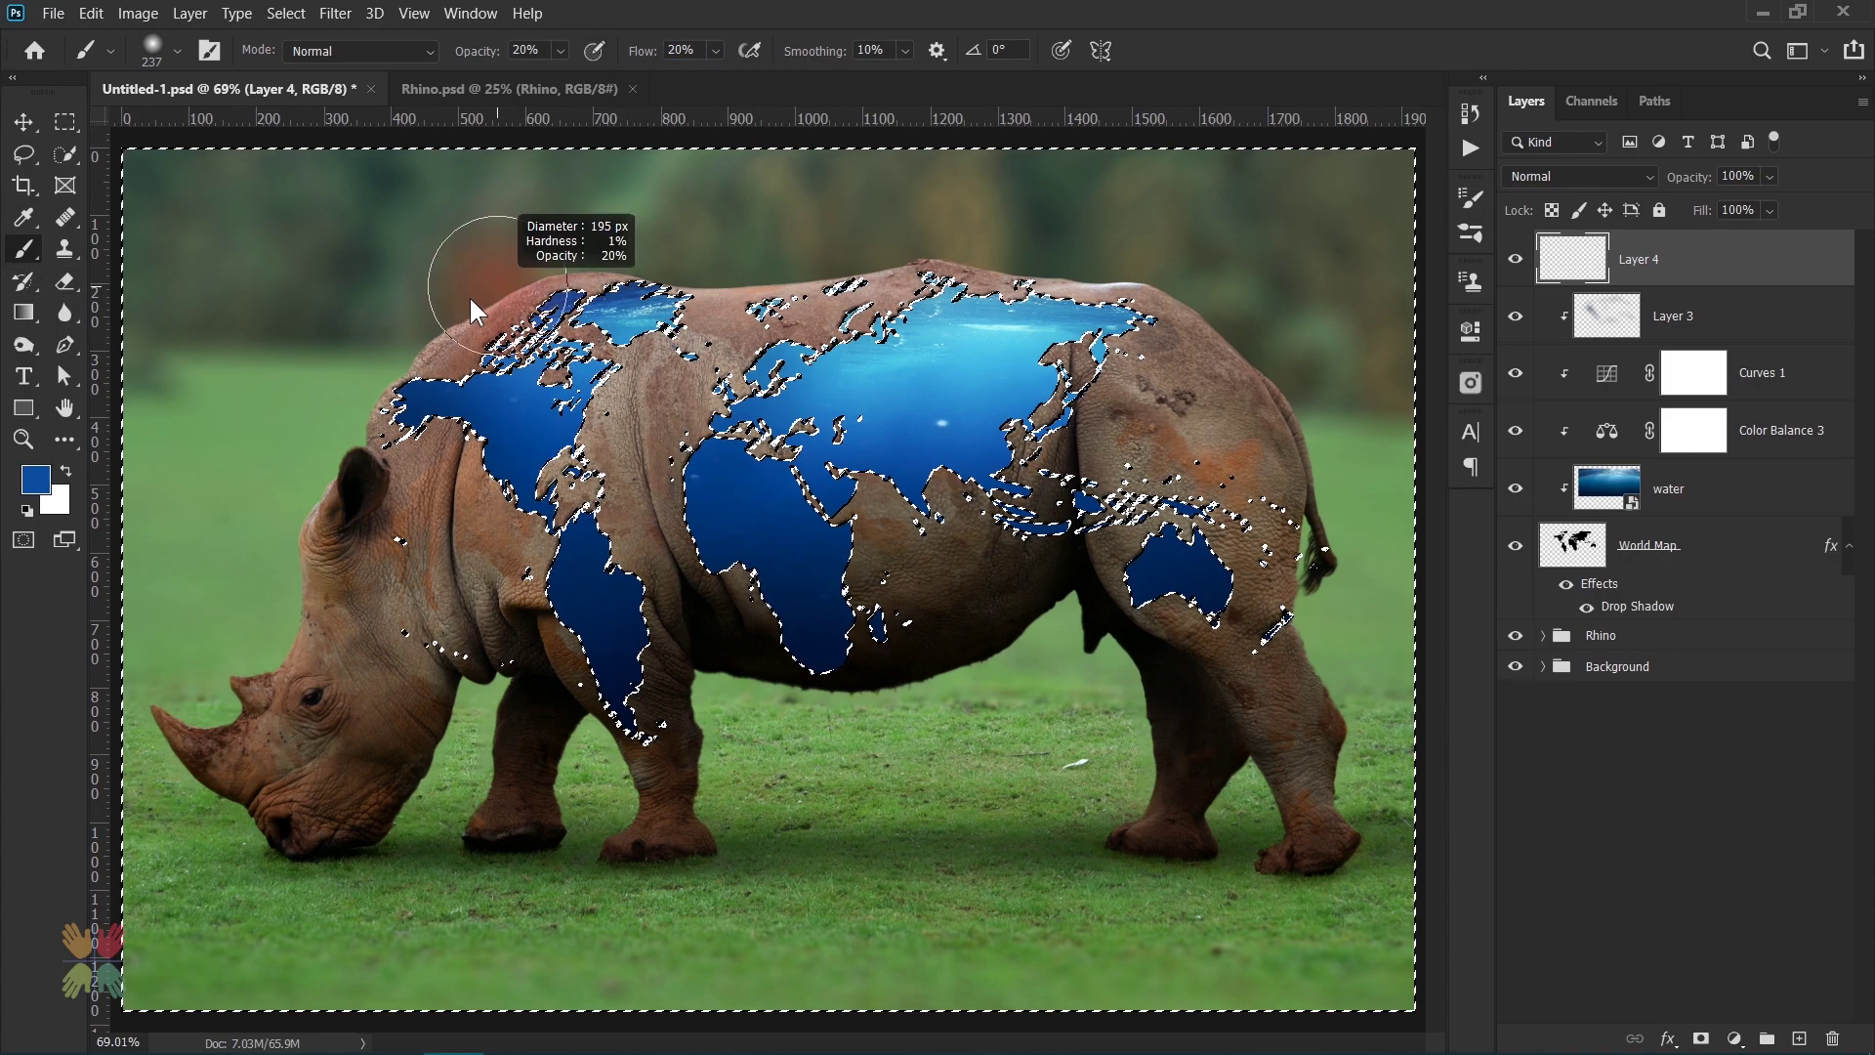
left_click_drag(677, 332, 629, 290)
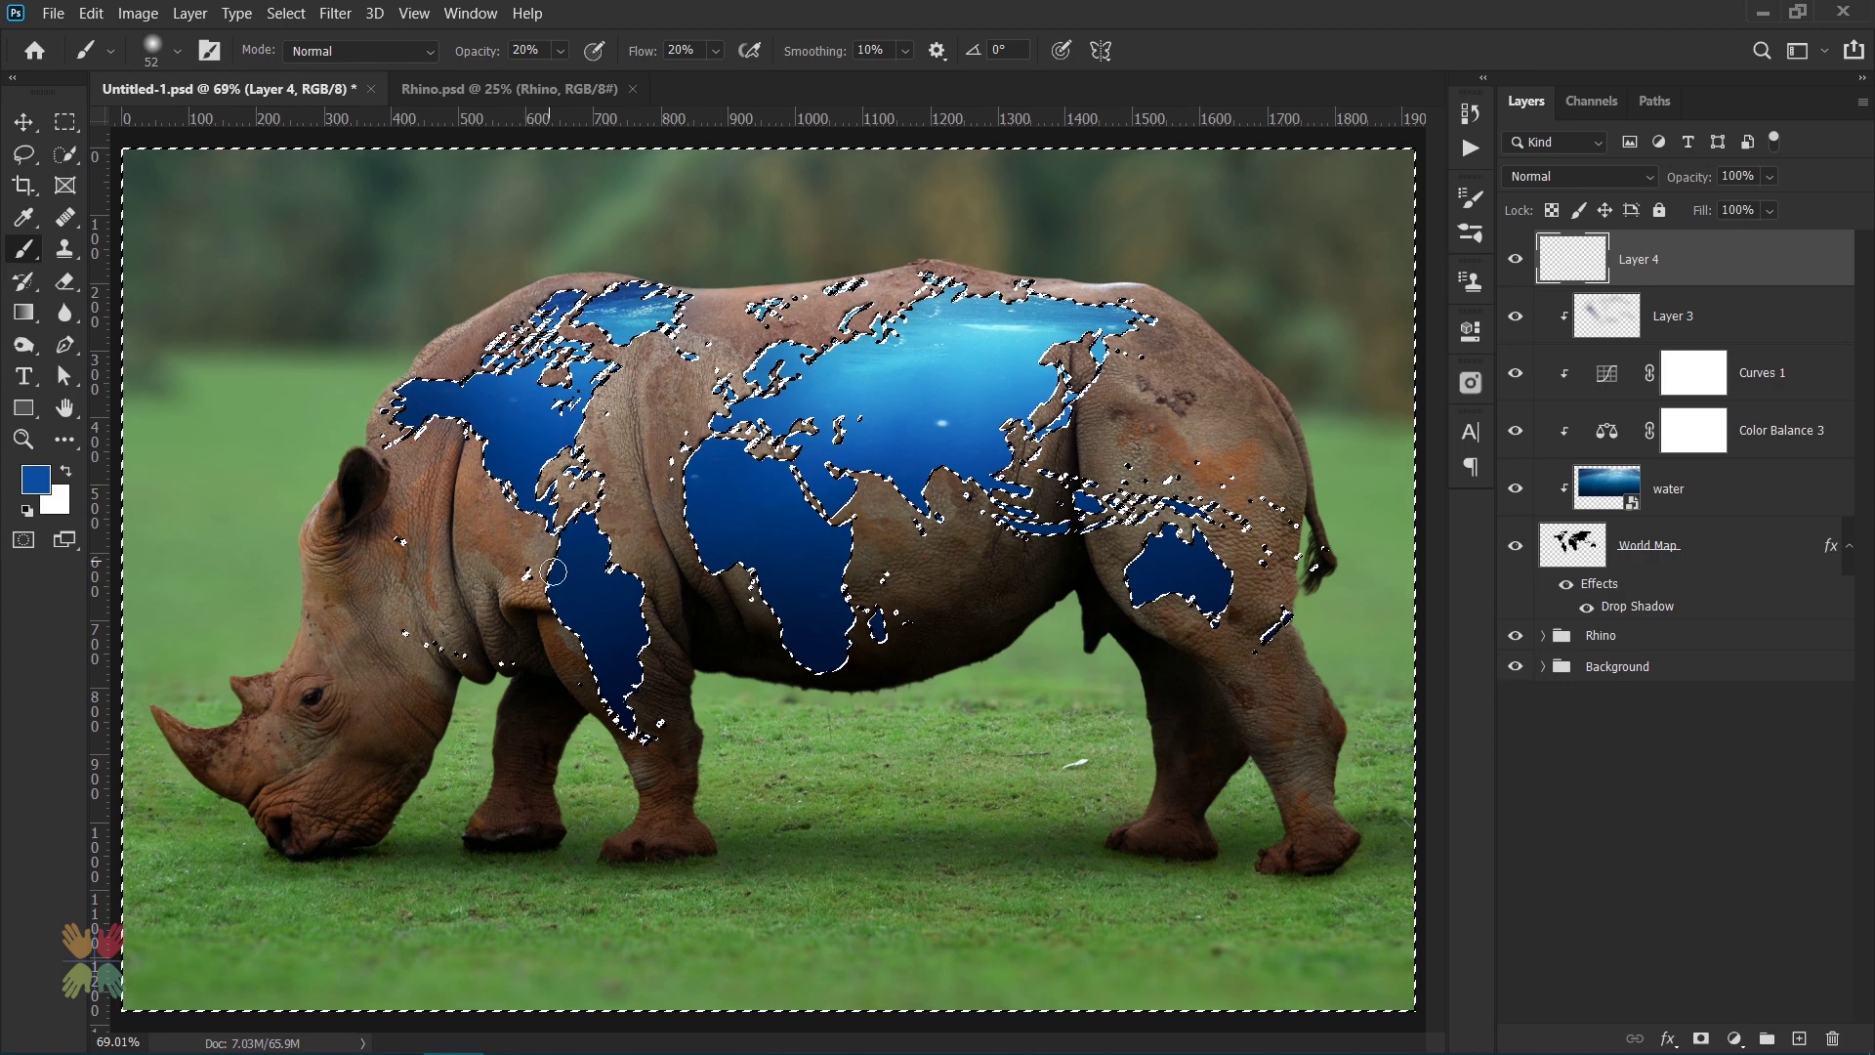
left_click_drag(548, 309, 598, 329)
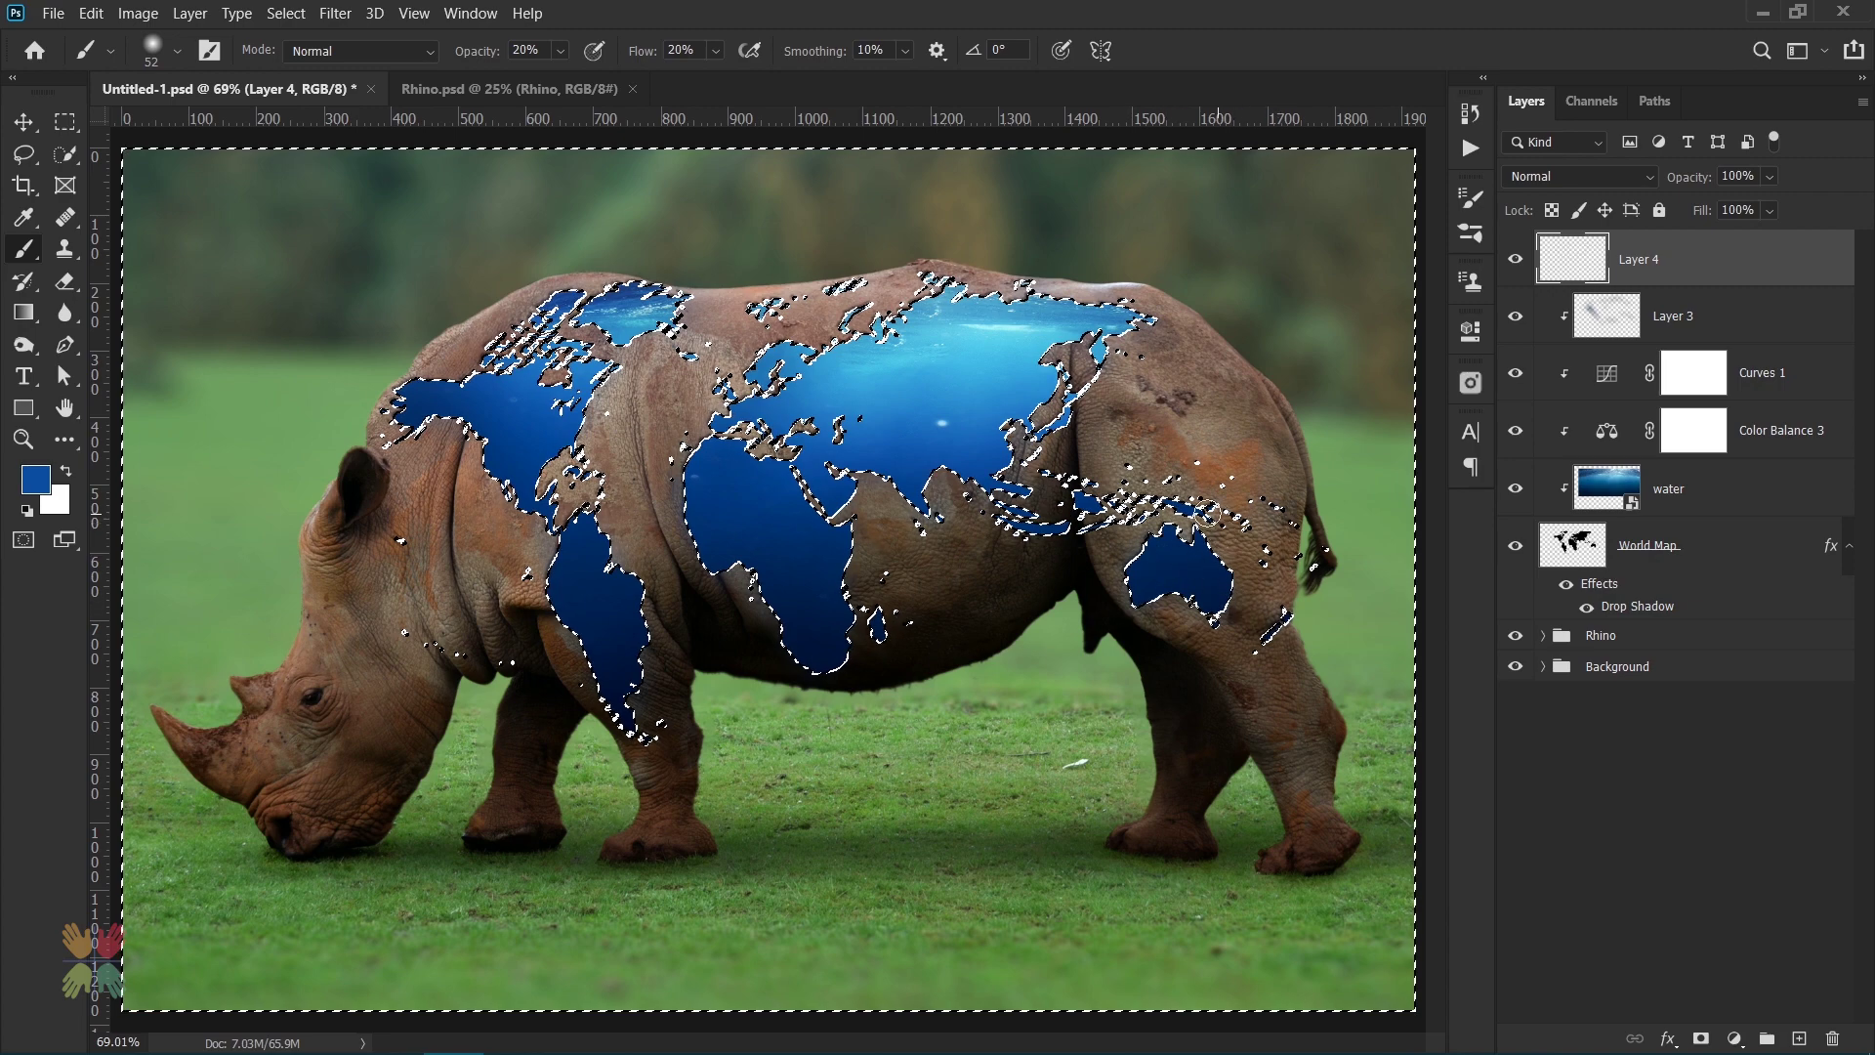
left_click(286, 12)
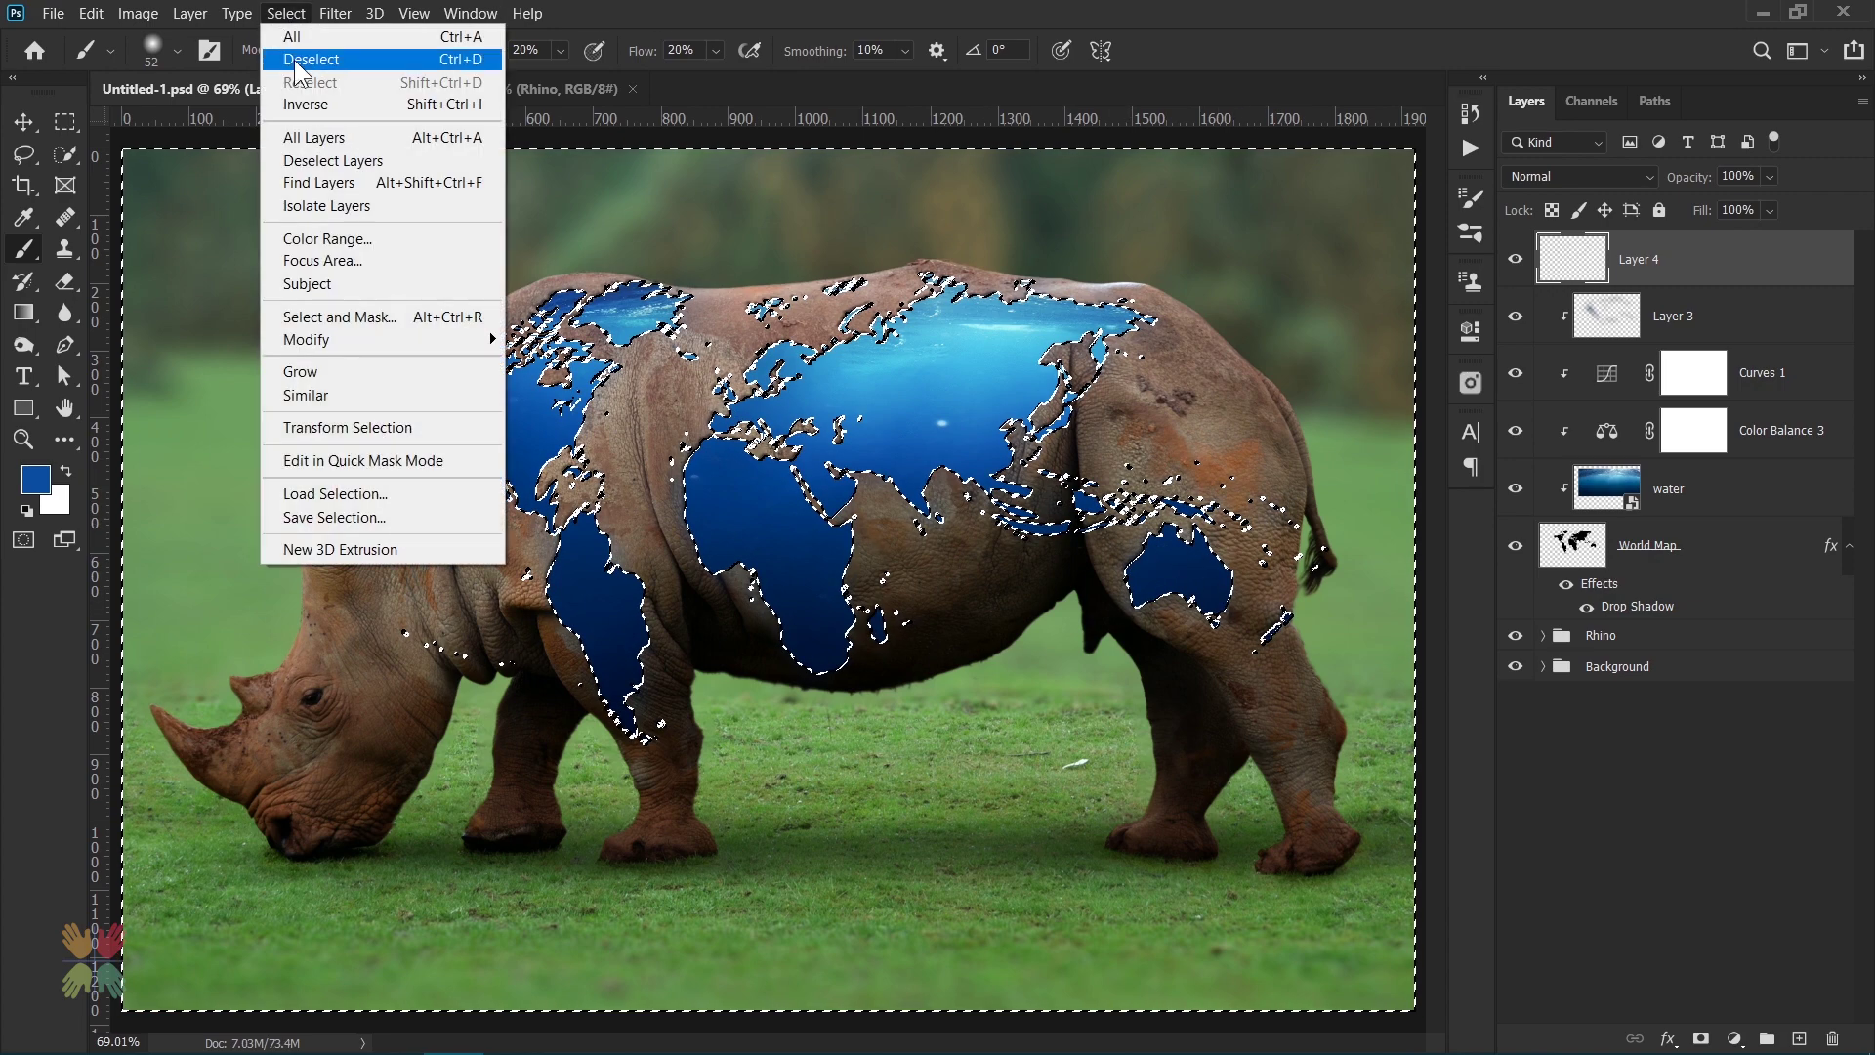
left_click(300, 58)
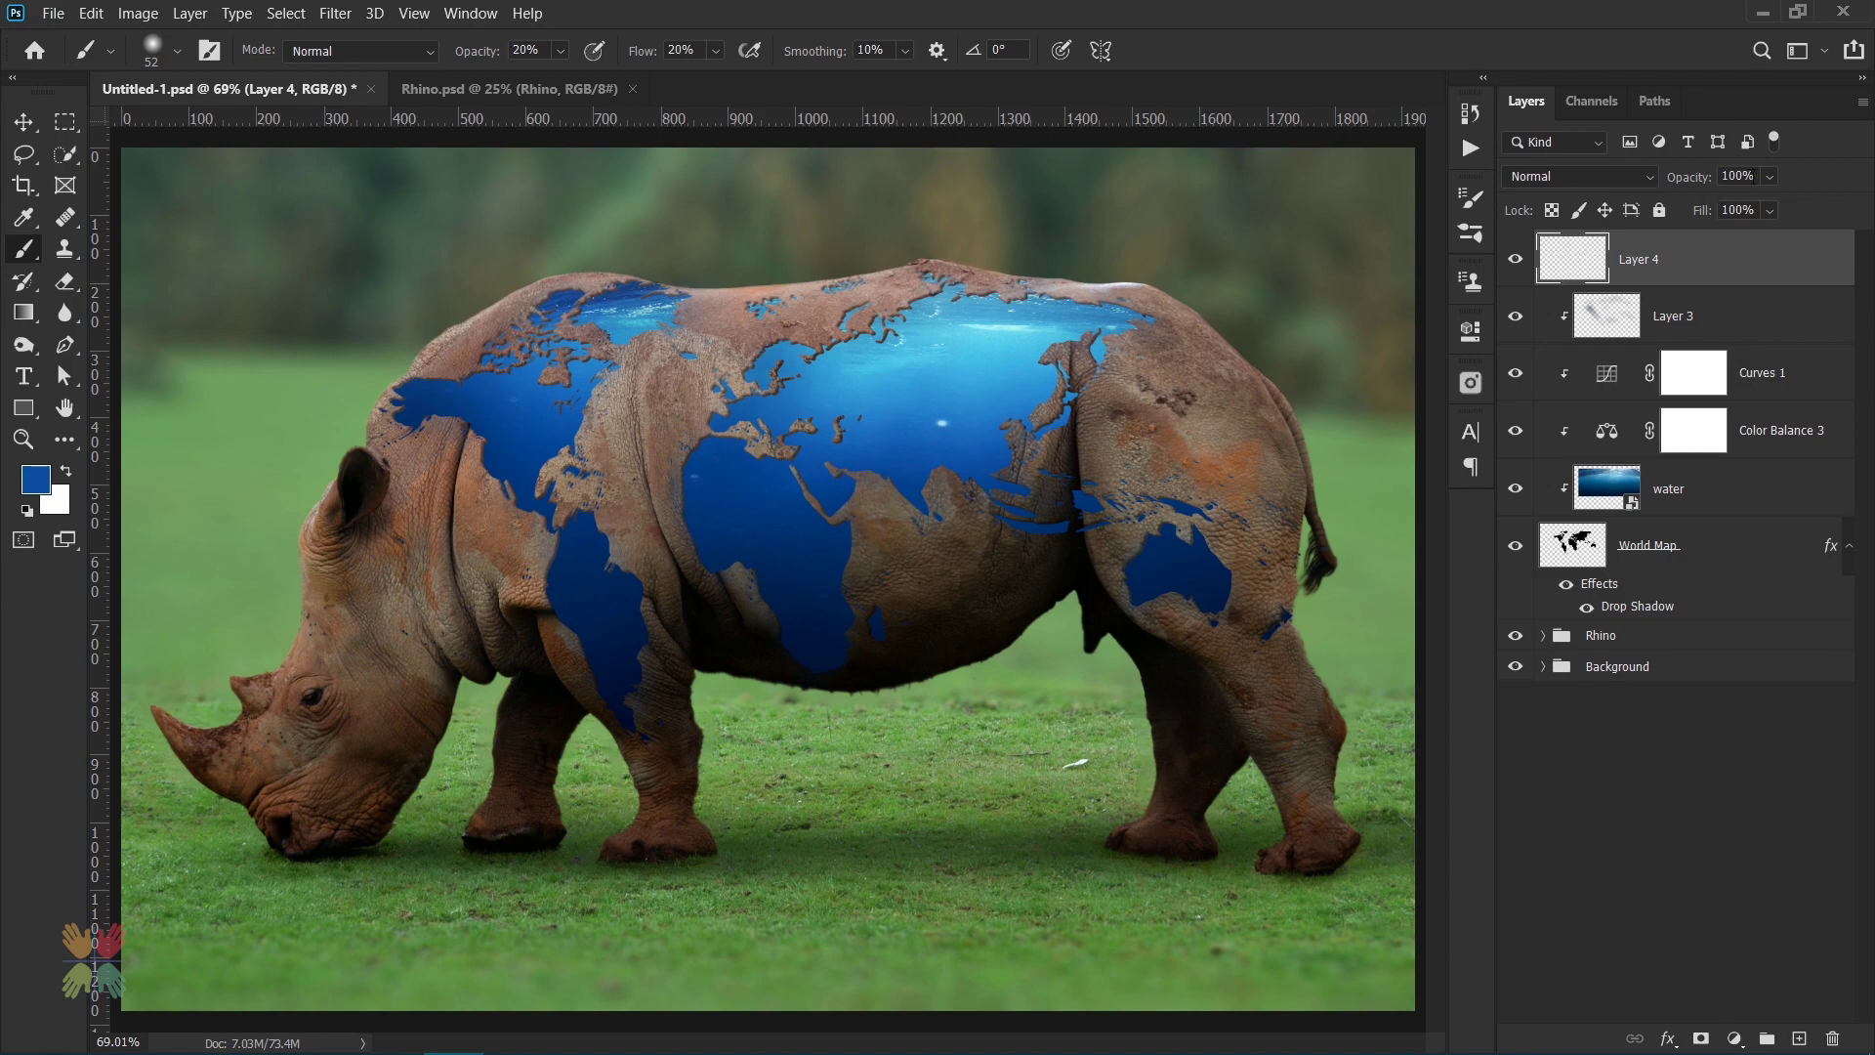
- Hide Layer 4 and place the Australia Clown Triggerfish image
type("85")
left_click(1515, 261)
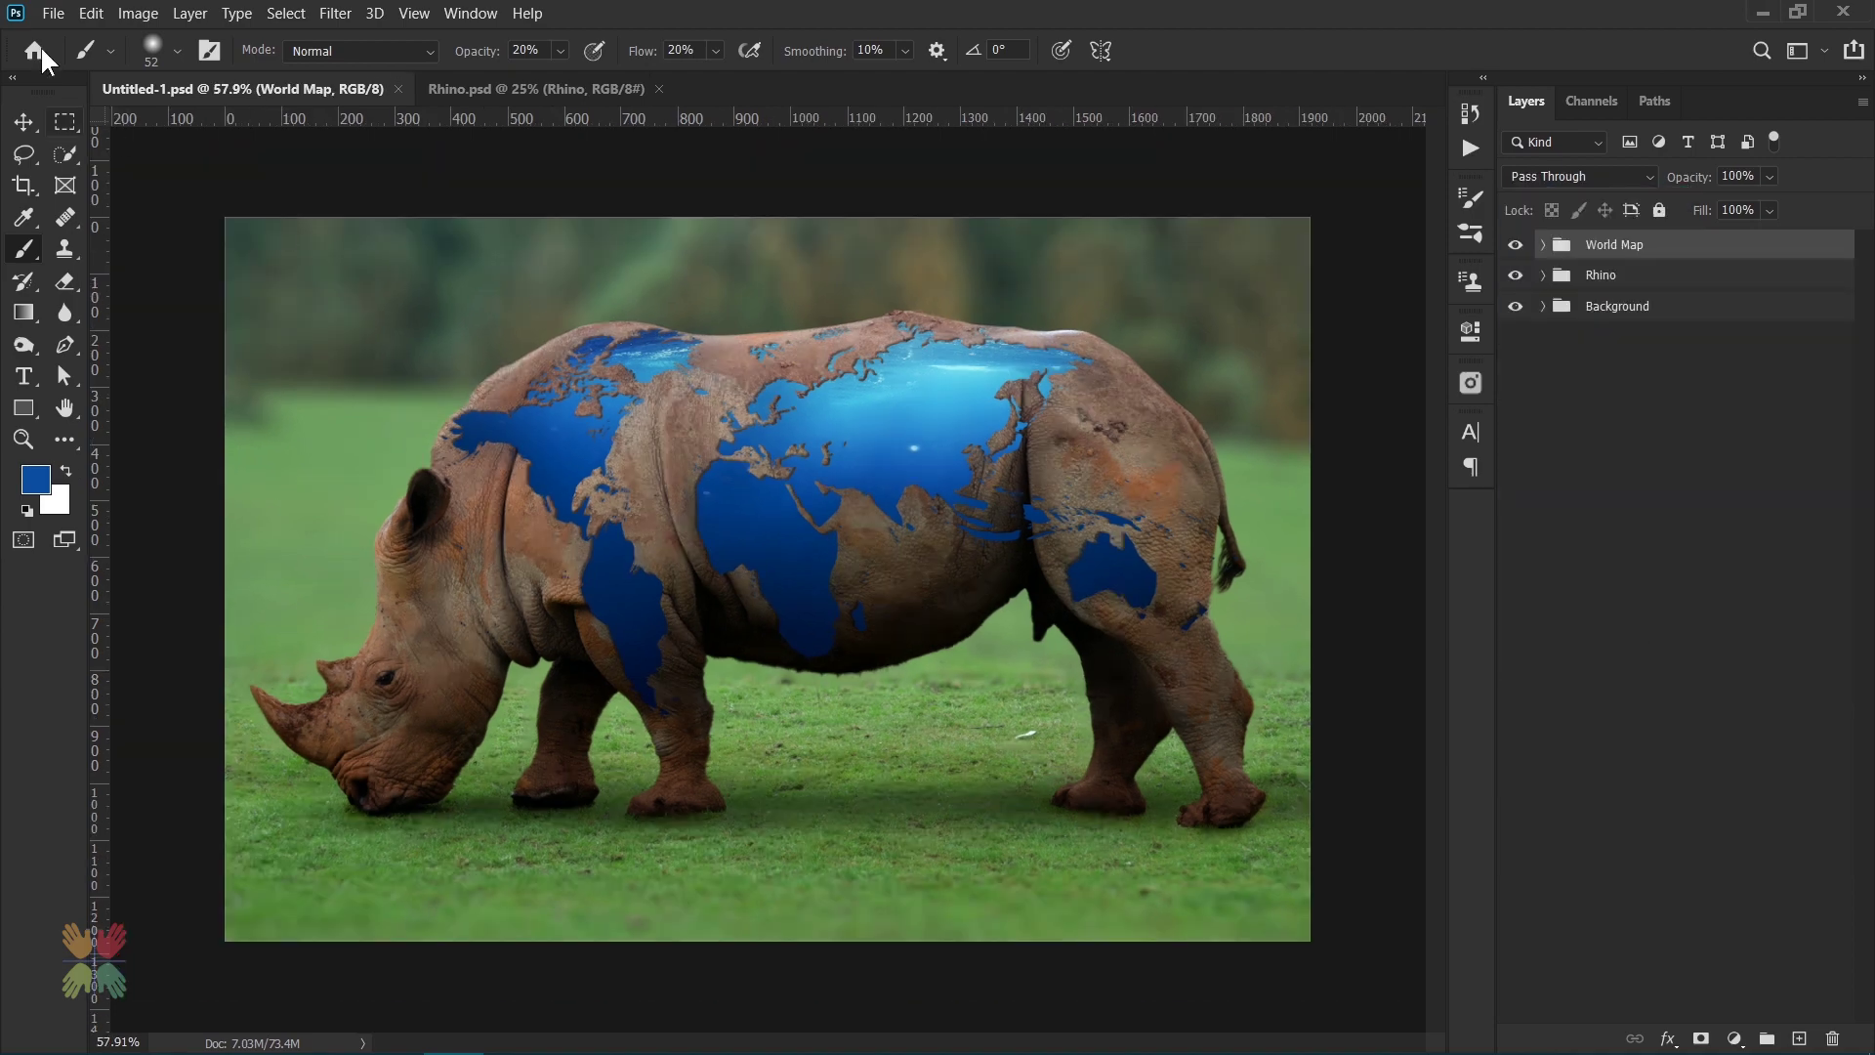
left_click(53, 13)
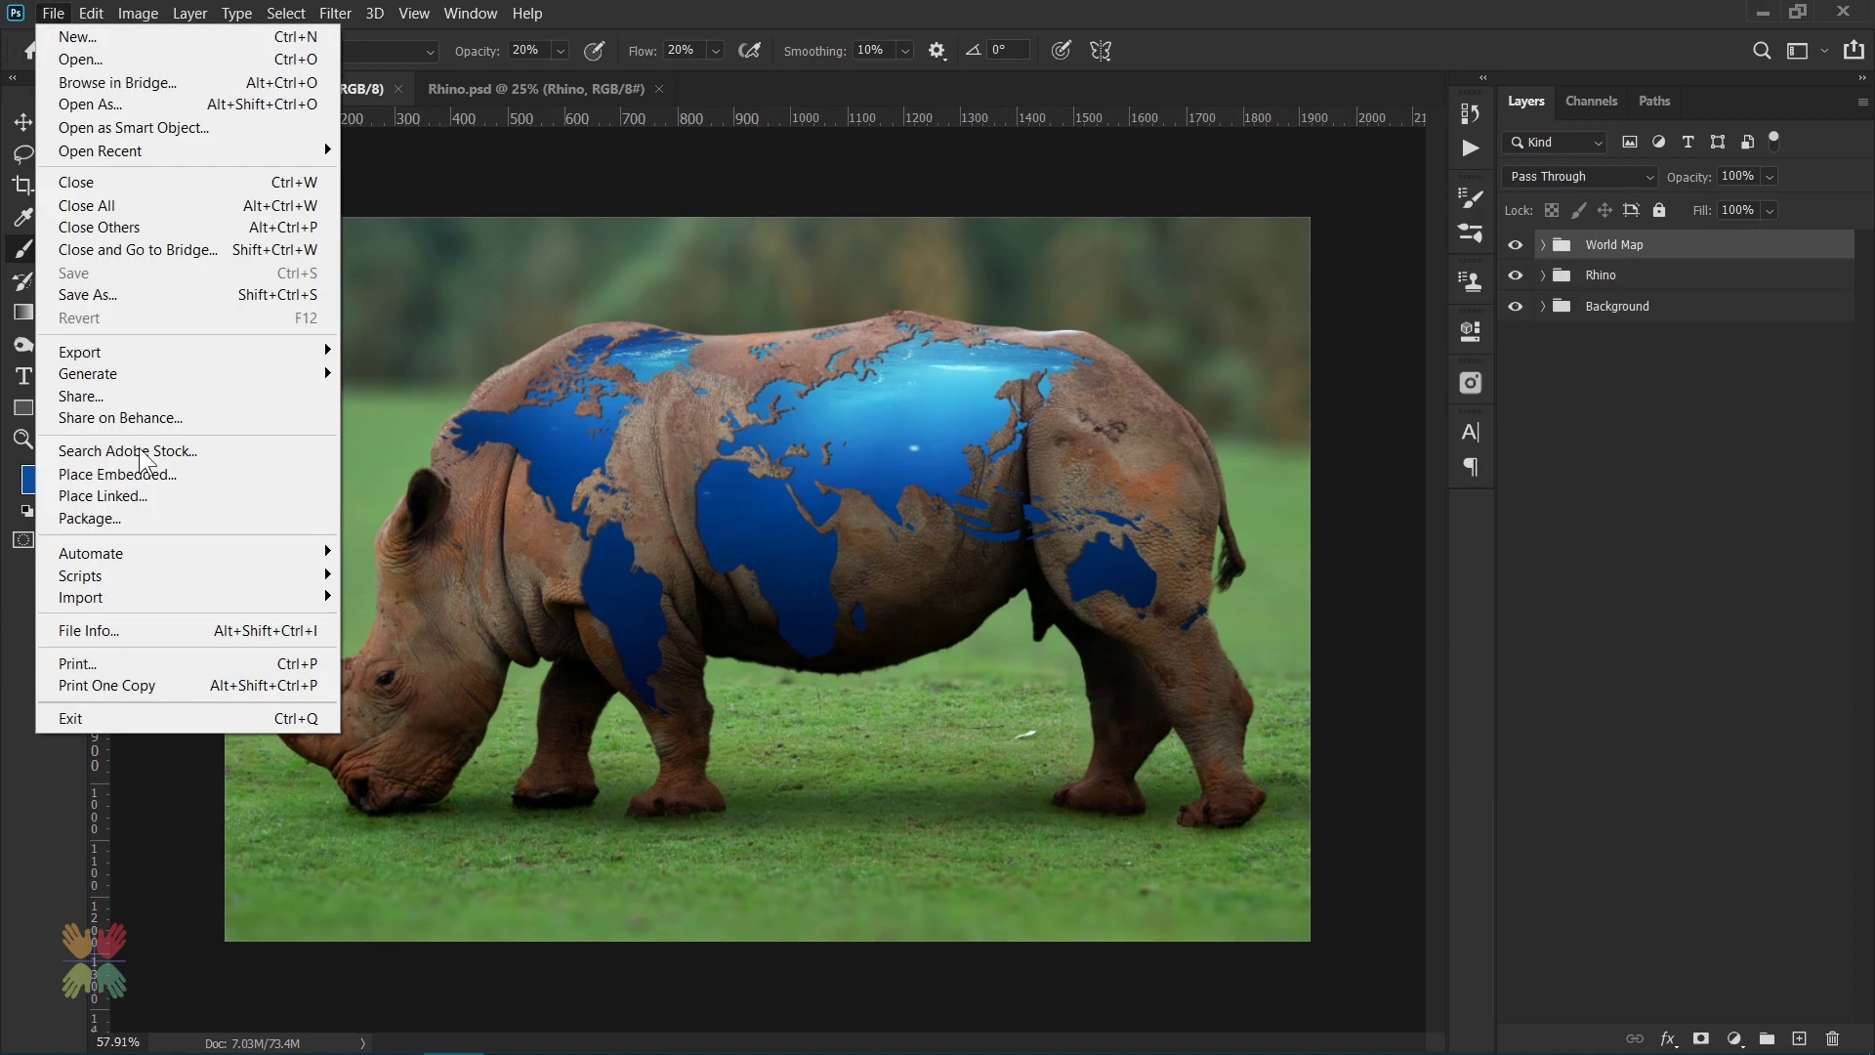
left_click(88, 473)
double_click(283, 207)
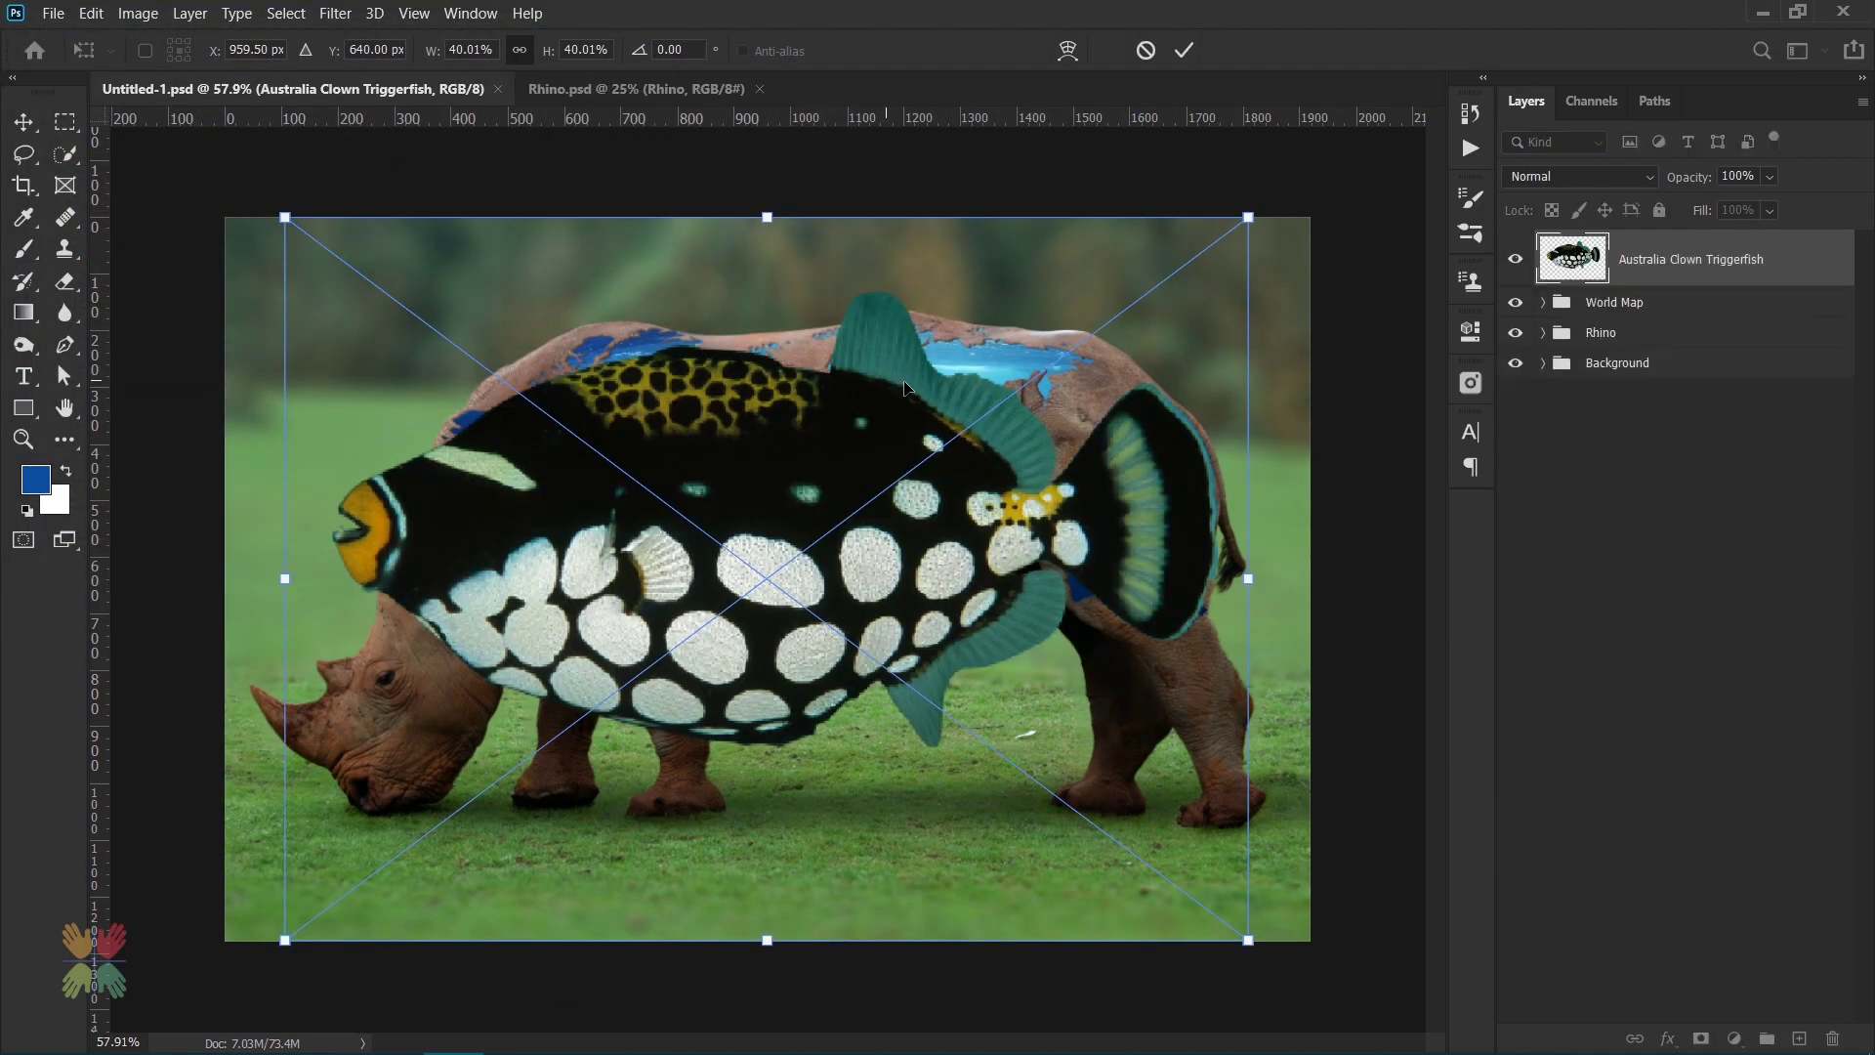
- Shrink the triggerfish, tilt it onto Australia, and commit the placement
left_click_drag(1250, 219, 432, 858)
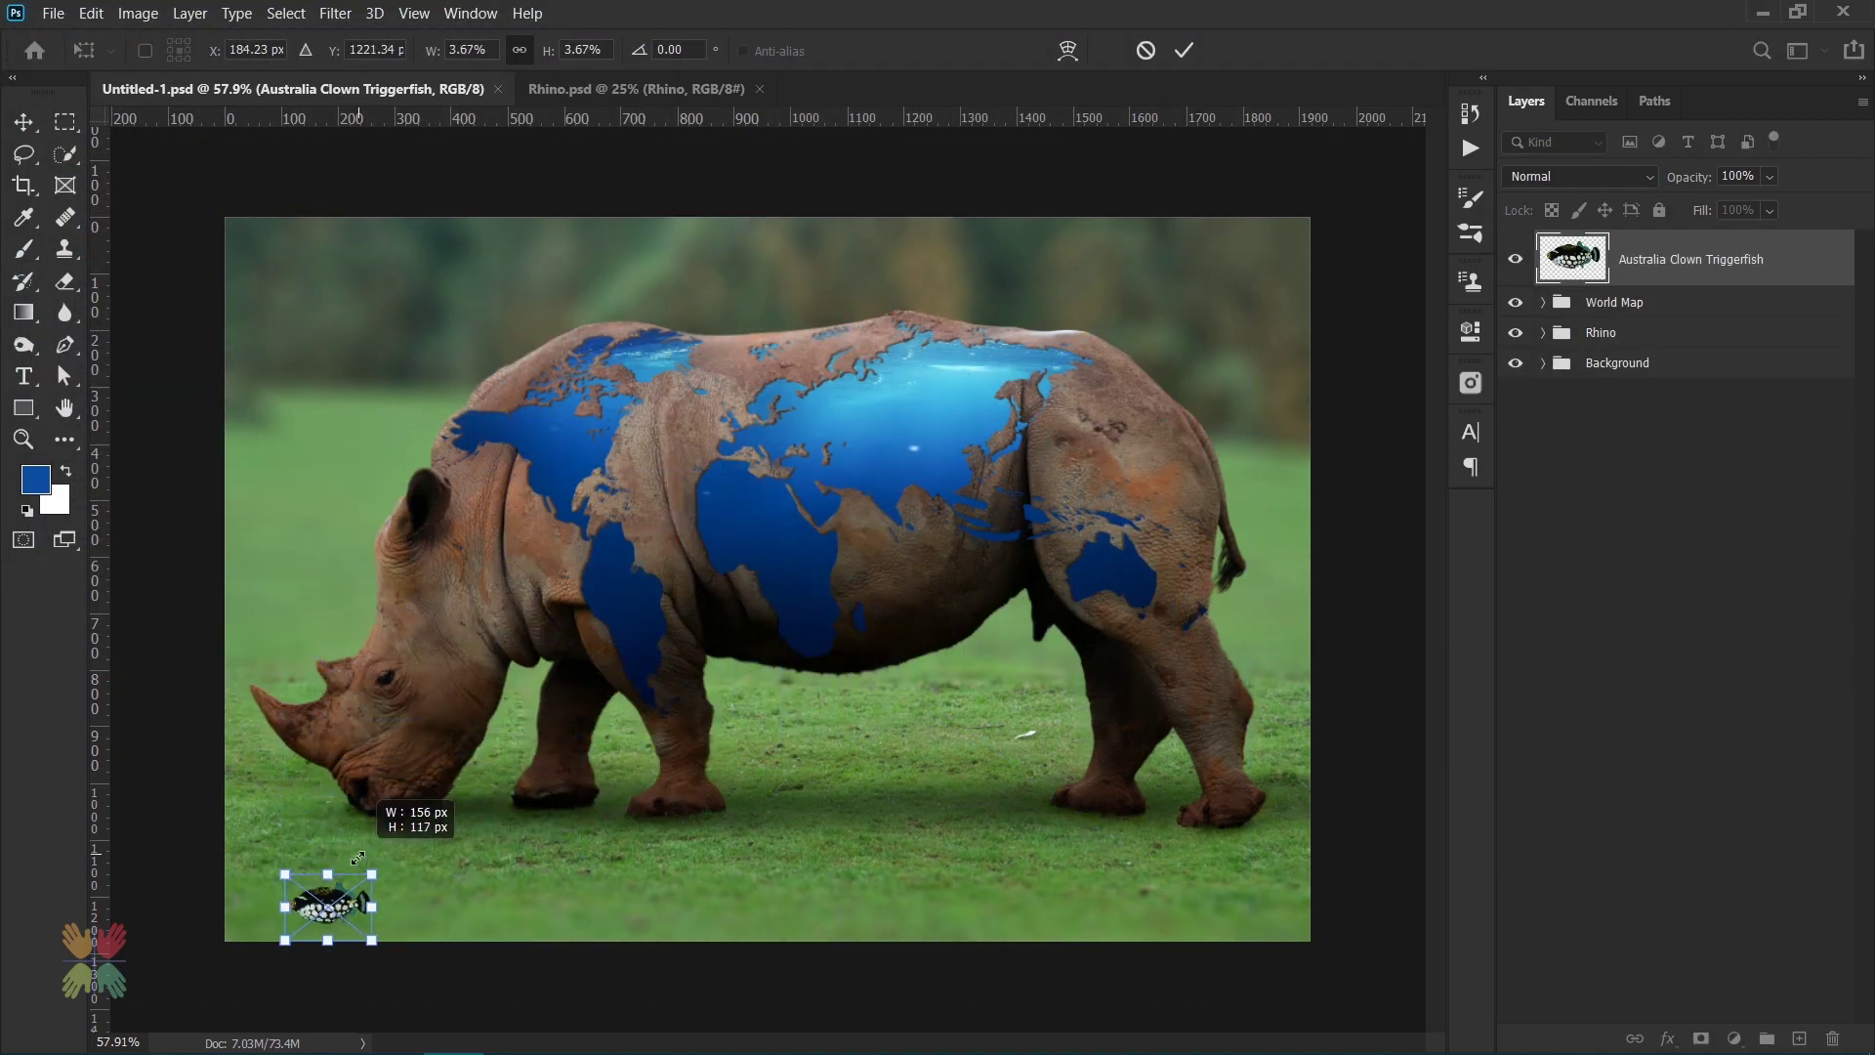
mouse_move(340, 895)
left_mouse_down()
mouse_move(1123, 547)
mouse_move(1192, 536)
mouse_move(1089, 588)
left_mouse_up()
scroll(1164, 543, "up", 3, "alt")
scroll(1164, 543, "up", 3, "alt")
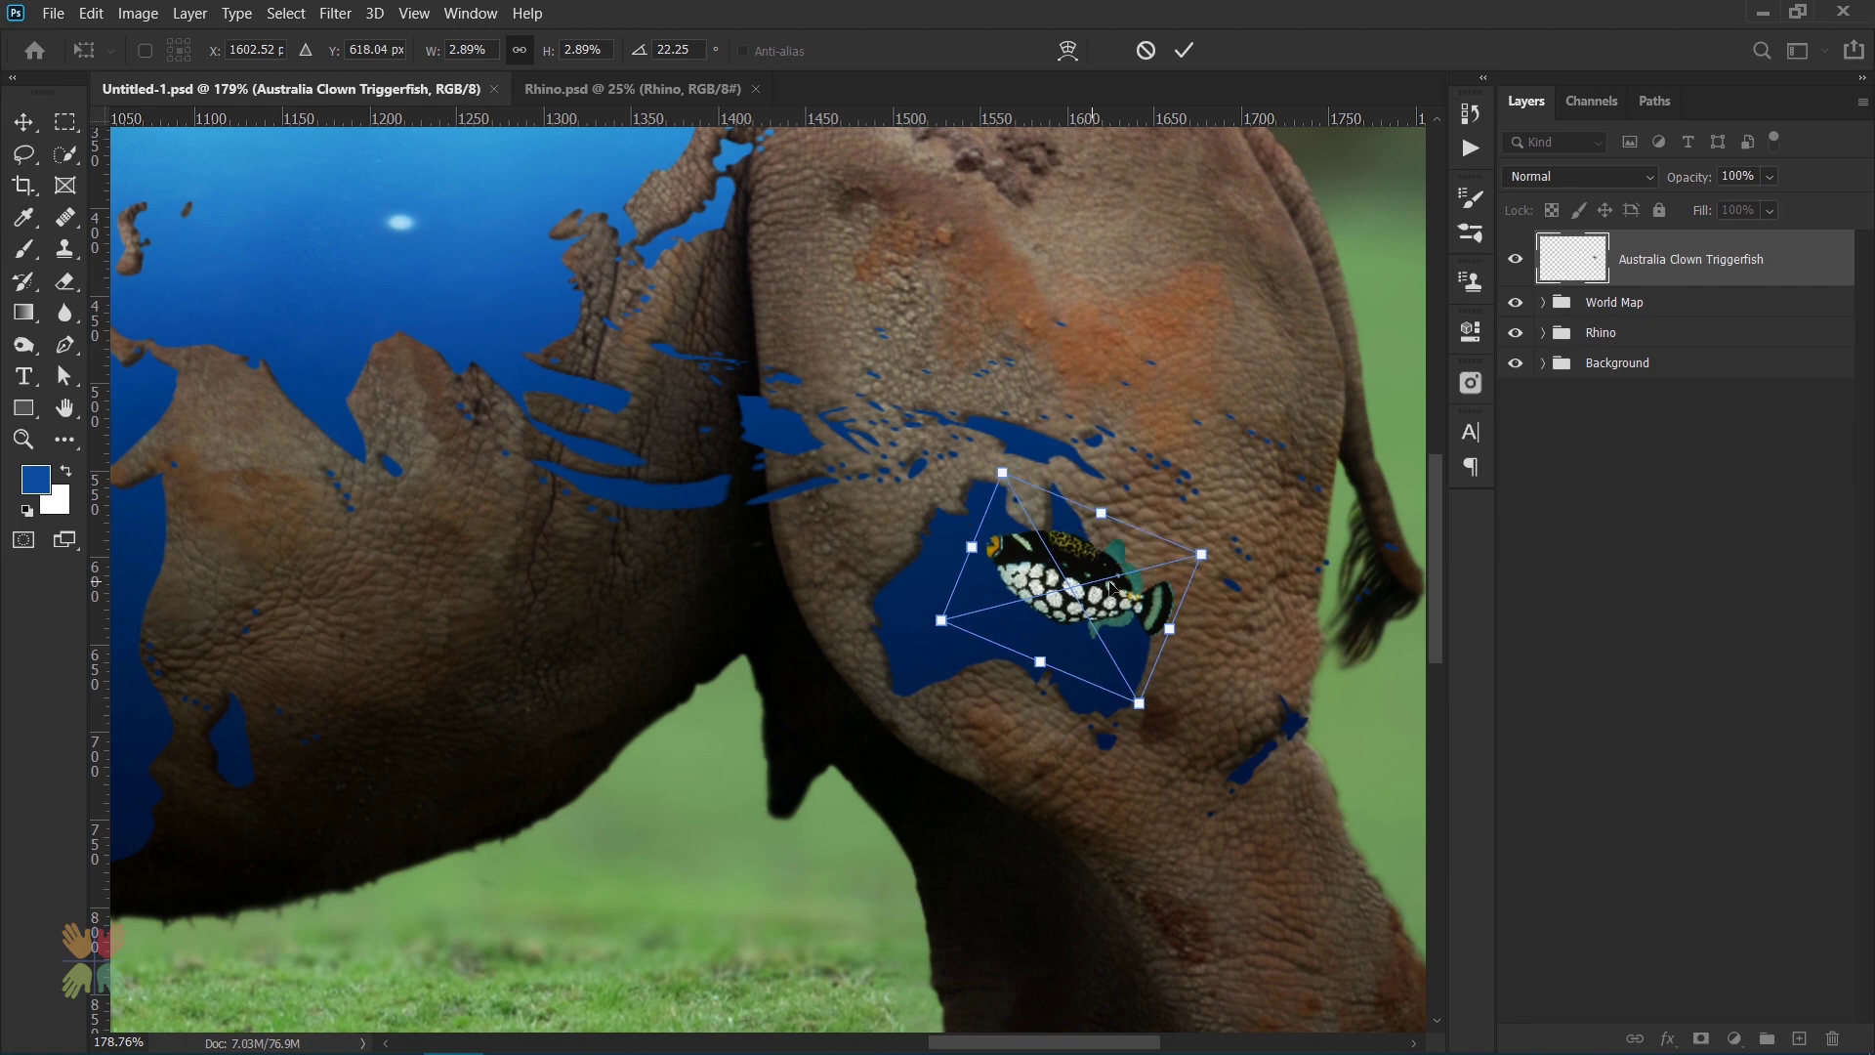
left_click(1185, 51)
key("b")
- Duplicate the triggerfish, then flip, rotate, lower and shrink the copy
key("ctrl+j")
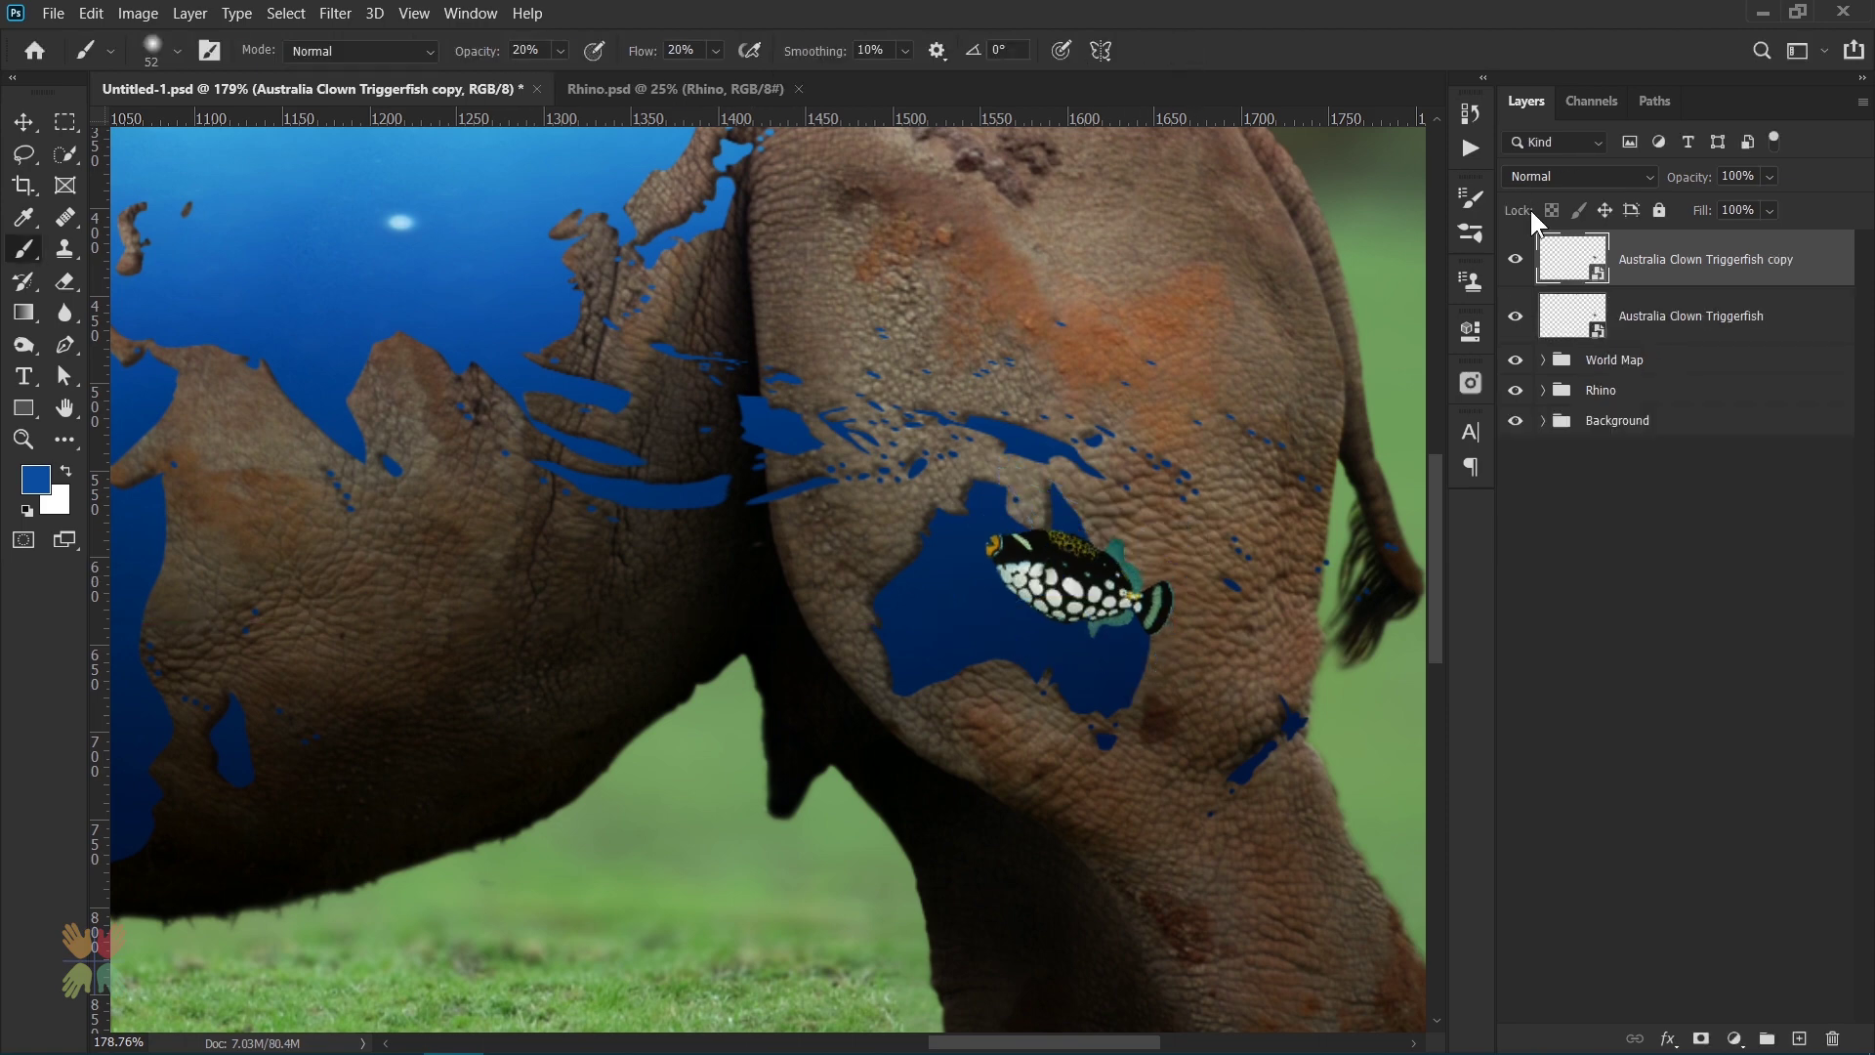
key("ctrl+t")
right_click(1081, 553)
left_click(1122, 939)
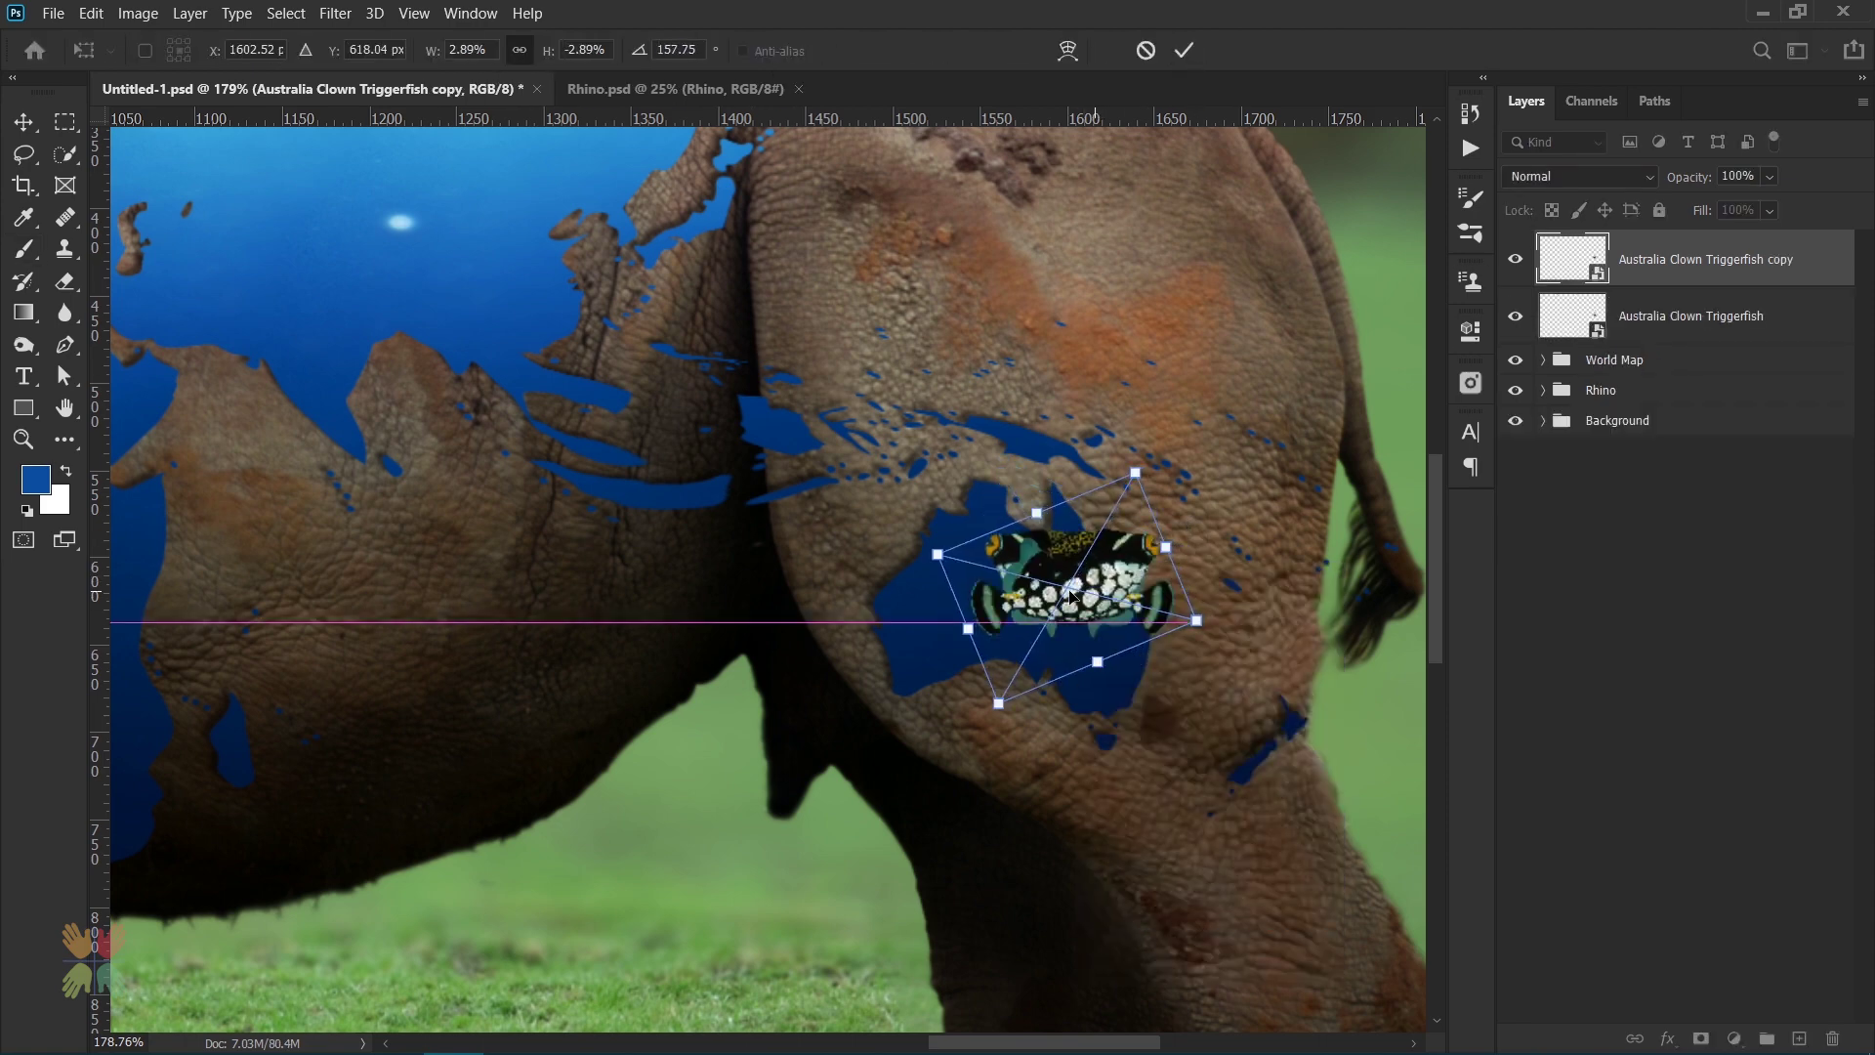
left_click_drag(1052, 628, 954, 740)
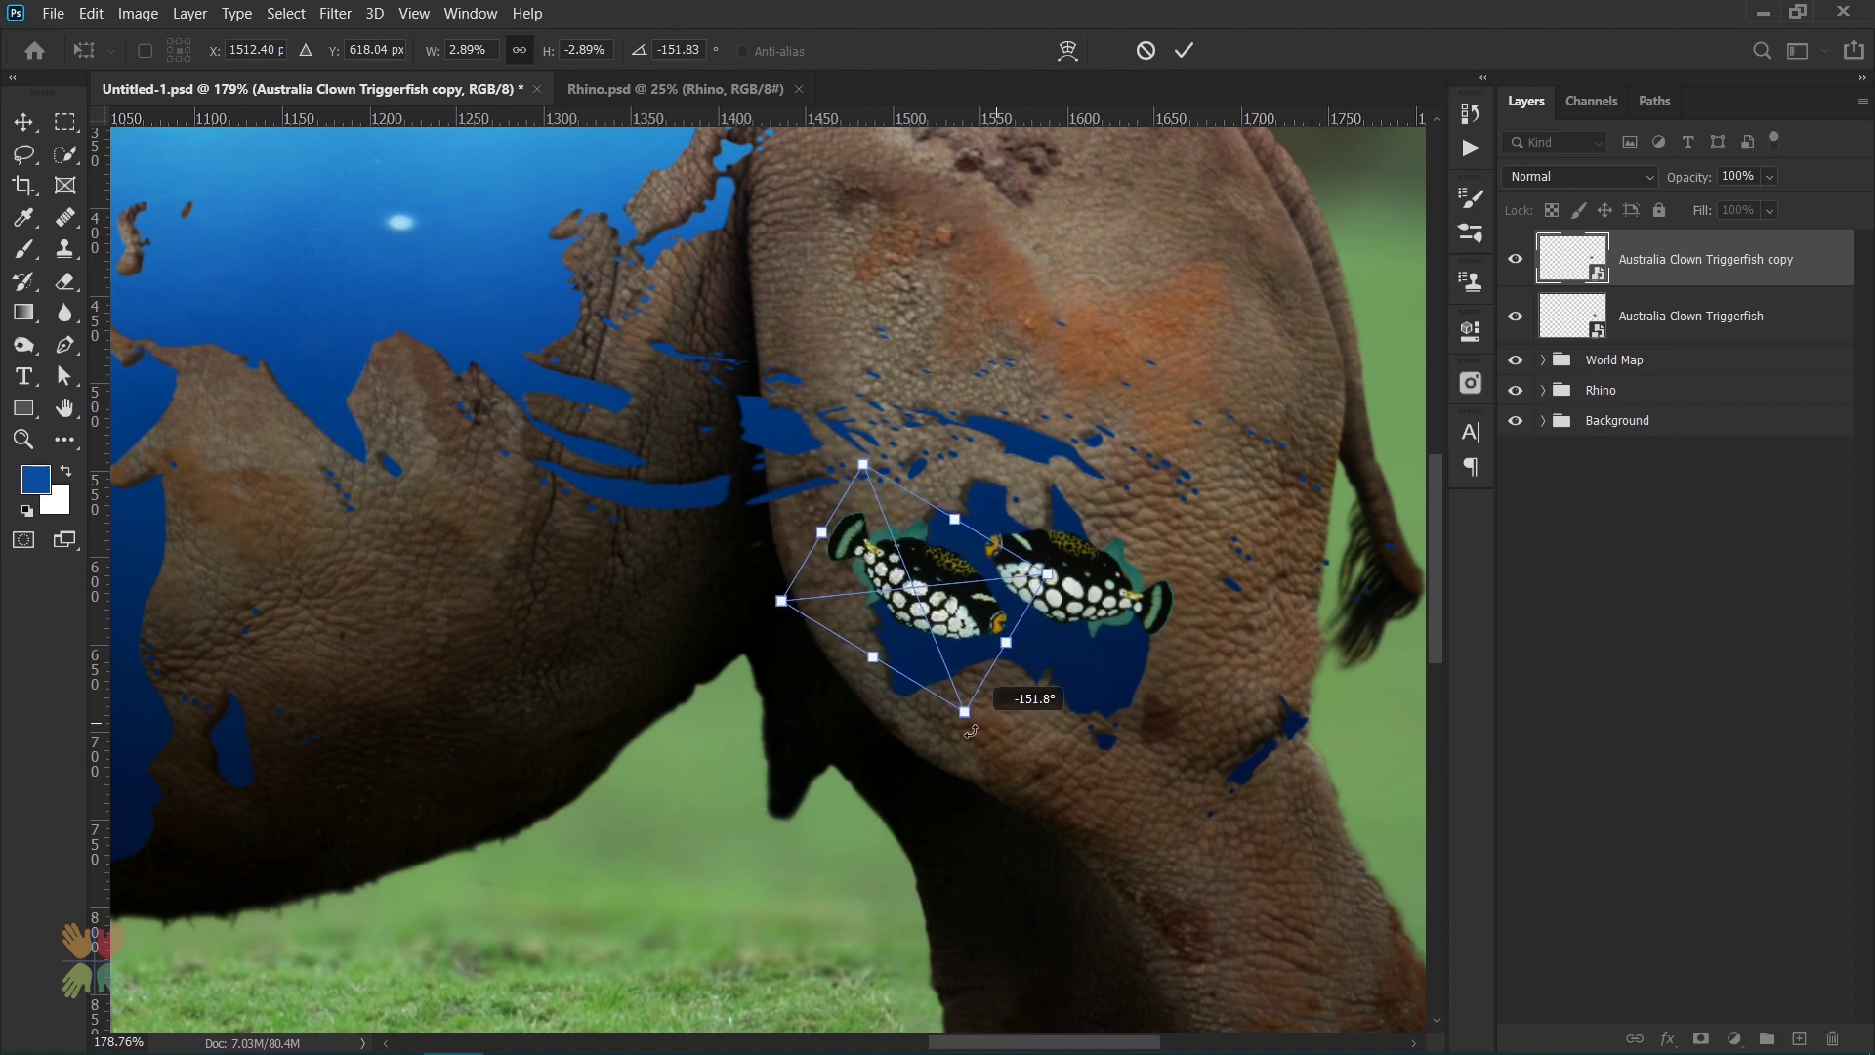
mouse_move(981, 635)
left_mouse_down()
mouse_move(989, 672)
mouse_move(1021, 649)
mouse_move(1029, 588)
left_mouse_up()
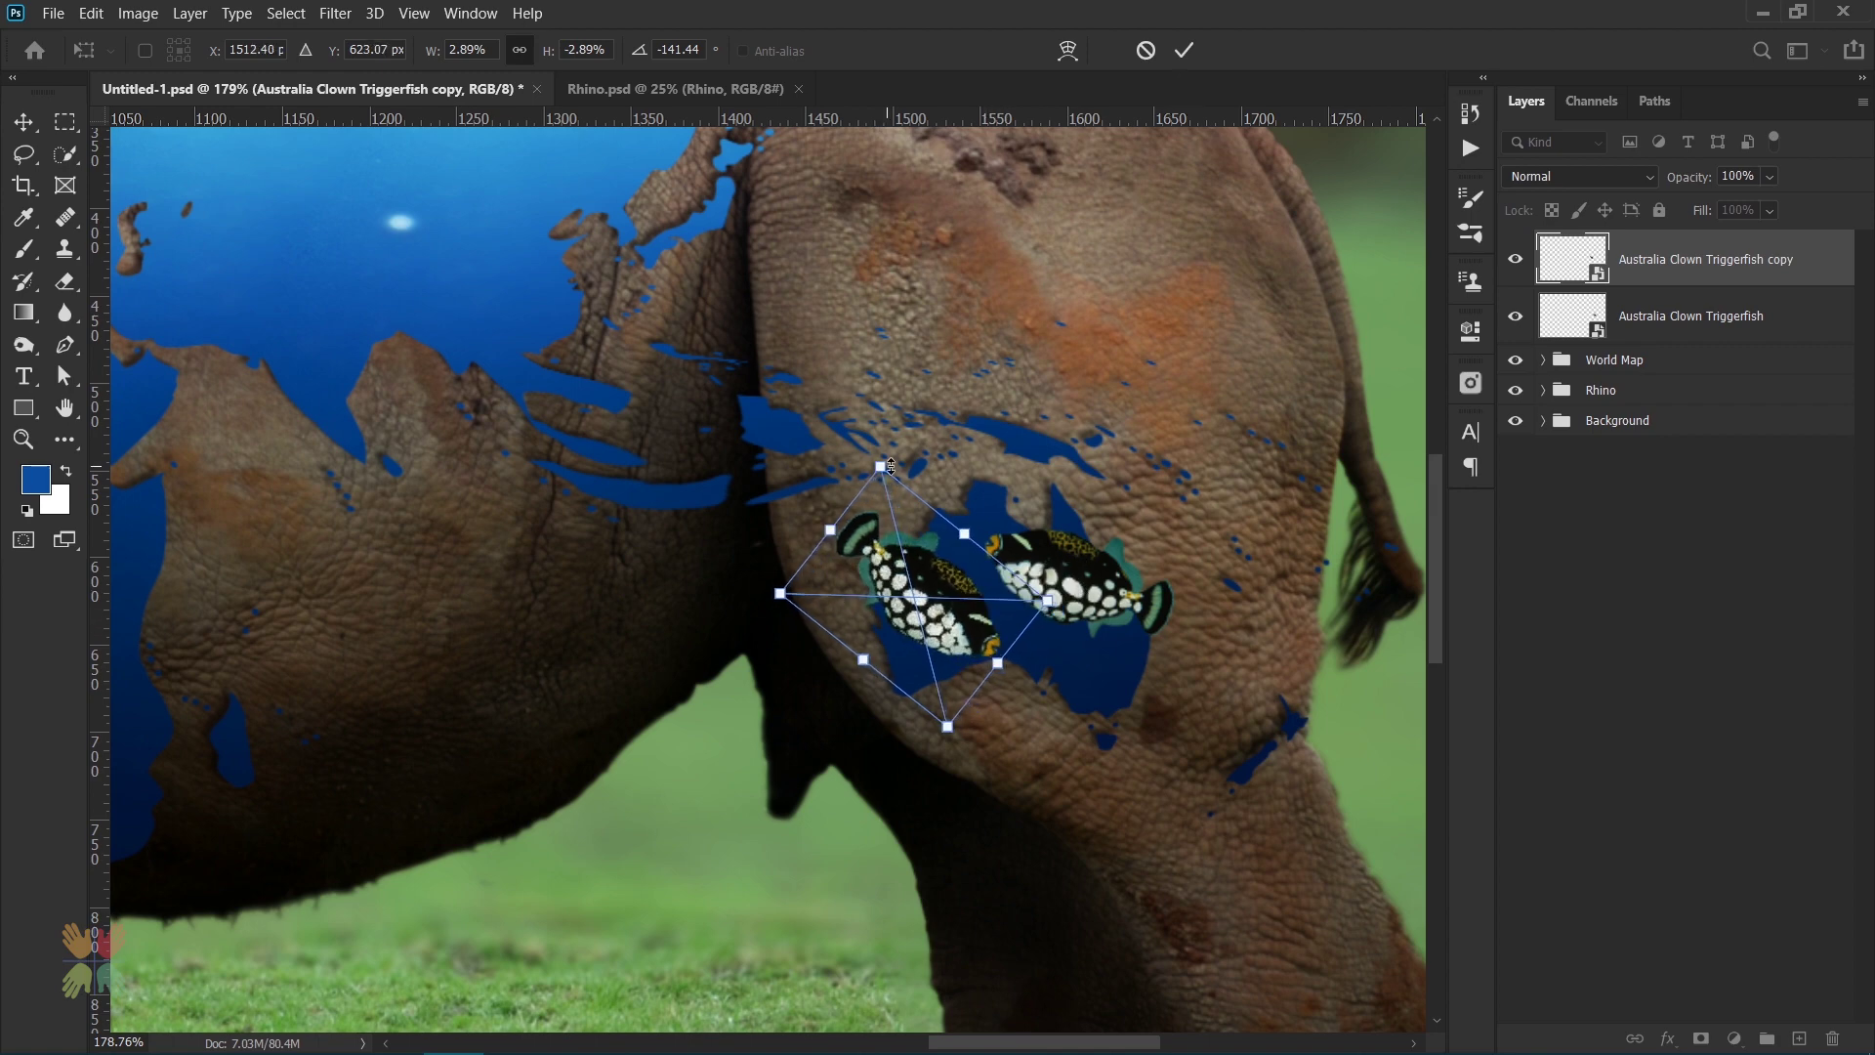
left_click_drag(891, 467, 952, 579)
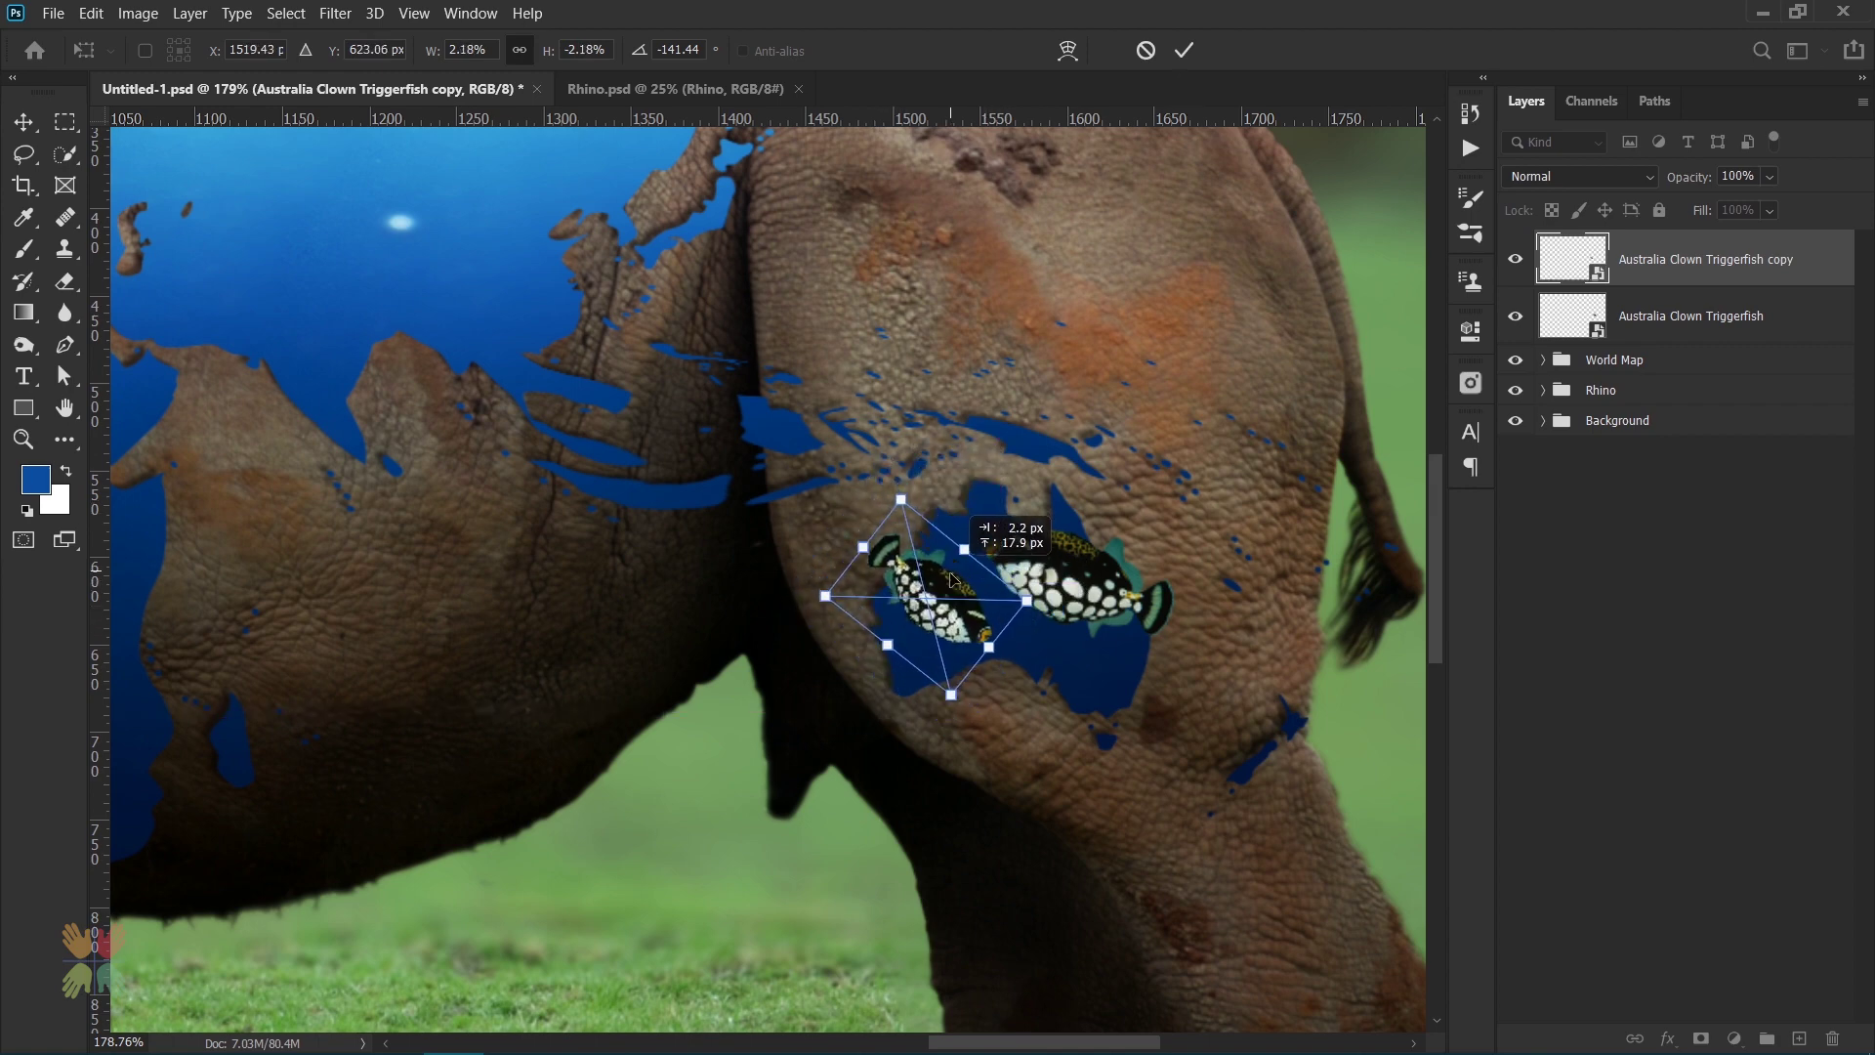
key("Return")
- Dismiss the brush error and nudge the original triggerfish slightly down-right
key("b")
left_click(1079, 596)
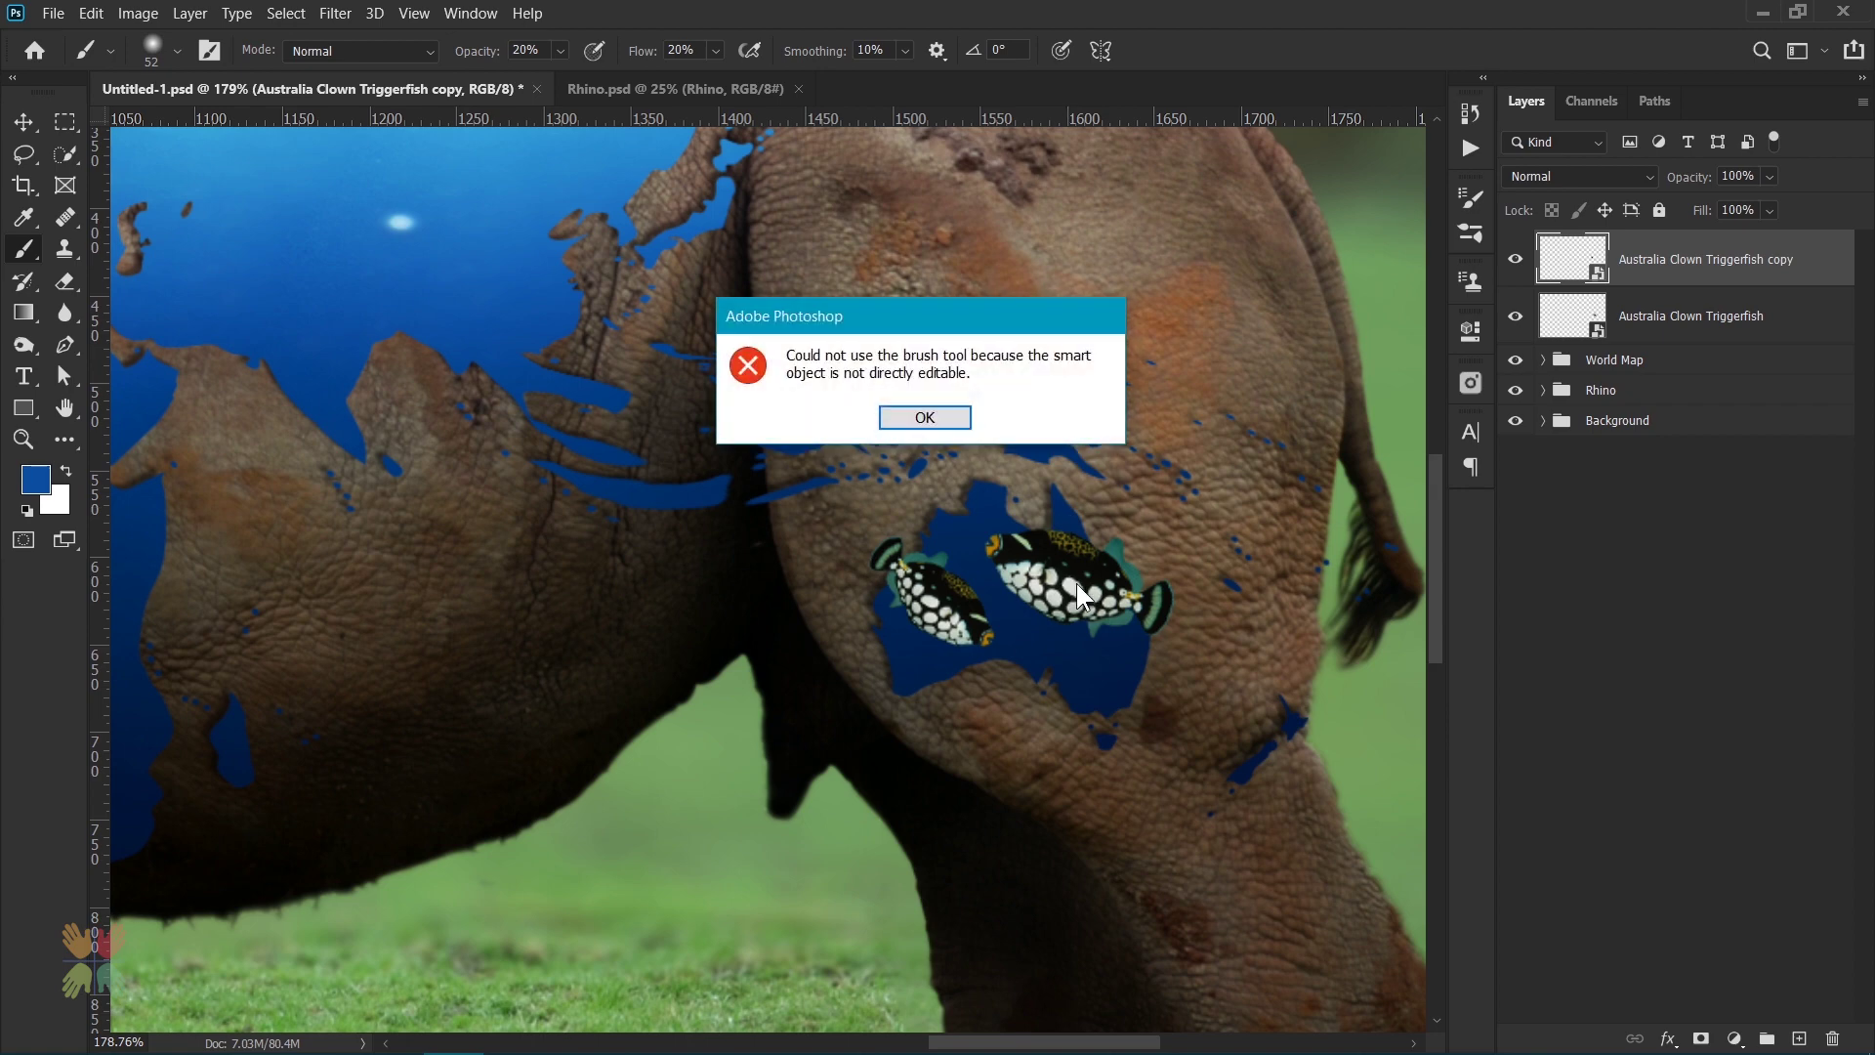
left_click(937, 417)
left_click(1680, 315)
key("ctrl+t")
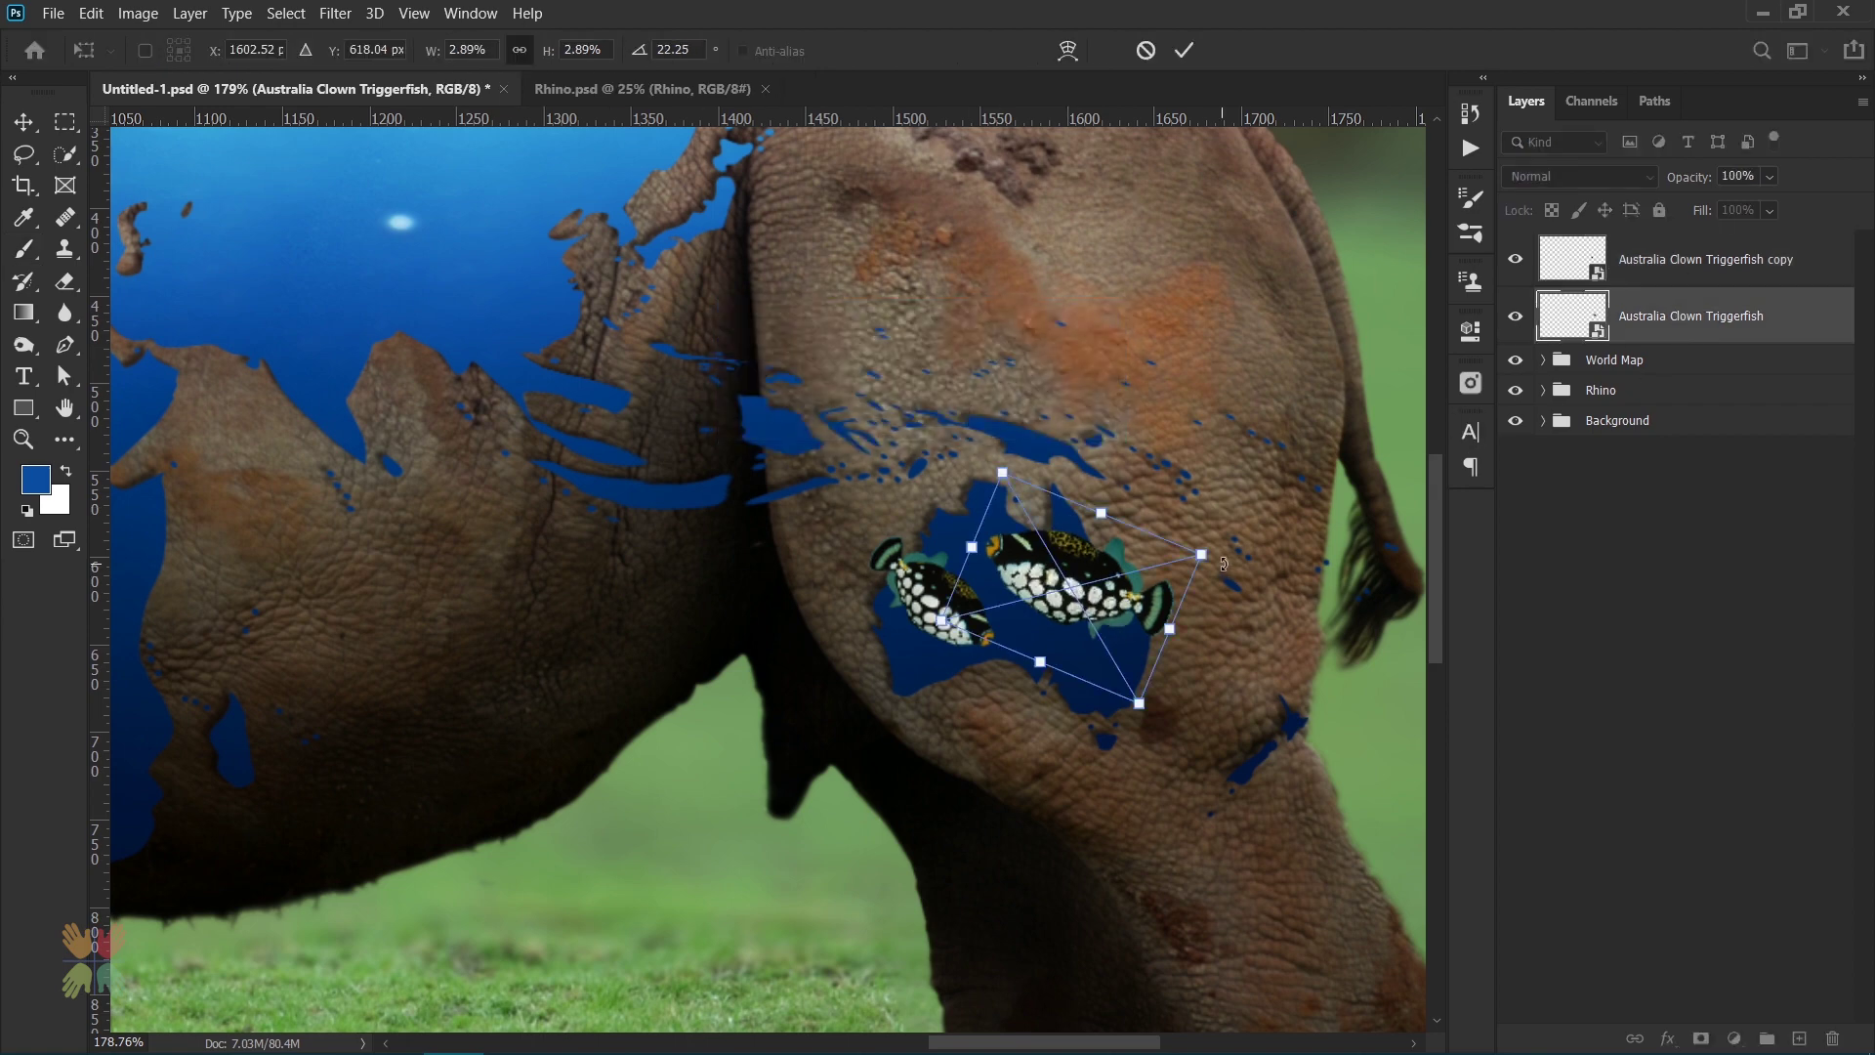
left_click_drag(1113, 604, 1125, 618)
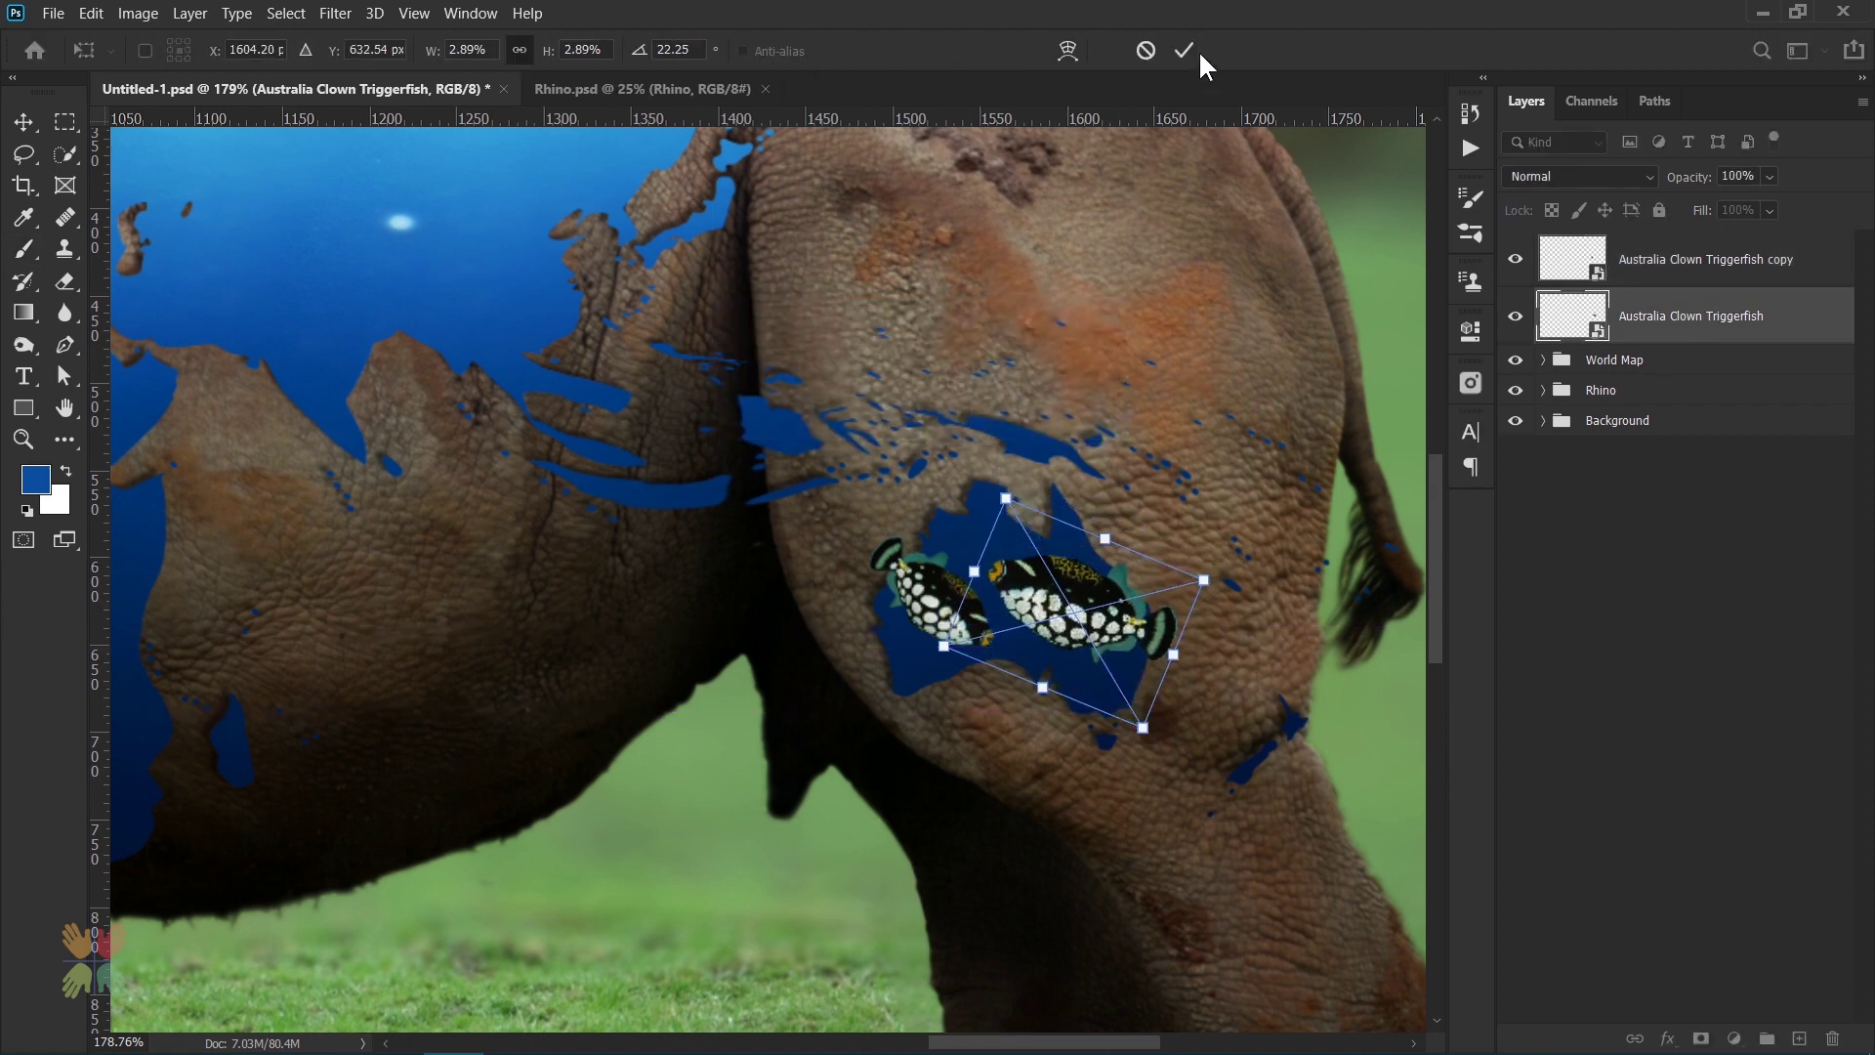
left_click(1185, 50)
left_click(1704, 268)
left_click(1734, 1039)
- Add a Hue/Saturation layer clipped to the fish copy and shift its hue
left_click(1695, 817)
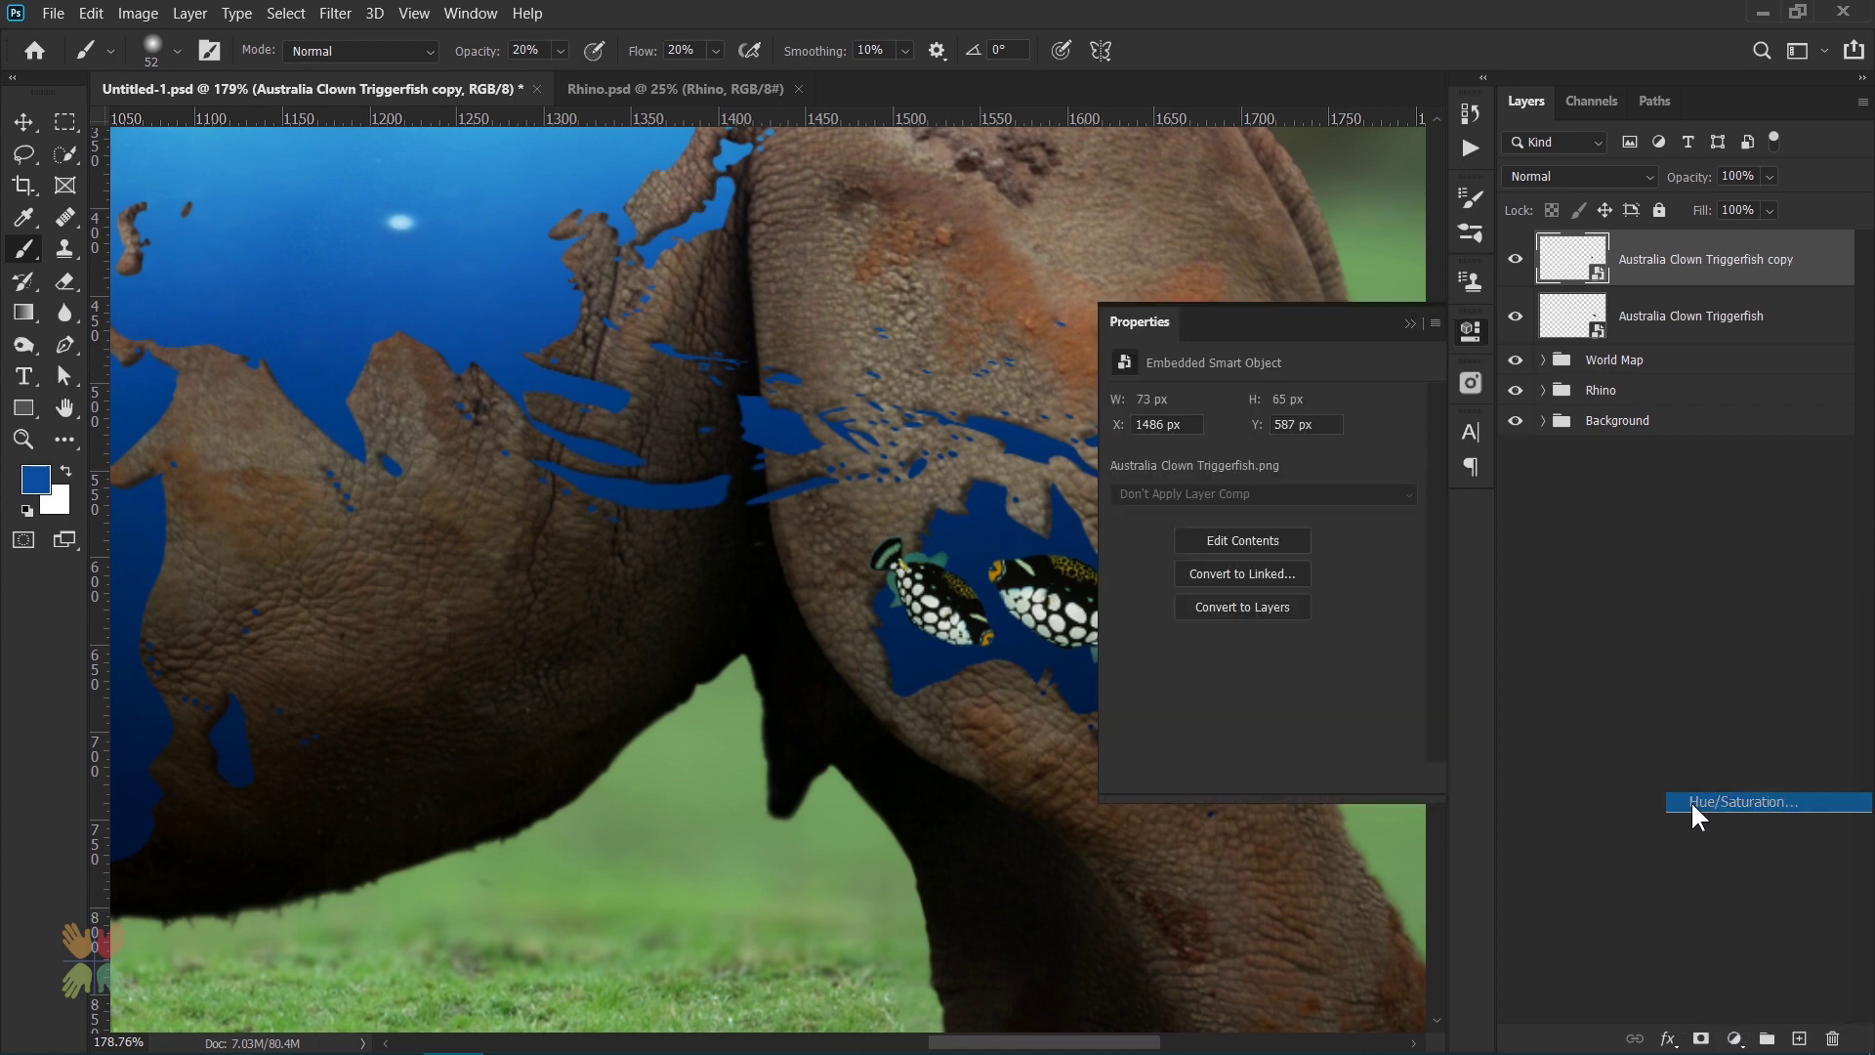
left_click(1258, 781)
left_click_drag(1263, 497, 1262, 498)
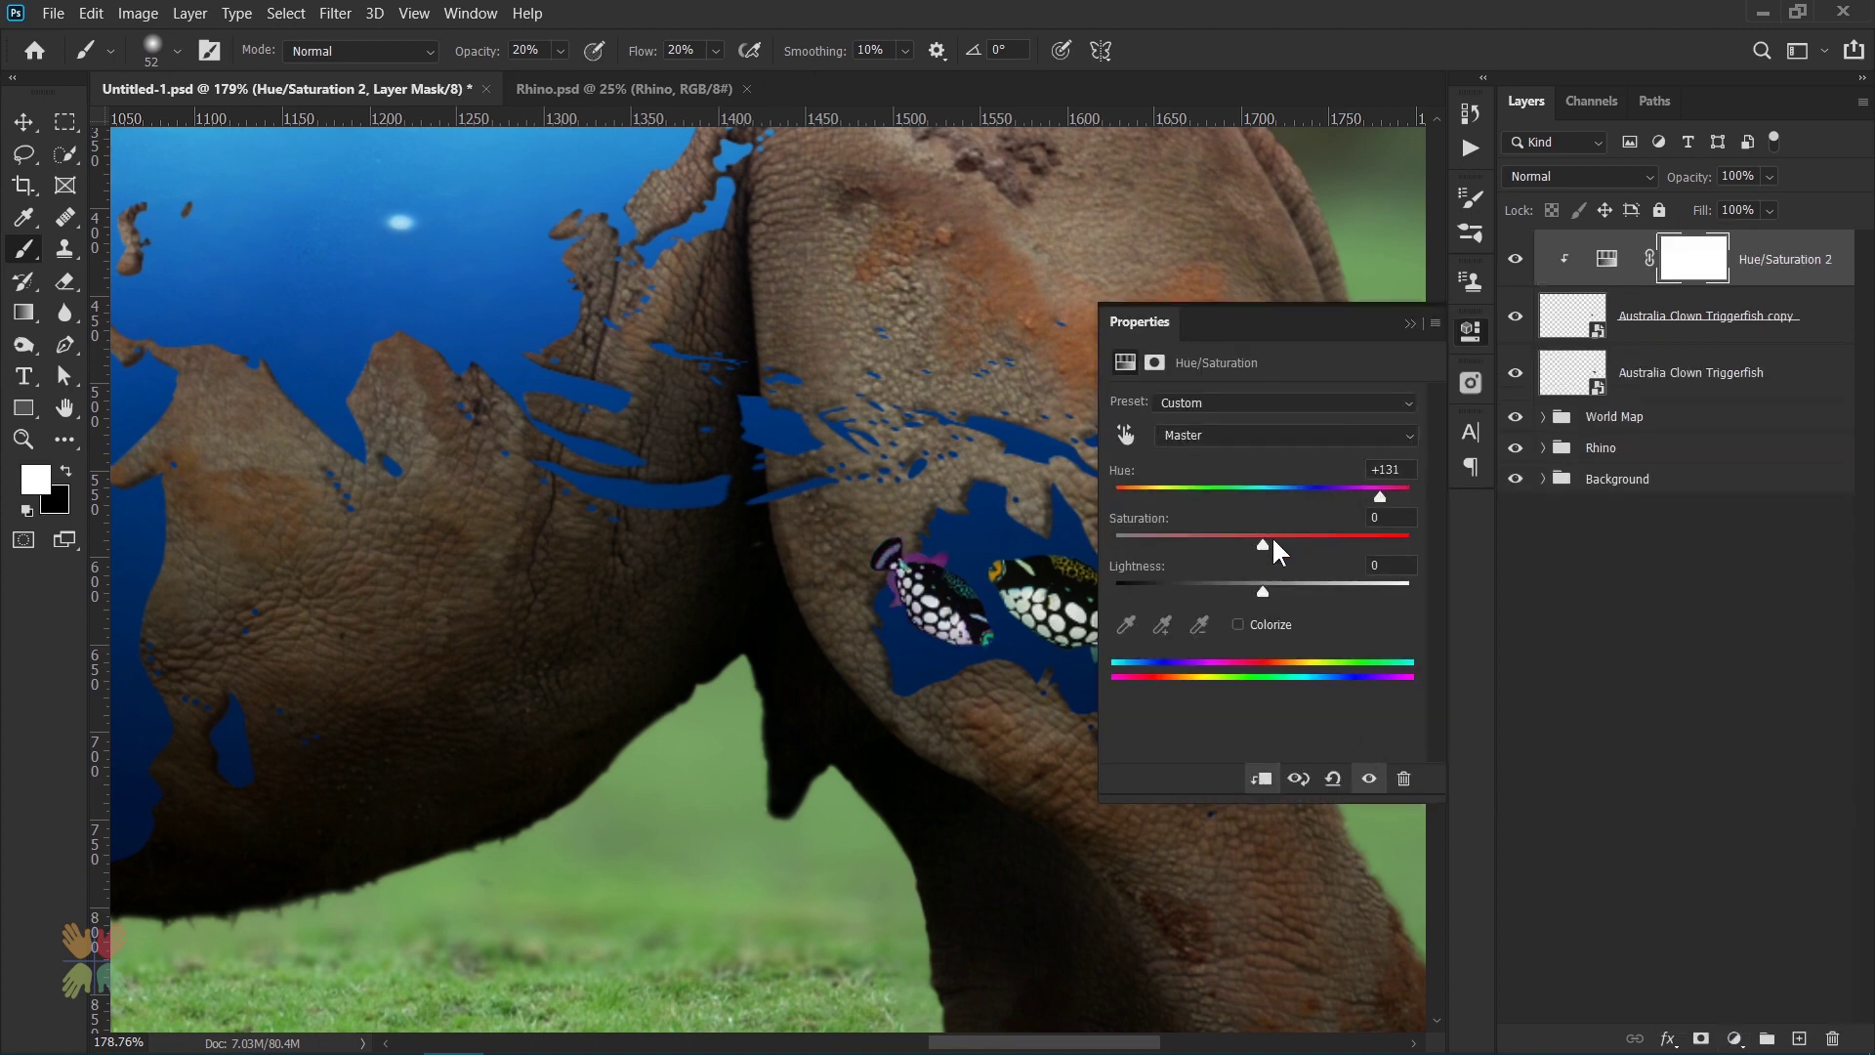
left_click(1409, 324)
- Merge both fish and the hue adjustment into one layer at 60% opacity
left_click(1697, 340)
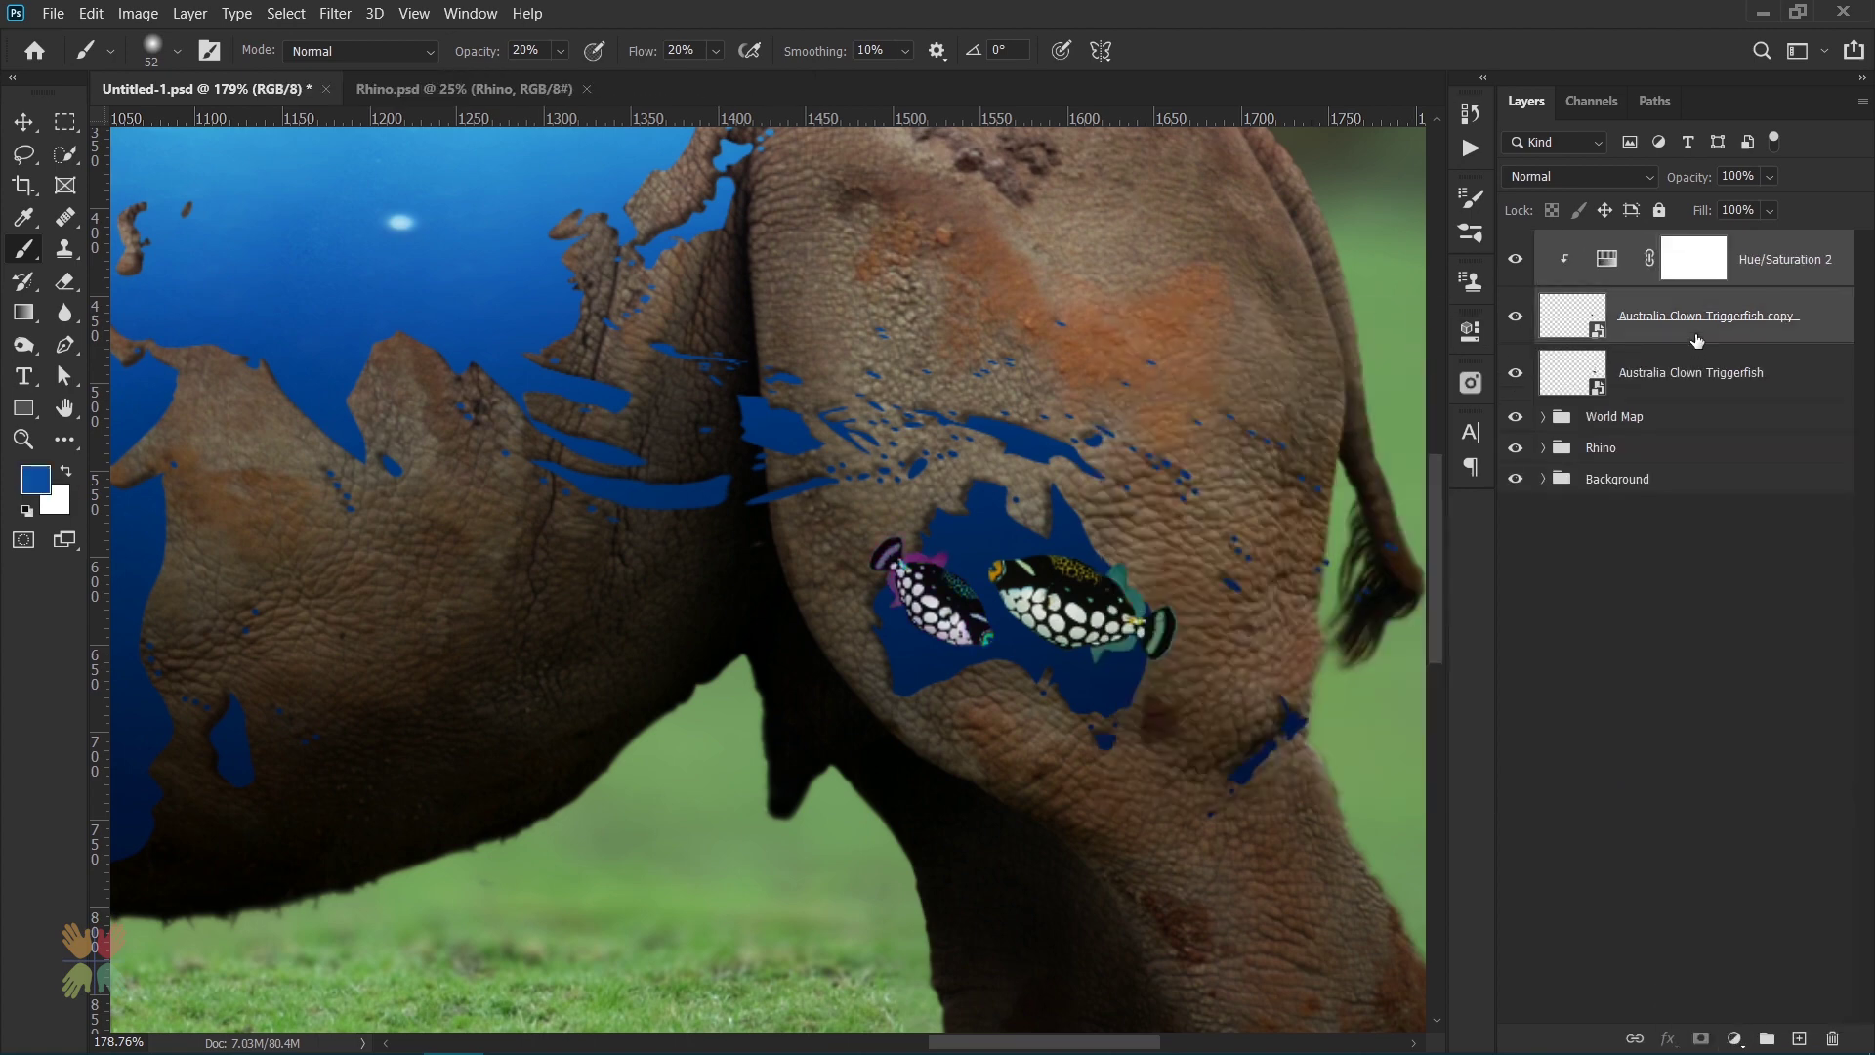
right_click(1823, 309)
left_click(1562, 745)
right_click(1758, 312)
left_click(1582, 747)
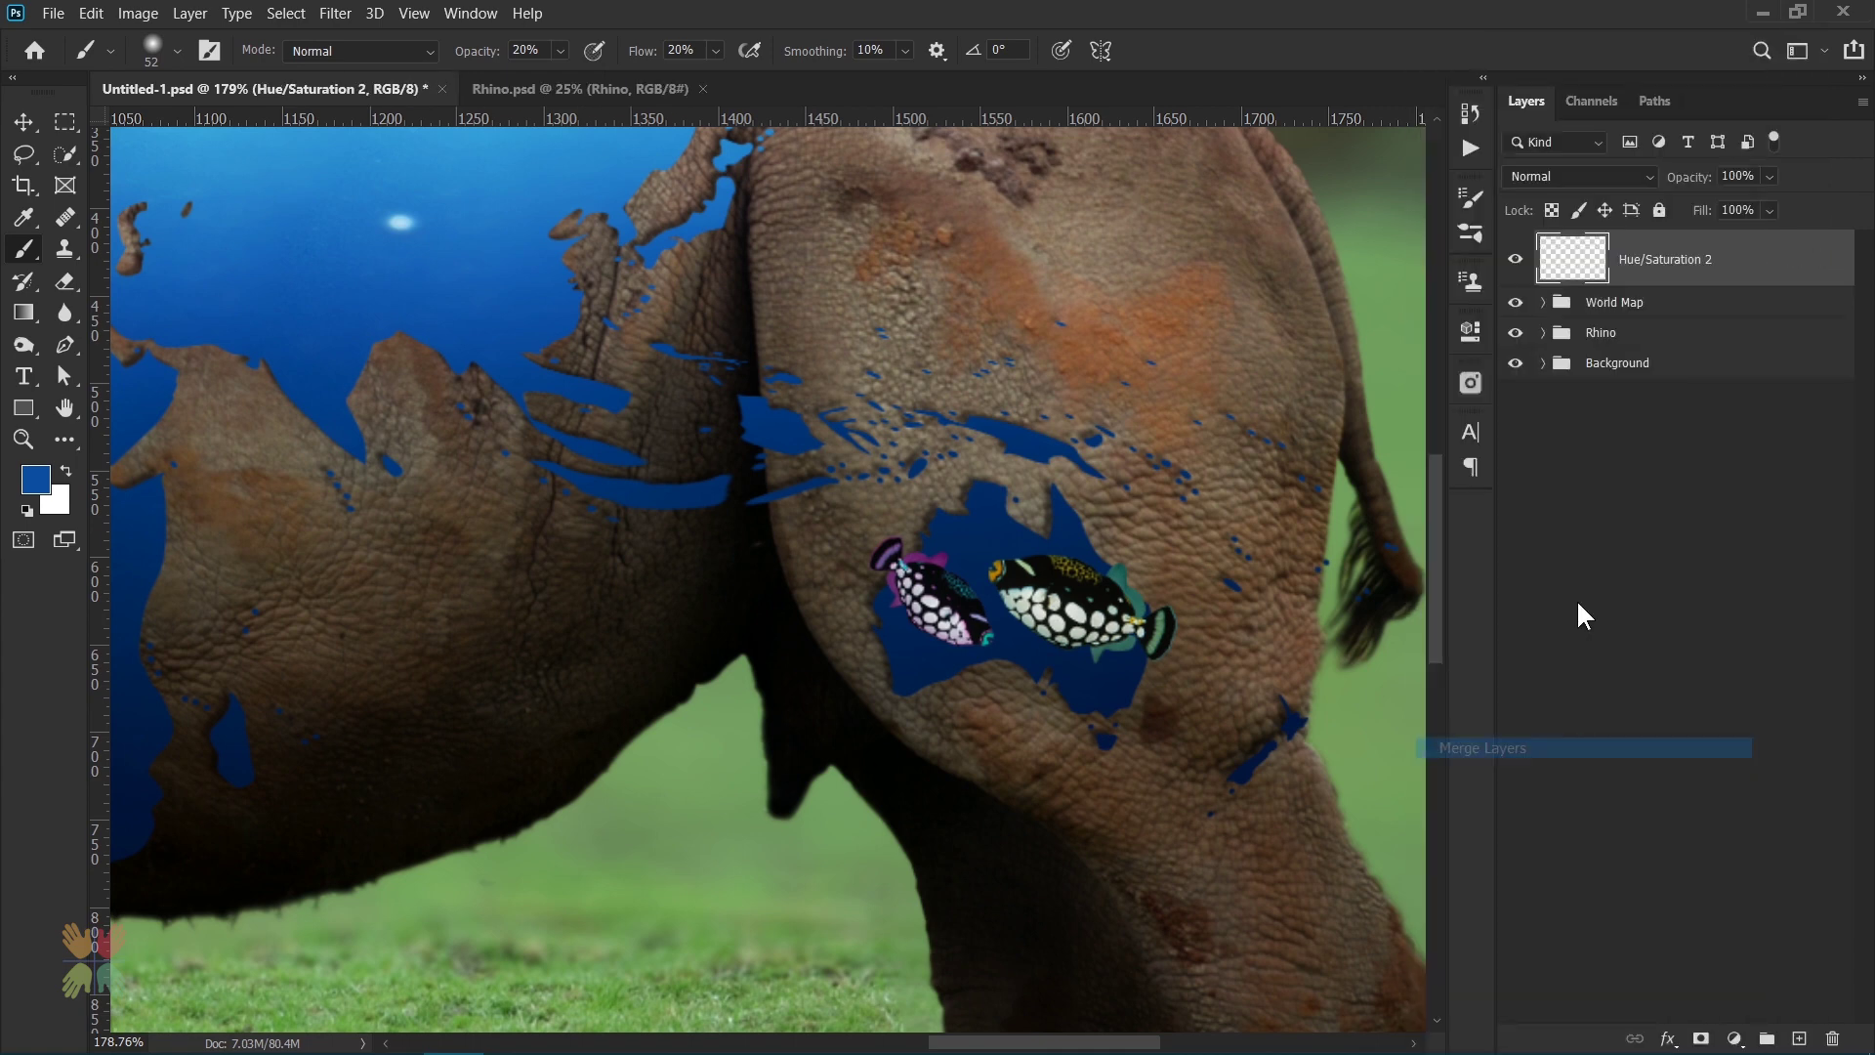
type("60")
key("Return")
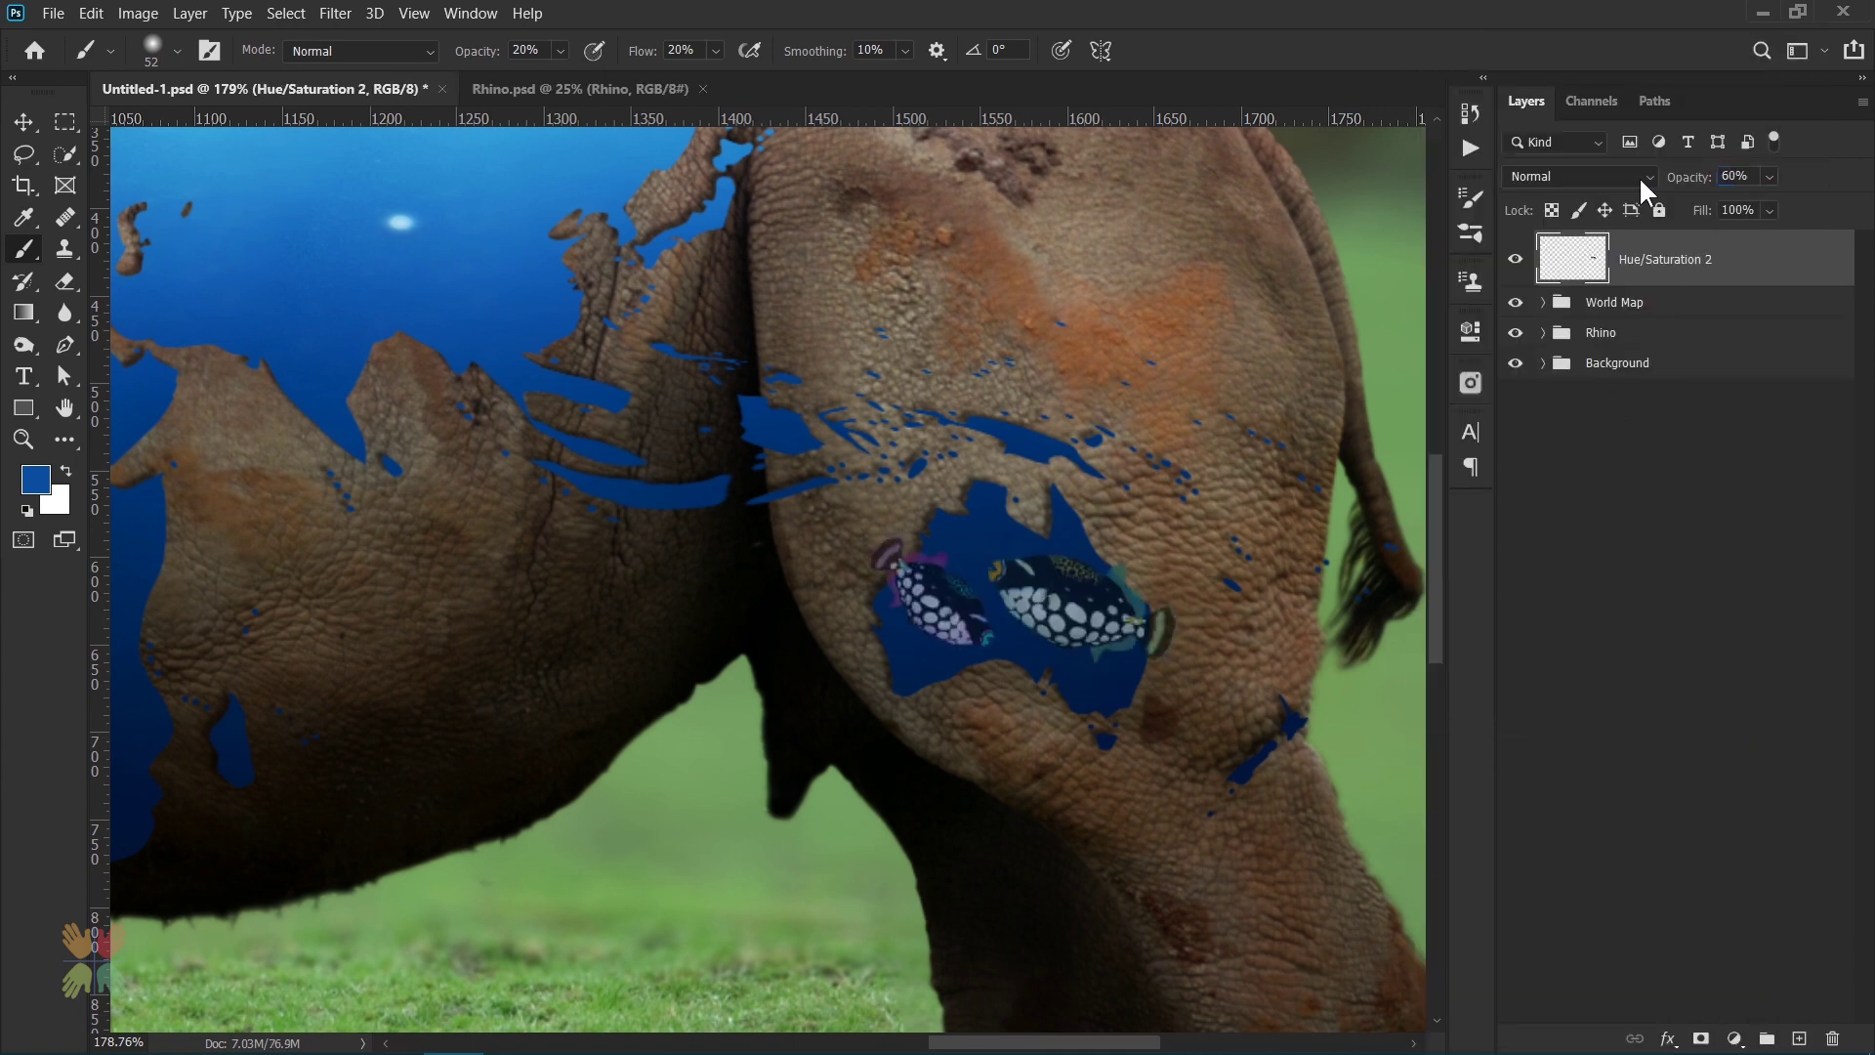
- Mask the merged fish layer to the World Map shapes
left_click(1542, 303)
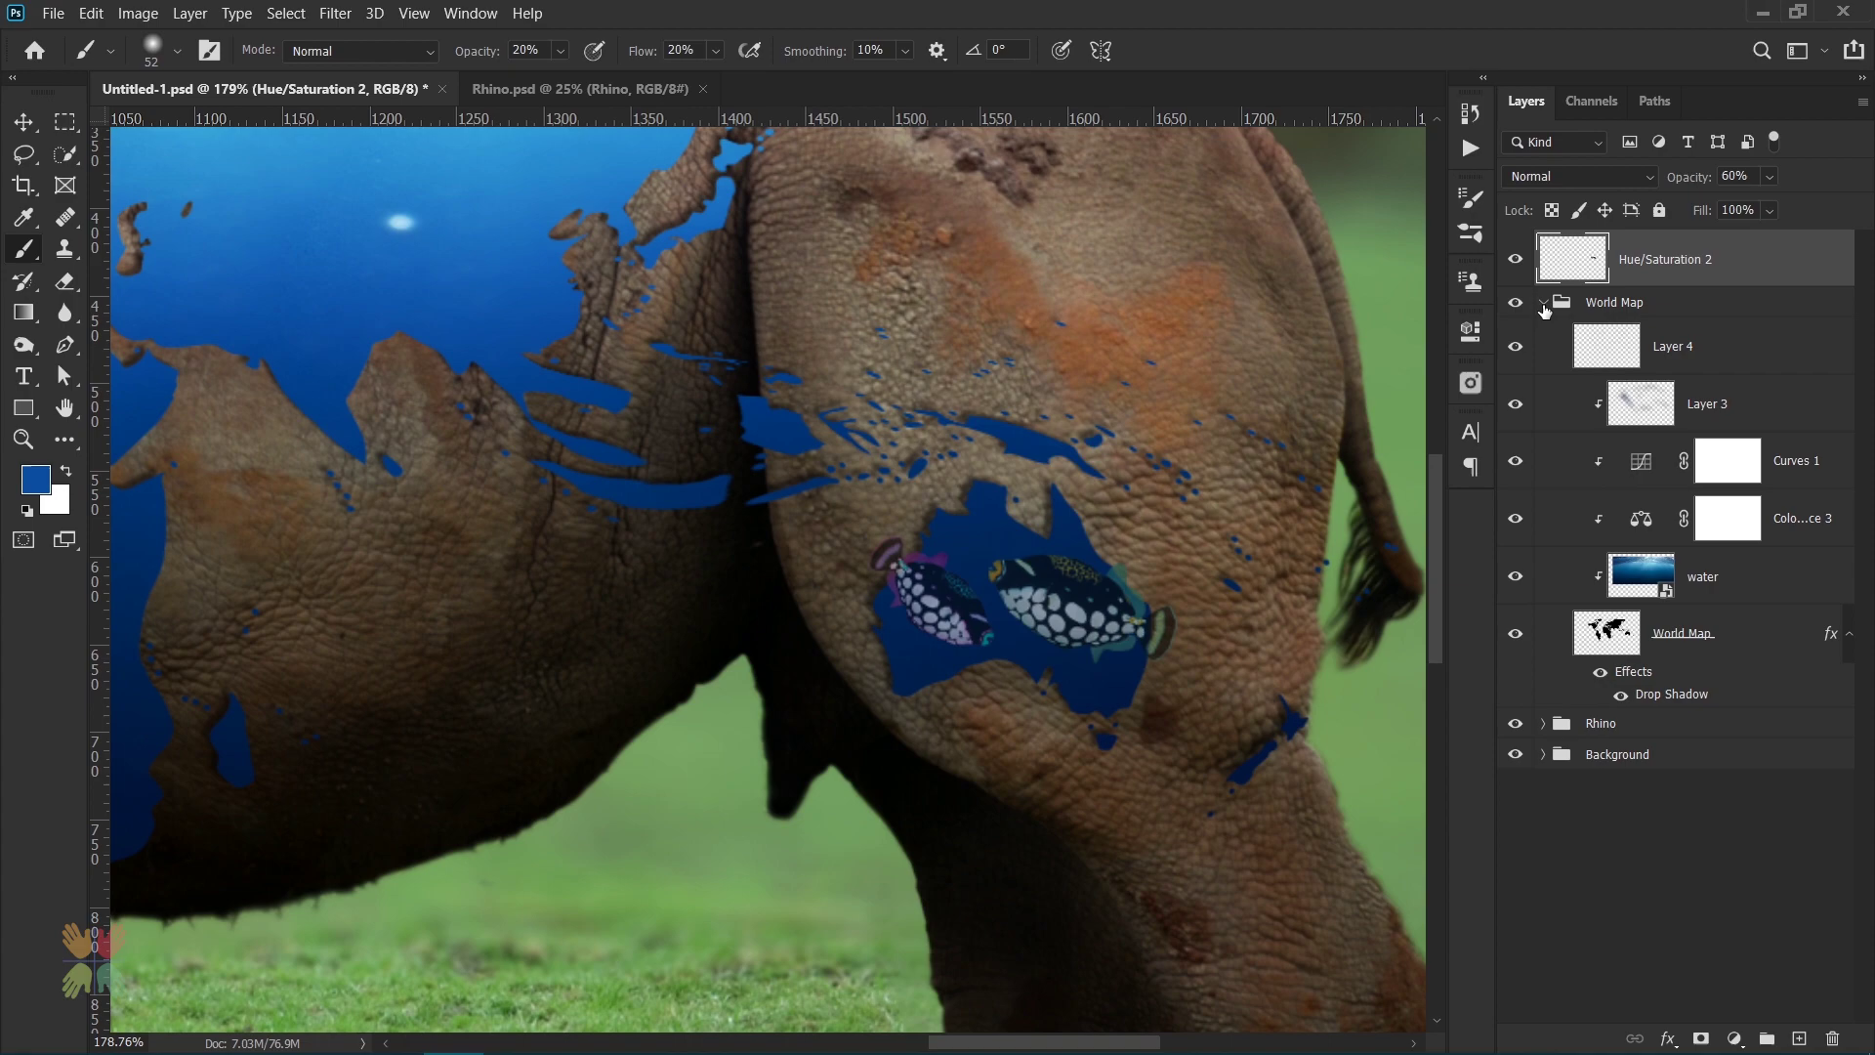
left_click(1610, 648, "ctrl")
left_click(1701, 1038)
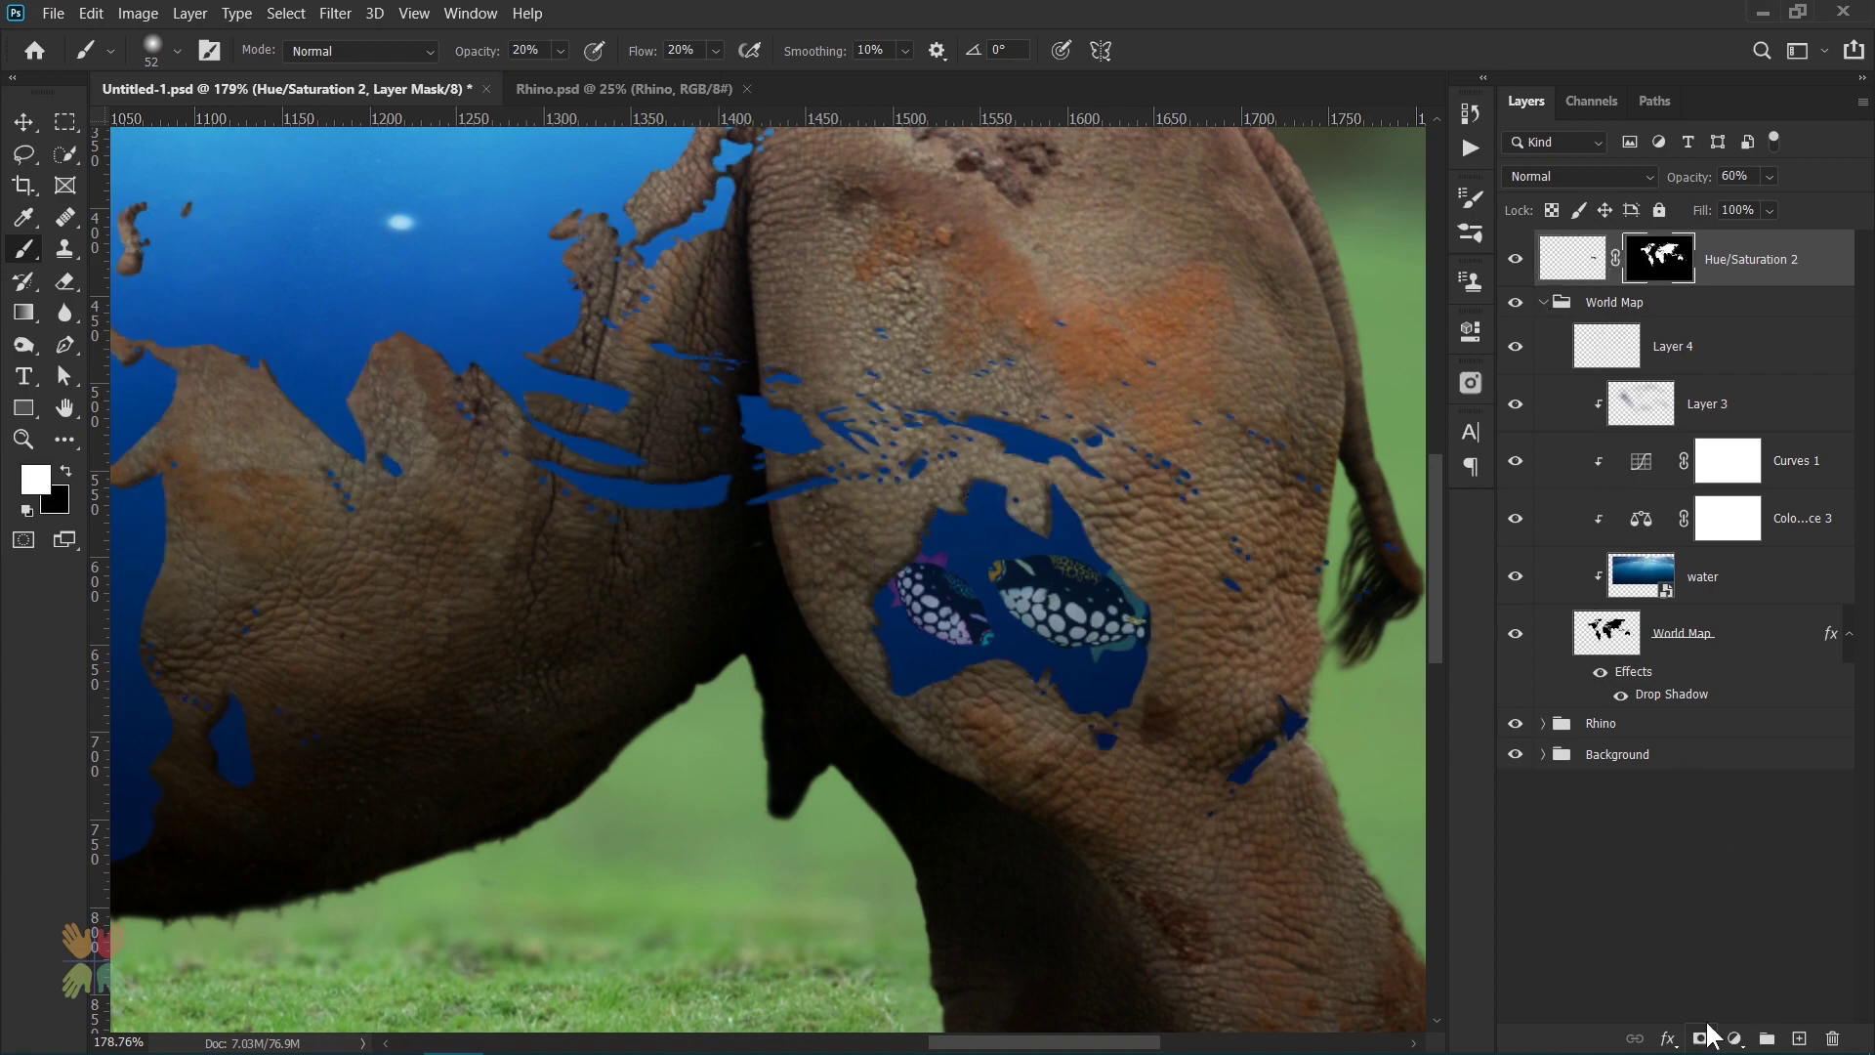
left_click(1543, 302)
key("ctrl+t")
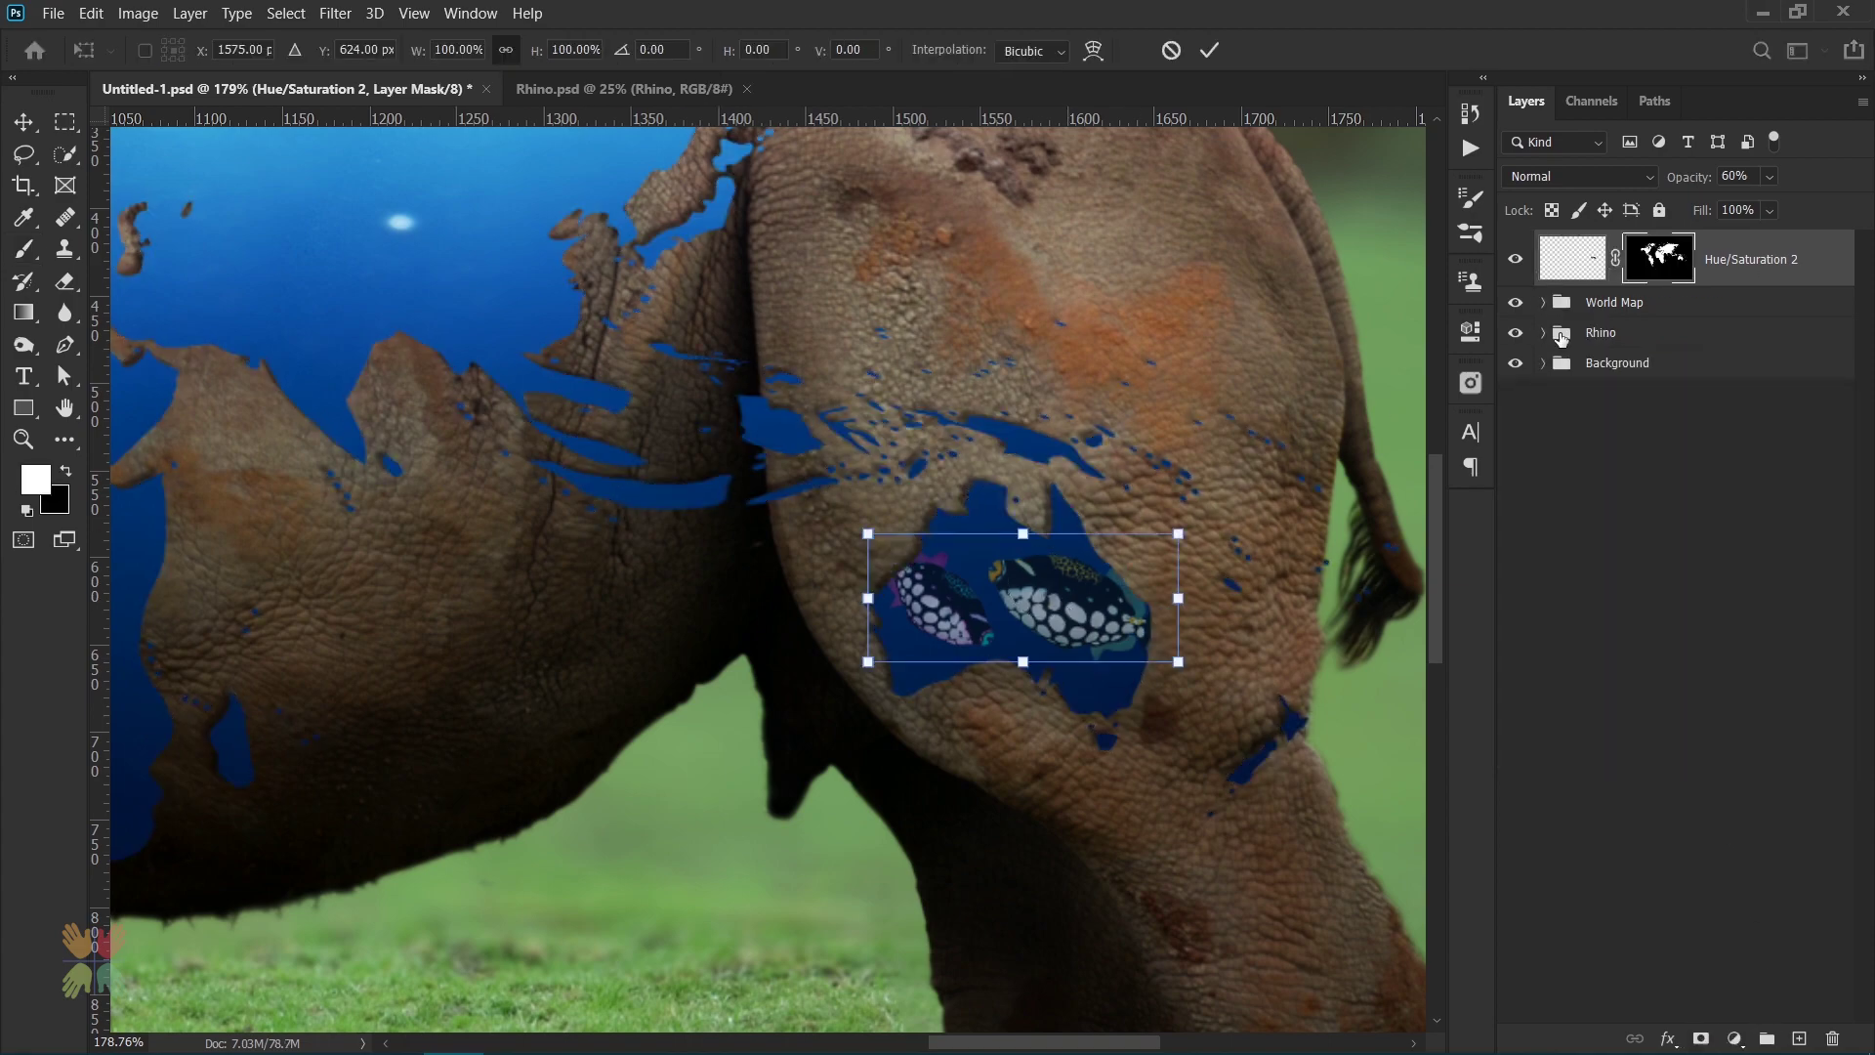
left_click(1210, 50)
key("b")
- Rotate the masked fish slightly and nudge them into place
left_click(1597, 276)
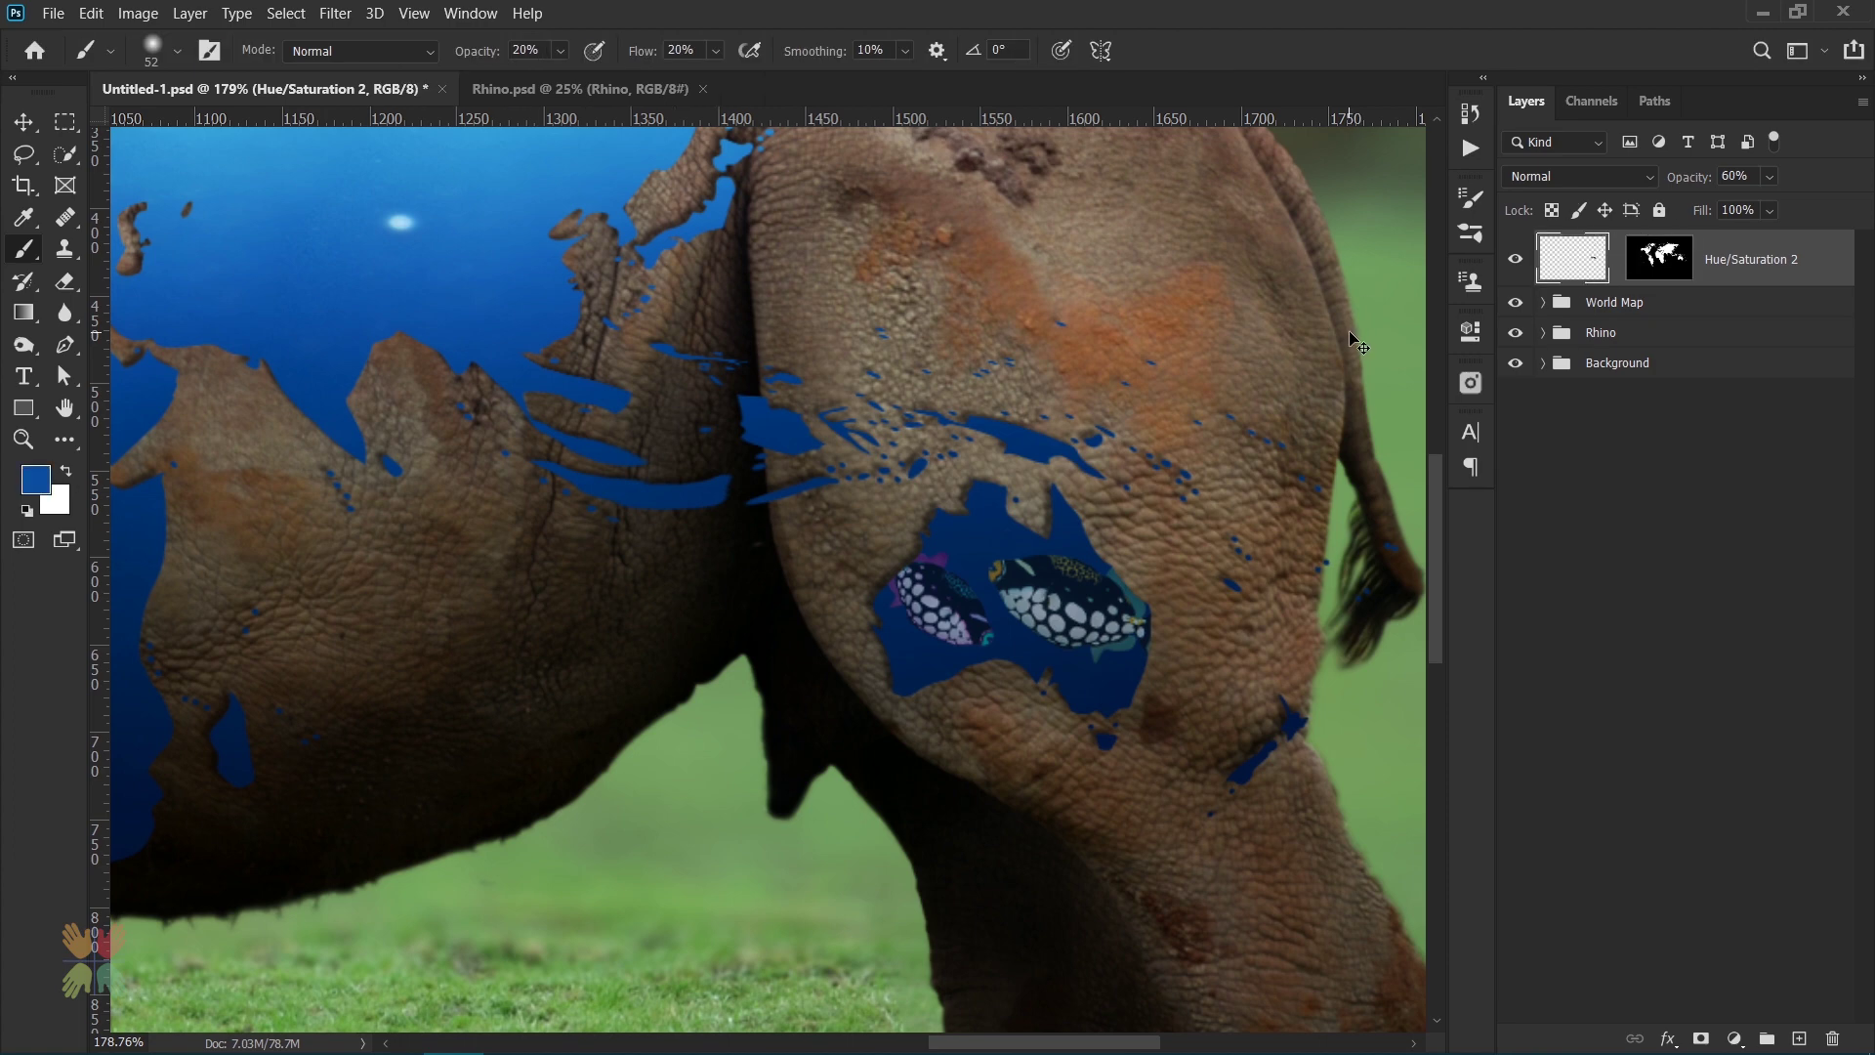
key("ctrl+t")
left_click_drag(1205, 679, 1160, 651)
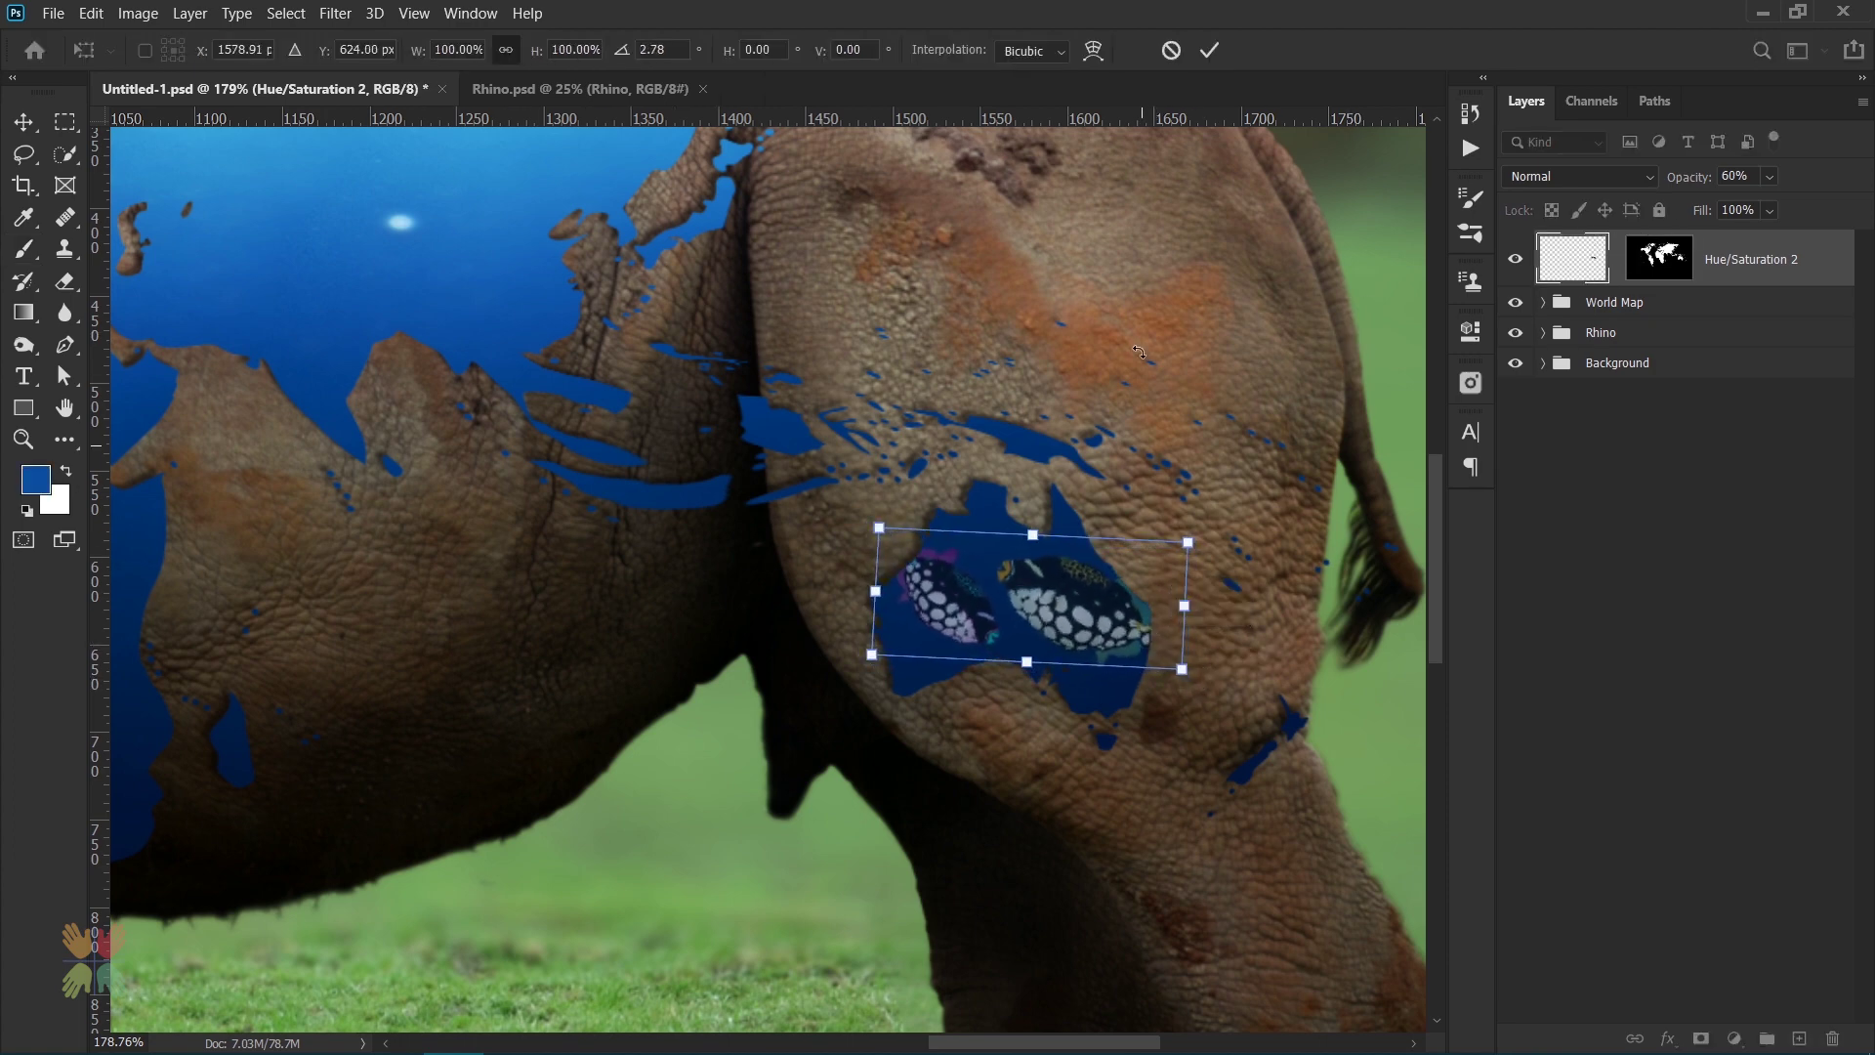
left_click(1210, 50)
key("b")
key("ctrl+0")
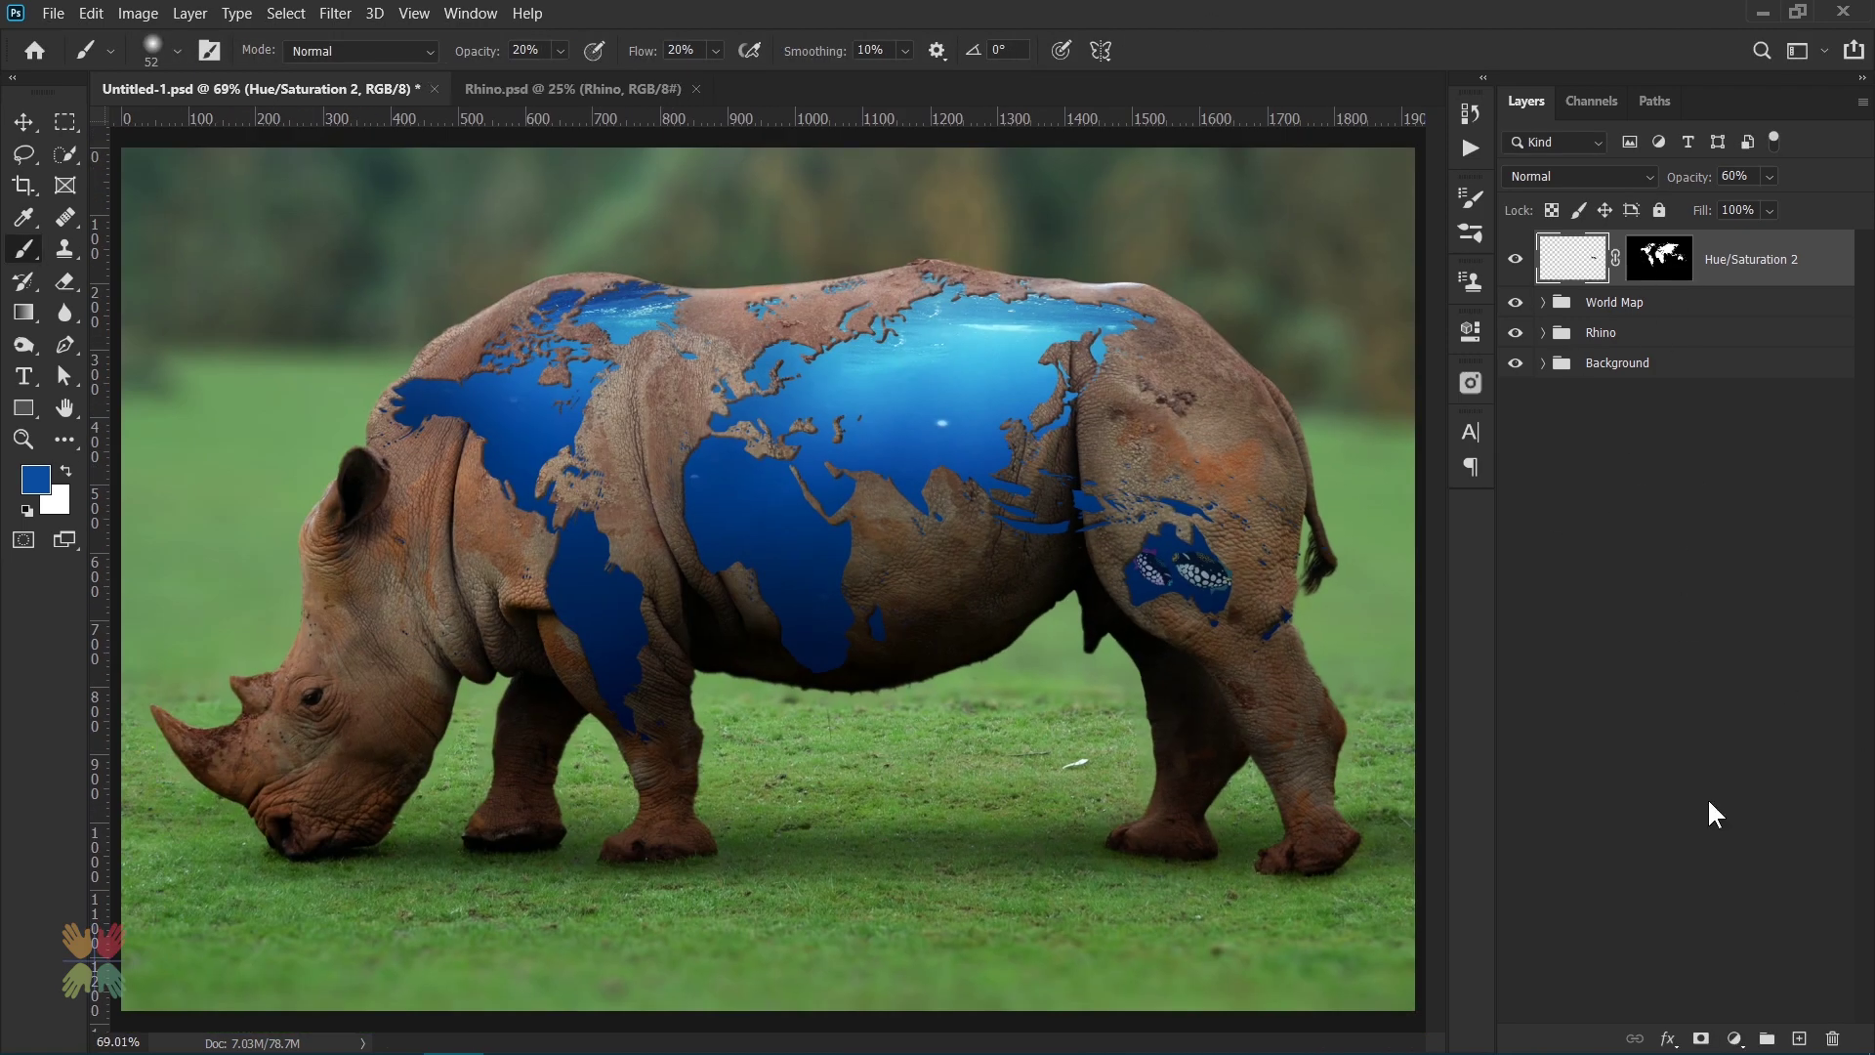
- Rename the fish layer 'Clown Trigger Fish'
left_click(1766, 1039)
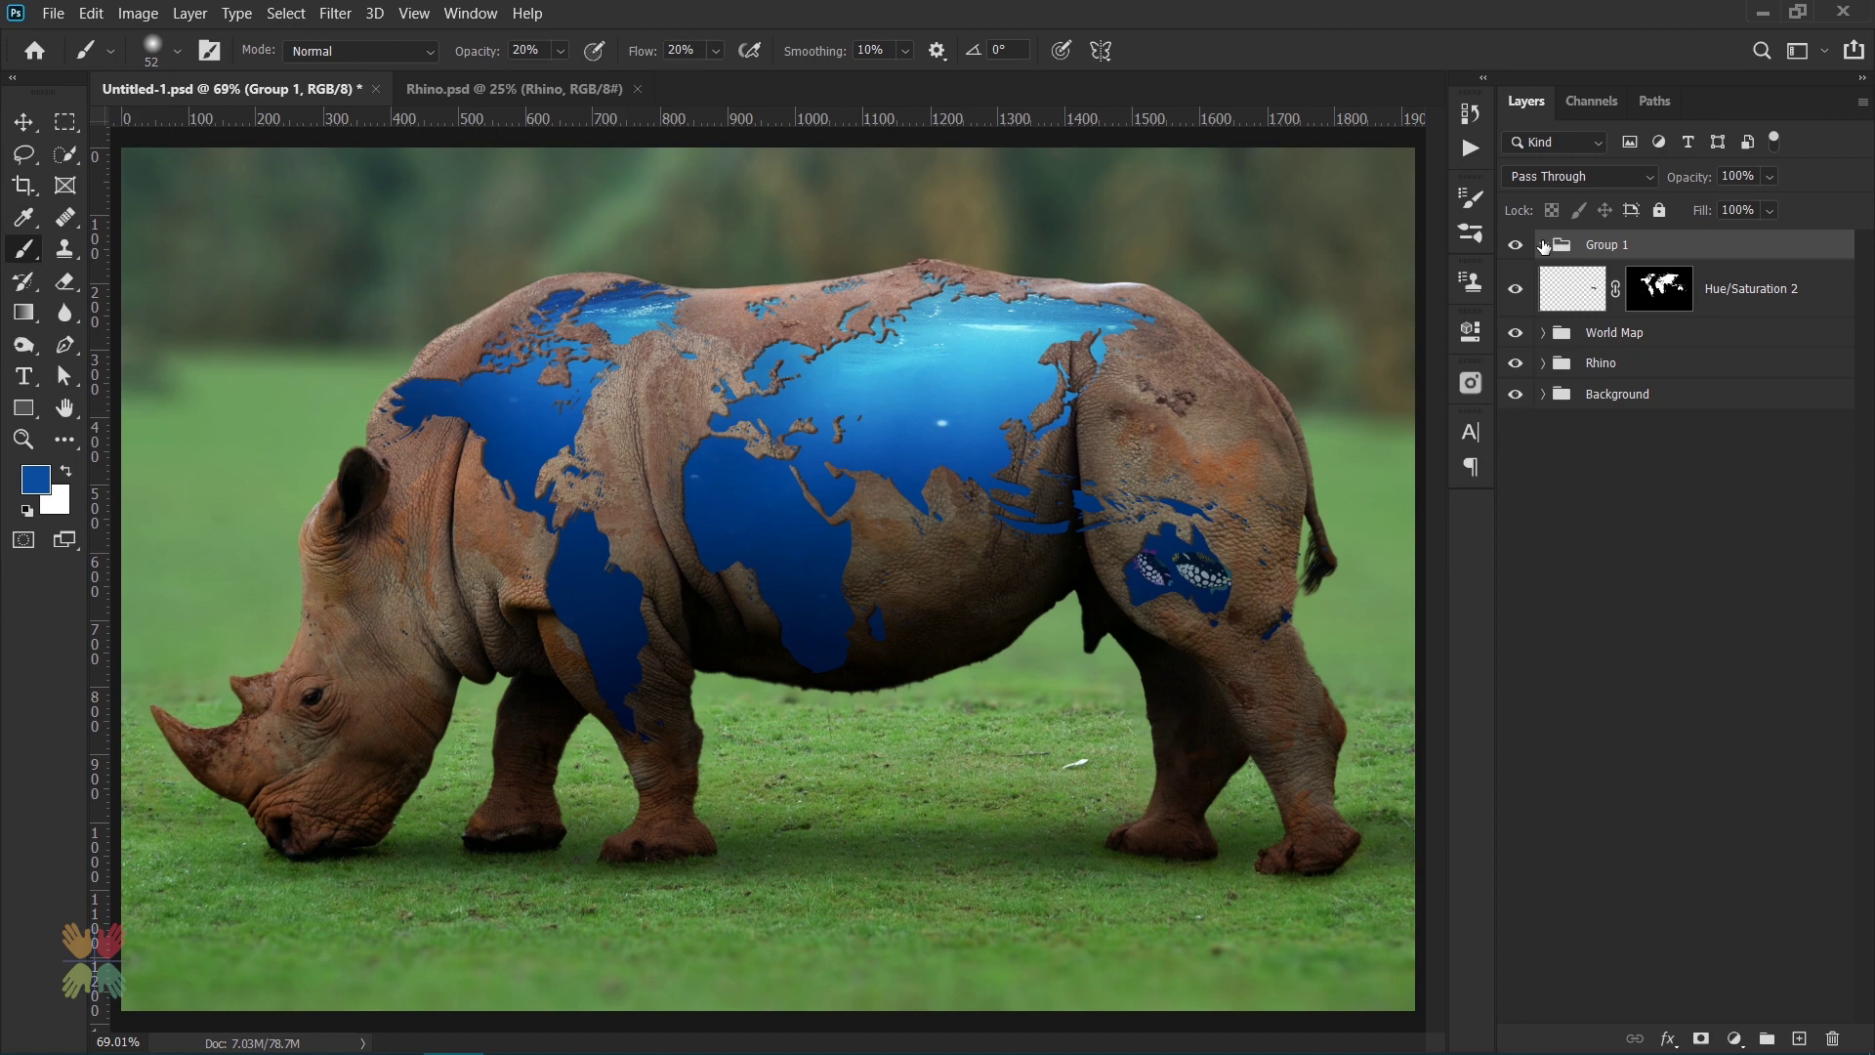
key("ctrl+z")
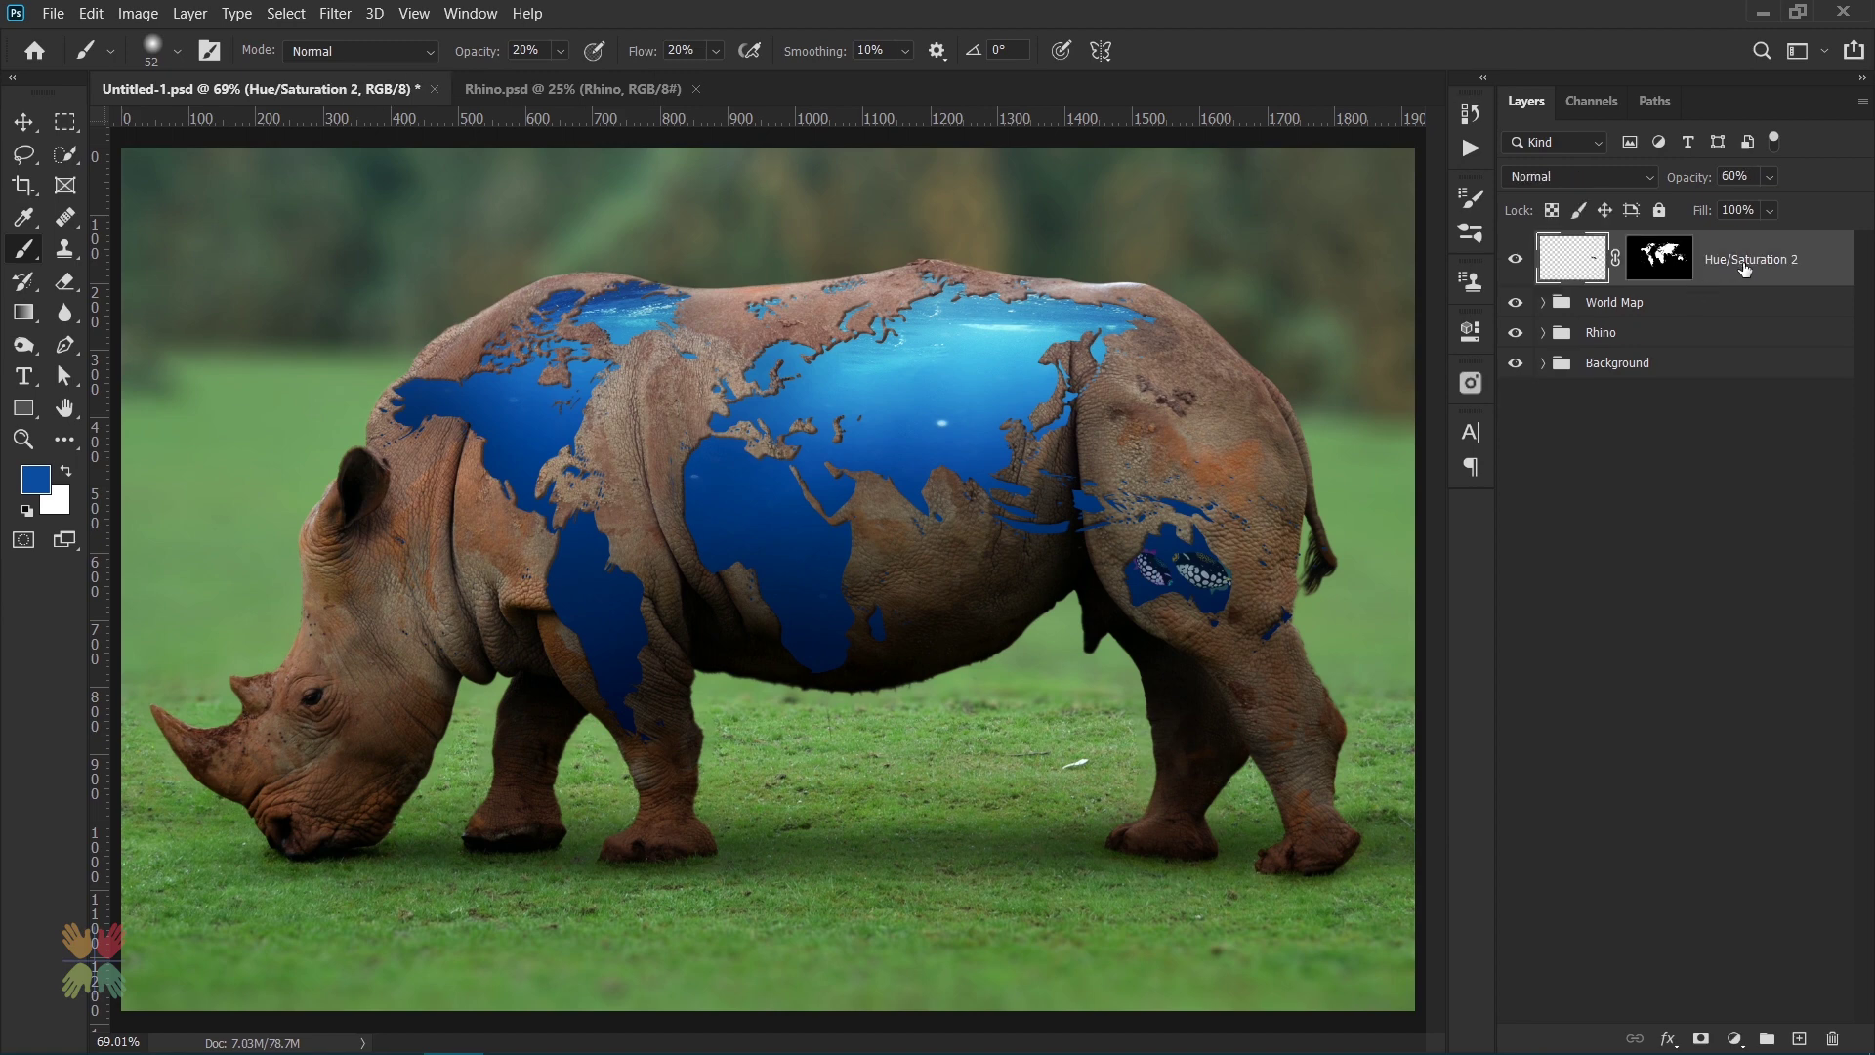
double_click(1748, 261)
type("Clown Trigger Fish")
key("Return")
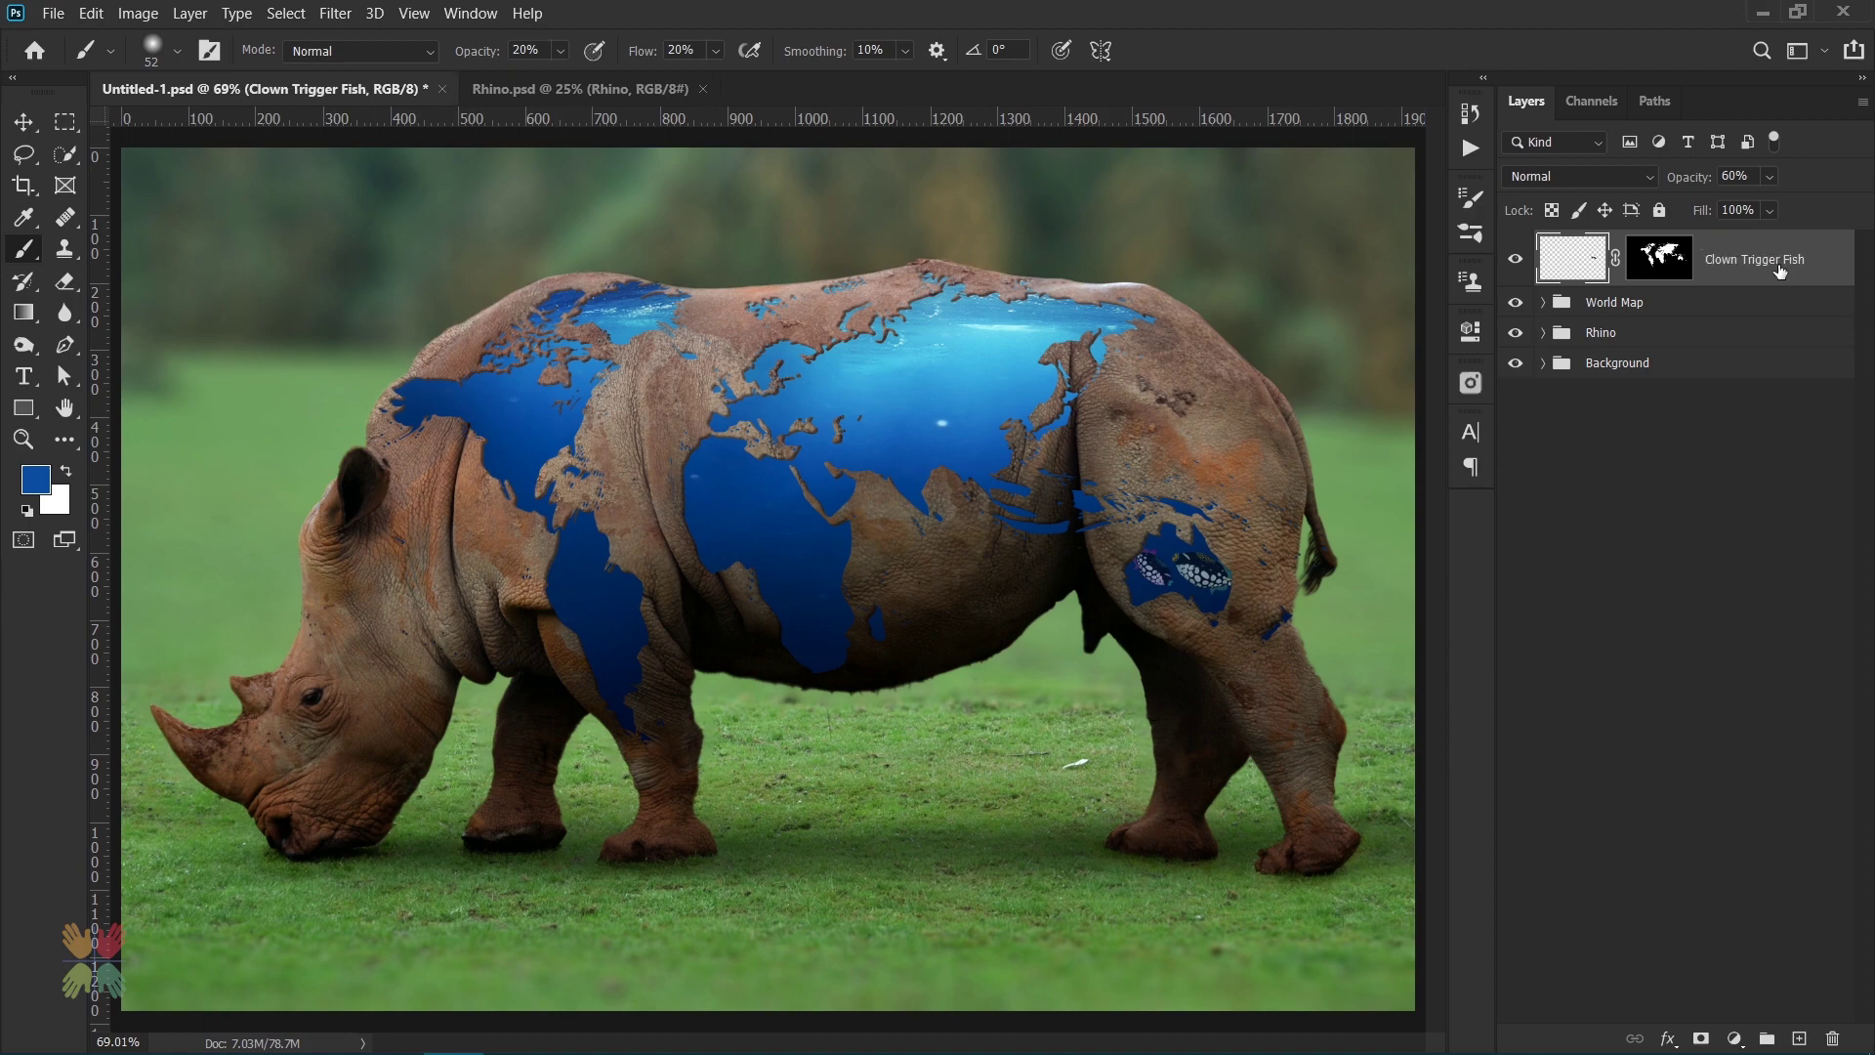
- Place the Turtle image embedded and flip it horizontally
left_click(53, 13)
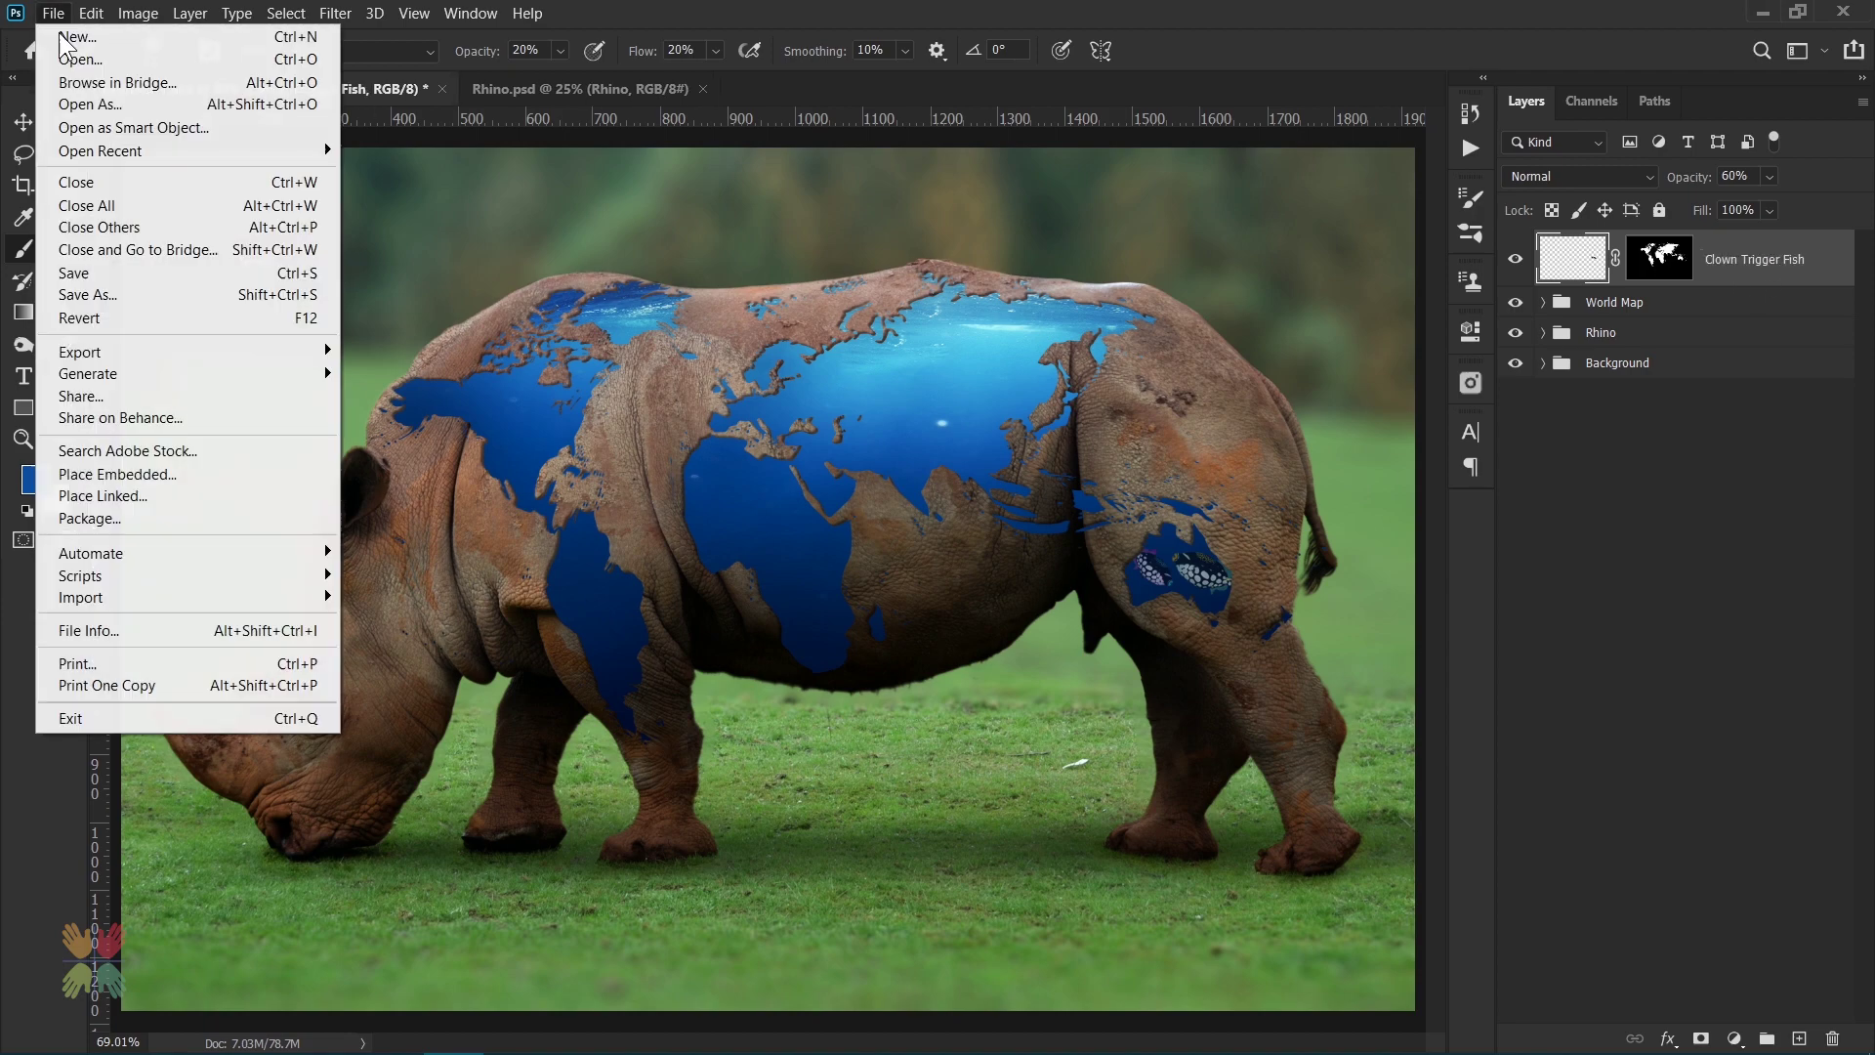
left_click(108, 473)
double_click(668, 383)
right_click(781, 428)
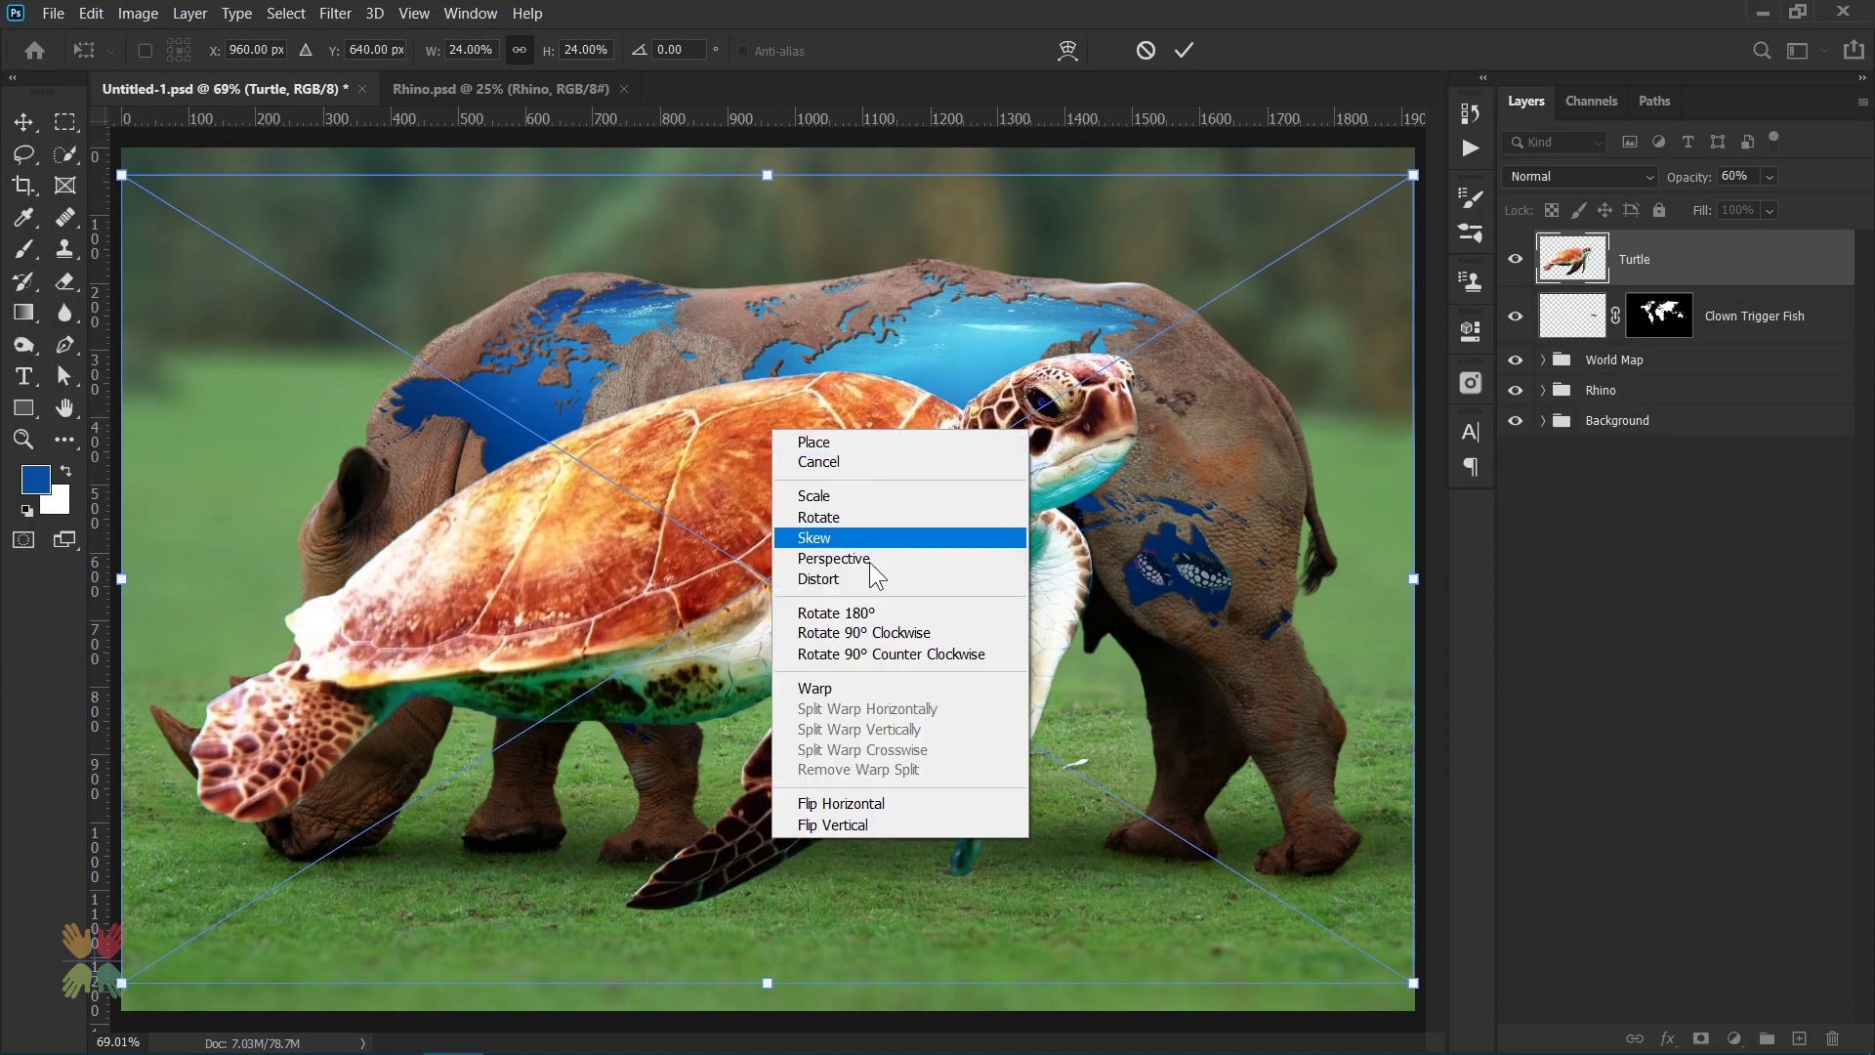
left_click(883, 803)
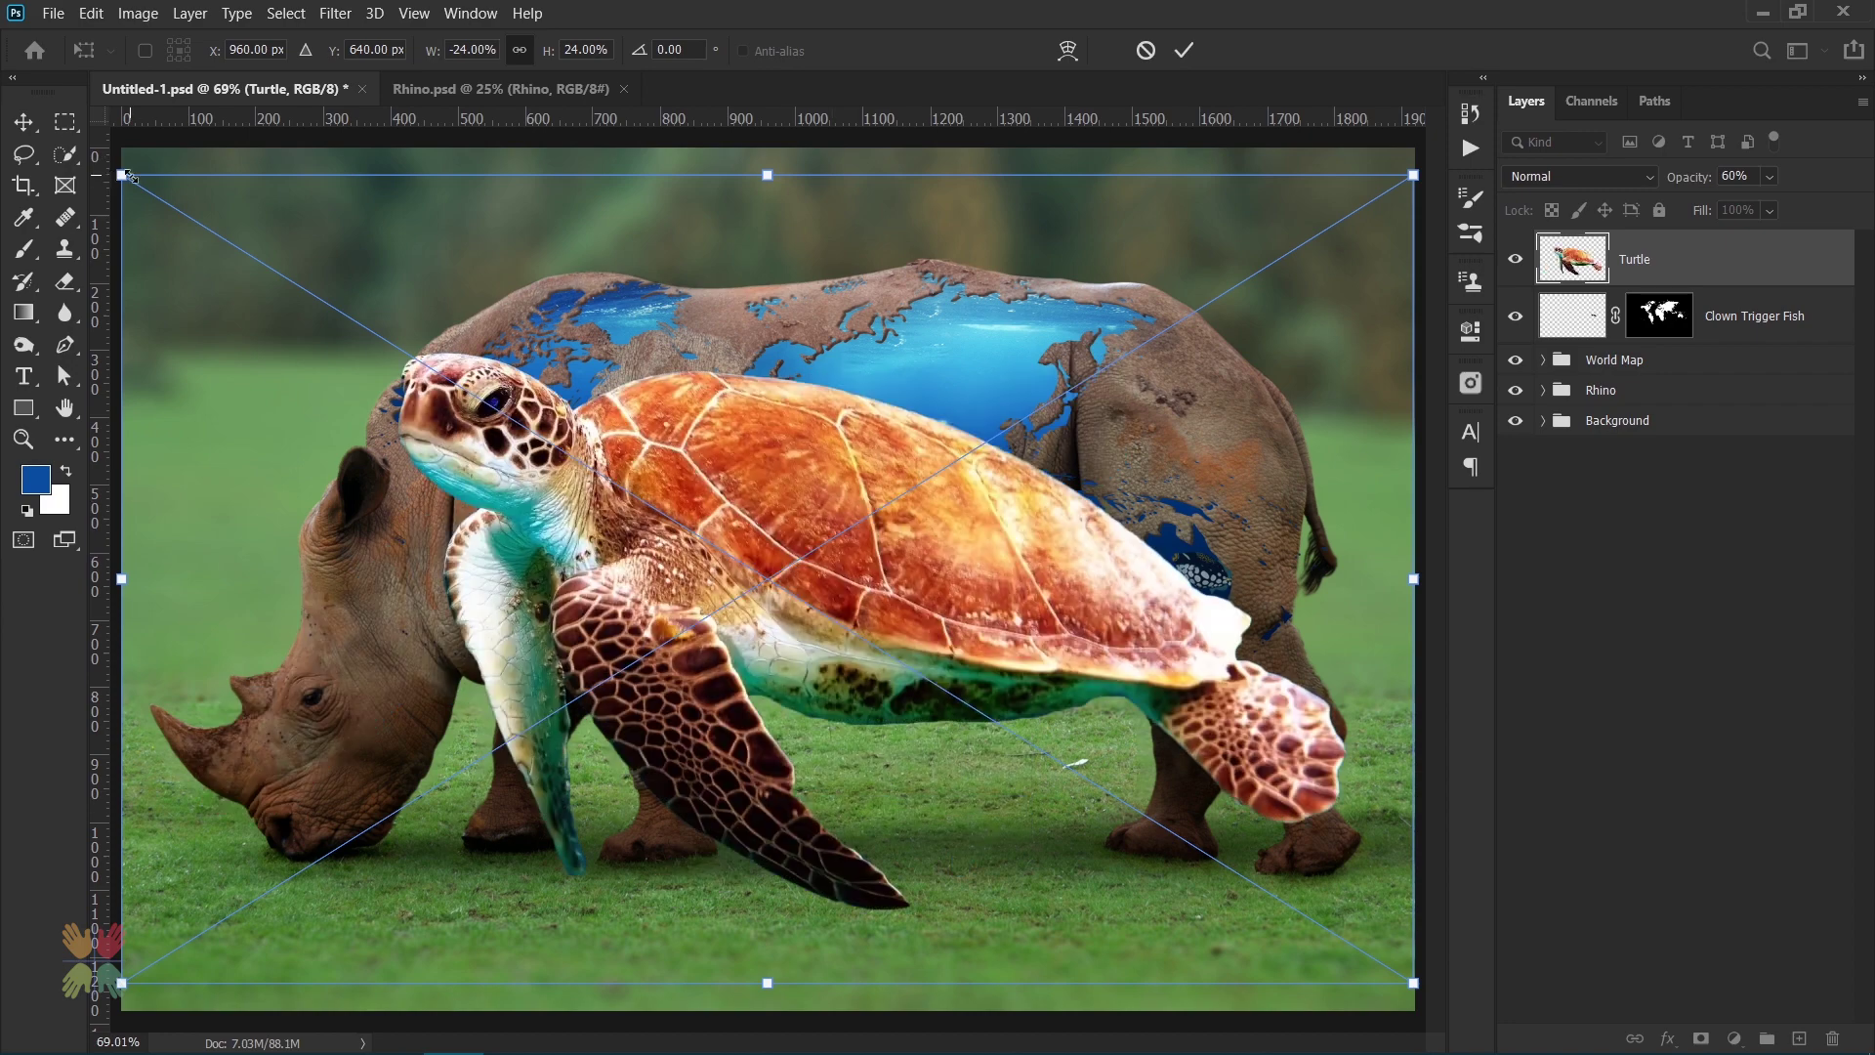
- Shrink, rotate and move the turtle over the ocean, then commit it
mouse_move(130, 177)
left_mouse_down()
mouse_move(524, 476)
mouse_move(492, 413)
left_mouse_up()
left_click_drag(600, 489, 536, 427)
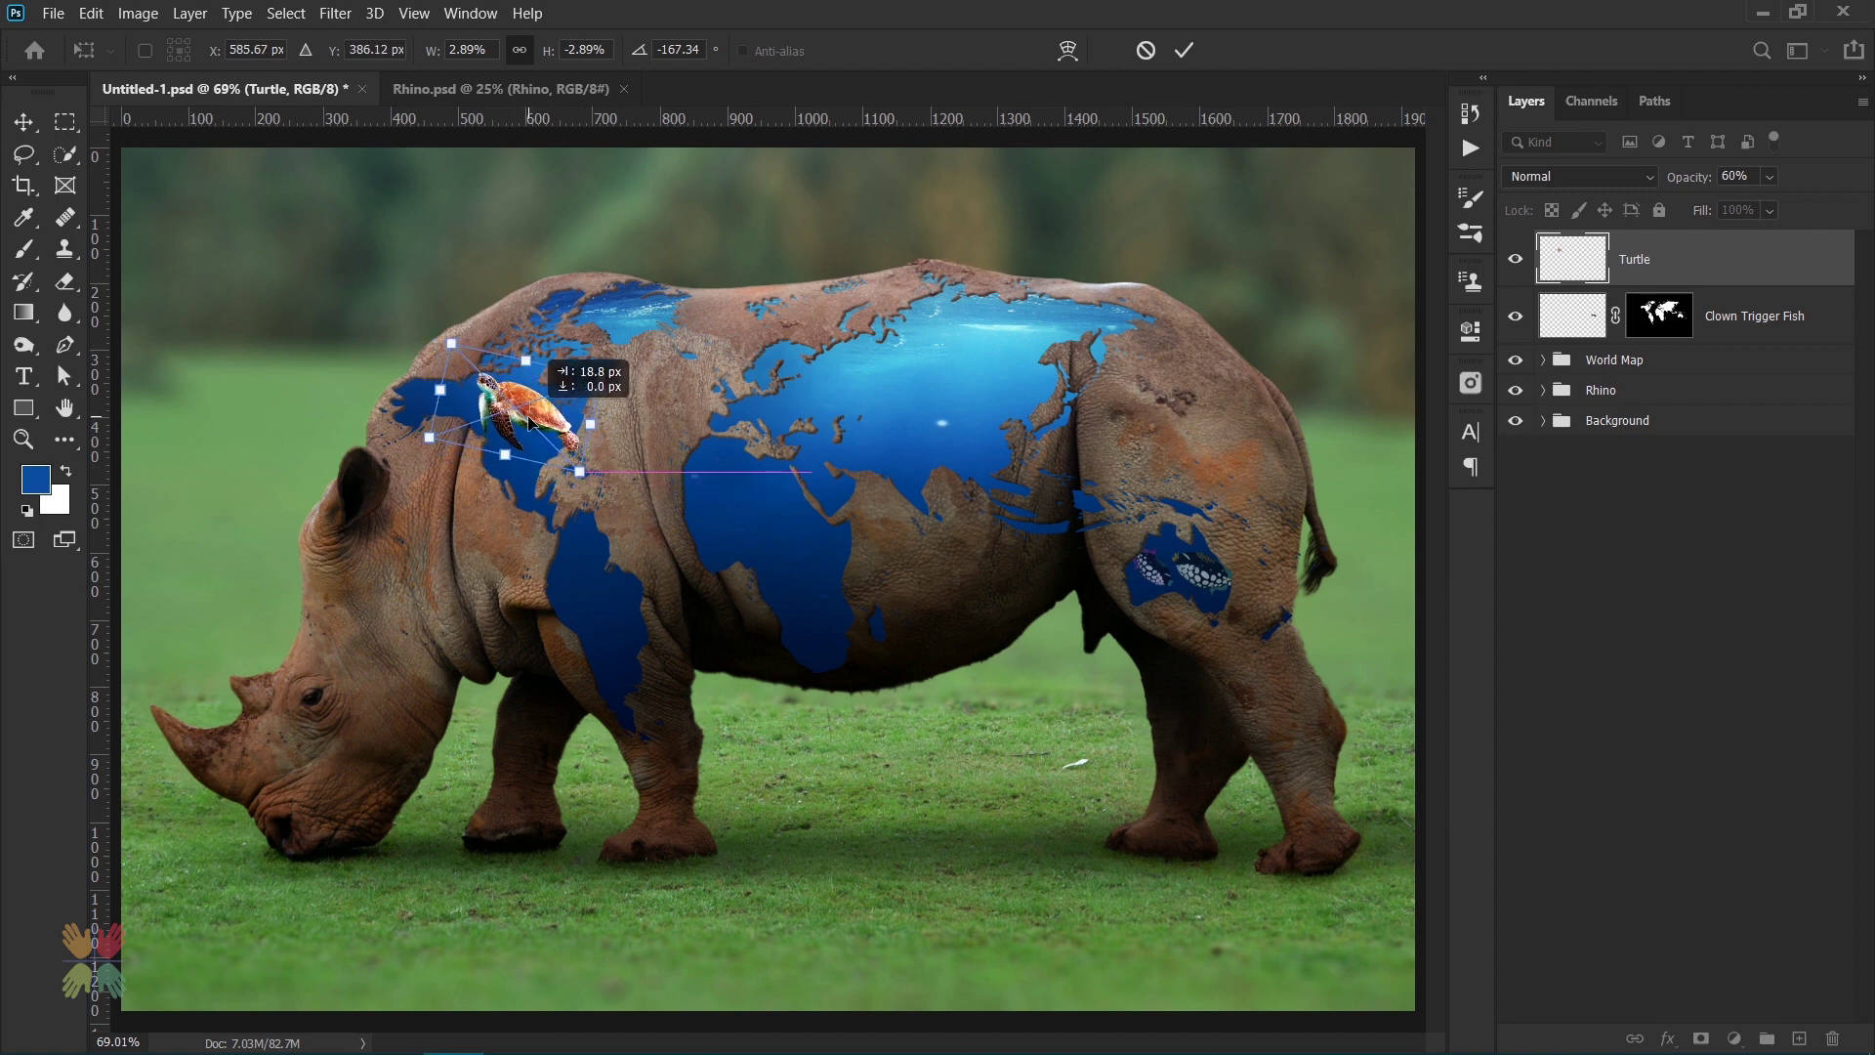
left_click_drag(516, 415, 528, 415)
key("Return")
key("b")
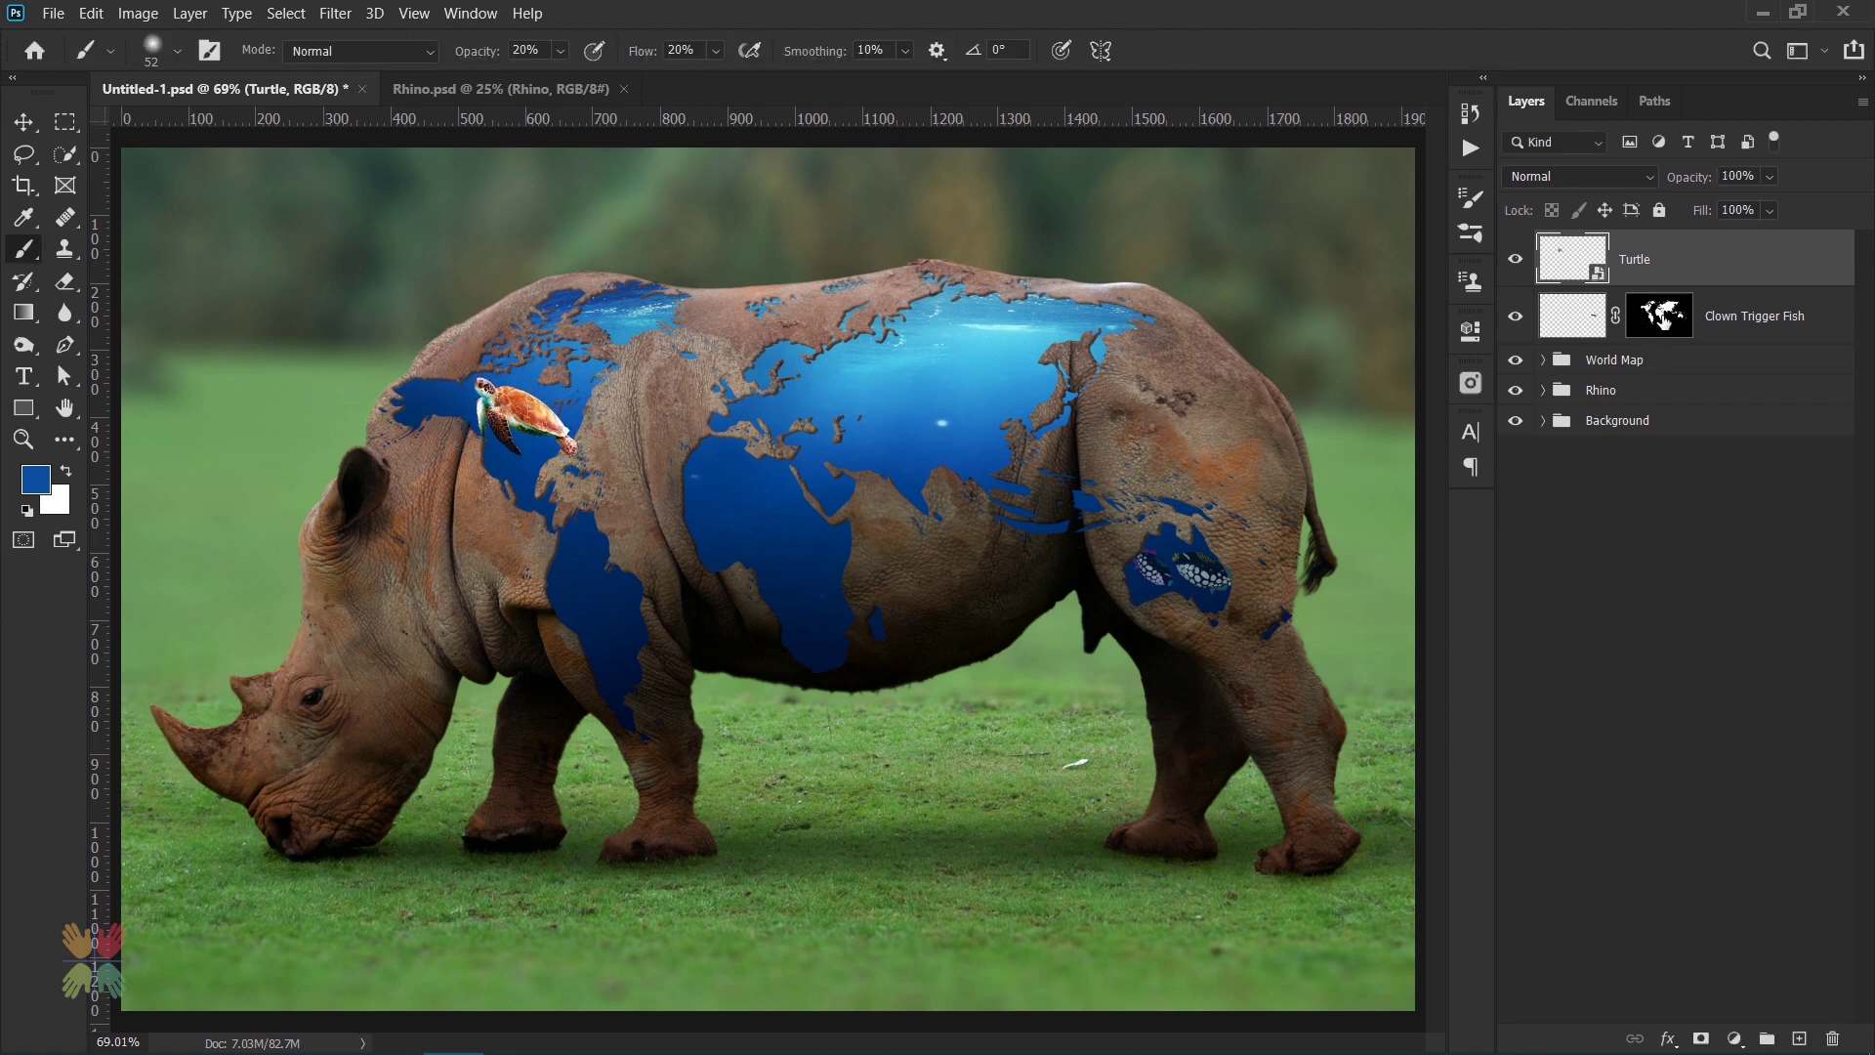
- Copy the world-map mask onto Turtle, resize it to 97% and nudge it up
left_click_drag(1660, 322, 1667, 271)
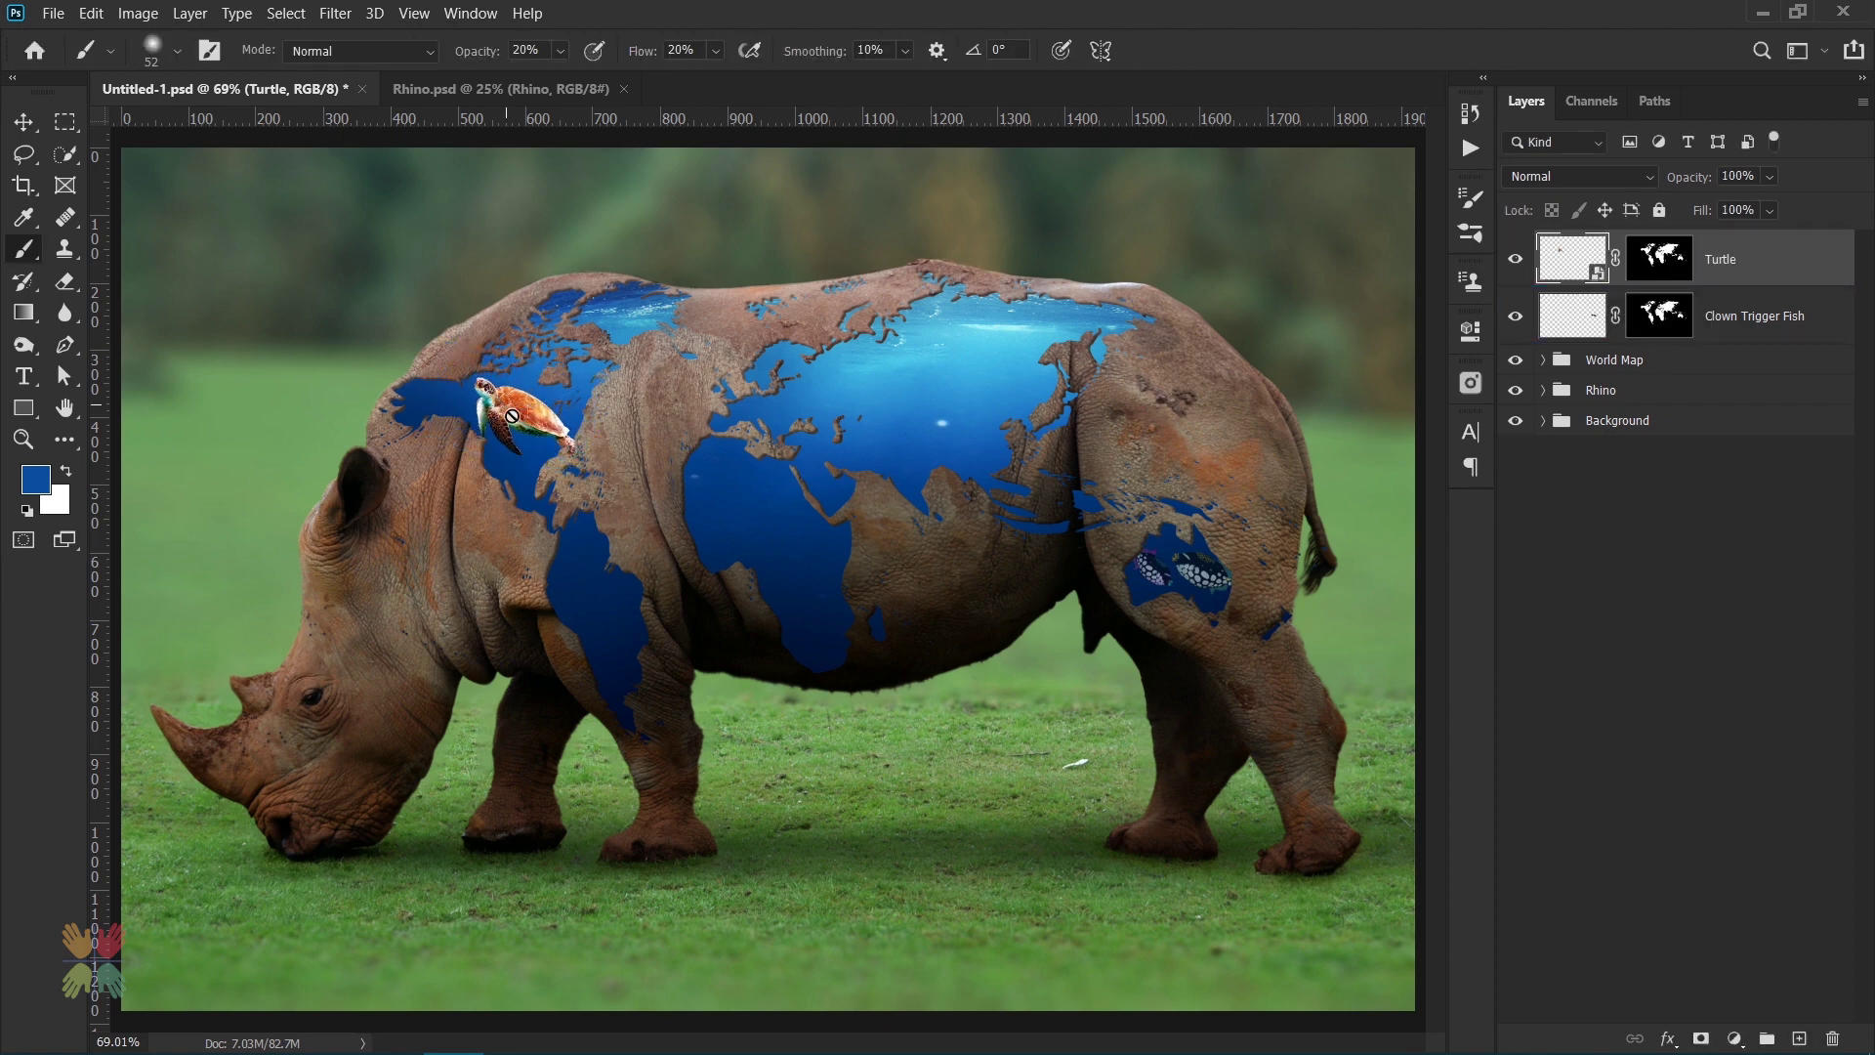
scroll(569, 438, "up", 3)
scroll(506, 332, "up", 2)
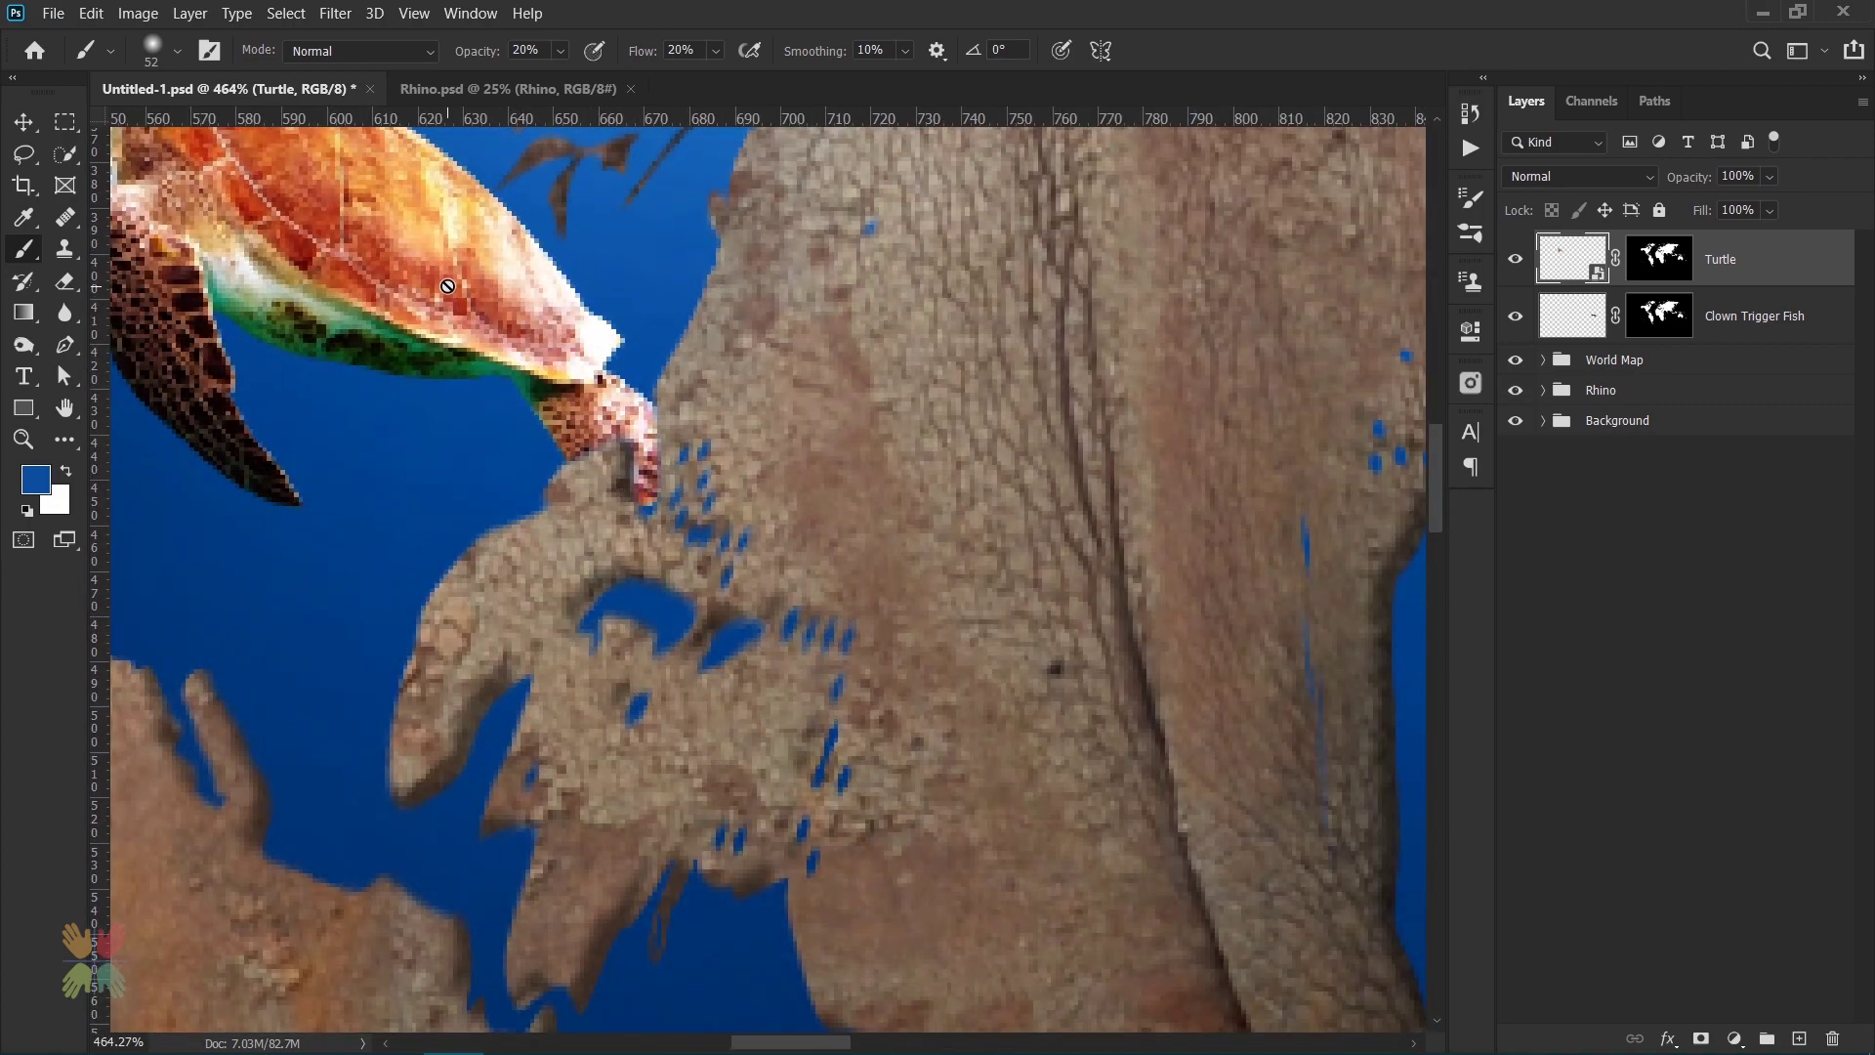
key("ctrl+t")
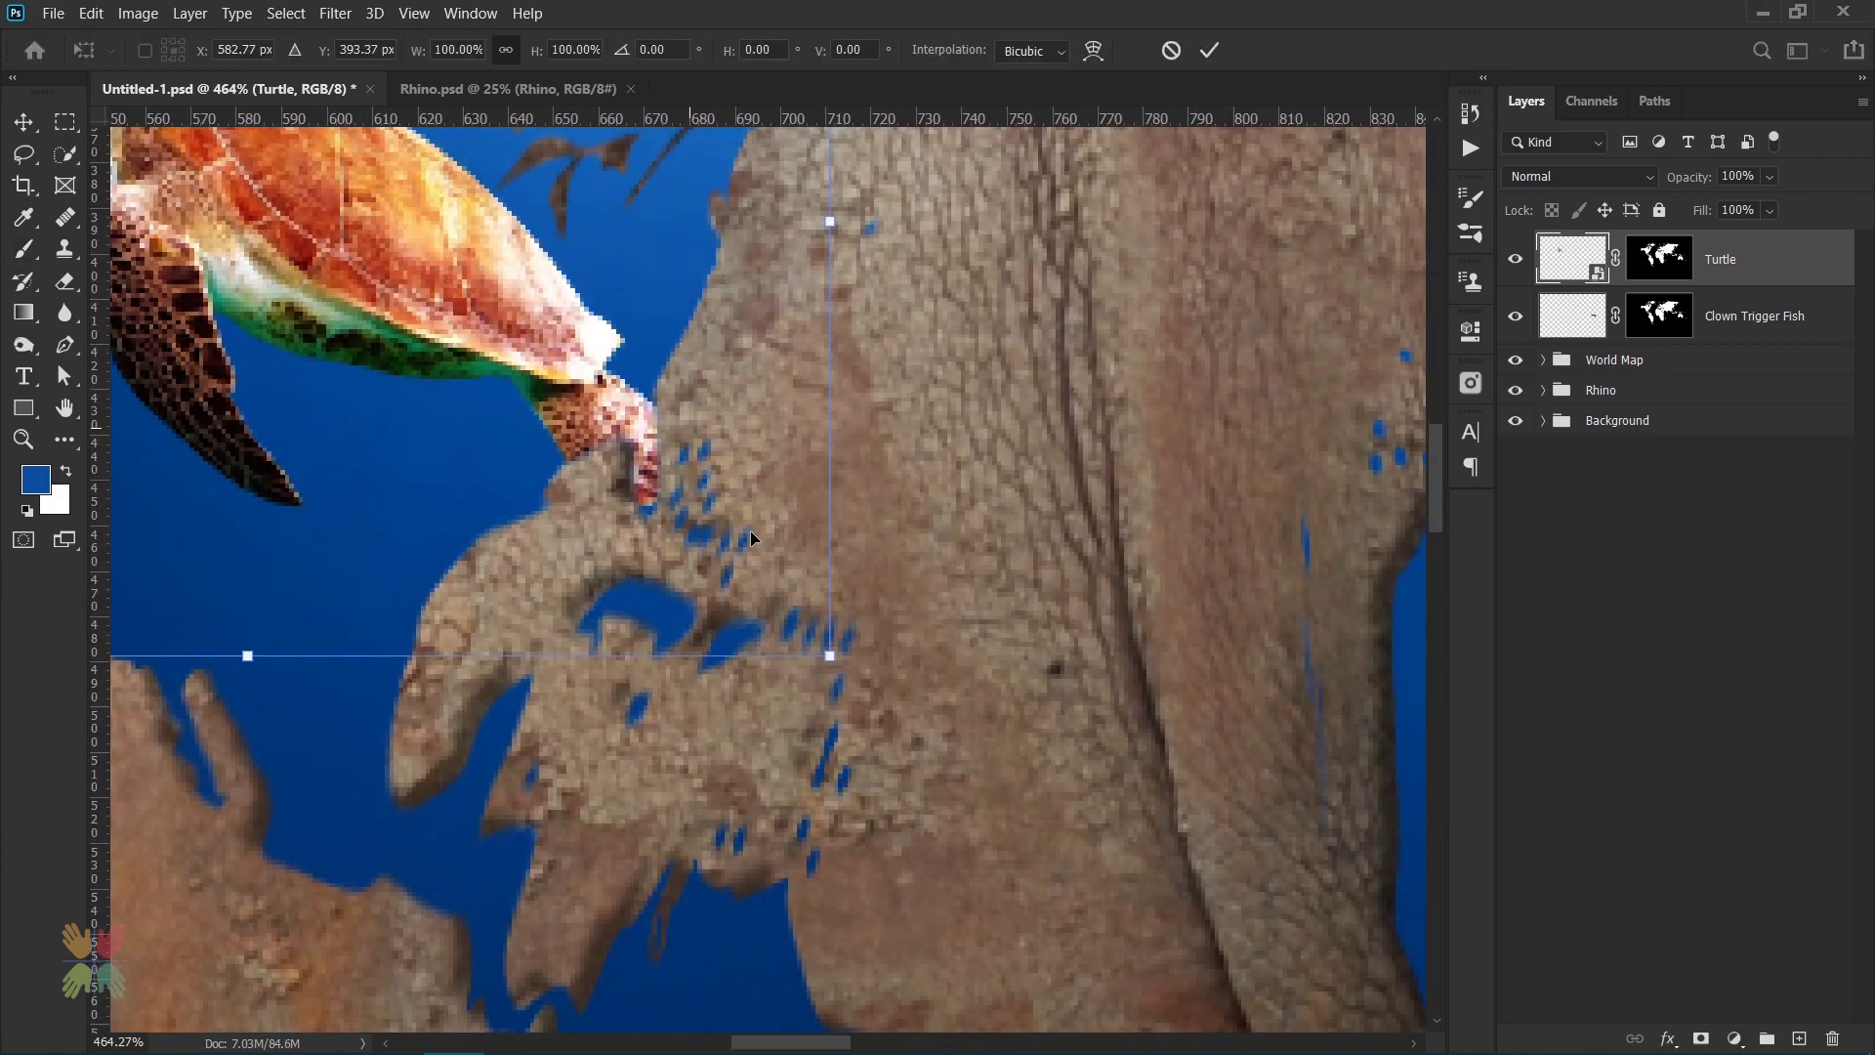
scroll(678, 535, "down", 3)
left_click_drag(731, 576, 718, 568)
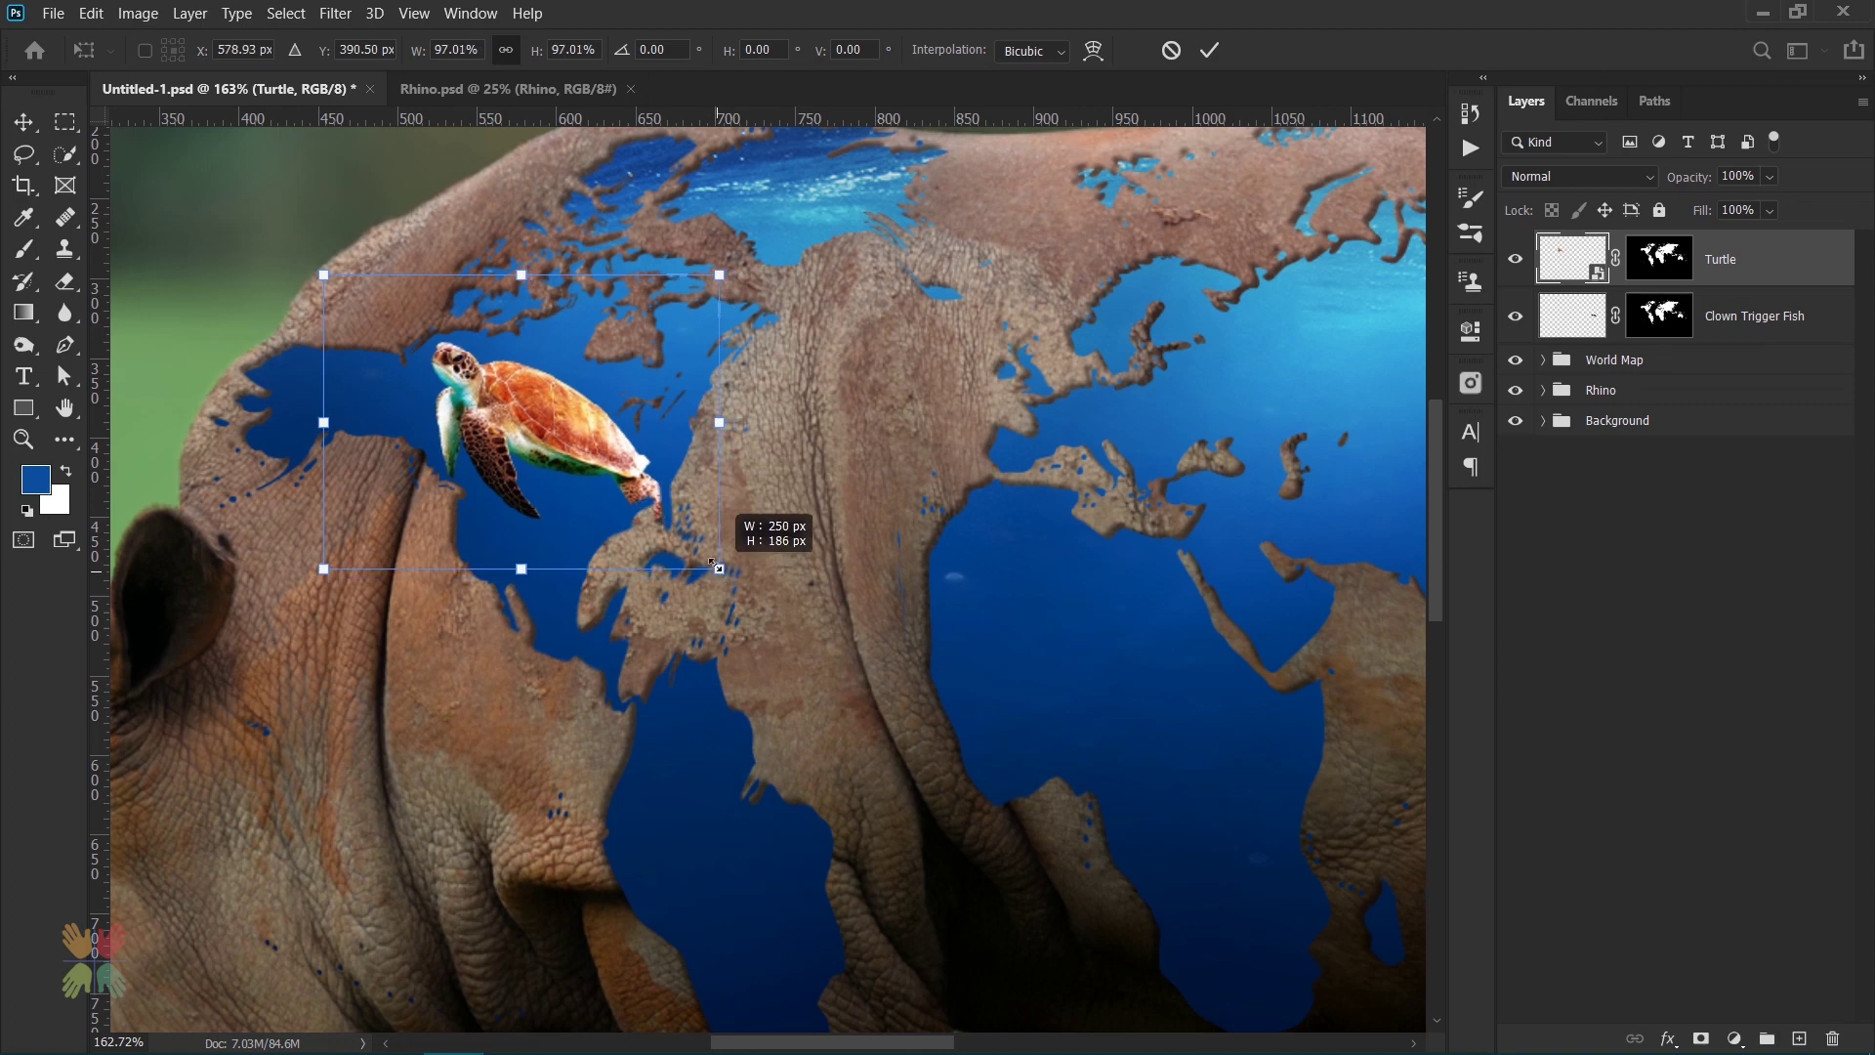
key("Up")
key("Up")
key("Up")
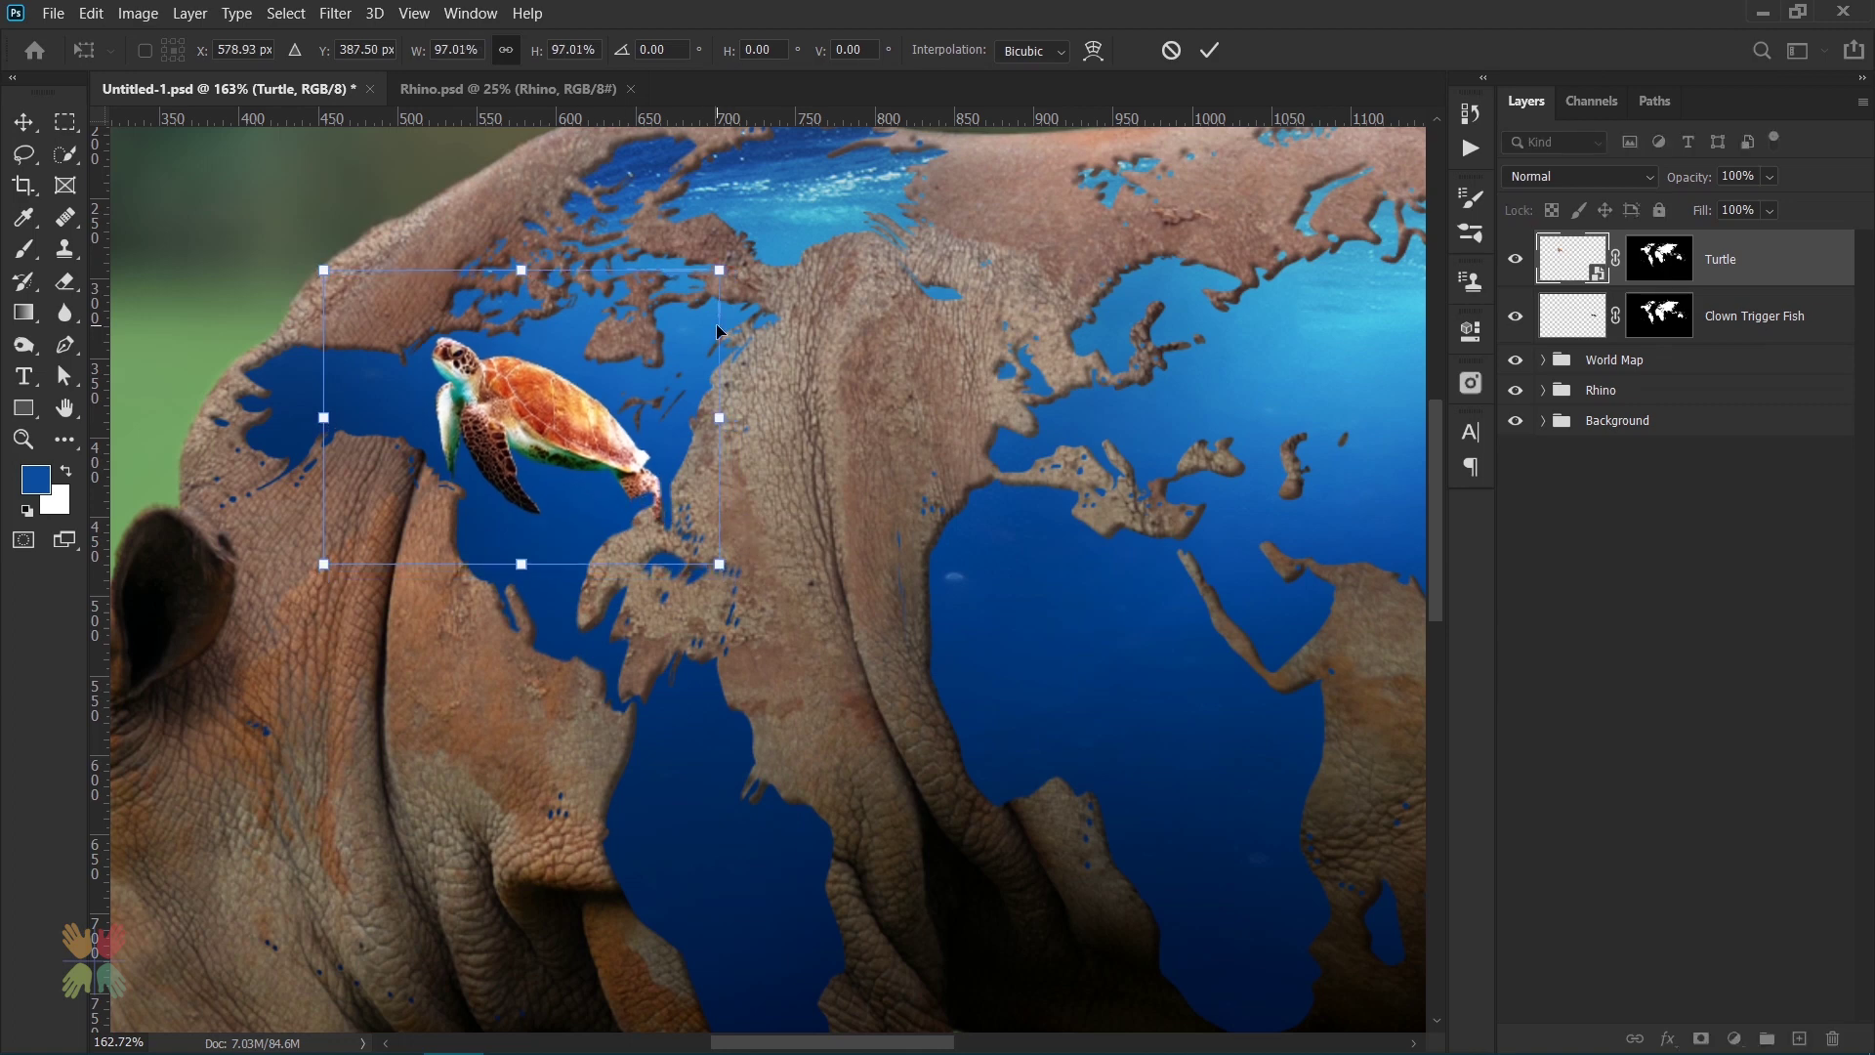
key("Return")
- Add a Hue/Saturation adjustment clipped to the turtle, with Hue set to -13
key("b")
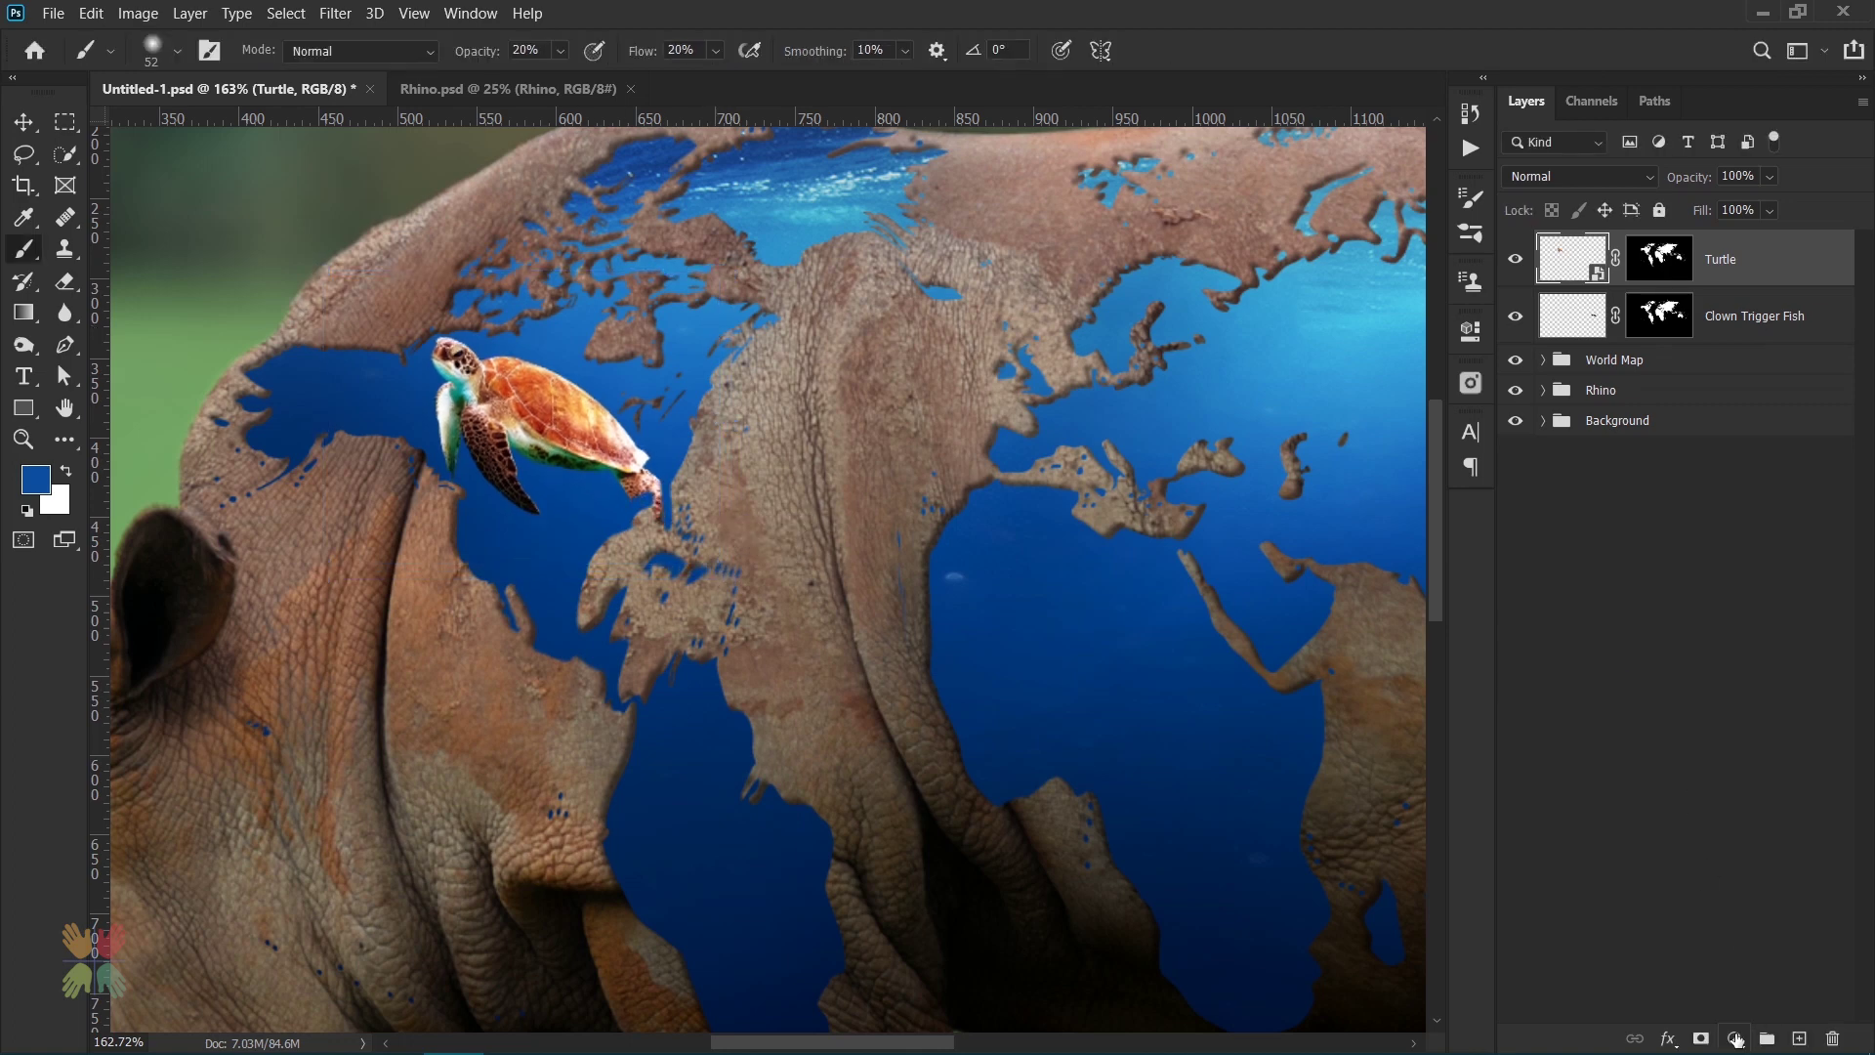
left_click(1735, 1038)
left_click(1719, 810)
left_click(1261, 777)
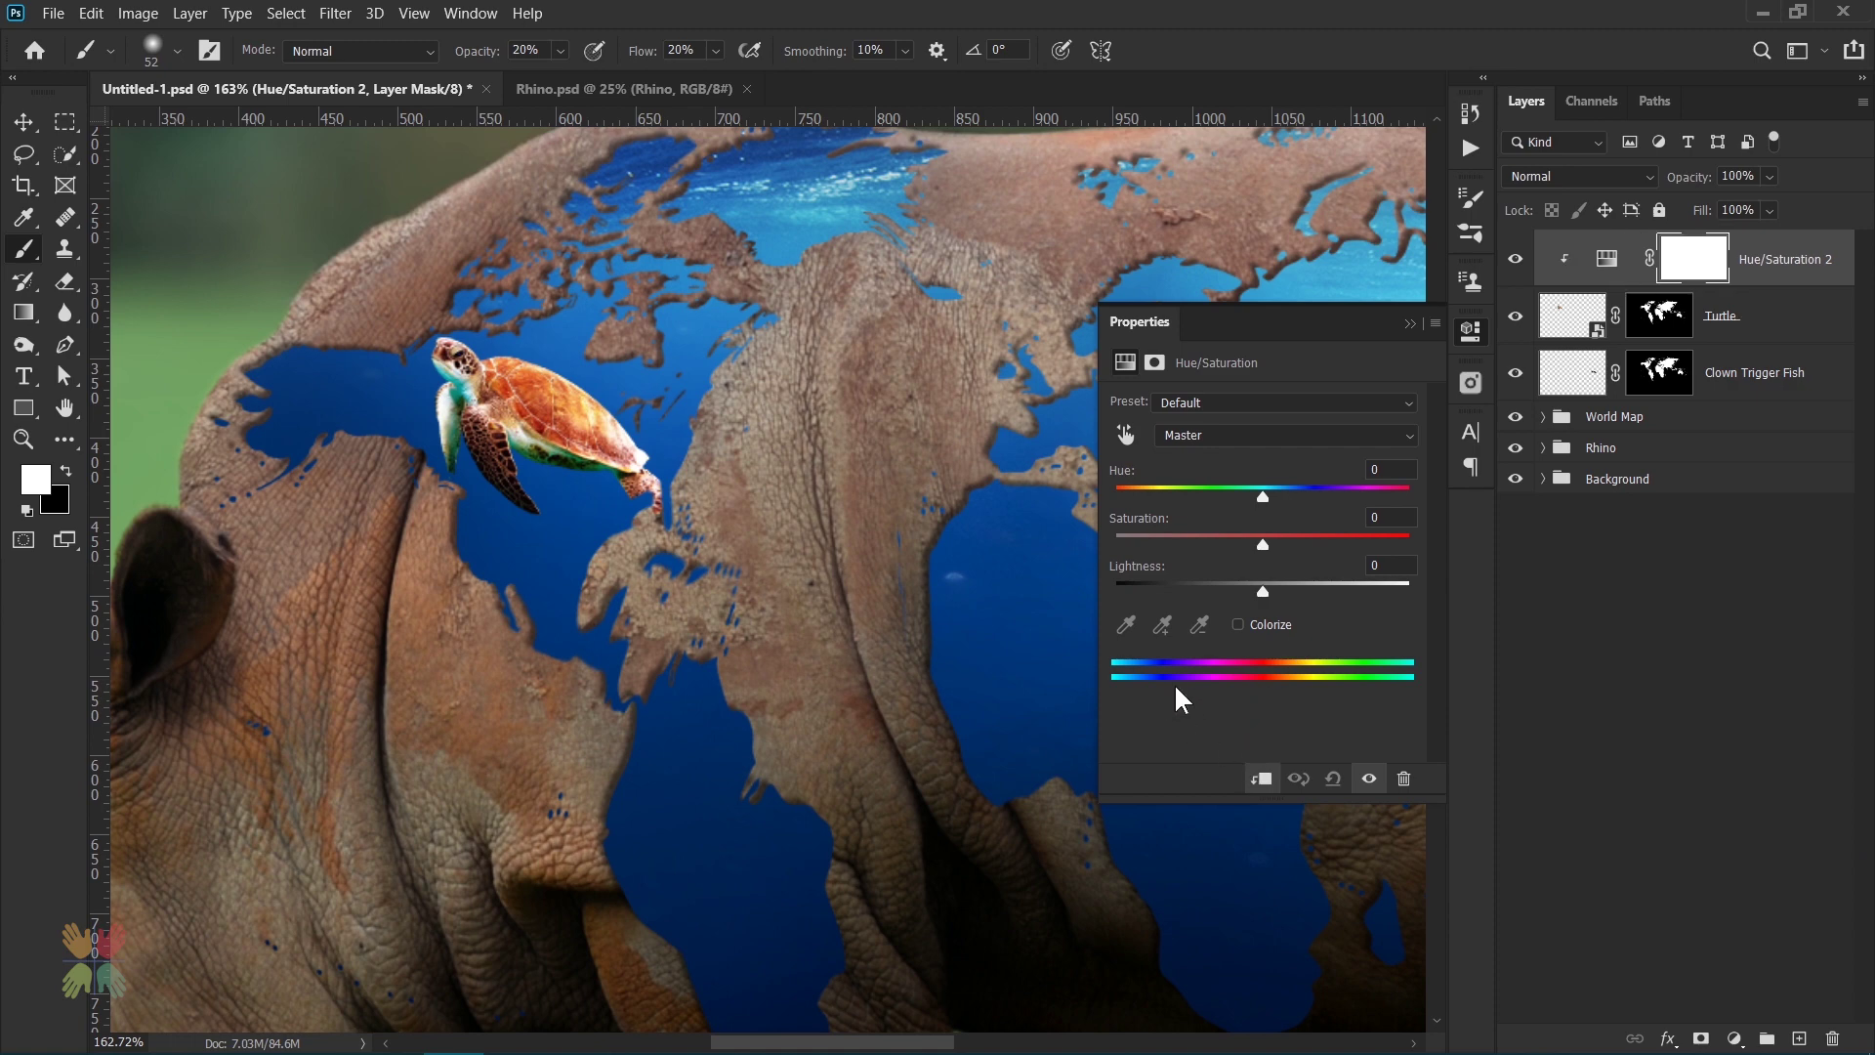
left_click_drag(1263, 497, 1243, 498)
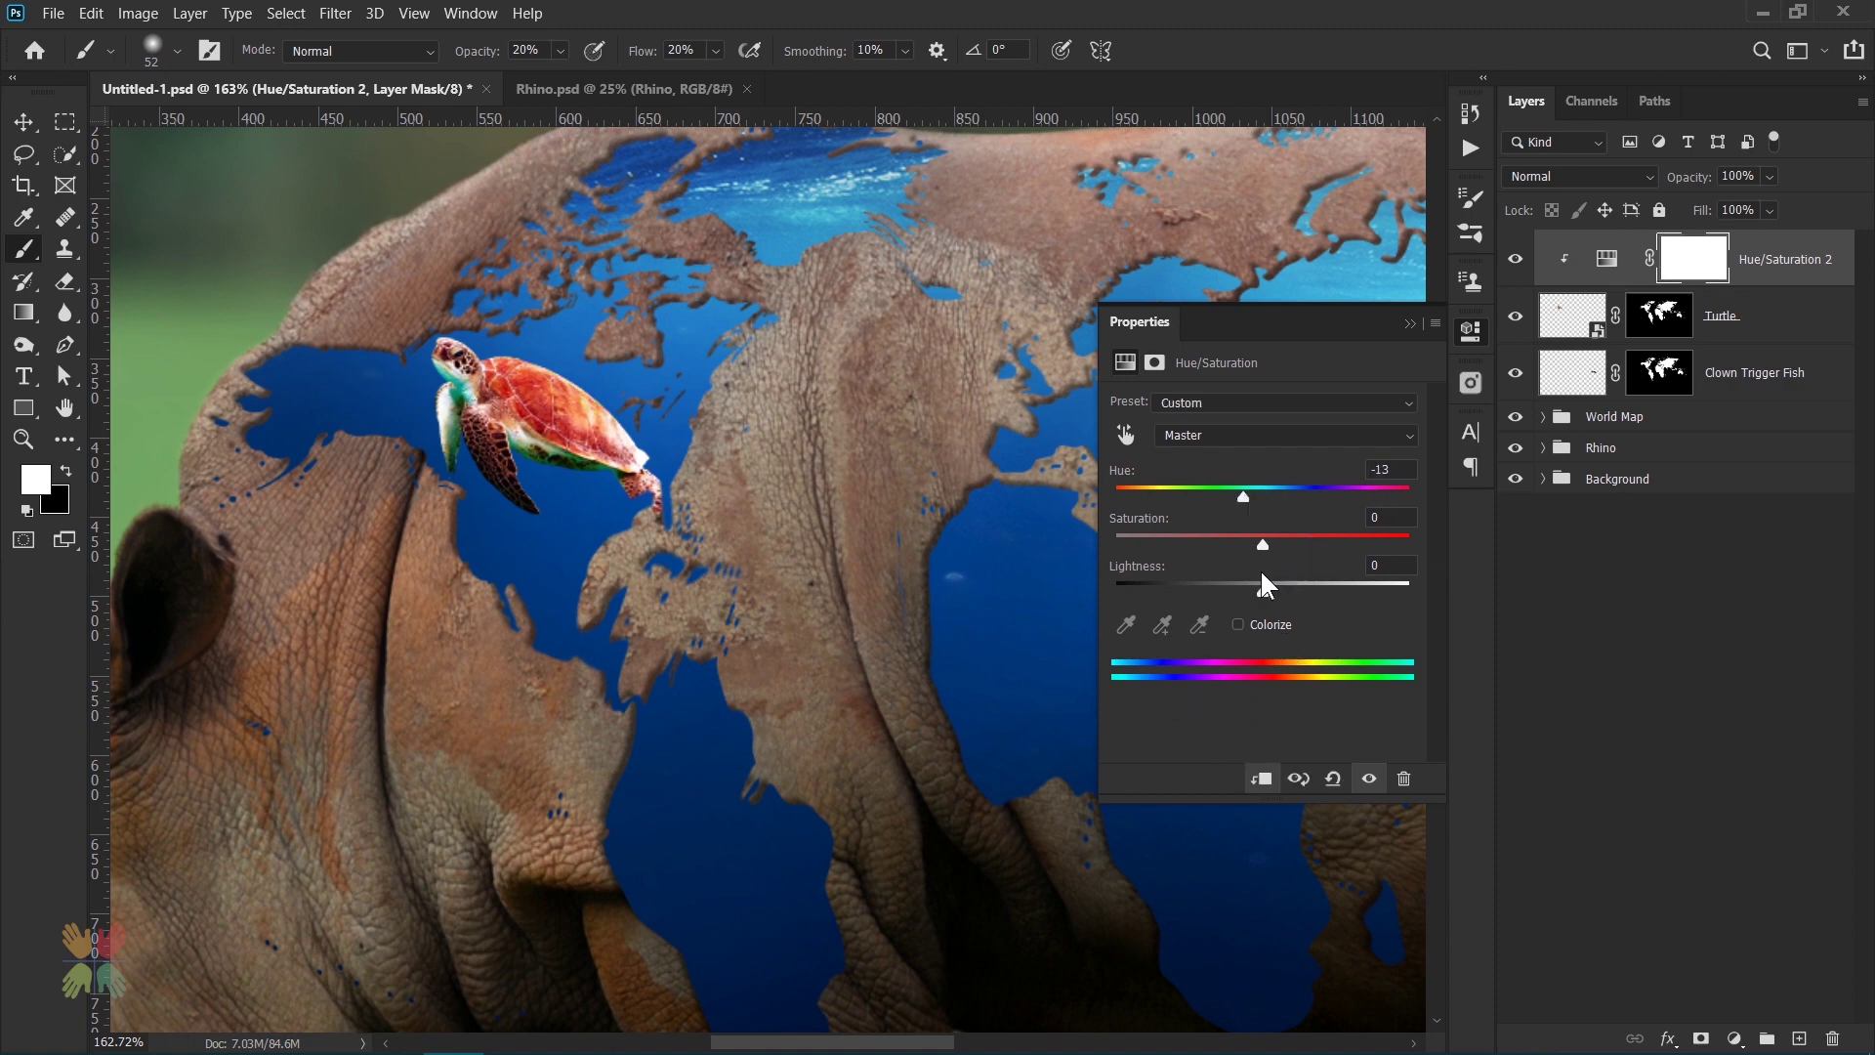
left_click(1403, 328)
- Set the Turtle layer's opacity to 60%
left_click(1737, 176)
key("alt+bracketleft")
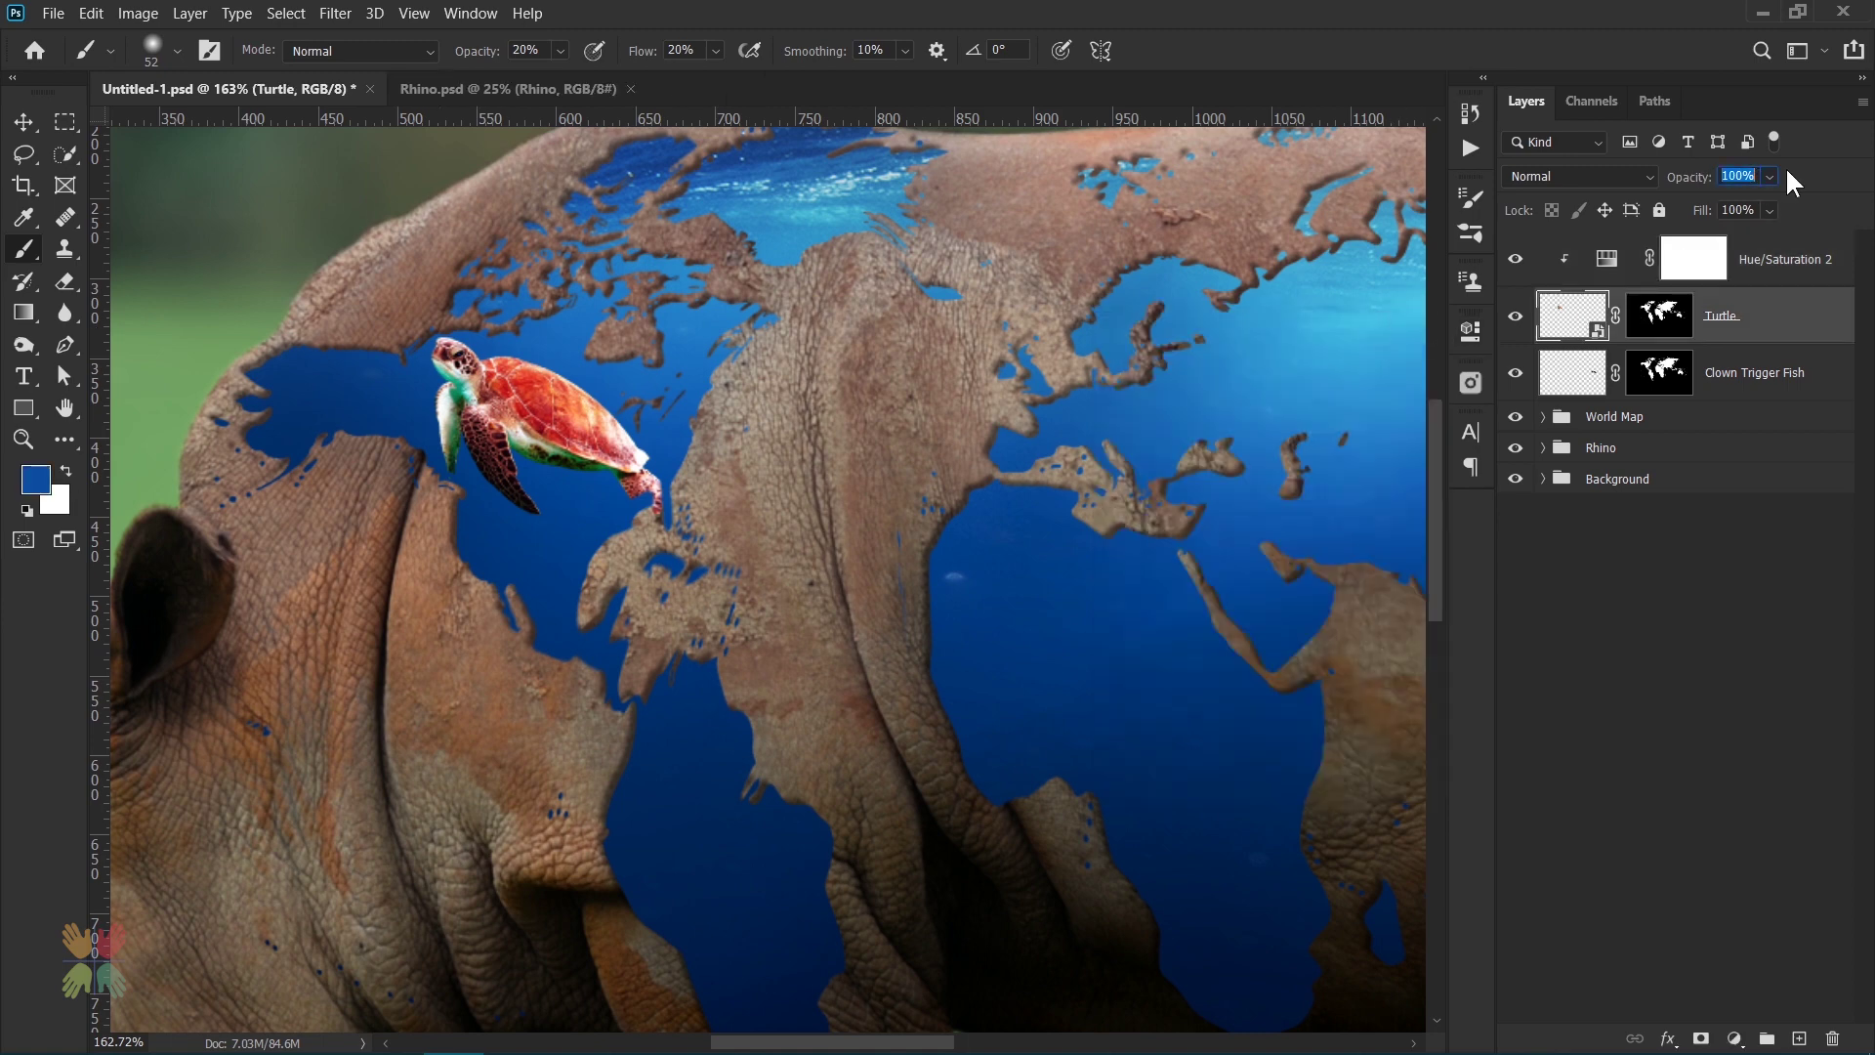
type("60")
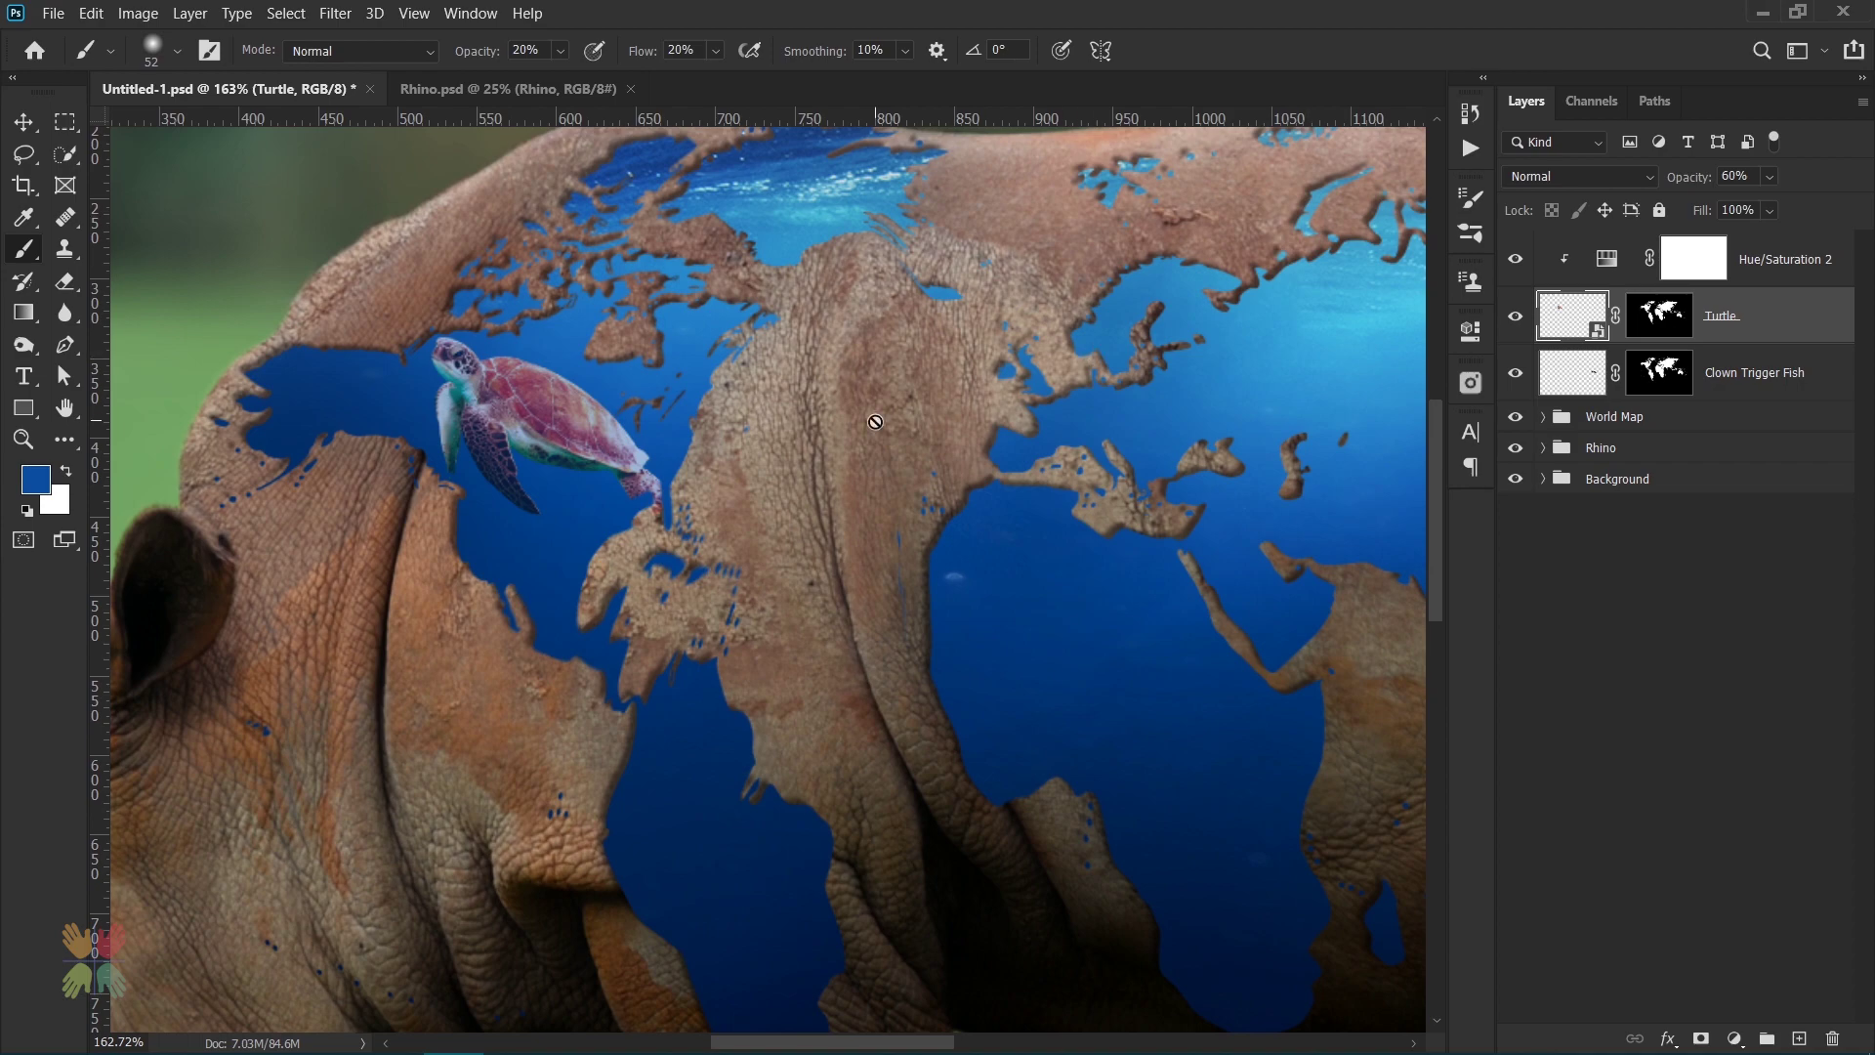
key("ctrl+0")
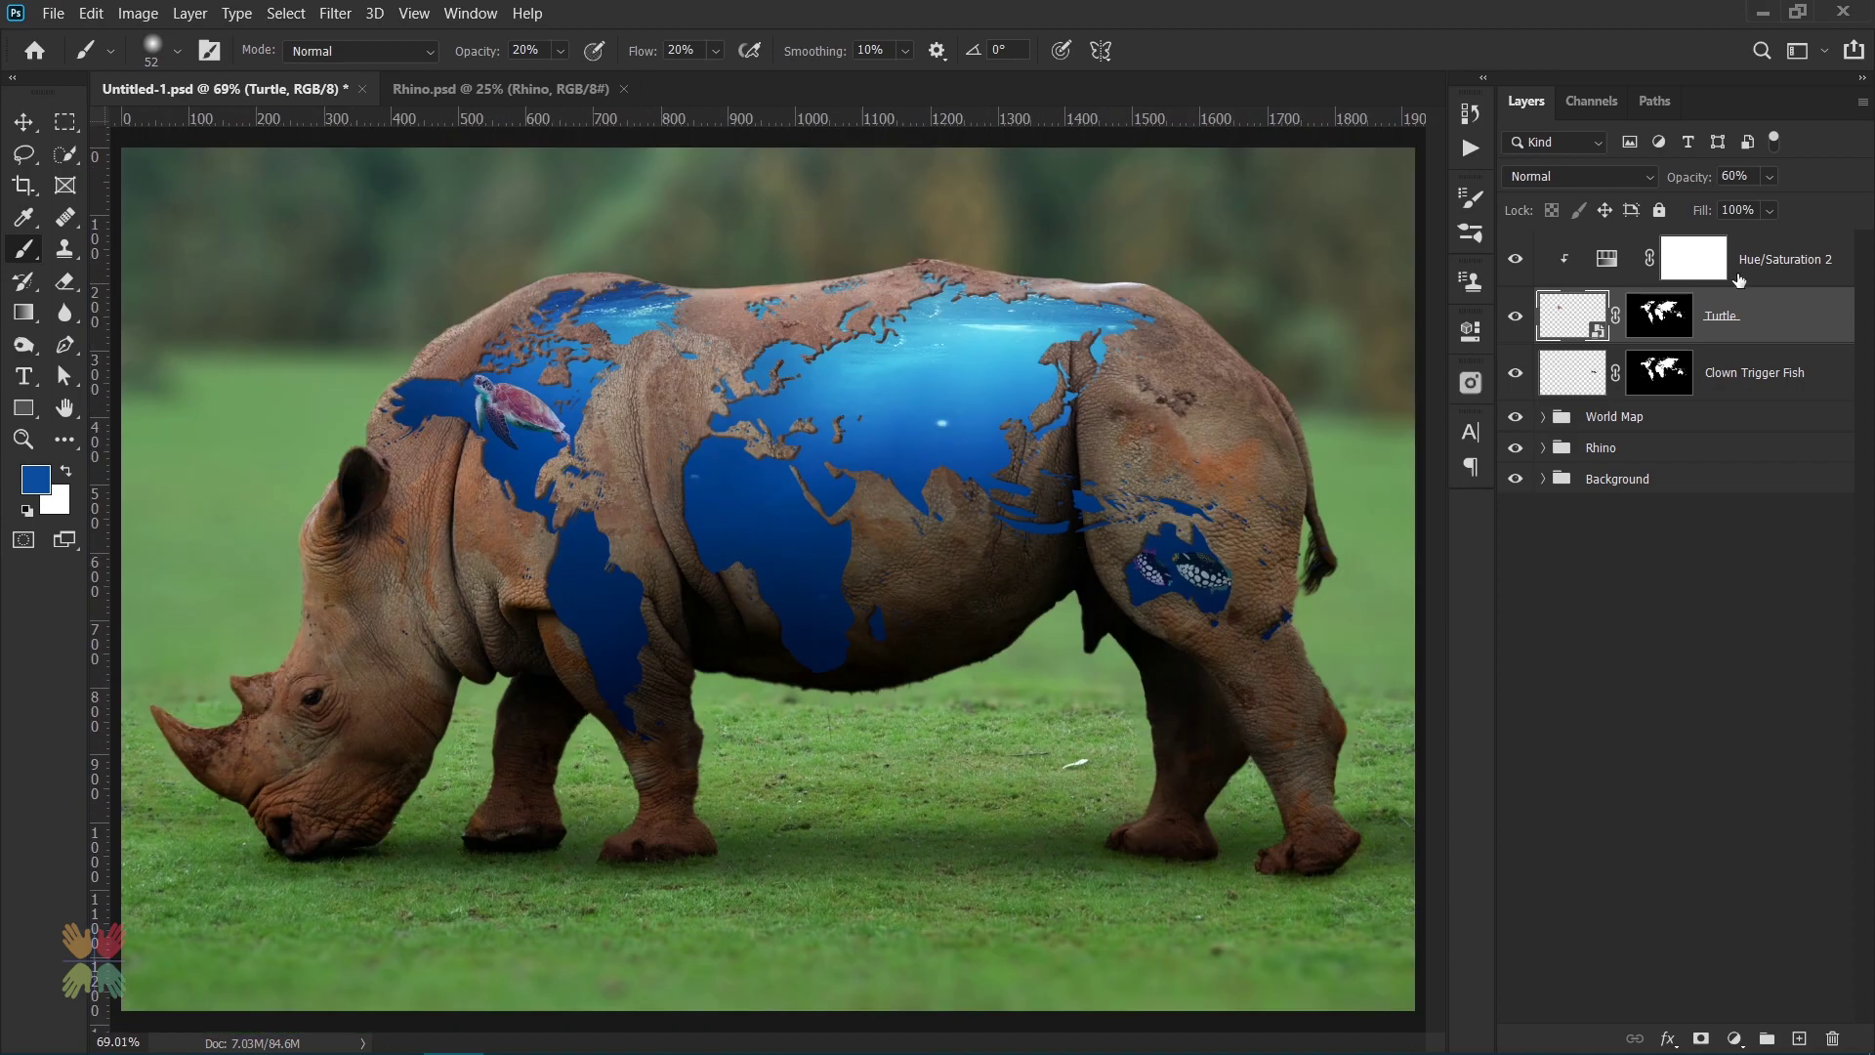
- Group the turtle and its adjustment into a group named Turtle
left_click(1738, 280, "shift")
key("ctrl+g")
double_click(1607, 244)
type("Turtle")
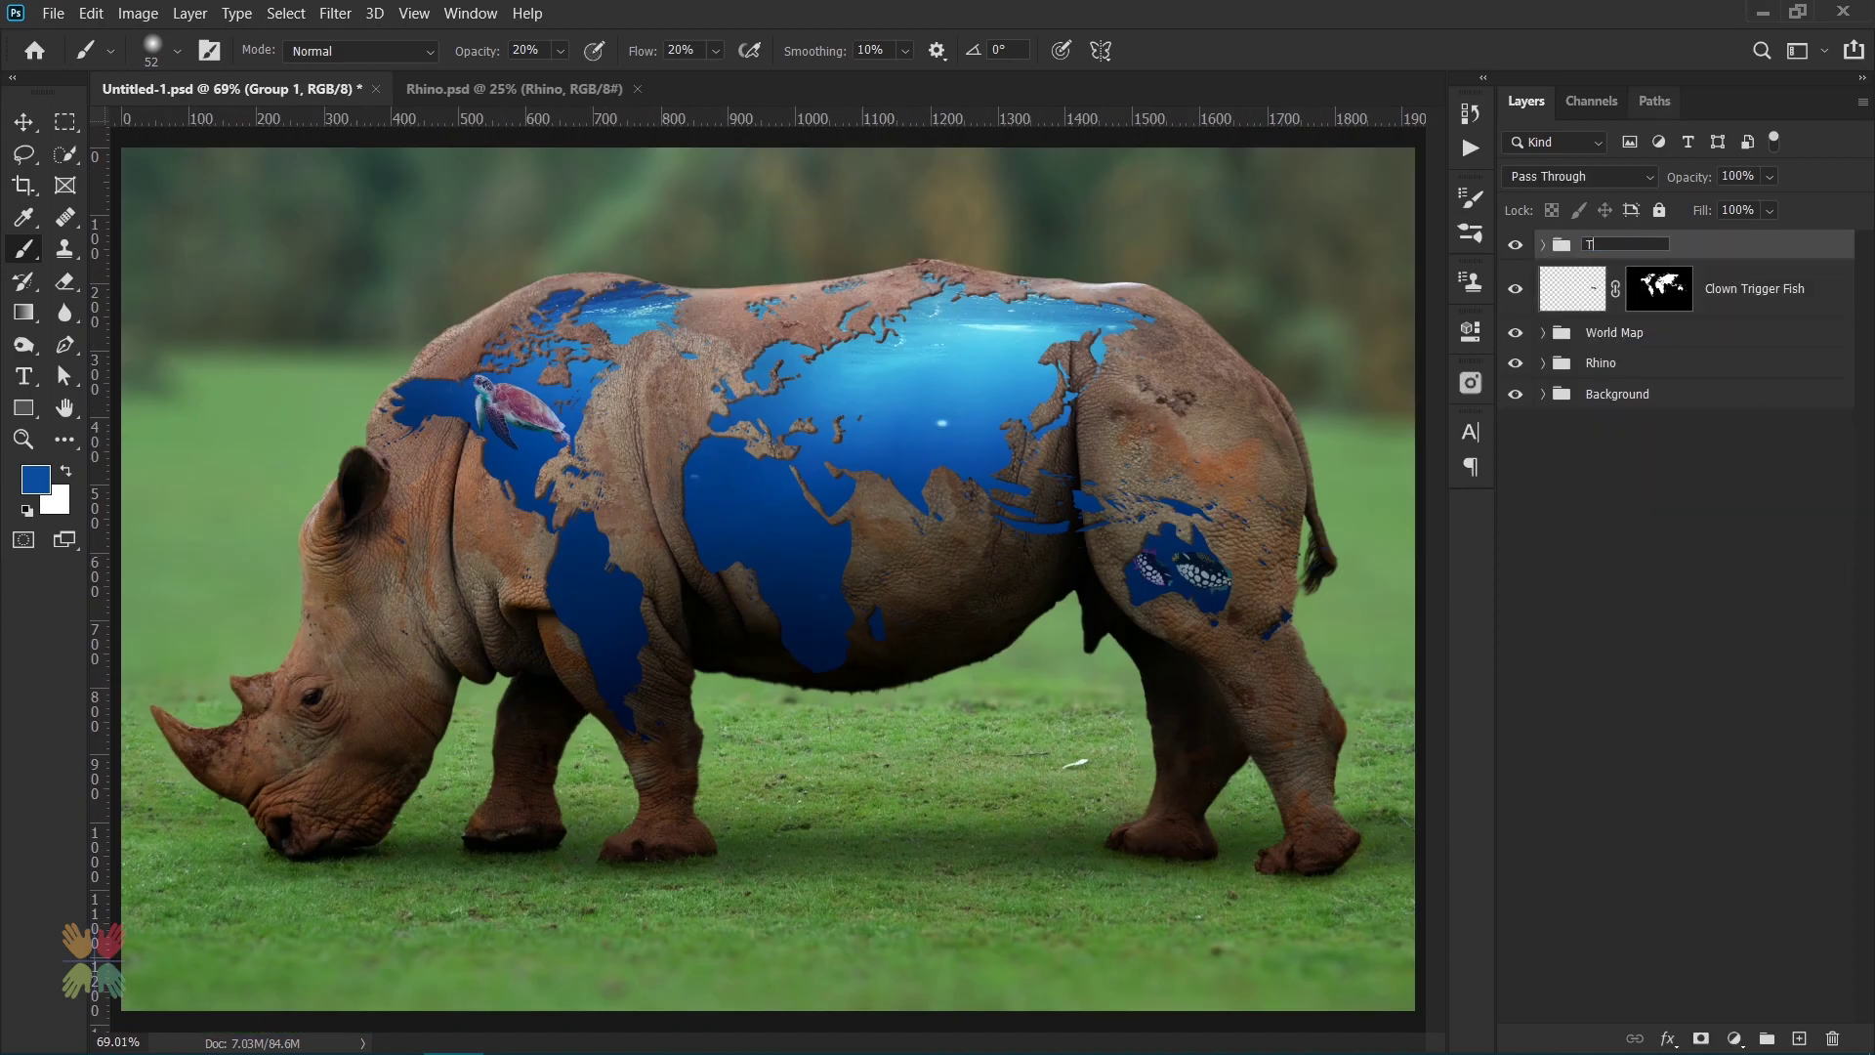
key("Return")
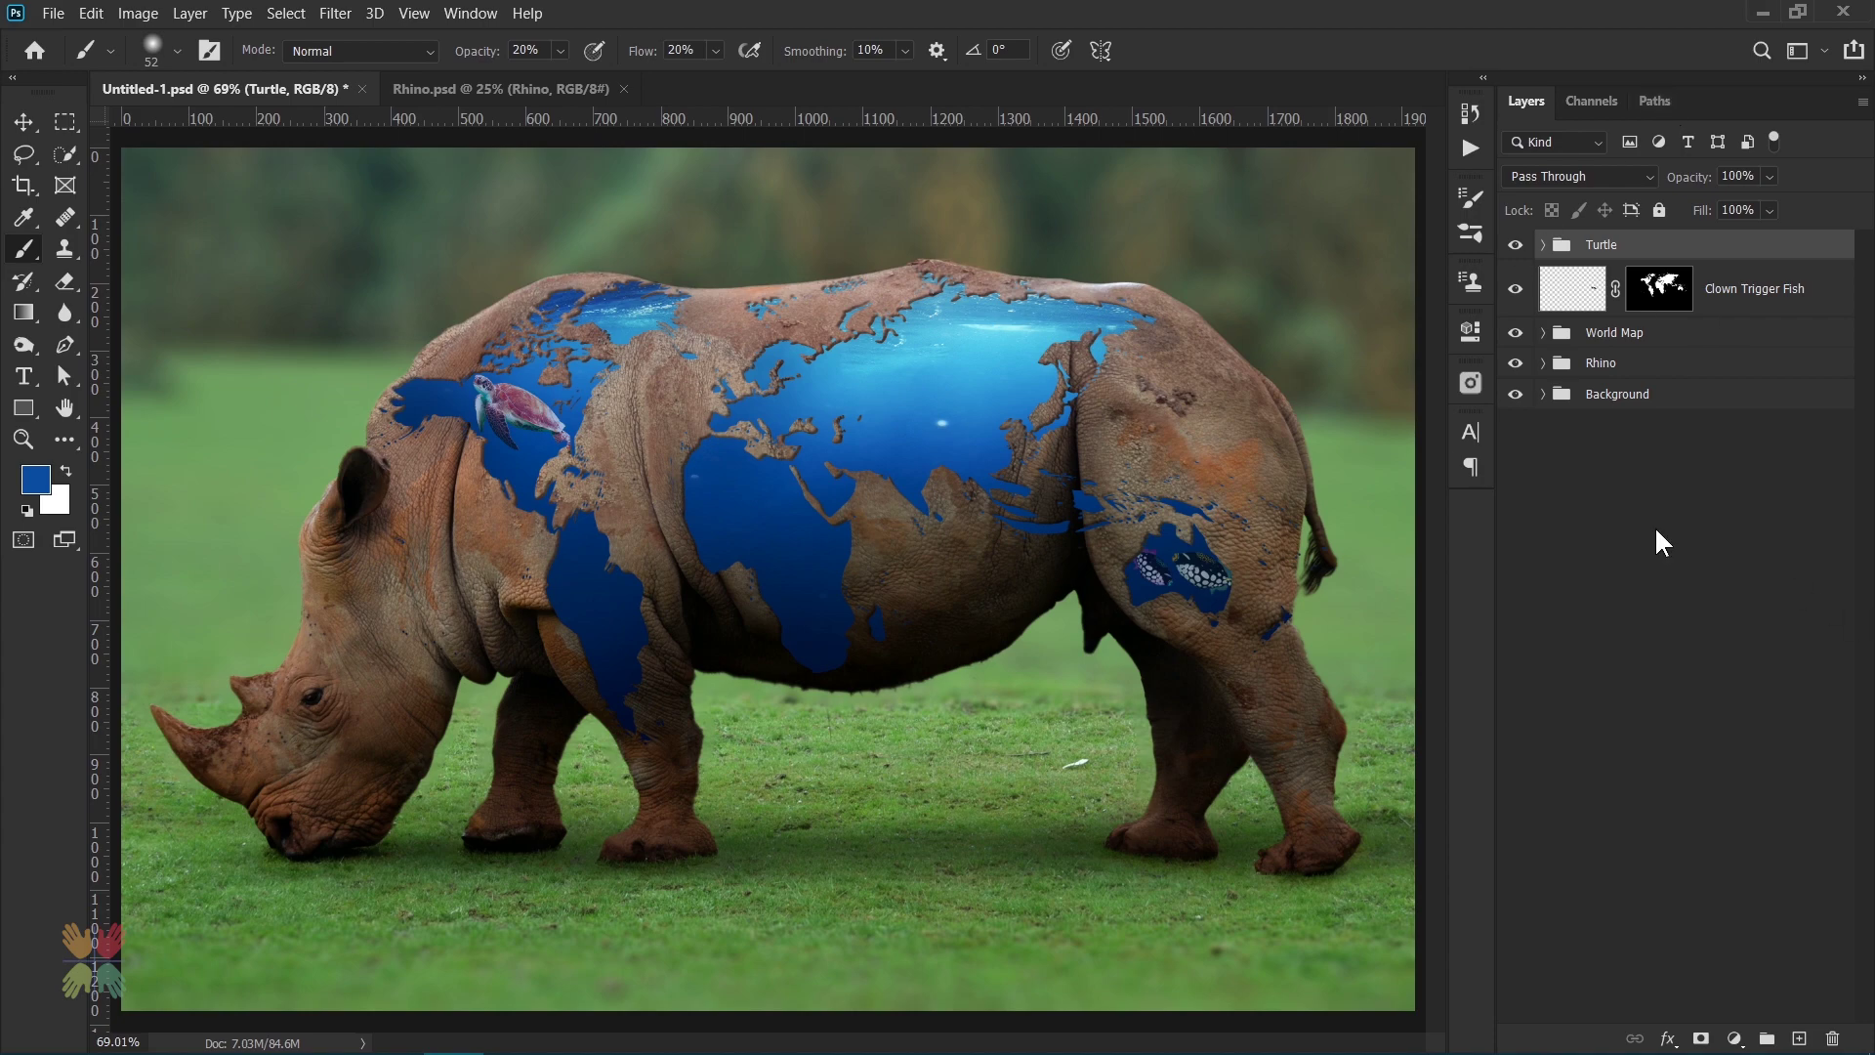
left_click(52, 13)
left_click(117, 448)
- Place the small fishes image near the map's top, scaled, flipped and rotated, at 70% opacity
double_click(579, 368)
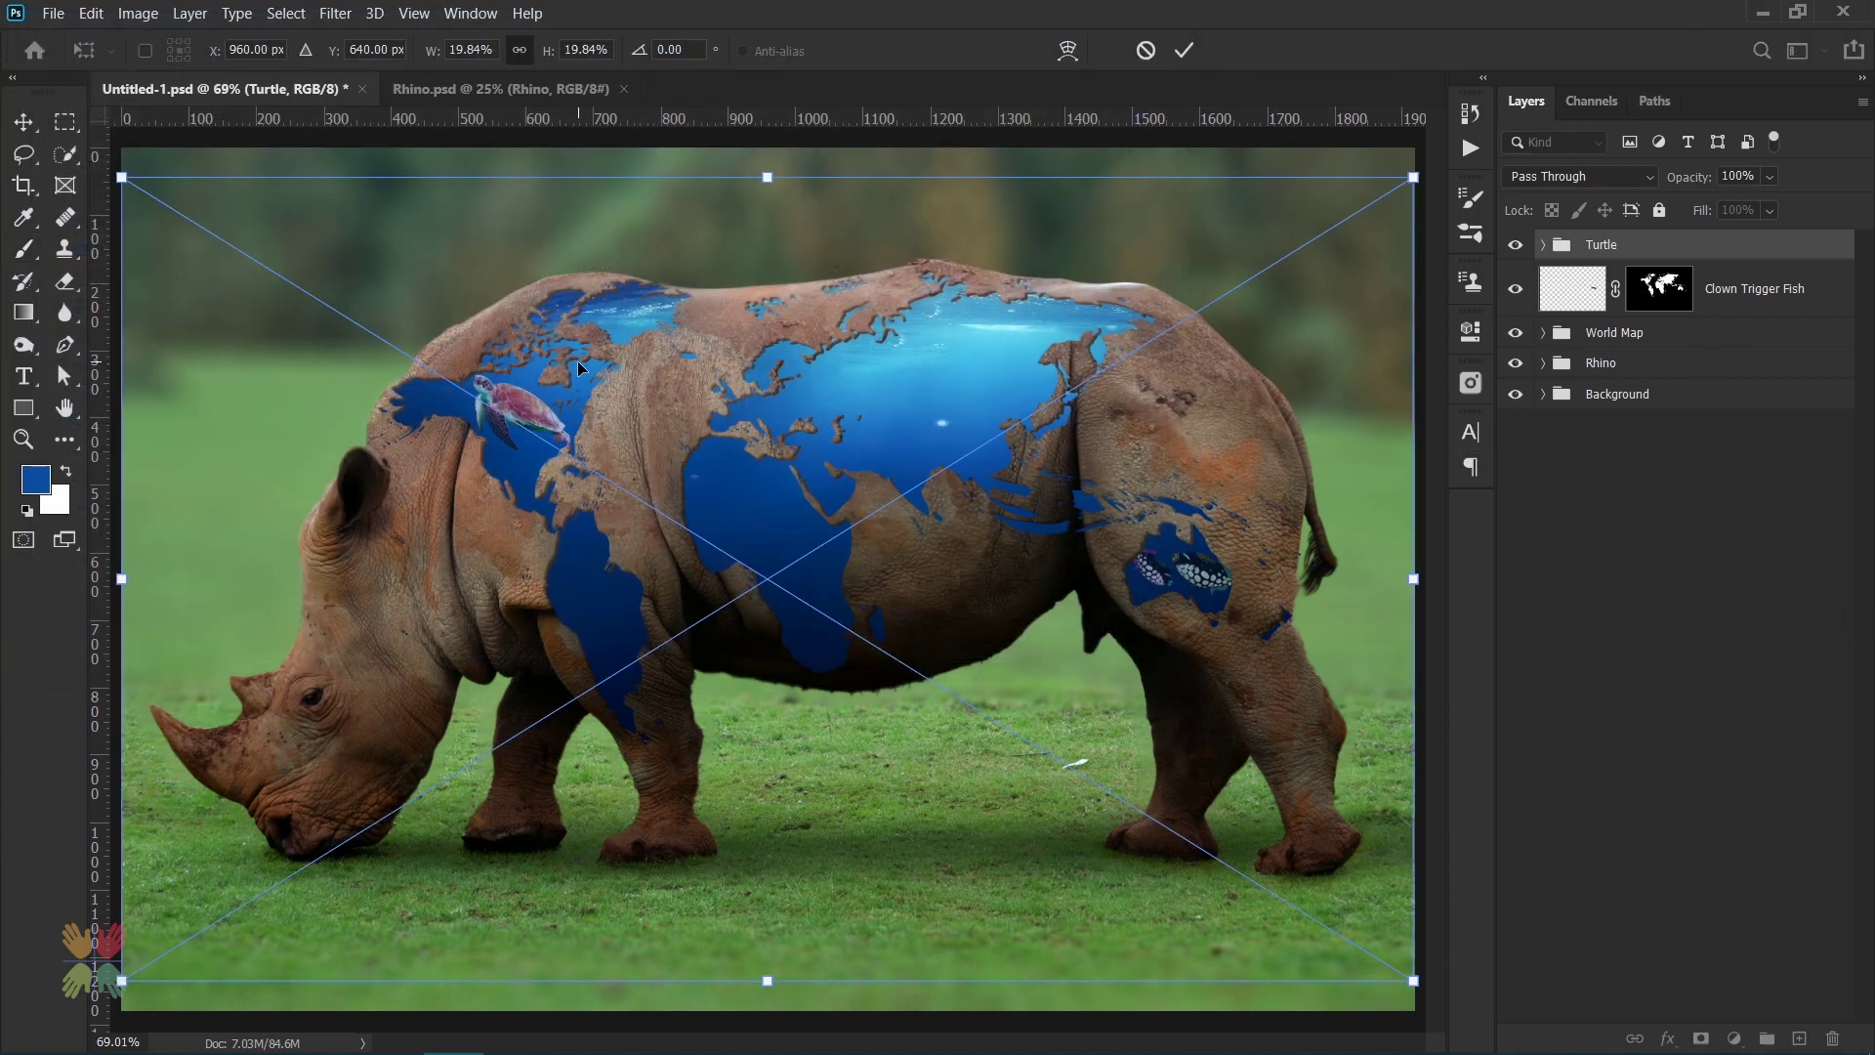
mouse_move(1413, 177)
left_mouse_down()
mouse_move(222, 917)
mouse_move(635, 303)
mouse_move(610, 315)
left_mouse_up()
scroll(625, 310, "up", 5)
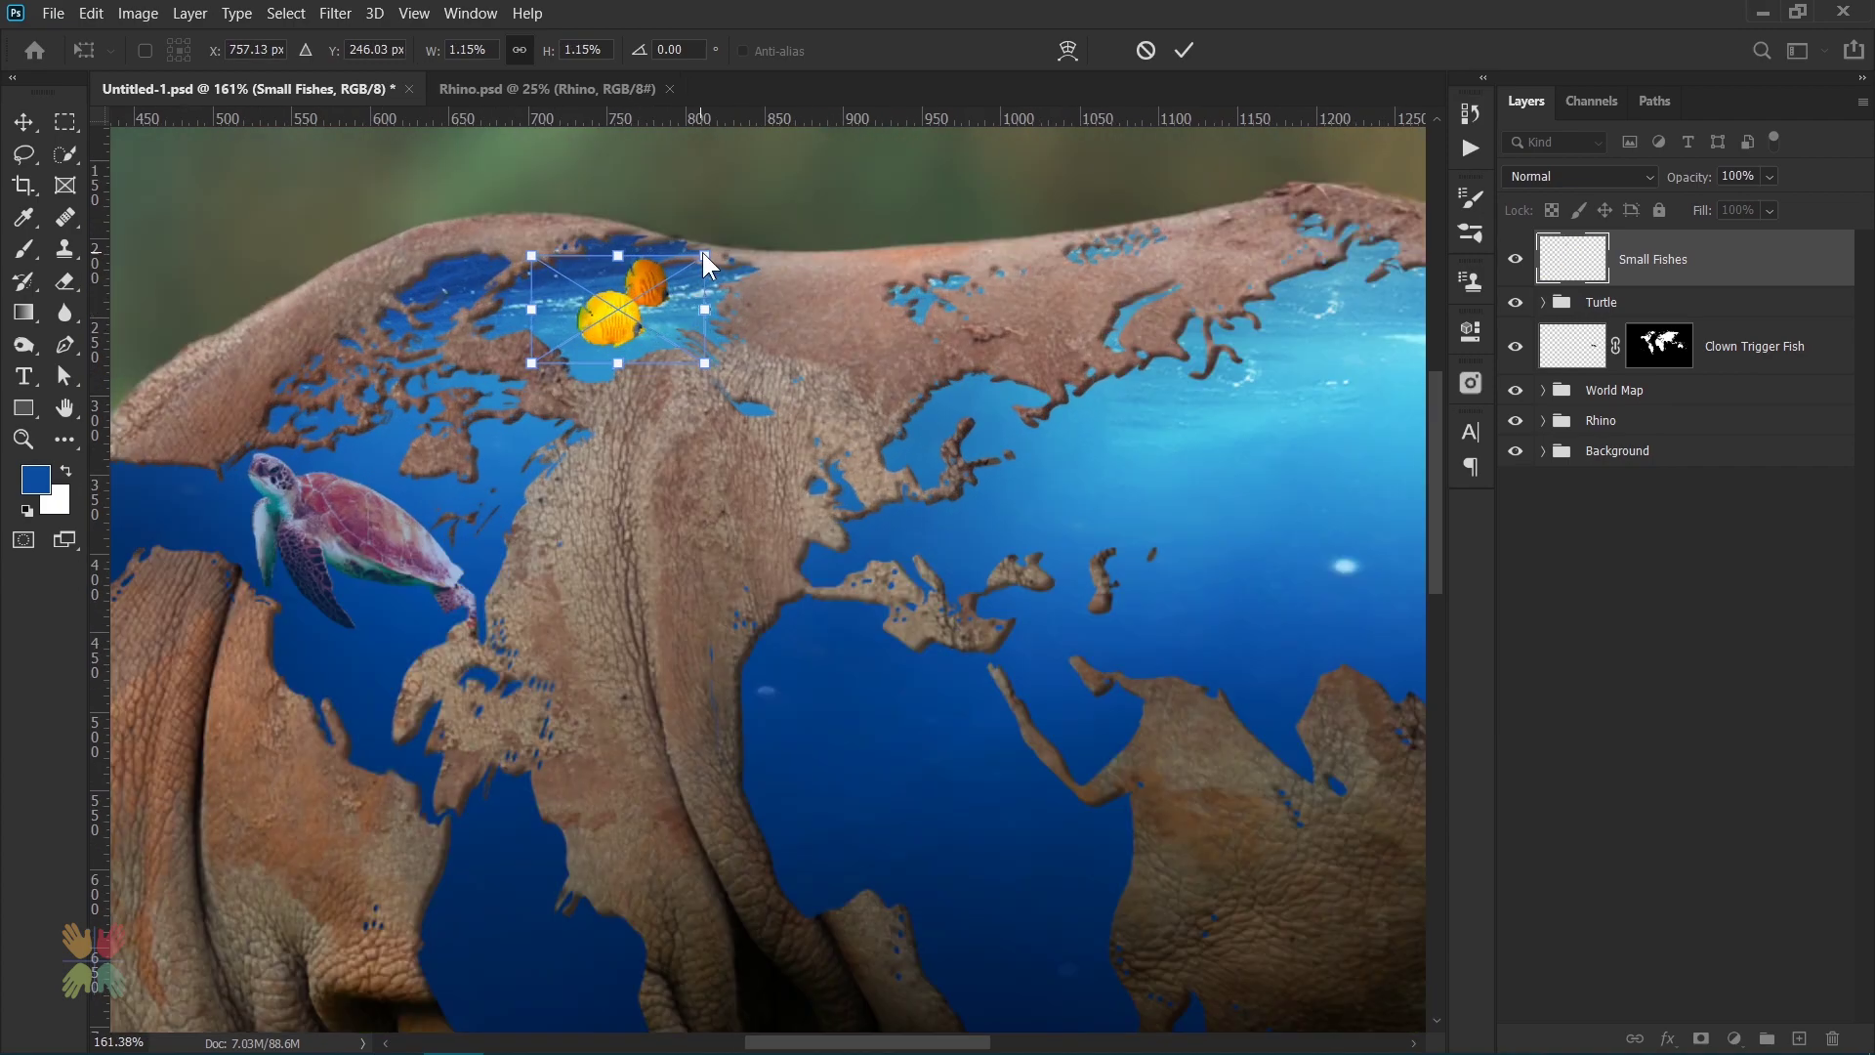
left_click_drag(704, 256, 711, 246)
right_click(593, 313)
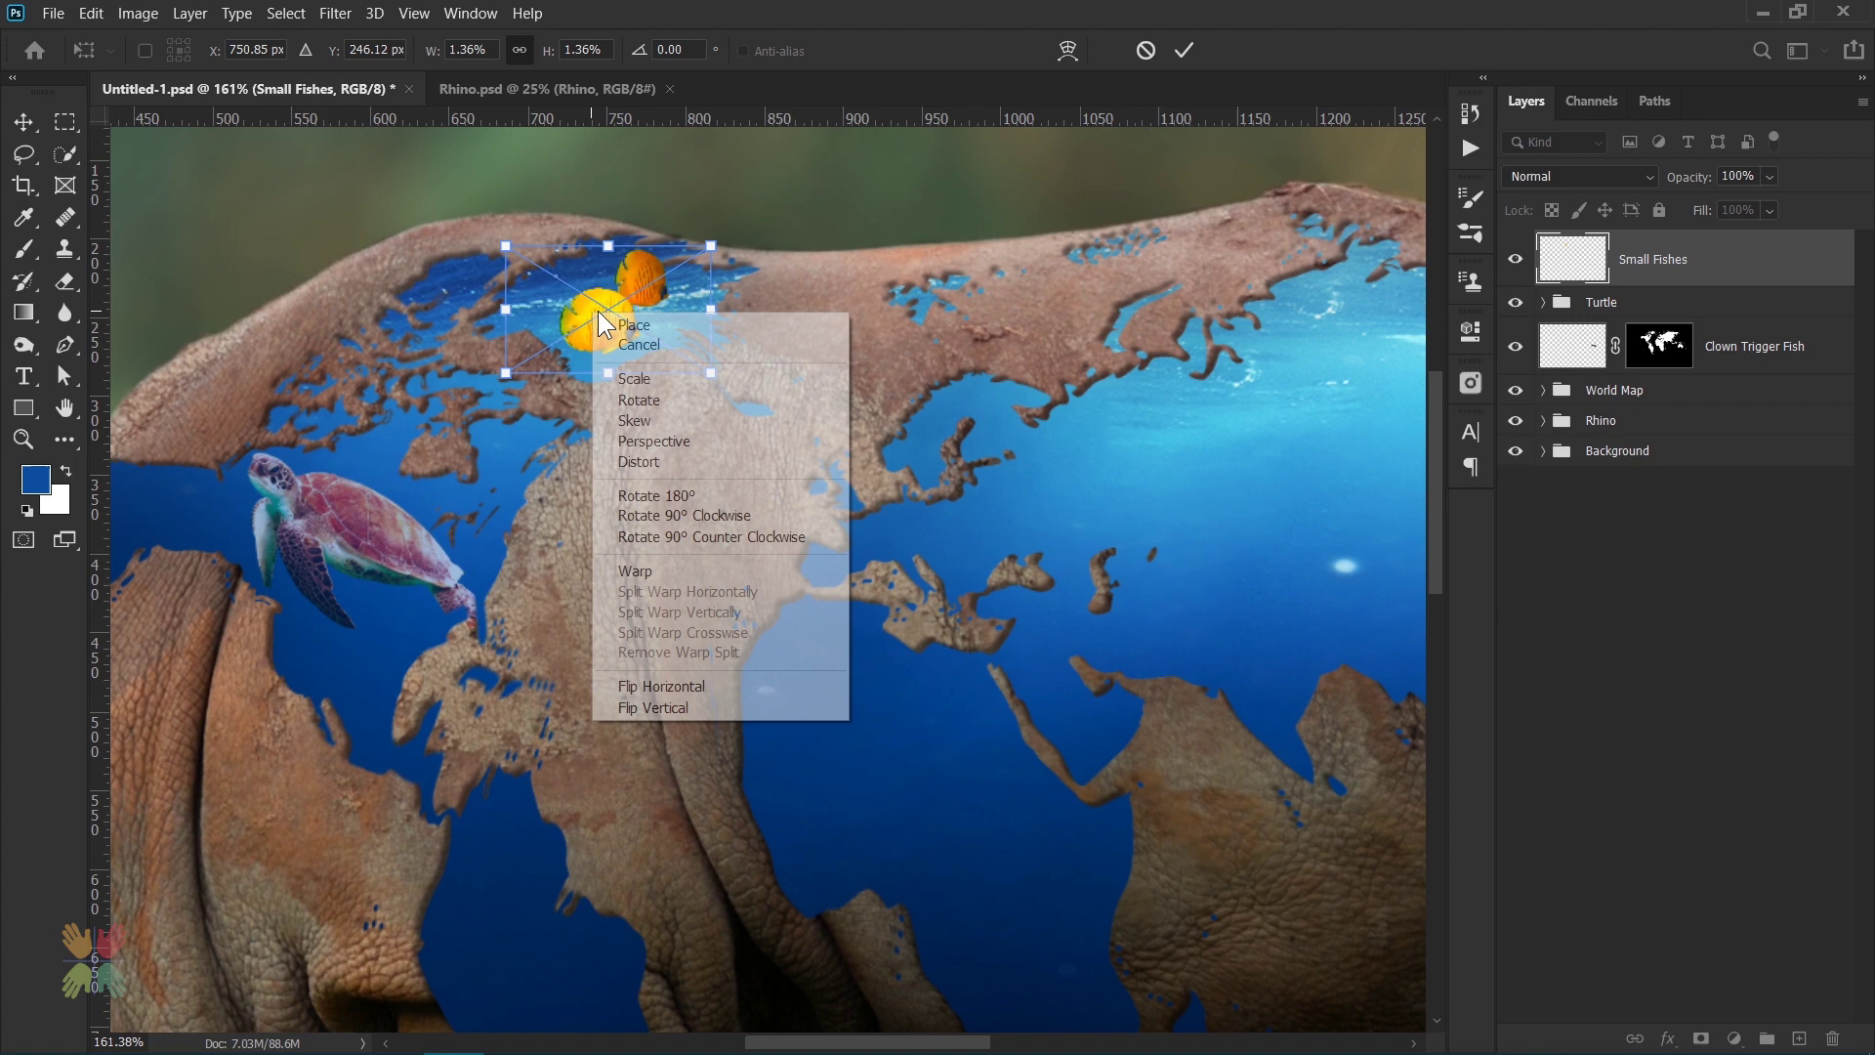
left_click(681, 685)
mouse_move(718, 360)
left_mouse_down()
mouse_move(683, 211)
mouse_move(689, 249)
left_mouse_up()
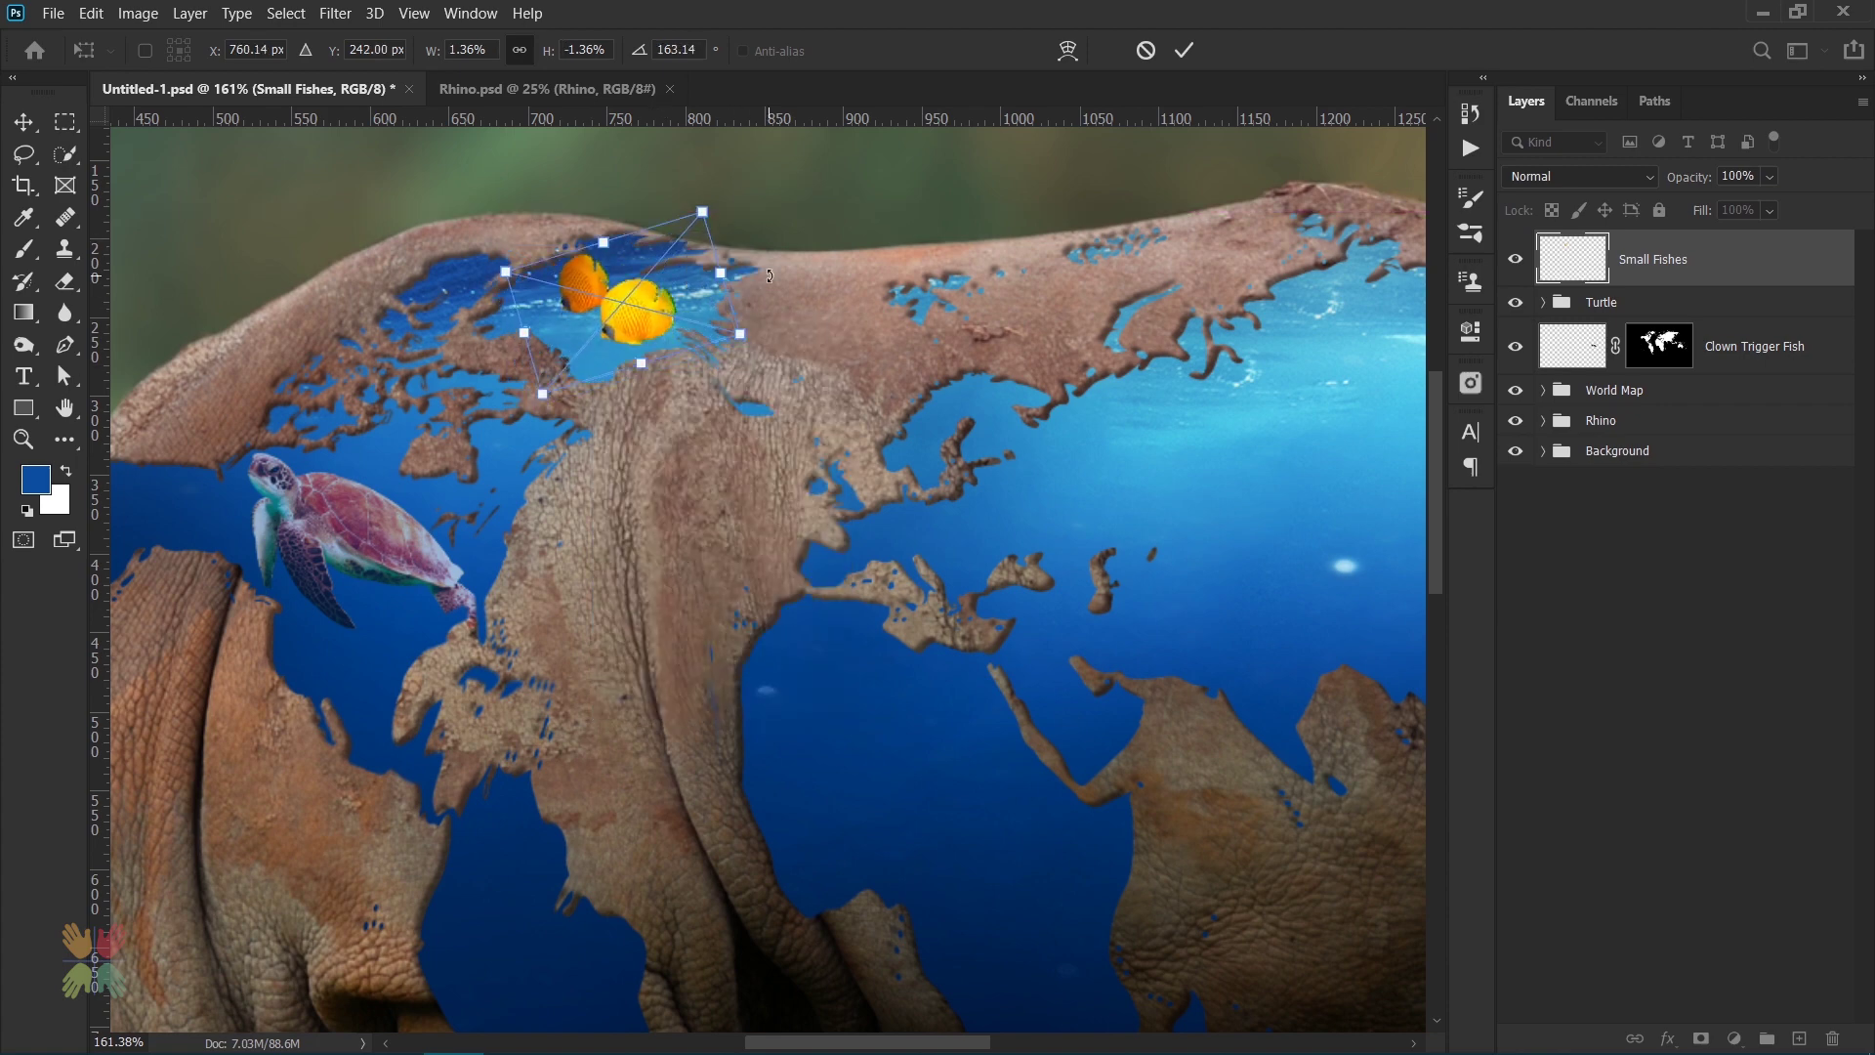
key("Return")
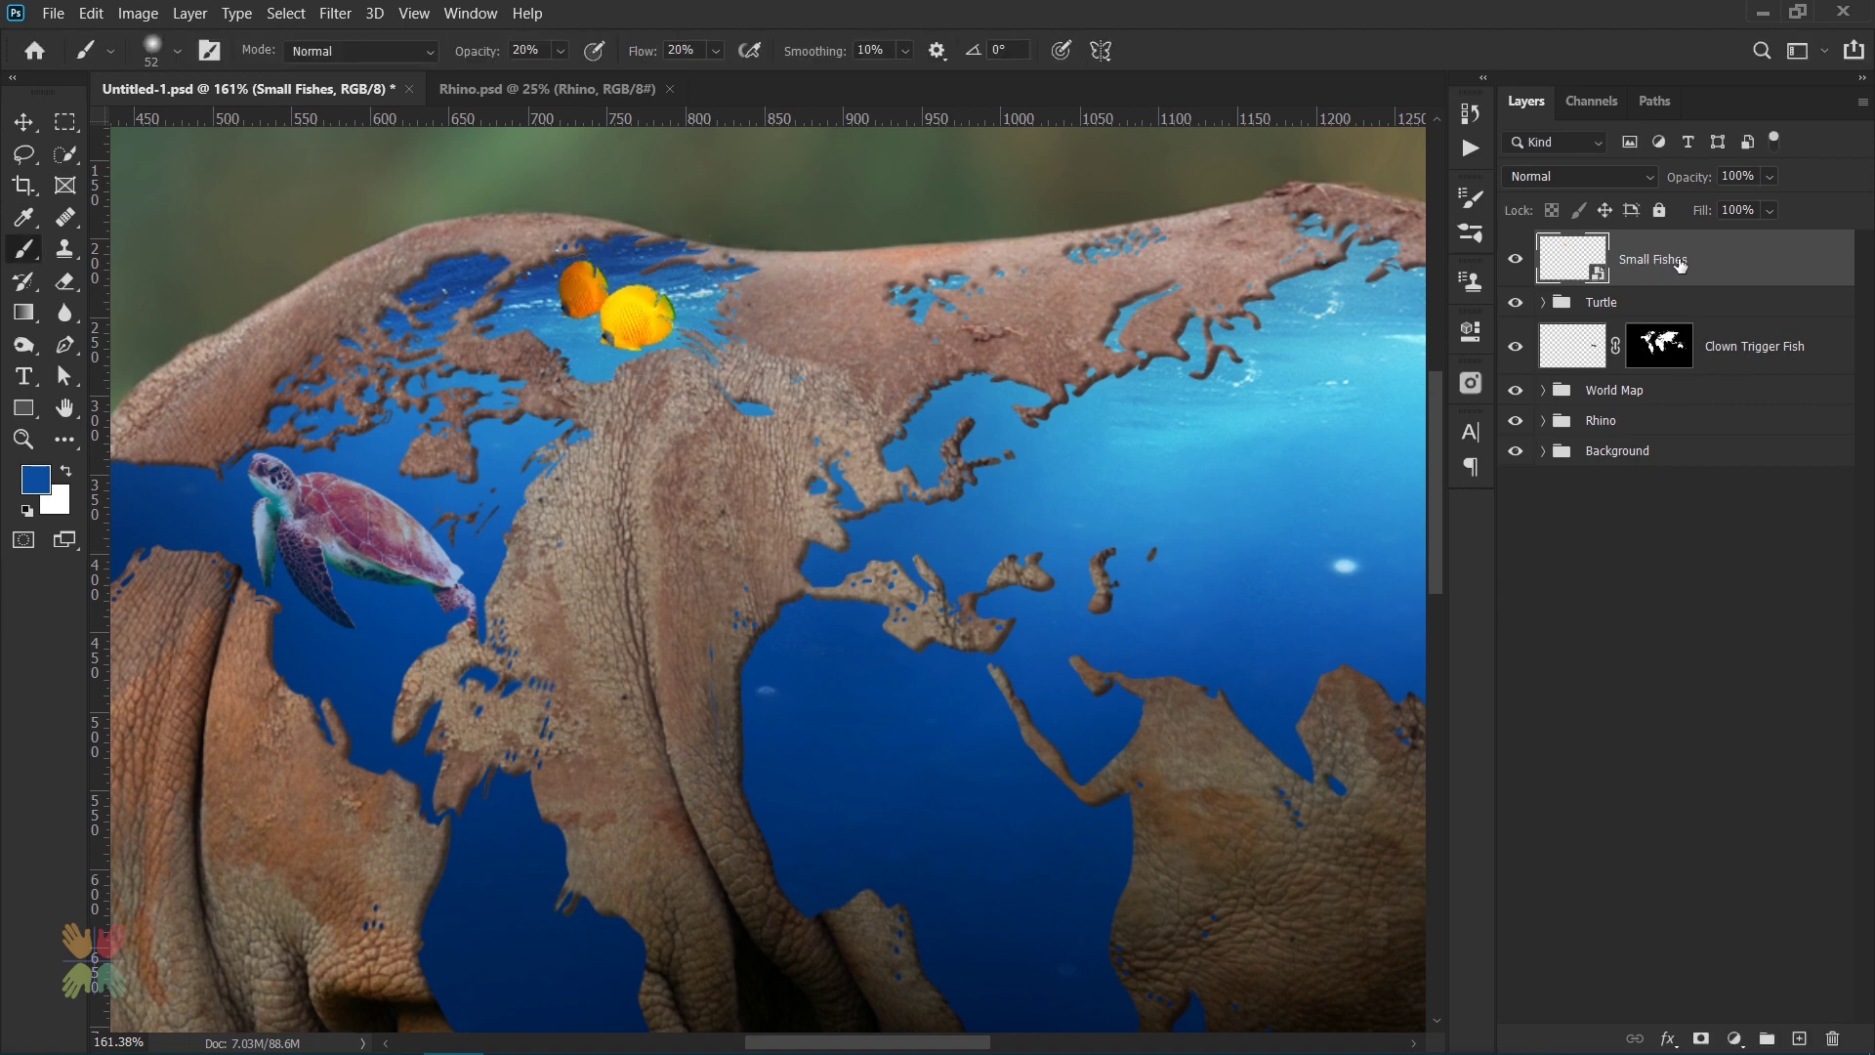
type("60")
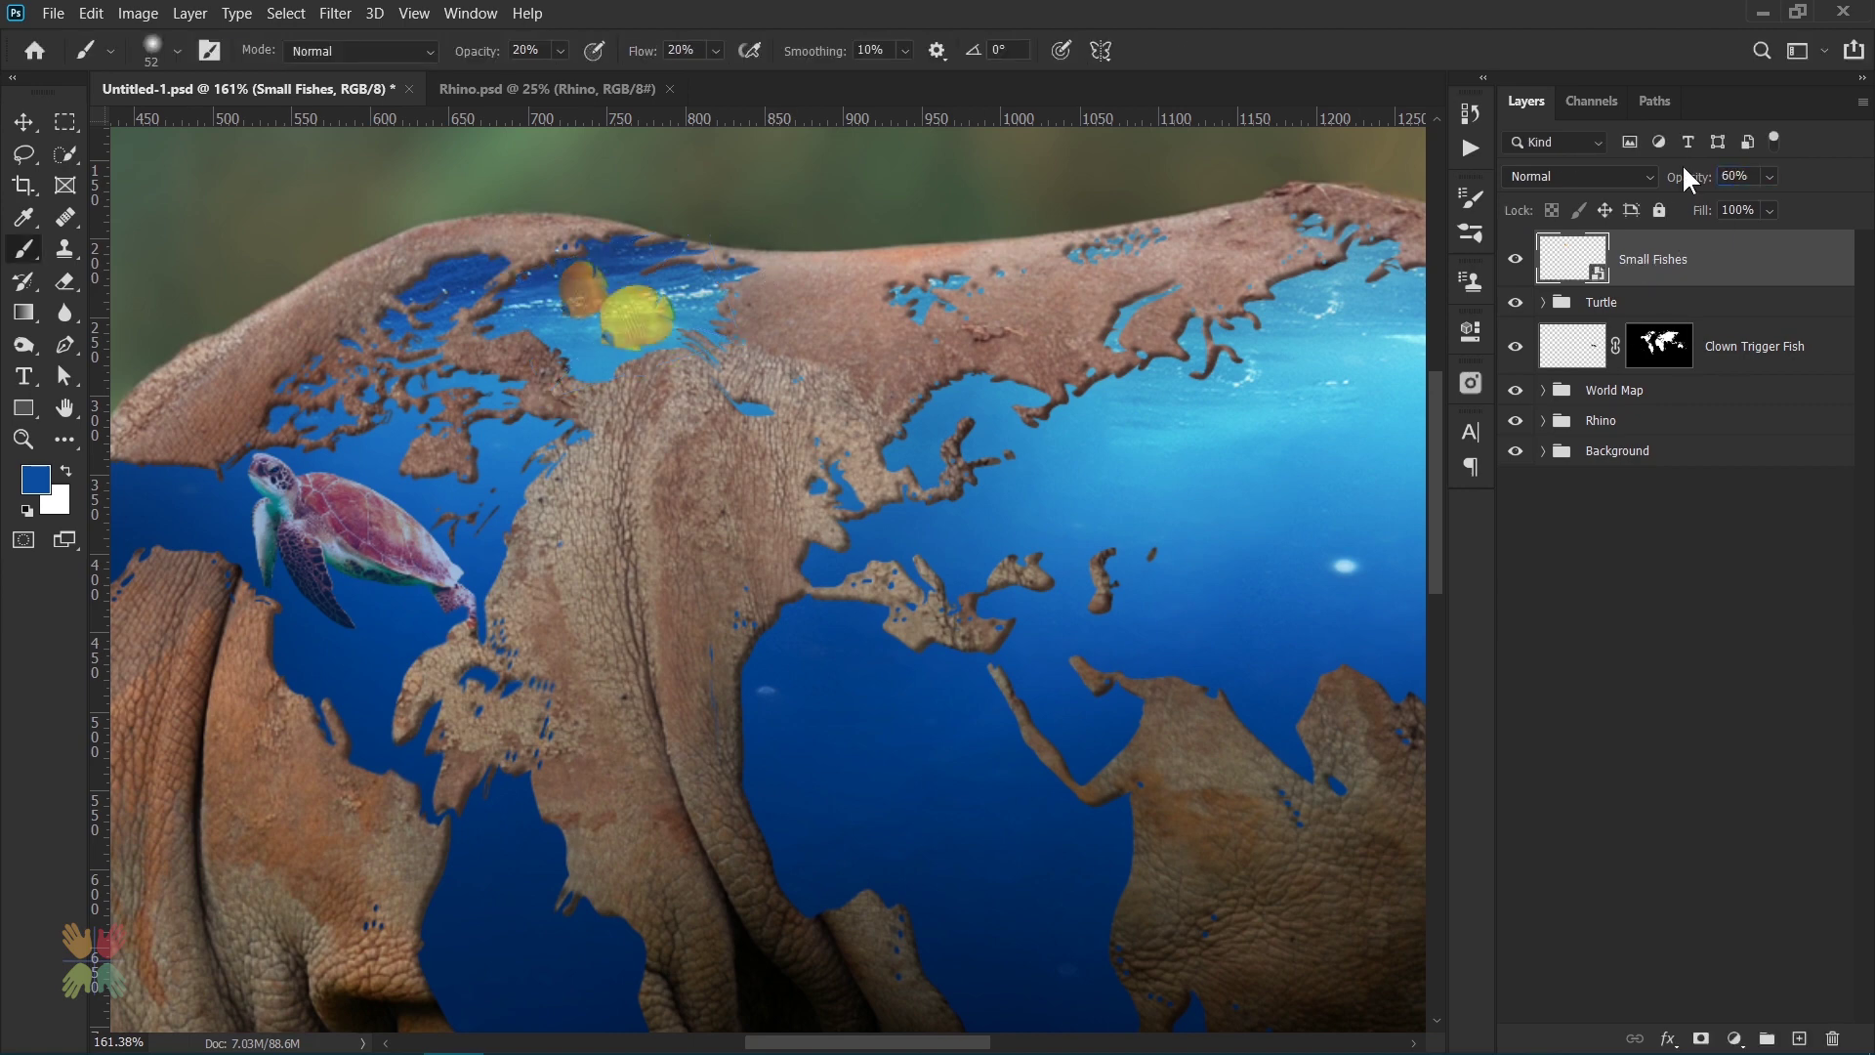
key("Return")
type("70")
- Add a clipped Curves adjustment darkening the fishes' shadows and brightening their highlights
left_click(1734, 1038)
left_click(1715, 778)
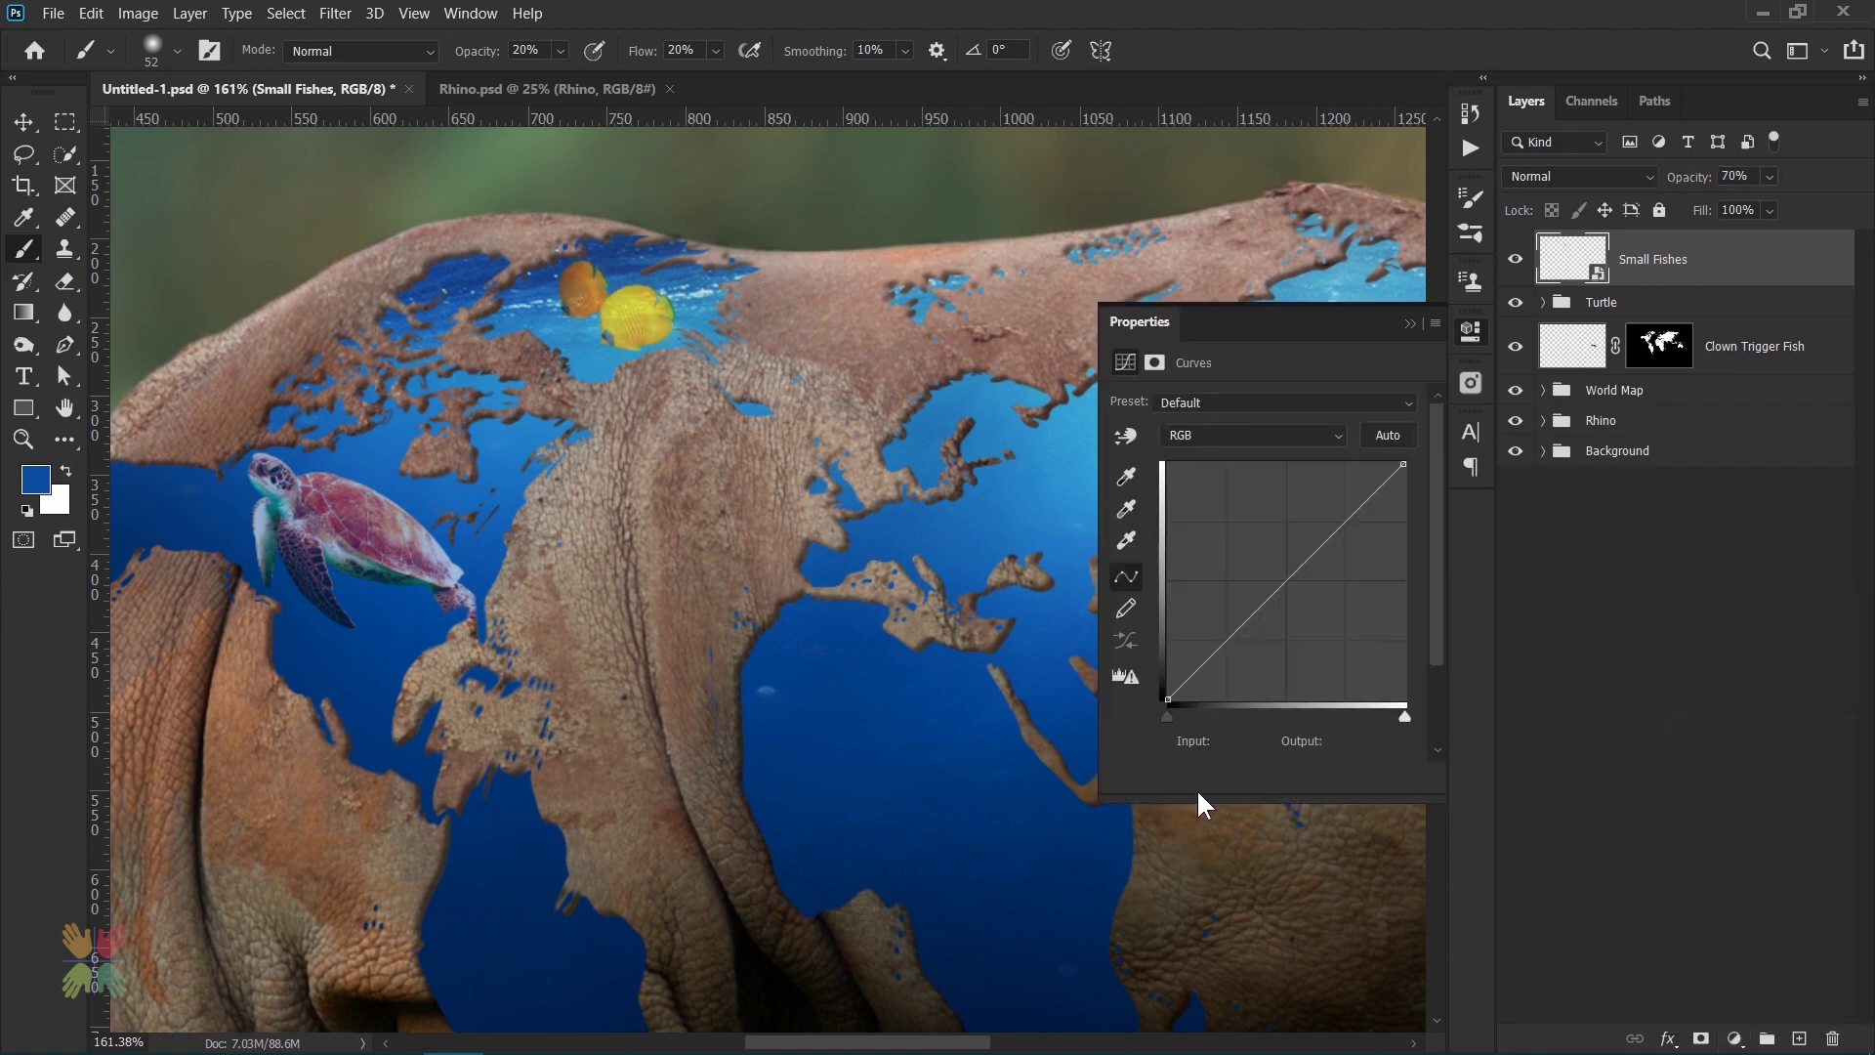
left_click(1259, 779)
left_click_drag(1222, 645, 1235, 653)
left_click_drag(1331, 537, 1348, 509)
left_click(1409, 322)
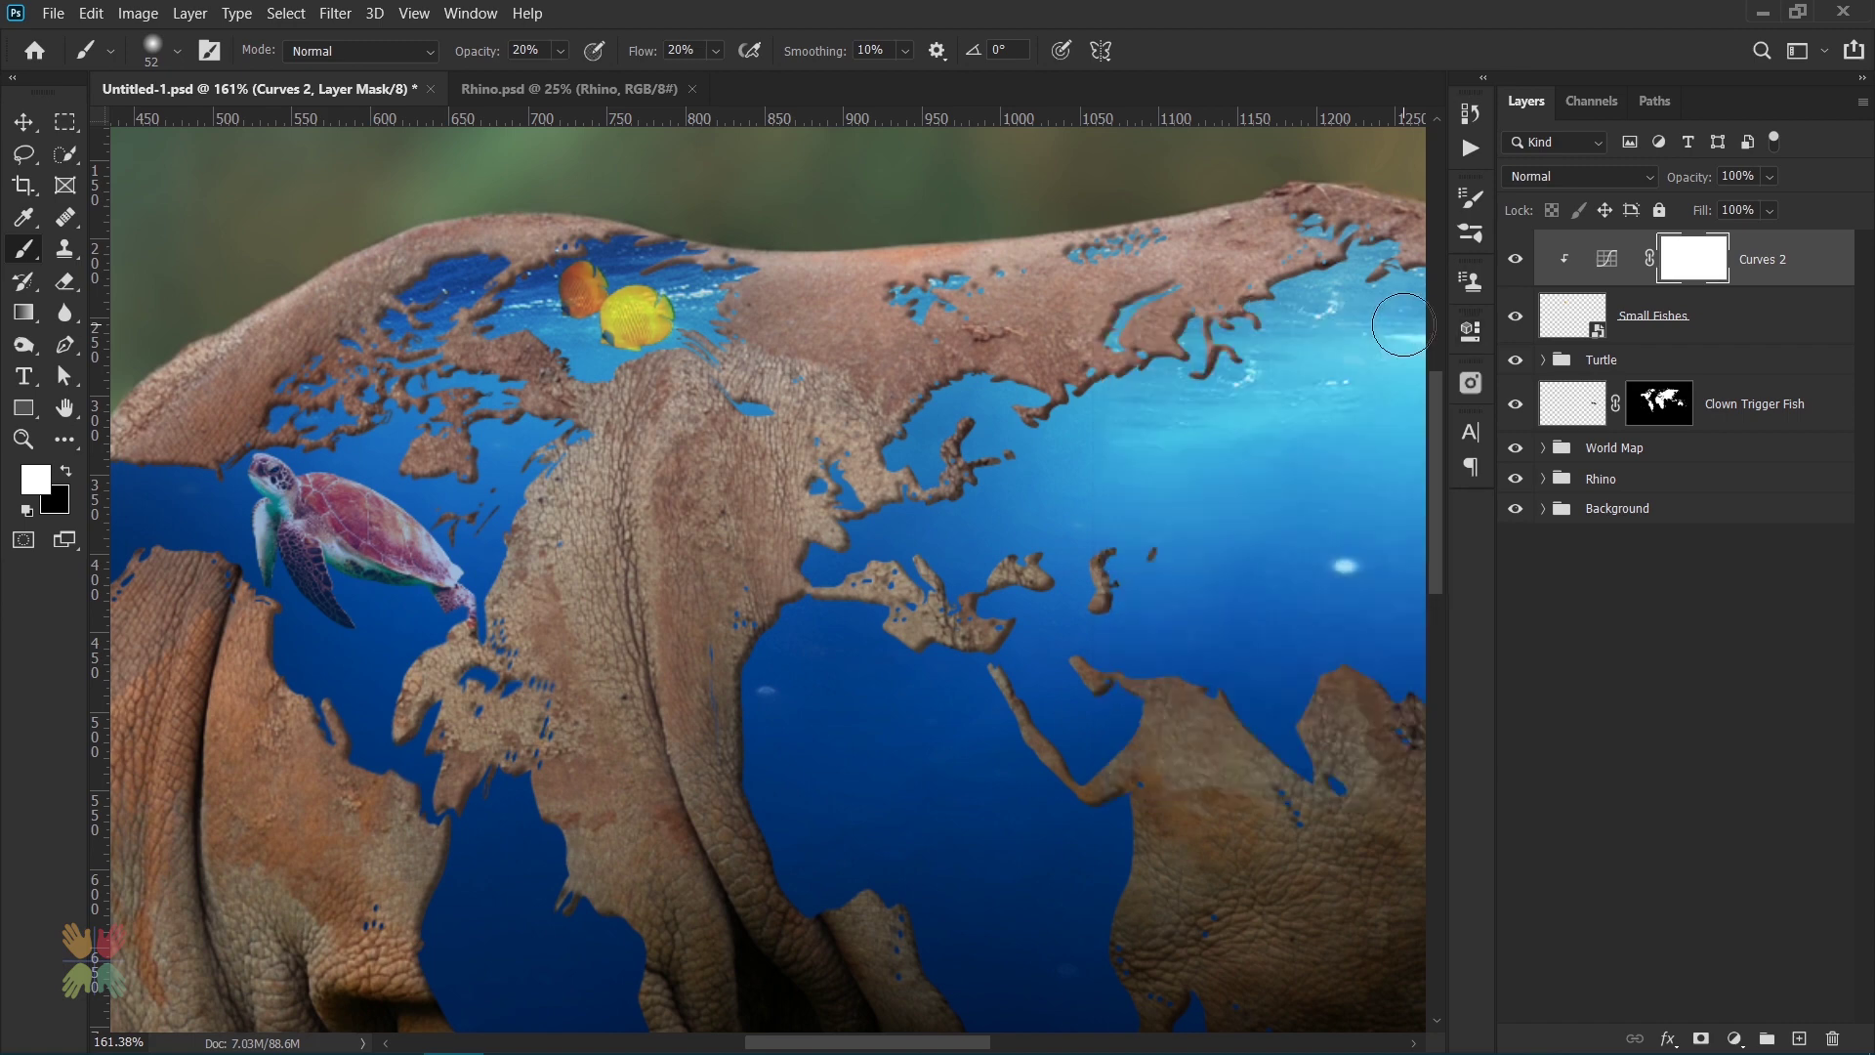
- Add a Hue/Saturation adjustment that slightly darkens the fishes
left_click(1734, 1038)
left_click(1743, 801)
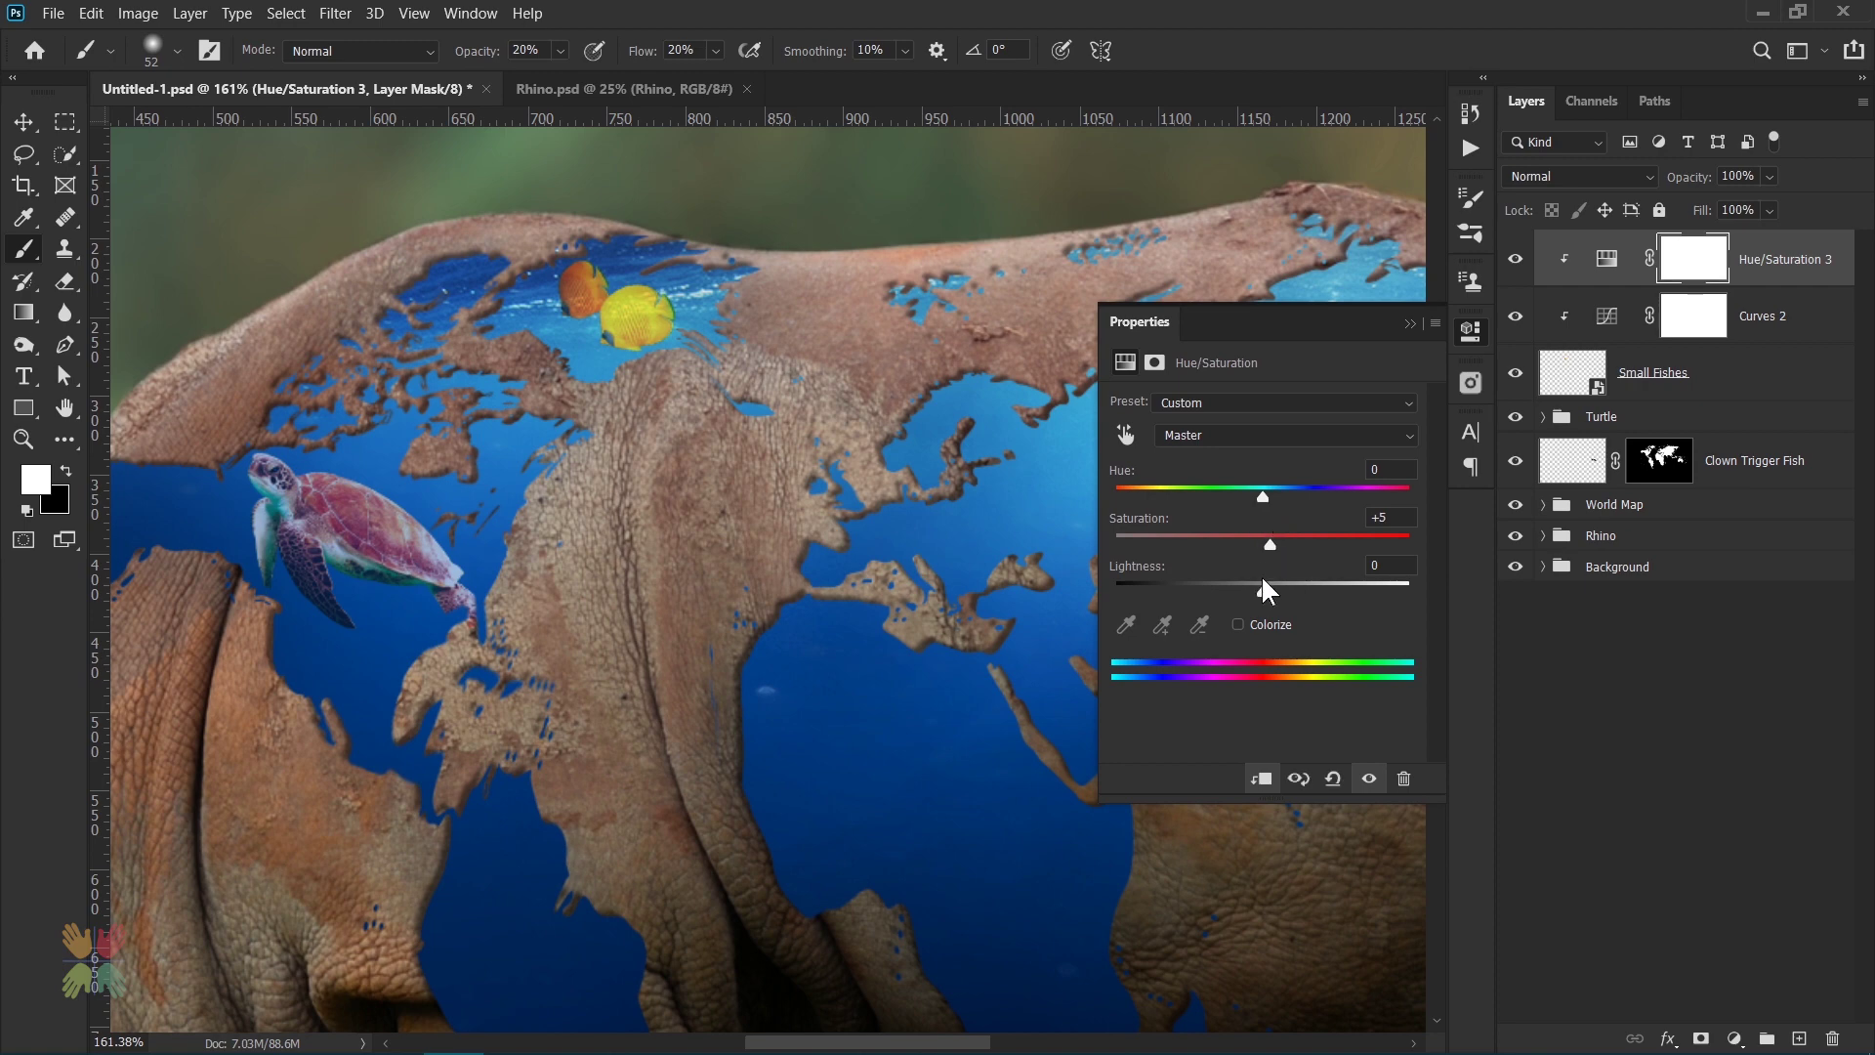
left_click_drag(1262, 590, 1253, 590)
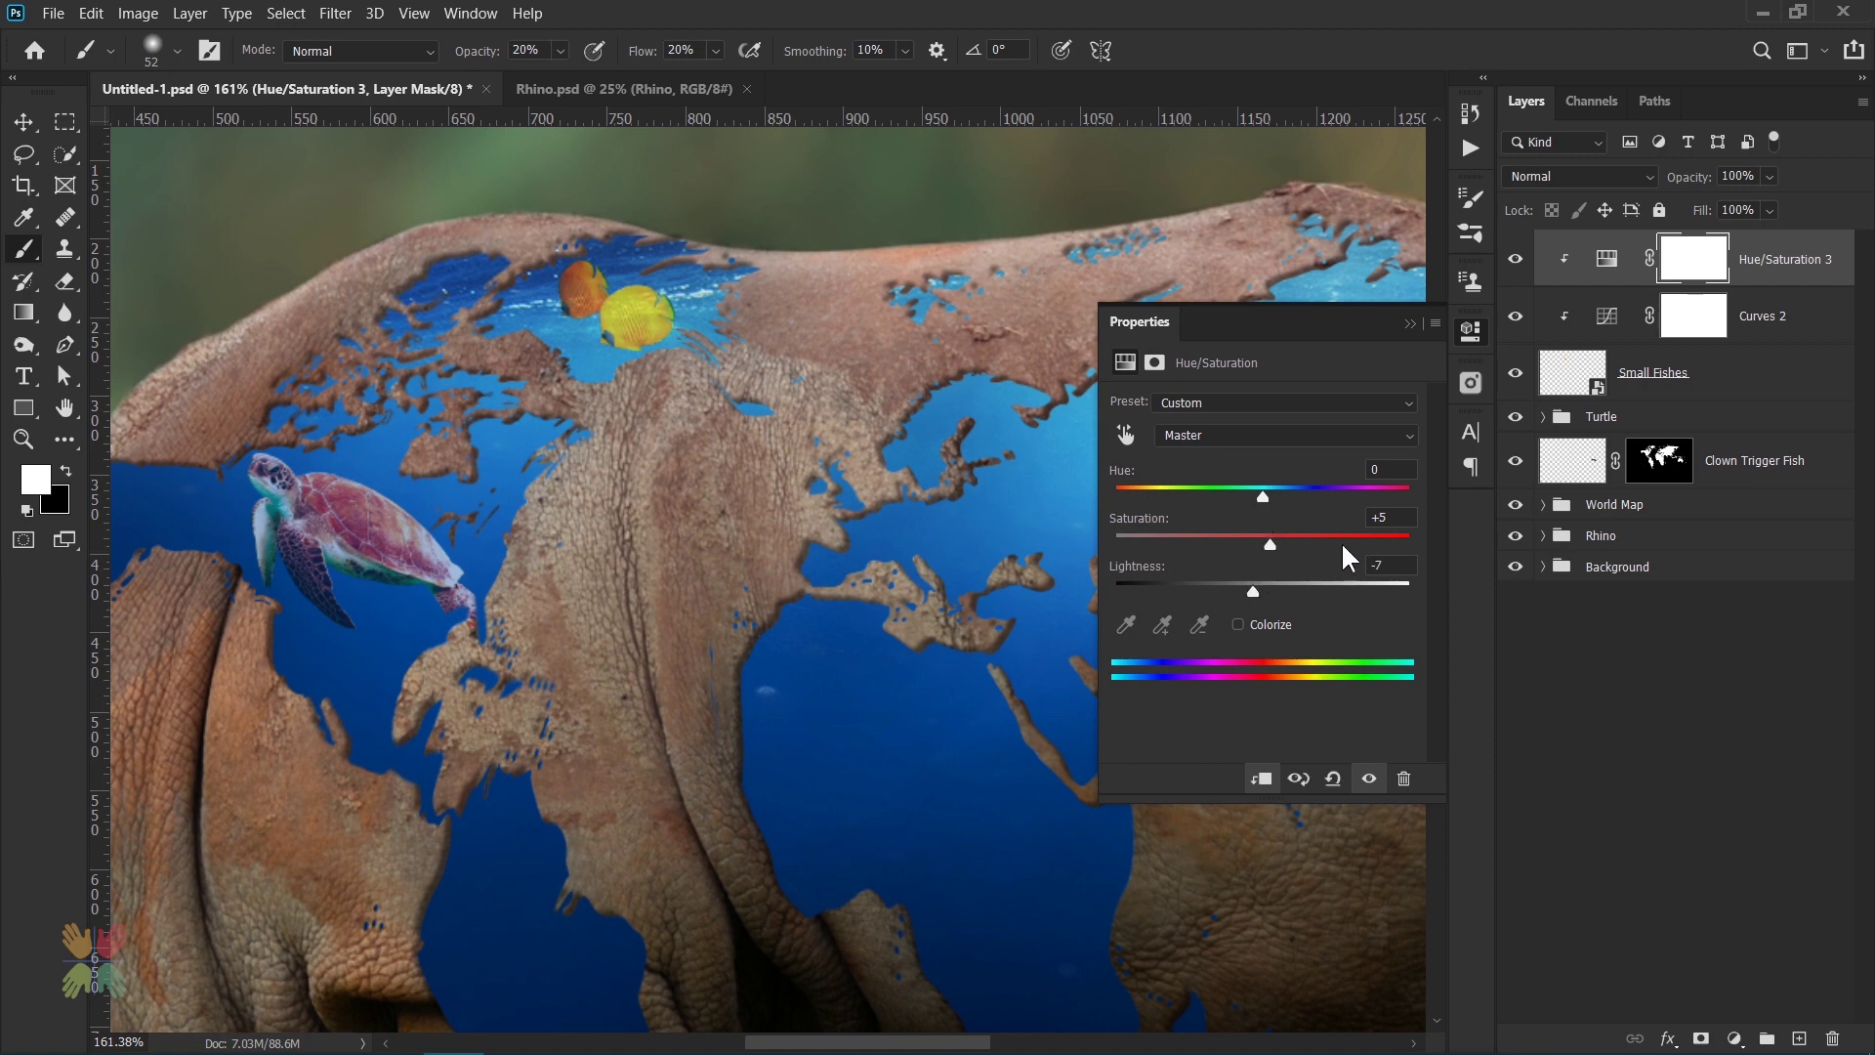
left_click(1409, 324)
- Group the fishes with both adjustments into a group named Small Fish
left_click(1713, 385)
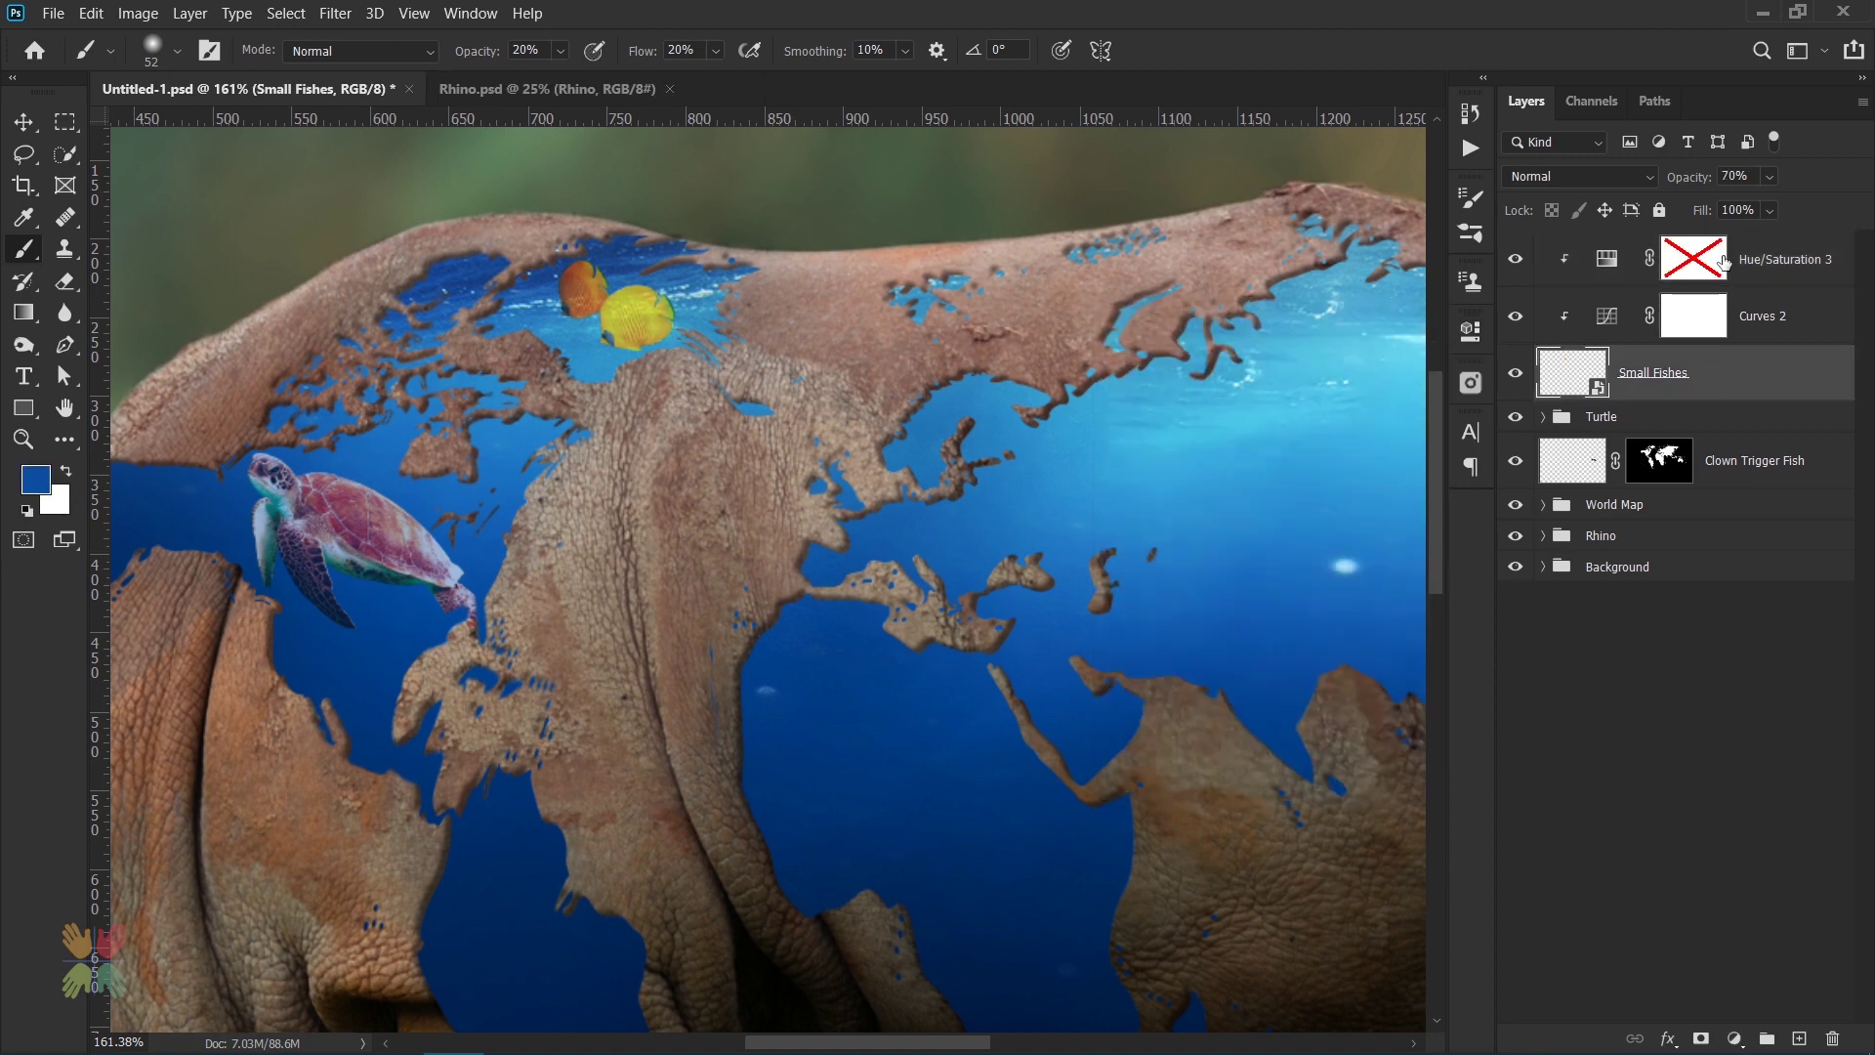
left_click(1779, 269, "shift")
key("ctrl+g")
double_click(1620, 248)
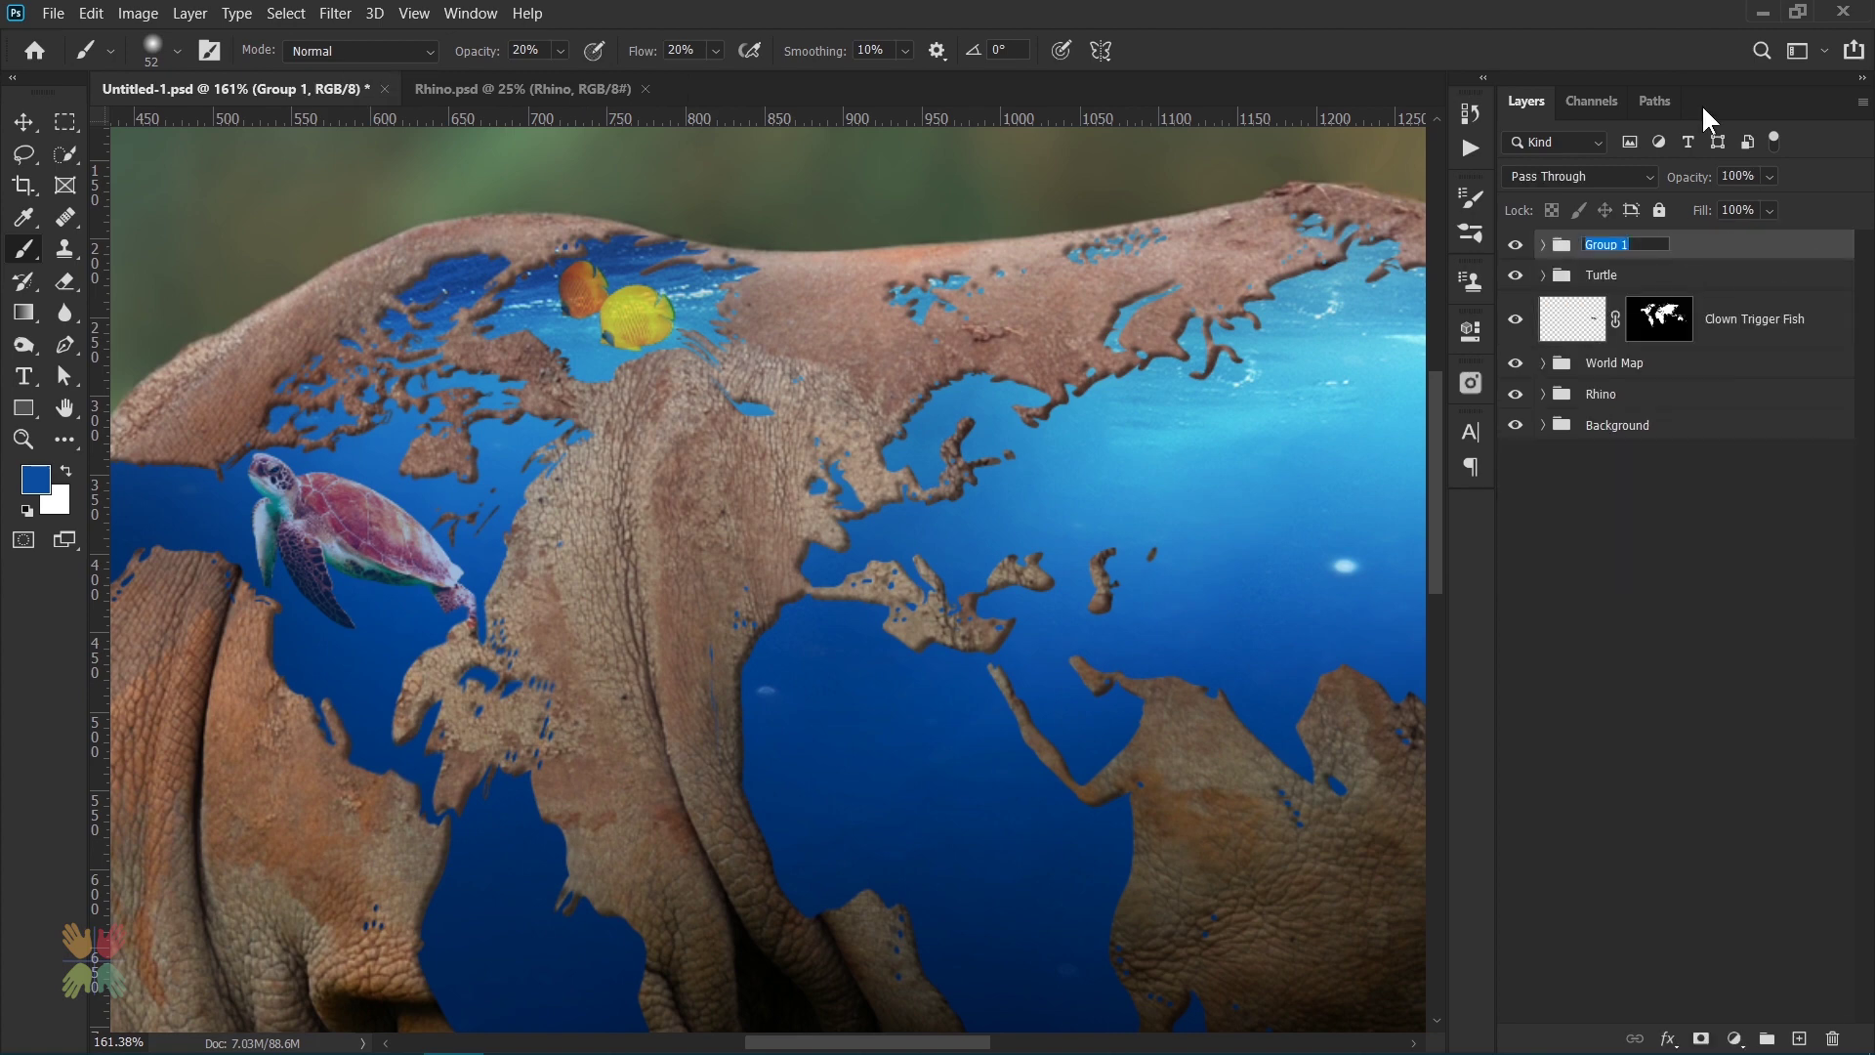
type("Small Fish")
key("Return")
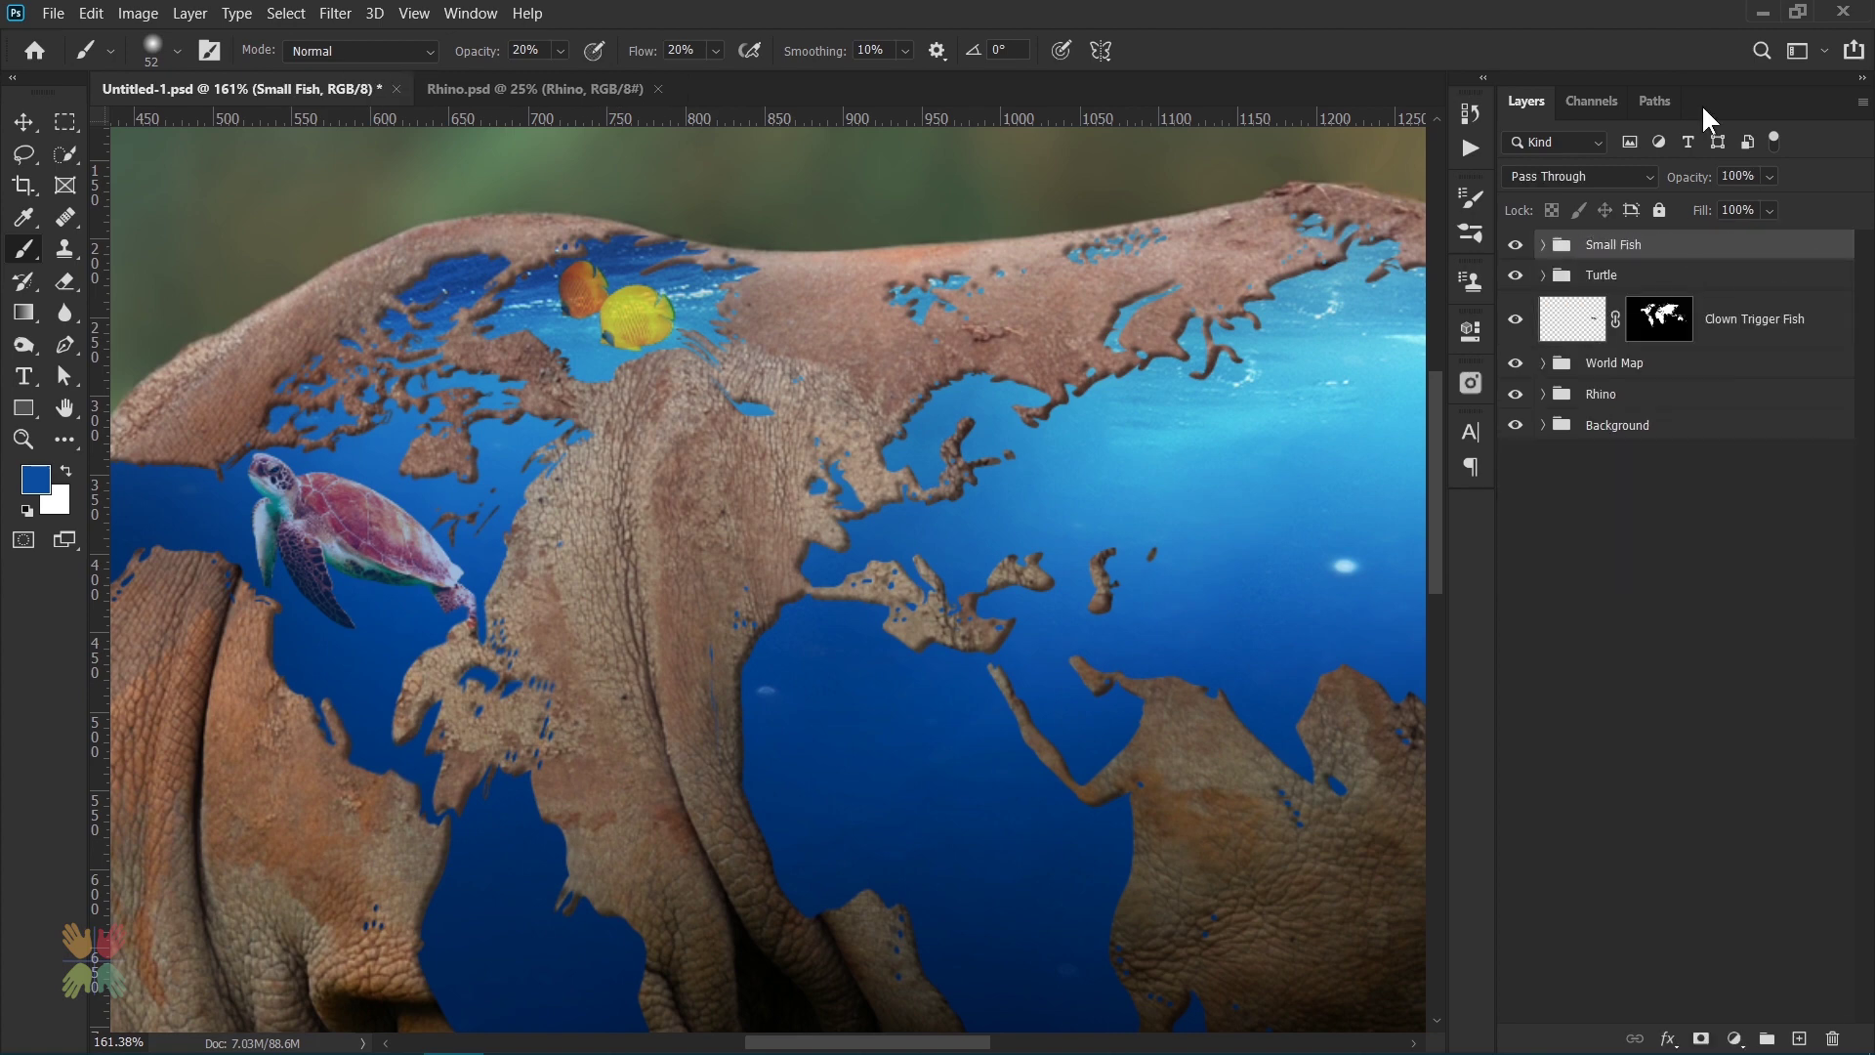
key("ctrl+0")
- Place the jellyfish image embedded, scaled down and tilted near the rhino's front leg
left_click(53, 13)
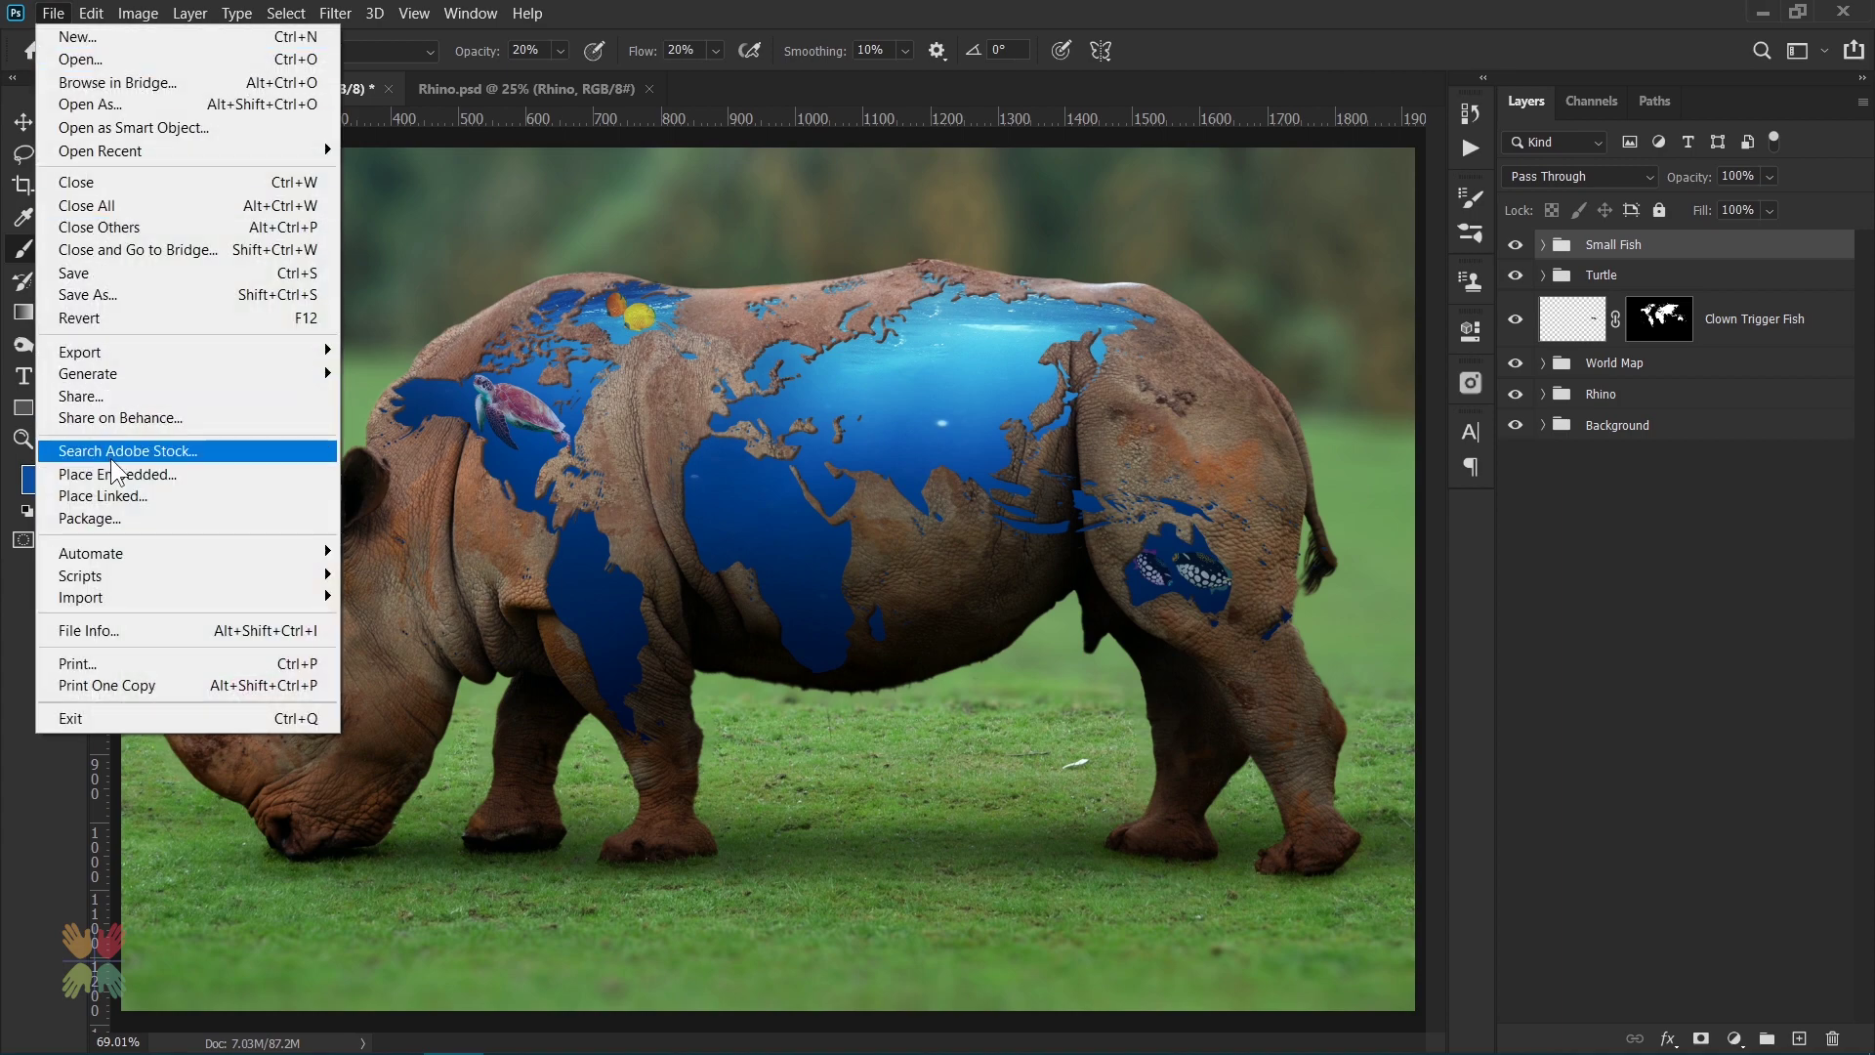
left_click(117, 451)
double_click(541, 232)
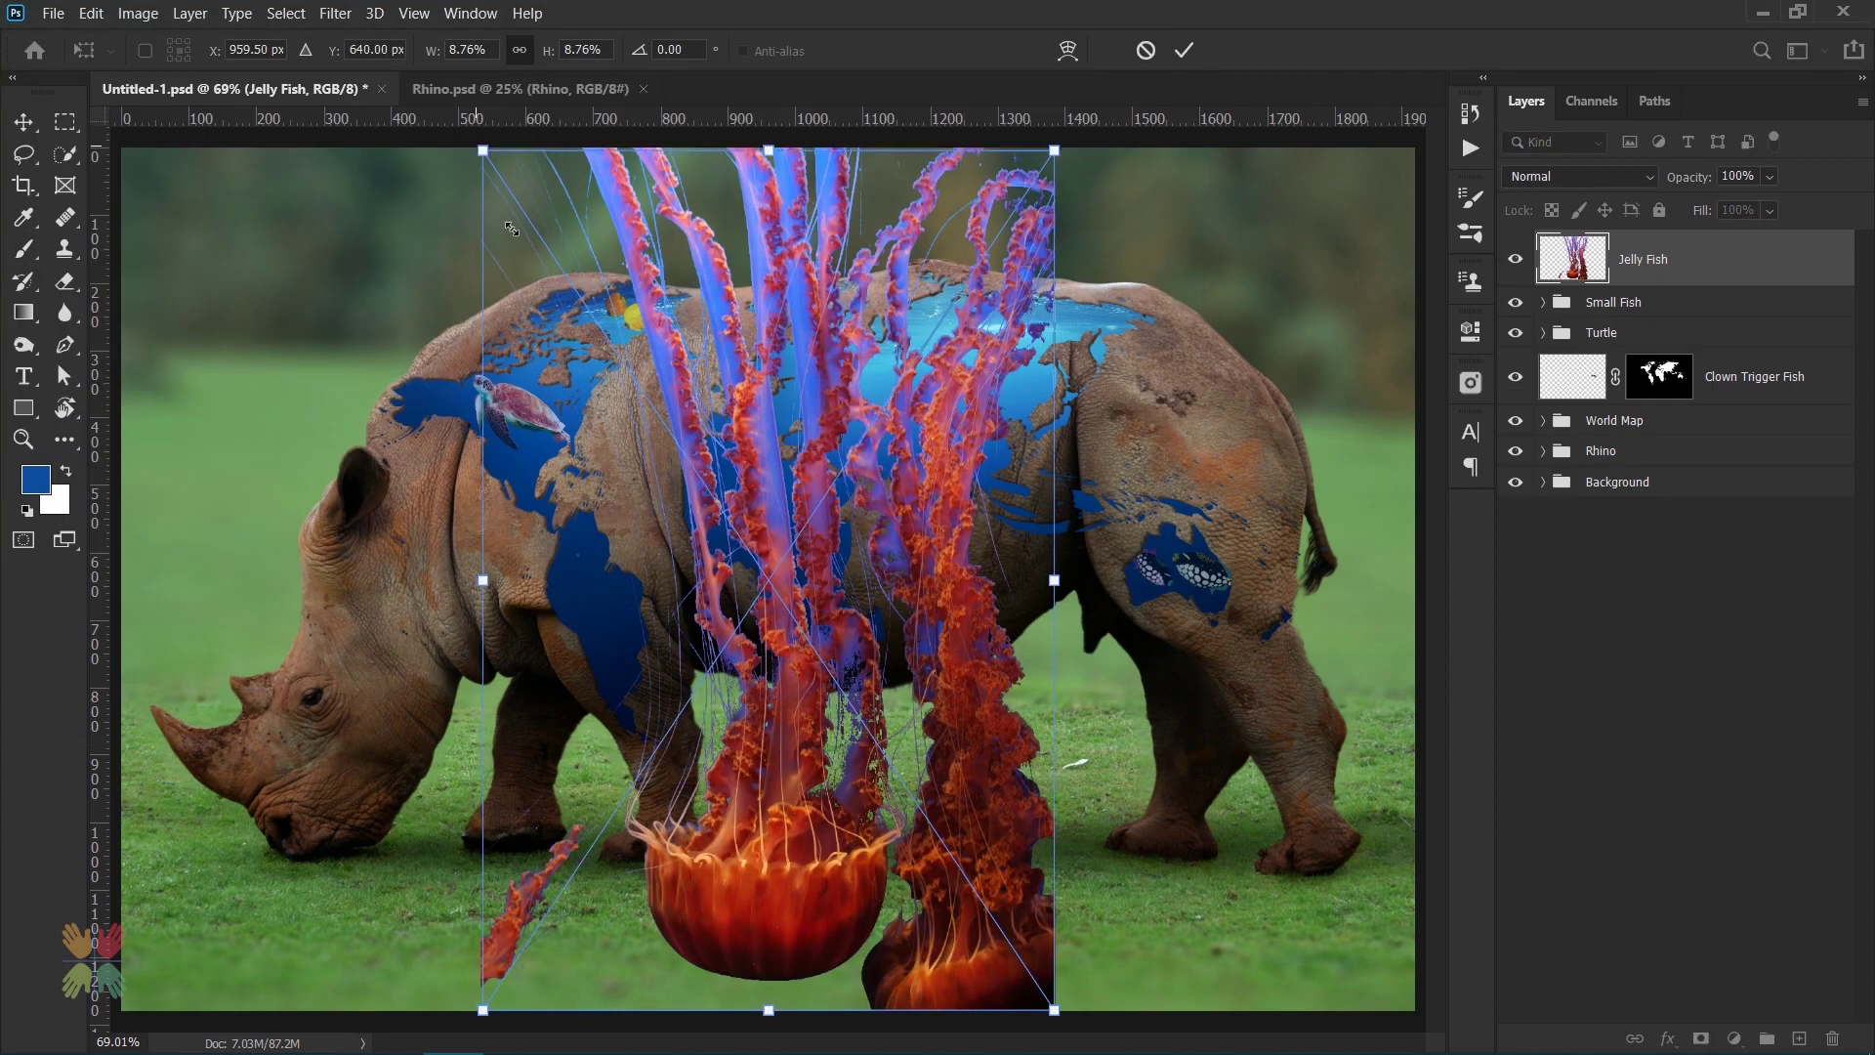
mouse_move(482, 148)
left_mouse_down()
mouse_move(935, 833)
mouse_move(876, 836)
left_mouse_up()
left_click_drag(987, 918, 598, 578)
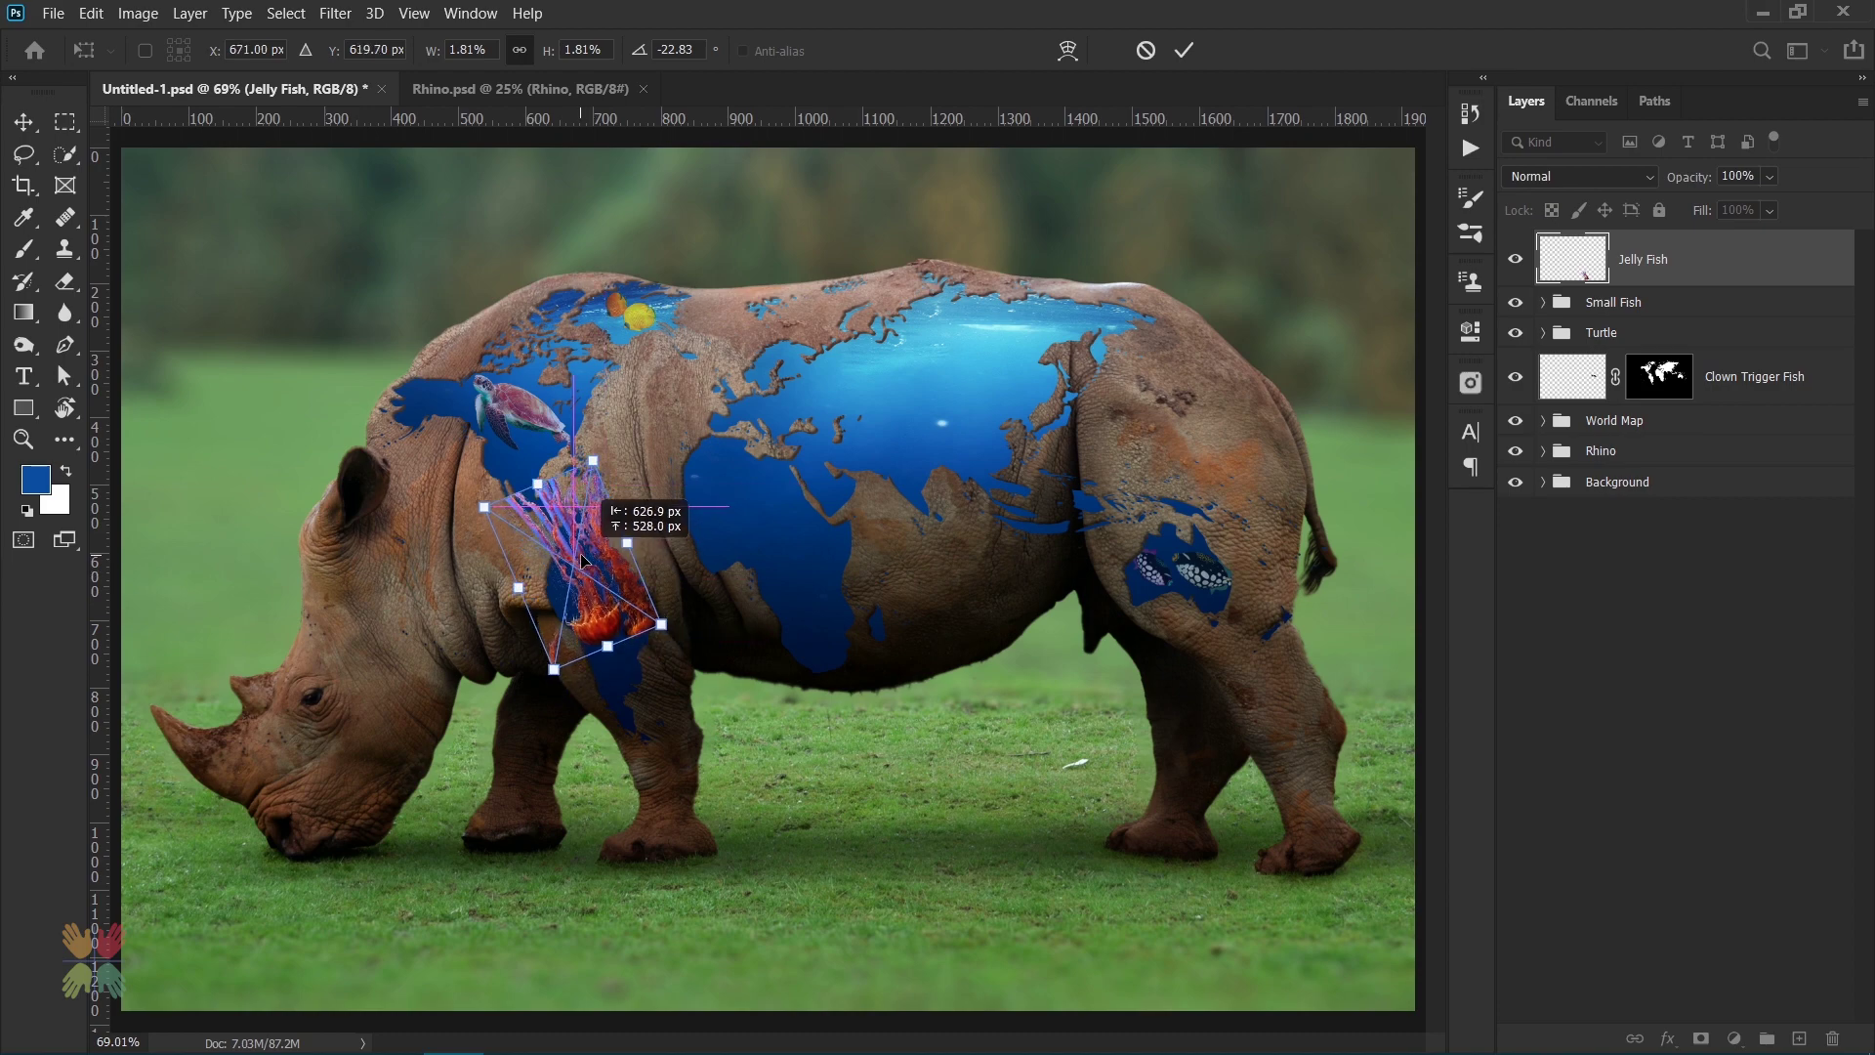
left_click_drag(597, 578, 587, 575)
left_click_drag(592, 473, 588, 451)
left_click_drag(480, 492, 511, 526)
left_click_drag(614, 586, 607, 589)
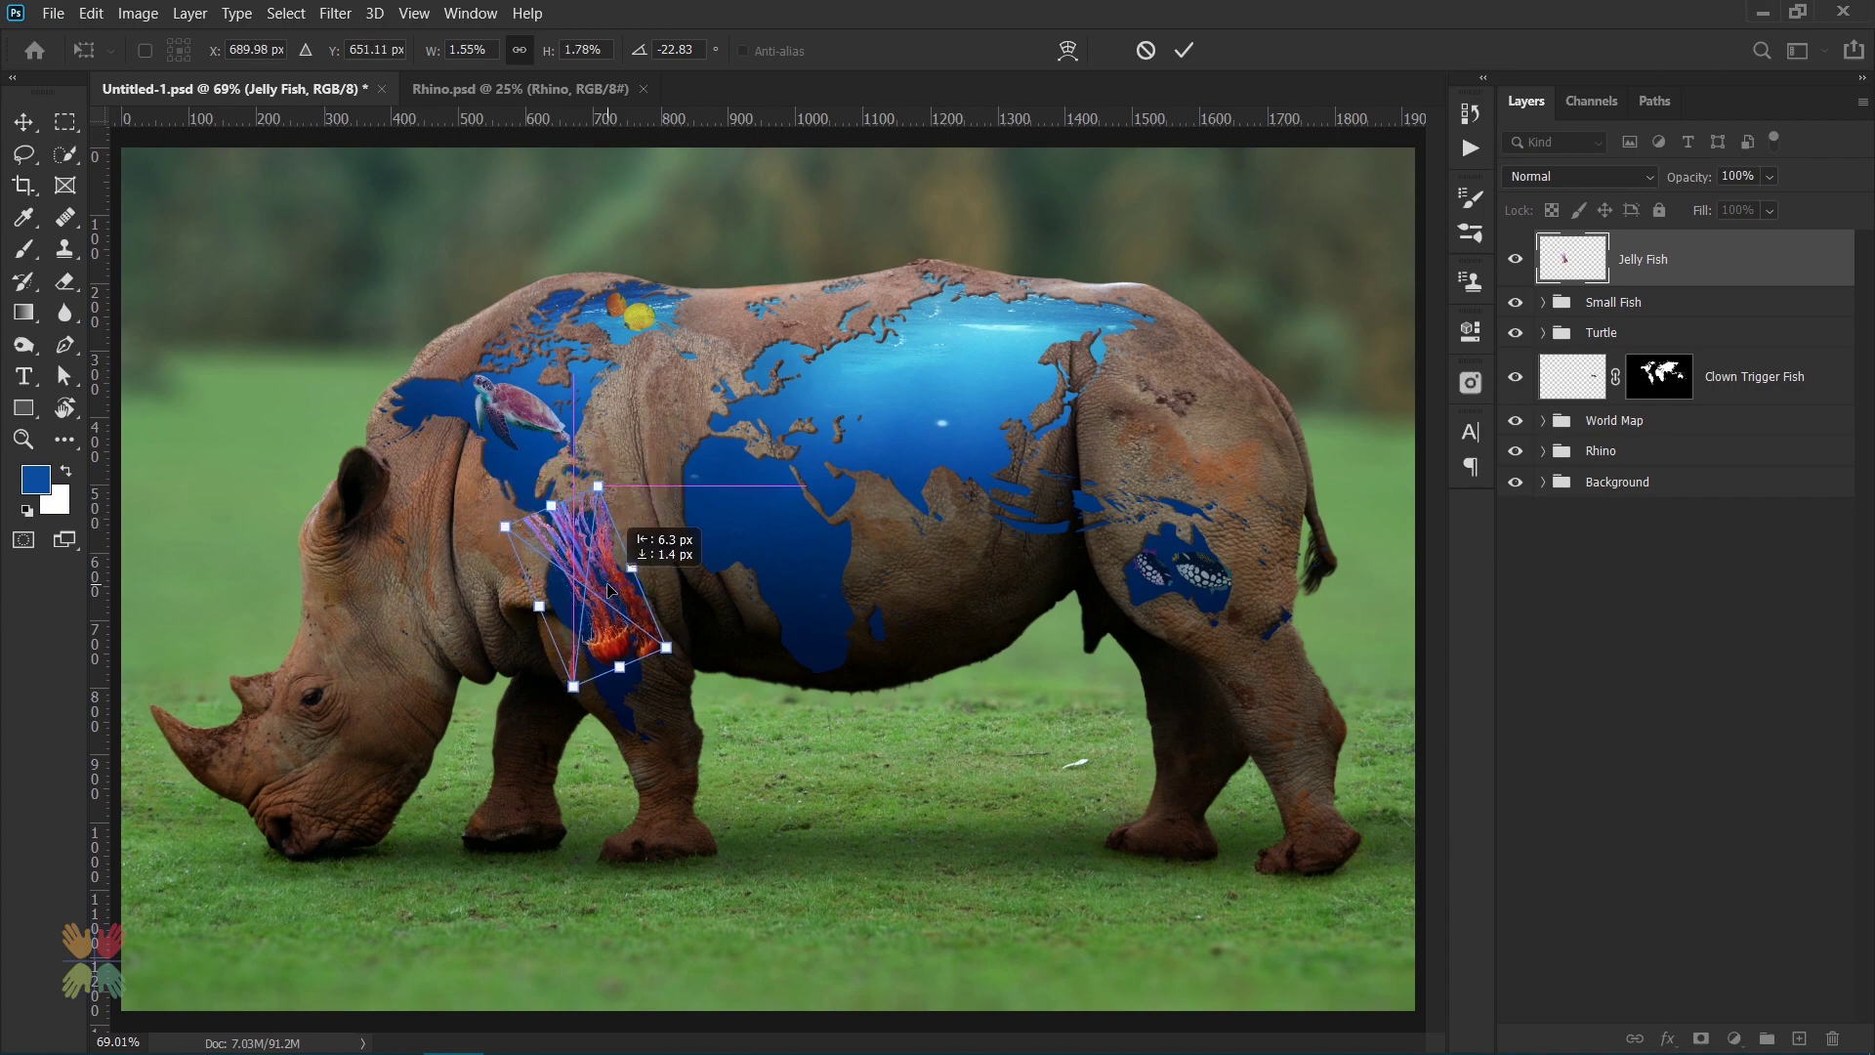
left_click(1184, 50)
key("b")
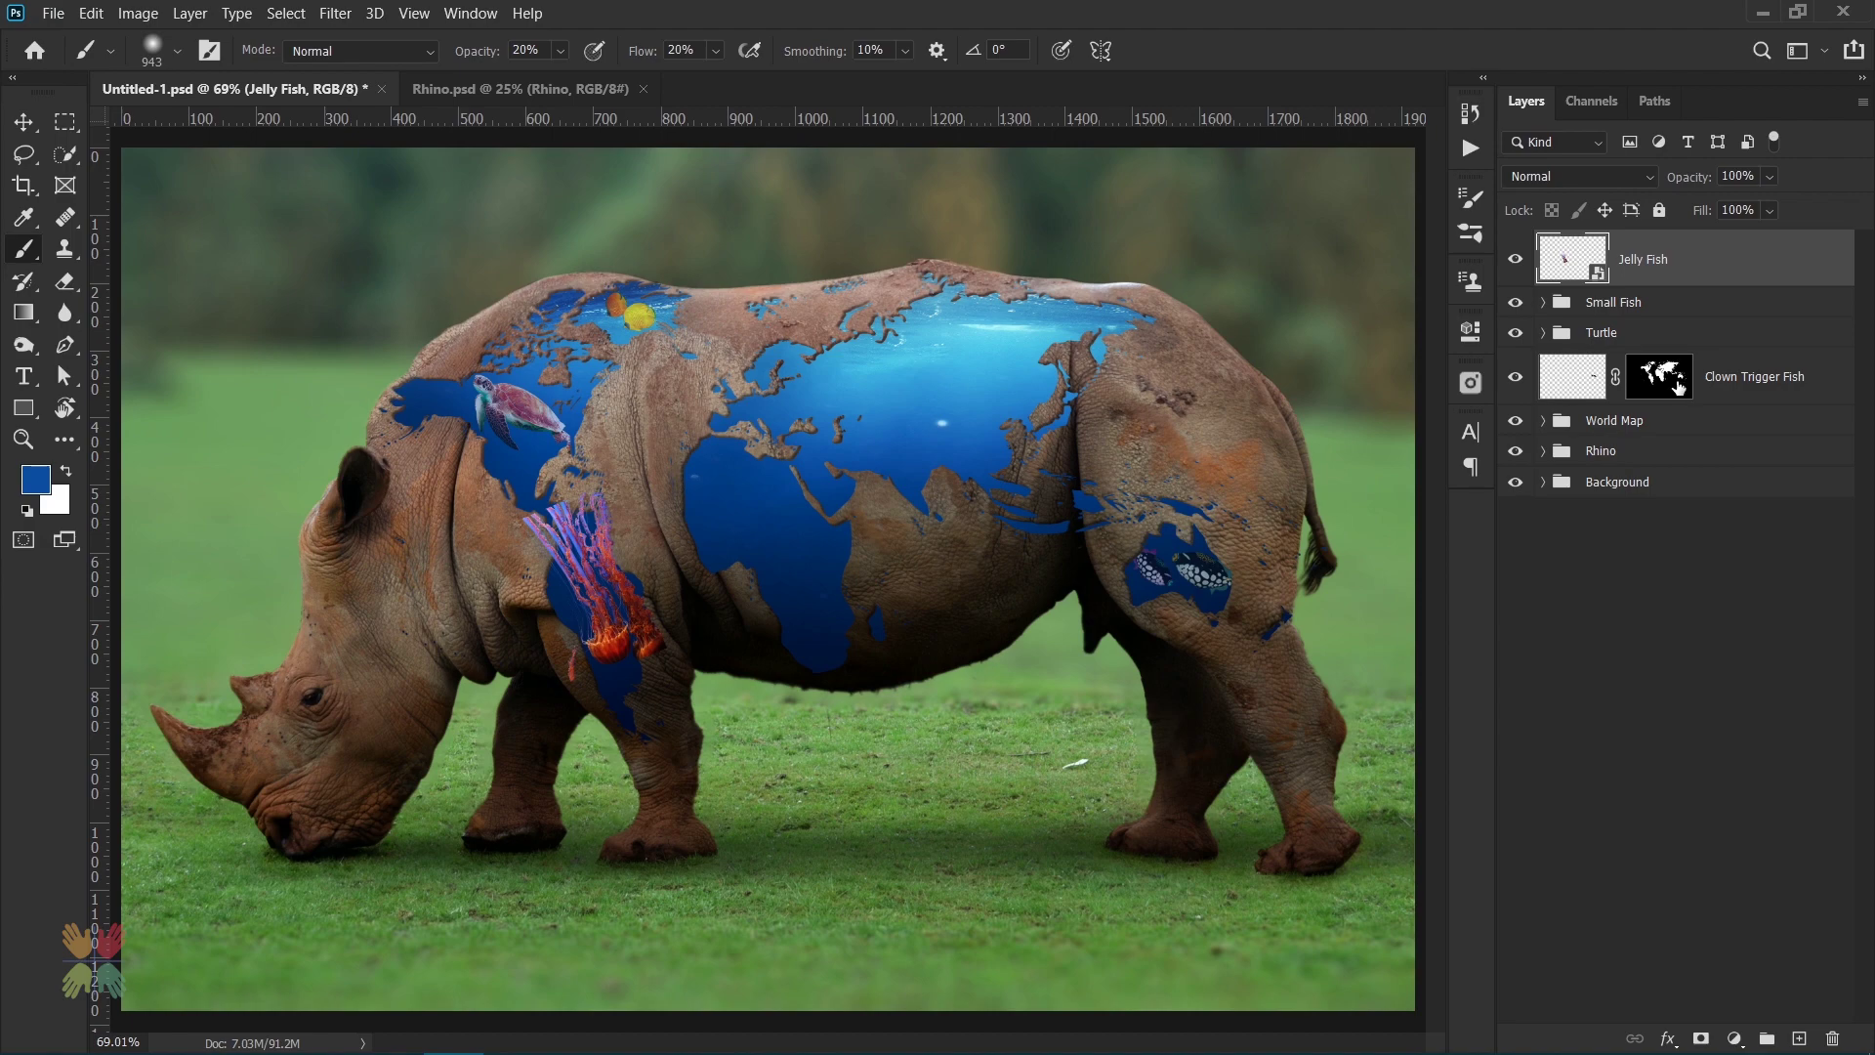
- Copy the Clown Trigger Fish world-map mask onto the jellyfish, then fine-tune its angle and position
left_click_drag(1672, 391, 1716, 259)
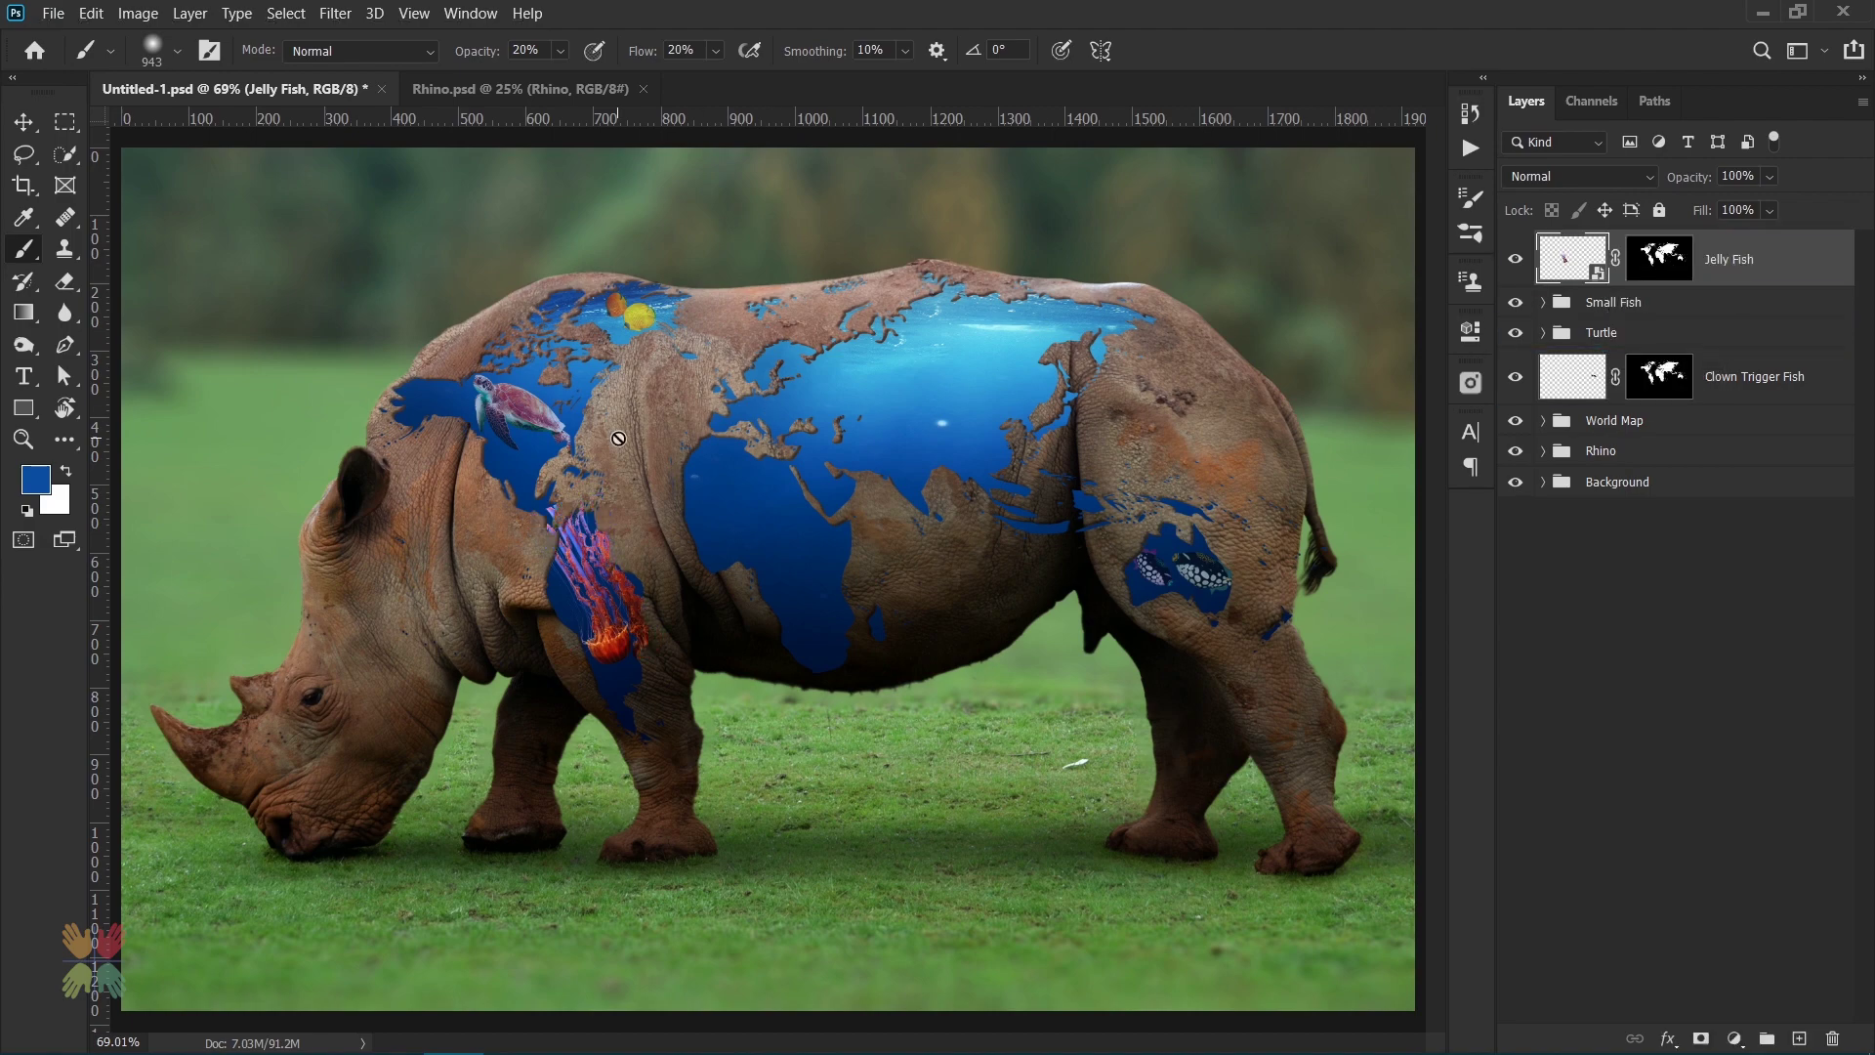
scroll(625, 606, "up", 3)
scroll(625, 605, "up", 3)
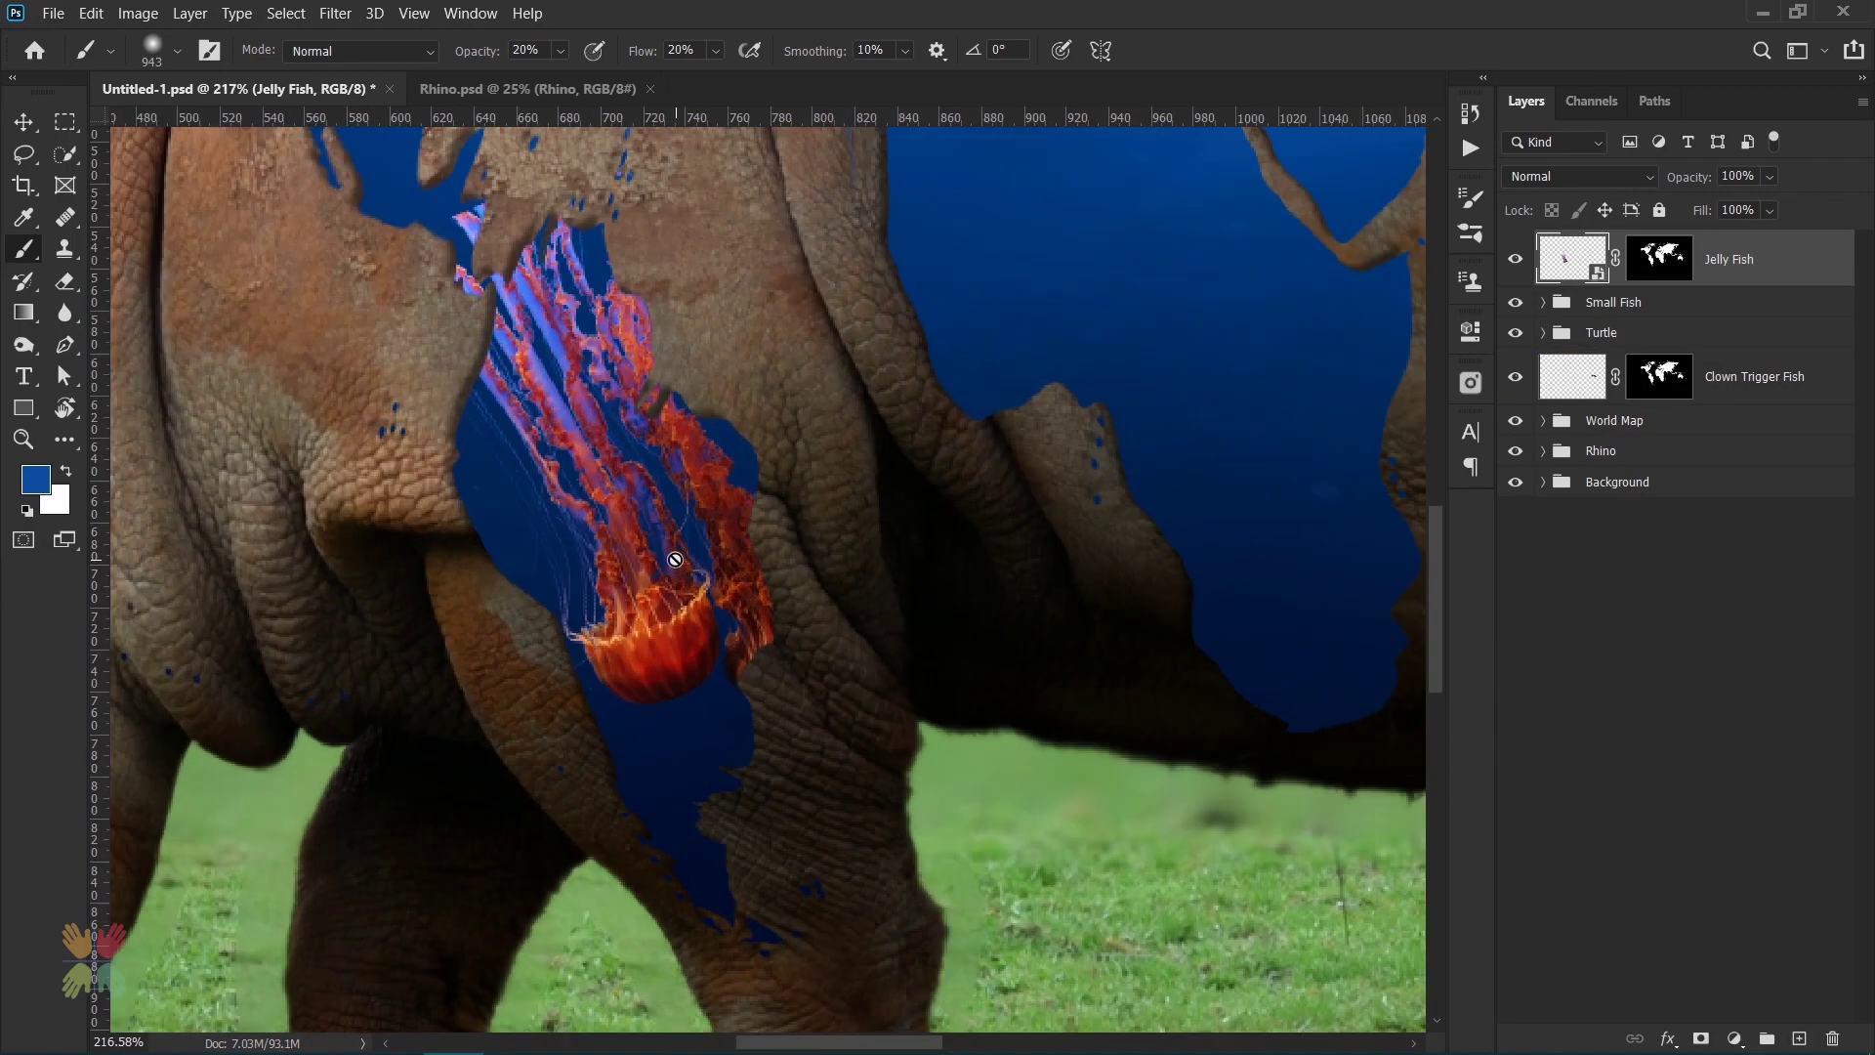
key("ctrl+t")
left_click_drag(969, 440, 1010, 275)
key("shift+Up")
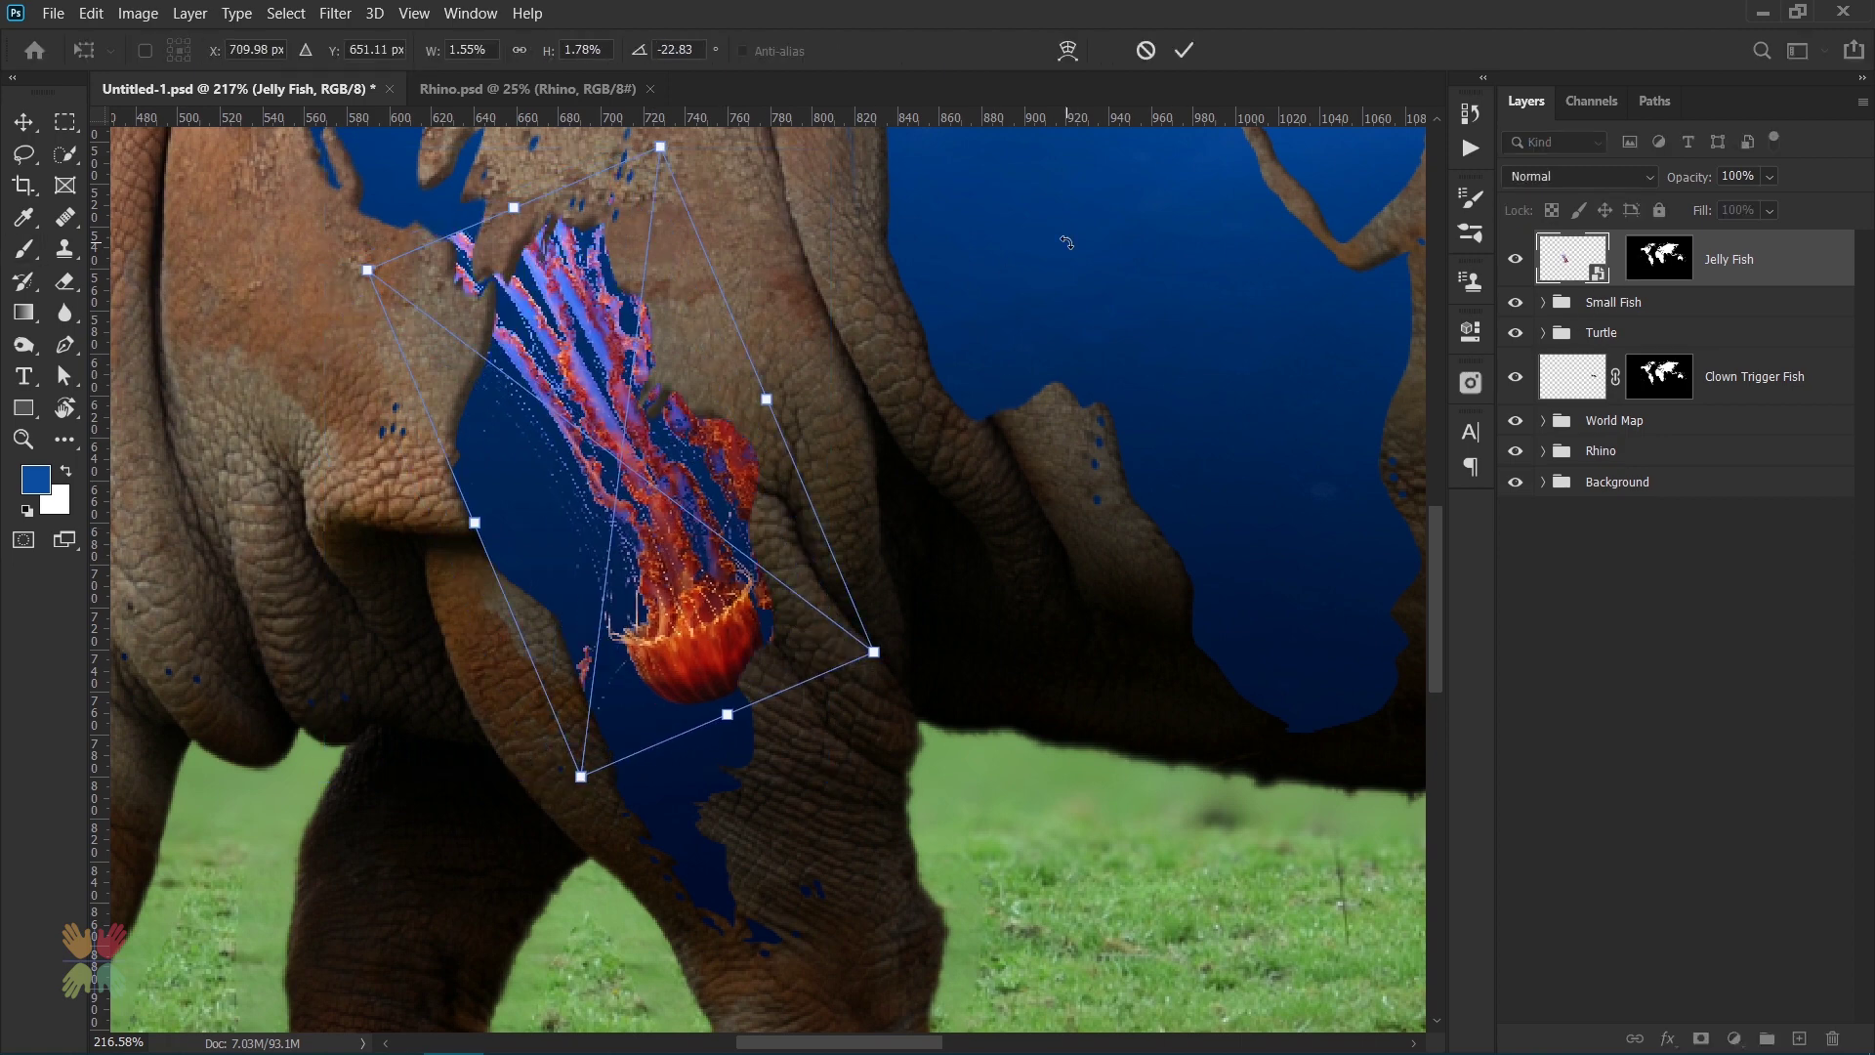
key("shift+Left")
key("shift+Up")
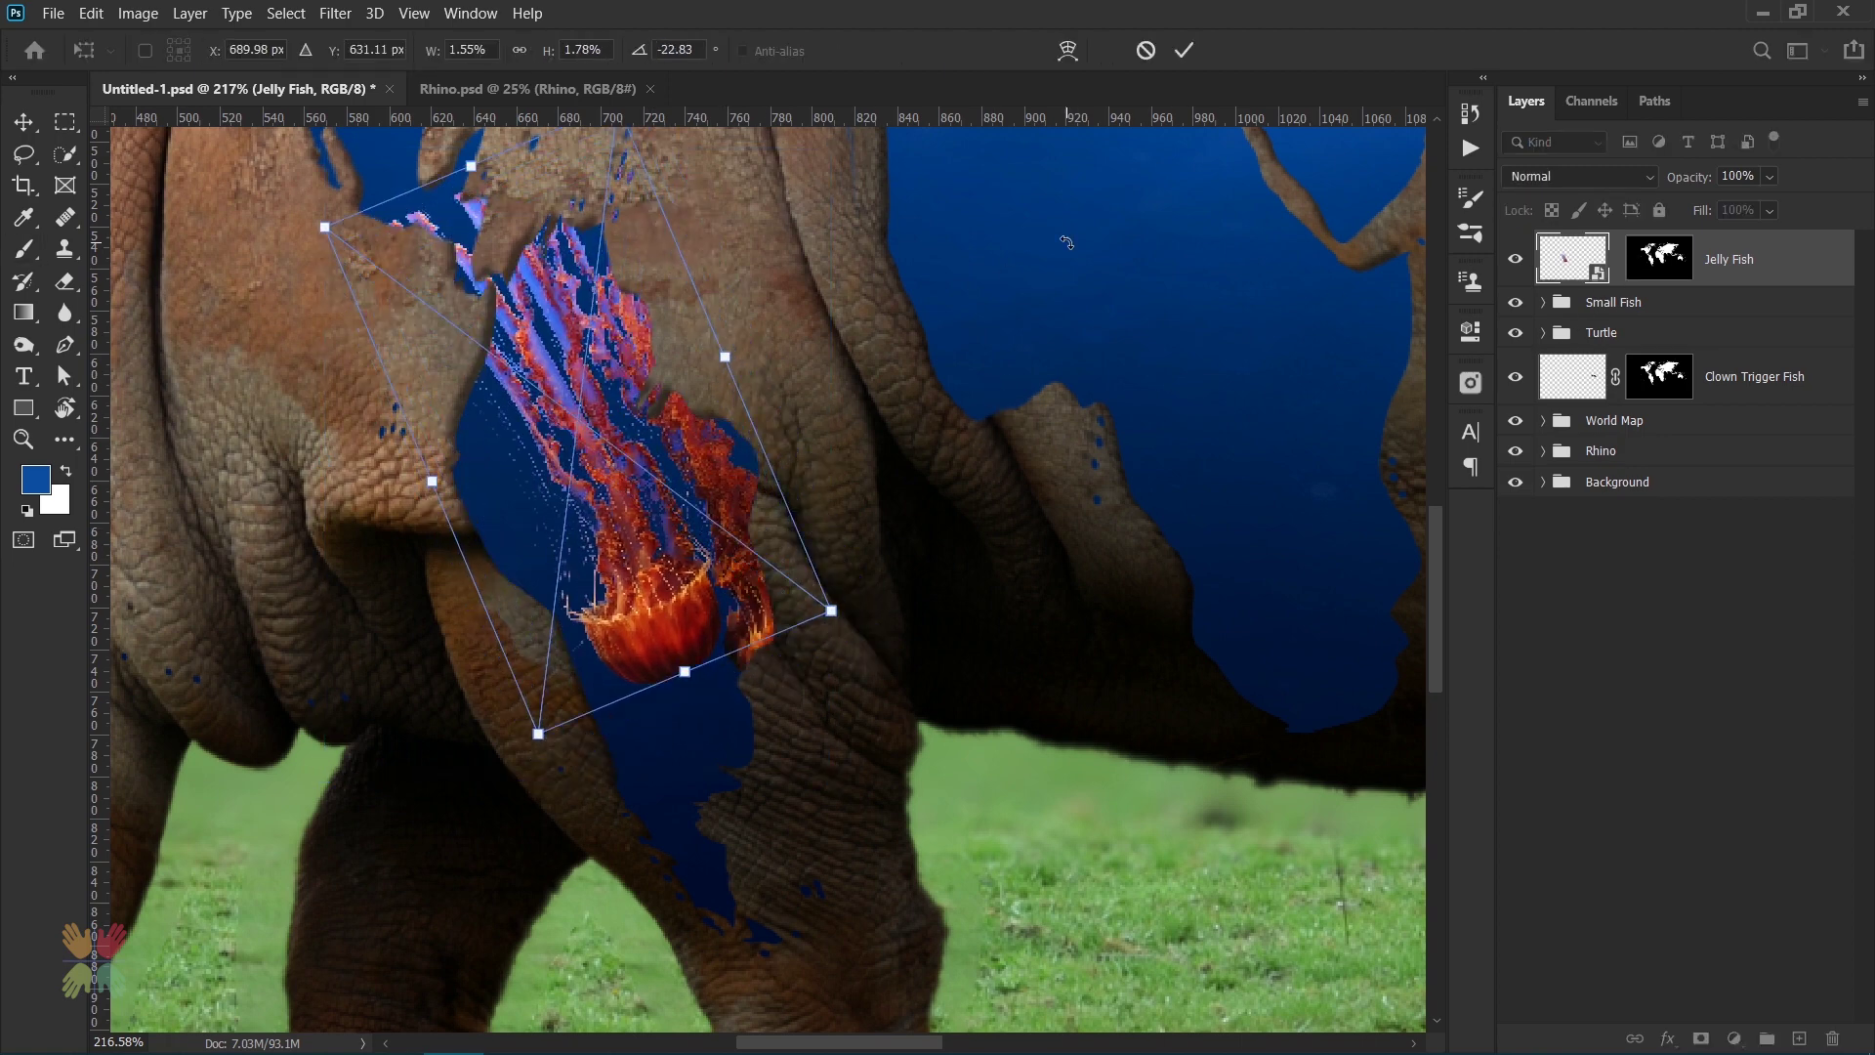
key("shift+Down")
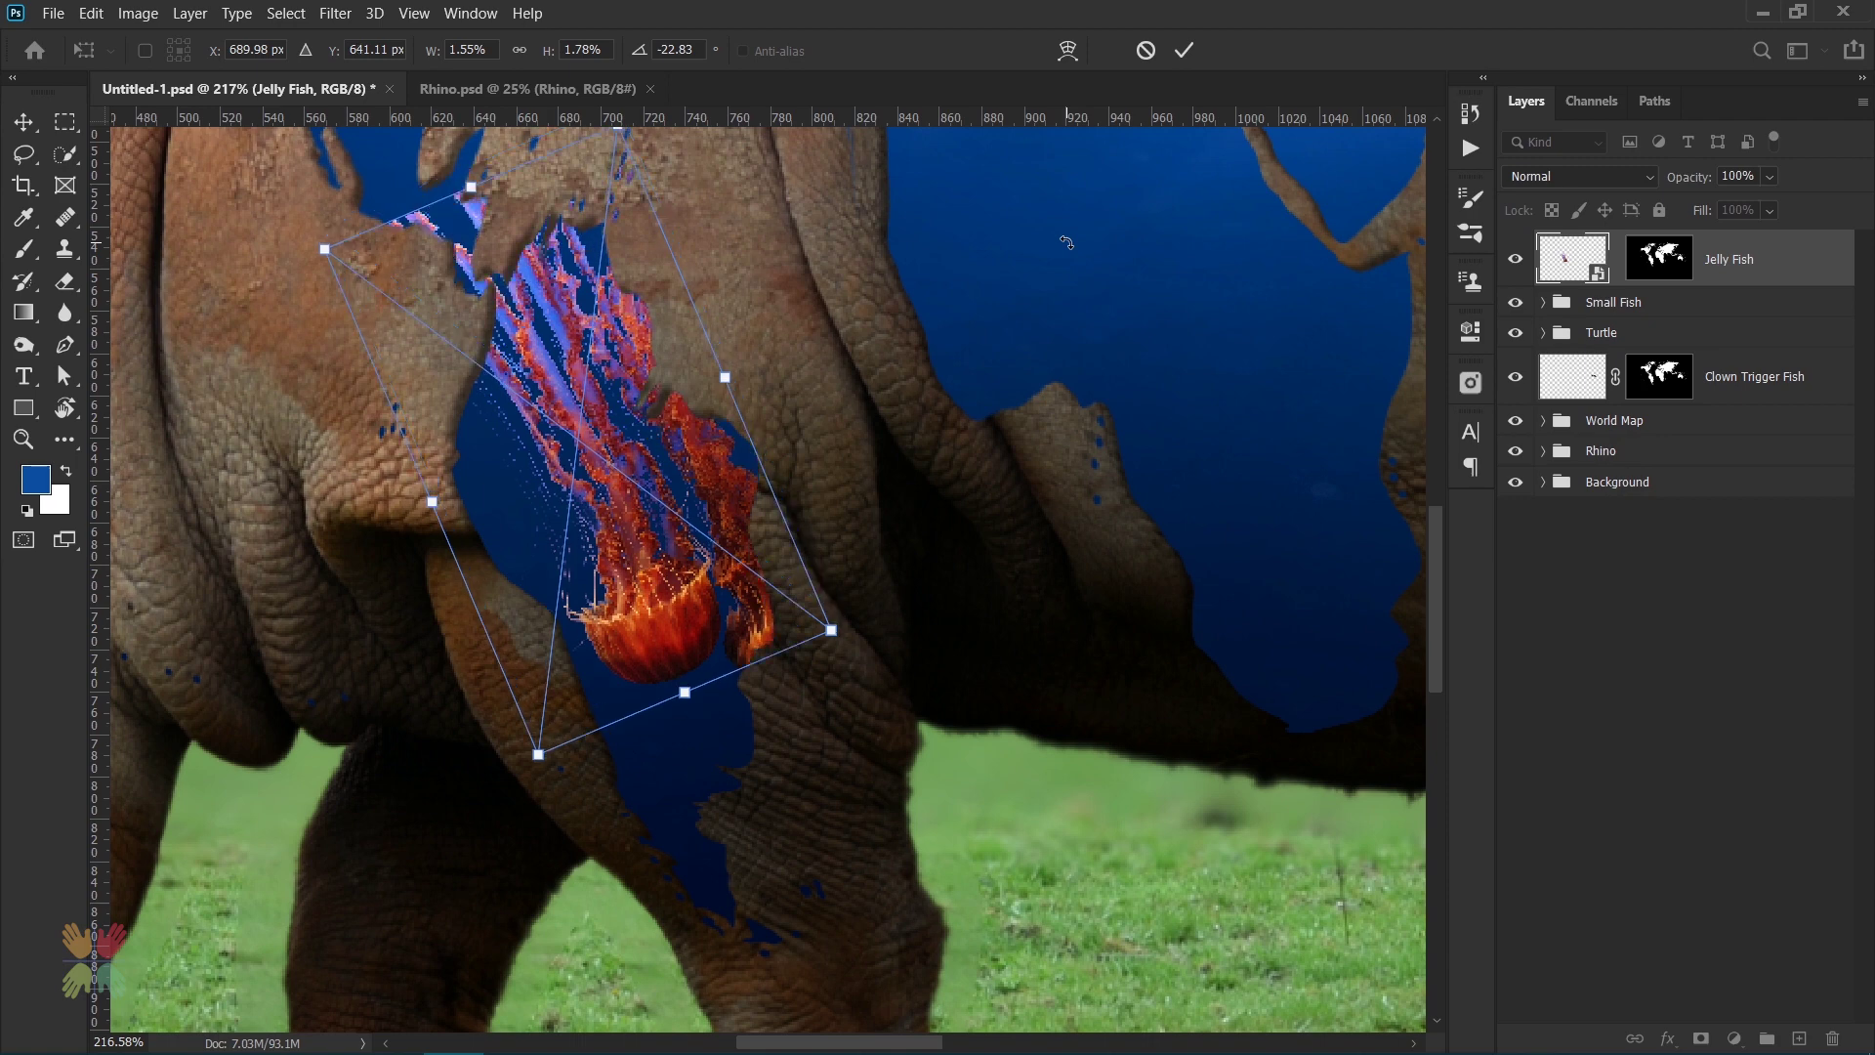
key("Return")
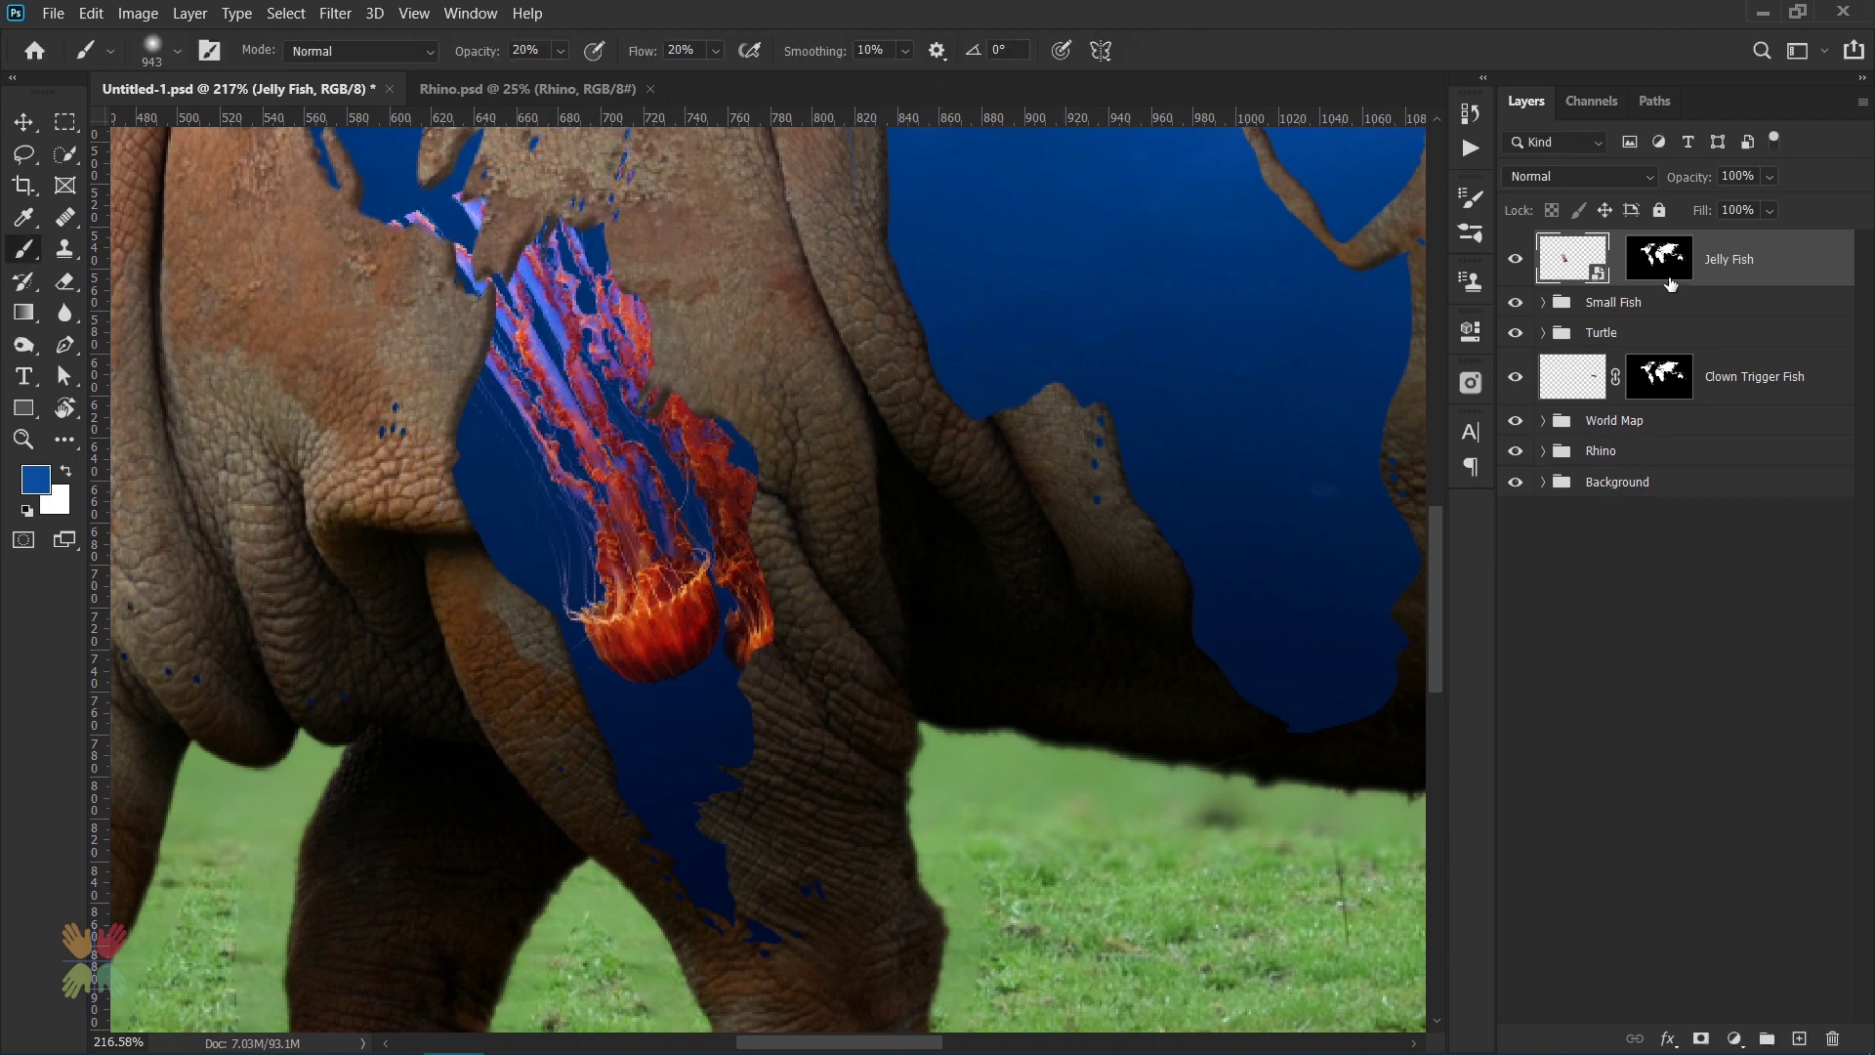
- Add a Color Balance adjustment clipped to the jellyfish with Shadows Cyan-Red at -51
left_click(1659, 256)
left_click(1734, 1038)
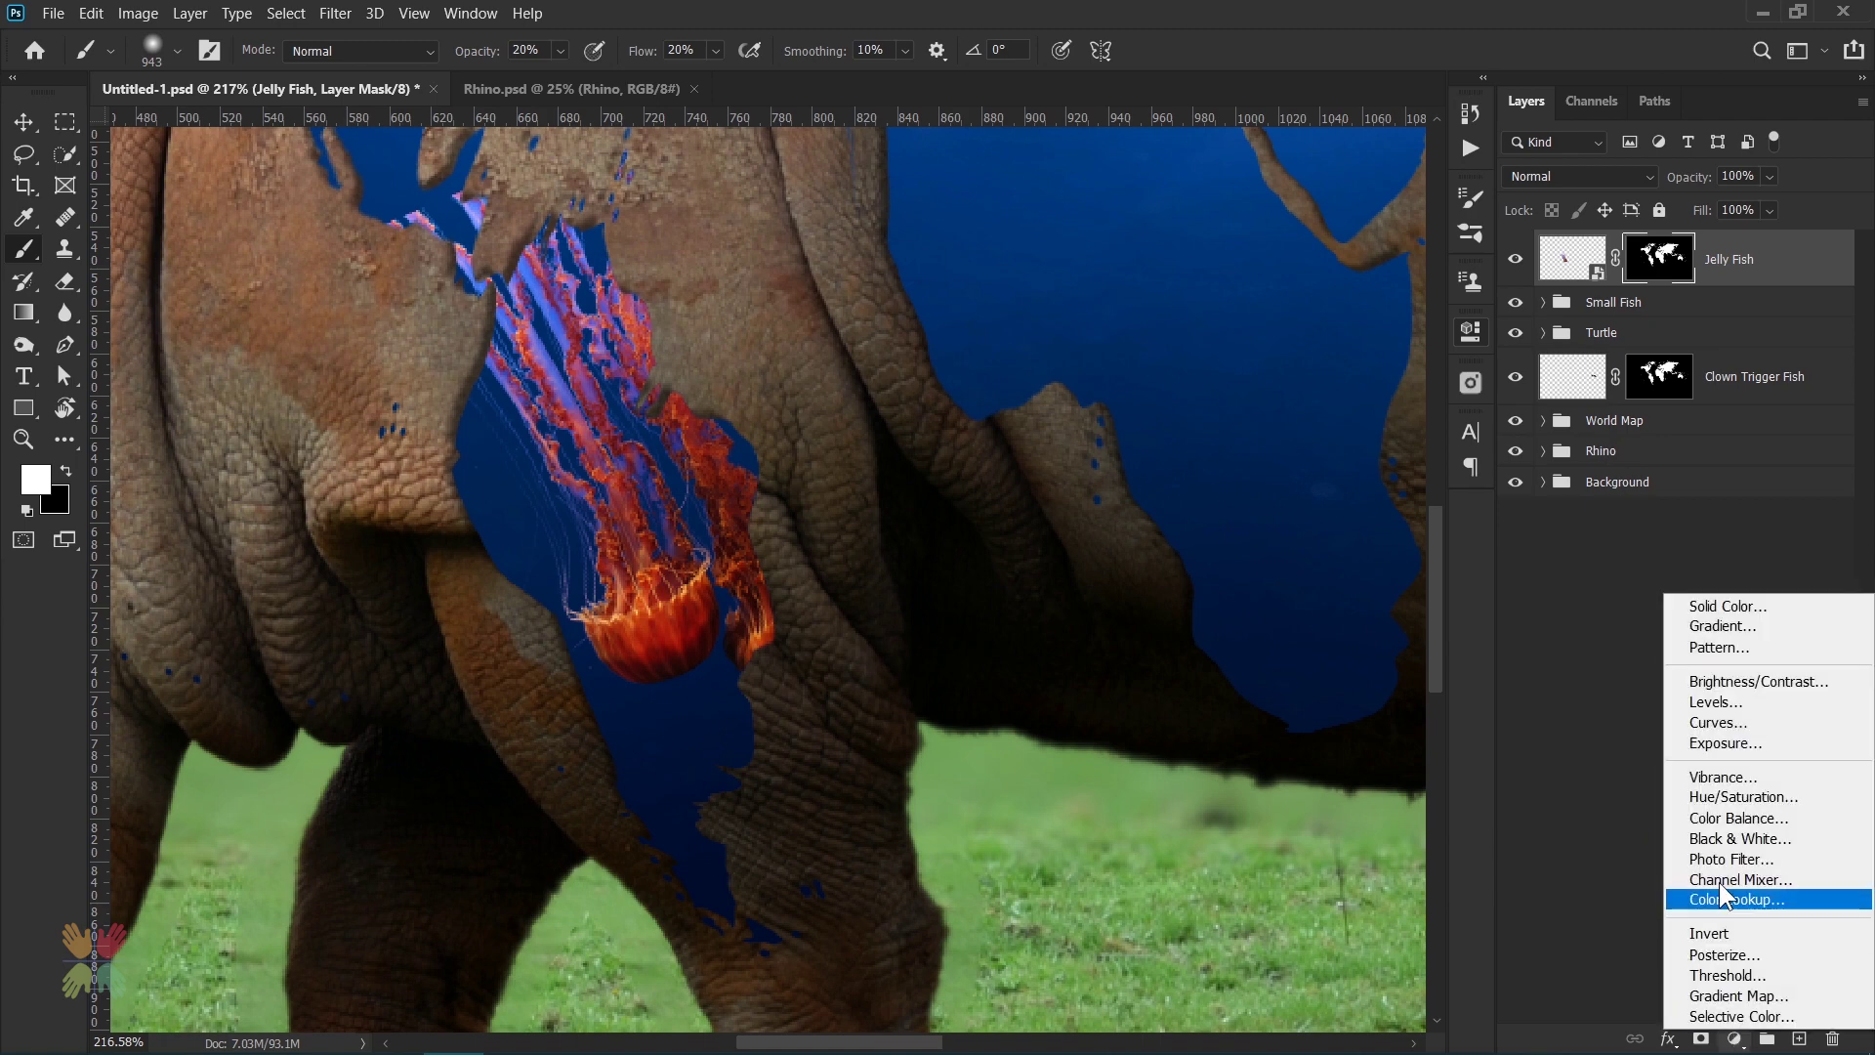
left_click(1718, 891)
left_click(1259, 778)
left_click(1221, 403)
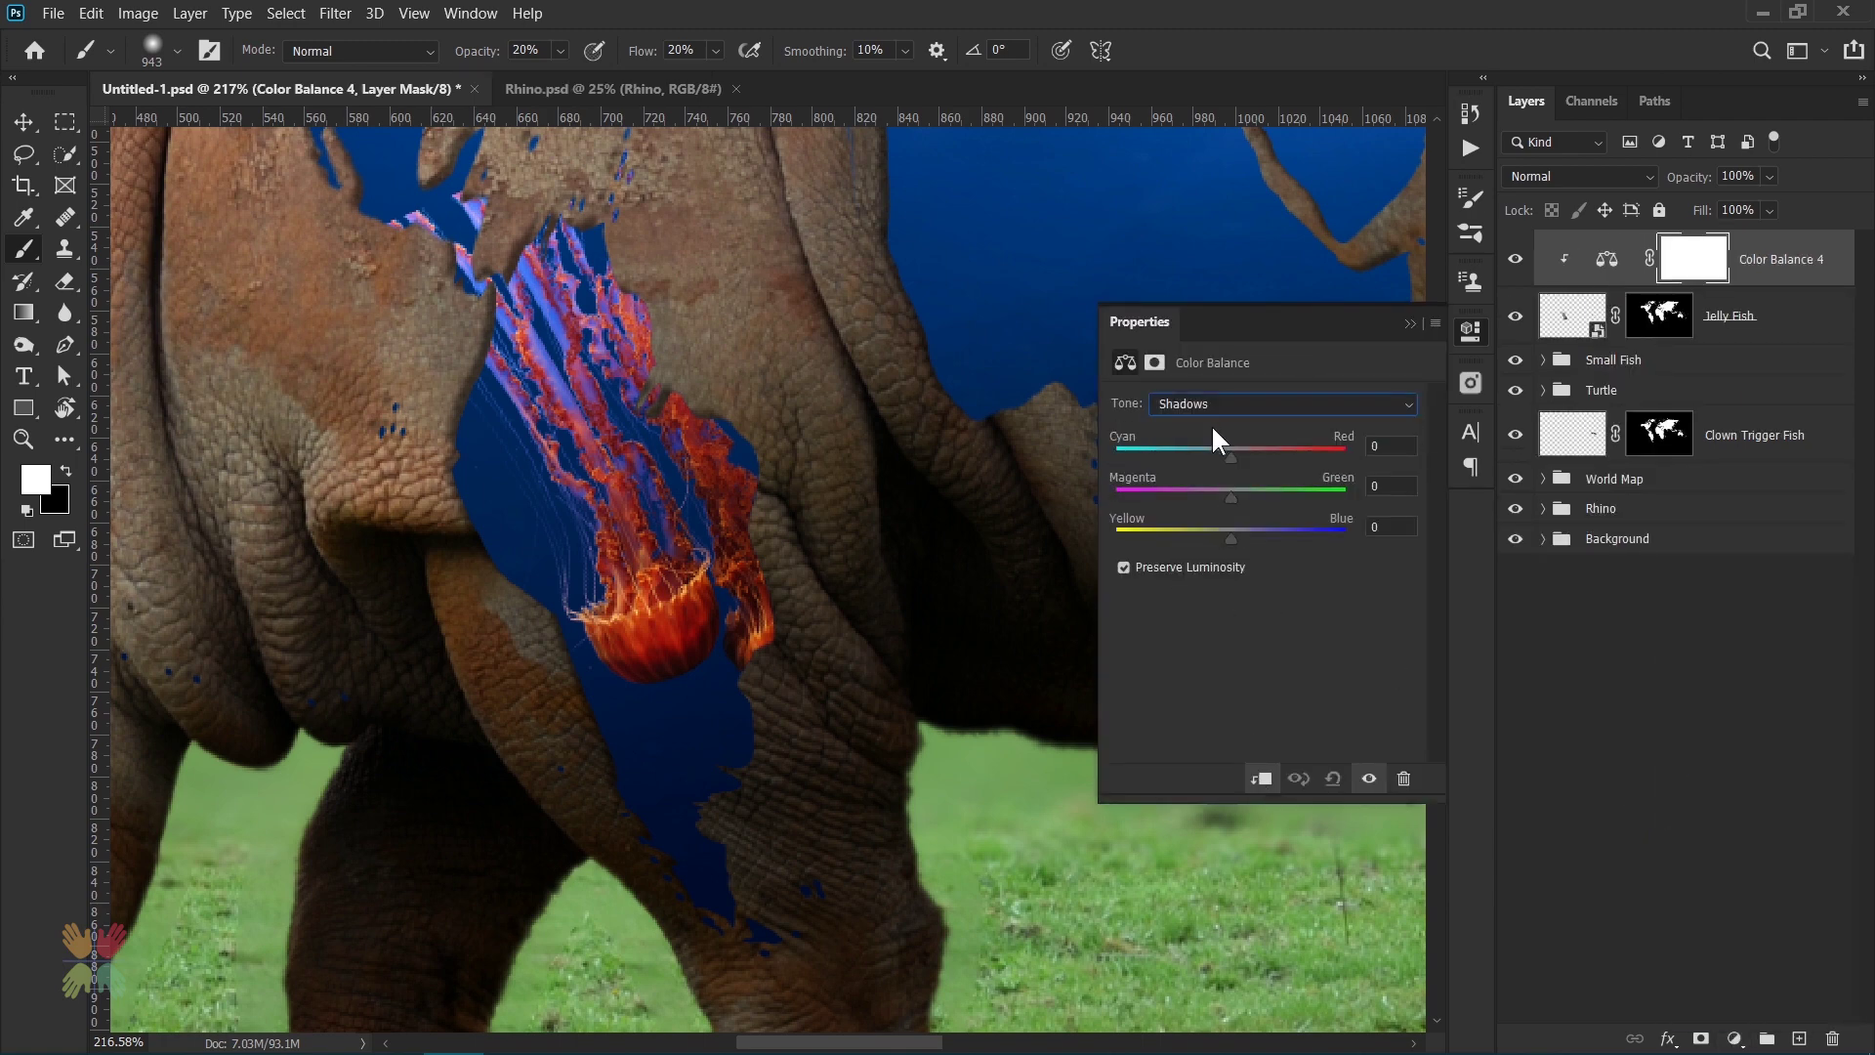
type("-51")
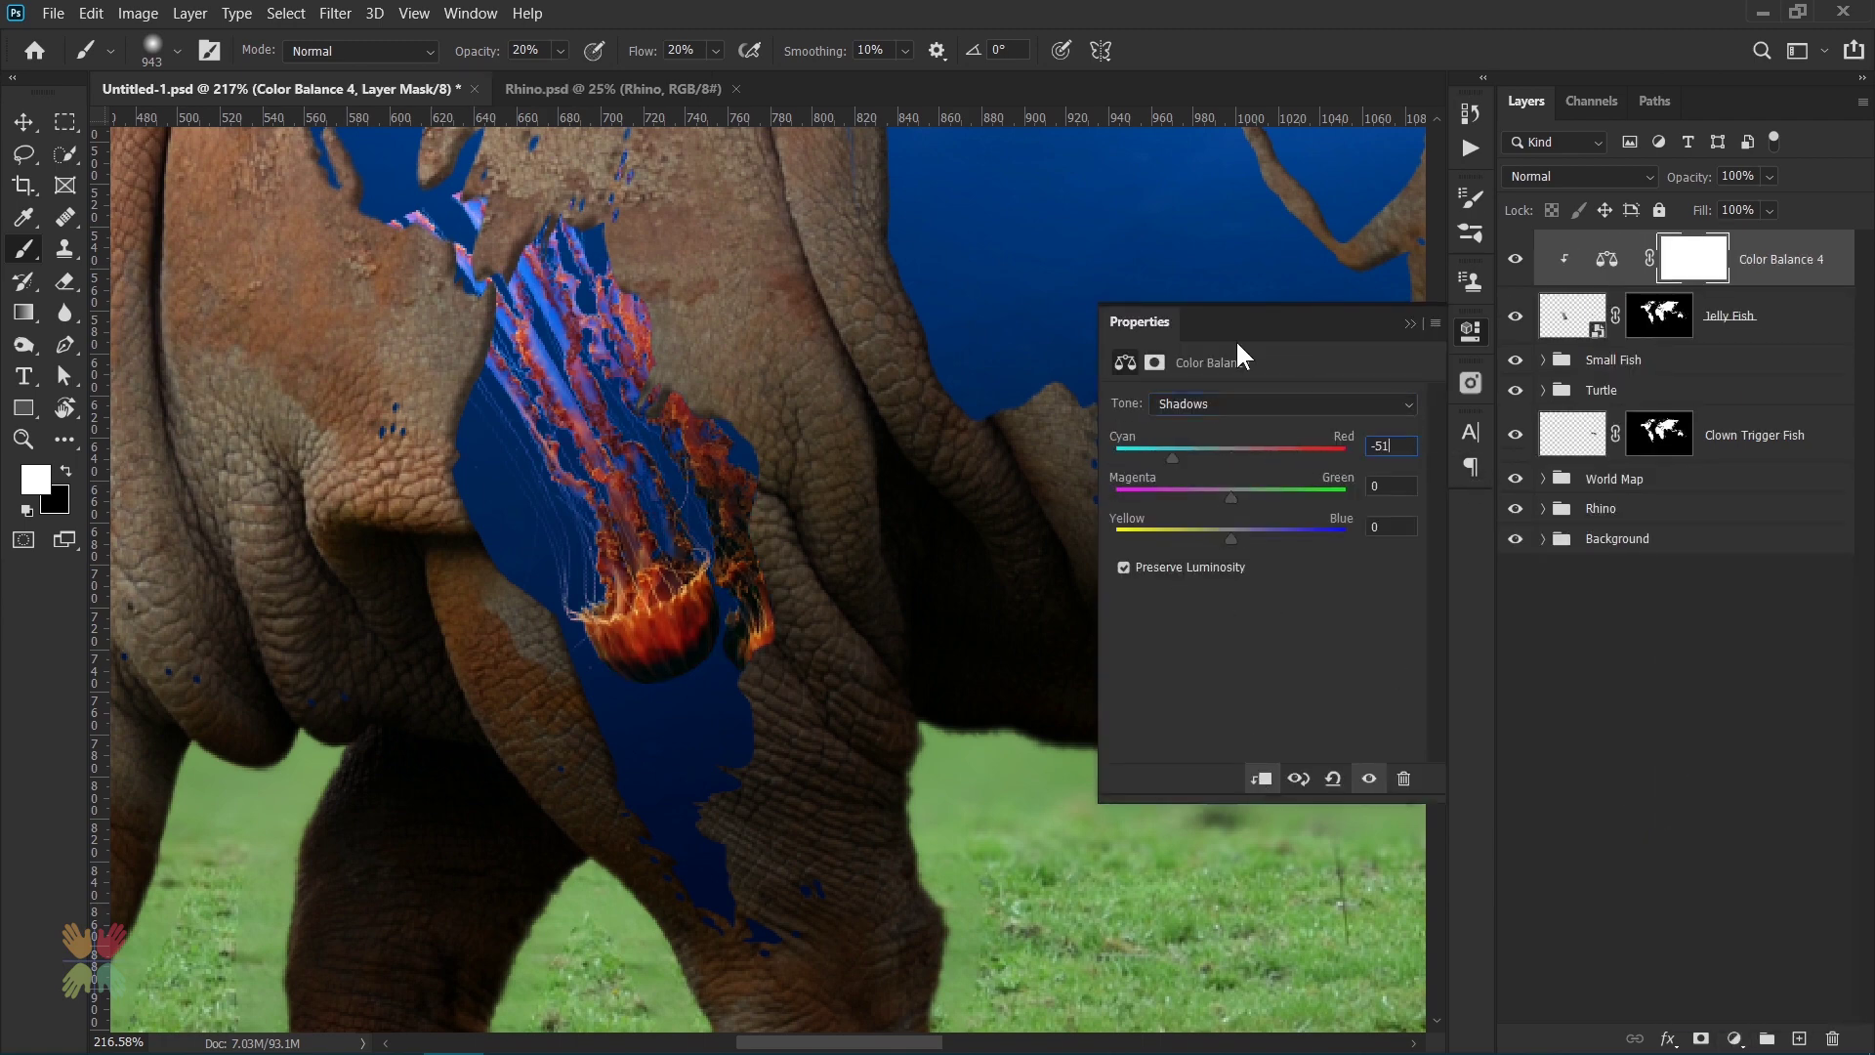
- Set the Color Balance highlights to +29 red, +17 green and Yellow-Blue about -14
left_click(1231, 403)
left_click(1230, 444)
left_click(1219, 403)
left_click(1214, 461)
type("29")
key("Tab")
type("17")
key("Return")
type("8")
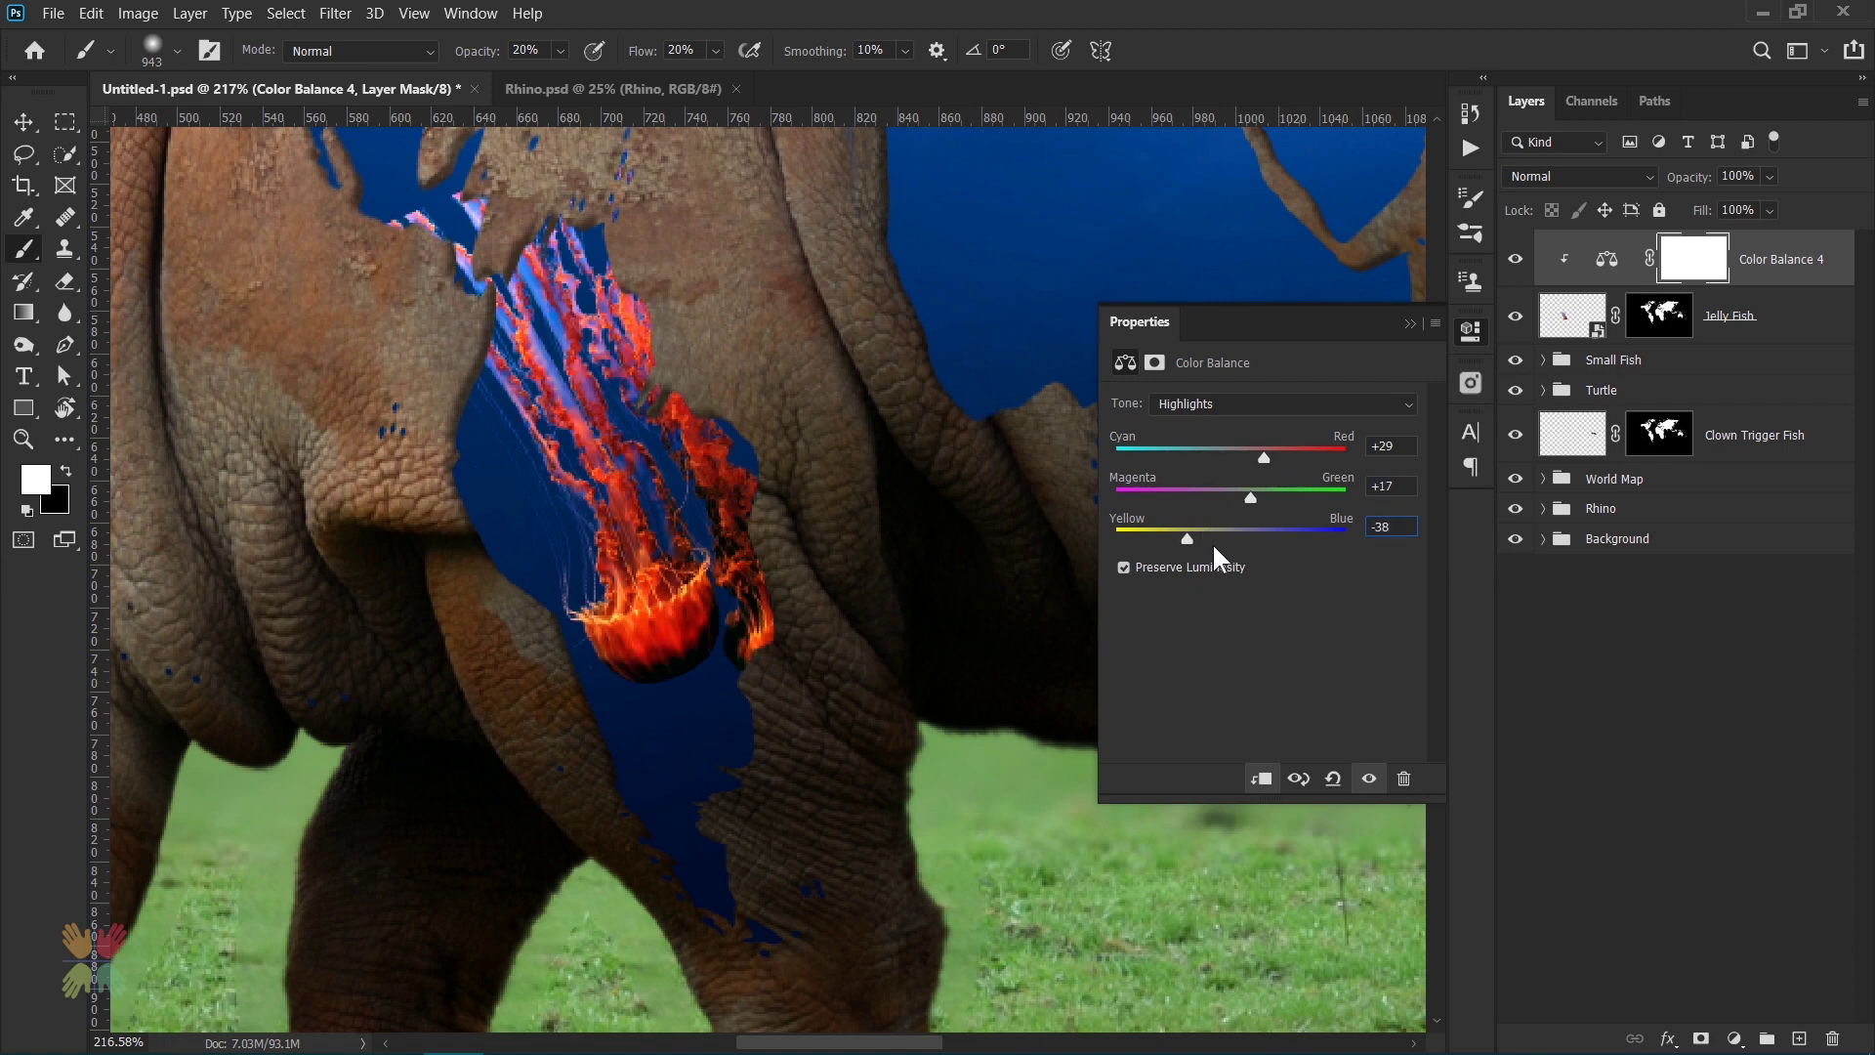
left_click(1205, 538)
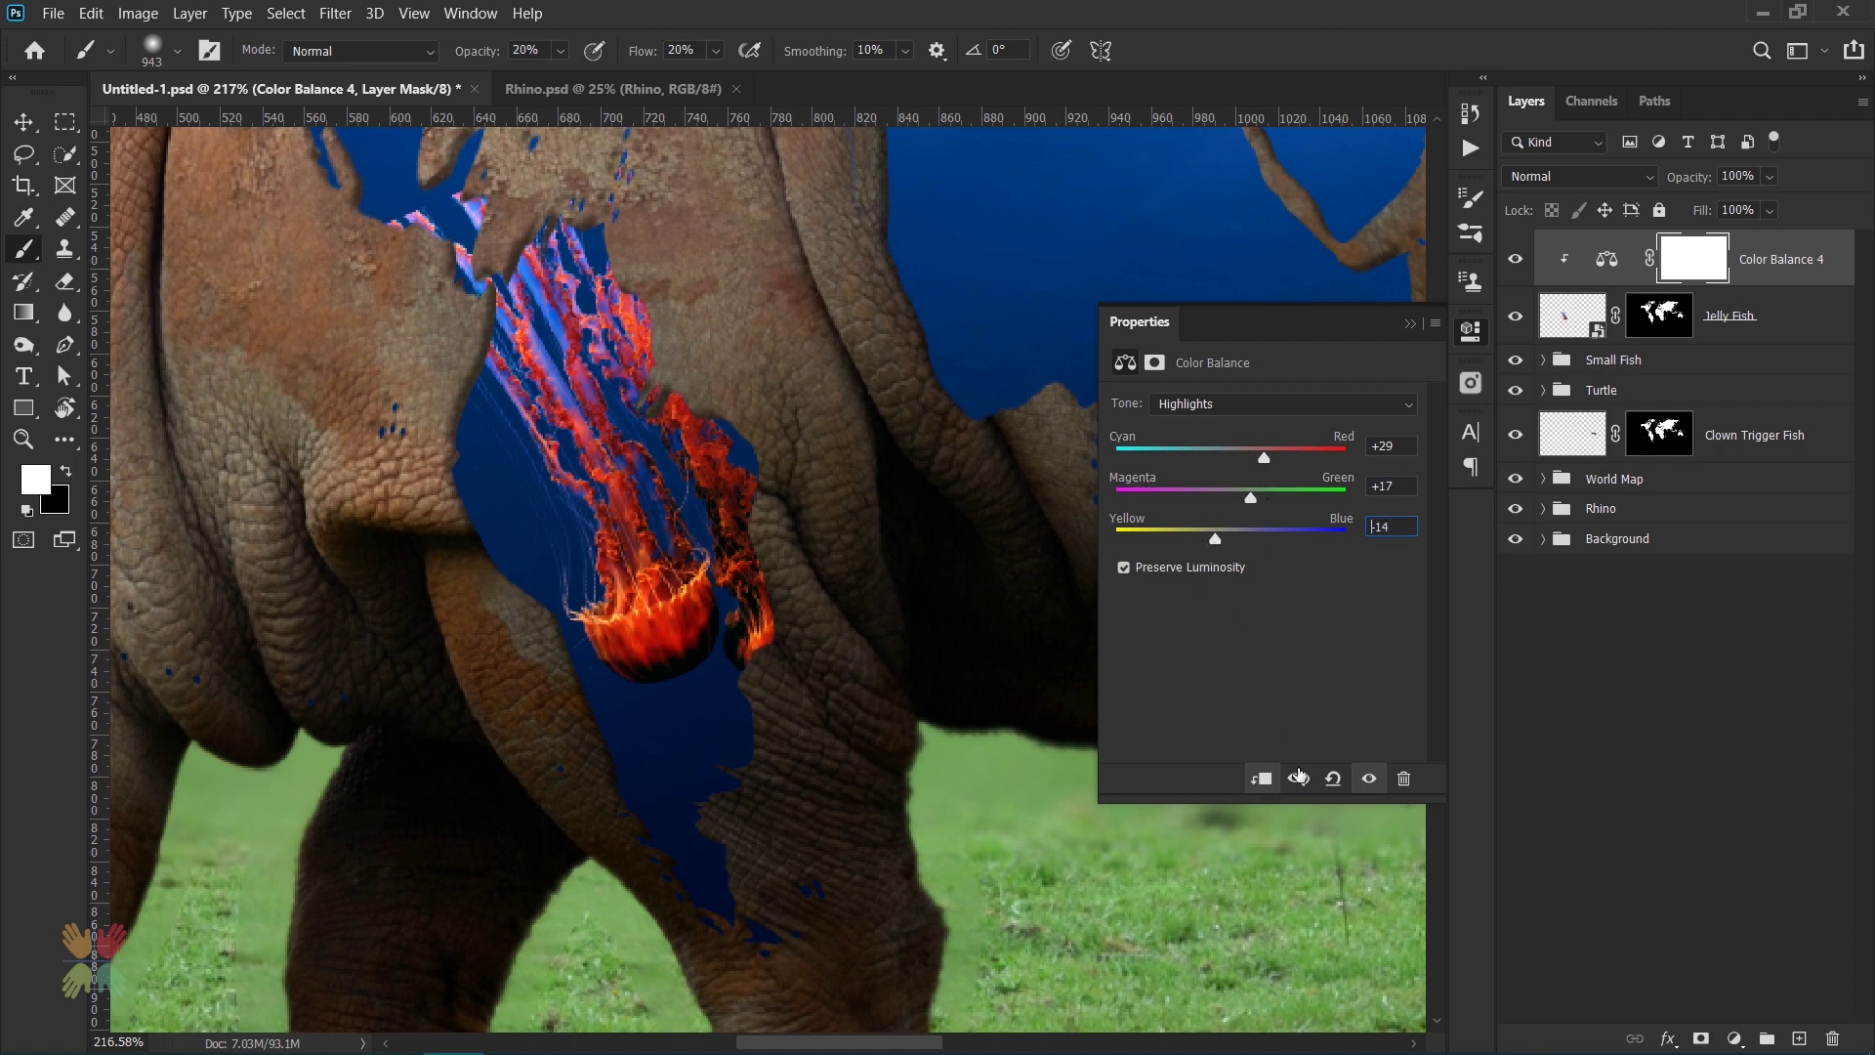
left_click(1409, 322)
left_click(1574, 333)
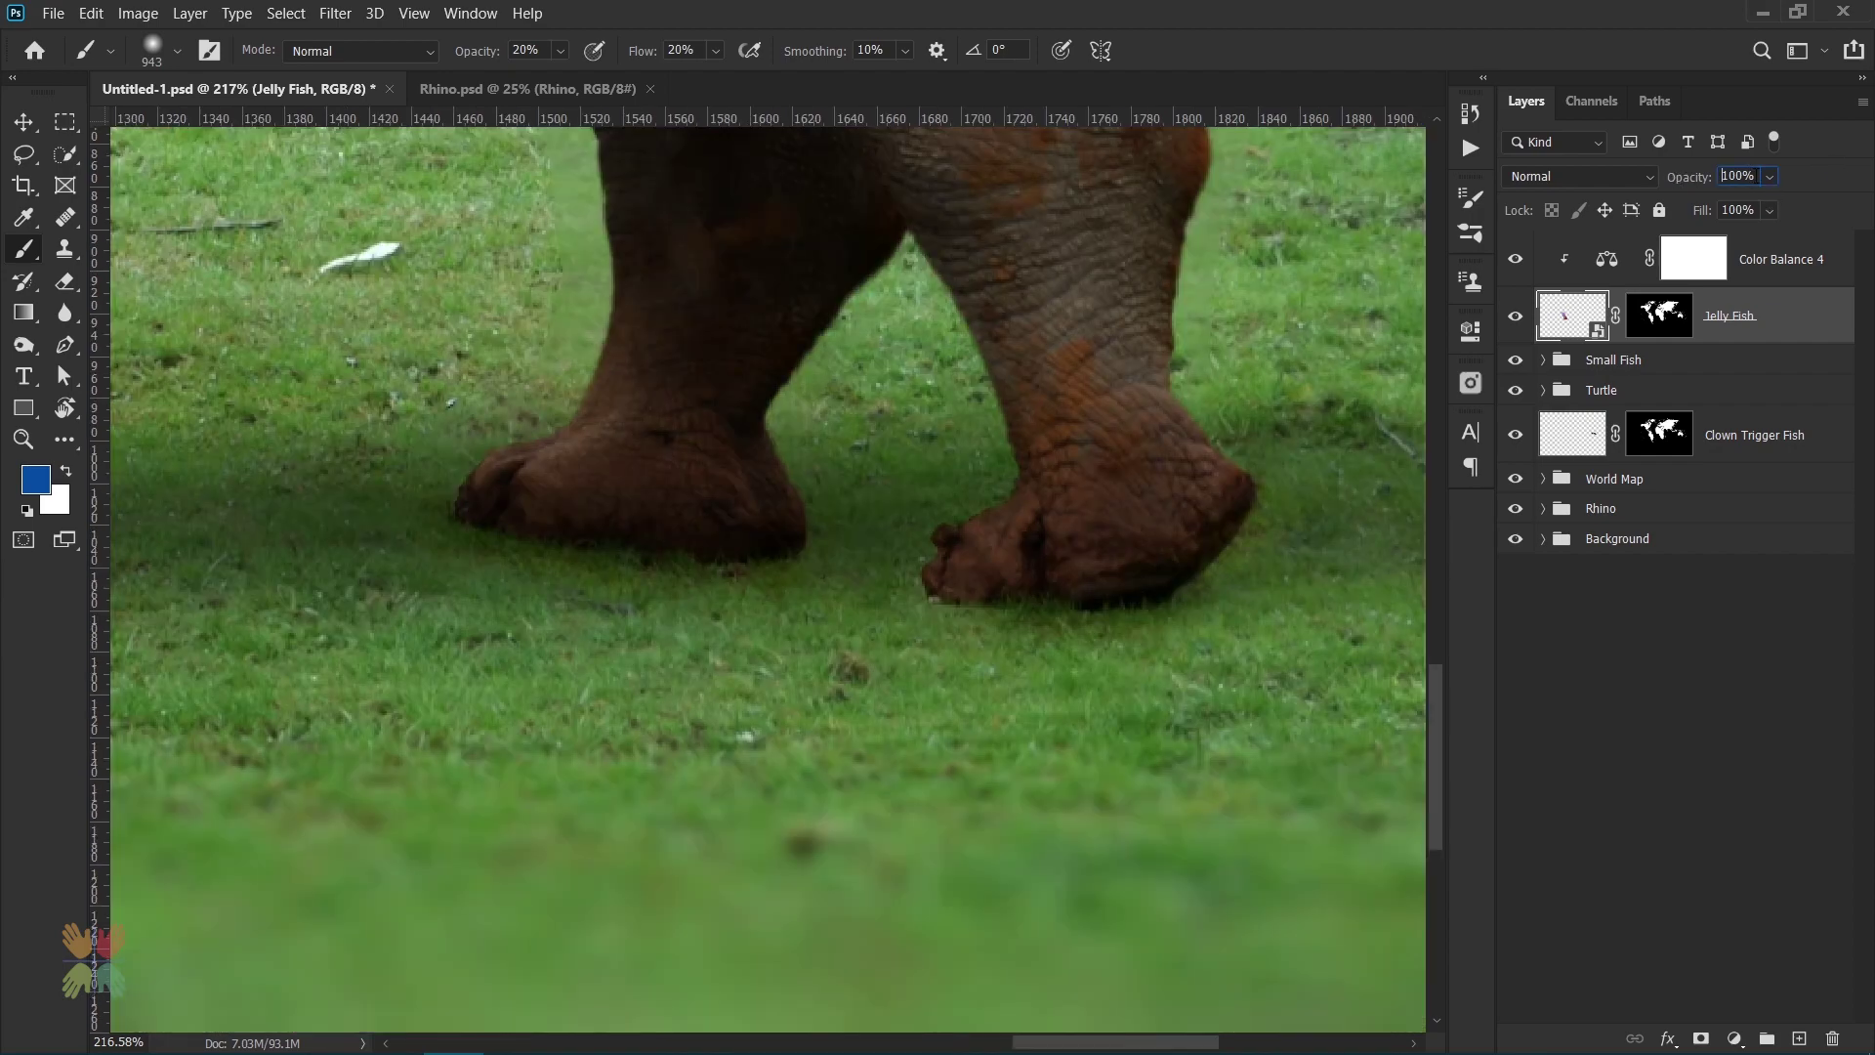
- Set the Jelly Fish layer to 60% opacity and zoom in on its upper strands
left_click(1712, 177)
type("60")
key("ctrl+0")
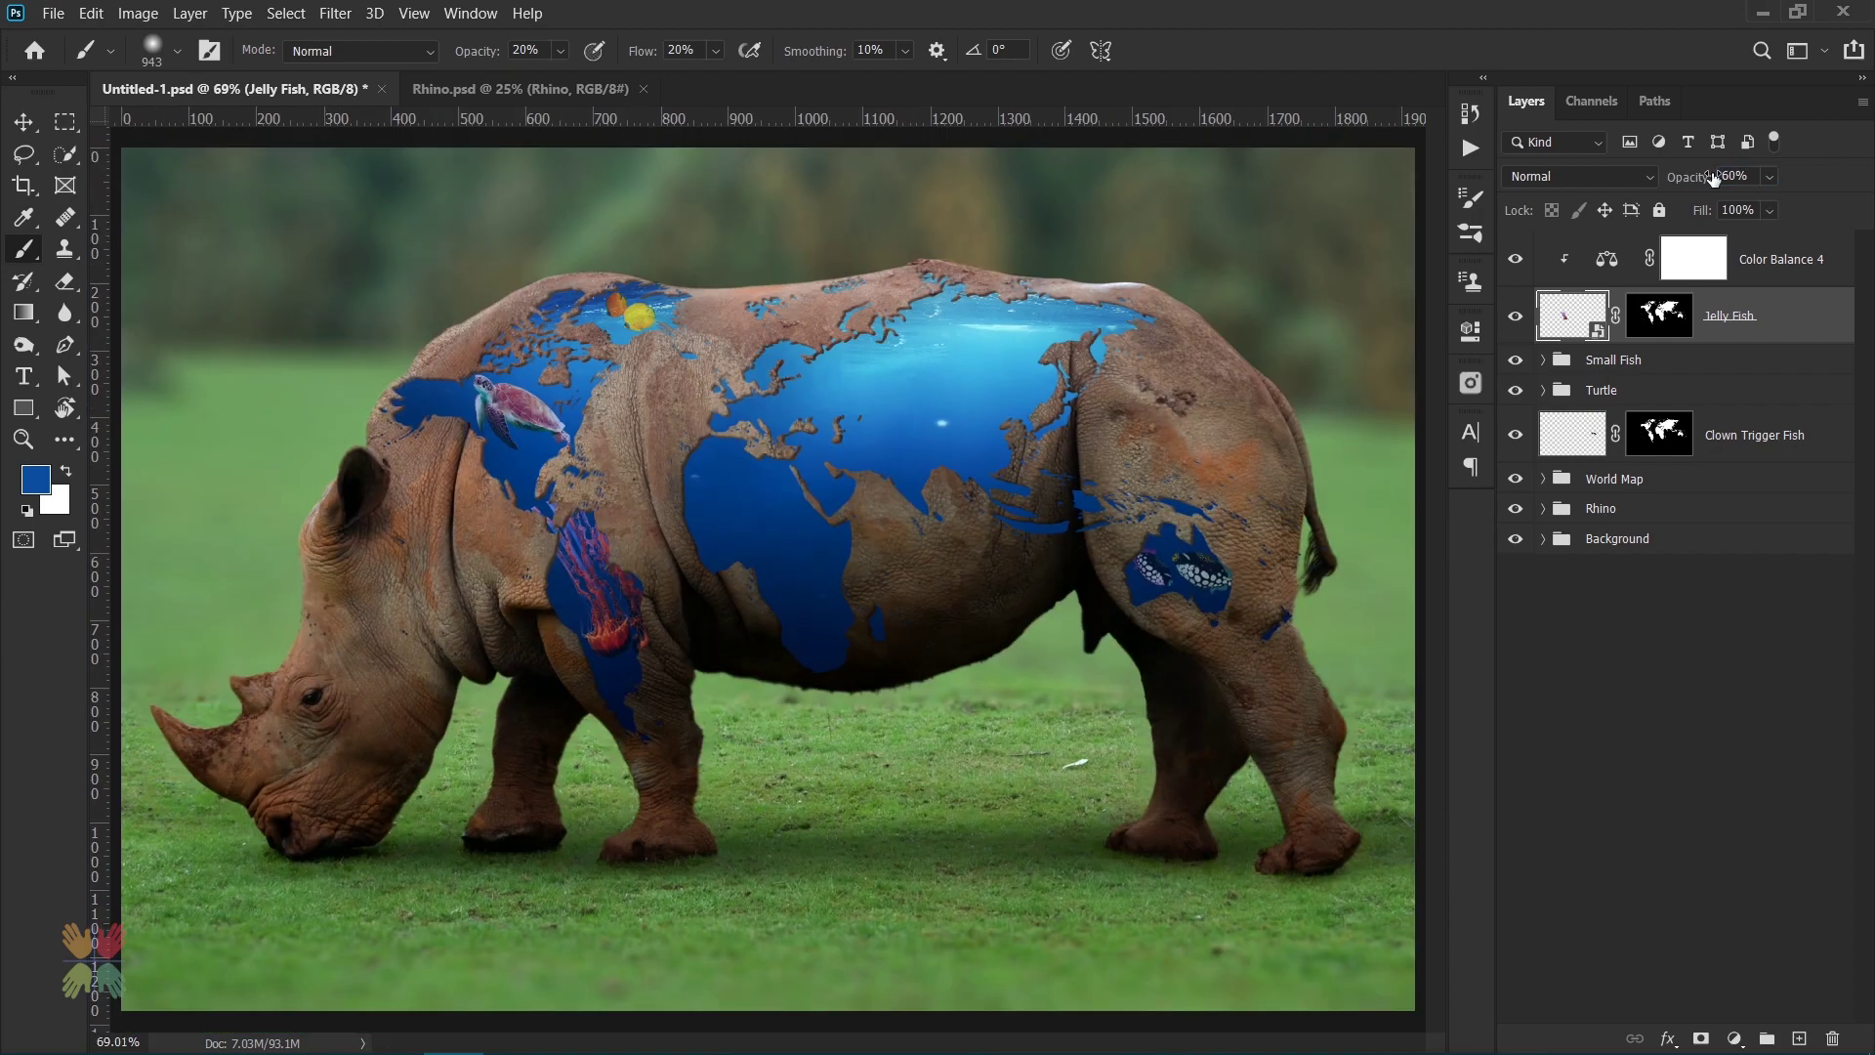
scroll(581, 574, "up", 5)
scroll(625, 567, "up", 3)
left_click(683, 559, "alt")
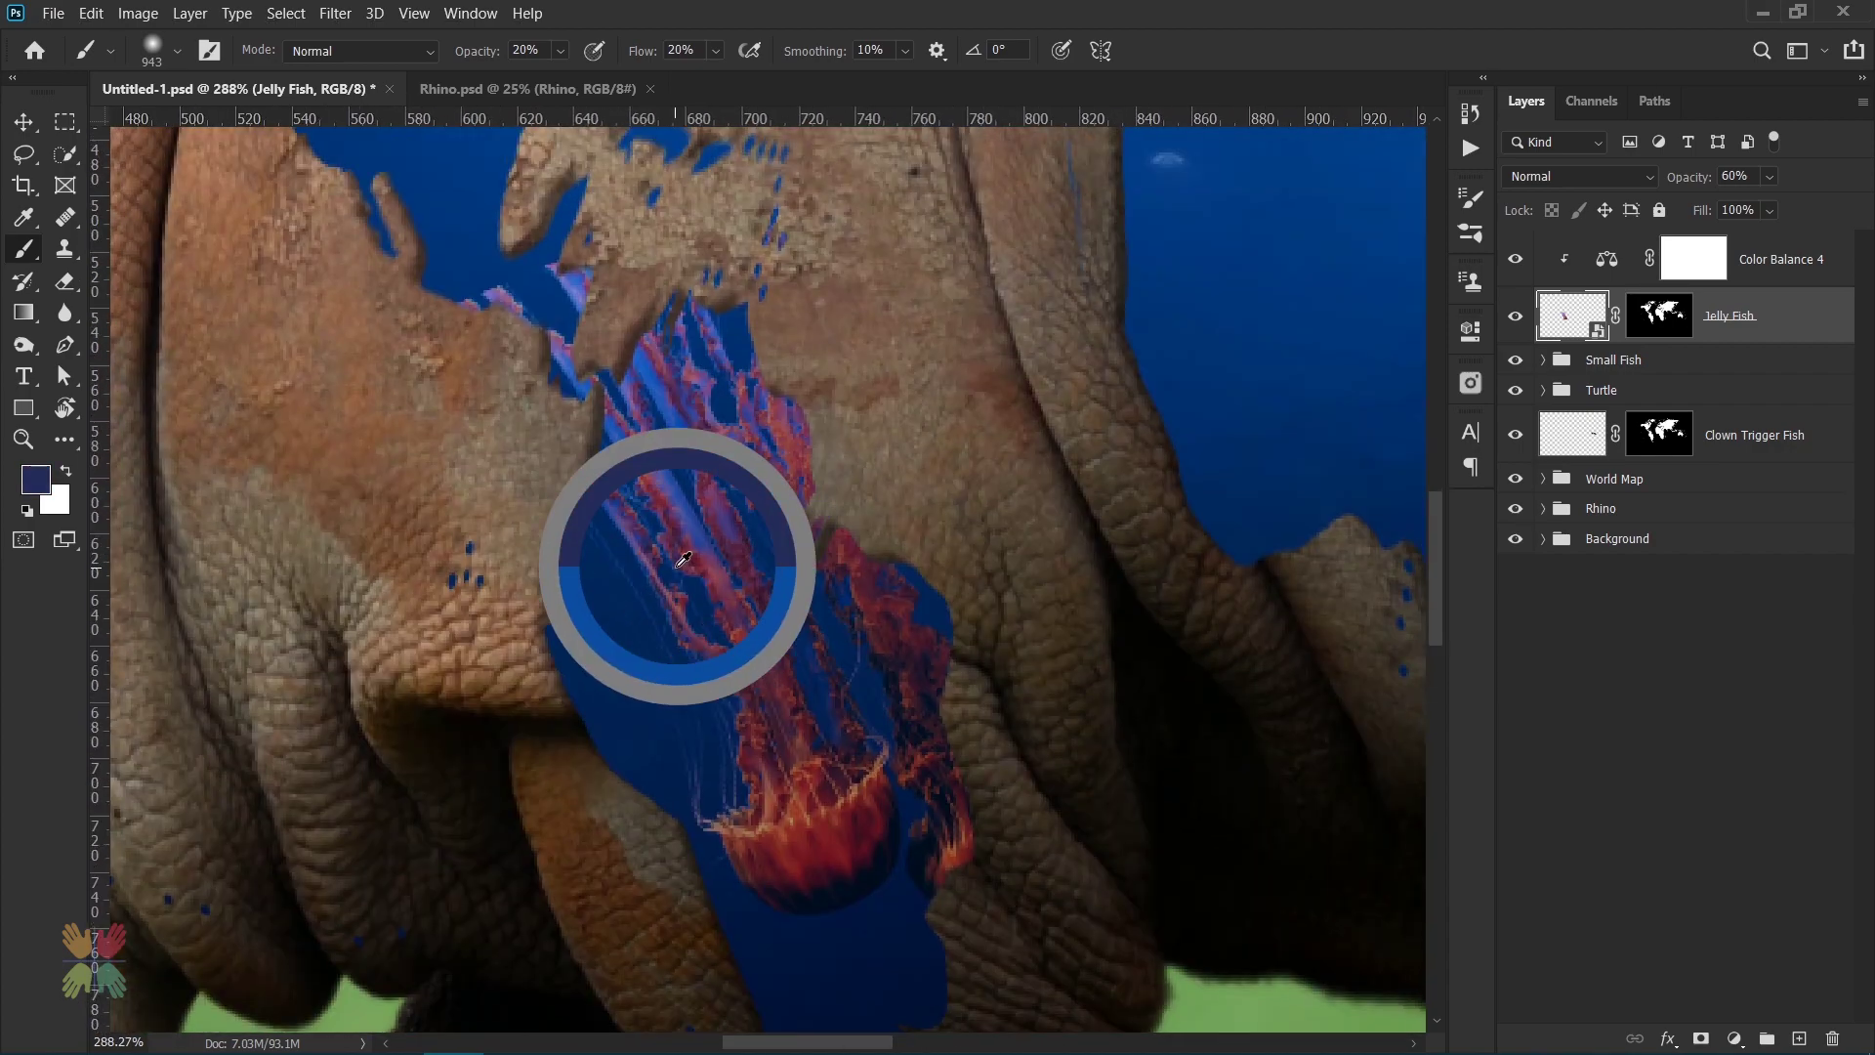
left_click_drag(683, 560, 639, 659)
- Paint black on the Jelly Fish mask with a small brush to hide the stray pink strands
left_click(1658, 315)
key("d")
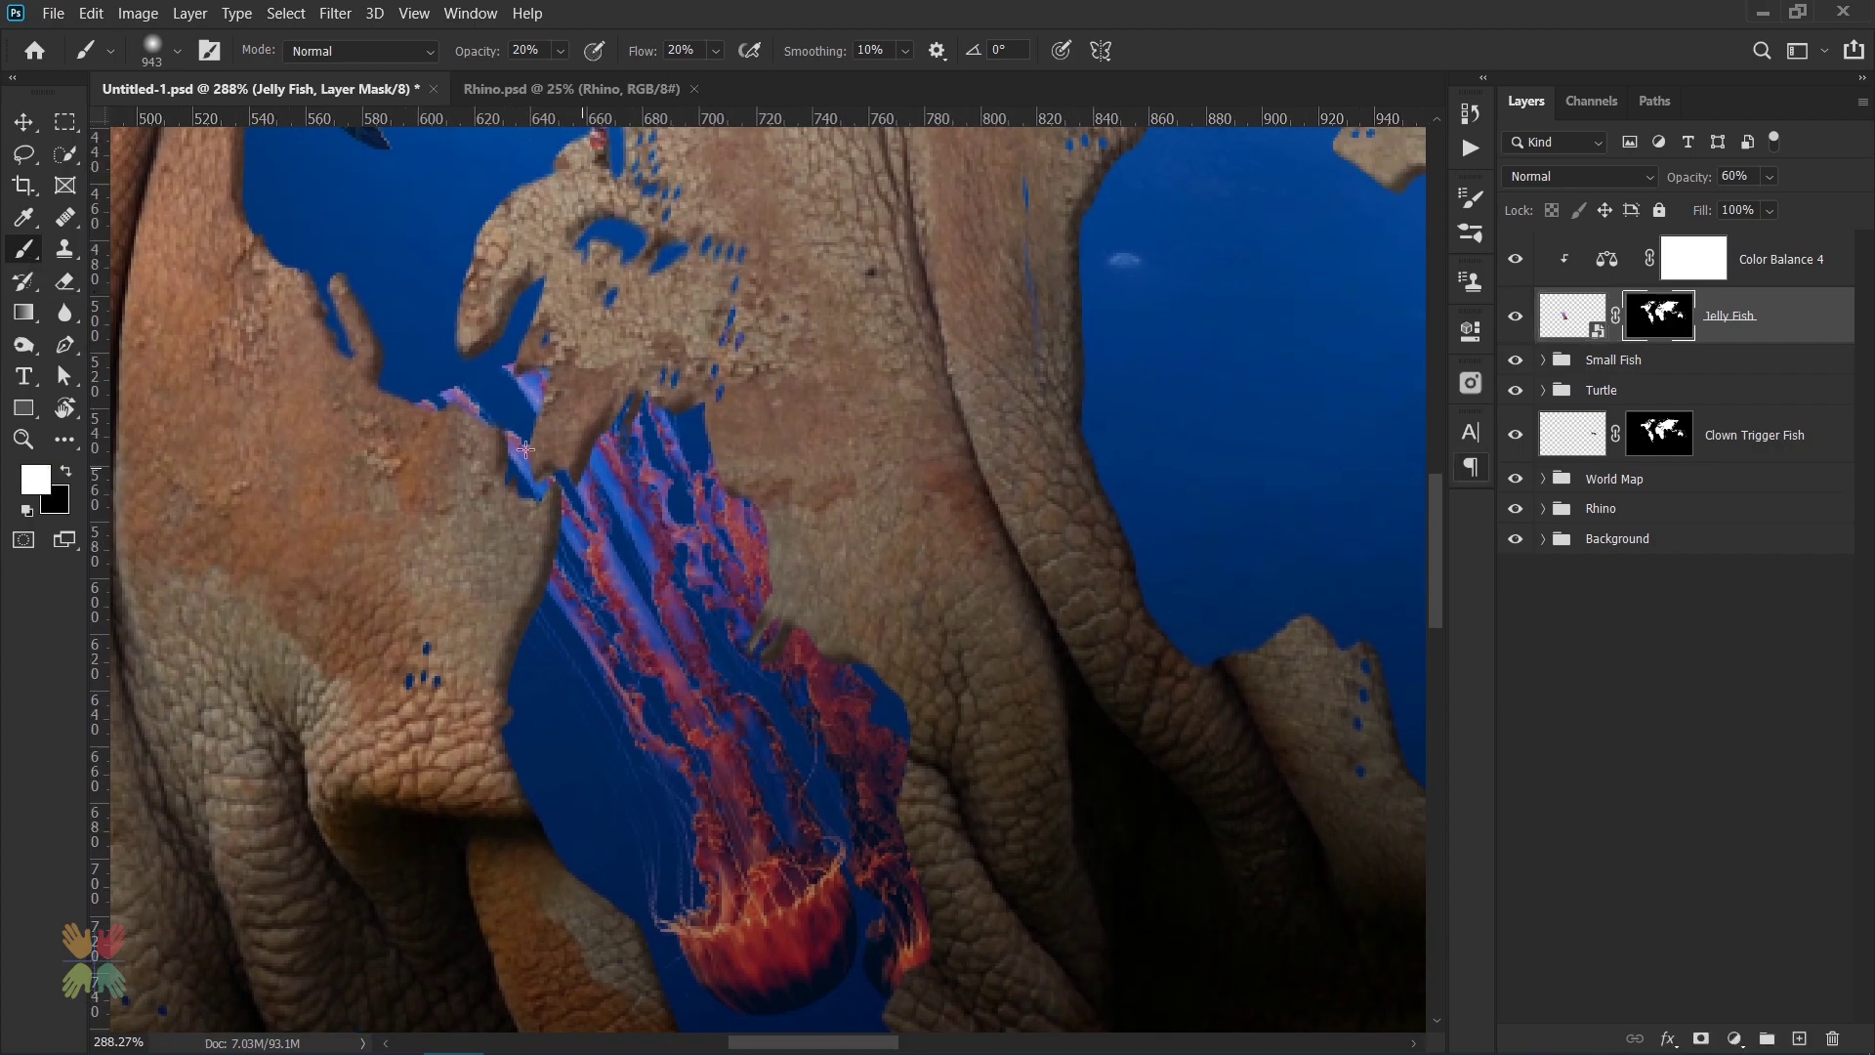
left_click_drag(526, 449, 332, 493)
key("x")
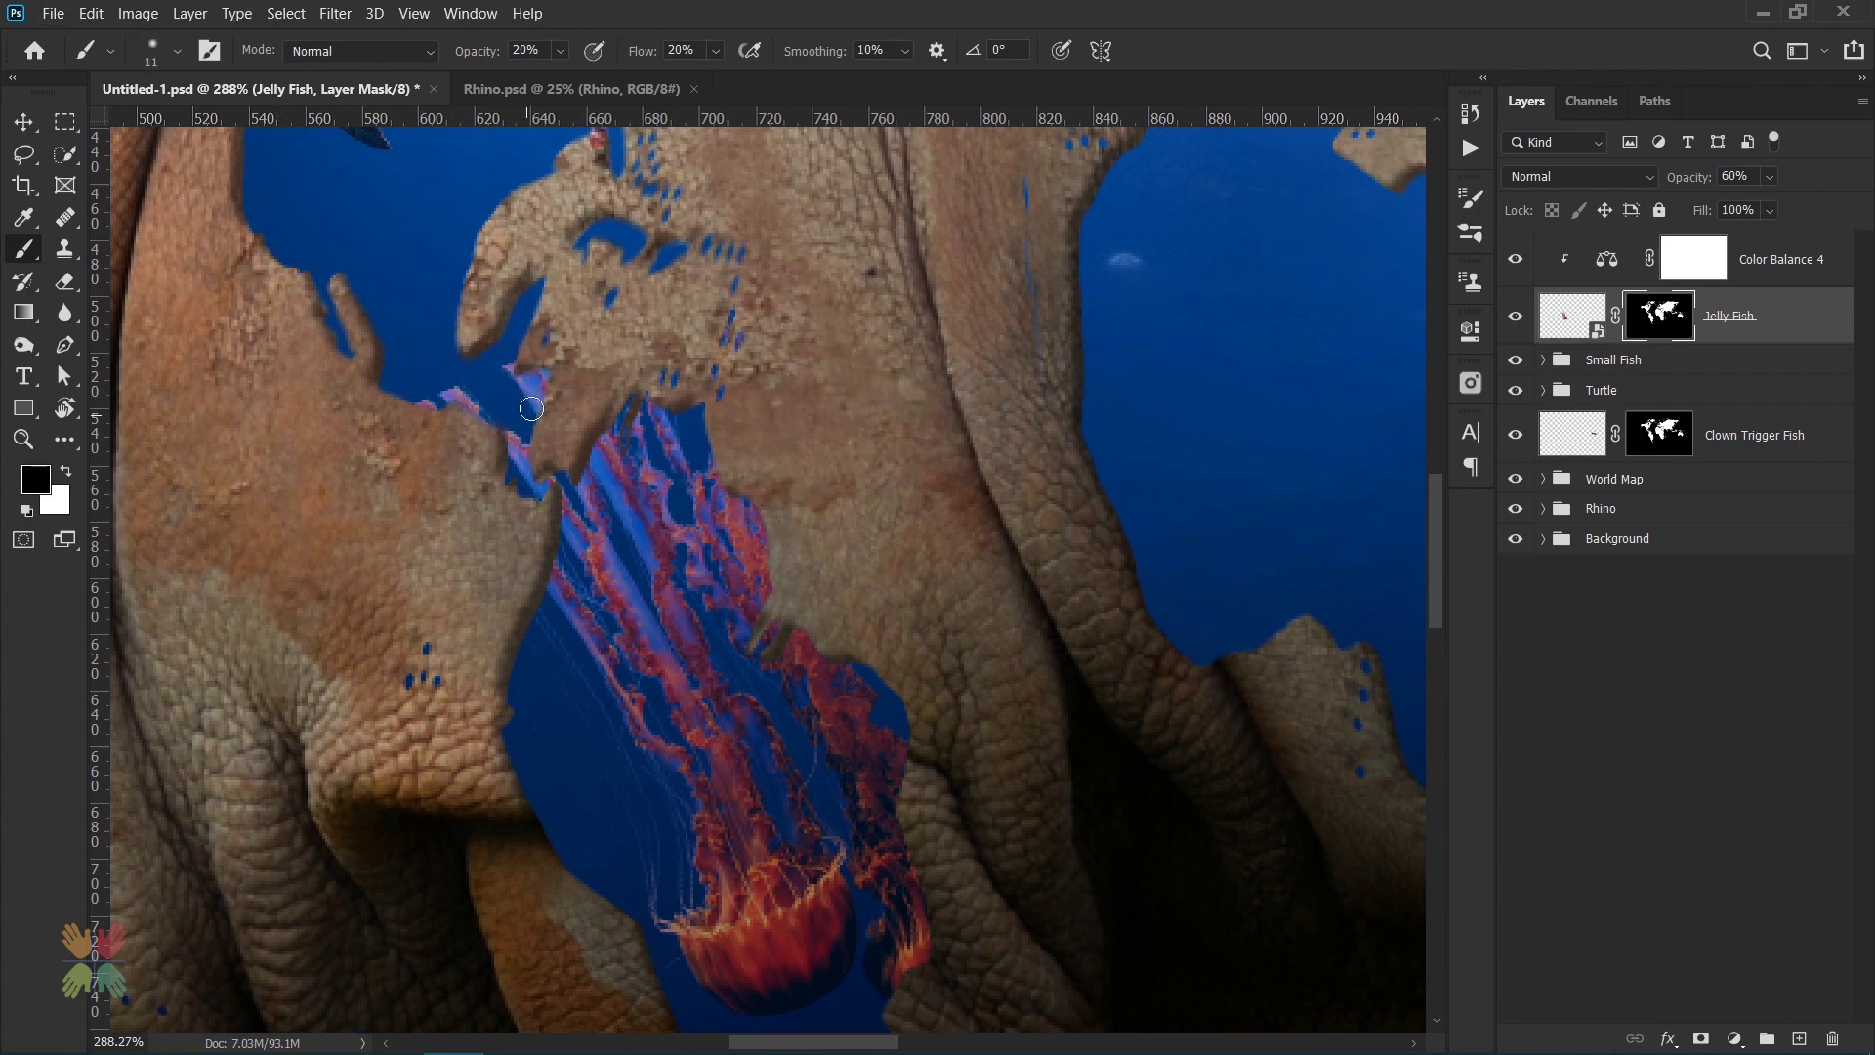
left_click_drag(491, 54, 552, 59)
mouse_move(502, 385)
left_mouse_down()
mouse_move(489, 419)
mouse_move(508, 400)
left_mouse_up()
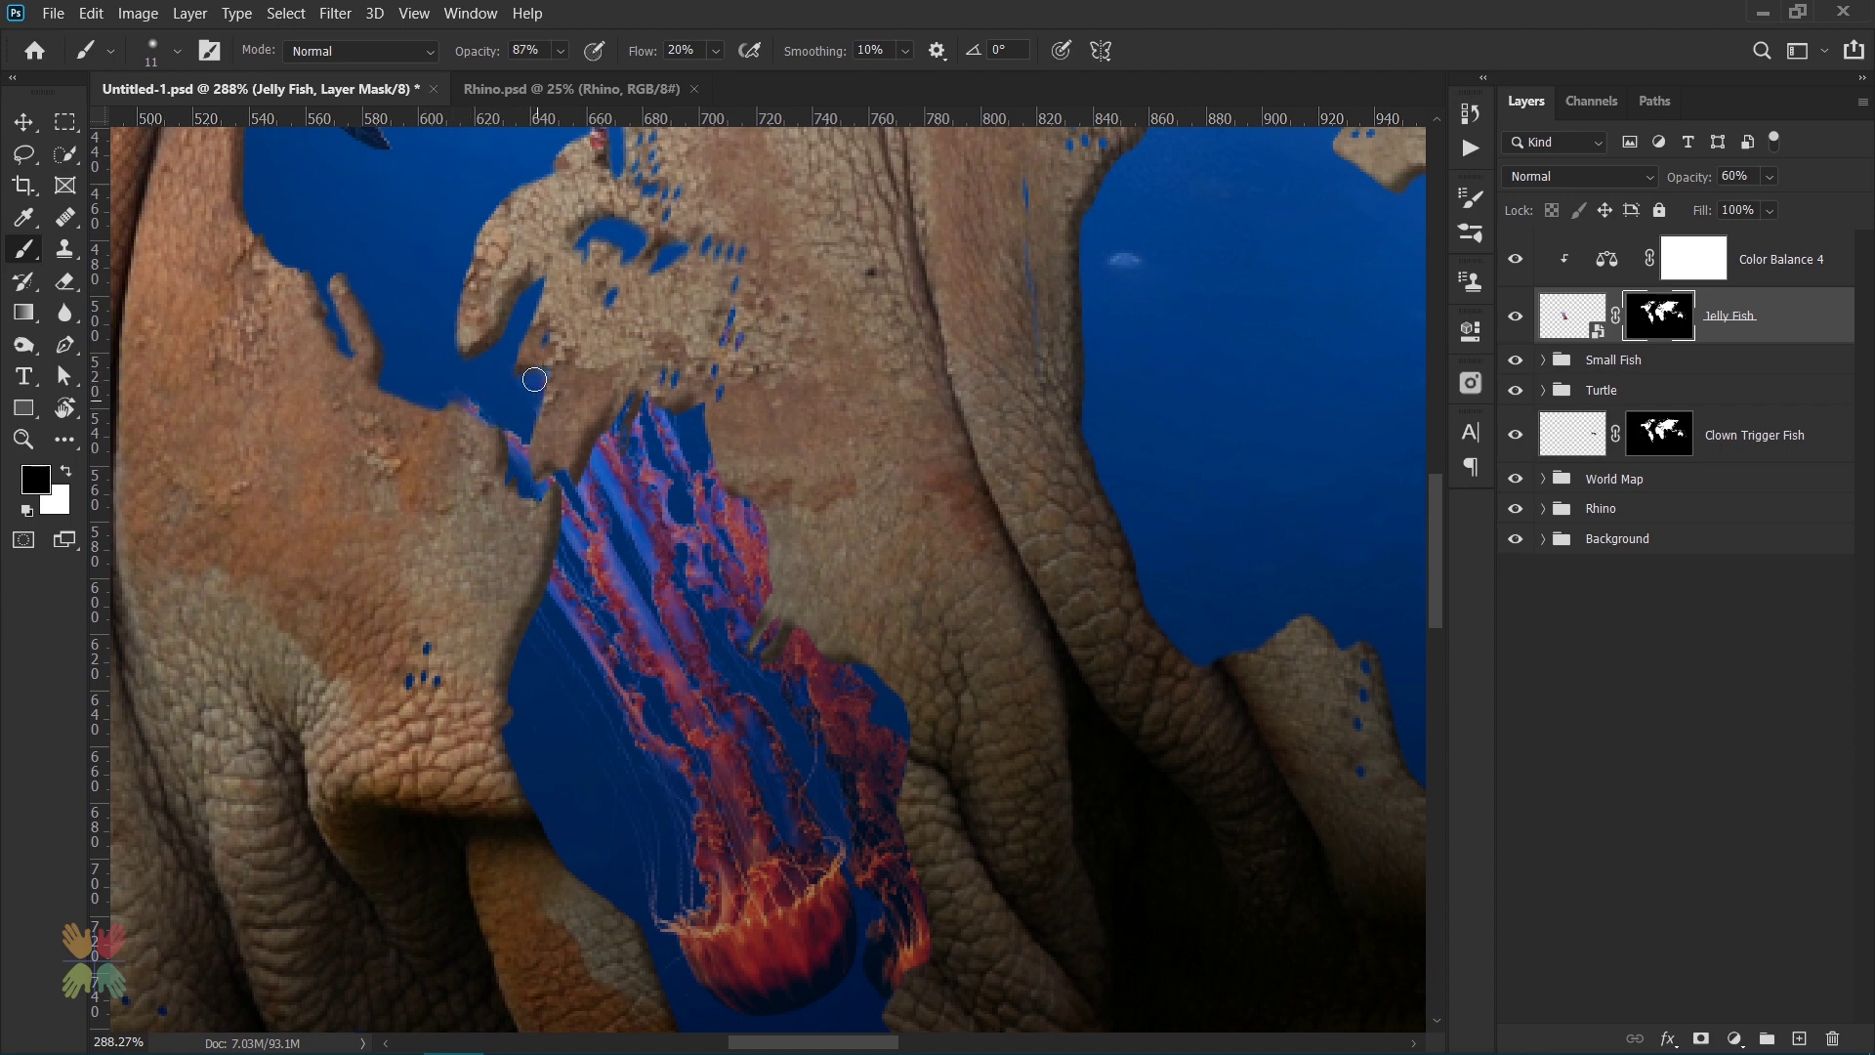
mouse_move(687, 445)
left_mouse_down()
mouse_move(612, 523)
mouse_move(562, 640)
left_mouse_up()
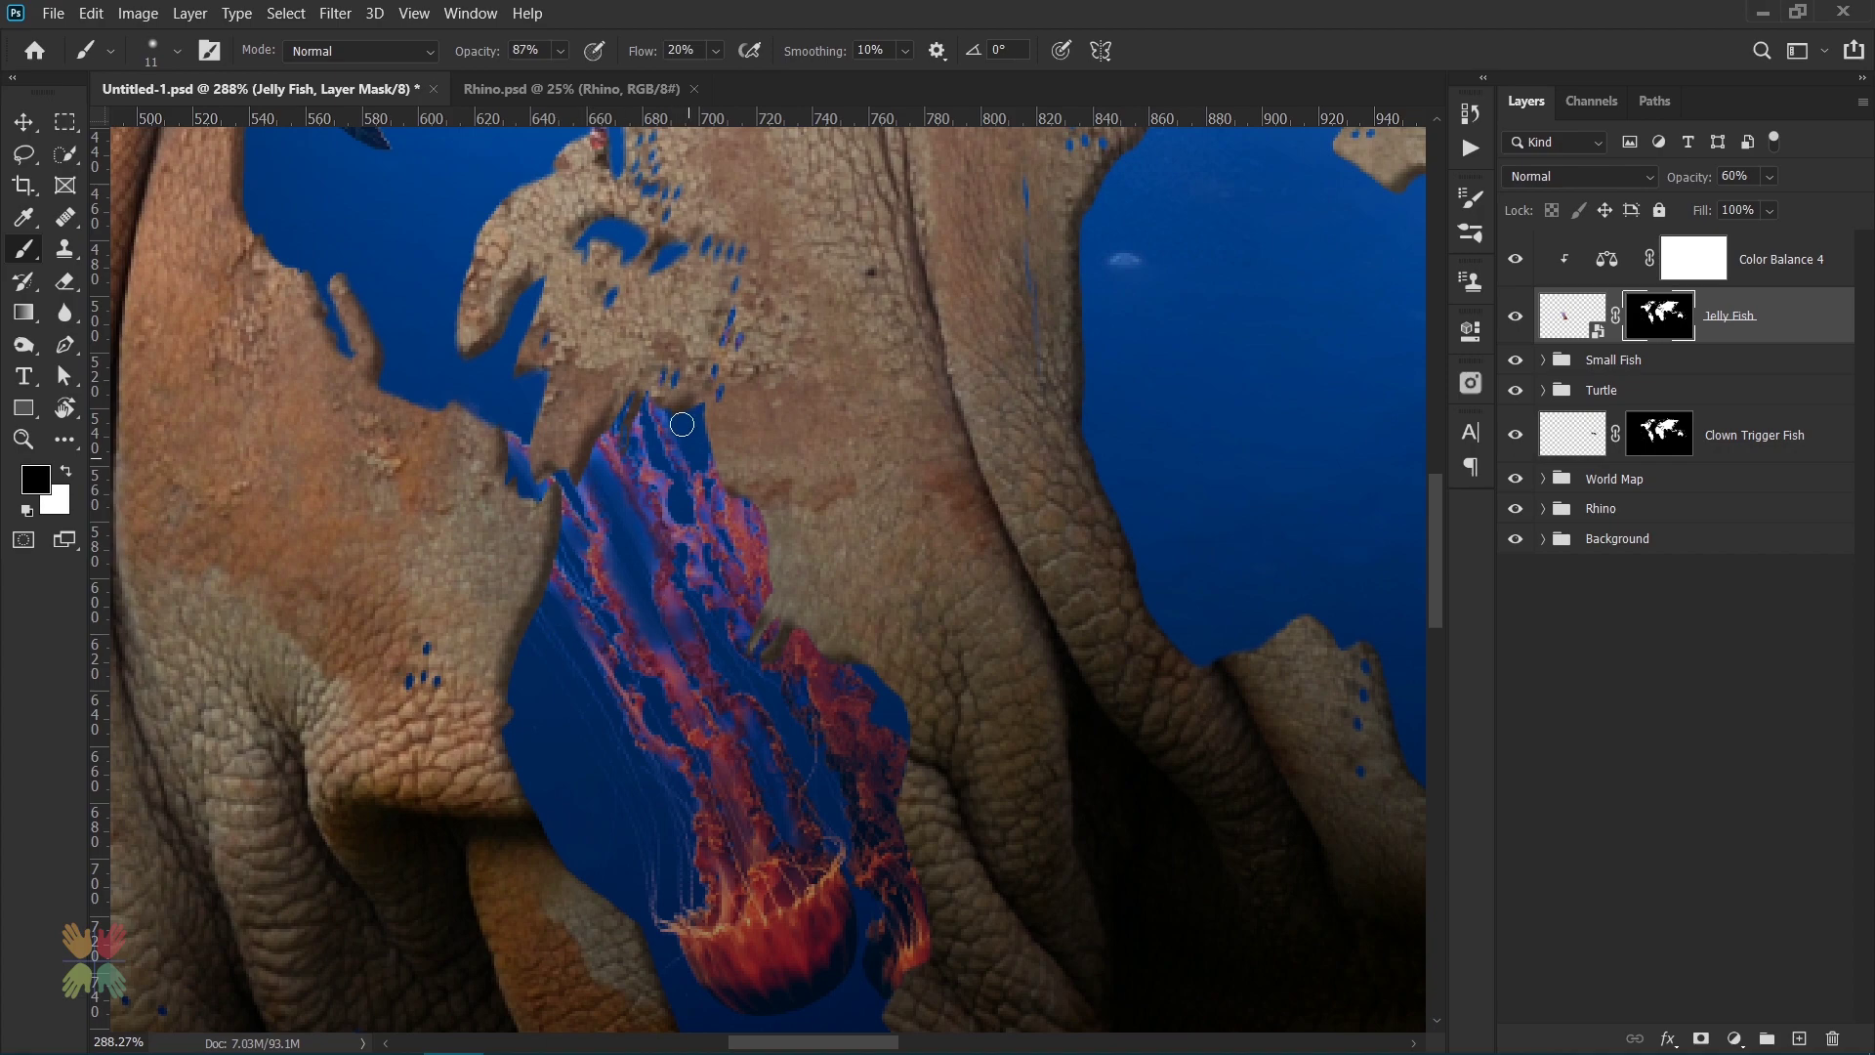
key("ctrl+0")
left_click(1700, 264)
- Add a Curves adjustment clipped to the jellyfish with an S-curve for contrast
left_click(1734, 1038)
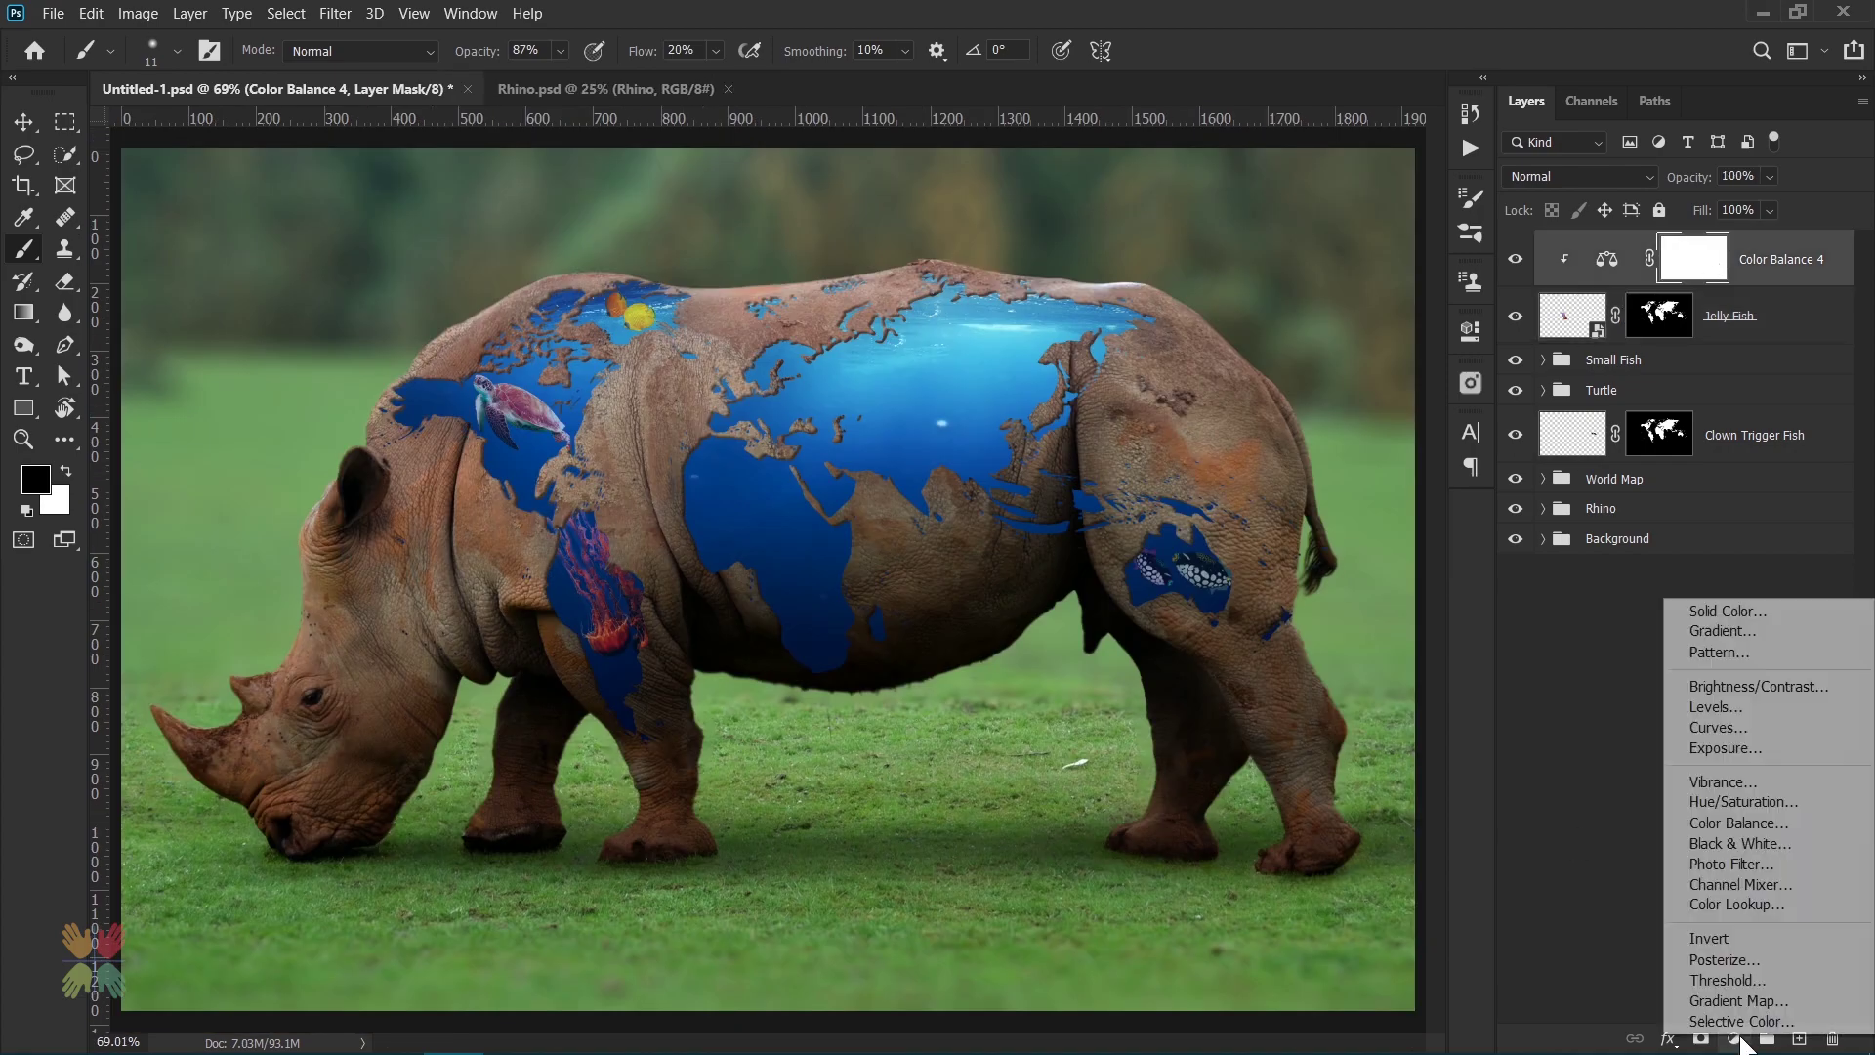
left_click(1724, 727)
left_click(1243, 625)
left_click_drag(1244, 625, 1244, 648)
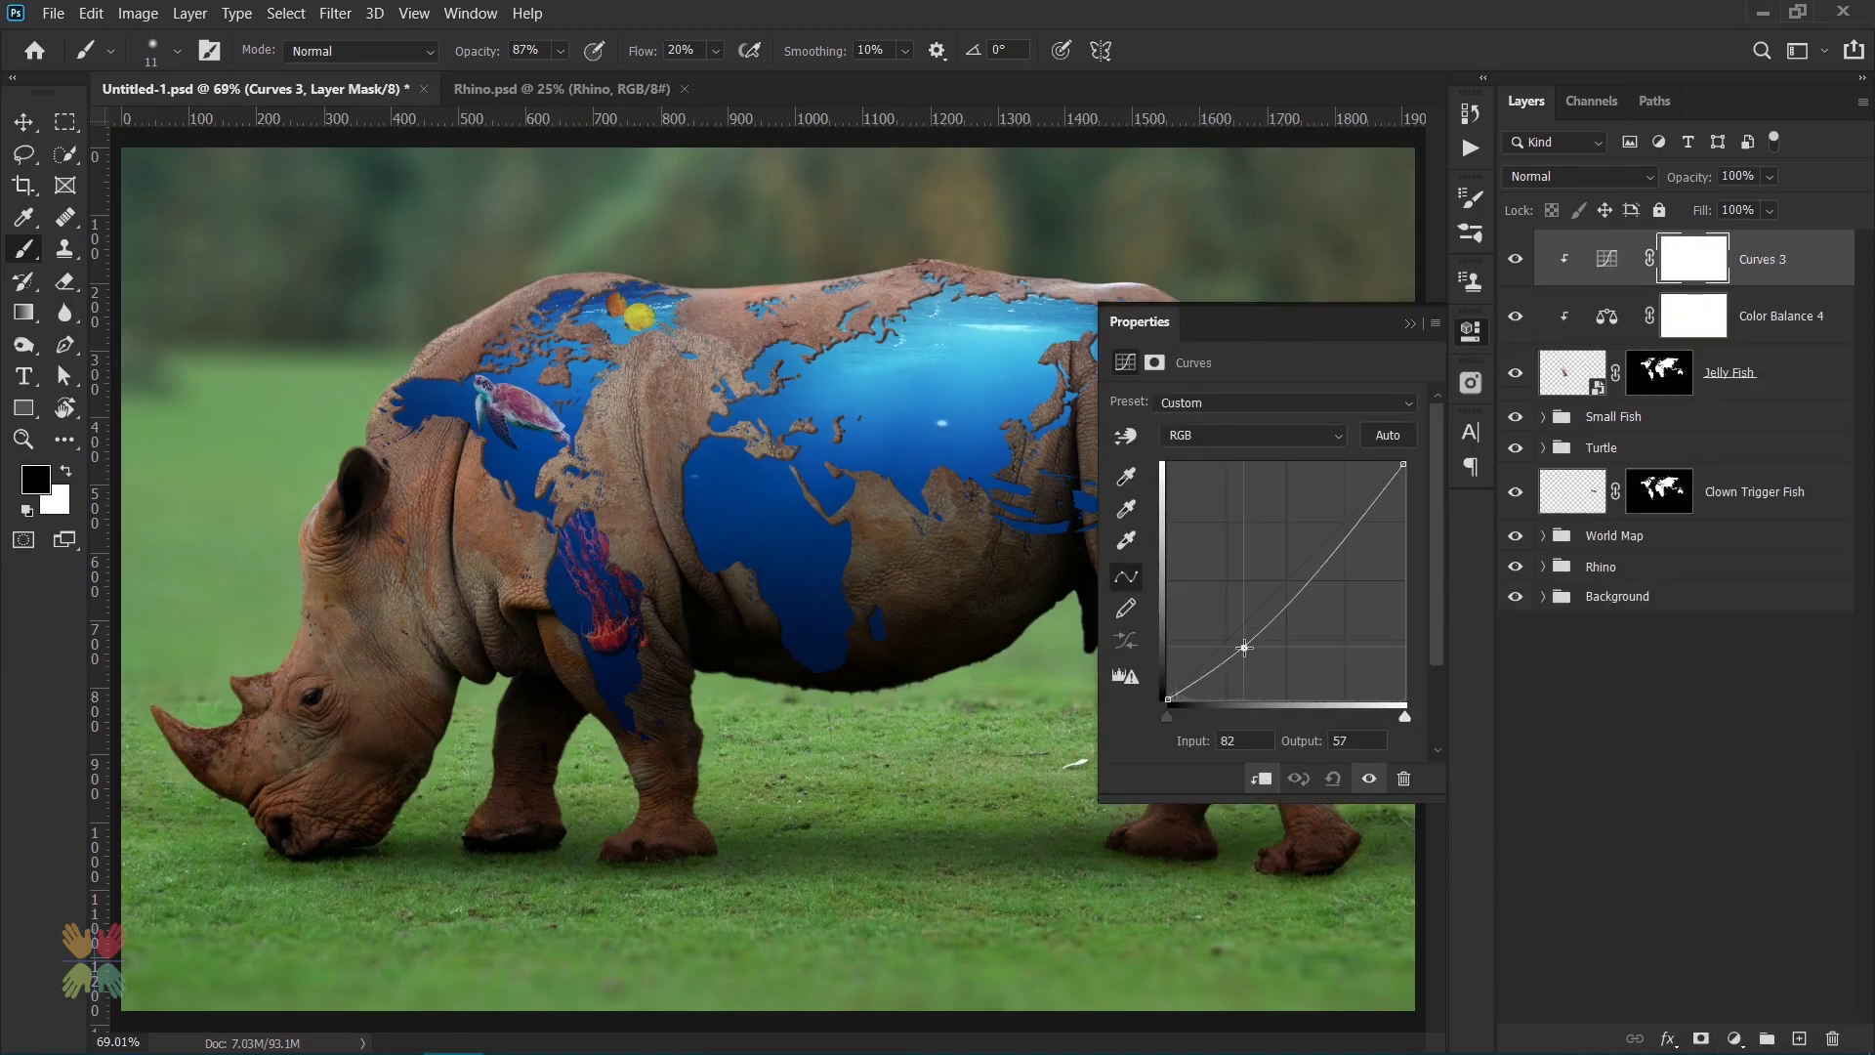
left_click_drag(1356, 526, 1343, 514)
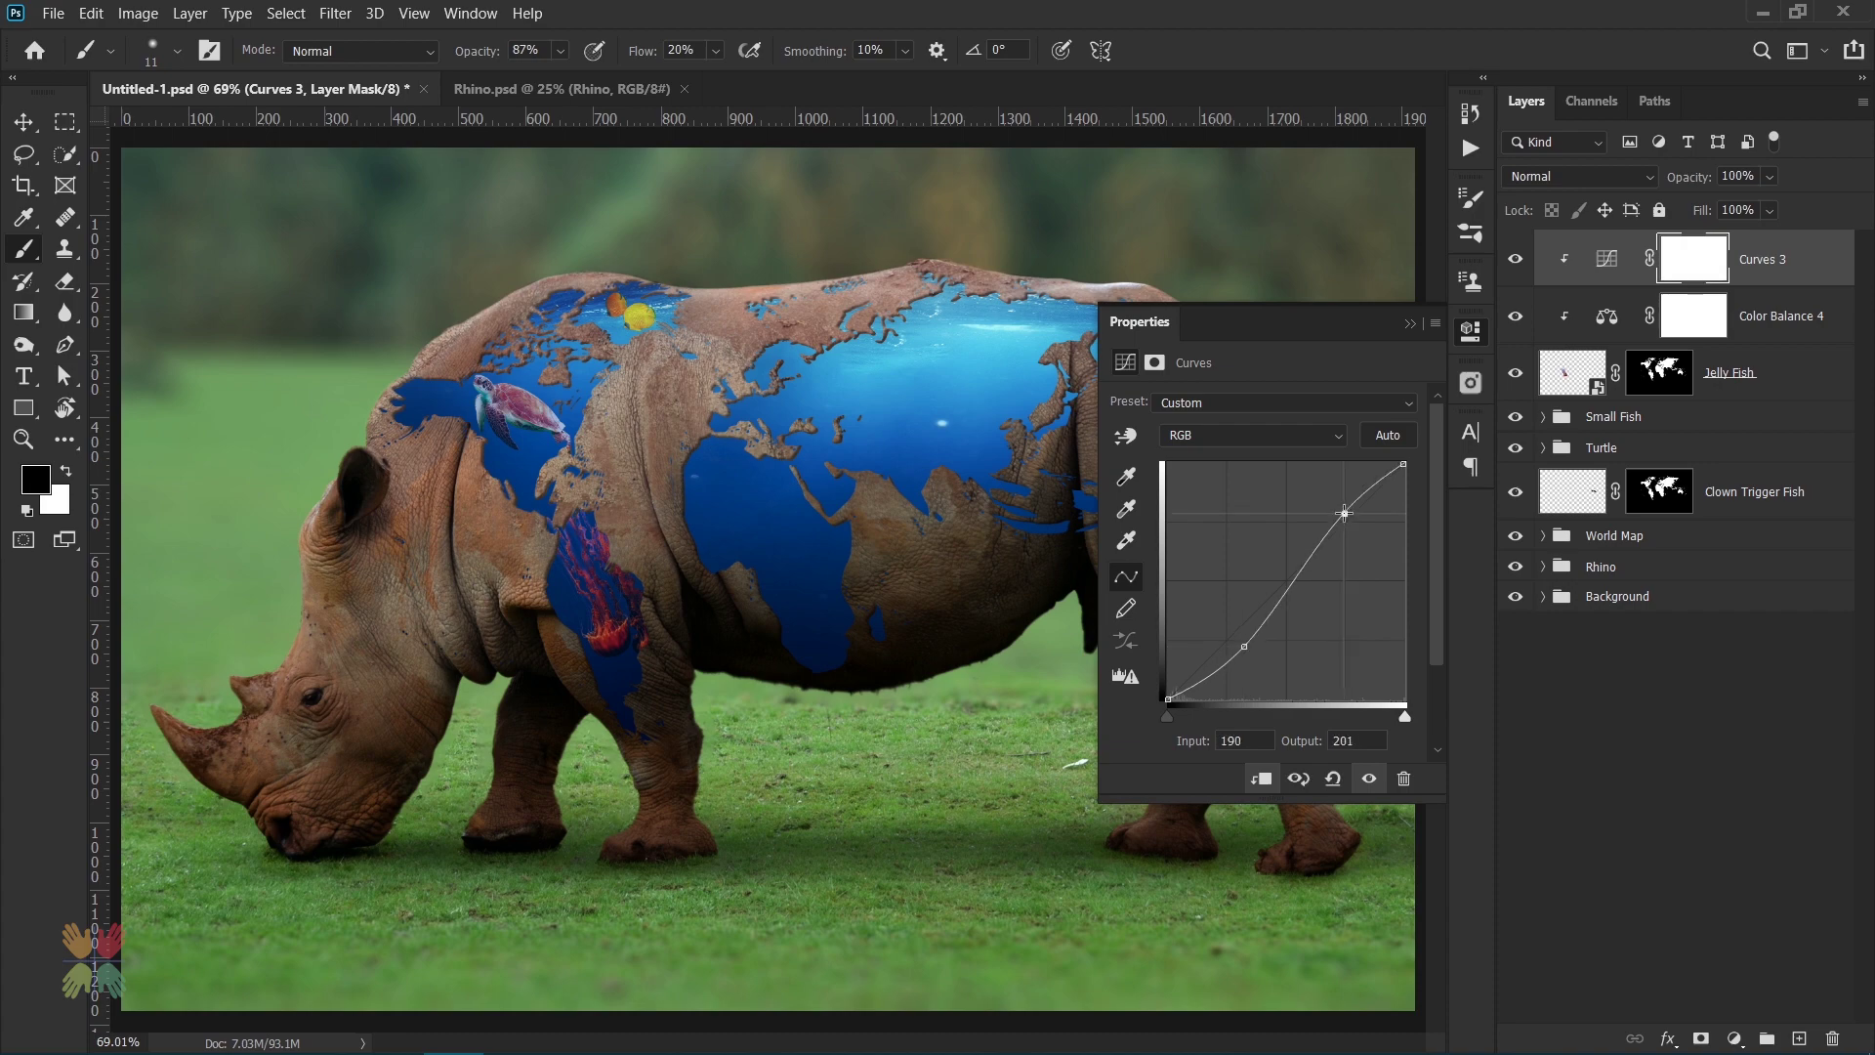
left_click(1410, 323)
- Group the jellyfish, Color Balance and Curves layers into a group named Jelly Fish
left_click(1787, 376, "shift")
key("ctrl+g")
double_click(1628, 248)
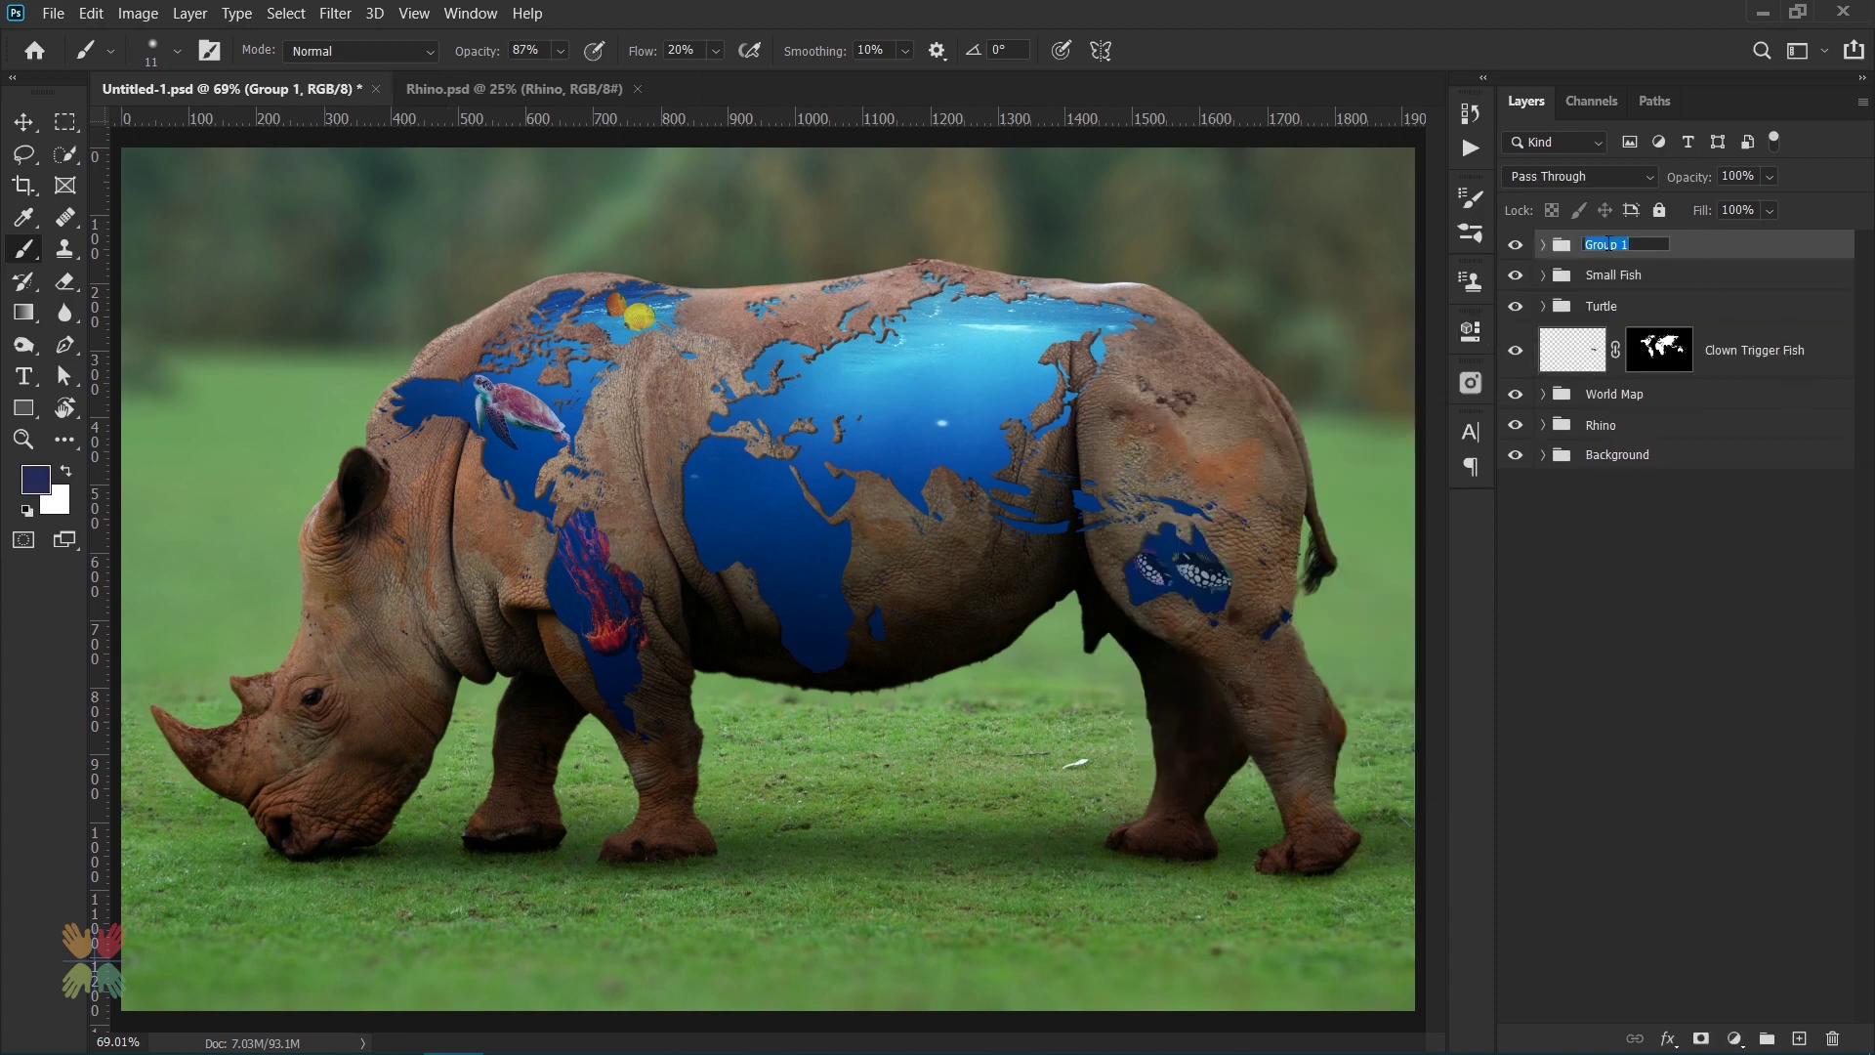
type("Jelly Fish")
key("Return")
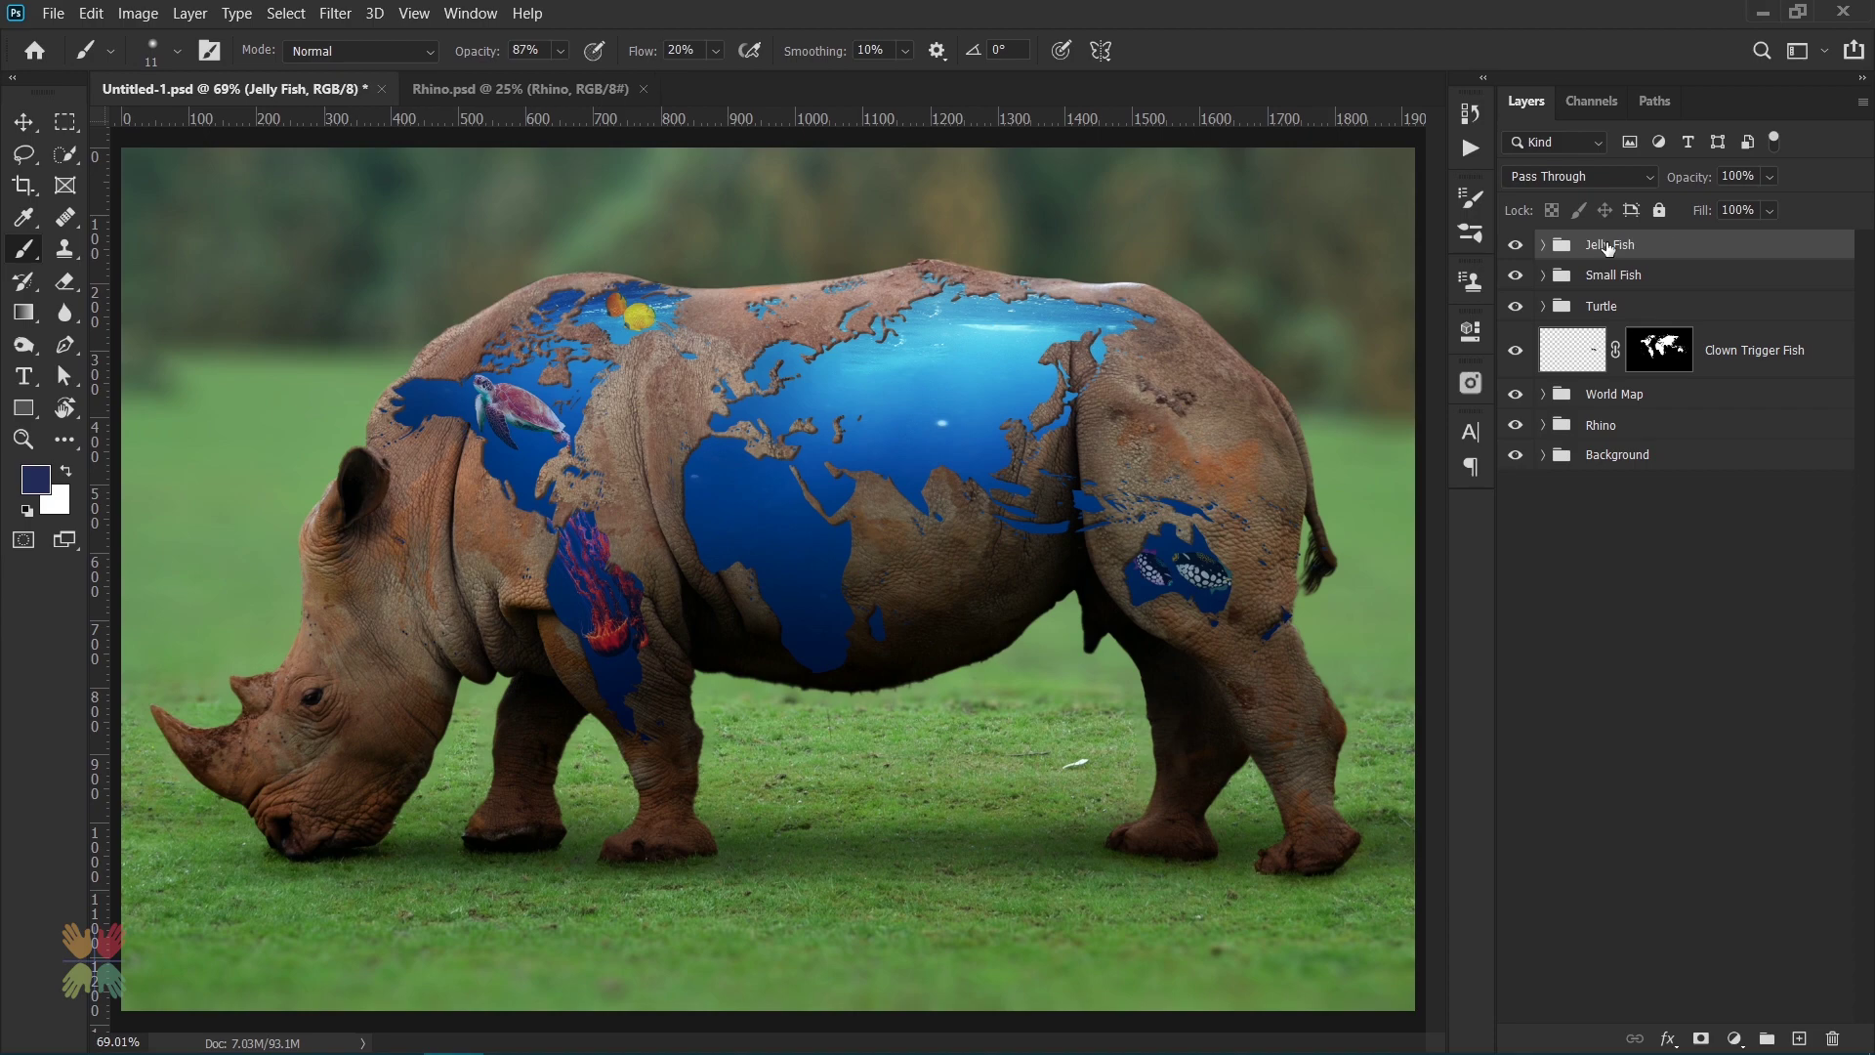
- Place Small Fish 02 embedded, shrunk and rotated into a diamond over the rhino's belly
left_click(53, 13)
left_click(166, 410)
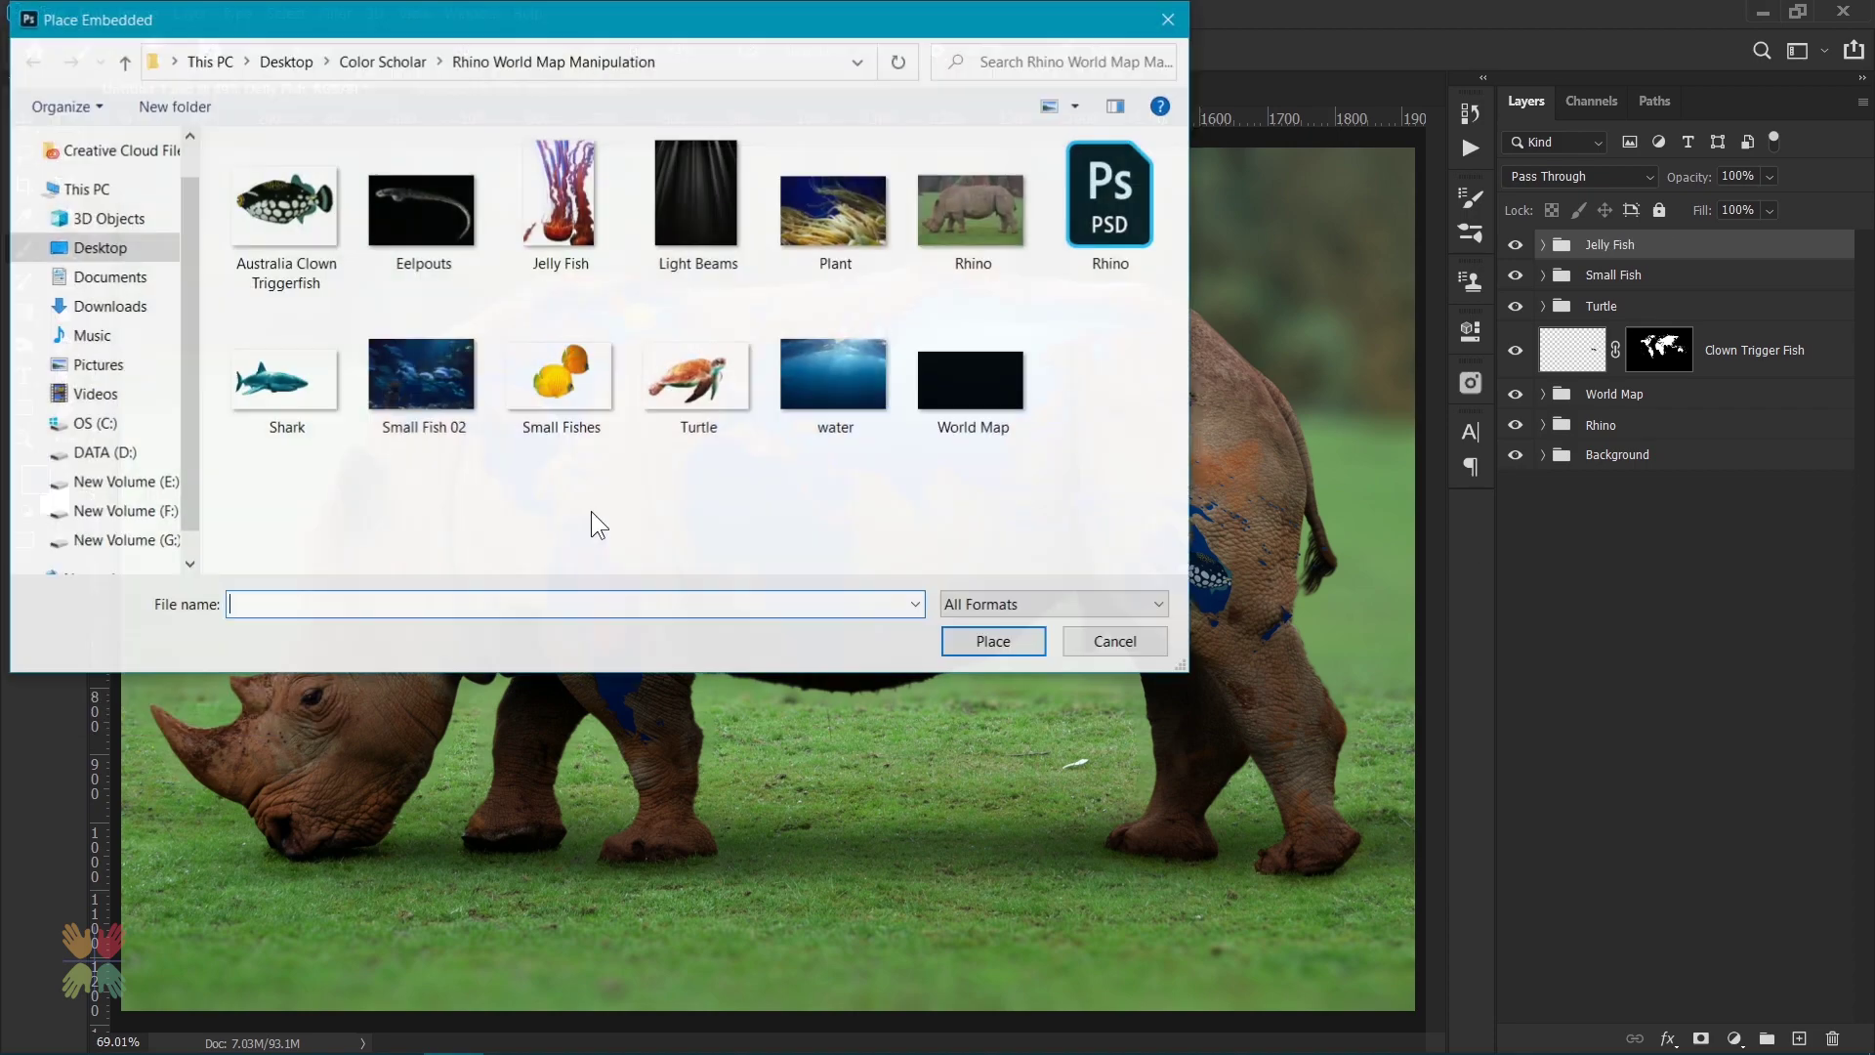
double_click(419, 371)
left_click_drag(1413, 147, 453, 787)
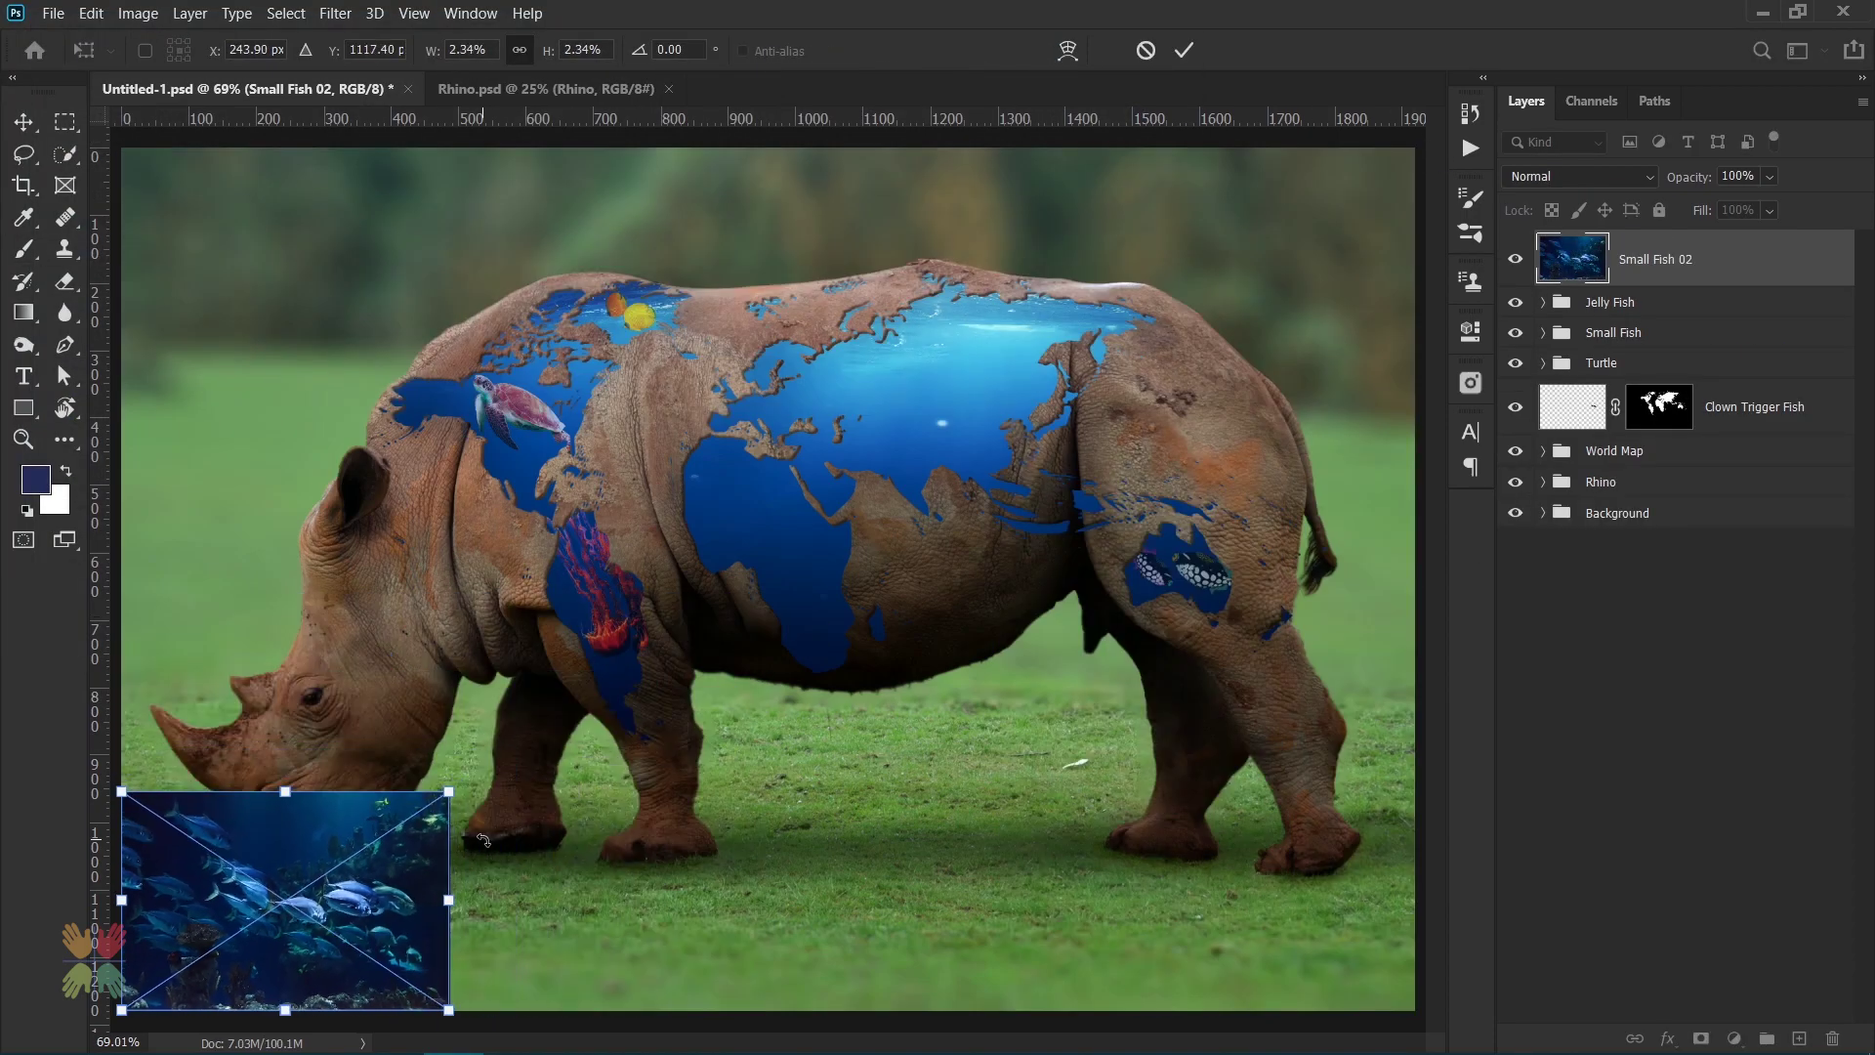
left_click_drag(293, 899, 722, 561)
right_click(820, 590)
left_click(866, 676)
mouse_move(903, 683)
left_mouse_down()
mouse_move(798, 684)
mouse_move(917, 668)
left_mouse_up()
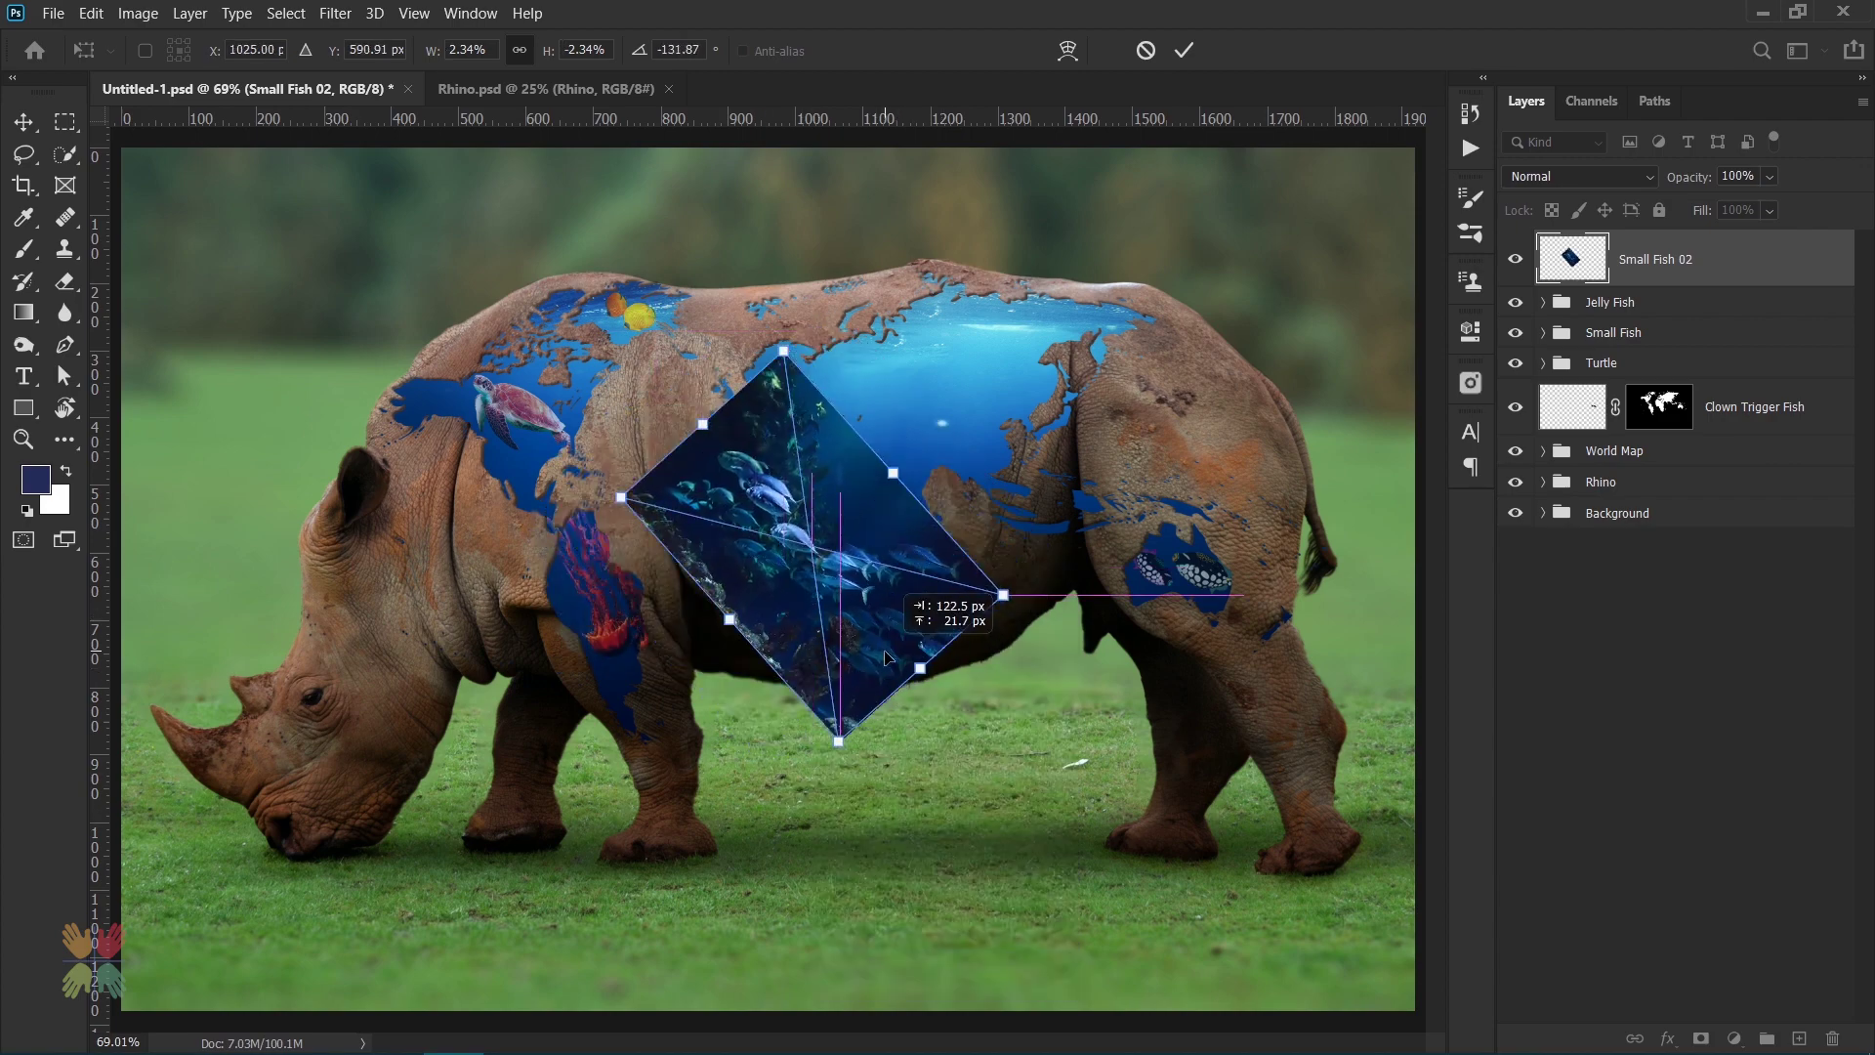
mouse_move(1019, 620)
left_mouse_down()
mouse_move(1026, 597)
mouse_move(947, 567)
left_mouse_up()
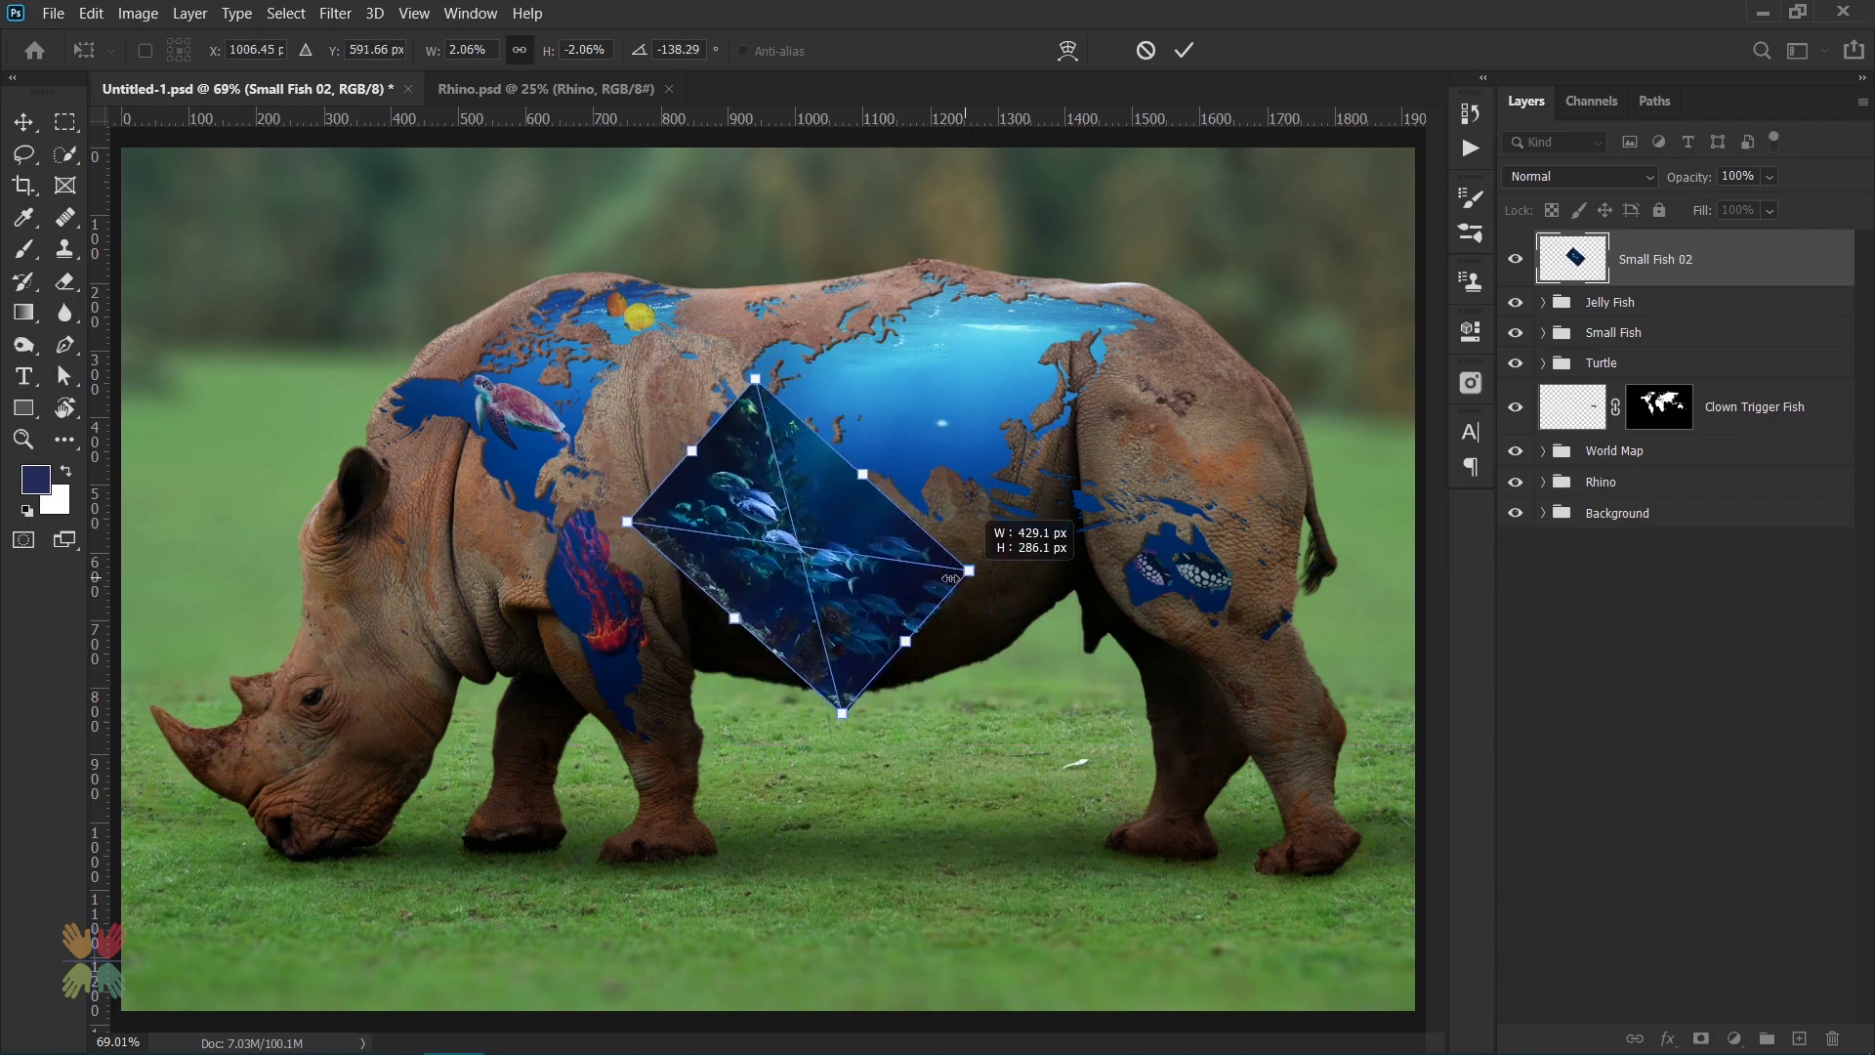
left_click_drag(873, 619, 861, 583)
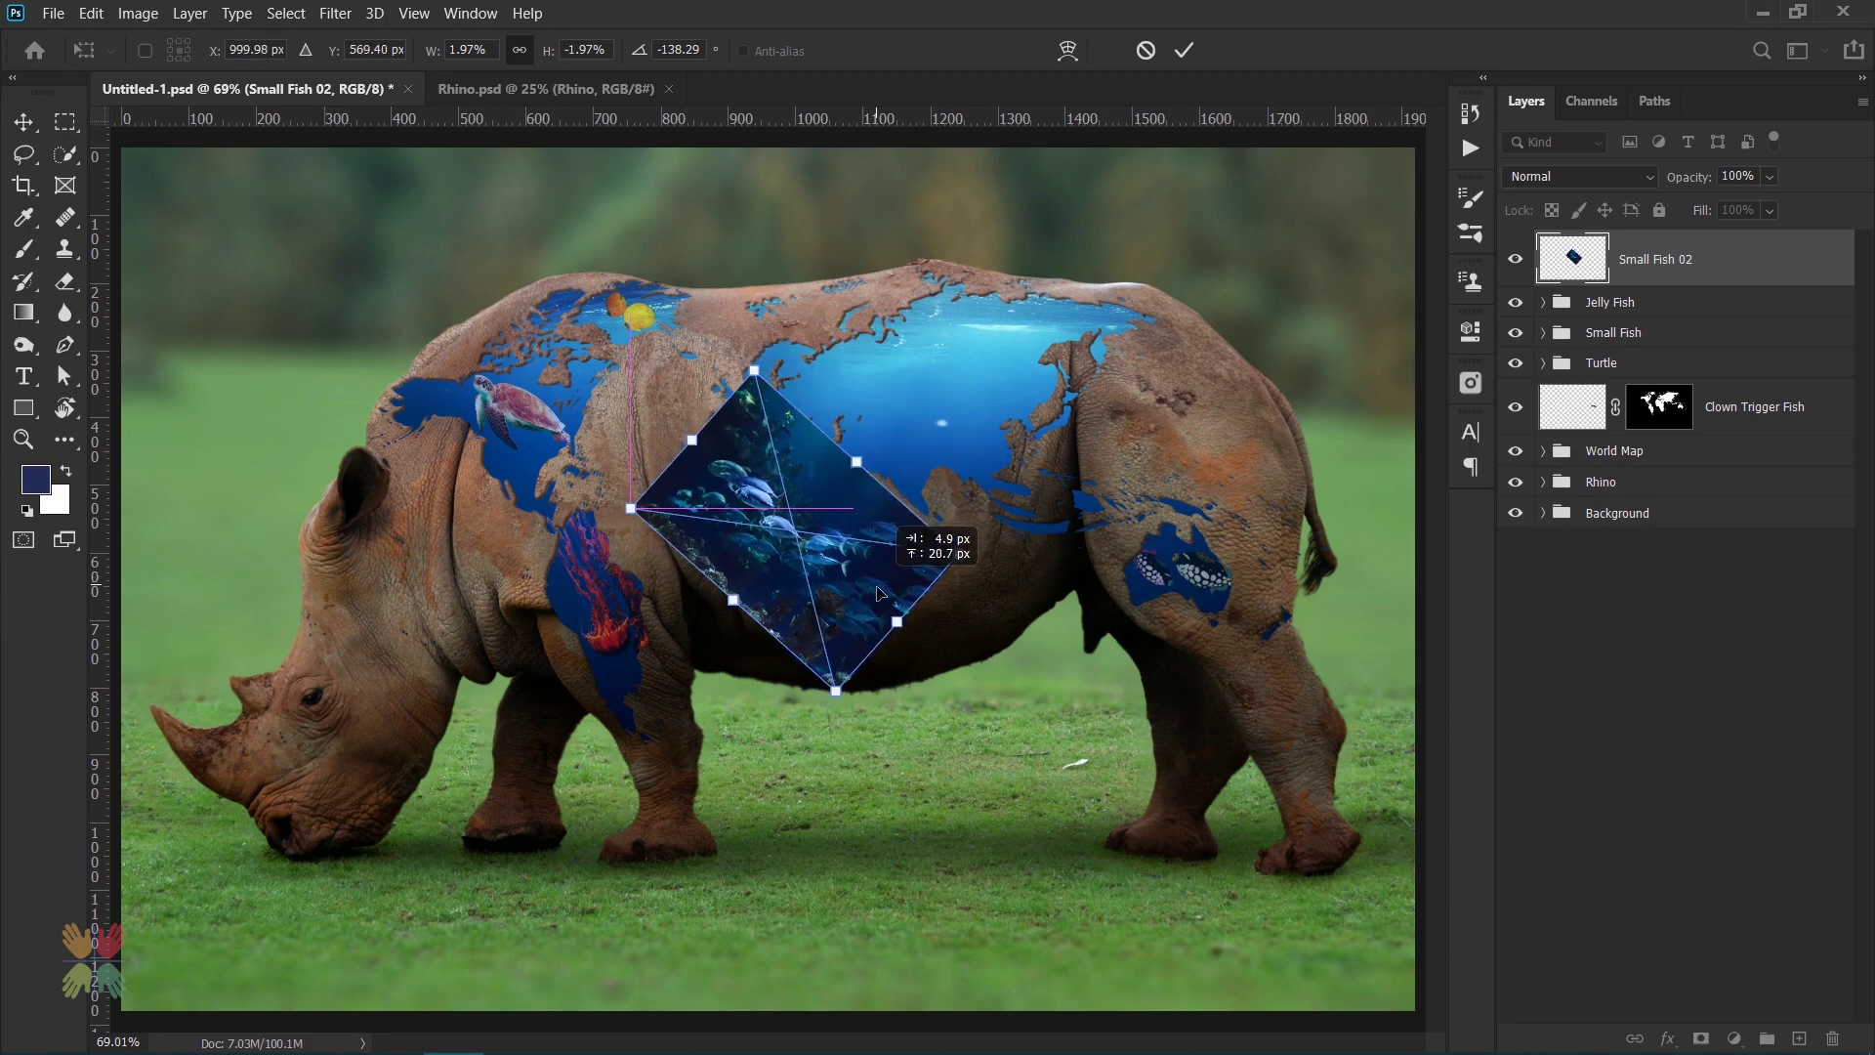
left_click(1183, 50)
- Copy the Clown Trigger Fish world-map mask onto Small Fish 02
left_click(1658, 406)
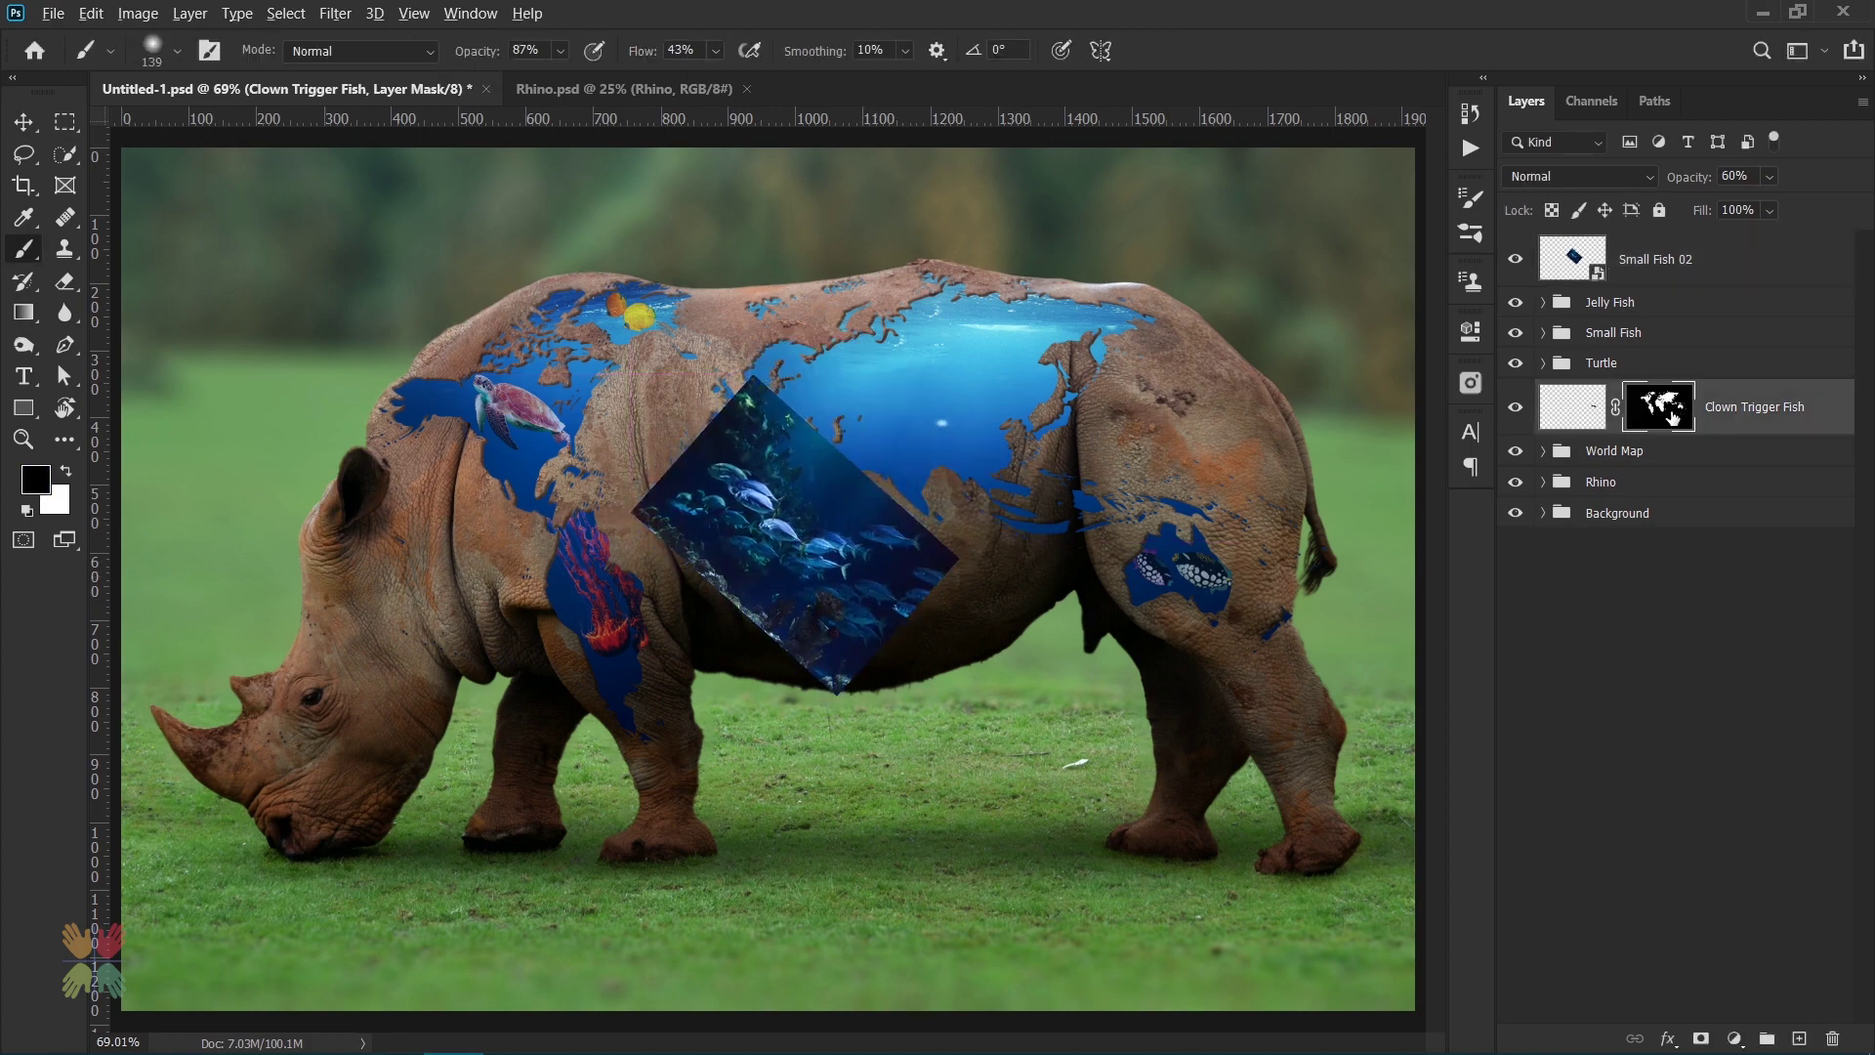
left_click_drag(1658, 406, 1658, 258)
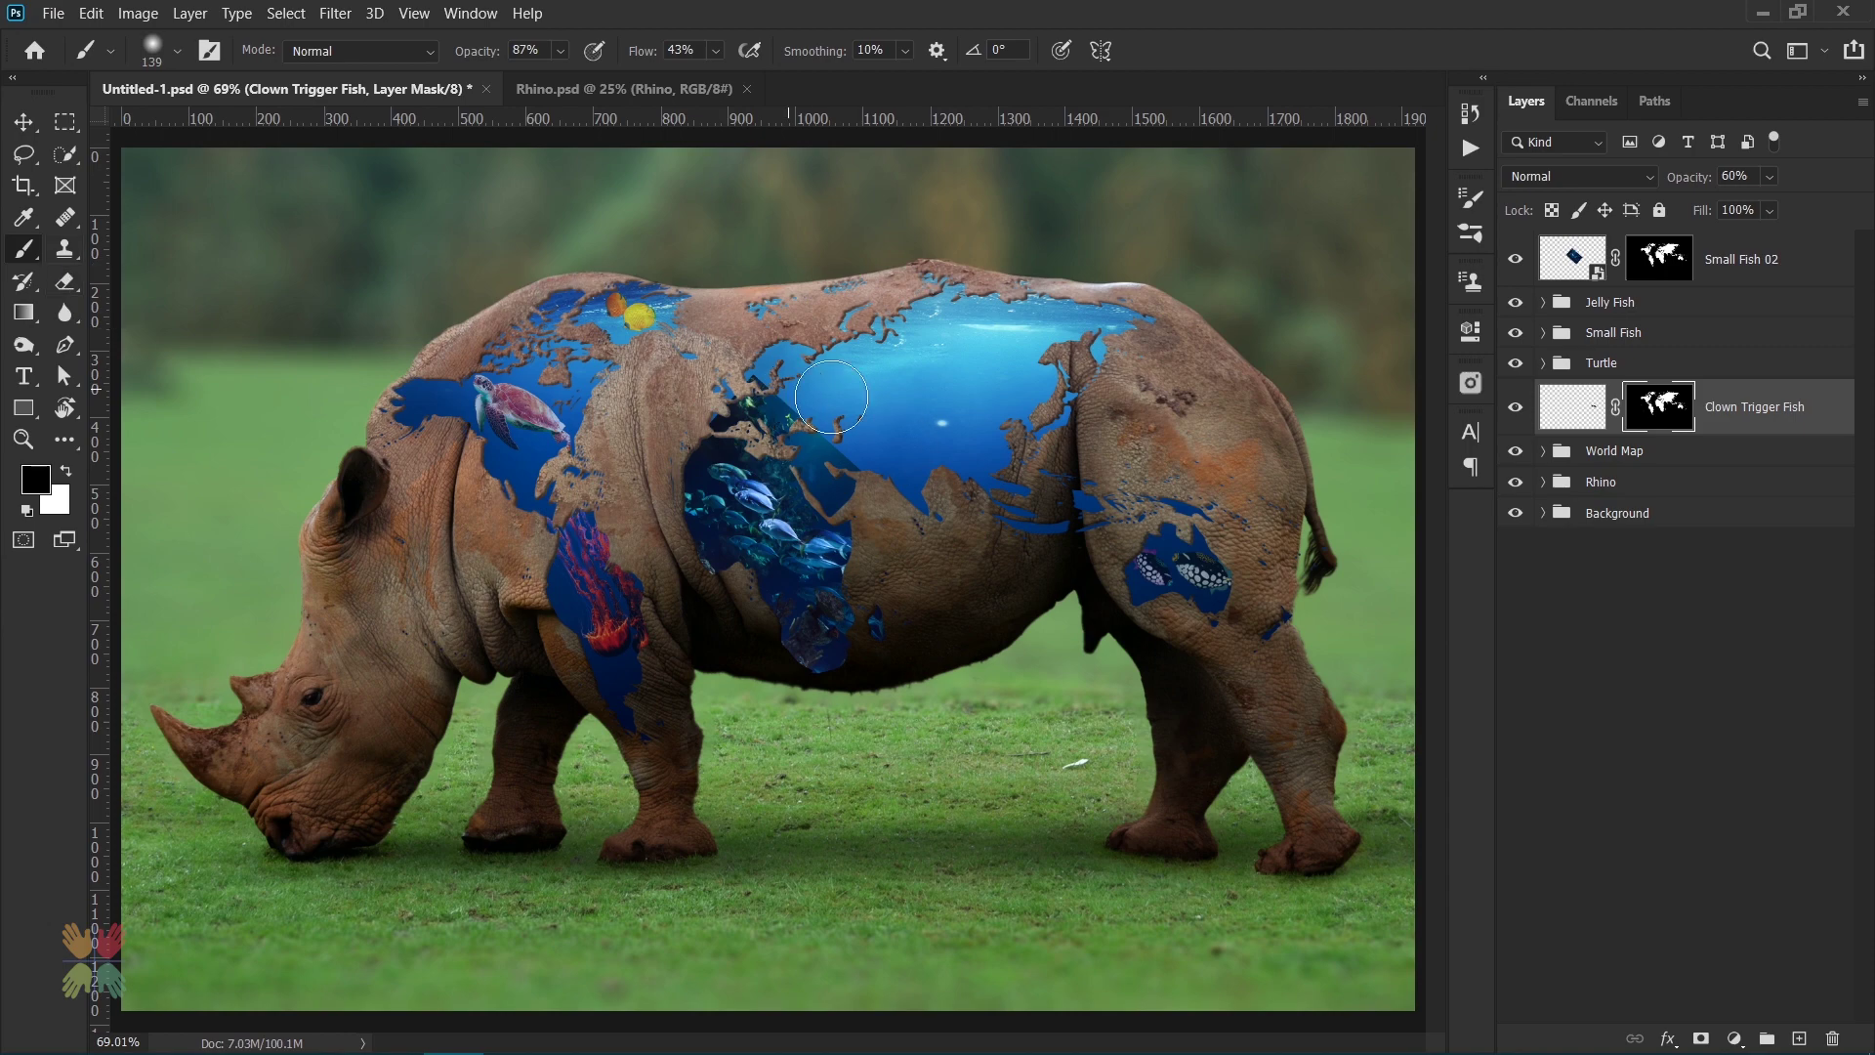
left_click(1658, 258)
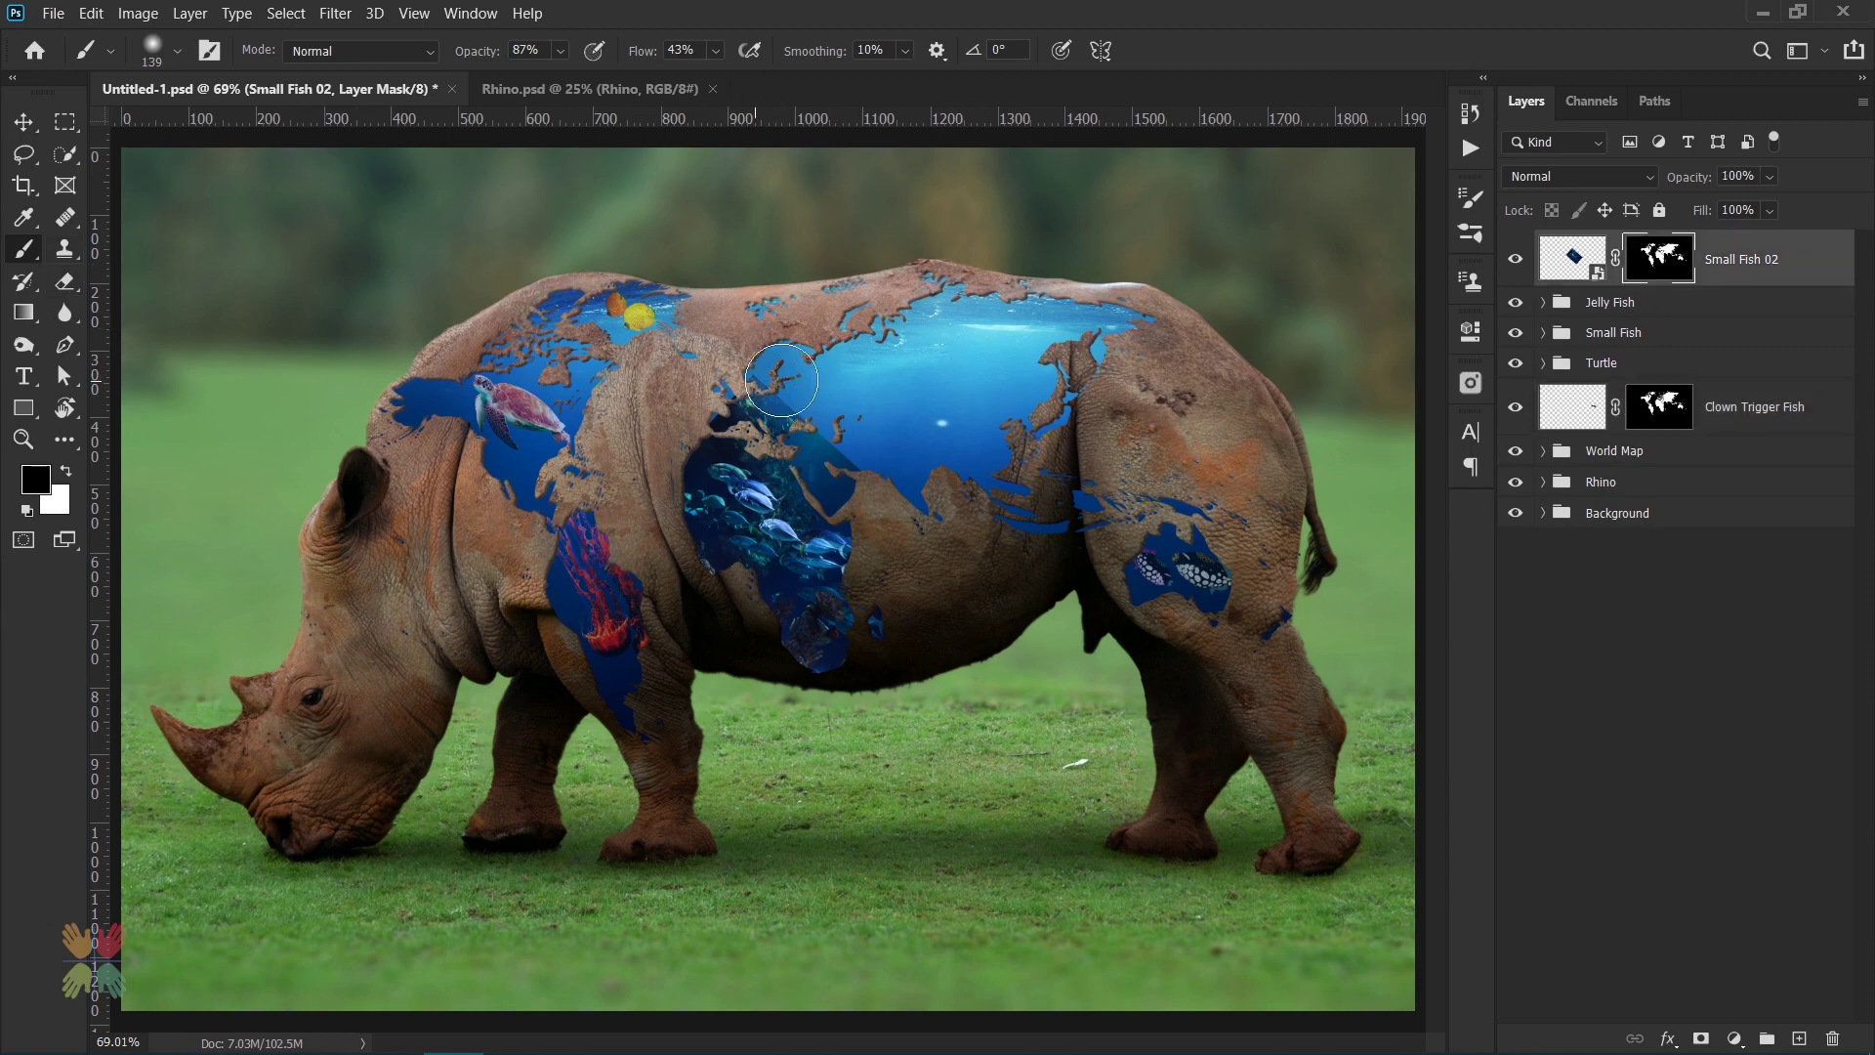
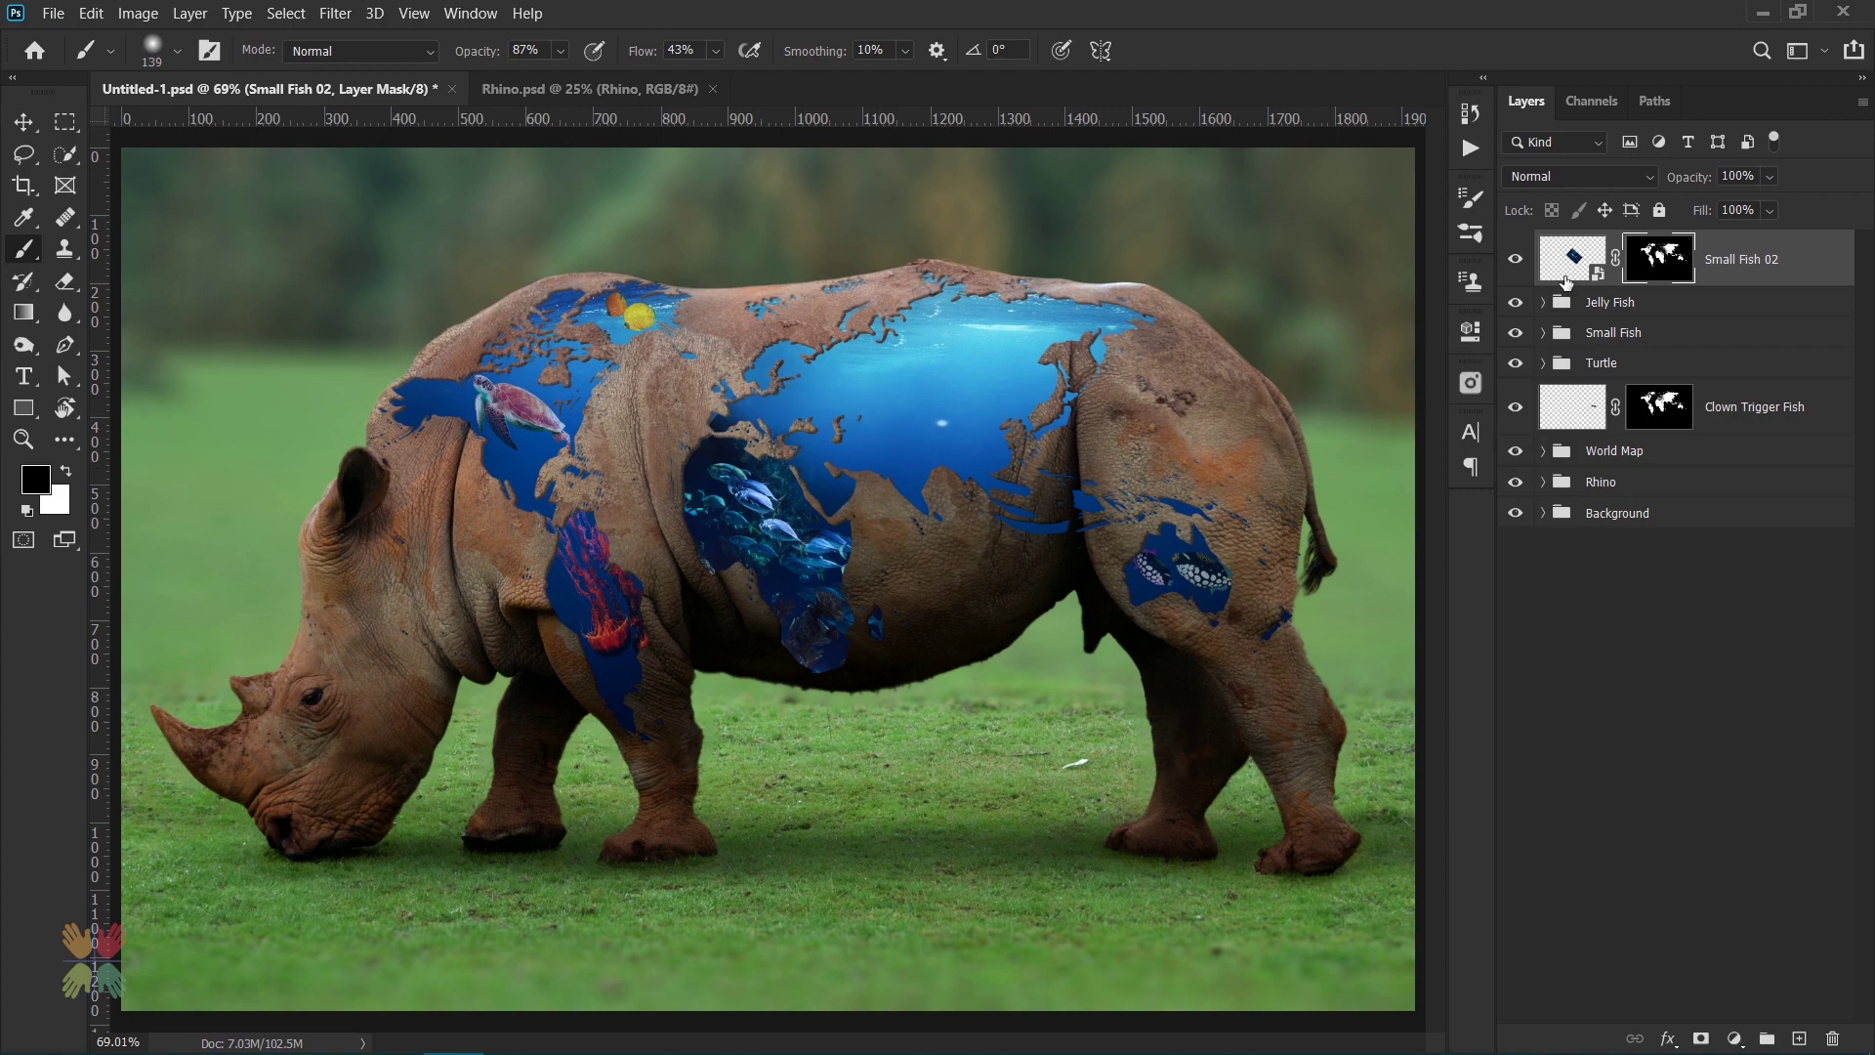
- Unlink the mask and move the Small Fish 02 school up while enlarging it slightly
left_click(1616, 259)
left_click(1572, 259)
key("ctrl+t")
left_click_drag(820, 573, 823, 564)
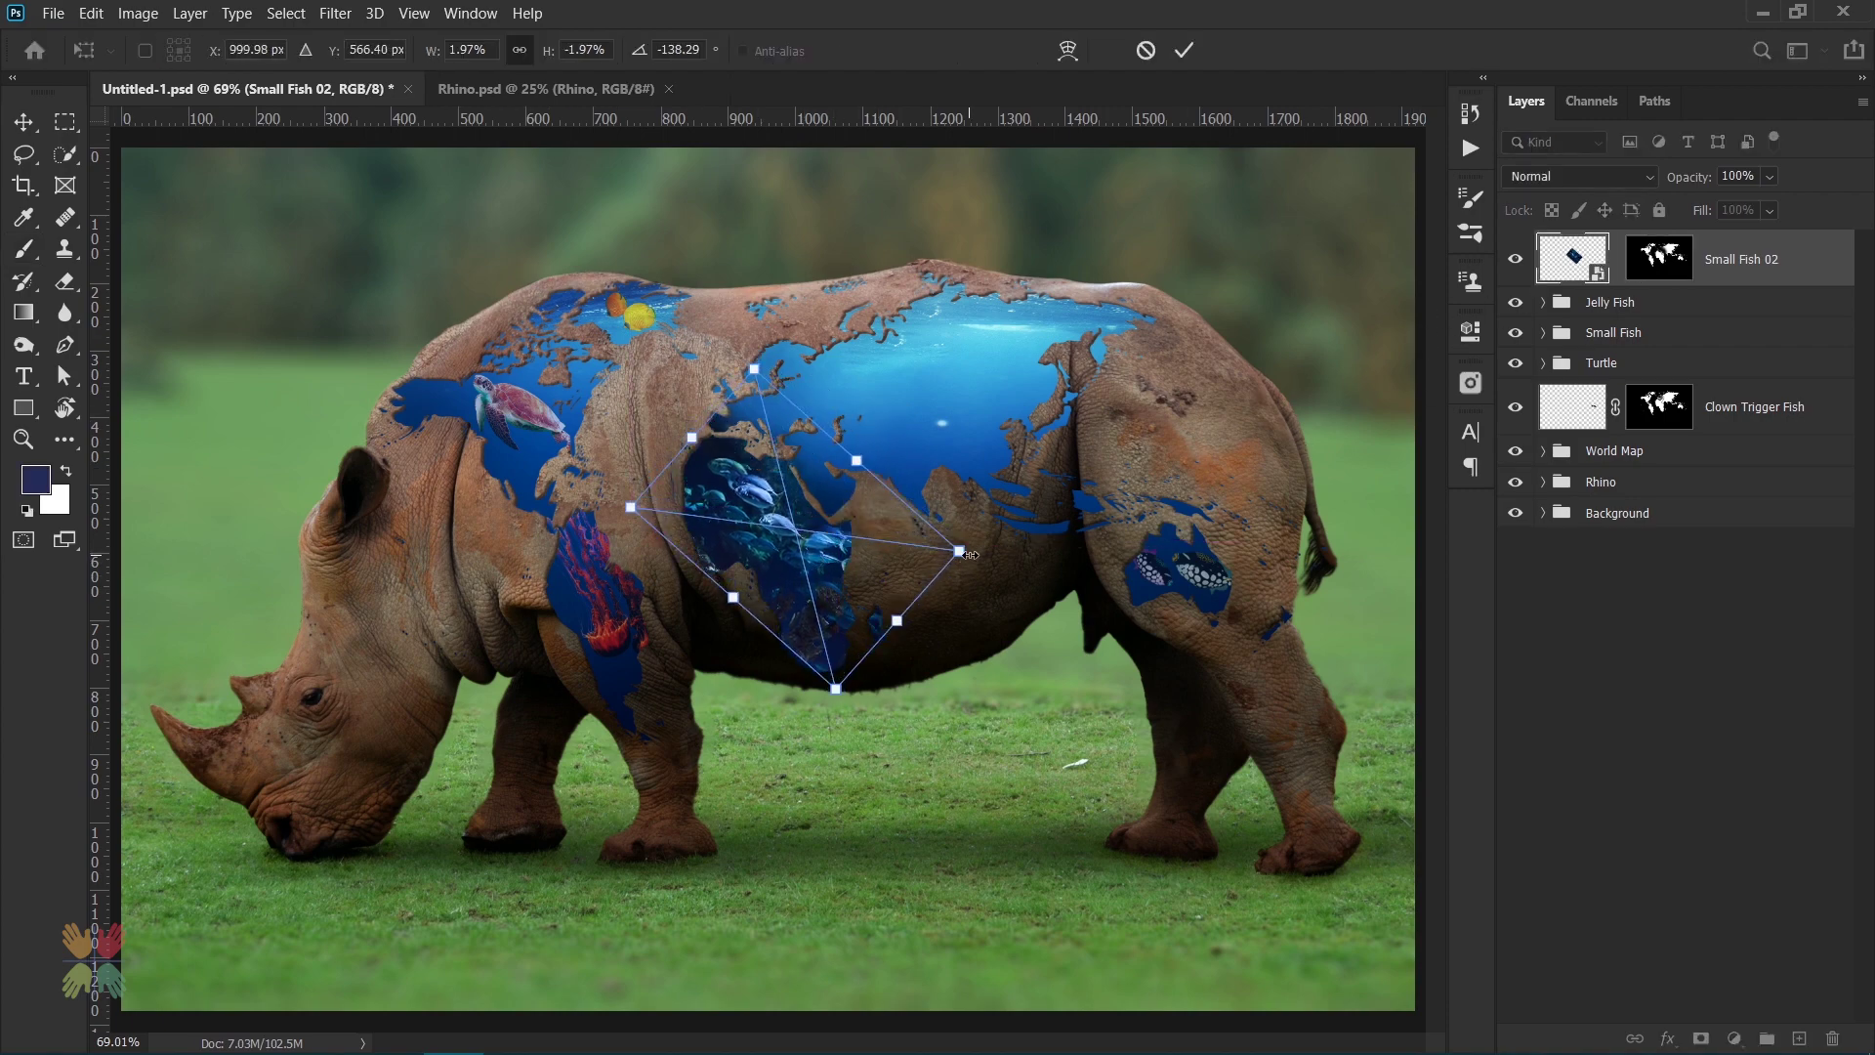
mouse_move(963, 548)
left_mouse_down()
mouse_move(982, 557)
mouse_move(909, 586)
left_mouse_up()
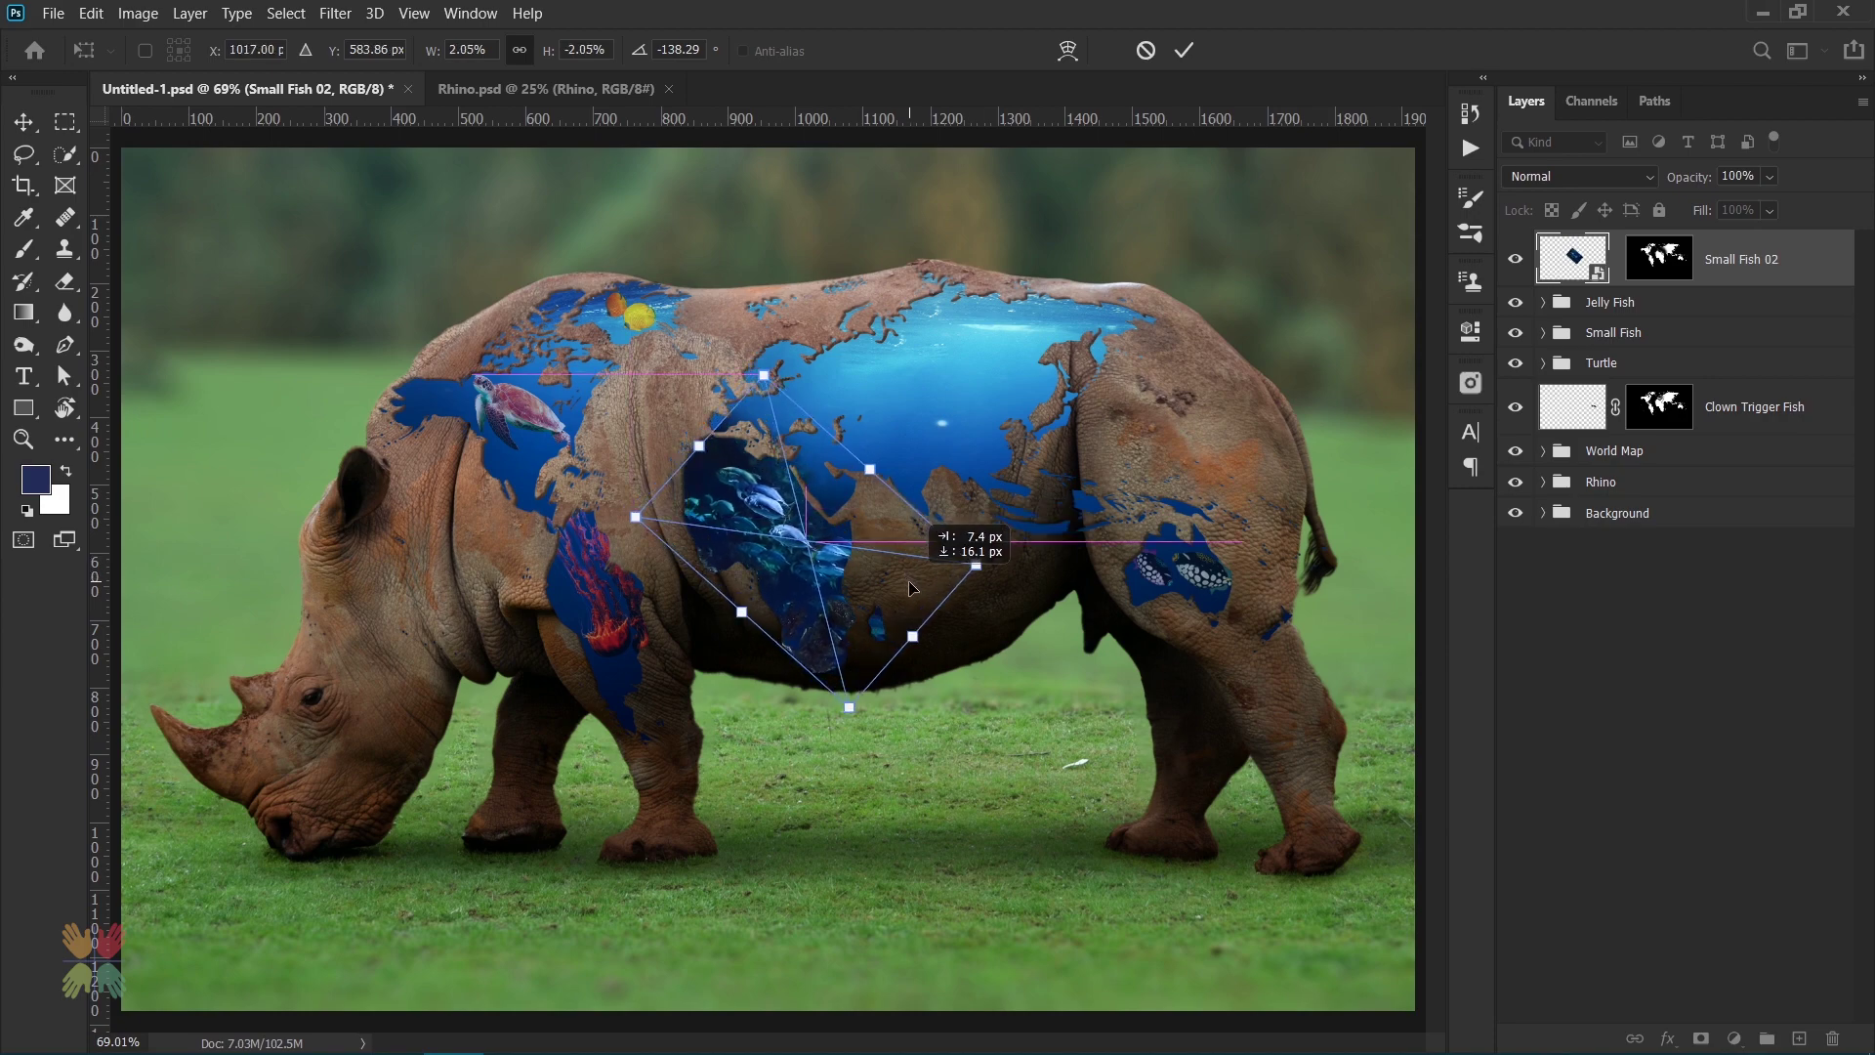
left_click(1183, 50)
- Relink the mask and paint out more ocean around Europe
key("b")
left_click(1616, 259)
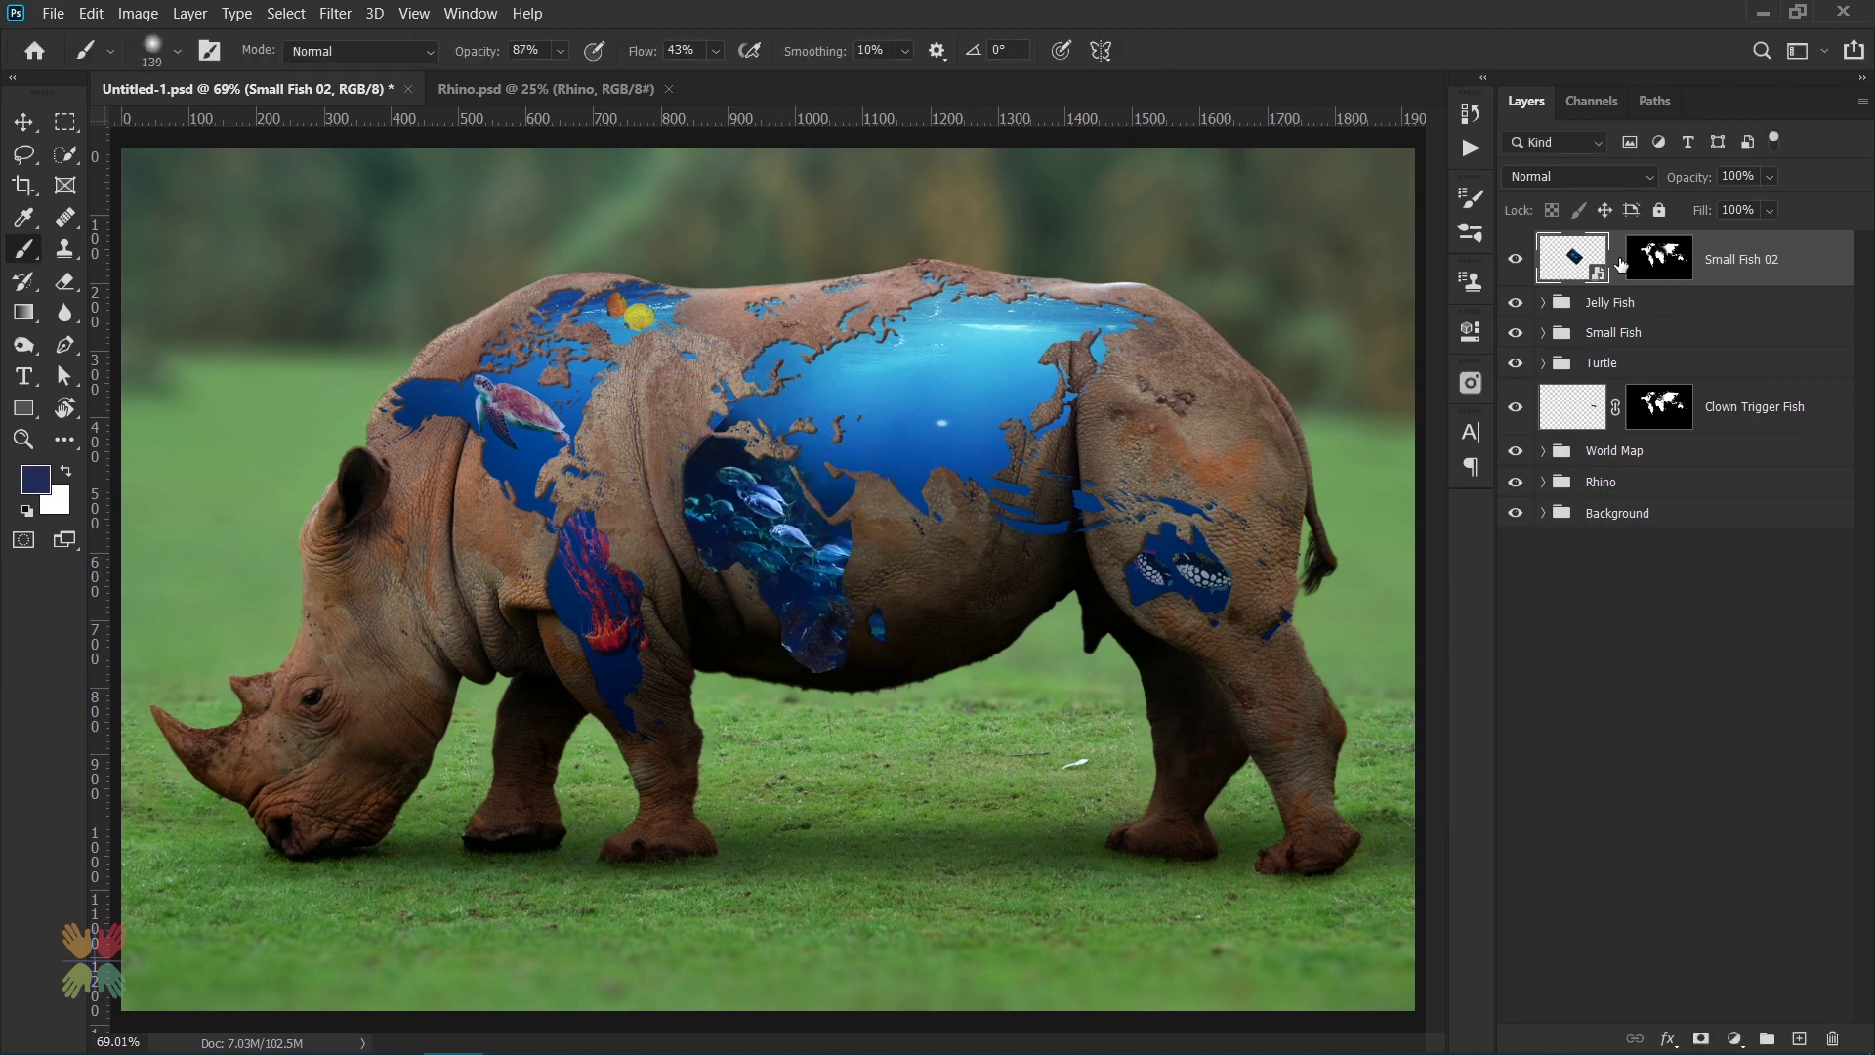
left_click_drag(640, 378, 761, 408)
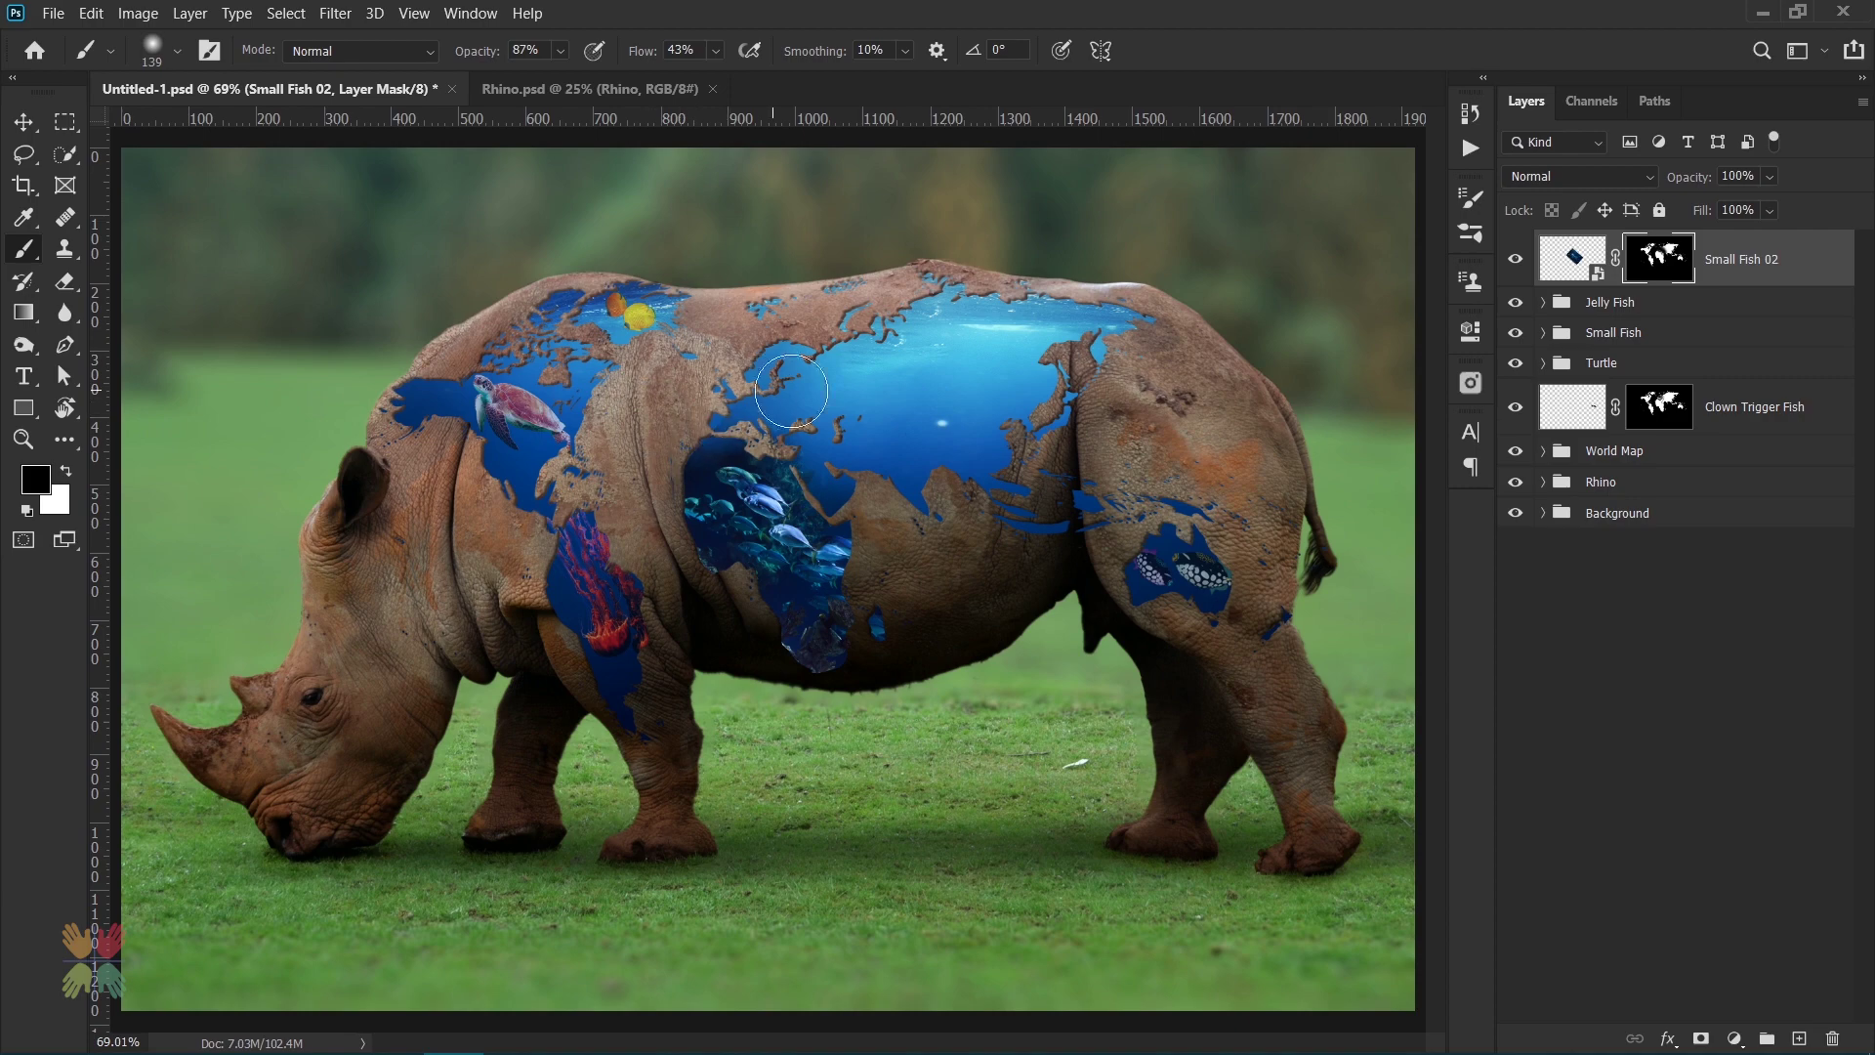
left_click_drag(752, 395, 796, 420)
- Set the Small Fish 02 layer opacity to 60%
left_click(1597, 264)
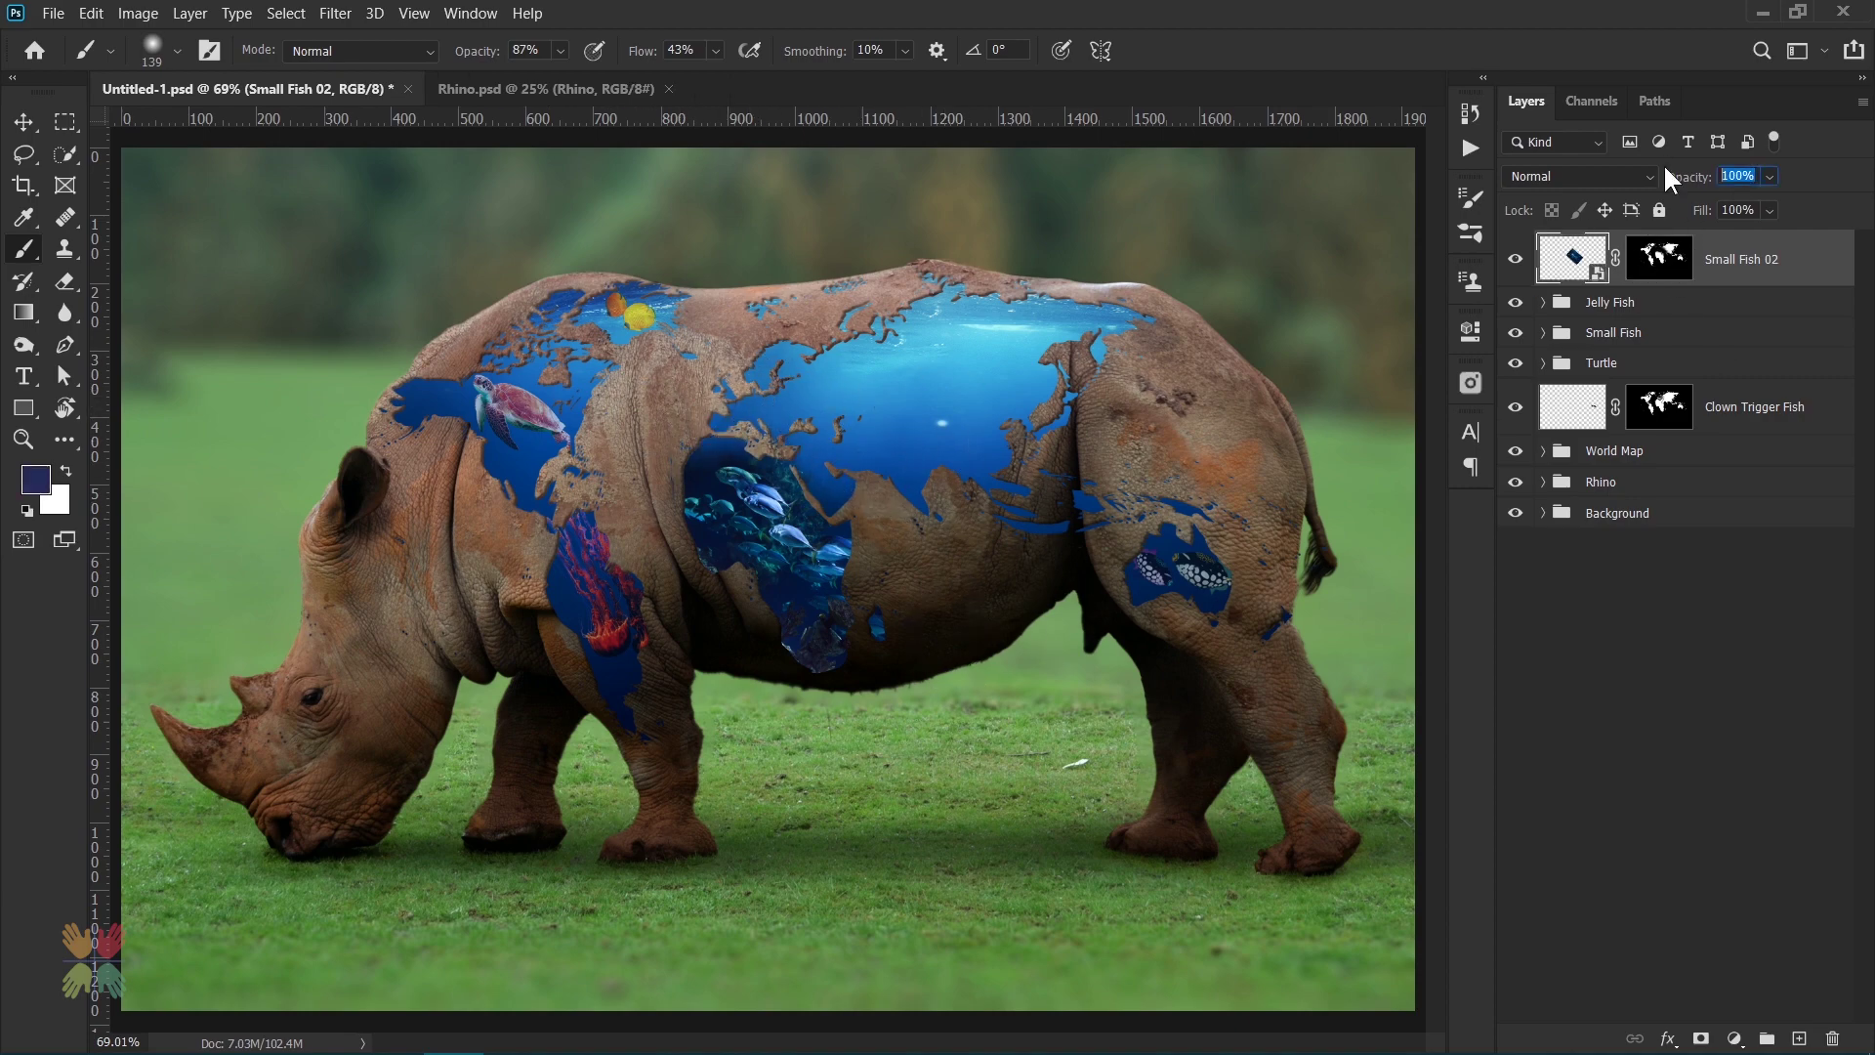
type("60")
key("Return")
left_click(1734, 1038)
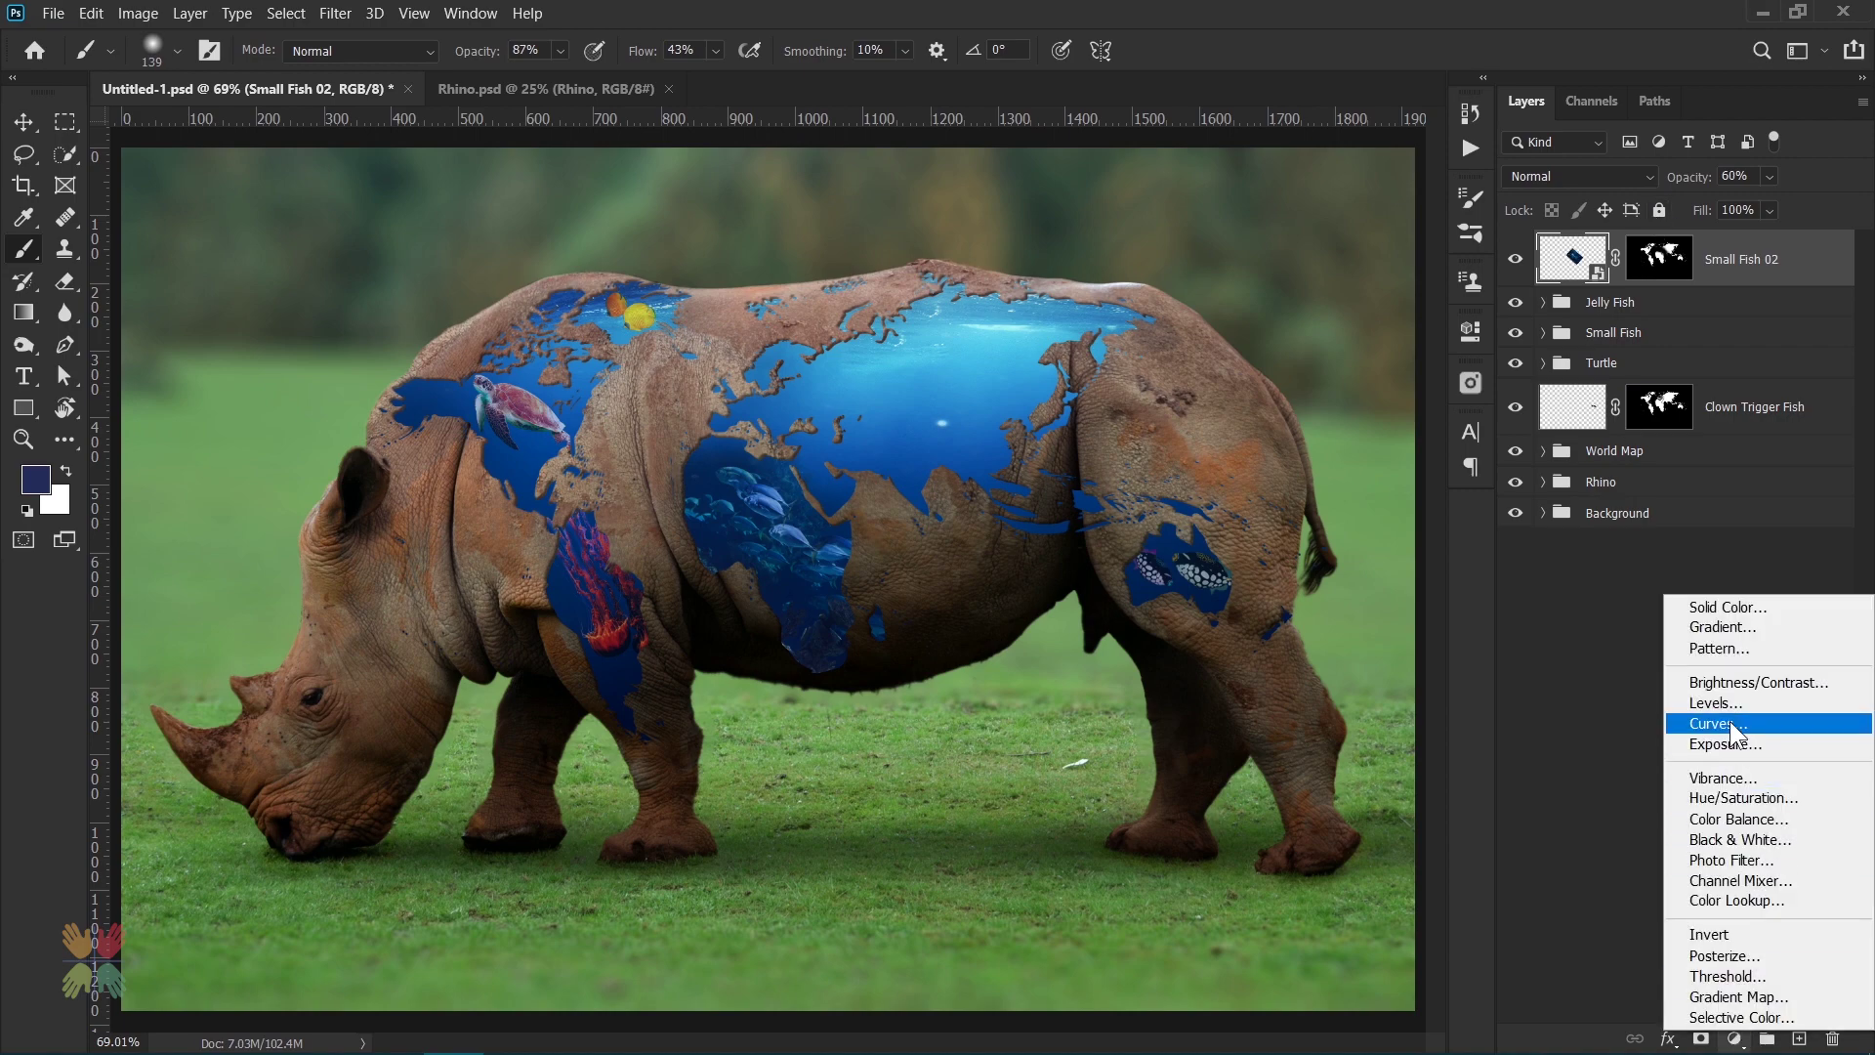
- Add a clipped Curves adjustment with an S-curve for more fish contrast
left_click(1621, 725)
left_click(1260, 778)
left_click_drag(1228, 641, 1235, 650)
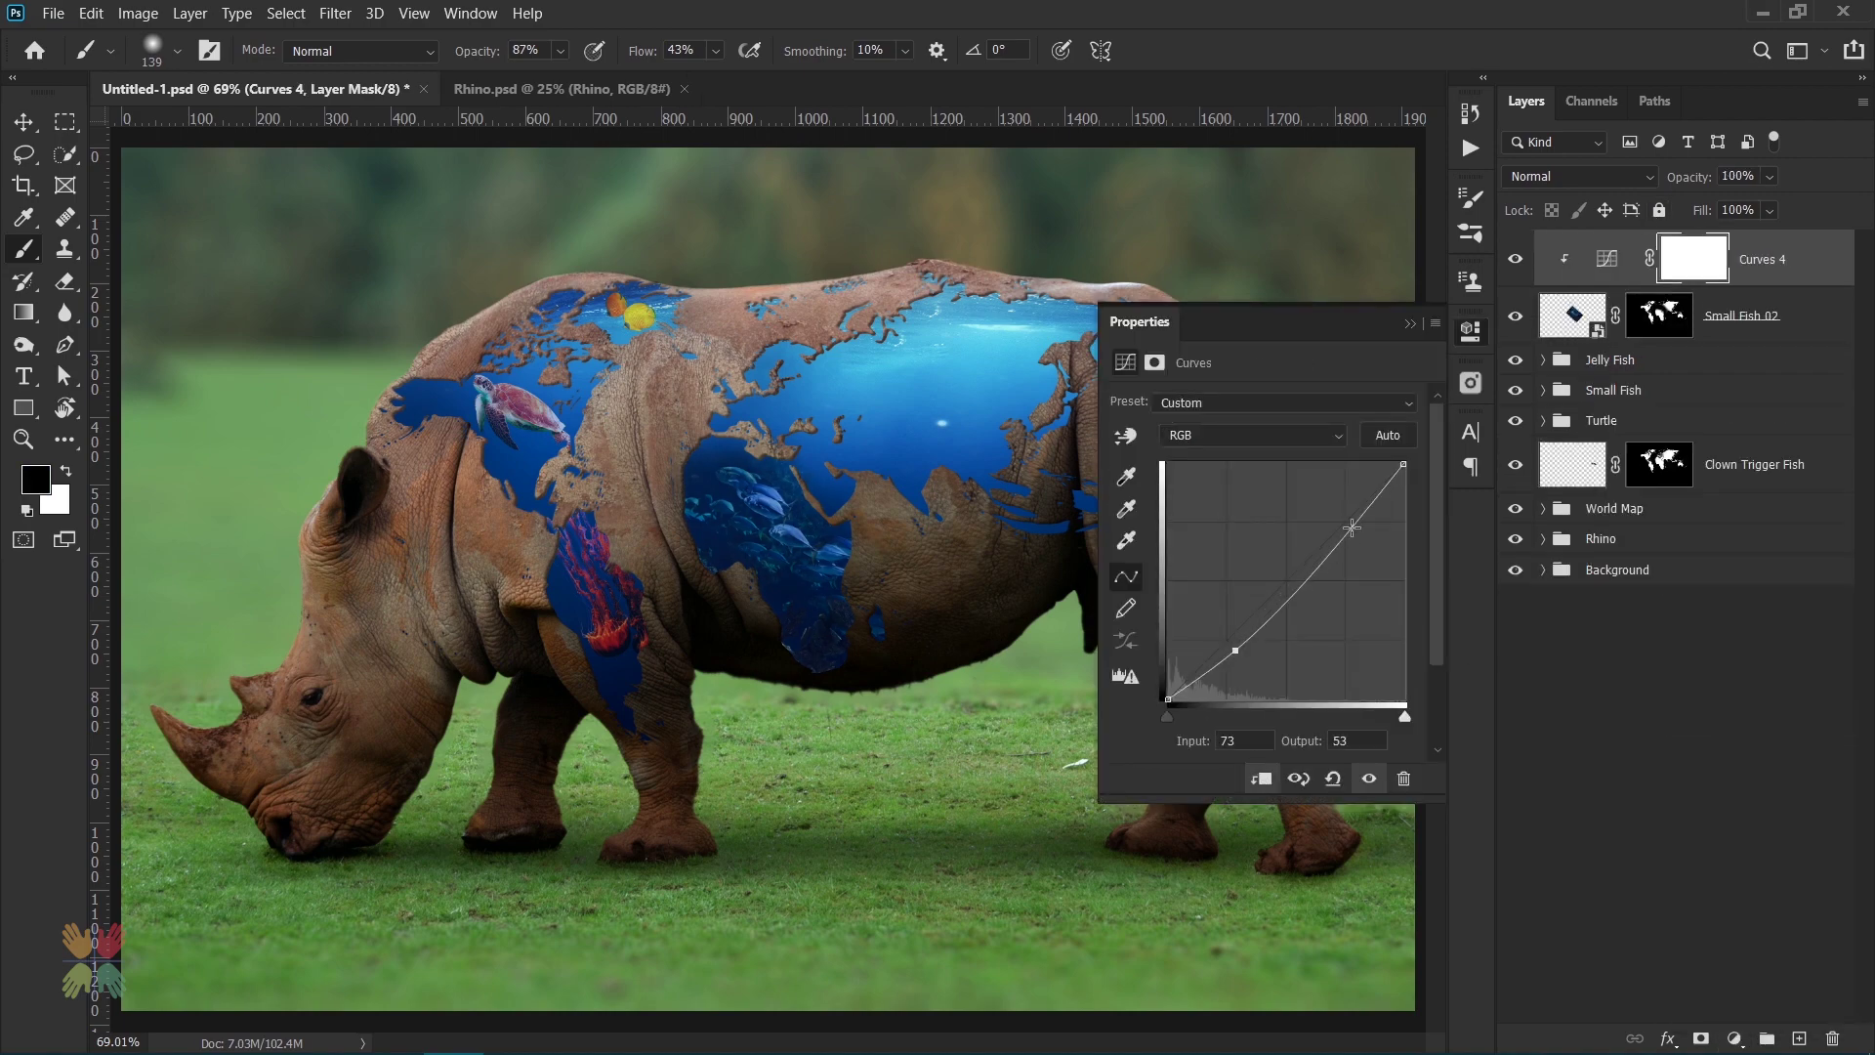
left_click_drag(1336, 535, 1337, 512)
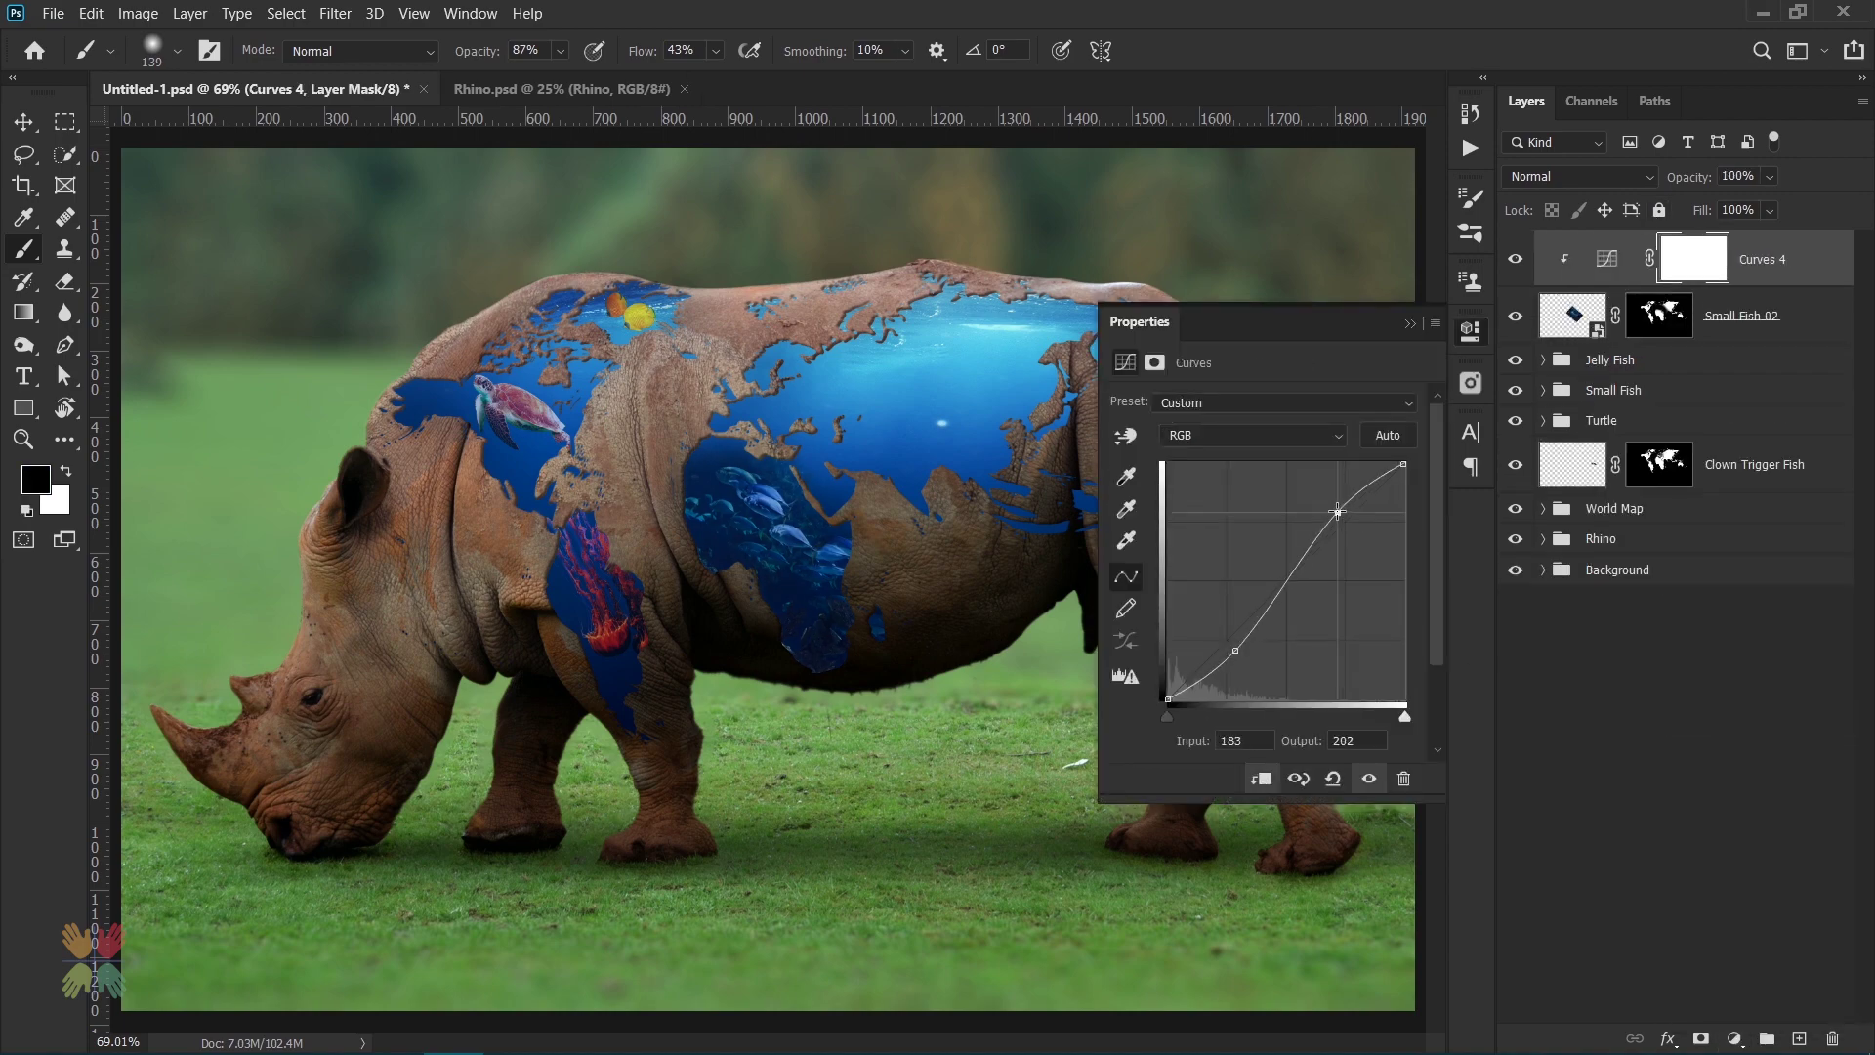
left_click(1406, 324)
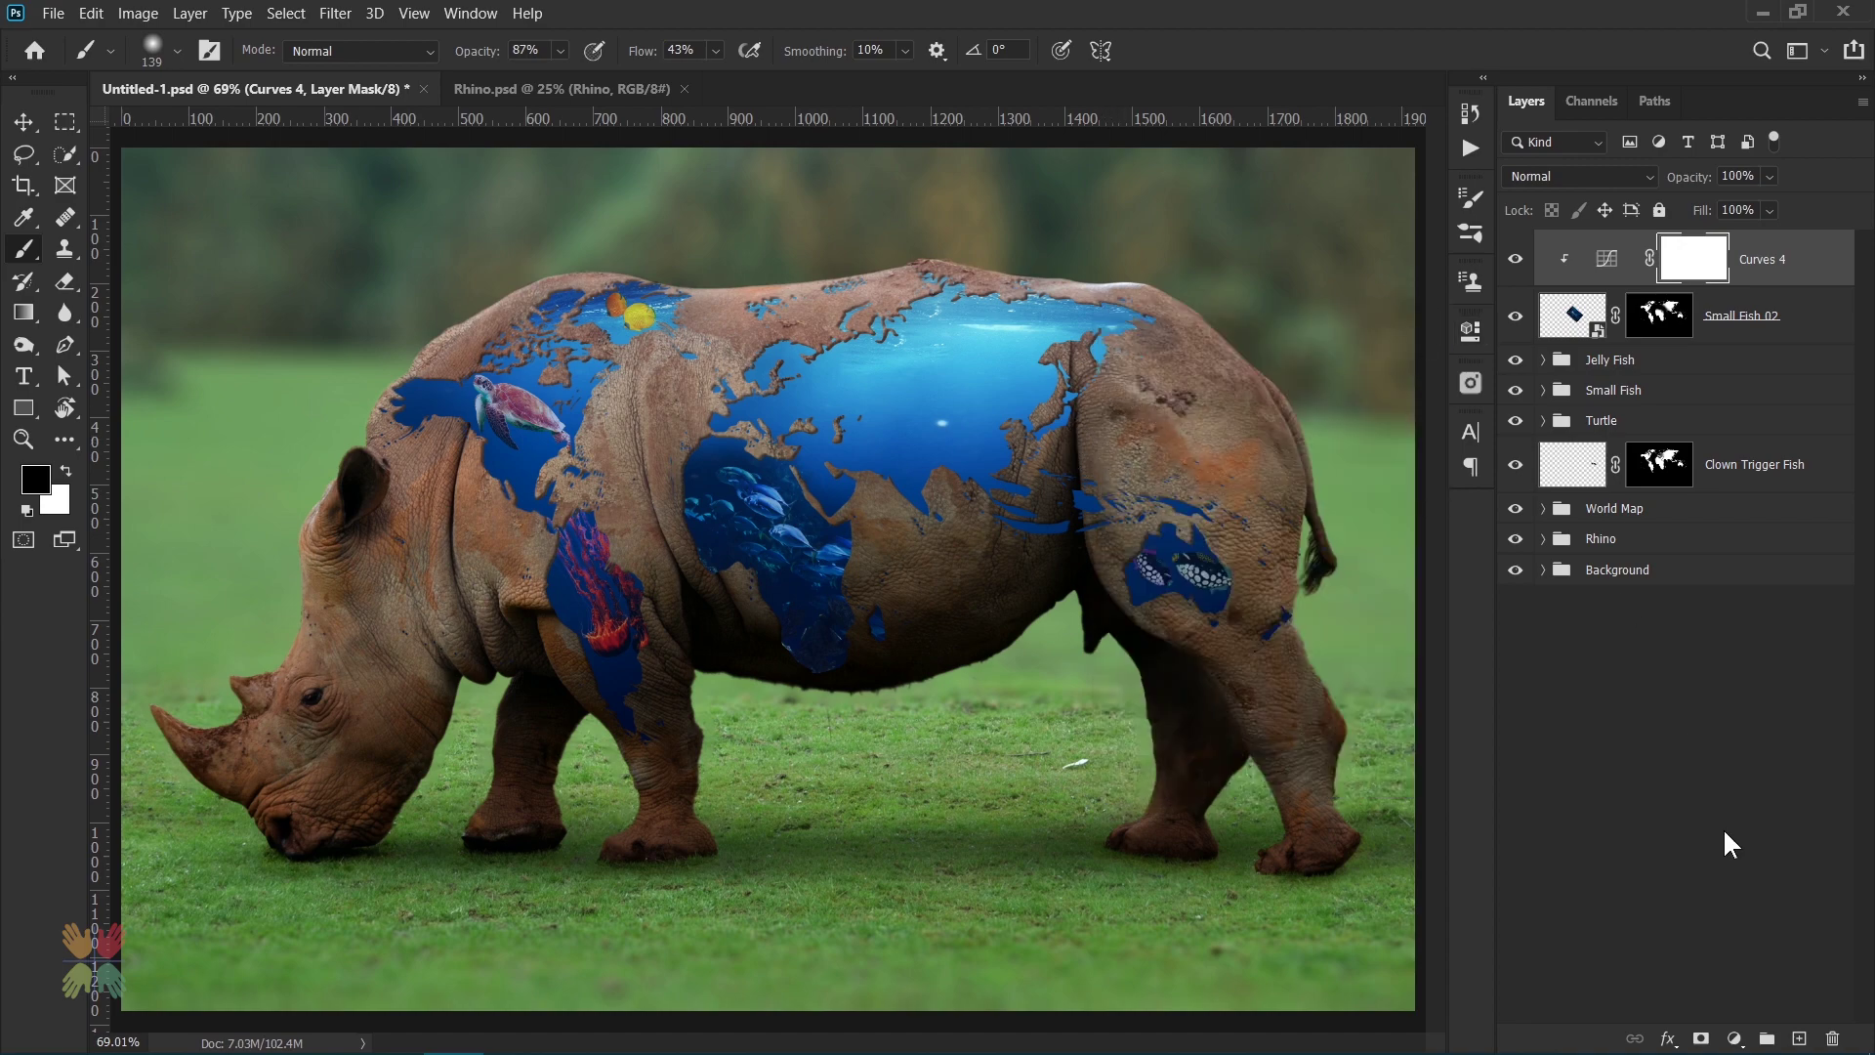
- Add a Hue/Saturation adjustment with saturation -25 and lightness -12
left_click(1734, 1038)
left_click(1747, 803)
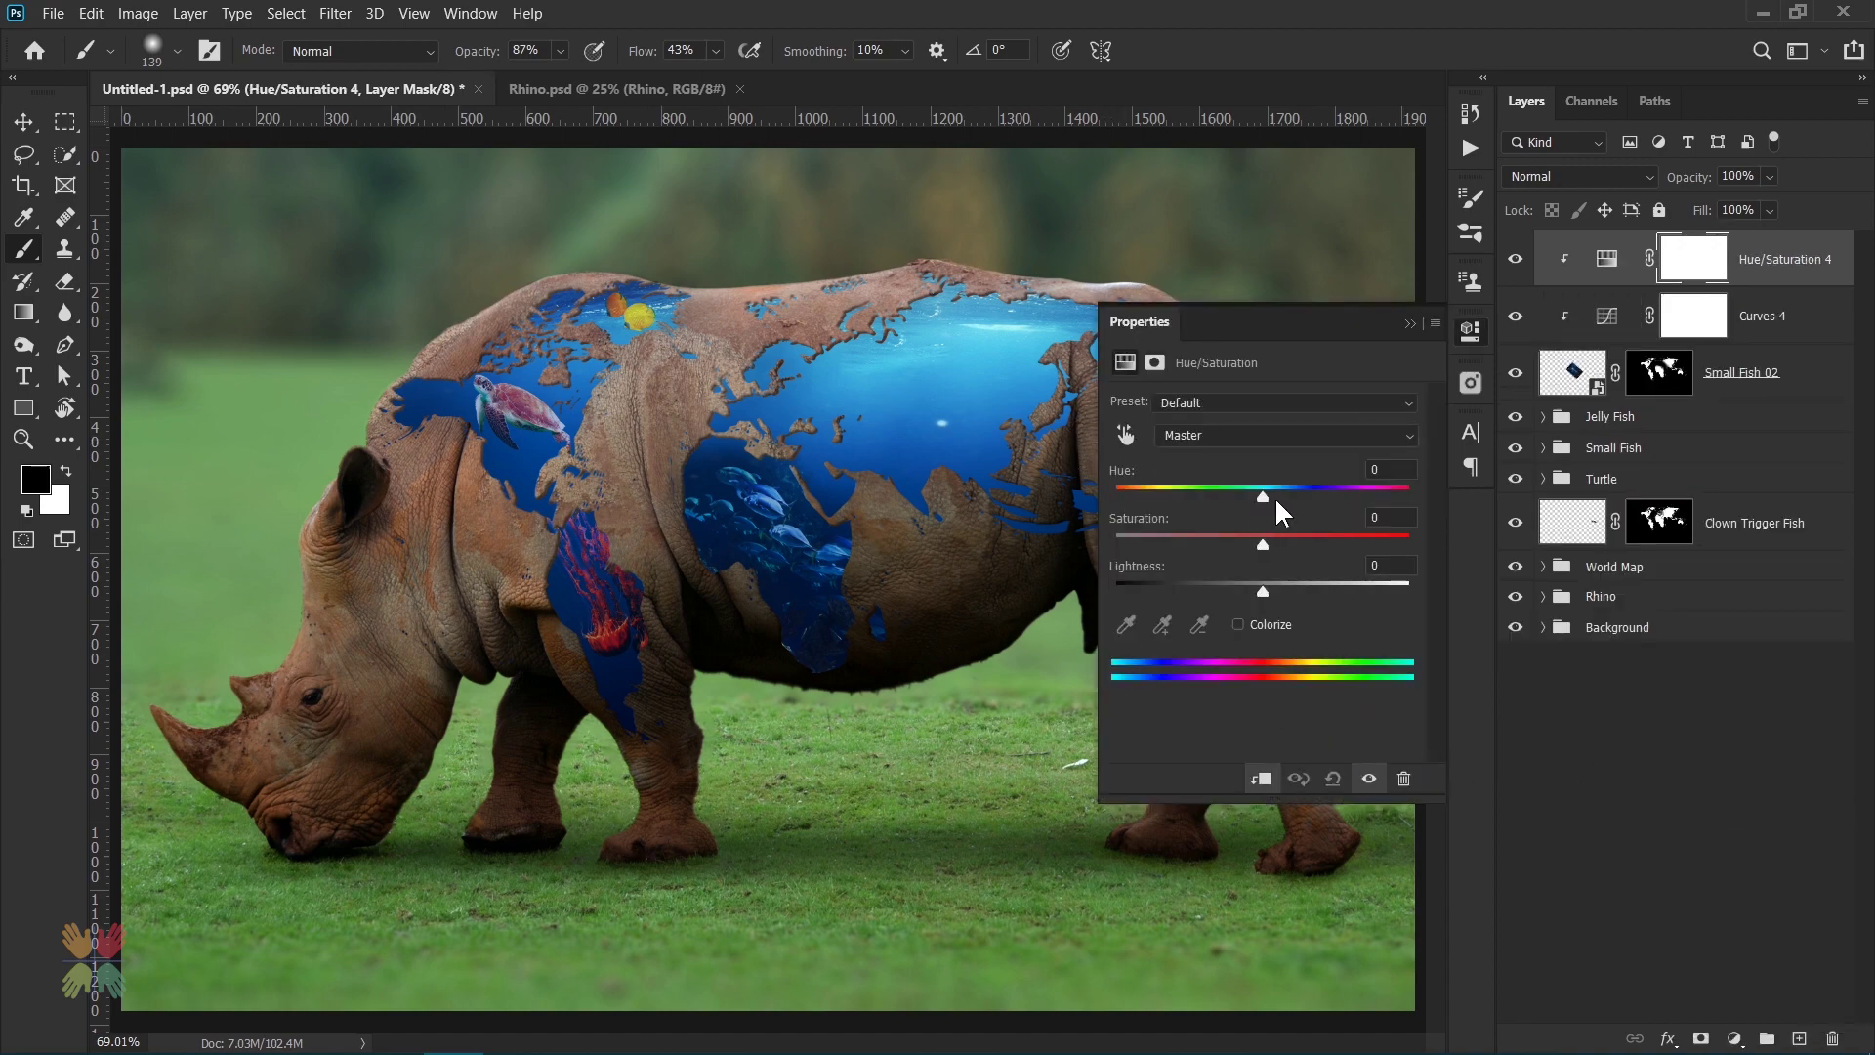
type("-25")
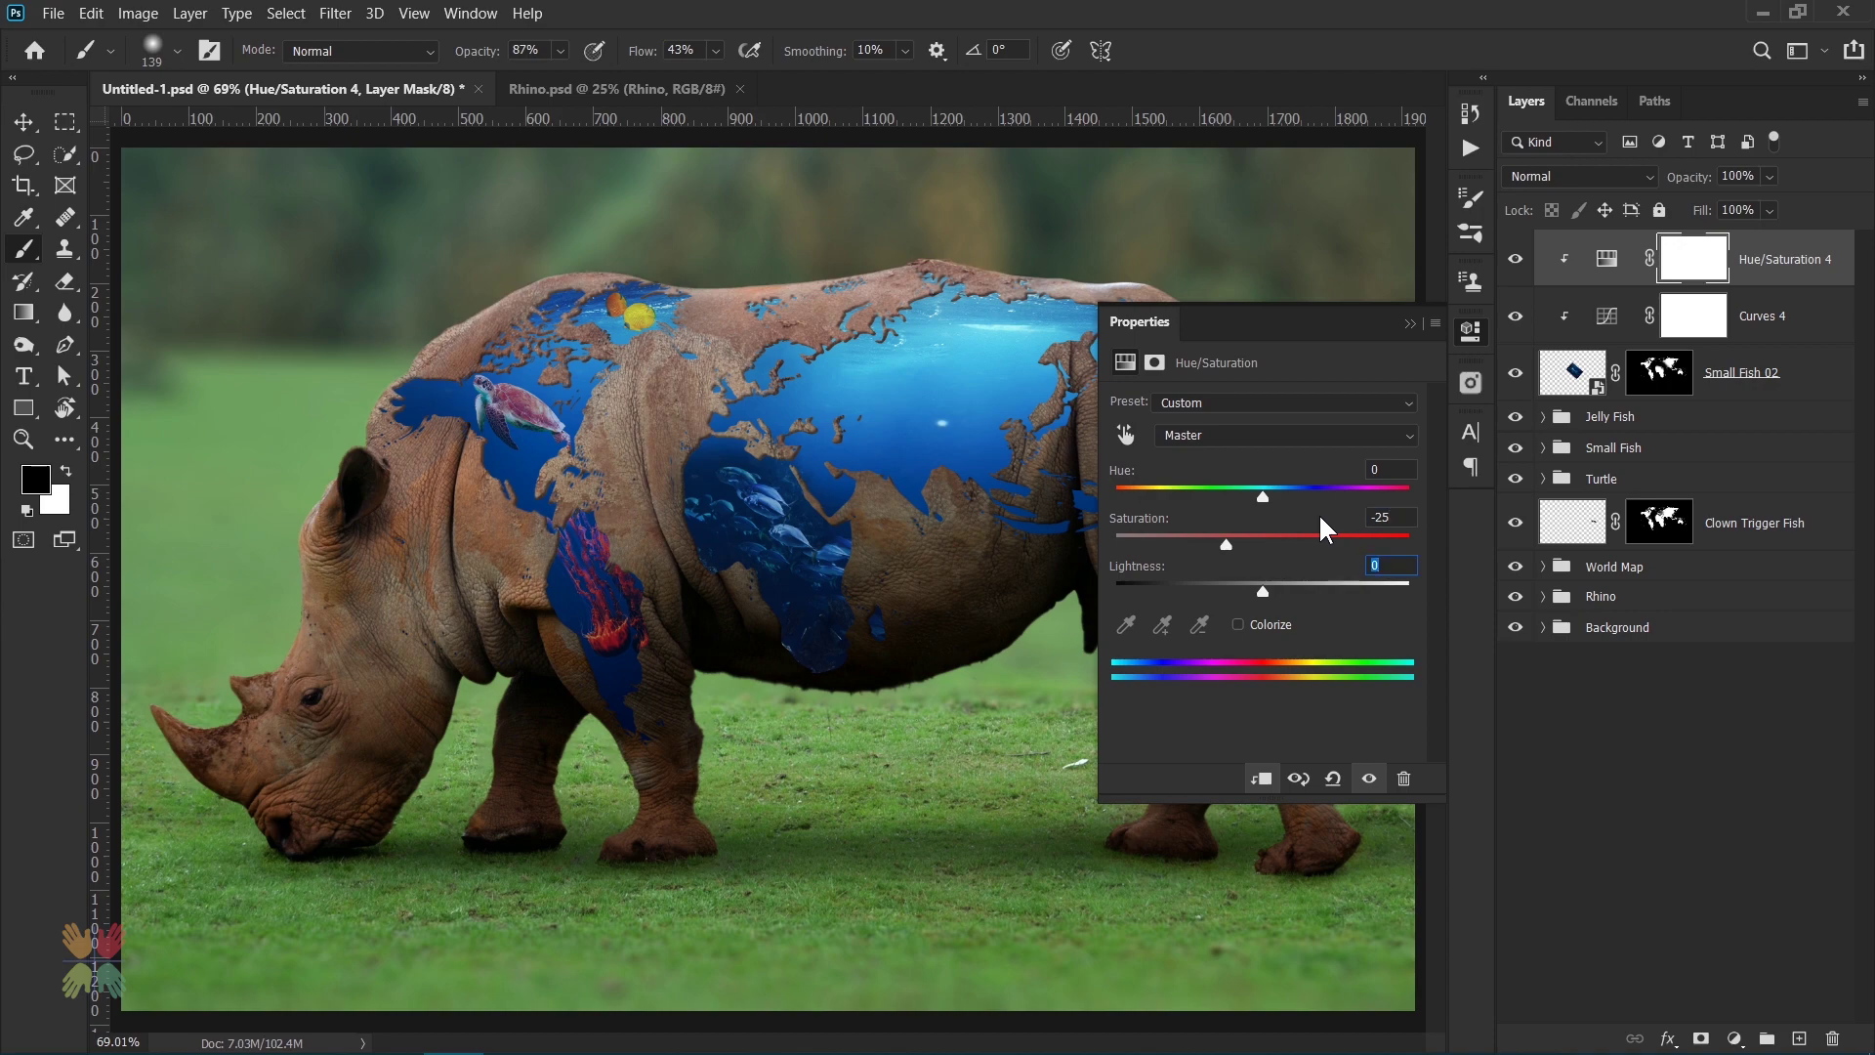
type("-12")
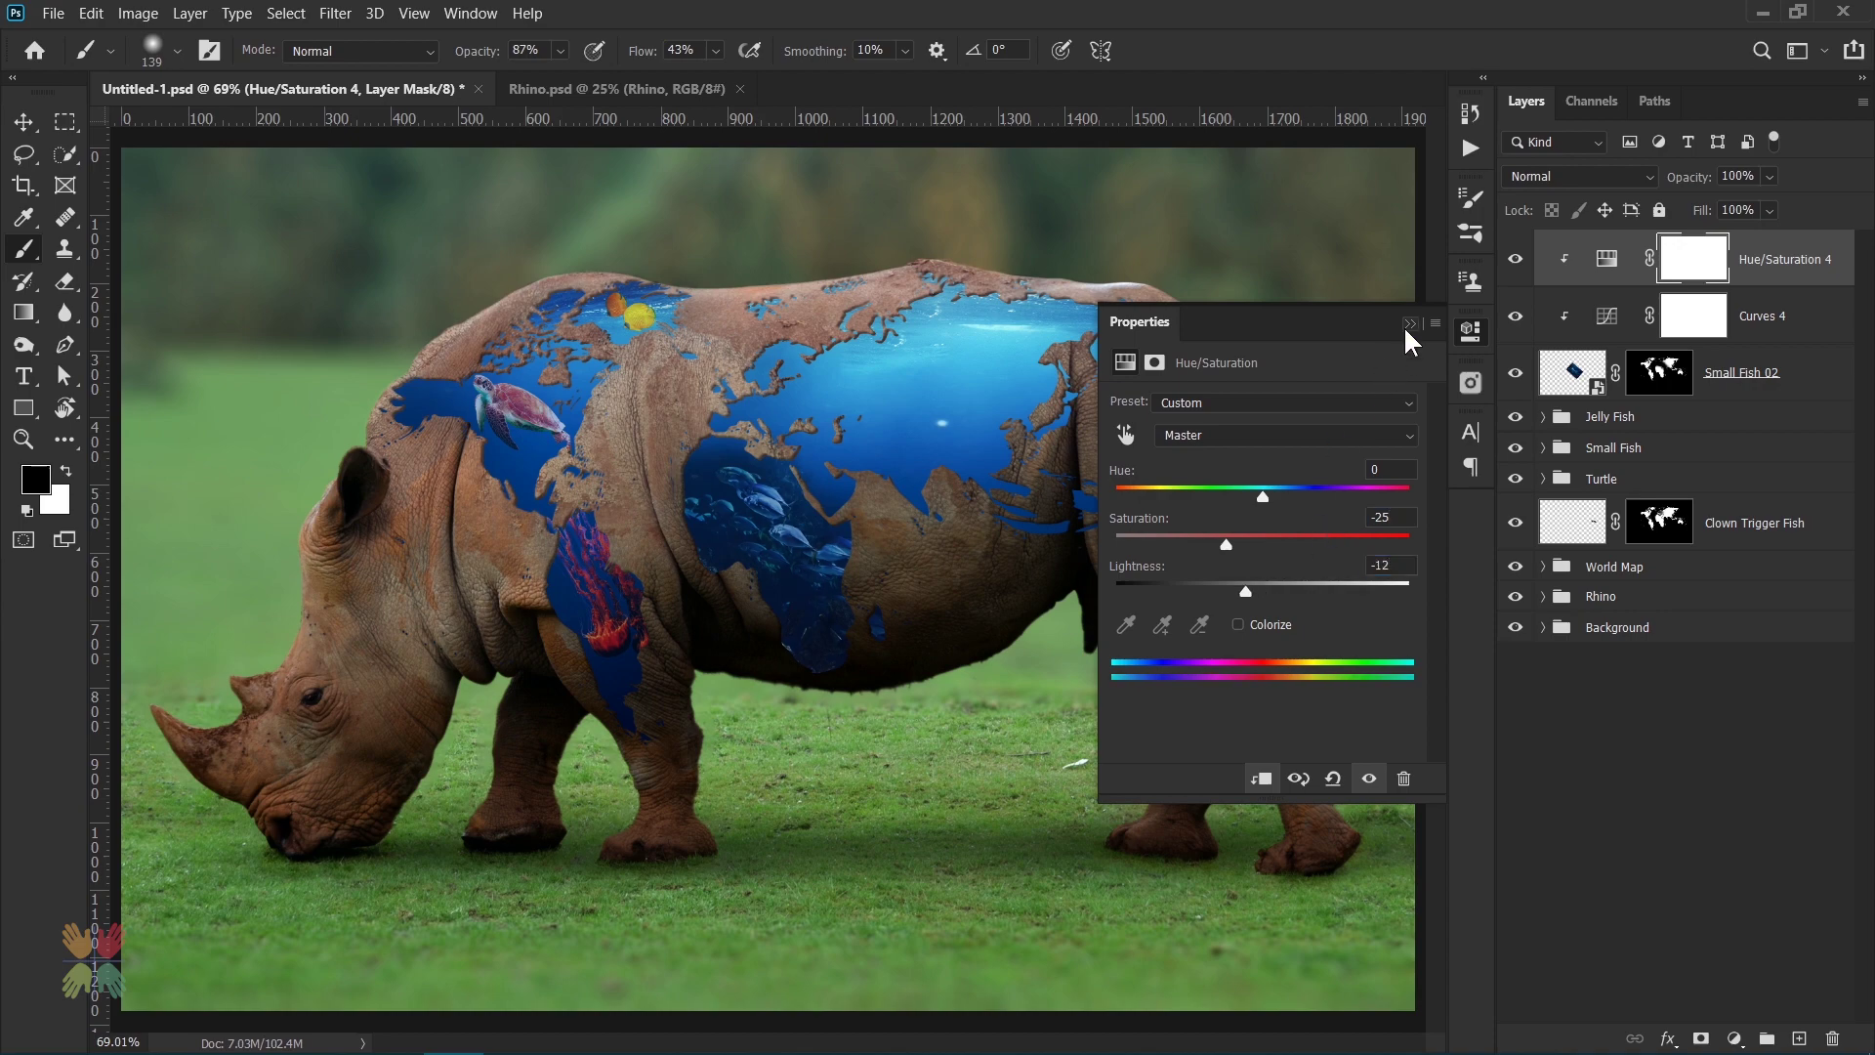
left_click(1408, 324)
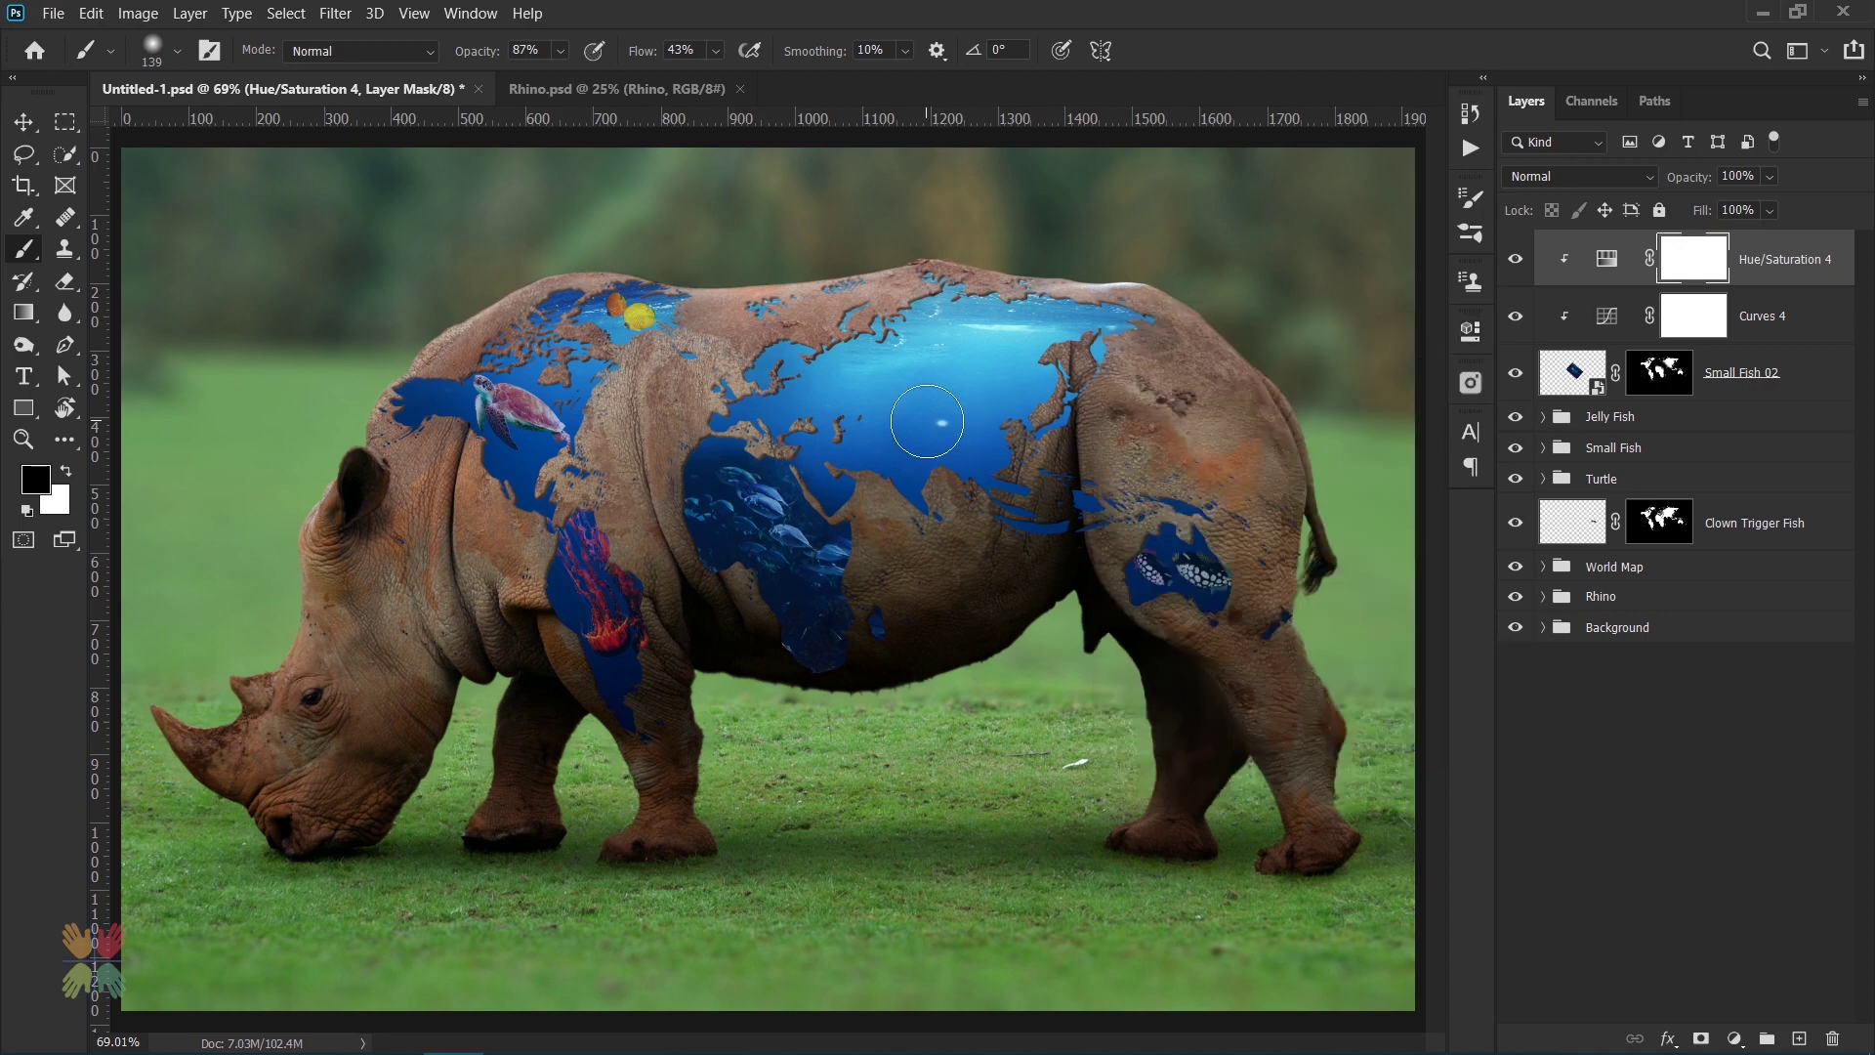
- Group Small Fish 02 with both adjustments and name the group School of Fish
left_click(1756, 374)
left_click(1748, 260, "shift")
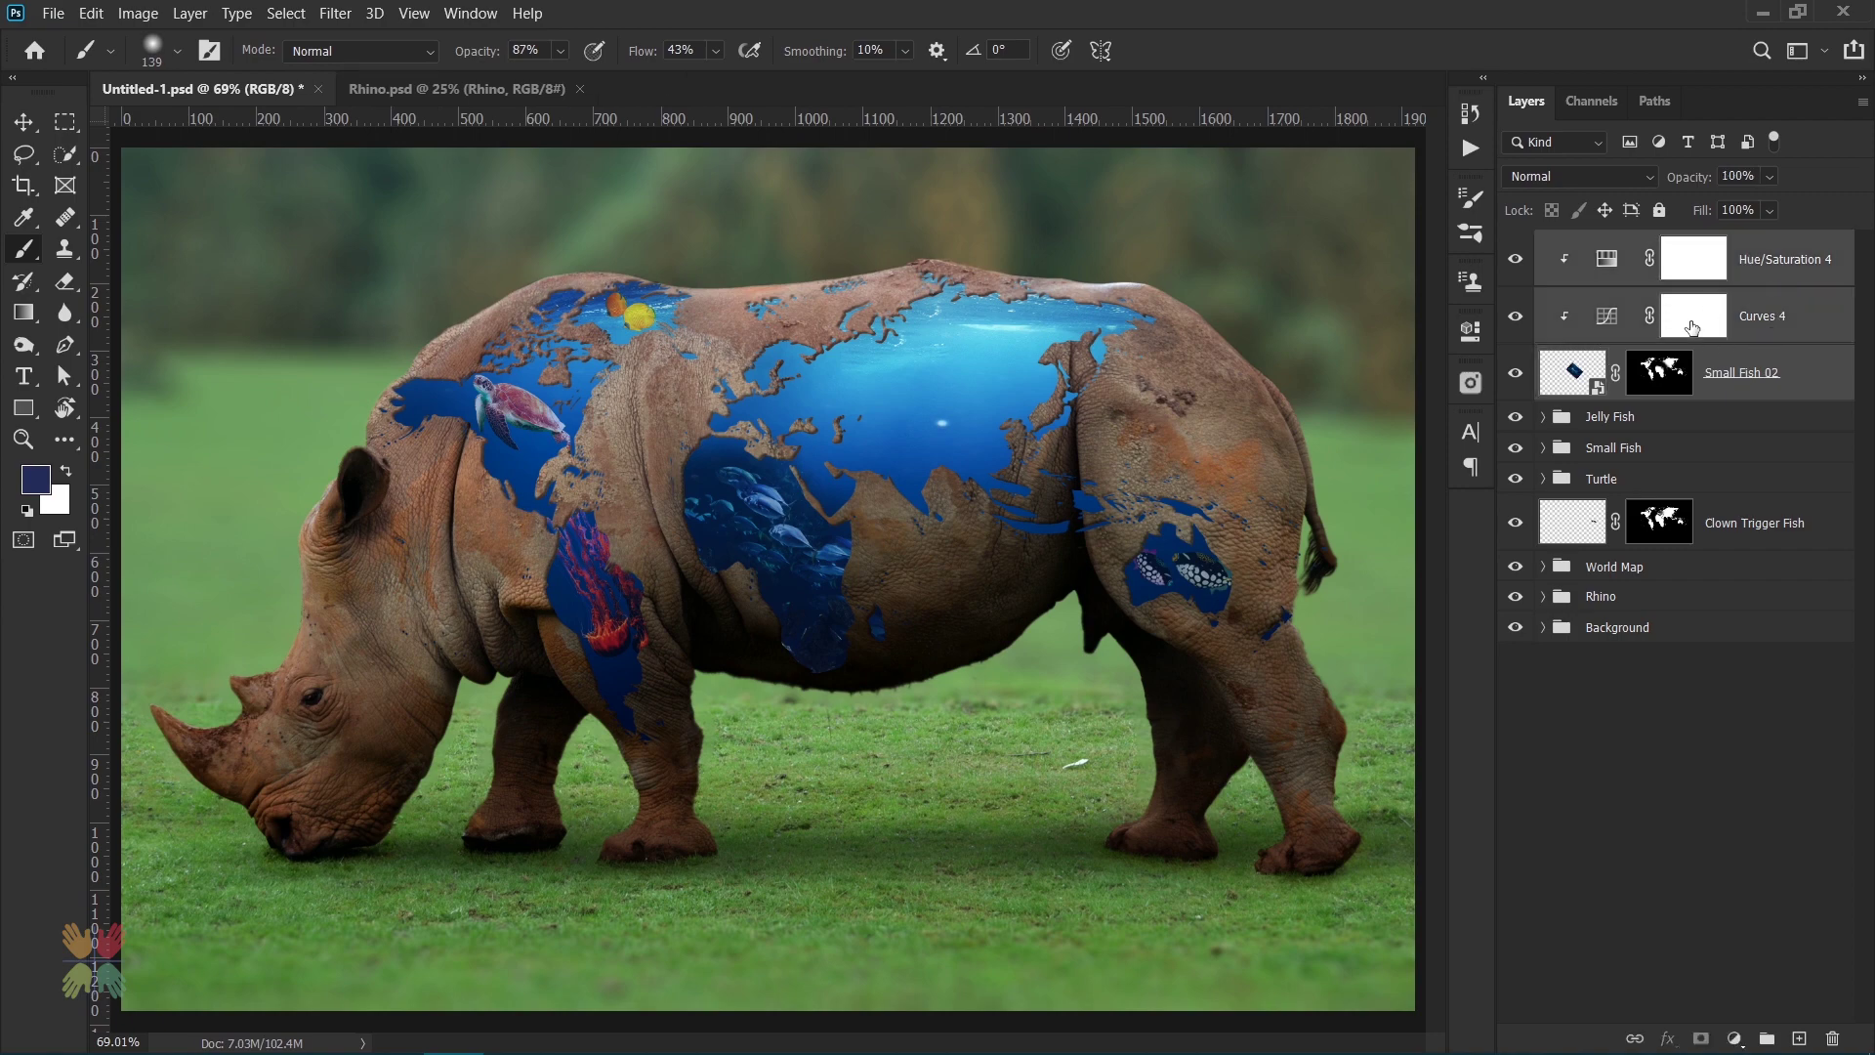
key("ctrl+g")
double_click(1610, 244)
type("School")
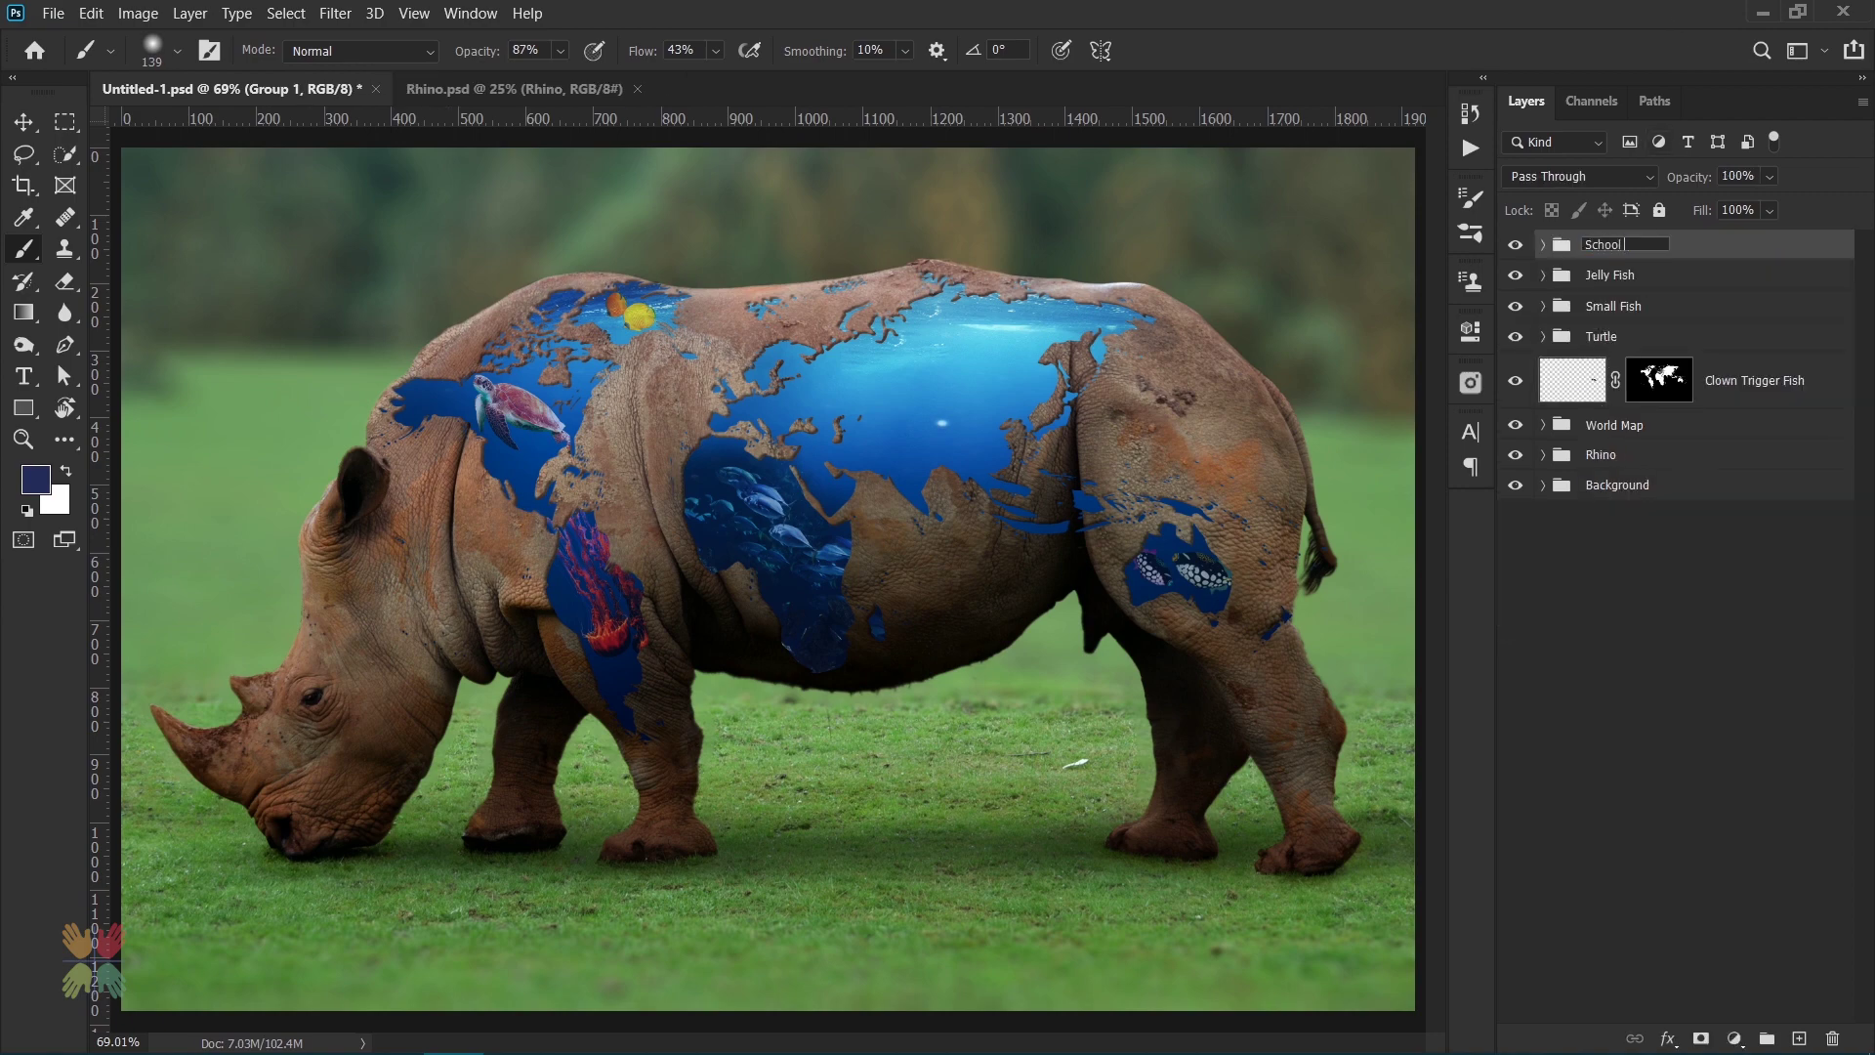
type("Fish")
key("Return")
- Place the shark image embedded, scaled to about 20% on the rhino's back
left_click(52, 13)
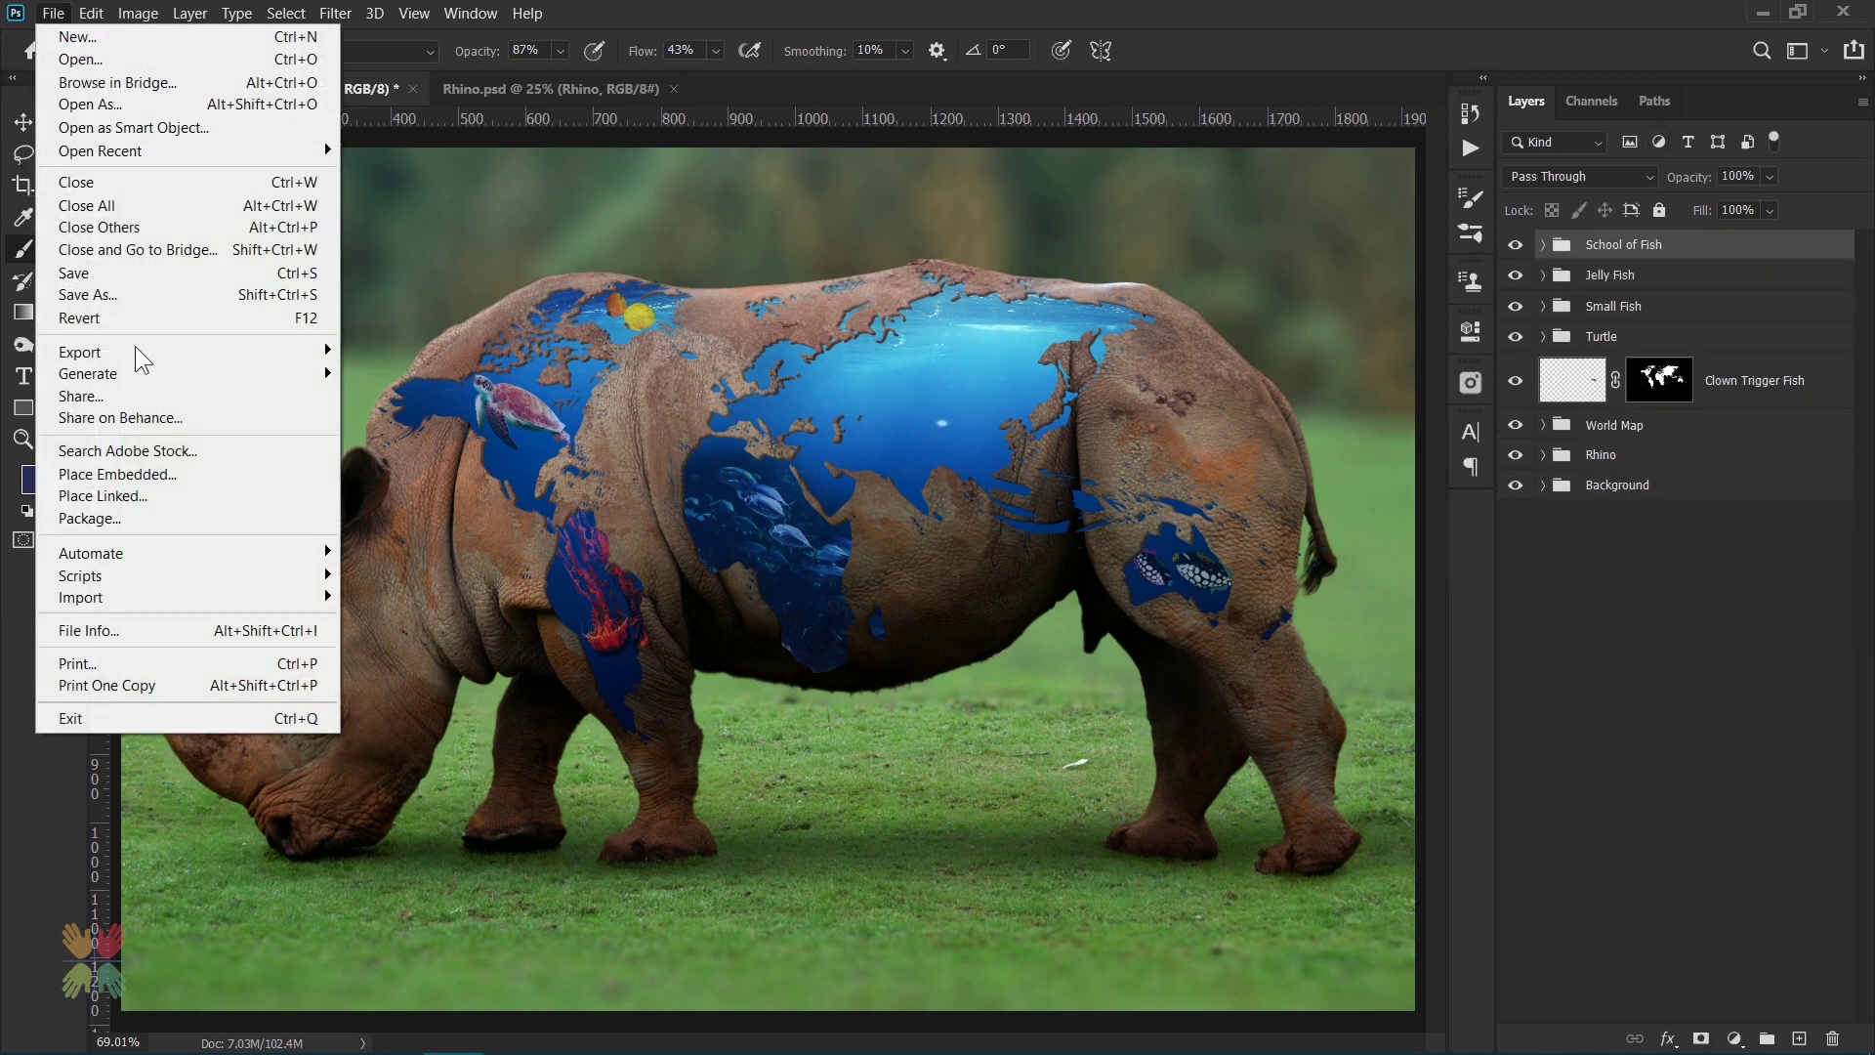
left_click(97, 451)
double_click(520, 425)
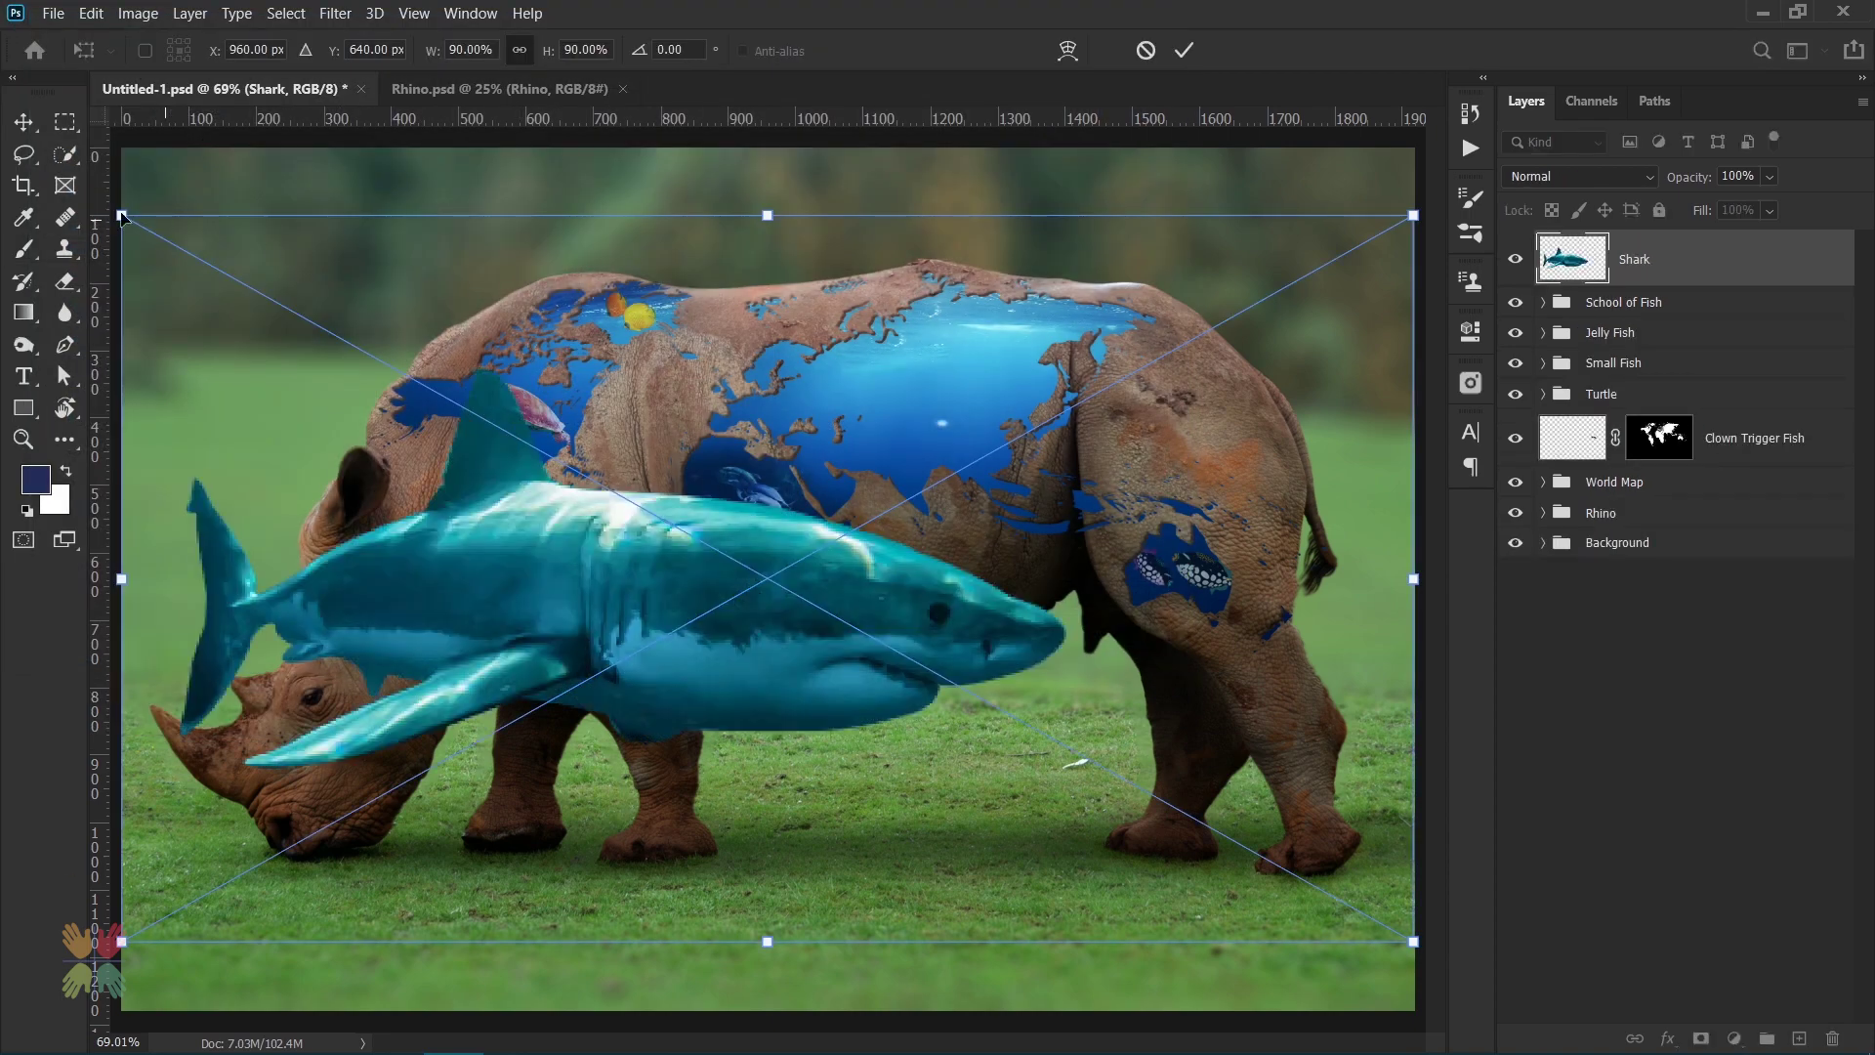
left_click_drag(121, 215, 1154, 797)
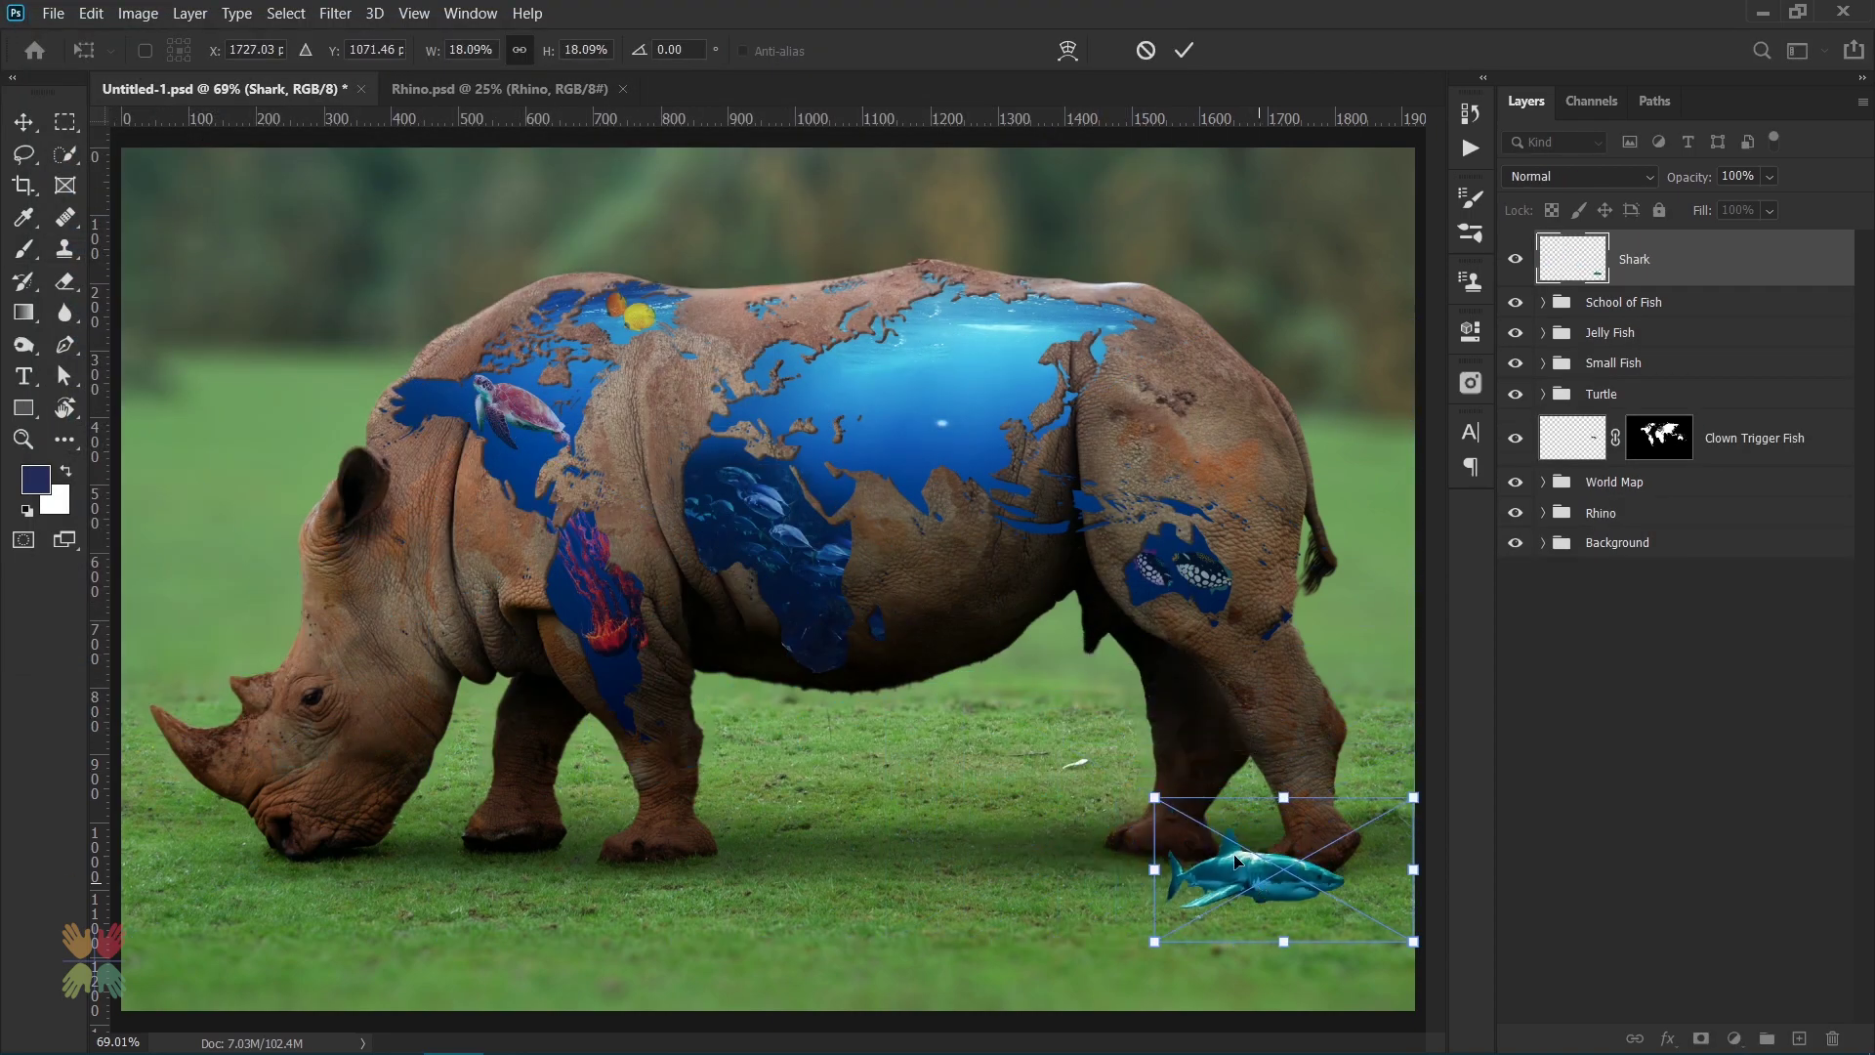
left_click_drag(1236, 859, 904, 364)
left_click_drag(1081, 446, 1112, 463)
- Flip the shark horizontally, rotate it about 163°, position it, and copy the world-map mask onto it
right_click(976, 418)
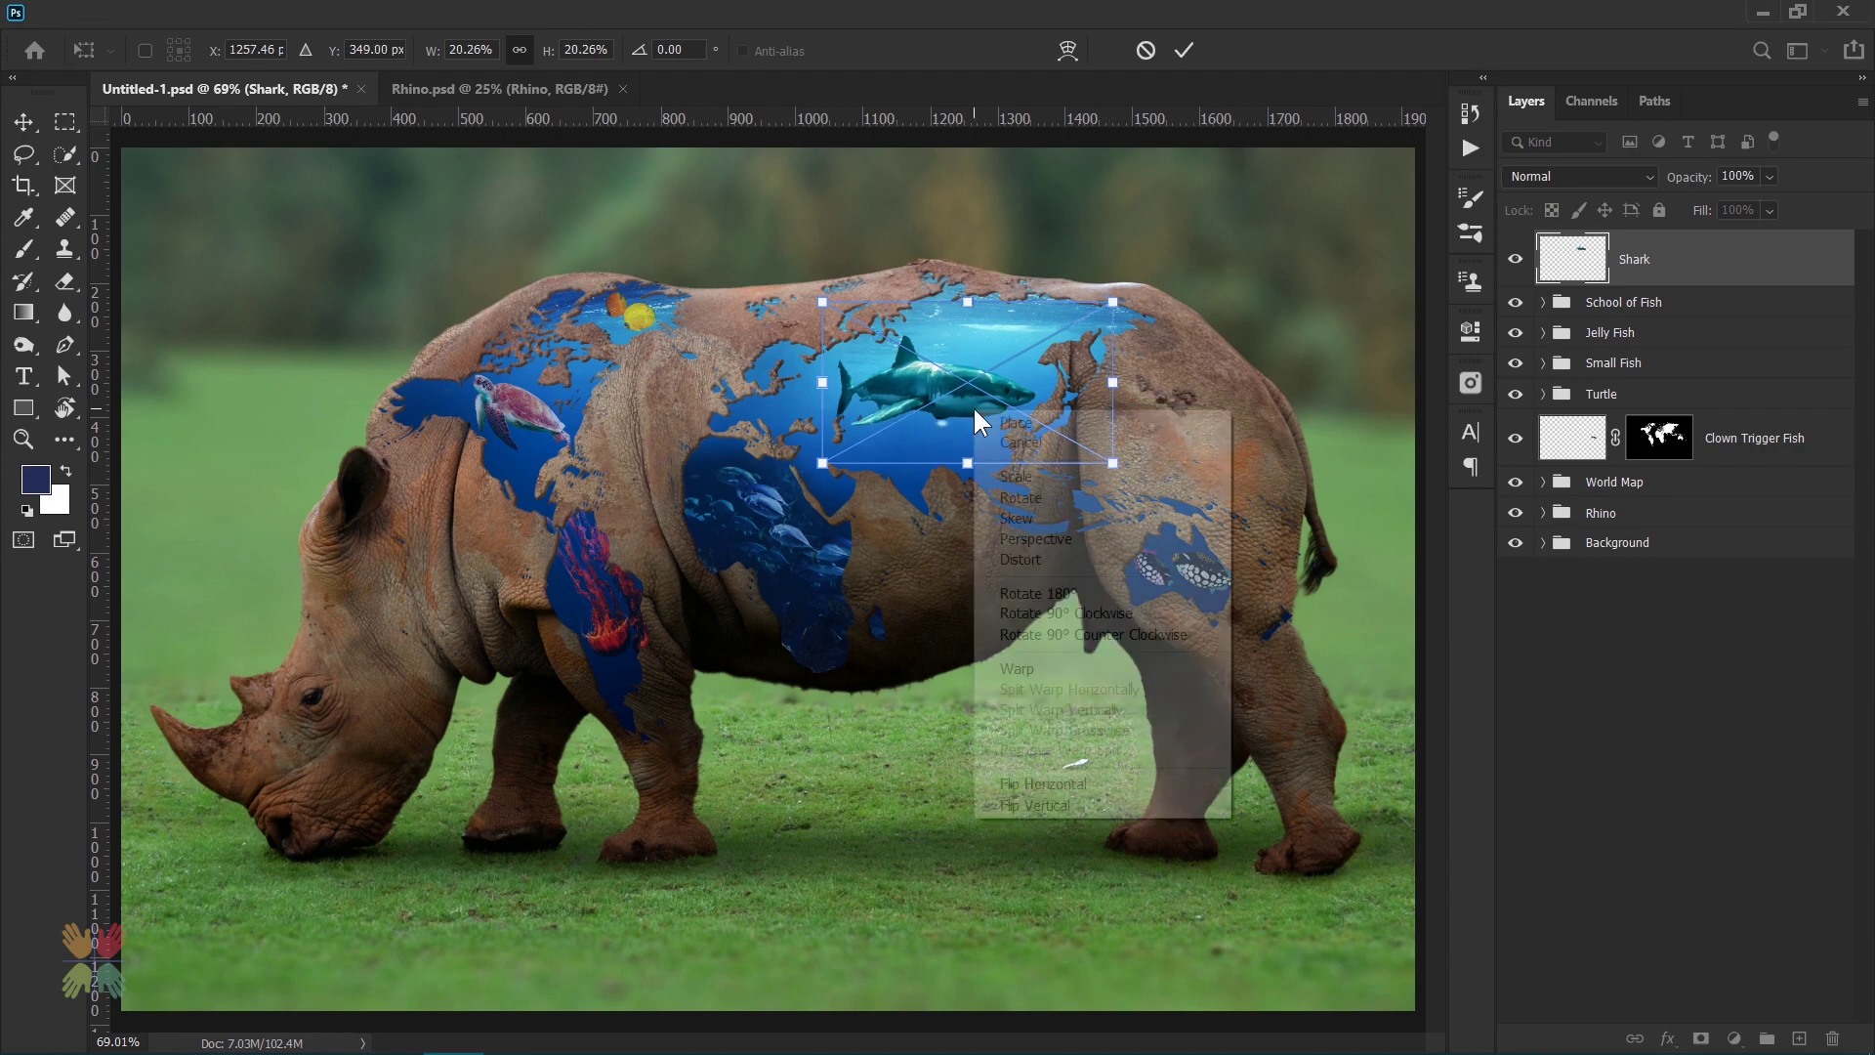
left_click(1043, 783)
left_click_drag(976, 410, 928, 399)
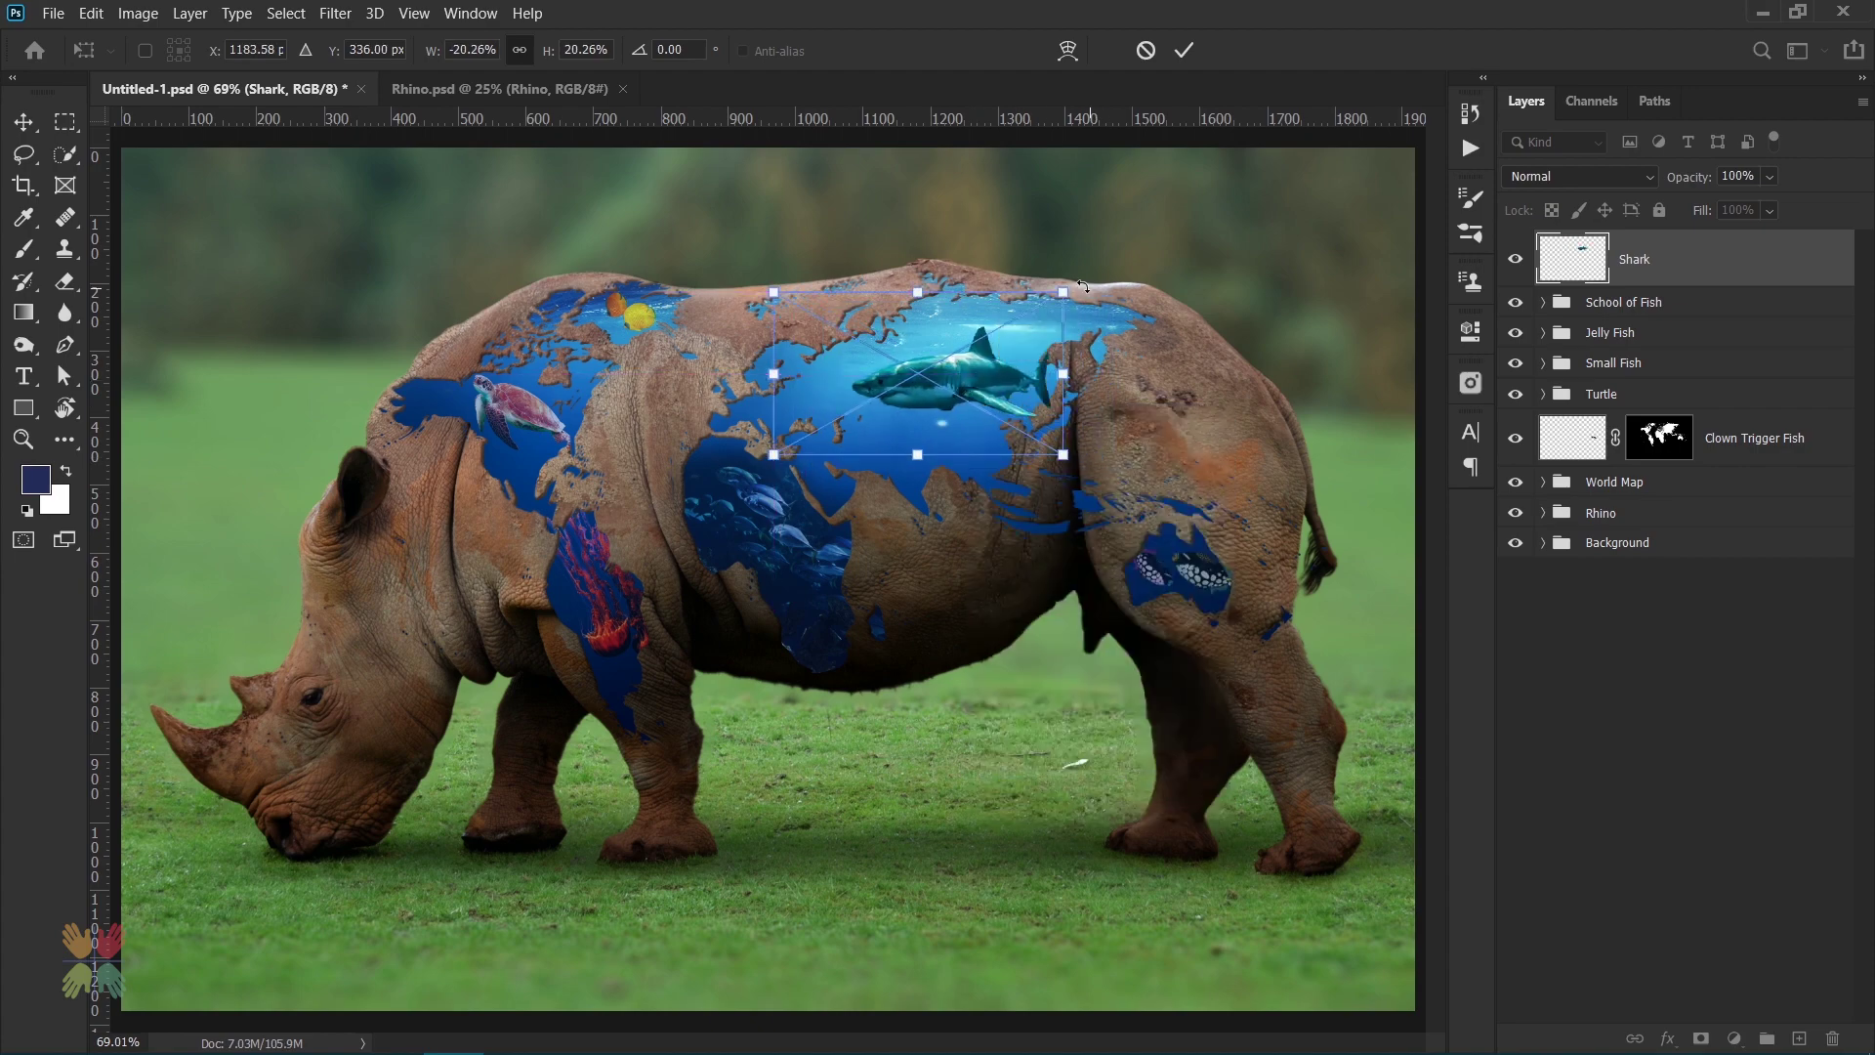
left_click_drag(1083, 286, 1038, 244)
mouse_move(1078, 401)
left_mouse_down()
mouse_move(1015, 401)
mouse_move(1022, 415)
left_mouse_up()
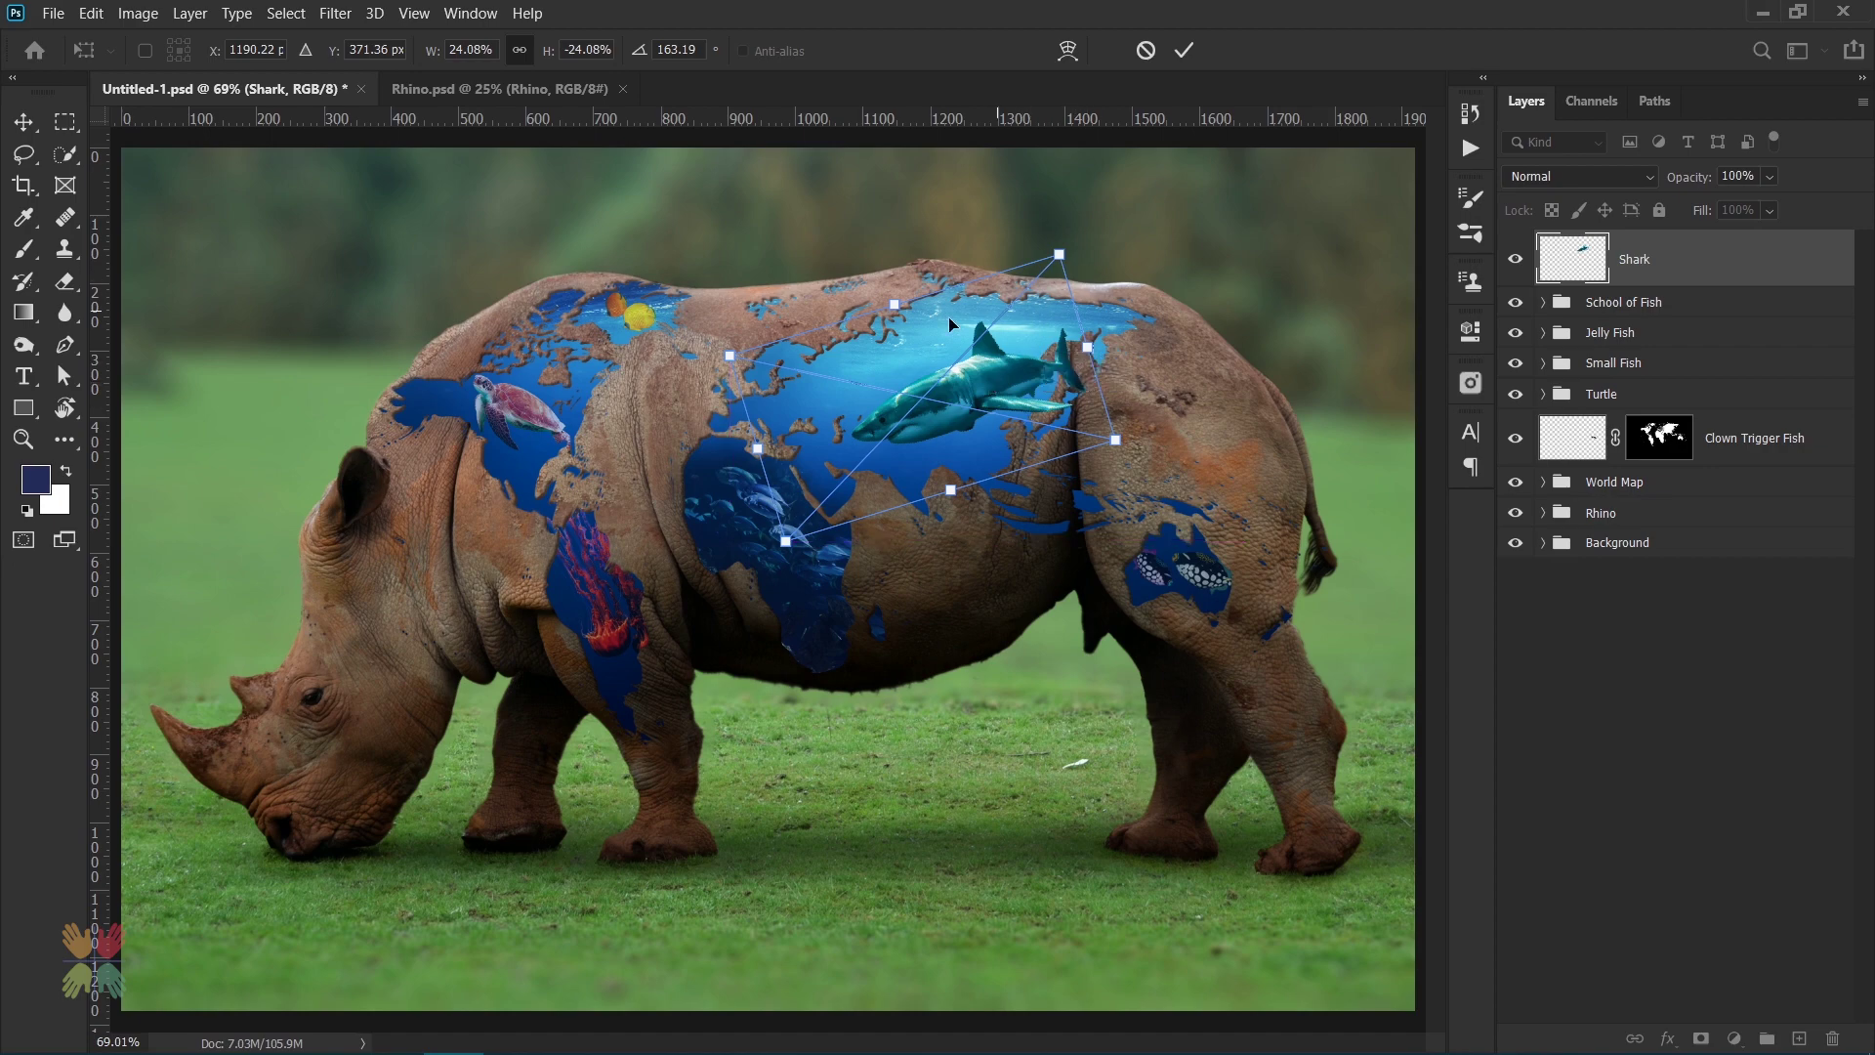
left_click(1181, 50)
key("b")
left_click_drag(1660, 459, 1660, 259)
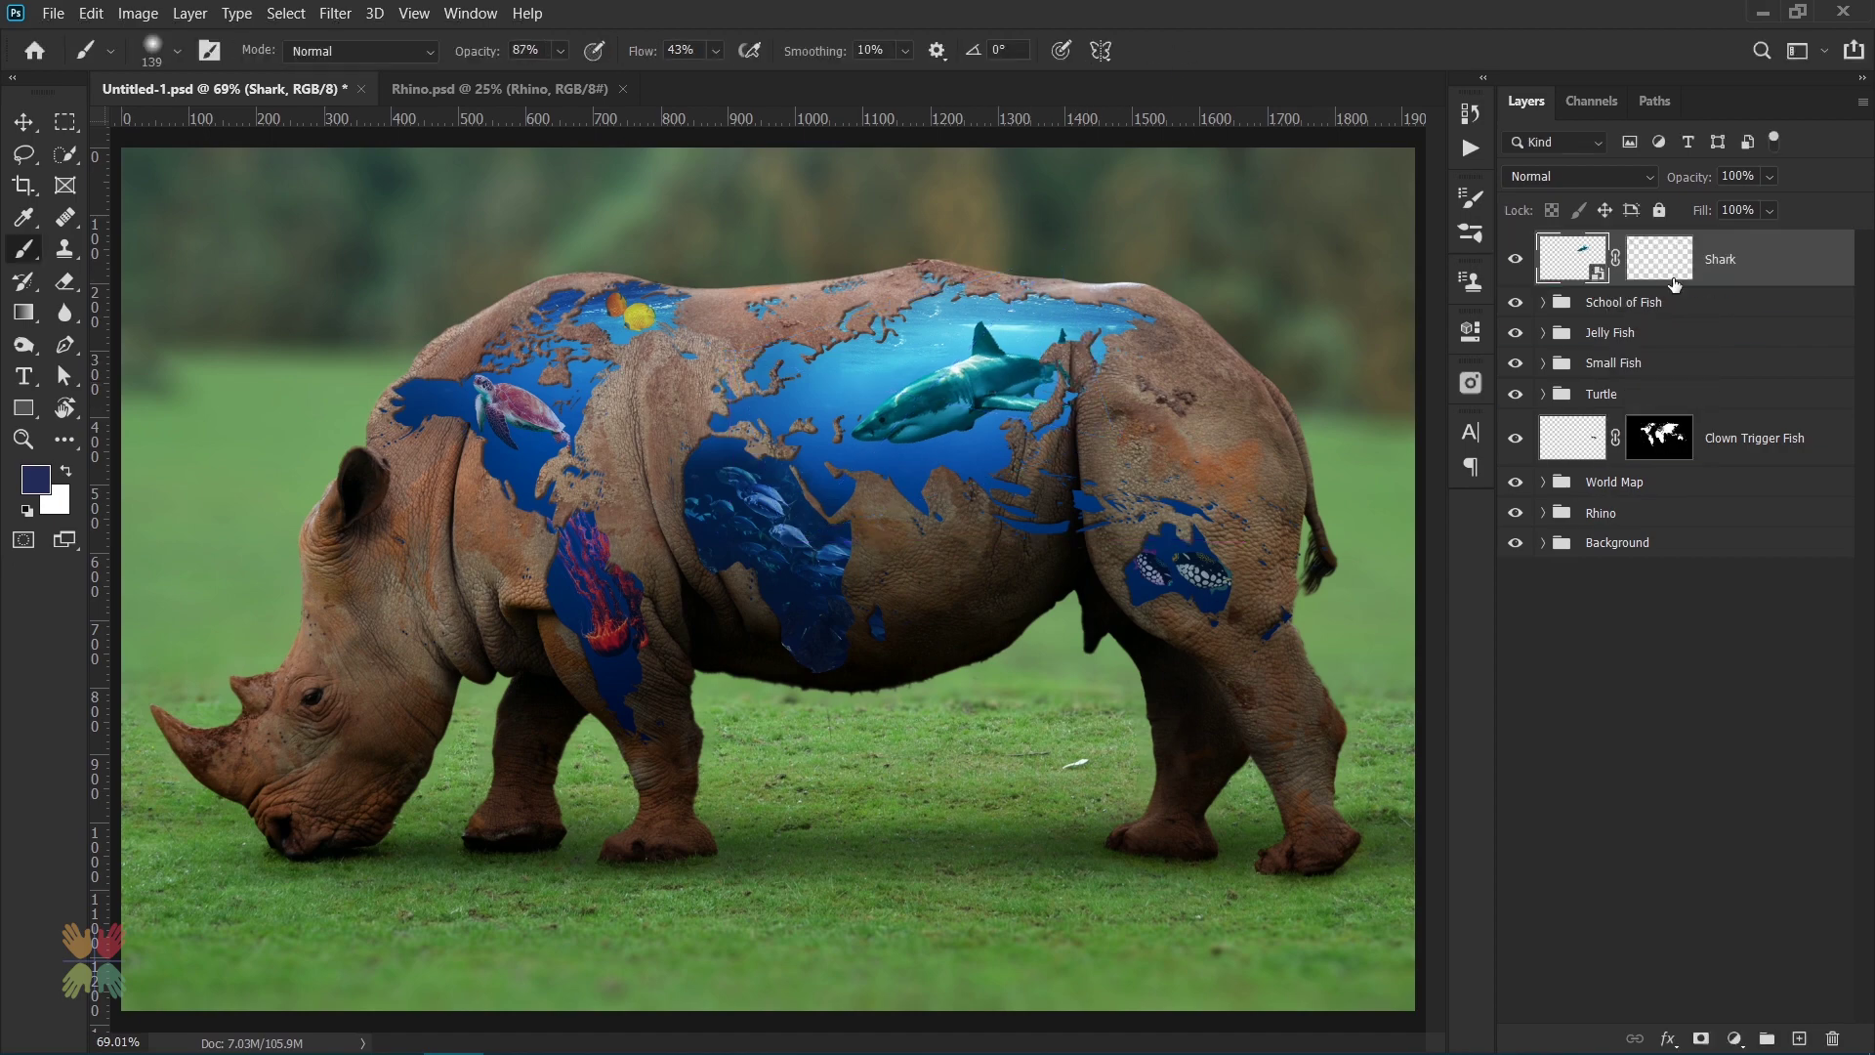
- Set the Shark layer opacity to 60%
left_click_drag(1690, 176, 1673, 166)
left_click(1731, 176)
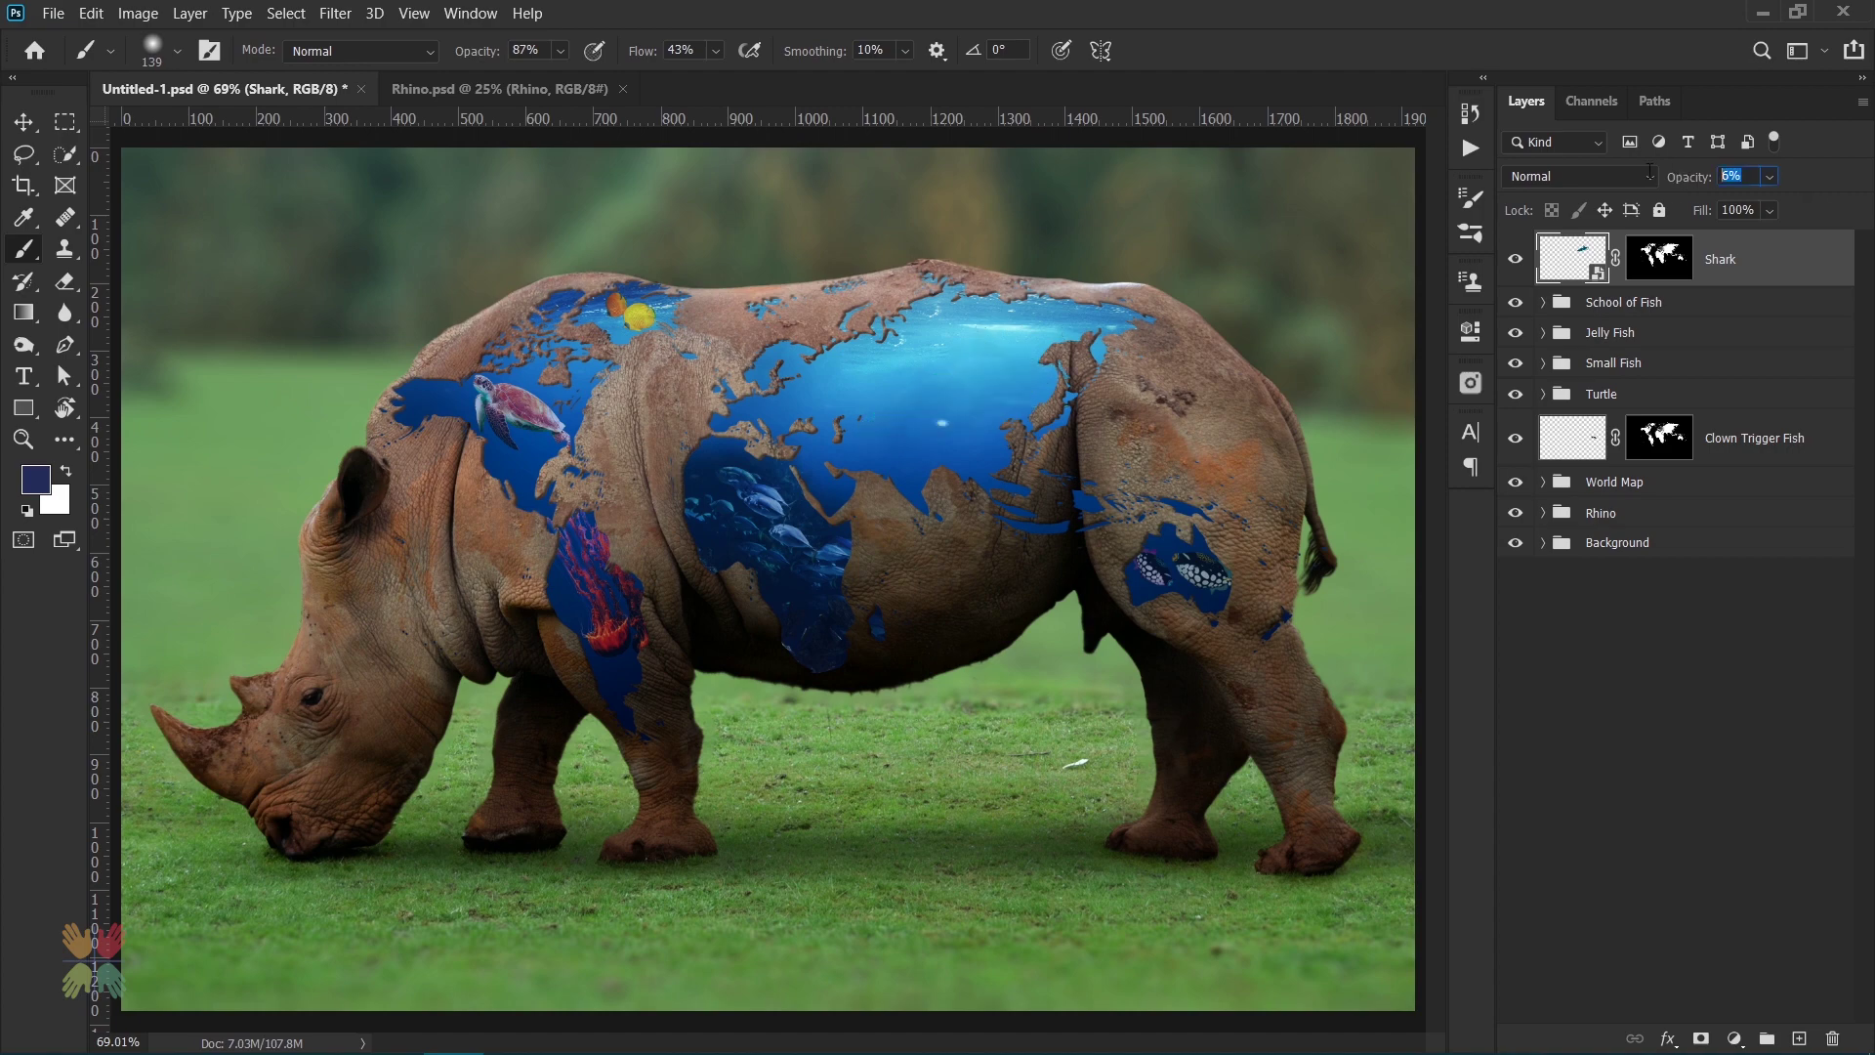
type("60")
key("Return")
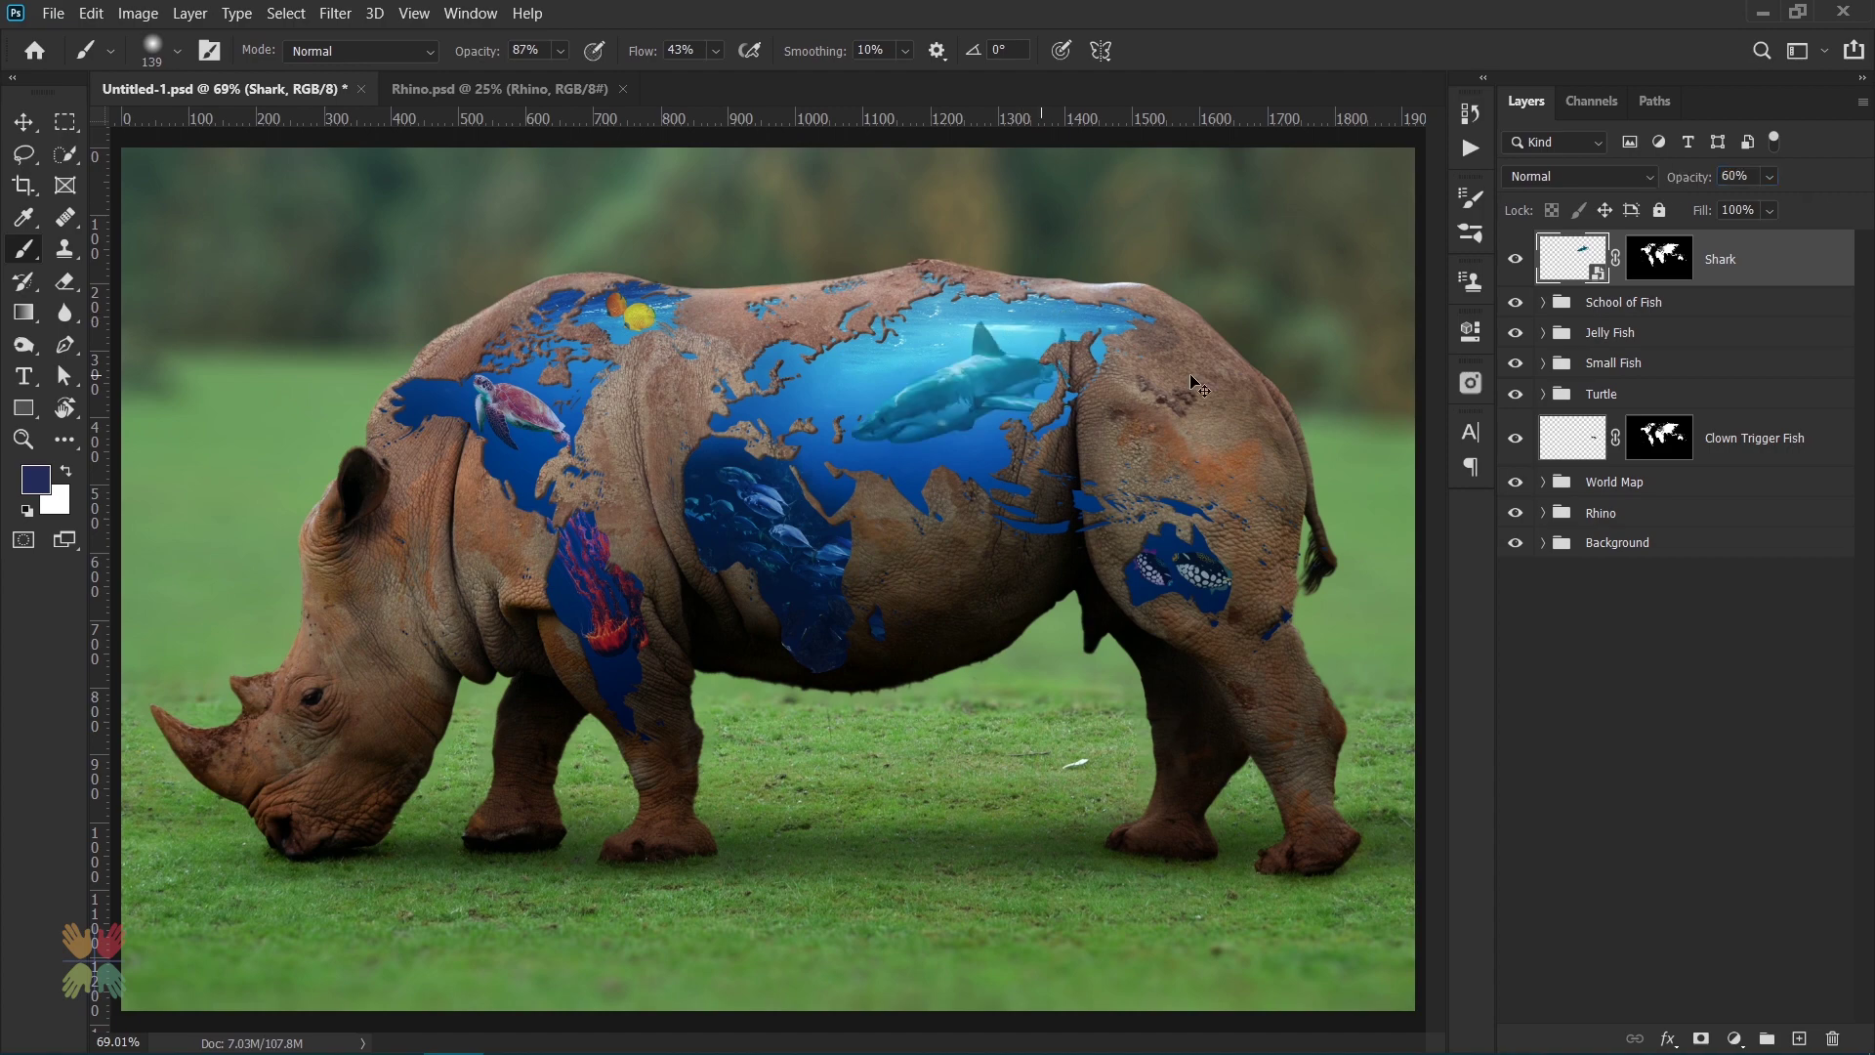
- Nudge the shark left and enlarge it to about 26%
key("ctrl+t")
left_click_drag(969, 390, 958, 406)
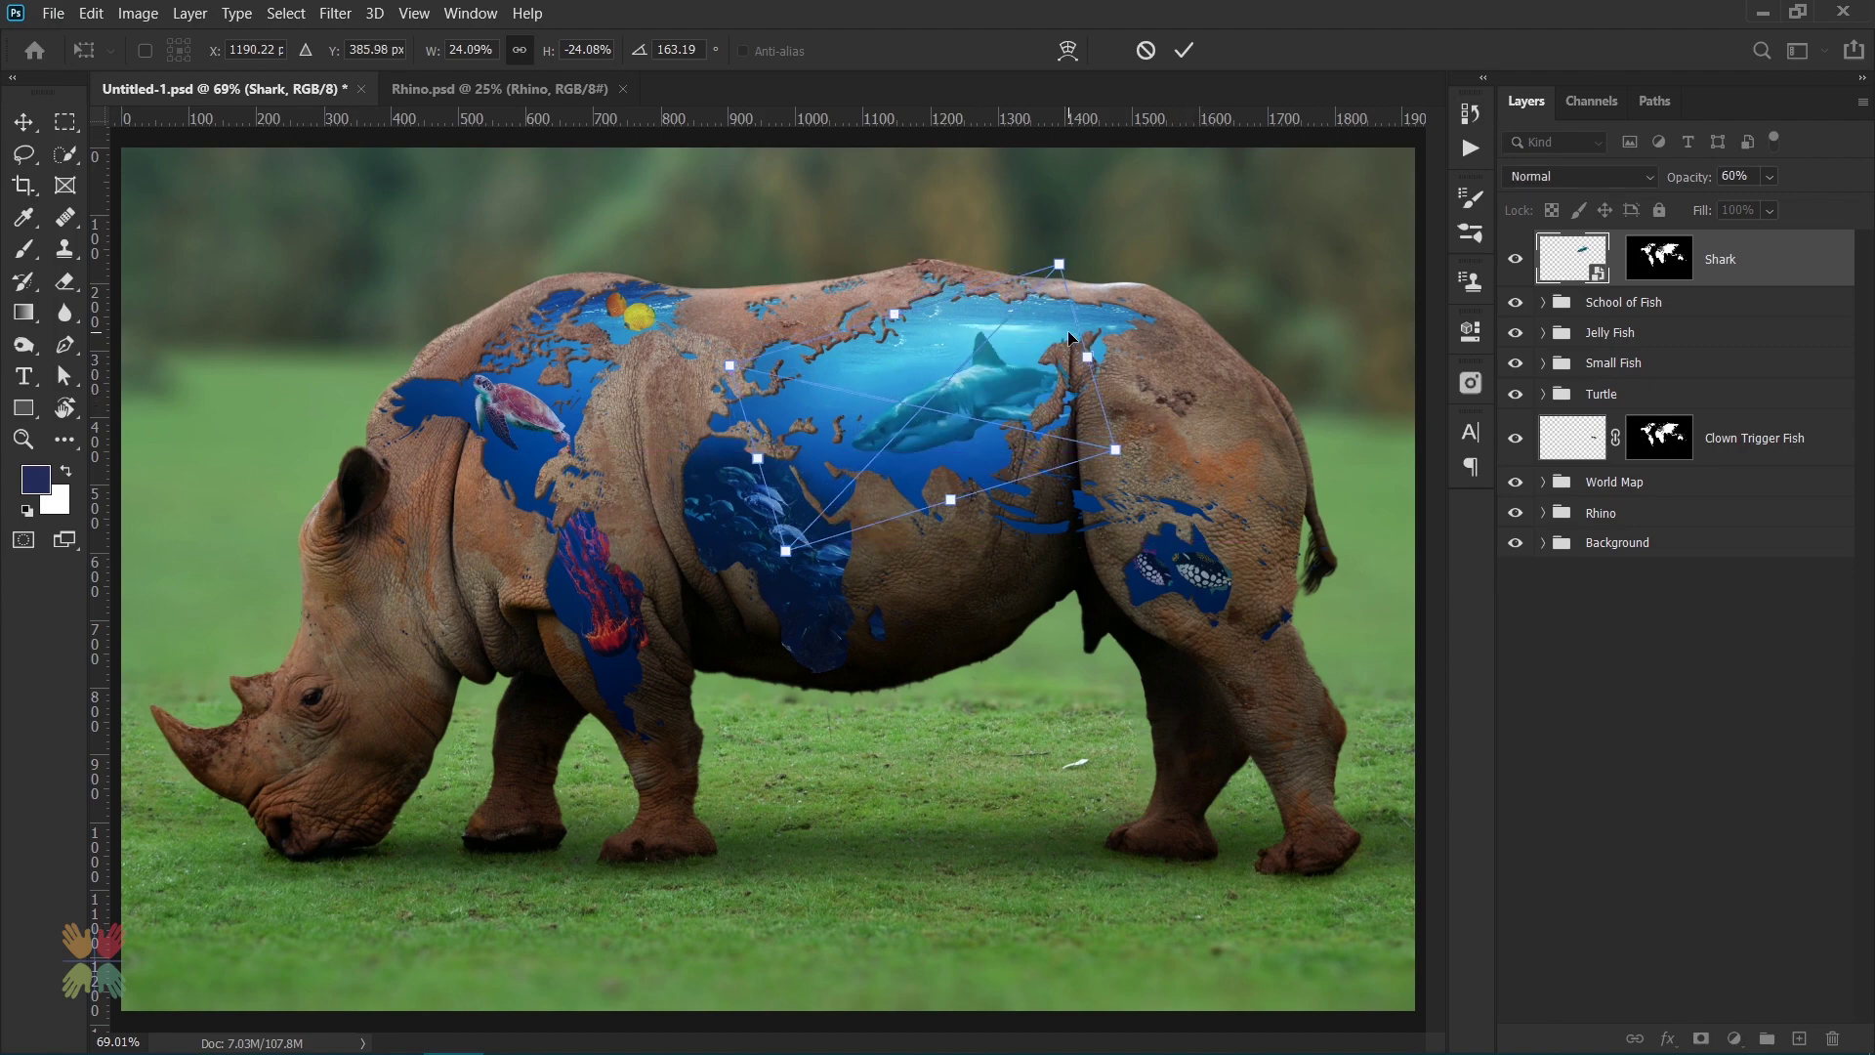
left_click_drag(1059, 262, 1072, 248)
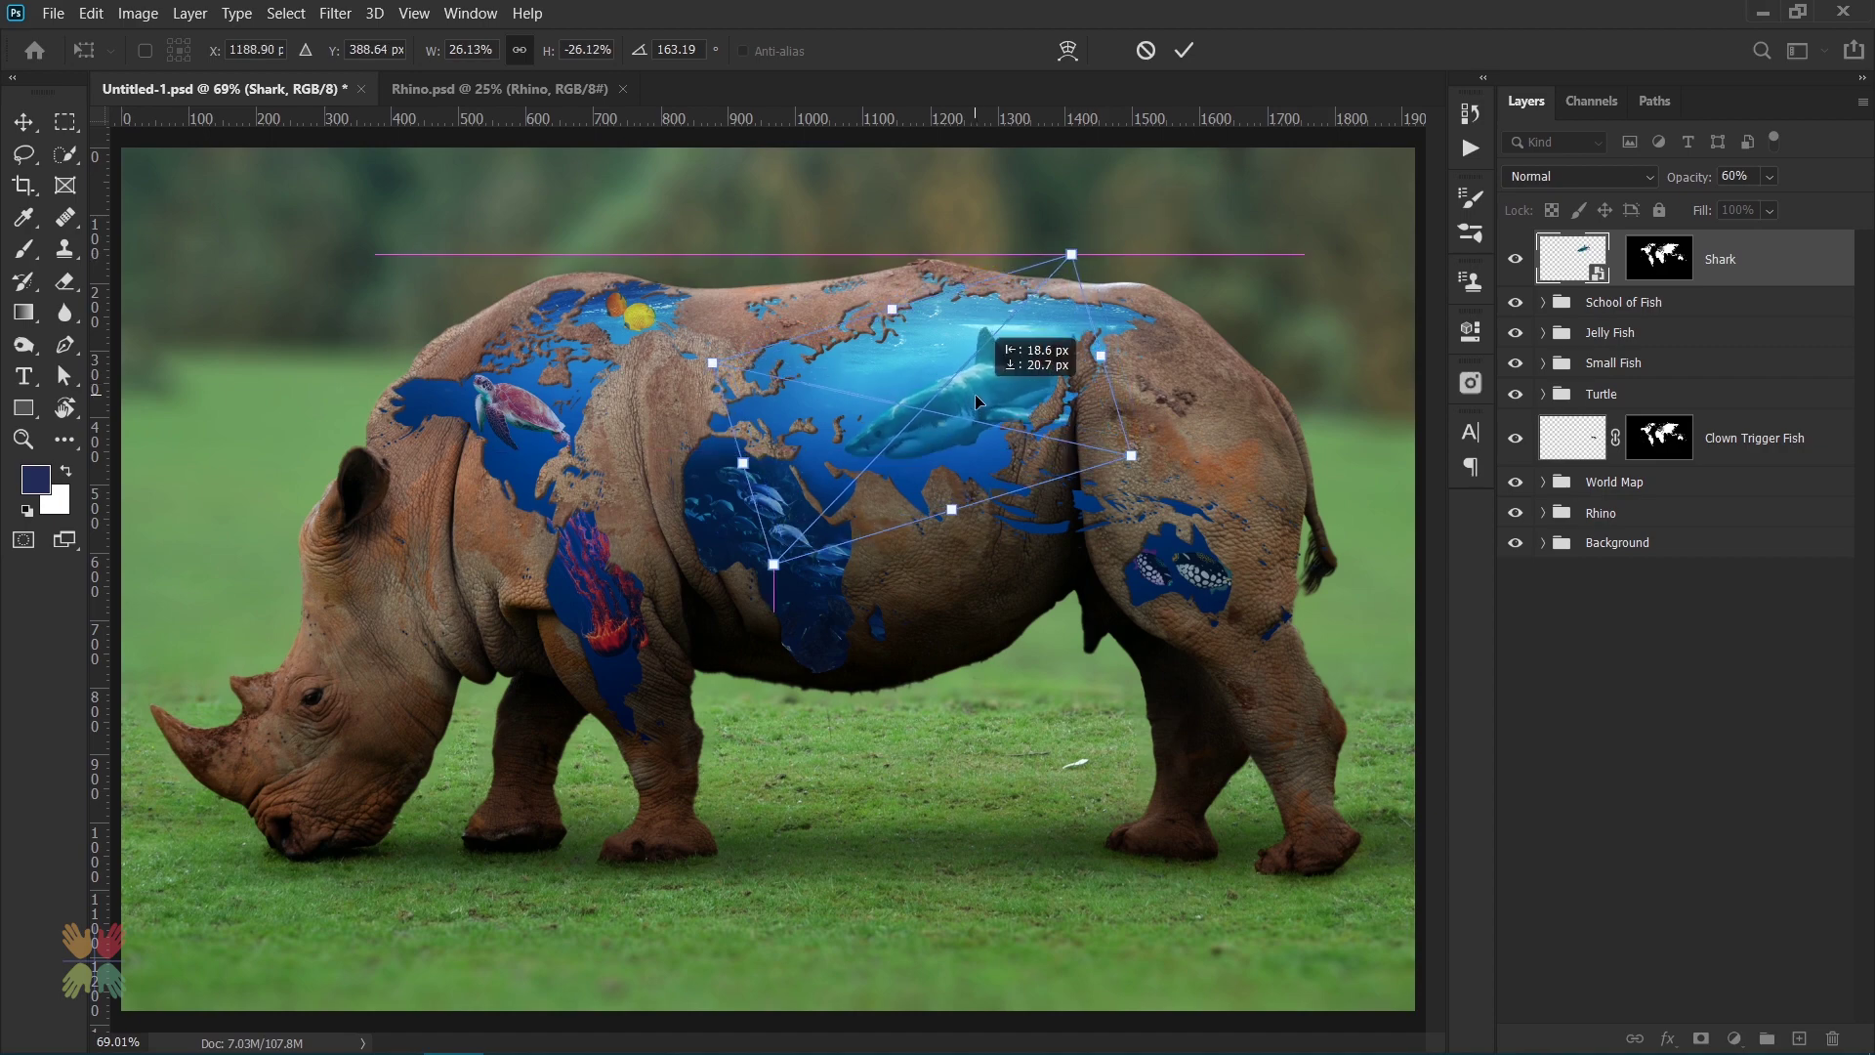
left_click(1184, 50)
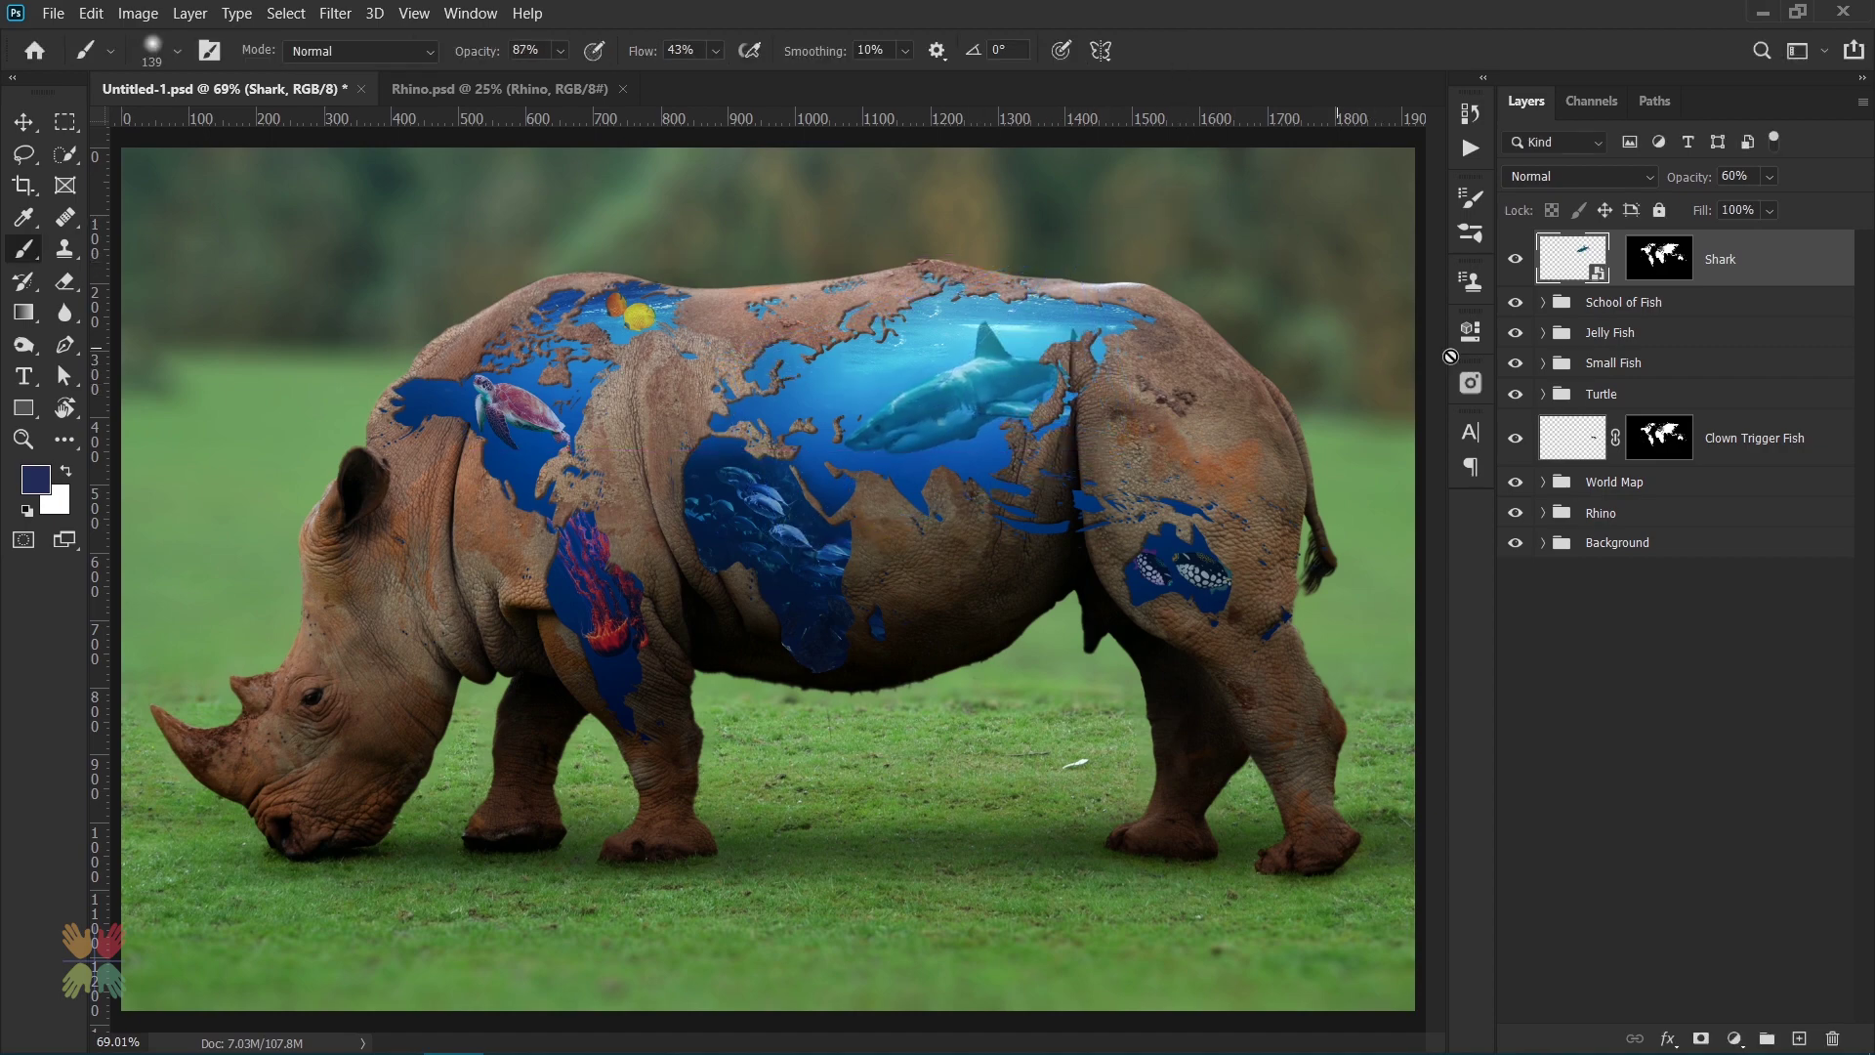
- Add a clipped Color Balance with Cyan-Red -21 and Yellow-Blue +23 to the shark
left_click(1733, 1038)
left_click(1713, 804)
left_click(1261, 778)
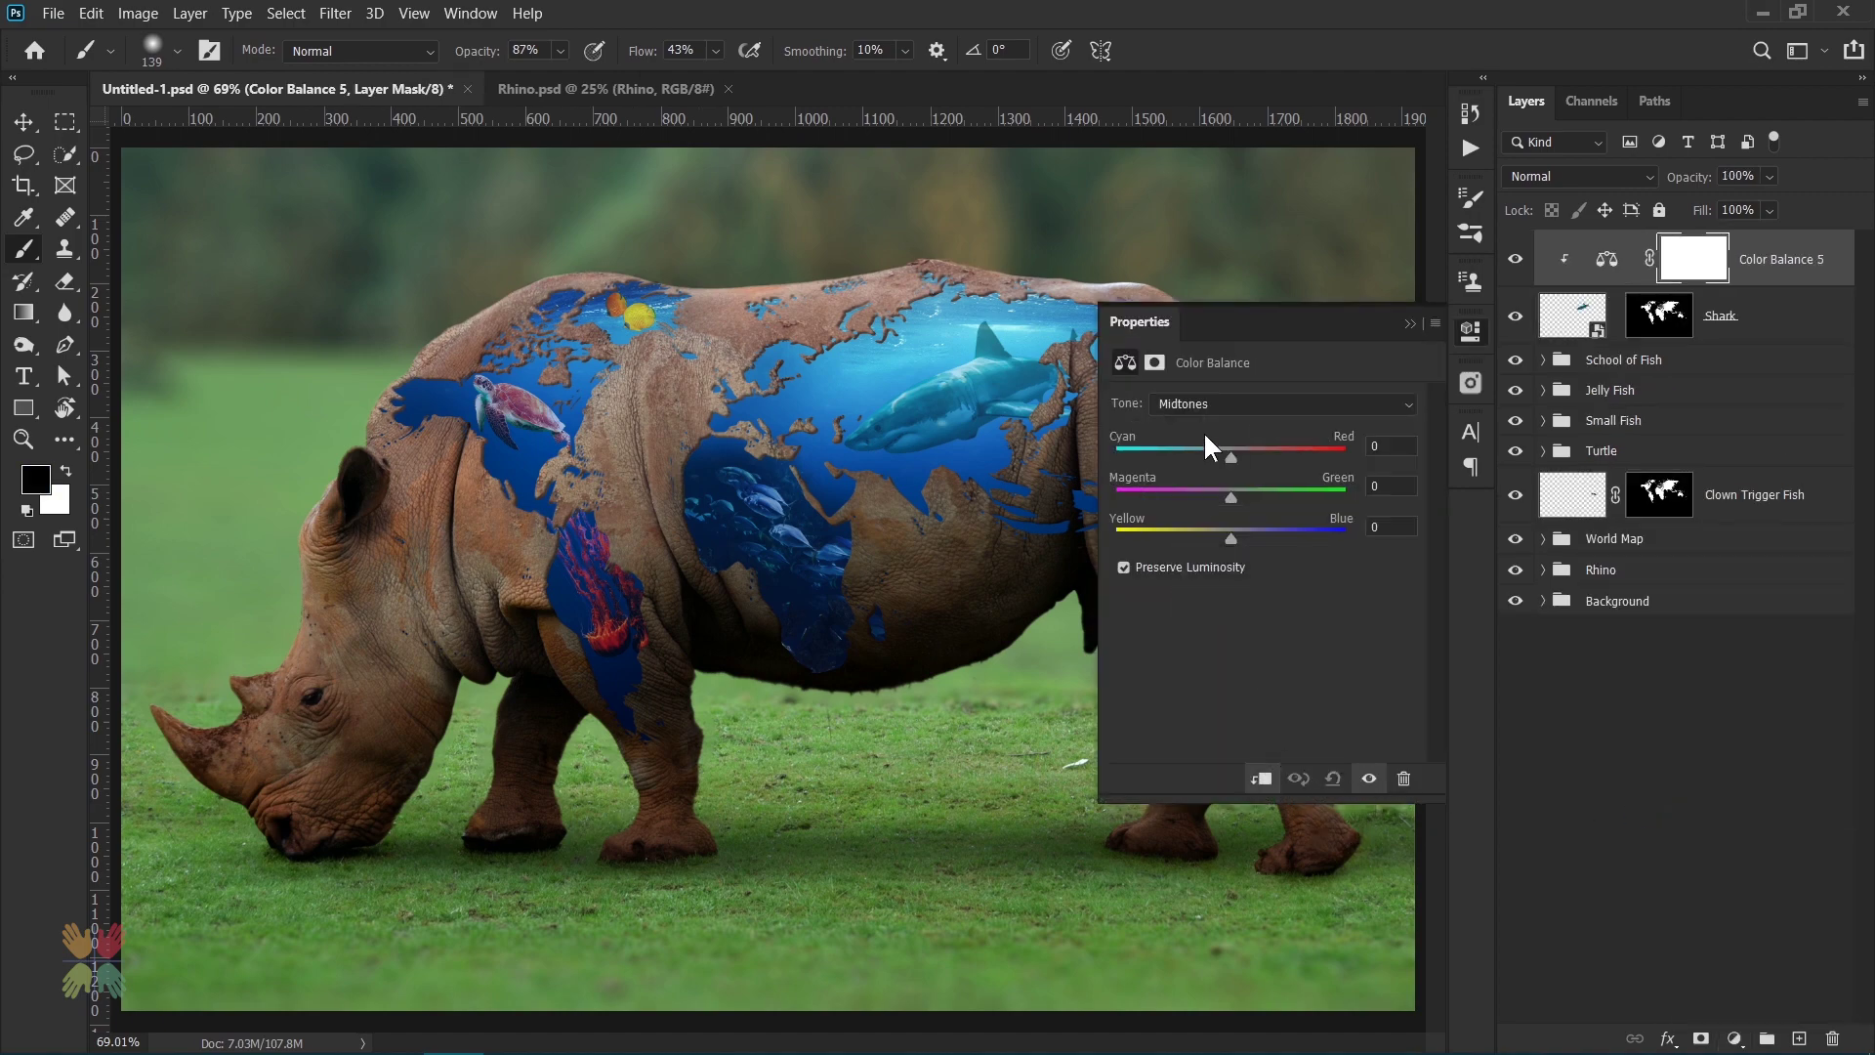
type("-21")
key("Tab")
key("Tab")
type("23")
key("Return")
left_click(1409, 323)
- Add an S-shaped Curves adjustment to the shark
left_click(1733, 1038)
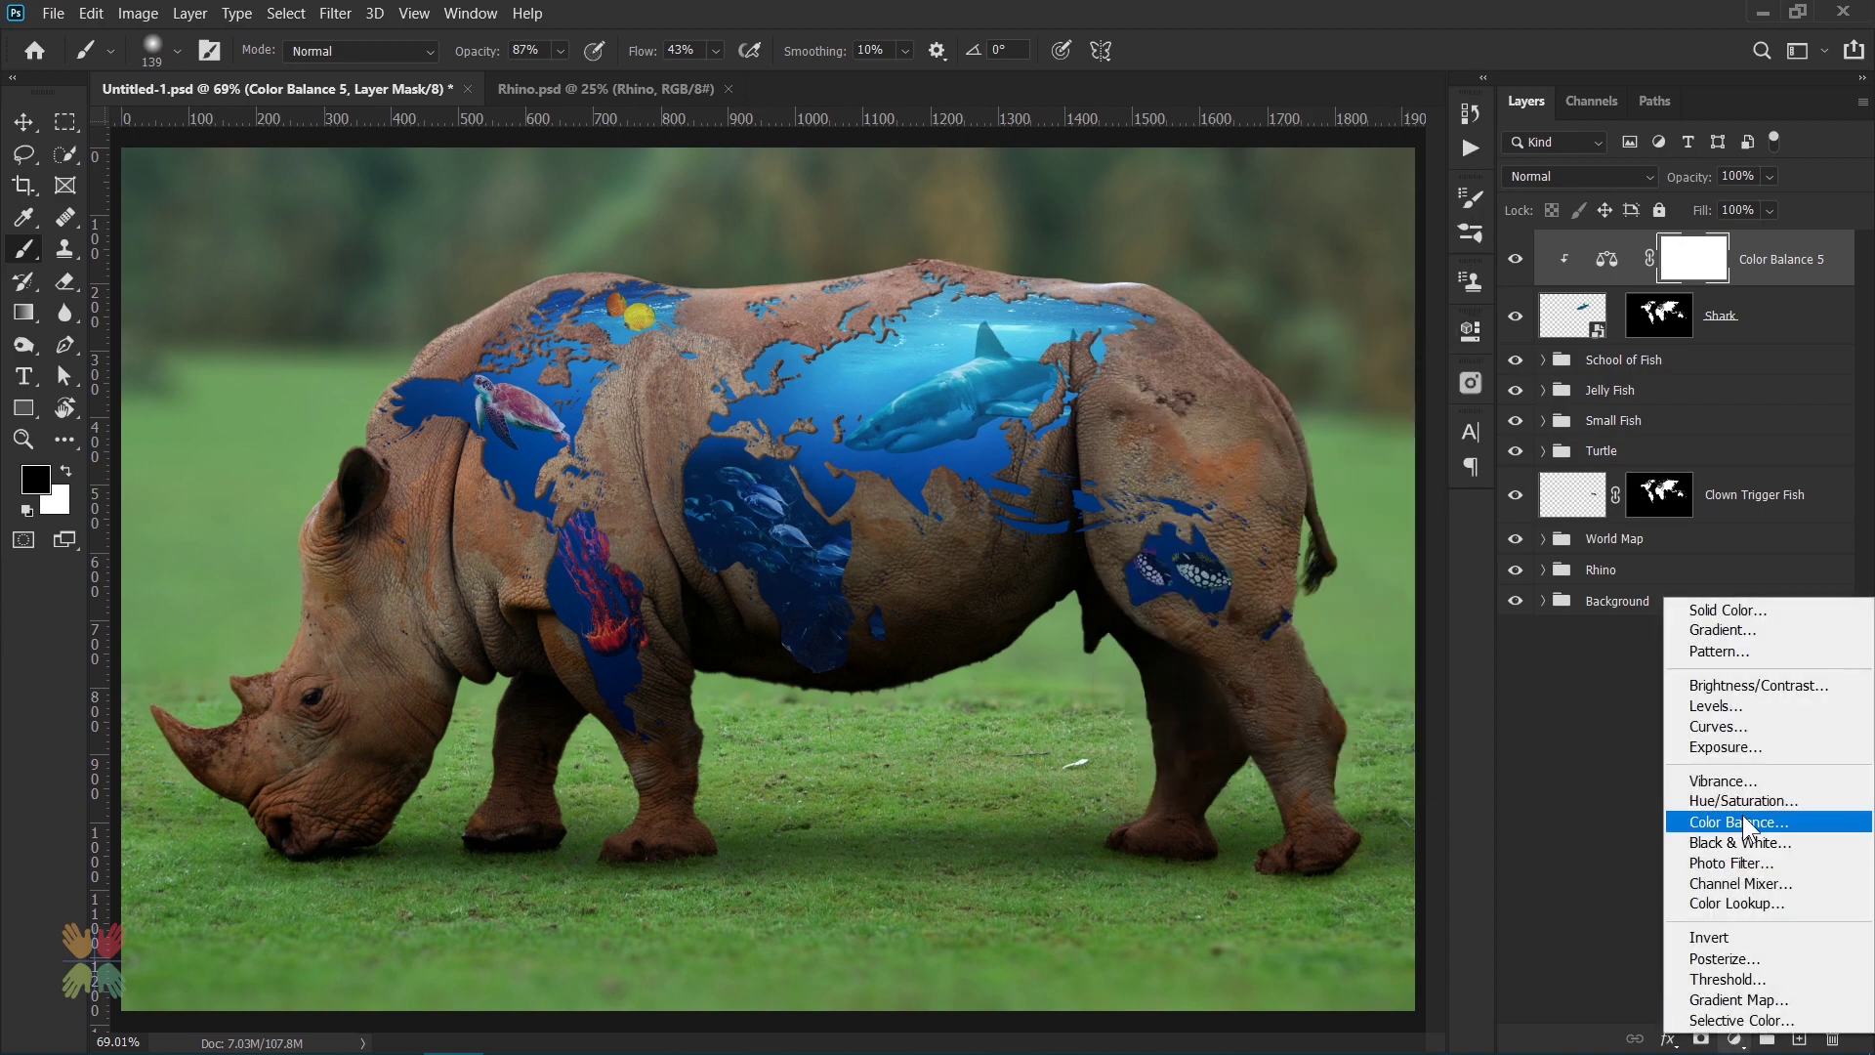
left_click(1719, 726)
left_click_drag(1227, 640, 1228, 652)
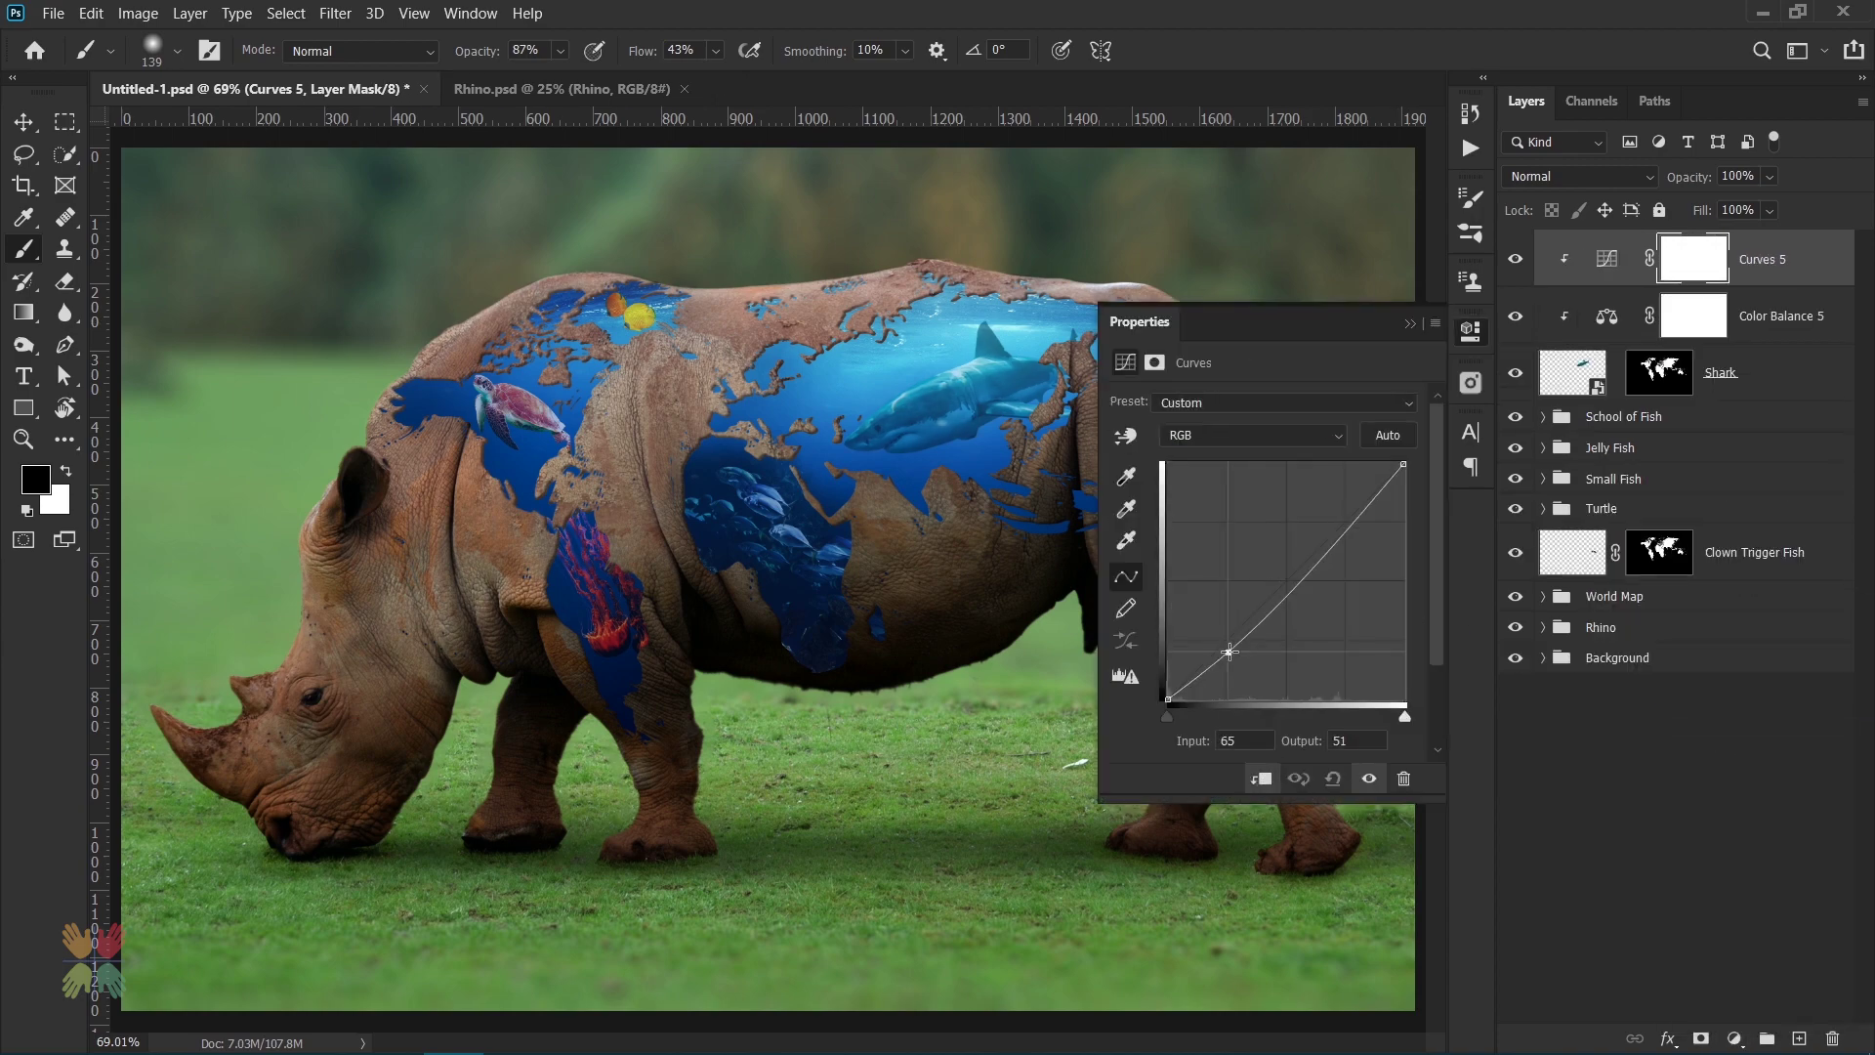
left_click_drag(1337, 536, 1338, 515)
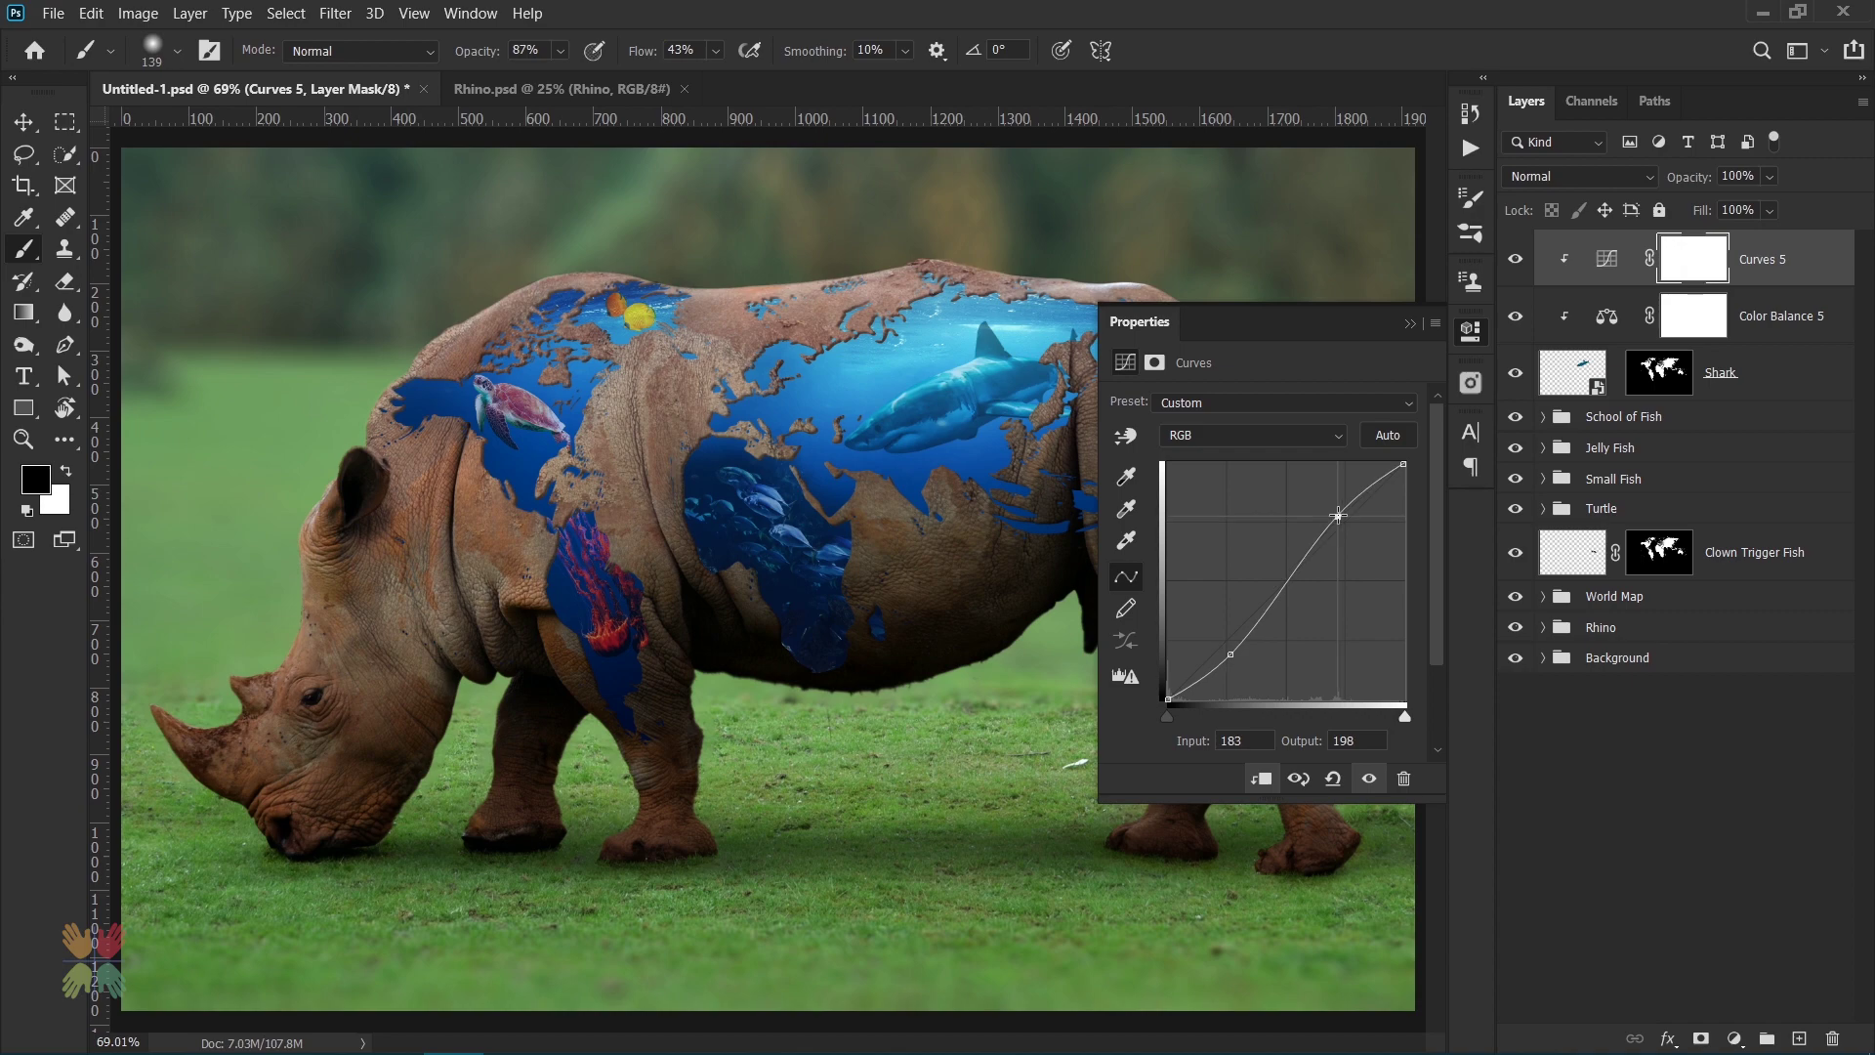
- Group the shark with its two adjustments and name the group Shark
left_click(1408, 323)
left_click(1718, 372, "shift")
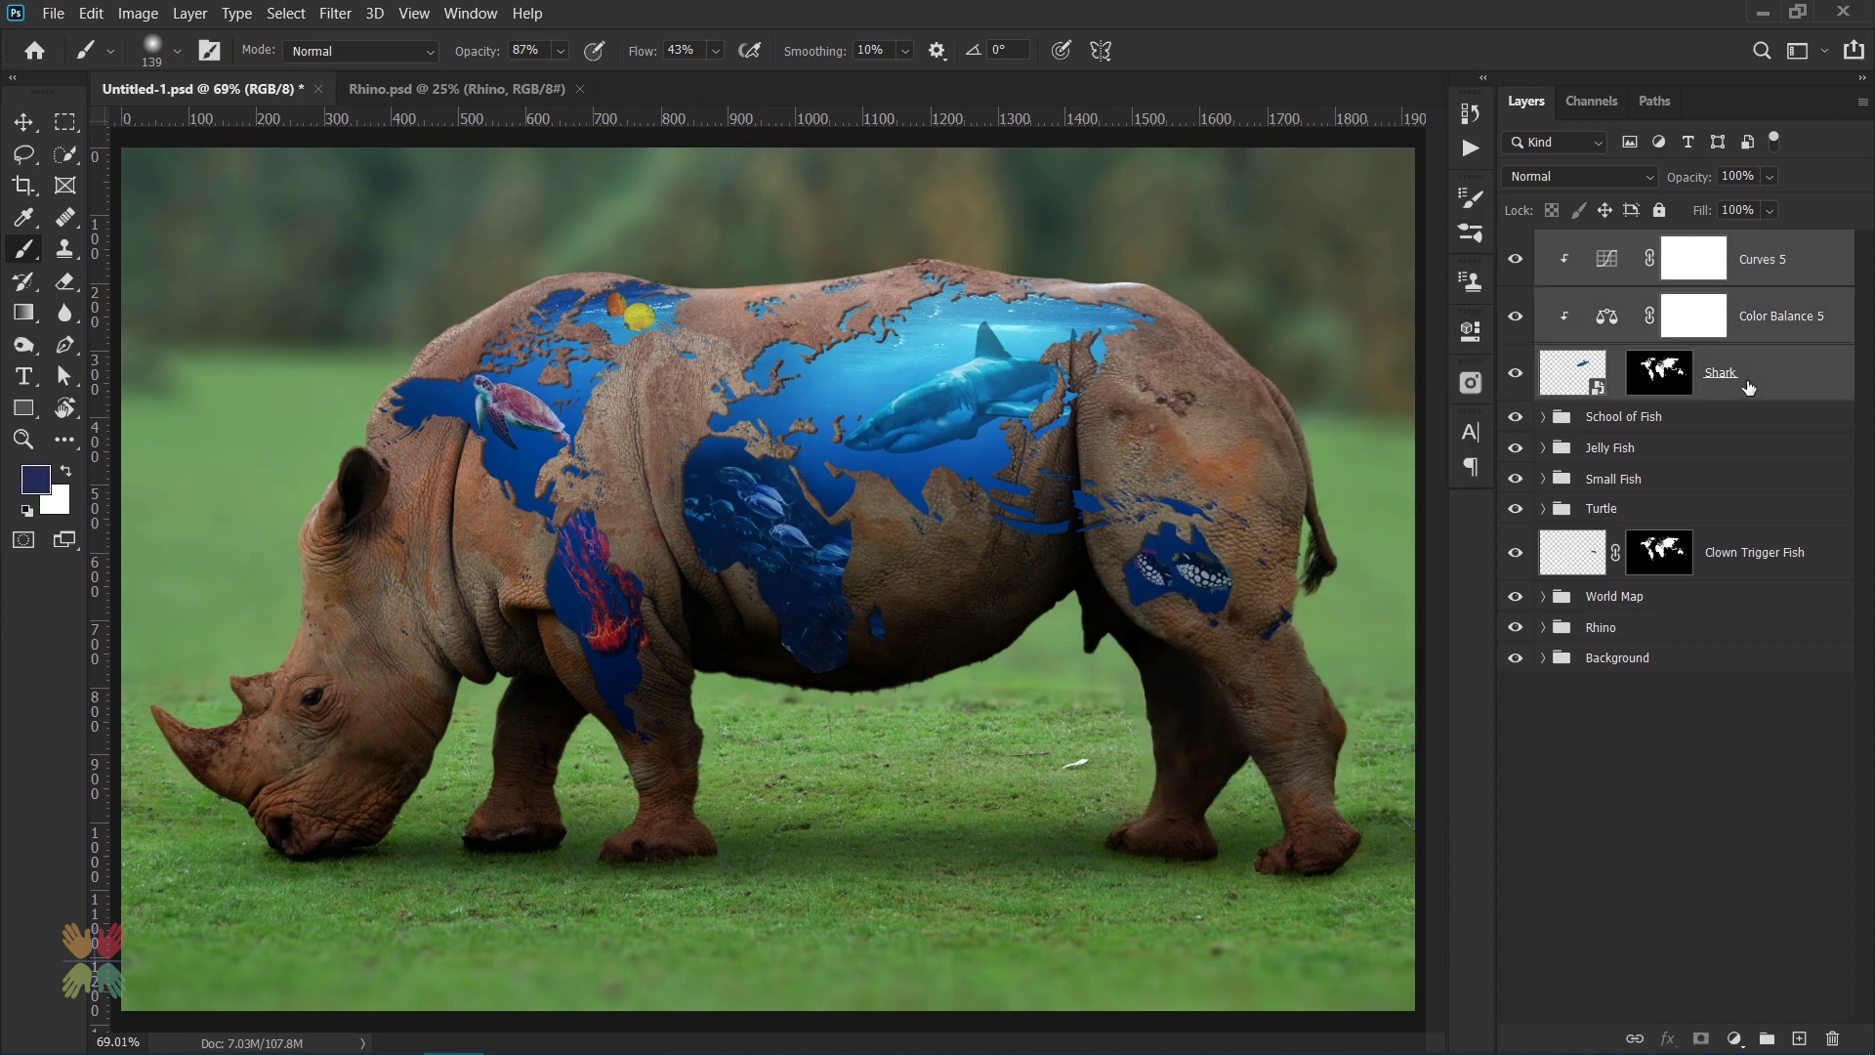
key("ctrl+g")
double_click(1607, 245)
type("Shark")
key("Return")
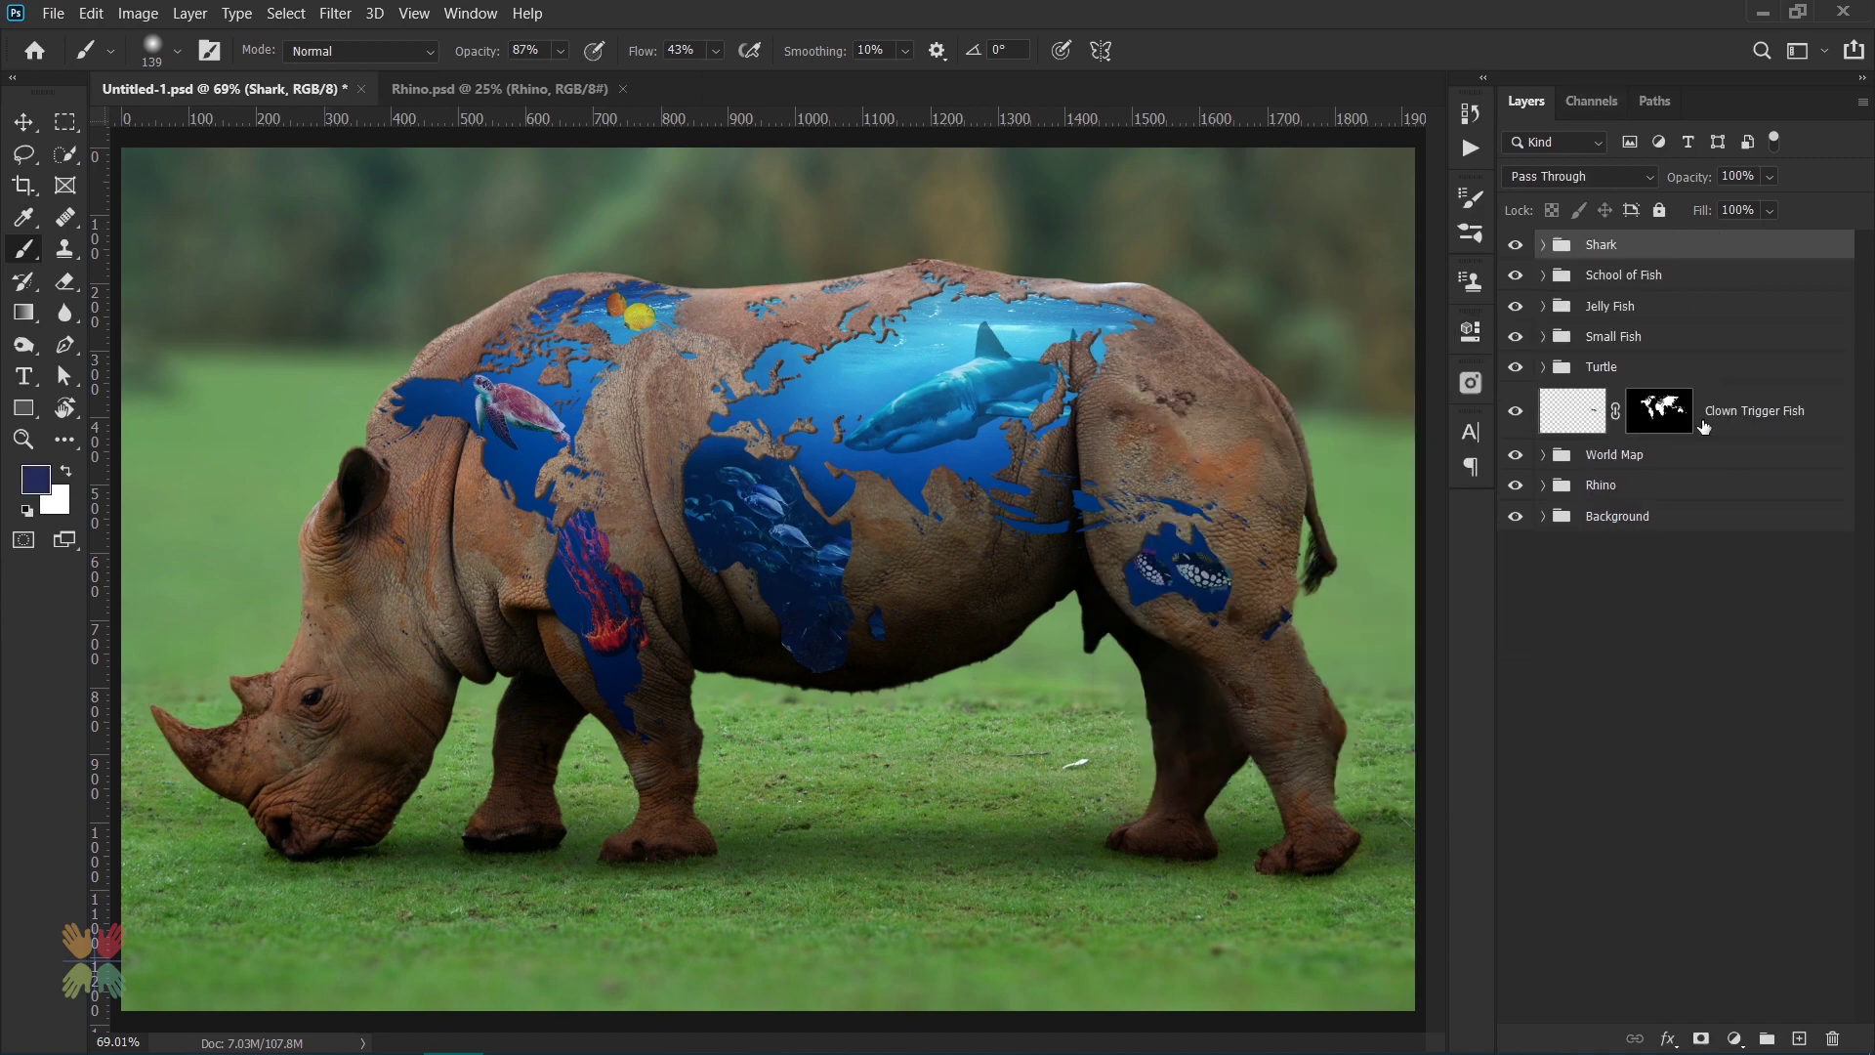
- Rotate the Shark layer to about 156° and reposition it within the rhino's back ocean
left_click(1543, 245)
left_click(1755, 403)
key("ctrl+t")
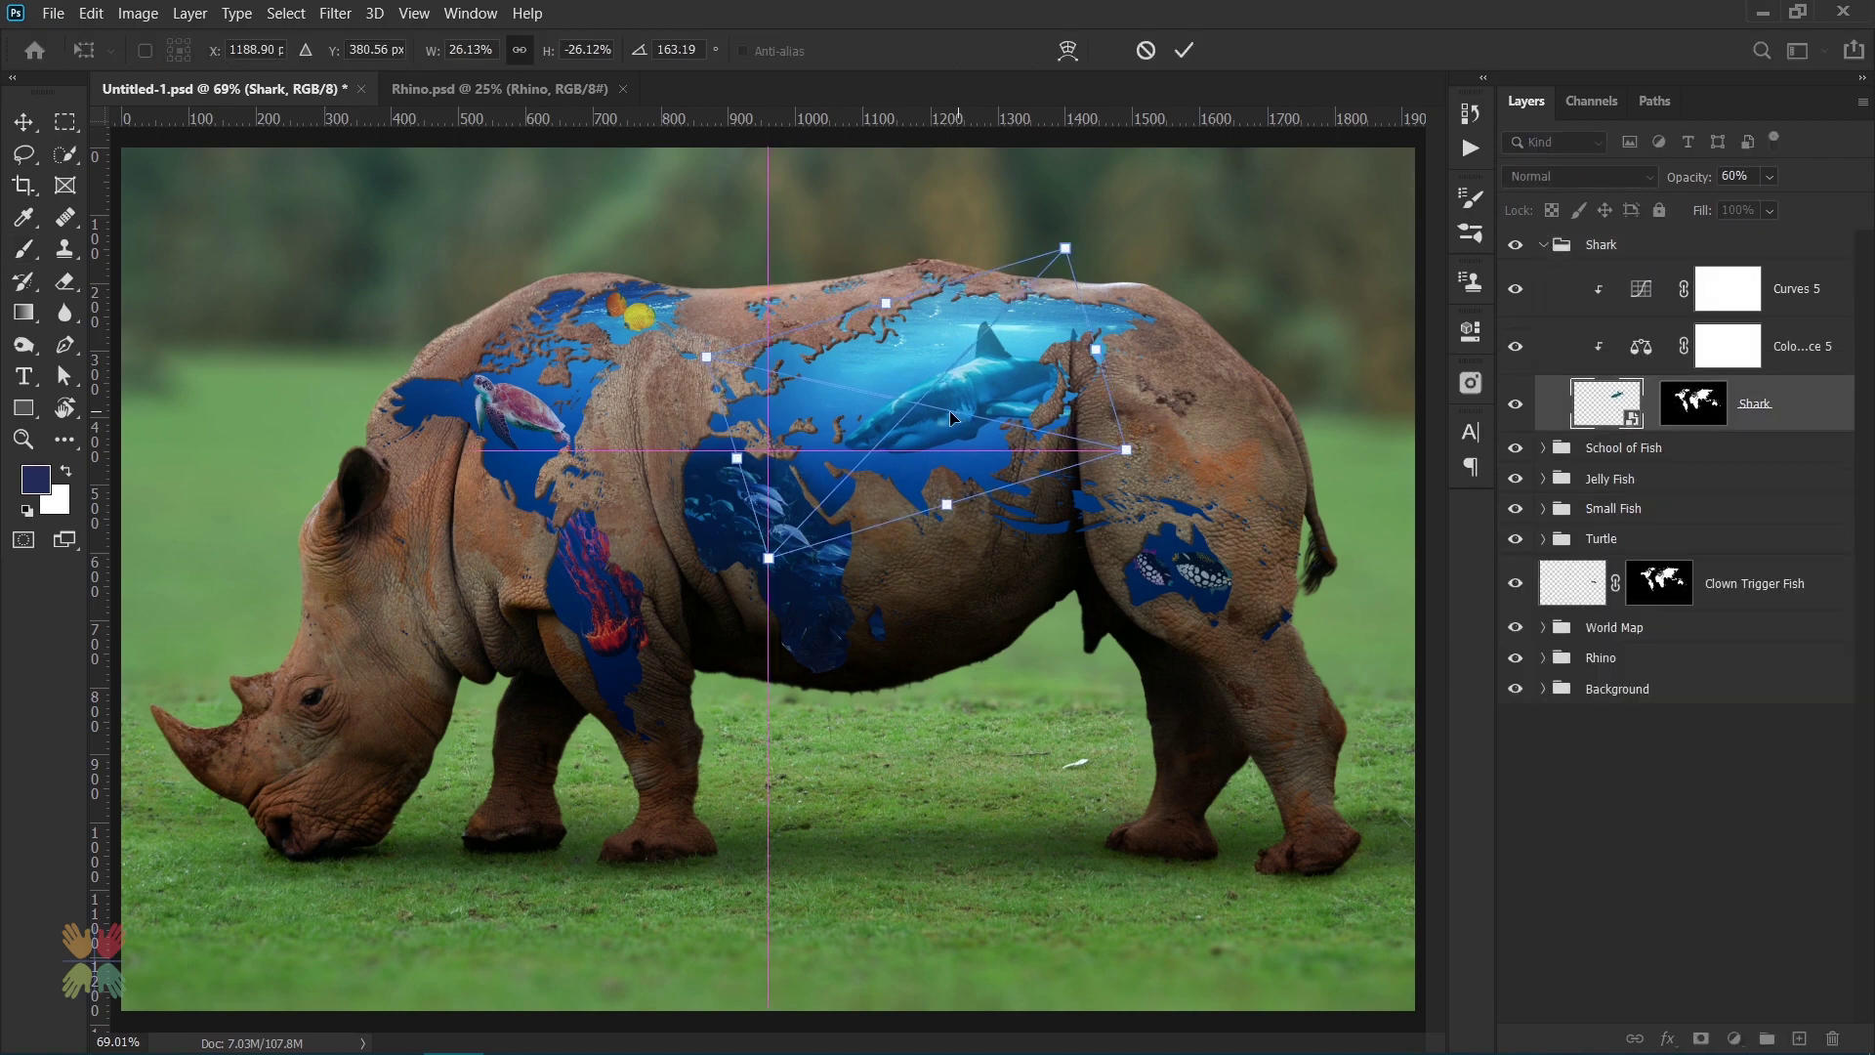
mouse_move(949, 411)
left_mouse_down()
mouse_move(926, 385)
mouse_move(1029, 439)
left_mouse_up()
left_click_drag(1162, 439, 1176, 415)
mouse_move(939, 436)
left_mouse_down()
mouse_move(952, 450)
mouse_move(931, 426)
mouse_move(1003, 431)
left_mouse_up()
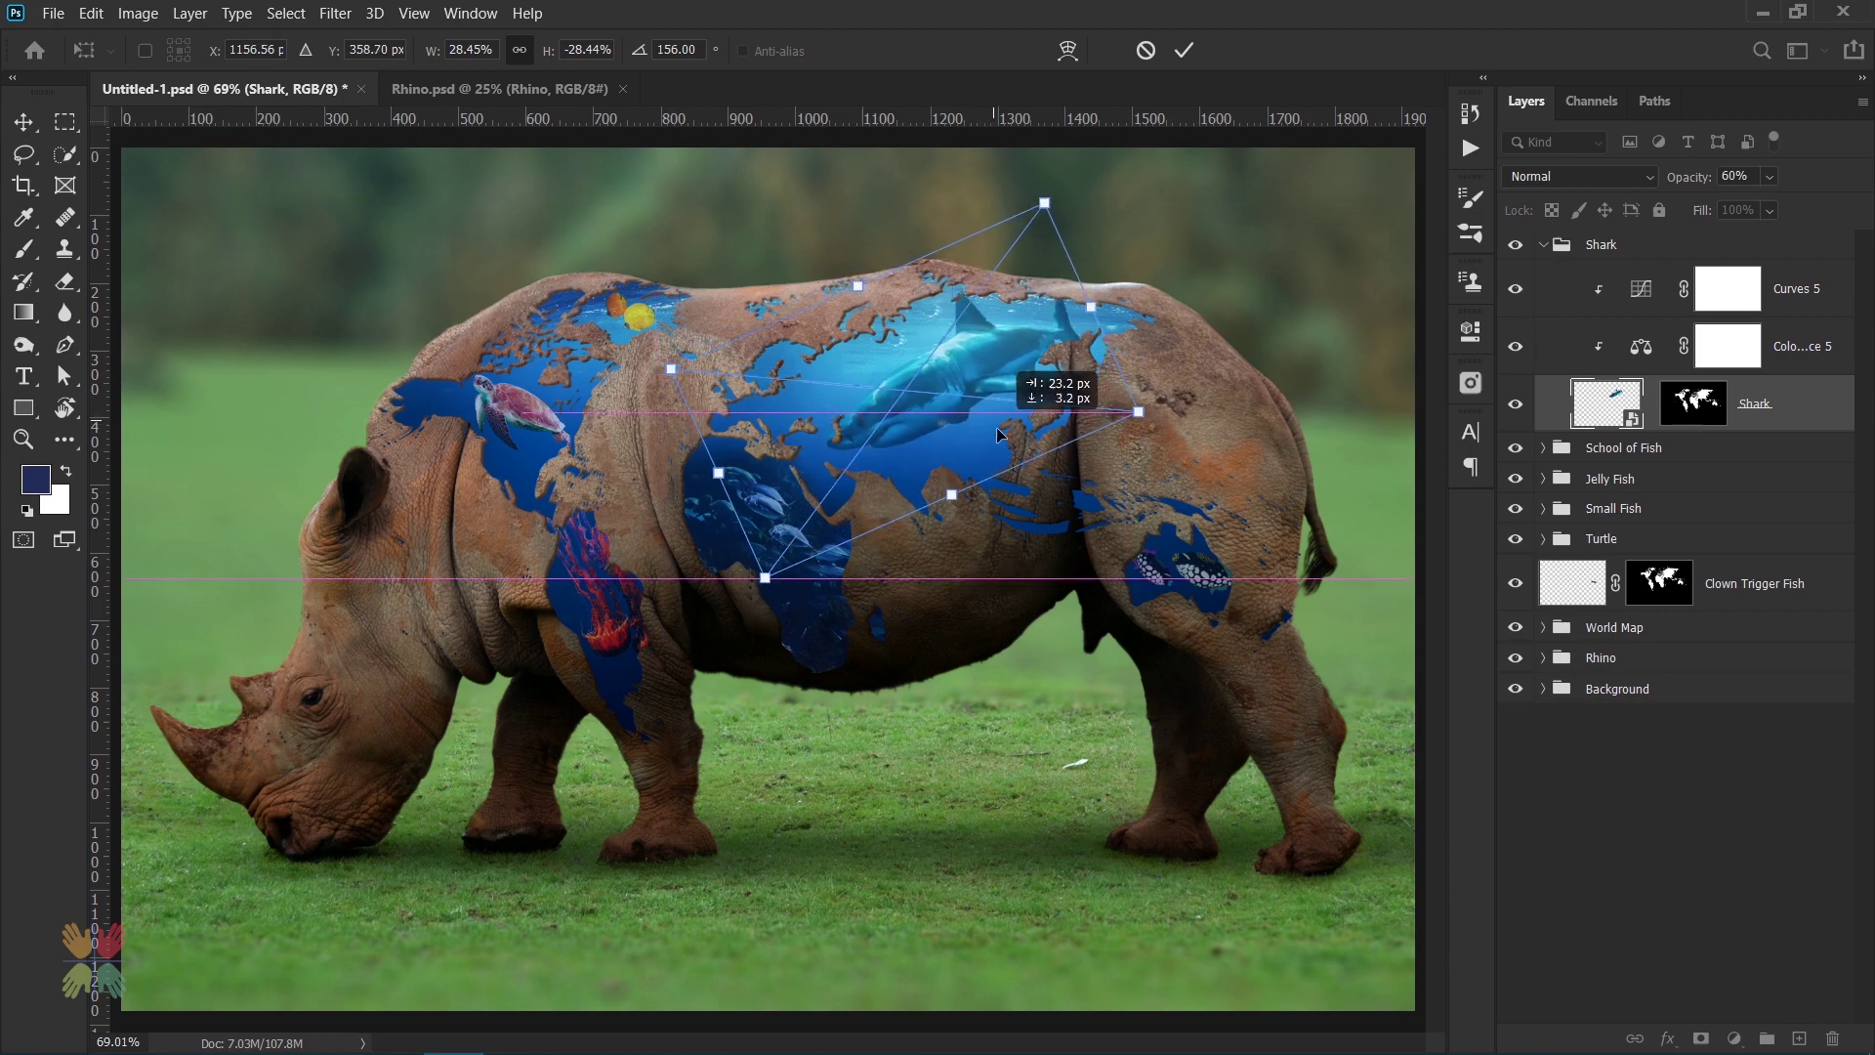
left_click_drag(1006, 437, 1000, 435)
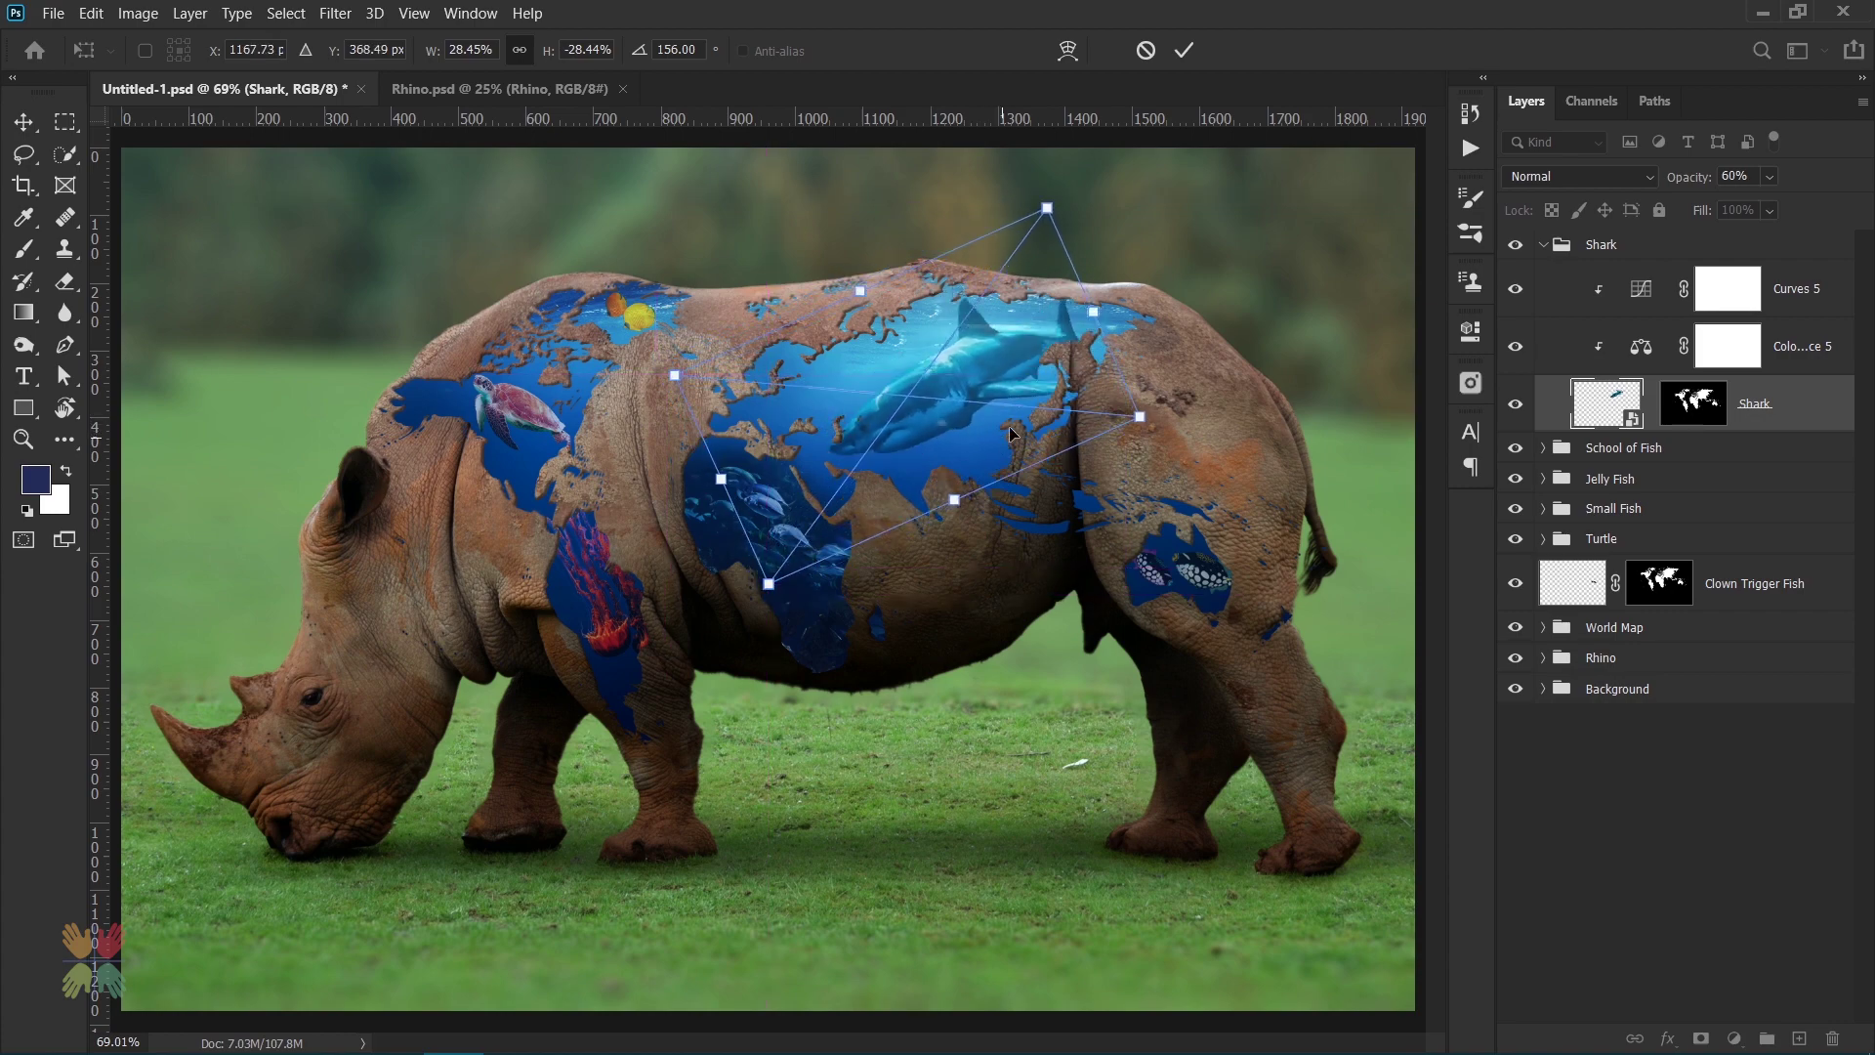
key("Return")
key("b")
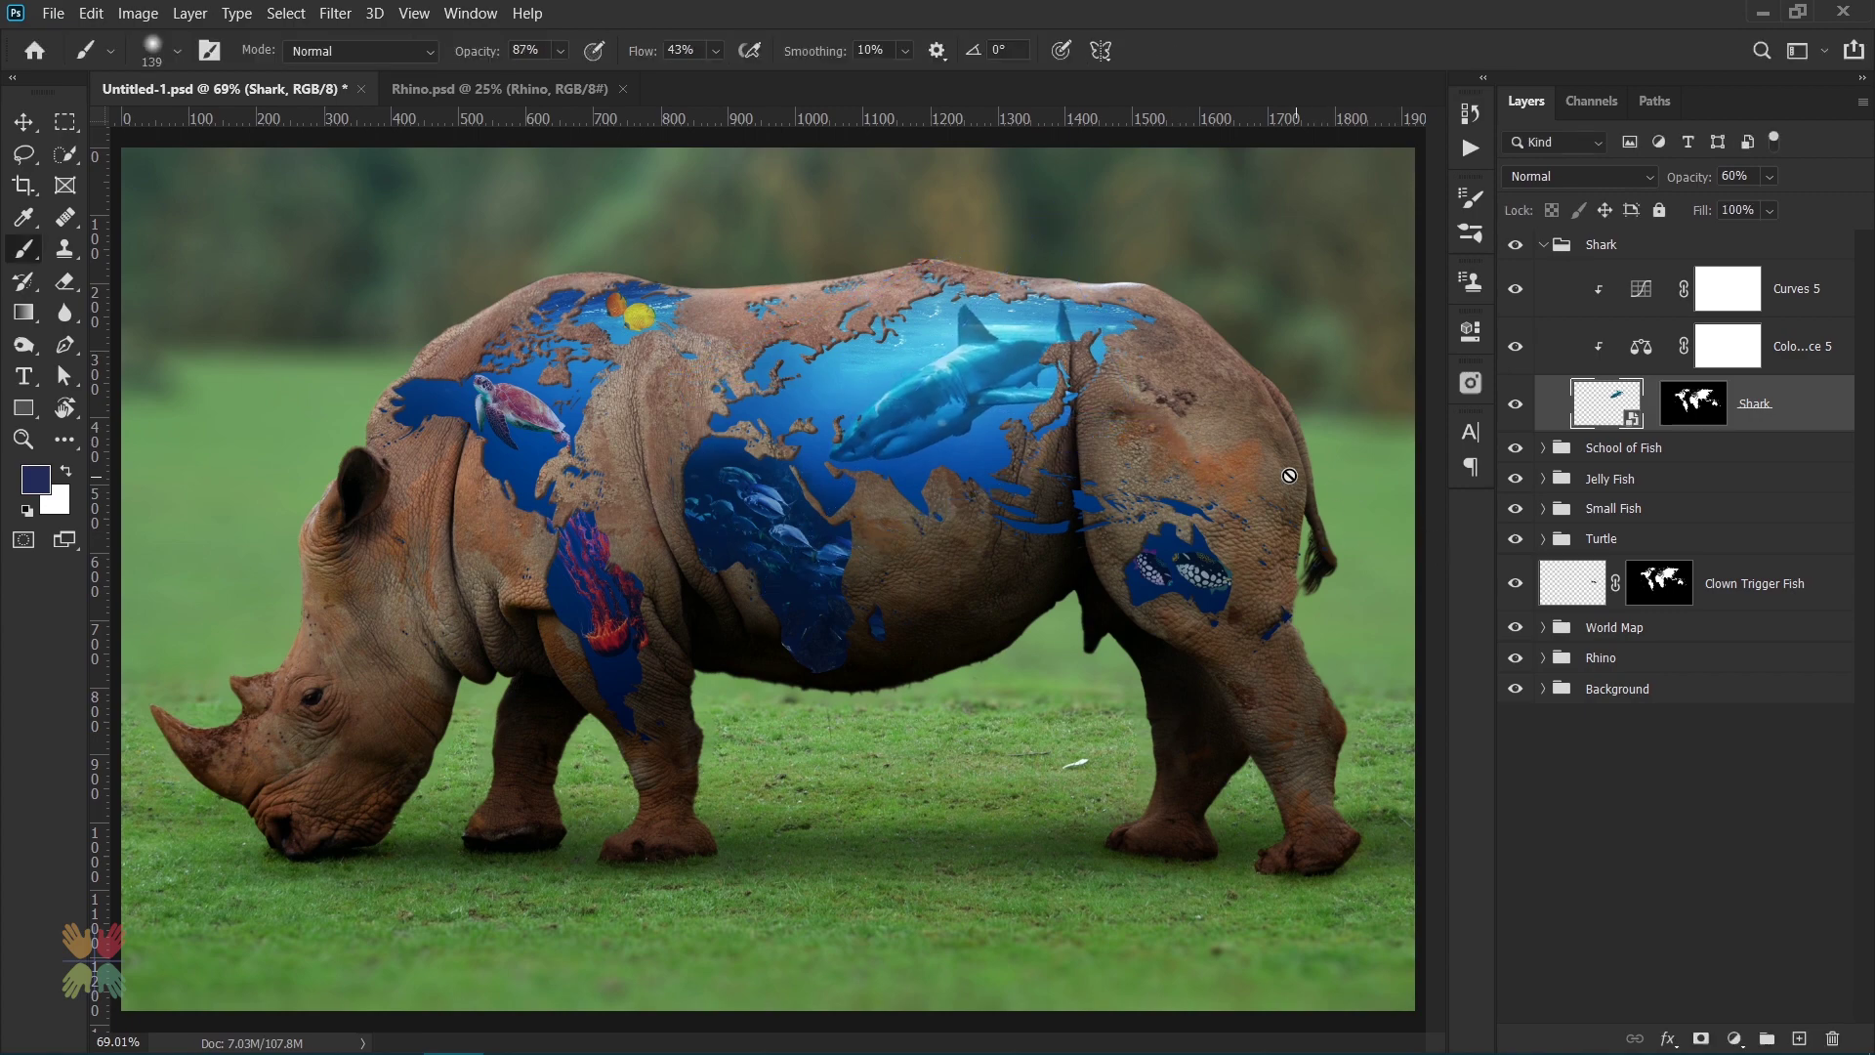
left_click(1543, 245)
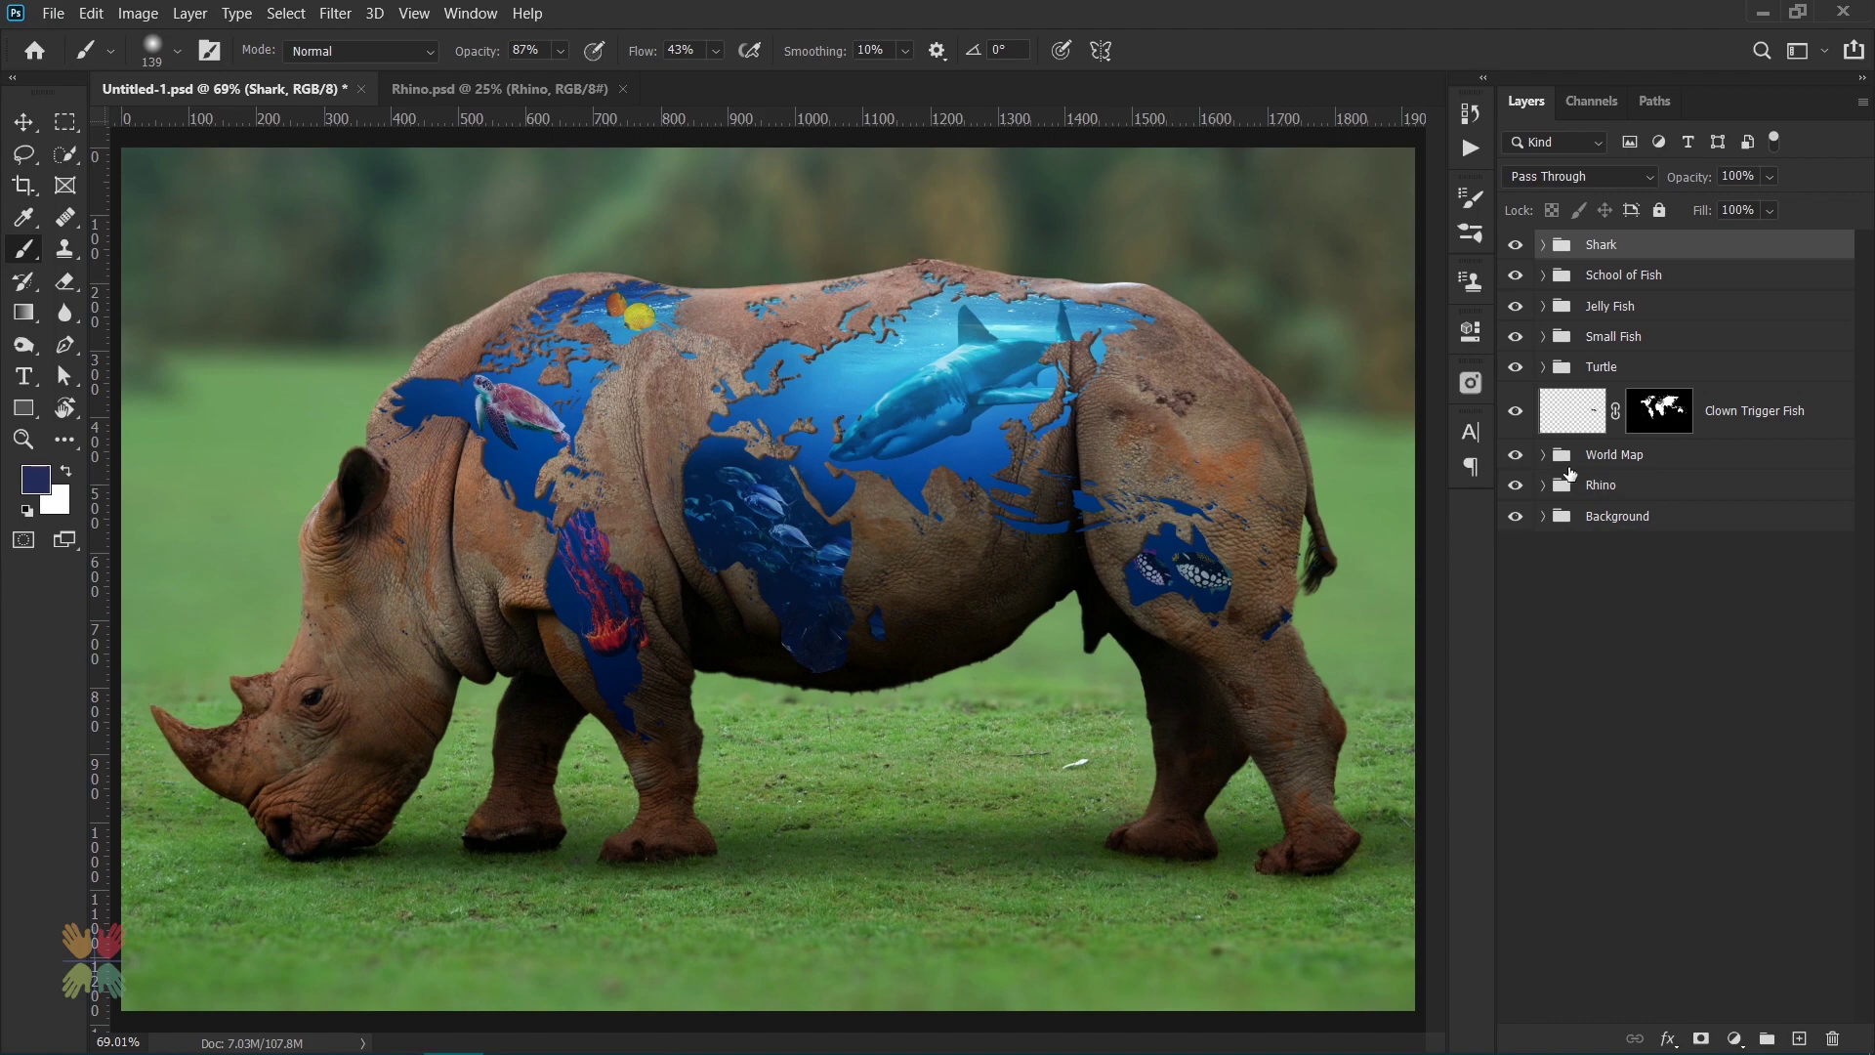
- Add a new layer clipped above Layer 3 in World Map with default black/white colours
left_click(1543, 485)
left_click(1543, 455)
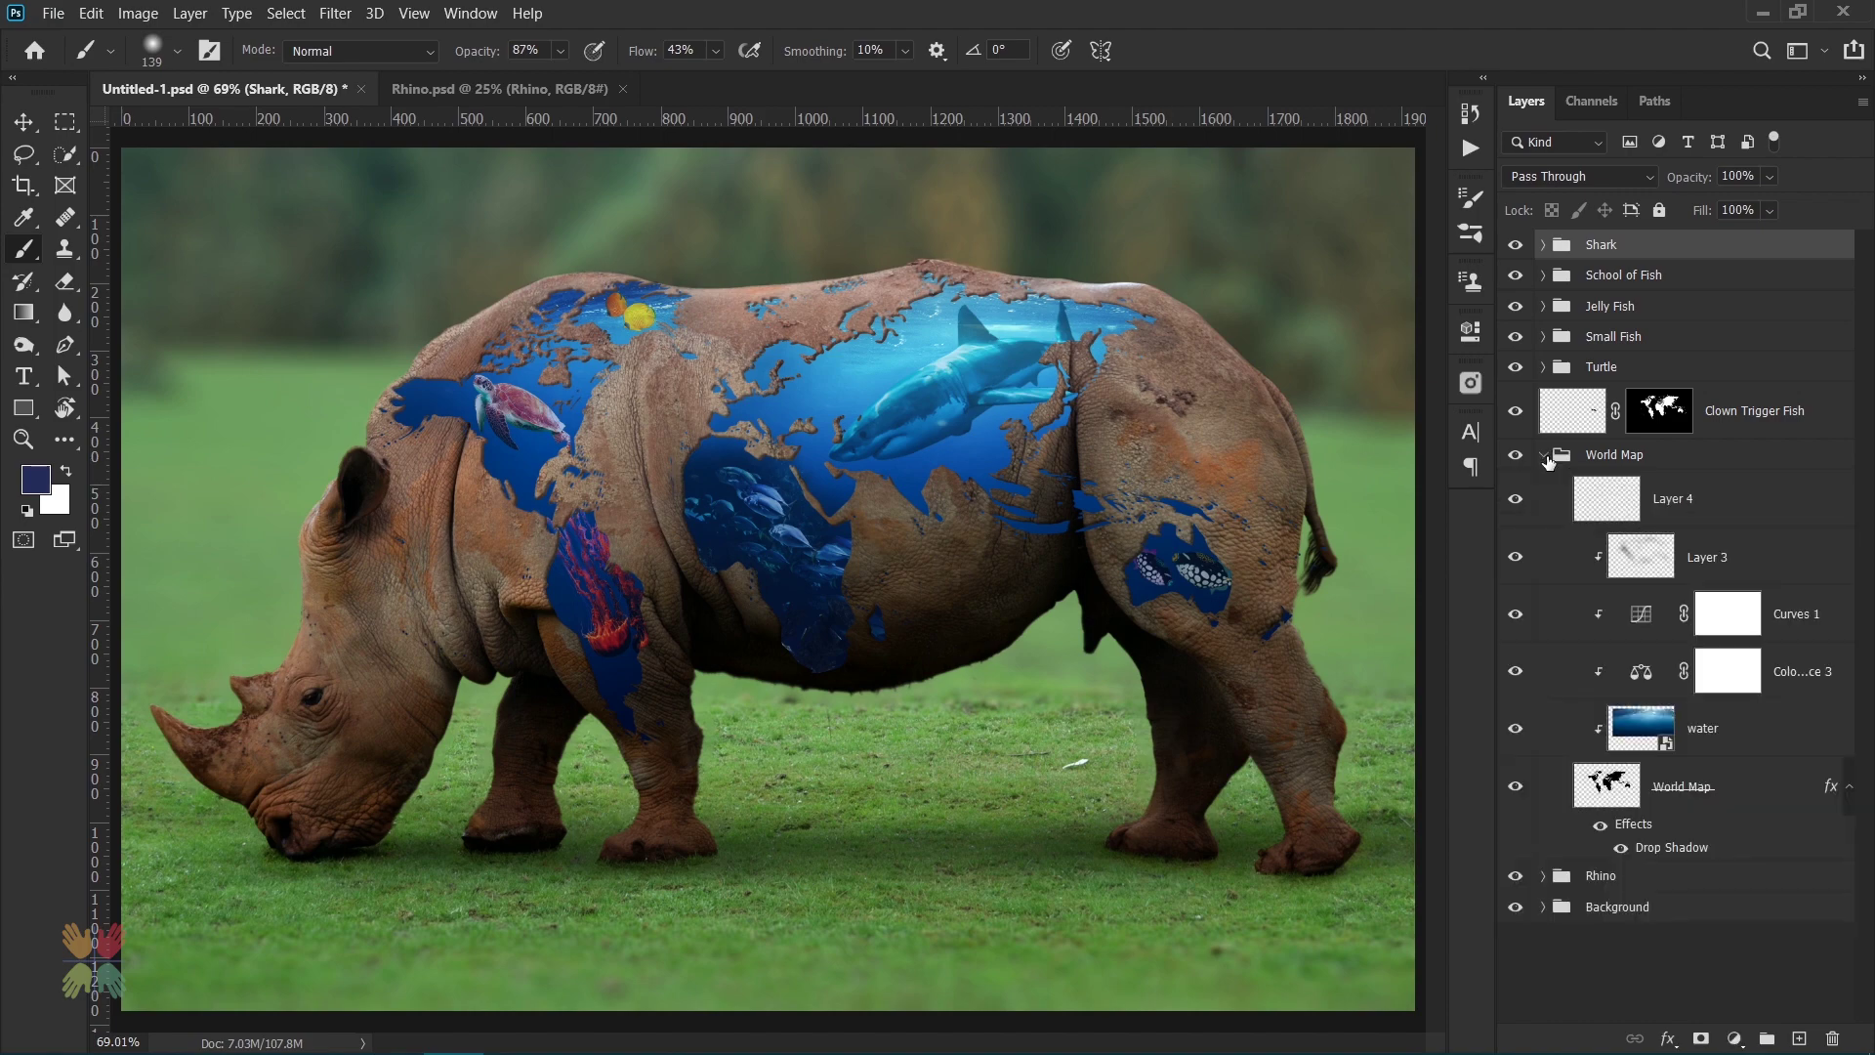
left_click(1660, 505)
left_click(1694, 570)
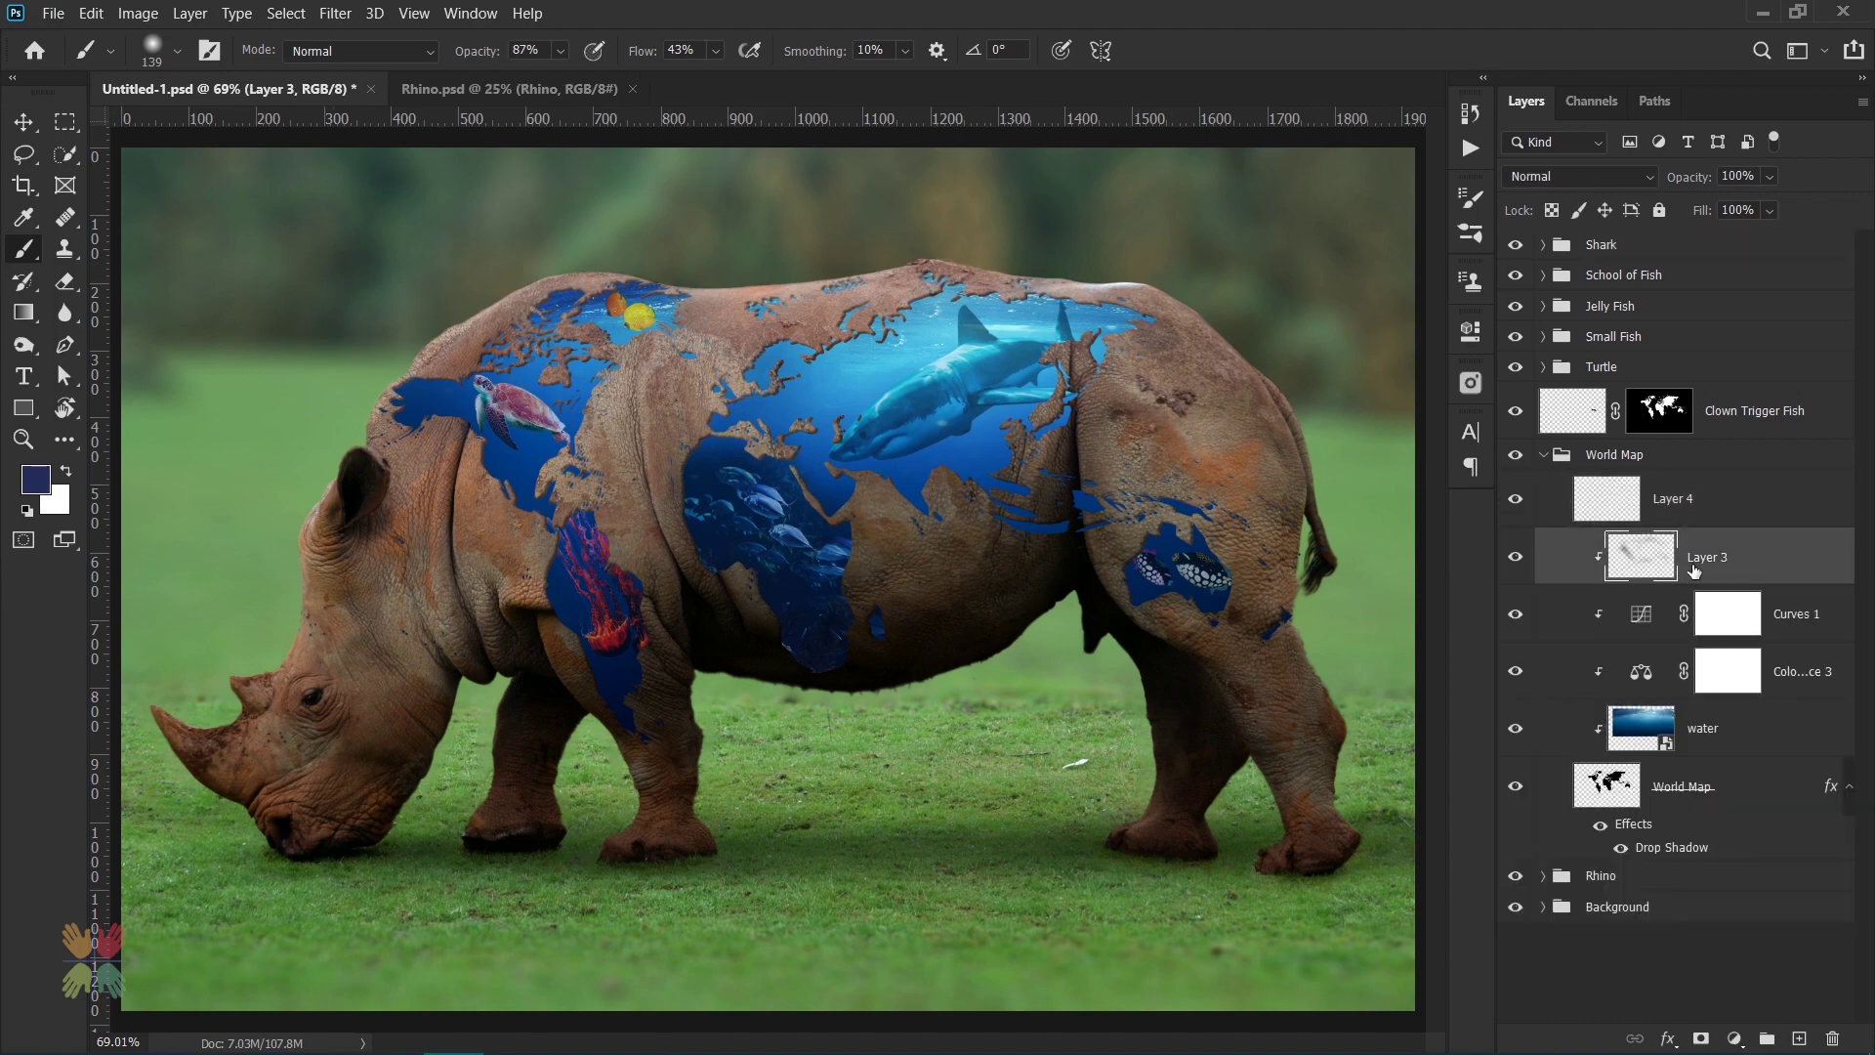
left_click(1800, 1038)
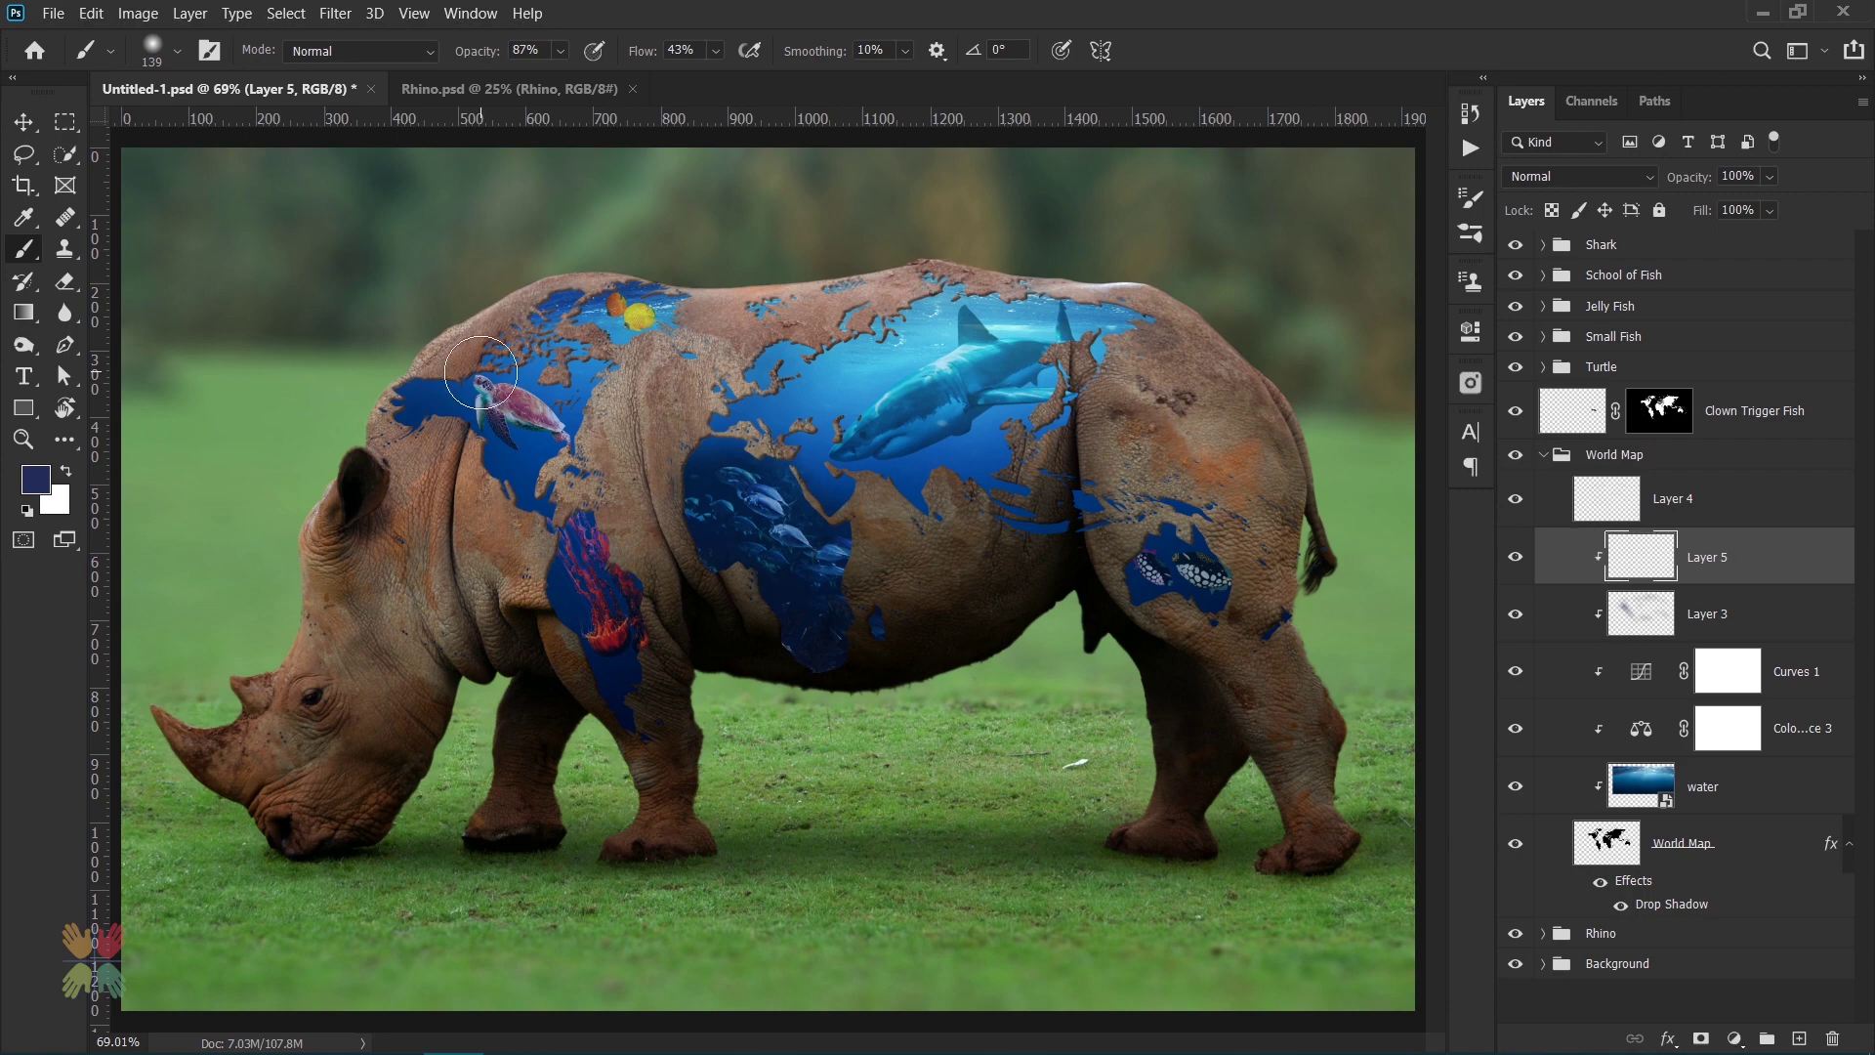
key("d")
- Set Layer 5 to Multiply and the brush to 17% opacity, 13% flow, size 206
left_click_drag(489, 52, 464, 54)
left_click(1542, 176)
left_click(1530, 273)
left_click_drag(498, 56, 481, 56)
left_click_drag(648, 57, 639, 61)
mouse_move(820, 323)
left_mouse_down()
mouse_move(850, 322)
mouse_move(722, 361)
left_mouse_up()
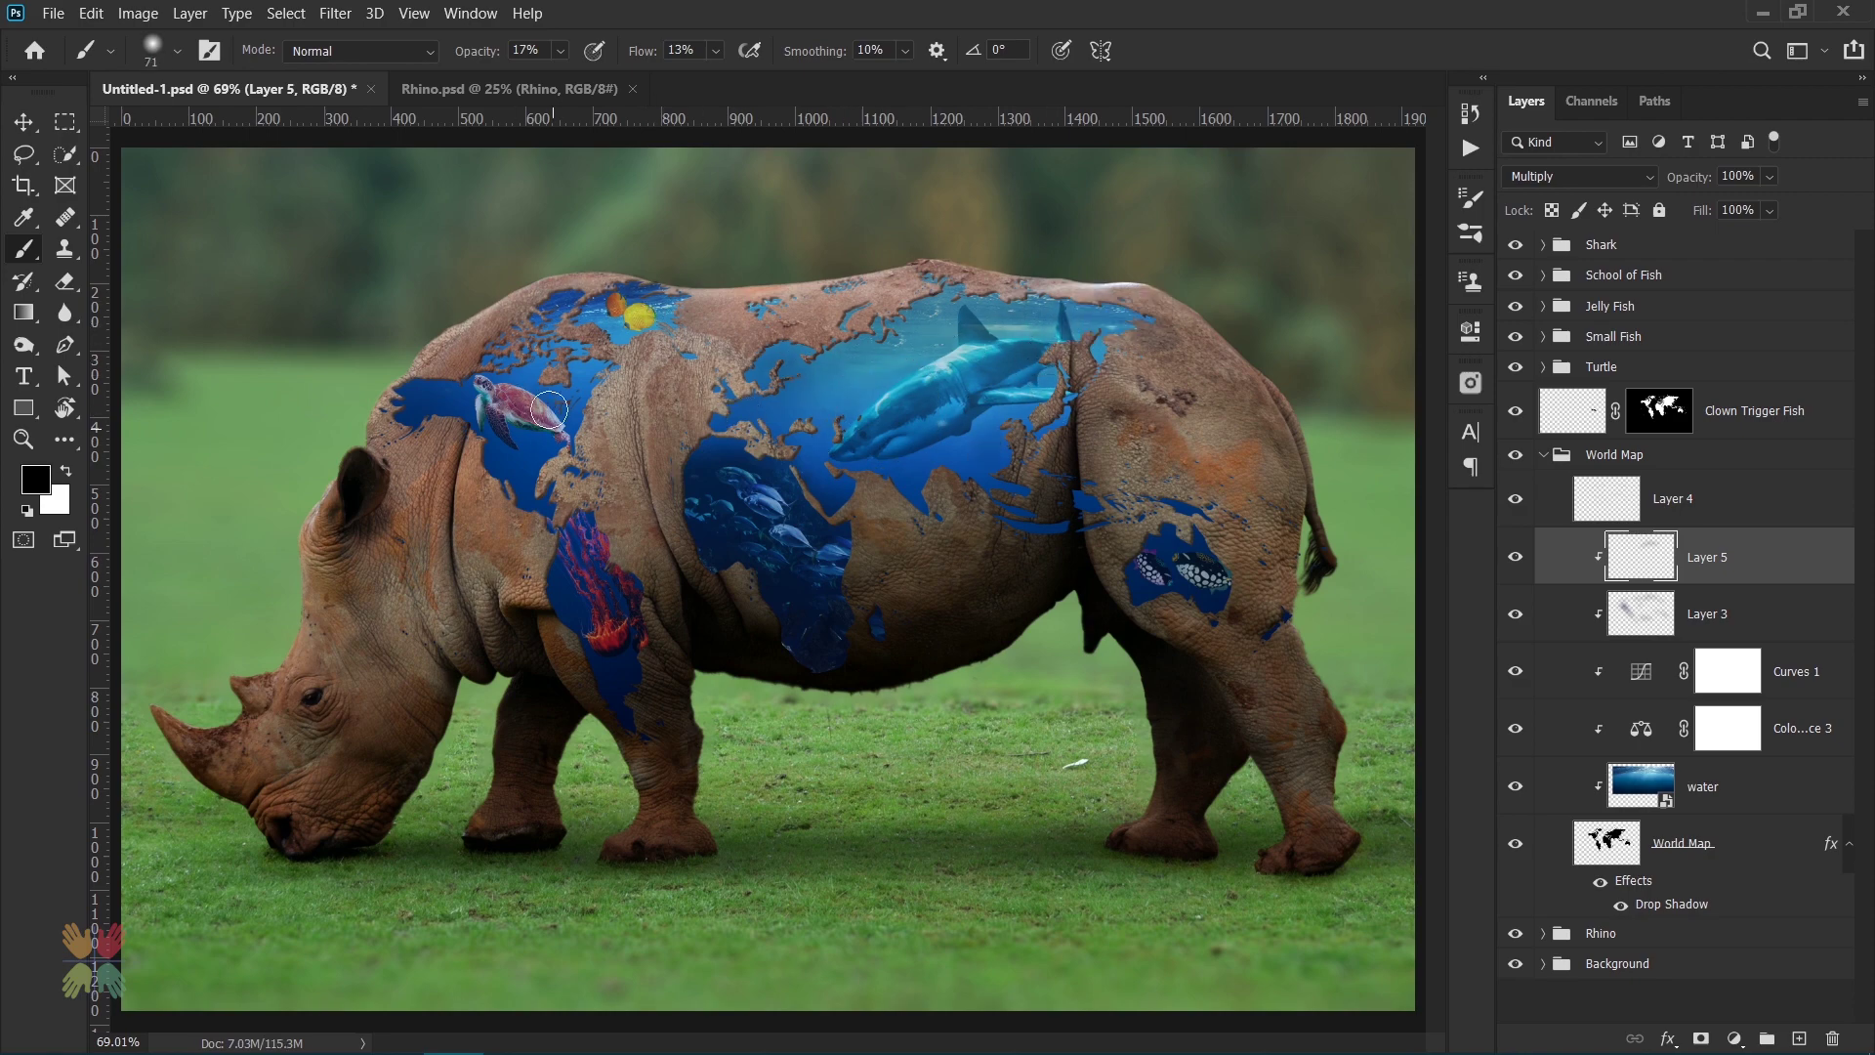
- Add a top Curves adjustment with the RGB white point moved to 230
left_click(1543, 454)
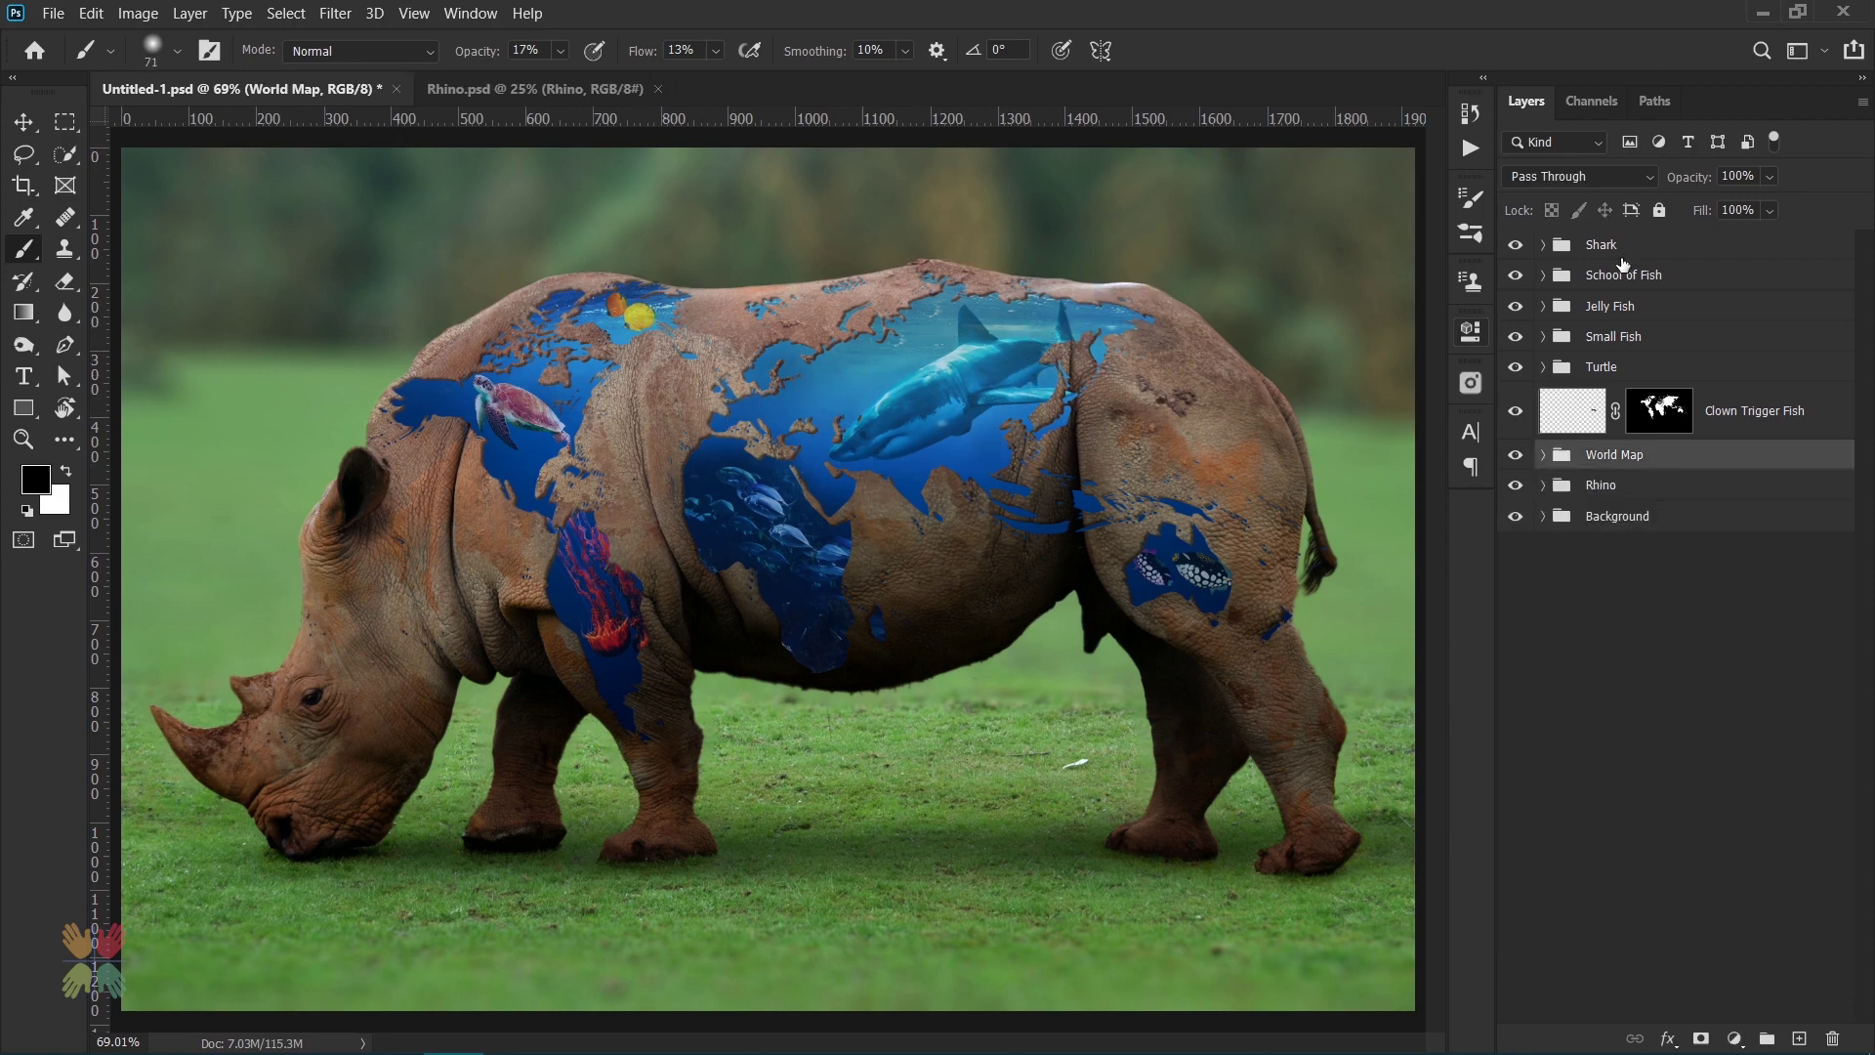
left_click(1640, 246)
left_click(1735, 1039)
left_click(1718, 723)
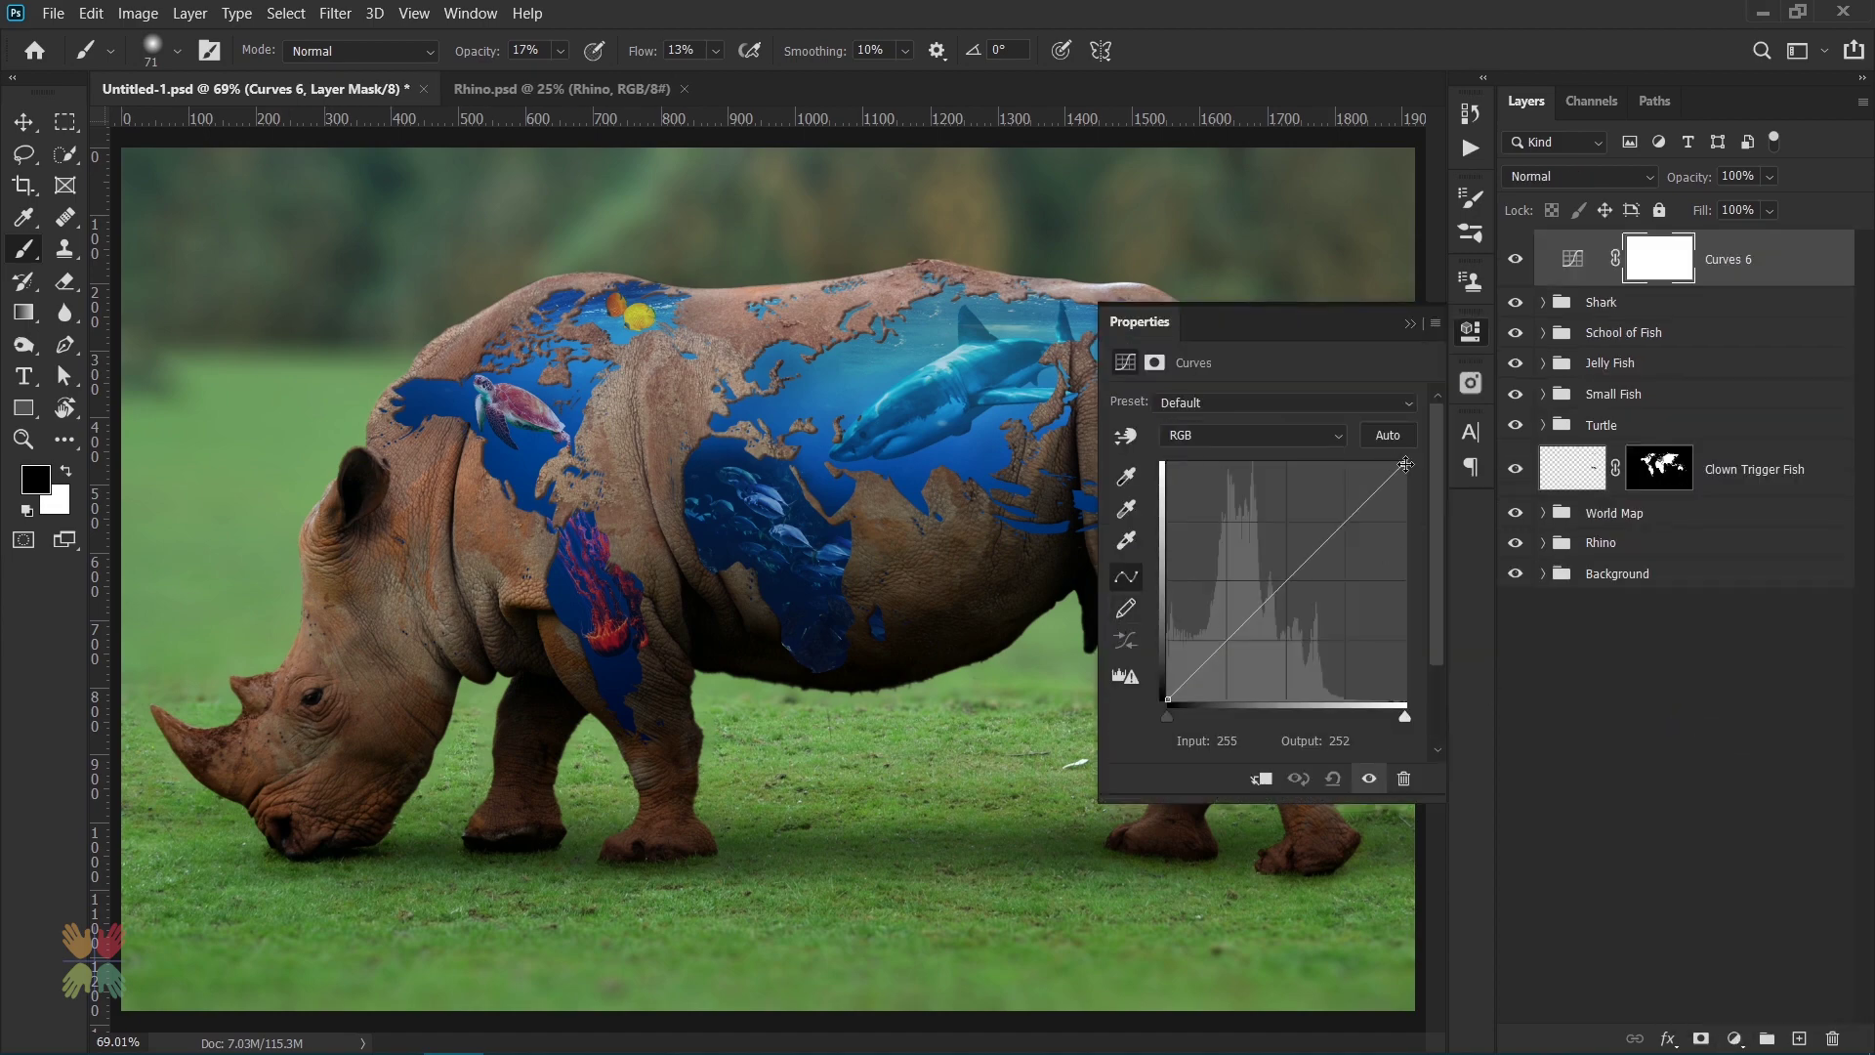
left_click_drag(1403, 464, 1380, 461)
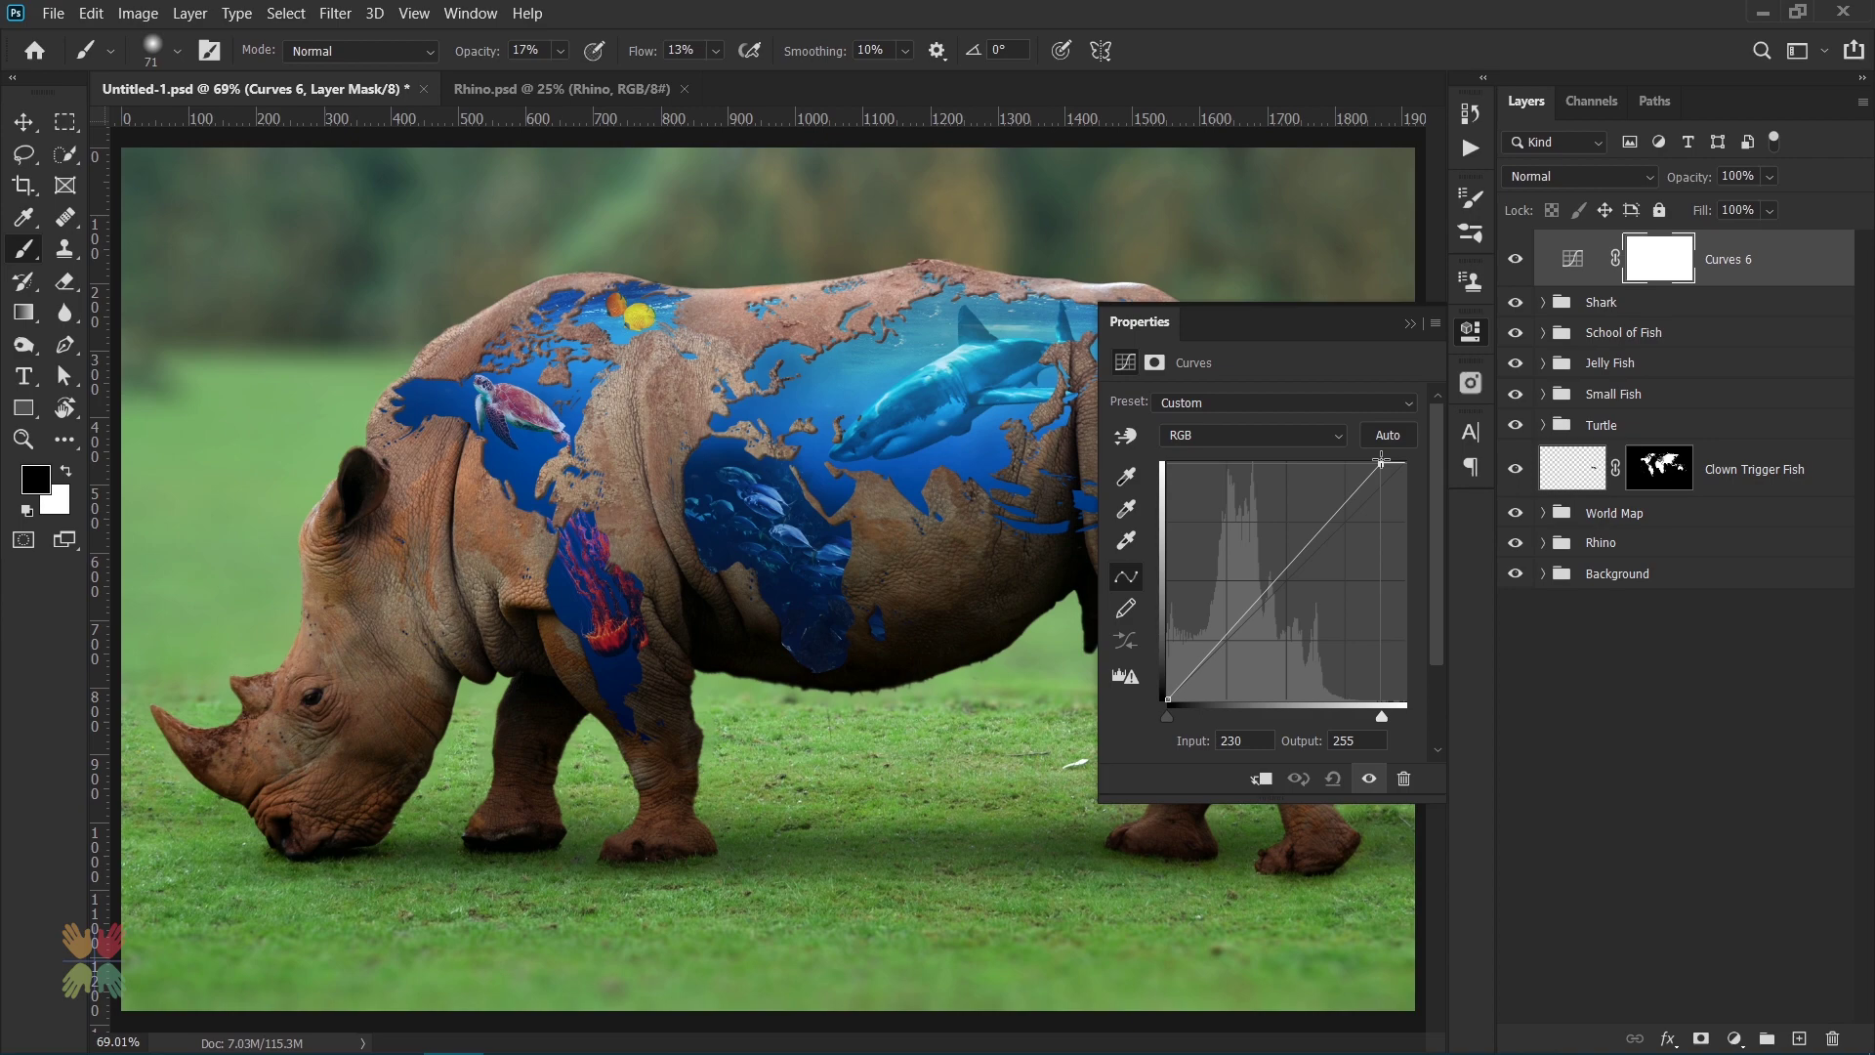
- Lift the green curve's black point, set green white point 247, and add a 55/50 point
left_click(1248, 440)
left_click(1221, 488)
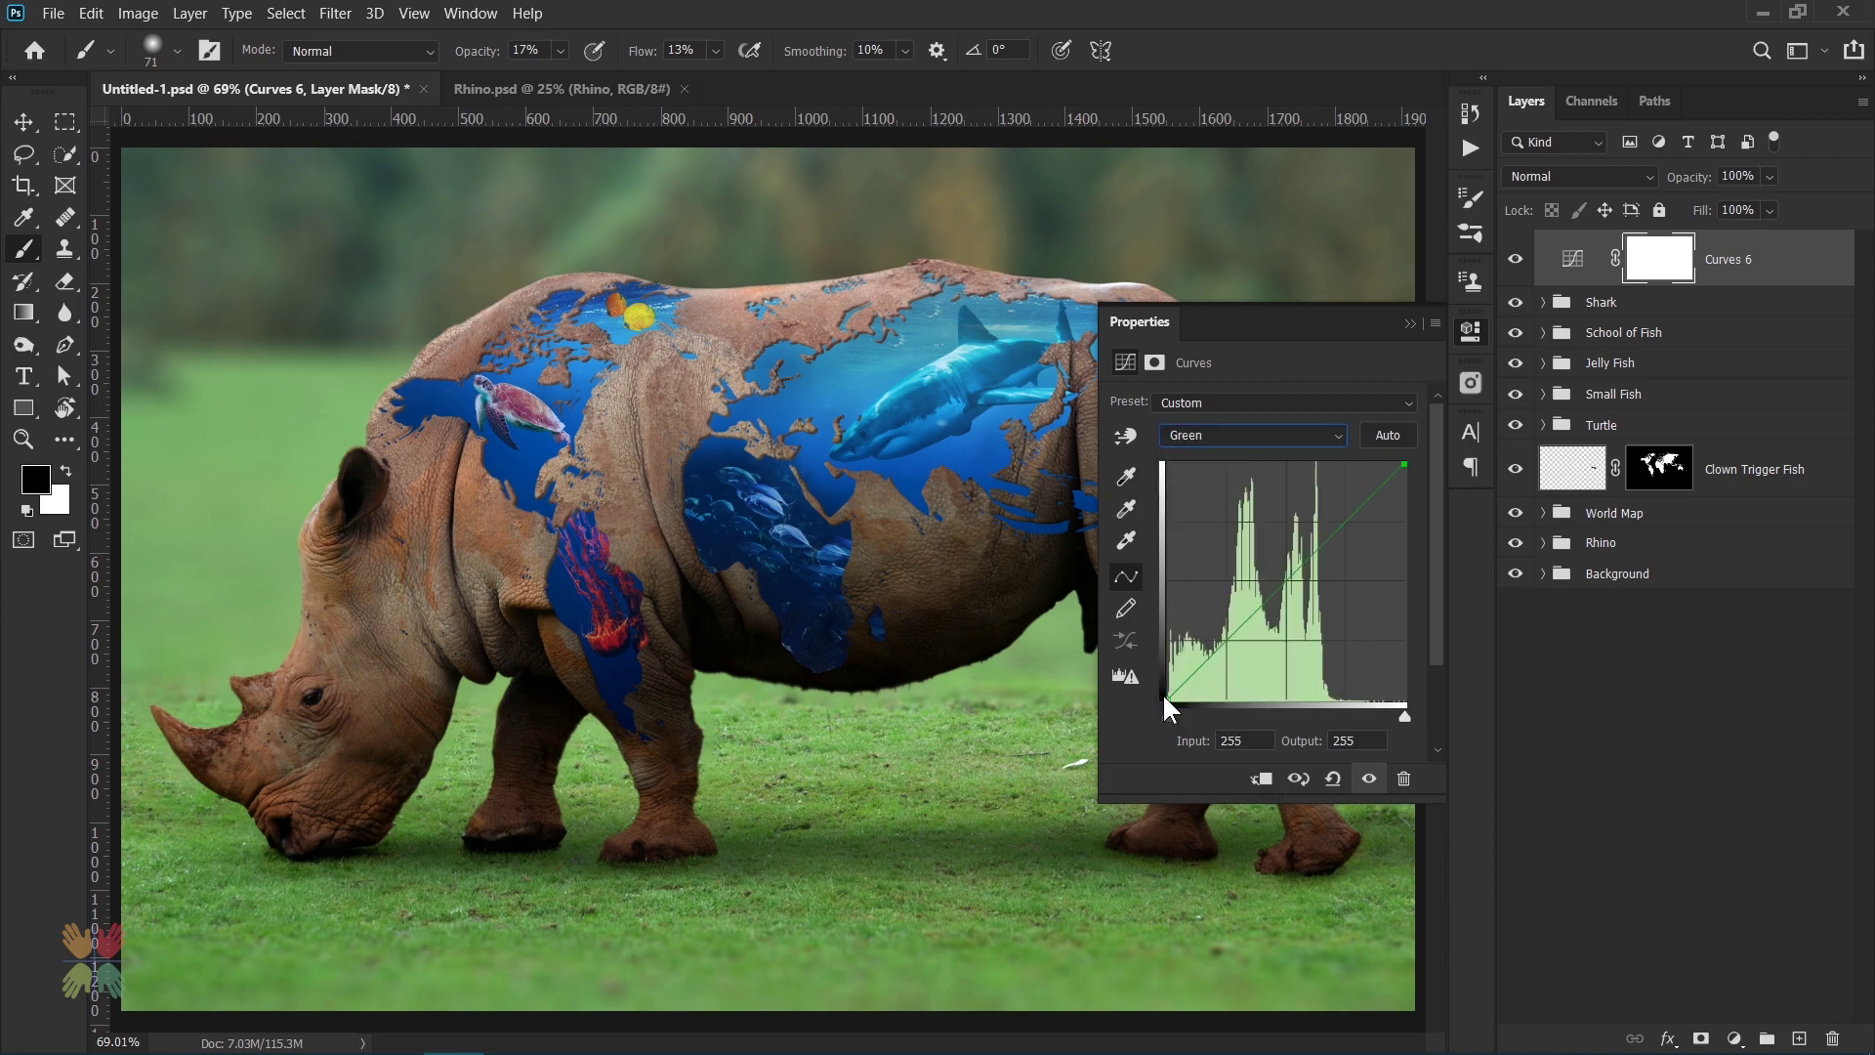
left_click_drag(1165, 703, 1178, 699)
left_click_drag(1404, 464, 1410, 469)
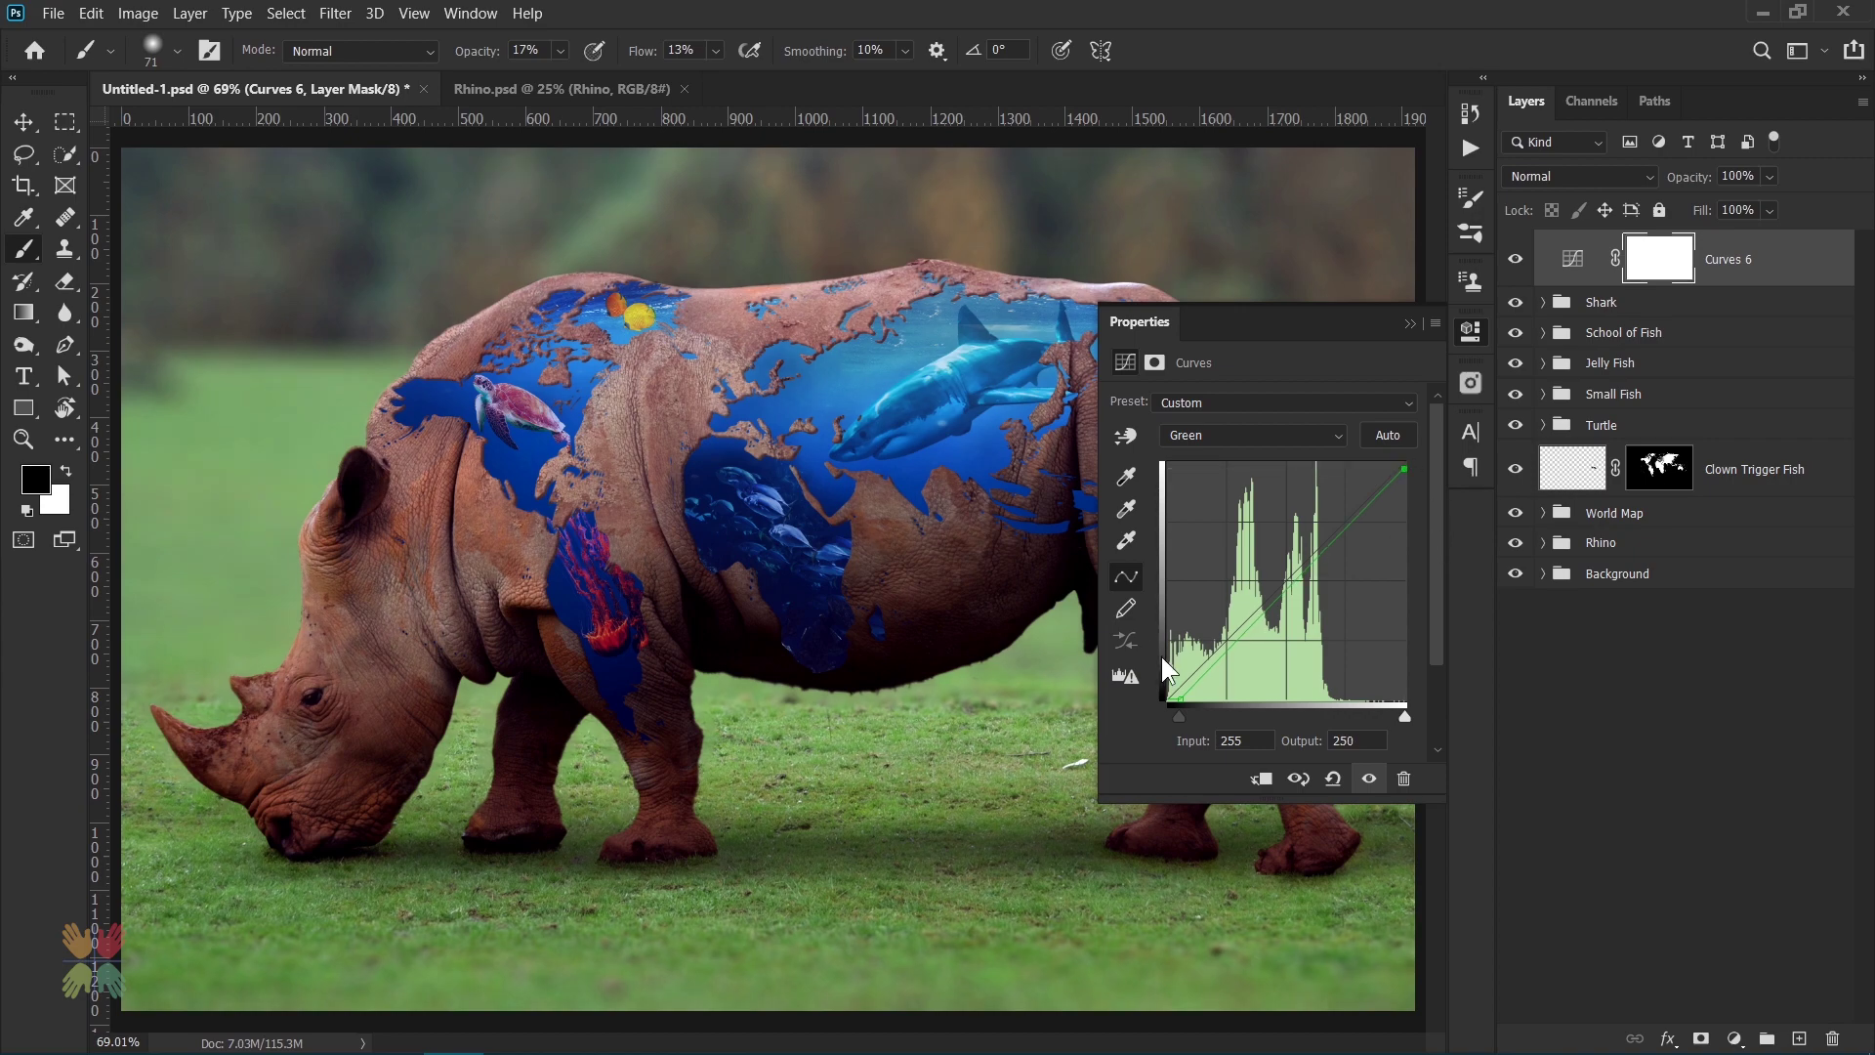
left_click(1176, 701)
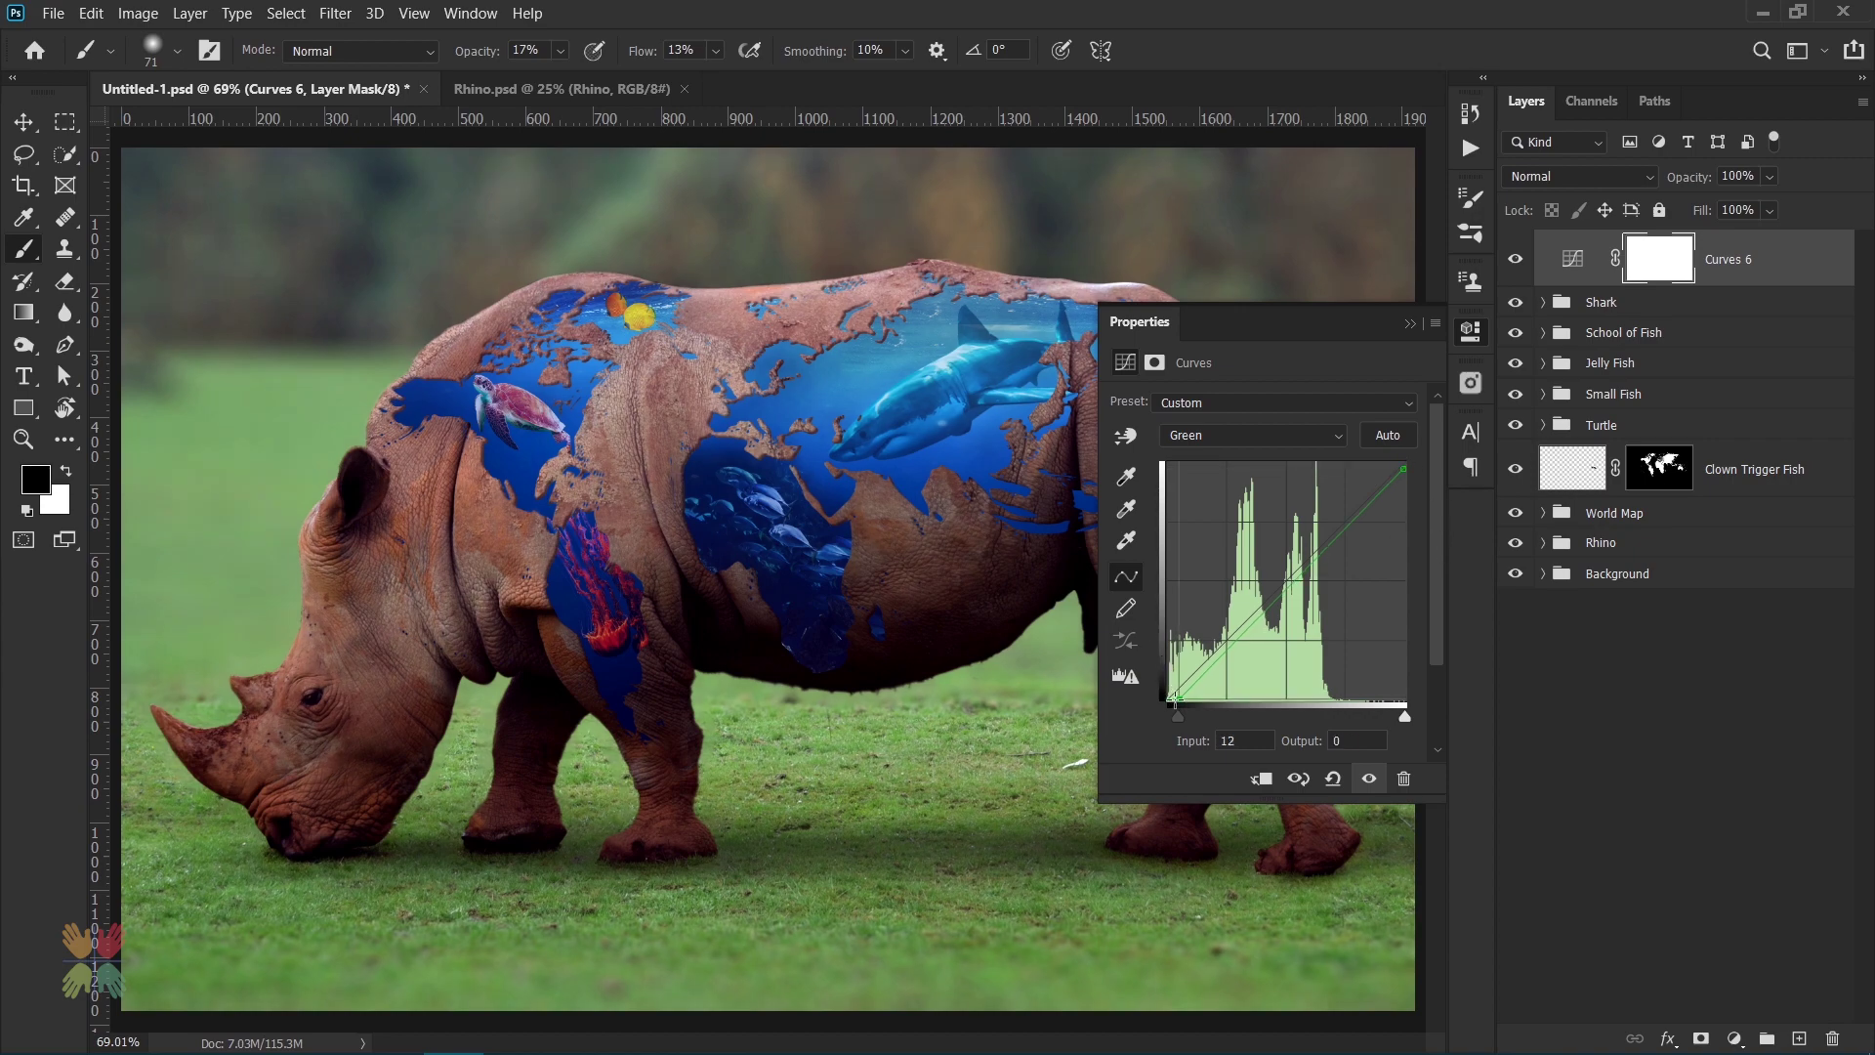
left_click(1220, 653)
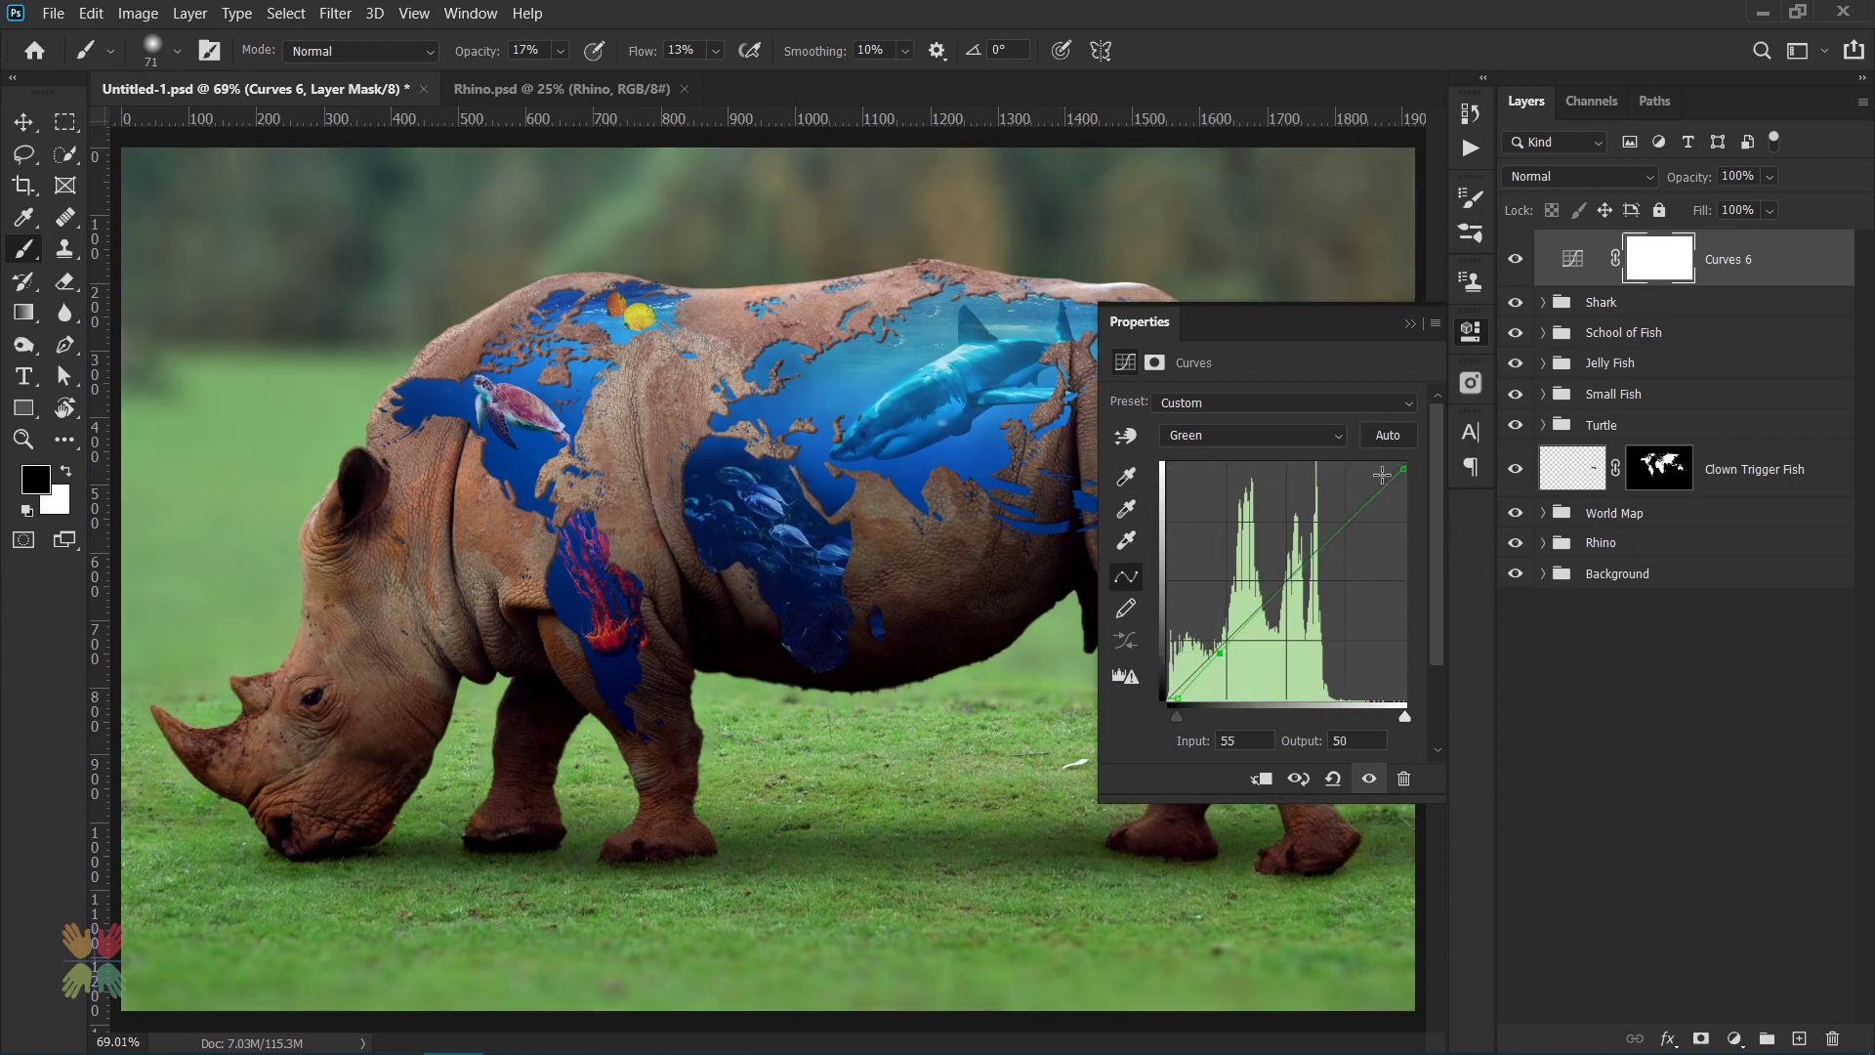
- Raise the blue curve with a 59/77 point, then hide Curves 6 to compare
left_click(1261, 431)
left_click(1226, 510)
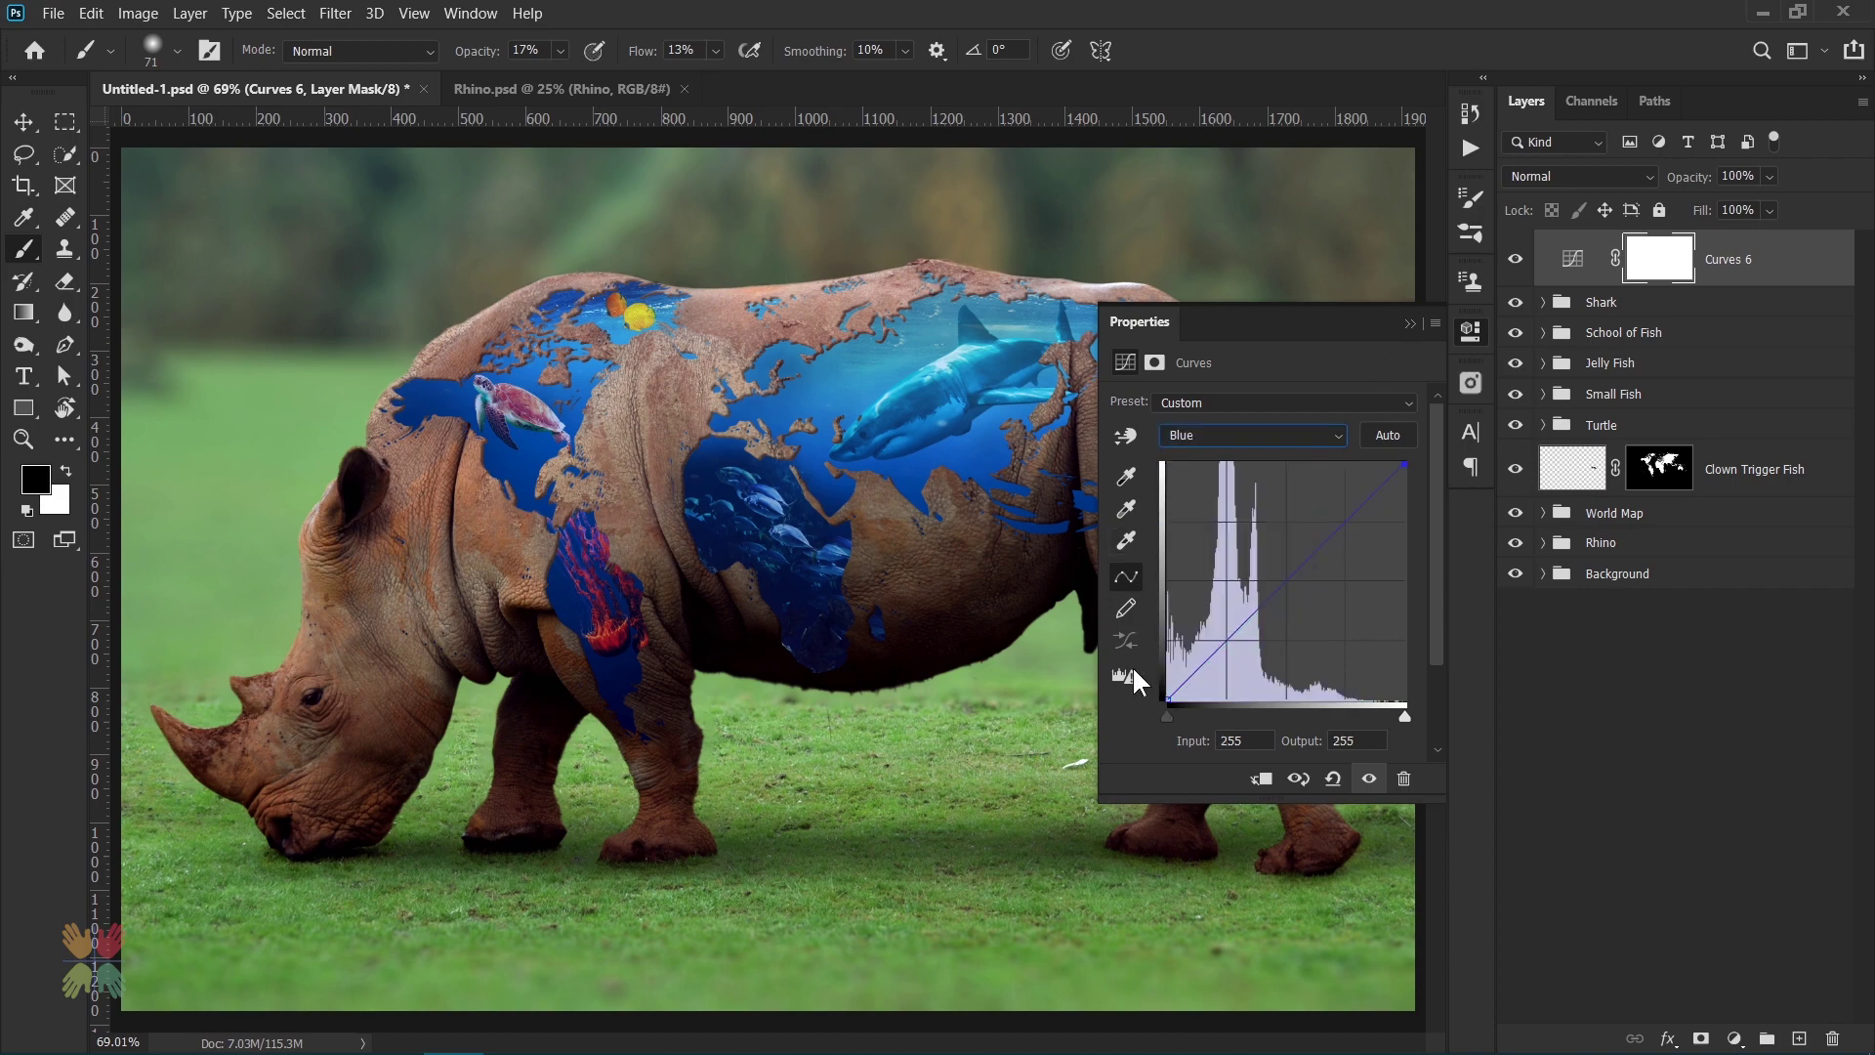
left_click_drag(1167, 701, 1228, 640)
left_click(1223, 628)
left_click(1471, 330)
left_click(1515, 259)
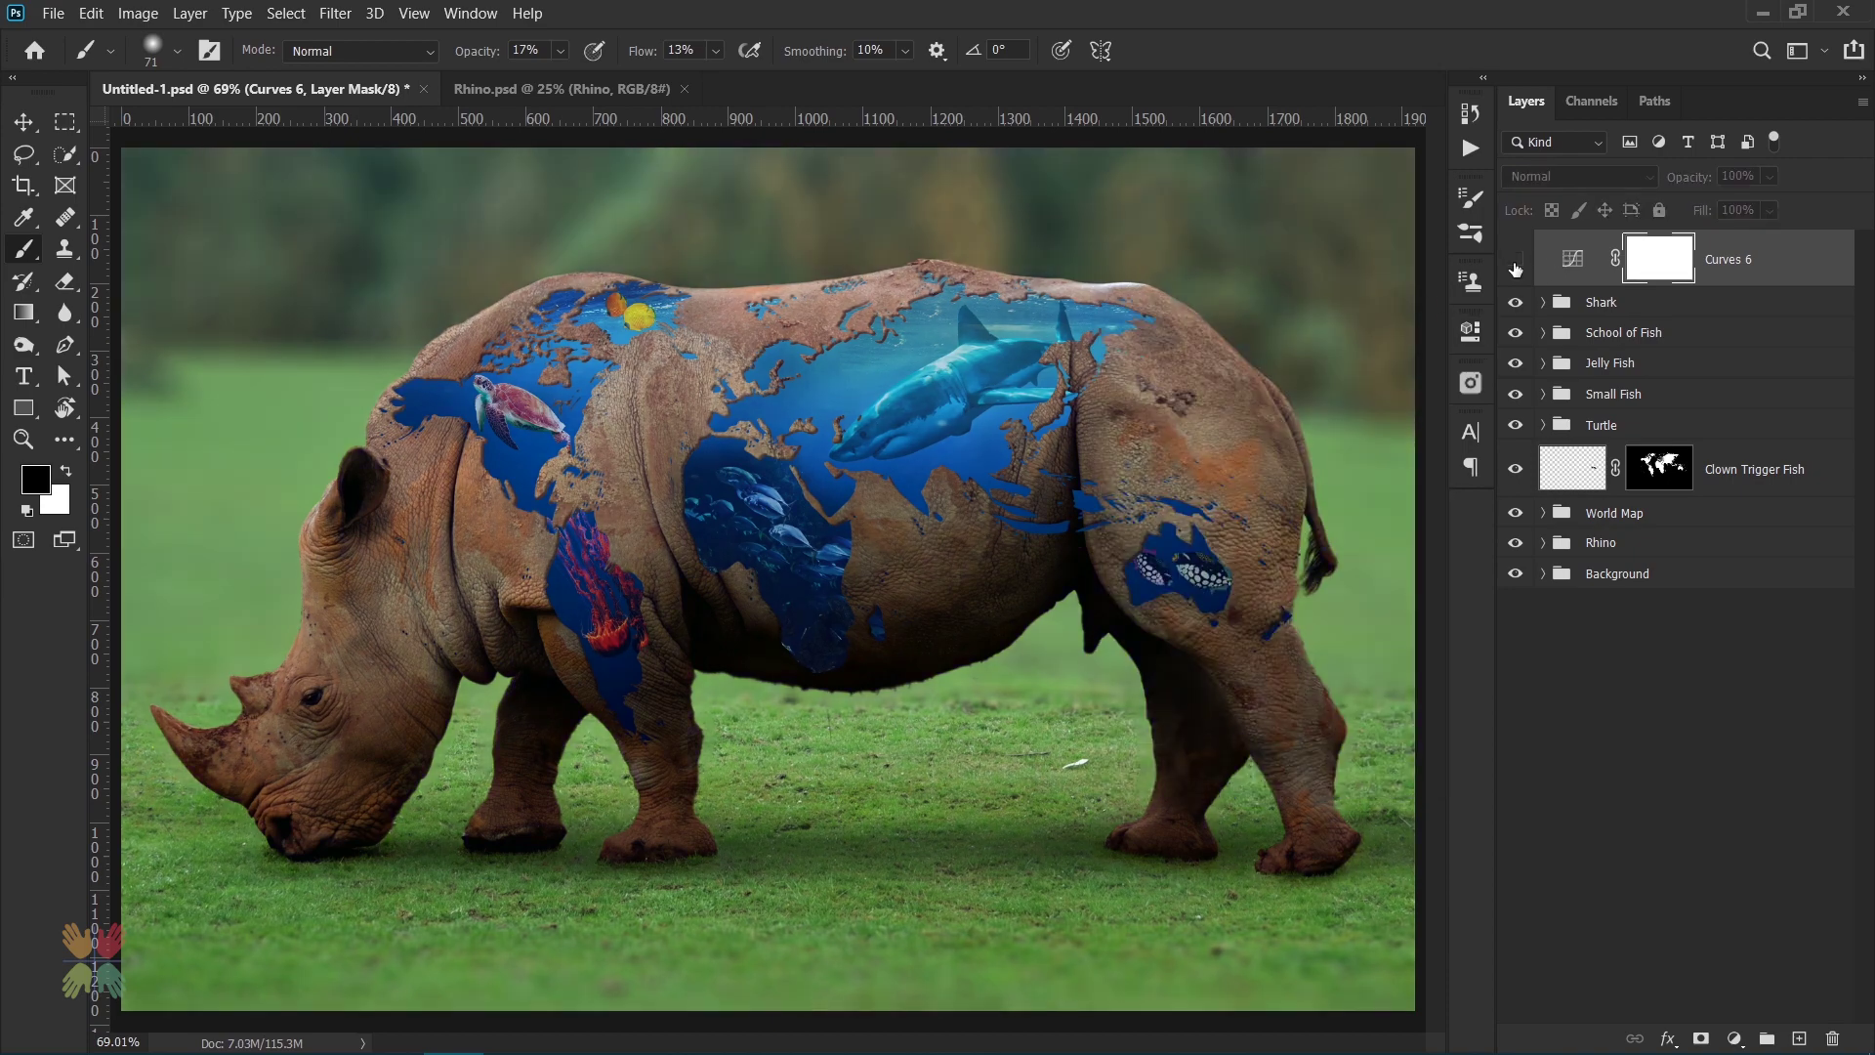
- Add a Color Lookup adjustment using the Fuji ETERNA 250D Kodak 2395 look
left_click(1514, 260)
left_click(1514, 260)
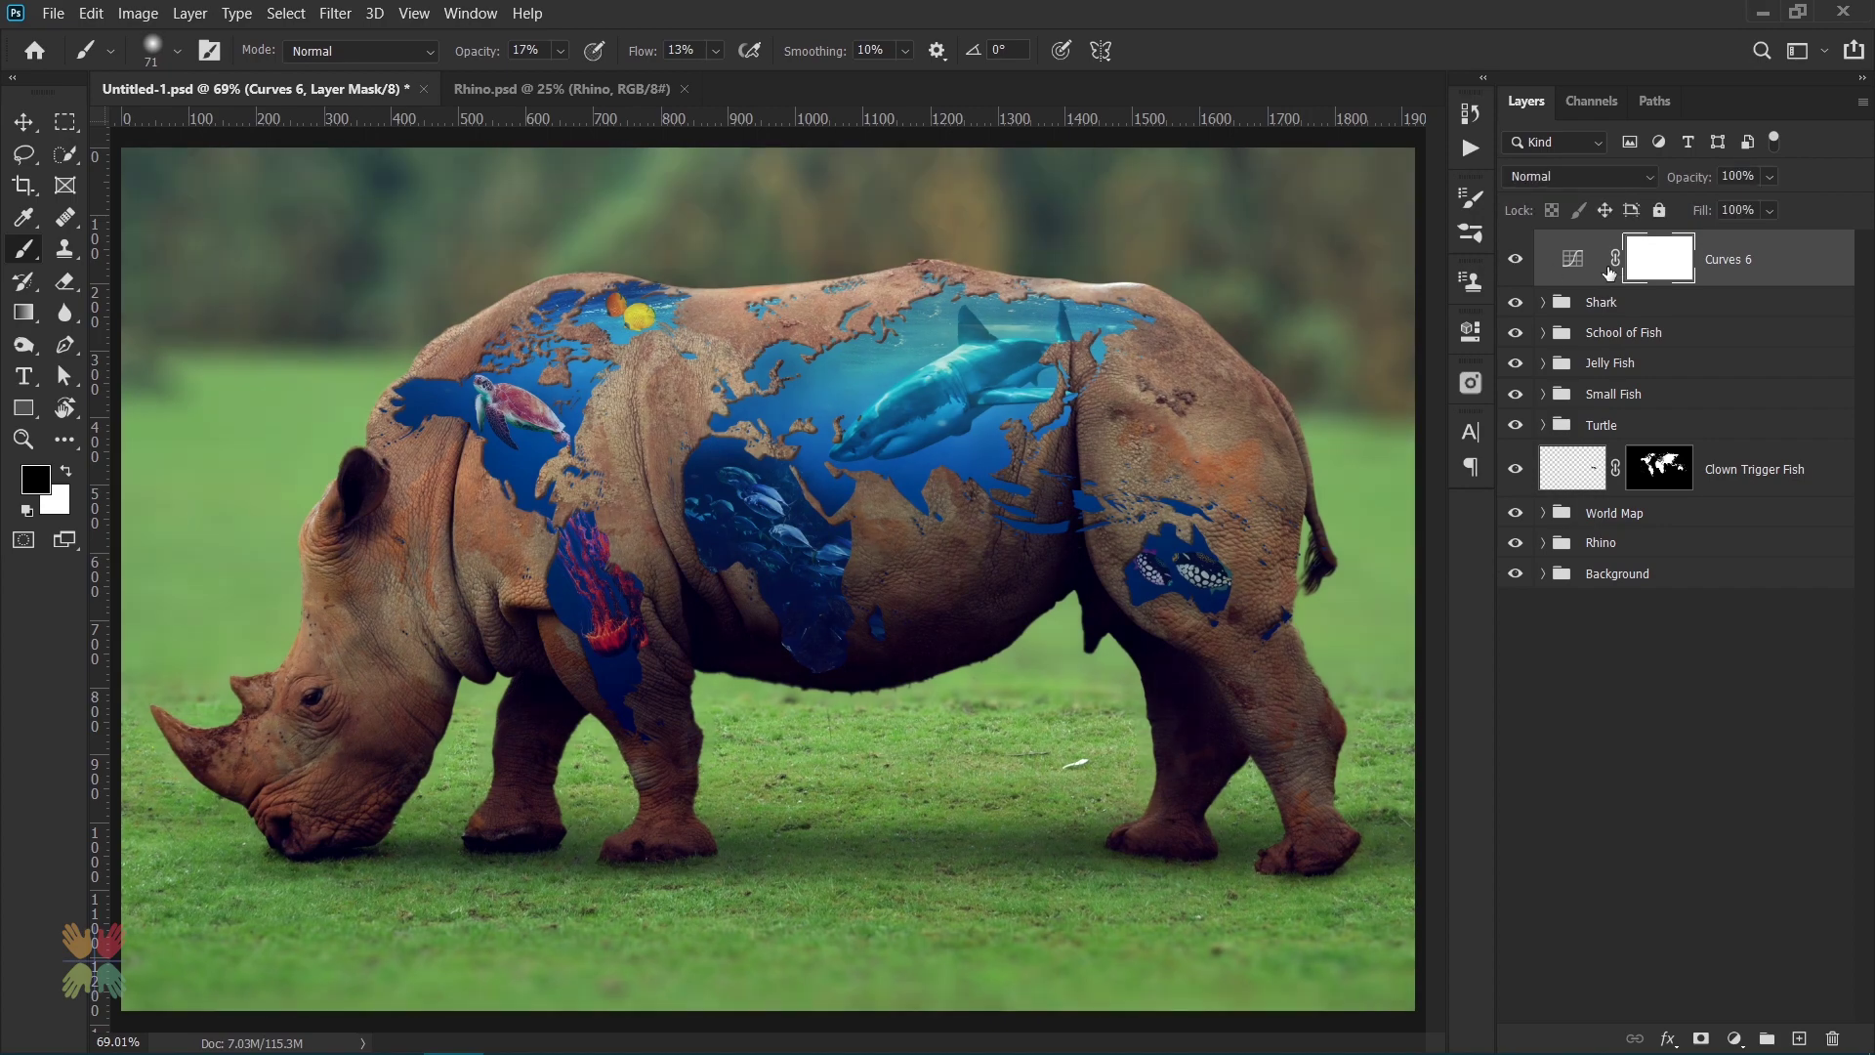
left_click(1735, 1038)
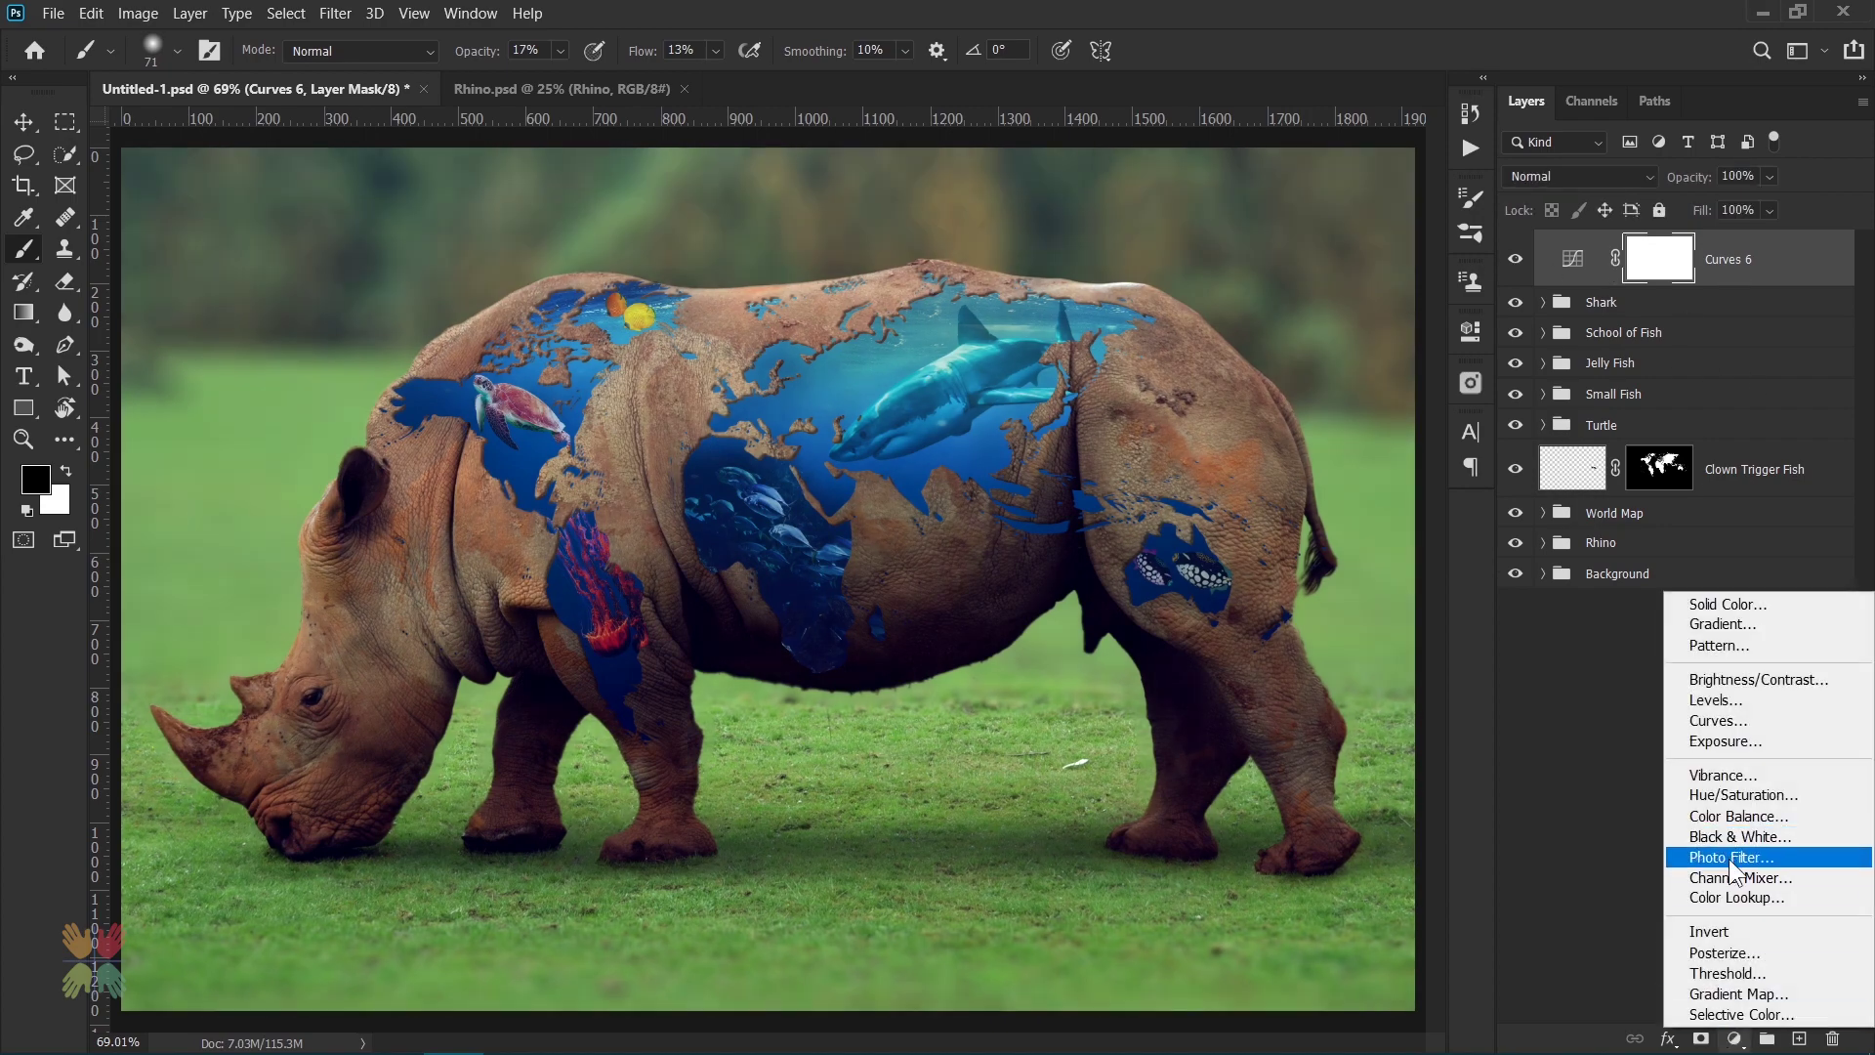
left_click(1718, 896)
left_click(1260, 404)
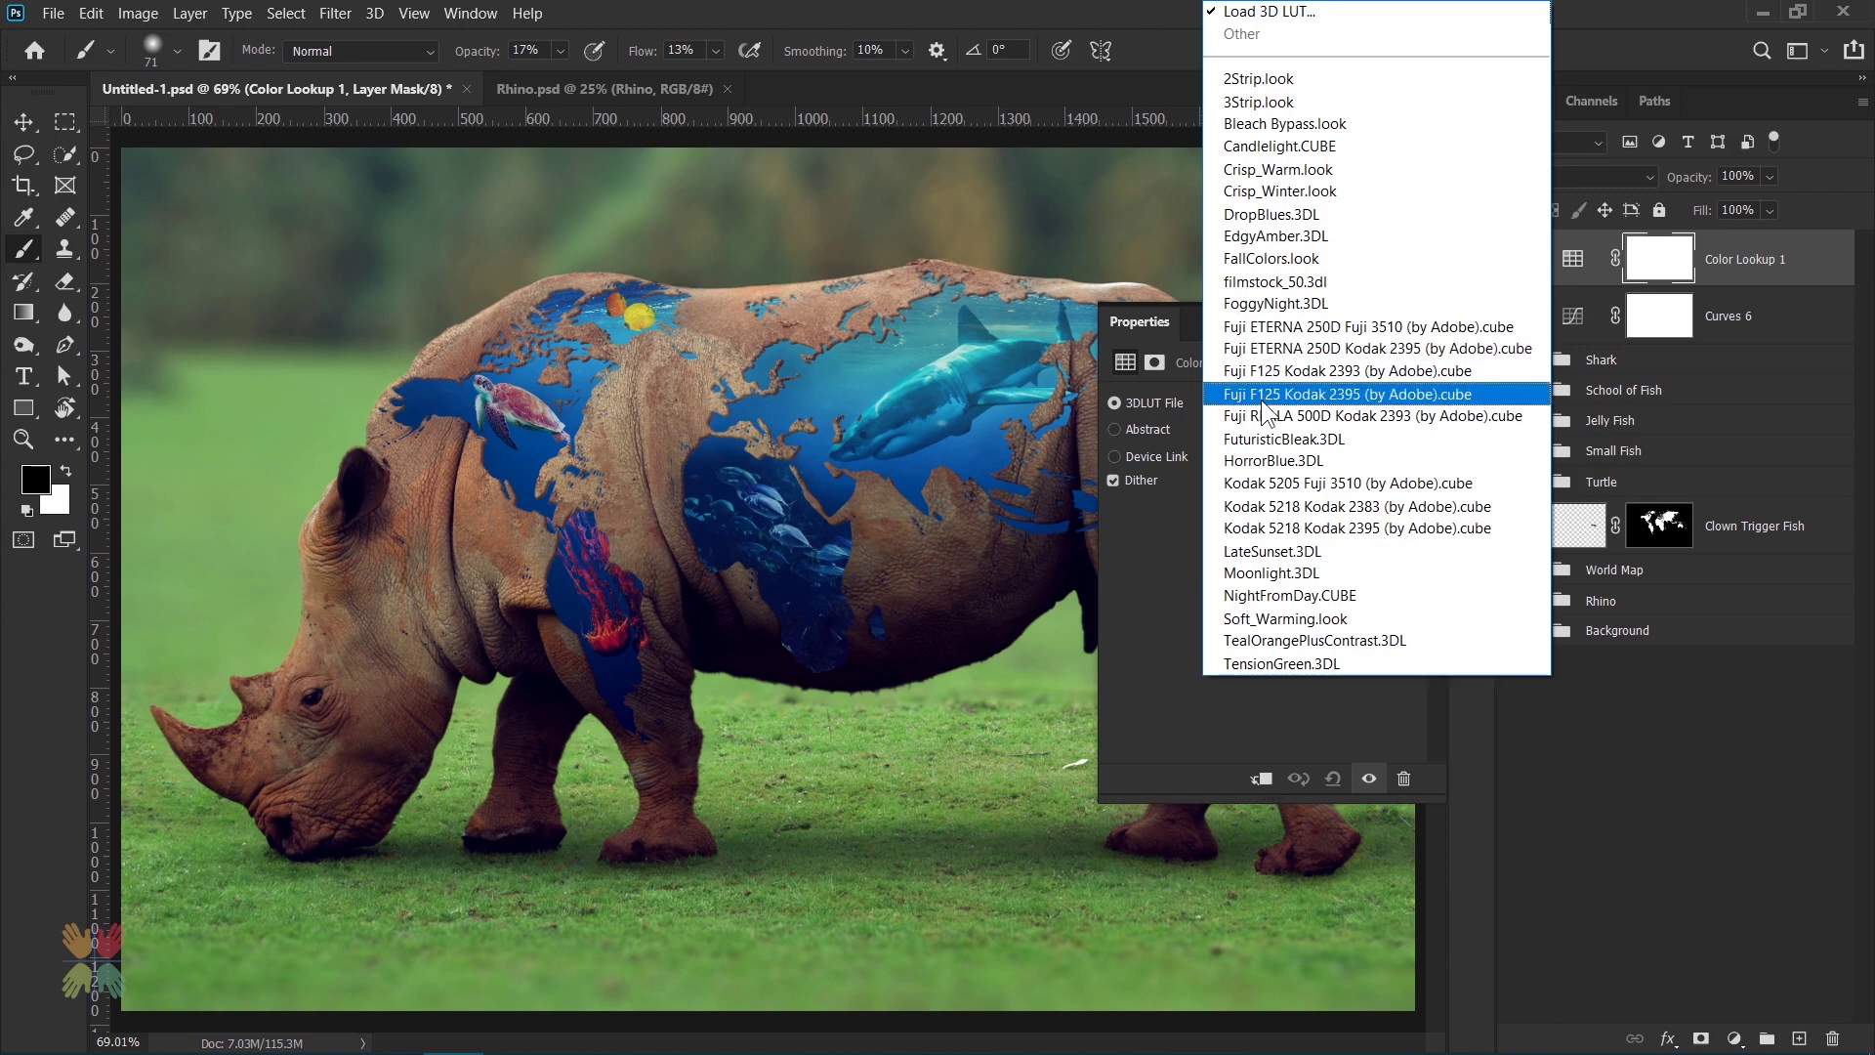
left_click(1289, 327)
left_click(1299, 404)
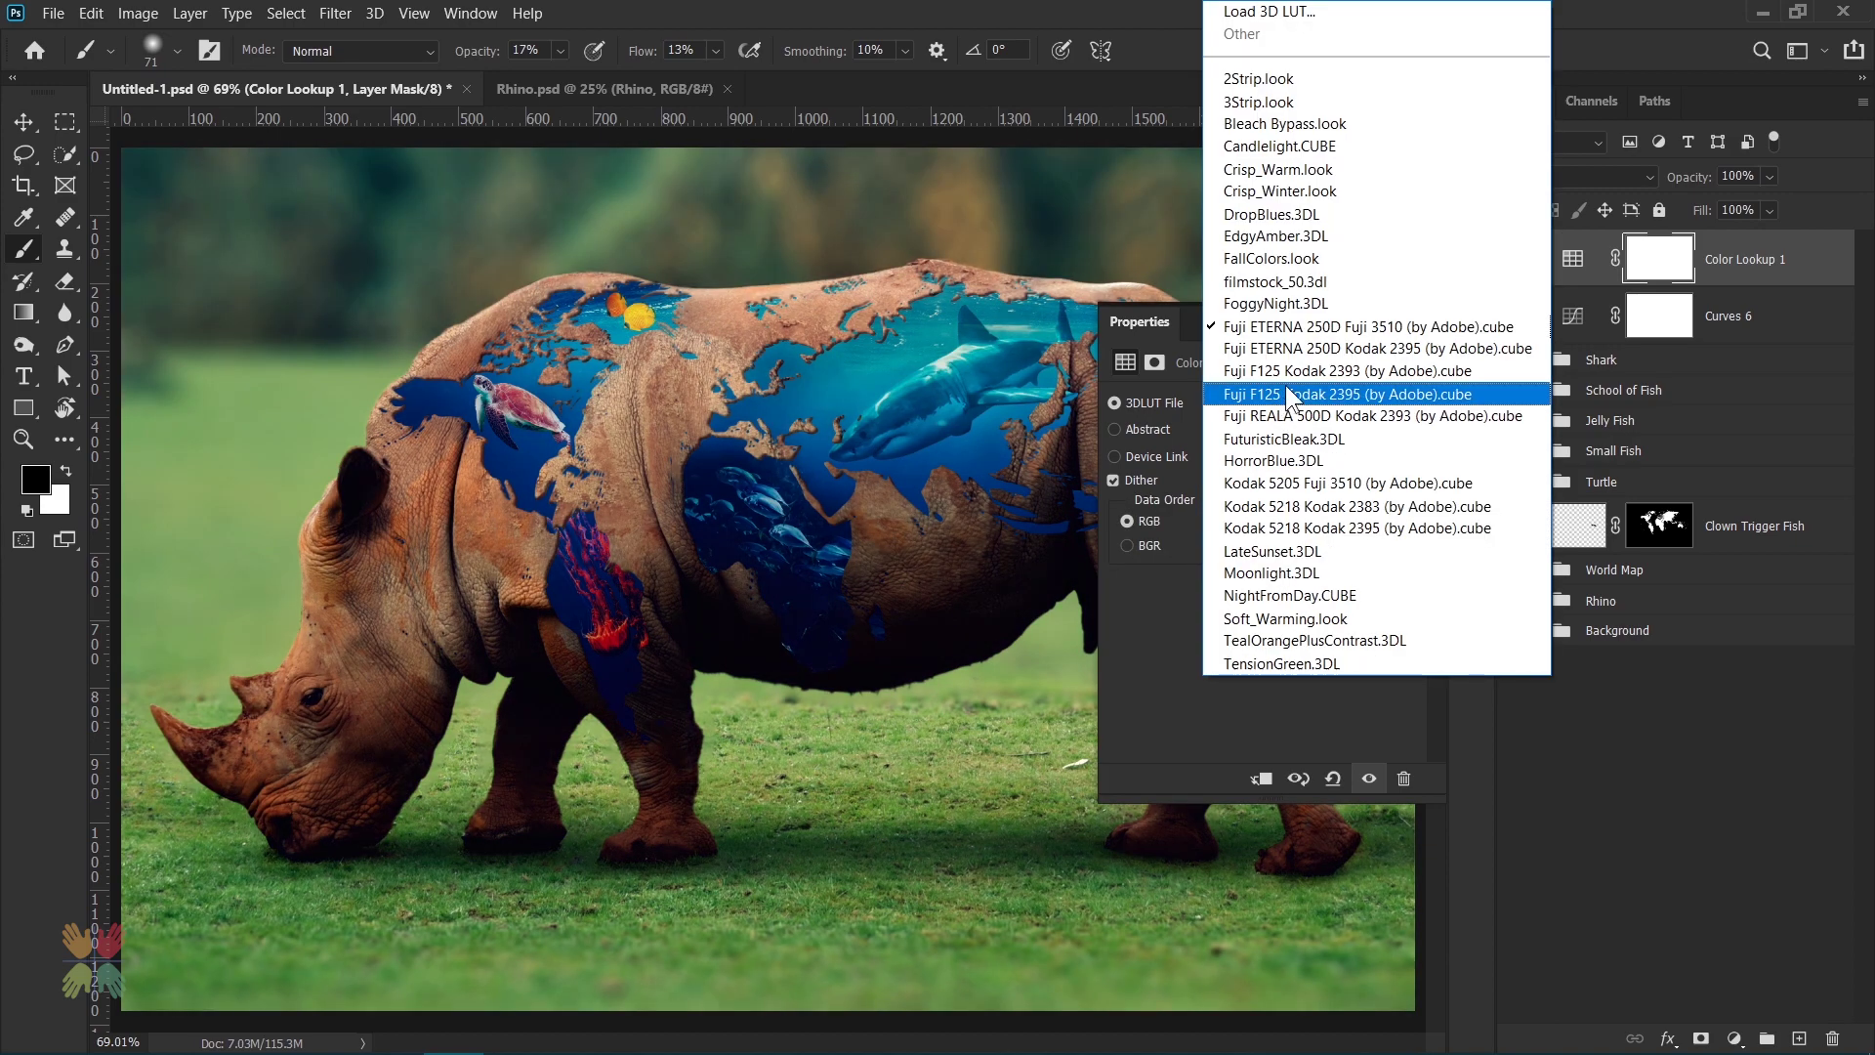
left_click(1409, 323)
- Set the Color Lookup 1 layer opacity to 30%
left_click(1737, 175)
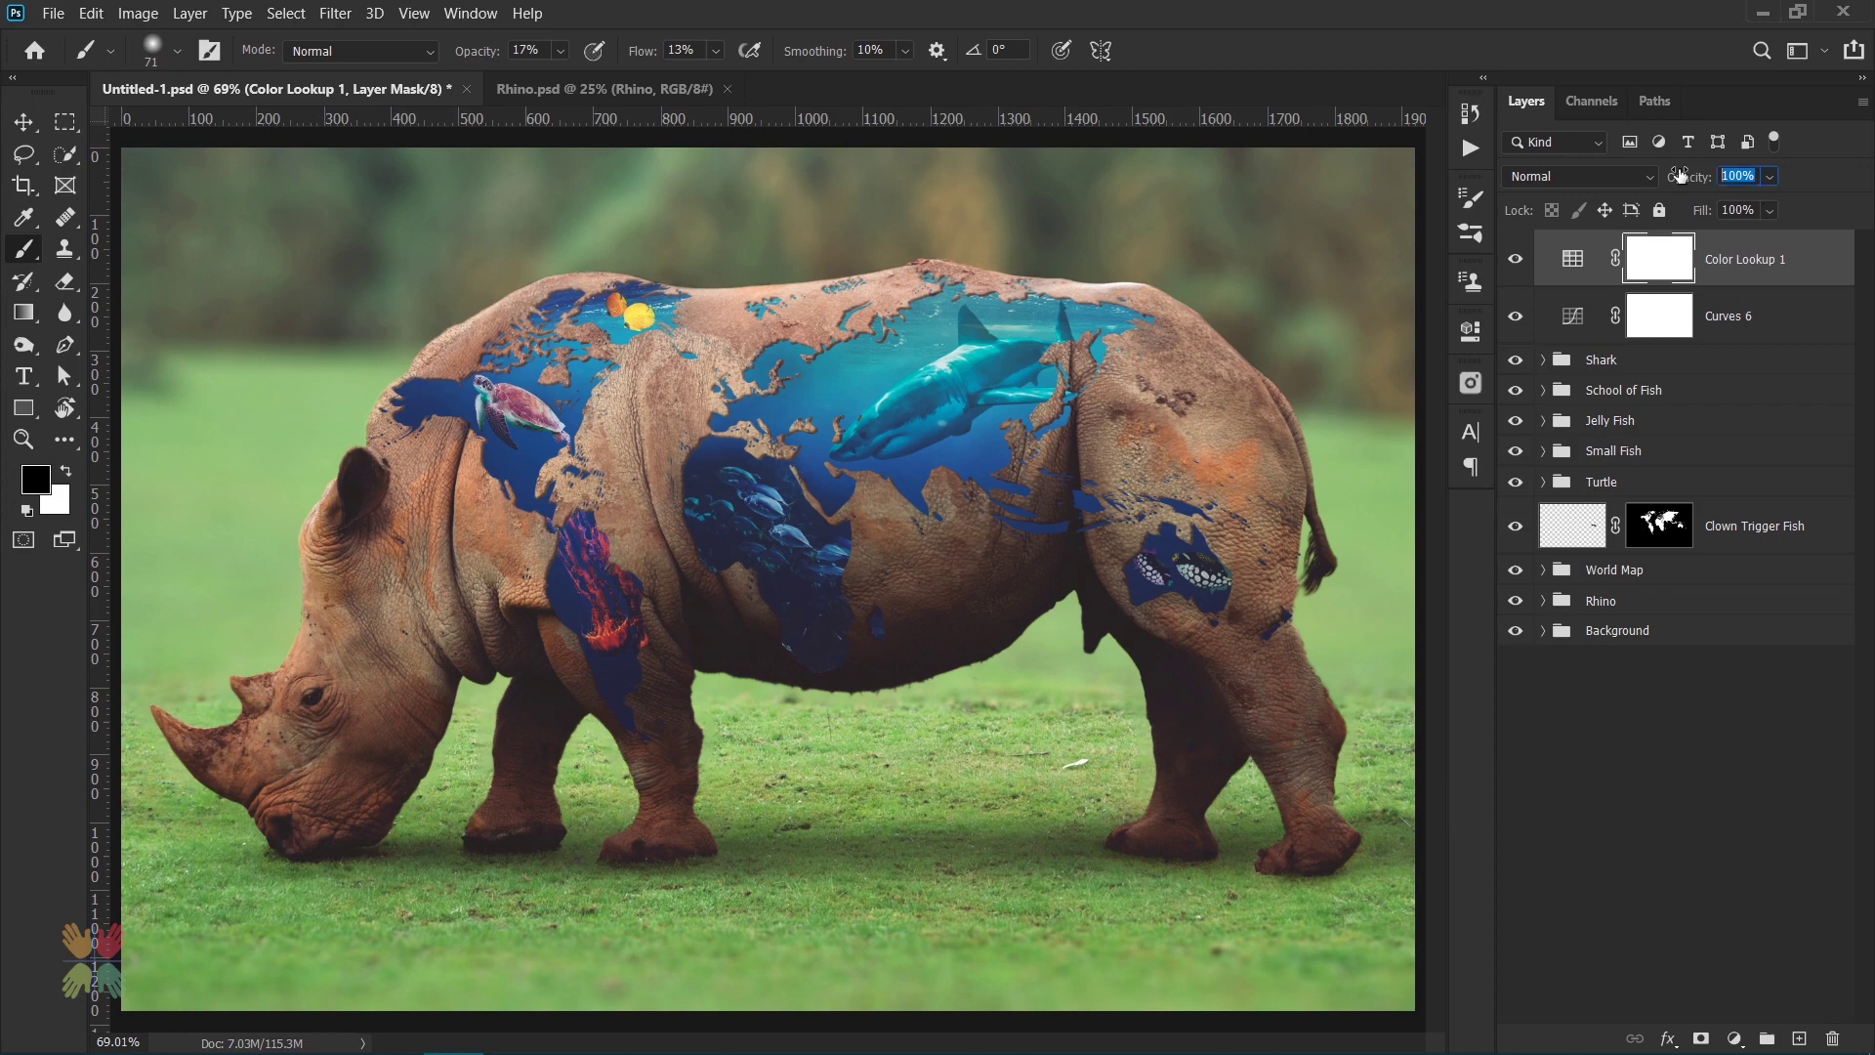
type("30")
key("Return")
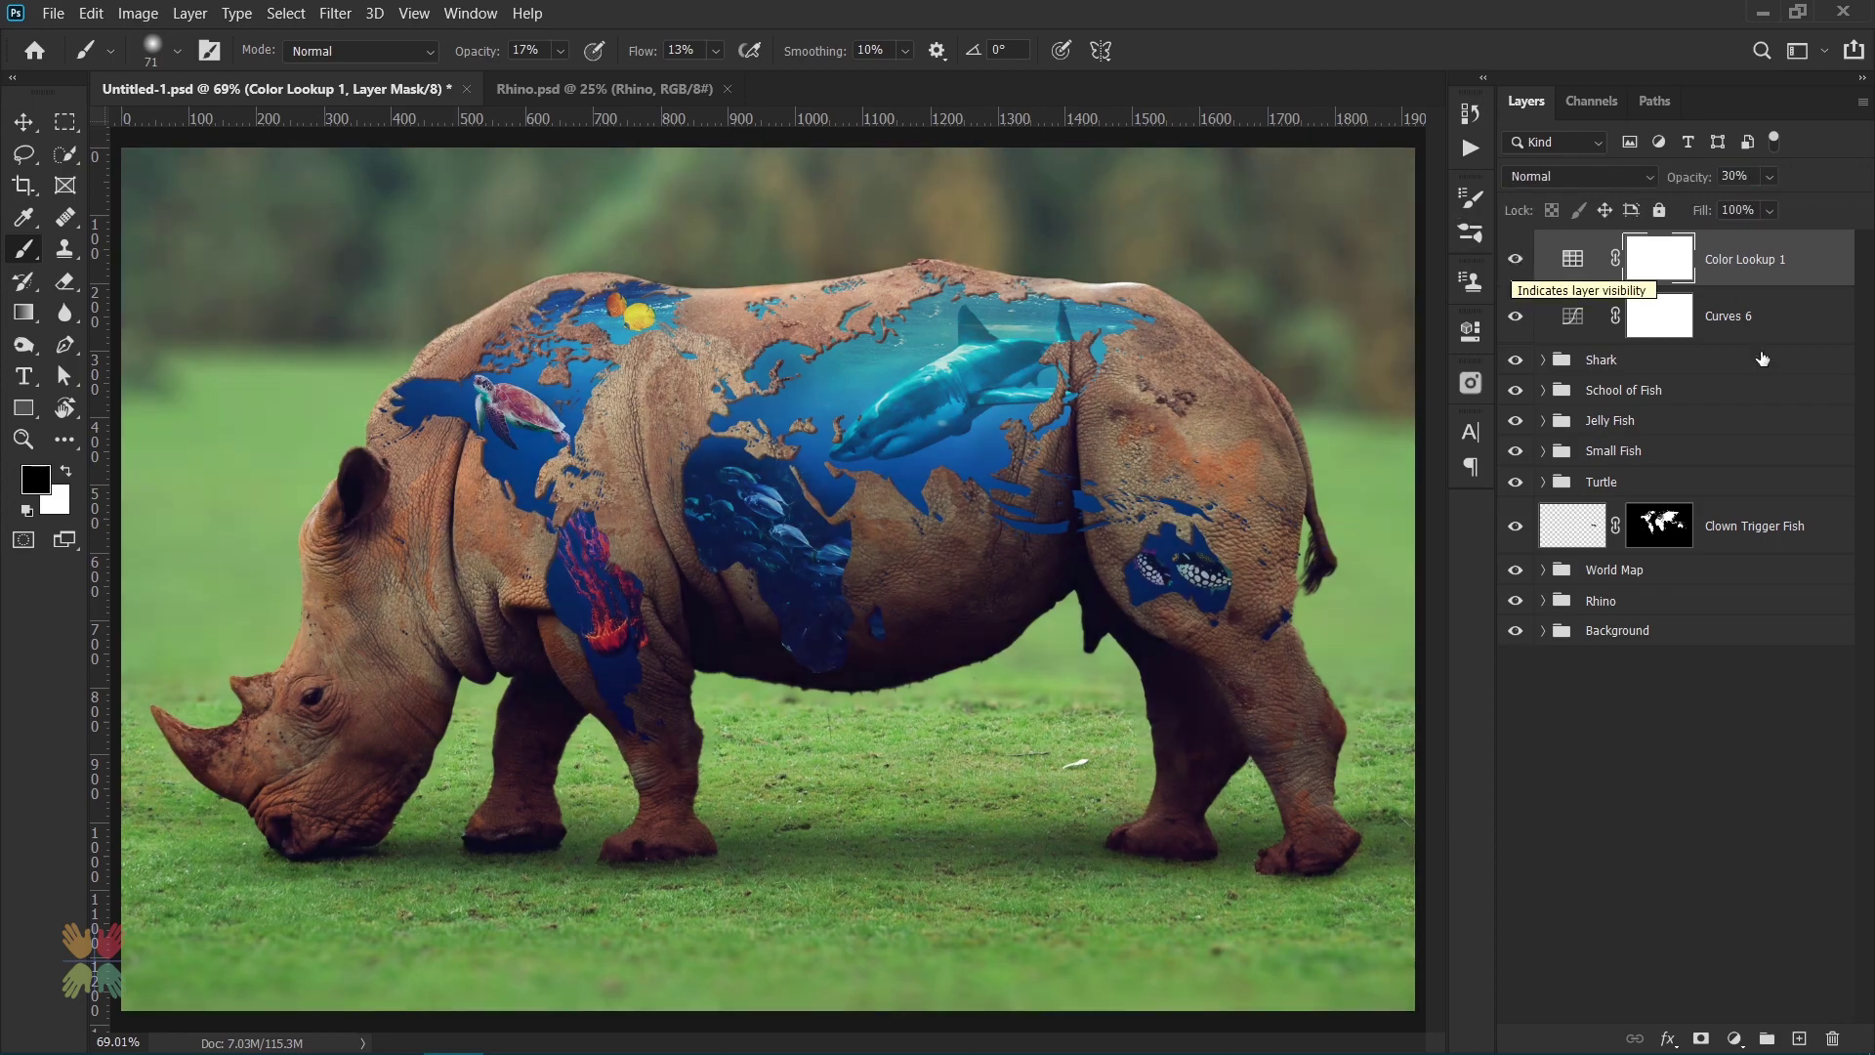
left_click(1735, 1038)
- Add a Photo Filter adjustment set to Cooling Filter (80)
left_click(1731, 859)
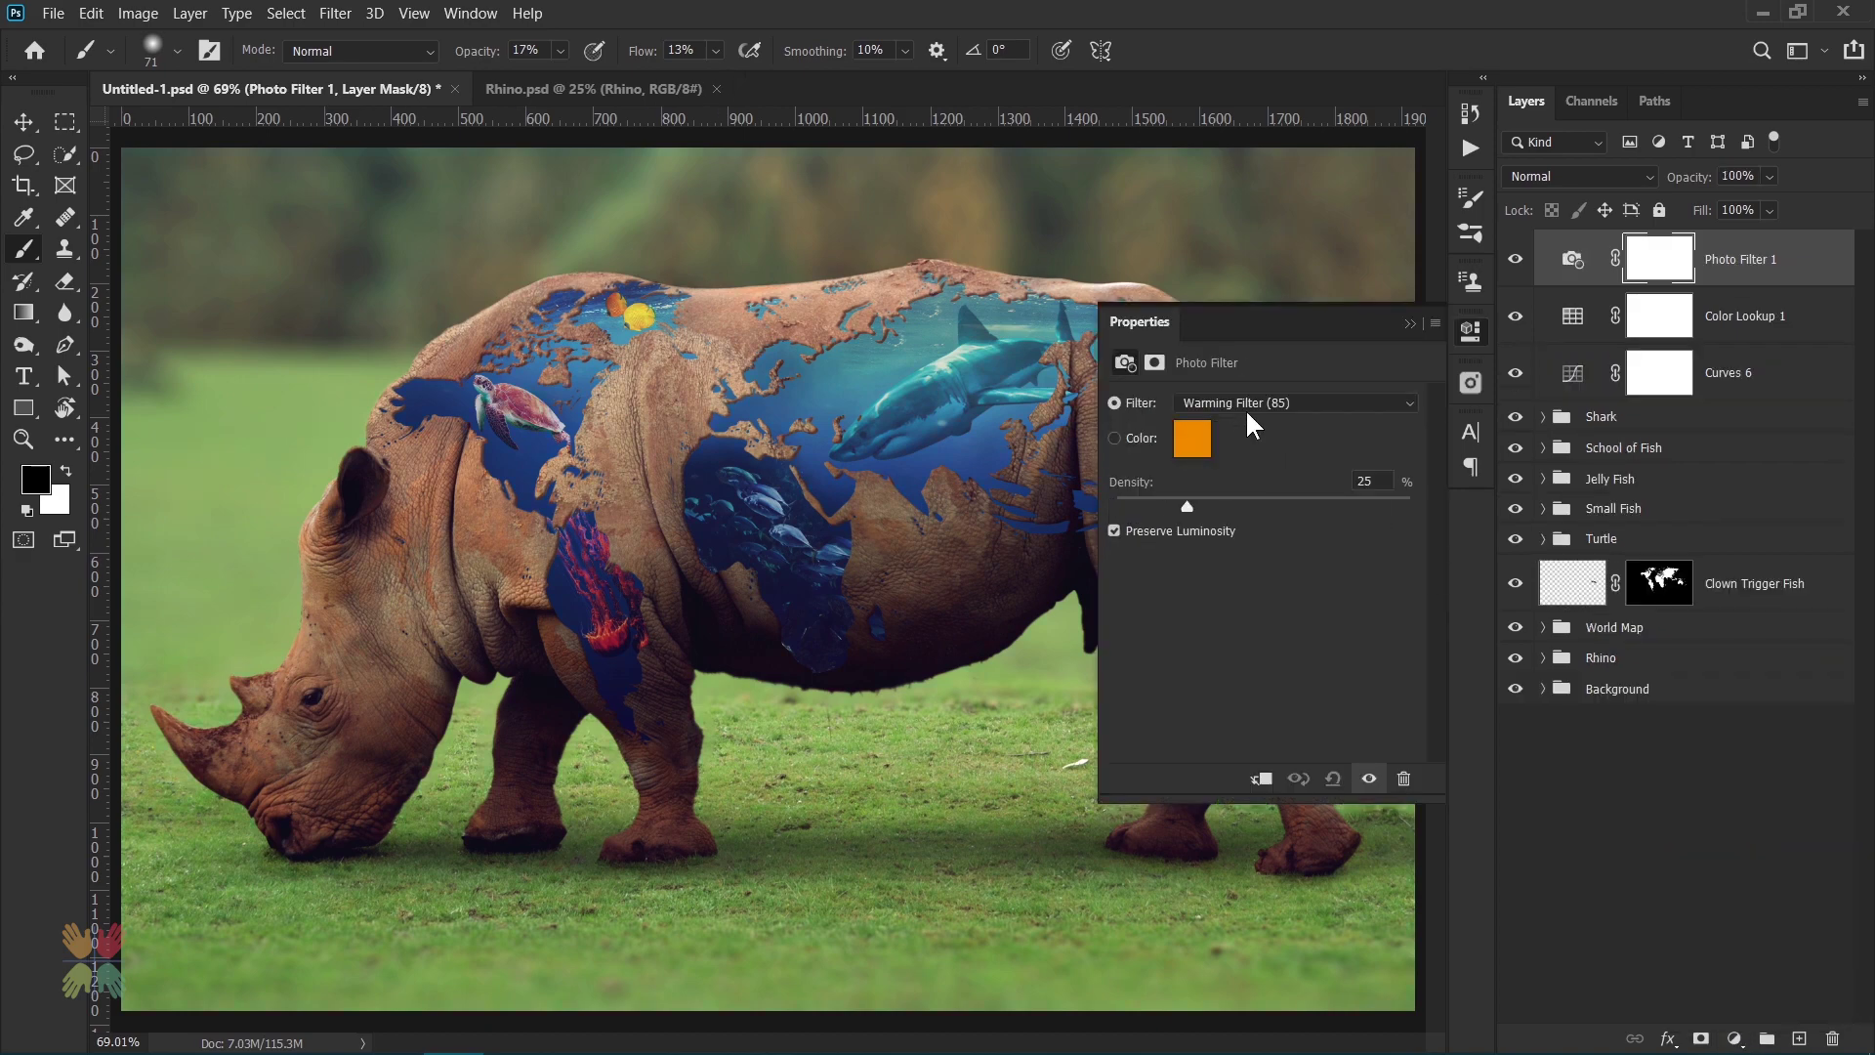
left_click(1240, 402)
left_click(1248, 483)
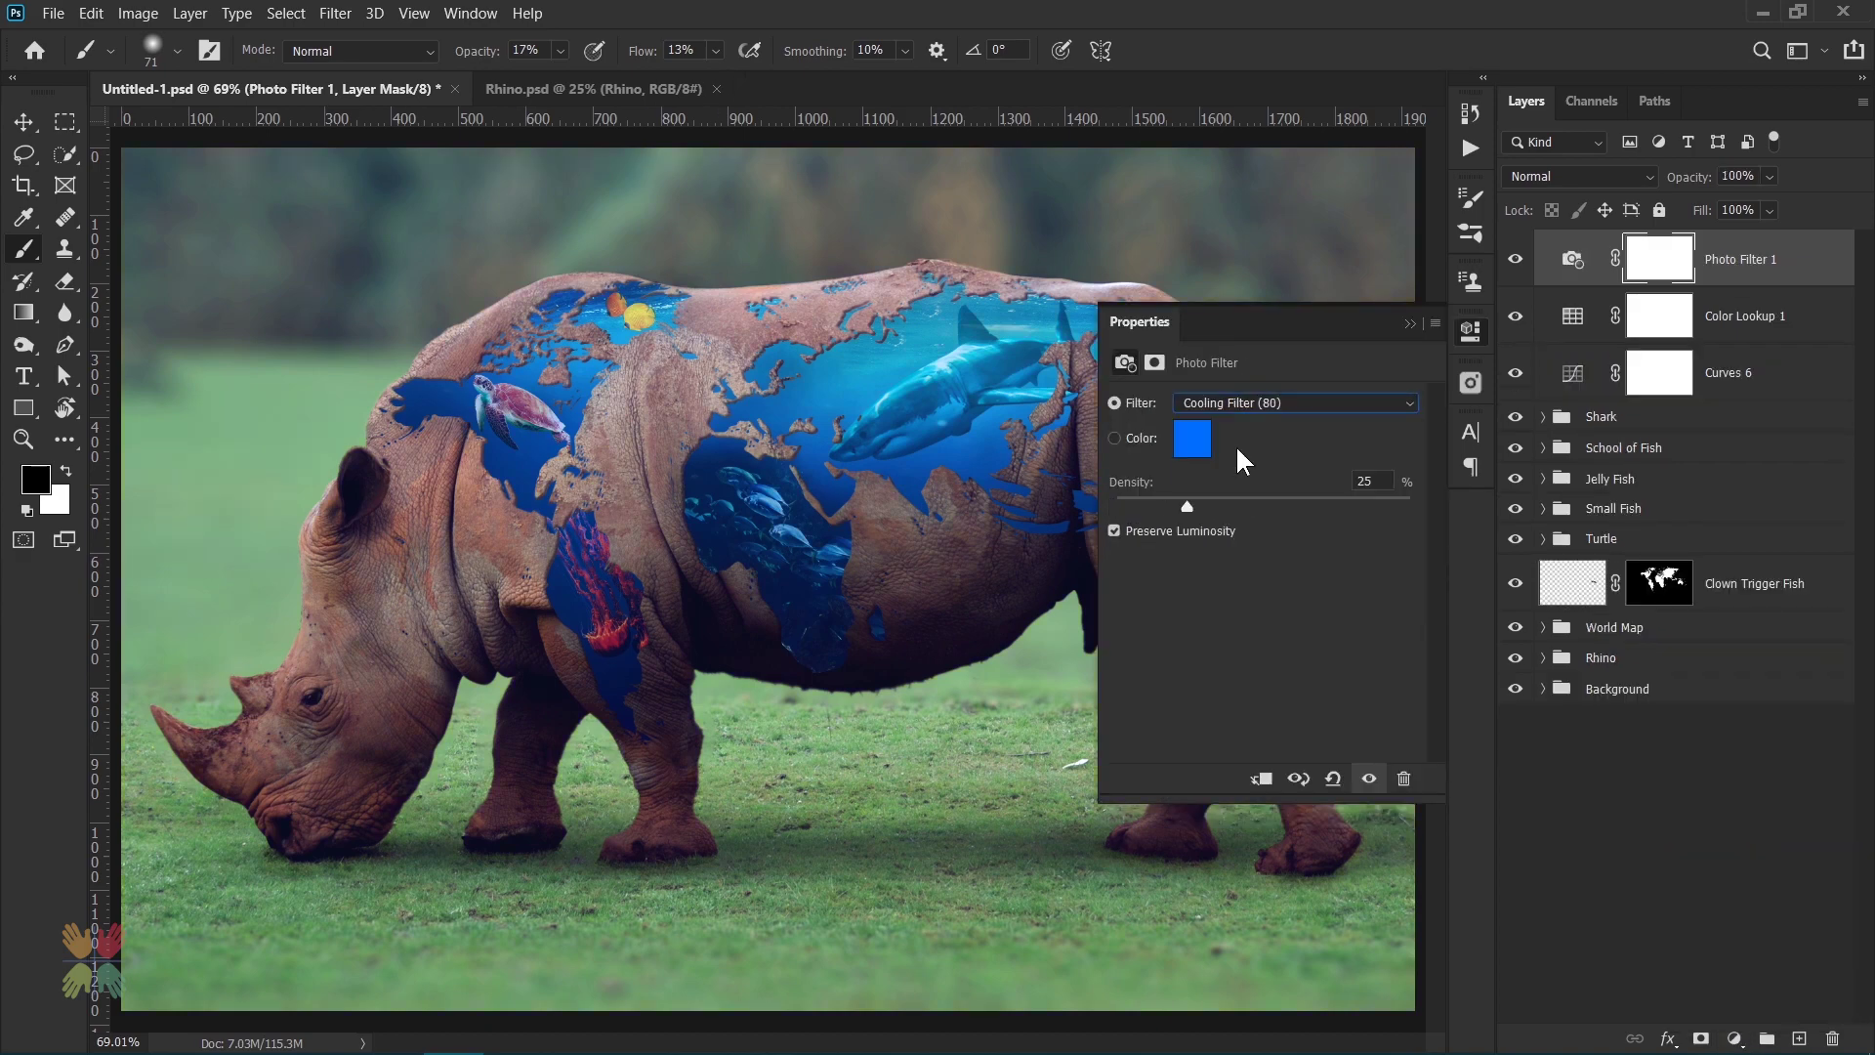
left_click(1409, 323)
- Set the photo filter to 25% opacity in Soft Light blend mode
left_click(1738, 176)
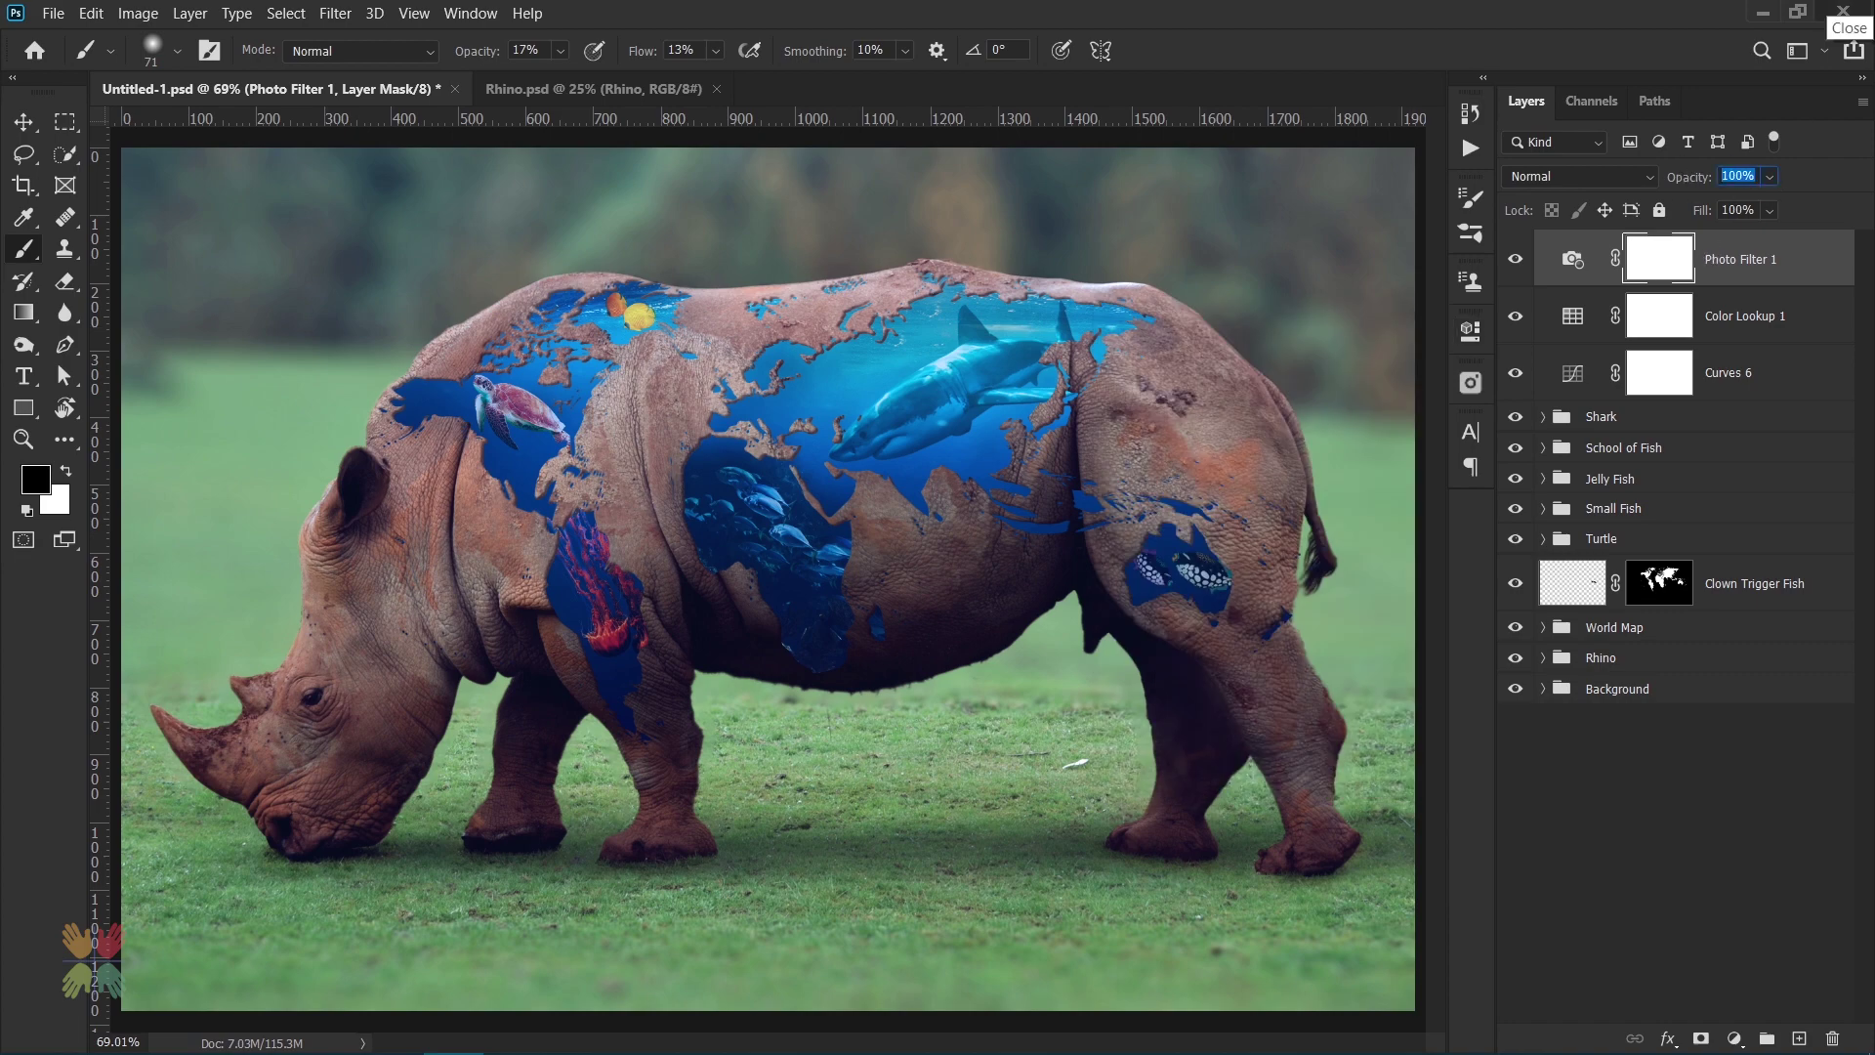
type("25")
key("Return")
left_click(1647, 176)
left_click(1552, 442)
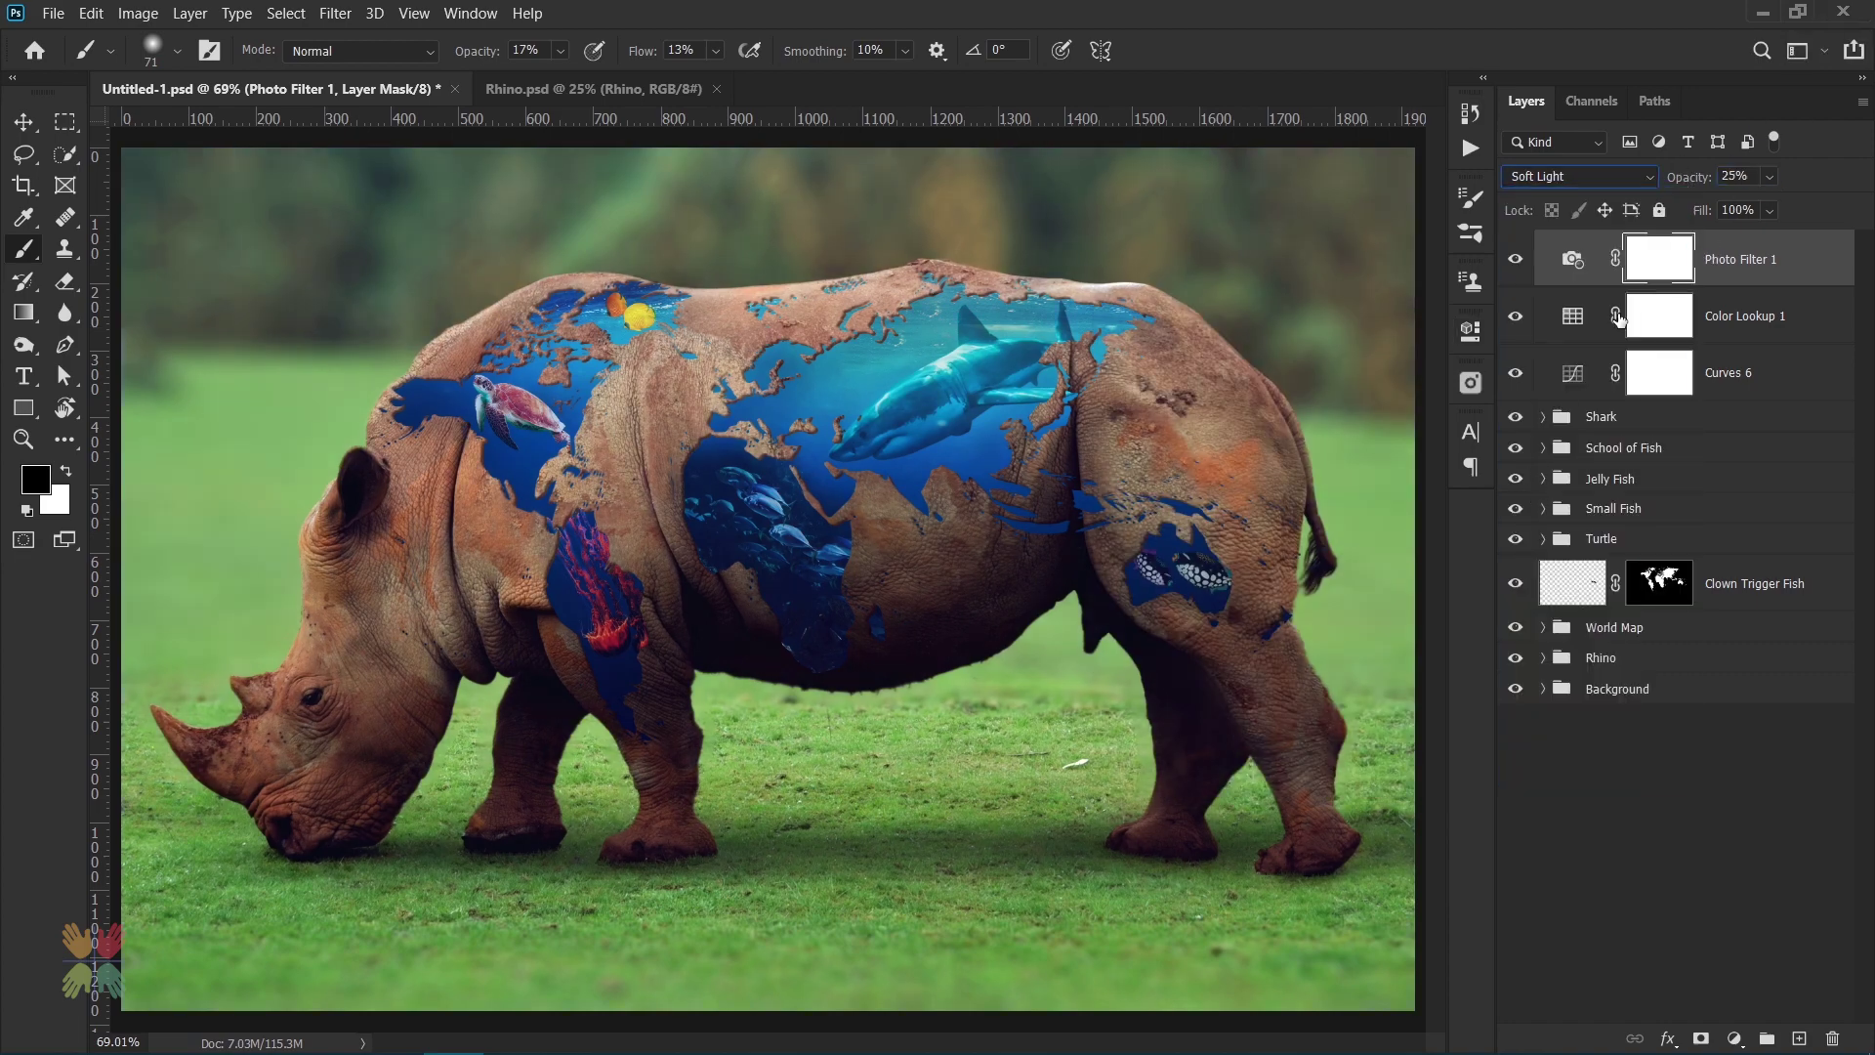
- Compare with and without the filter, then set 20% opacity and 58% density
mouse_move(1687, 183)
left_mouse_down()
mouse_move(1723, 184)
mouse_move(1692, 191)
left_mouse_up()
left_click(1516, 260)
left_click(1516, 260)
left_click(1515, 260)
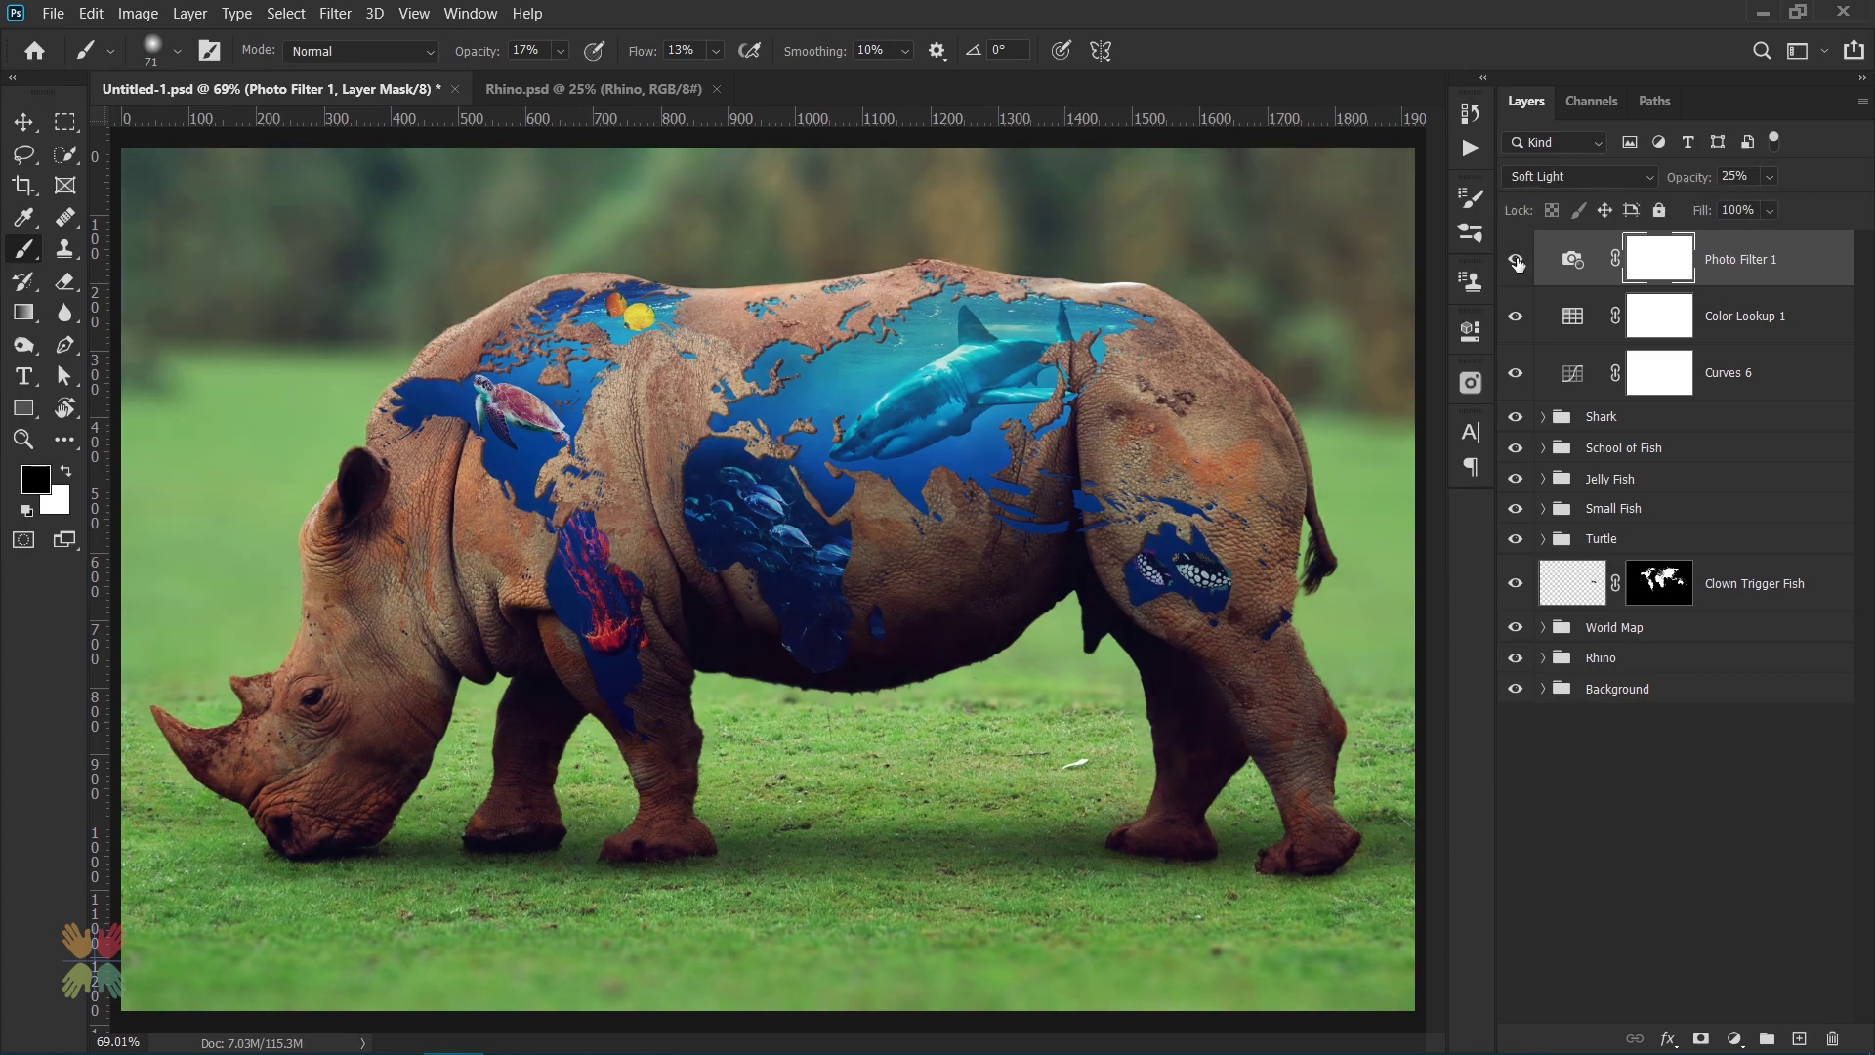
left_click(1748, 175)
type("2")
double_click(1572, 260)
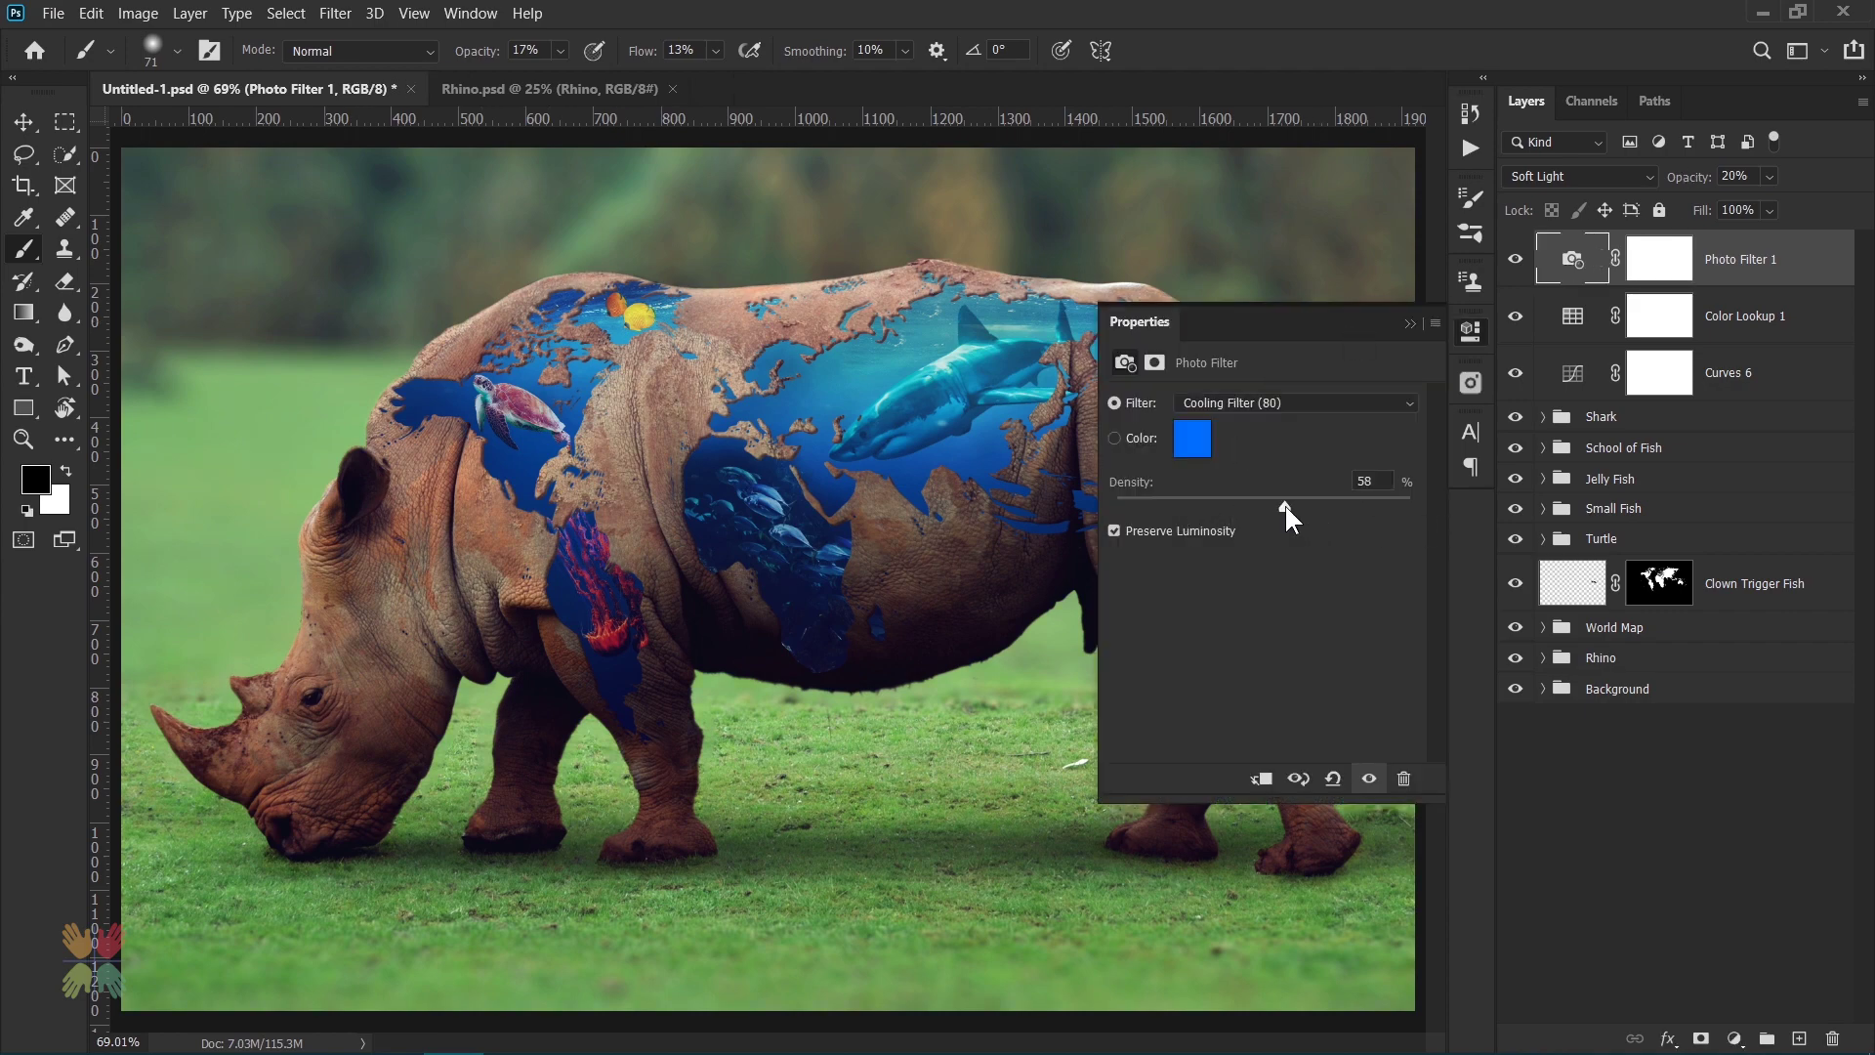
left_click(1471, 330)
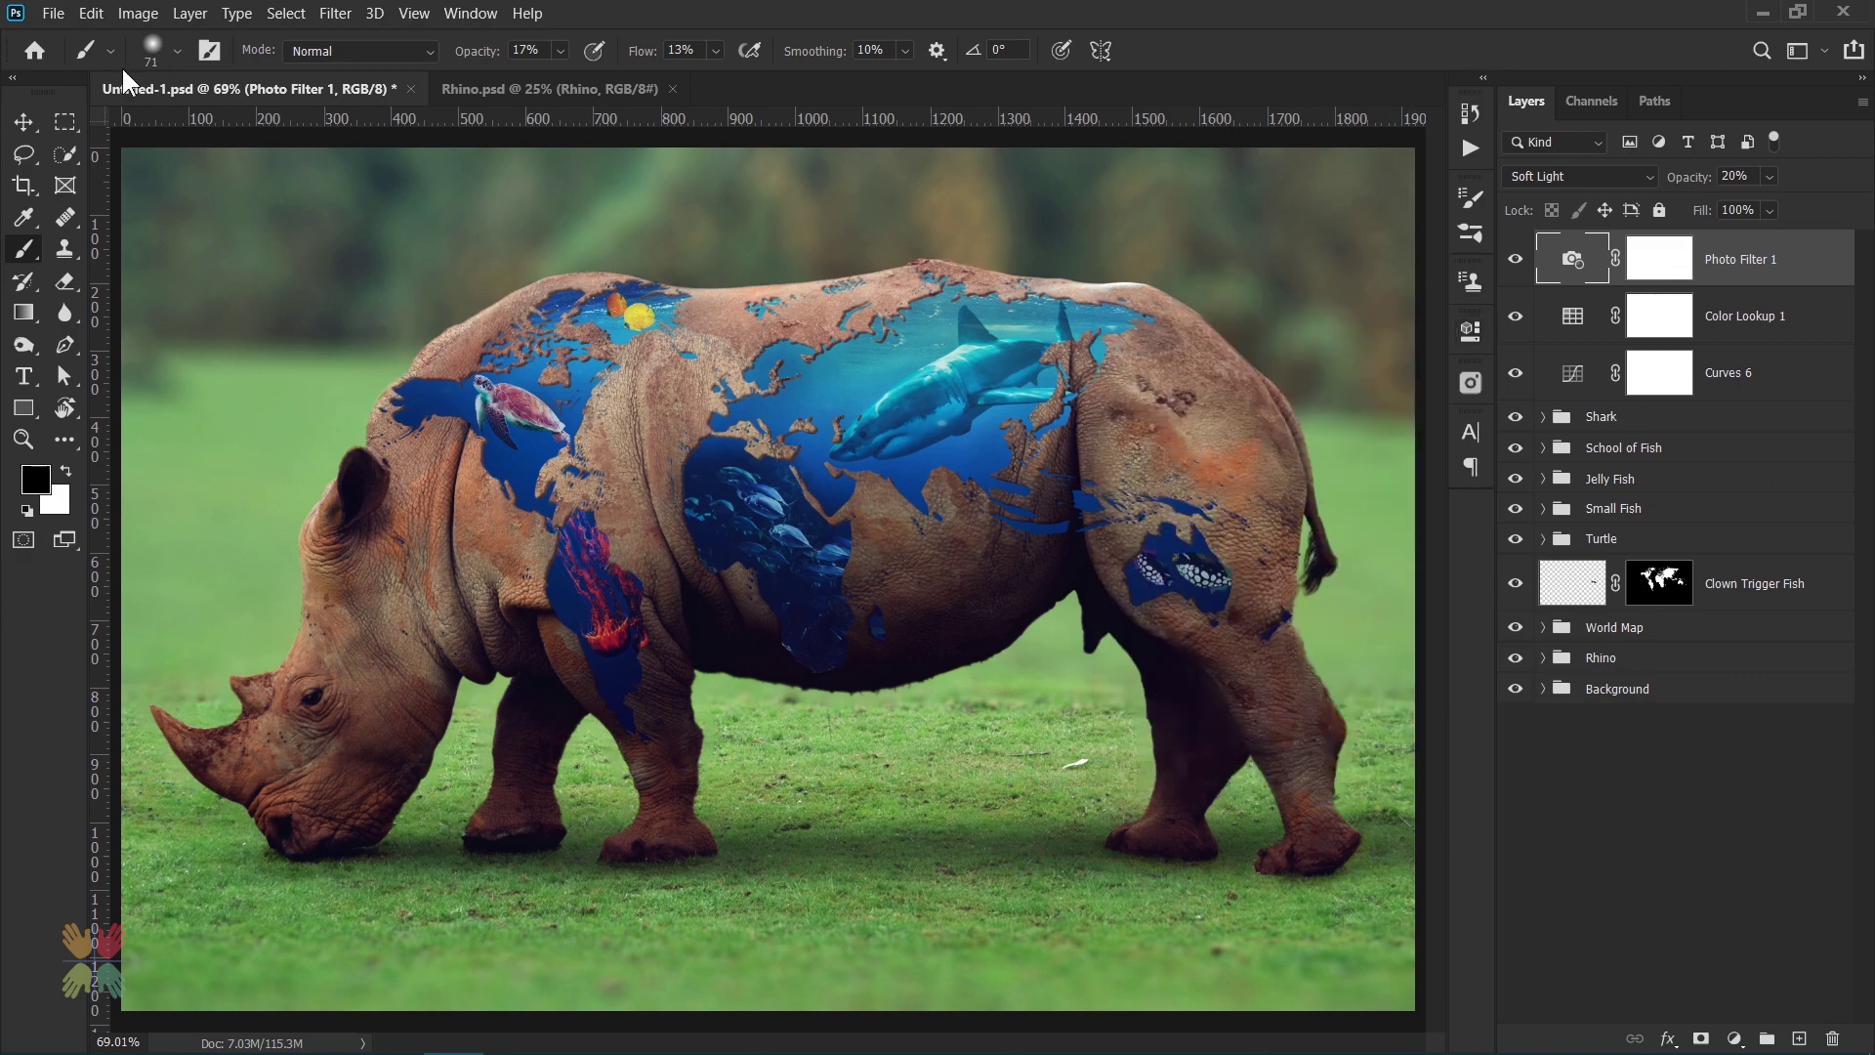
- Place the Light Beams image embedded, shrinking, rotating and moving it toward the upper left
left_click(53, 13)
left_click(126, 314)
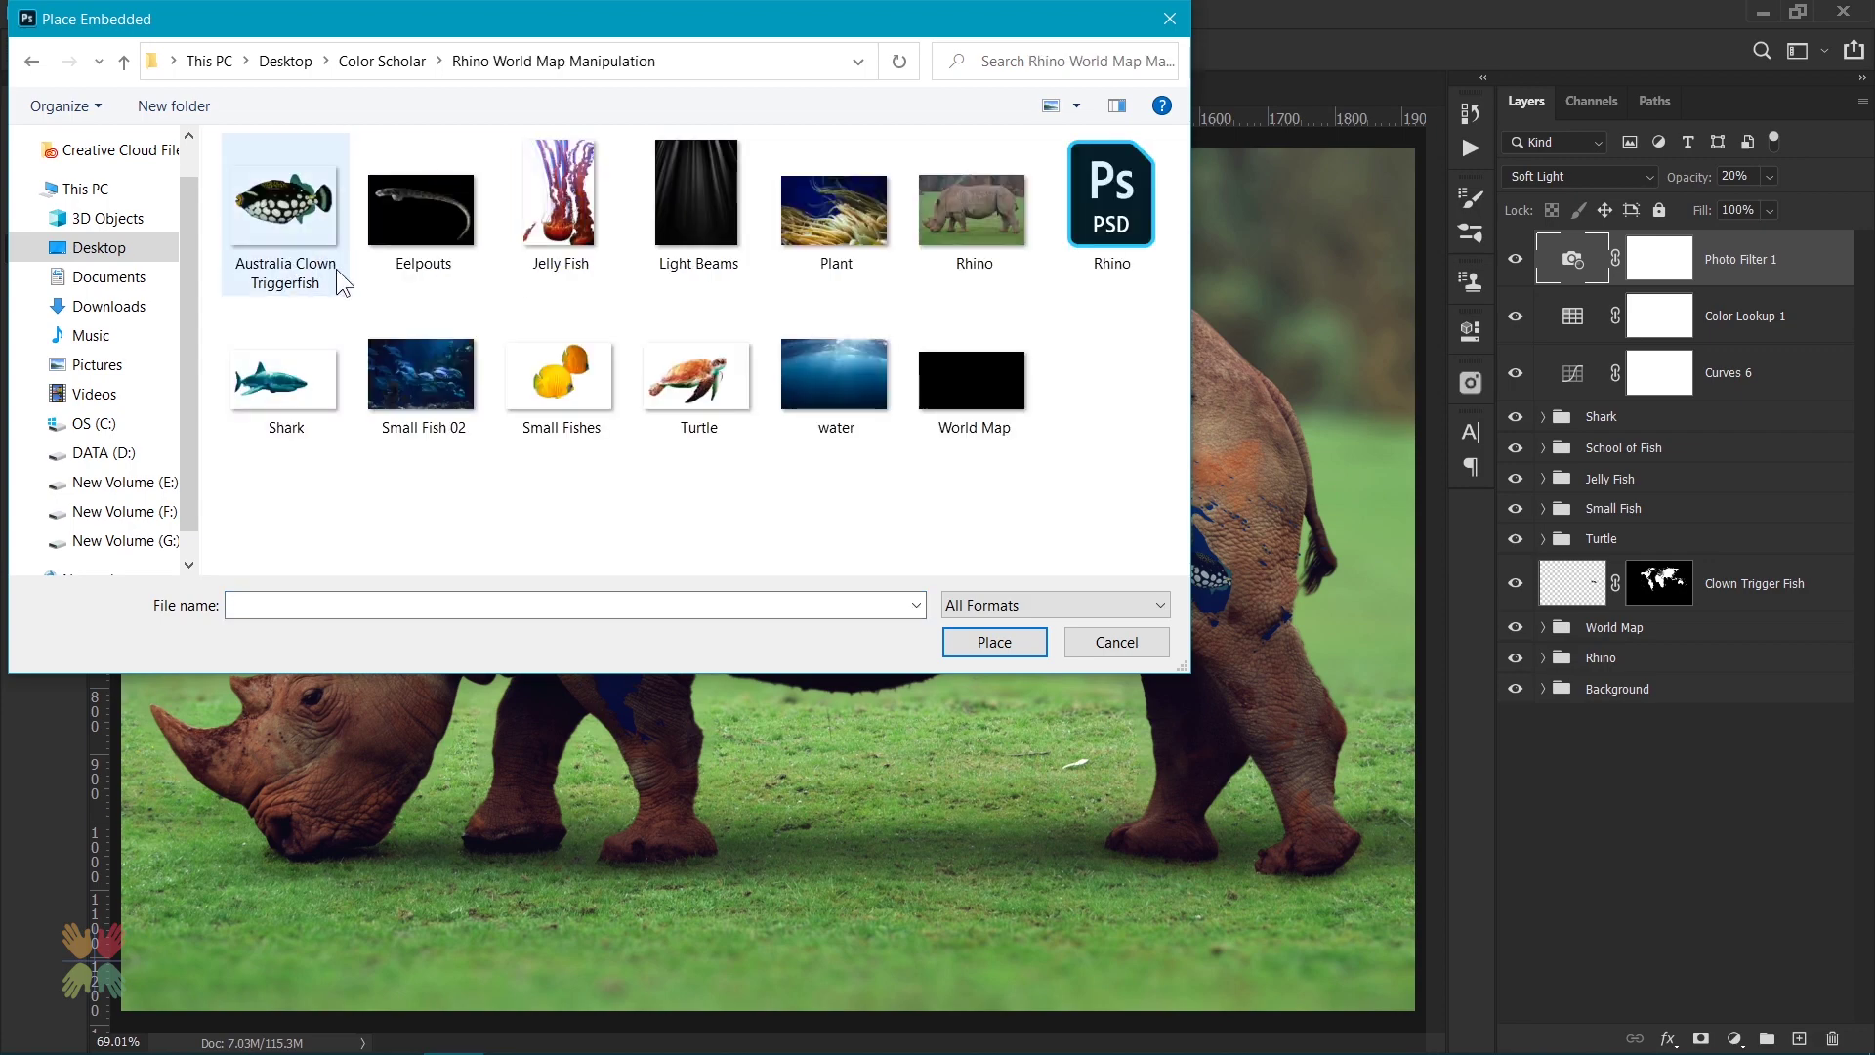
double_click(683, 205)
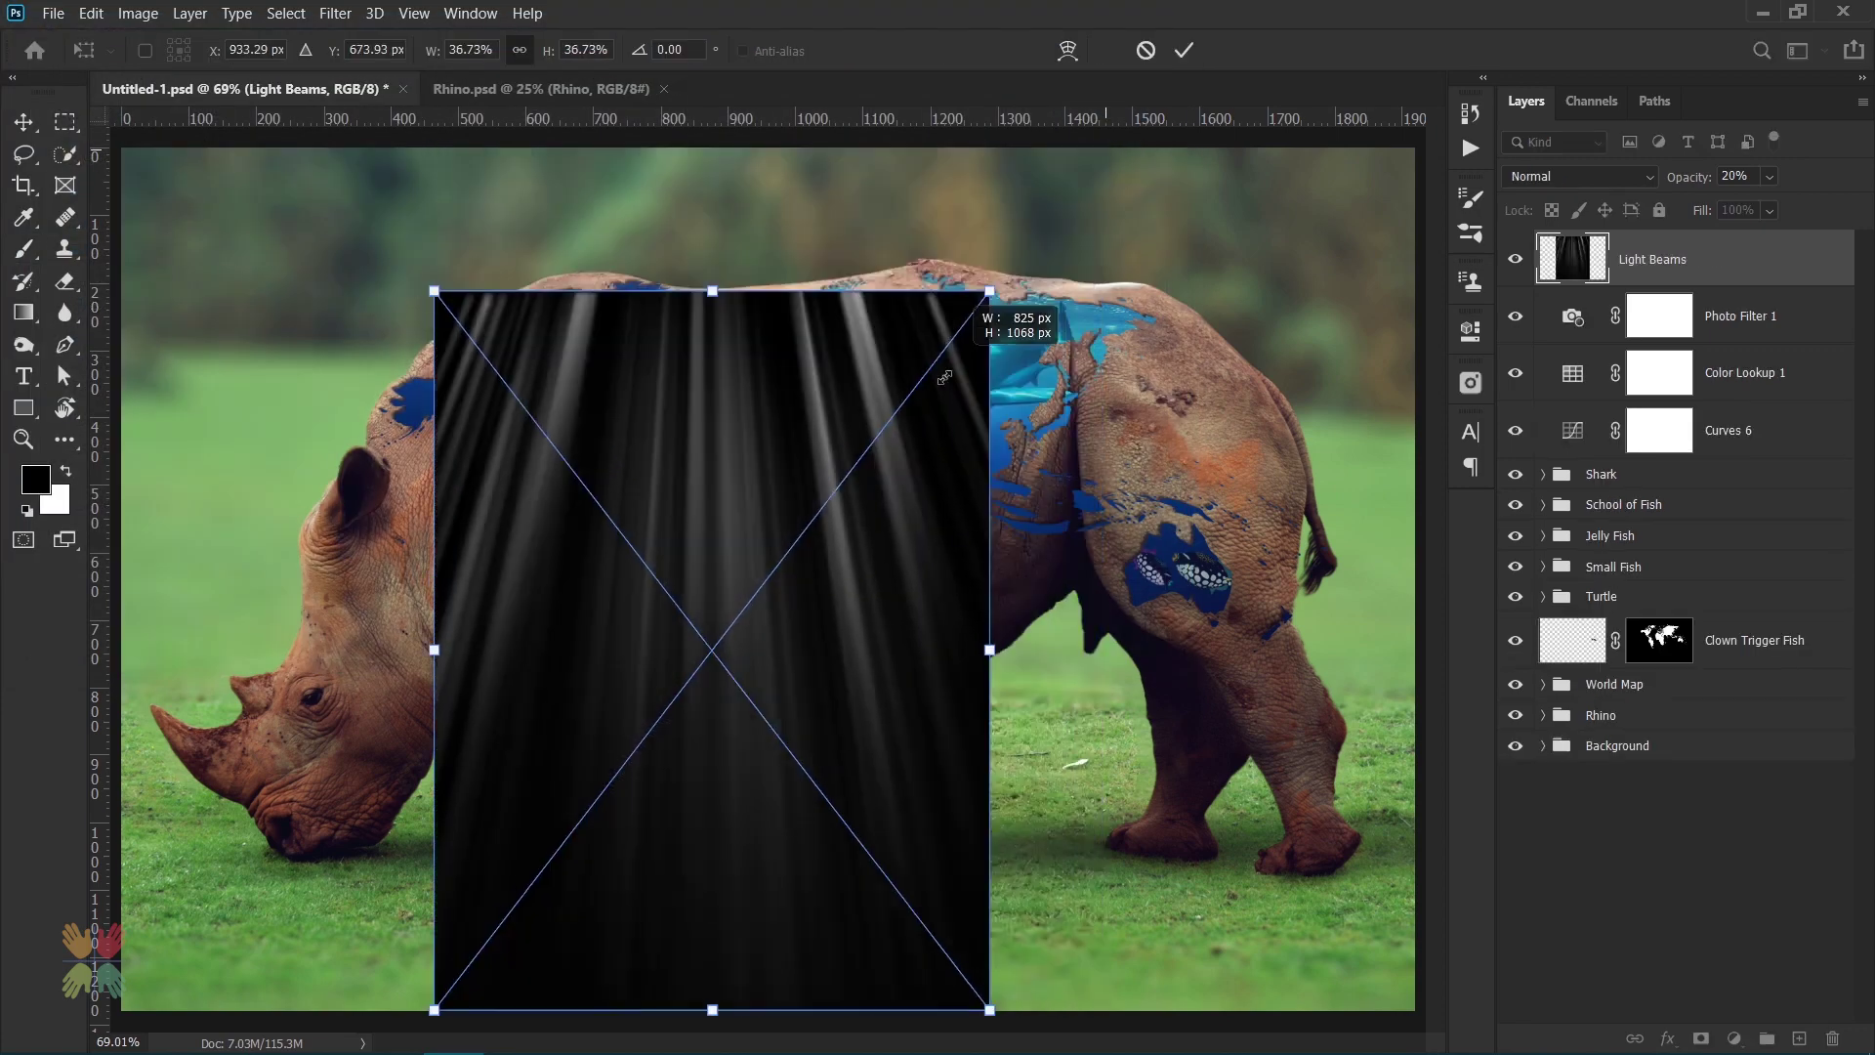
mouse_move(944, 377)
left_mouse_down()
mouse_move(879, 420)
mouse_move(645, 323)
left_mouse_up()
scroll(644, 323, "down", 3)
mouse_move(670, 560)
left_mouse_down()
mouse_move(580, 410)
mouse_move(606, 454)
left_mouse_up()
- Perspective-distort the beams into a tapered wedge at the top left and commit the transform
right_click(605, 470)
left_click(740, 552)
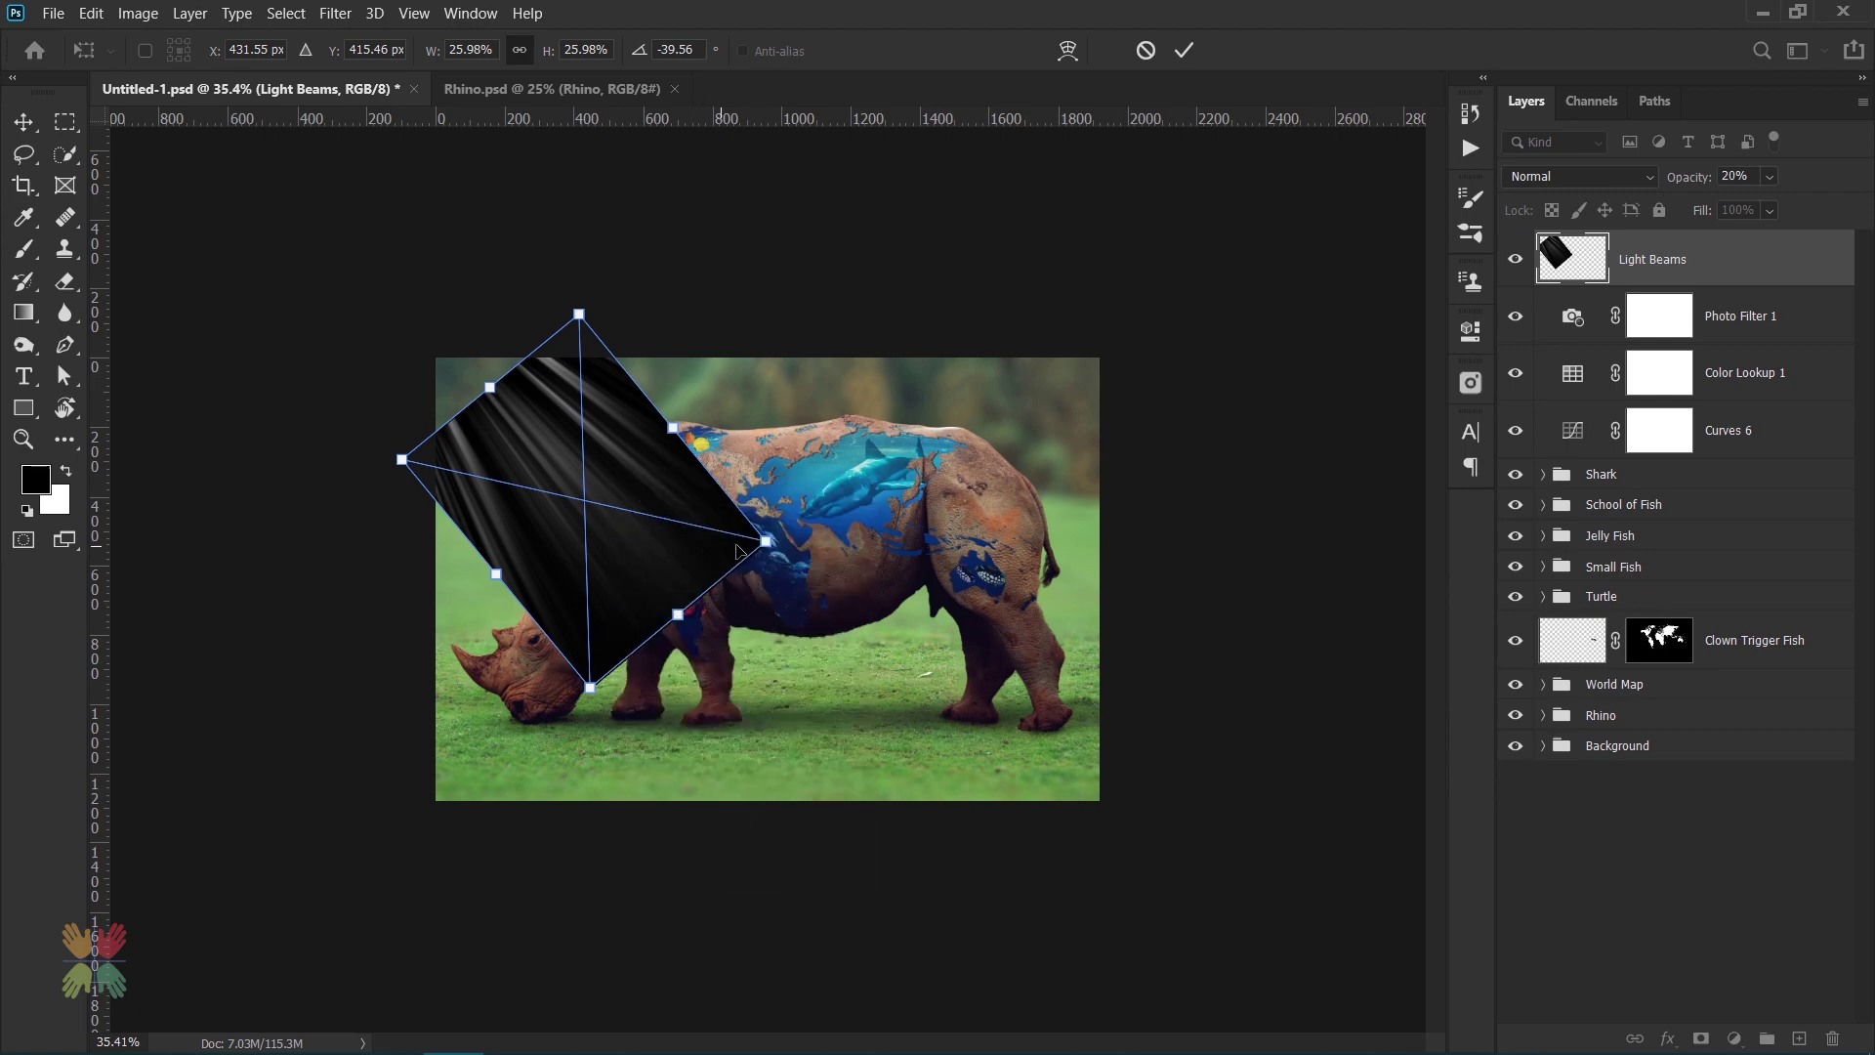
left_click_drag(766, 540, 926, 410)
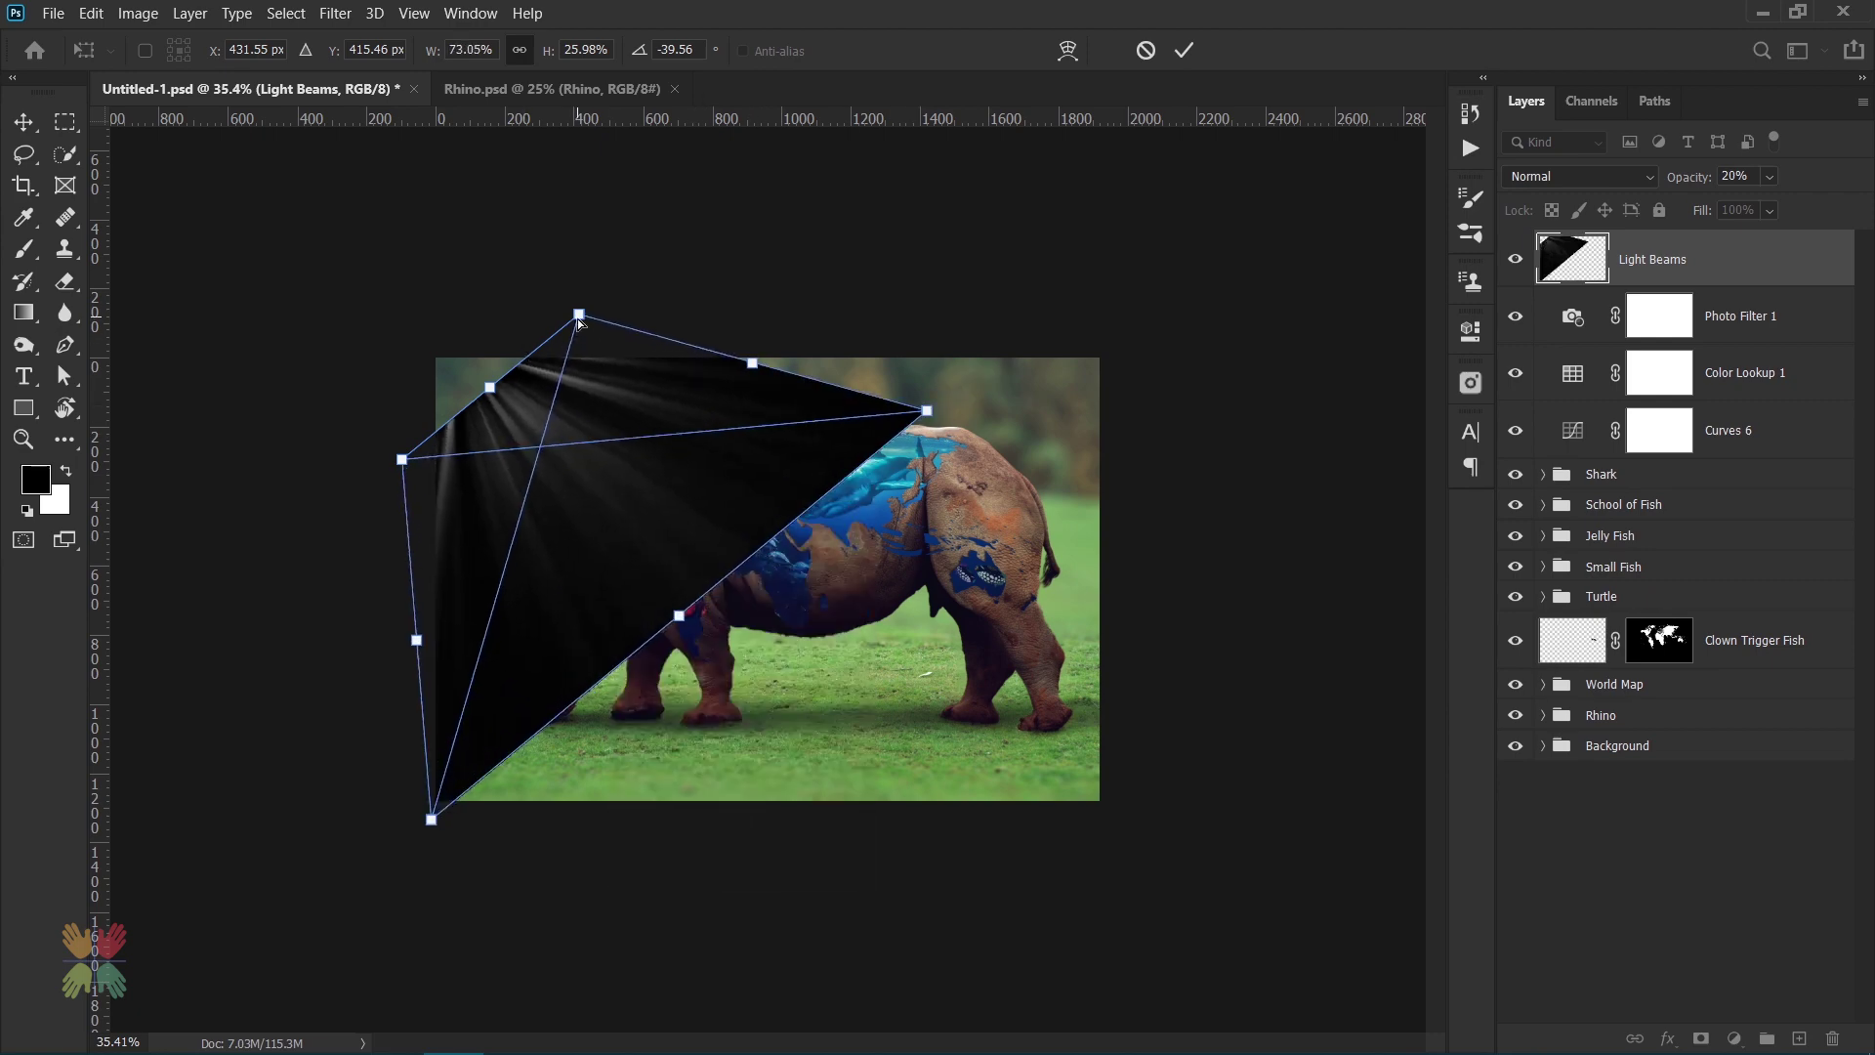
left_click_drag(580, 315, 528, 356)
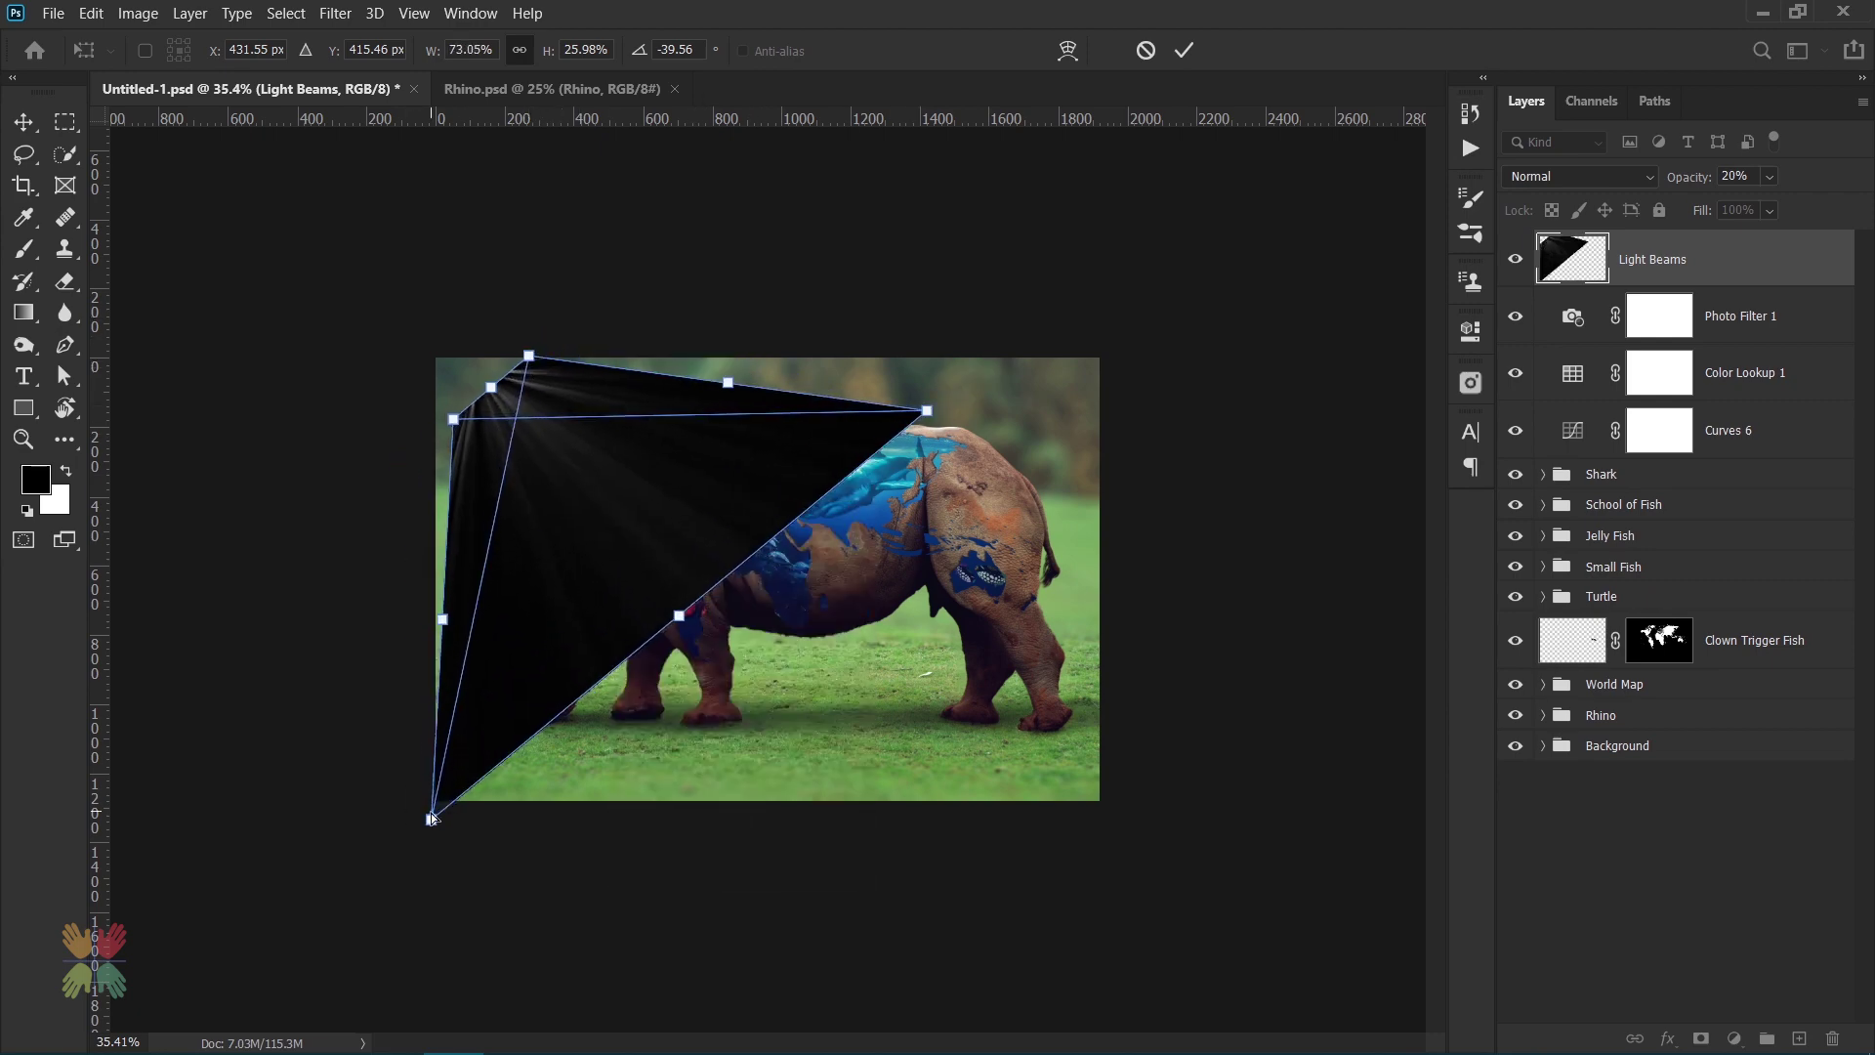
left_click_drag(432, 818, 452, 800)
left_click_drag(653, 456, 586, 424)
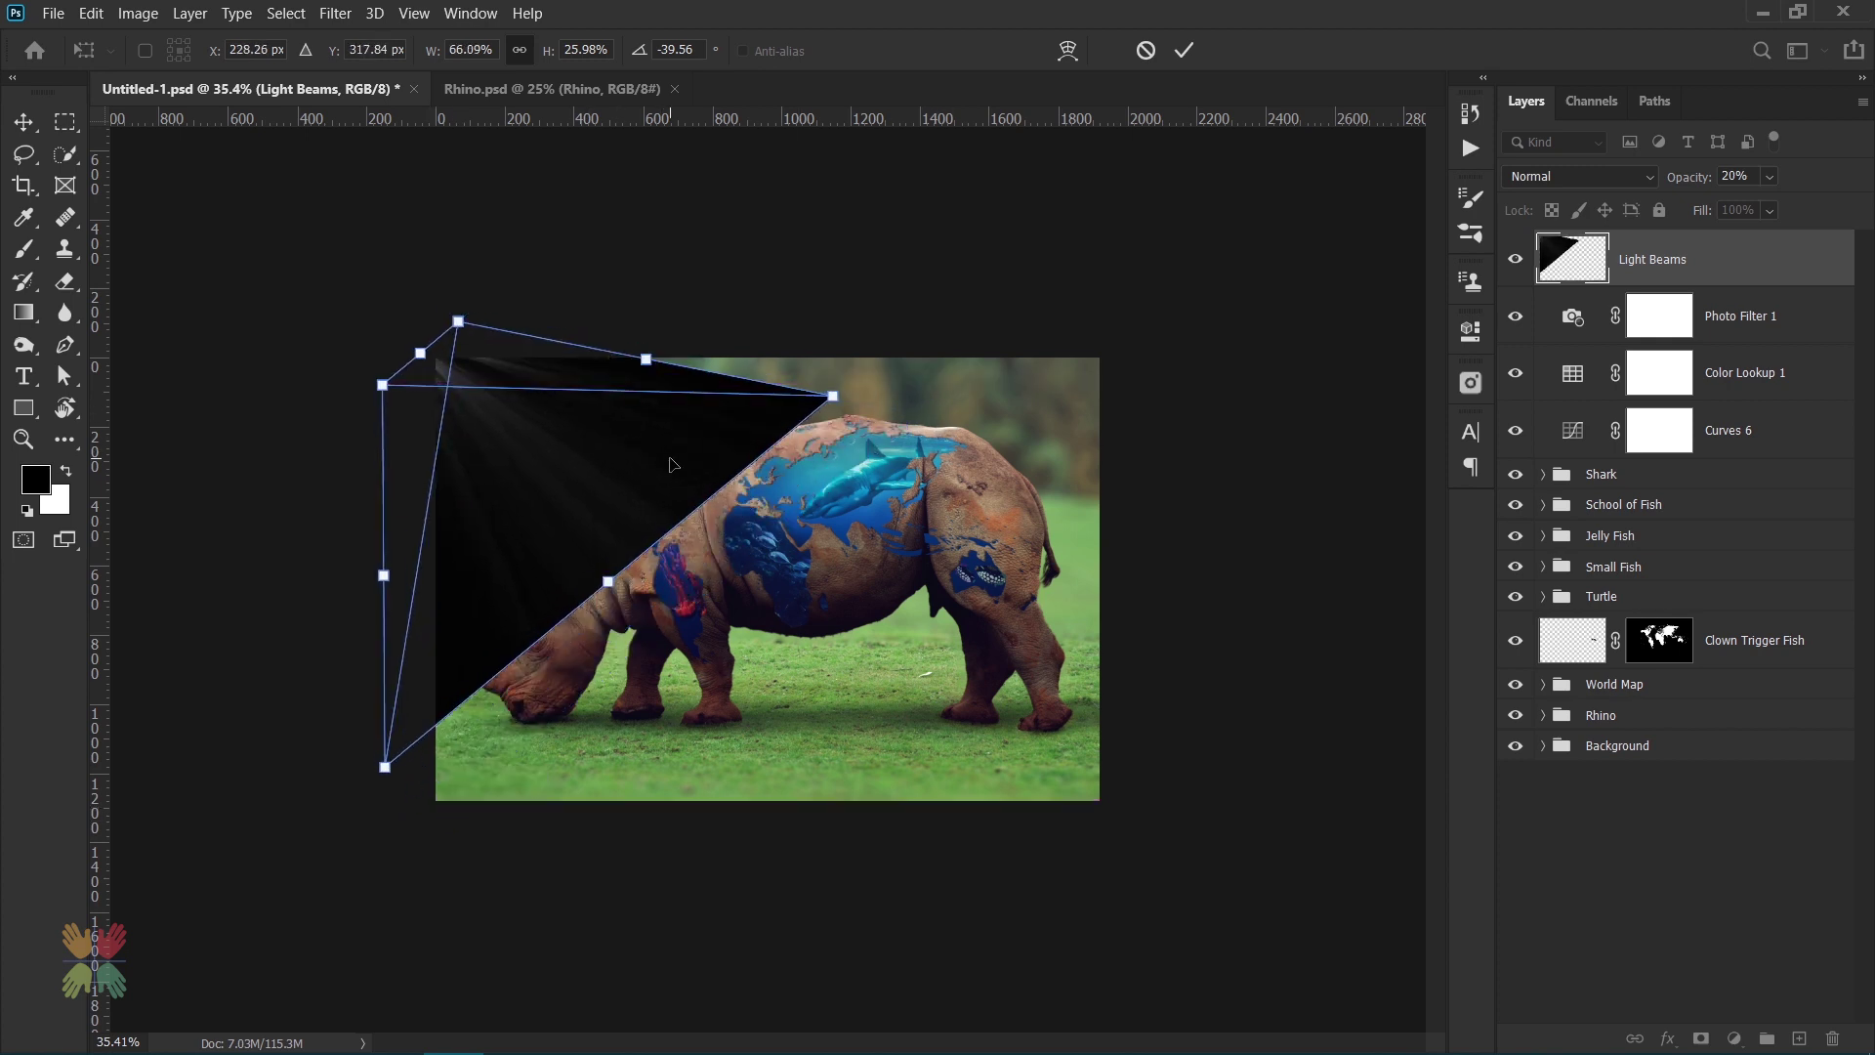
left_click(1185, 49)
- Set the Light Beams layer to Screen blending and nudge it into final position
left_click(1579, 176)
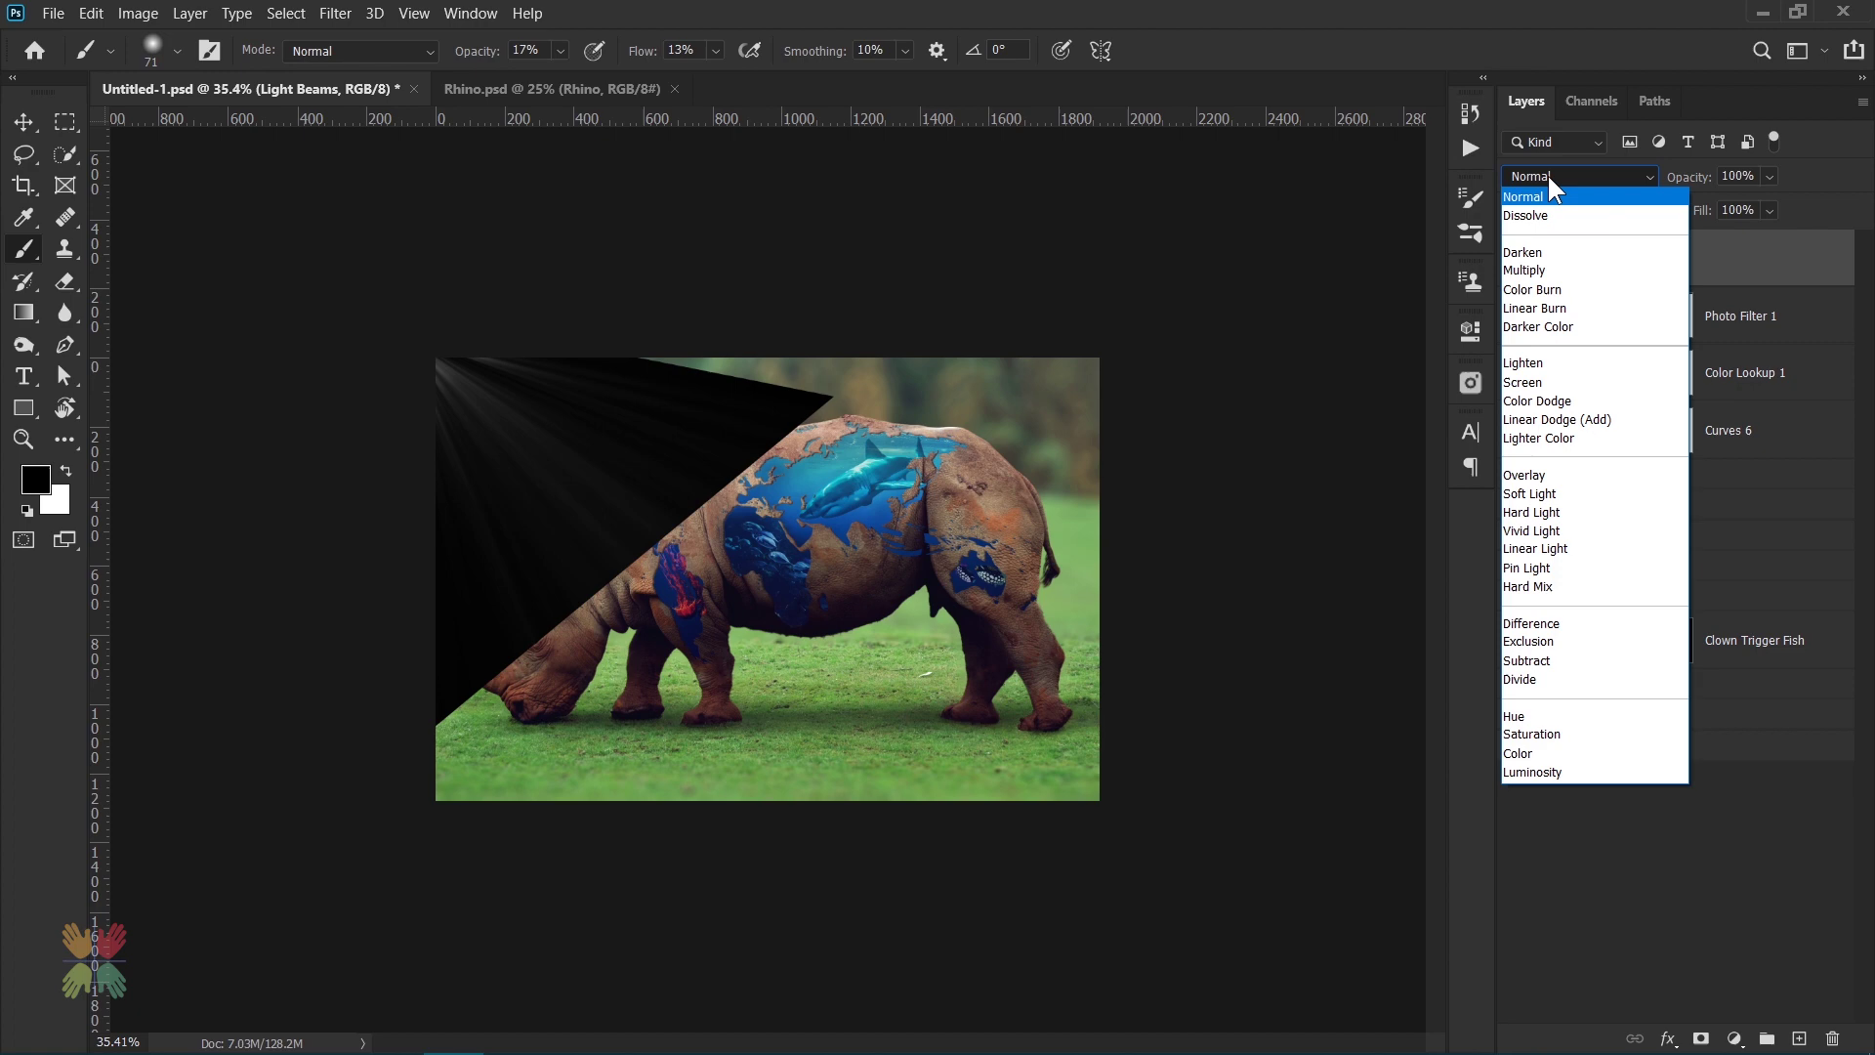
left_click(1563, 397)
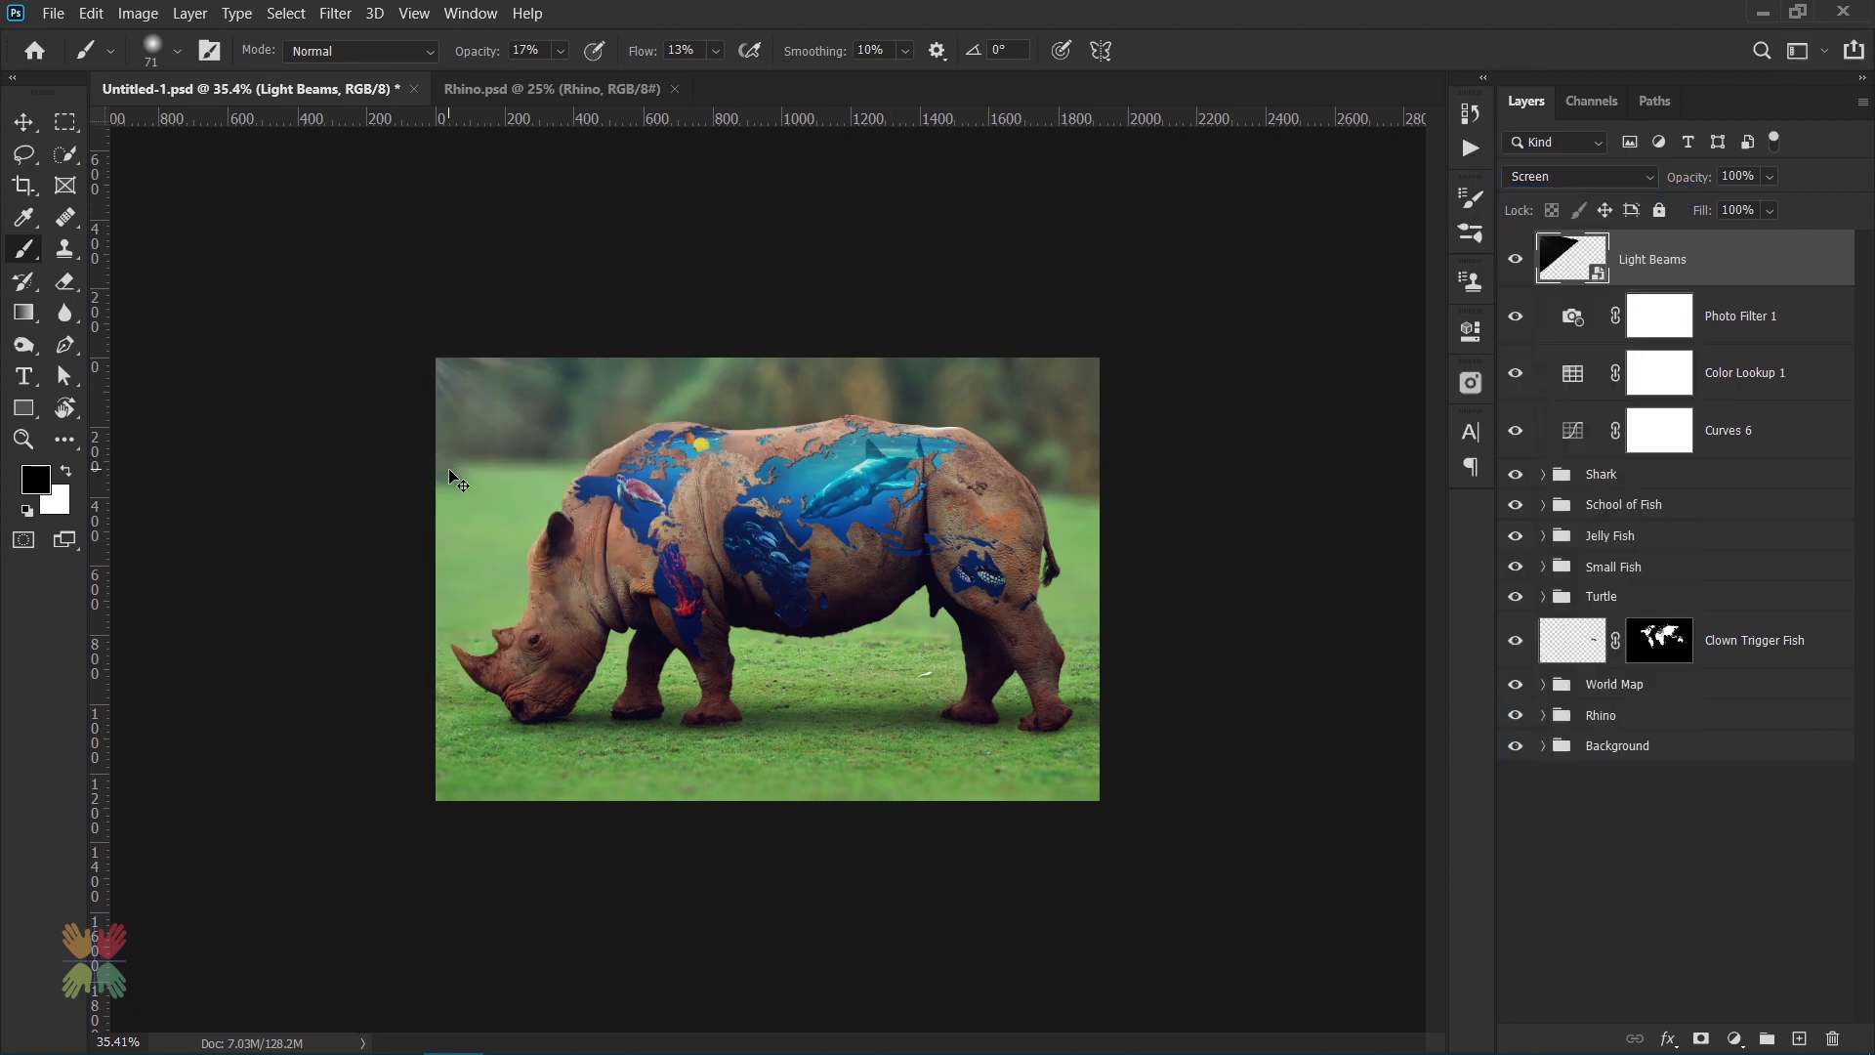
key("ctrl+t")
left_click_drag(532, 465, 542, 470)
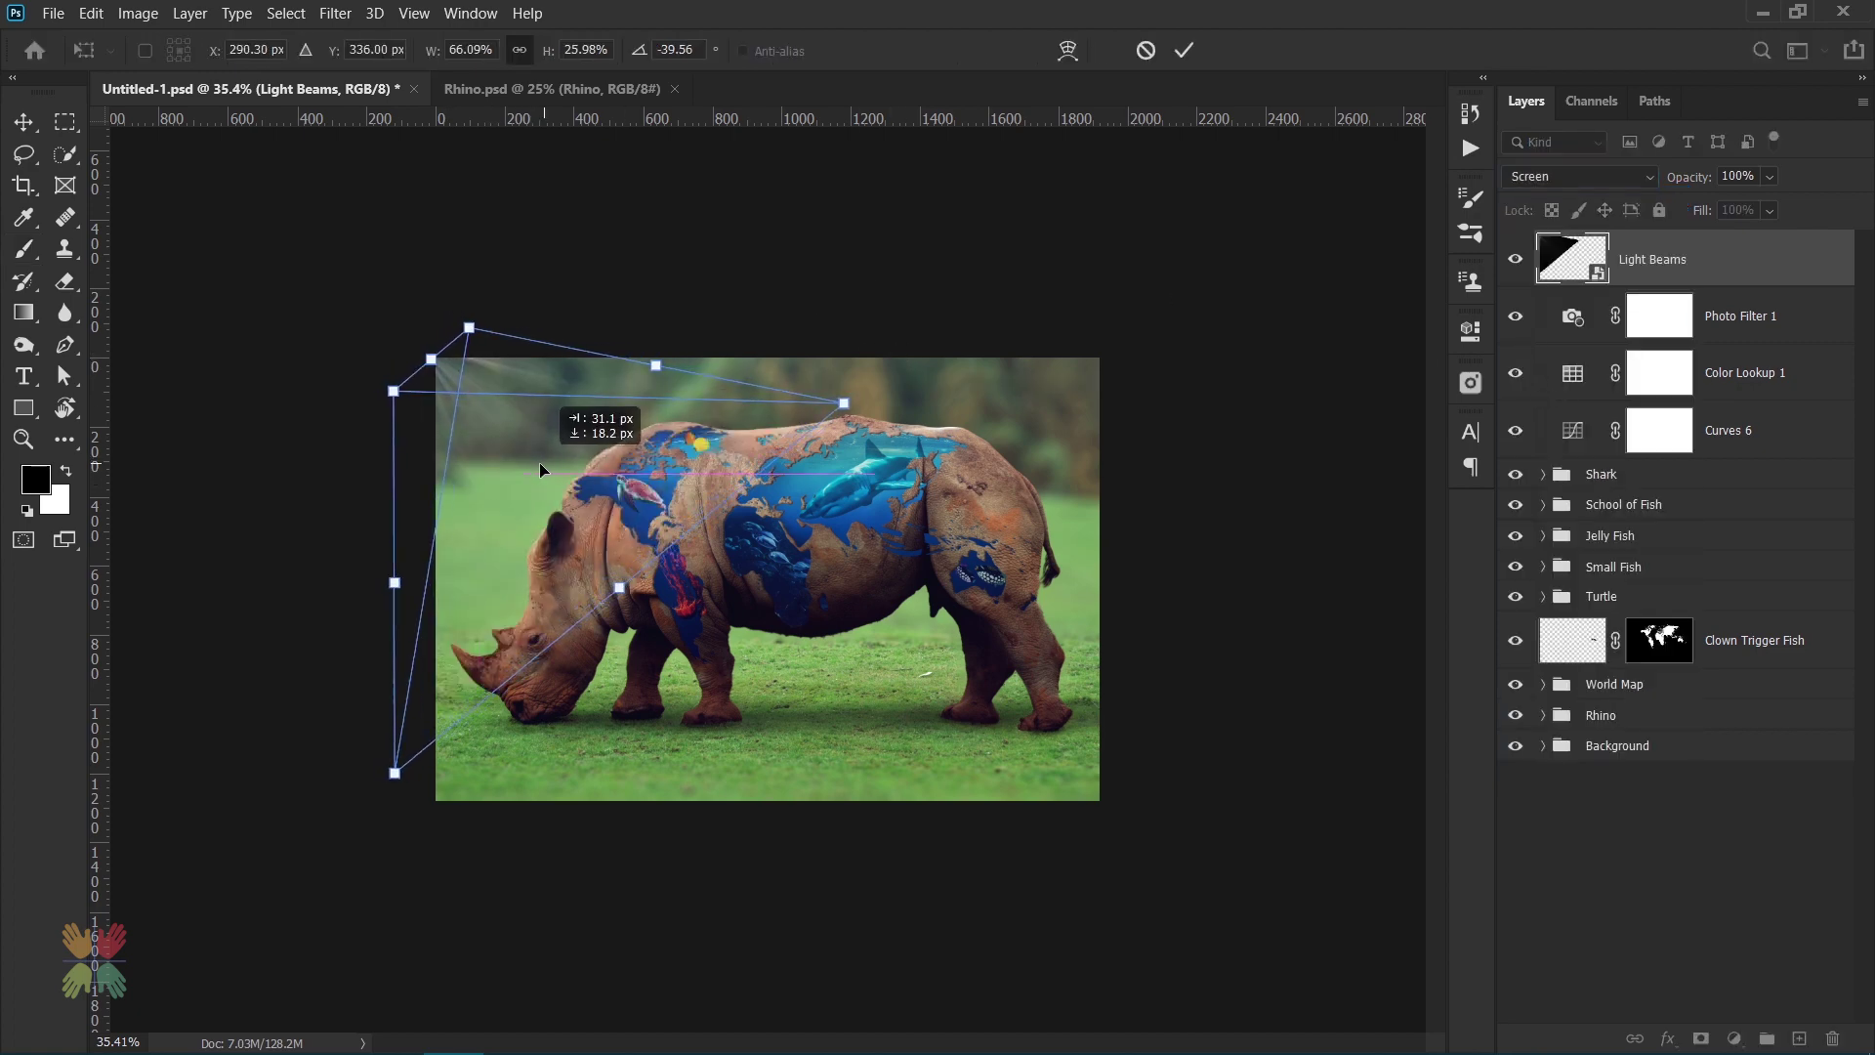
- Commit the beams and add a raised, brightening Curves layer above Layer 1 in the Rhino group
left_click(1184, 50)
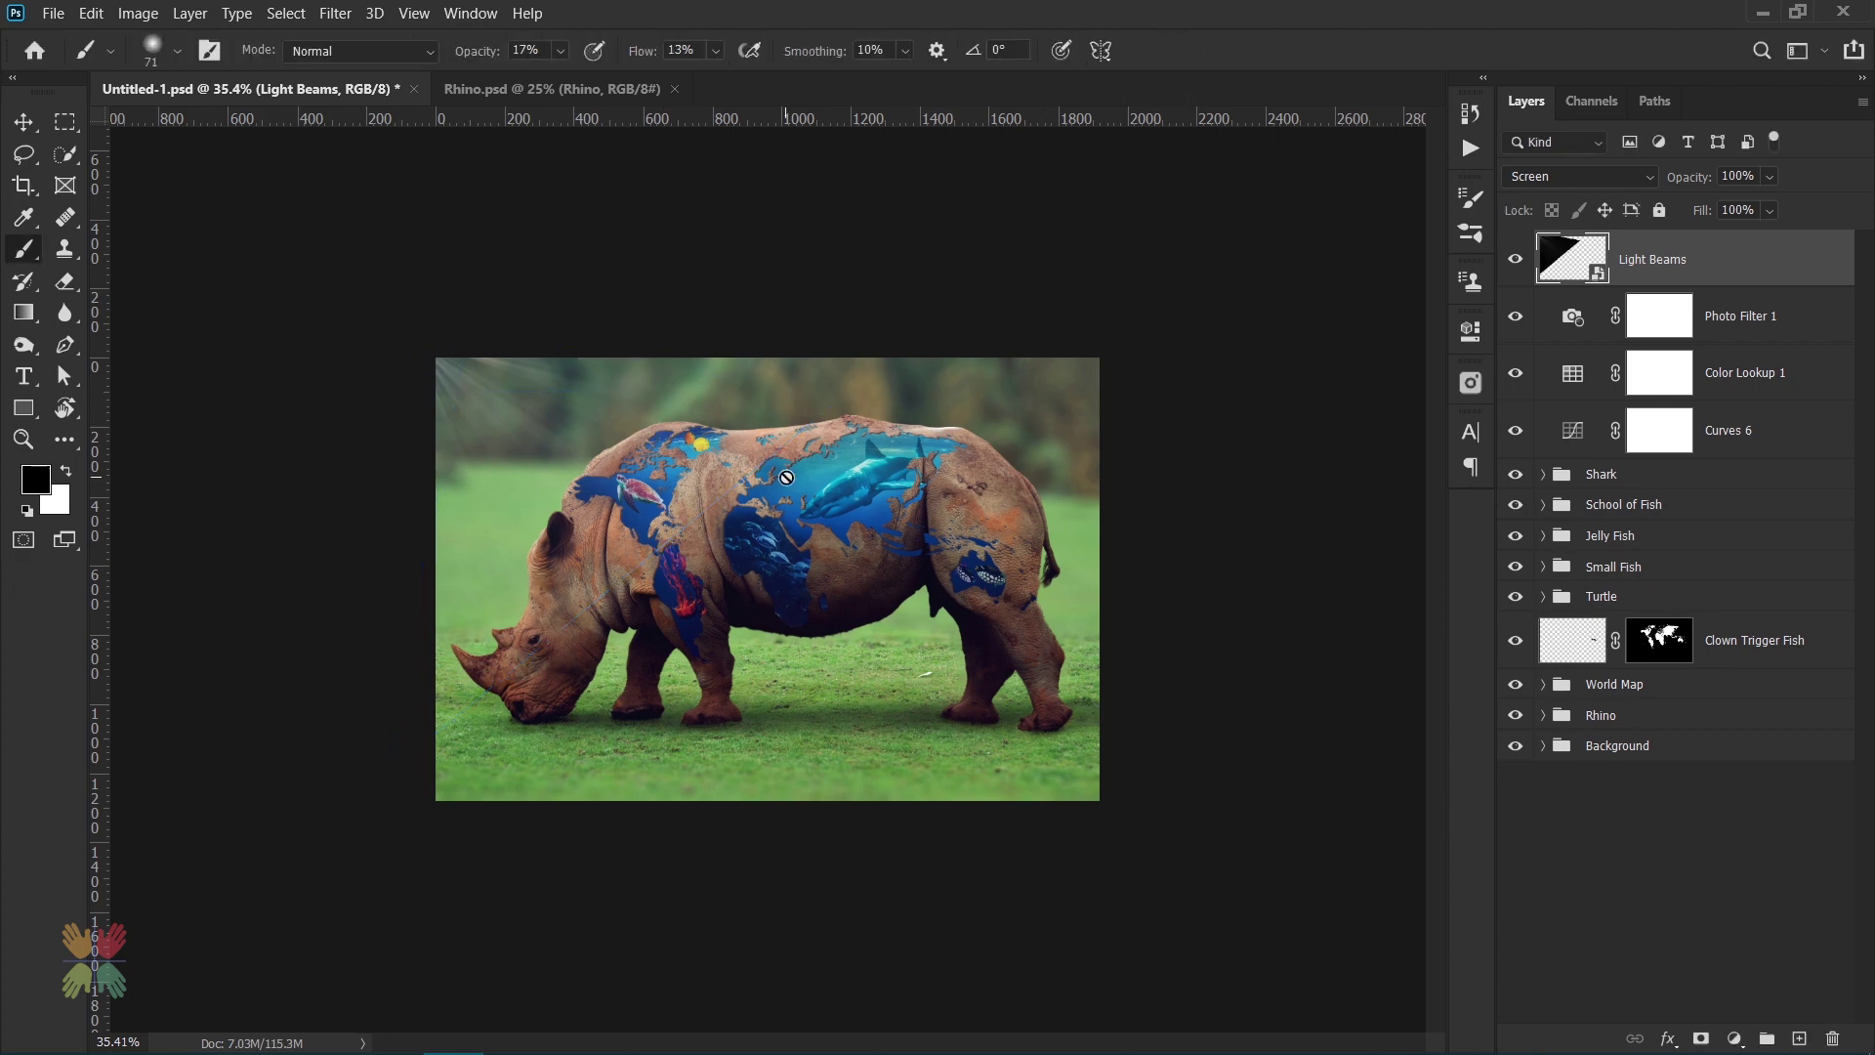
left_click(1543, 715)
left_click(1640, 815)
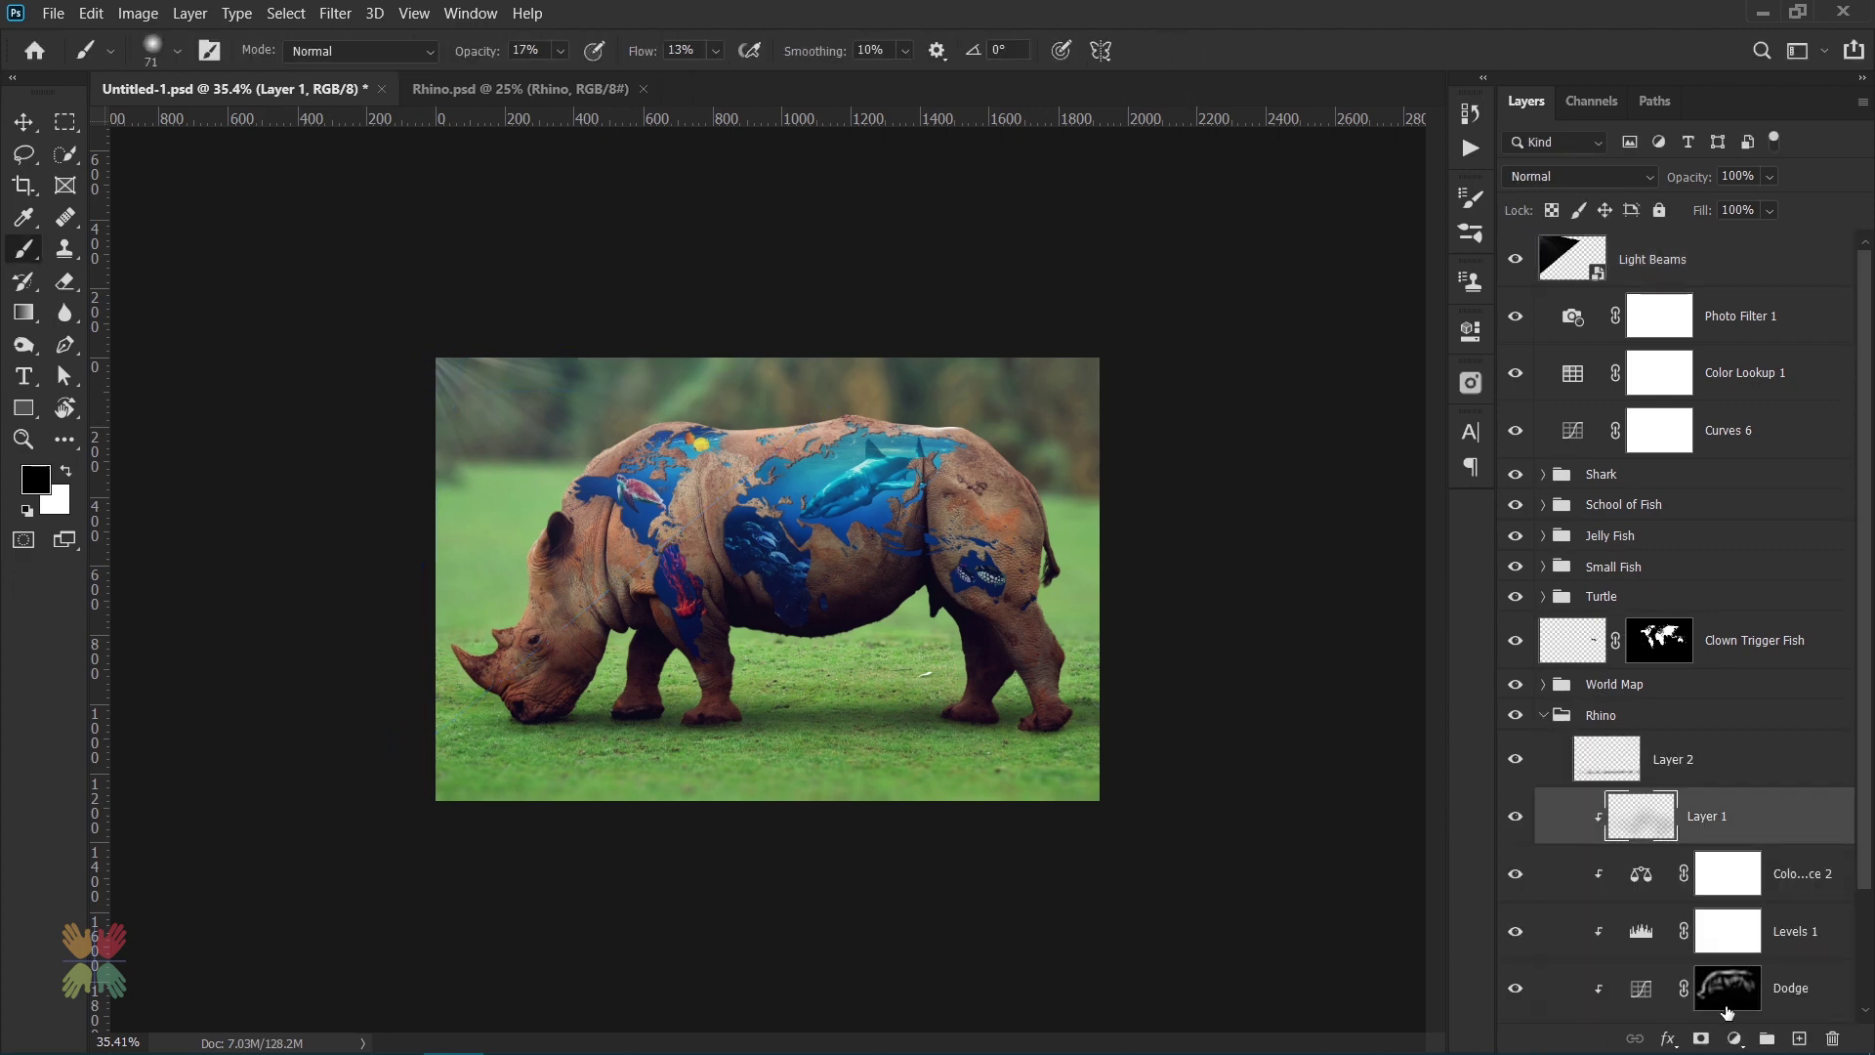
left_click(1734, 1038)
left_click(1602, 752)
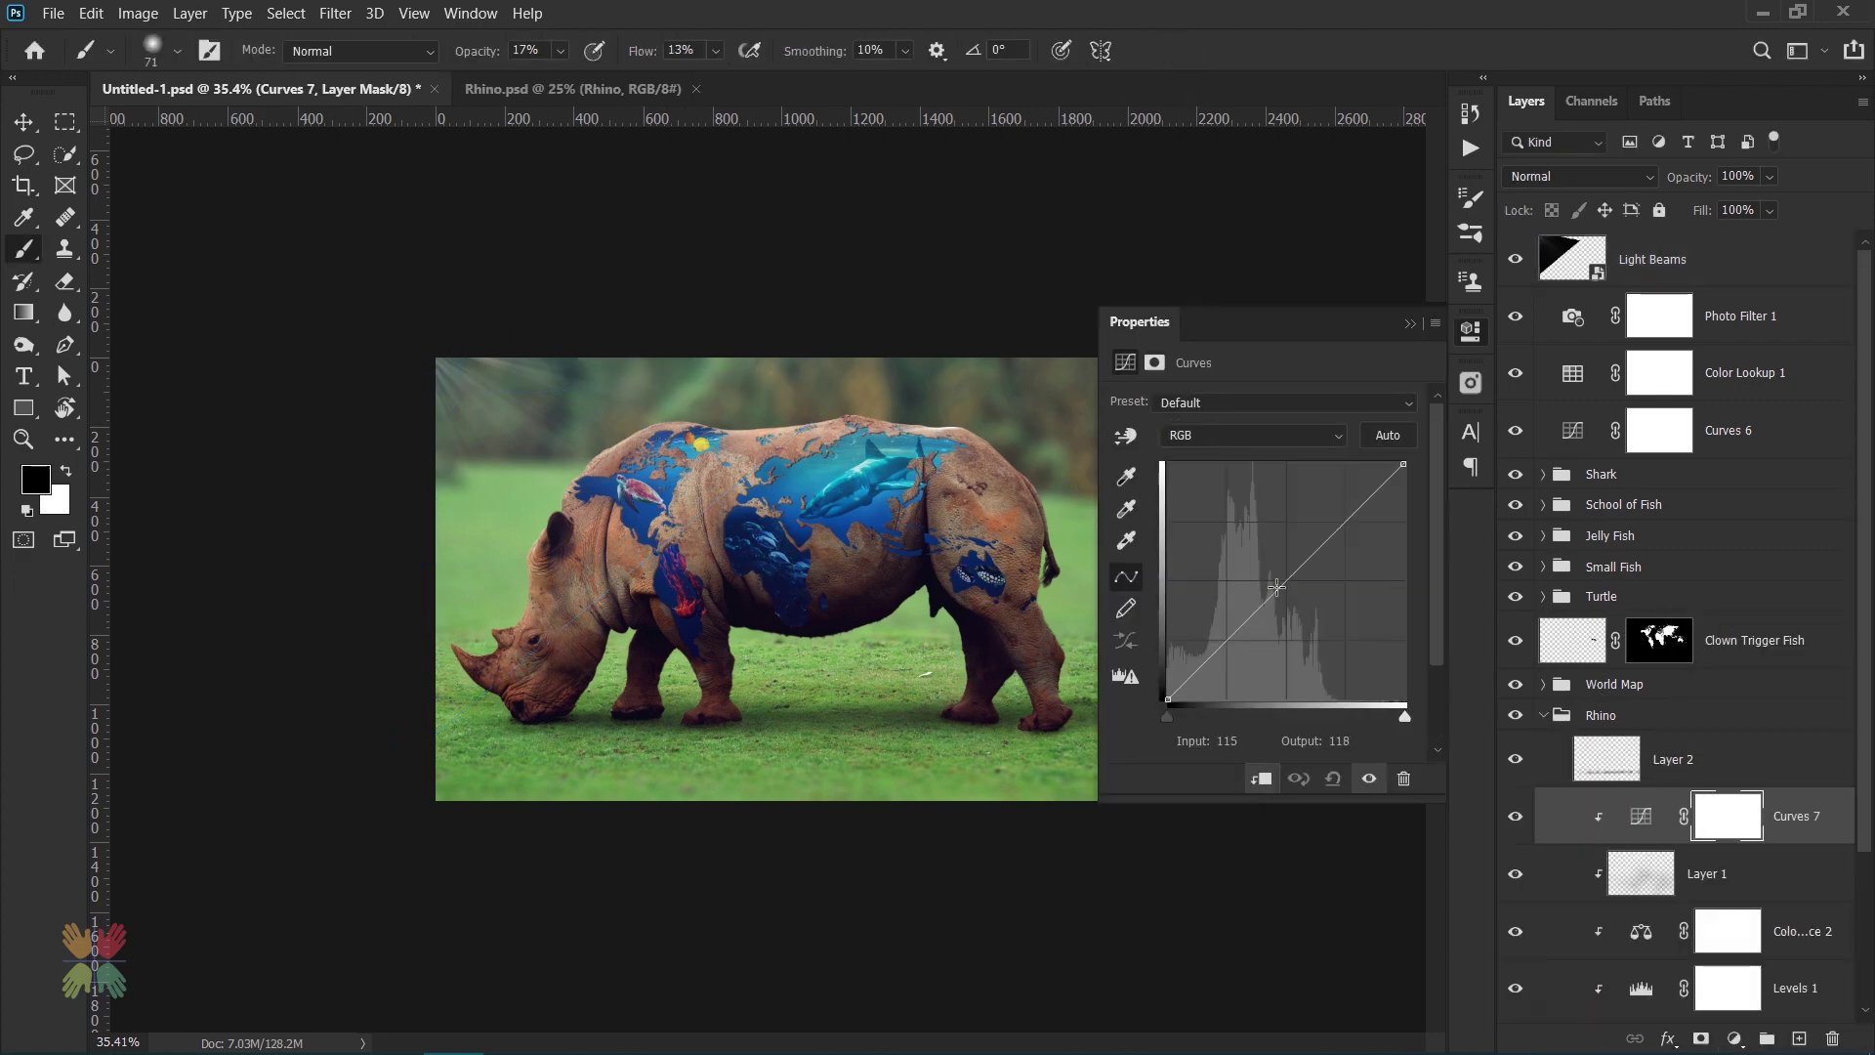
left_click_drag(1273, 594, 1272, 572)
left_click(1409, 324)
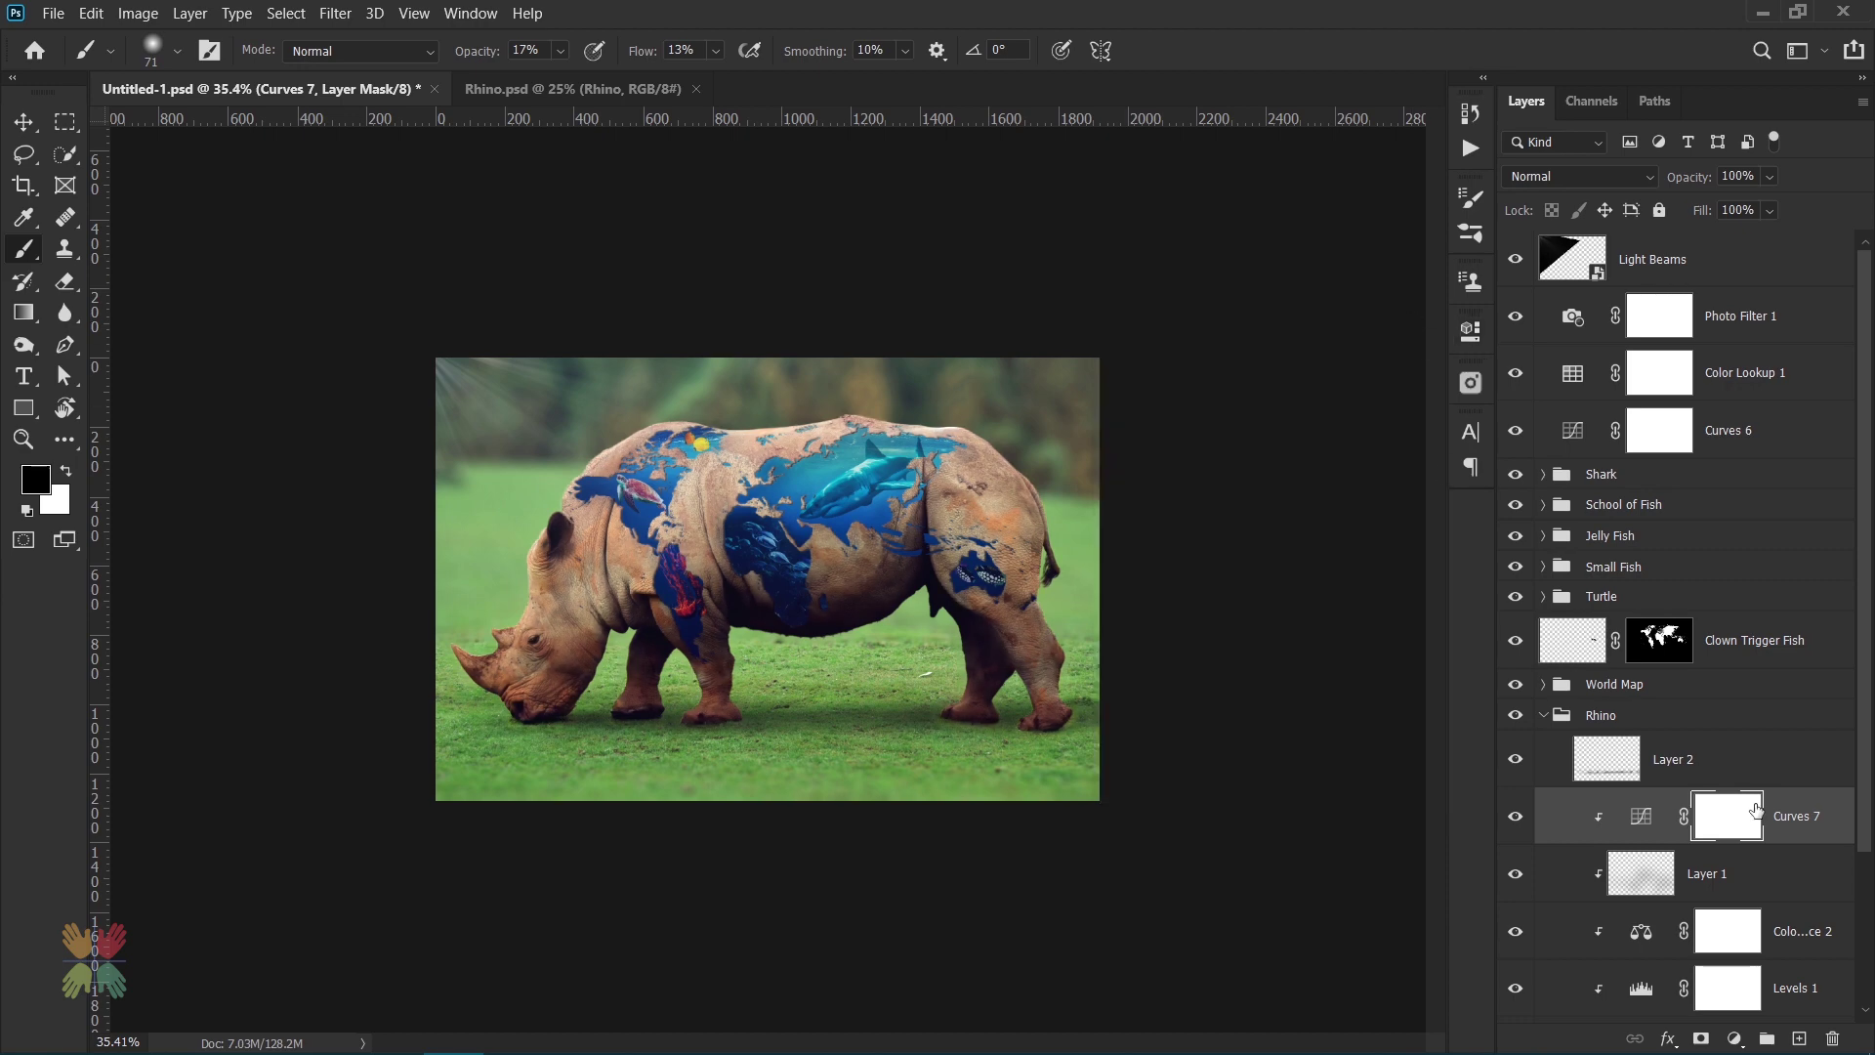
- Invert the Curves mask and paint white at 25% opacity along the rhino's back and body
key("ctrl+i")
left_click(54, 503)
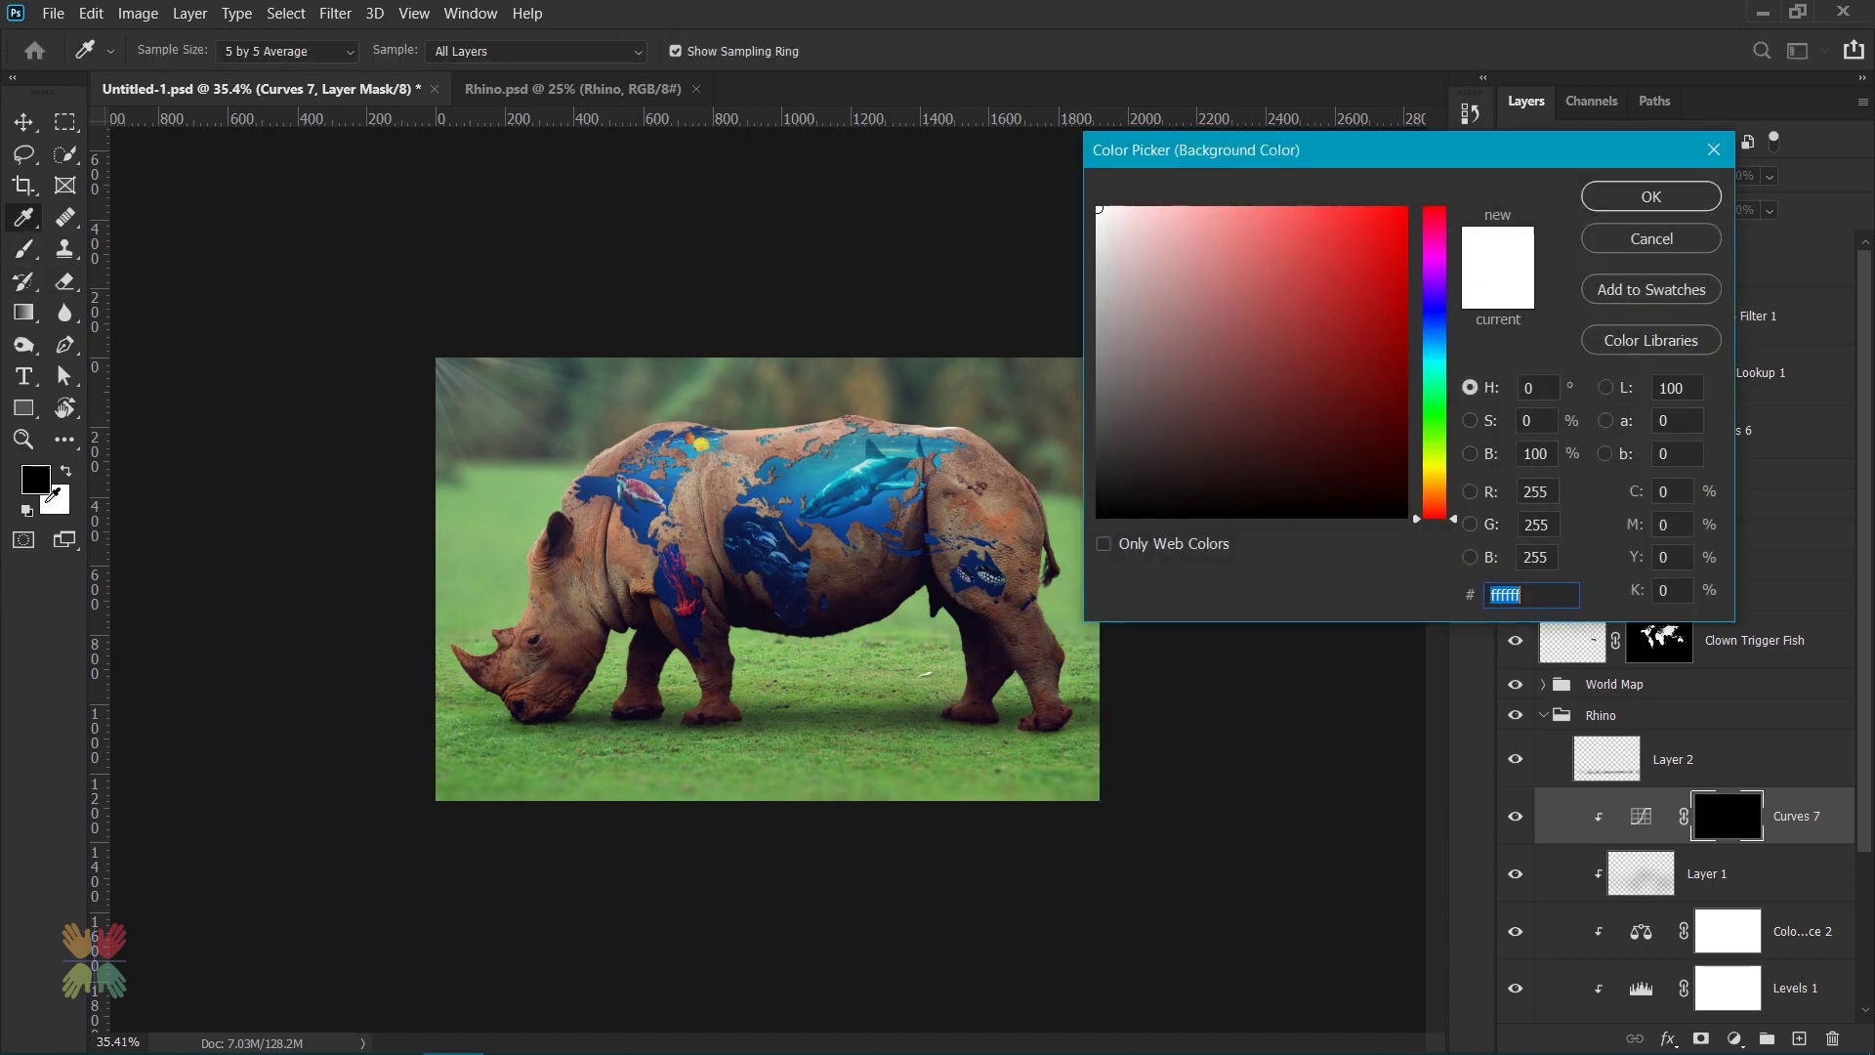
key("Escape")
key("x")
type("2")
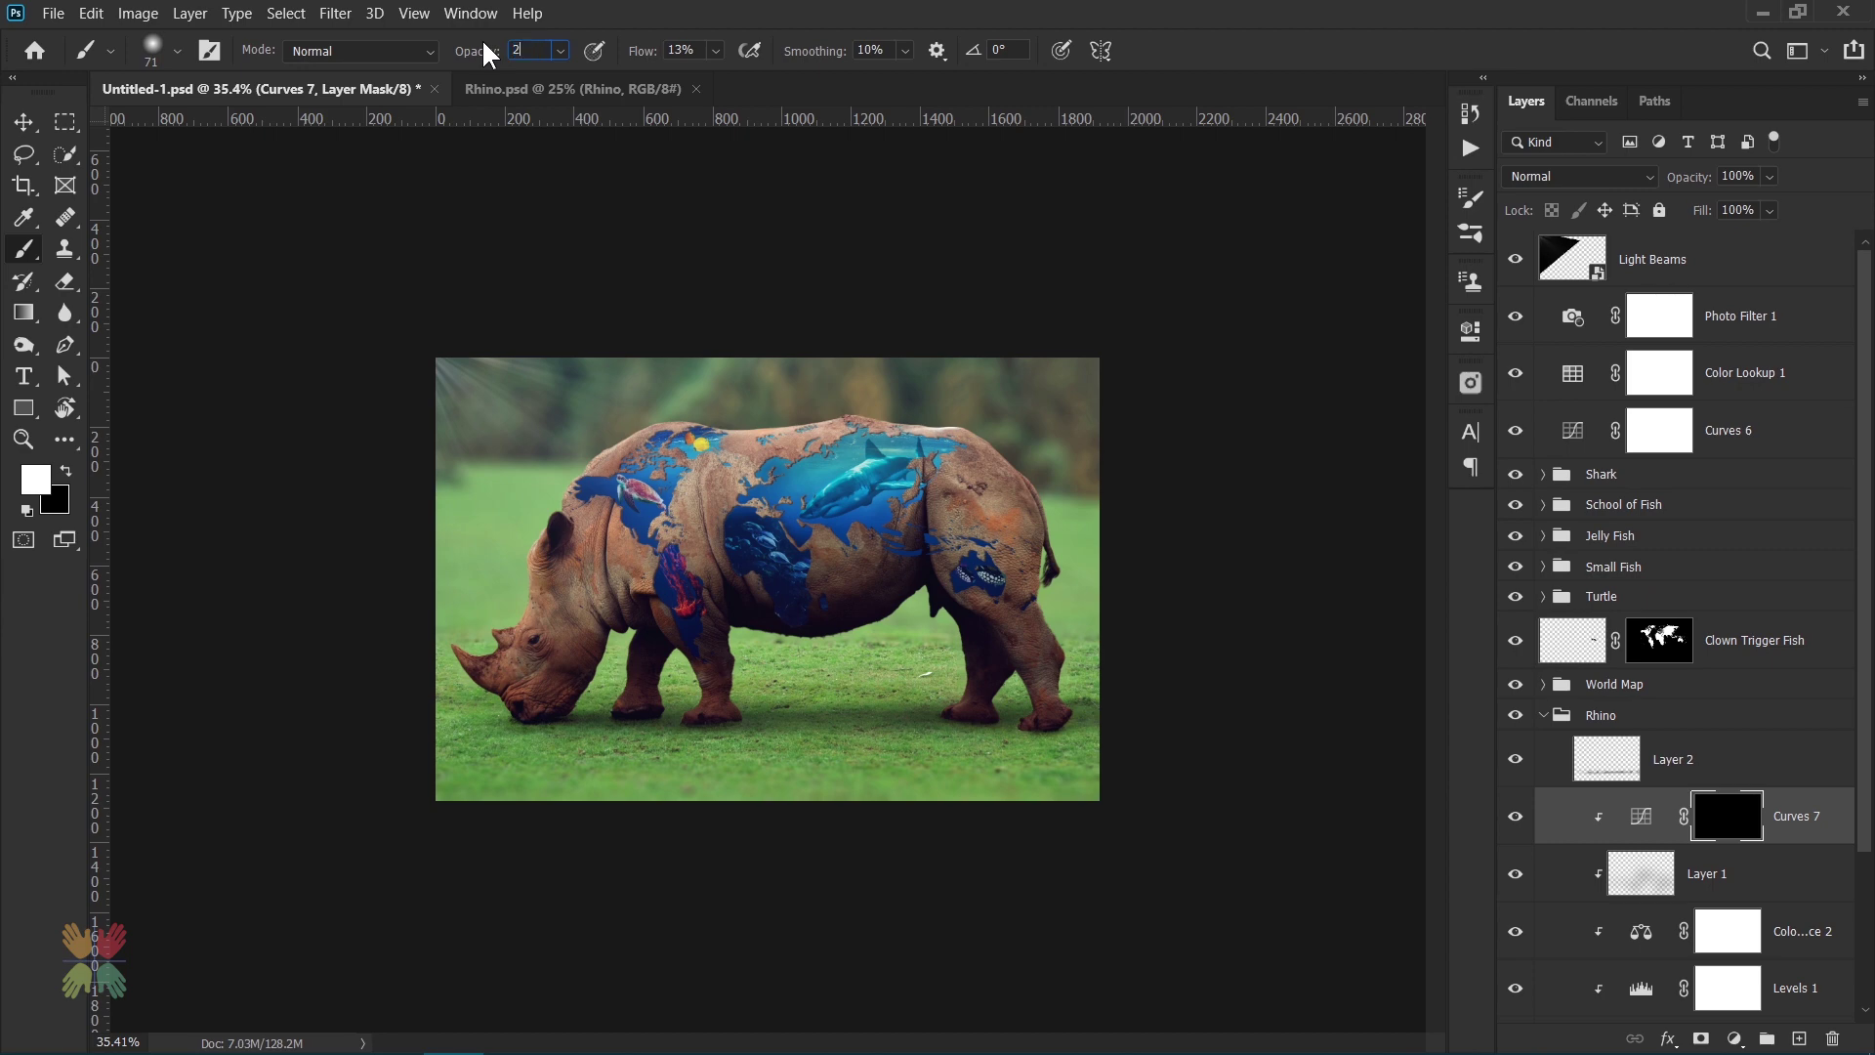
type("5")
key("Return")
scroll(449, 313, "up", 3)
scroll(448, 313, "up", 2)
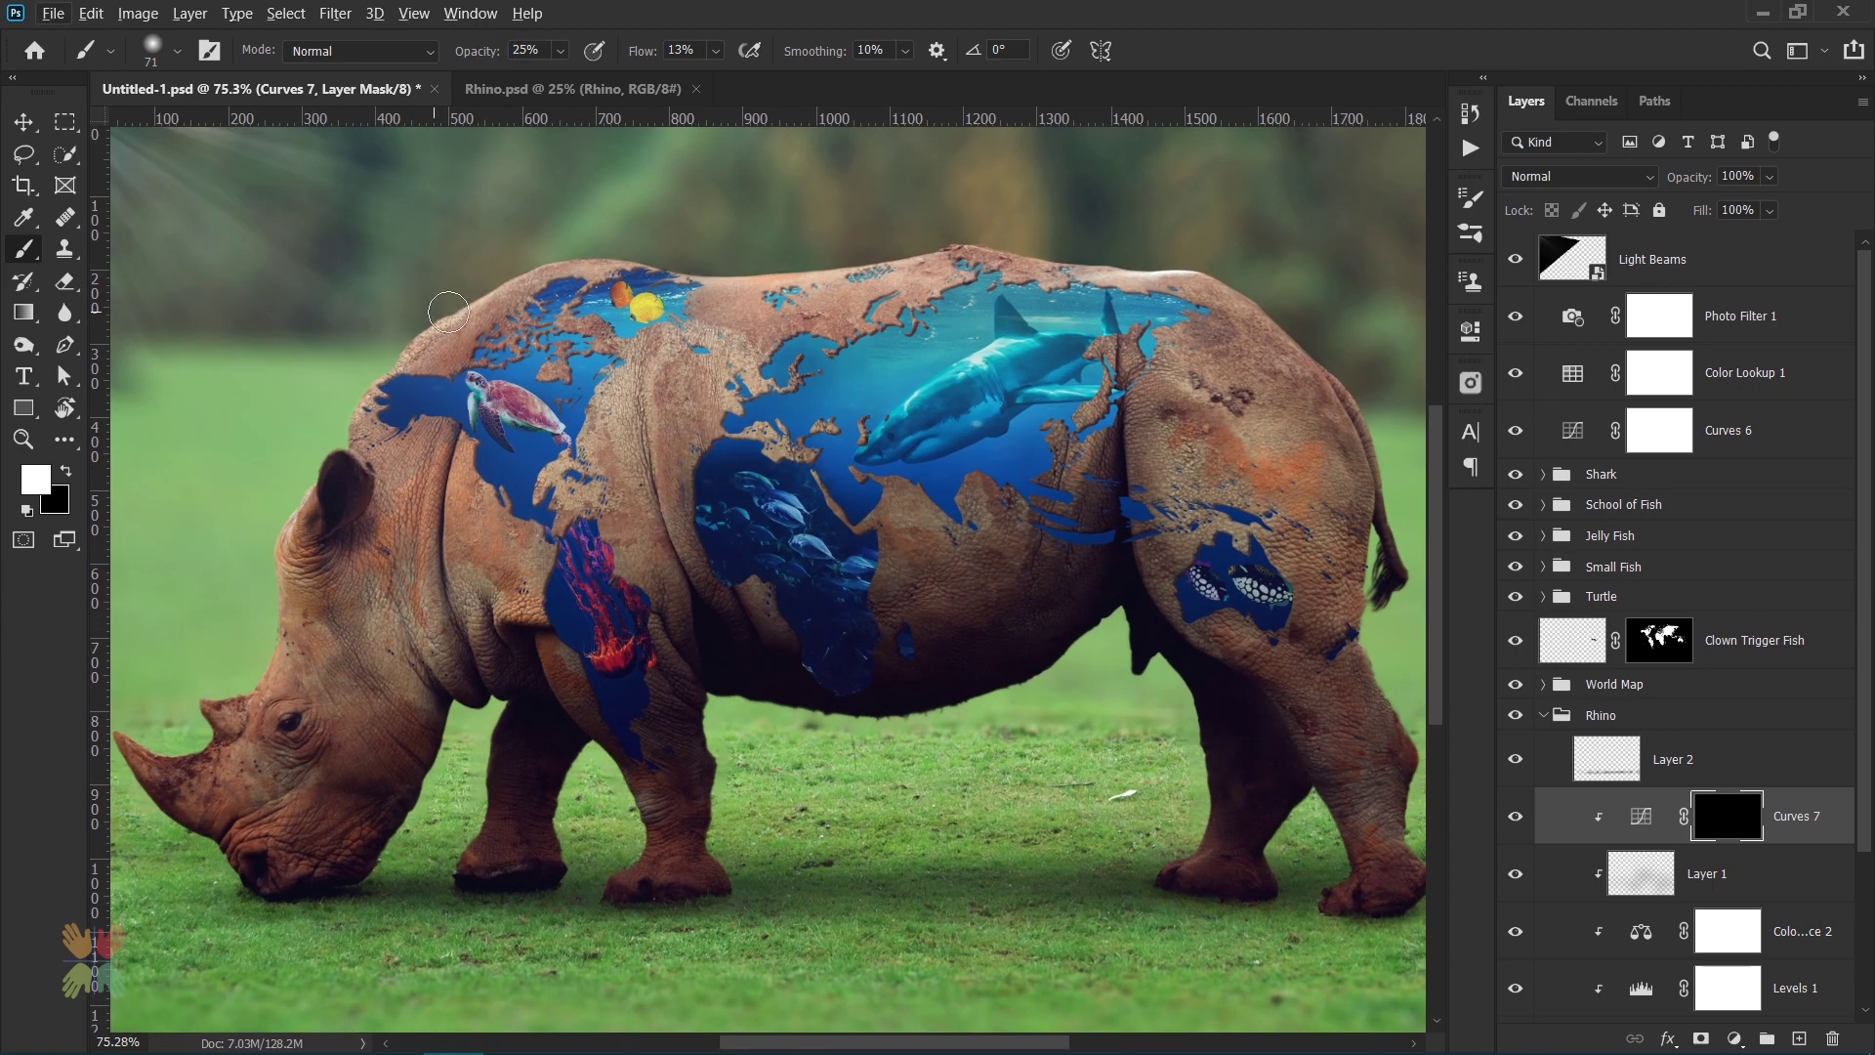
left_click_drag(599, 246, 296, 494)
left_click_drag(342, 412, 420, 411)
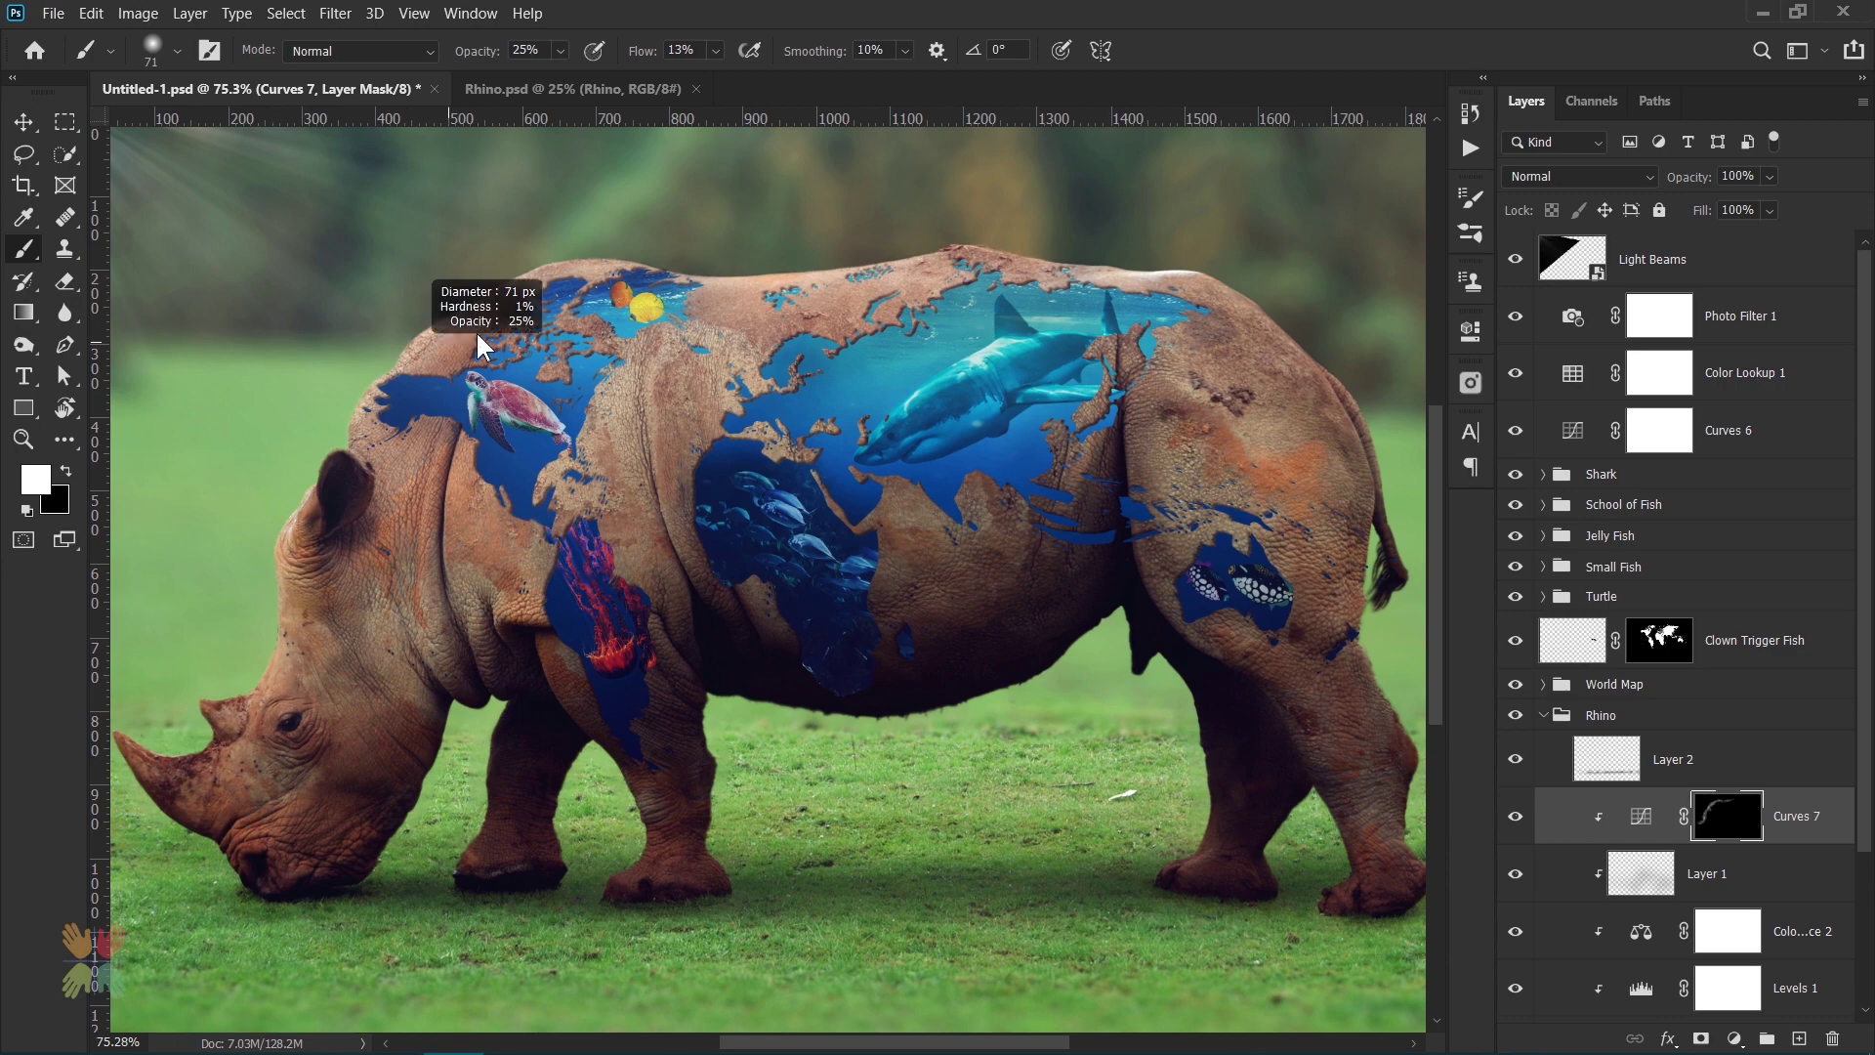
left_click_drag(225, 759, 475, 601)
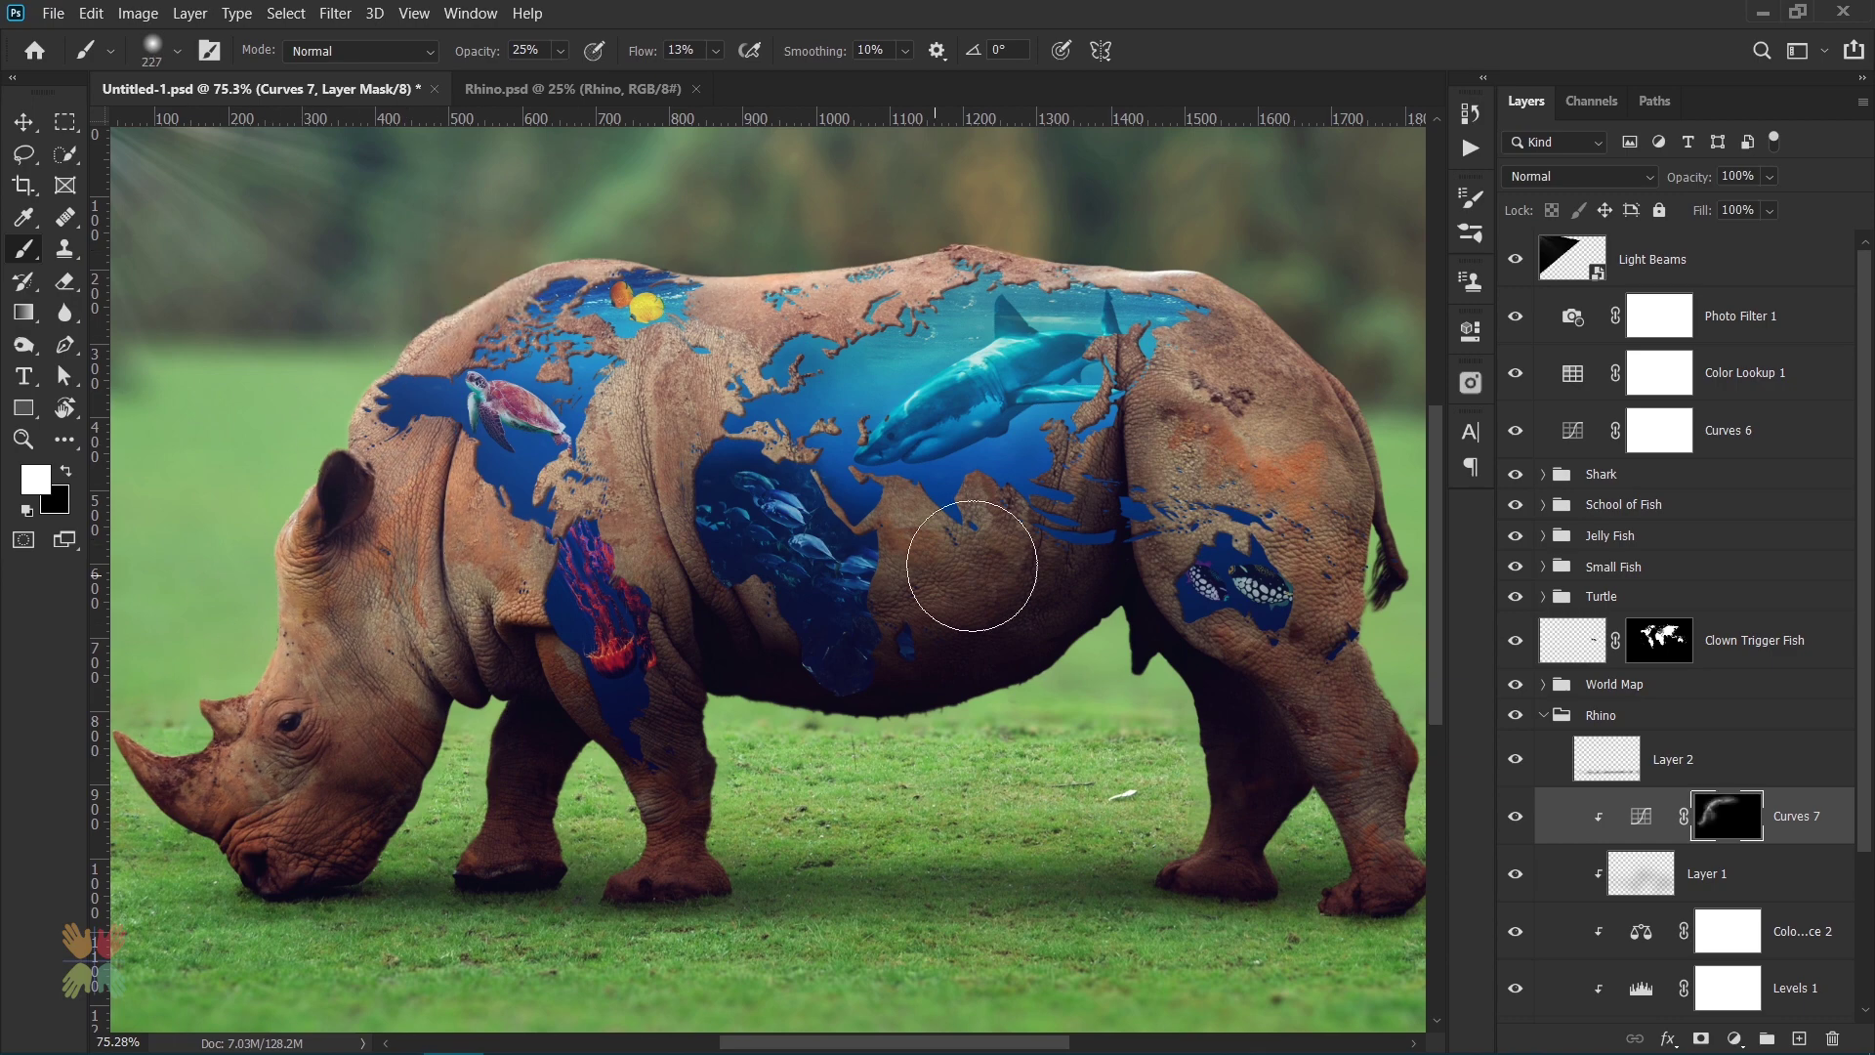
- Deepen the Burn curve slightly, through 156/98 and 82/33, and collapse the Rhino group
scroll(1872, 670, "down", 5)
double_click(1640, 907)
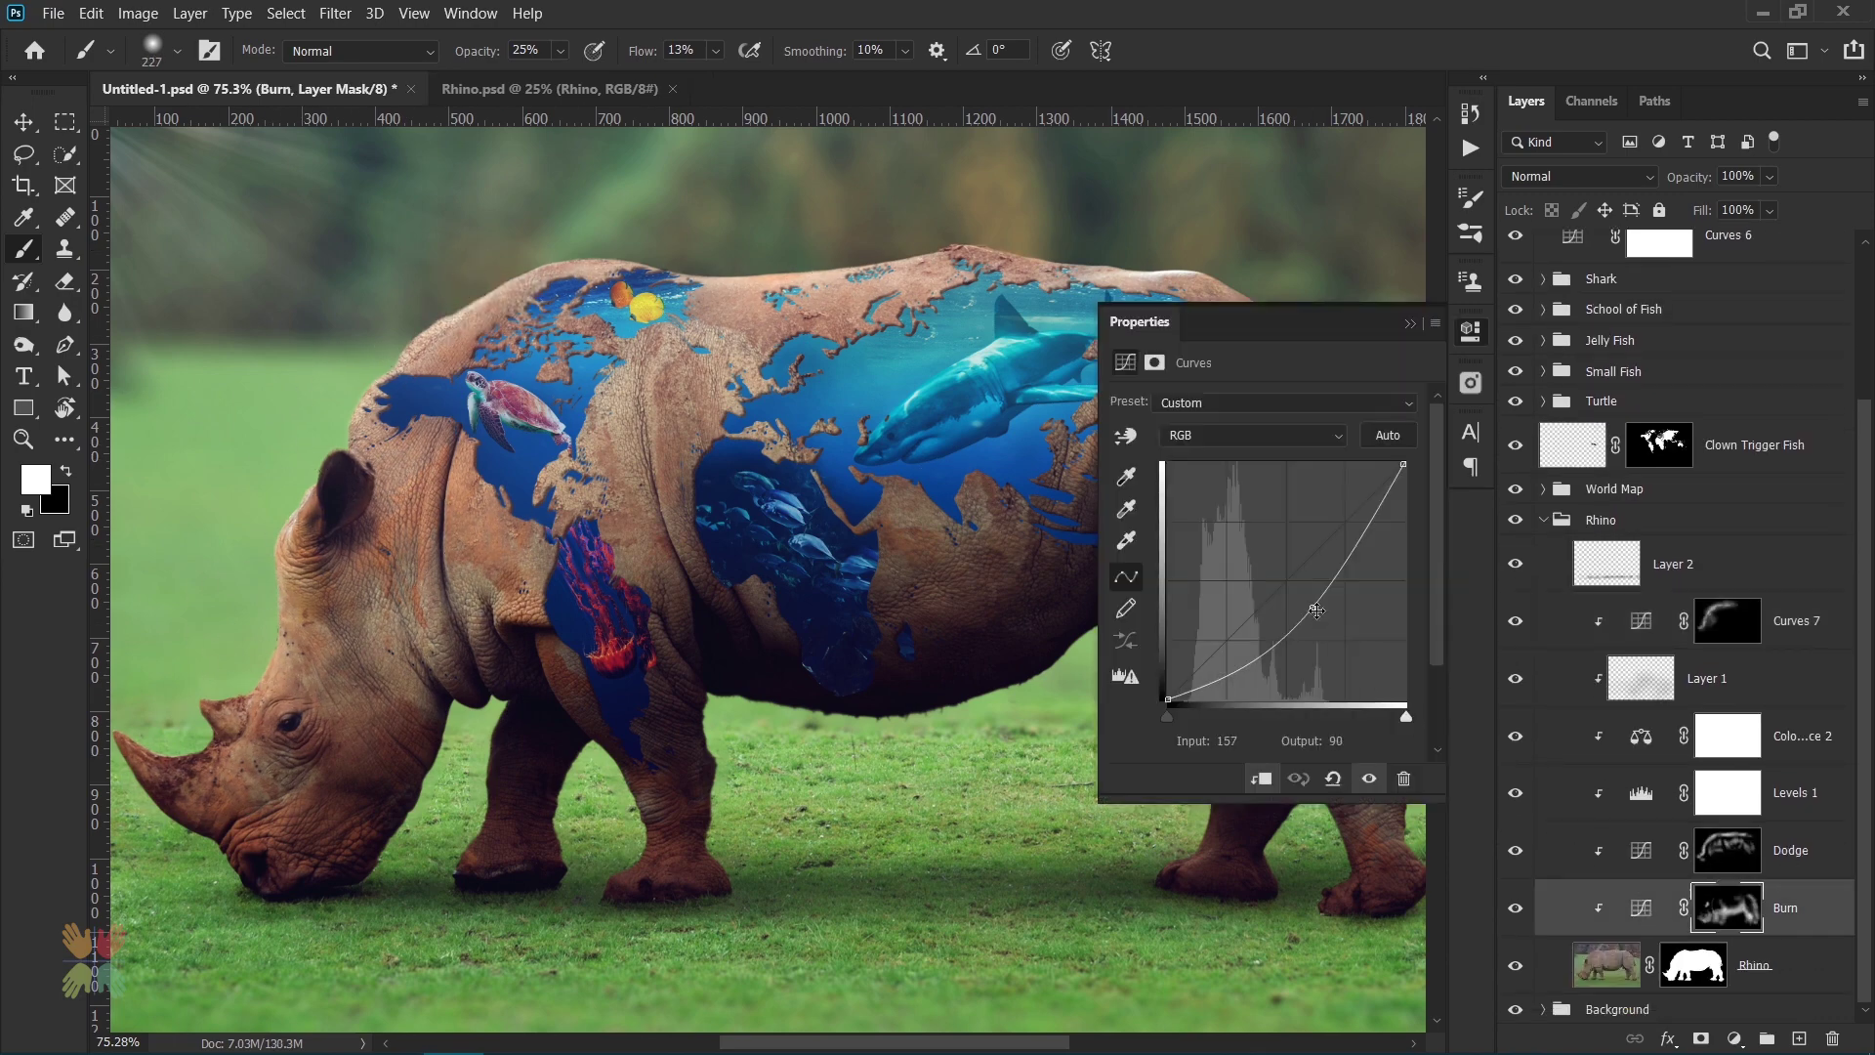
left_click_drag(1314, 610, 1318, 614)
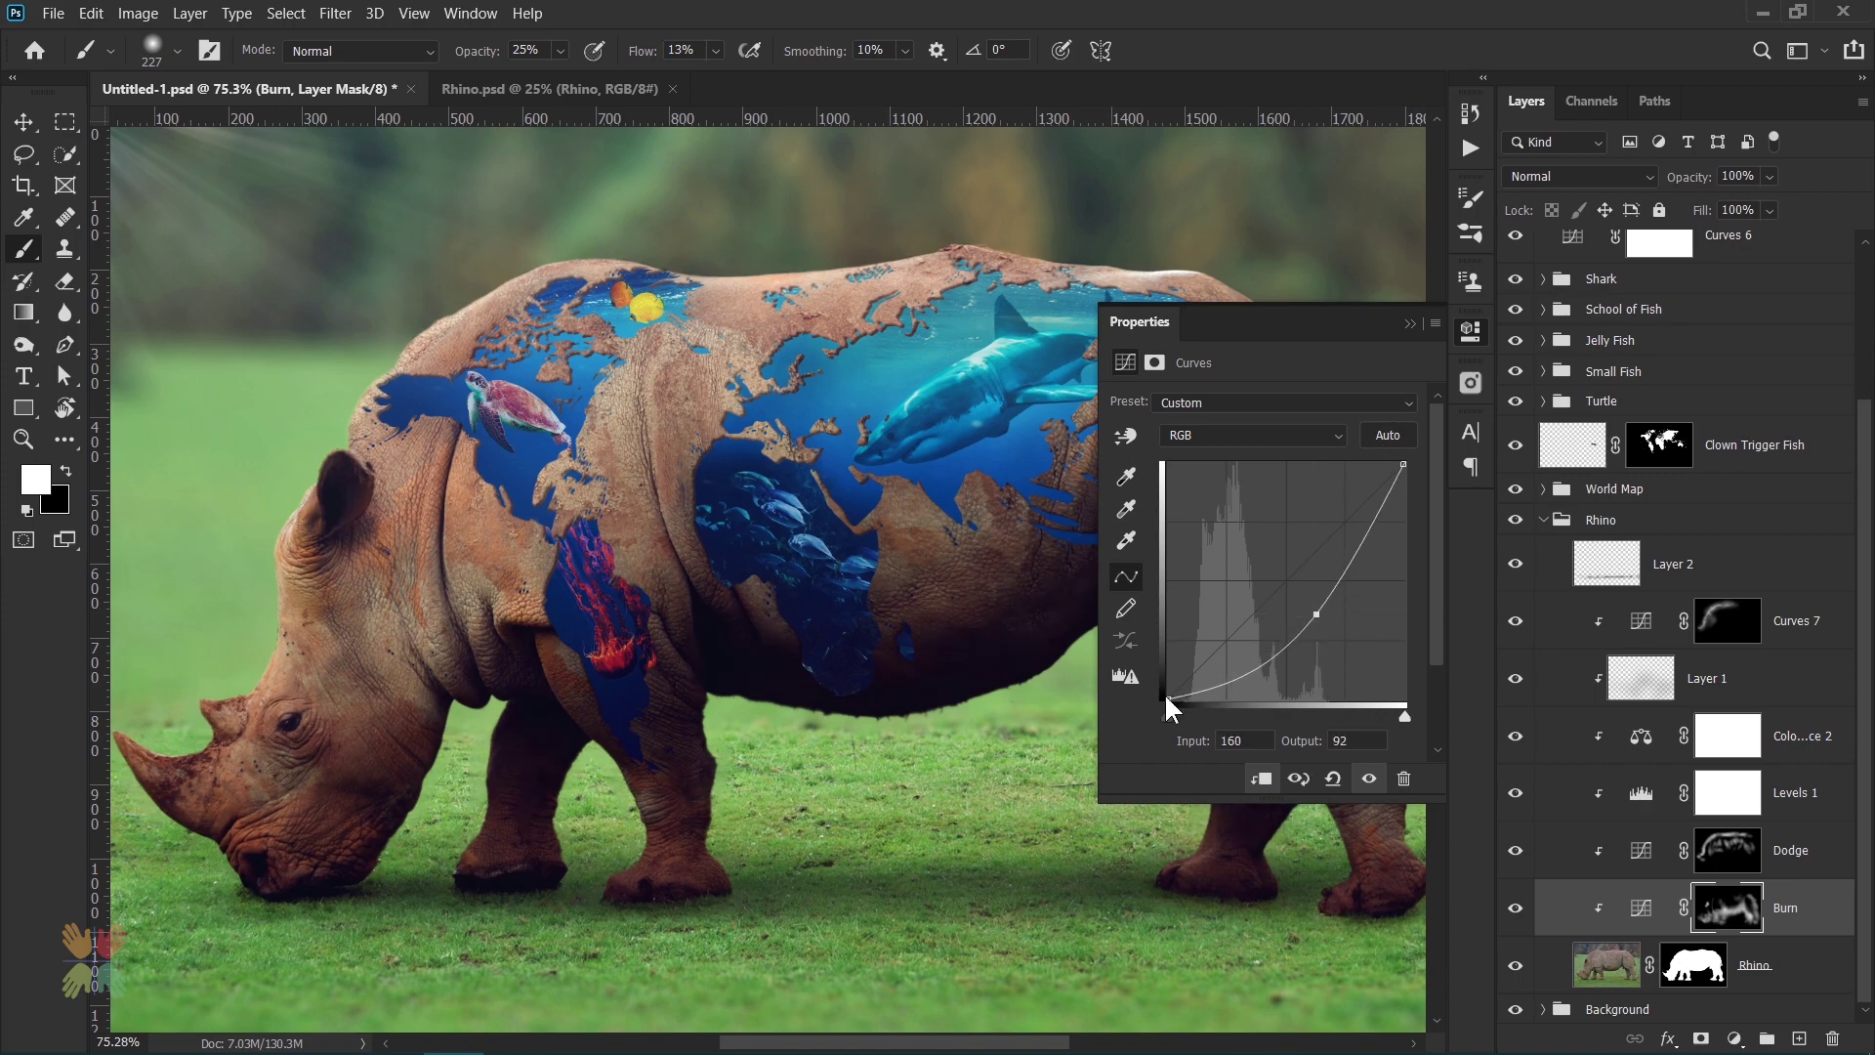
left_click(1409, 323)
left_click(1543, 521)
- Stamp all visible layers into a new layer and convert it to a Smart Object
left_click(1660, 258)
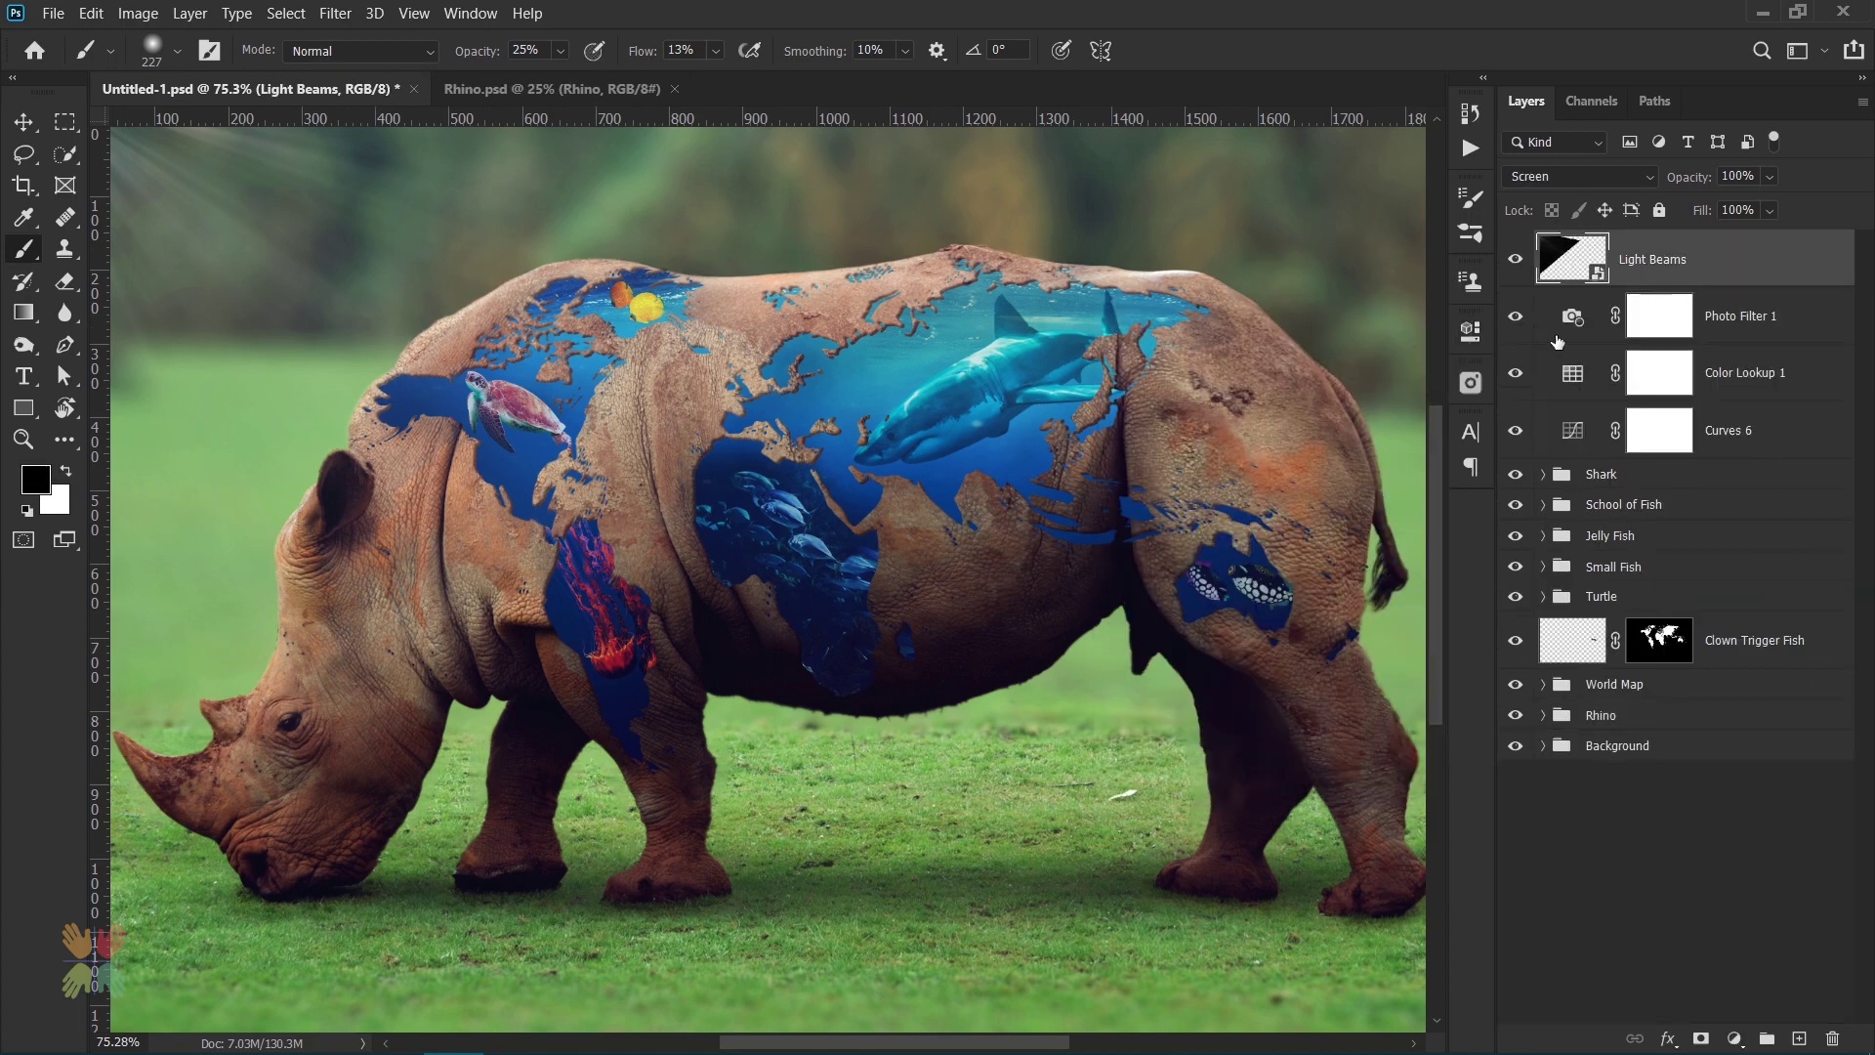
key("x")
key("ctrl+0")
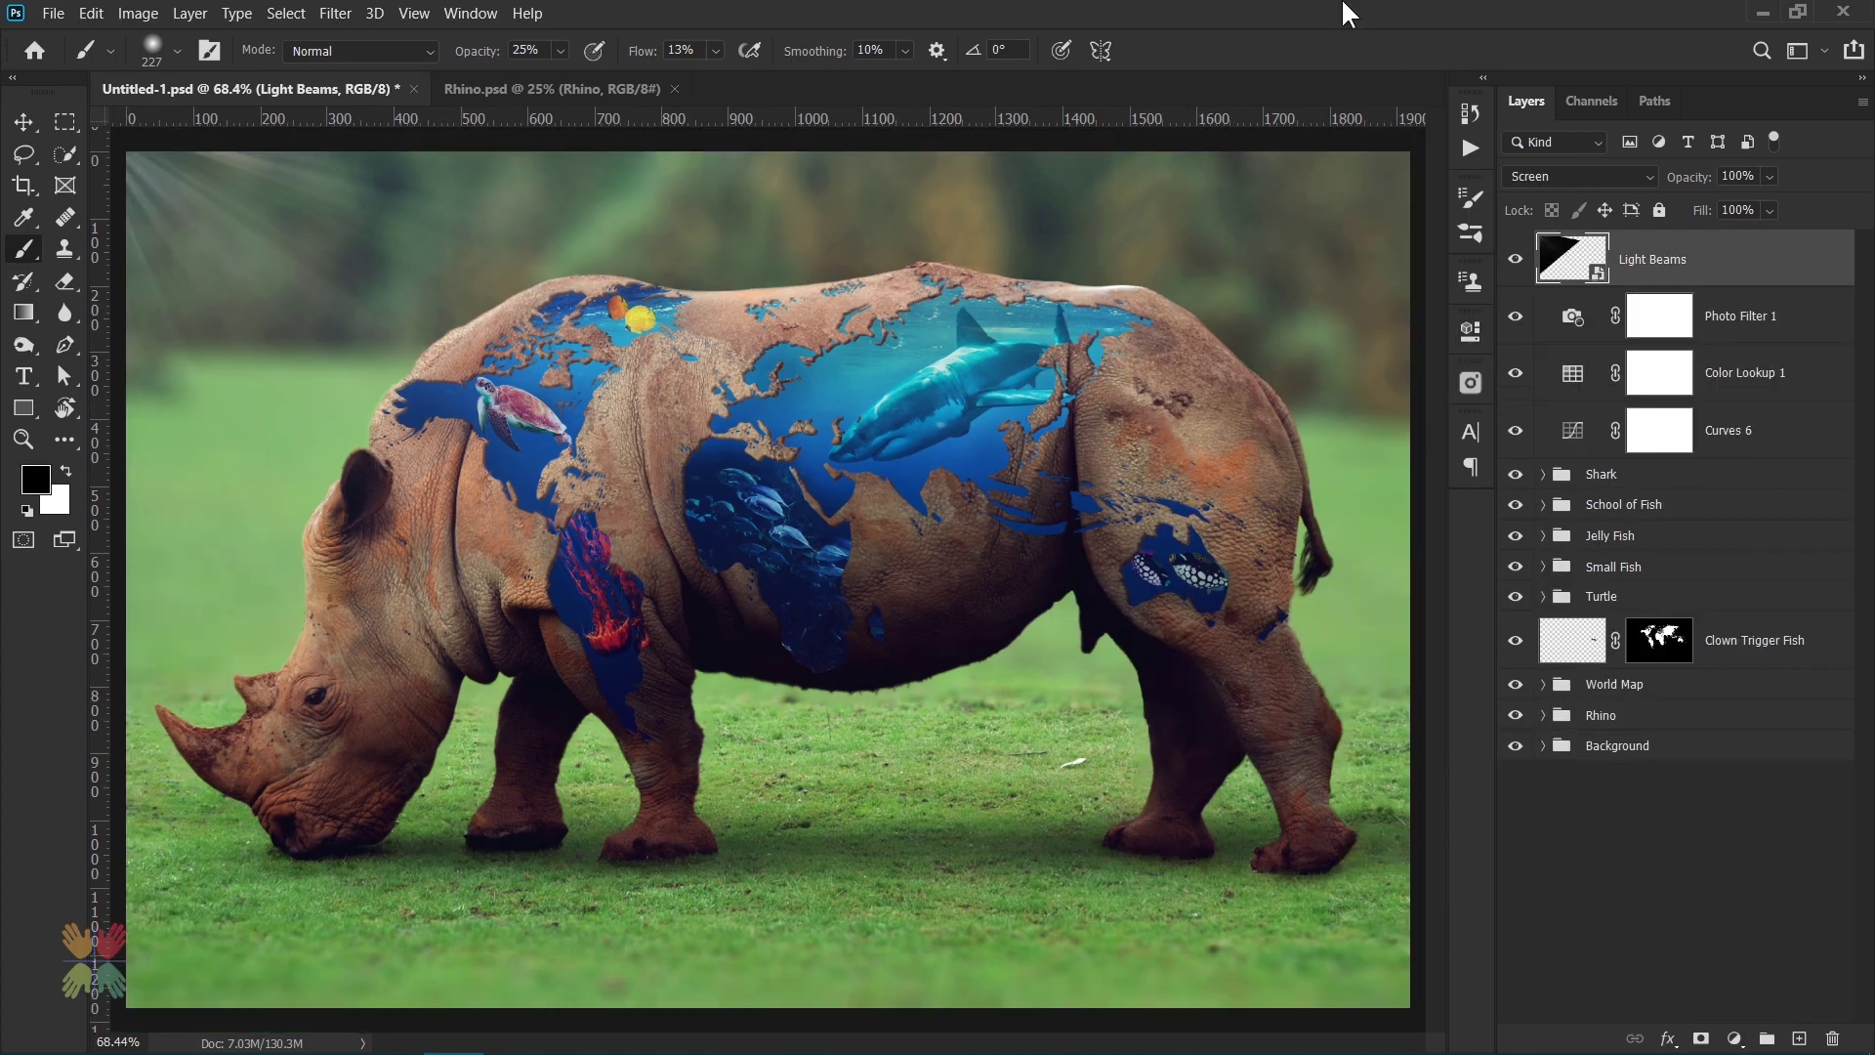
key("ctrl+shift+alt+e")
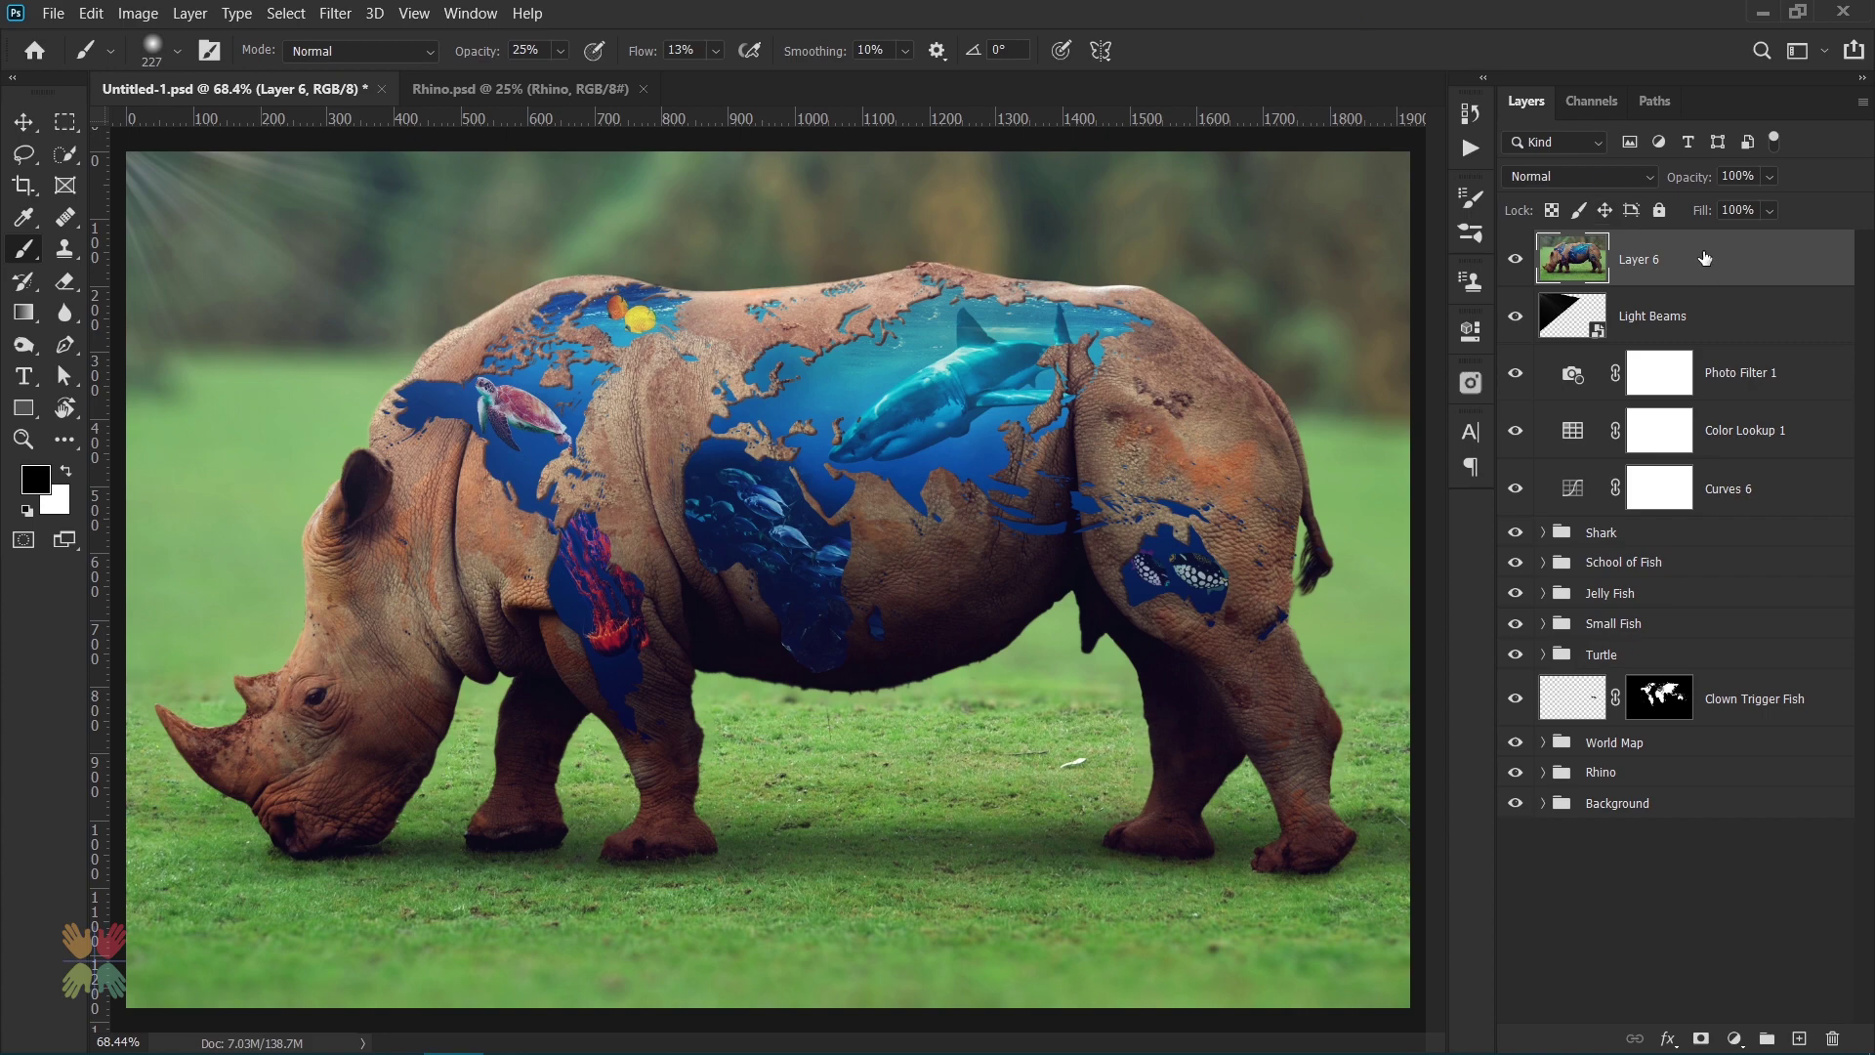
right_click(1705, 257)
left_click(1426, 364)
- In the Camera Raw Filter, cool the temperature and lower exposure to −0.25
left_click(335, 14)
left_click(371, 154)
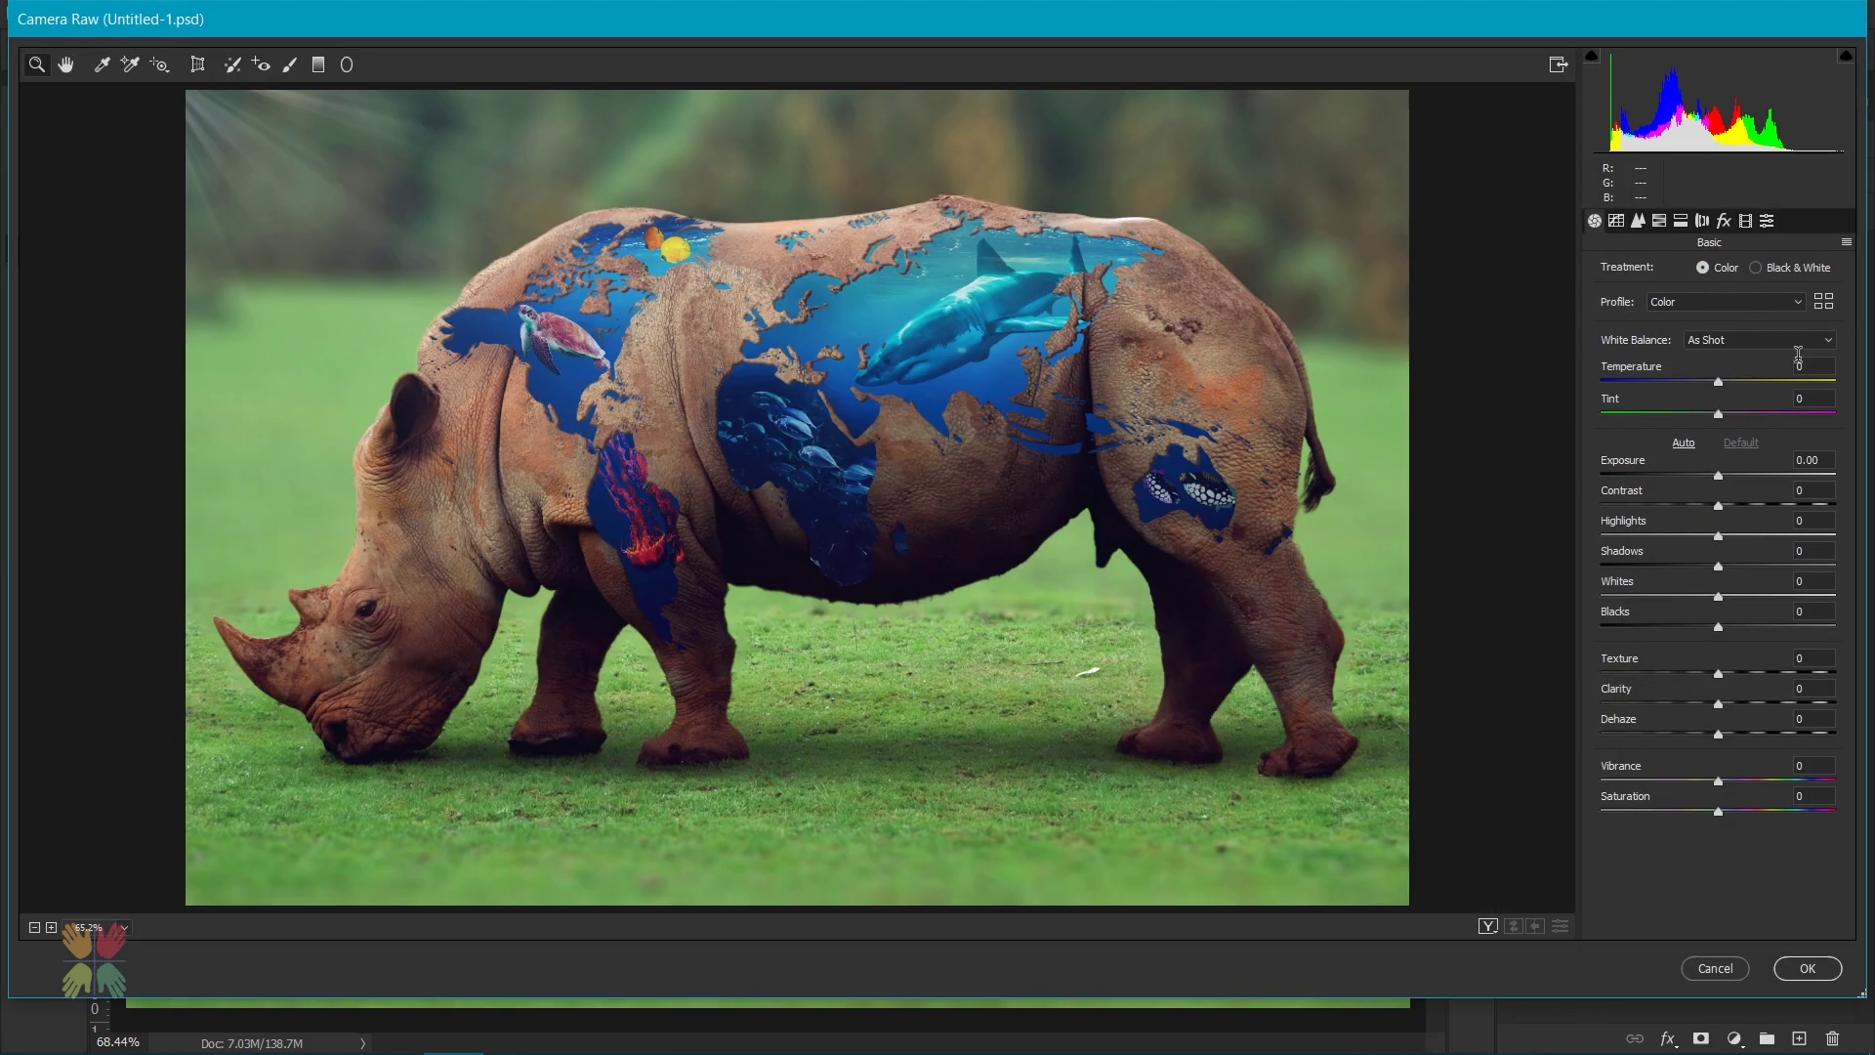
mouse_move(1798, 365)
left_mouse_down()
mouse_move(1701, 406)
mouse_move(1718, 399)
left_mouse_up()
type("0")
left_click(1812, 459)
type("-0.25")
type("10")
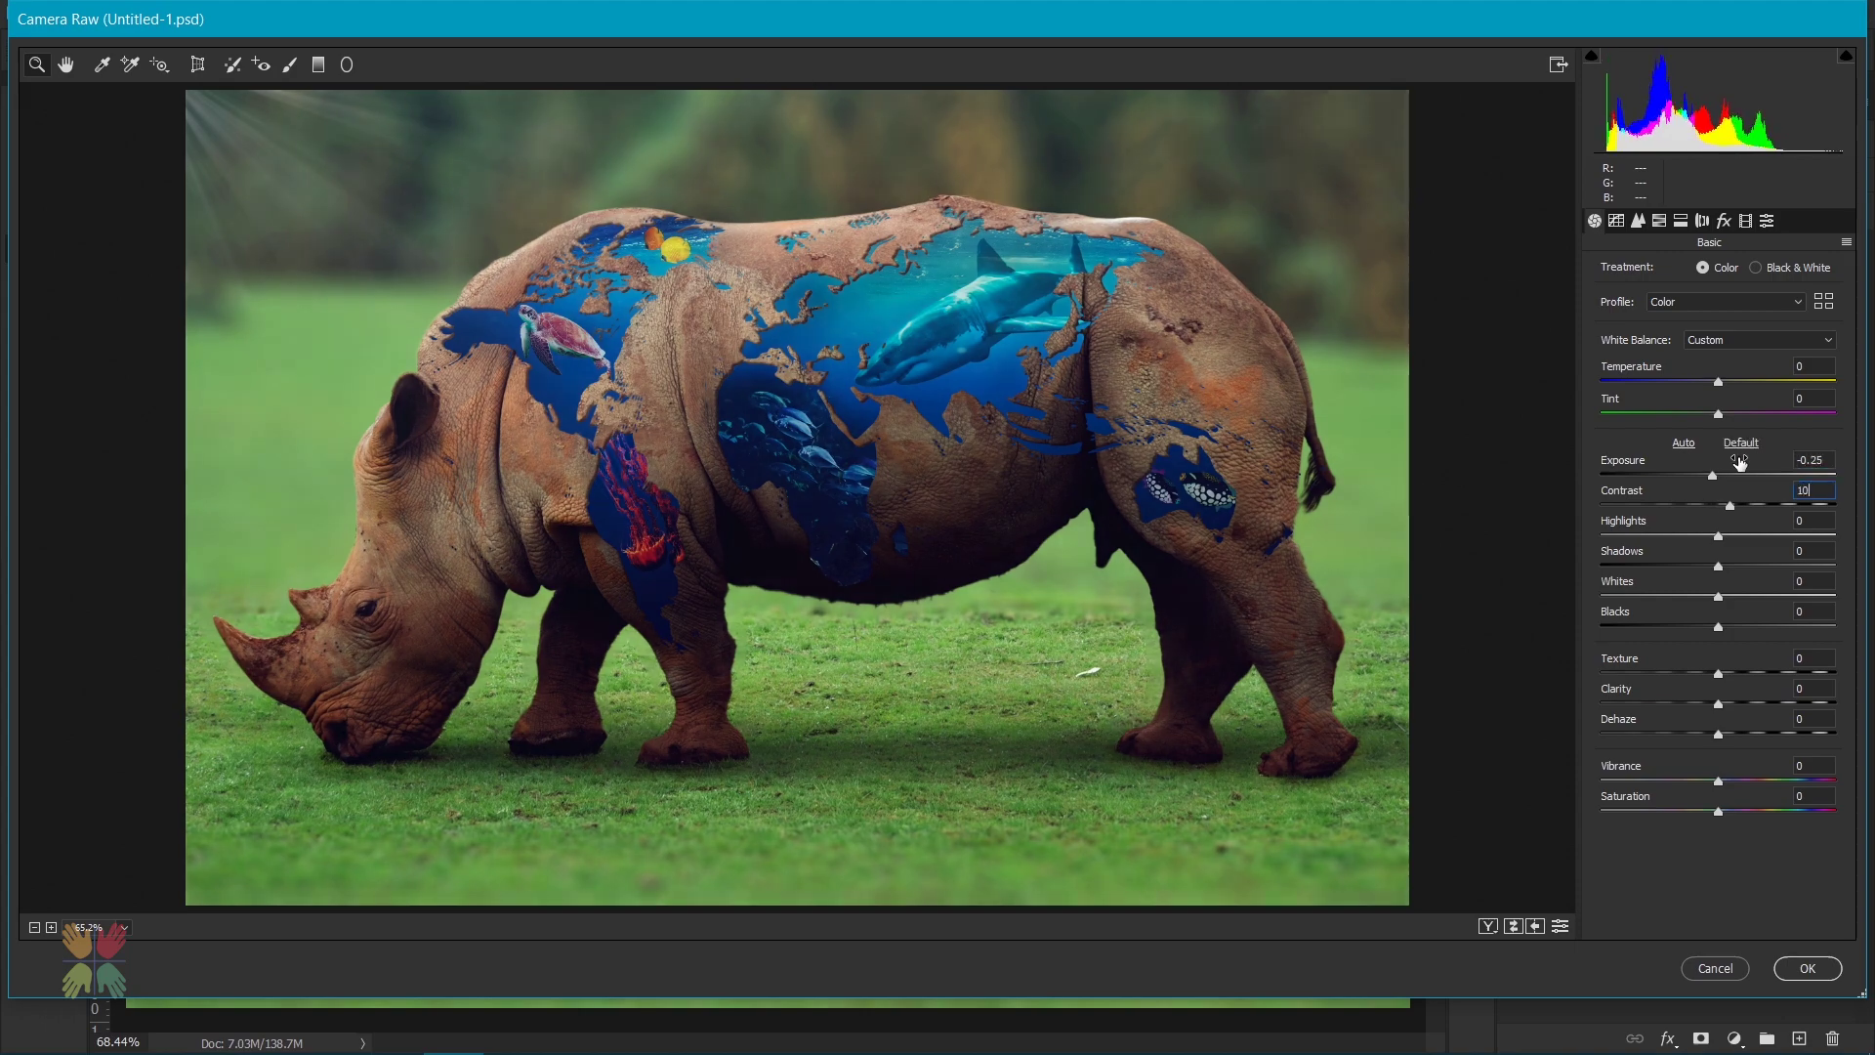
type("49")
- Set highlights −49, shadows +31 and vibrance +13, and fine-tune temperature to −12
key("Tab")
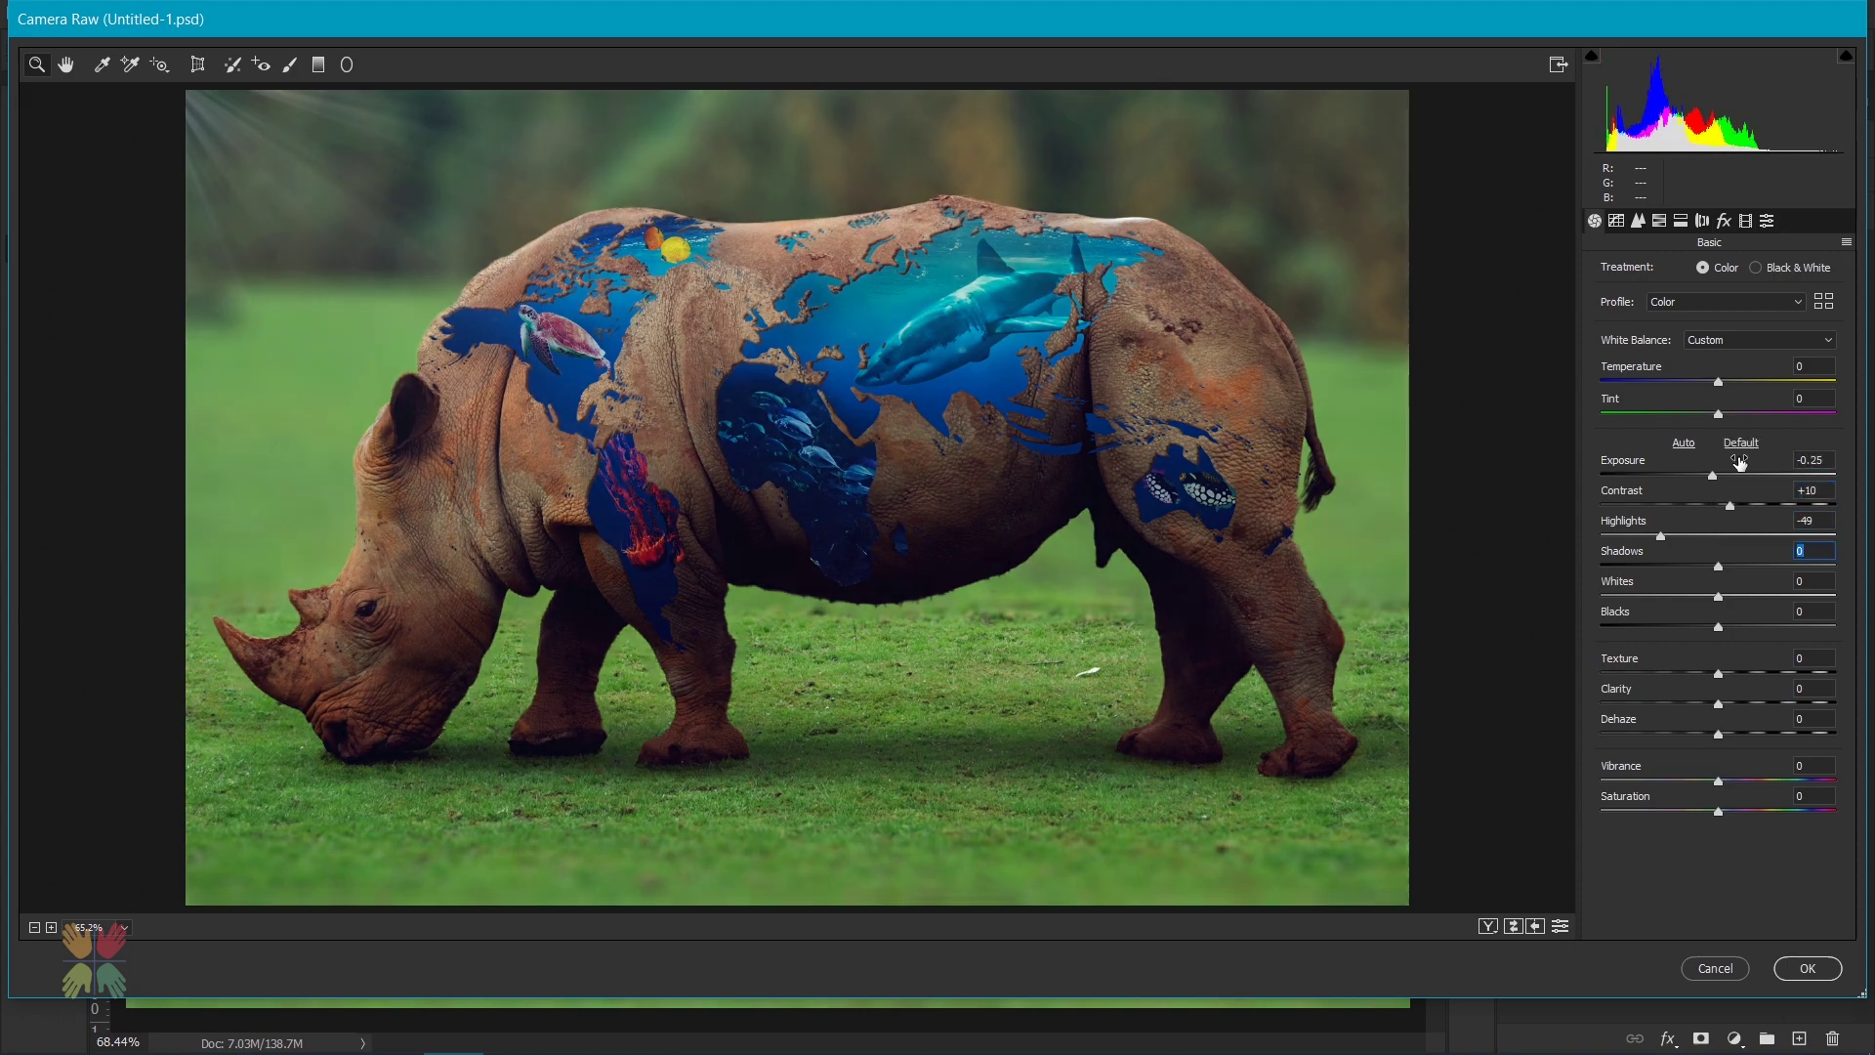
type("31")
key("Tab")
type("14")
type("18")
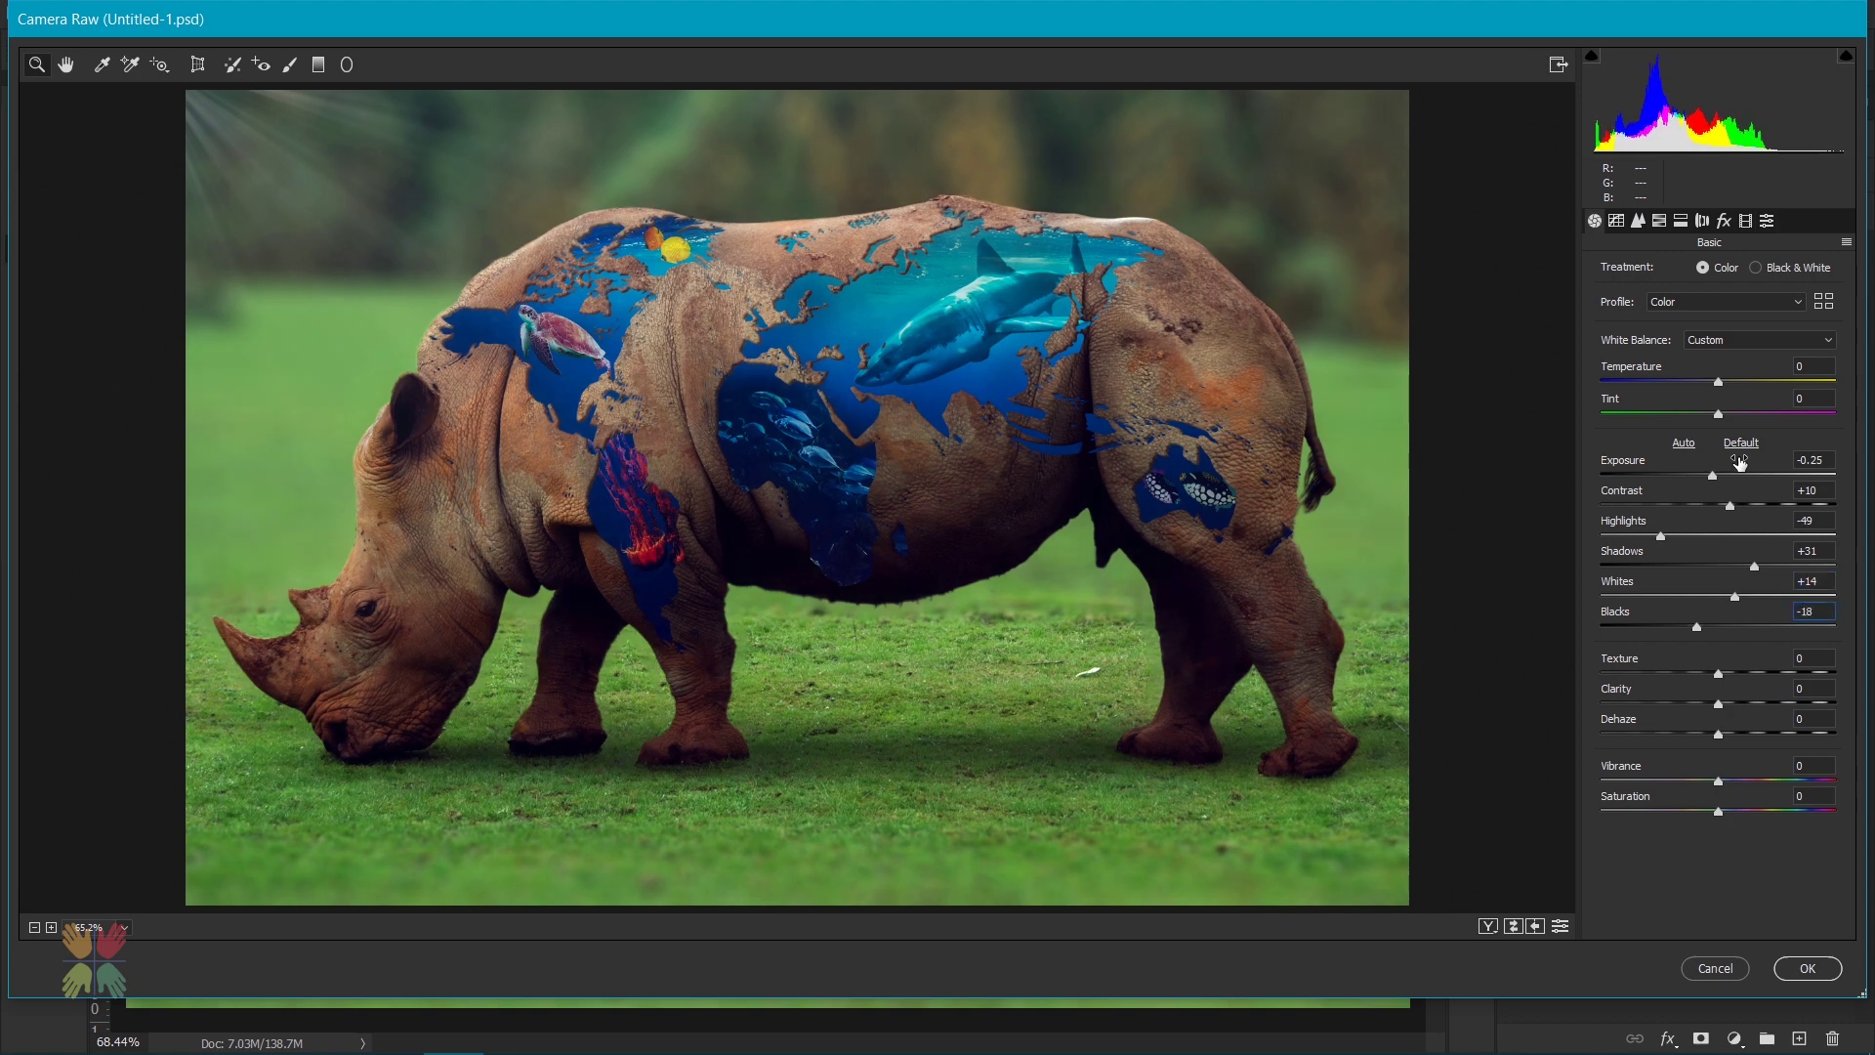
type("15")
type("9")
key("Tab")
type("3")
key("Tab")
type("13")
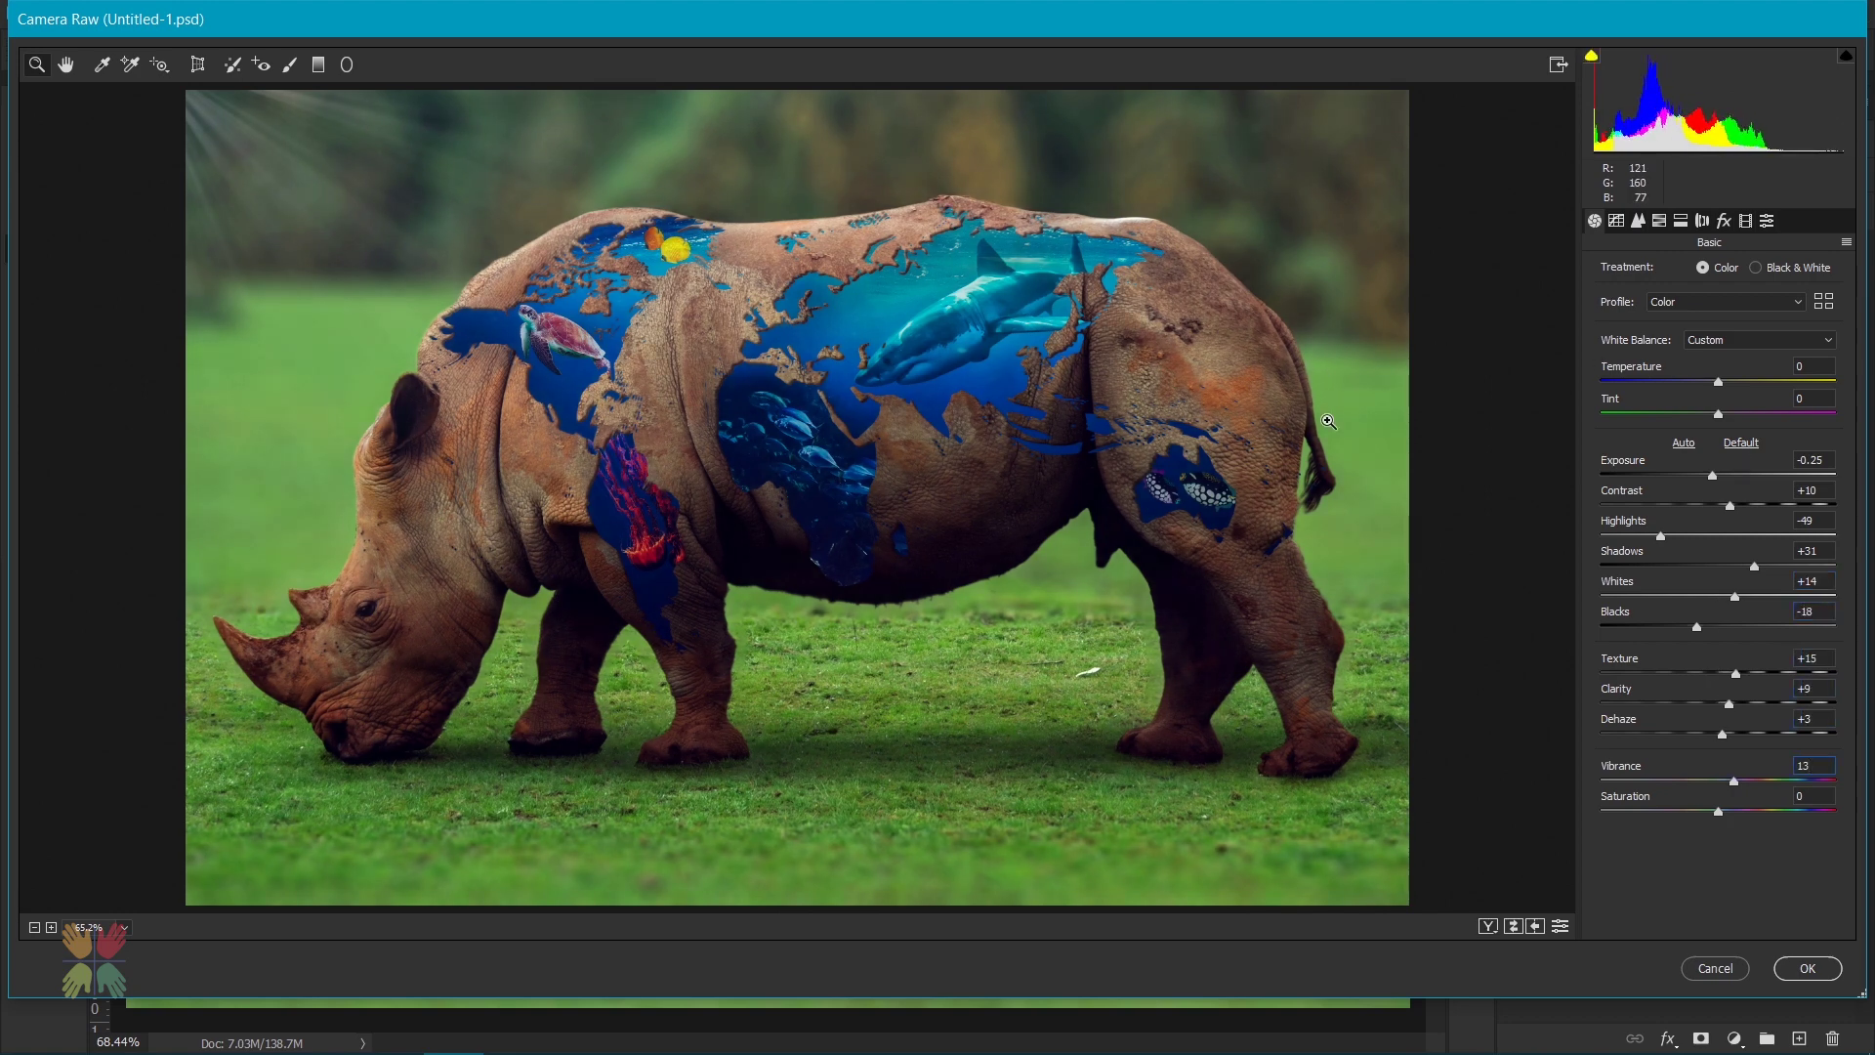
left_click(1719, 386)
left_click_drag(1719, 387, 1705, 386)
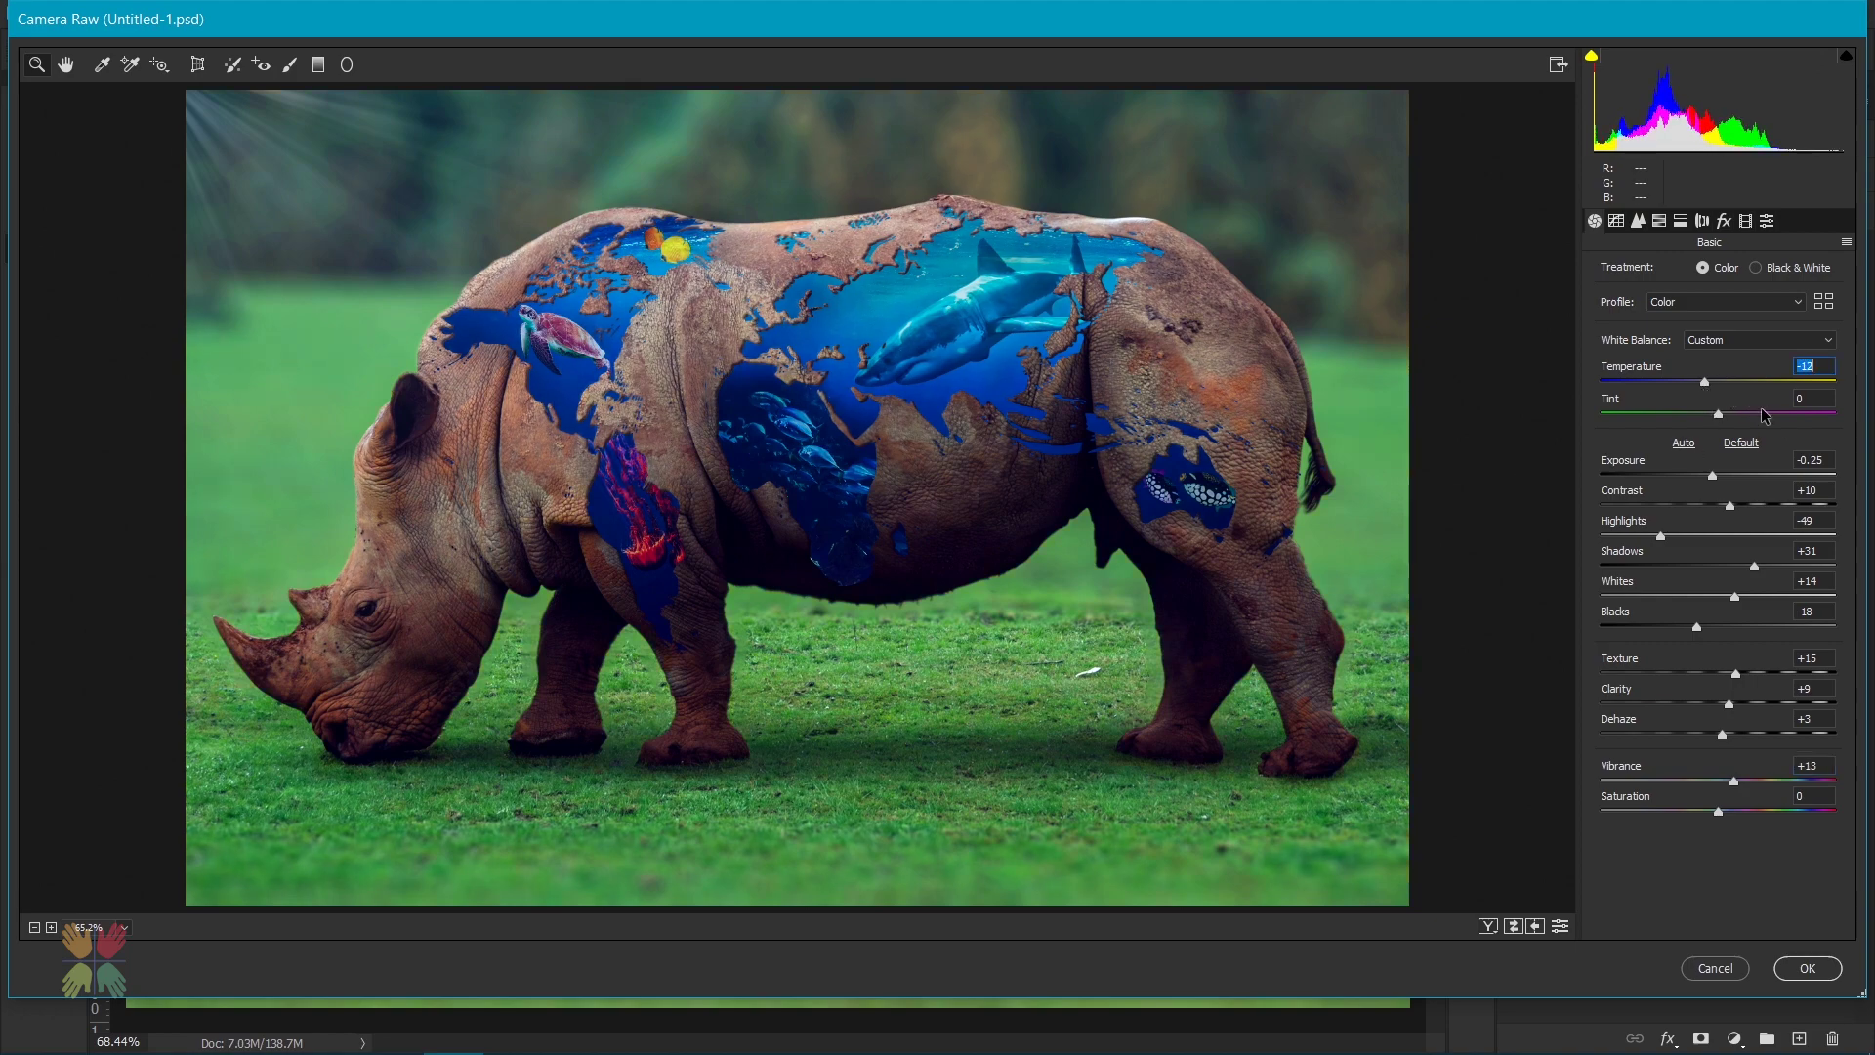
left_click(1633, 222)
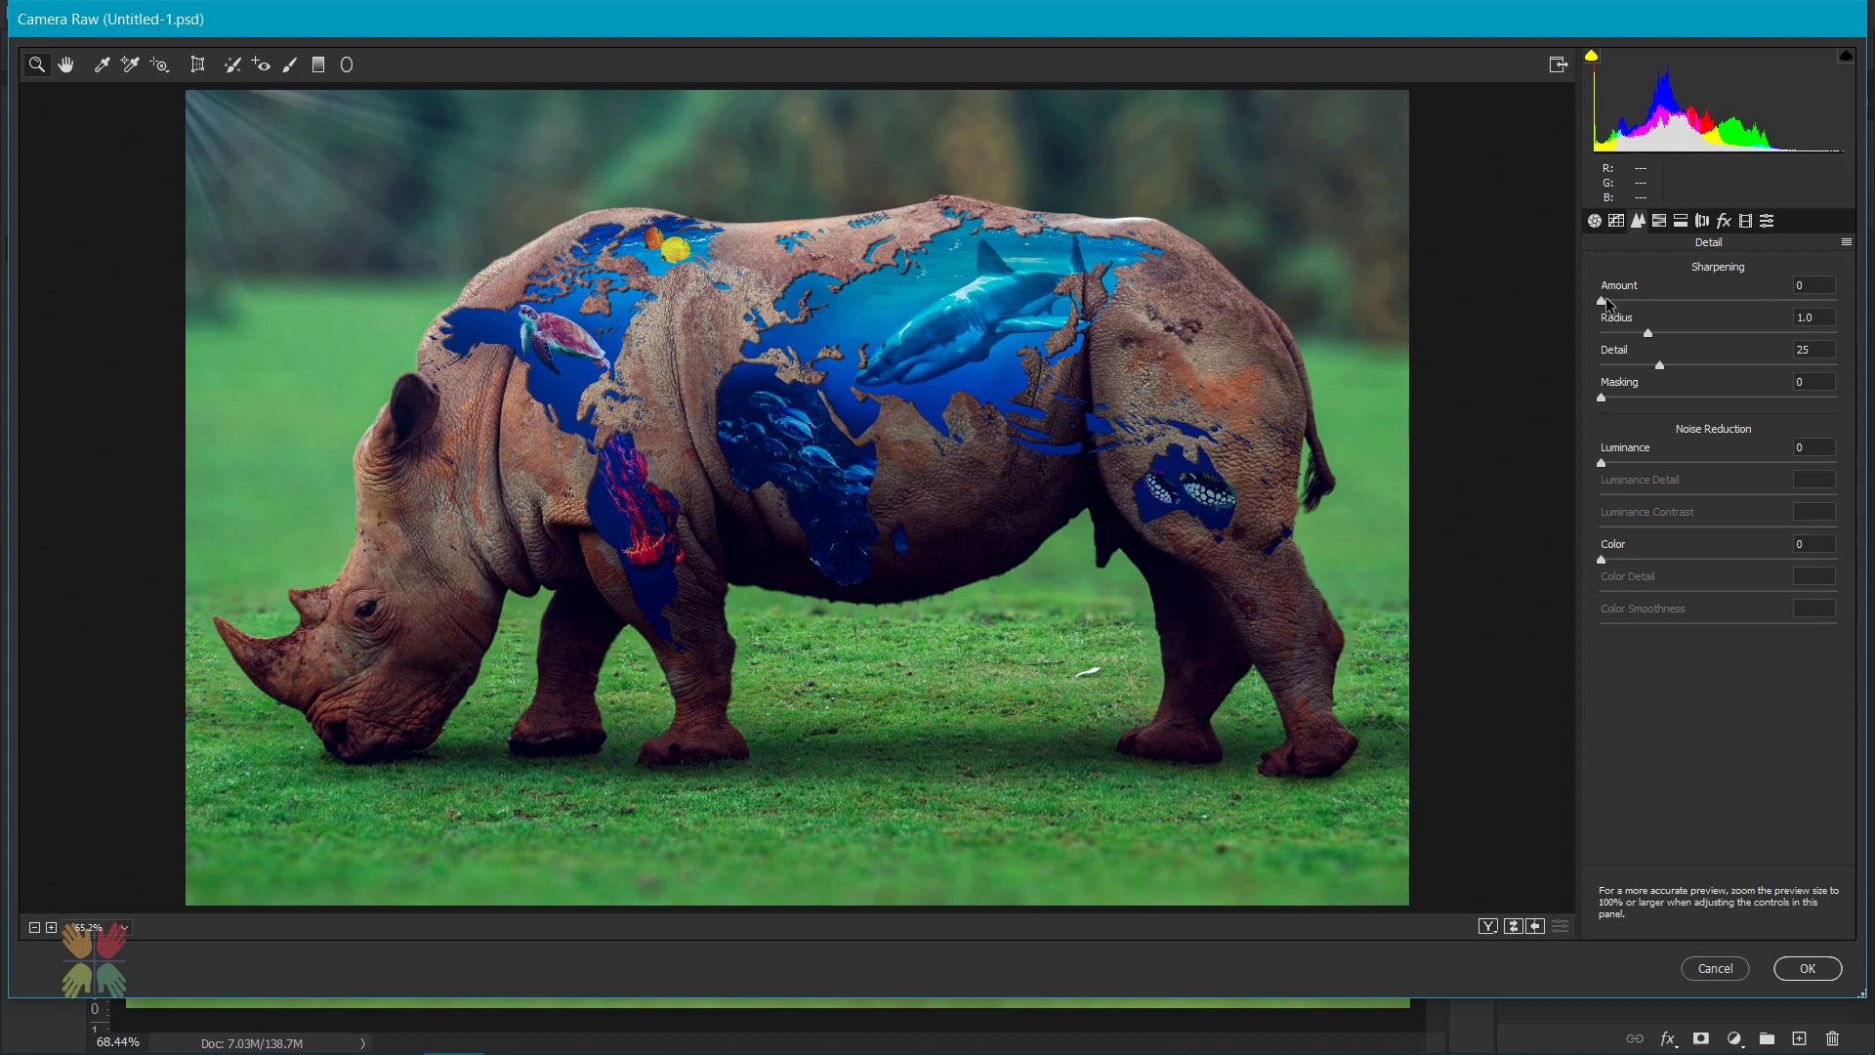
- Set sharpening amount and edge masking, with luminance noise reduction at 20
left_click_drag(1645, 301, 1641, 303)
left_click_drag(1600, 397, 1791, 407)
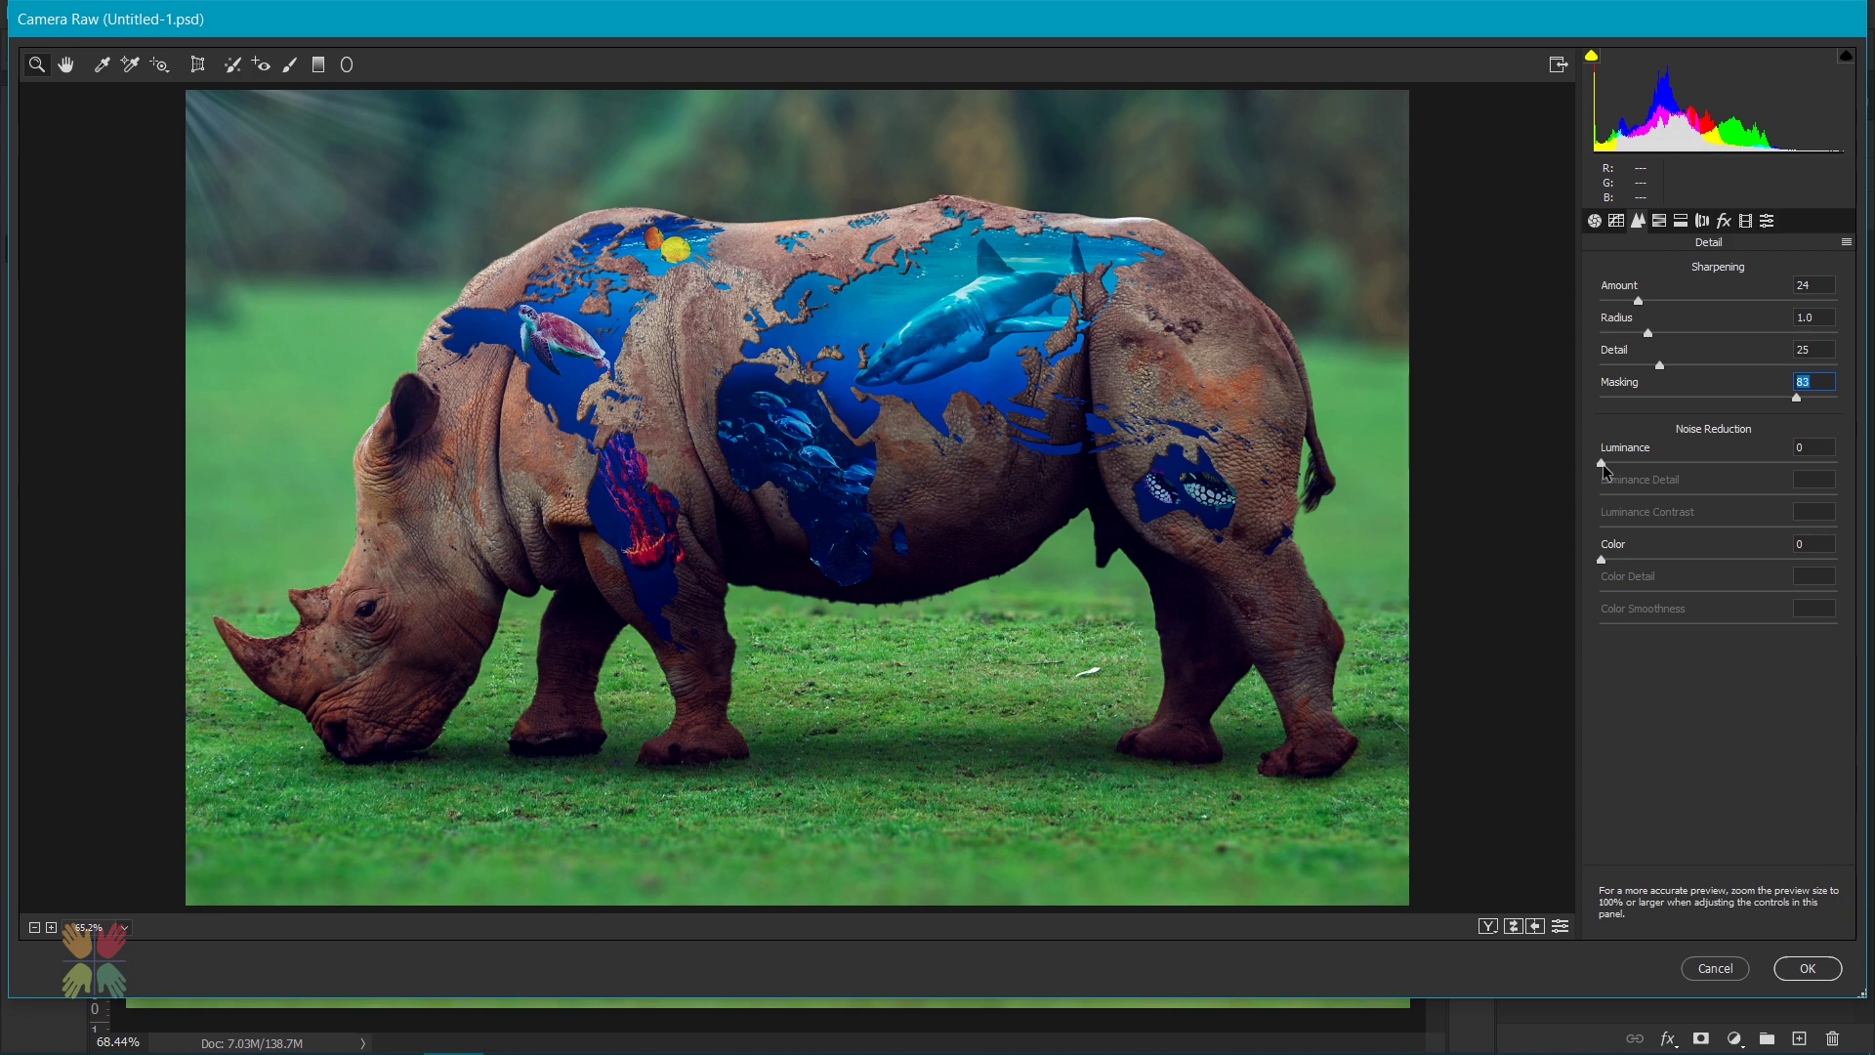
left_click_drag(1603, 465, 1651, 466)
- Nudge the blues' hue, desaturate greens to −18, and boost reds +10 and oranges +1
left_click(1659, 221)
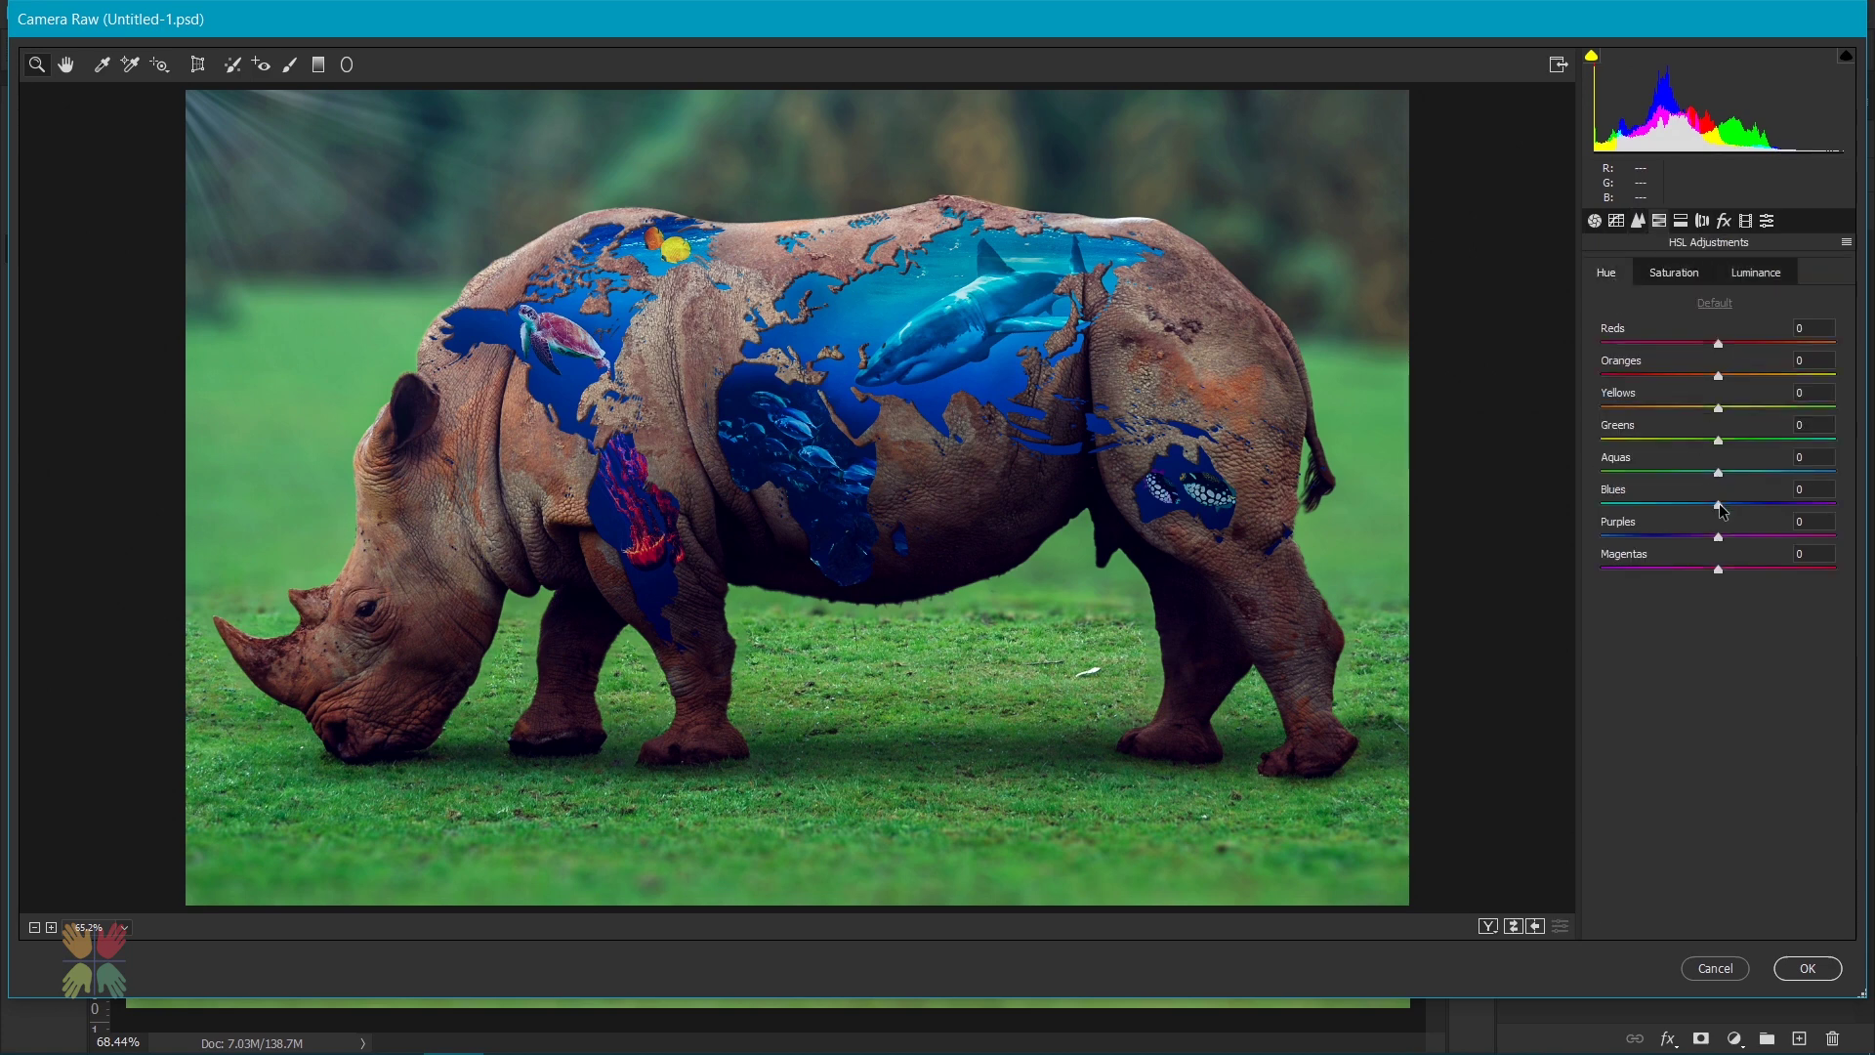
left_click_drag(1718, 505, 1725, 505)
left_click(1673, 273)
left_click_drag(1717, 441, 1700, 446)
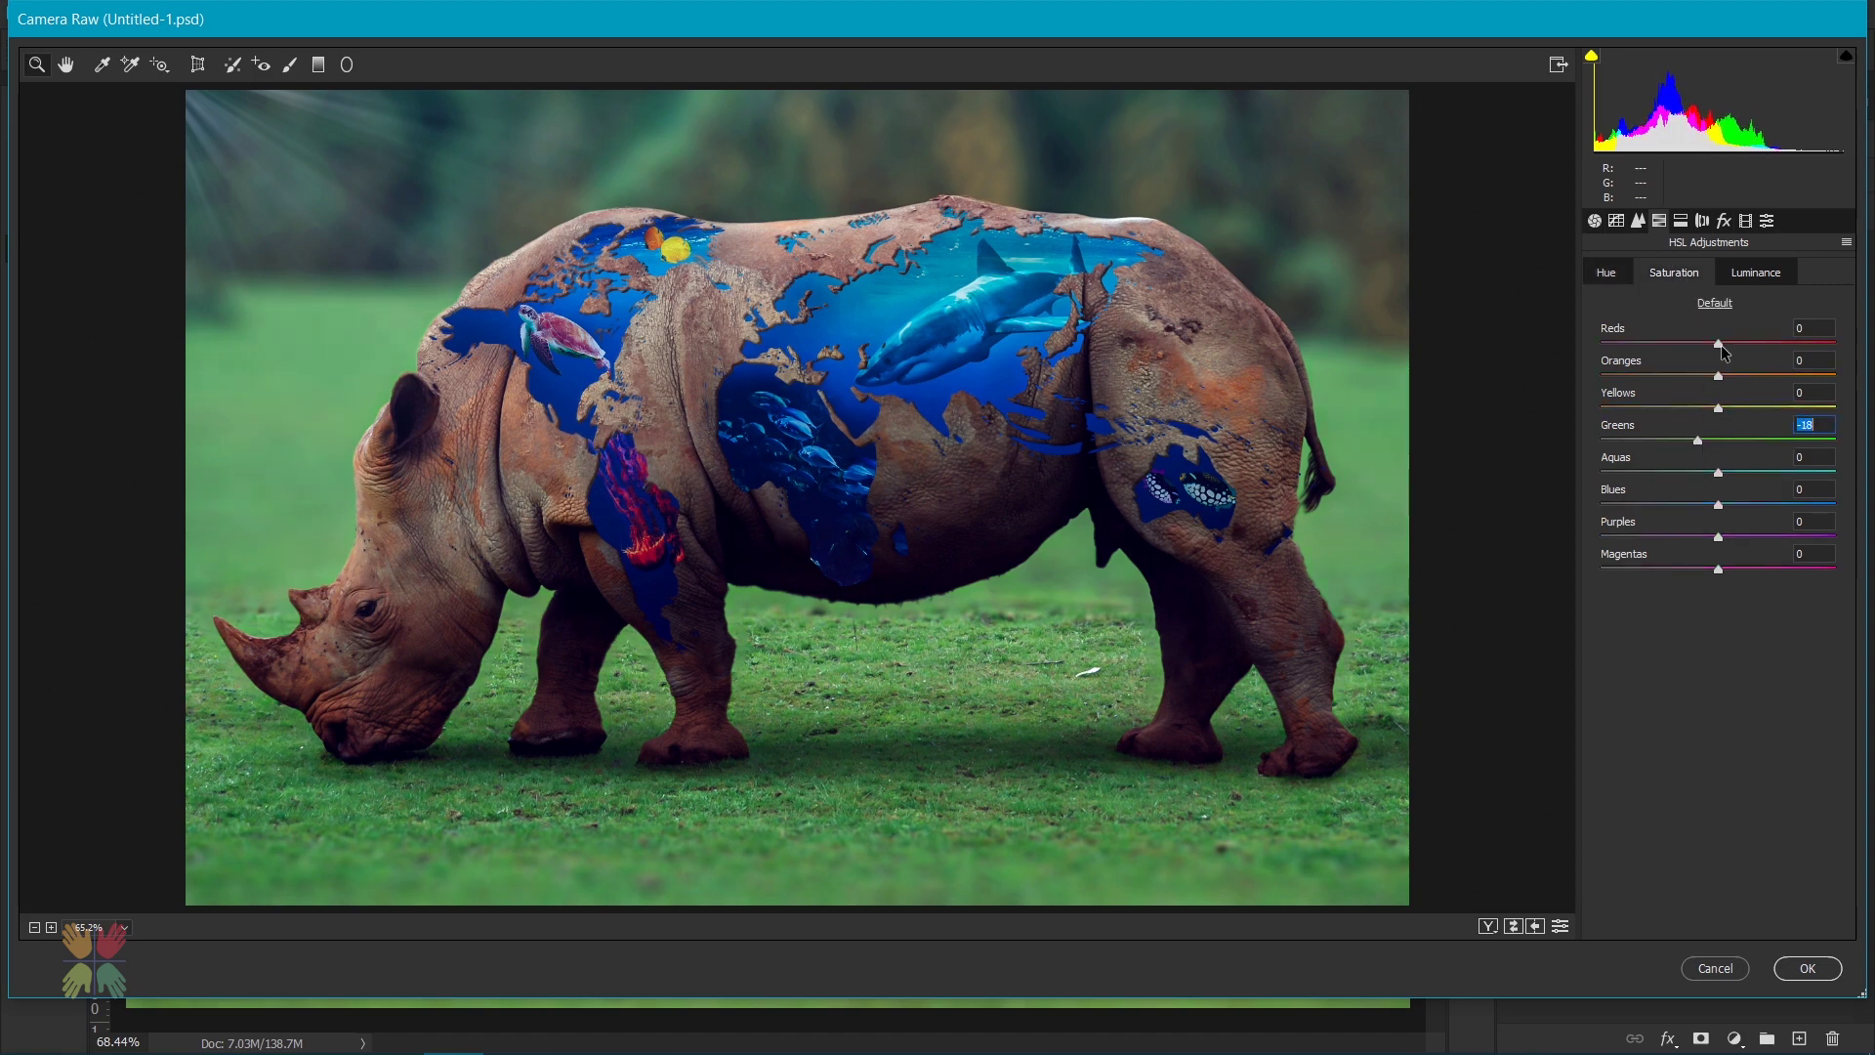
left_click_drag(1719, 344, 1725, 377)
left_click(1681, 220)
- Split-tone with highlights hue 117, saturation 8, and shadows hue 239 at low saturation
type("11")
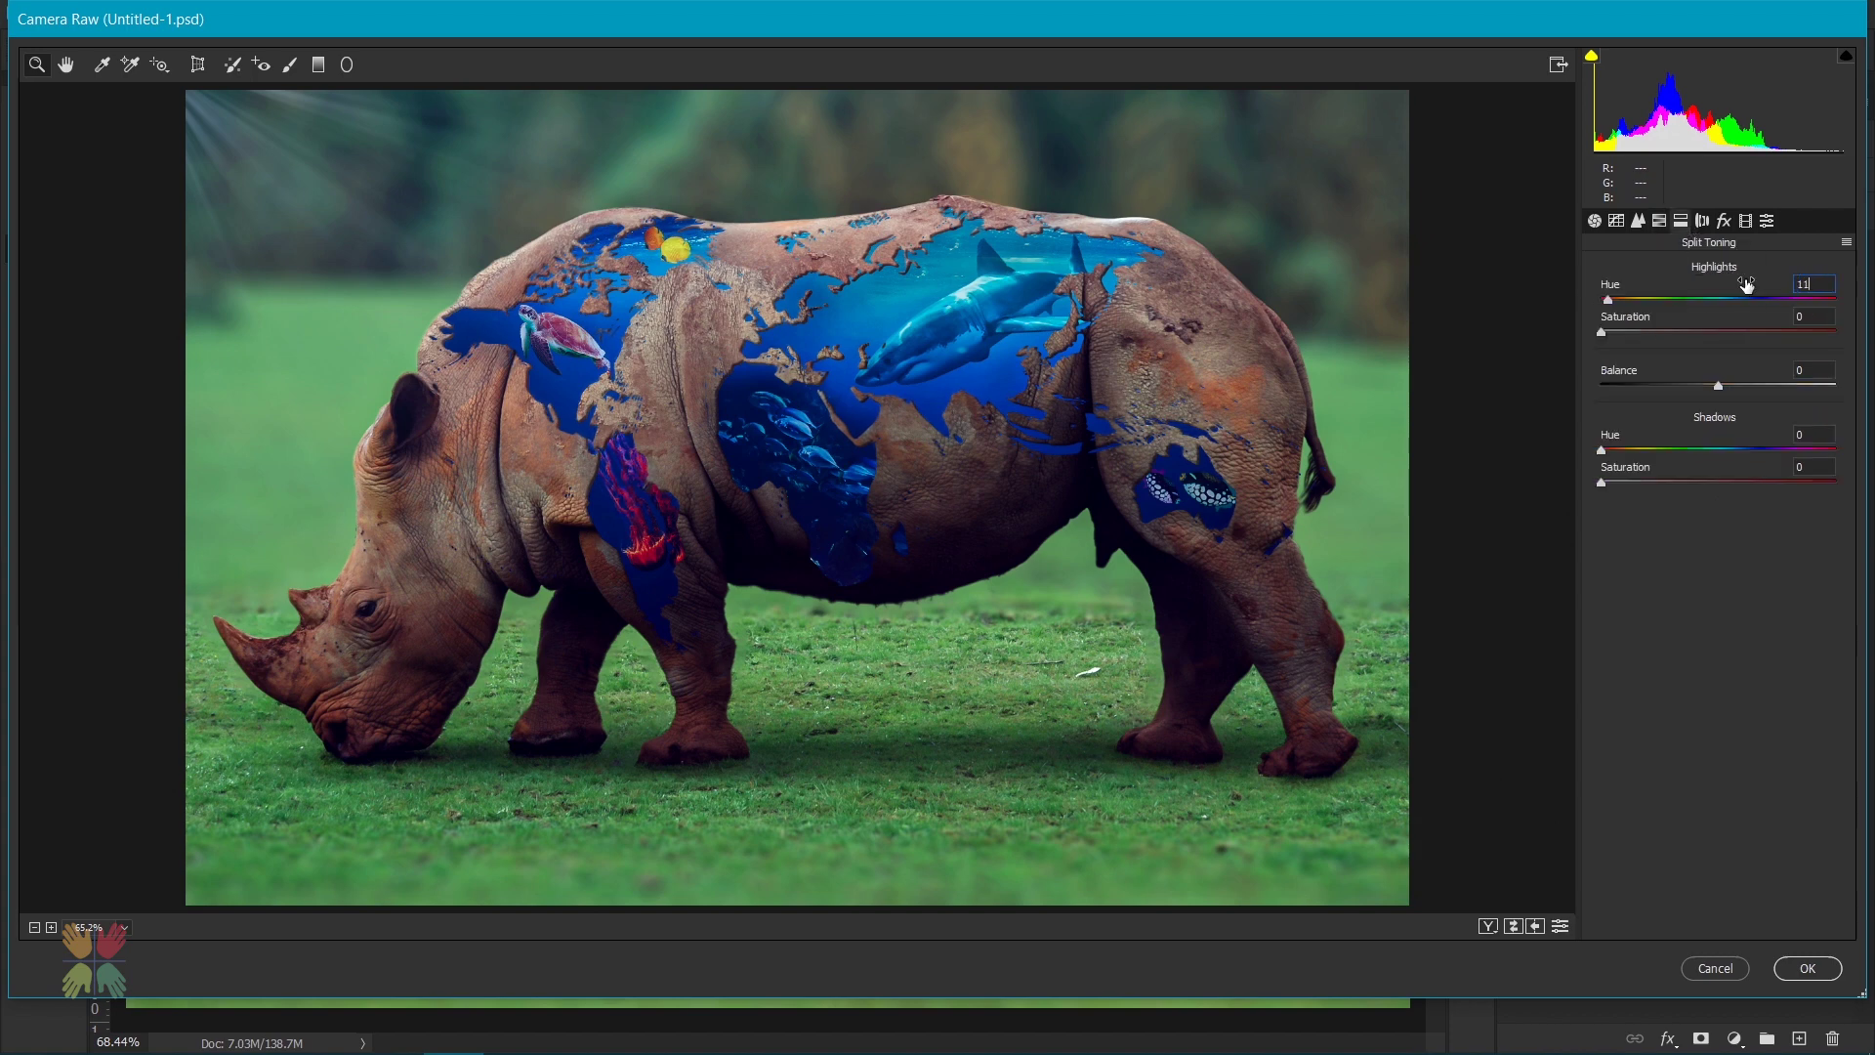
type("7")
key("Tab")
type("8")
key("Tab")
type("9")
key("Tab")
type("9")
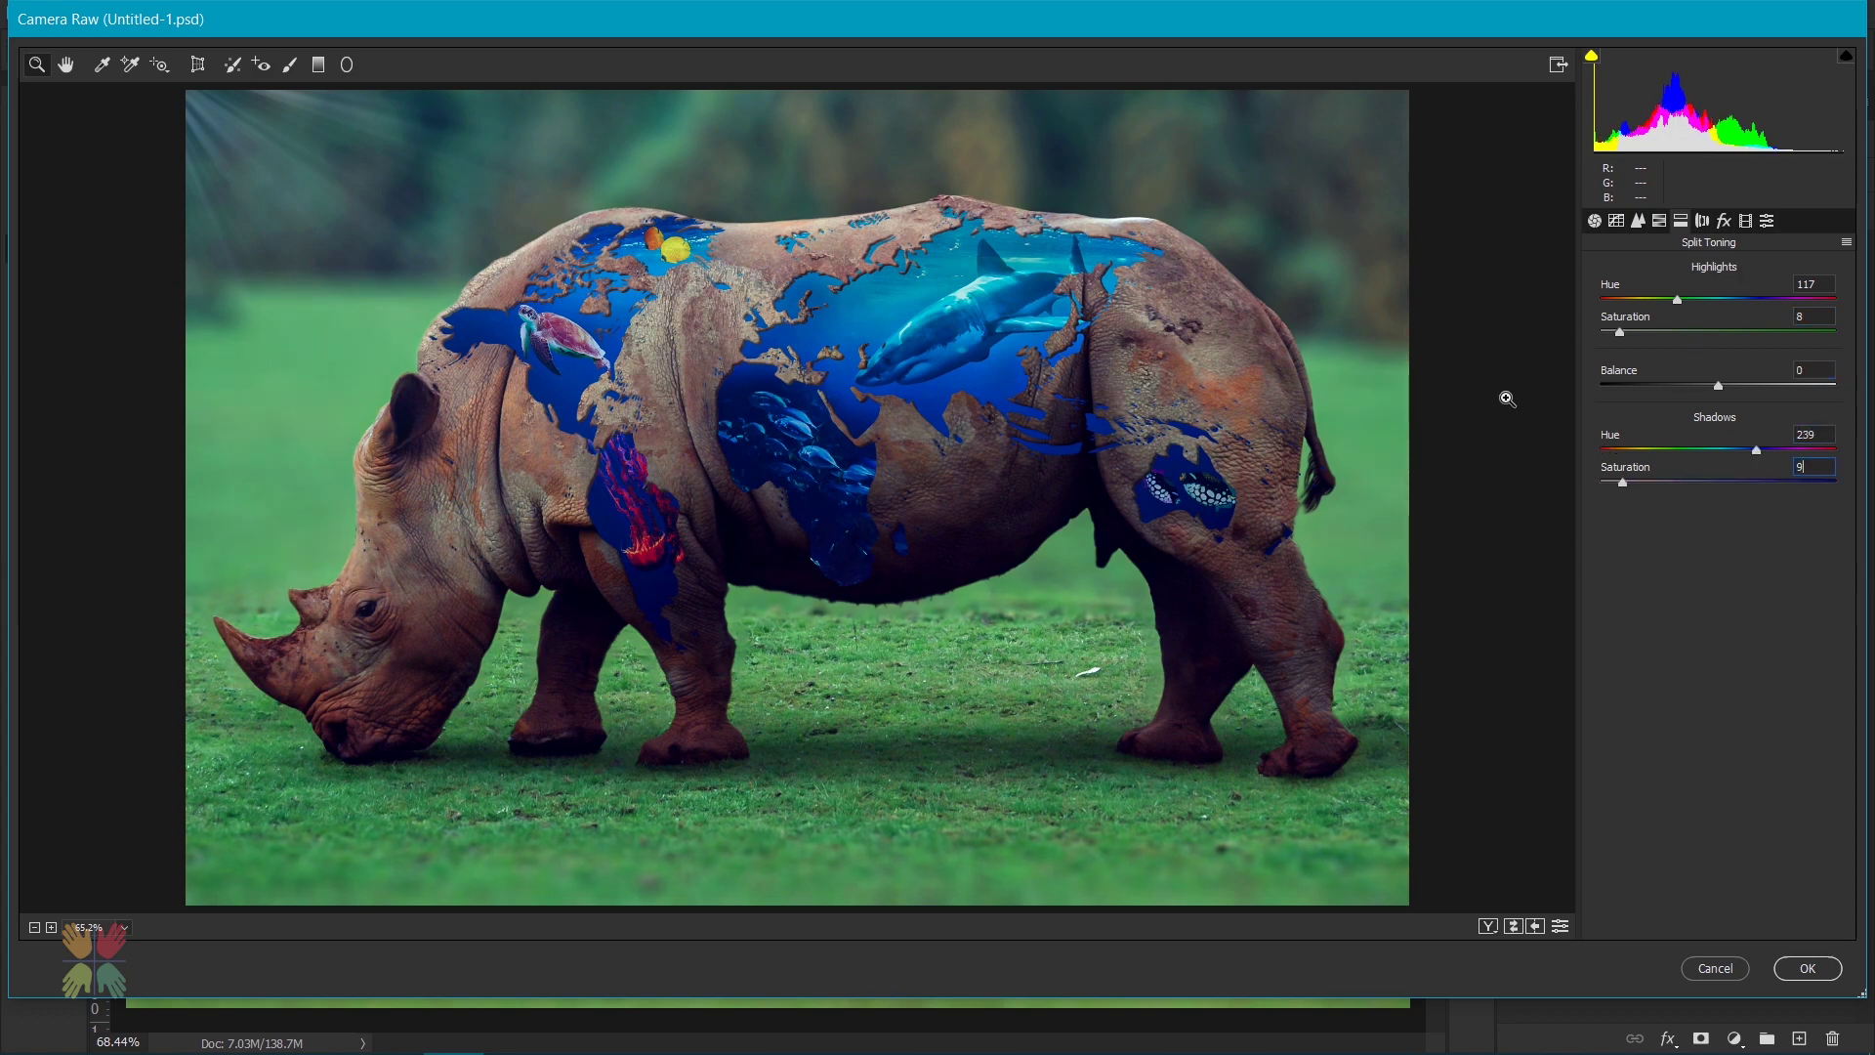
left_click_drag(1621, 483, 1615, 482)
- Add grain 20 and a soft −27 Highlight Priority vignette, set tint +13, and apply
left_click(1723, 220)
left_click_drag(1603, 305, 1649, 306)
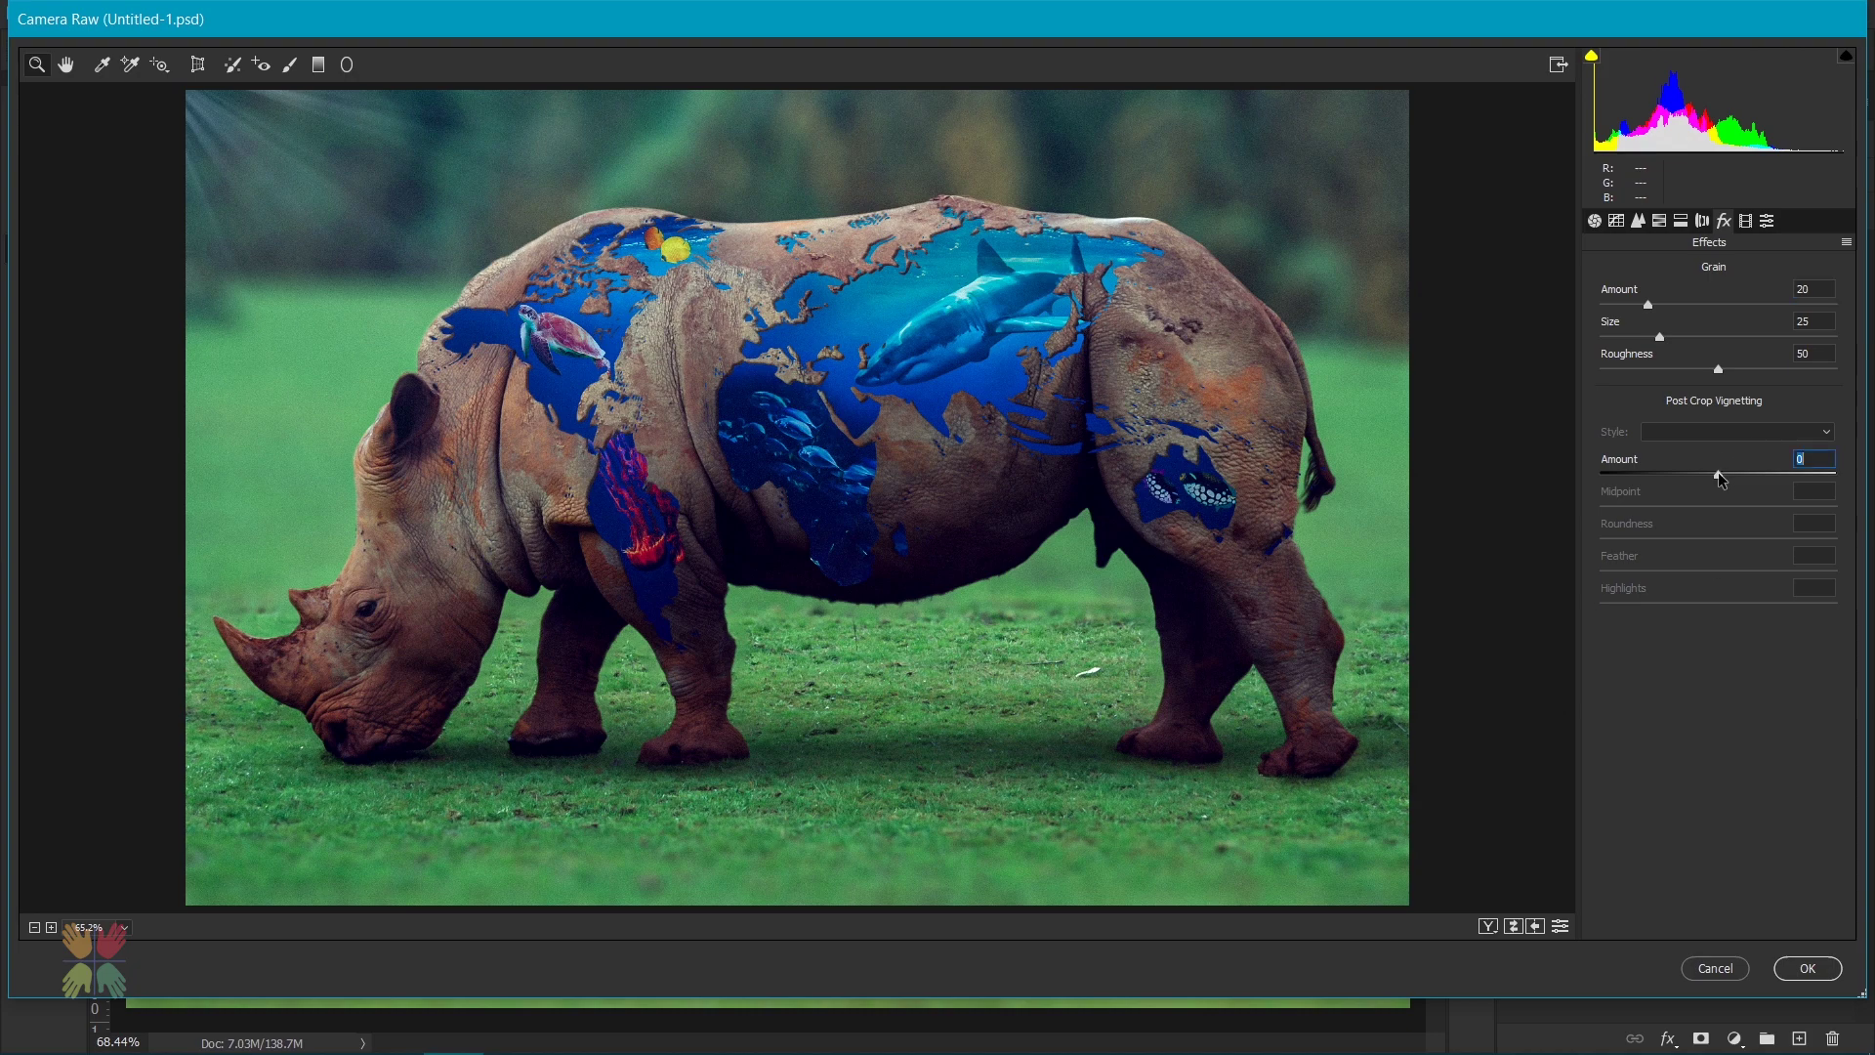
left_click_drag(1719, 474, 1682, 474)
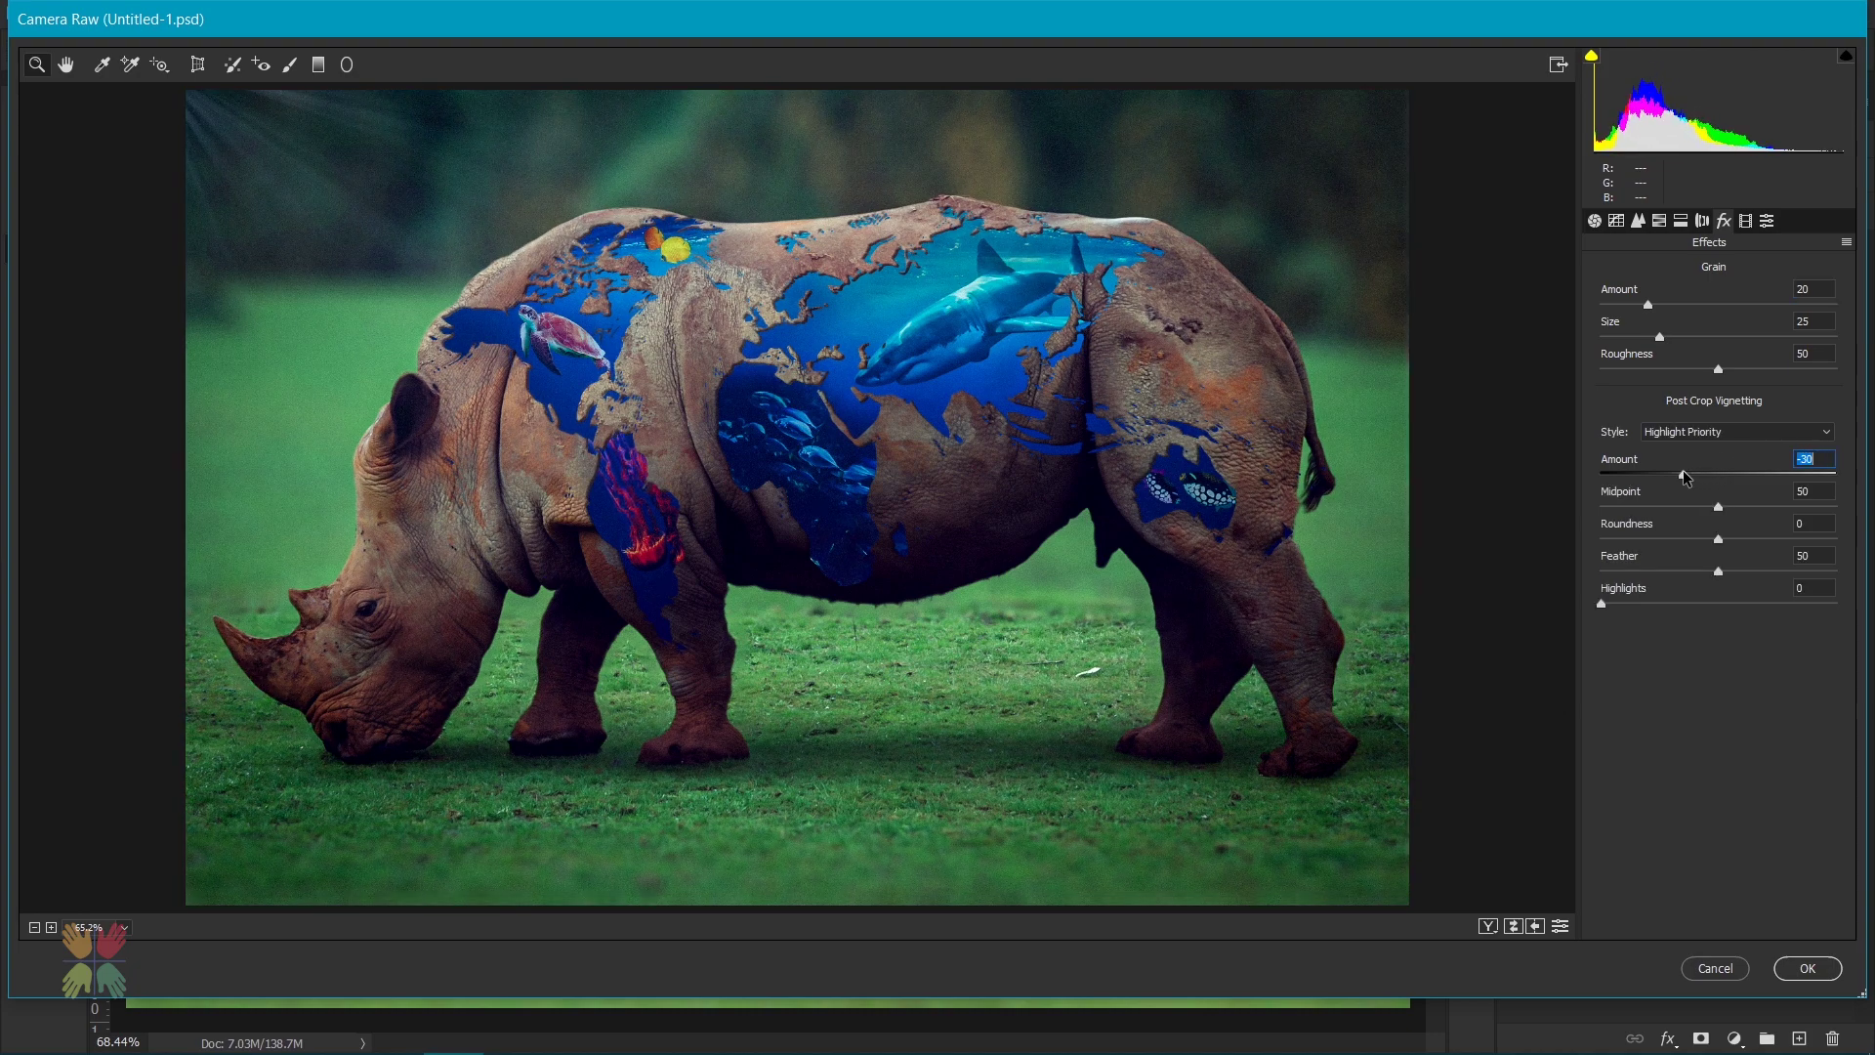
left_click_drag(1684, 473, 1745, 507)
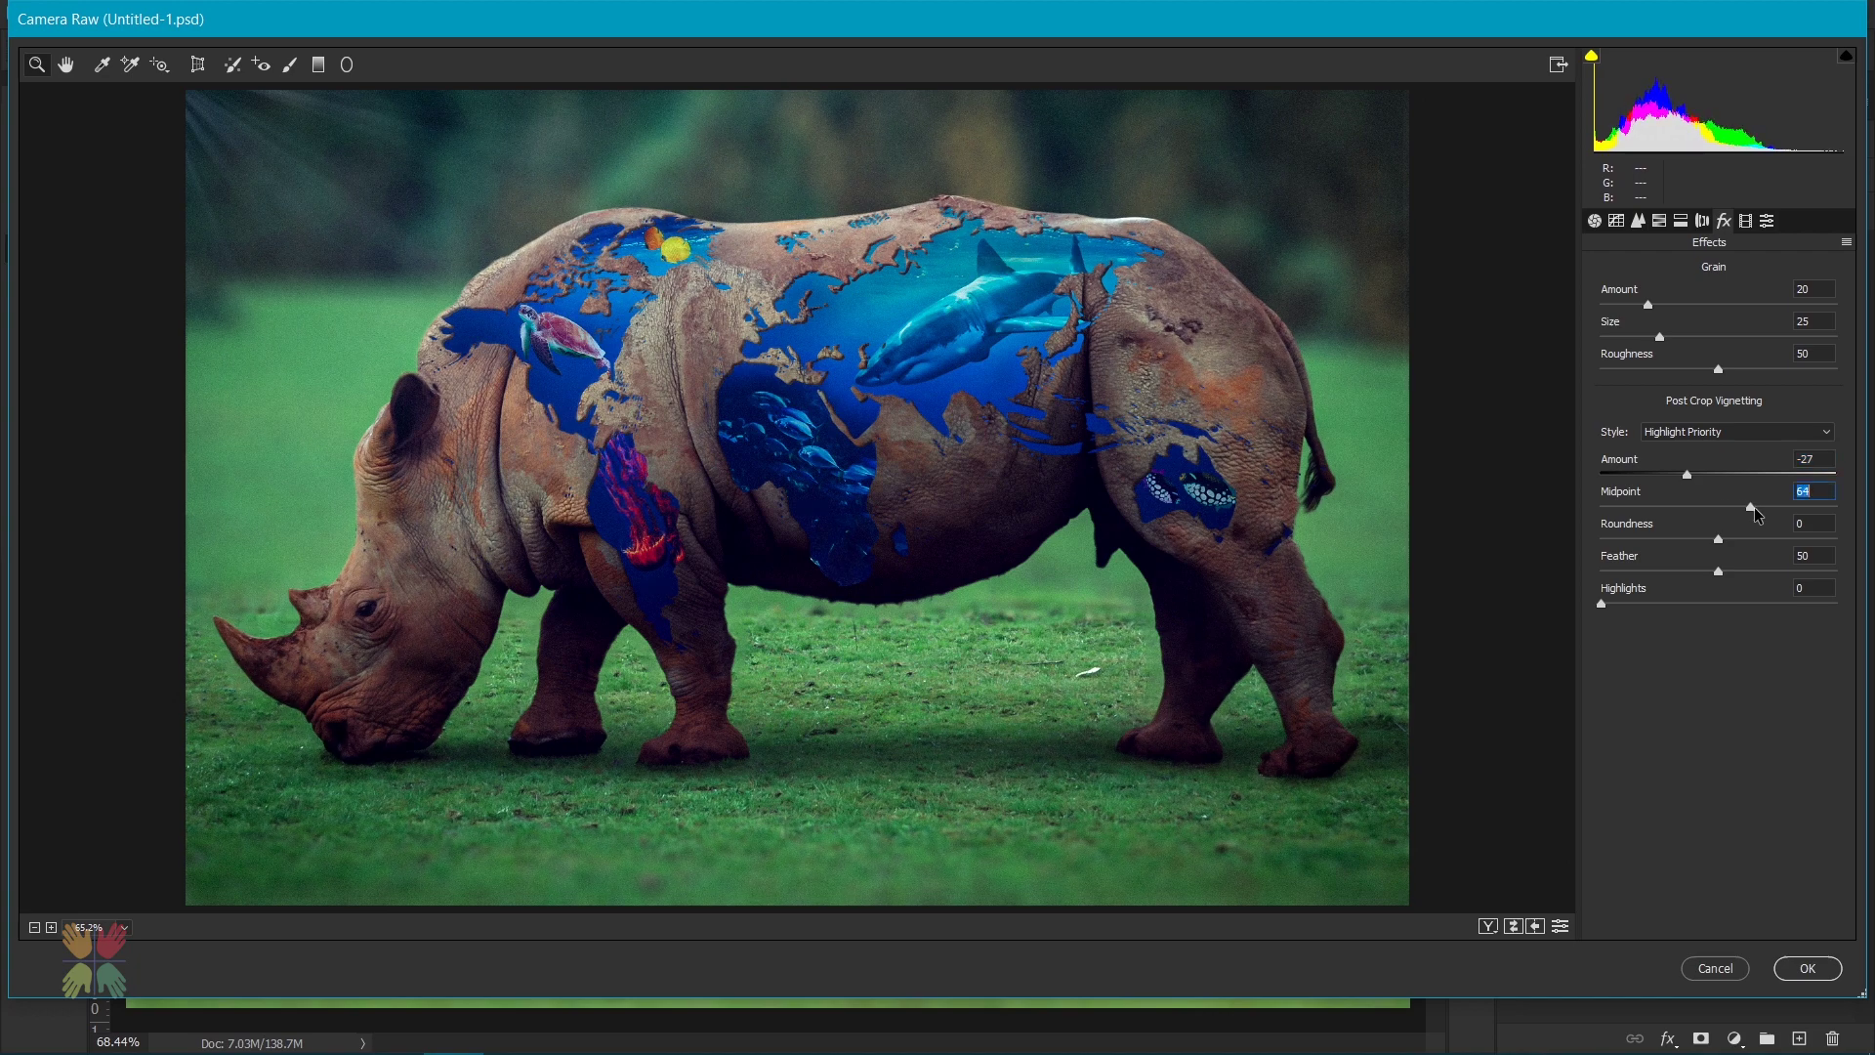
left_click_drag(1718, 570, 1755, 572)
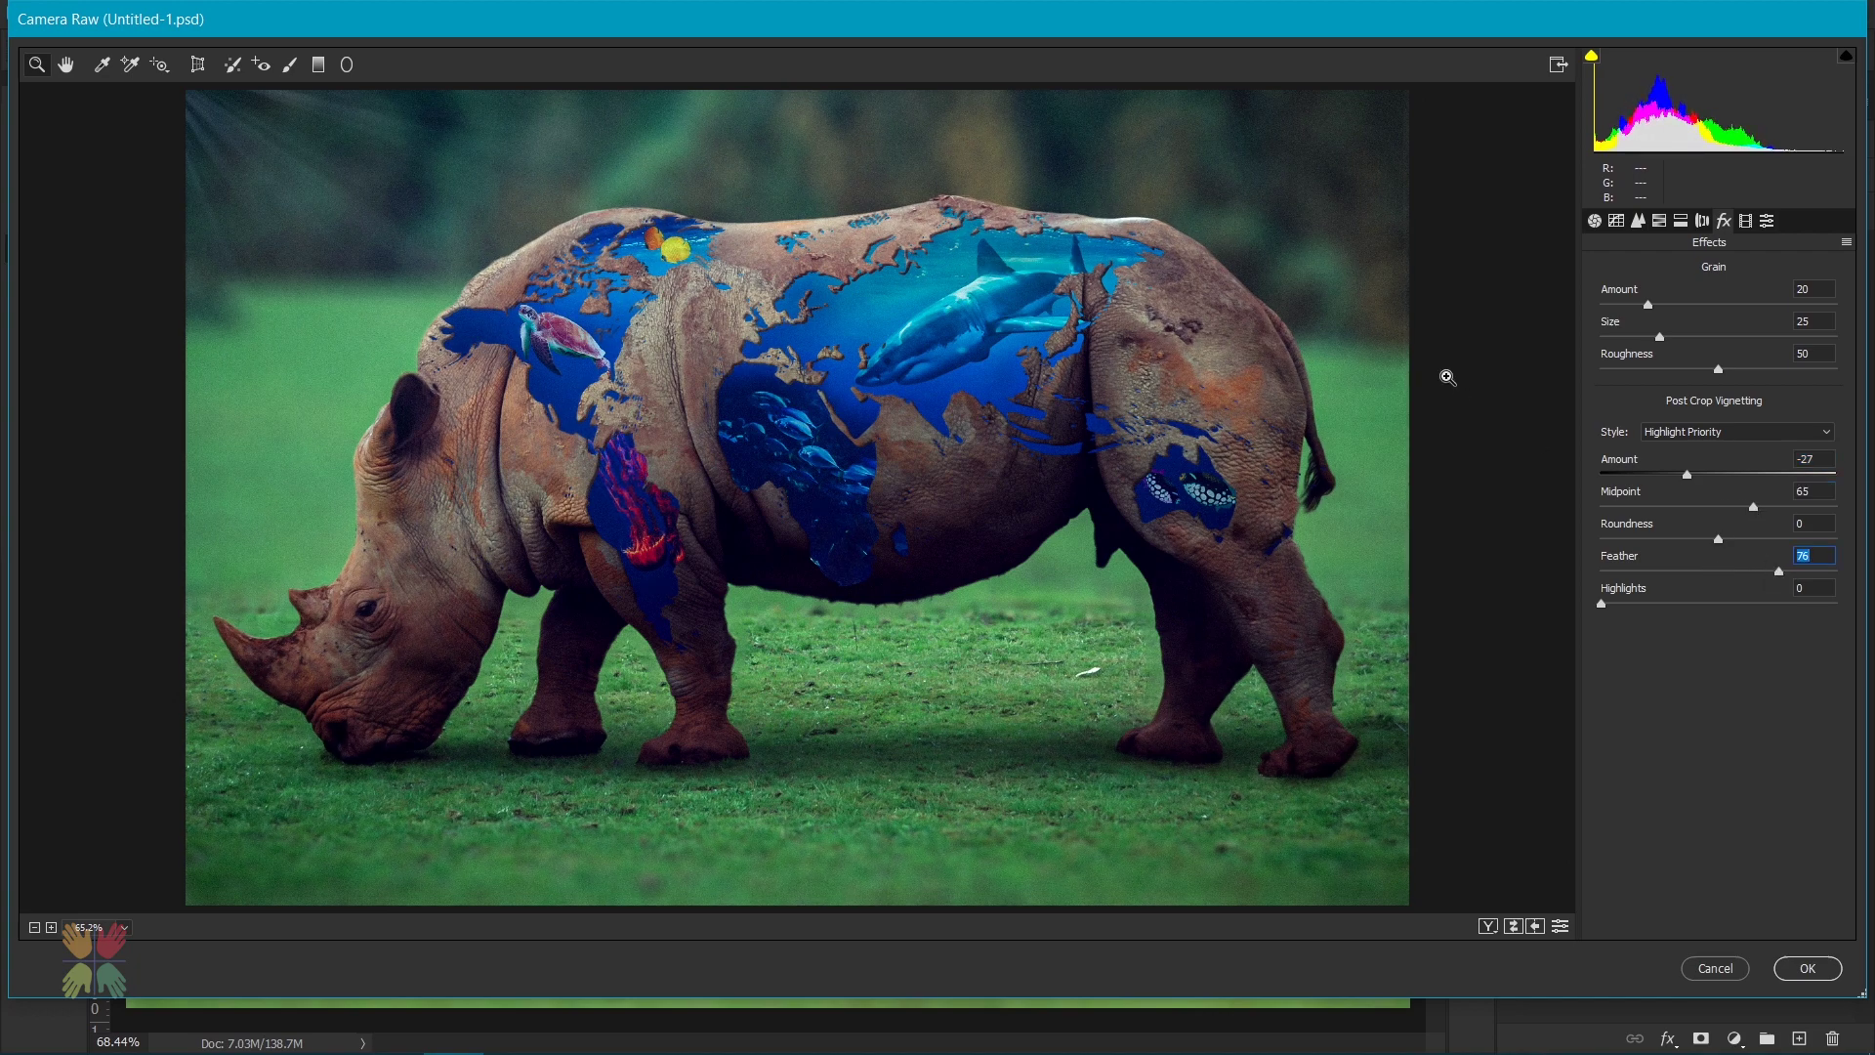
left_click(1600, 227)
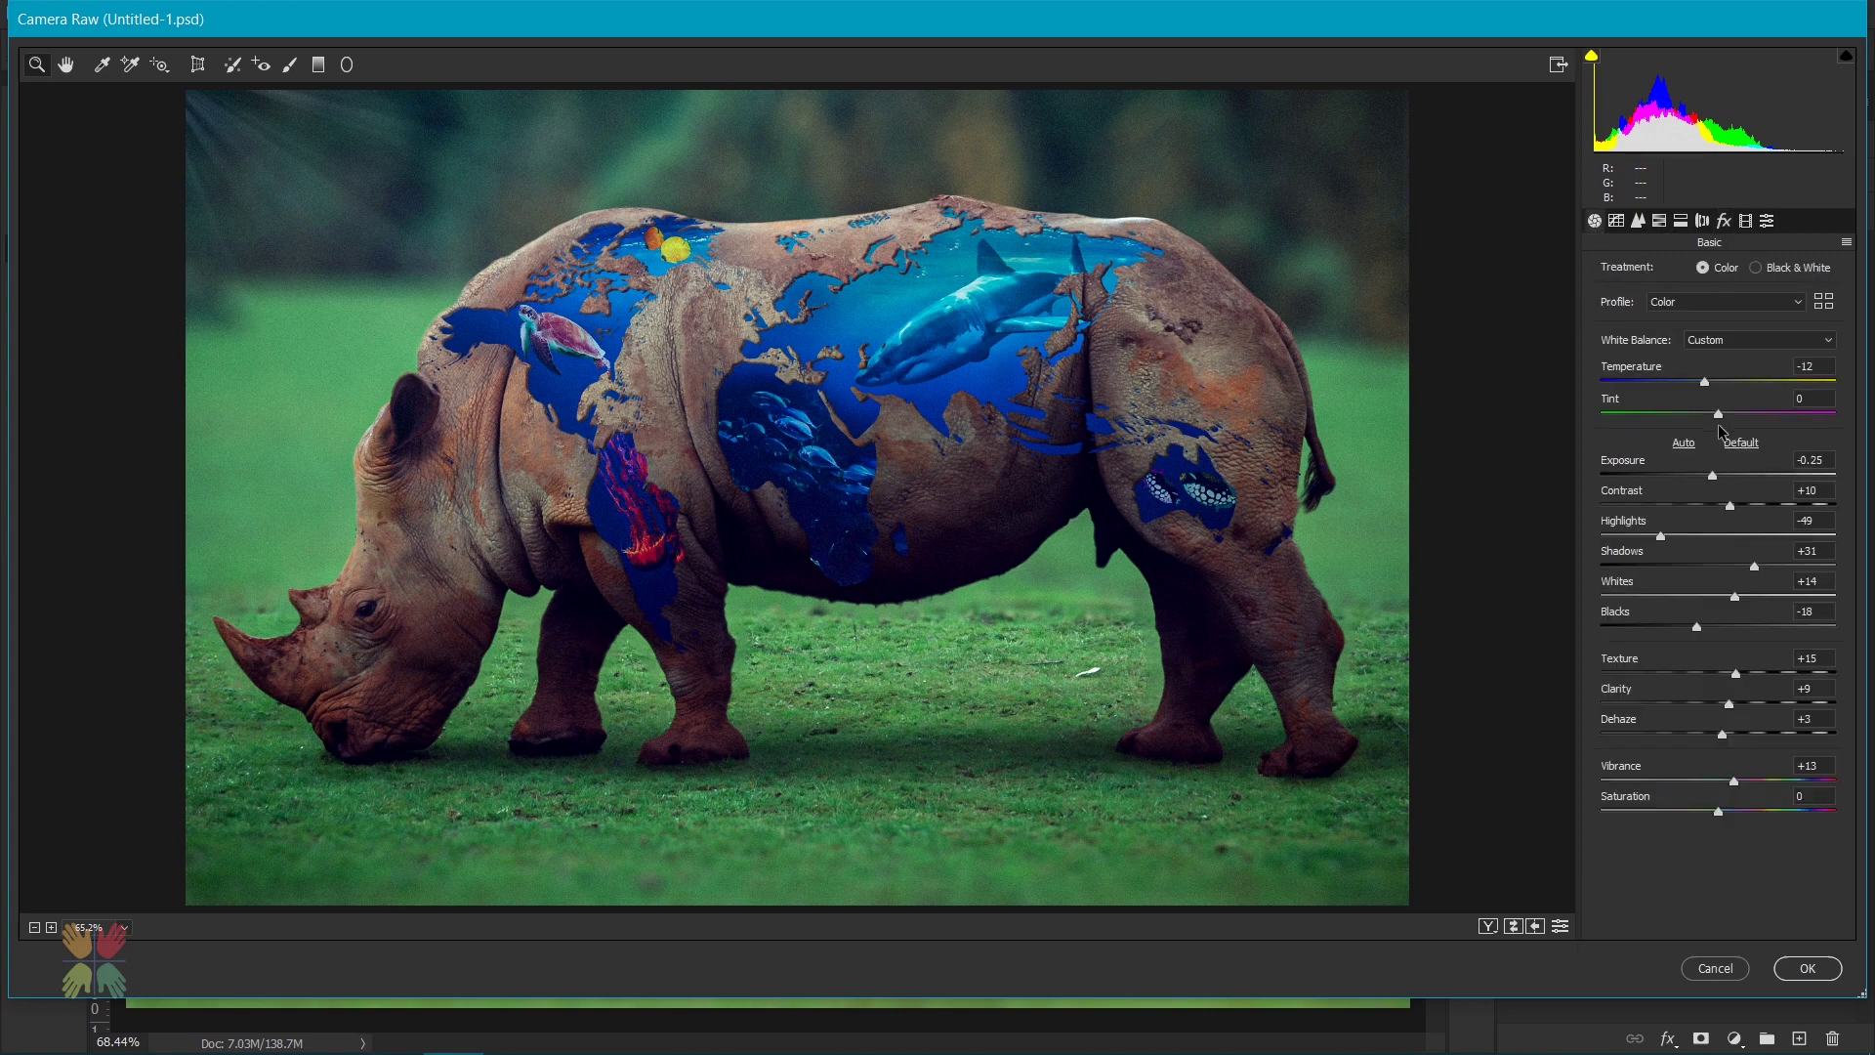
mouse_move(1720, 414)
left_mouse_down()
mouse_move(1736, 414)
mouse_move(1707, 381)
left_mouse_up()
left_click(1807, 967)
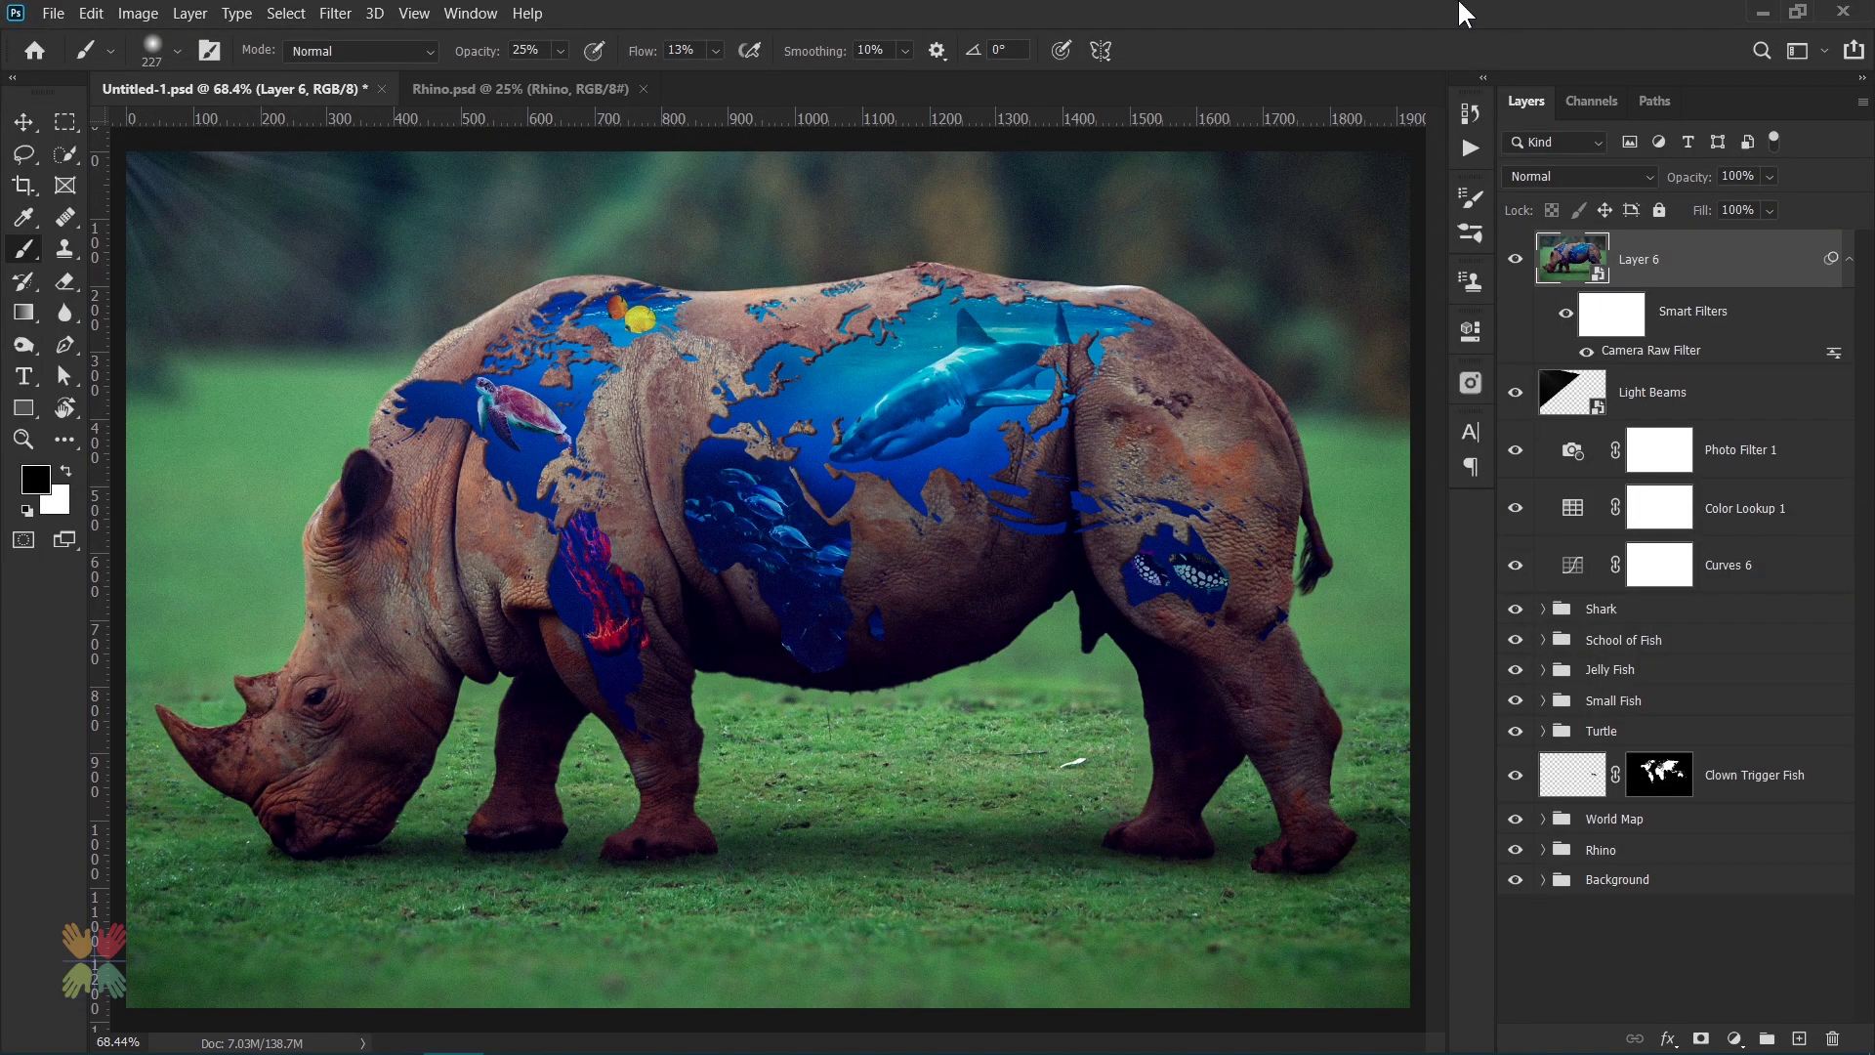
- Create a new layer filled with 50% gray and apply the Graphic Pen sketch filter
left_click(1800, 1038)
left_click(91, 13)
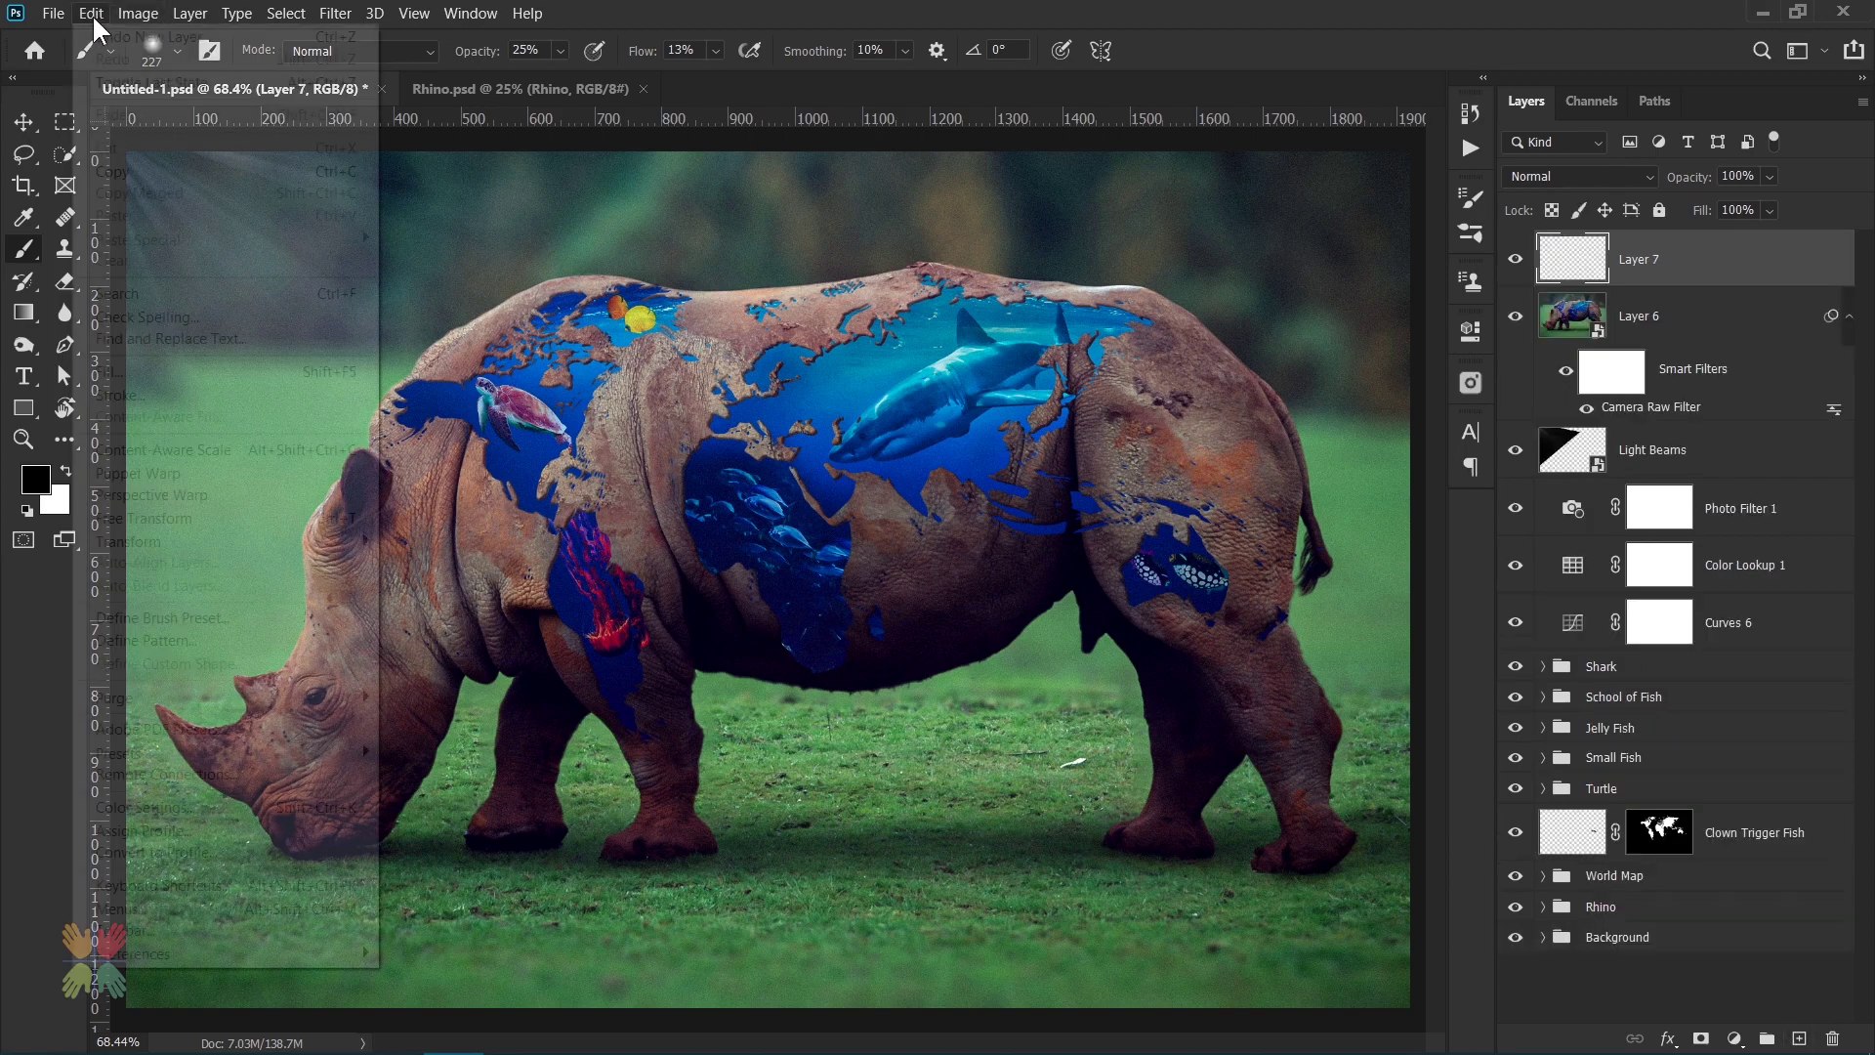
left_click(107, 369)
left_click(1090, 260)
key("b")
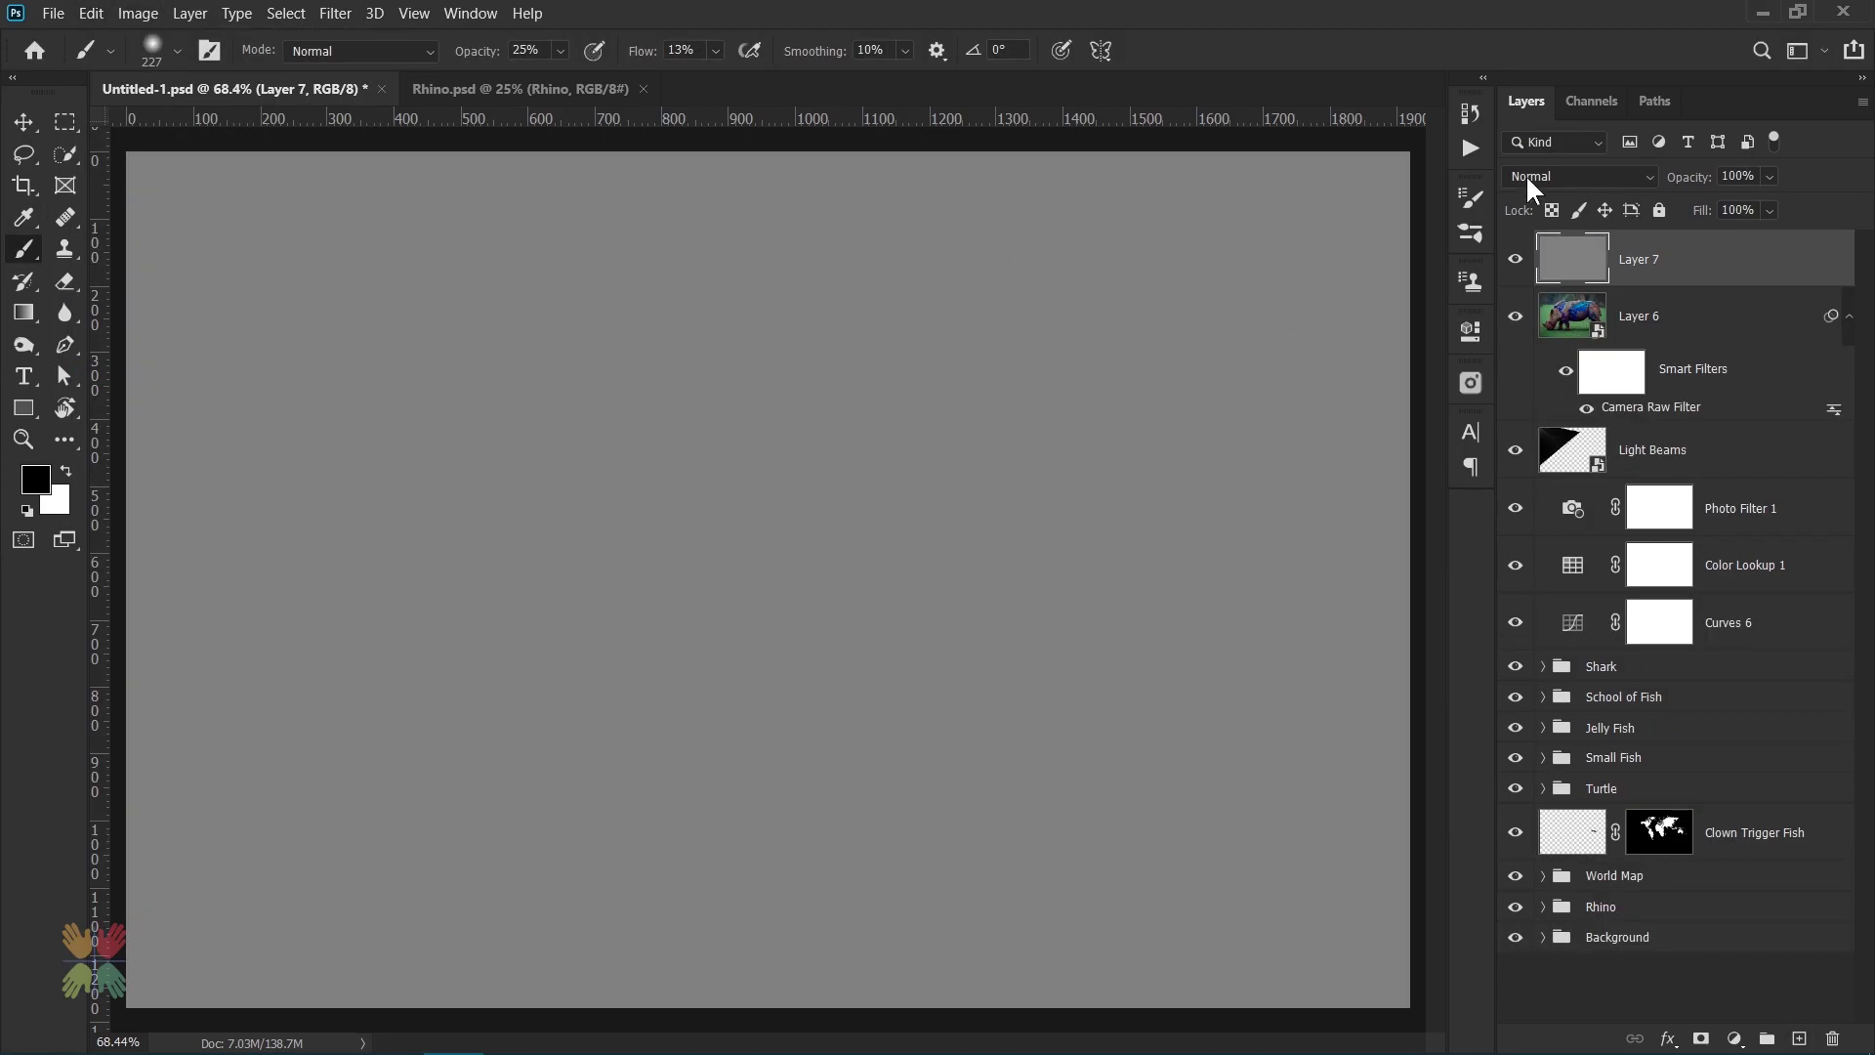
left_click(335, 13)
left_click(351, 103)
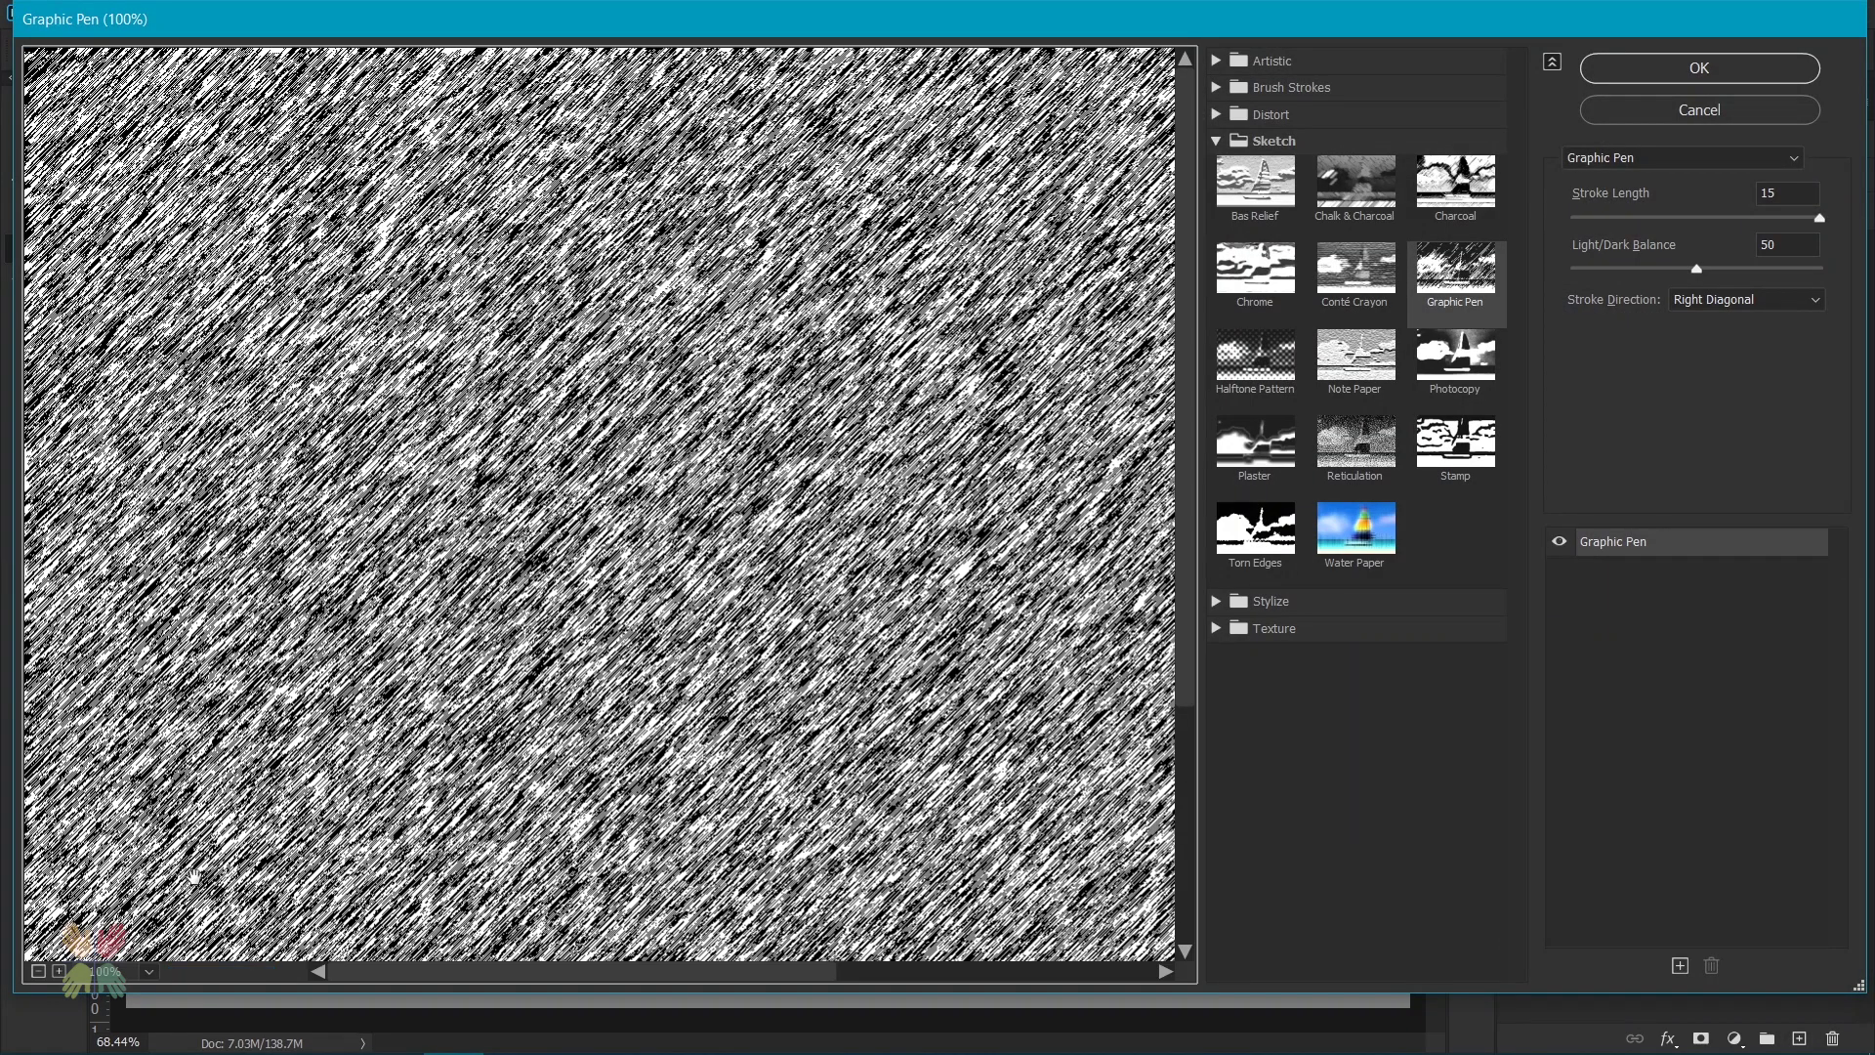
left_click(1699, 67)
- Blend the hatched texture layer as Soft Light at 5% opacity
left_click(1577, 176)
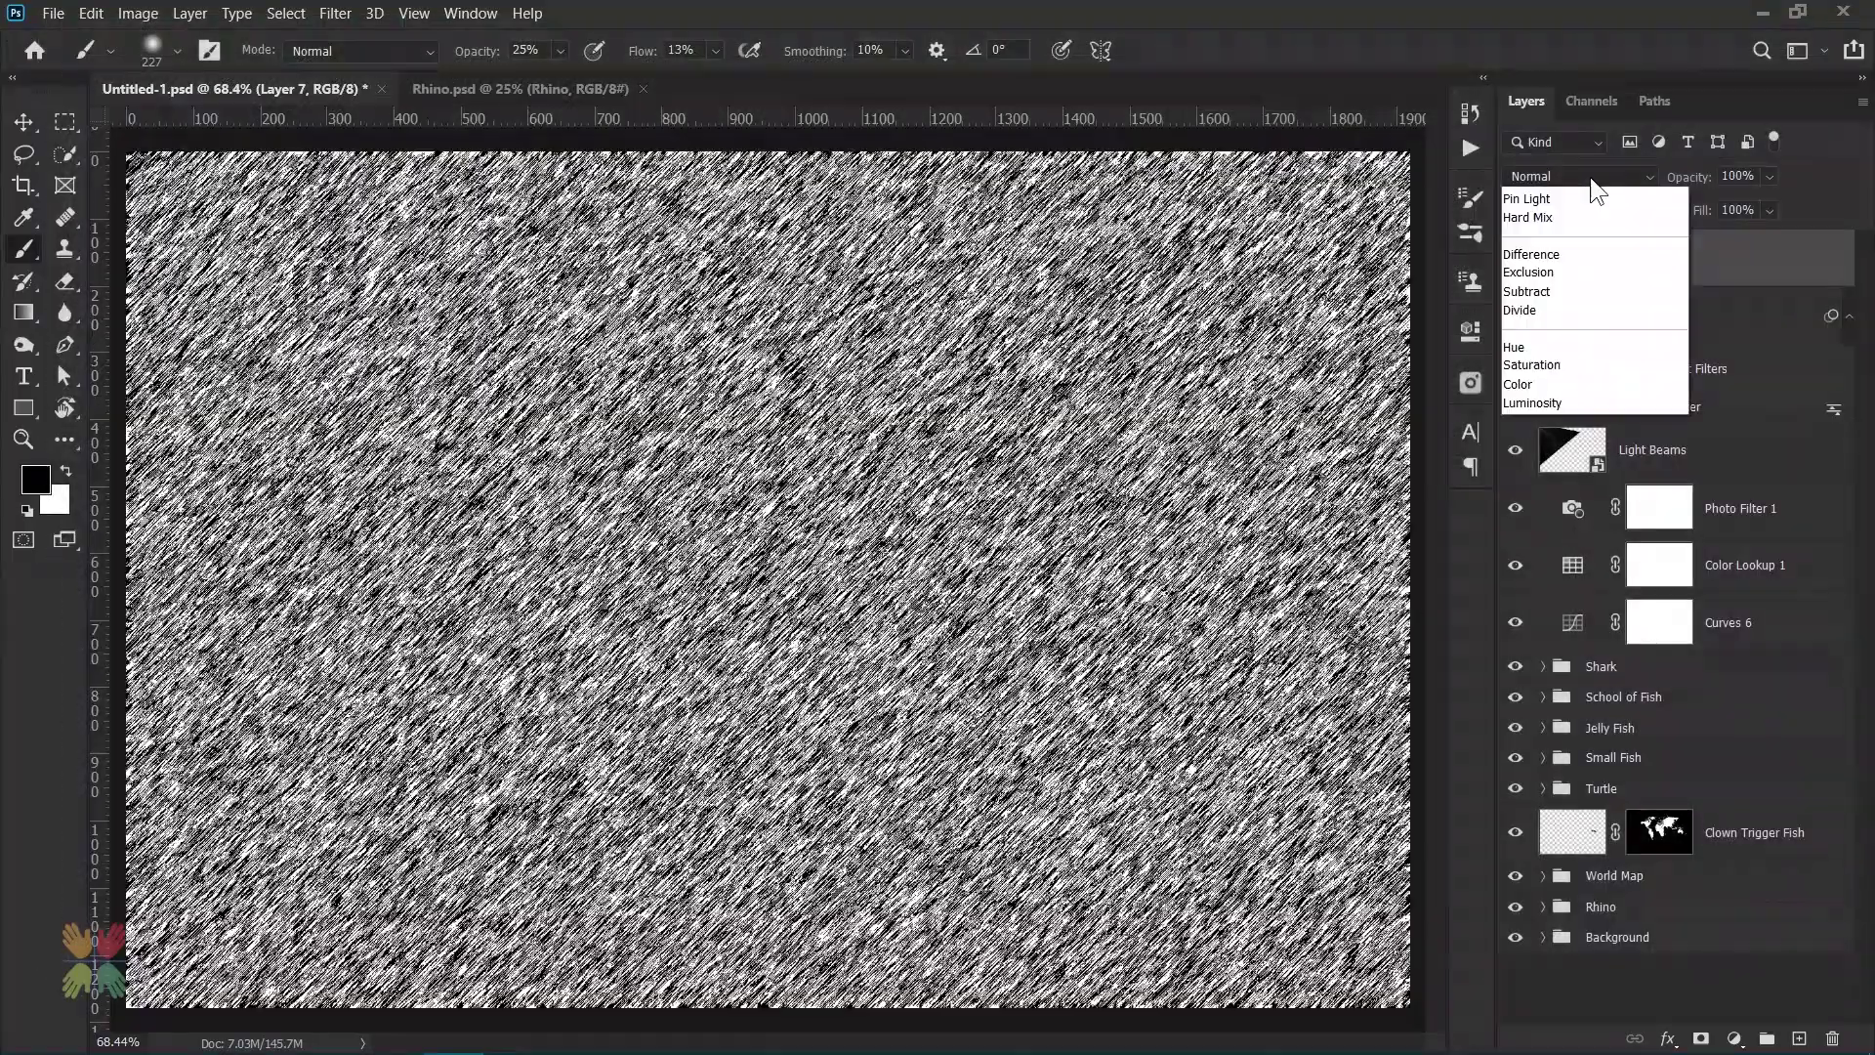
left_click(1540, 495)
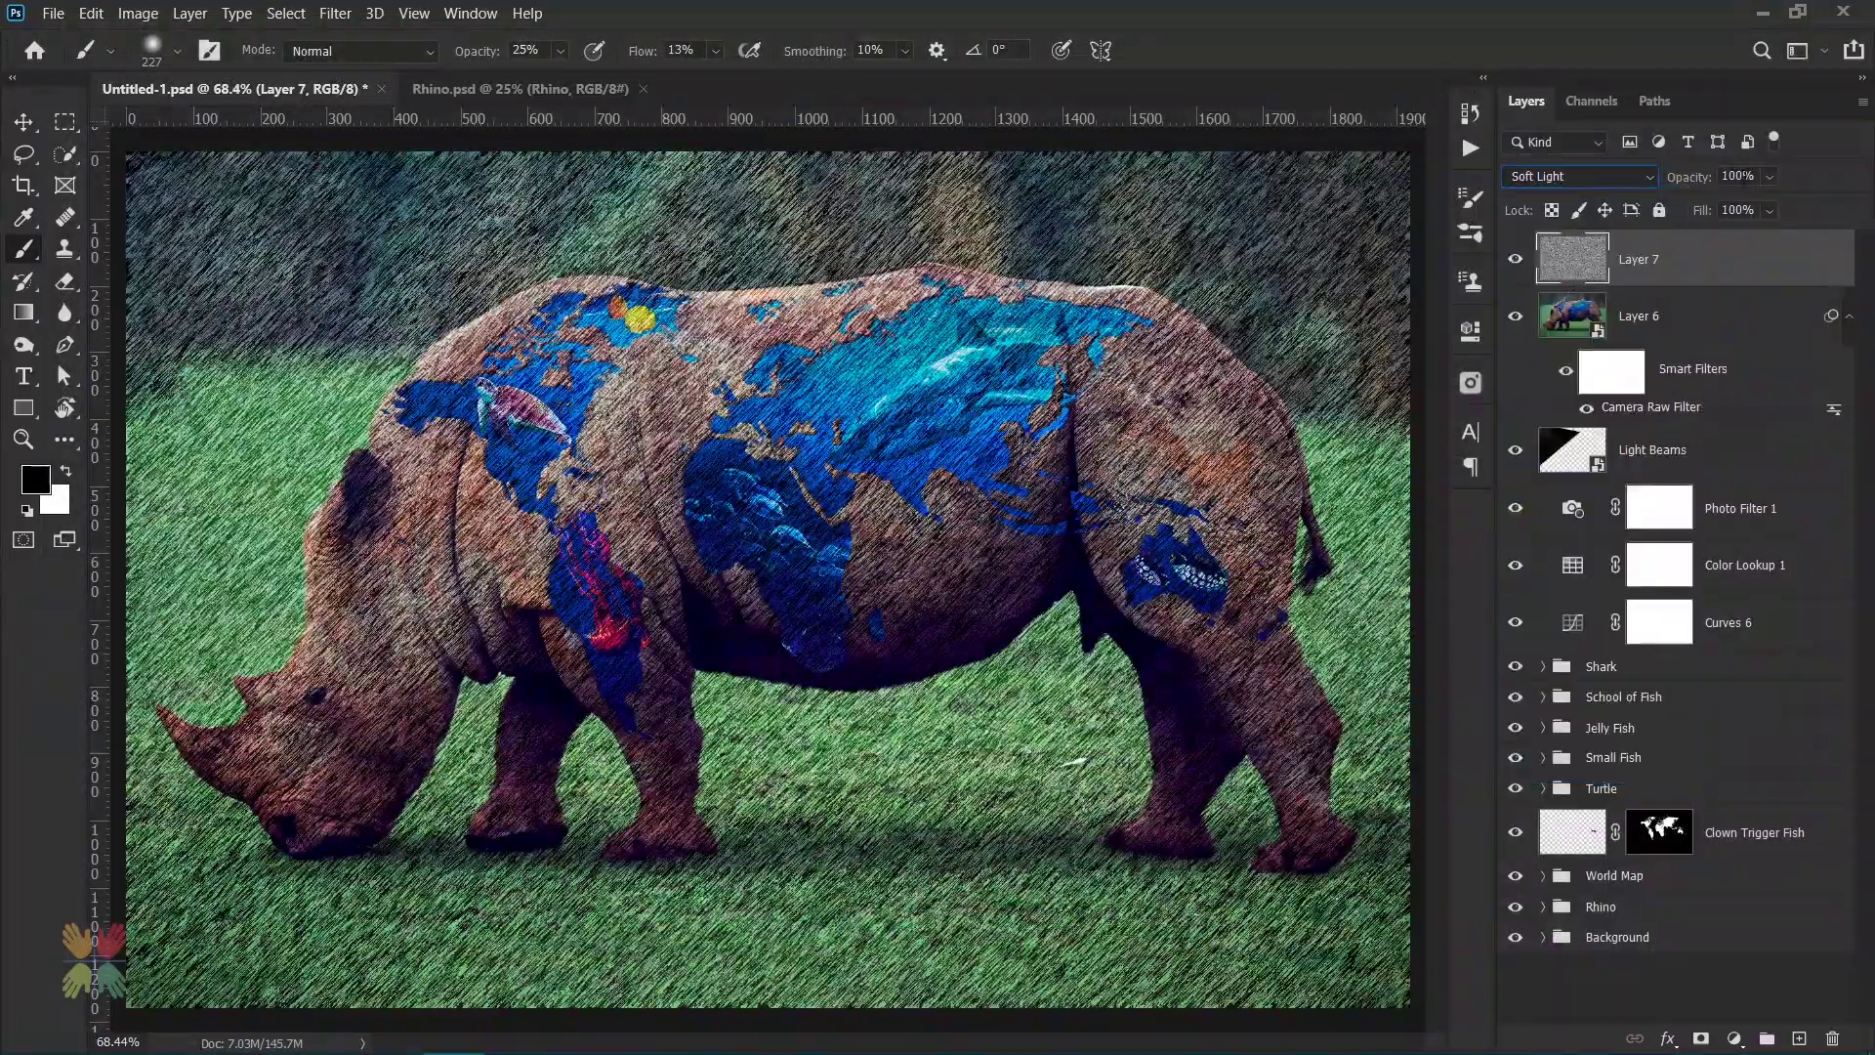
left_click(1671, 177)
type("10")
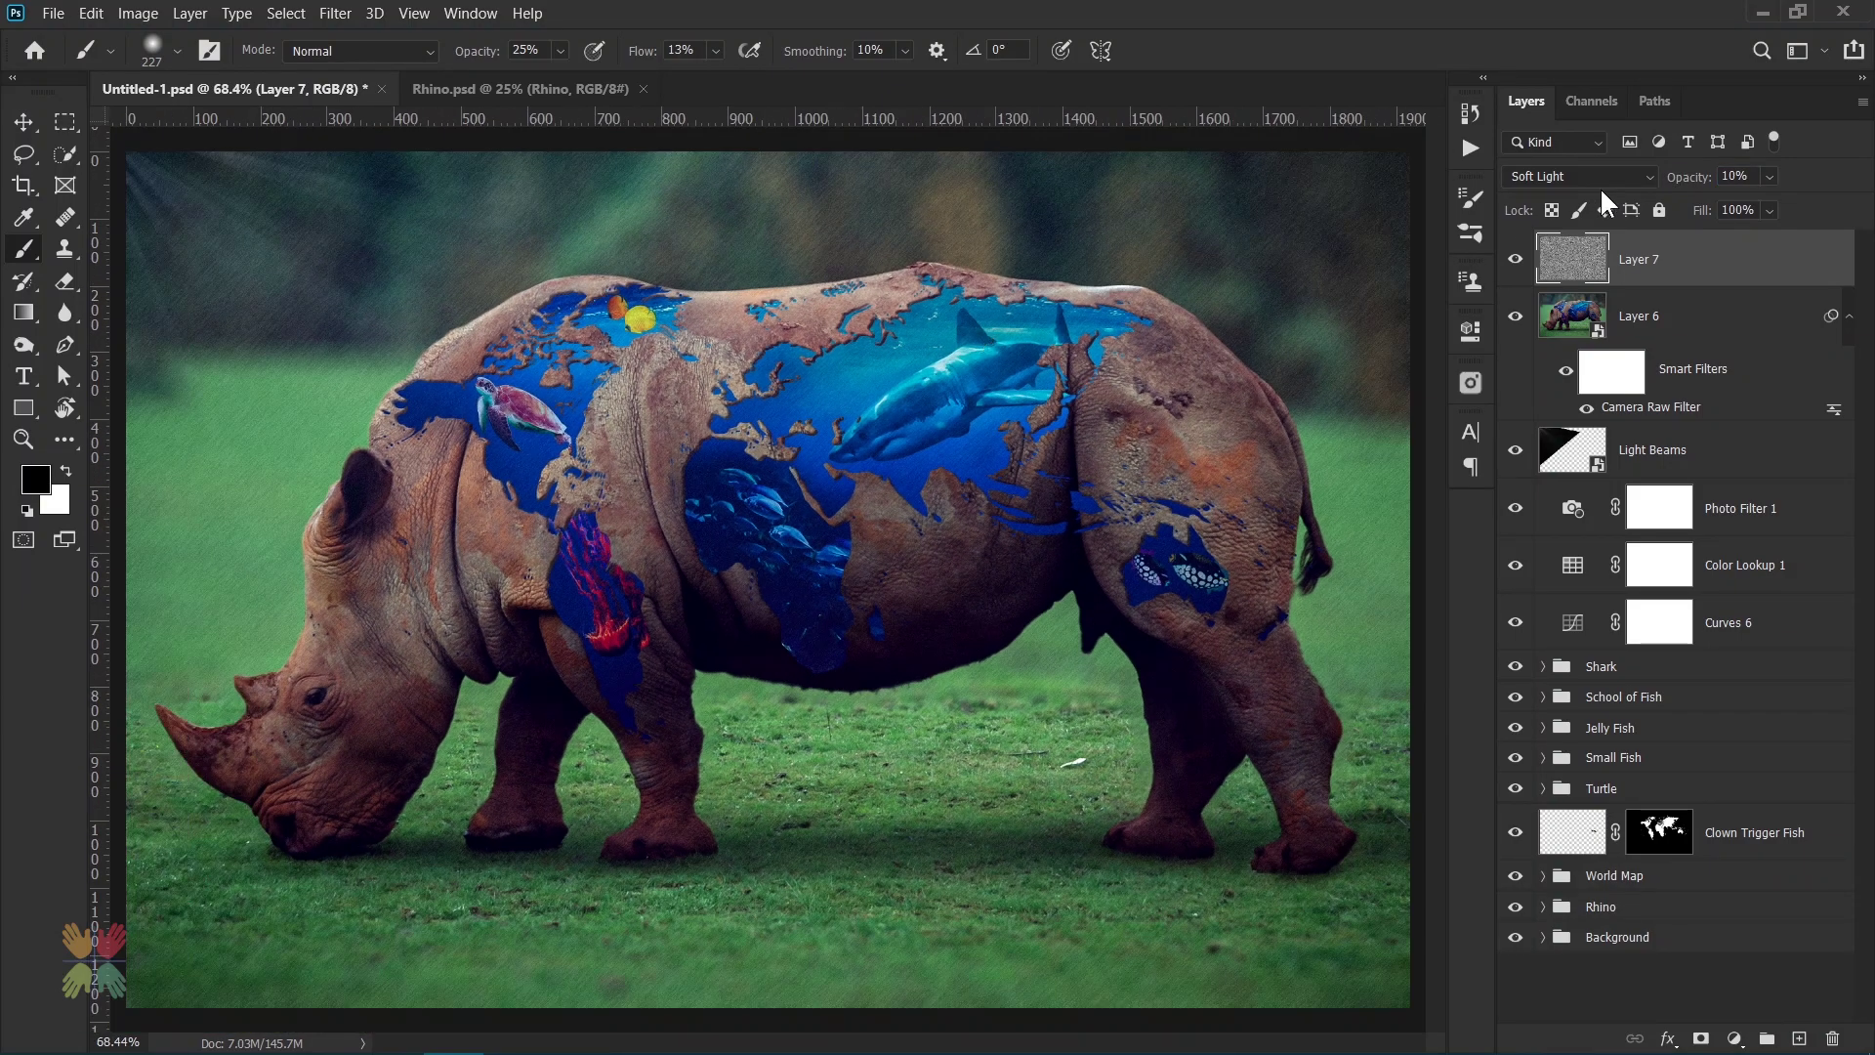
left_click(1688, 173)
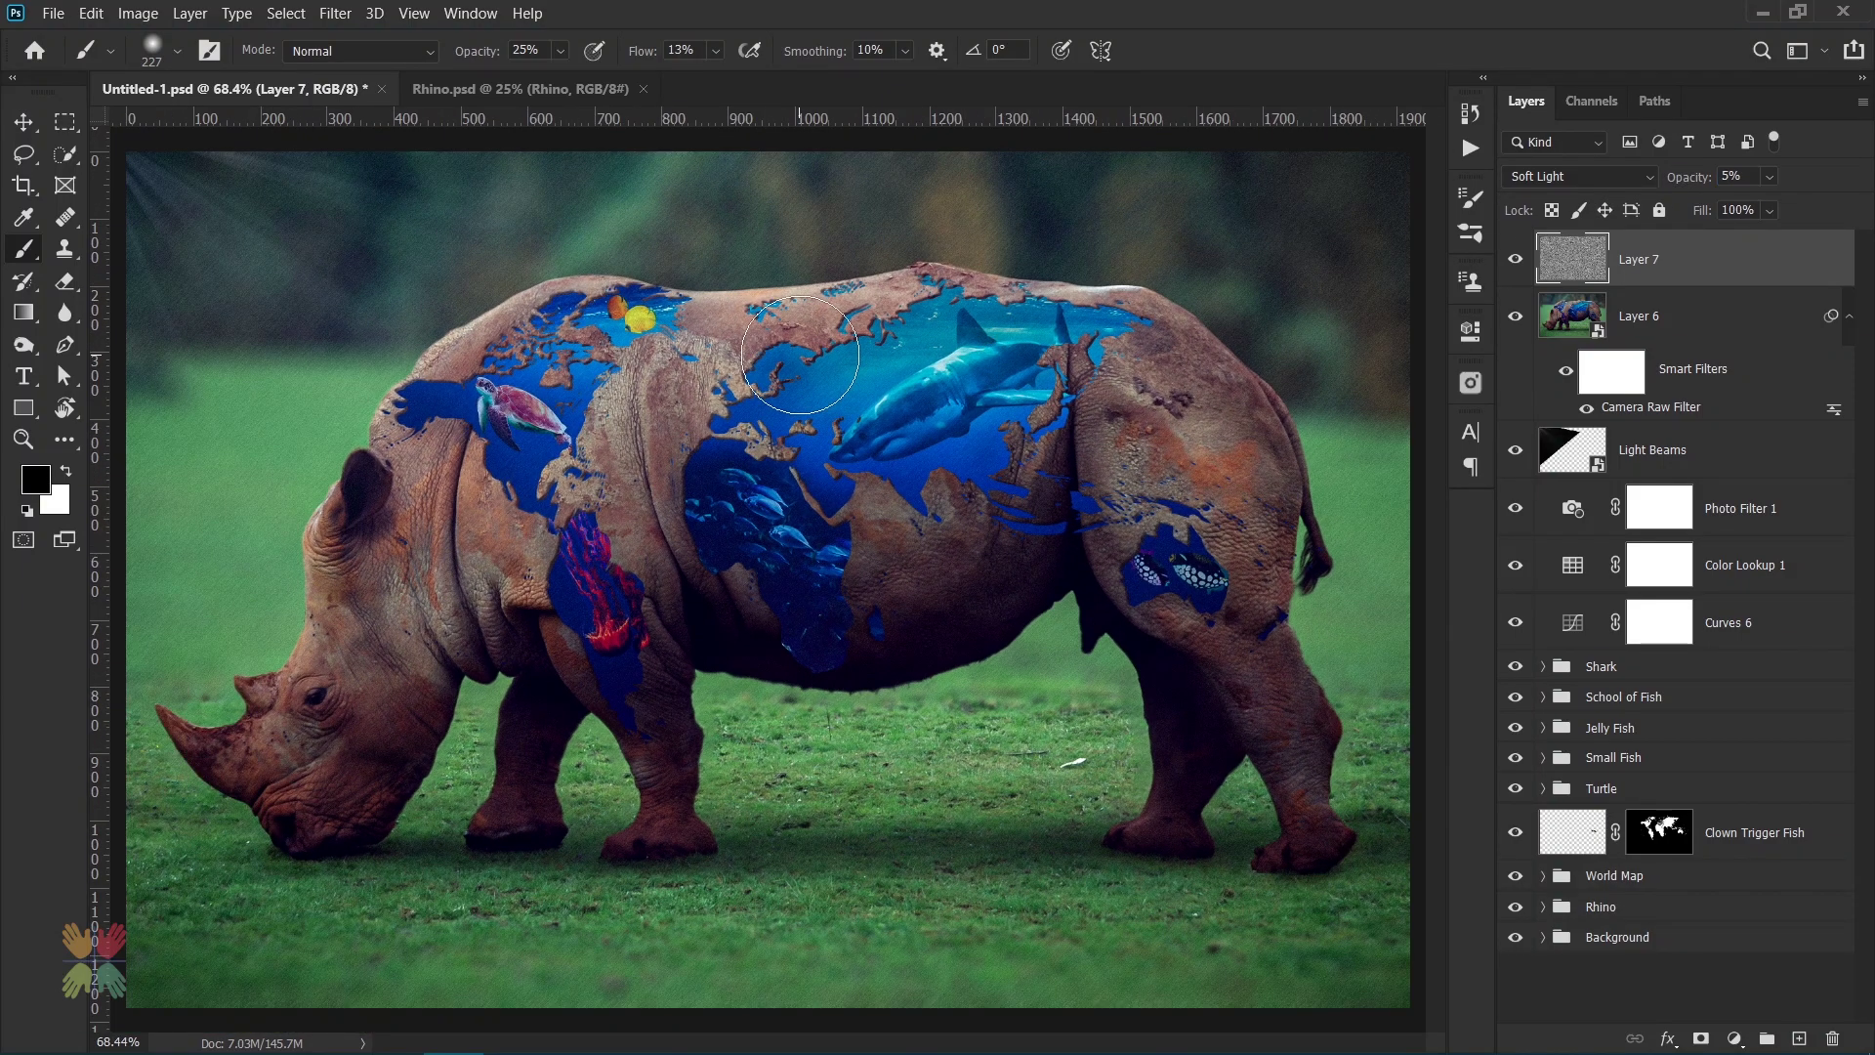